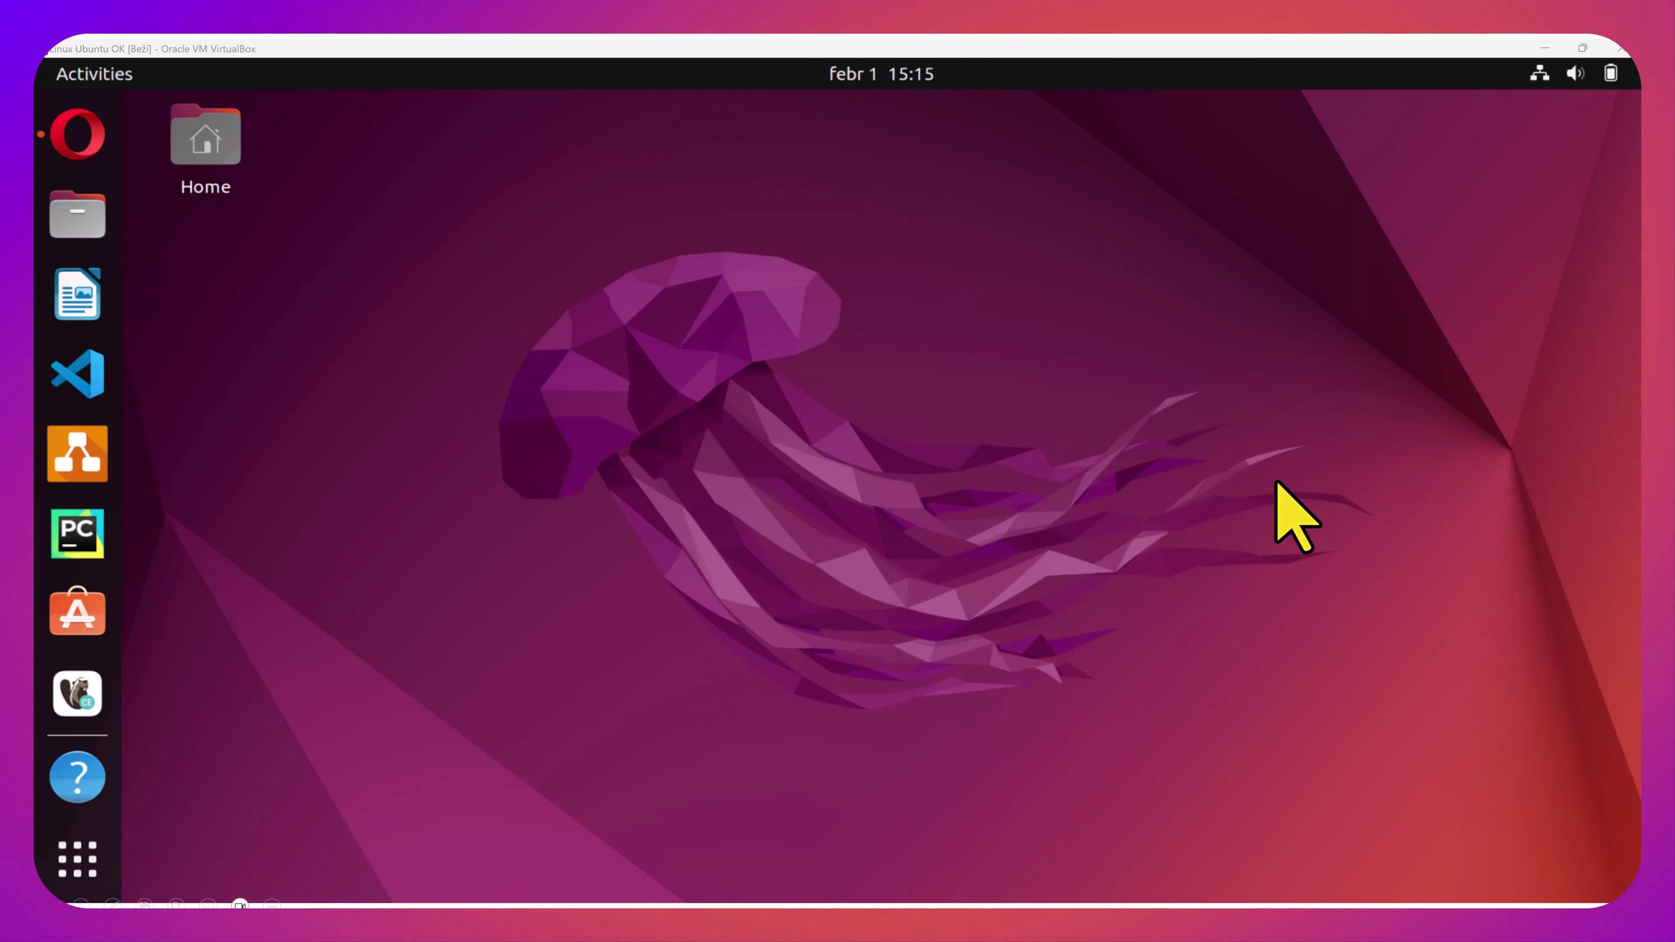
# Exit the full-screen slideshow to reveal the Ubuntu VM window in VirtualBox
pyautogui.press('Escape')
# Log back into the Ubuntu VM by entering the account password at the login screen
pyautogui.moveTo(1162, 29); pyautogui.dragTo(1162, 0)
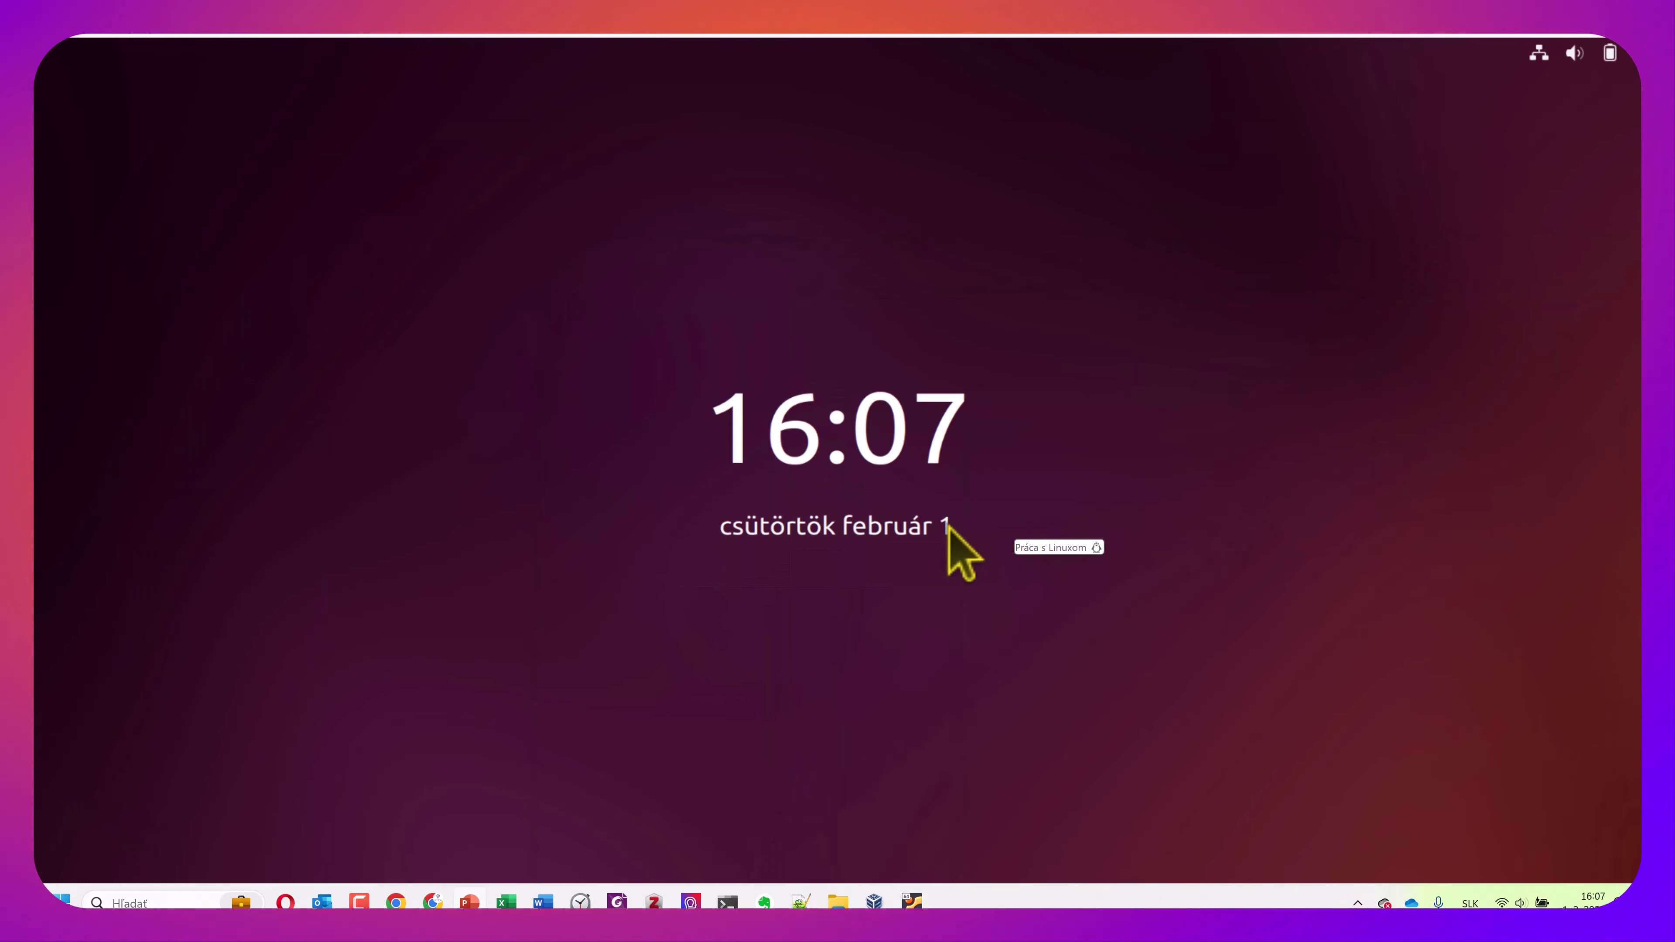
pyautogui.click(945, 526)
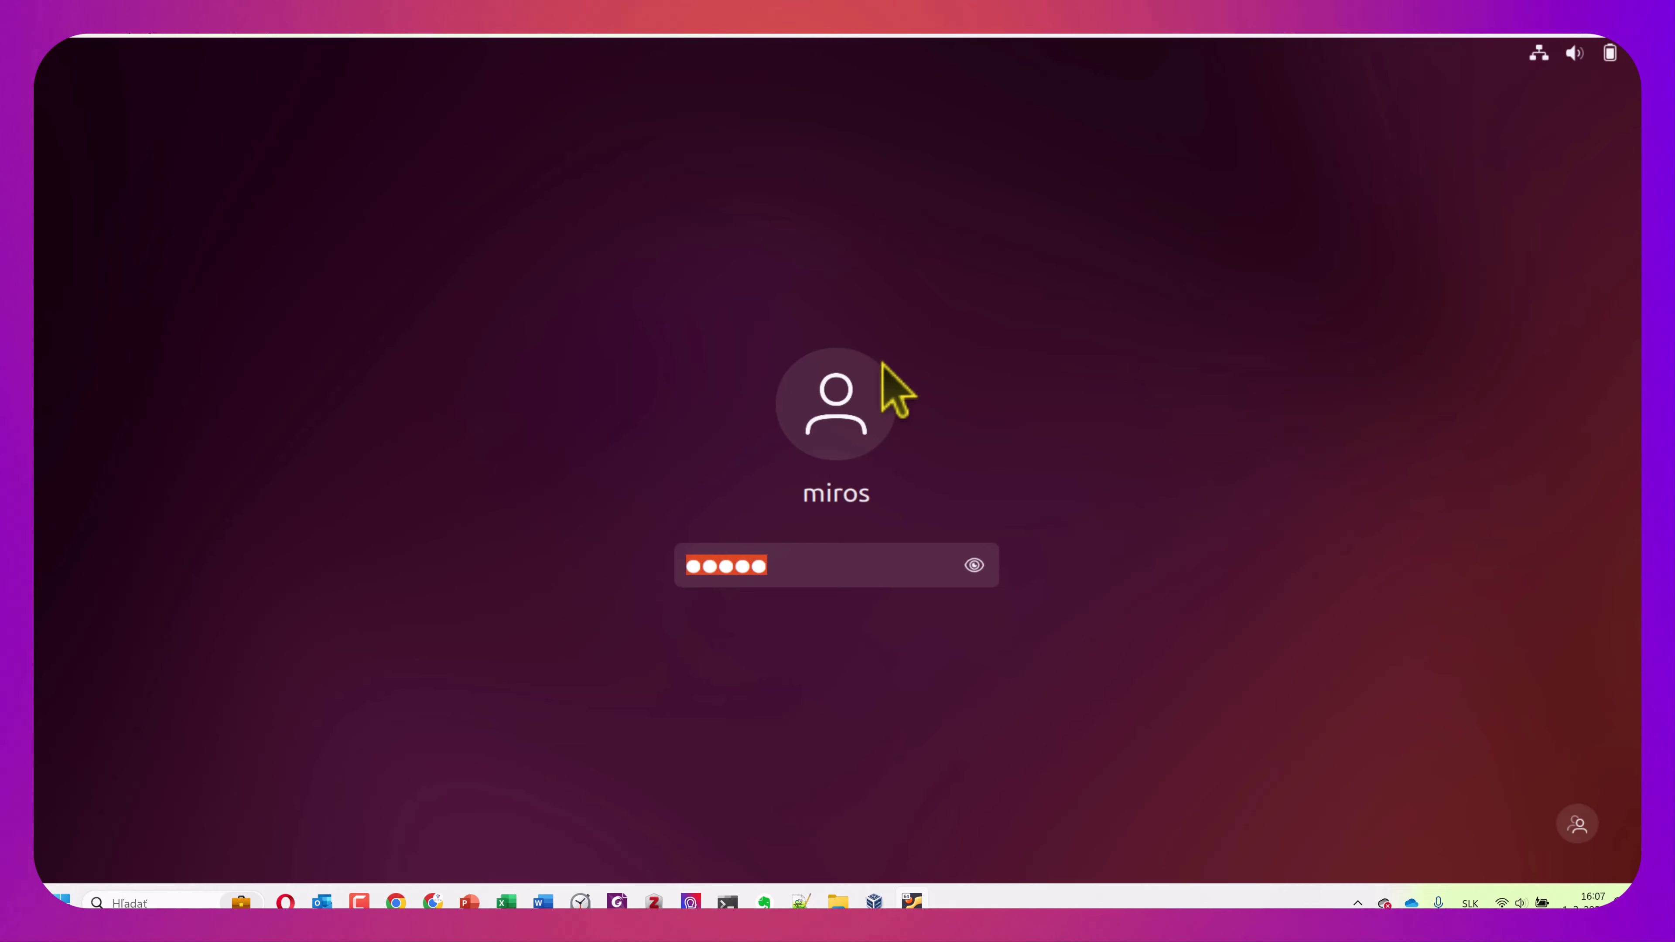
pyautogui.write('*****')
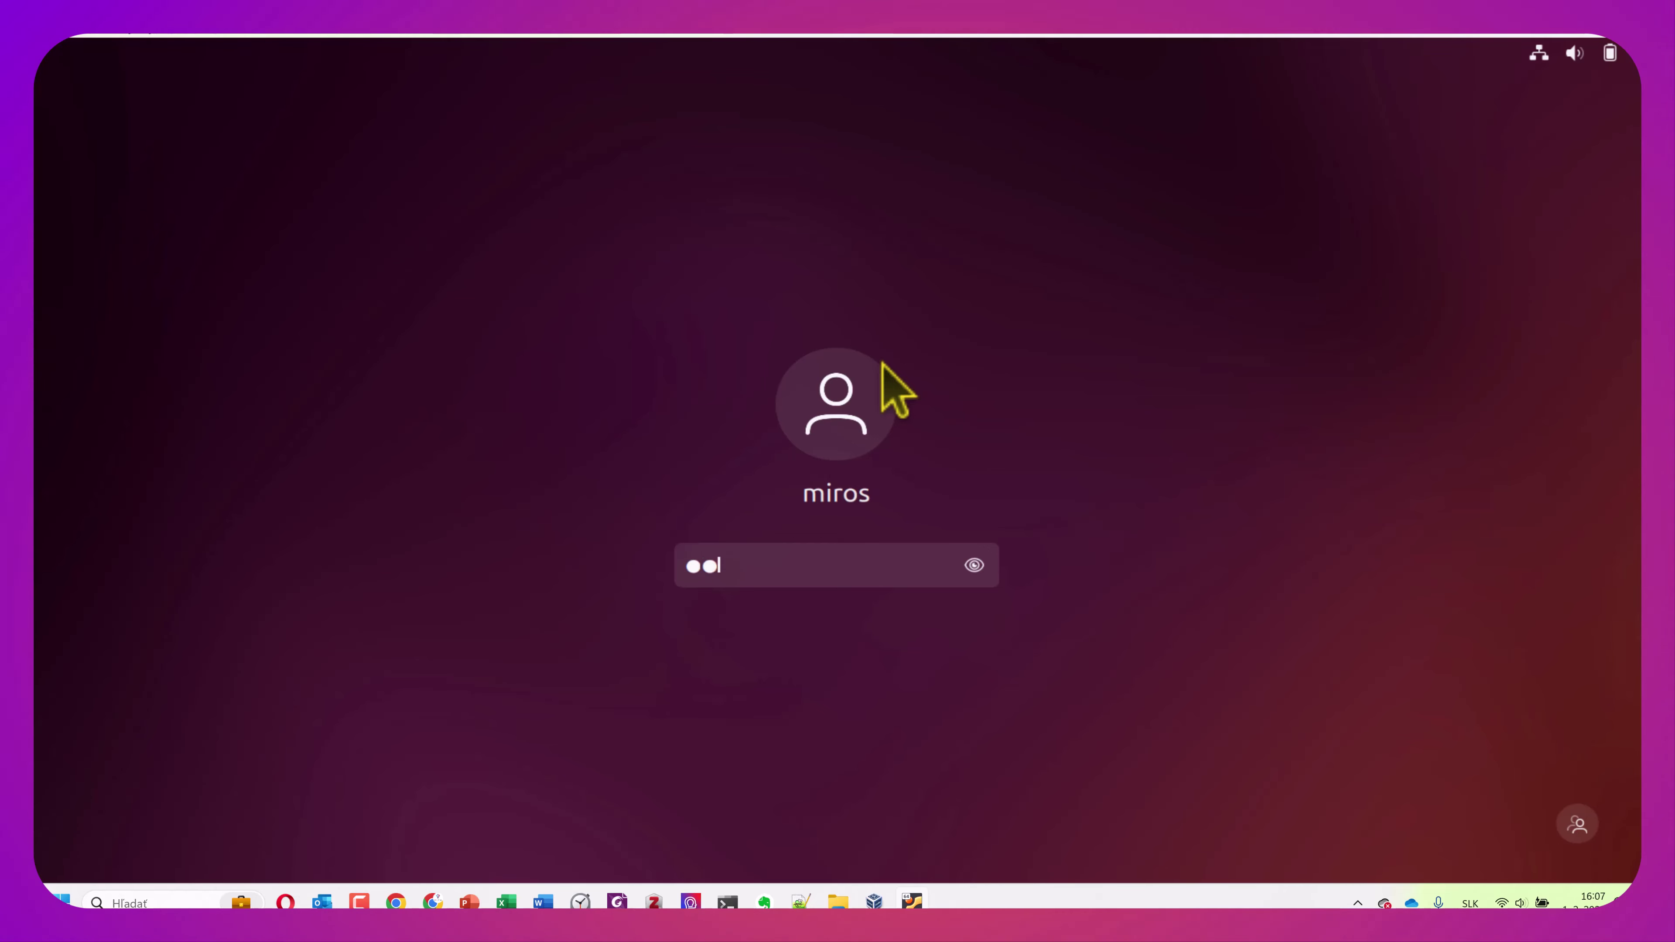
pyautogui.write('*')
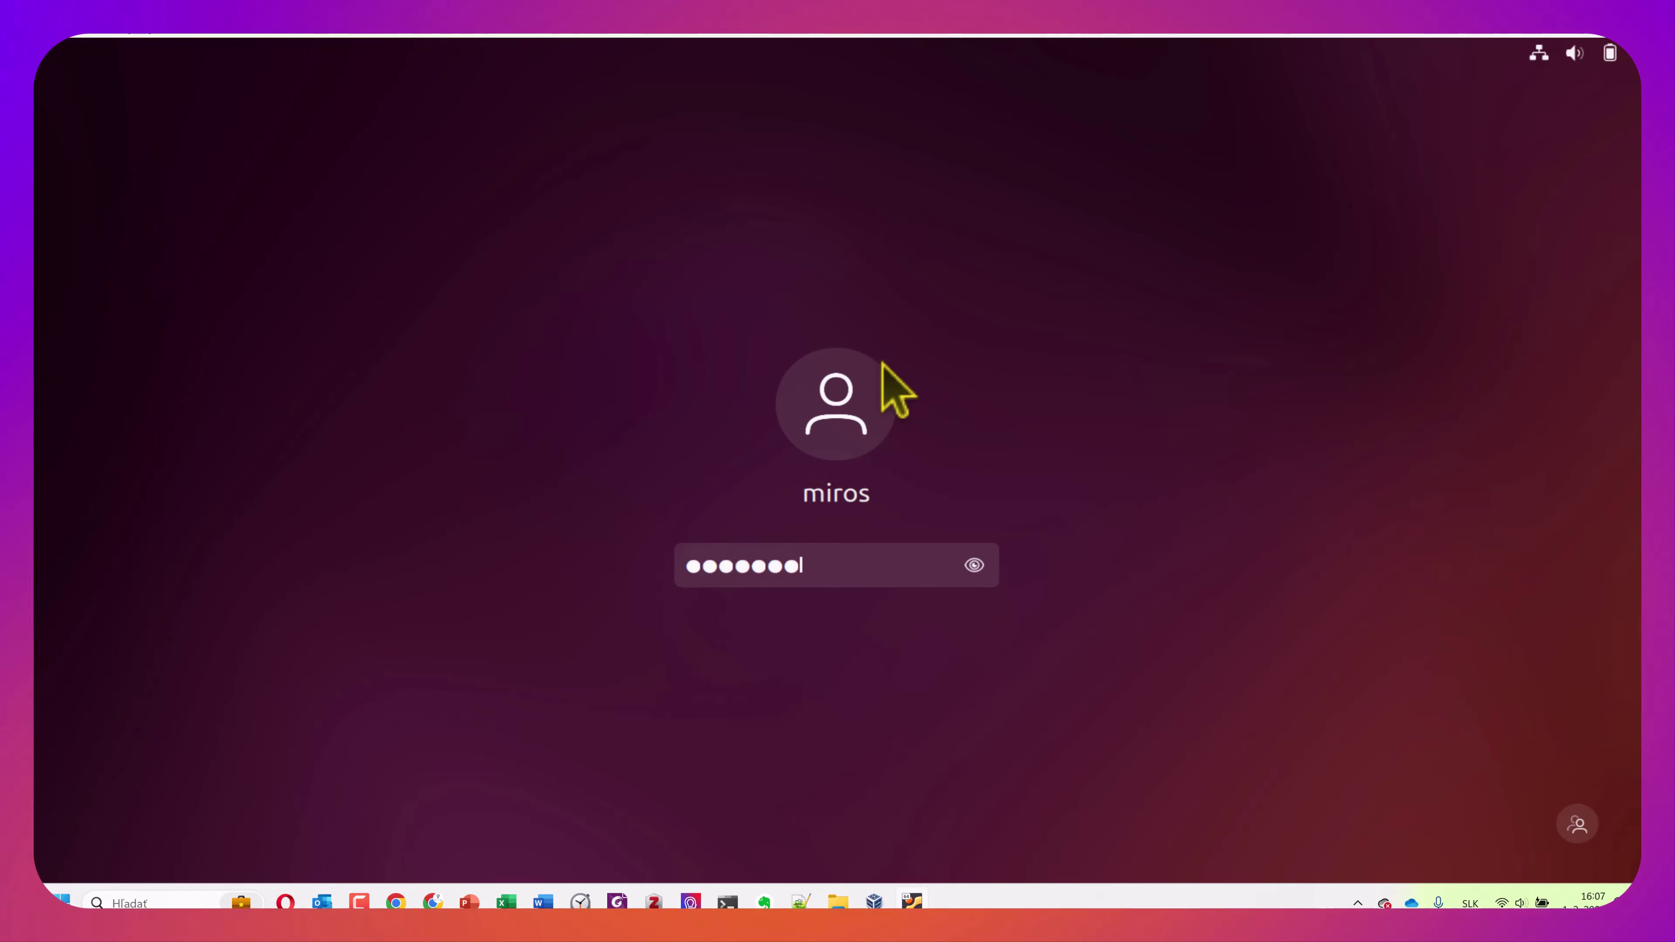
pyautogui.press('Return')
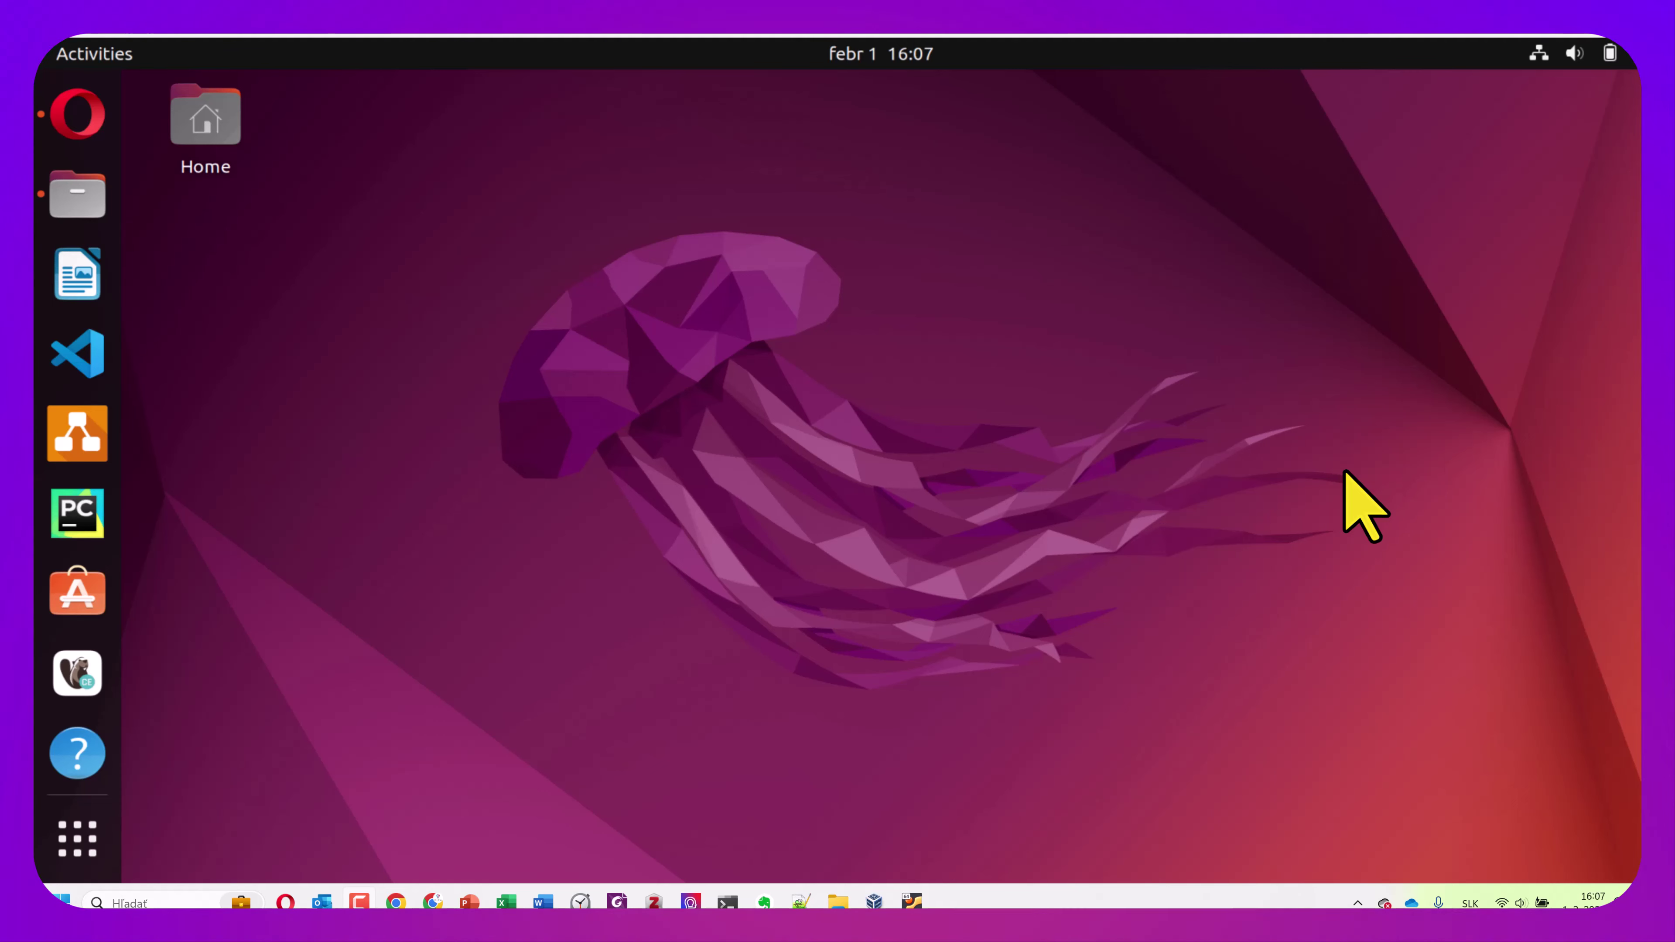
# Launch GNOME Settings from a 'sle' search in Show Applications, landing on Region & Language
pyautogui.click(1546, 59)
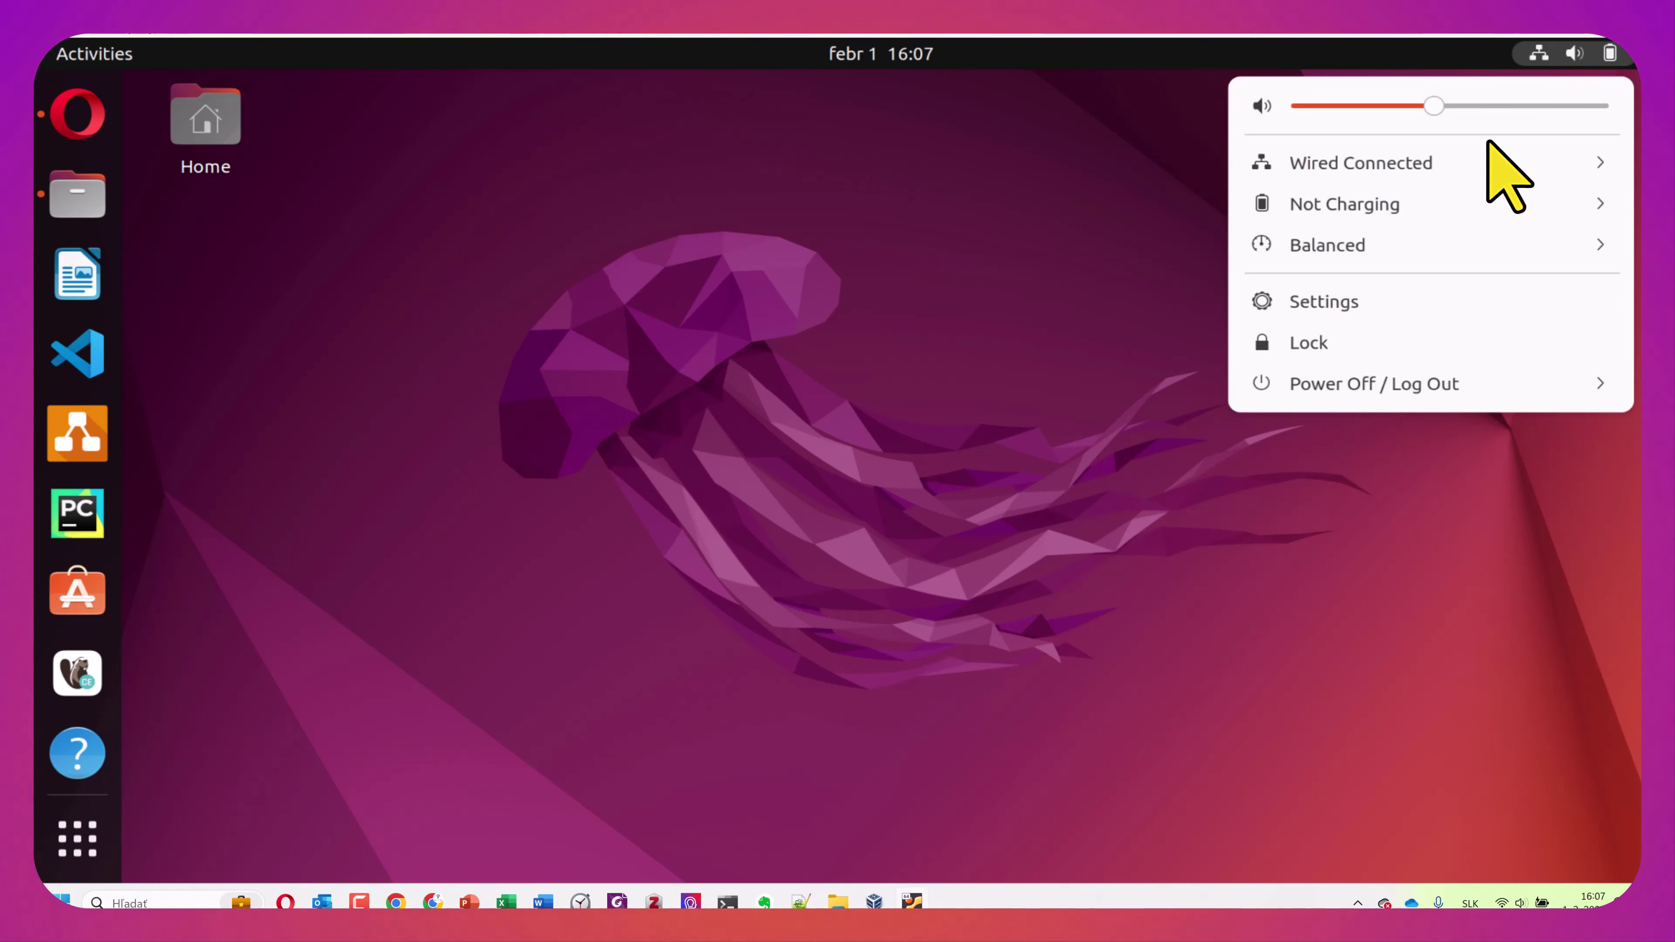
pyautogui.click(1400, 306)
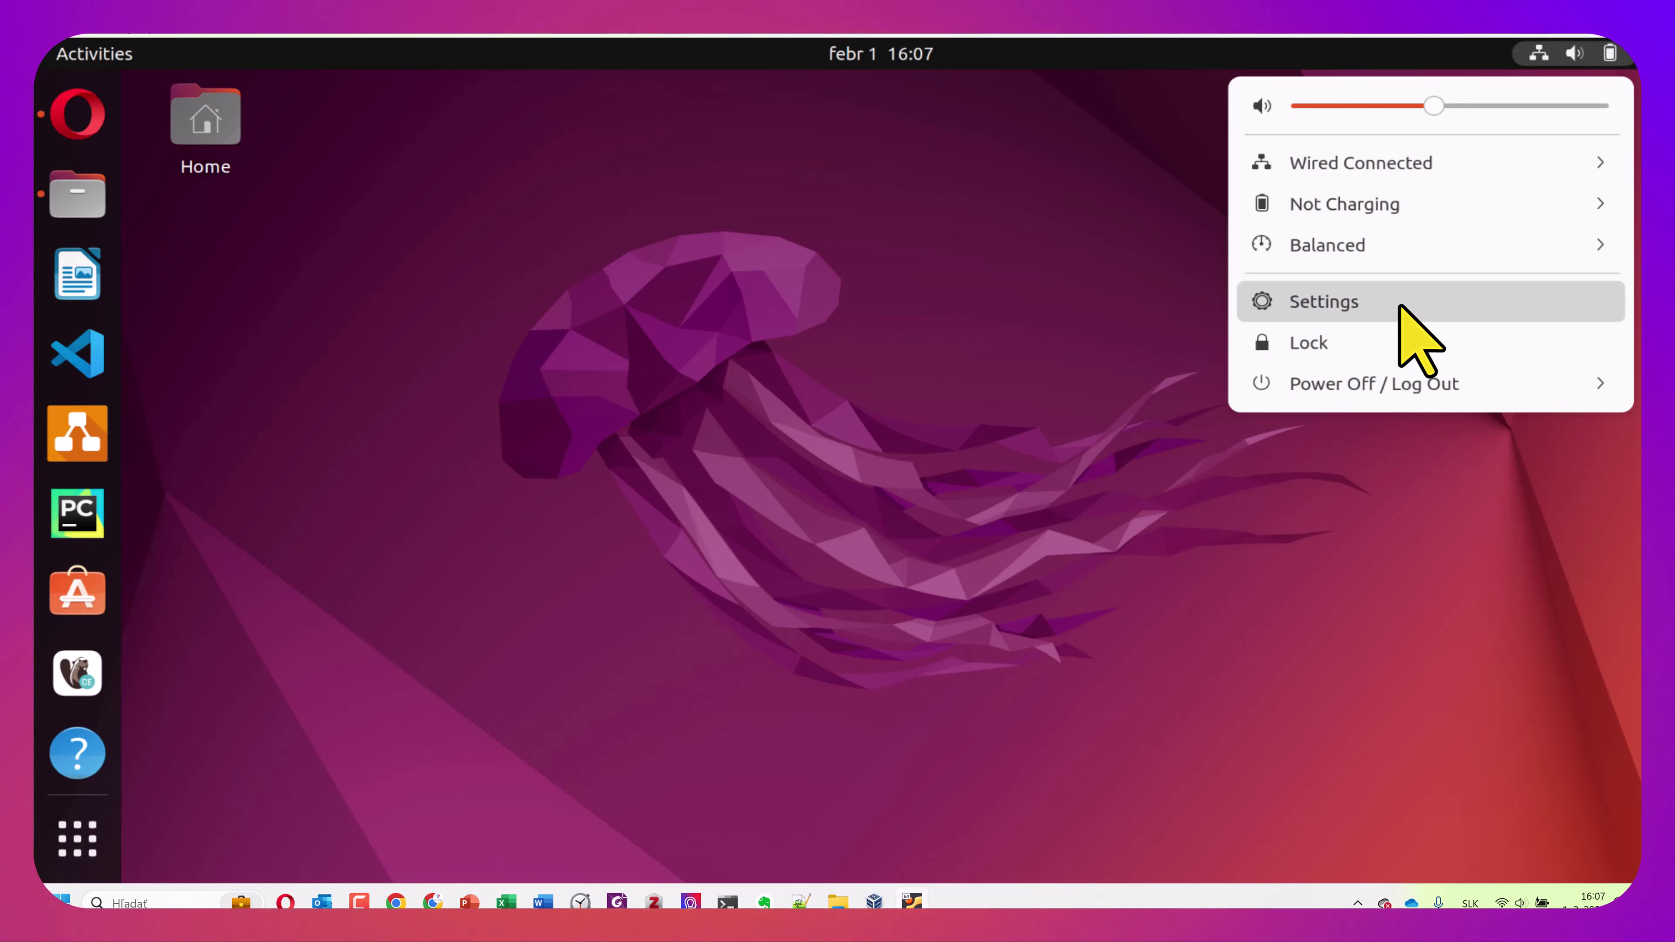
pyautogui.press('Down')
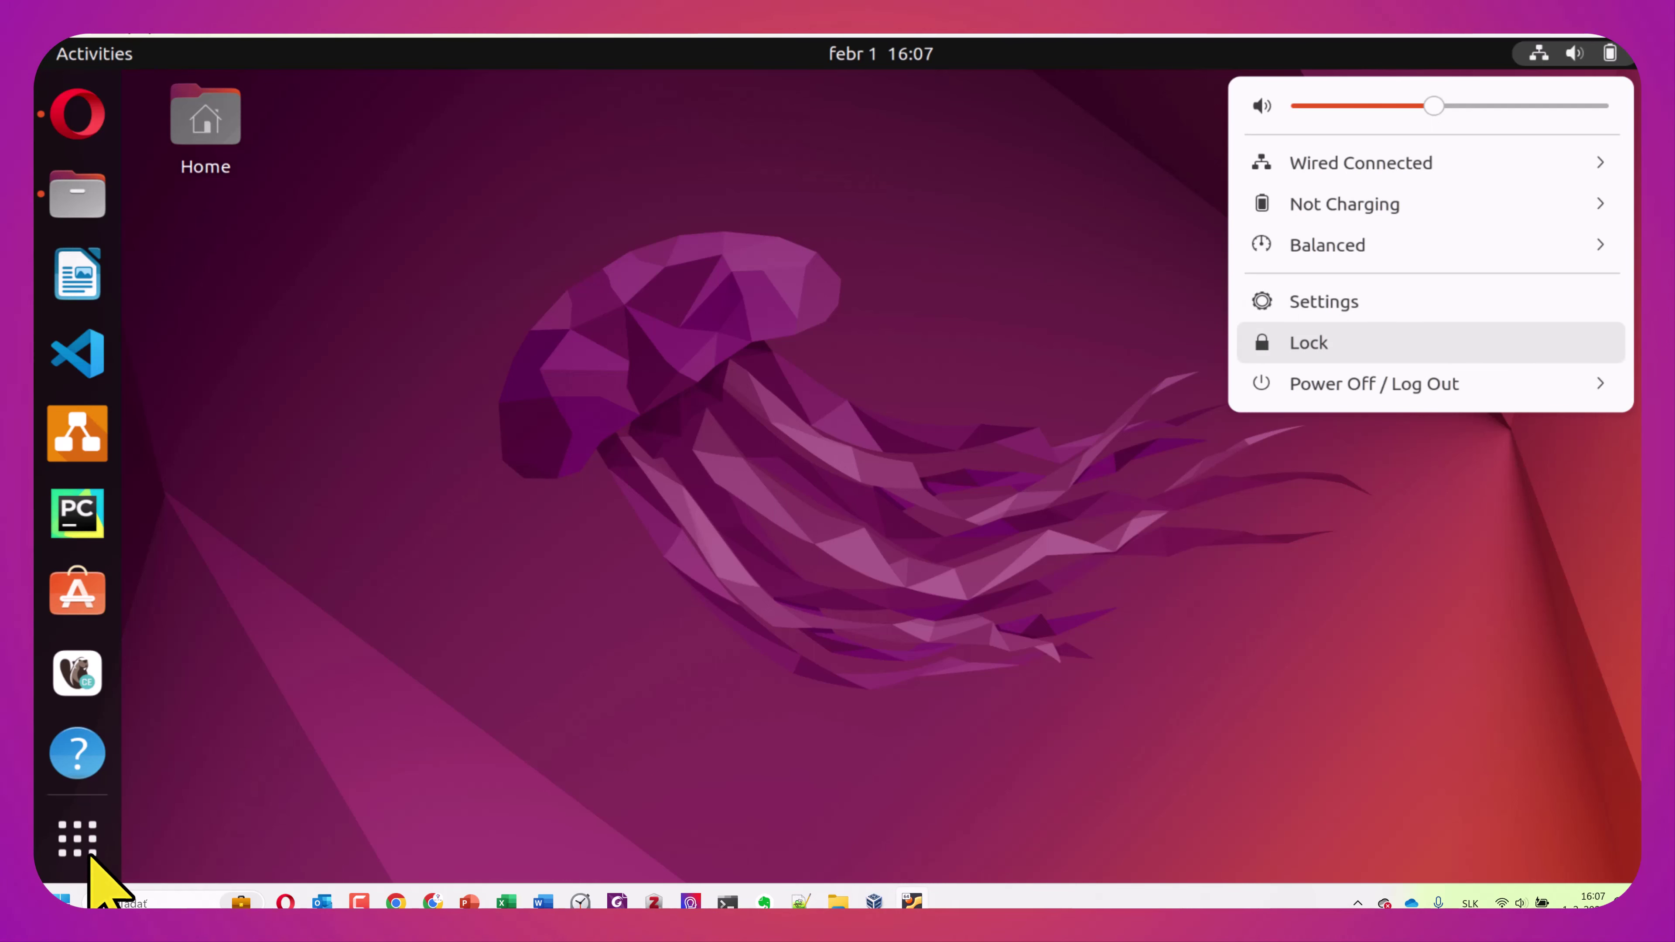
pyautogui.press('Escape')
pyautogui.click(83, 848)
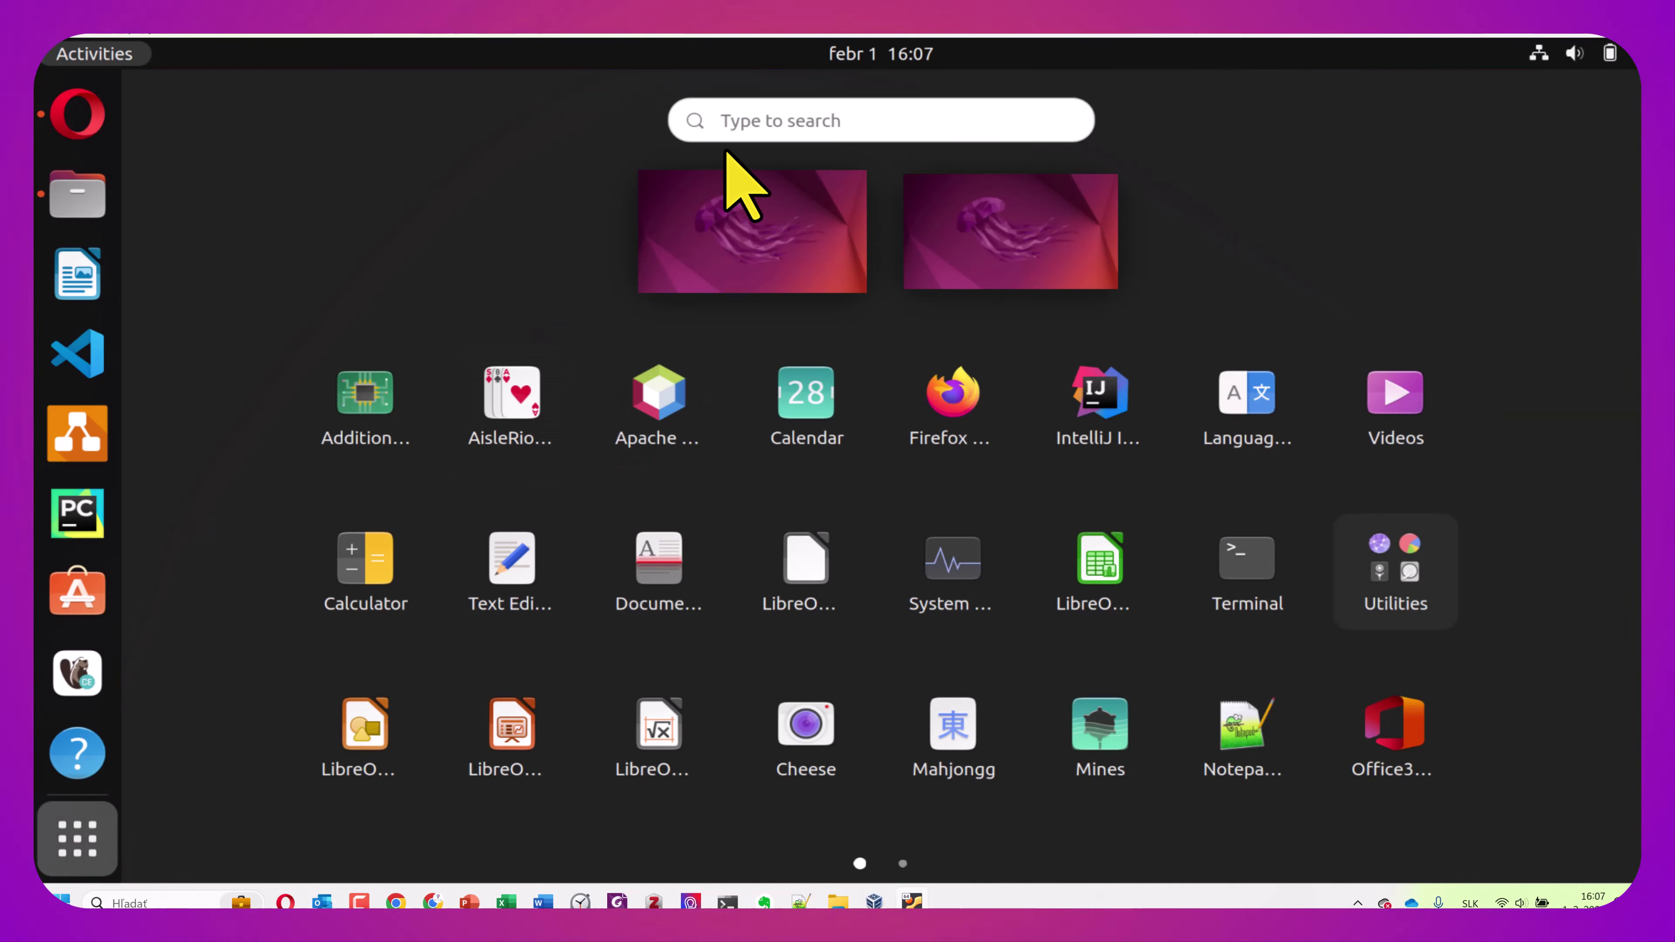
pyautogui.click(737, 120)
pyautogui.write('sle')
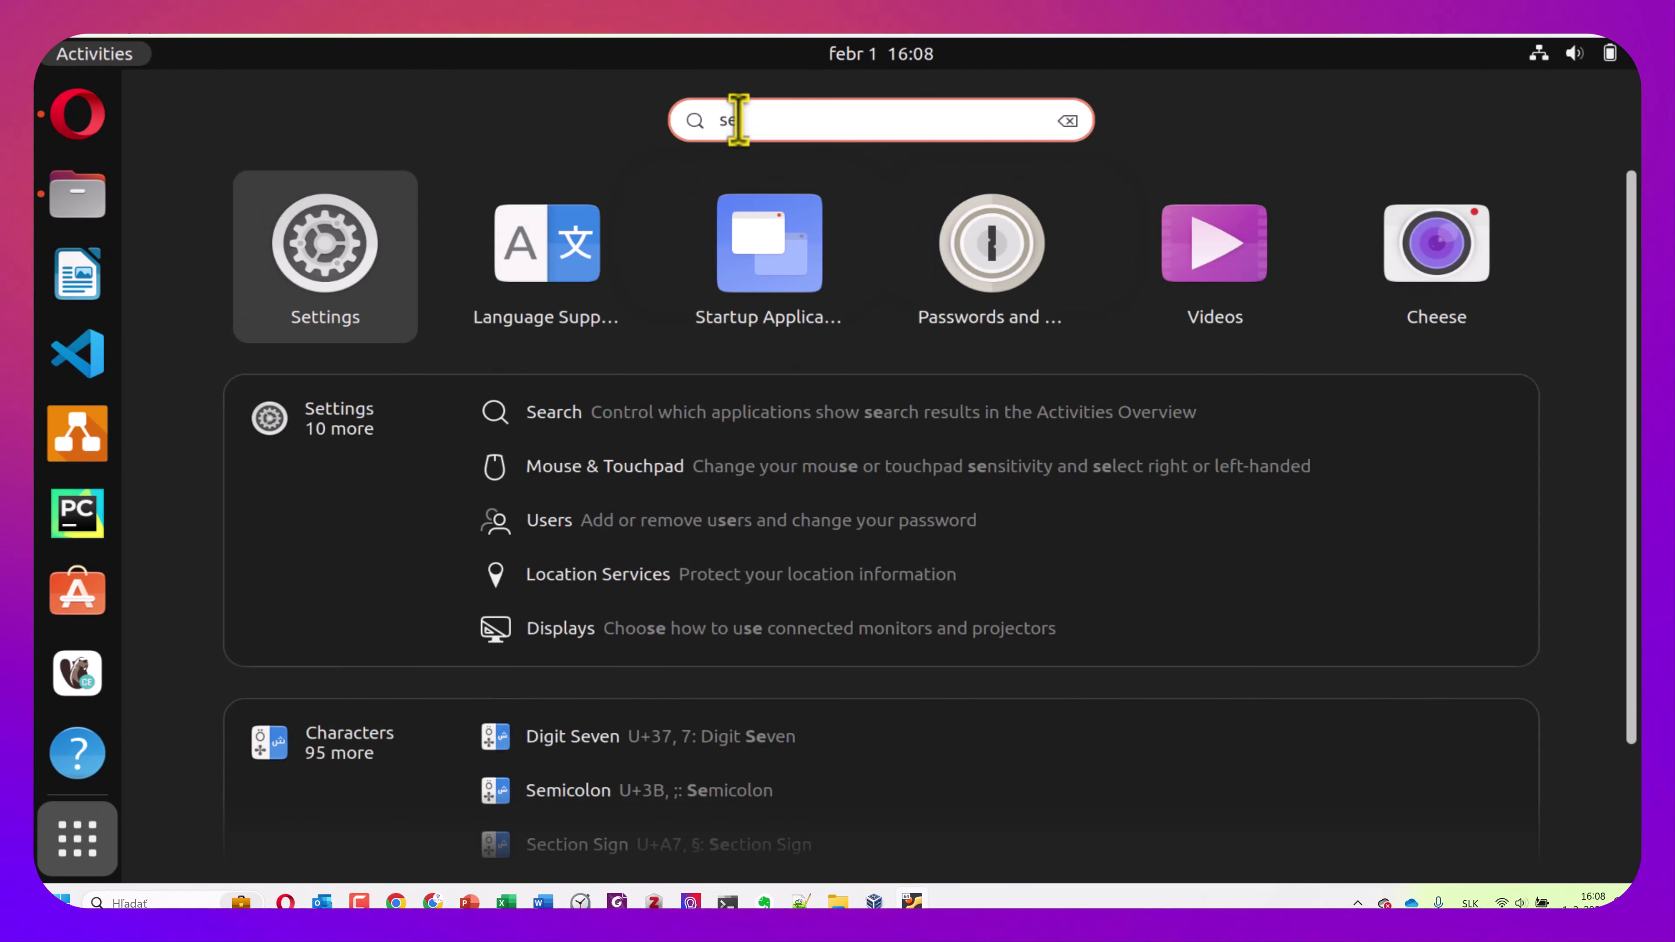
pyautogui.rightClick(344, 254)
pyautogui.click(340, 258)
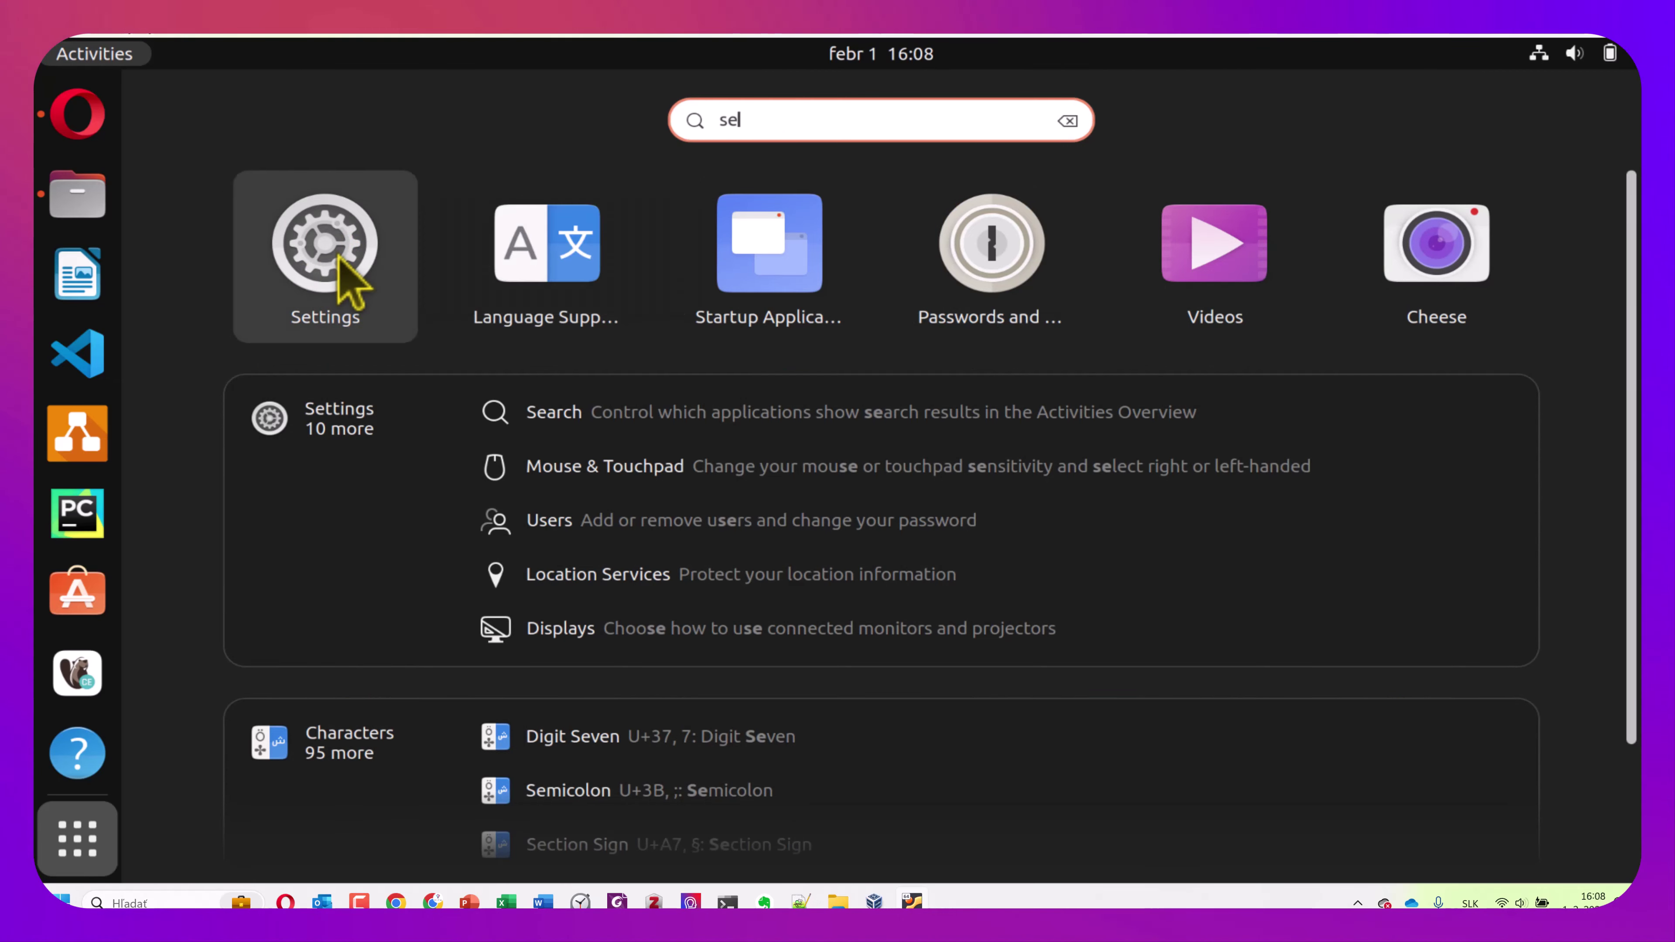
pyautogui.click(340, 258)
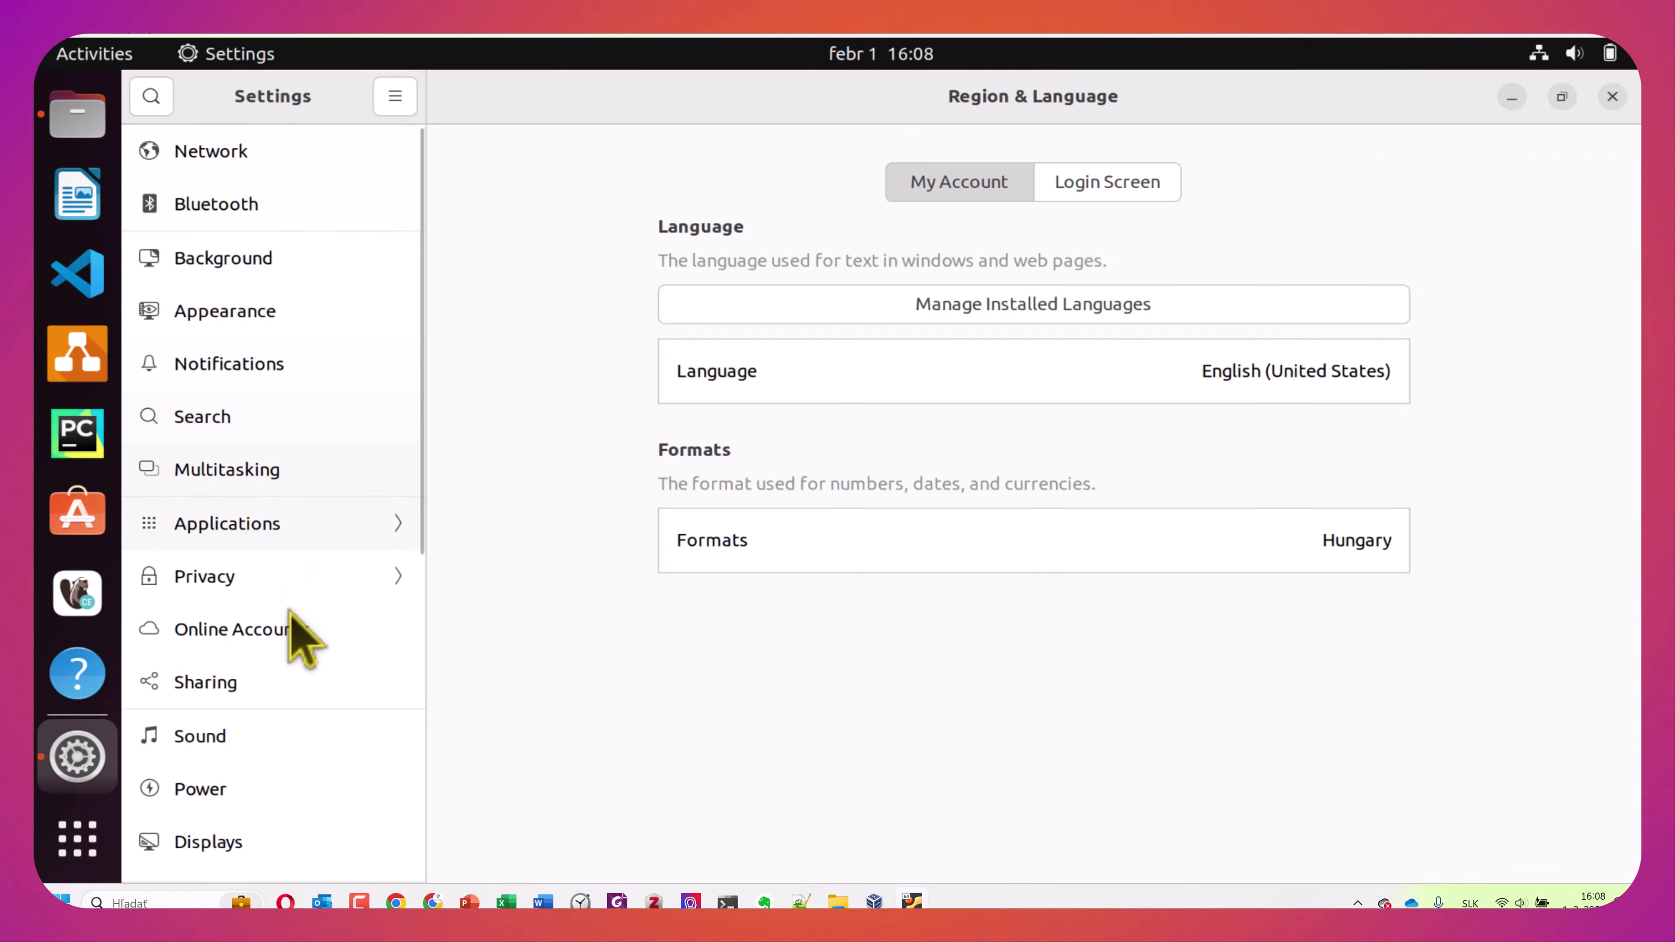
pyautogui.scroll(-8, 274, 218)
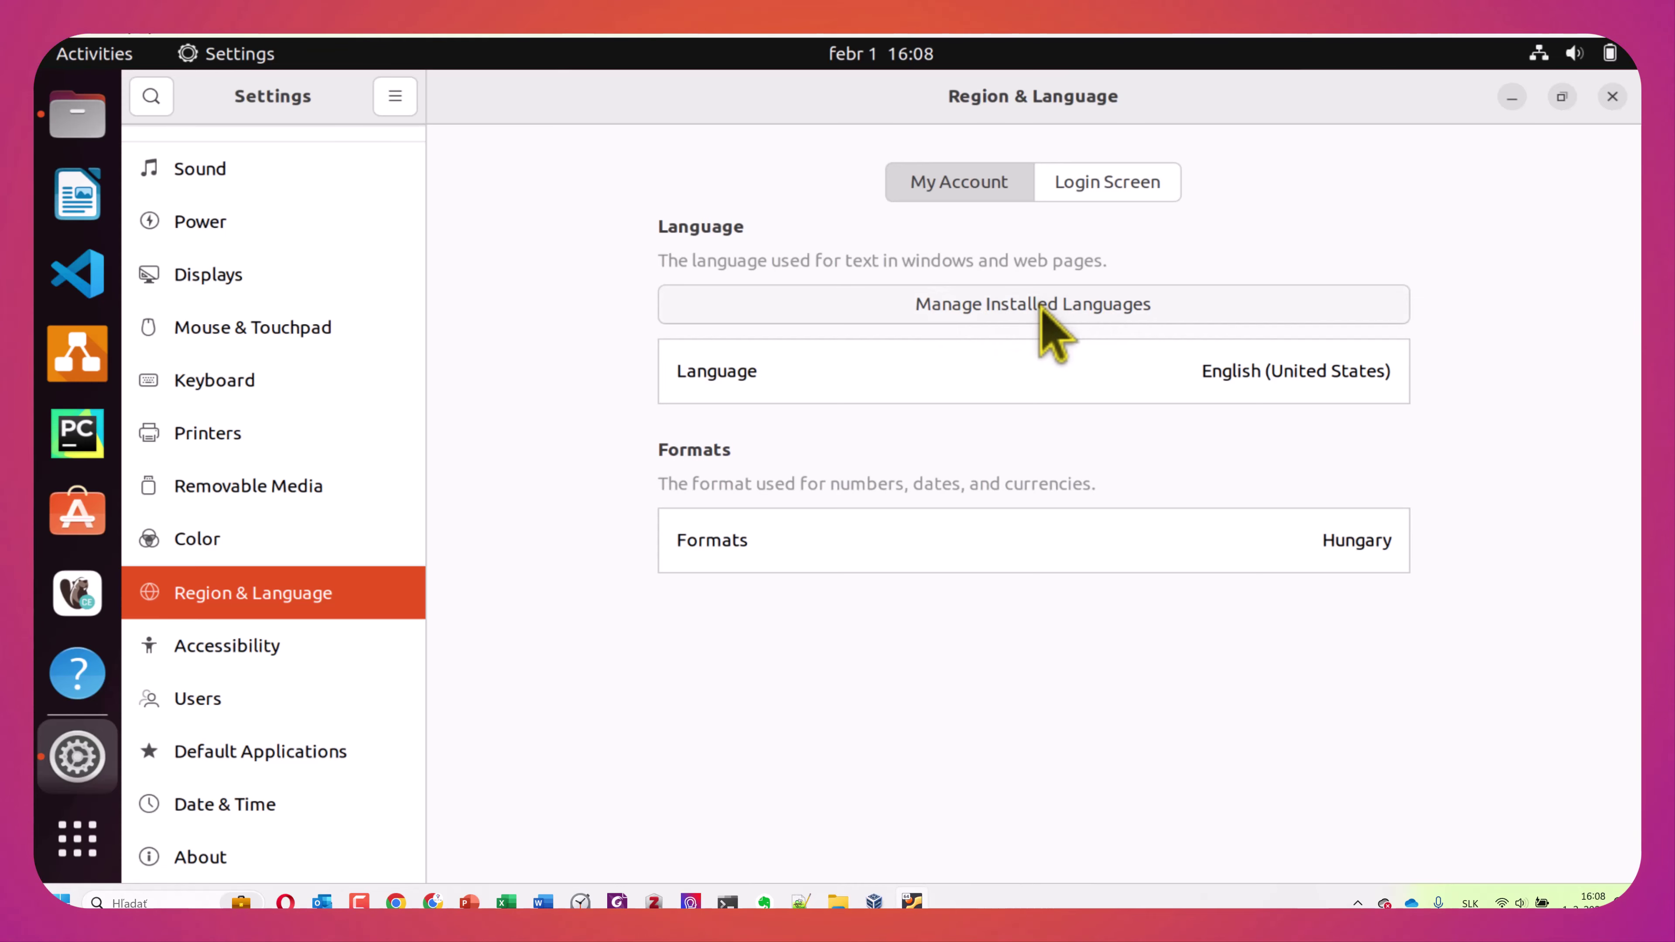
# In Install/Remove Languages, scroll to Slovak, tick it for installation and apply
pyautogui.click(1041, 308)
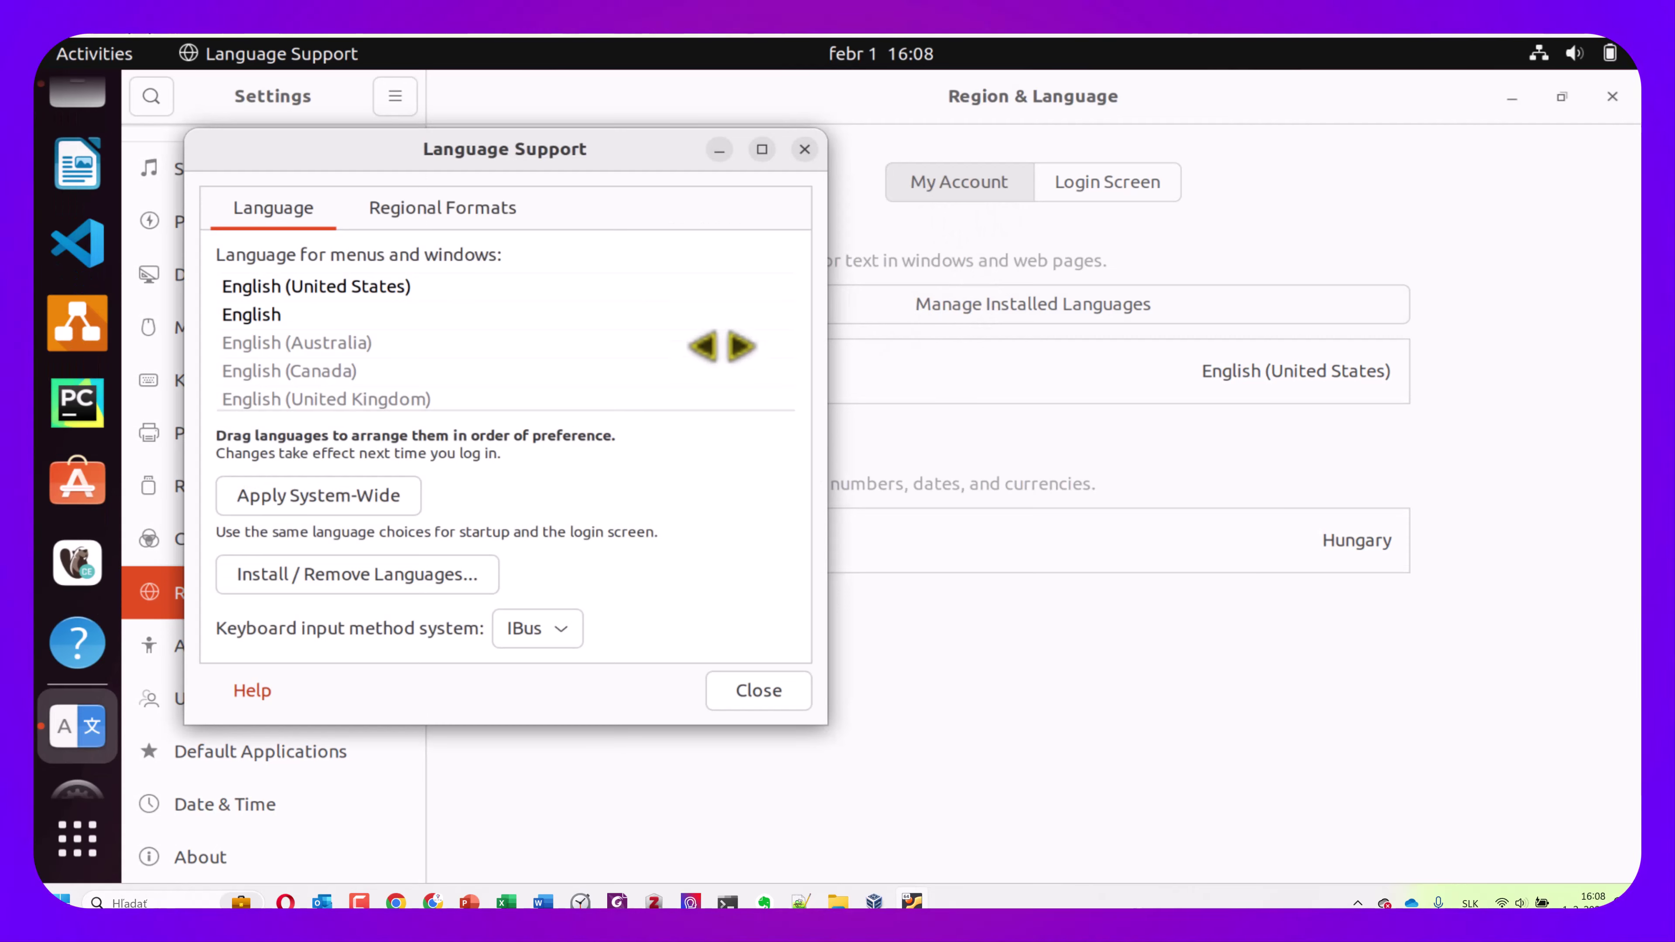
pyautogui.click(717, 346)
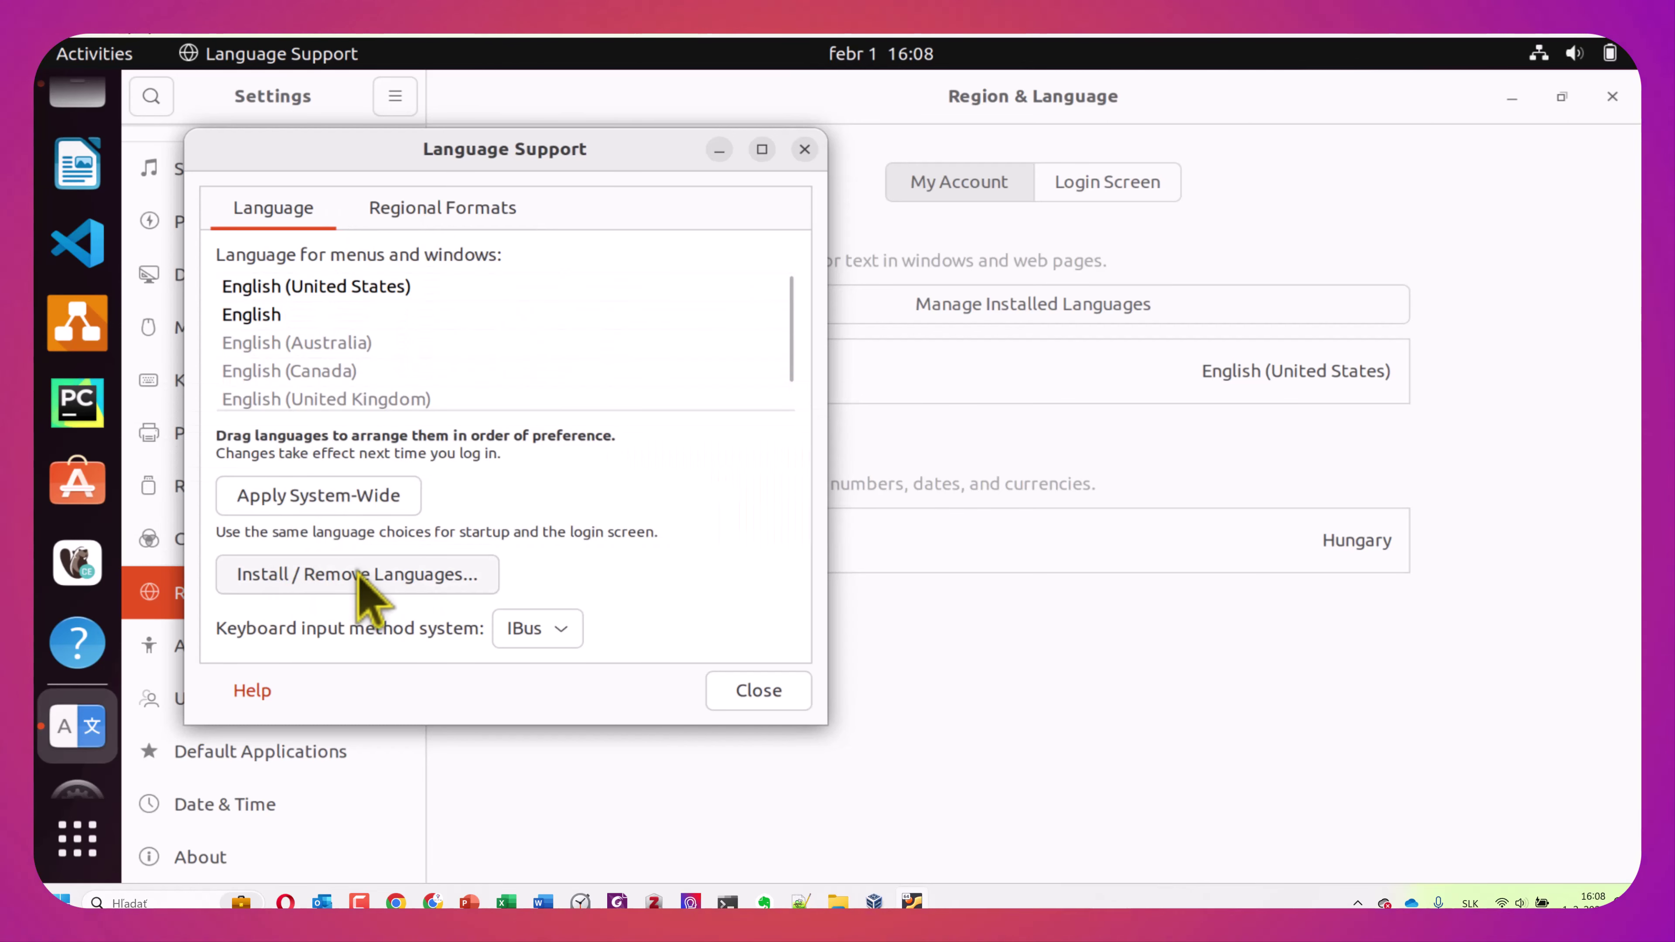
pyautogui.click(377, 589)
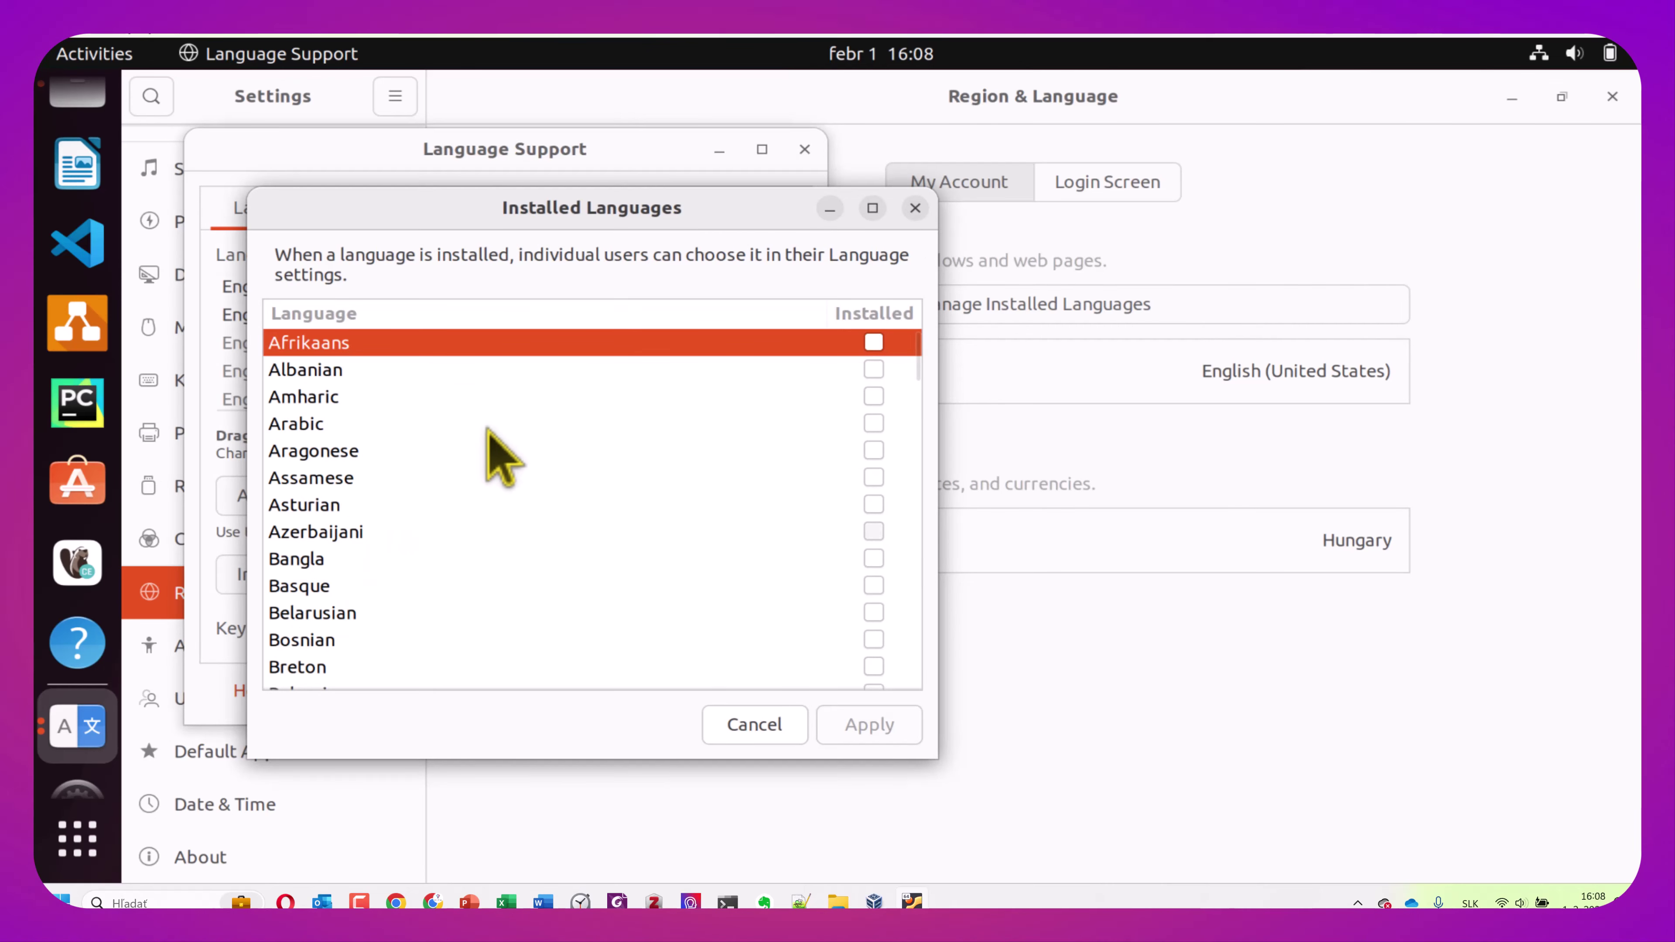
pyautogui.scroll(-5, 566, 389)
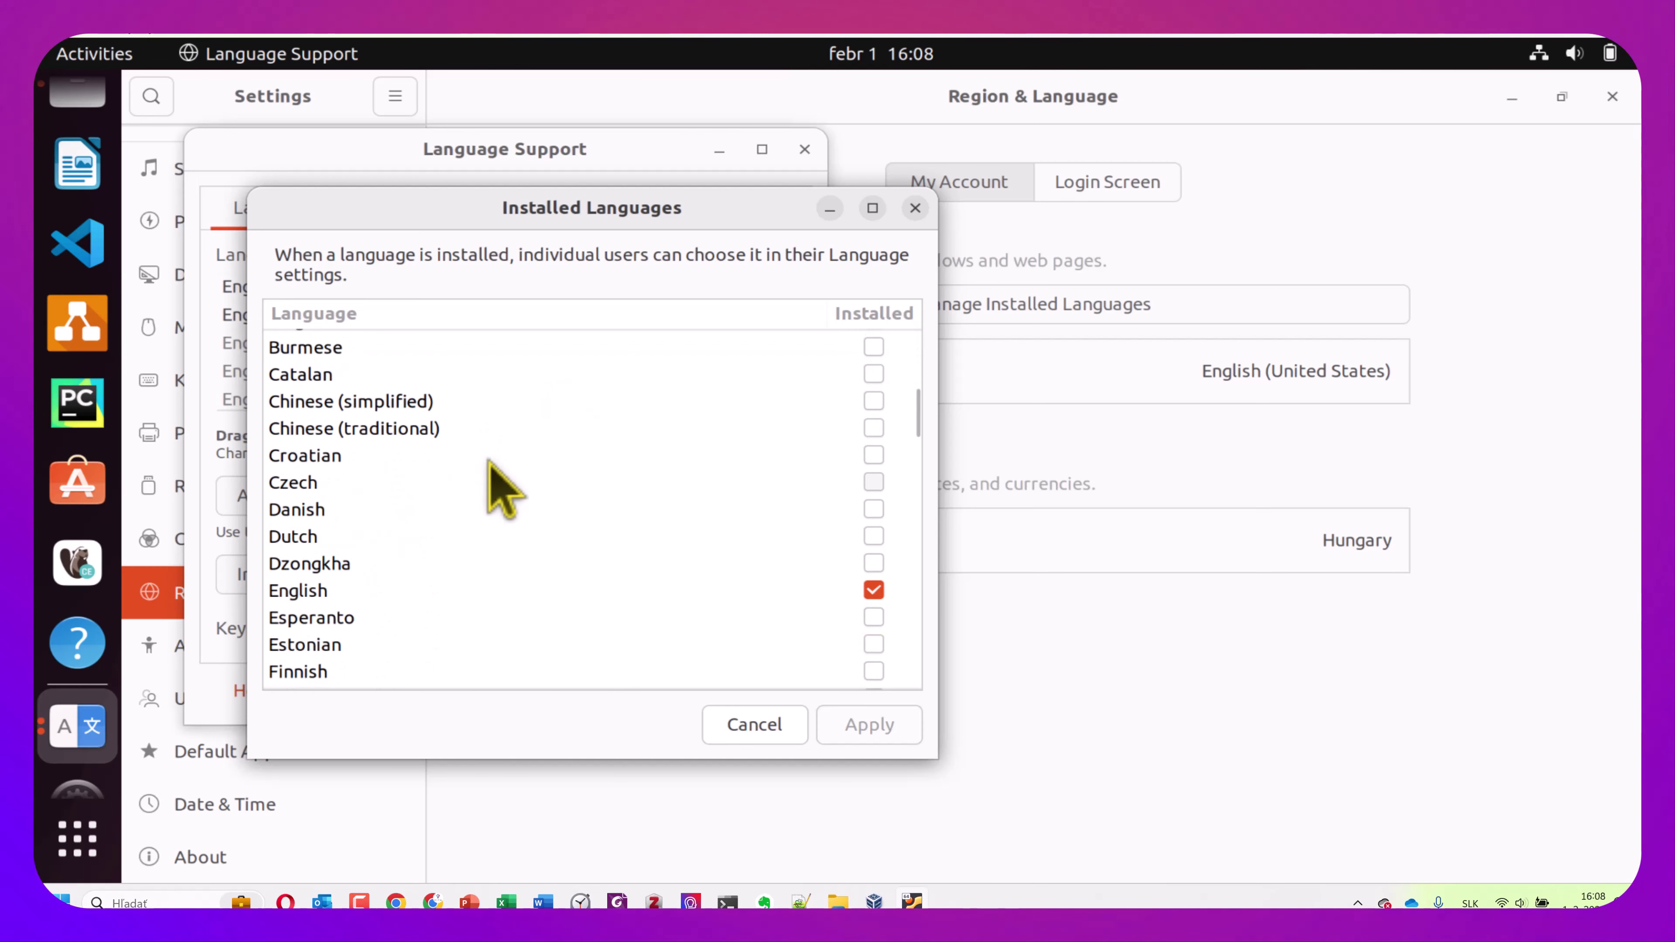
pyautogui.scroll(-2, 327, 474)
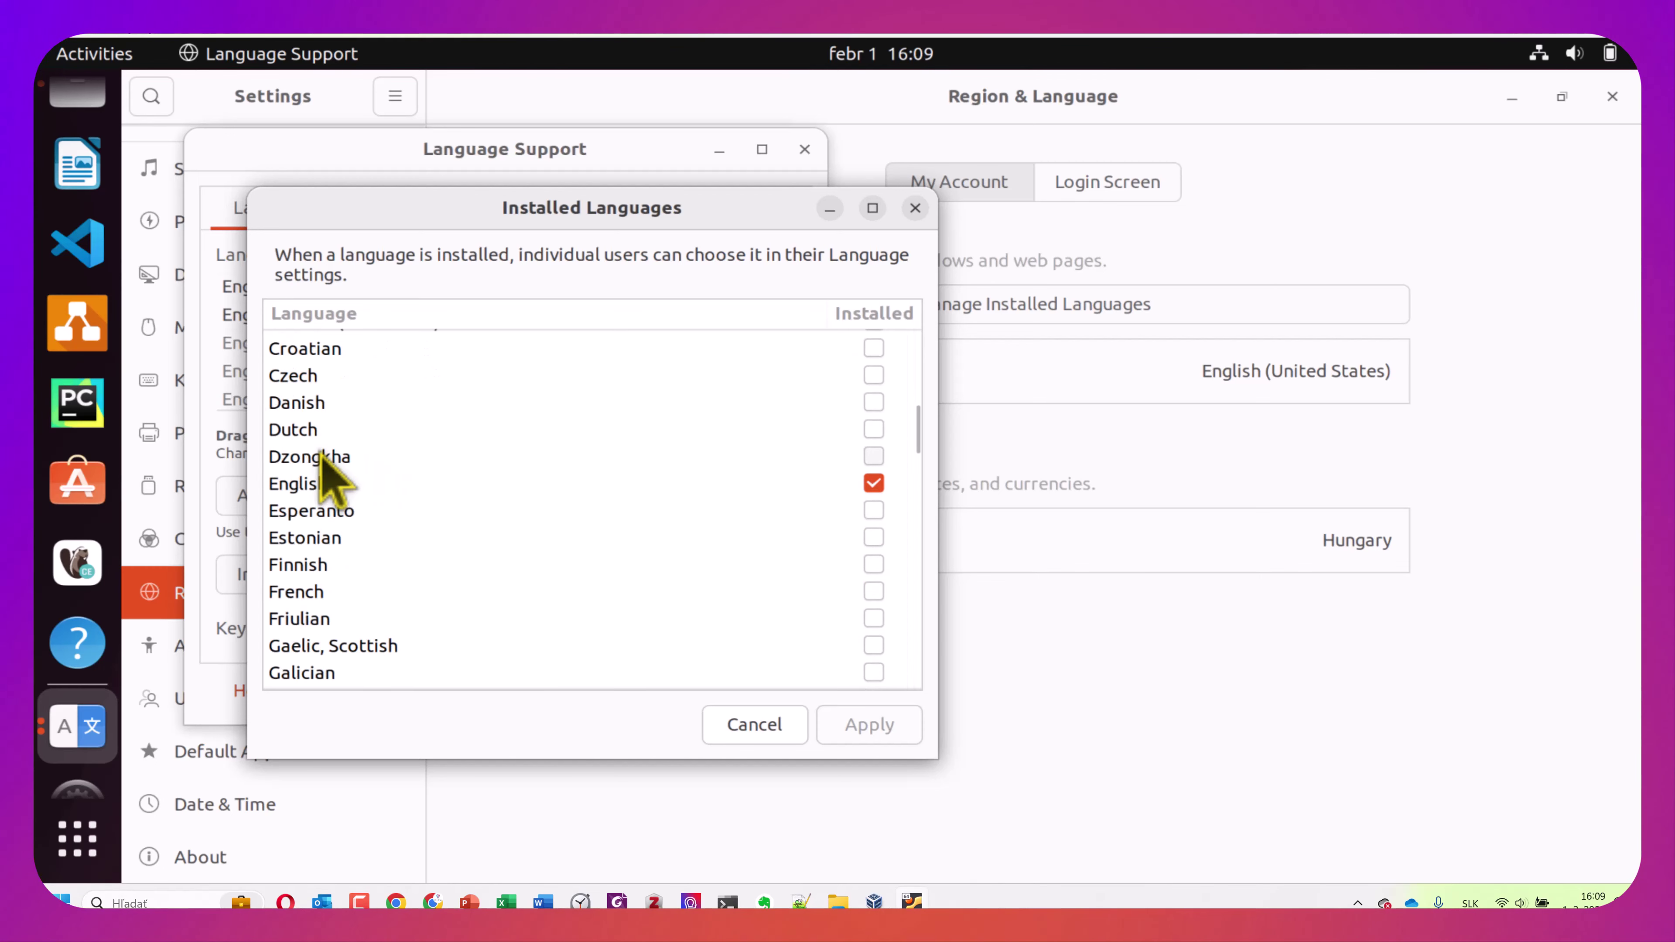
pyautogui.scroll(-2, 328, 474)
pyautogui.scroll(-5, 323, 462)
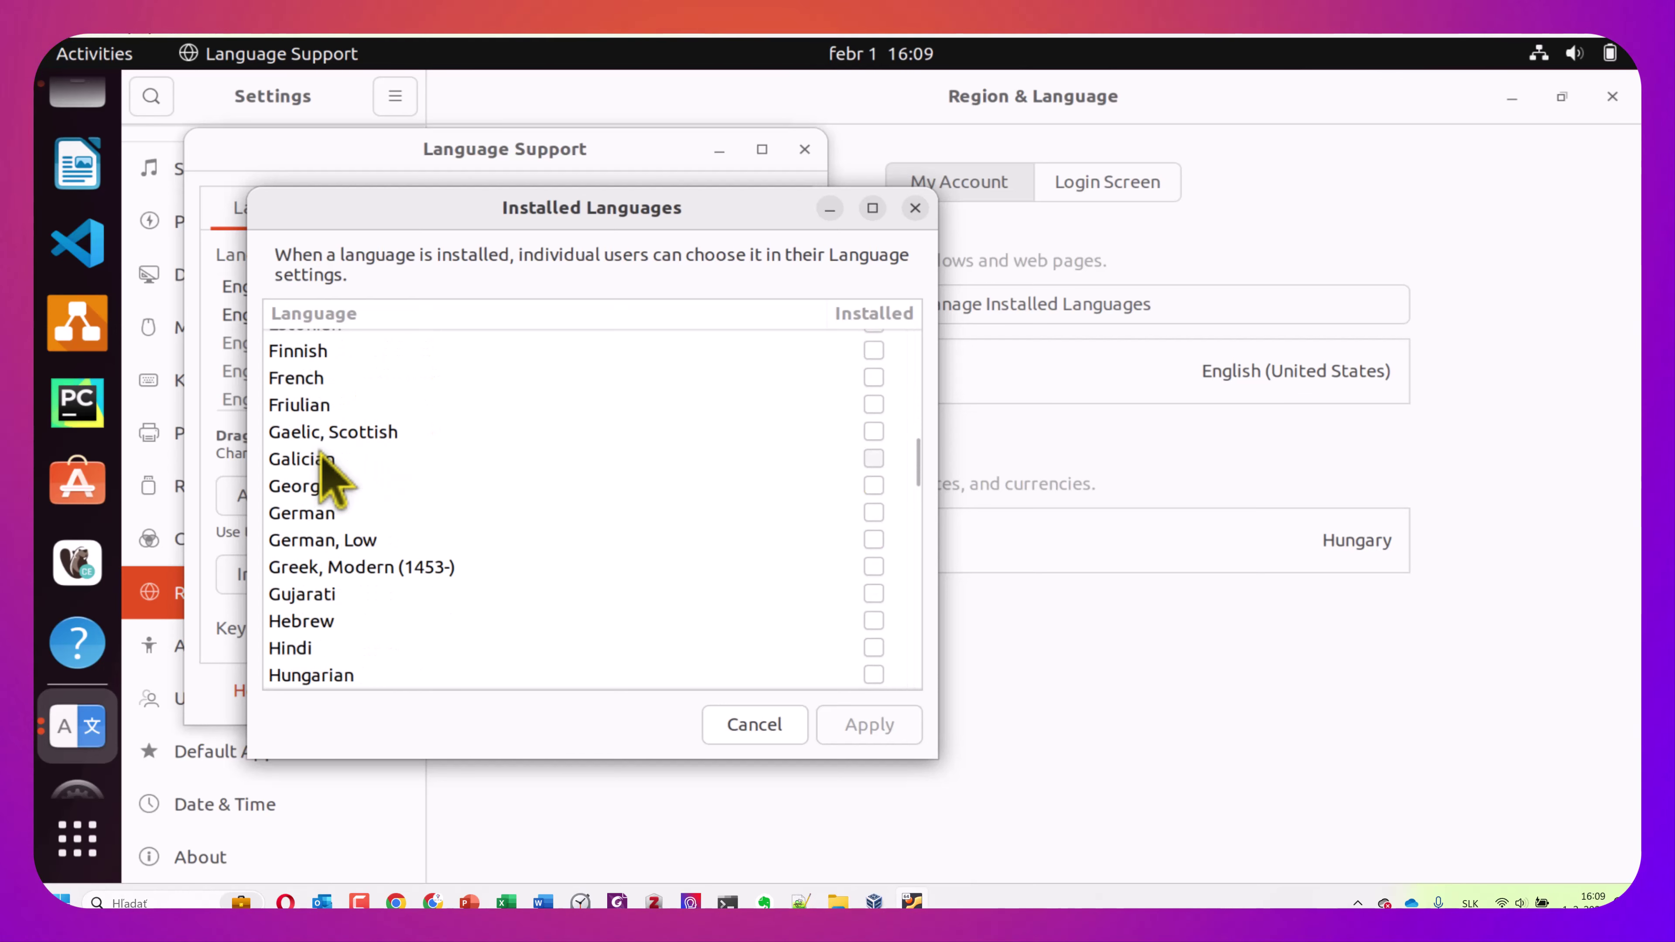
pyautogui.scroll(-15, 323, 465)
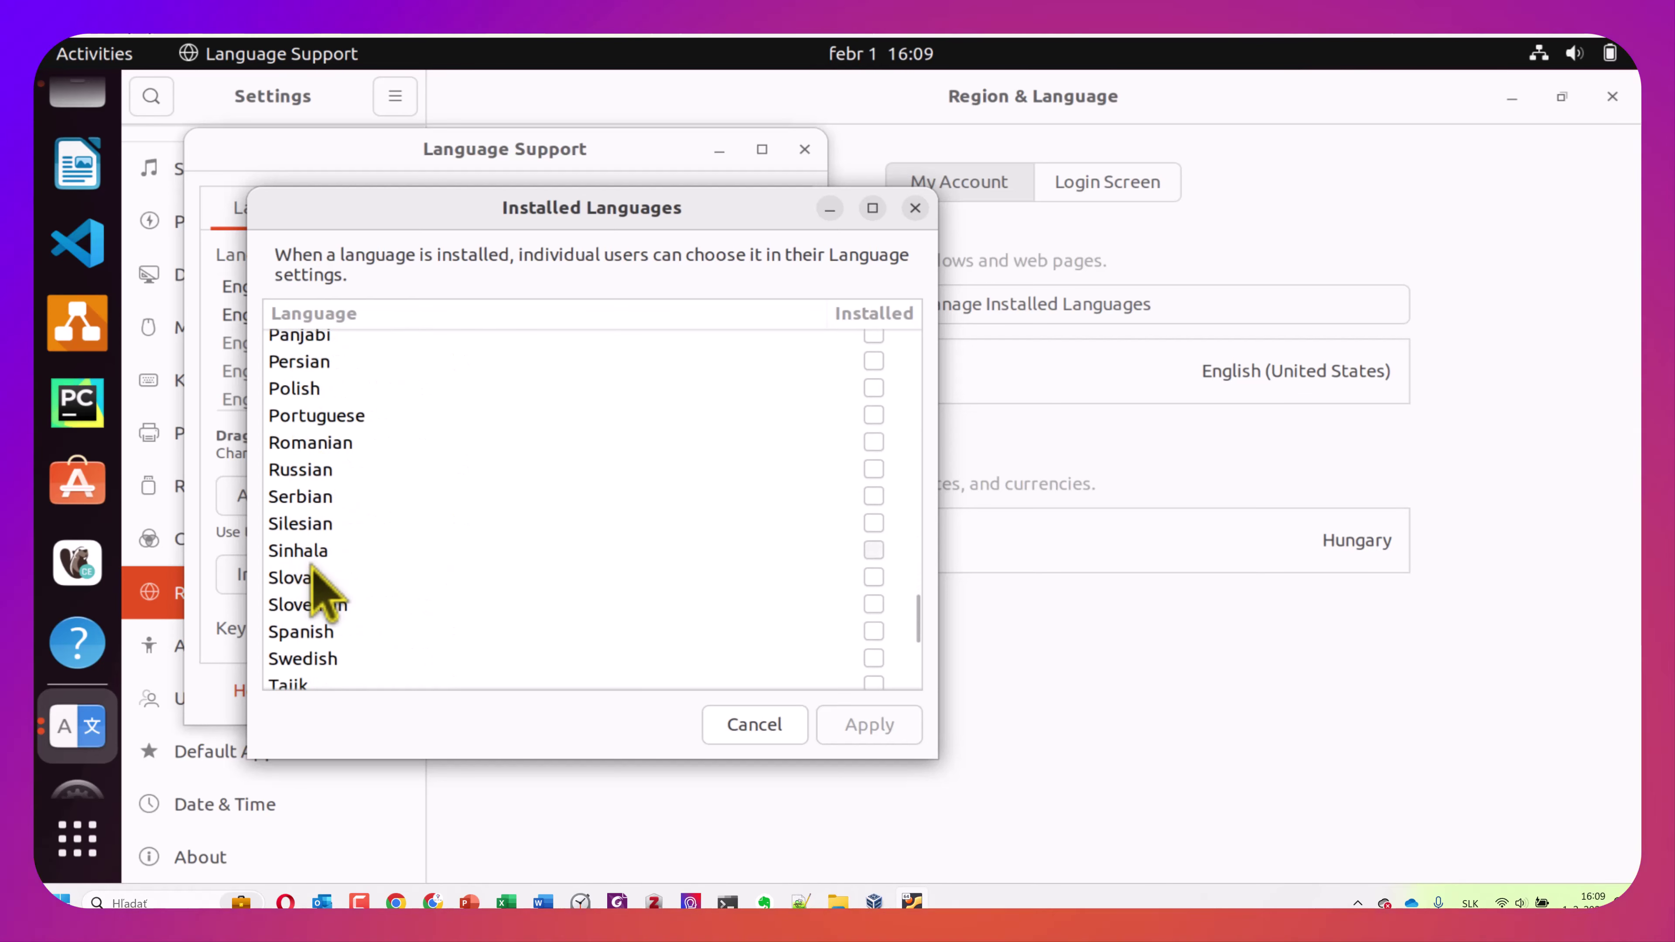
pyautogui.click(317, 578)
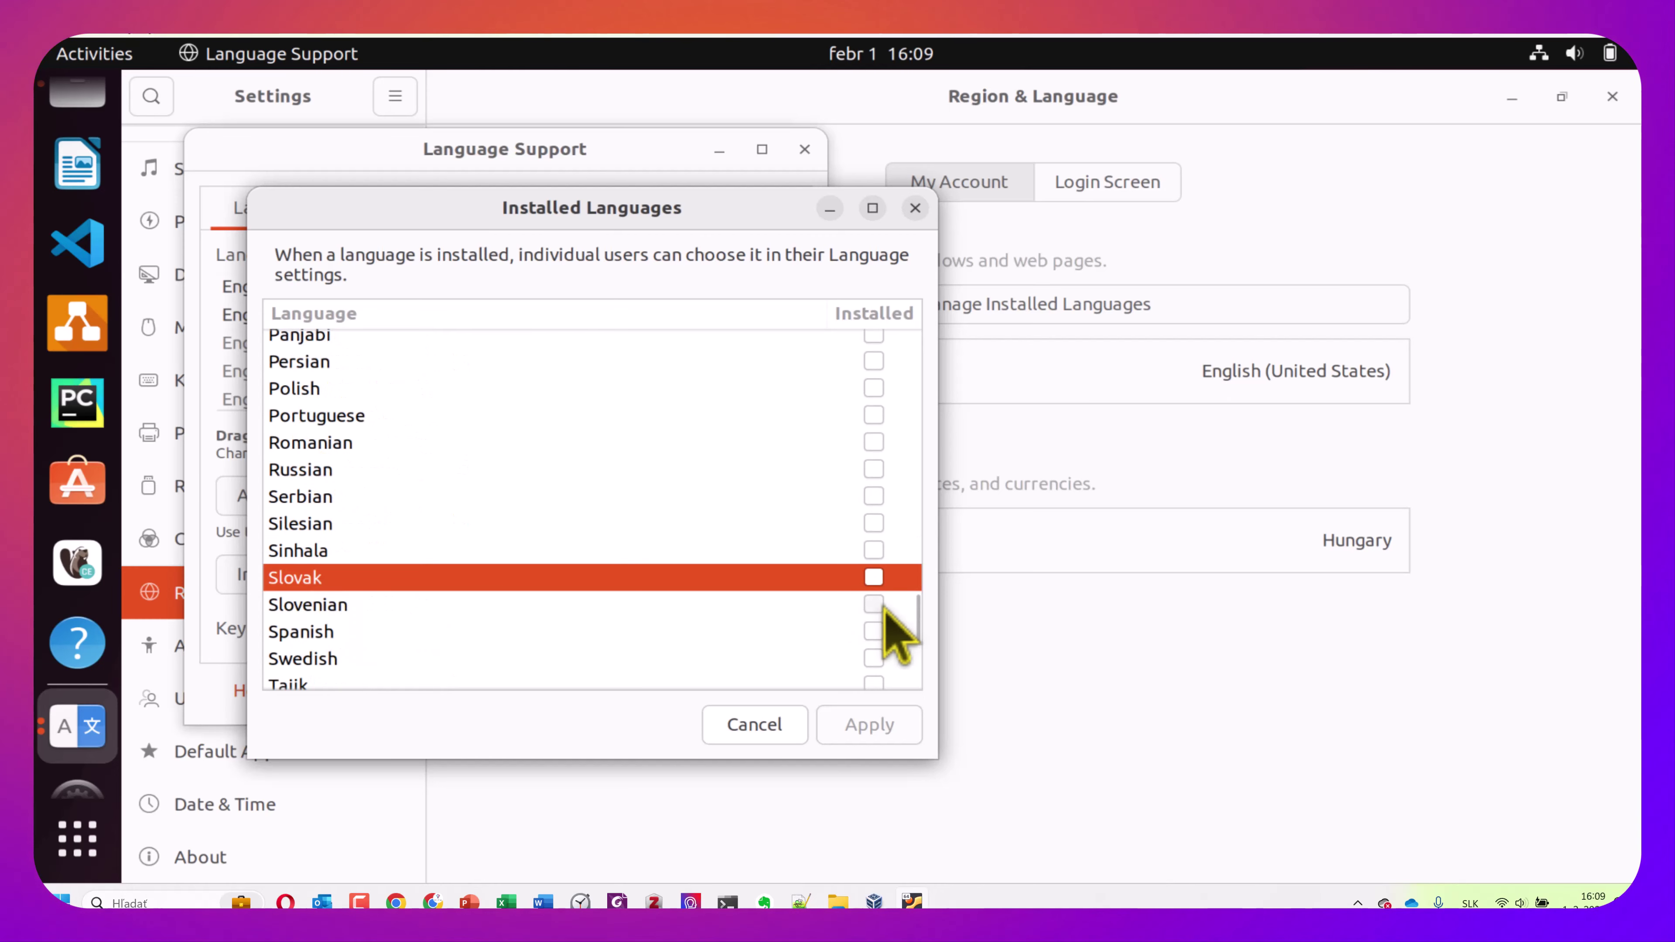
pyautogui.click(874, 578)
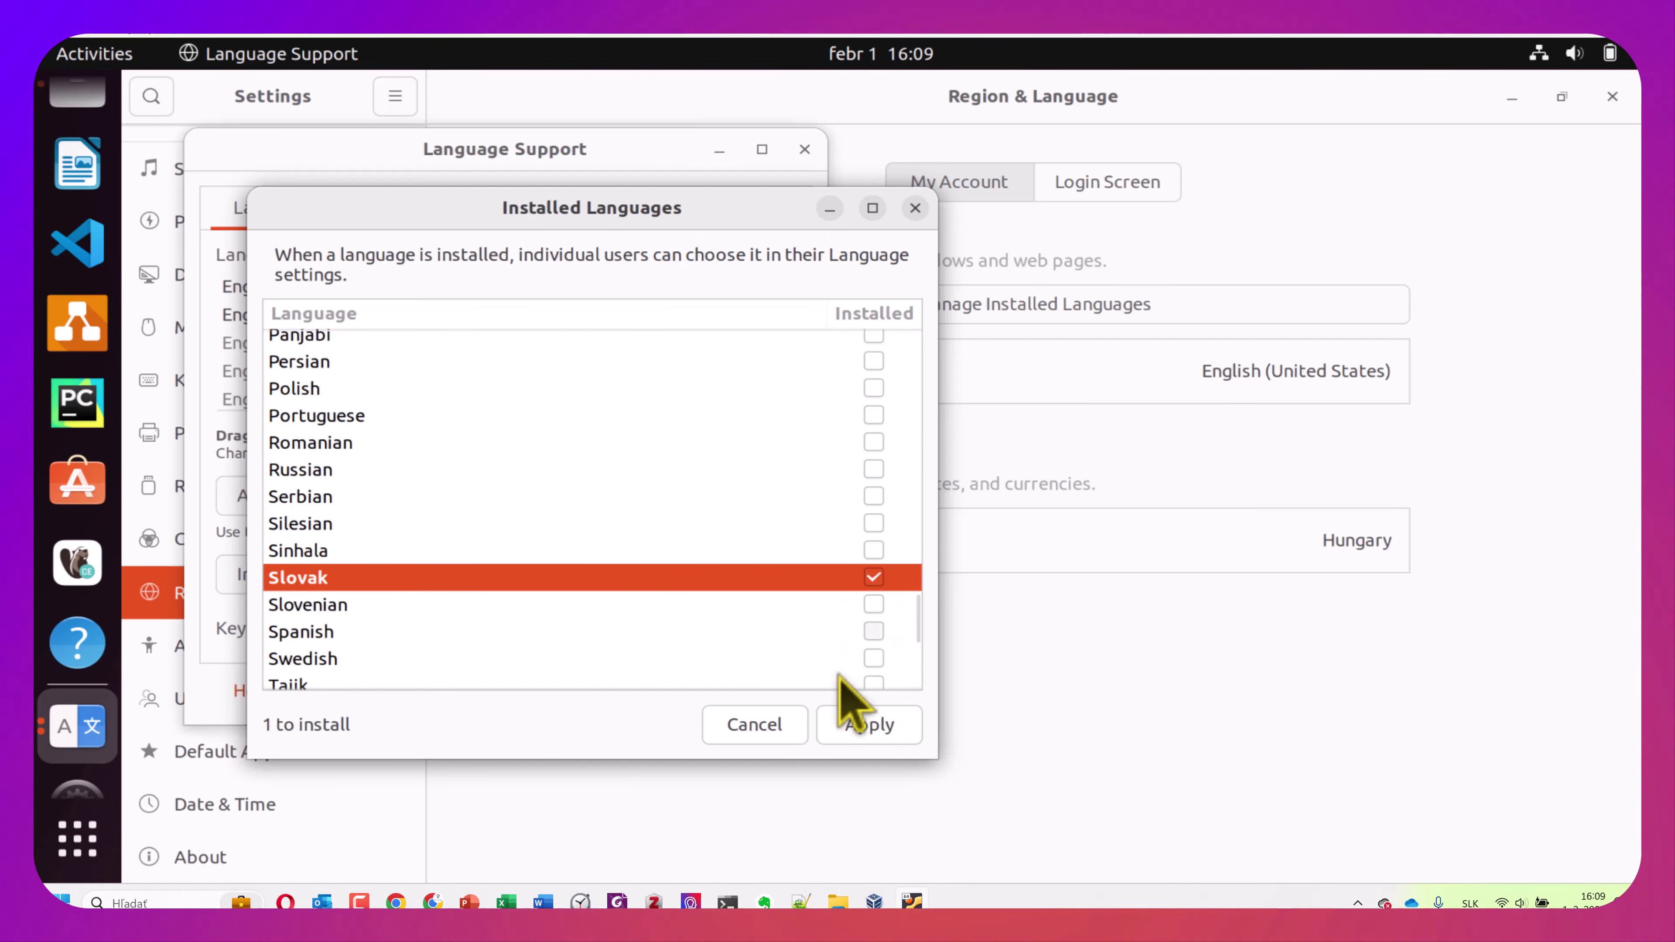
pyautogui.click(867, 726)
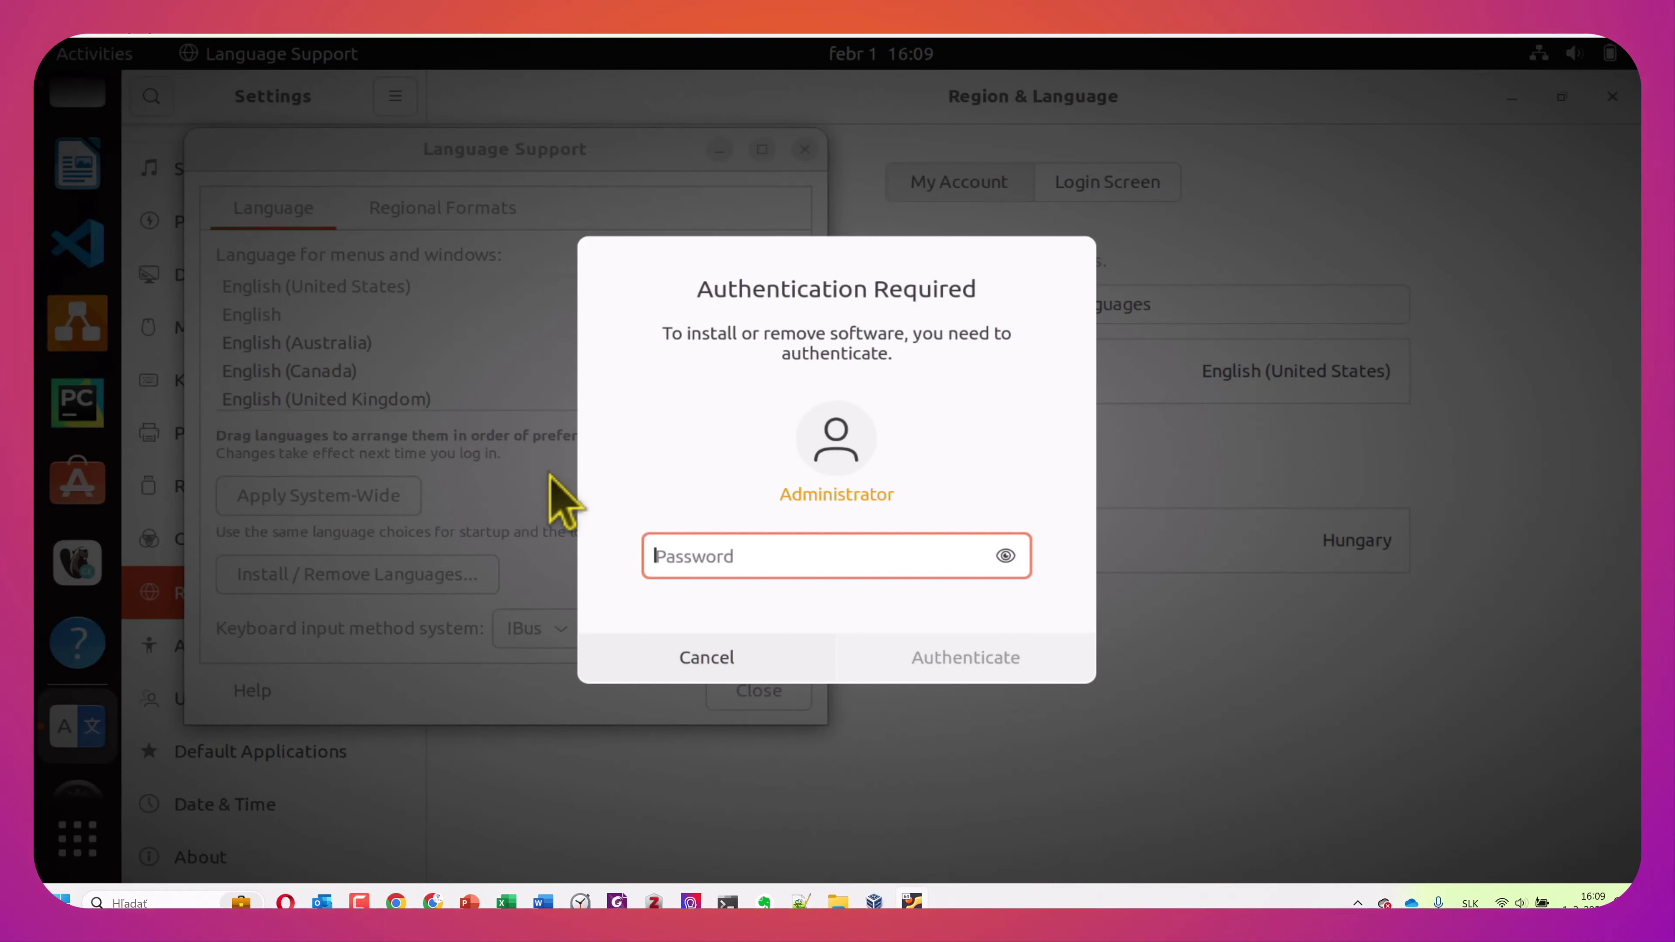
# Authenticate with the administrator password and follow the Slovak install log through sk_SK.UTF-8 locale generation
pyautogui.write('••')
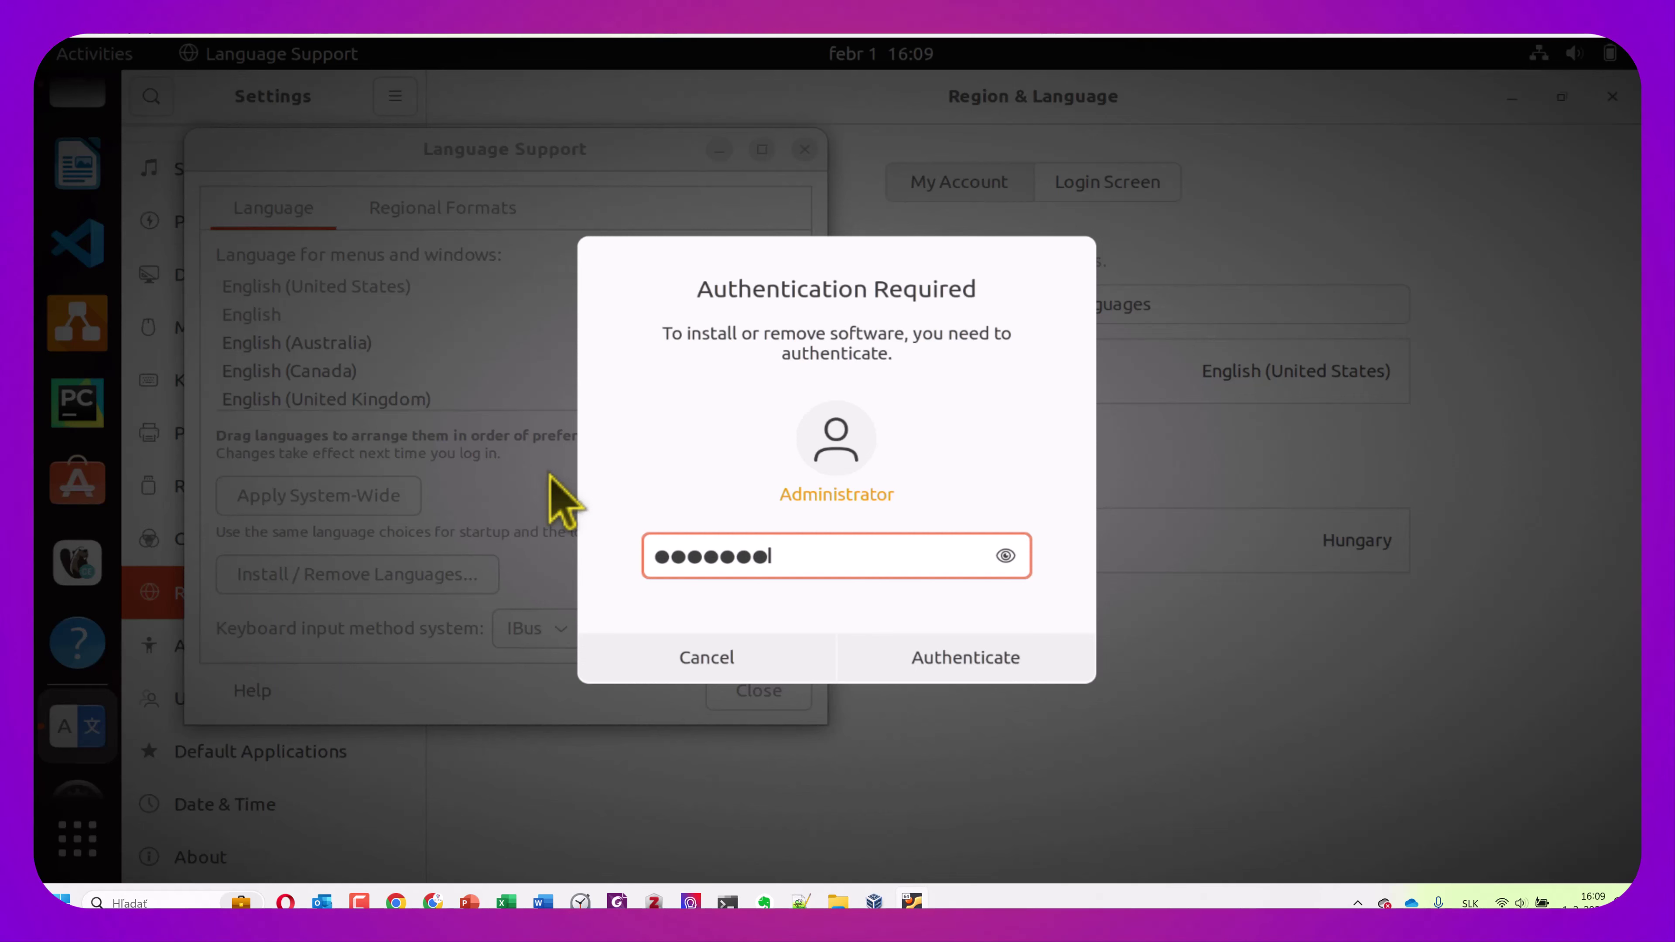
pyautogui.click(993, 662)
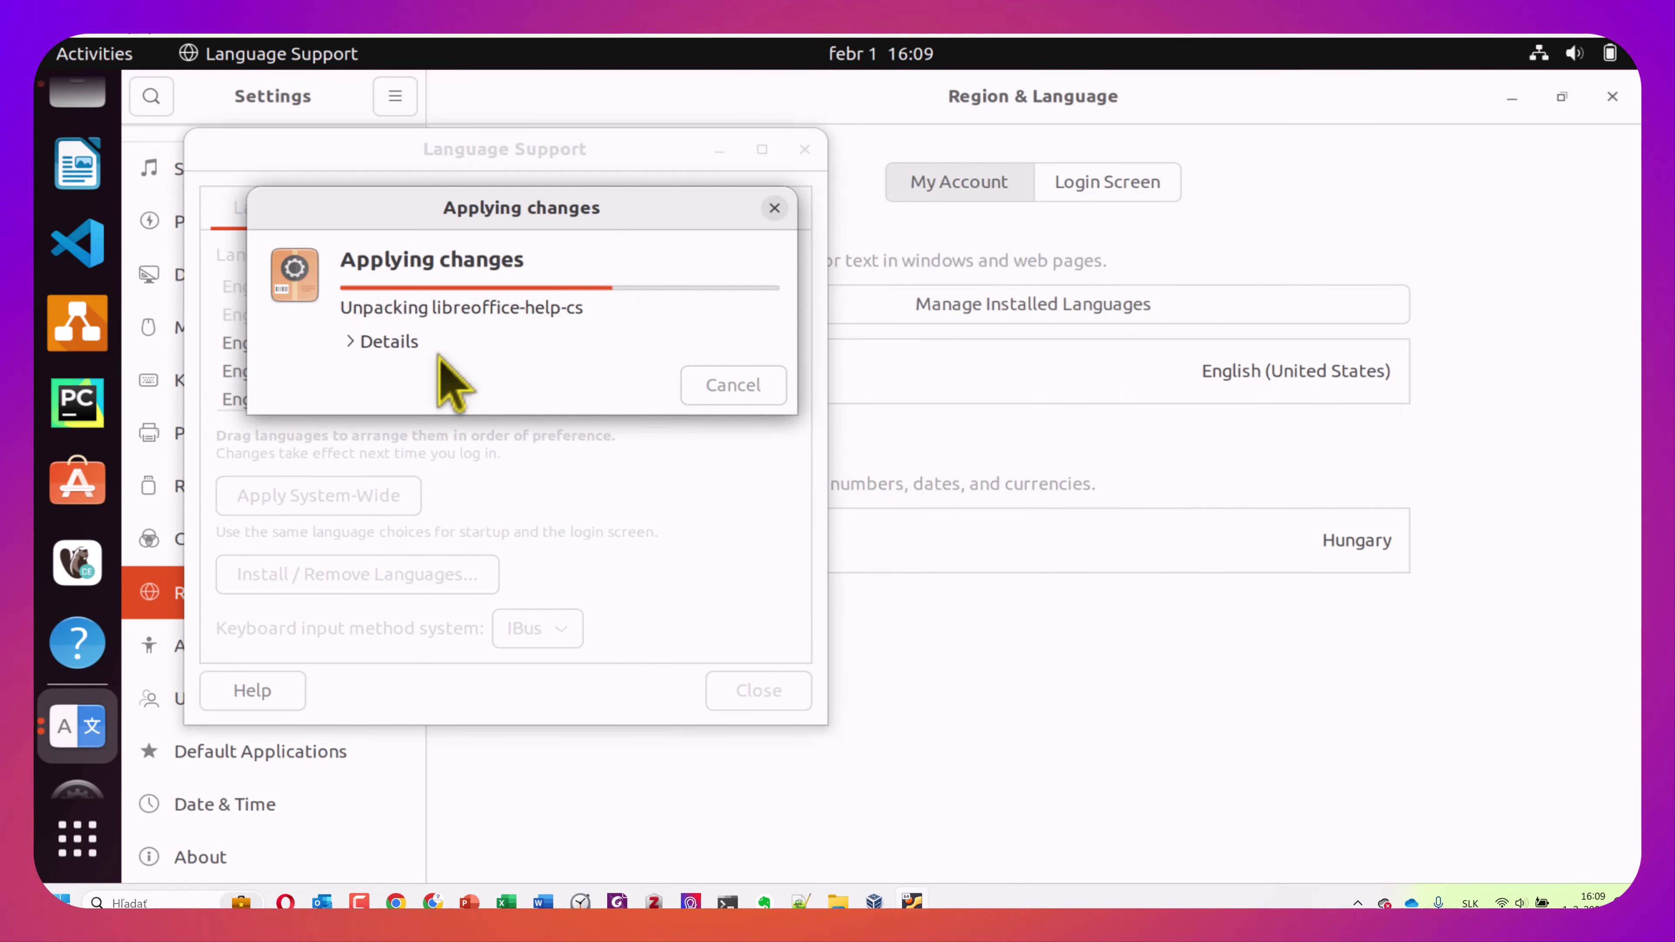
pyautogui.click(392, 341)
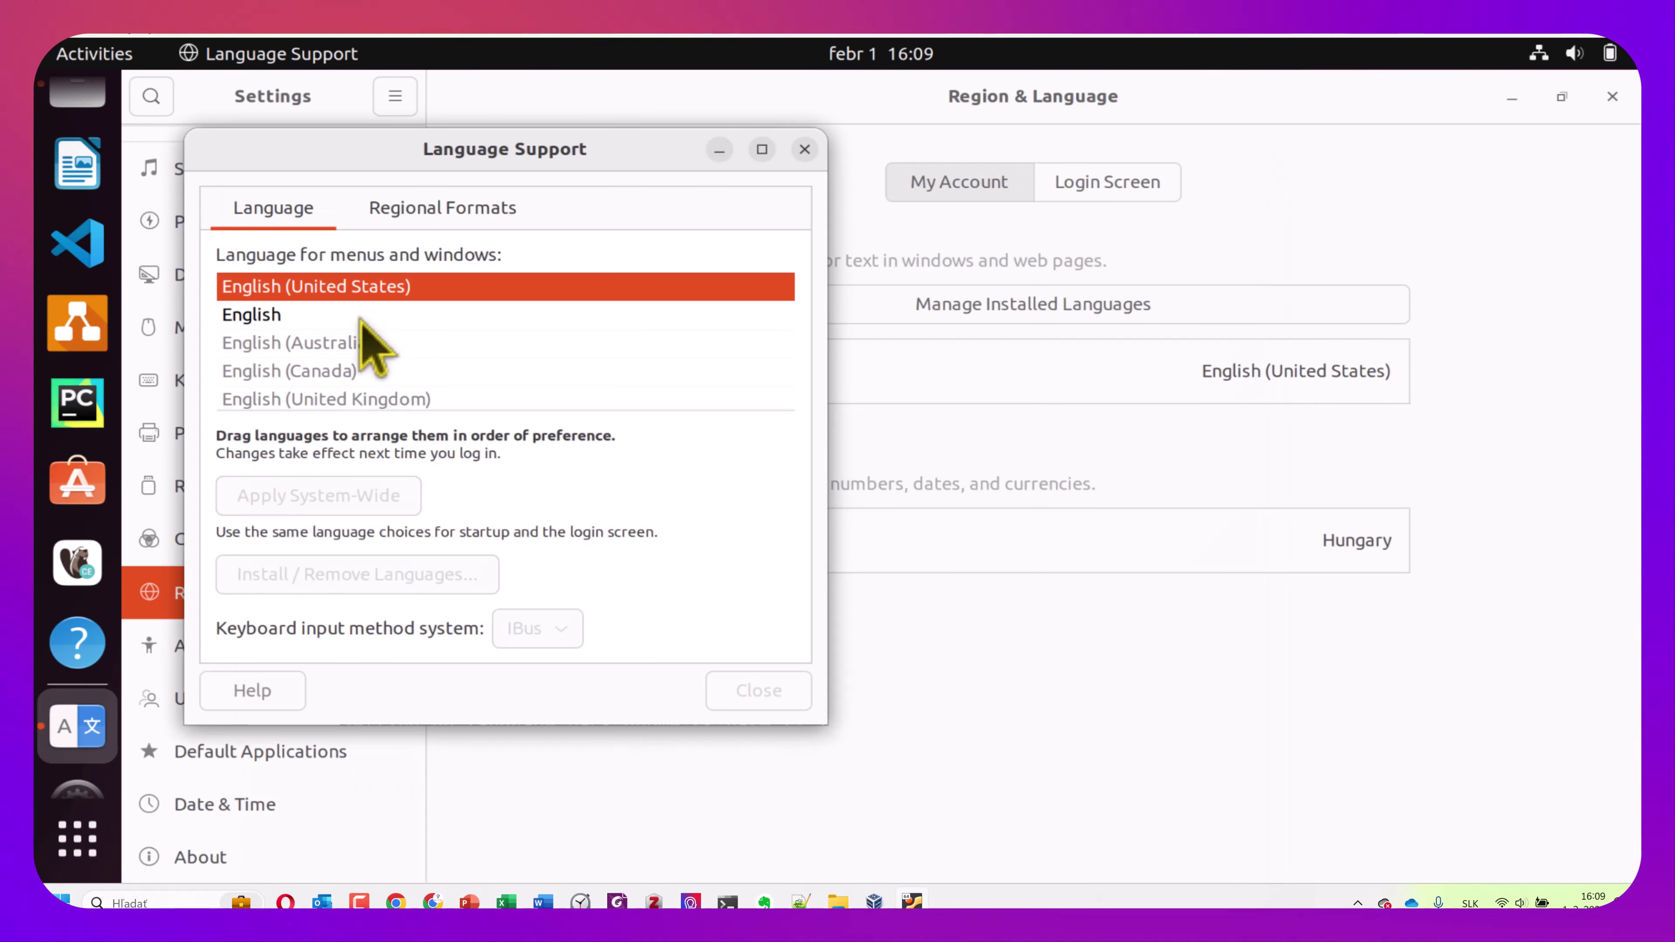
pyautogui.click(362, 321)
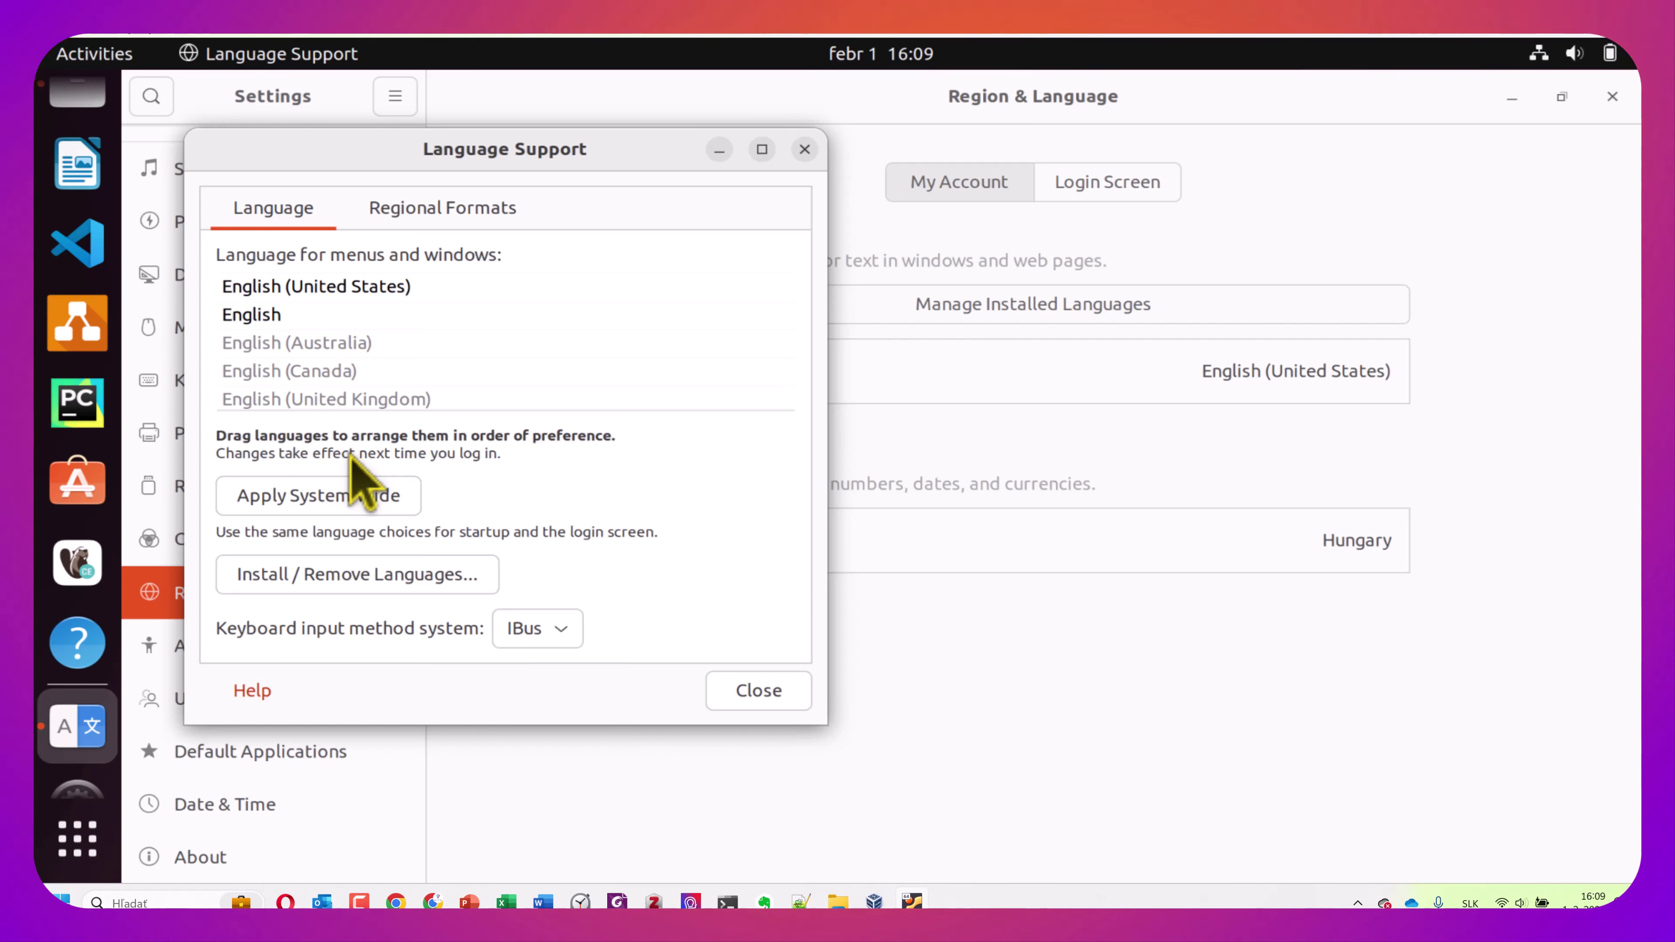
# Close Language Support and power off the Ubuntu VM via the system menu's Power Off
pyautogui.click(765, 699)
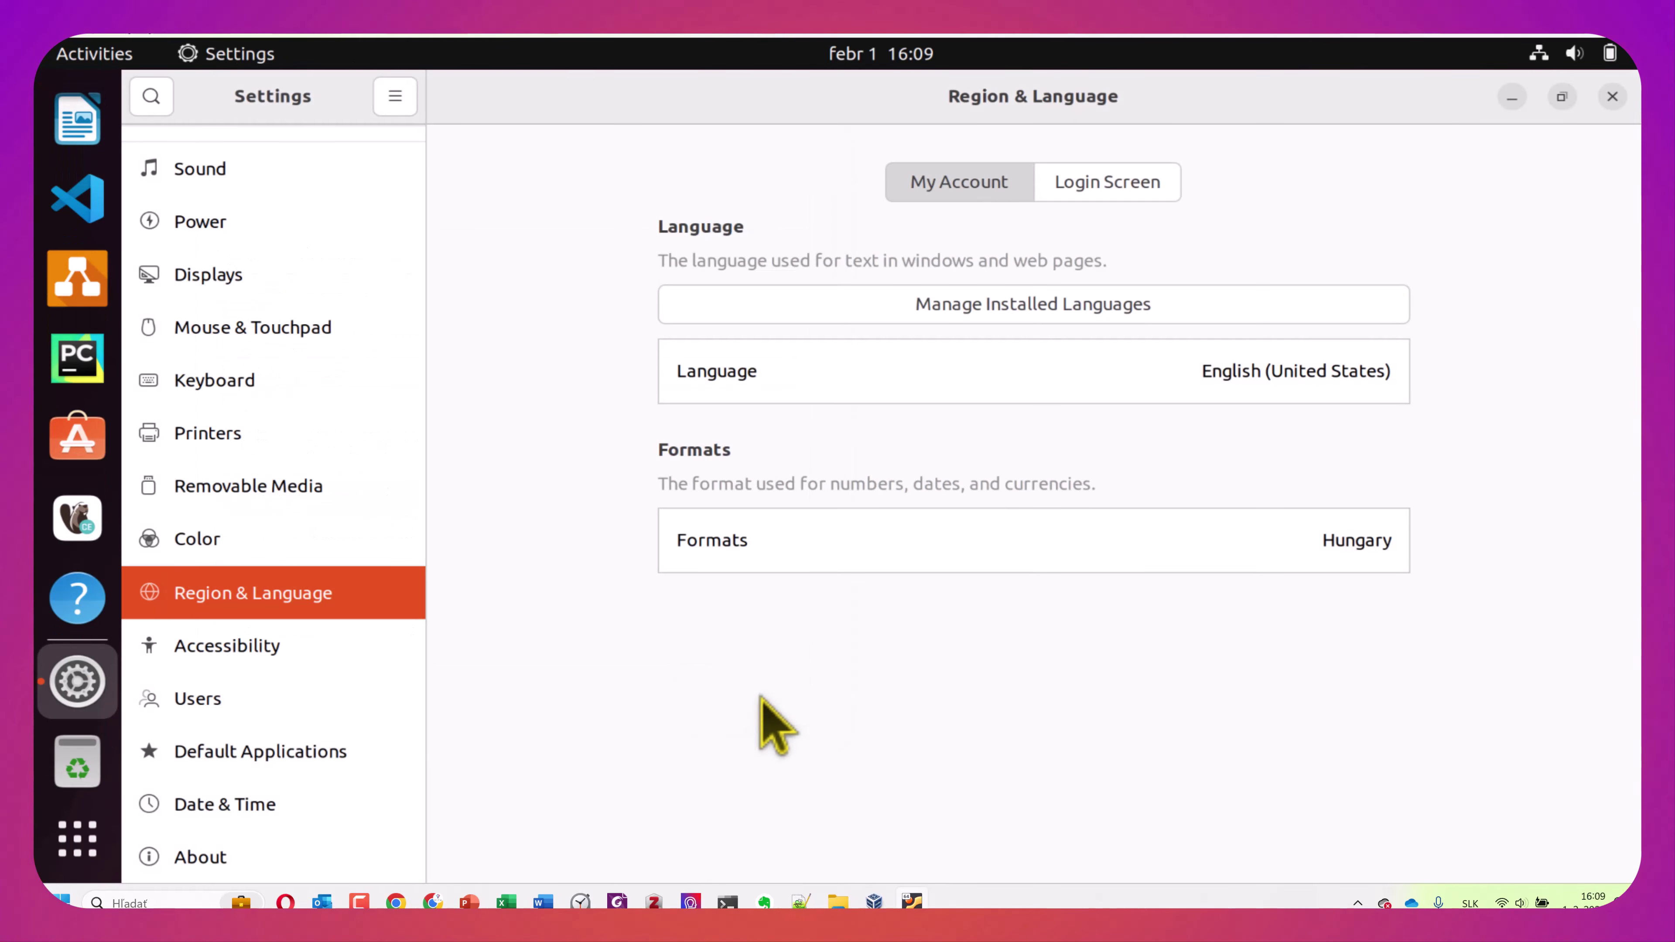
pyautogui.click(1575, 52)
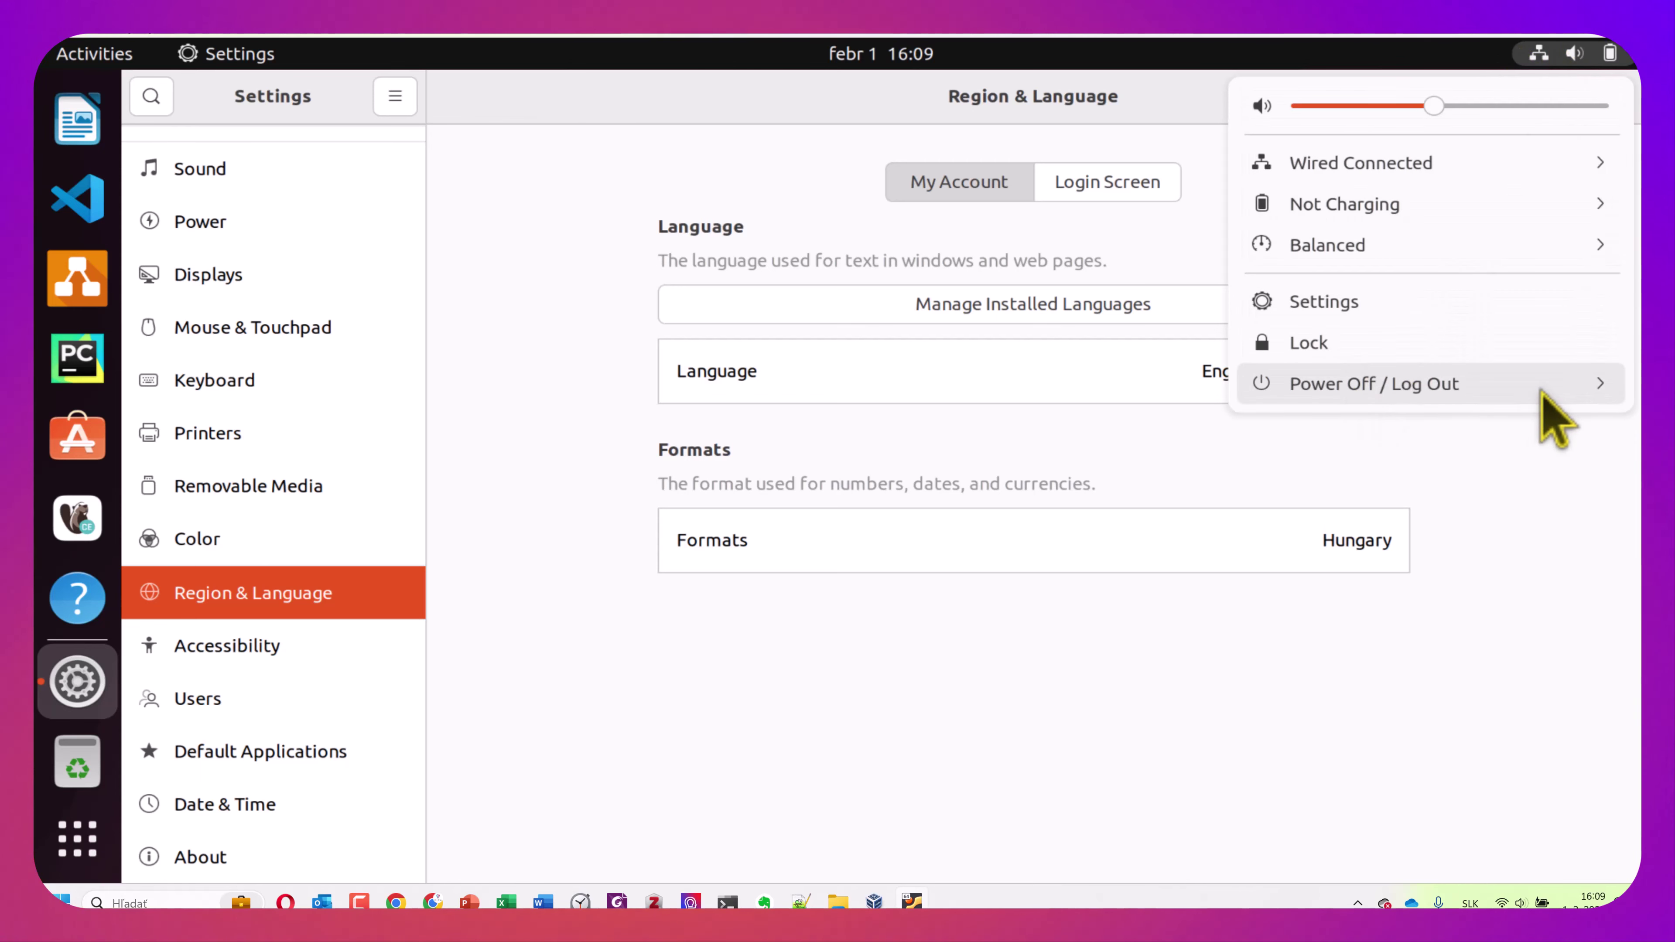
pyautogui.click(1556, 389)
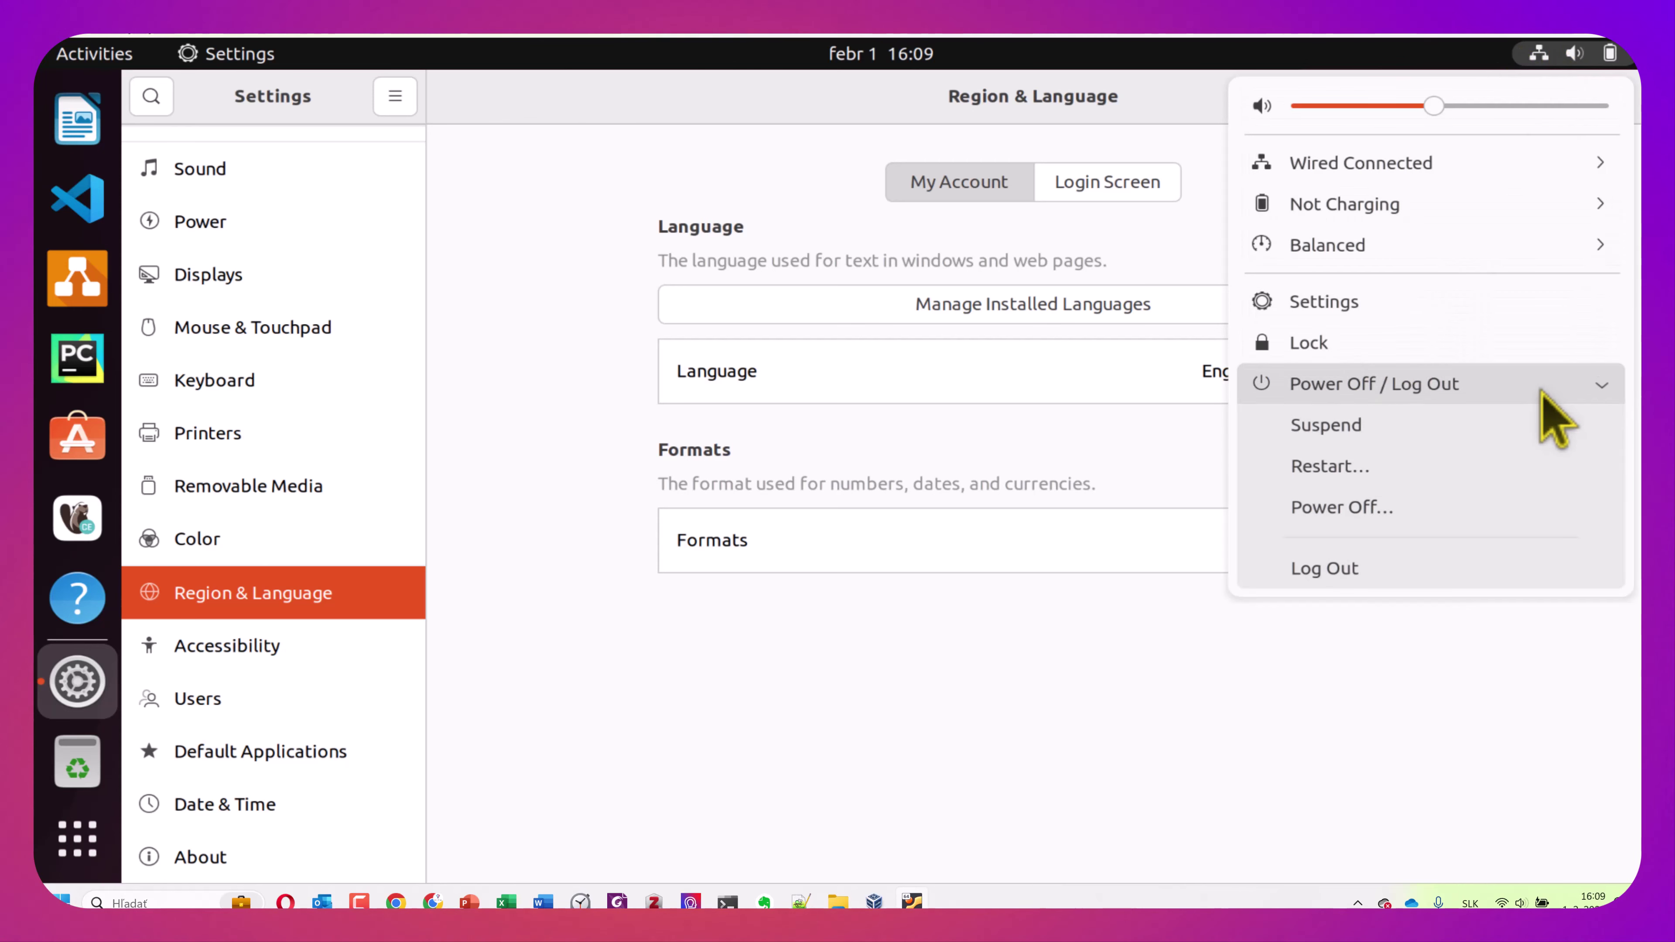
pyautogui.click(1385, 509)
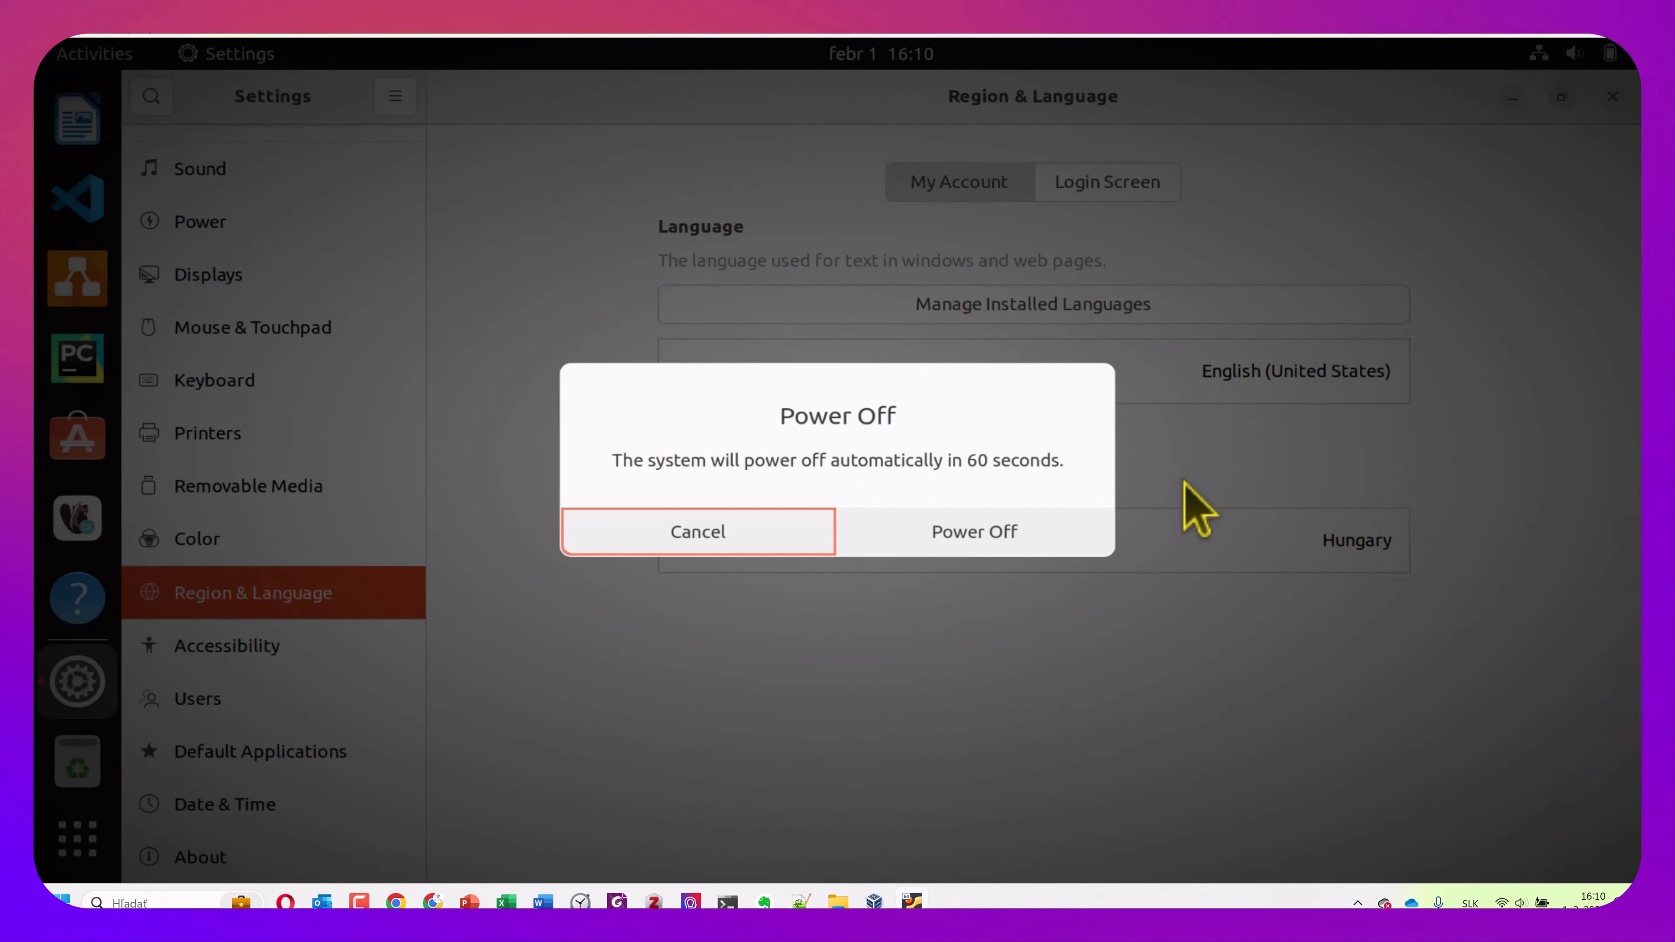
pyautogui.click(991, 533)
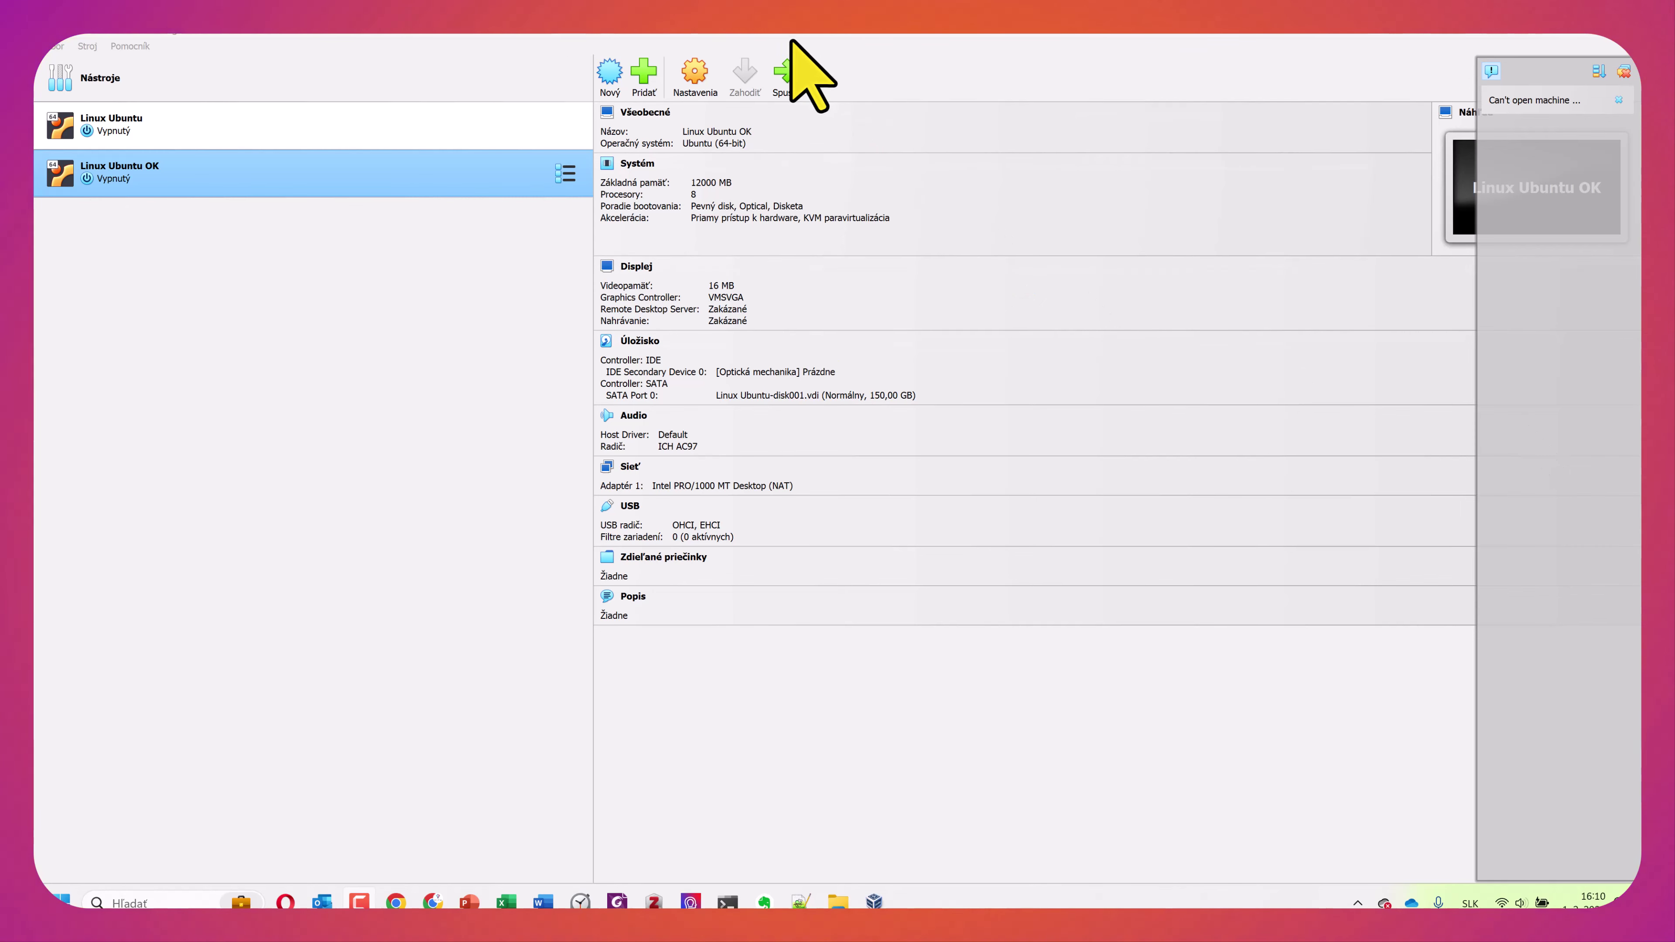
# Start the Linux Ubuntu OK machine using the Spustiť toolbar button
pyautogui.click(788, 69)
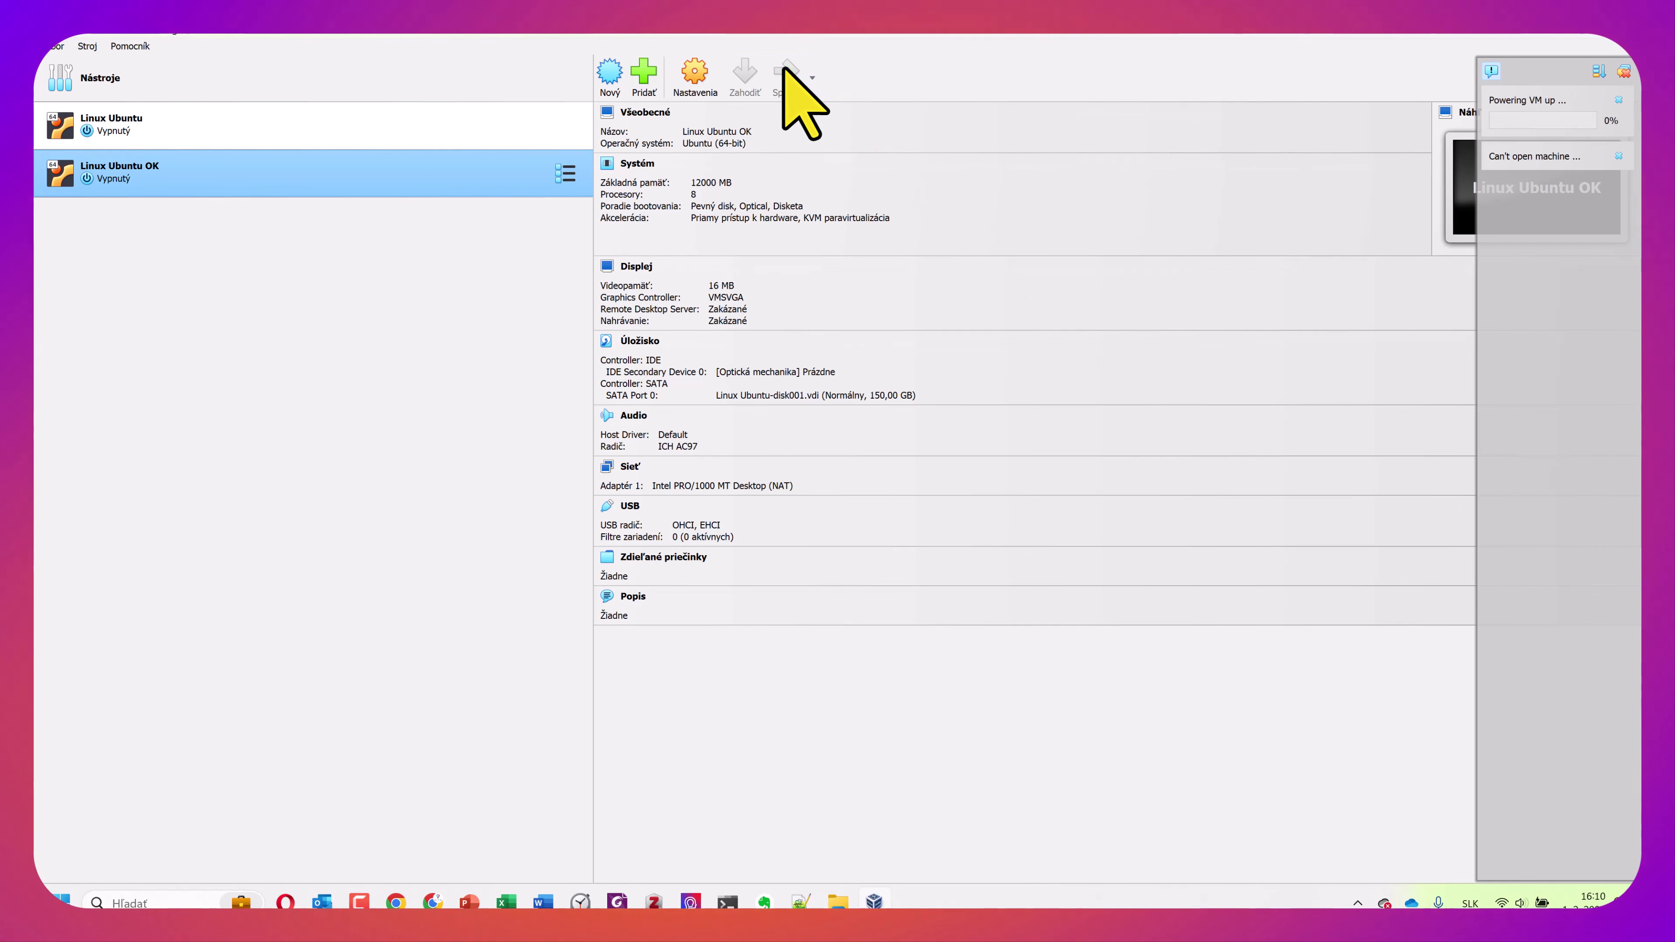
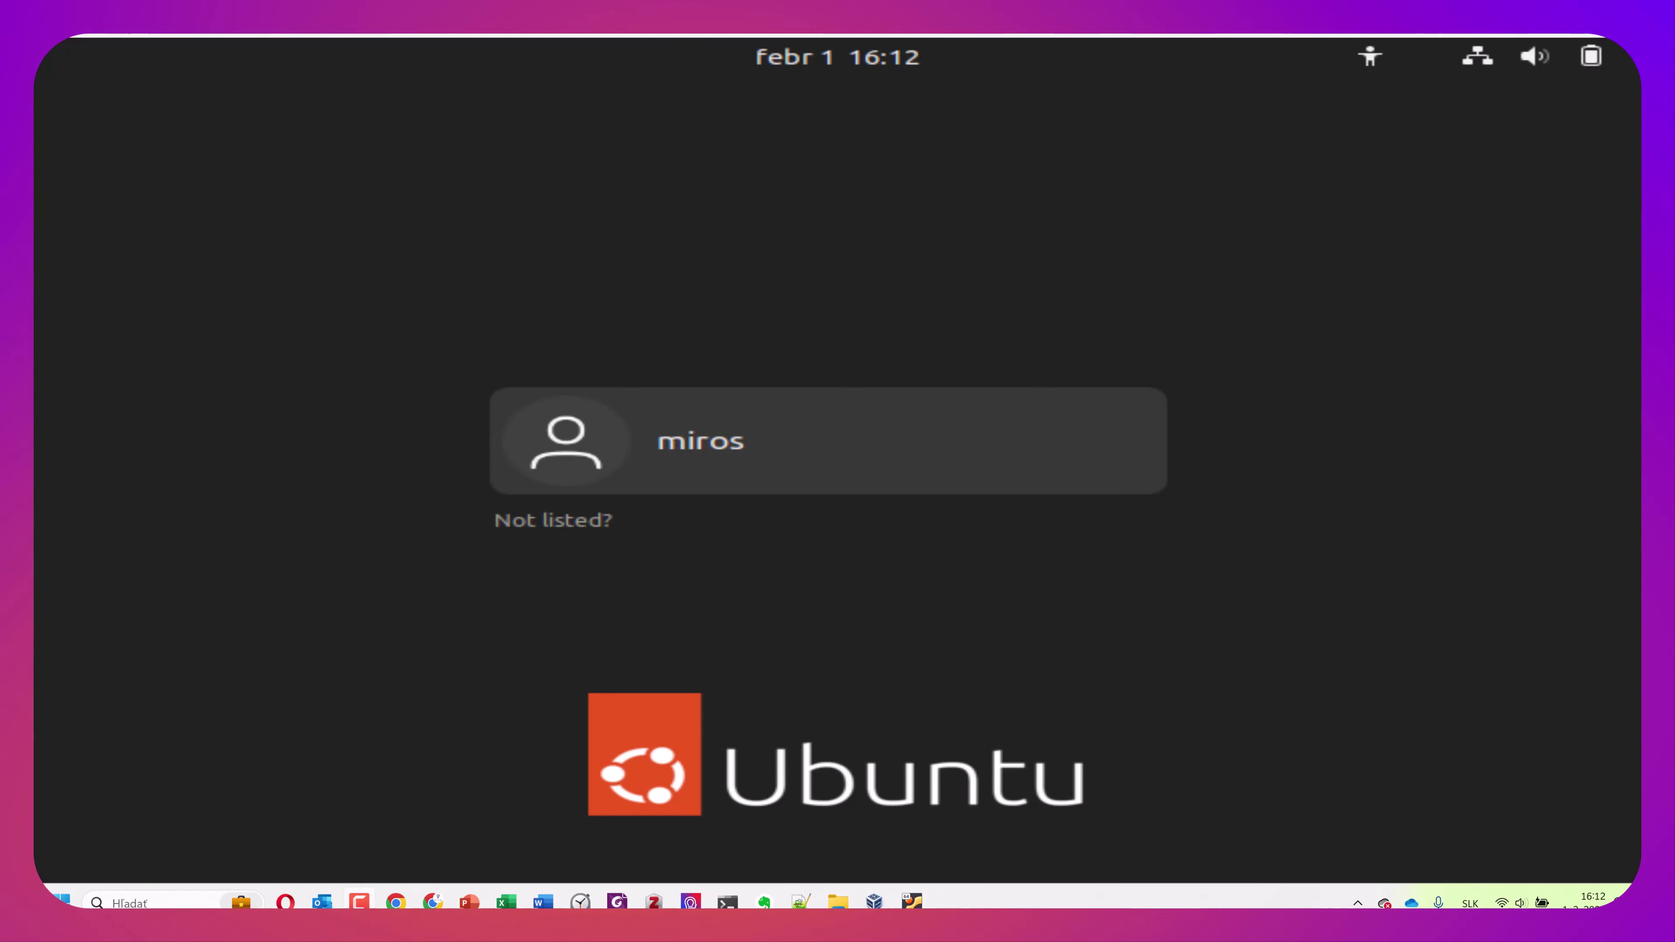
# Sign in to the Ubuntu desktop with the account password and open the system menu
pyautogui.click(811, 434)
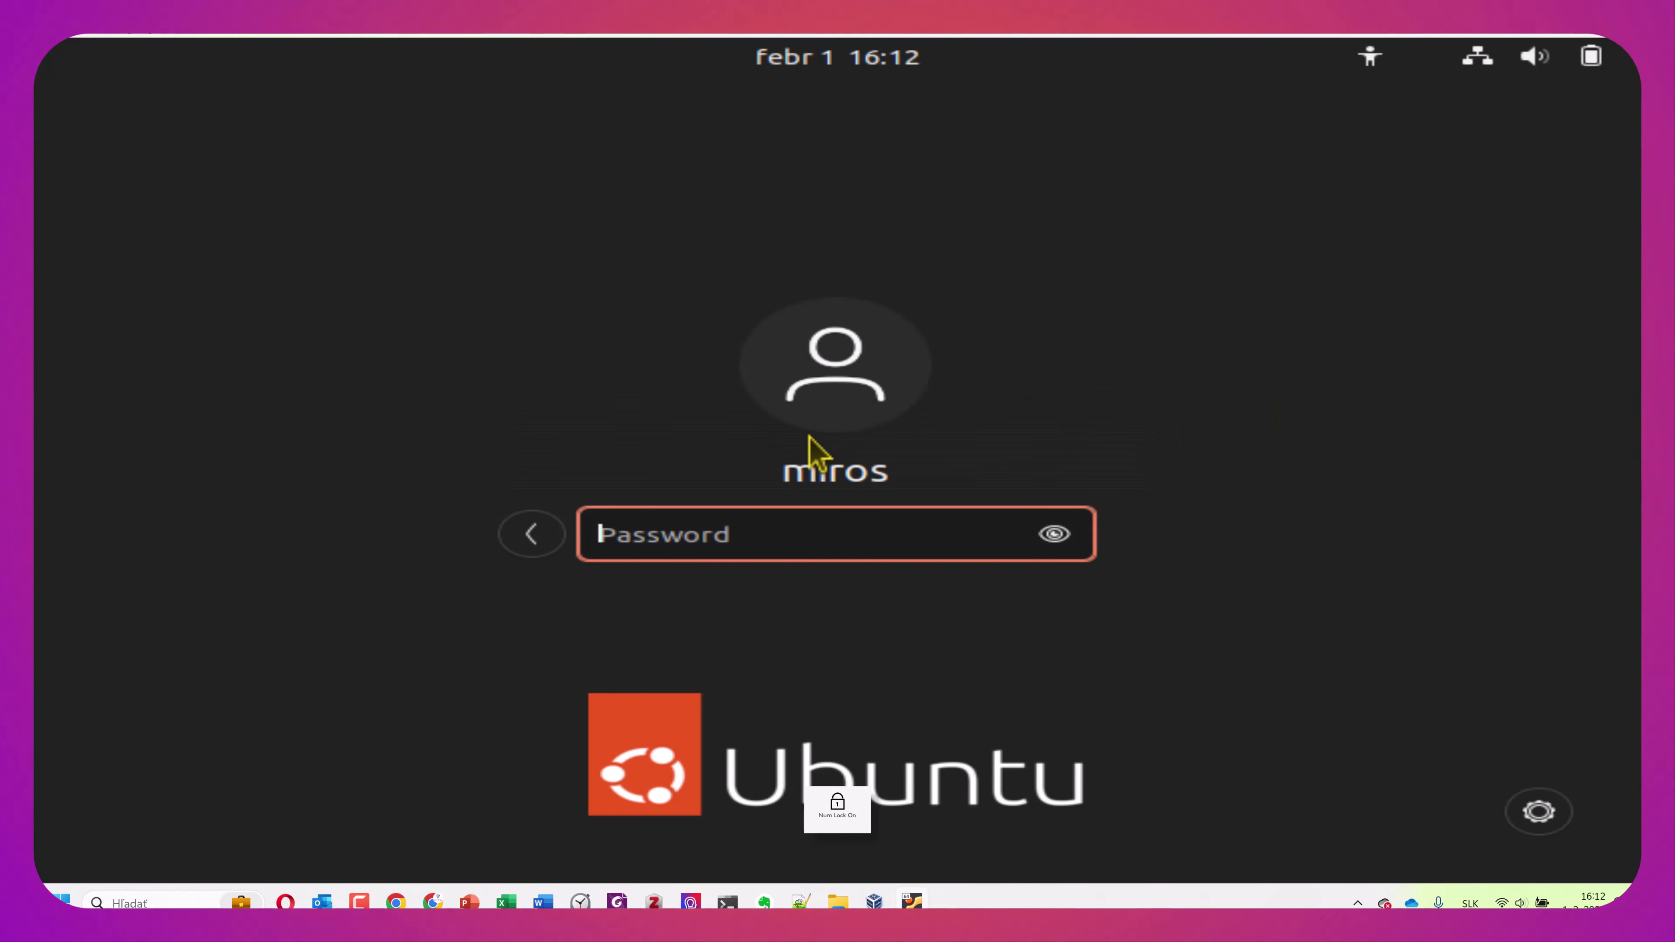
pyautogui.write('•••••••')
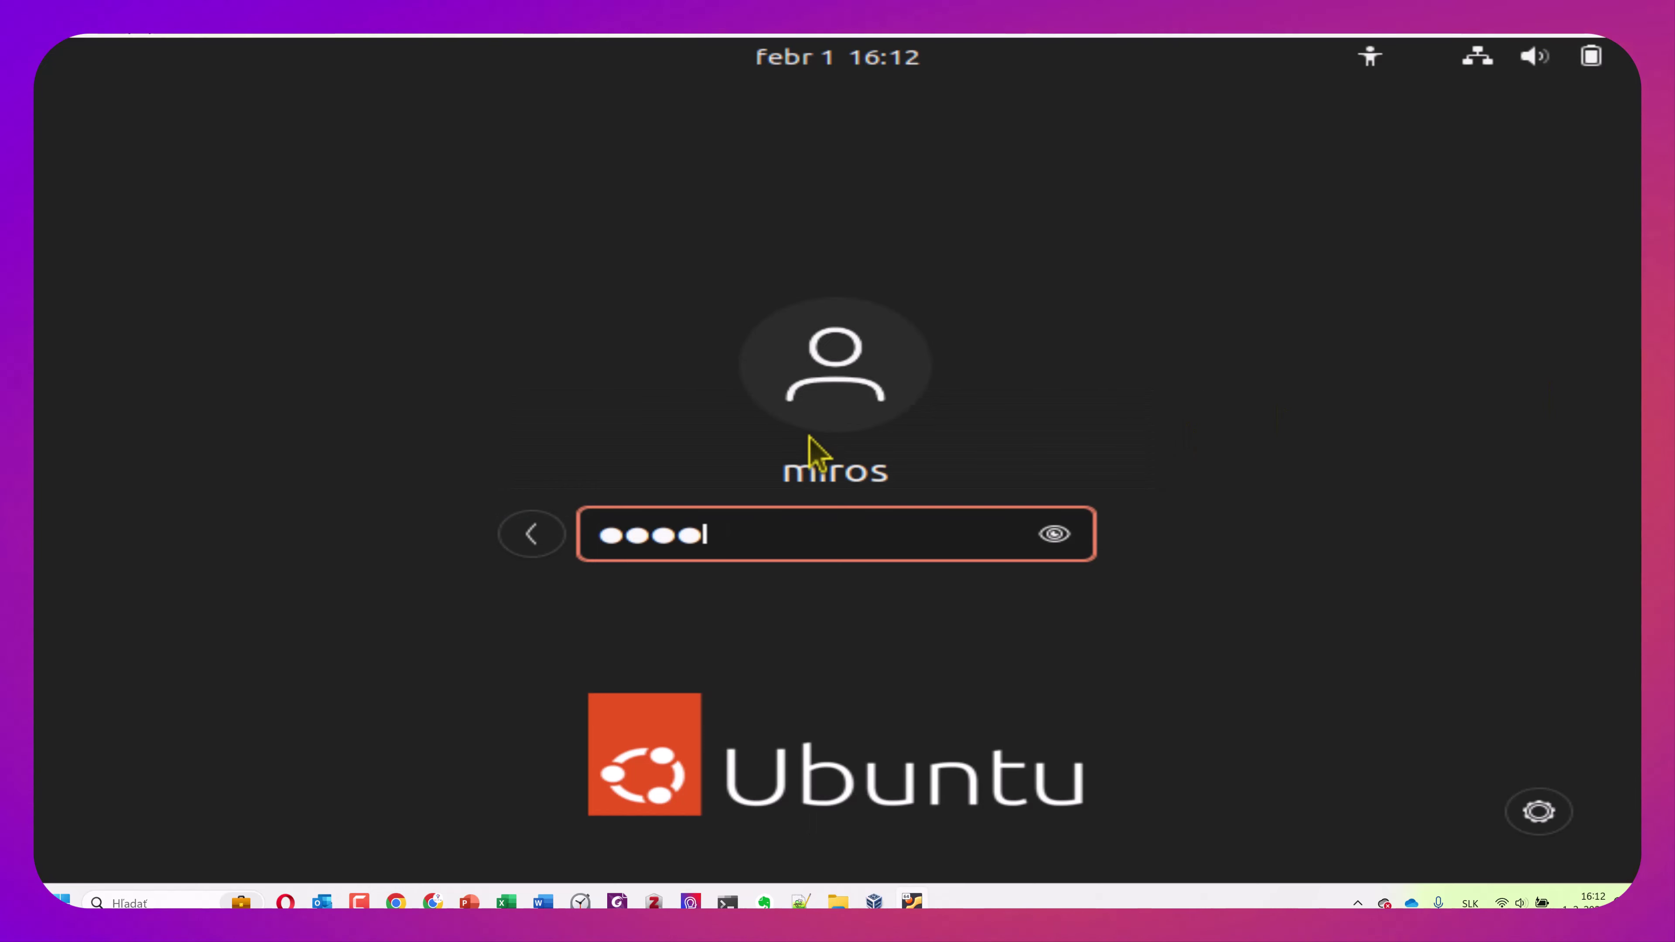
pyautogui.press('Return')
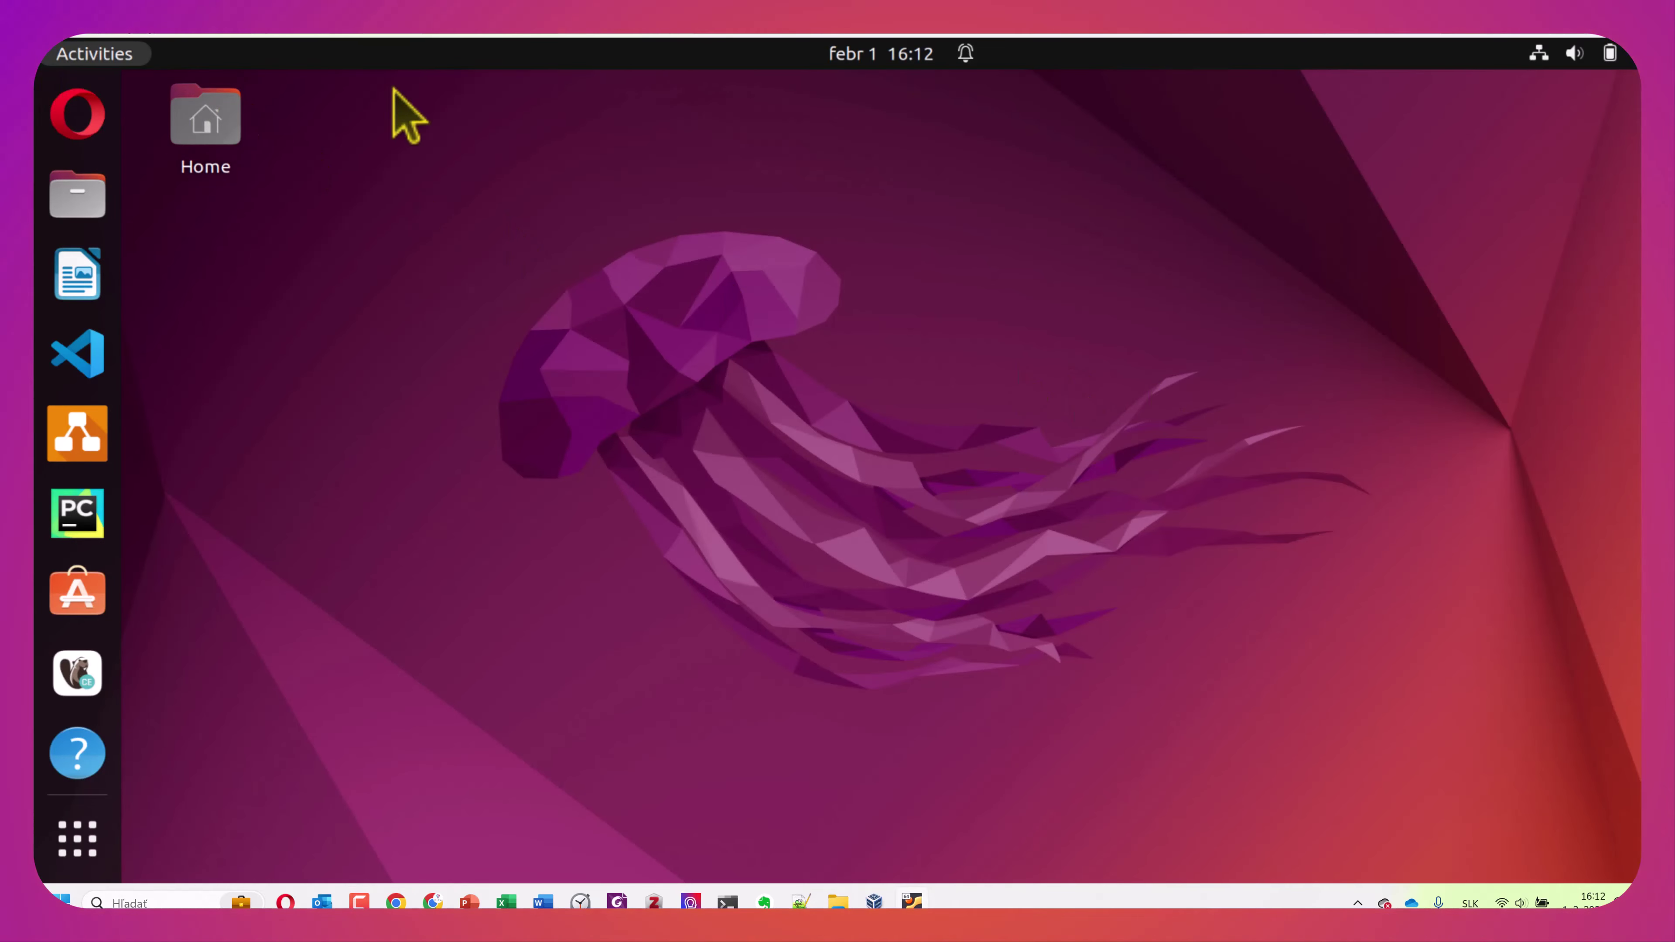
pyautogui.click(1563, 61)
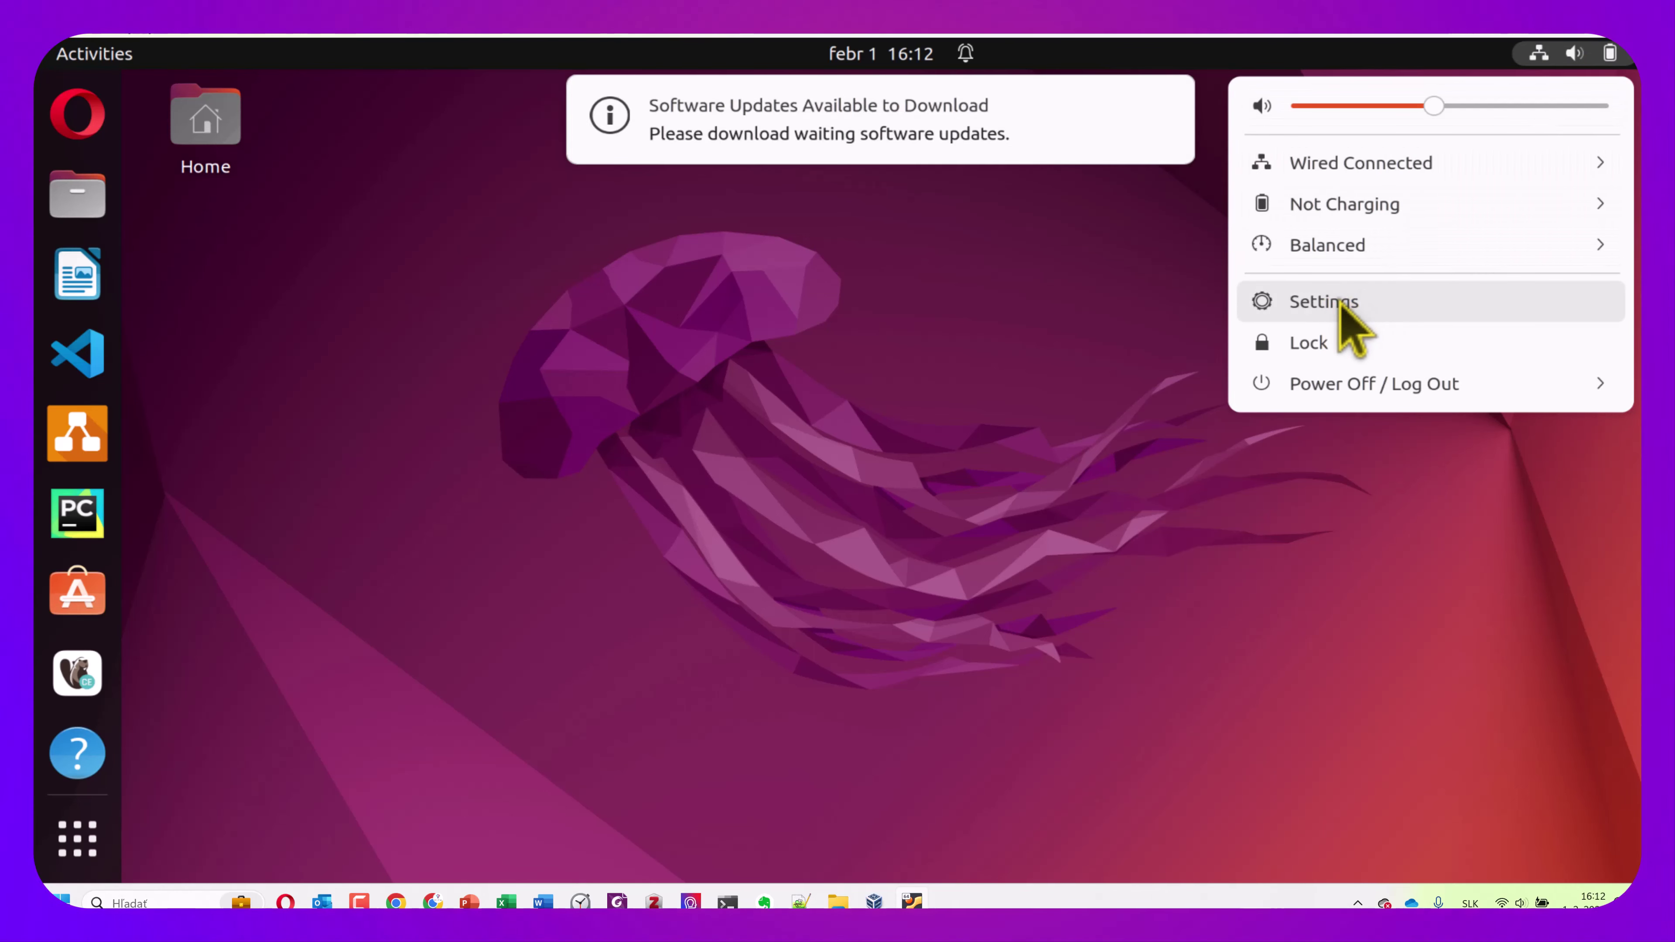
# Open Settings' Region & Language and choose Slovak as your display language
pyautogui.click(1345, 323)
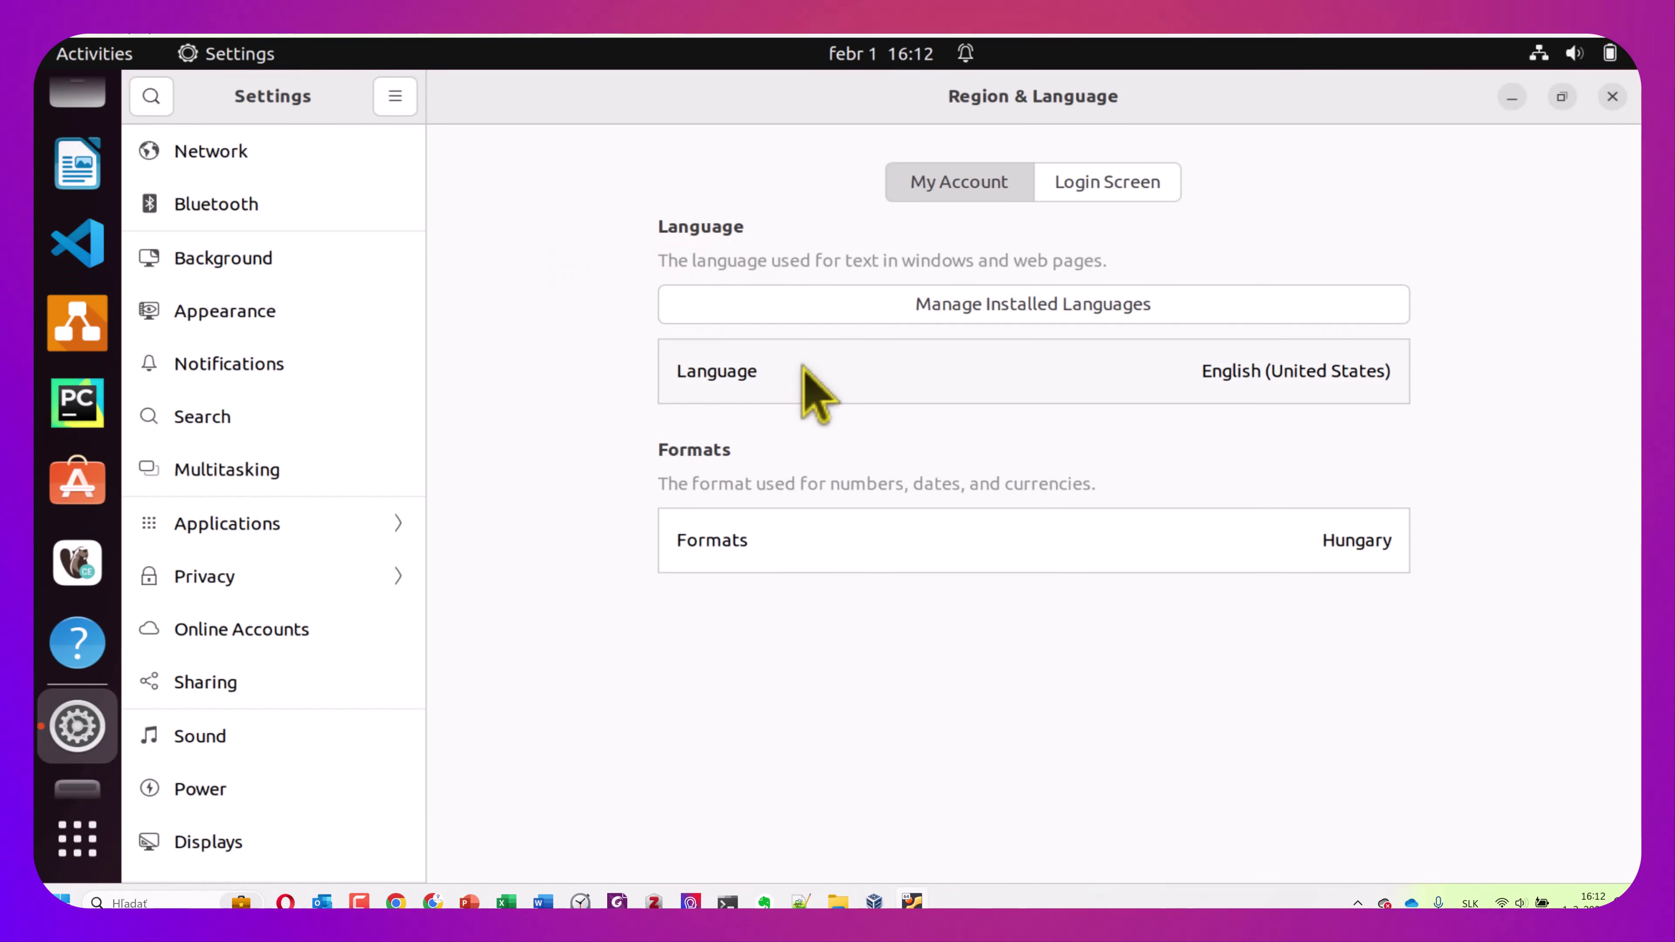
pyautogui.click(804, 371)
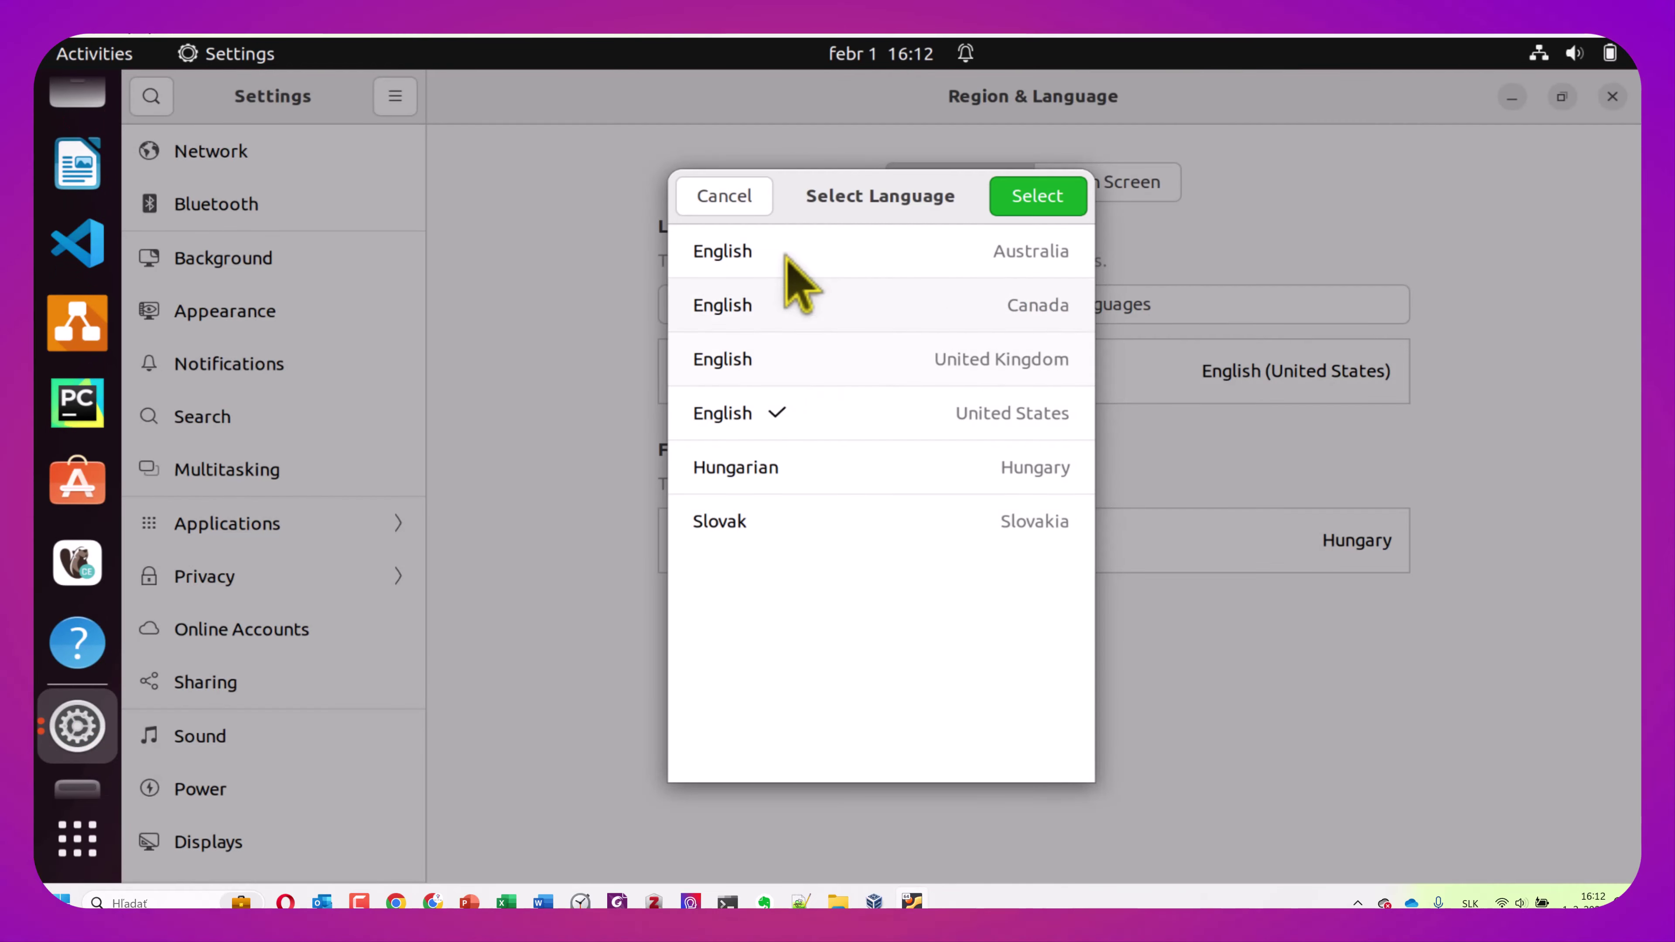
pyautogui.click(723, 520)
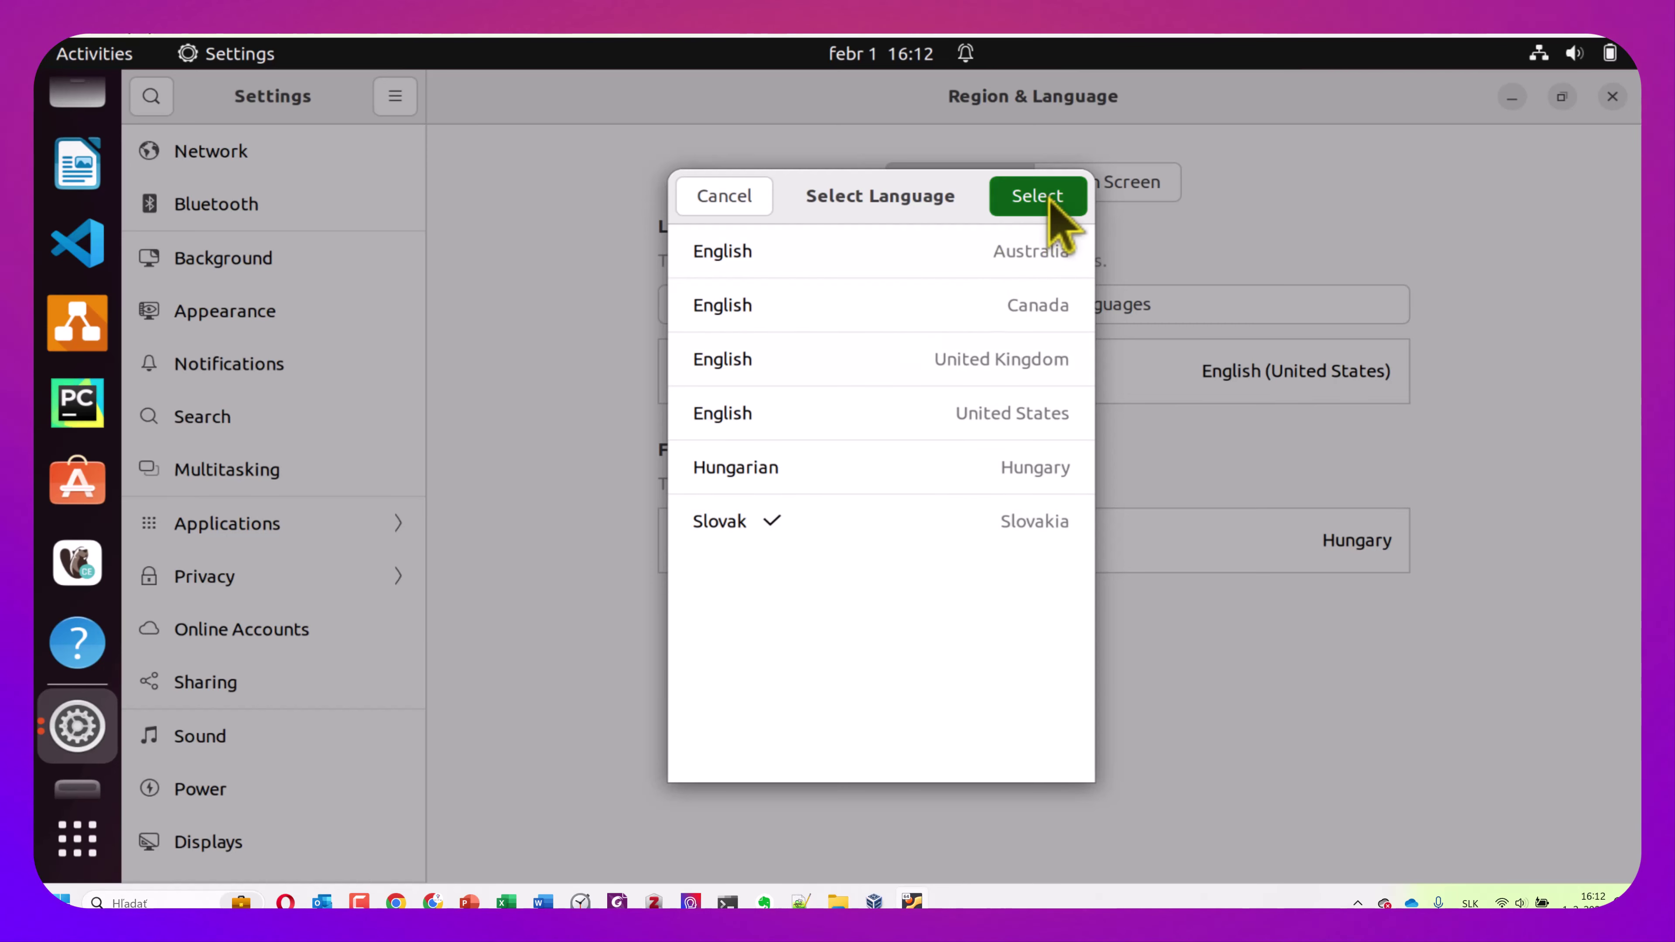
pyautogui.click(1048, 198)
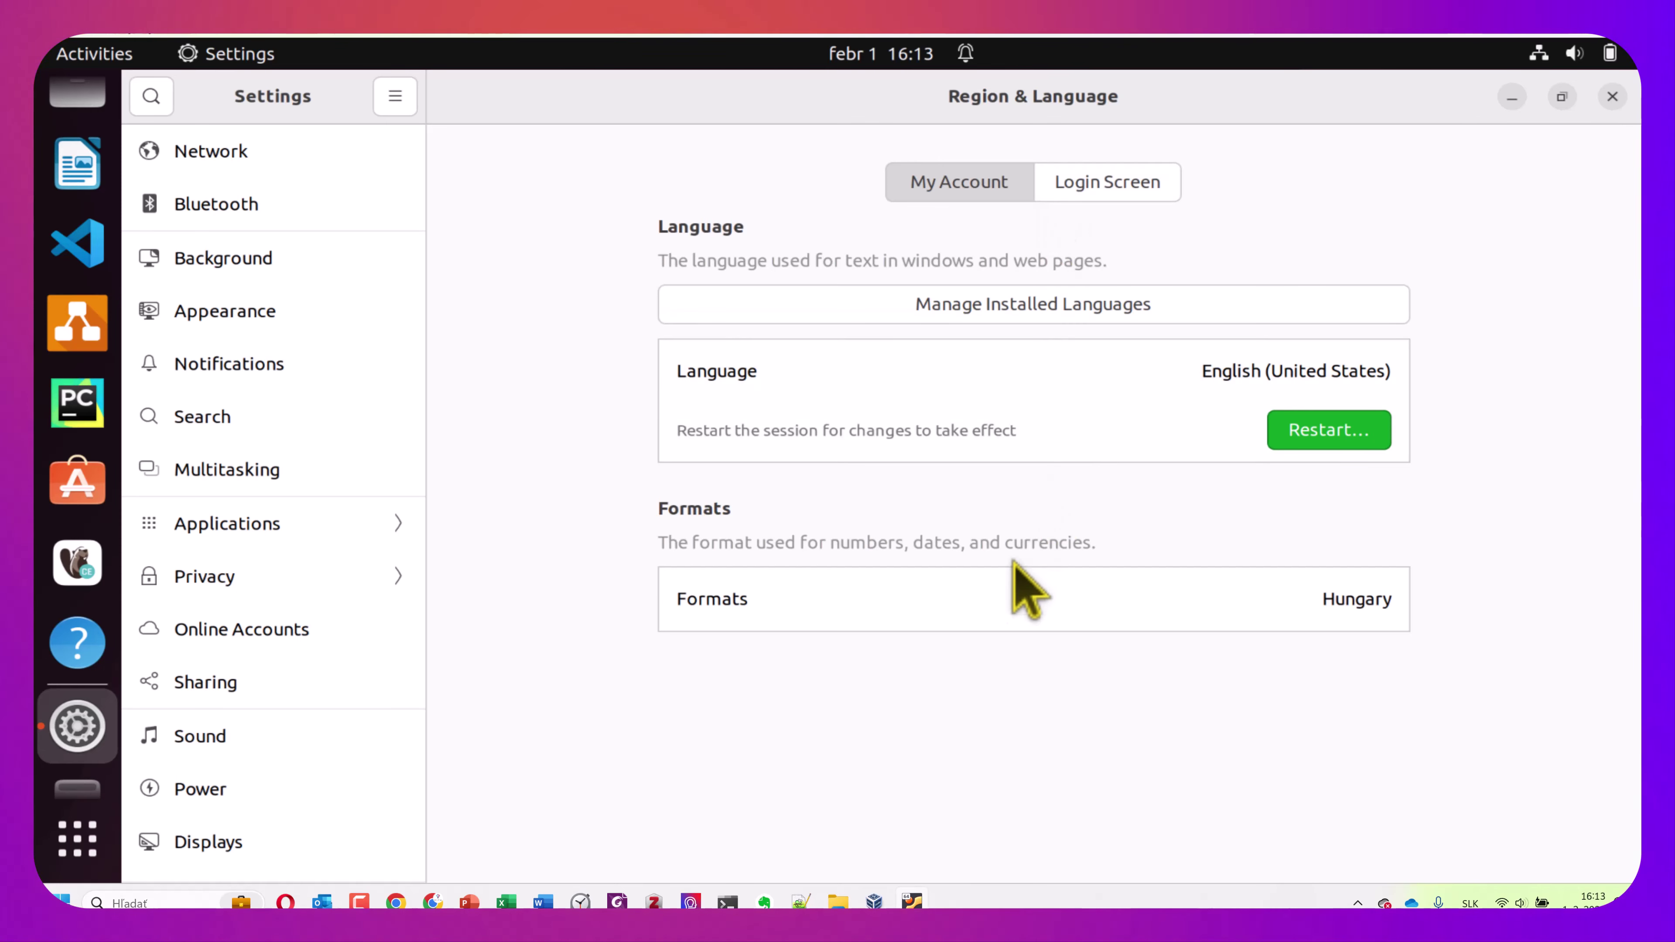
# Set your account's regional formats to Slovakia
pyautogui.click(995, 597)
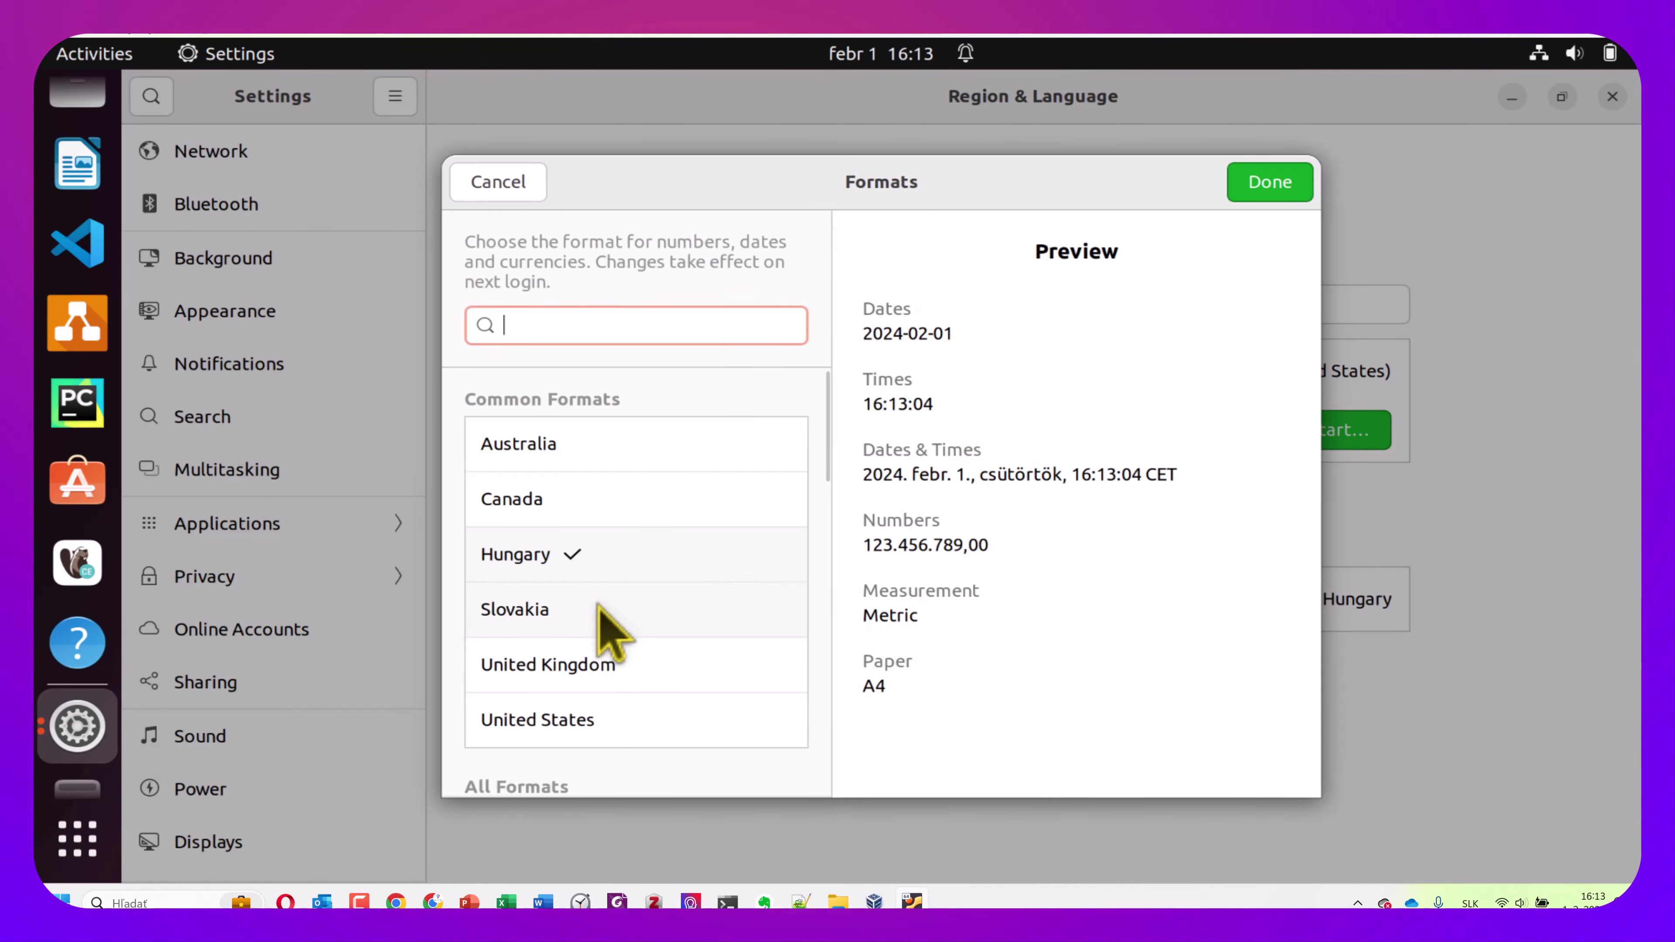
pyautogui.click(593, 610)
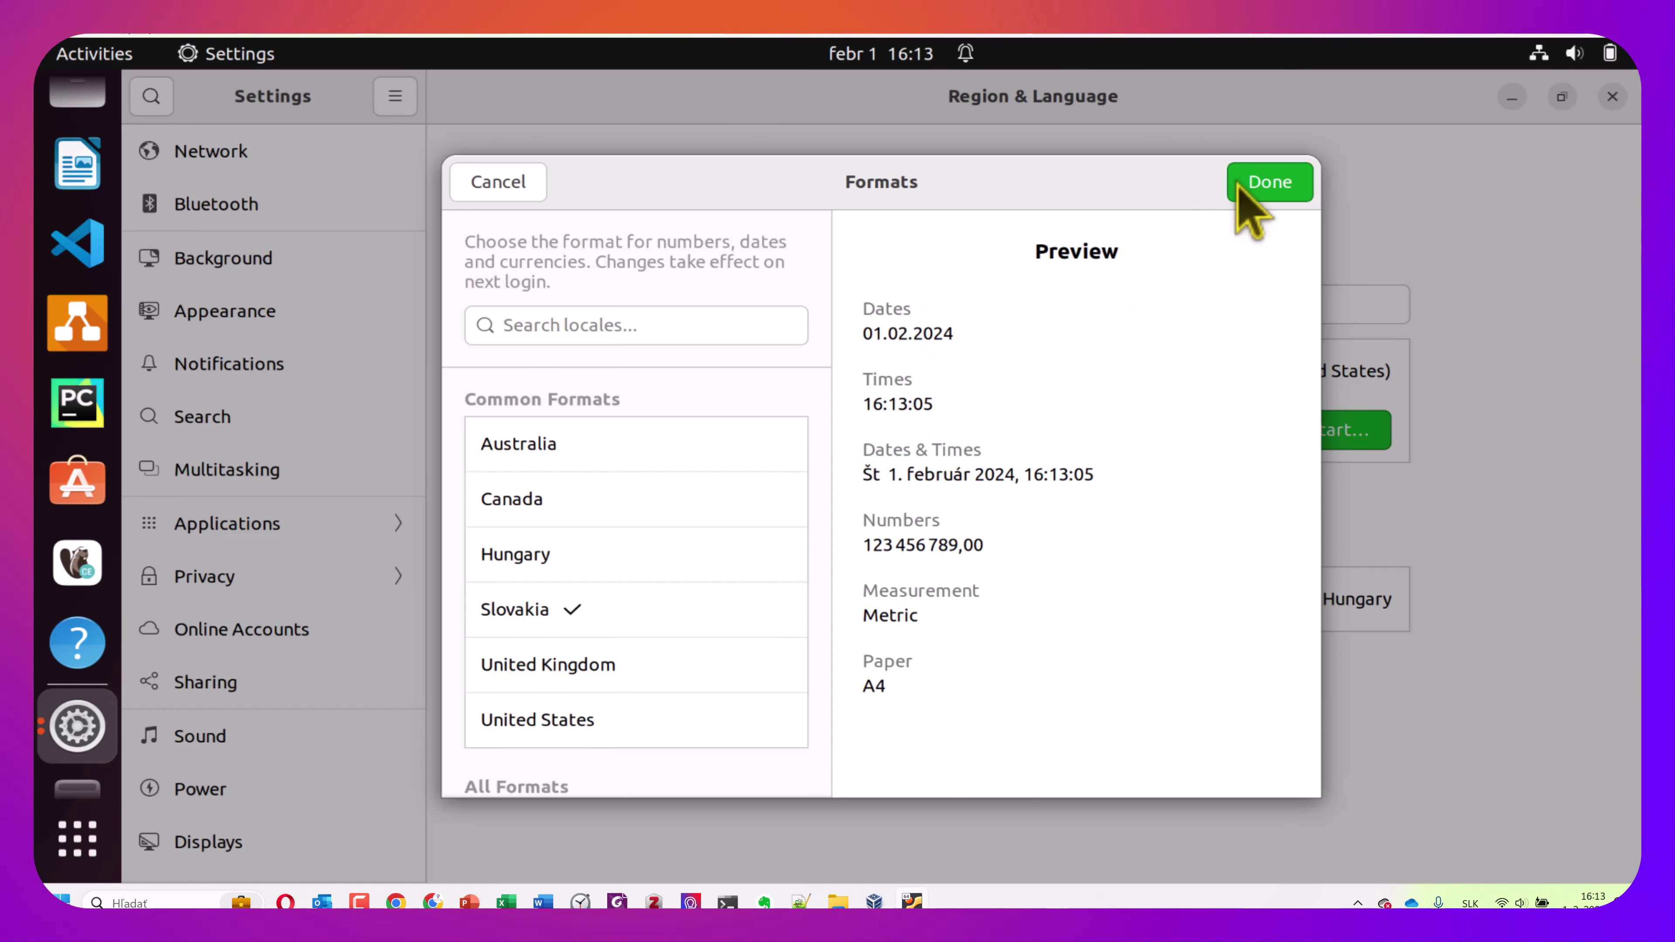
pyautogui.click(1277, 184)
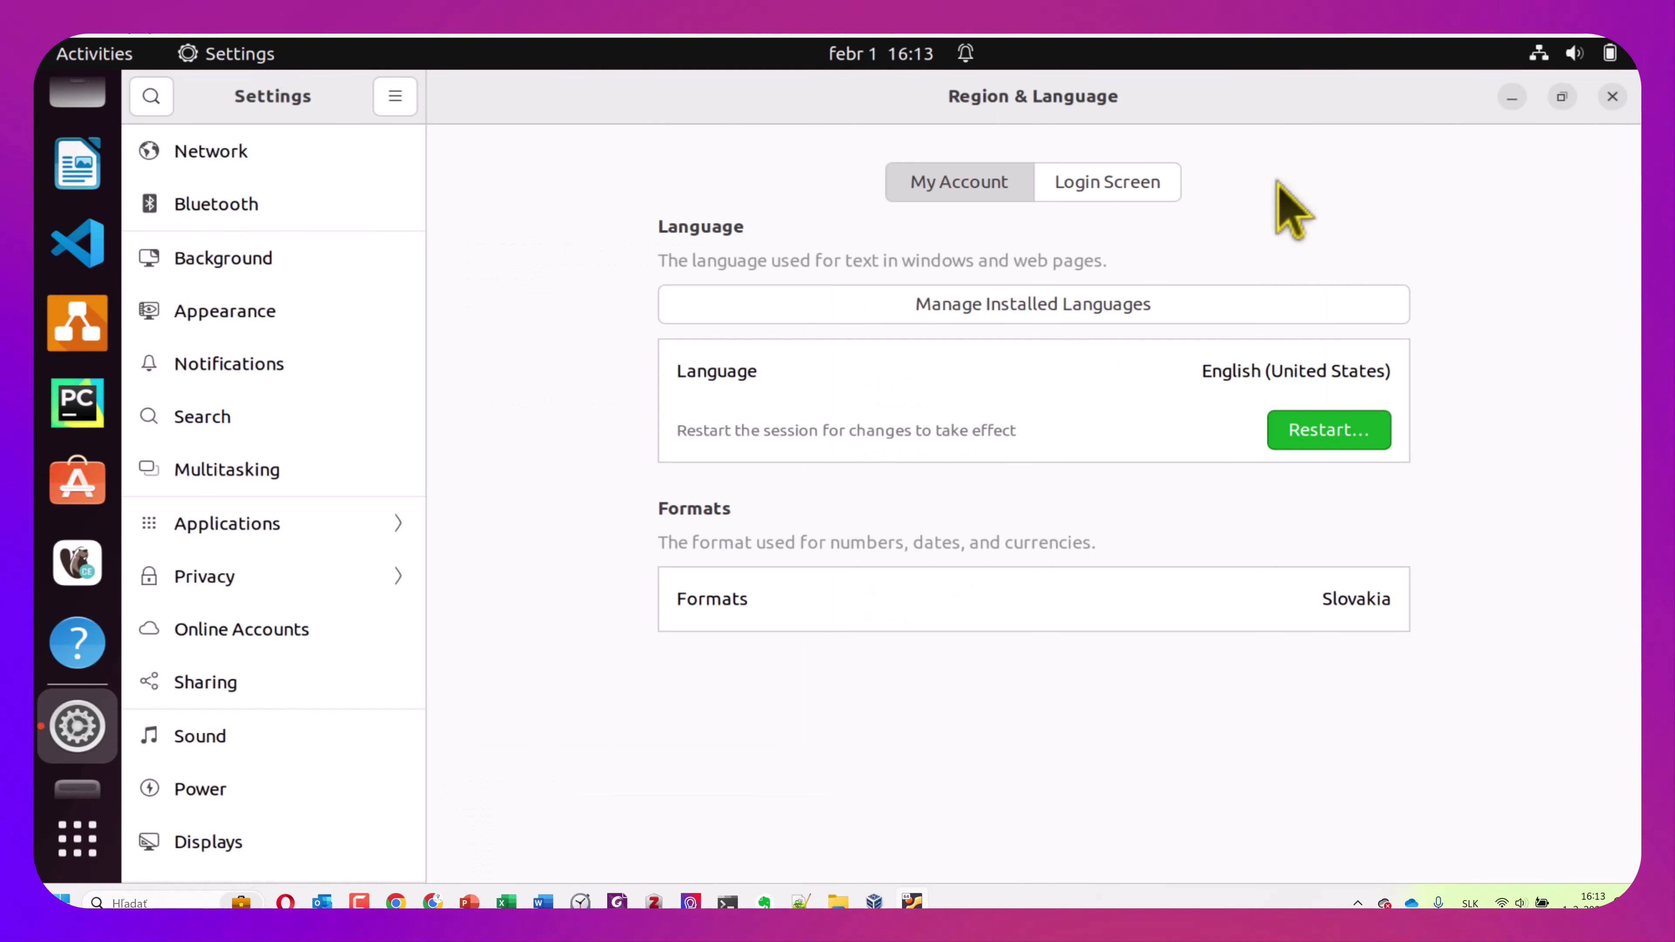
# Authenticate as administrator and set the login screen formats to Slovakia
pyautogui.click(1126, 194)
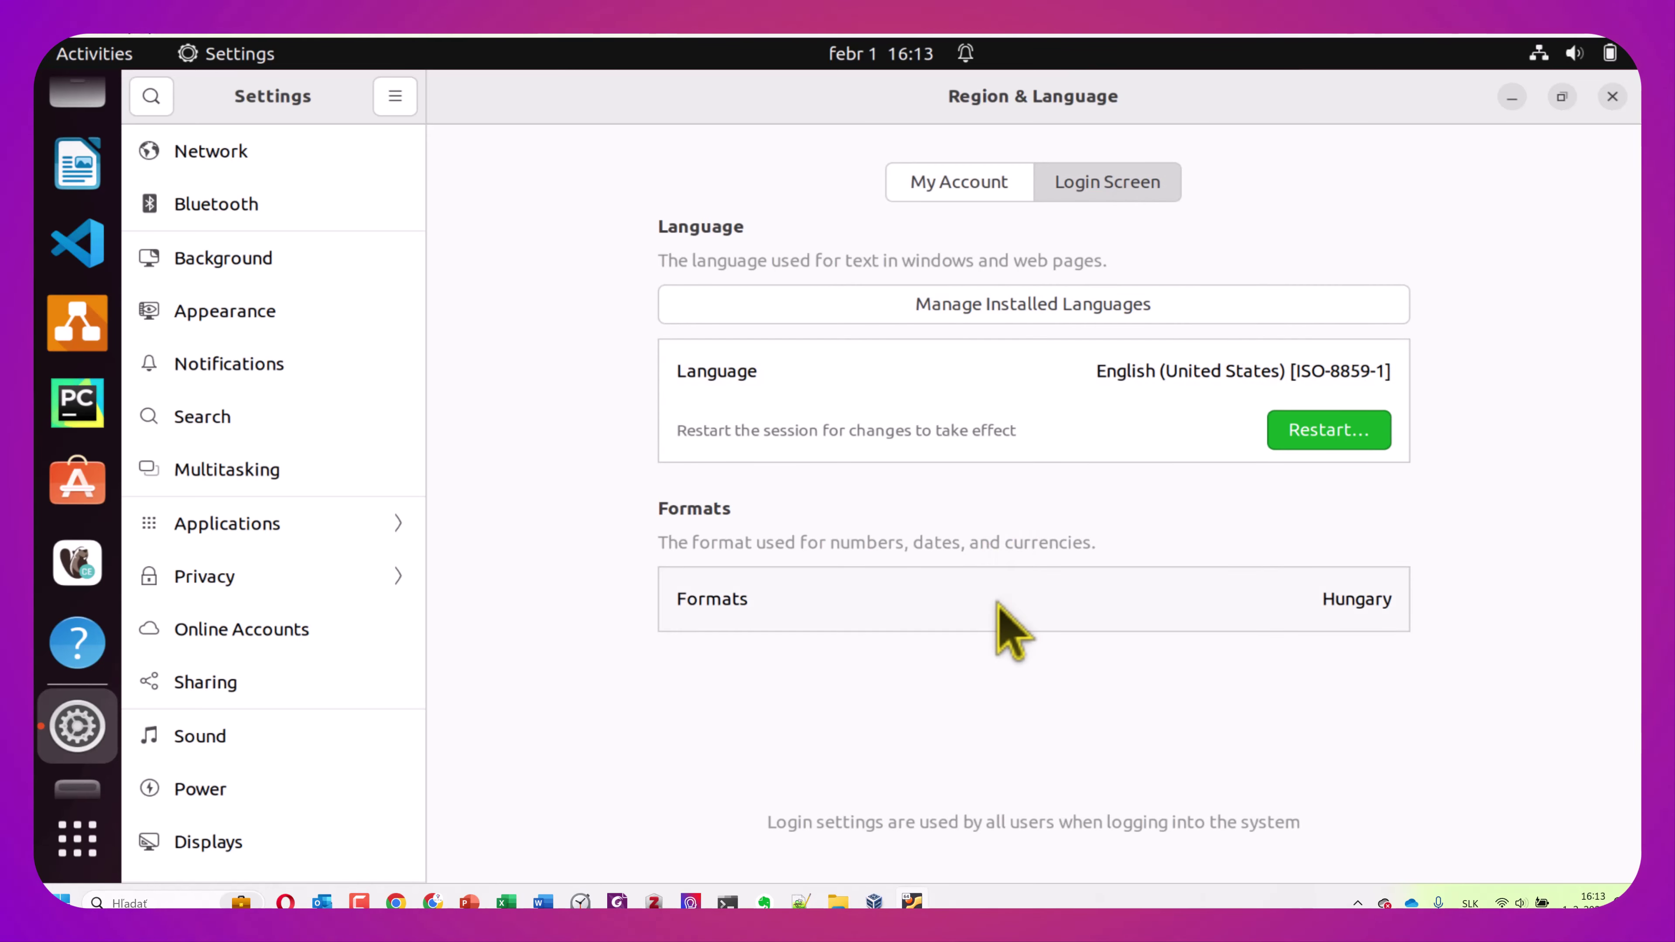
pyautogui.click(937, 598)
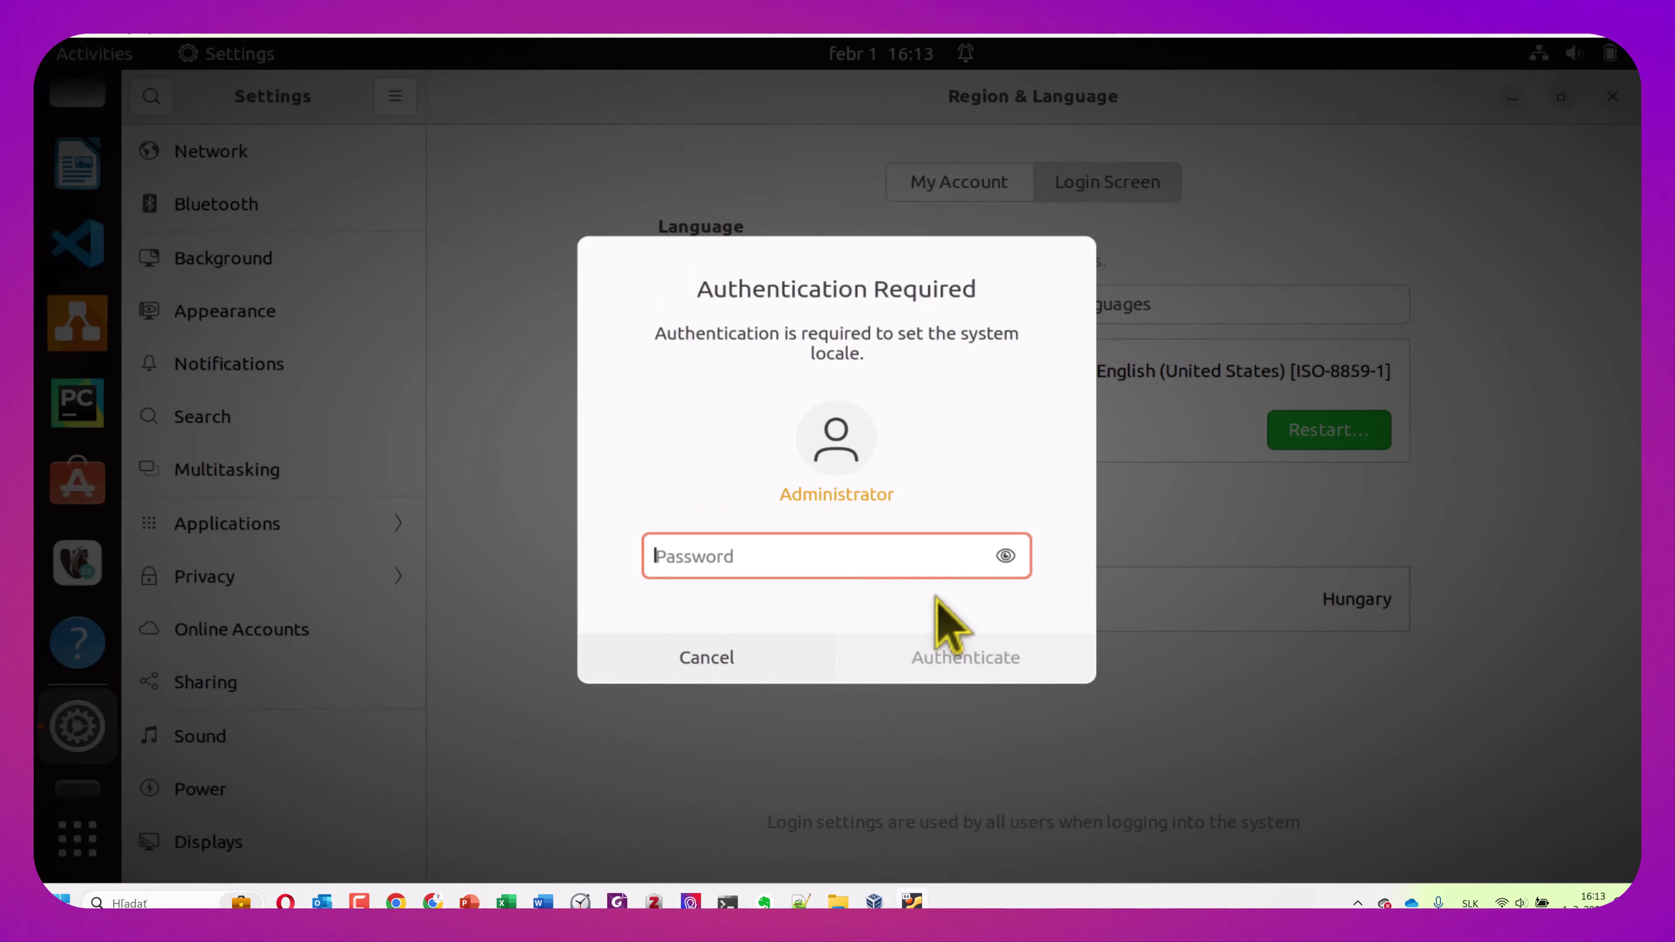
pyautogui.write('*')
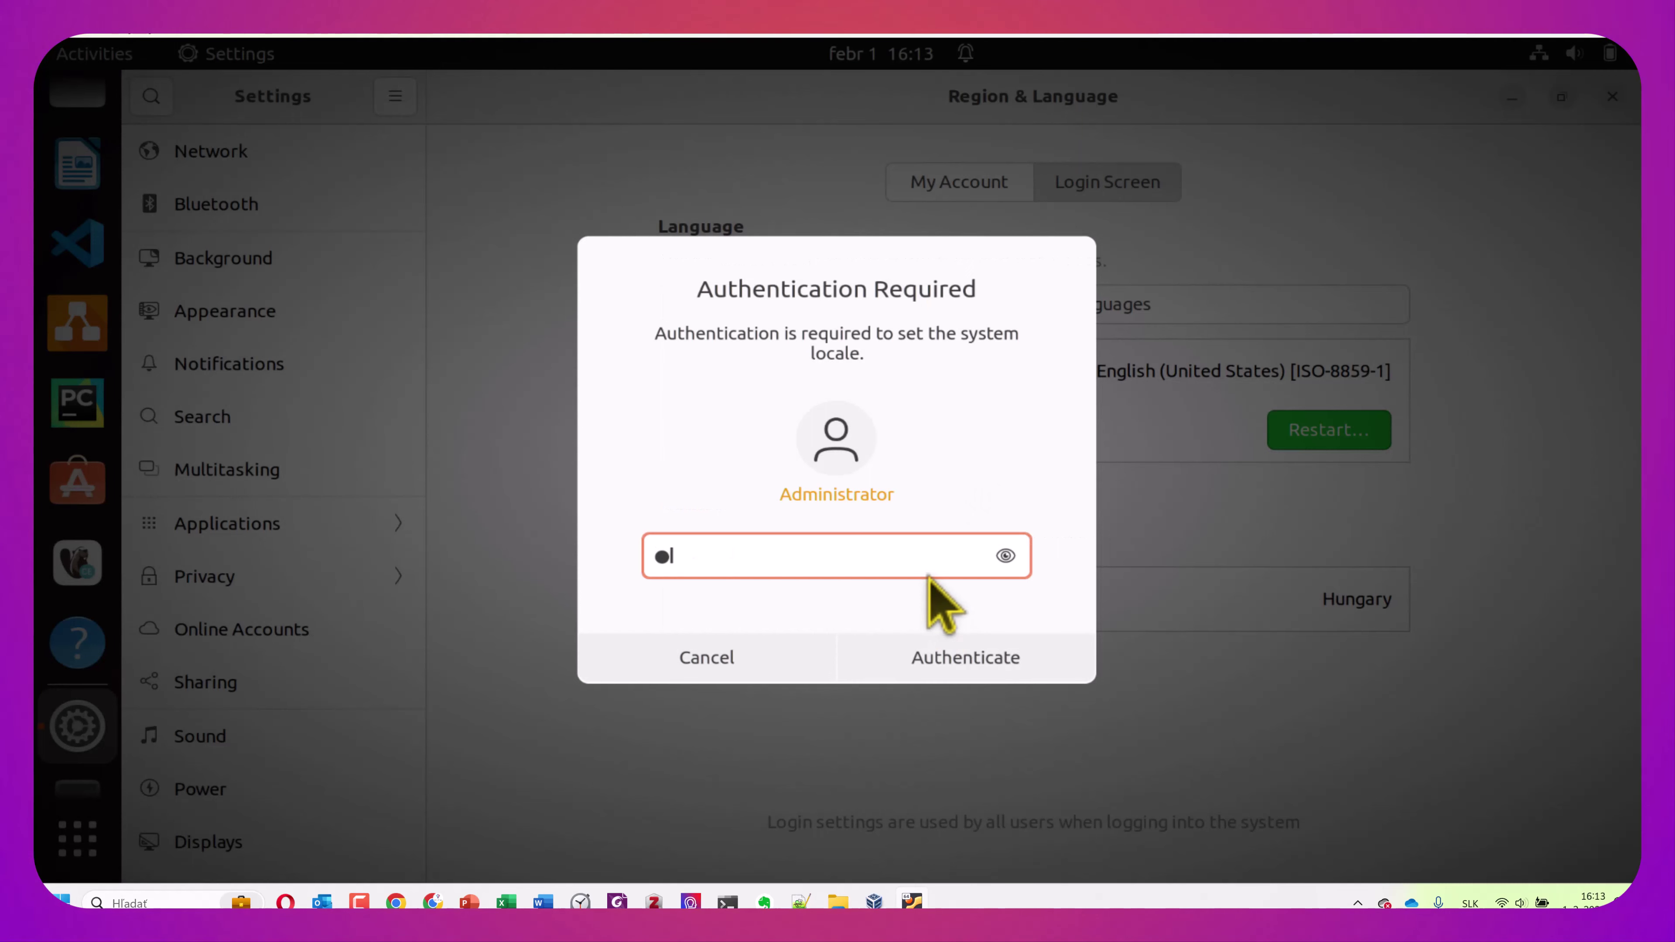
pyautogui.write('*******')
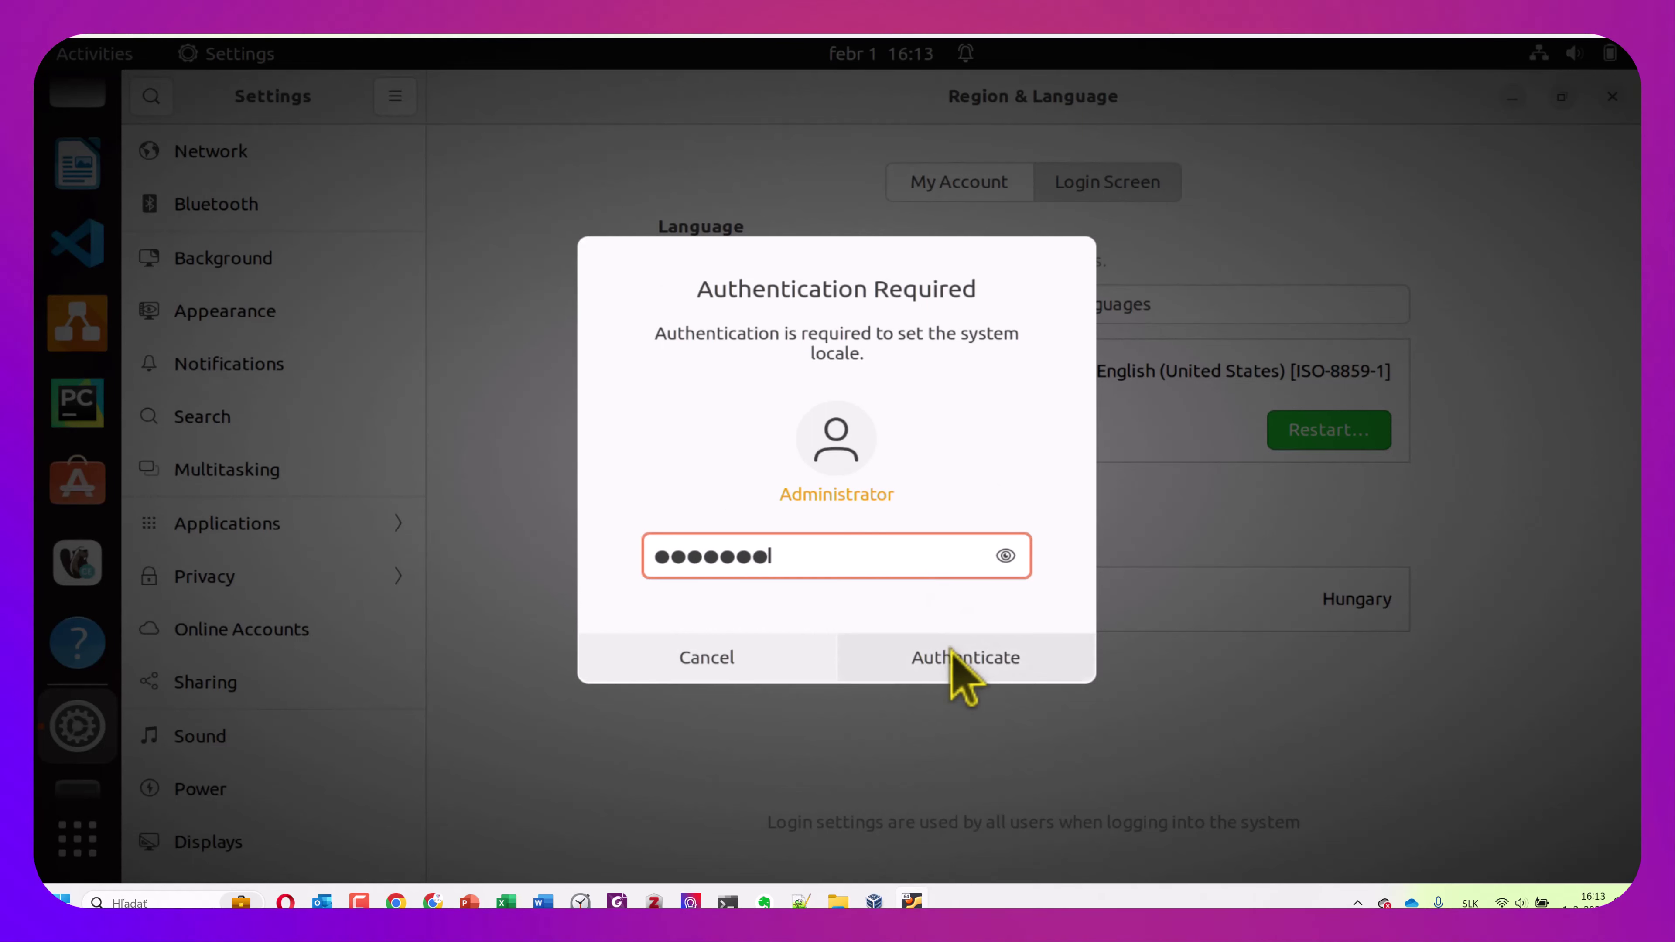
pyautogui.click(953, 660)
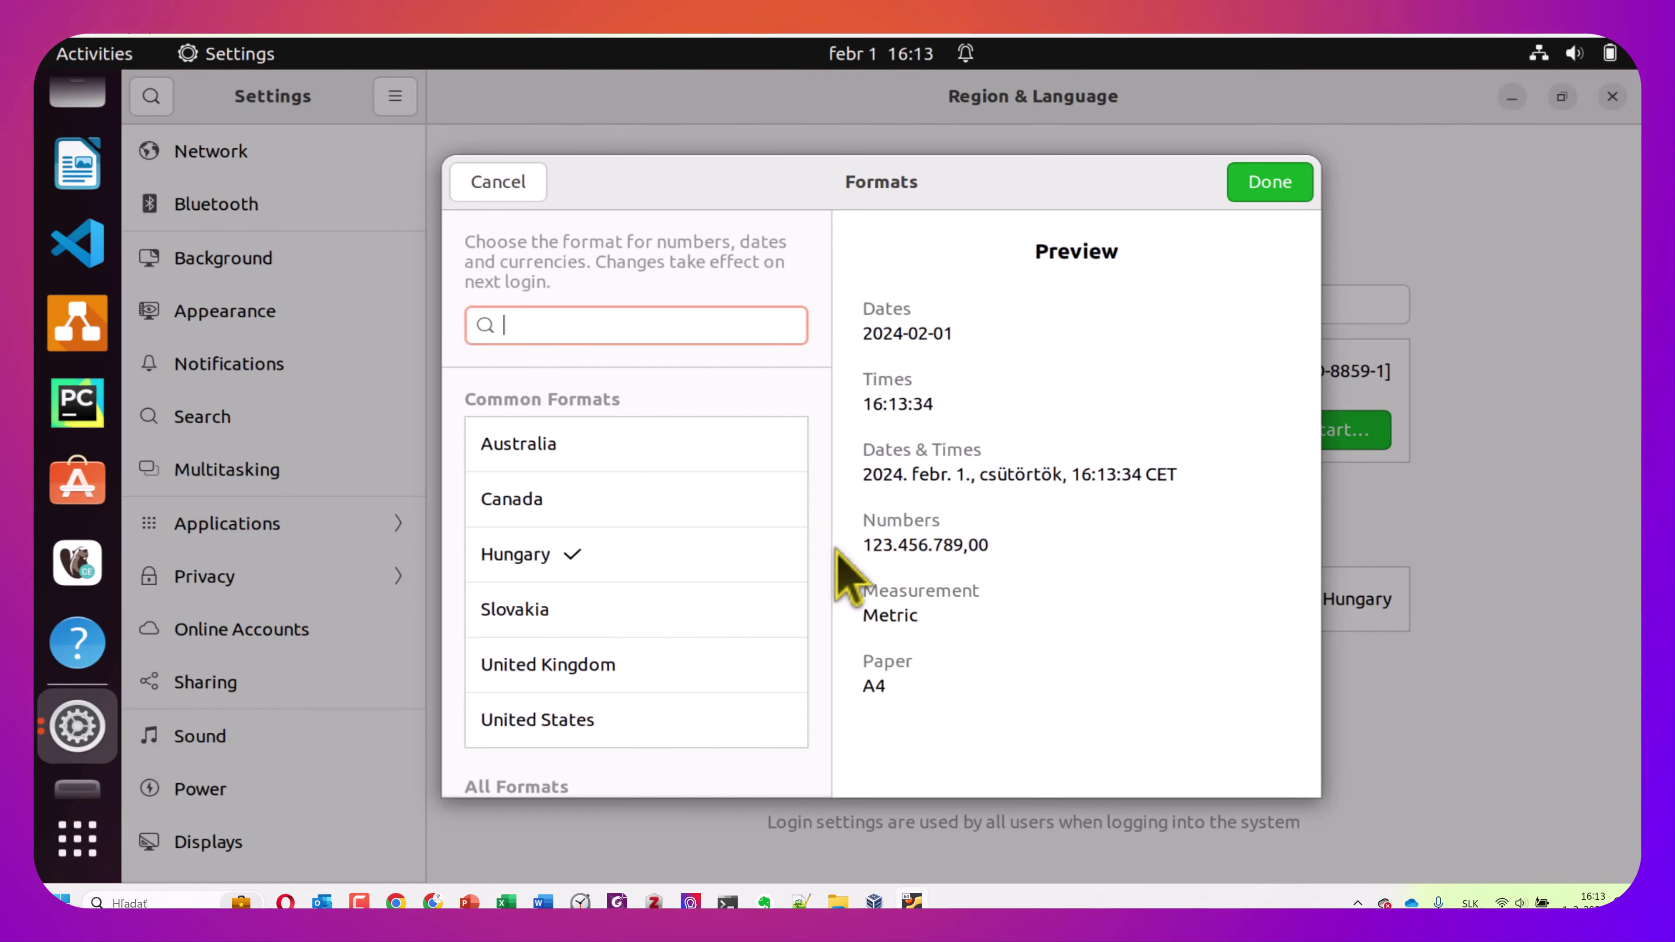
pyautogui.click(593, 611)
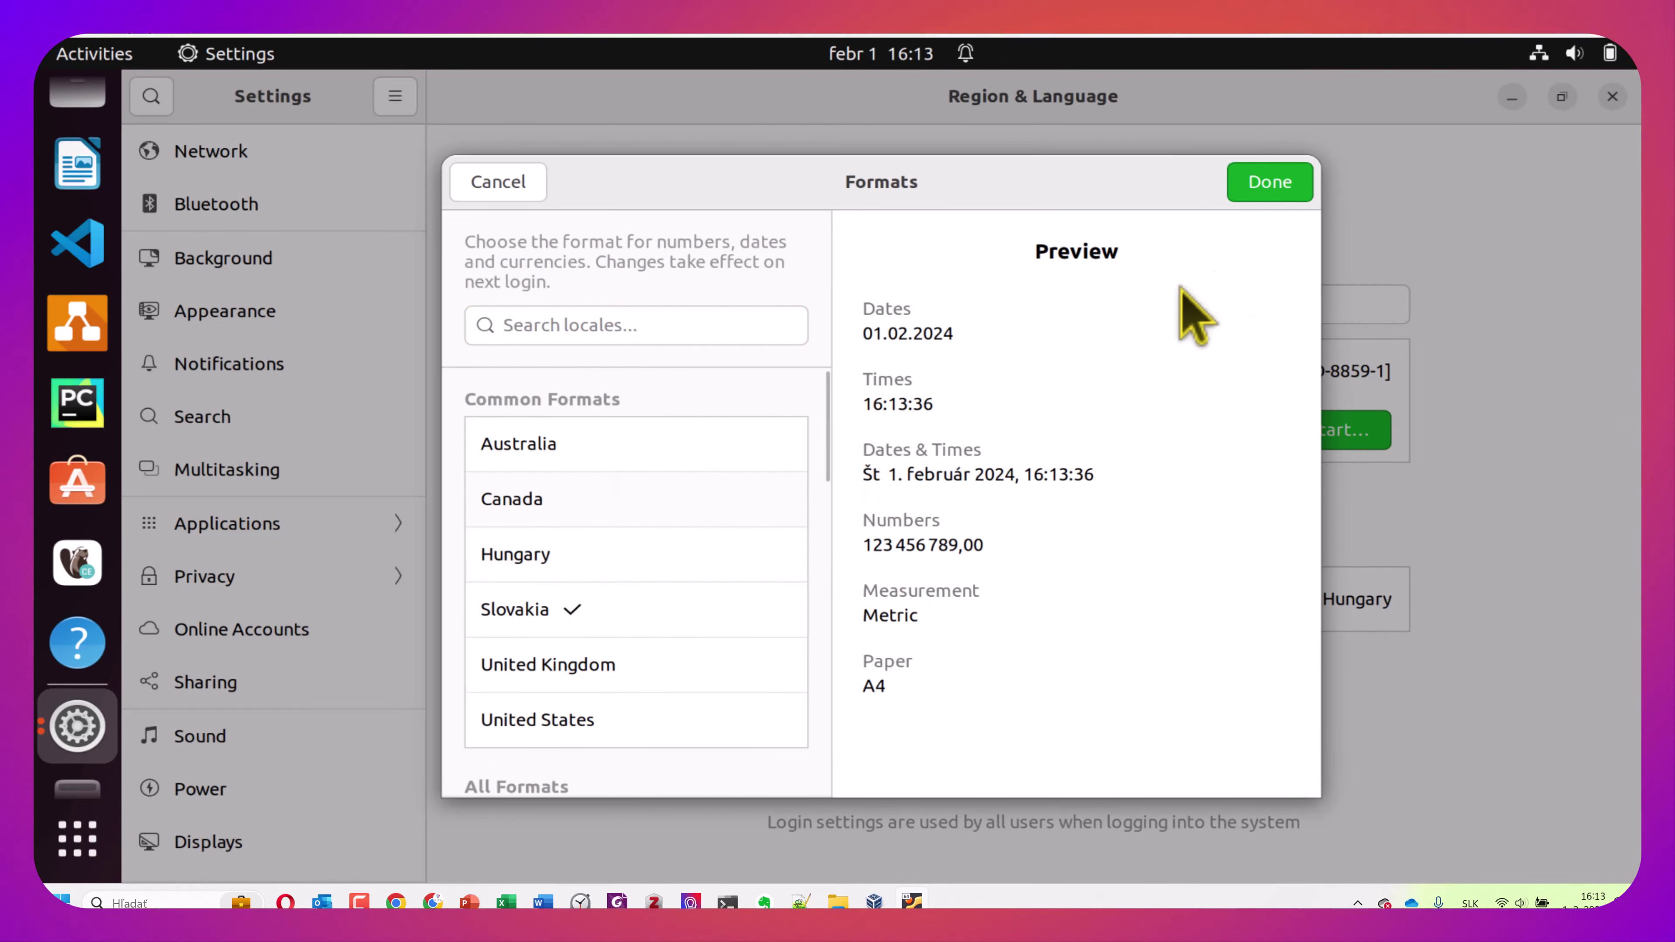
pyautogui.click(1268, 185)
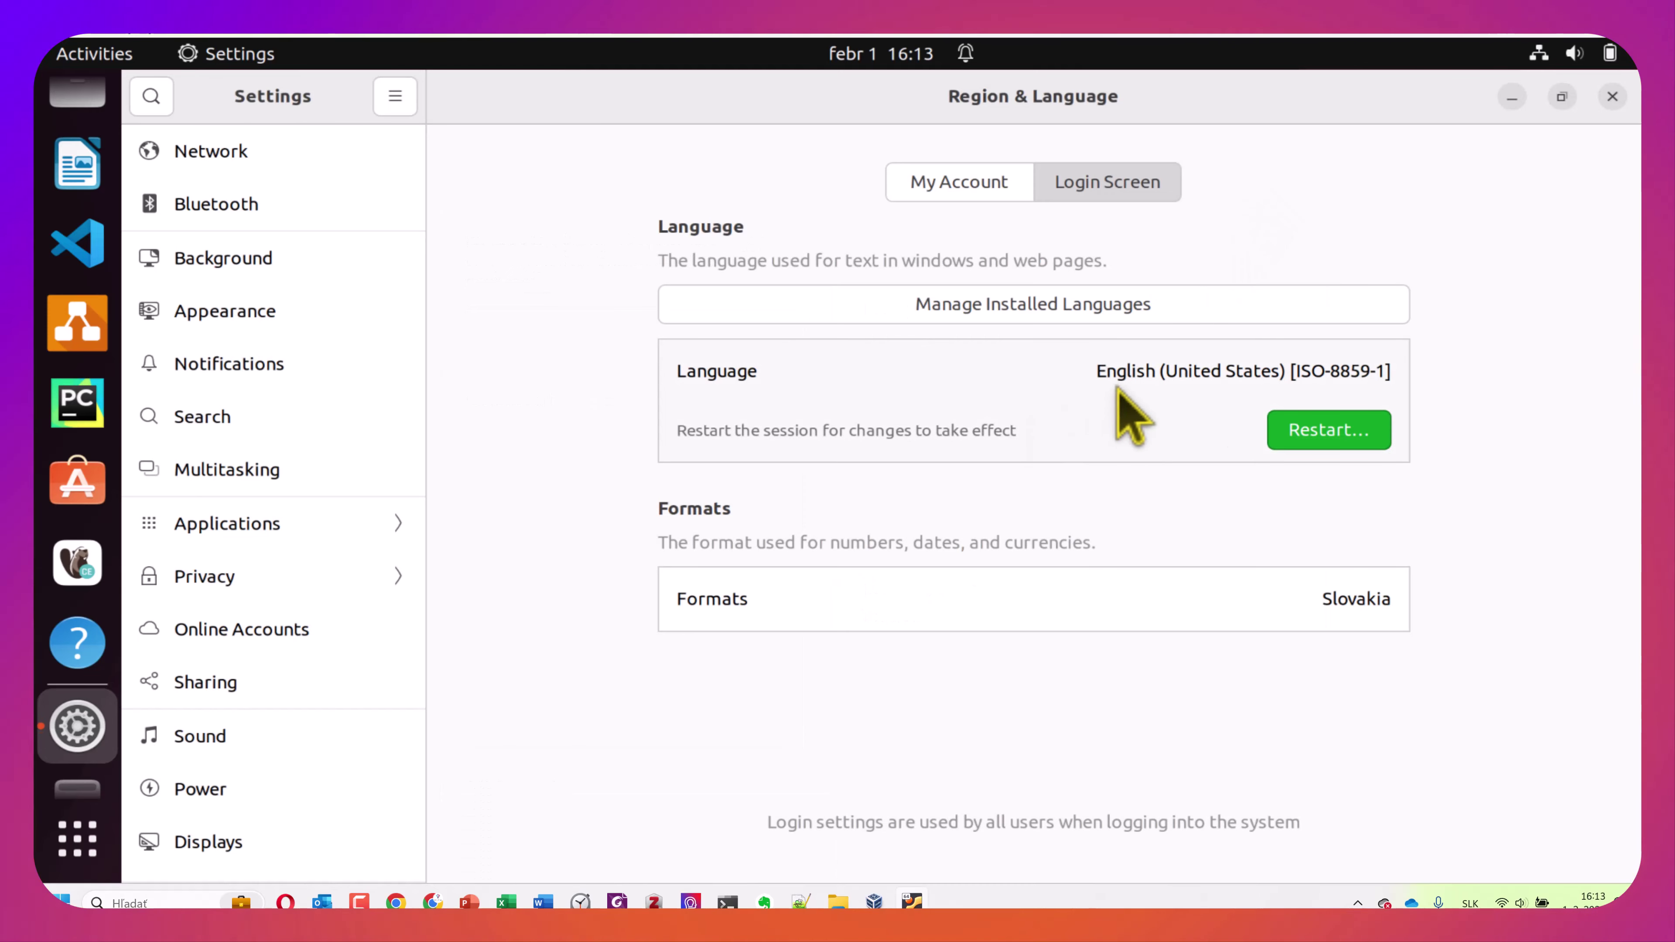
# Set the login screen language to Slovak
pyautogui.click(1084, 348)
pyautogui.click(1092, 370)
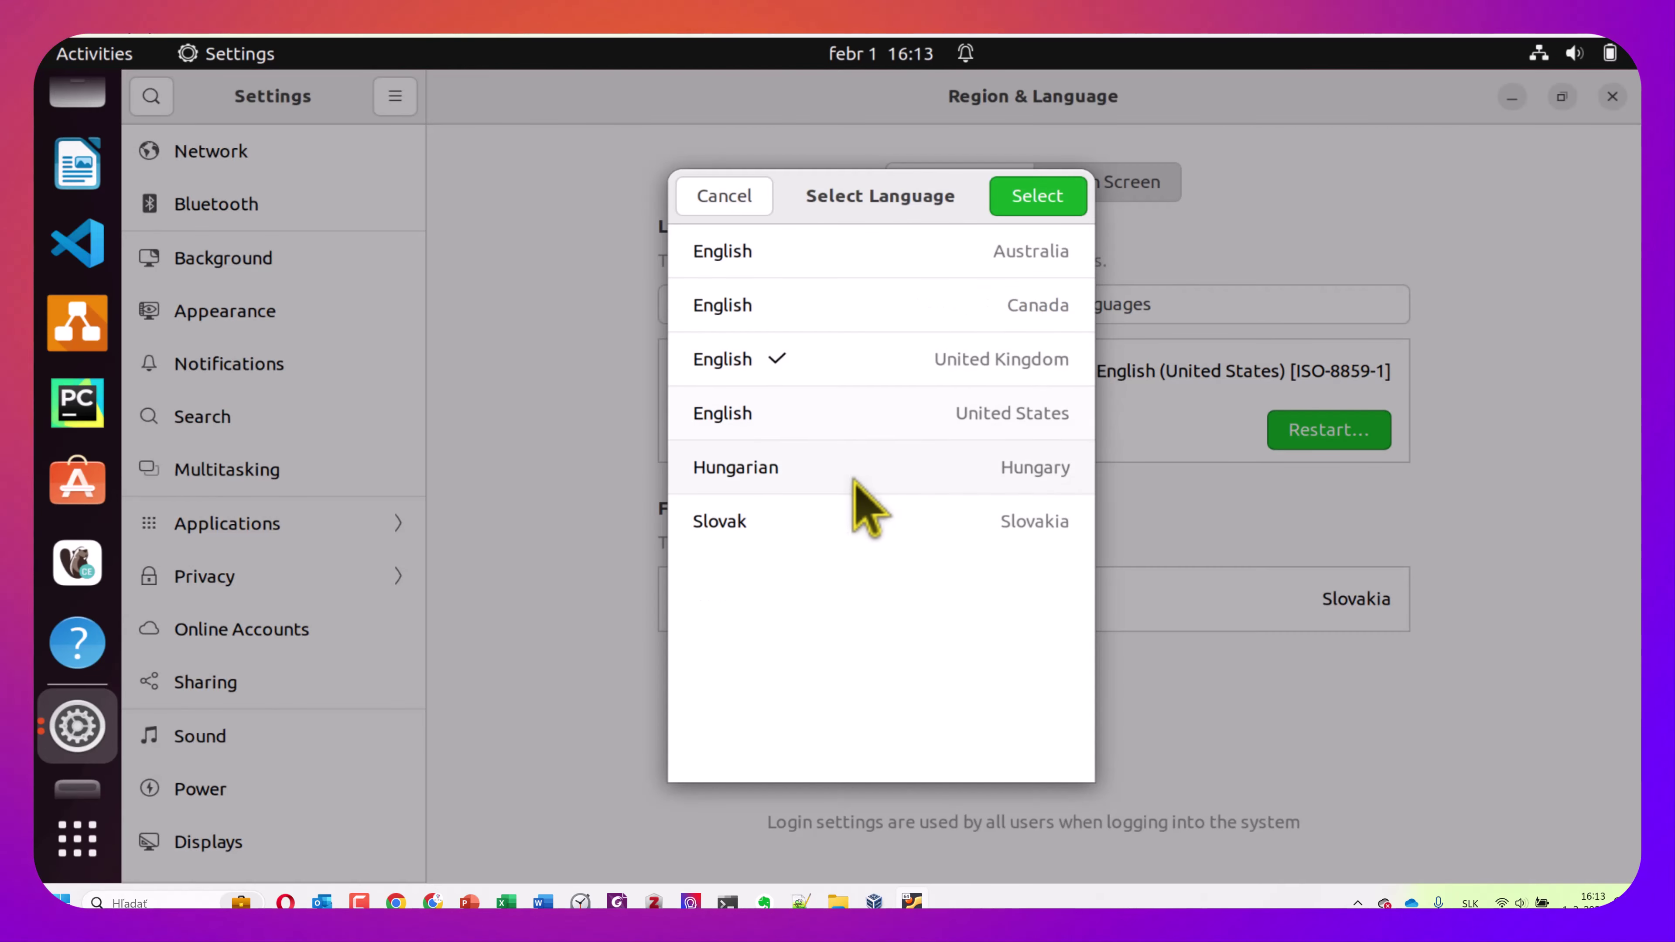
pyautogui.click(1046, 207)
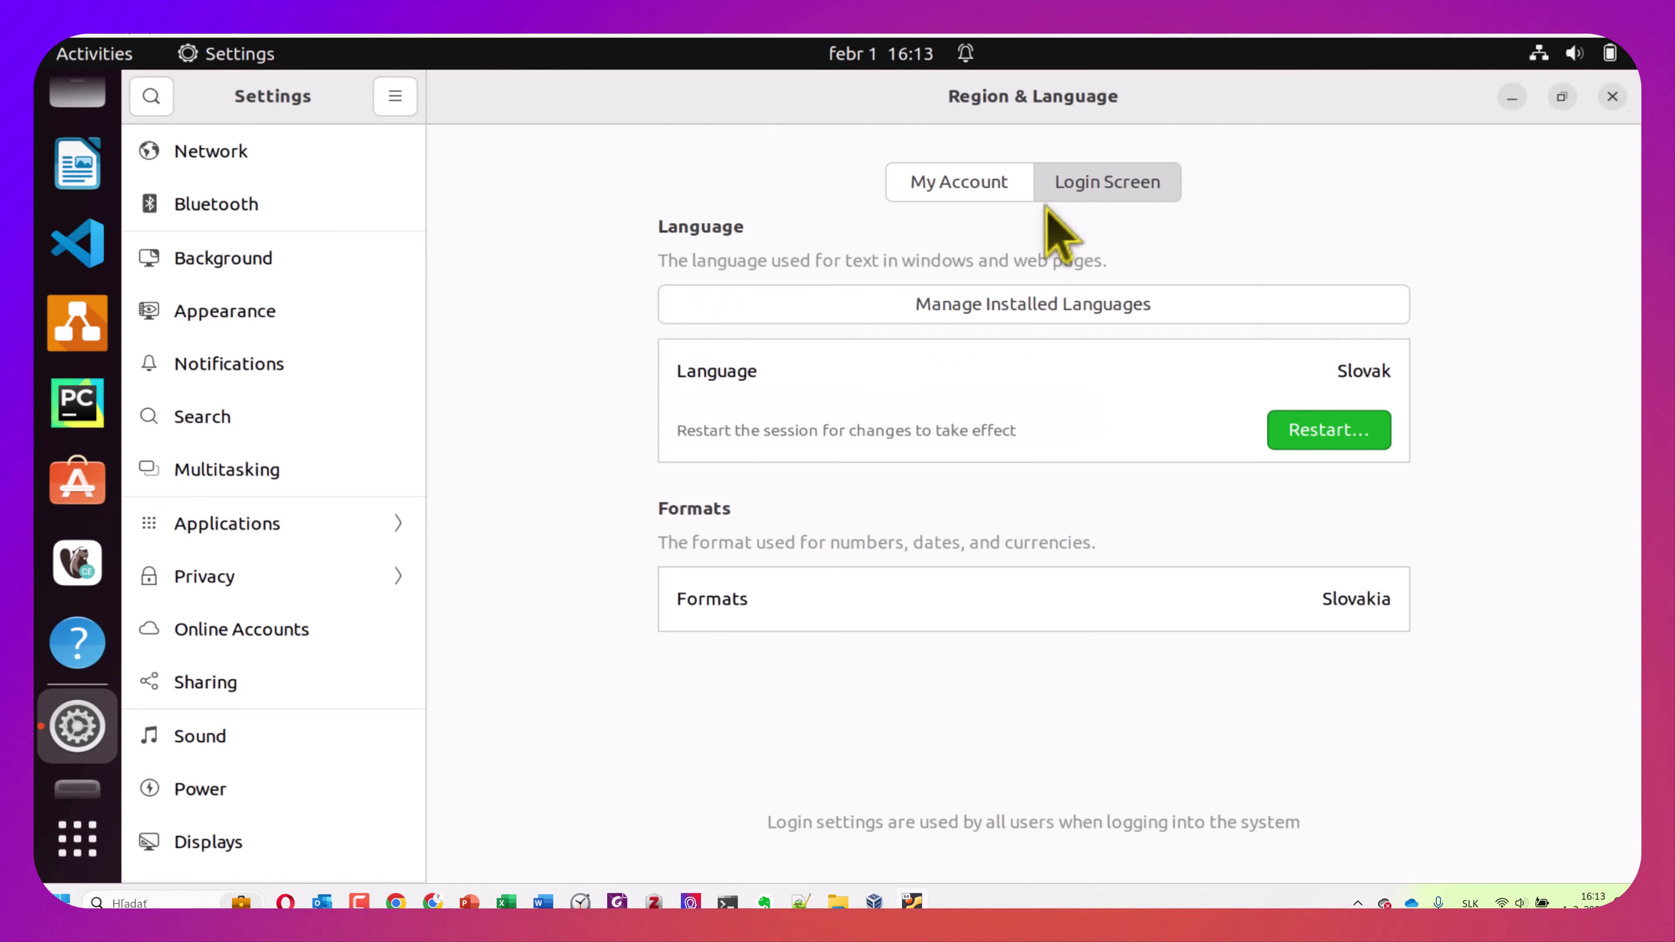
# Cancel the session restart, minimise Settings, and scroll the dock
pyautogui.click(1328, 442)
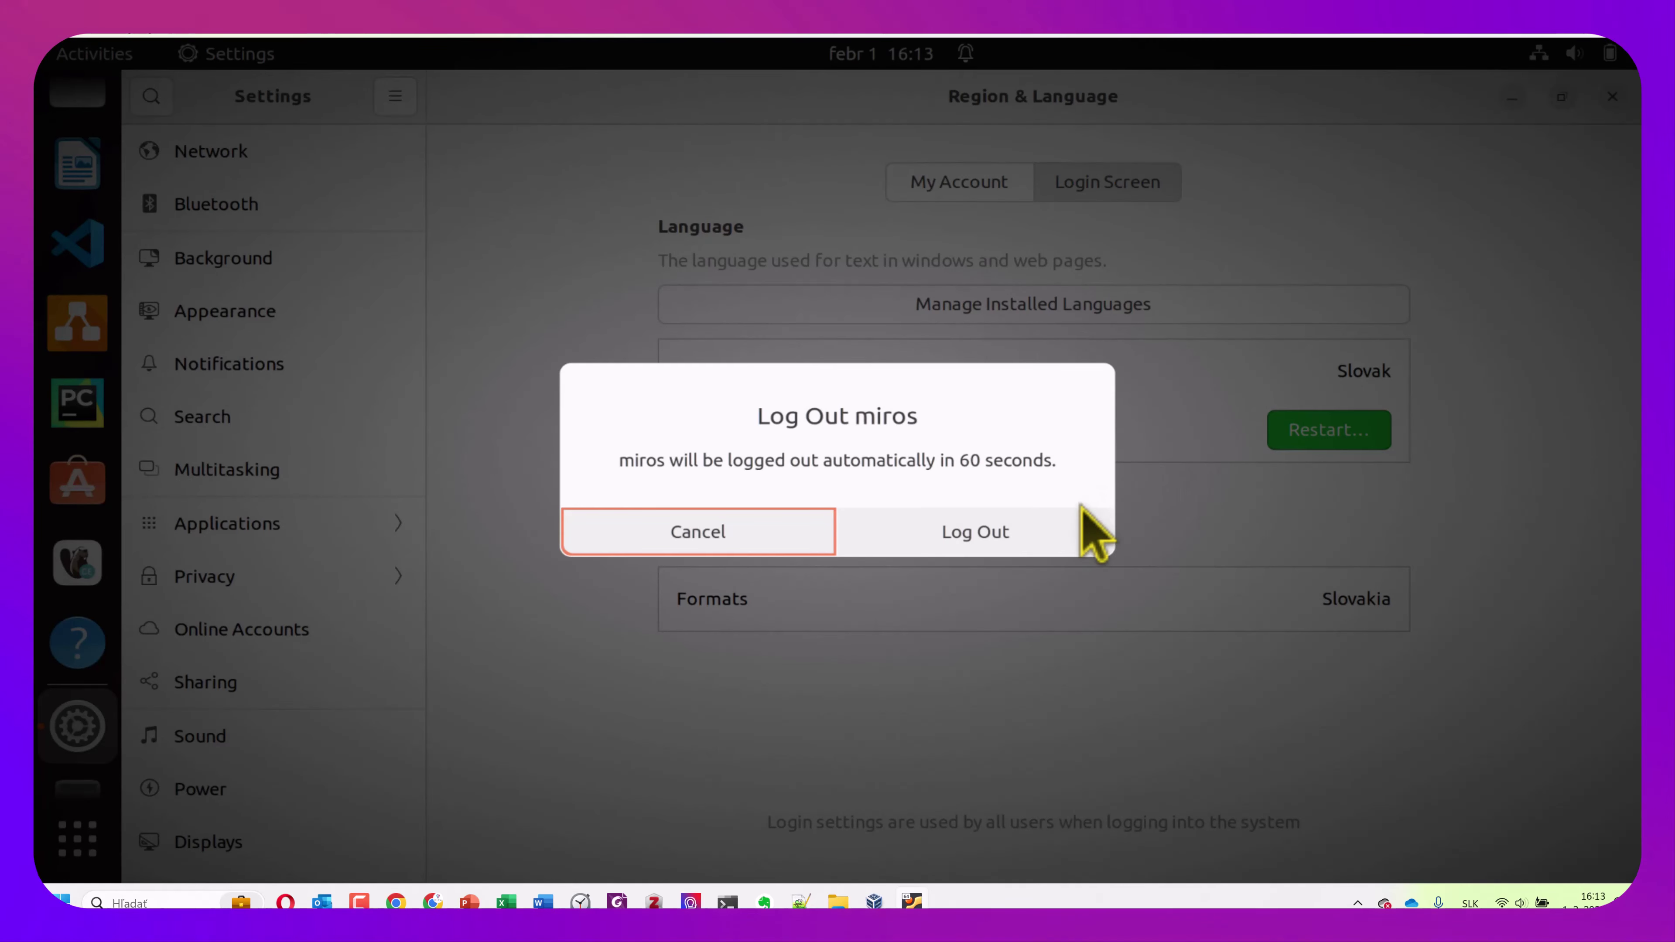
pyautogui.click(699, 532)
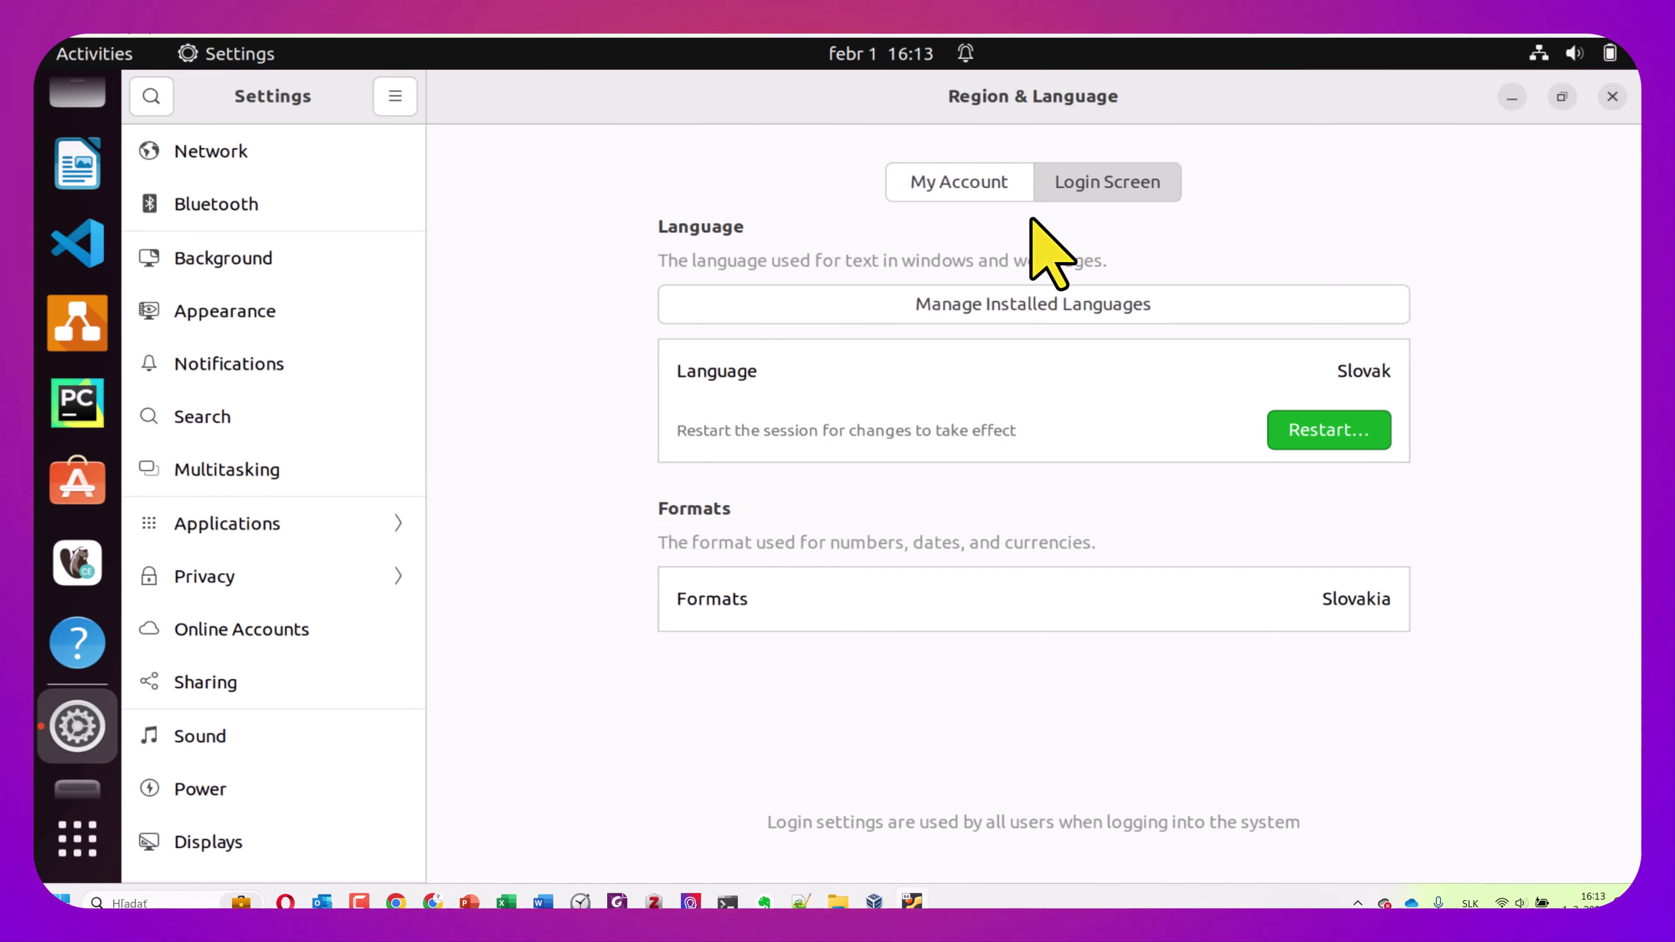
pyautogui.click(1510, 99)
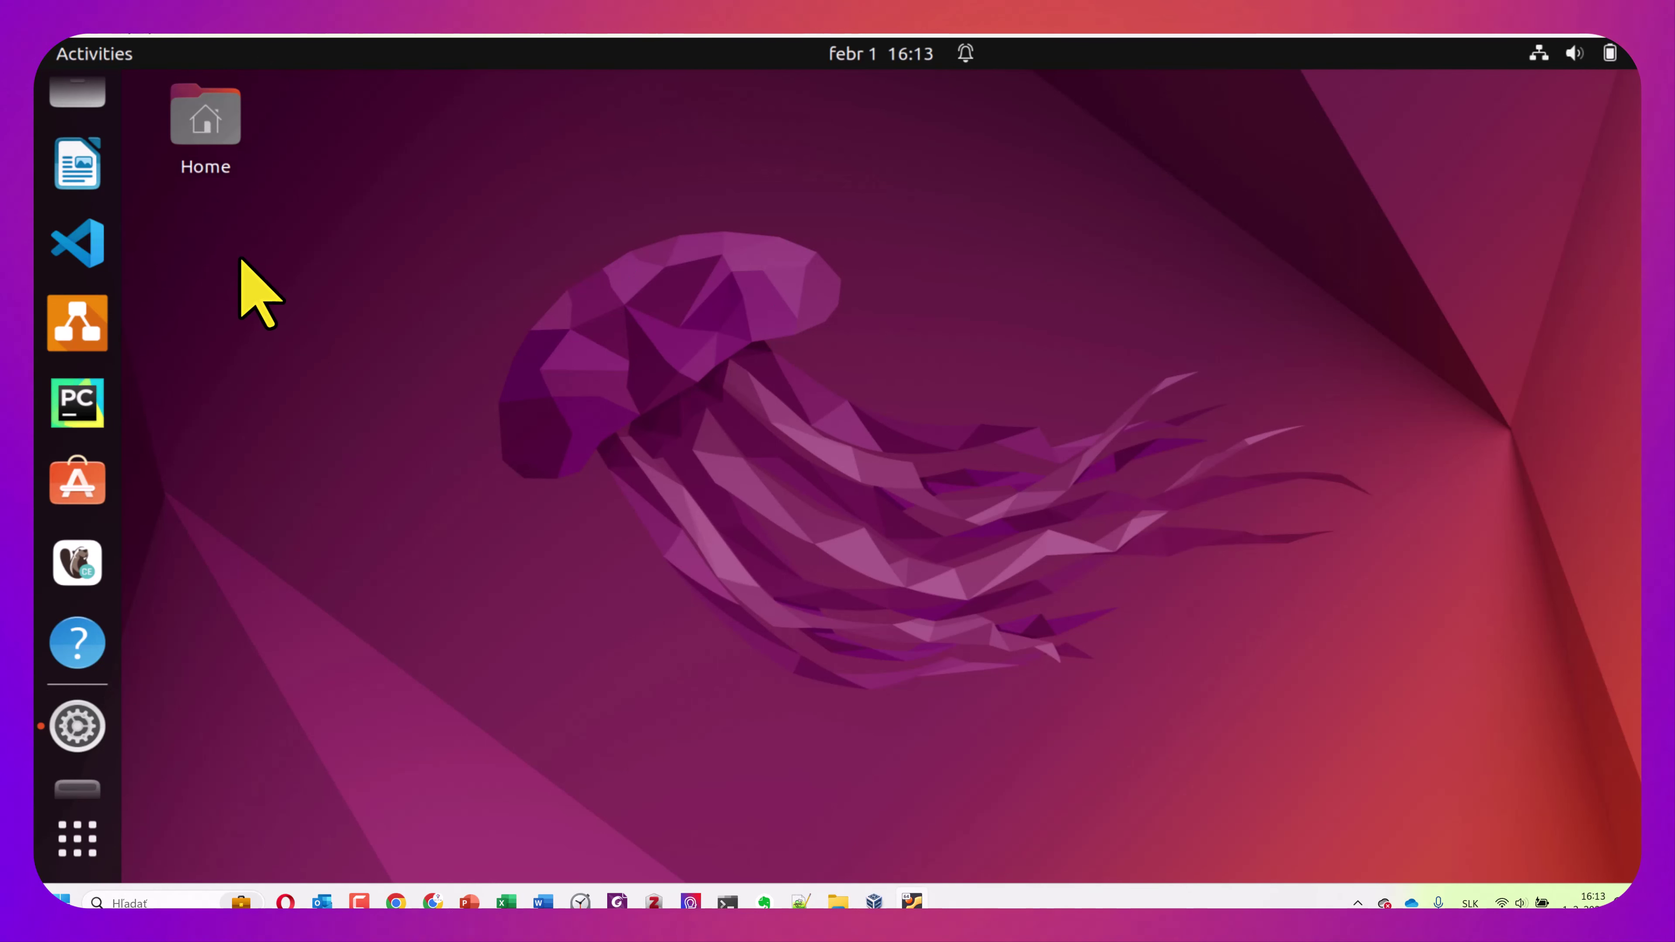
pyautogui.scroll(2, 108, 271)
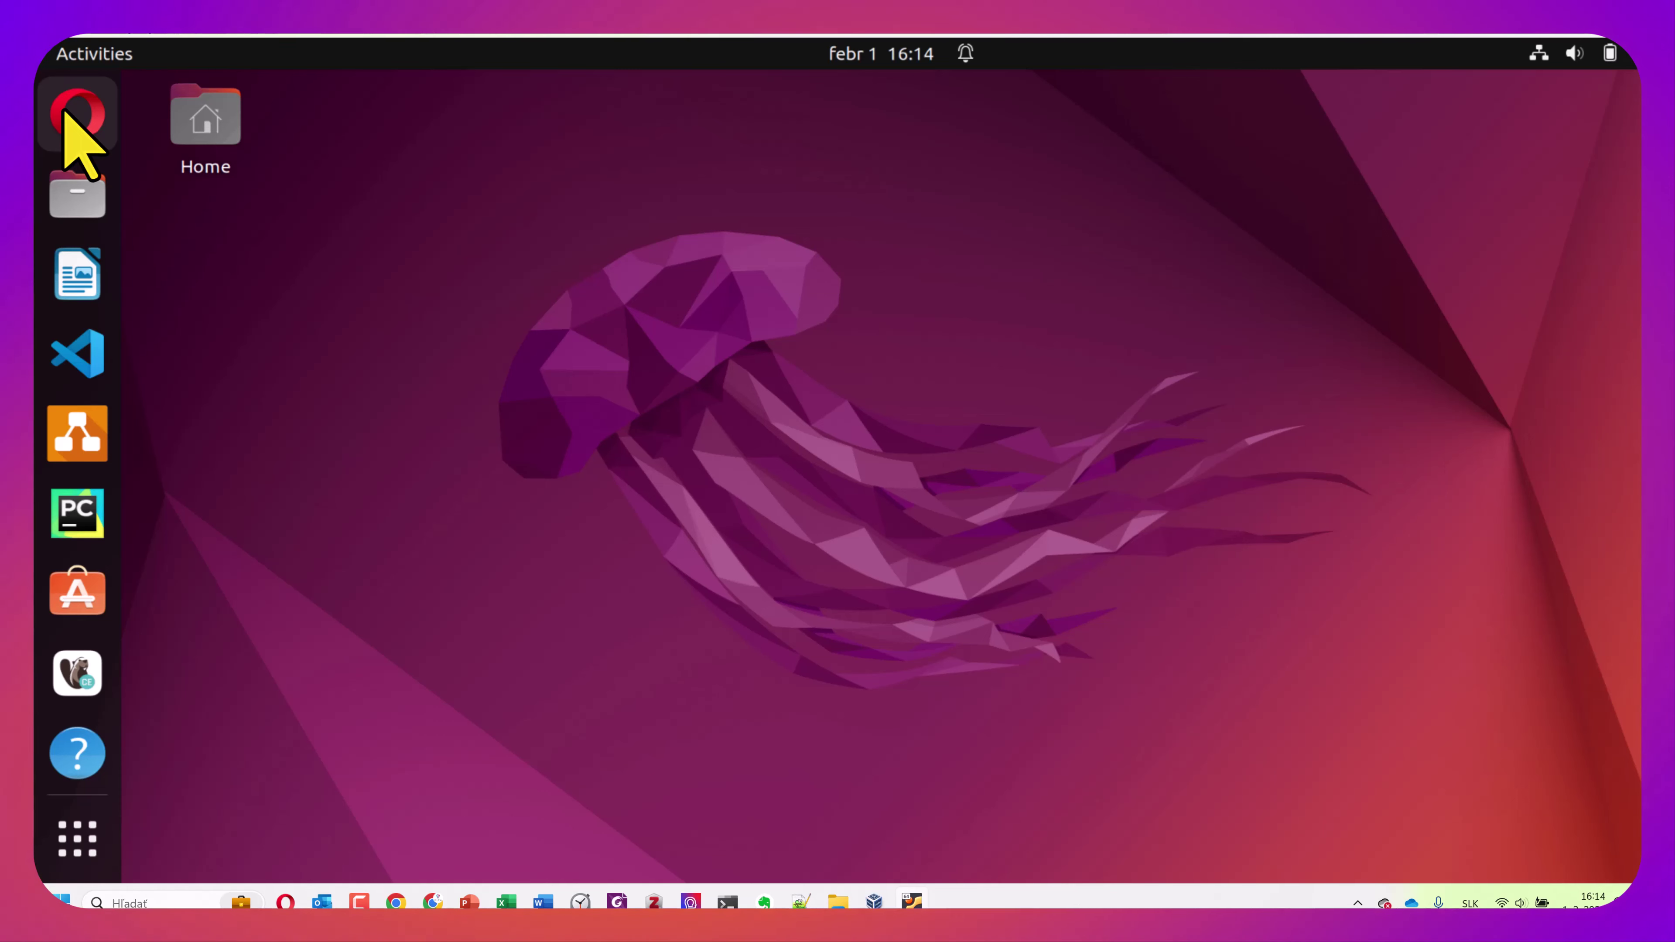
# Launch Opera, confirm it as the default browser, and minimise it
pyautogui.click(66, 115)
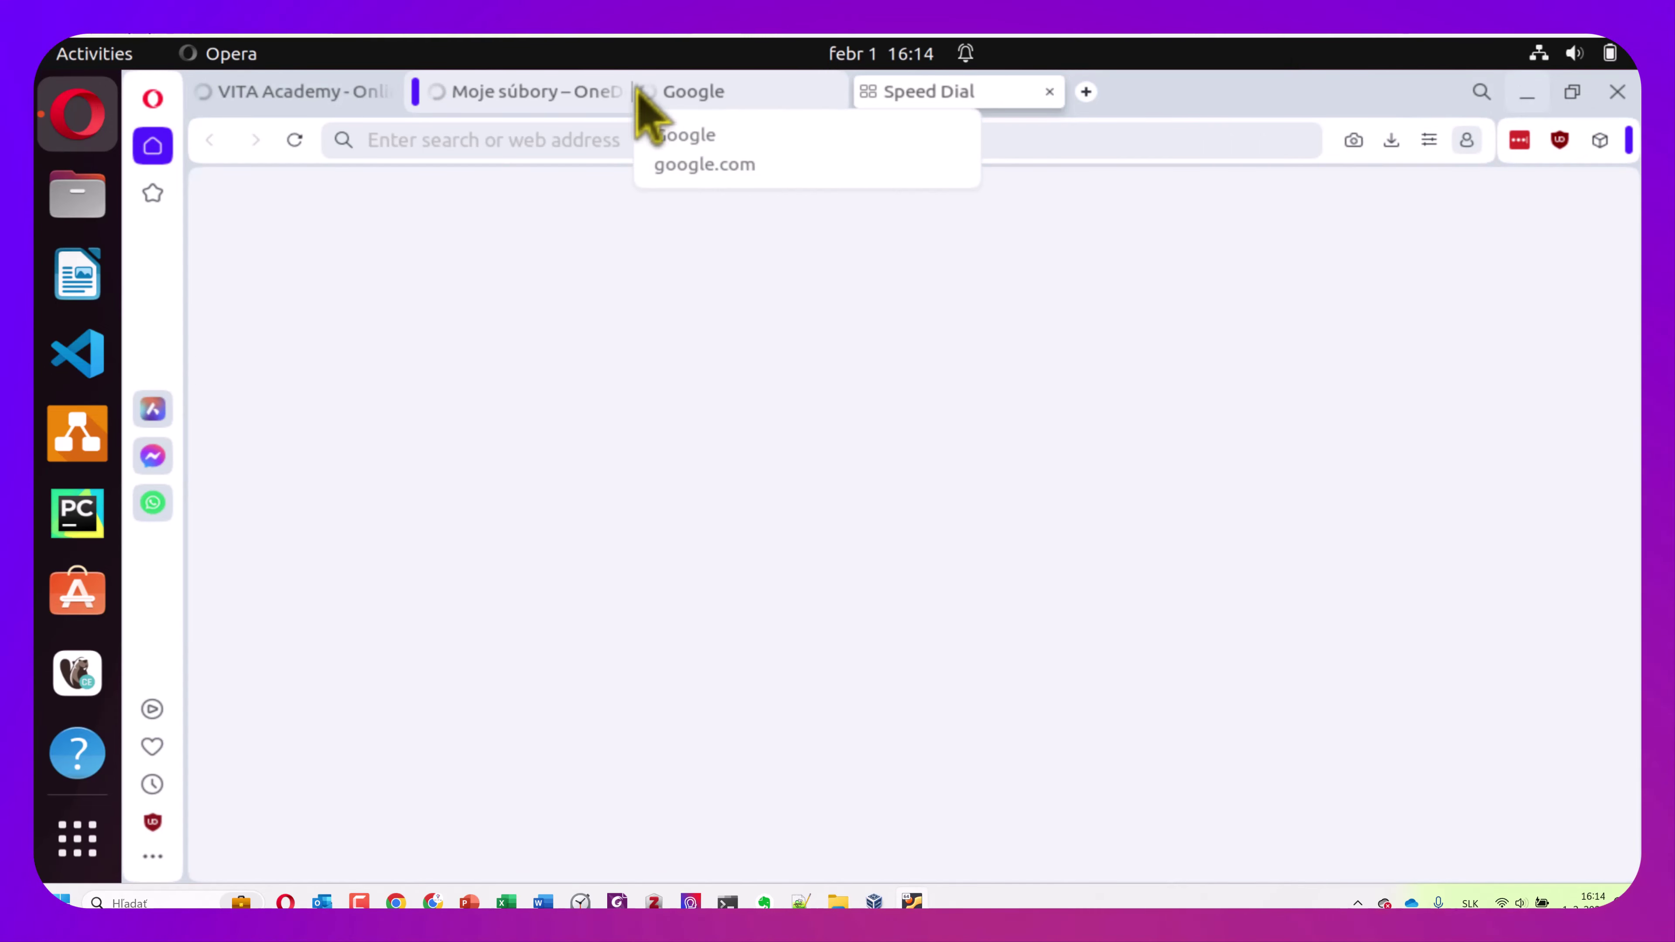
pyautogui.click(526, 89)
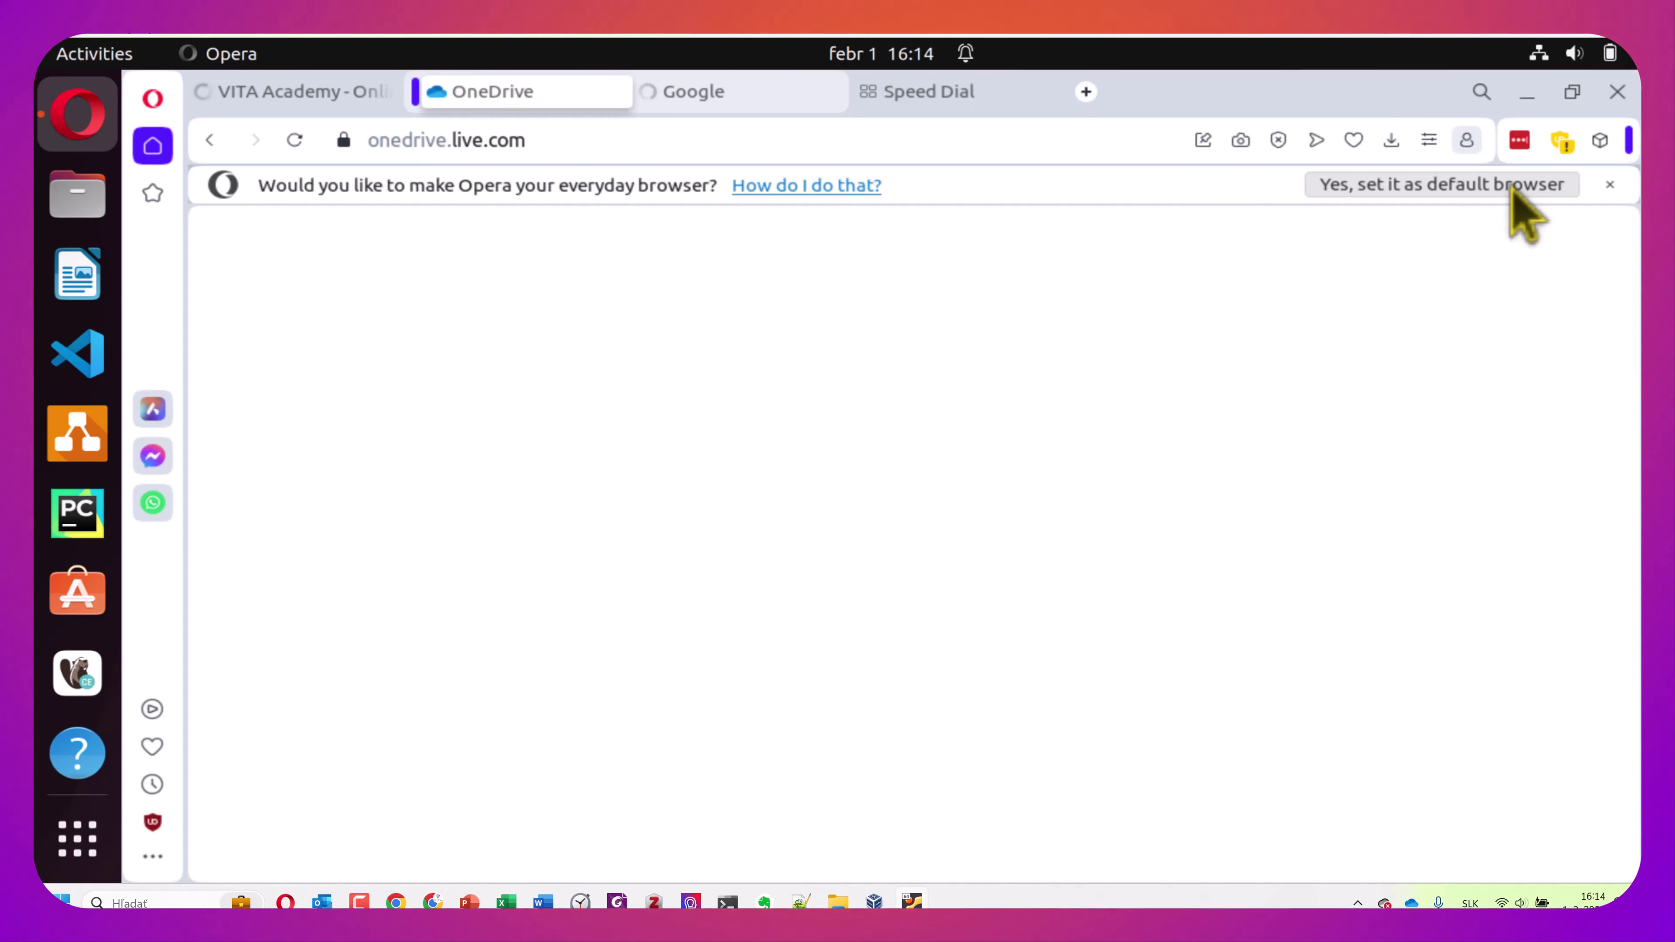
pyautogui.click(1390, 186)
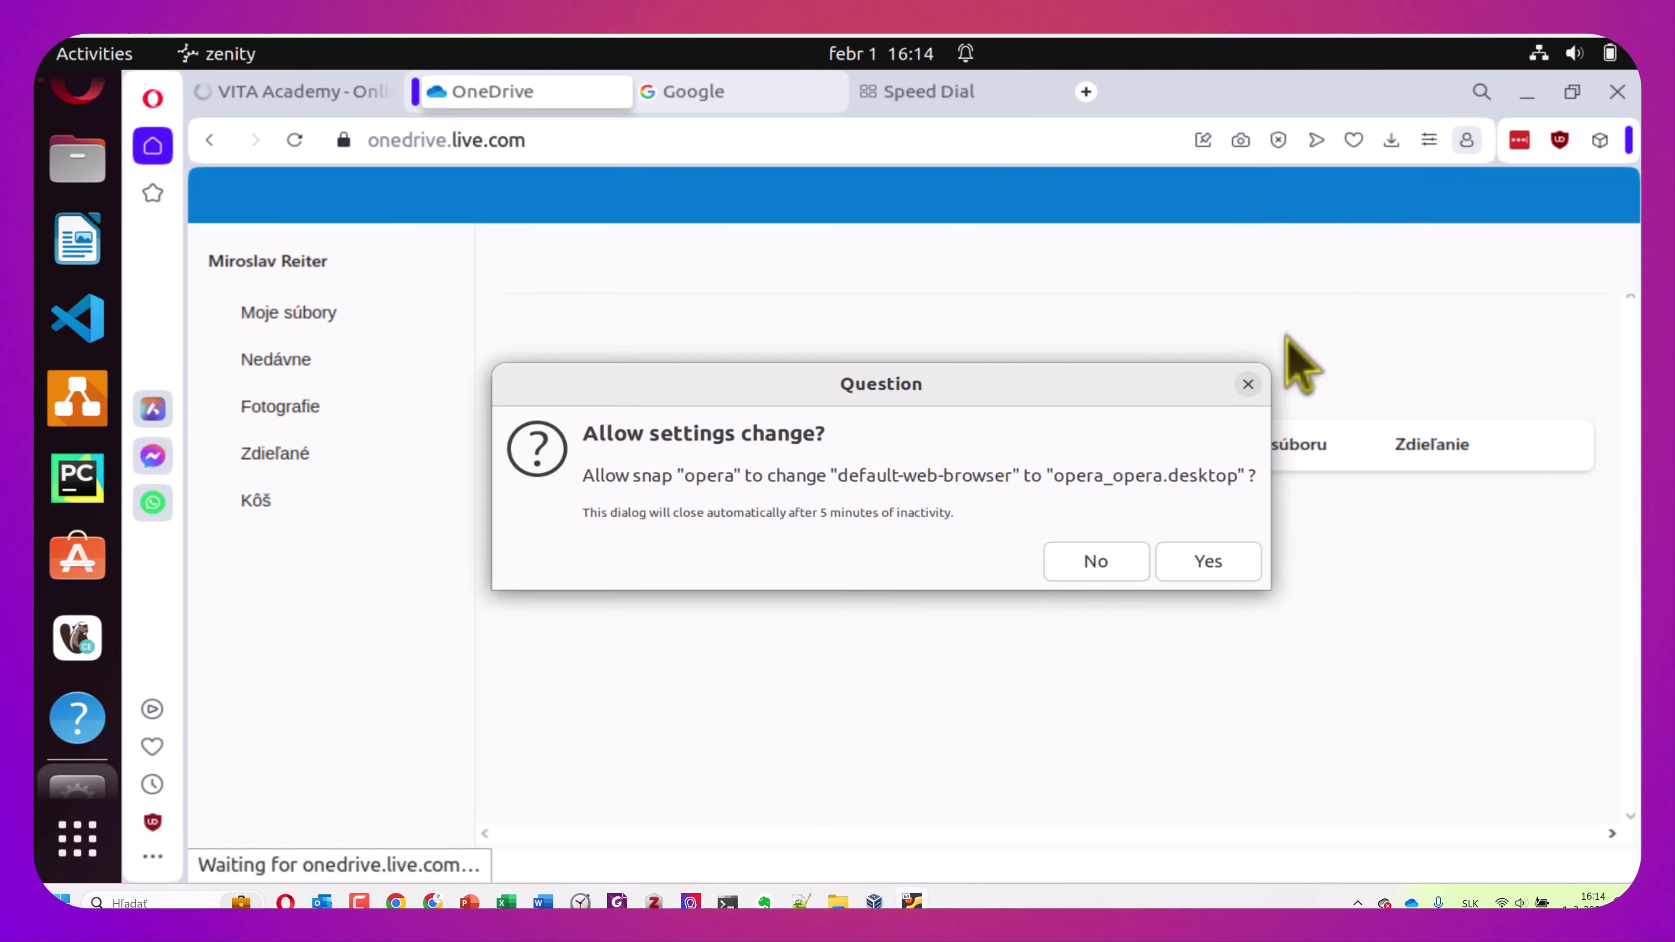
pyautogui.click(1209, 562)
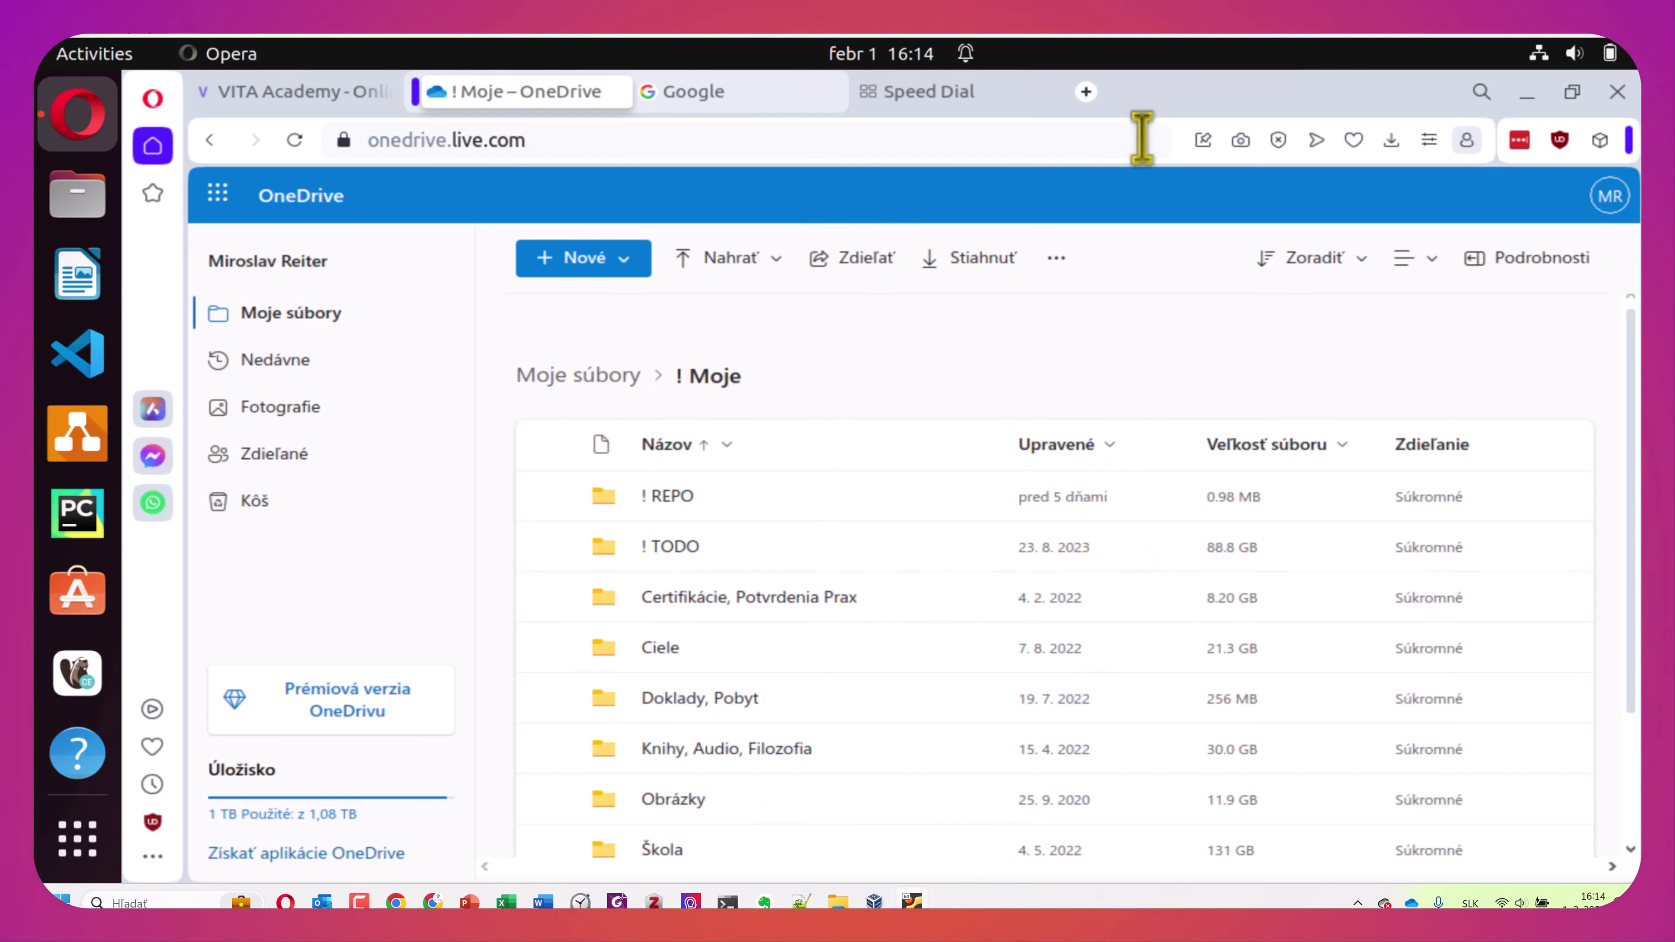
pyautogui.click(1526, 93)
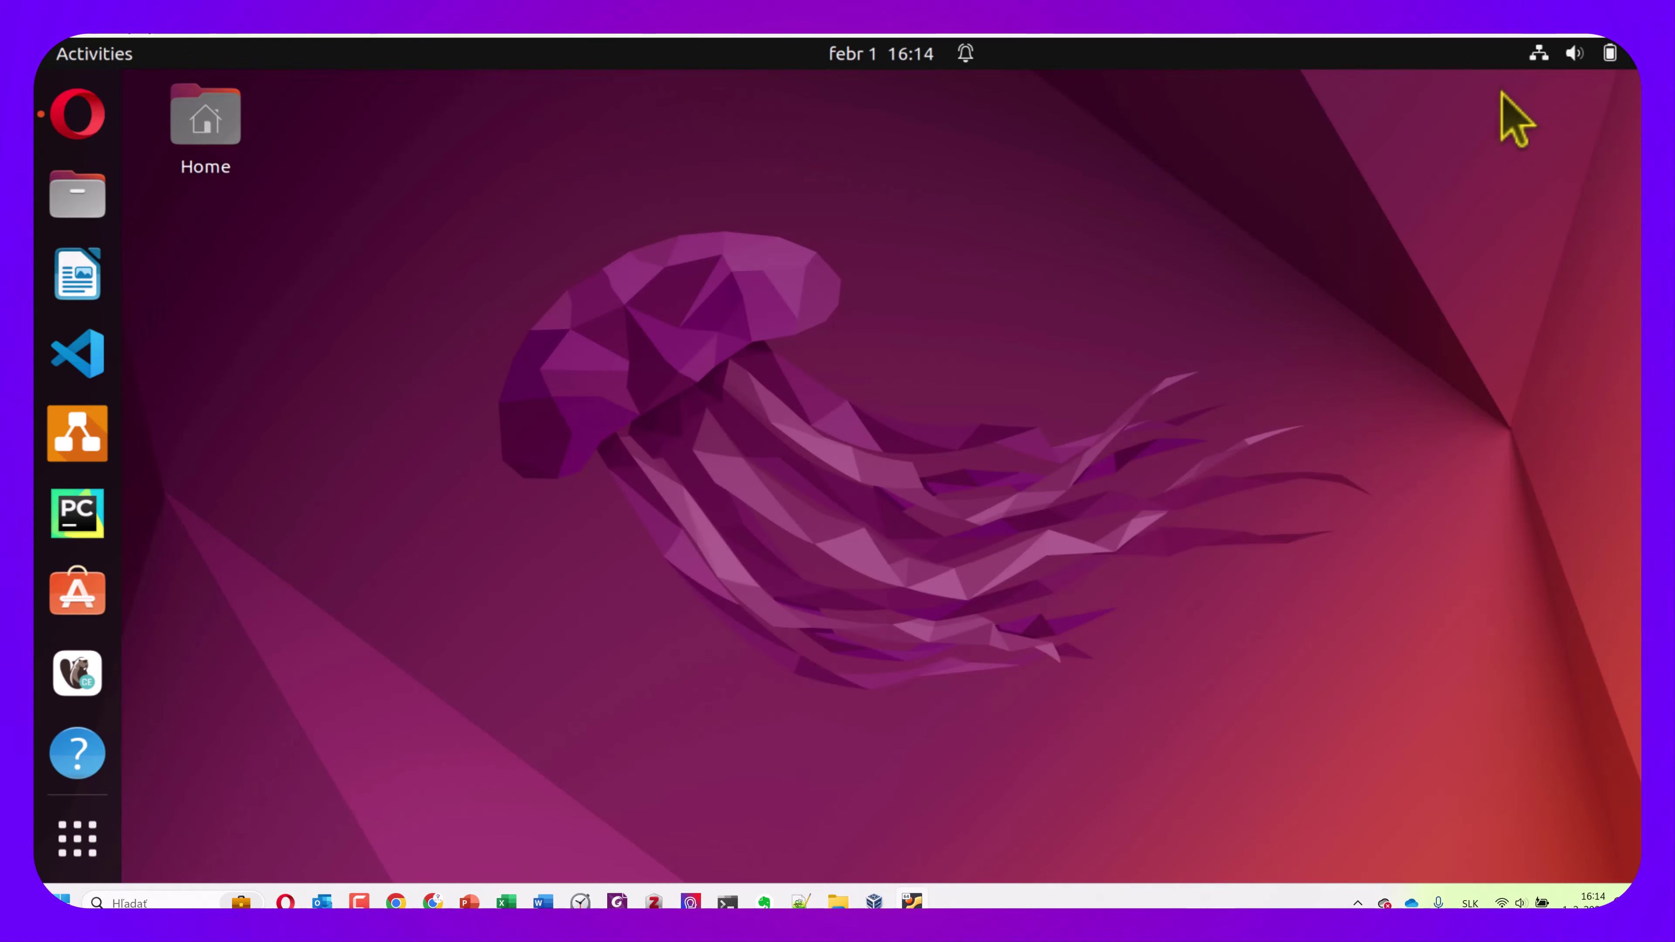
# Set Downloads/wallpaper_1920x1080_6.jpg as the desktop wallpaper and minimise the Files window
pyautogui.doubleClick(221, 132)
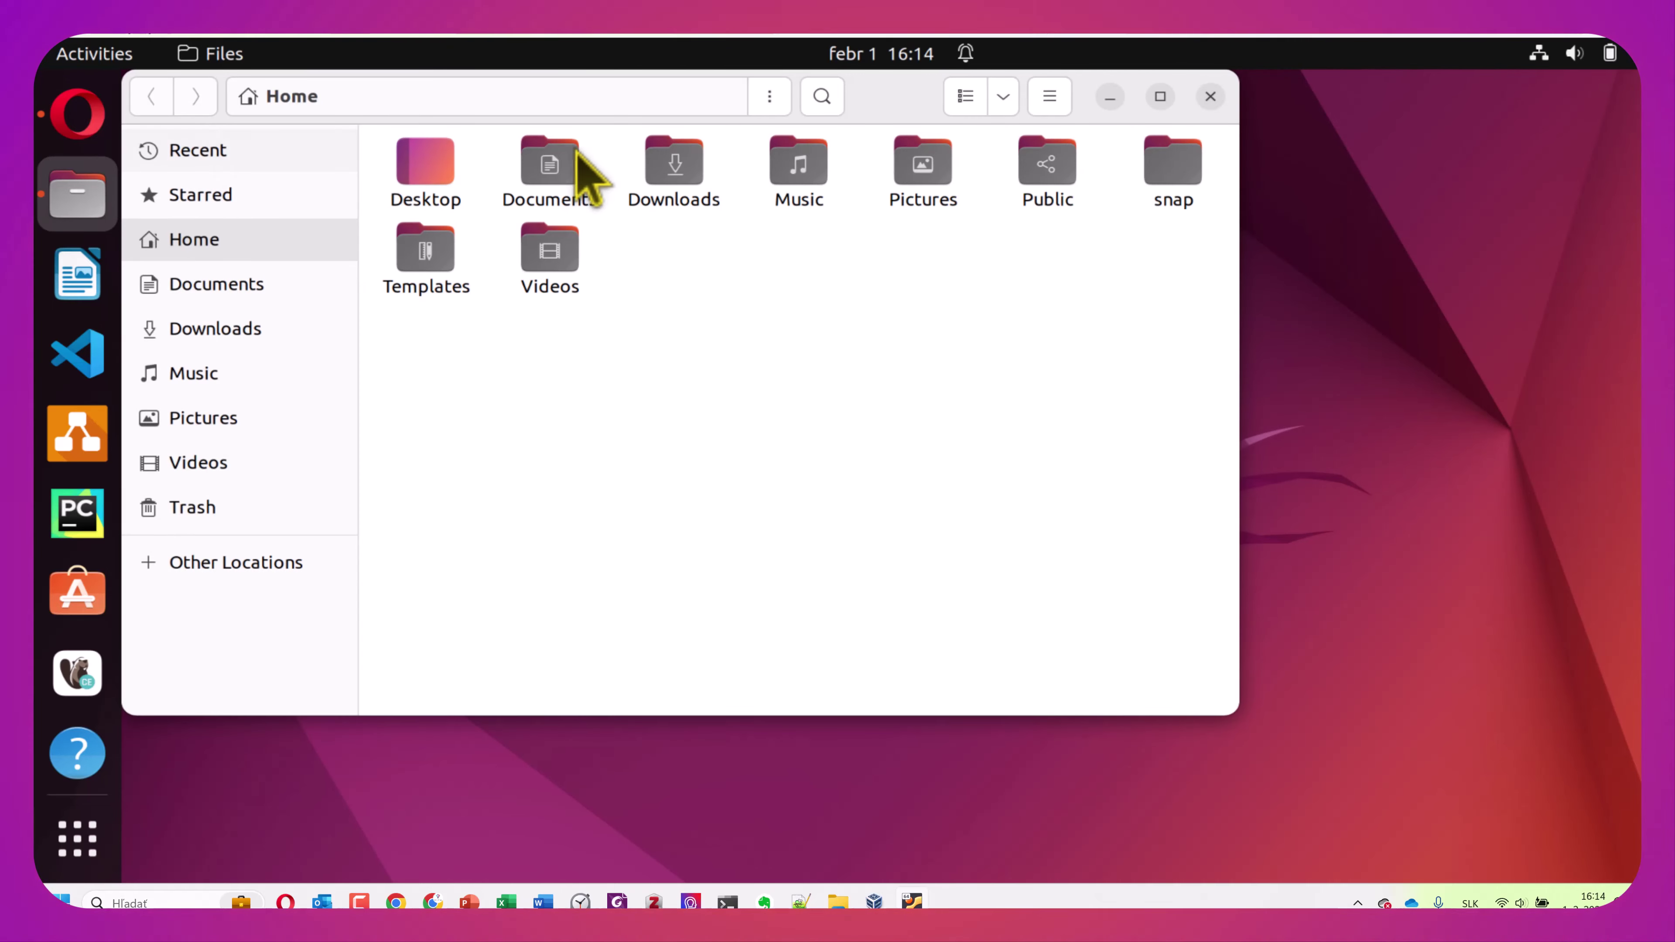
pyautogui.doubleClick(686, 181)
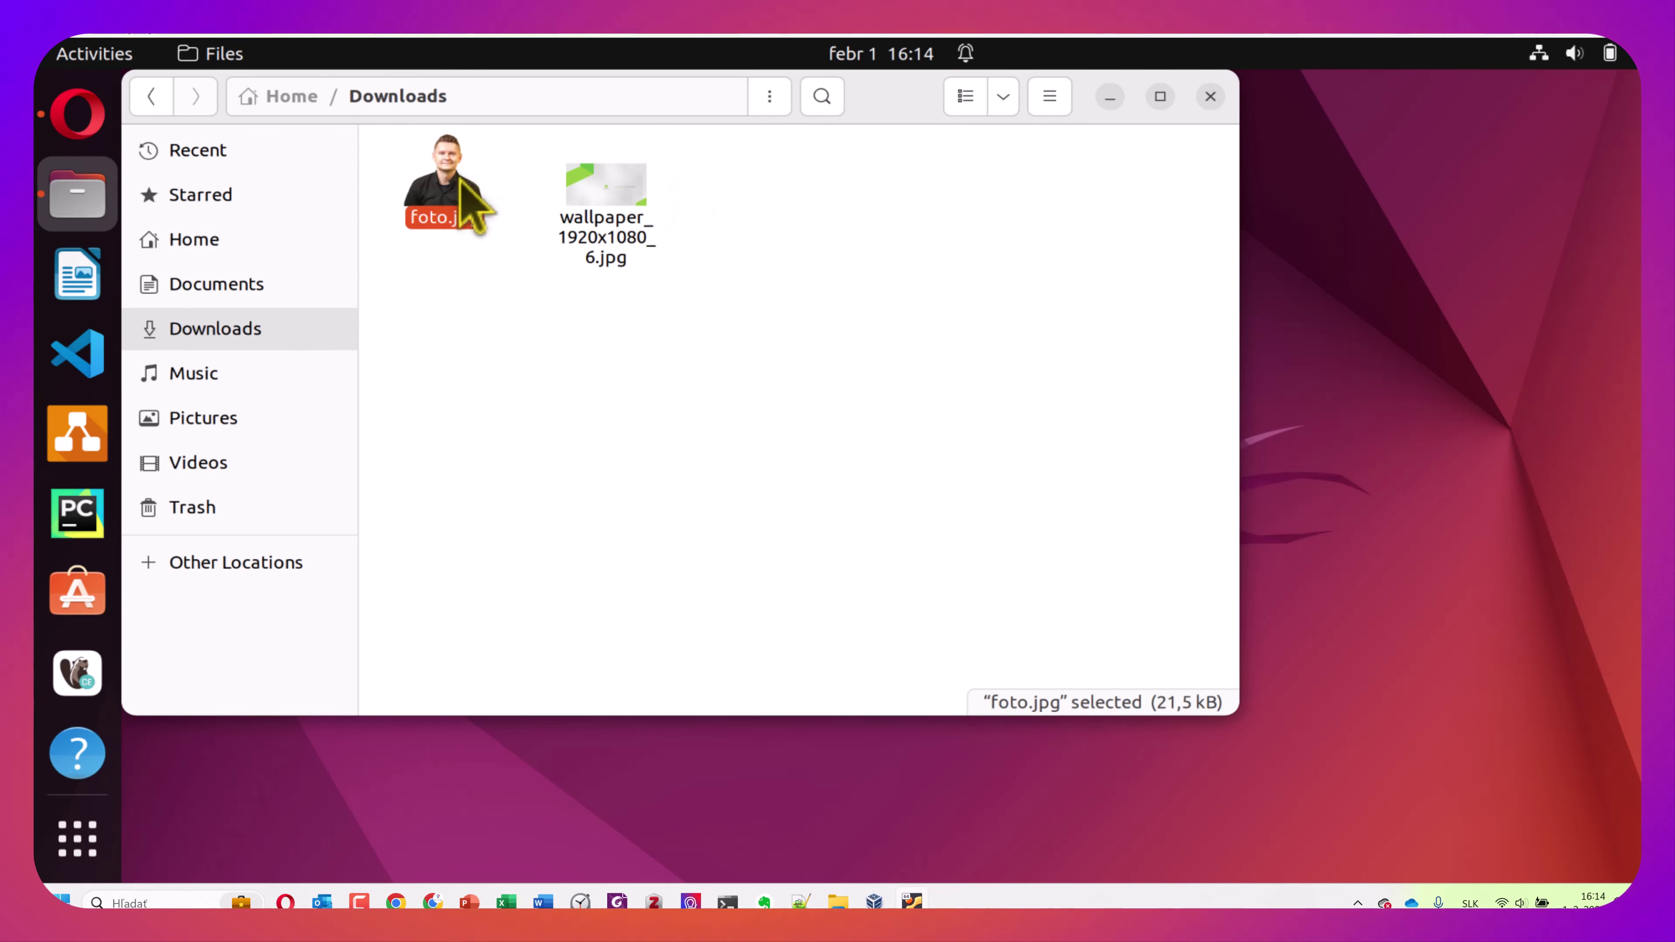
pyautogui.click(596, 198)
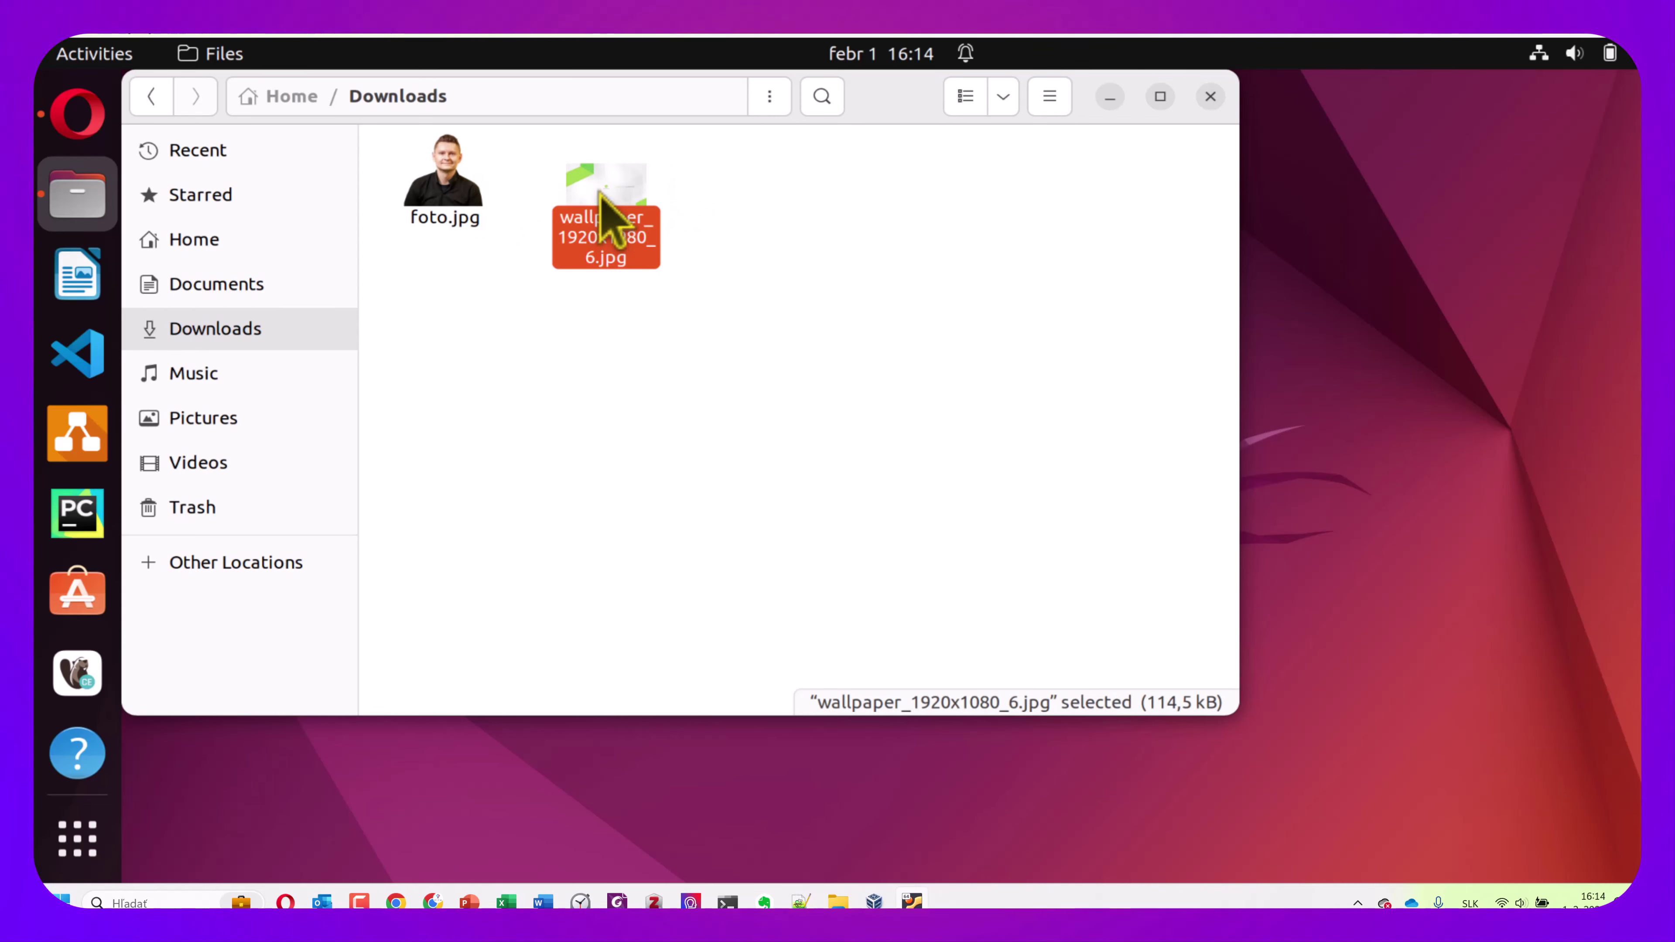
pyautogui.rightClick(599, 192)
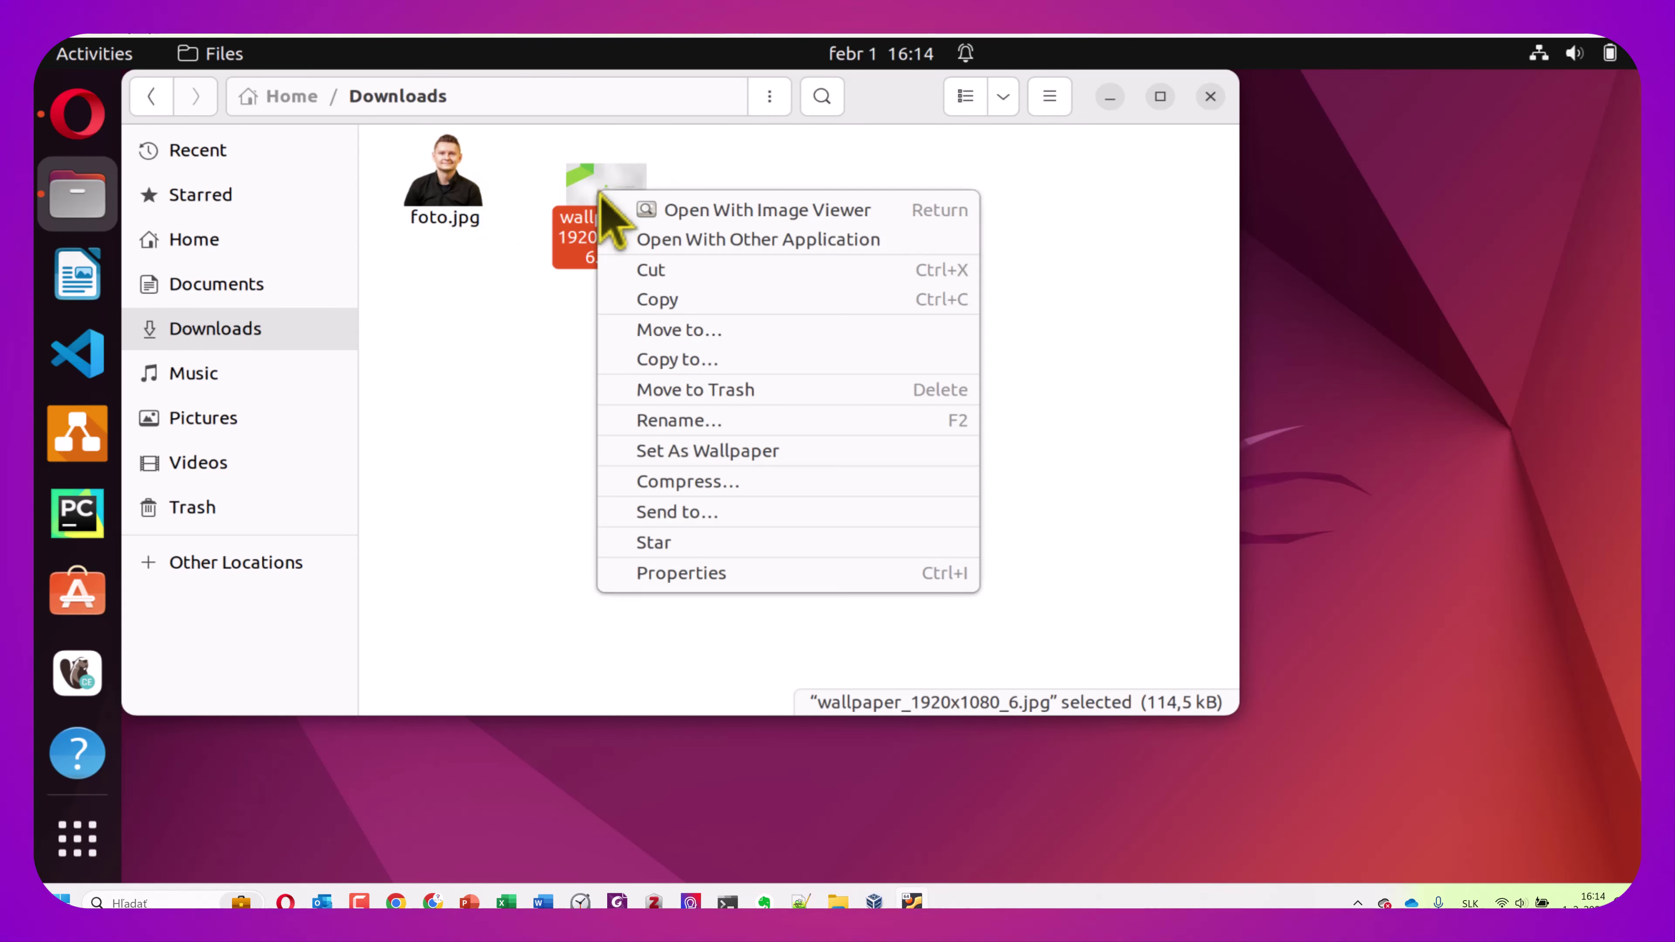
pyautogui.click(781, 461)
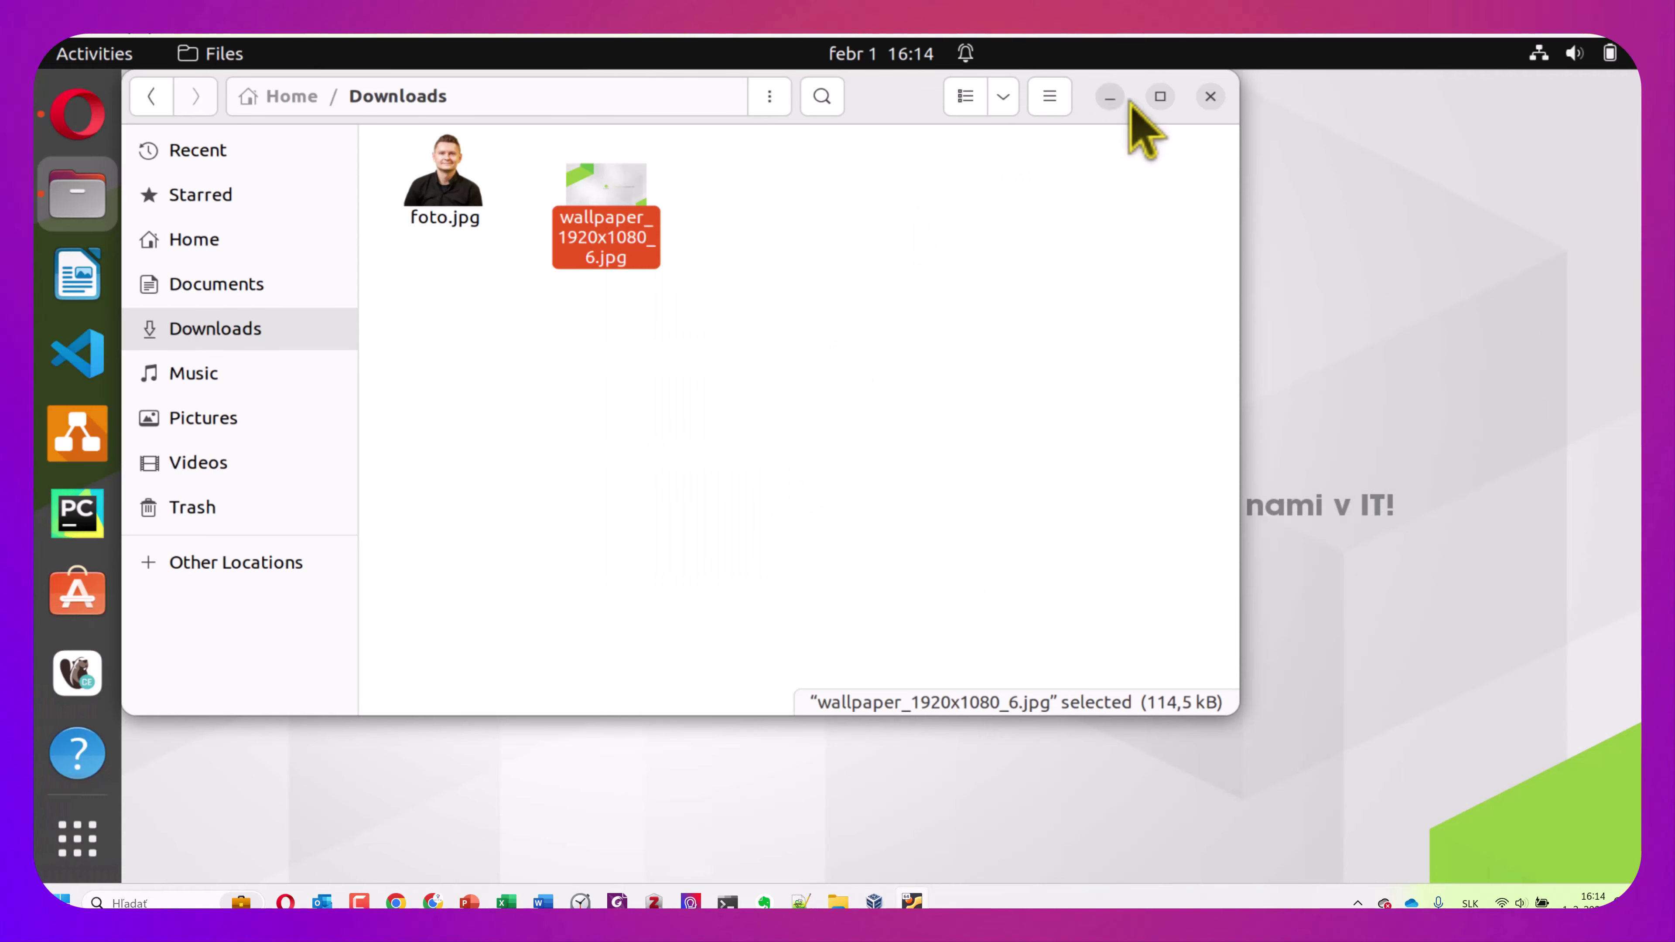
pyautogui.click(1112, 99)
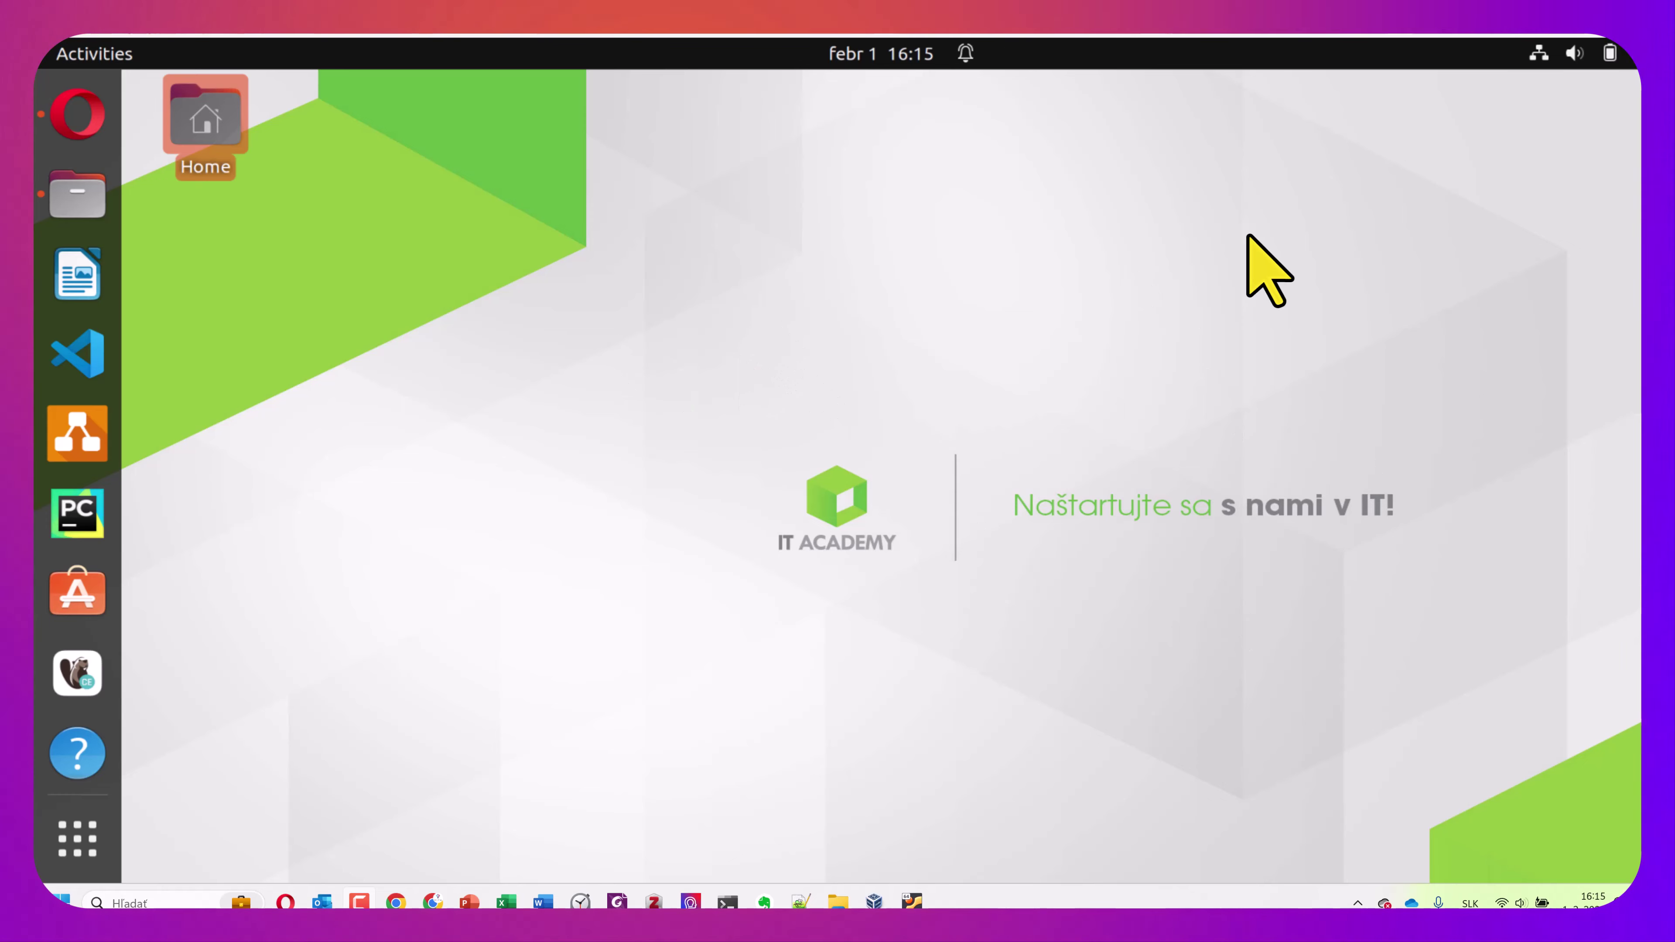
pyautogui.click(1576, 54)
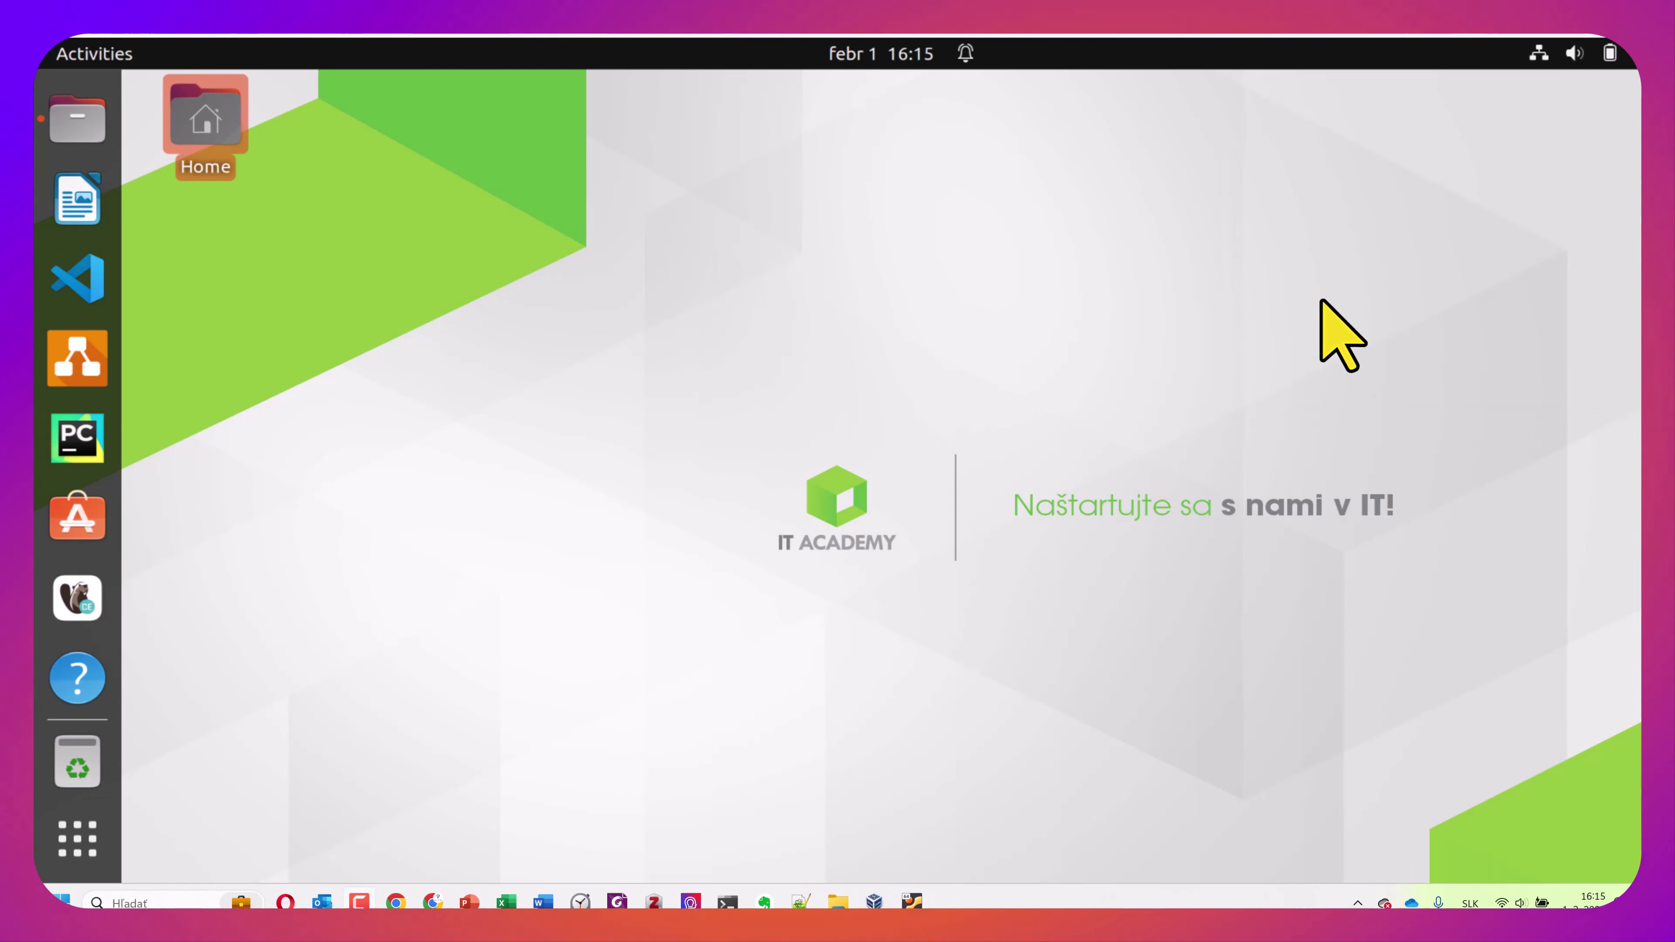
# Open Settings' Users page and briefly set the calculator stock picture as the avatar
pyautogui.click(1577, 54)
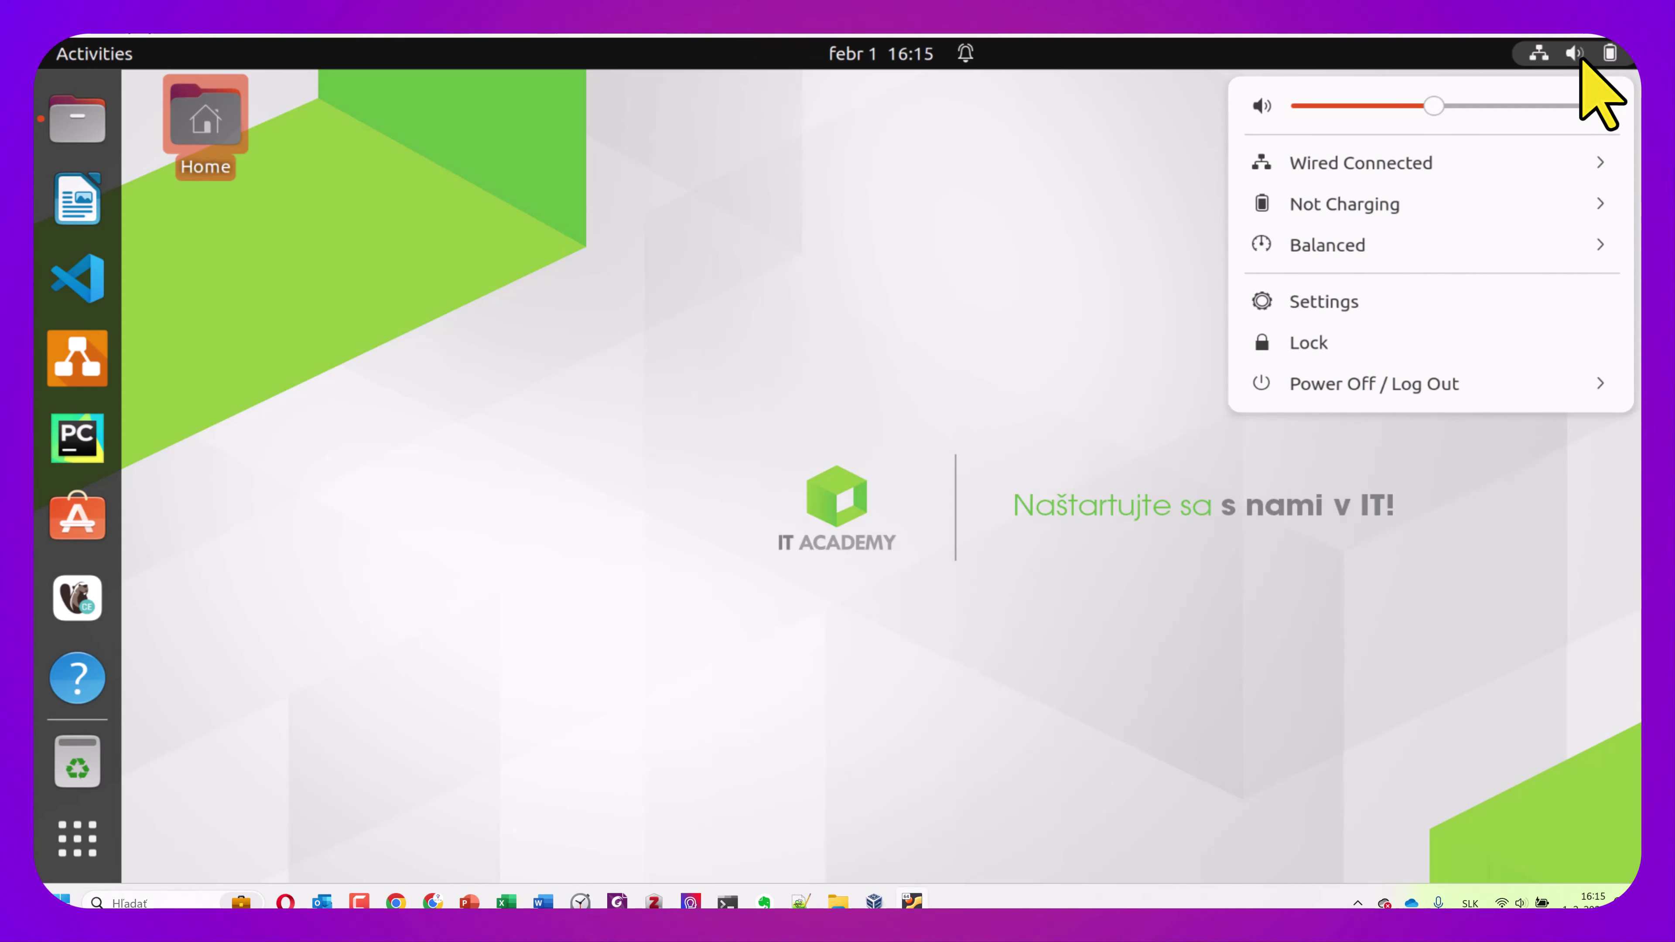
pyautogui.click(1319, 304)
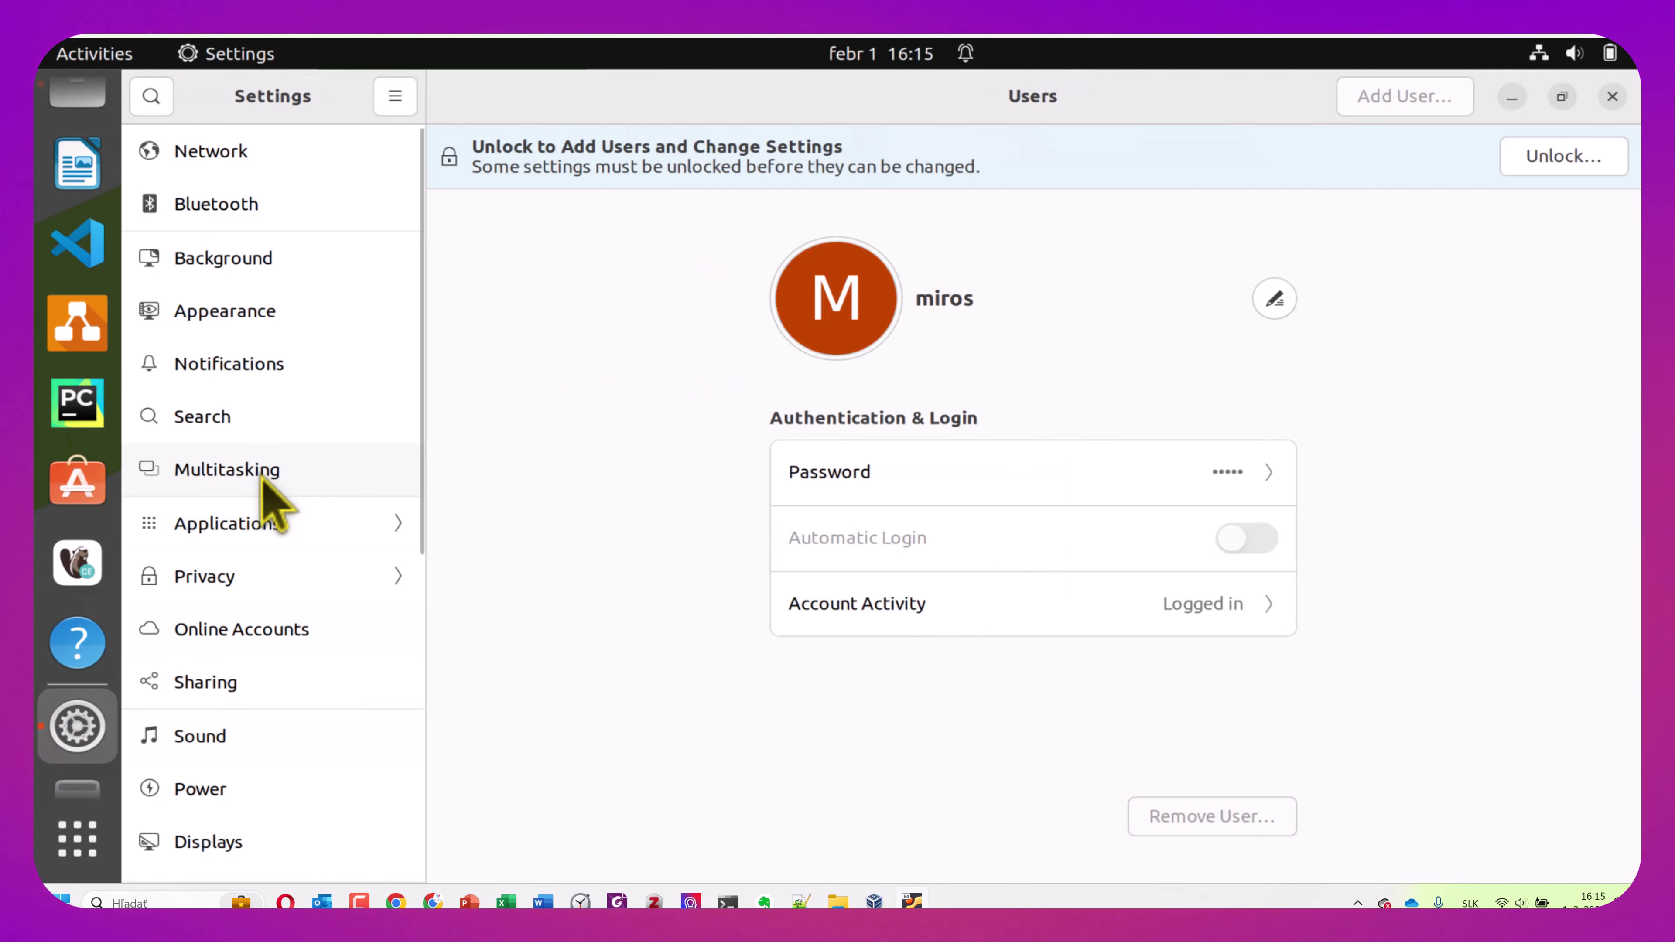
pyautogui.scroll(-5, 274, 504)
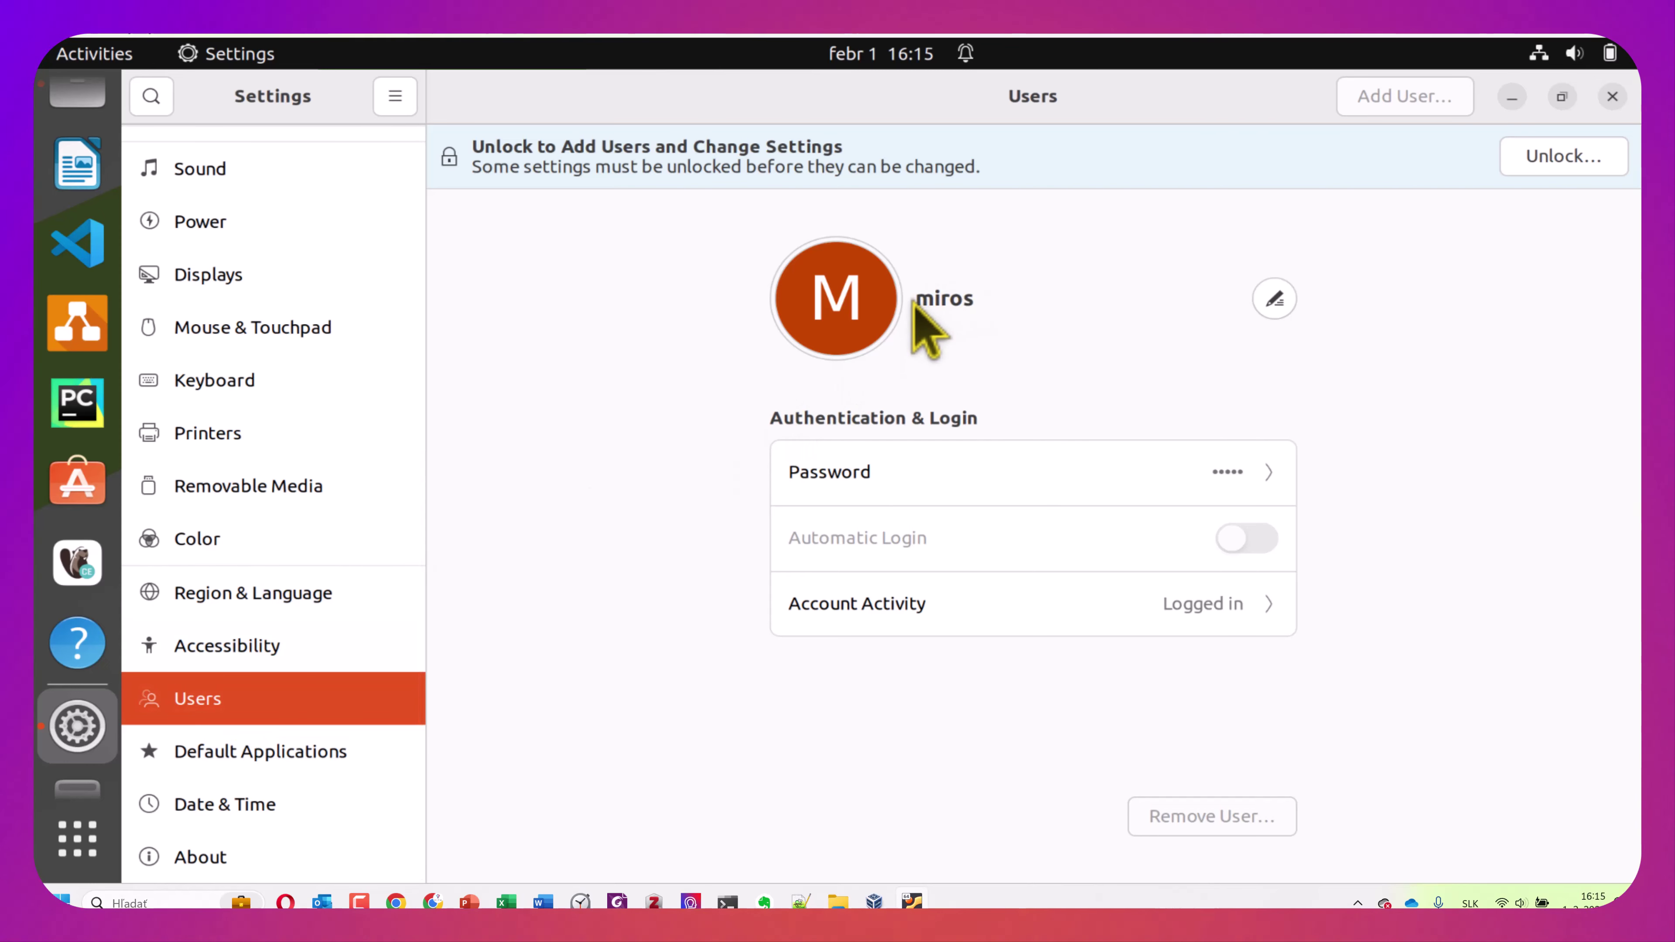
pyautogui.click(857, 292)
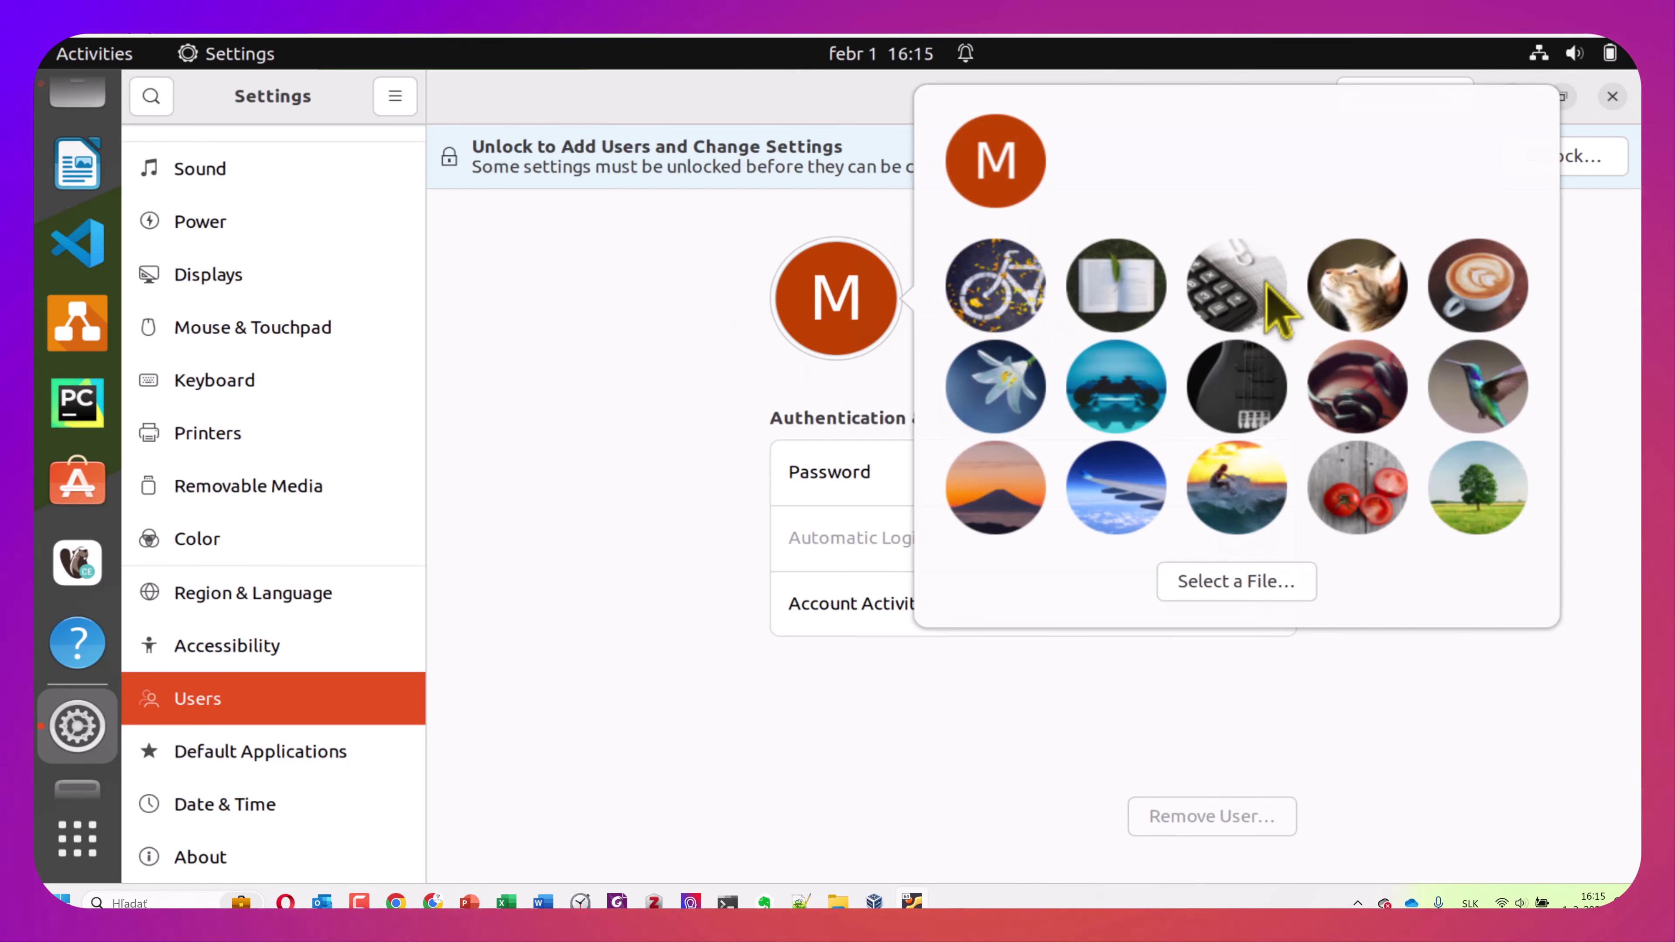
pyautogui.click(1253, 275)
# Pick Downloads/foto.jpg as the avatar, crop it to cover the photo, and confirm
pyautogui.click(806, 318)
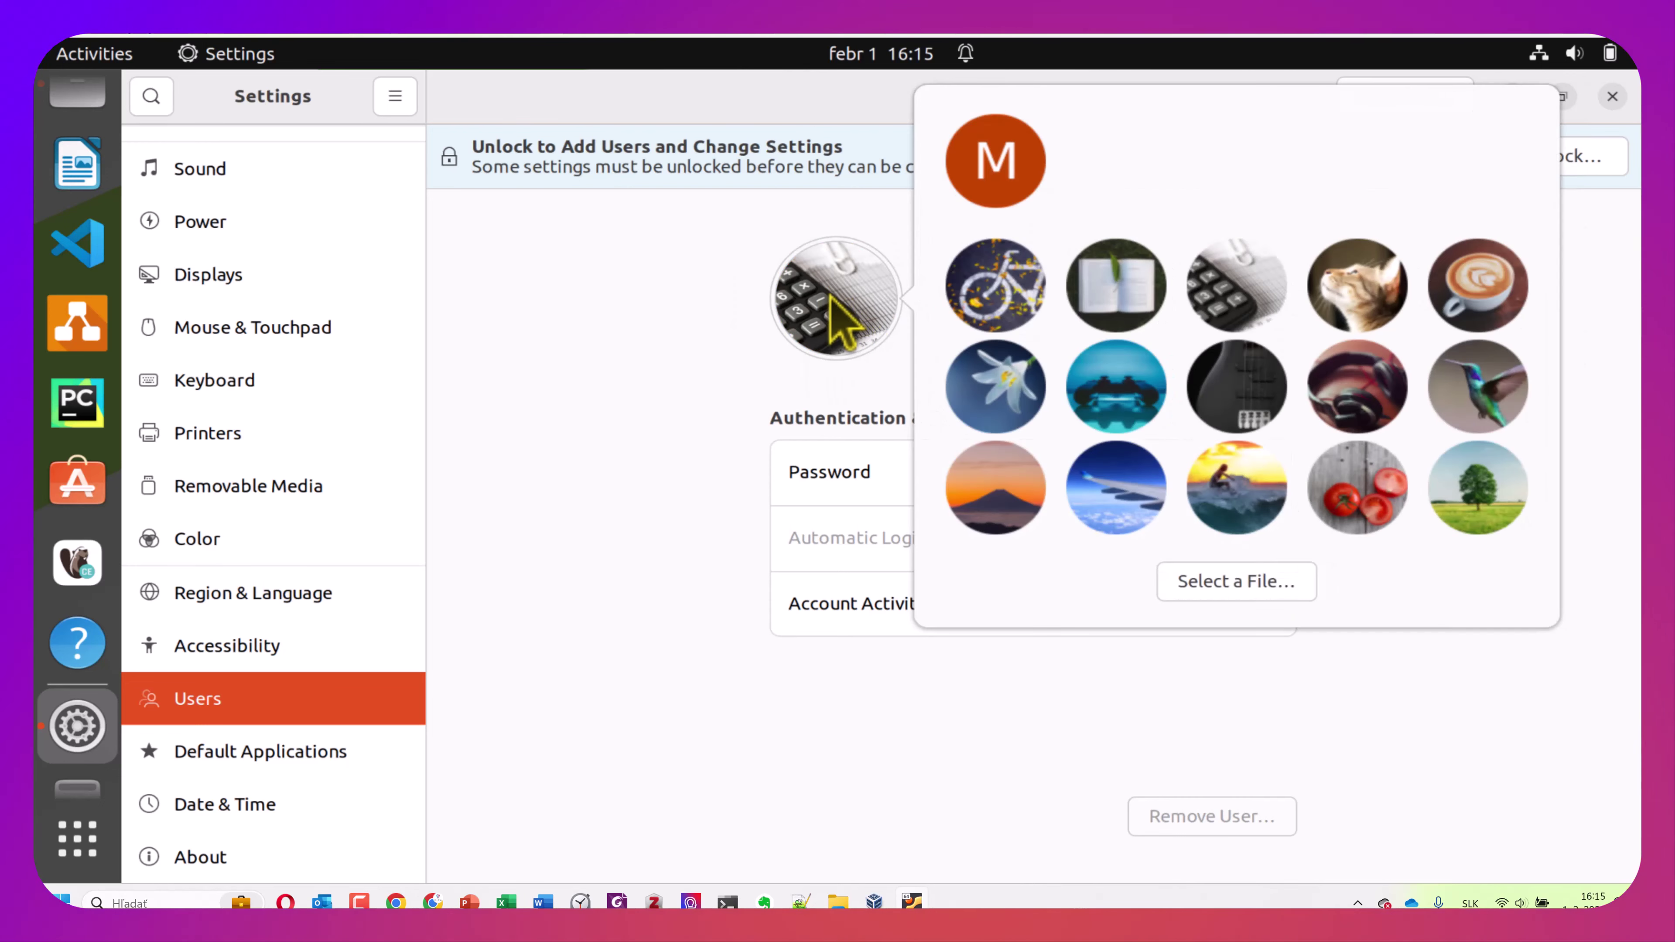
pyautogui.click(1229, 591)
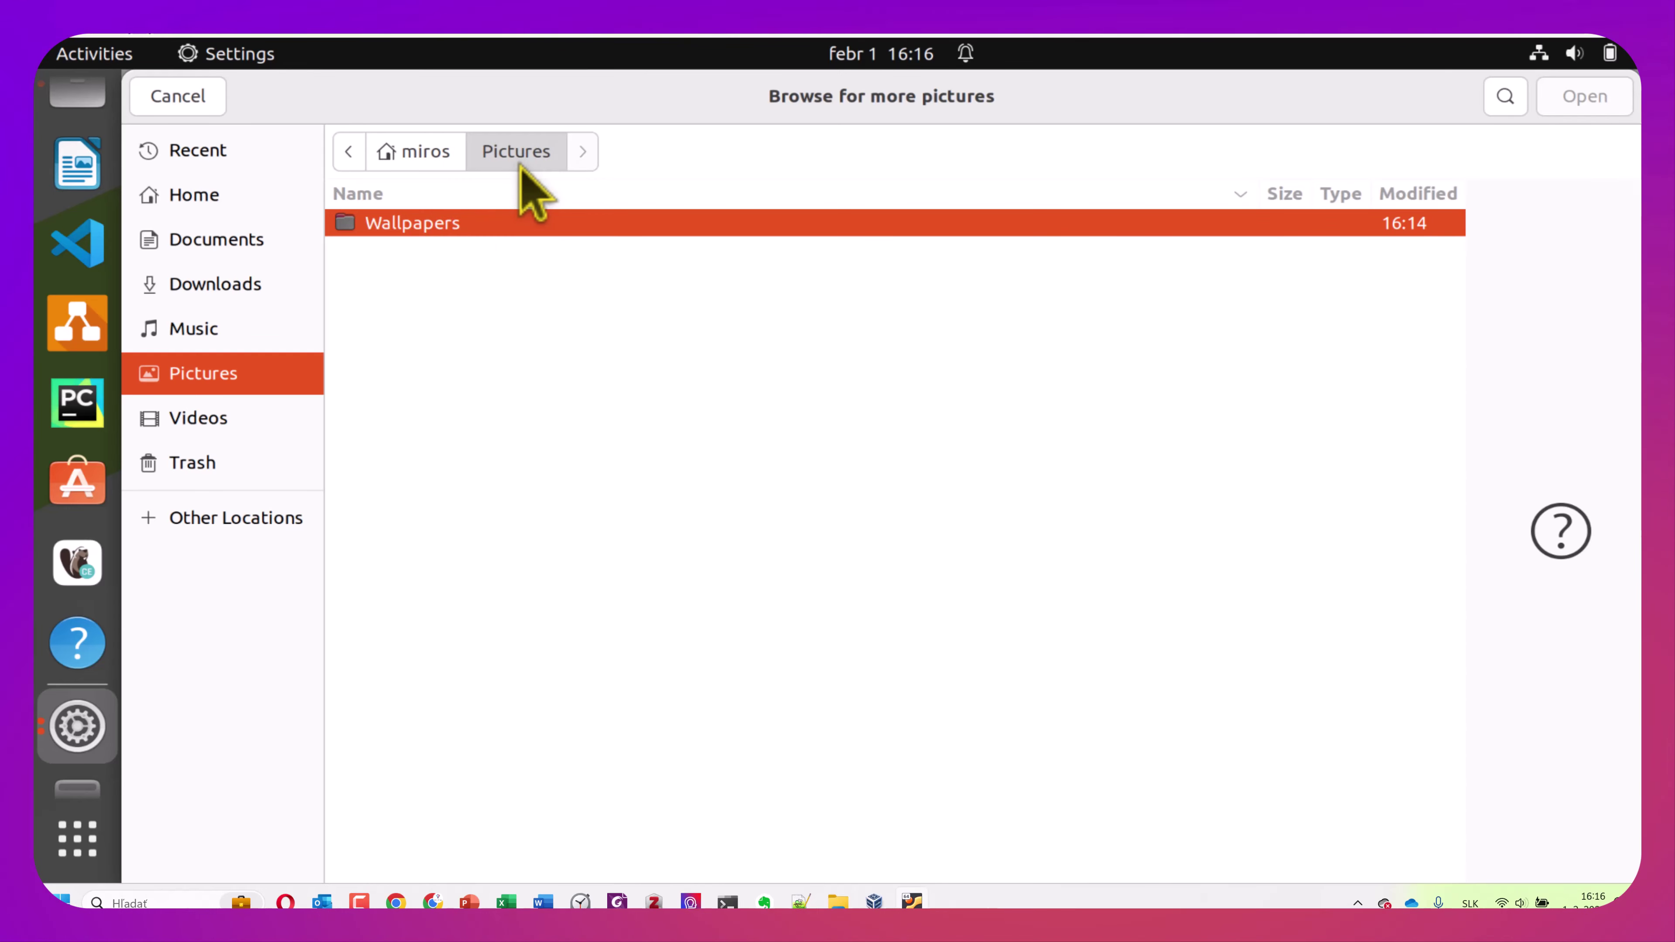
pyautogui.click(210, 291)
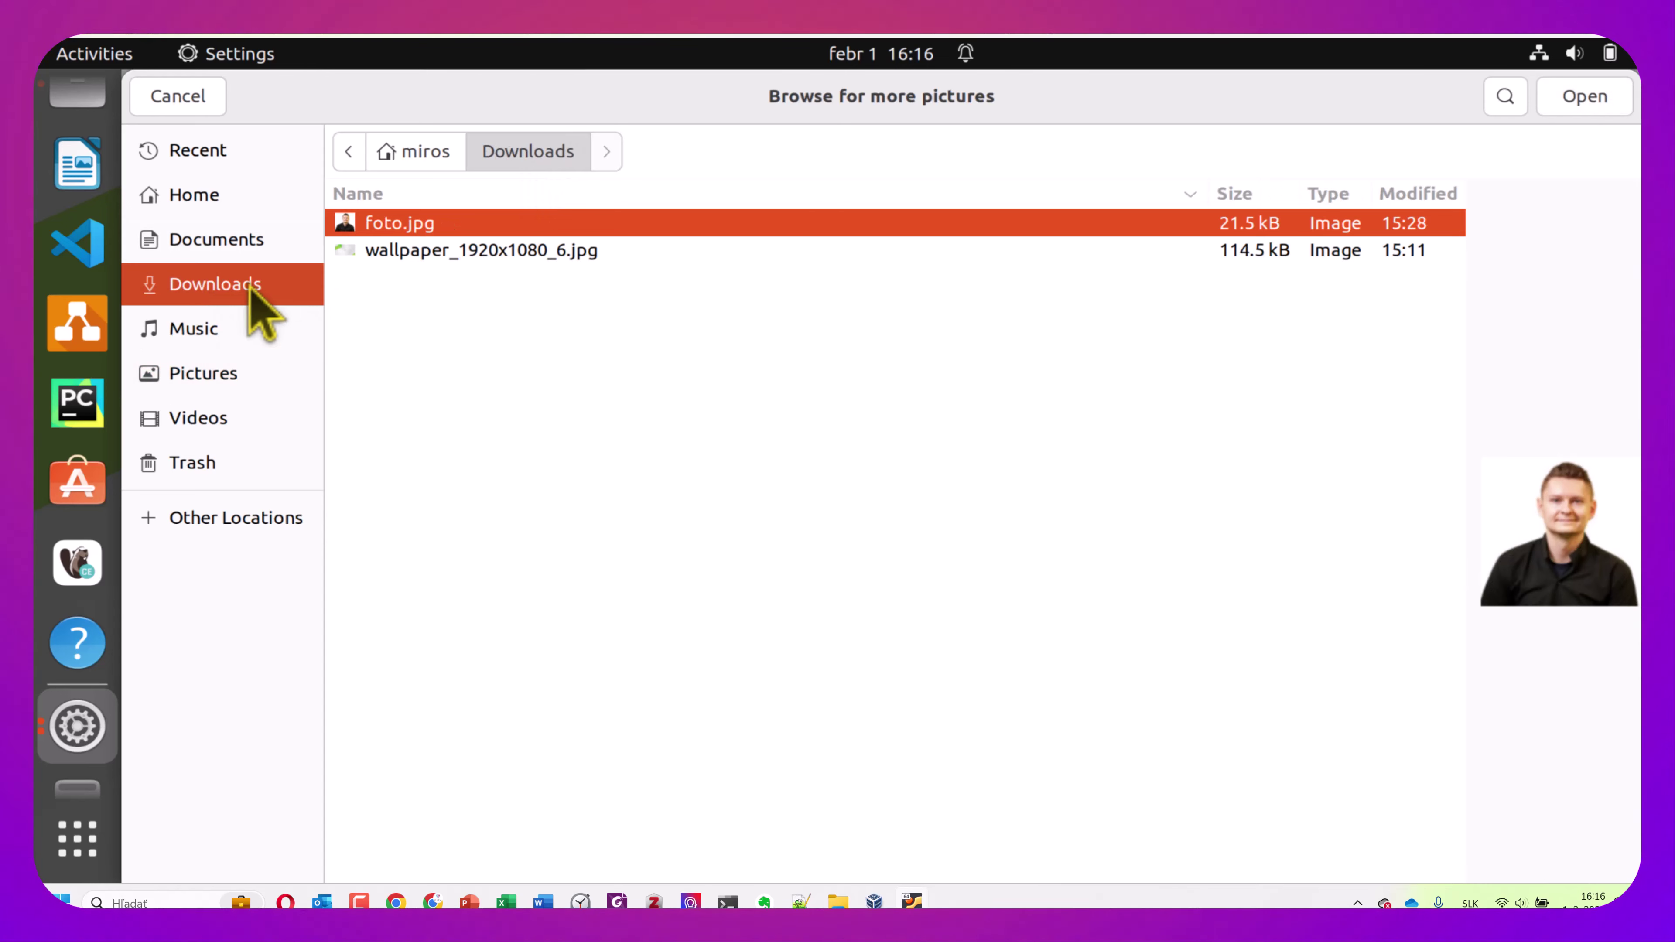
pyautogui.doubleClick(443, 232)
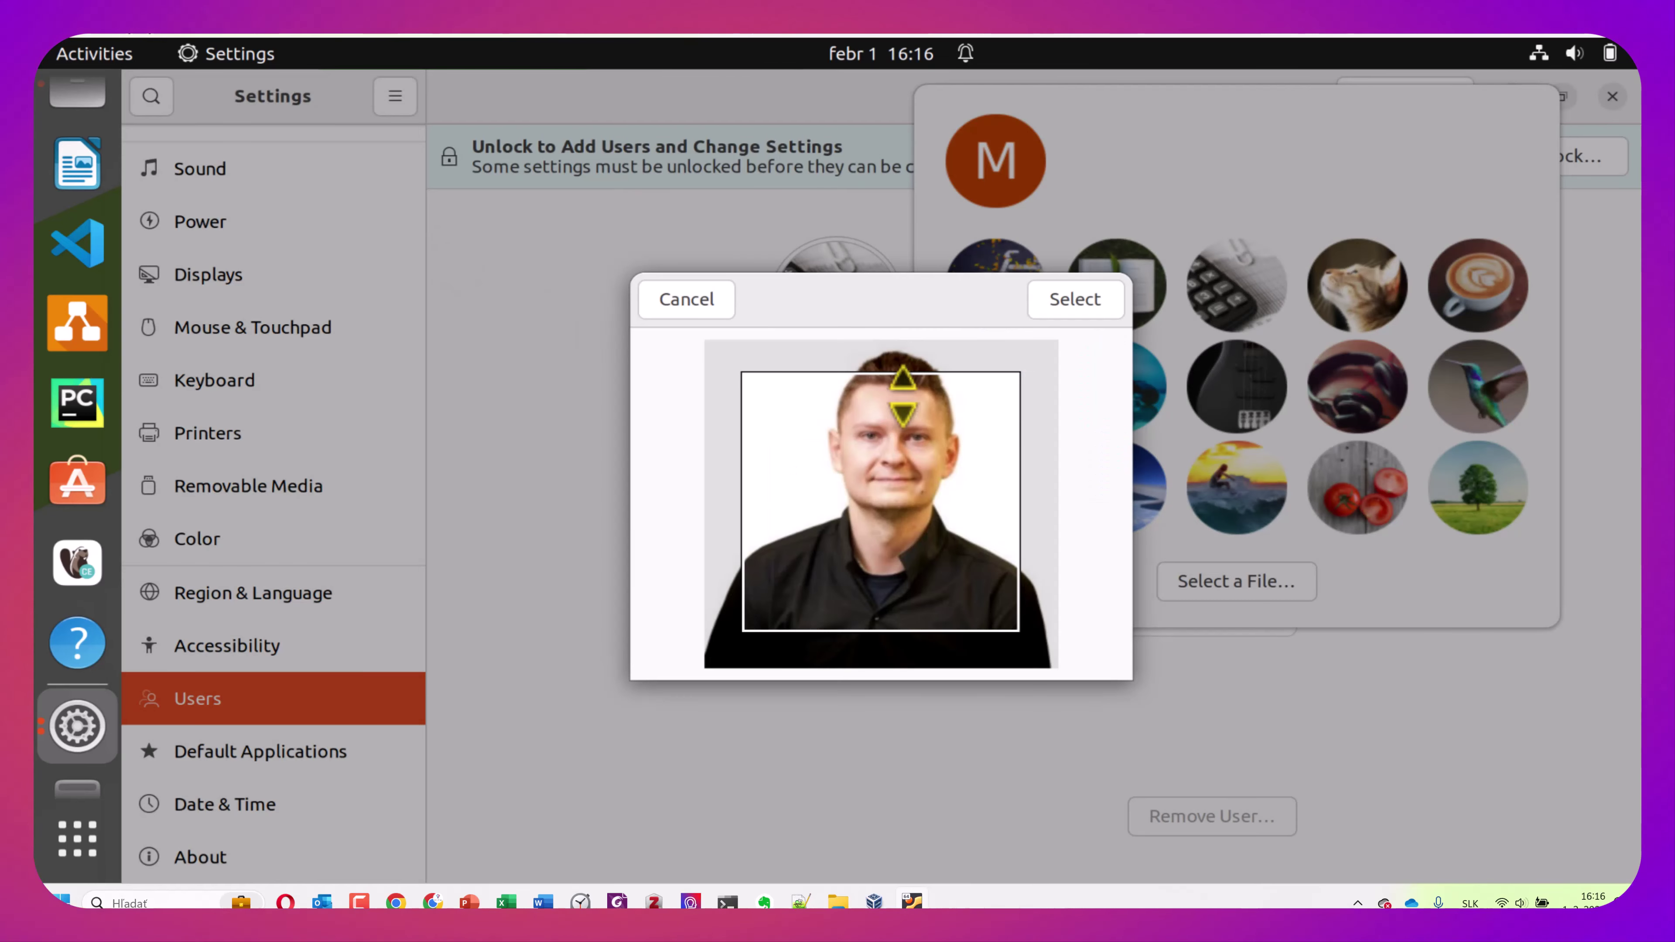
pyautogui.moveTo(886, 375); pyautogui.dragTo(1006, 446)
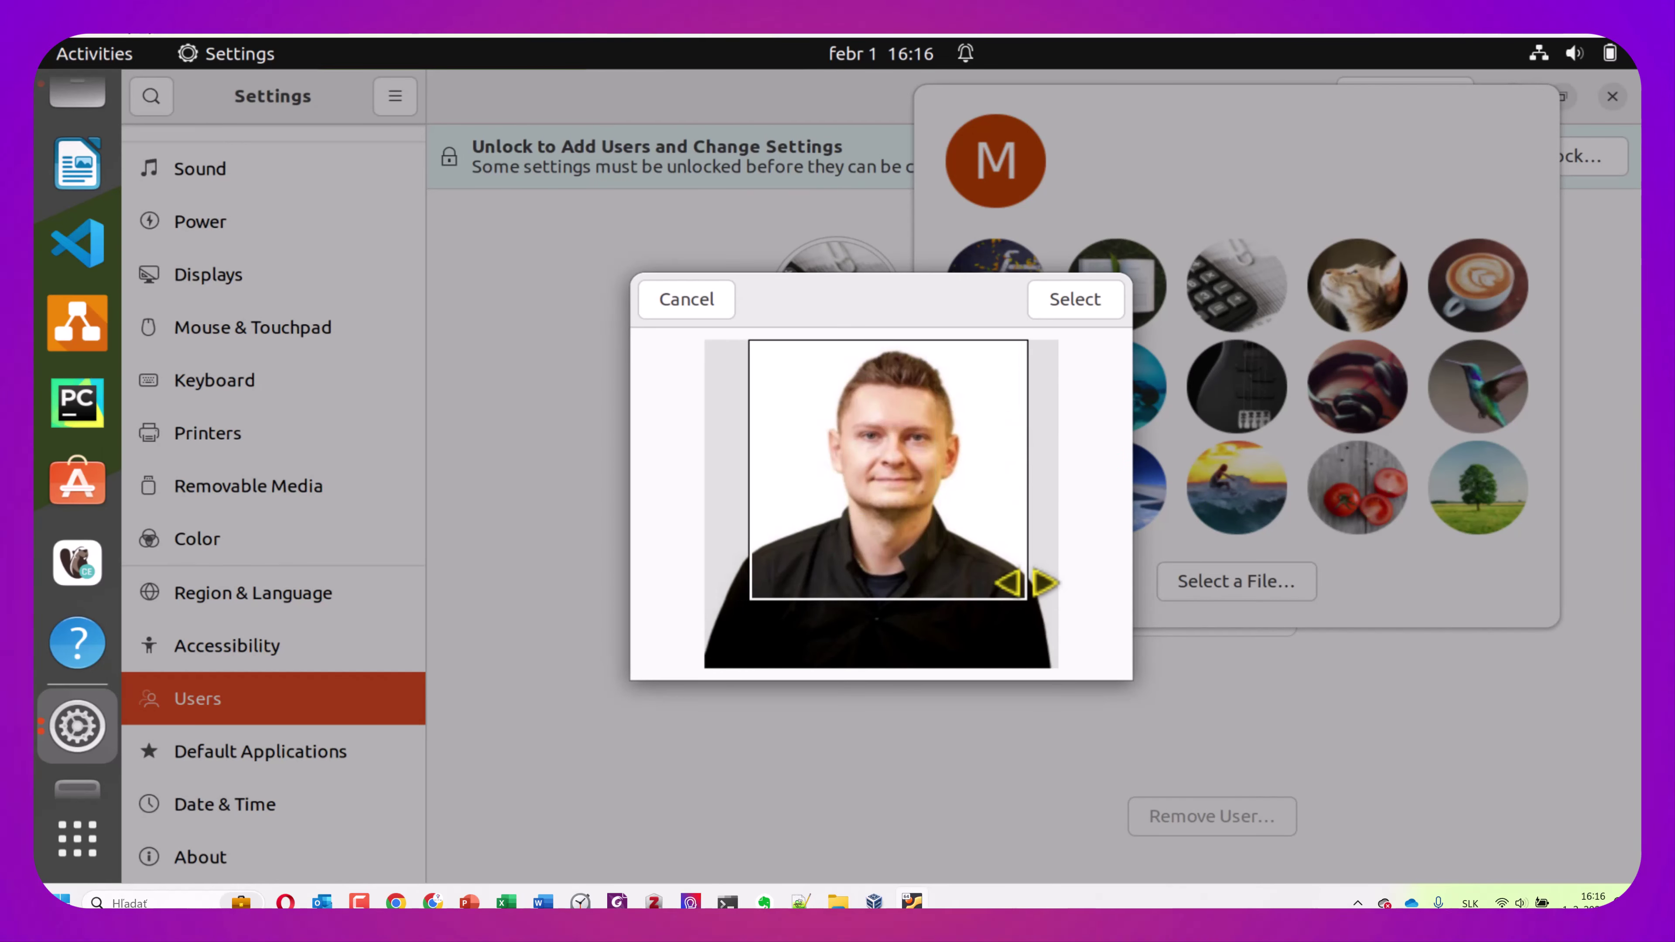
pyautogui.moveTo(1027, 602); pyautogui.dragTo(1047, 618)
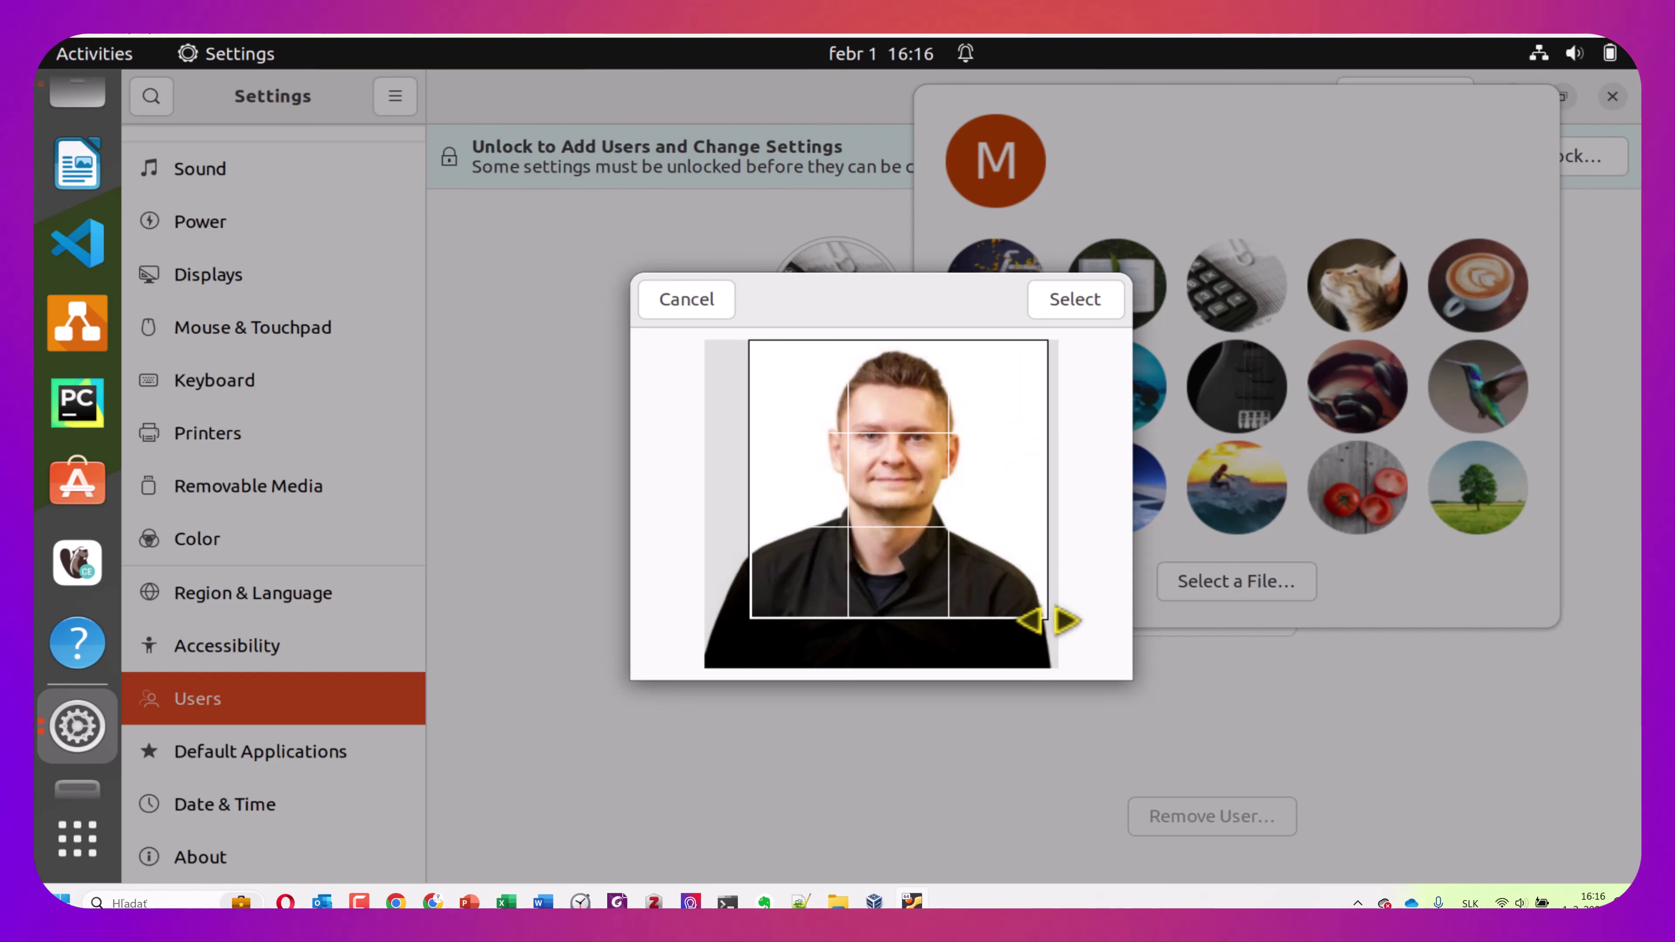
pyautogui.moveTo(940, 527); pyautogui.dragTo(890, 525)
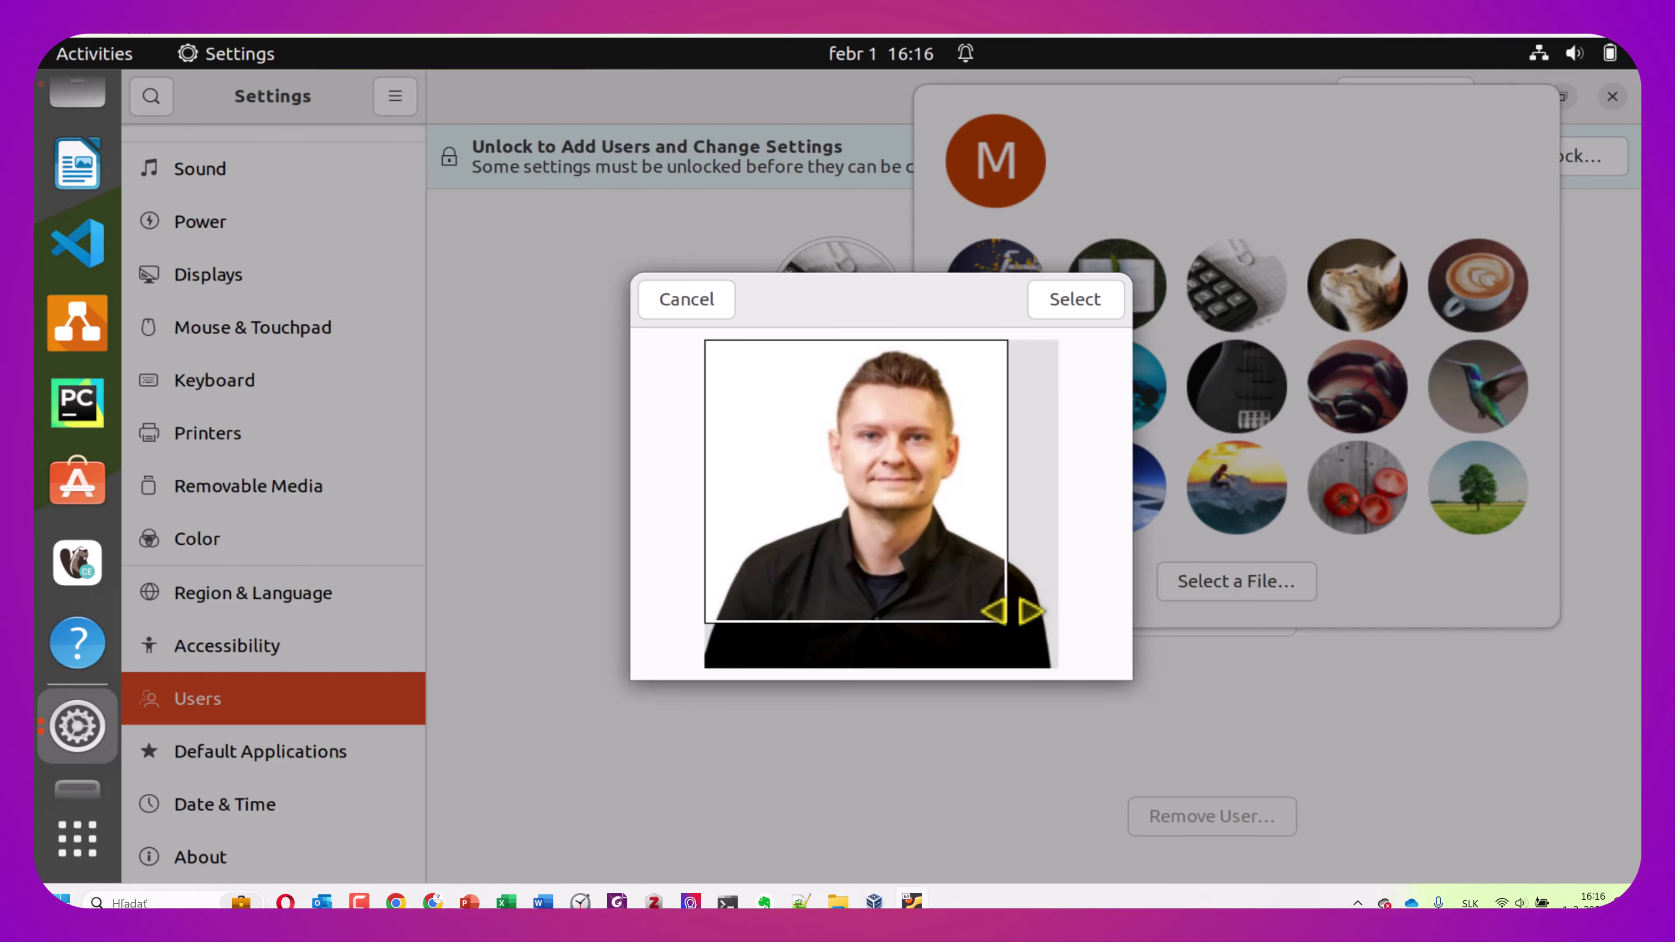
pyautogui.moveTo(1004, 628); pyautogui.dragTo(1076, 689)
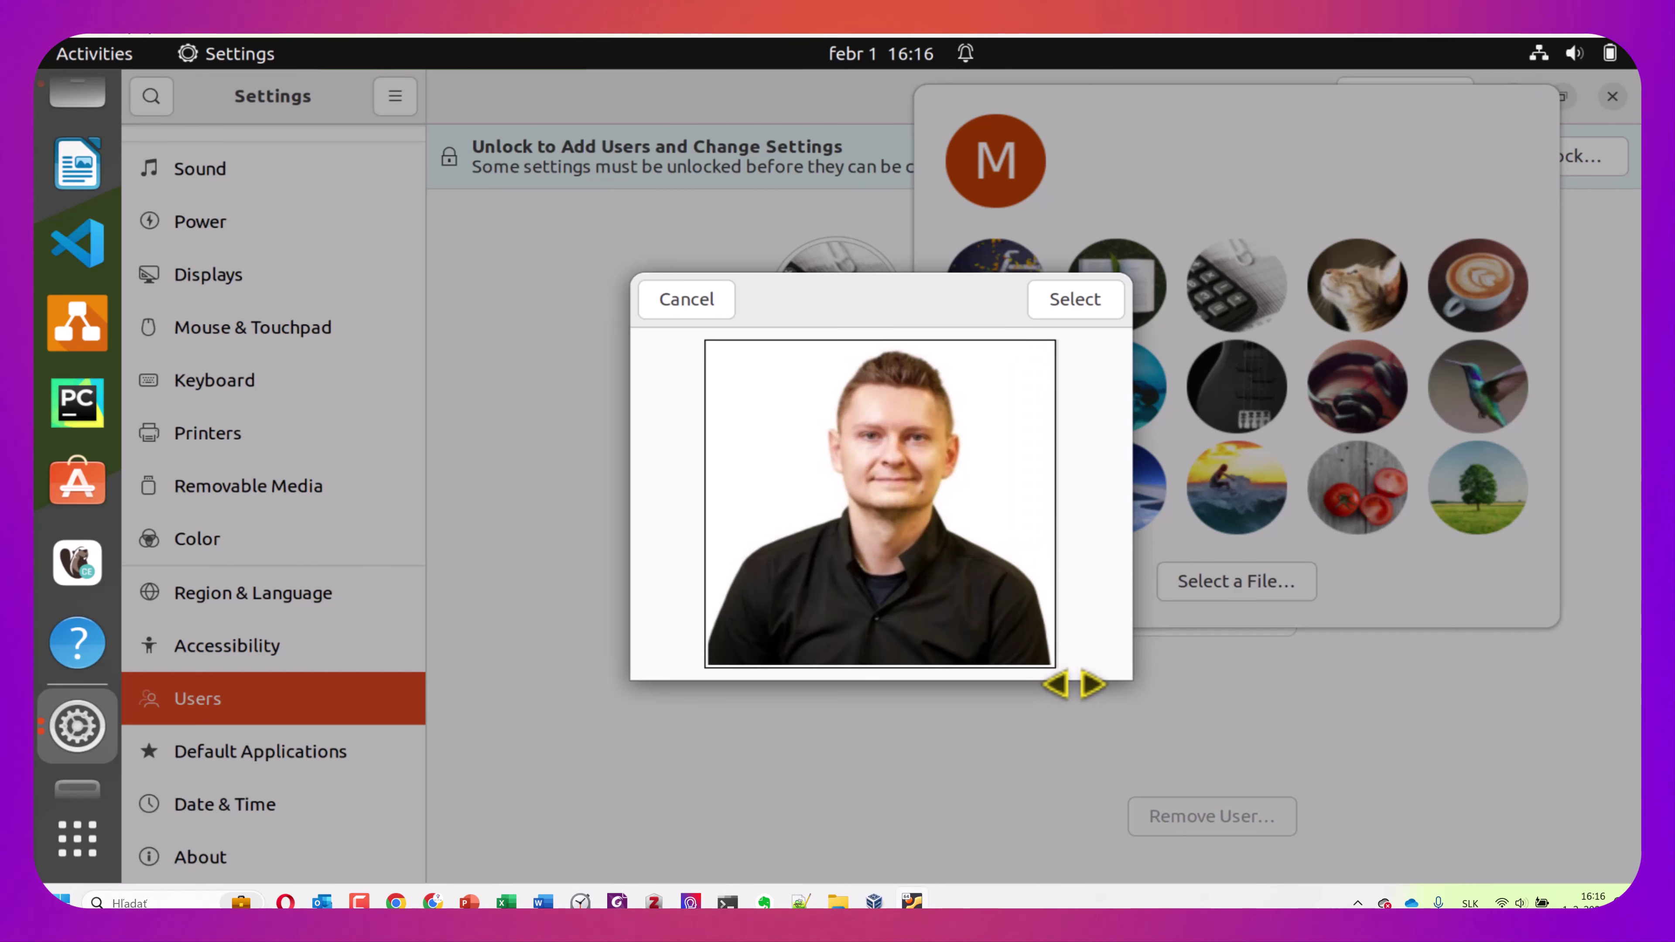
pyautogui.click(1085, 309)
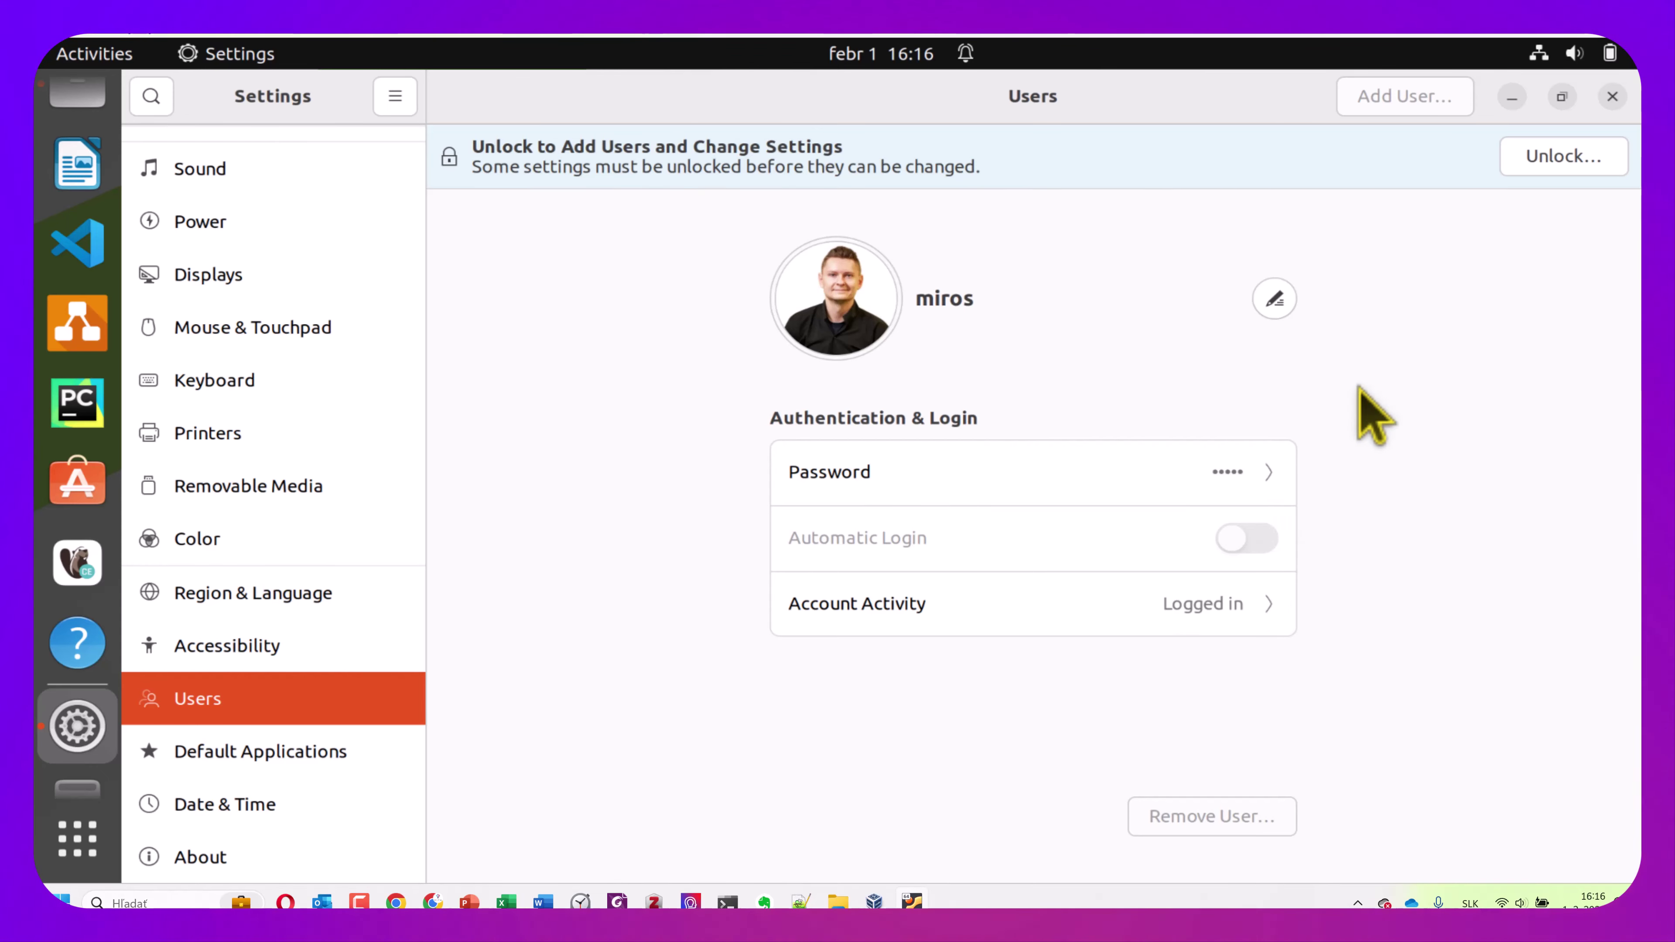
# Unlock the Users page with the administrator password, then view and close Account Activity
pyautogui.click(1545, 165)
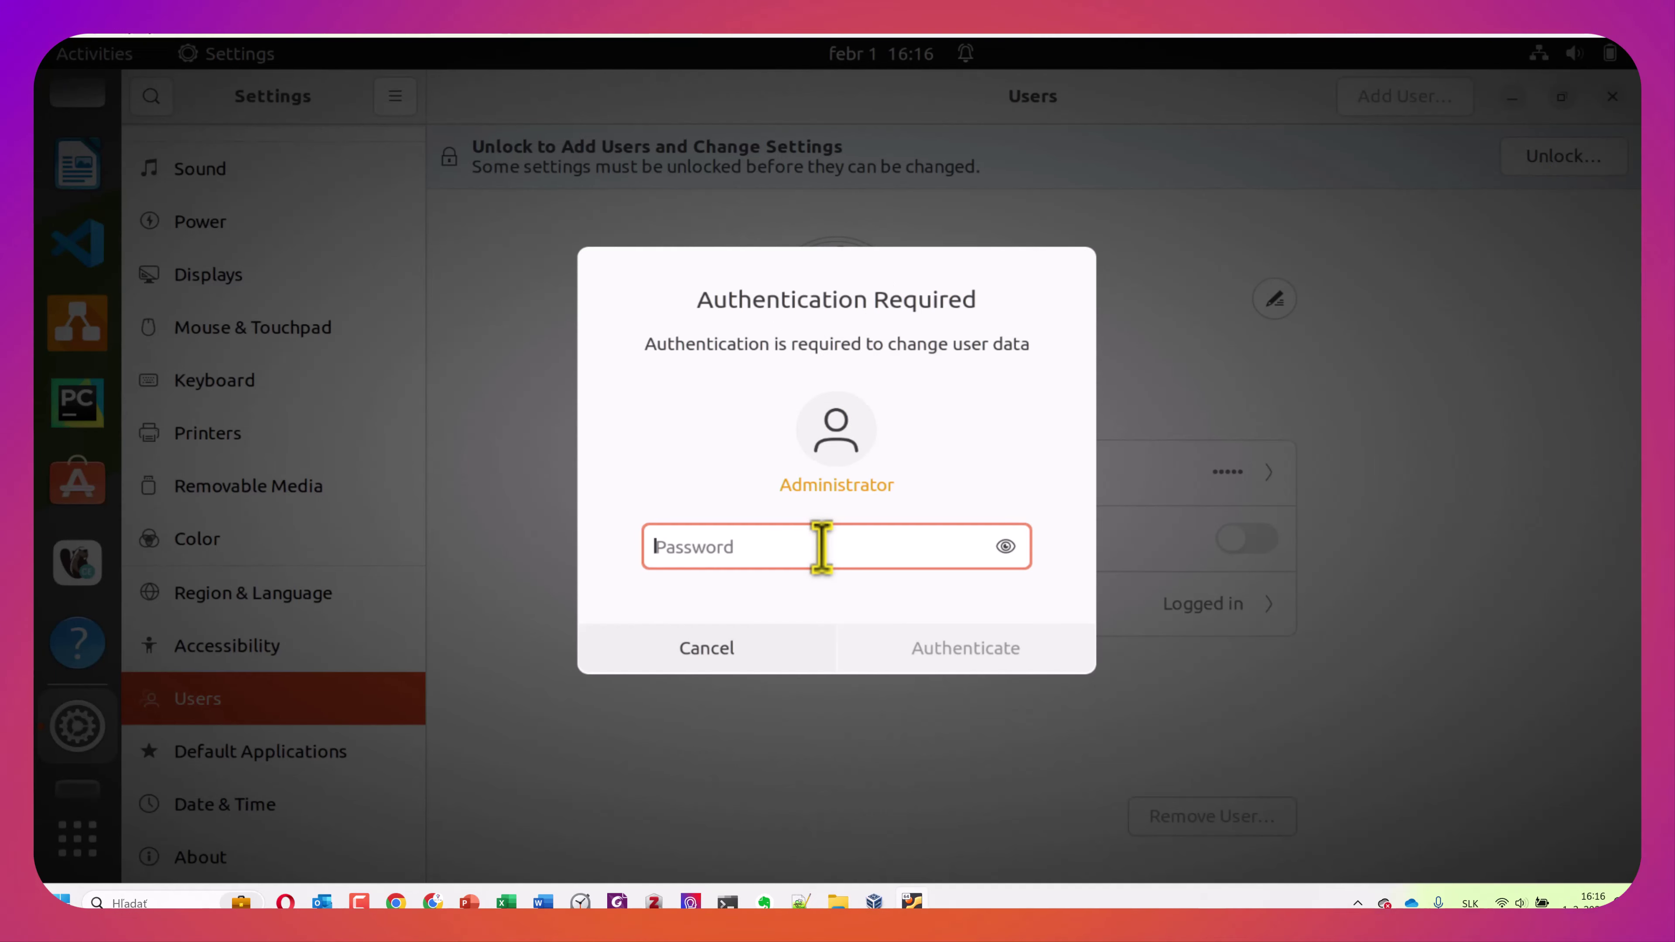
pyautogui.write('•••••••')
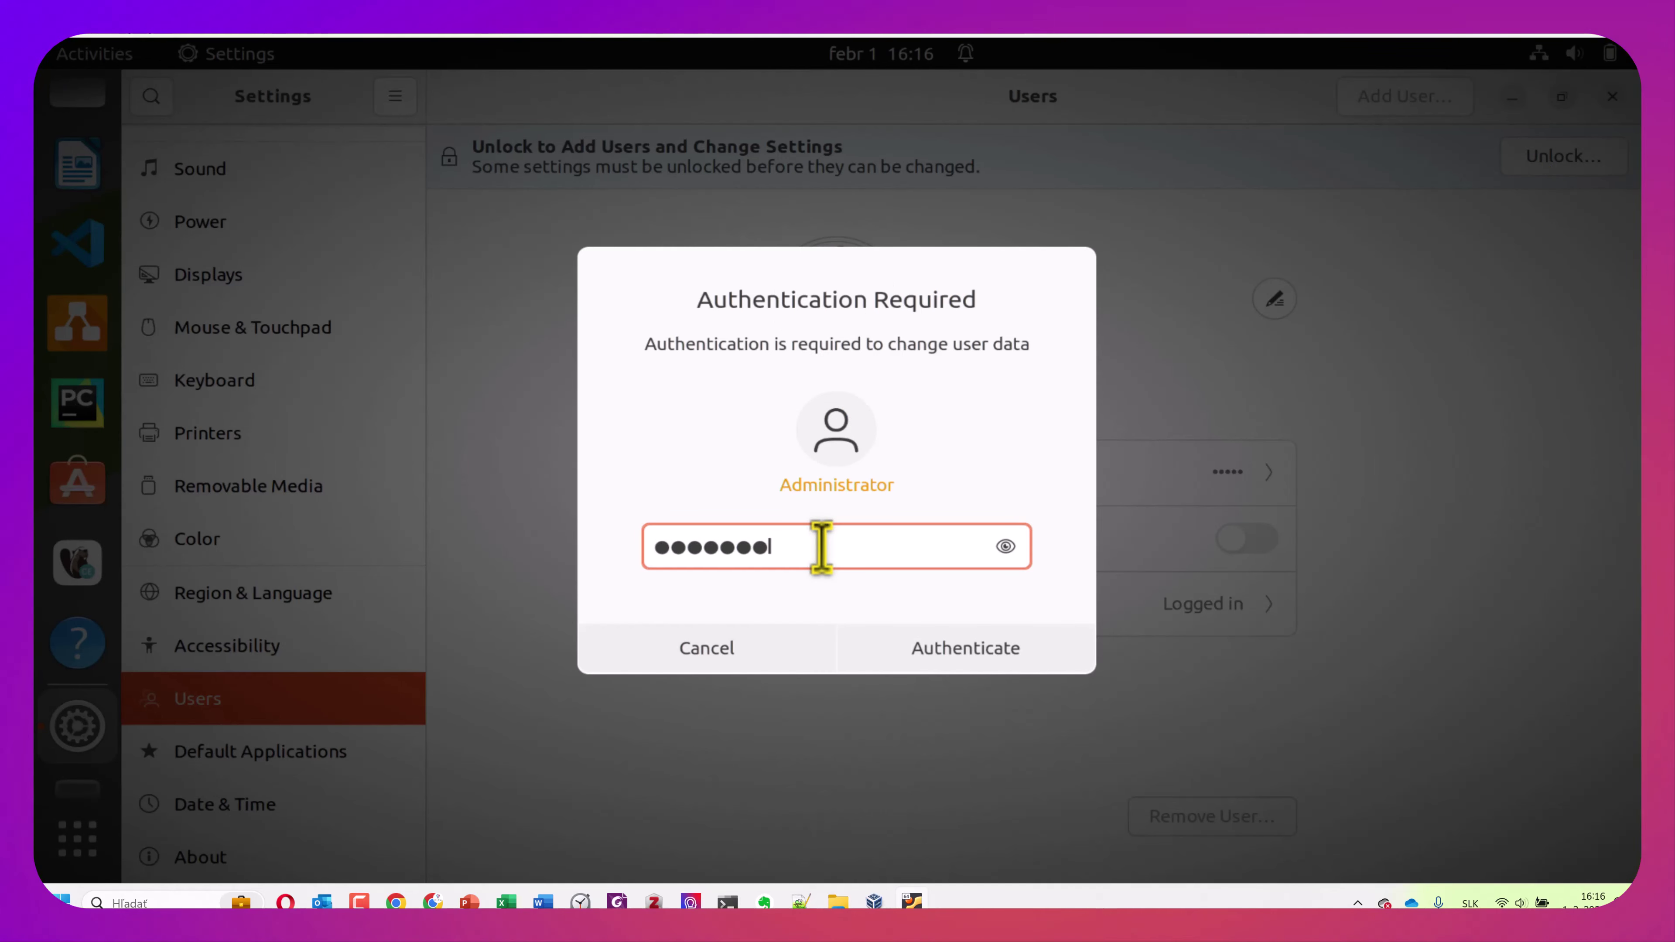
pyautogui.click(973, 663)
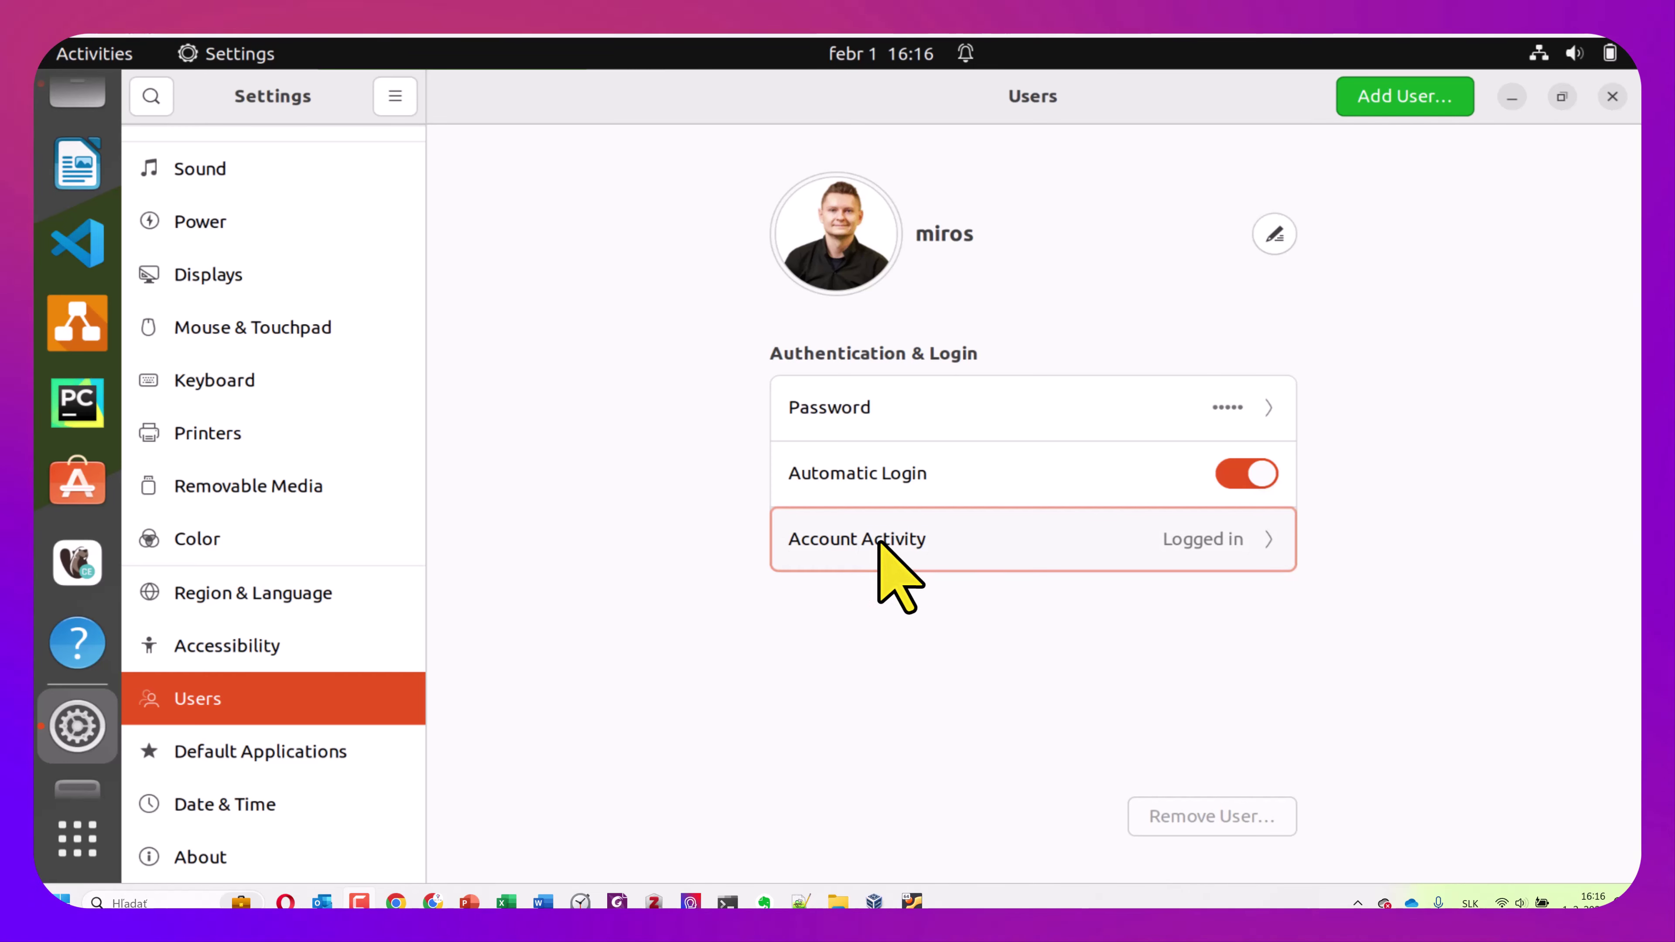
pyautogui.click(1277, 540)
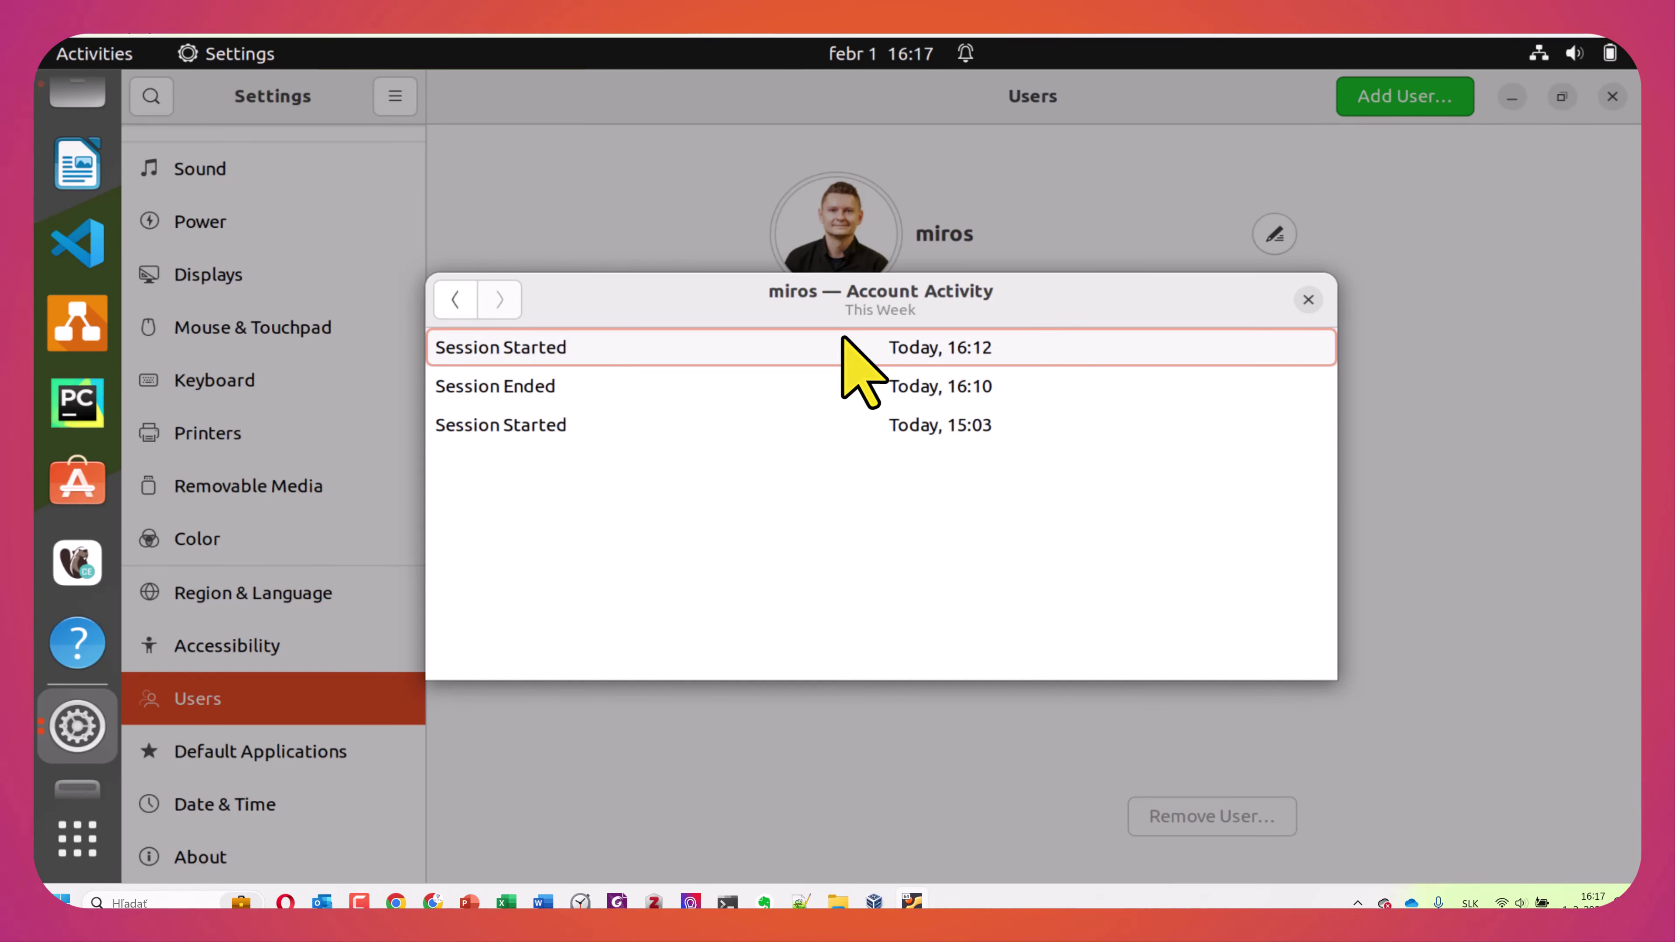
pyautogui.click(1308, 299)
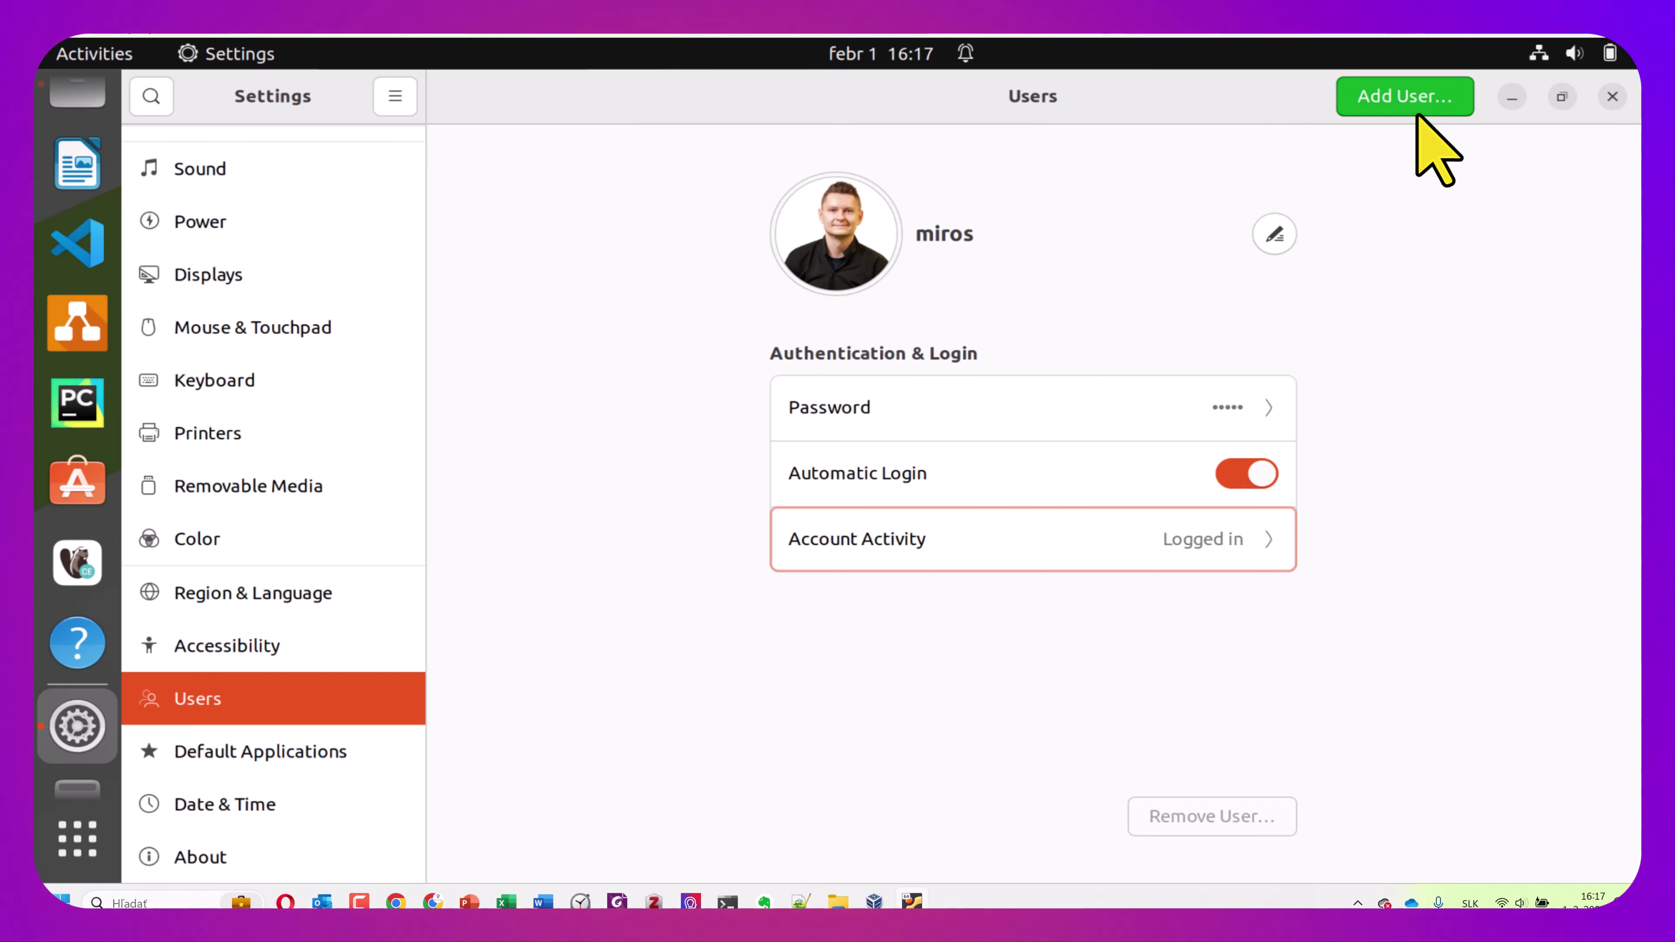
# Add a Standard user with full name 'Test' who sets a password at next login
pyautogui.click(1412, 99)
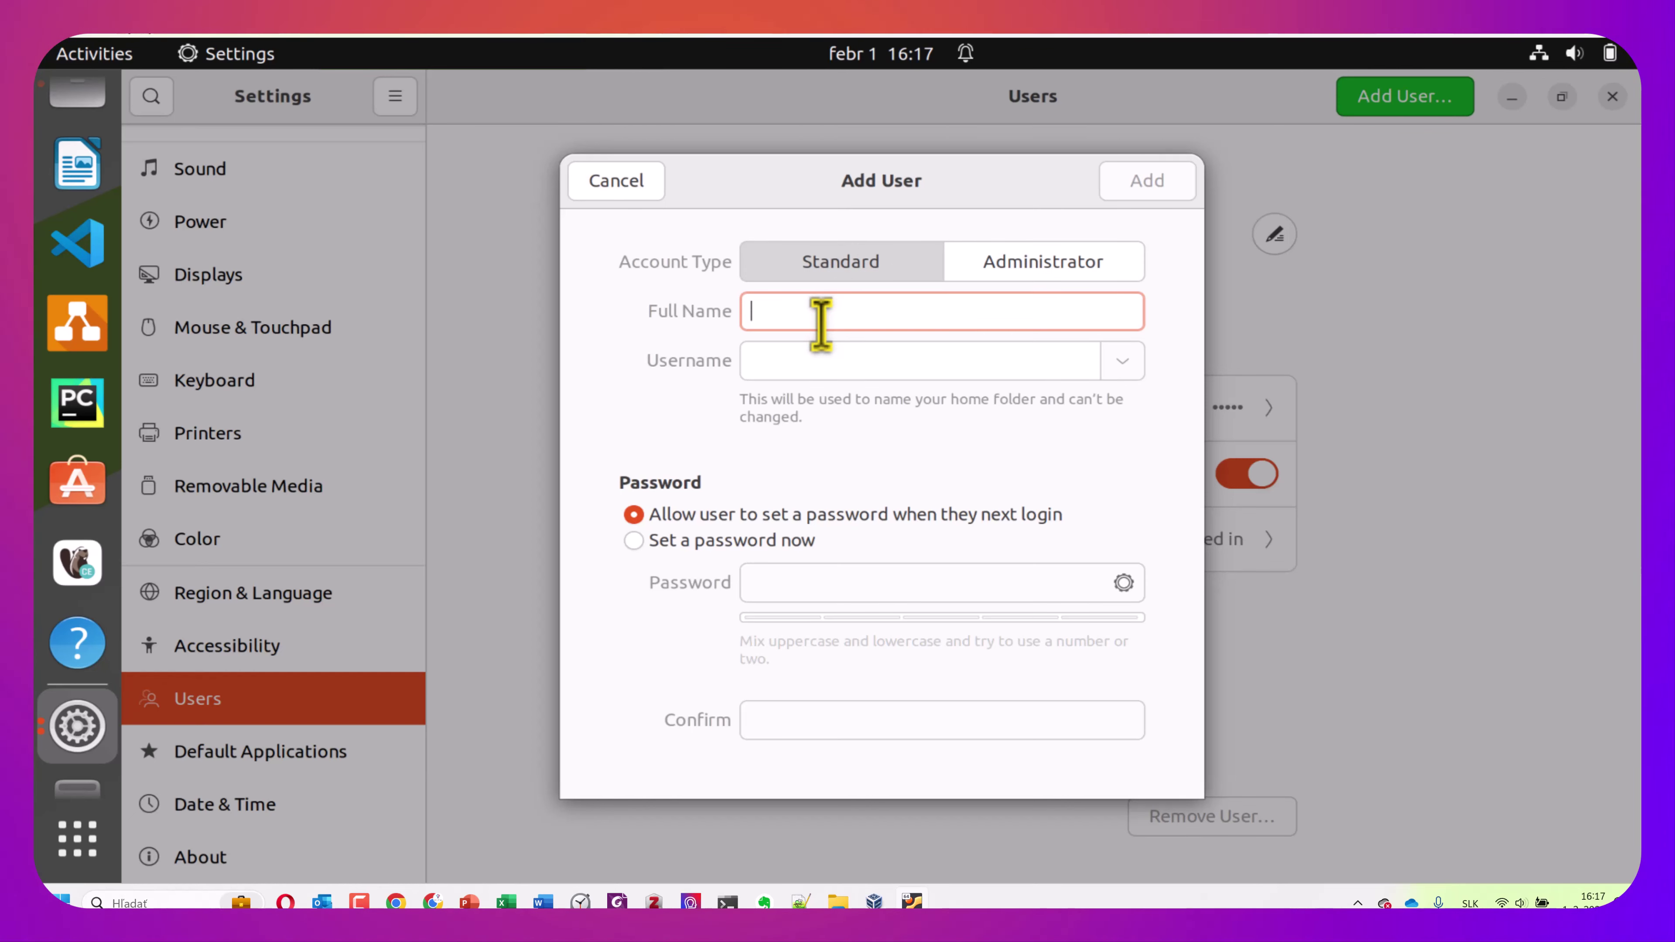
pyautogui.write('Test')
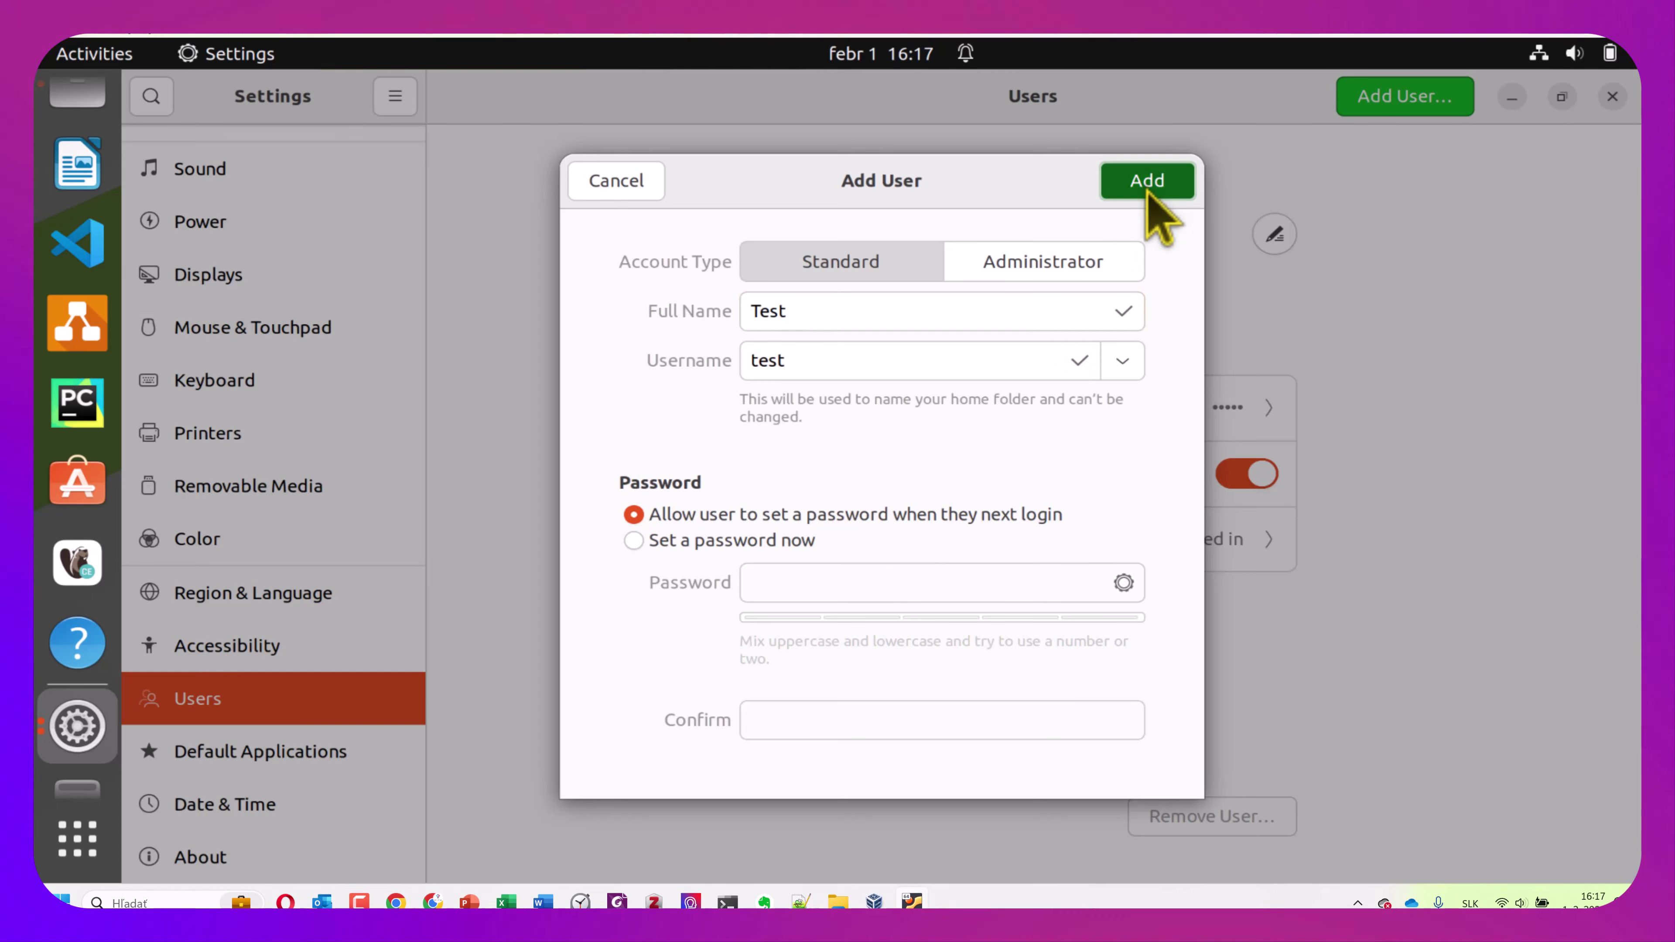
pyautogui.moveTo(1151, 207); pyautogui.dragTo(1175, 269)
pyautogui.click(1232, 167)
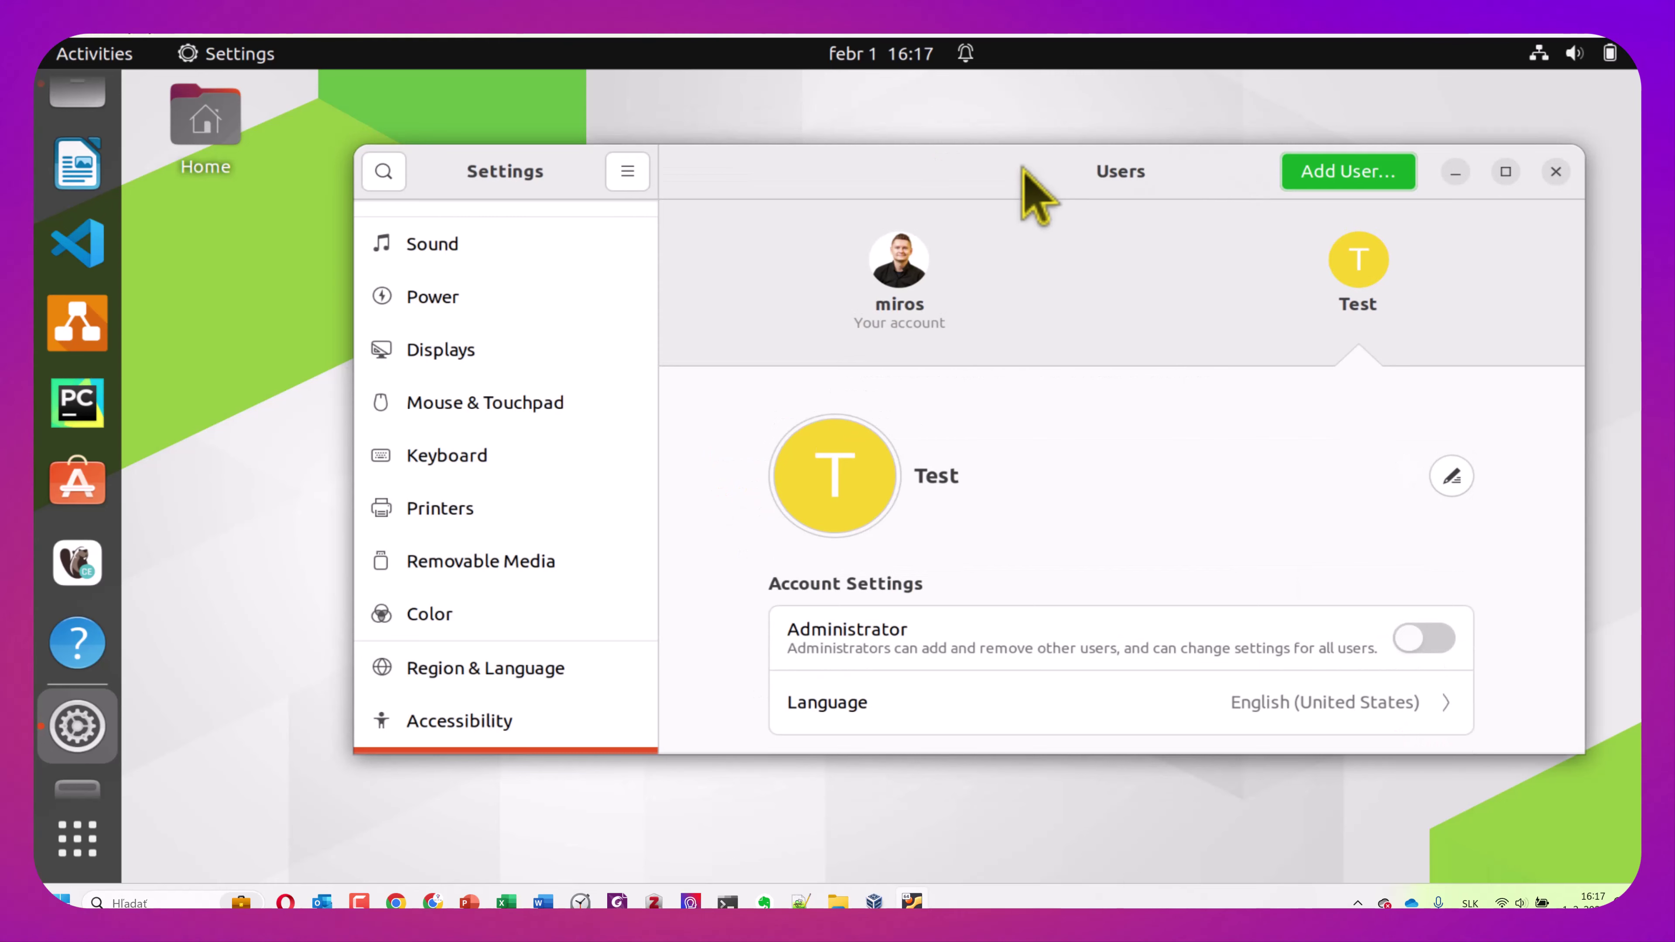
# Close Settings and restart the machine from the system menu's Power Off / Log Out options
pyautogui.moveTo(1025, 172); pyautogui.dragTo(1006, 41)
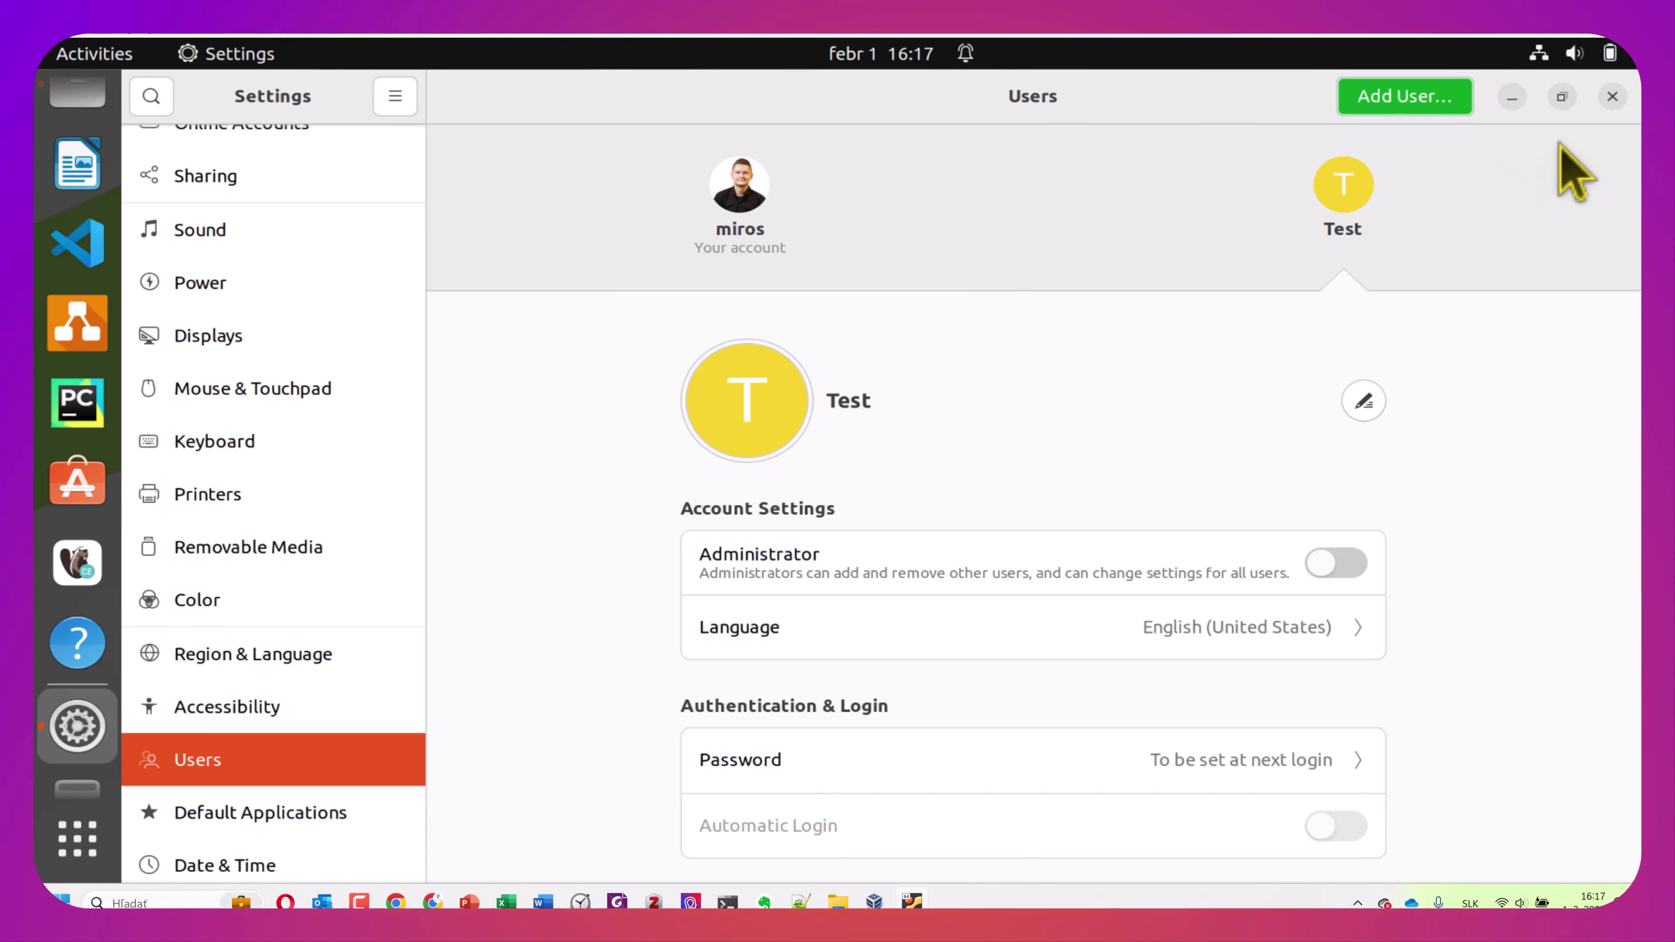
pyautogui.click(1610, 99)
pyautogui.click(1606, 59)
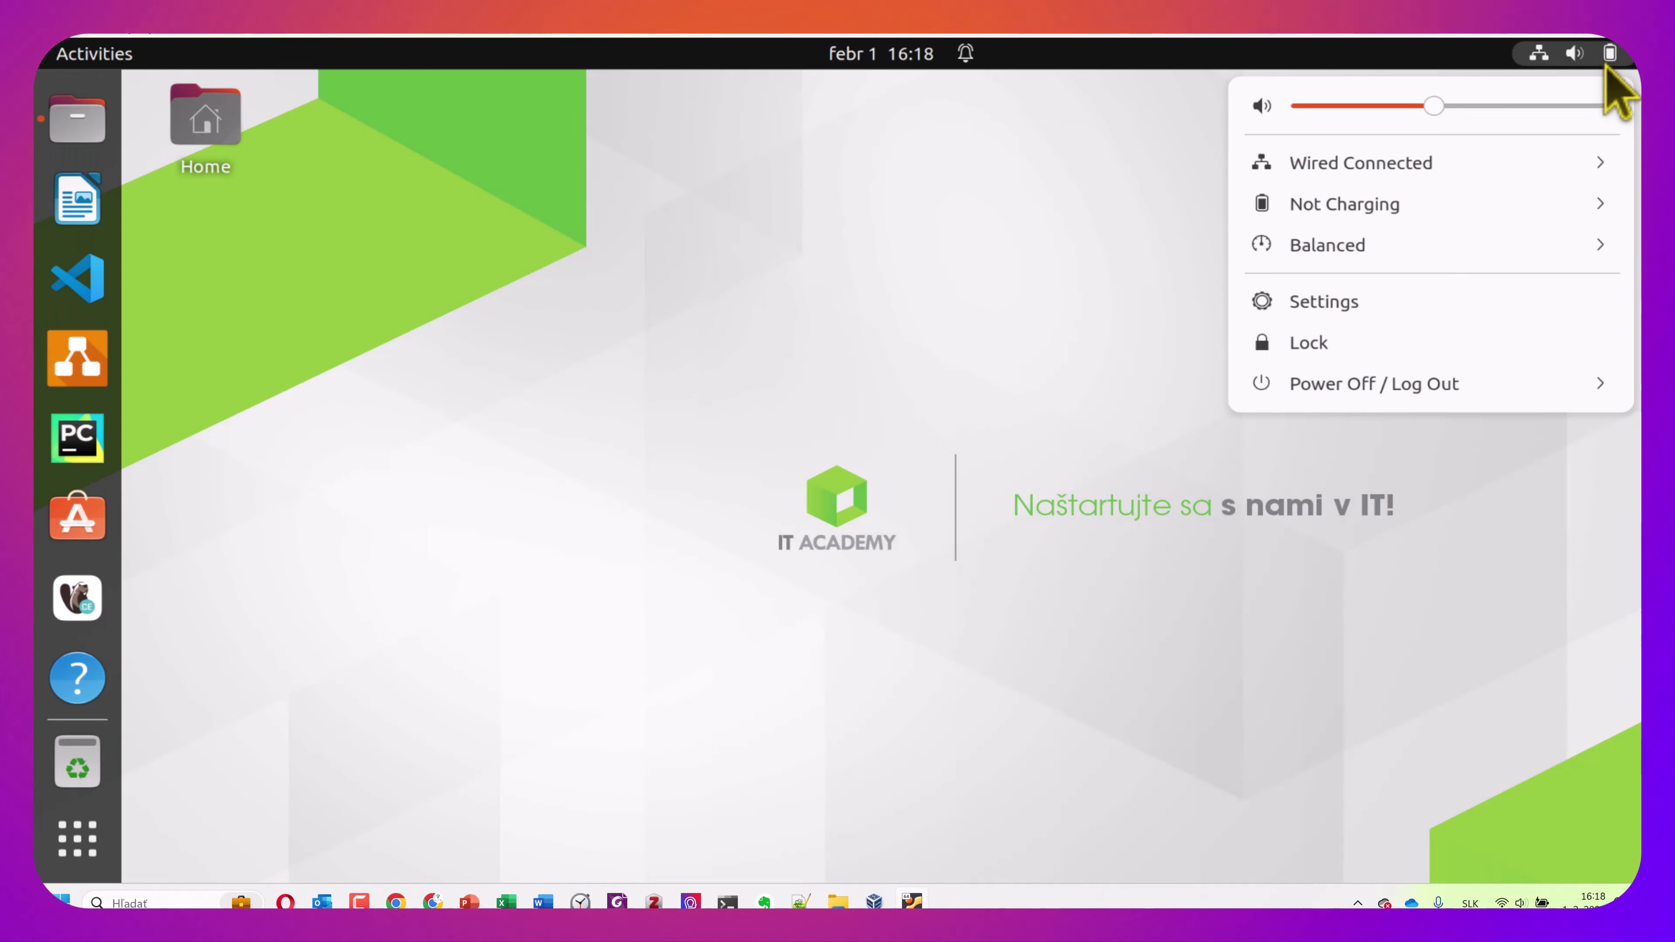
pyautogui.click(1589, 389)
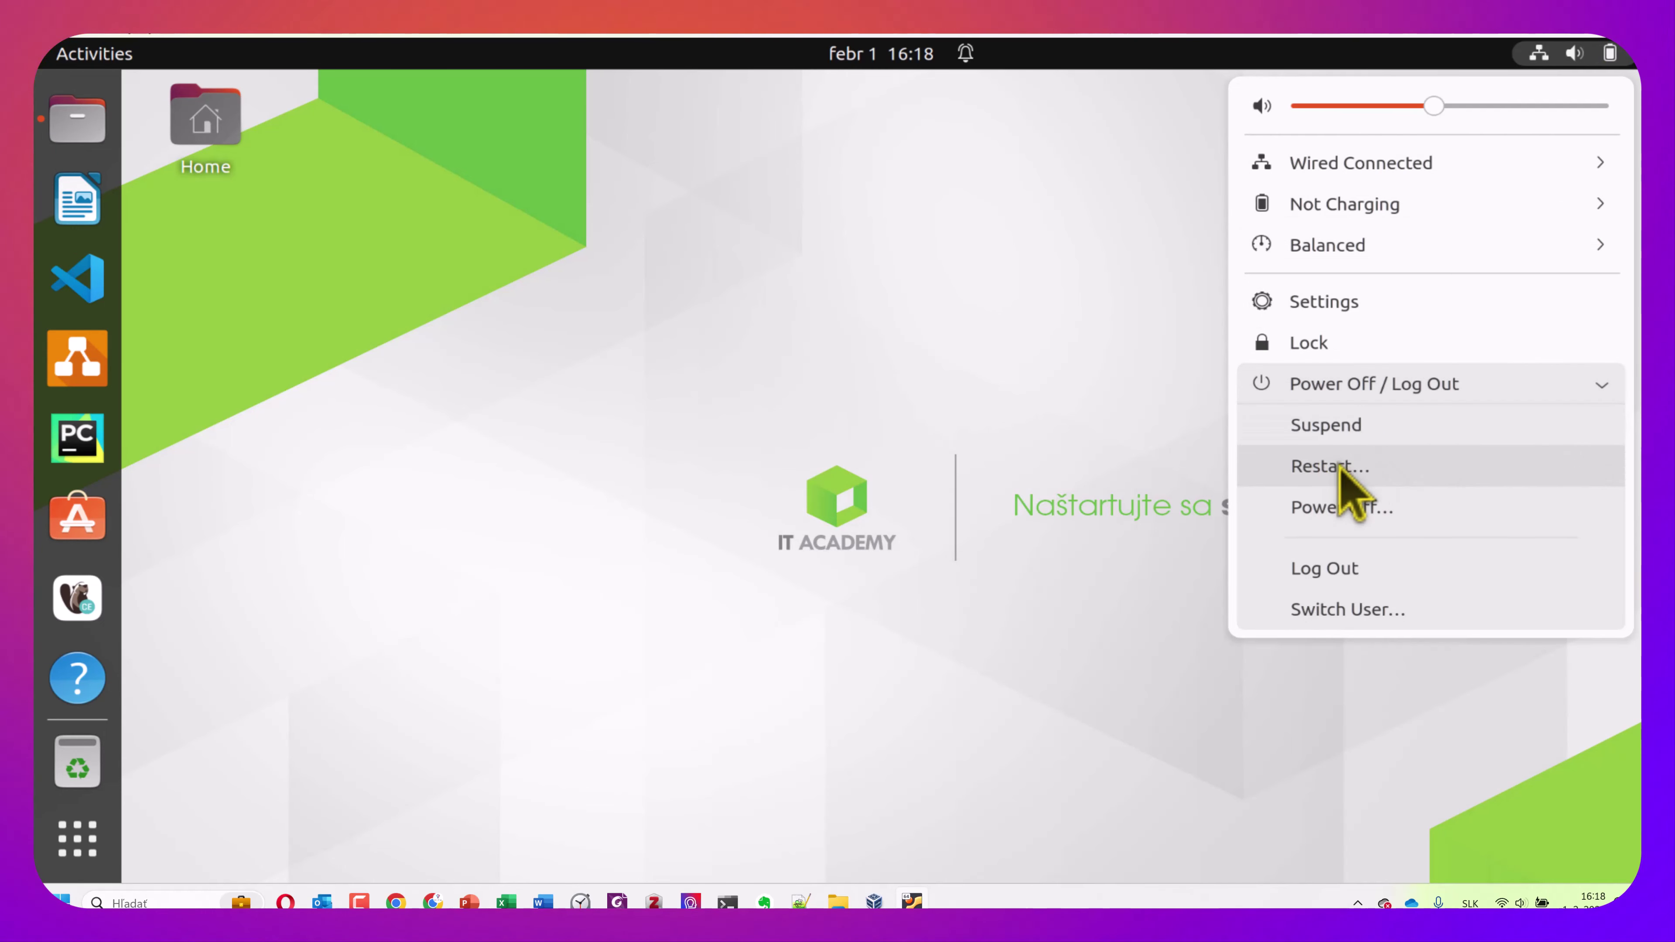
pyautogui.click(1339, 466)
pyautogui.click(965, 539)
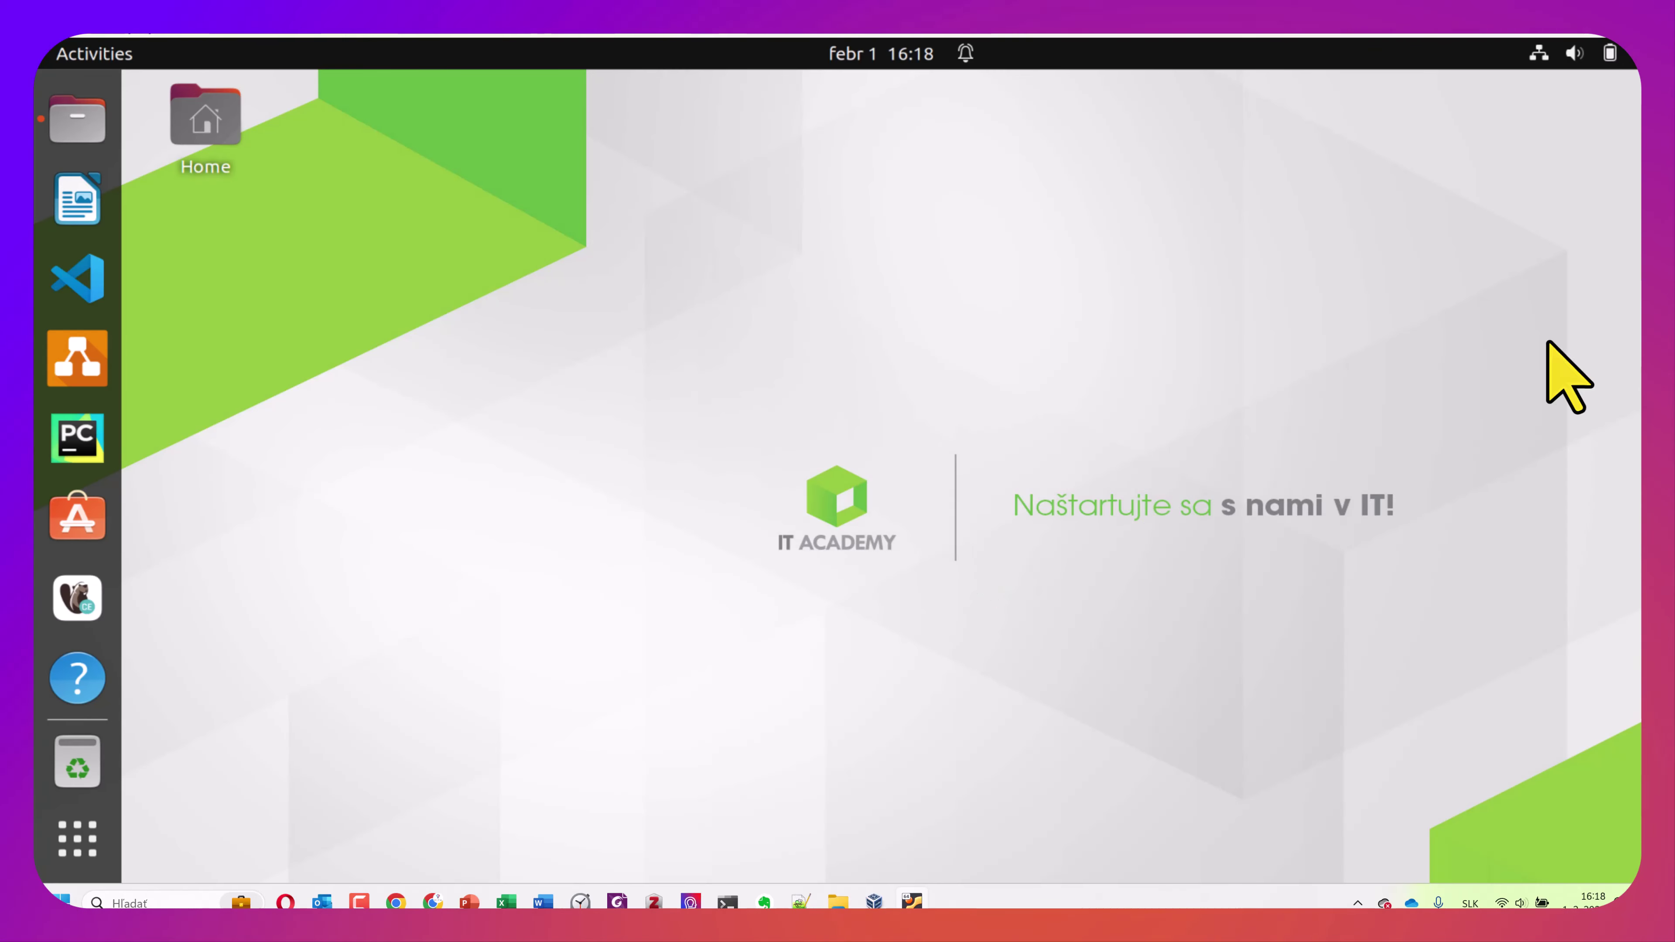
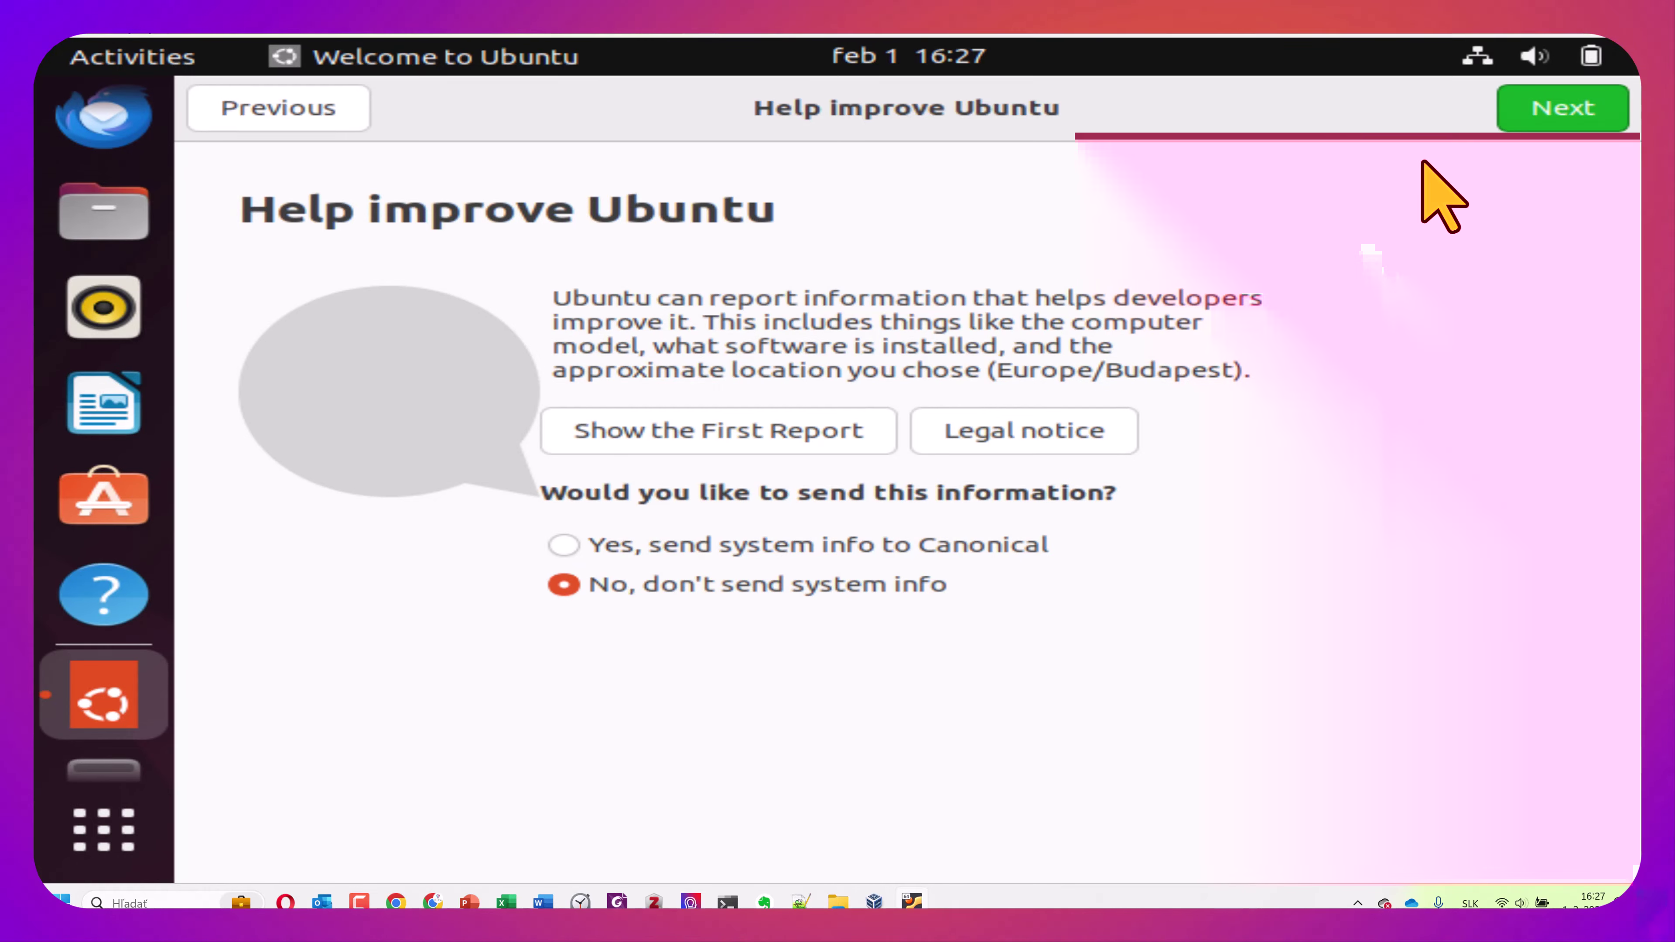
# Advance the Welcome to Ubuntu wizard, force-quit it when it freezes, and open the system menu
pyautogui.click(1536, 111)
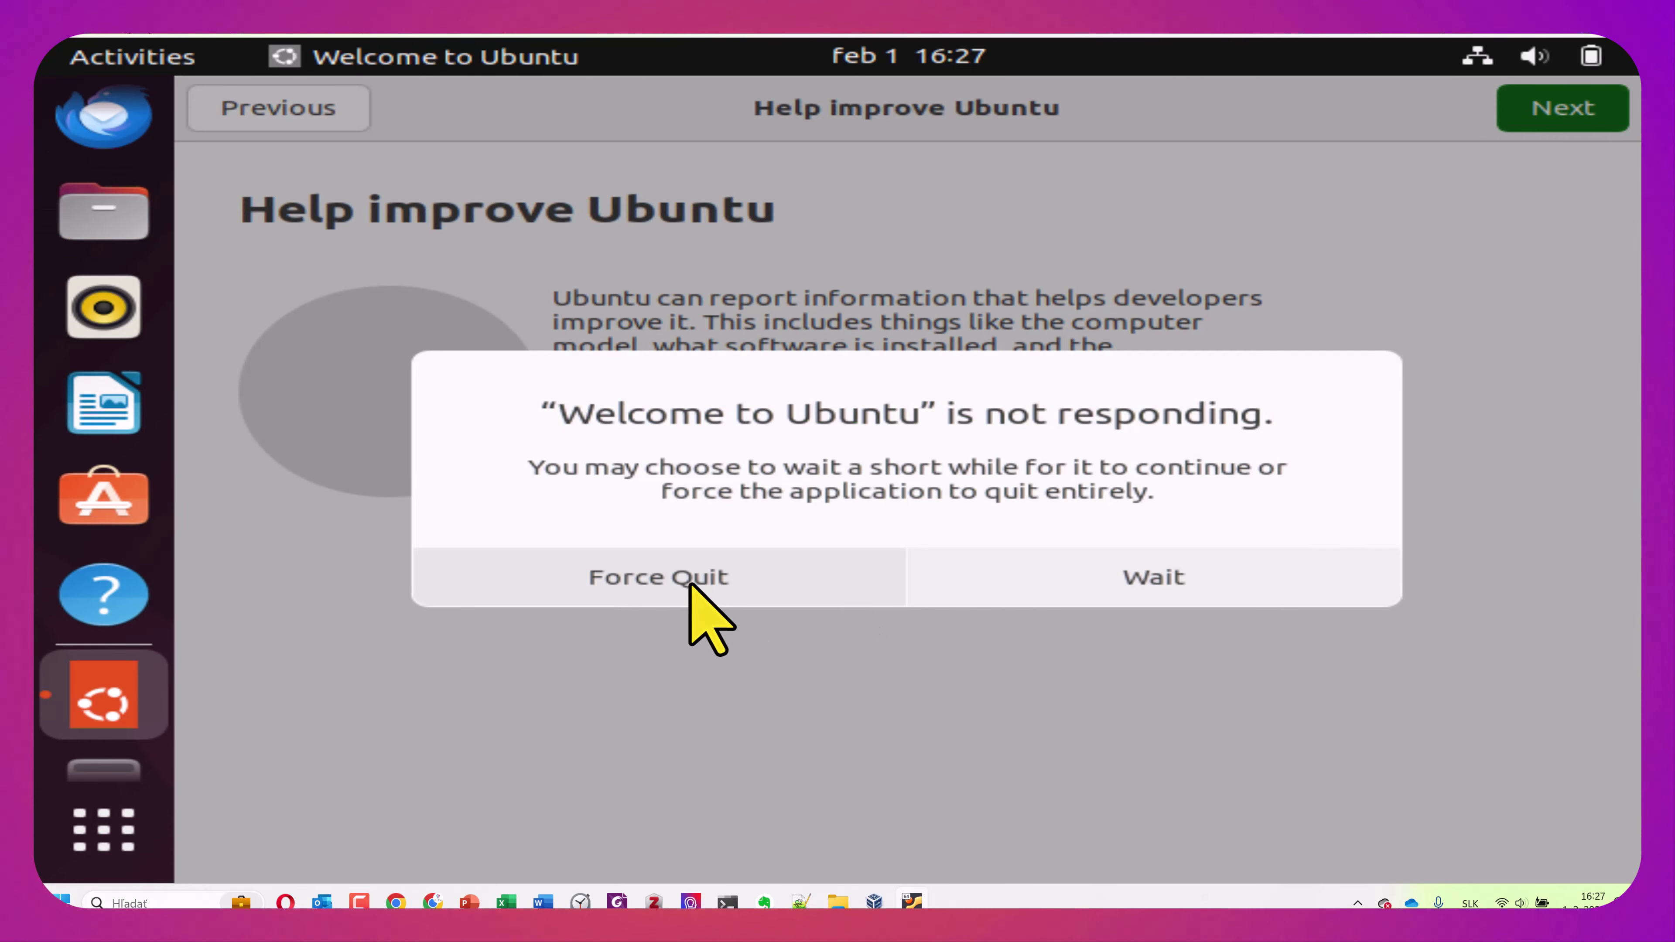
pyautogui.click(689, 585)
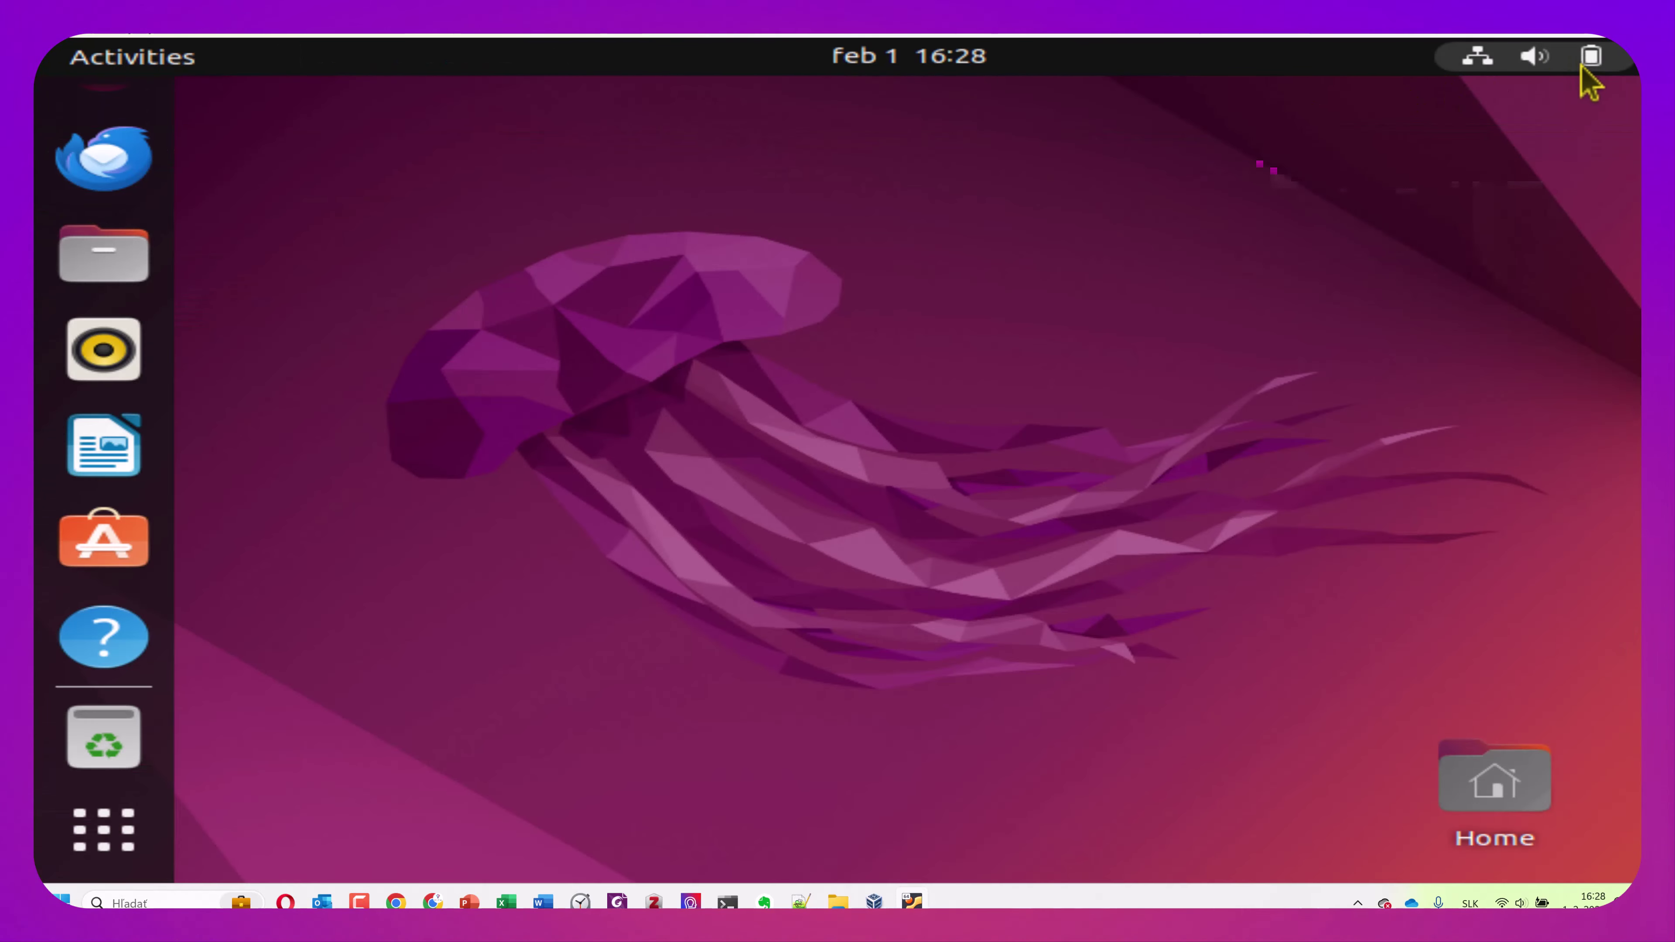
pyautogui.click(1584, 65)
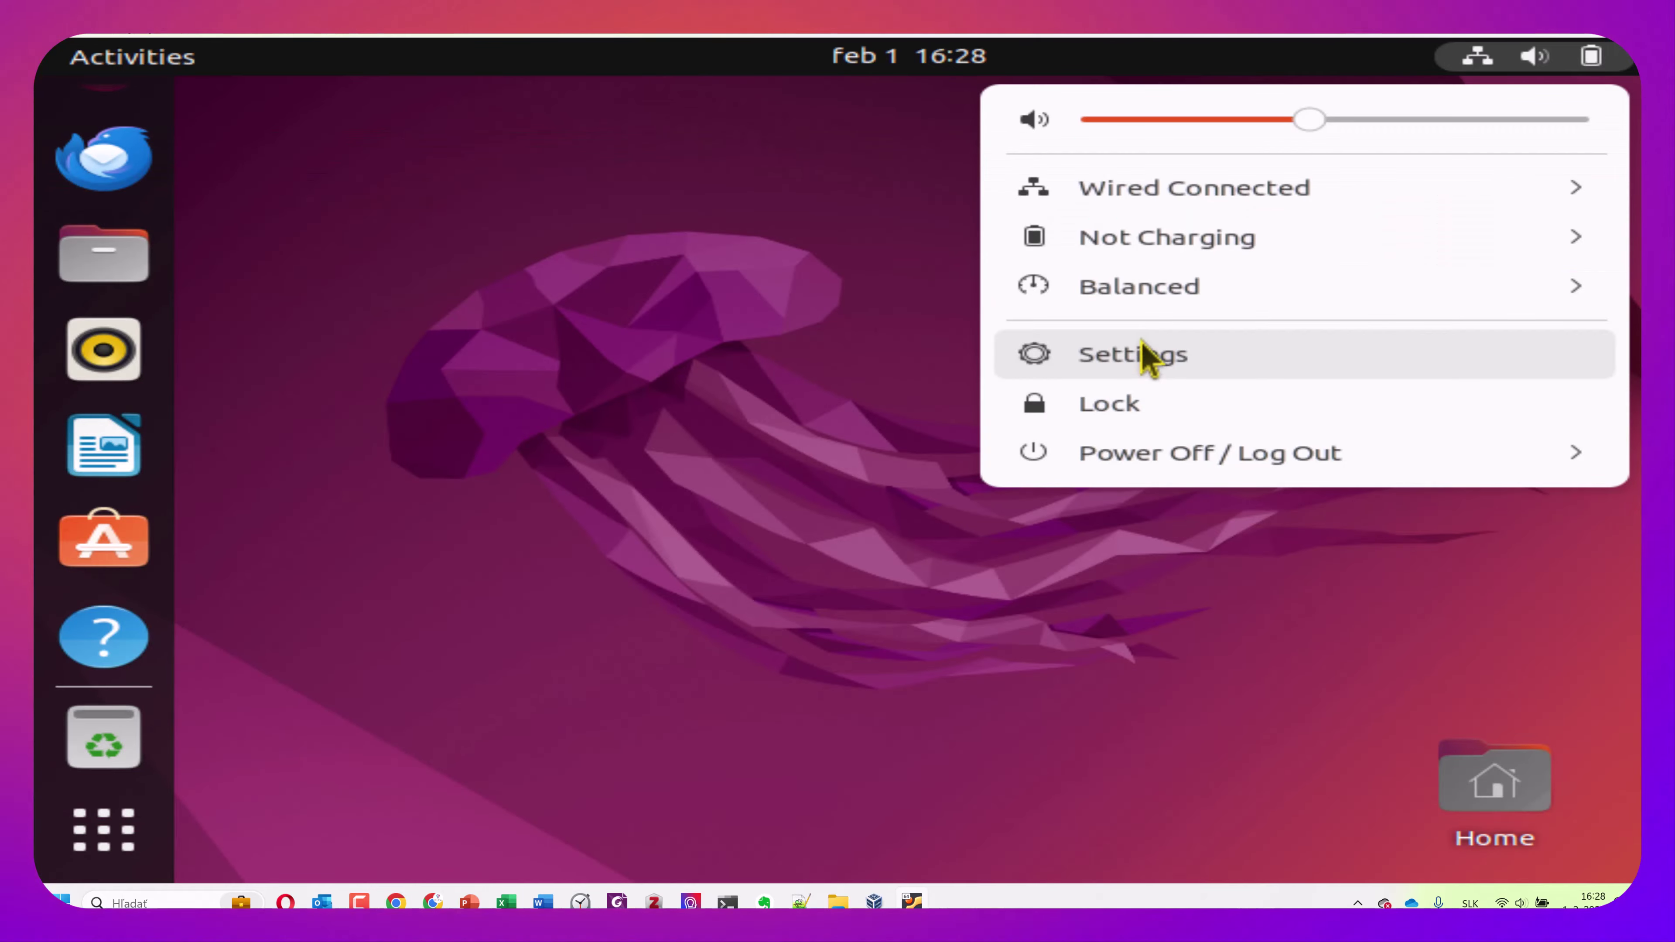
# Launch Settings from the system menu and apply a 200 % display scale, keeping the change
pyautogui.click(1142, 354)
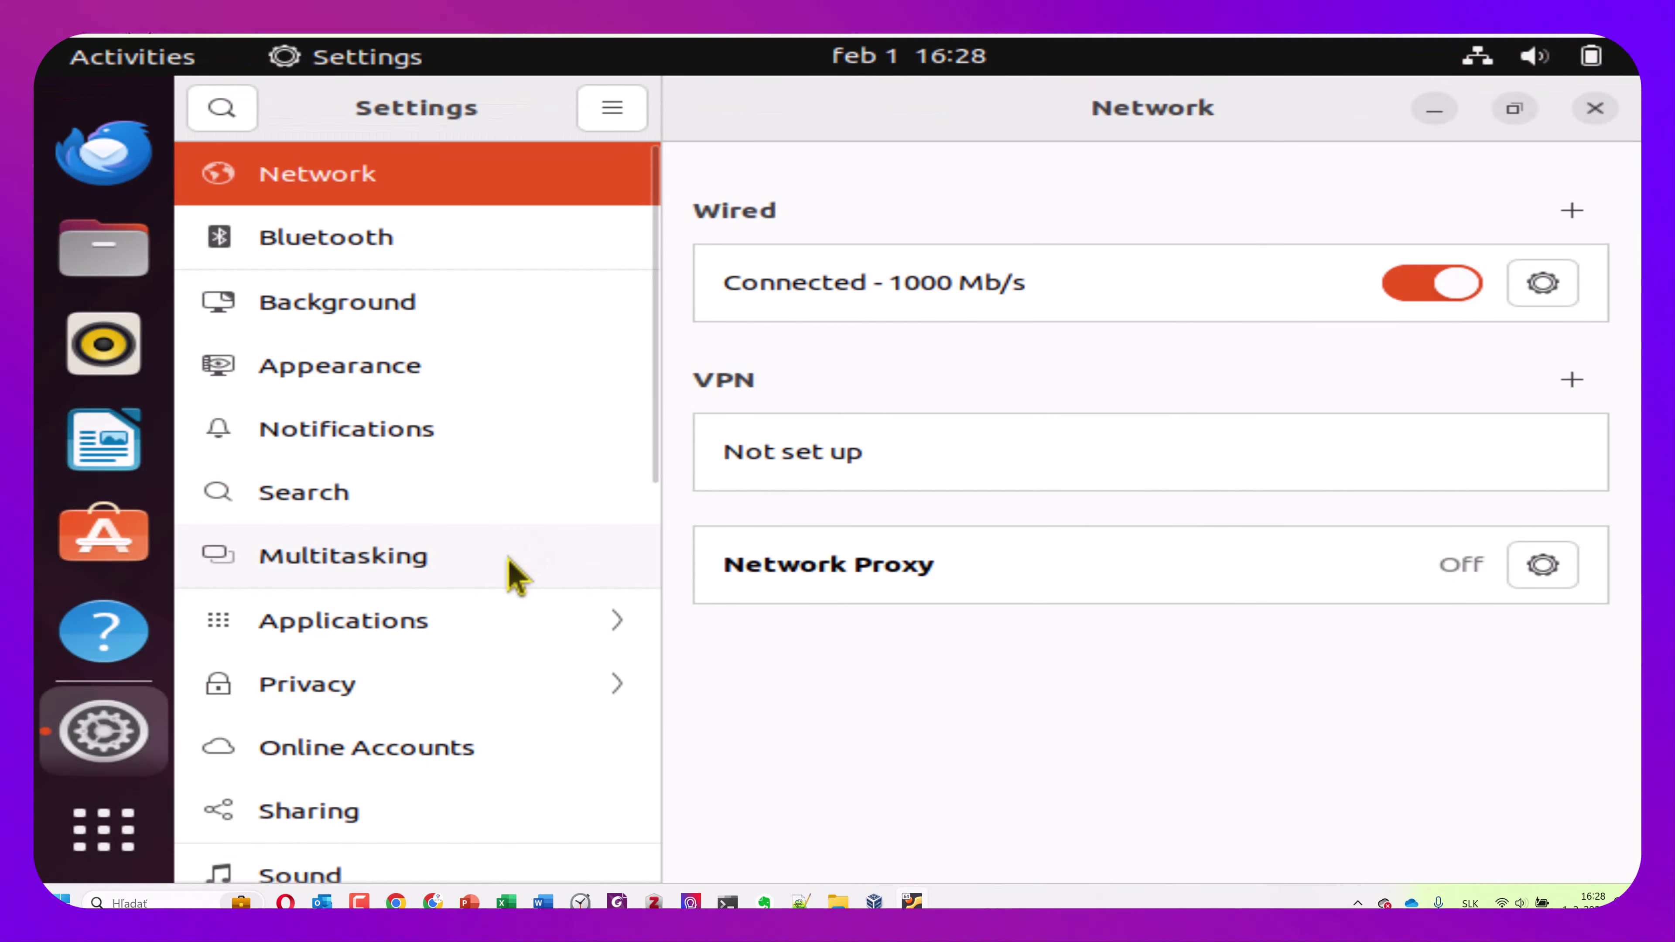
pyautogui.scroll(-5, 467, 542)
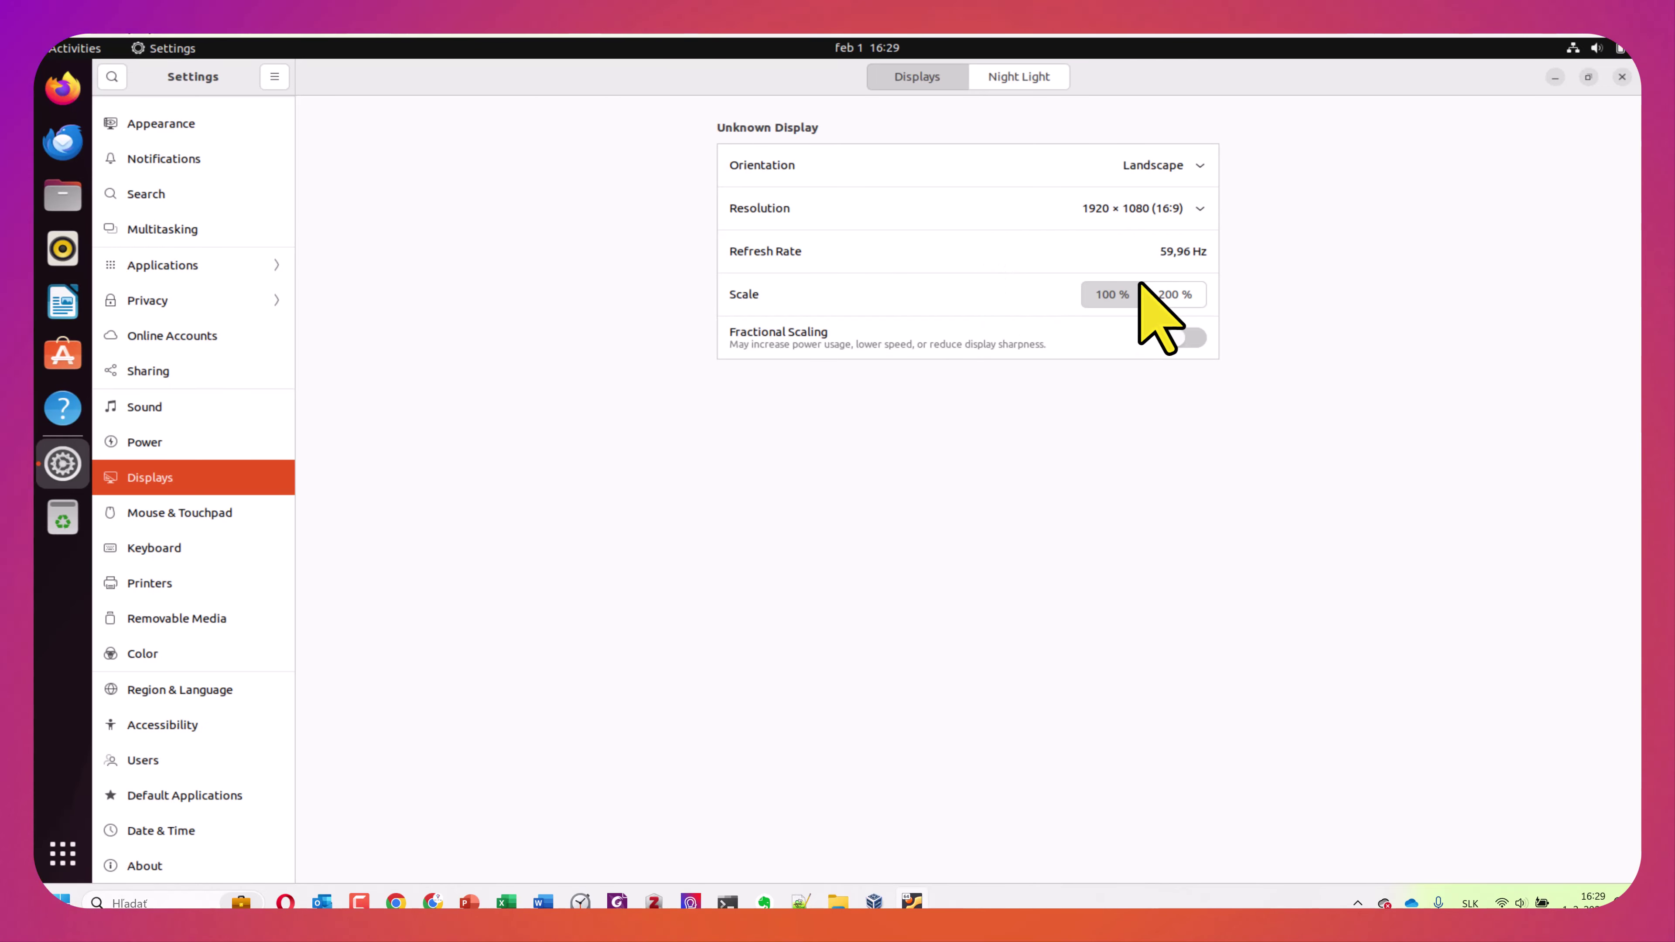
pyautogui.click(1190, 298)
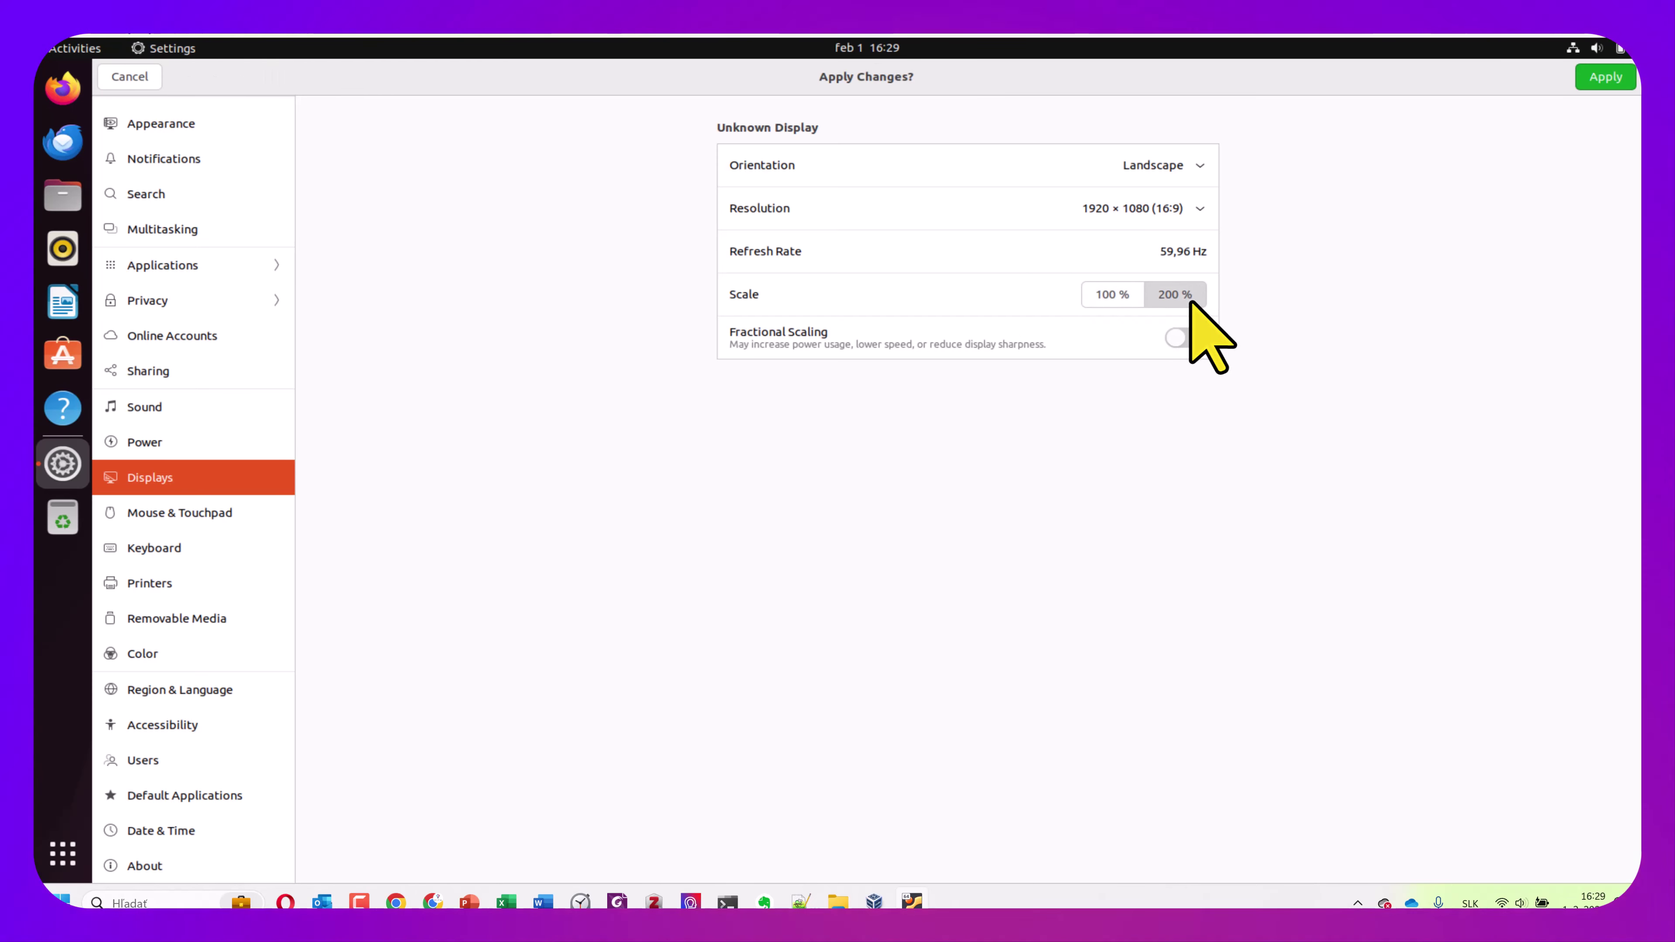
pyautogui.click(1603, 78)
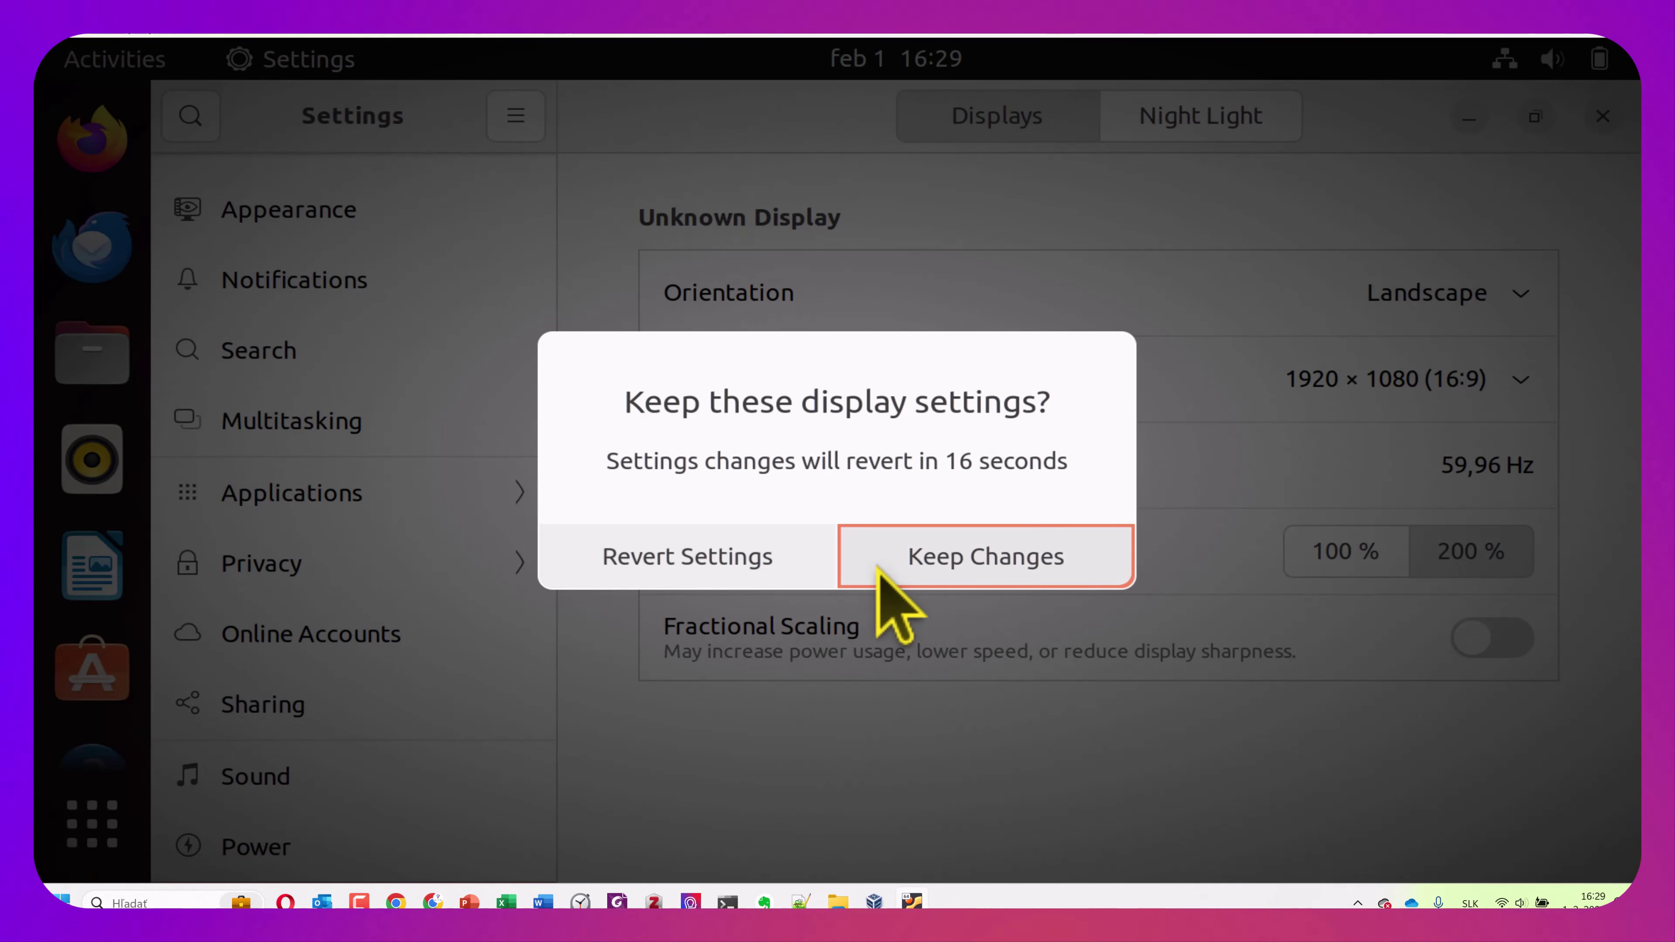
pyautogui.click(954, 562)
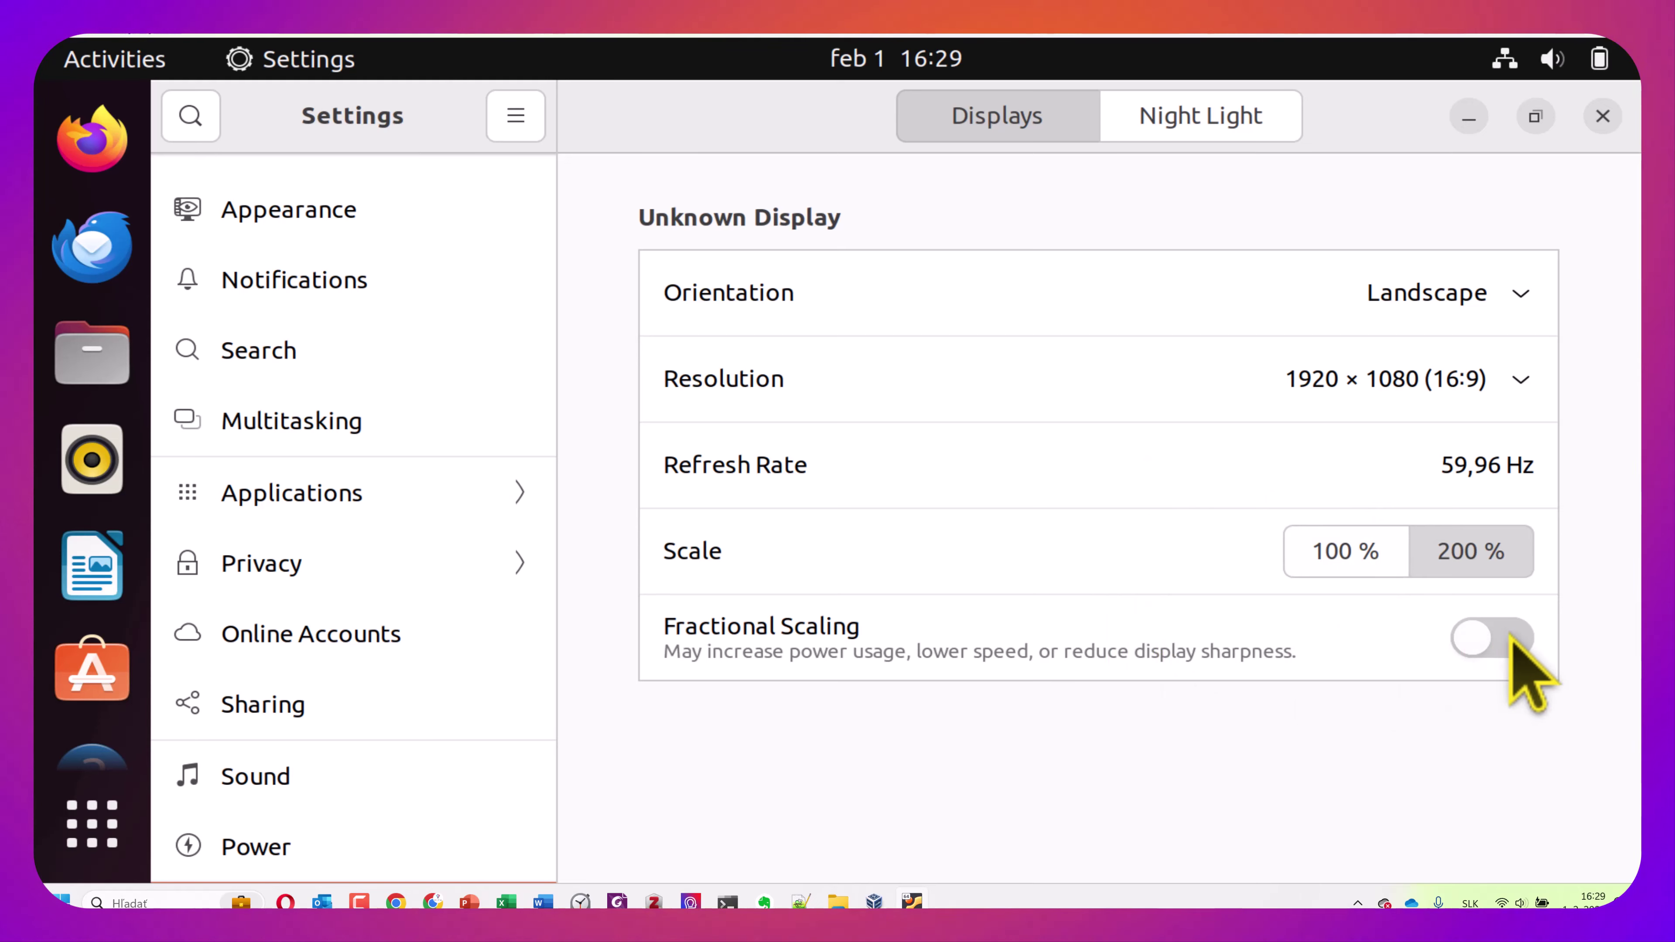
# Turn on Fractional Scaling and apply a 1920 × 1080 resolution, keeping the change
pyautogui.click(1485, 644)
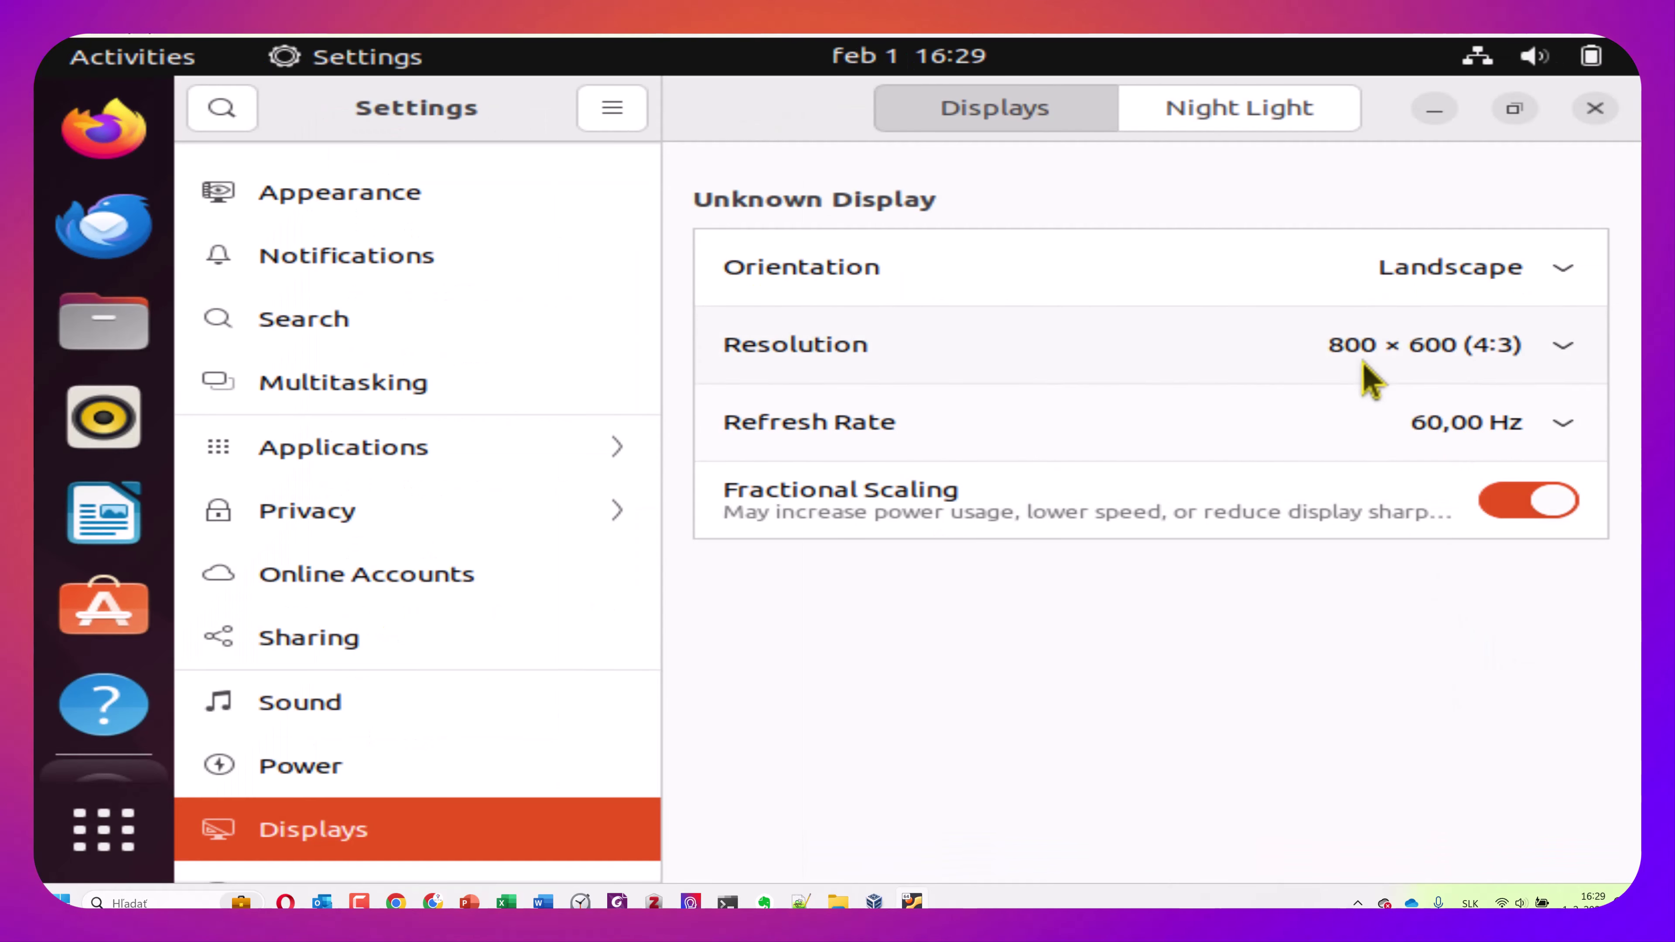
pyautogui.click(1564, 363)
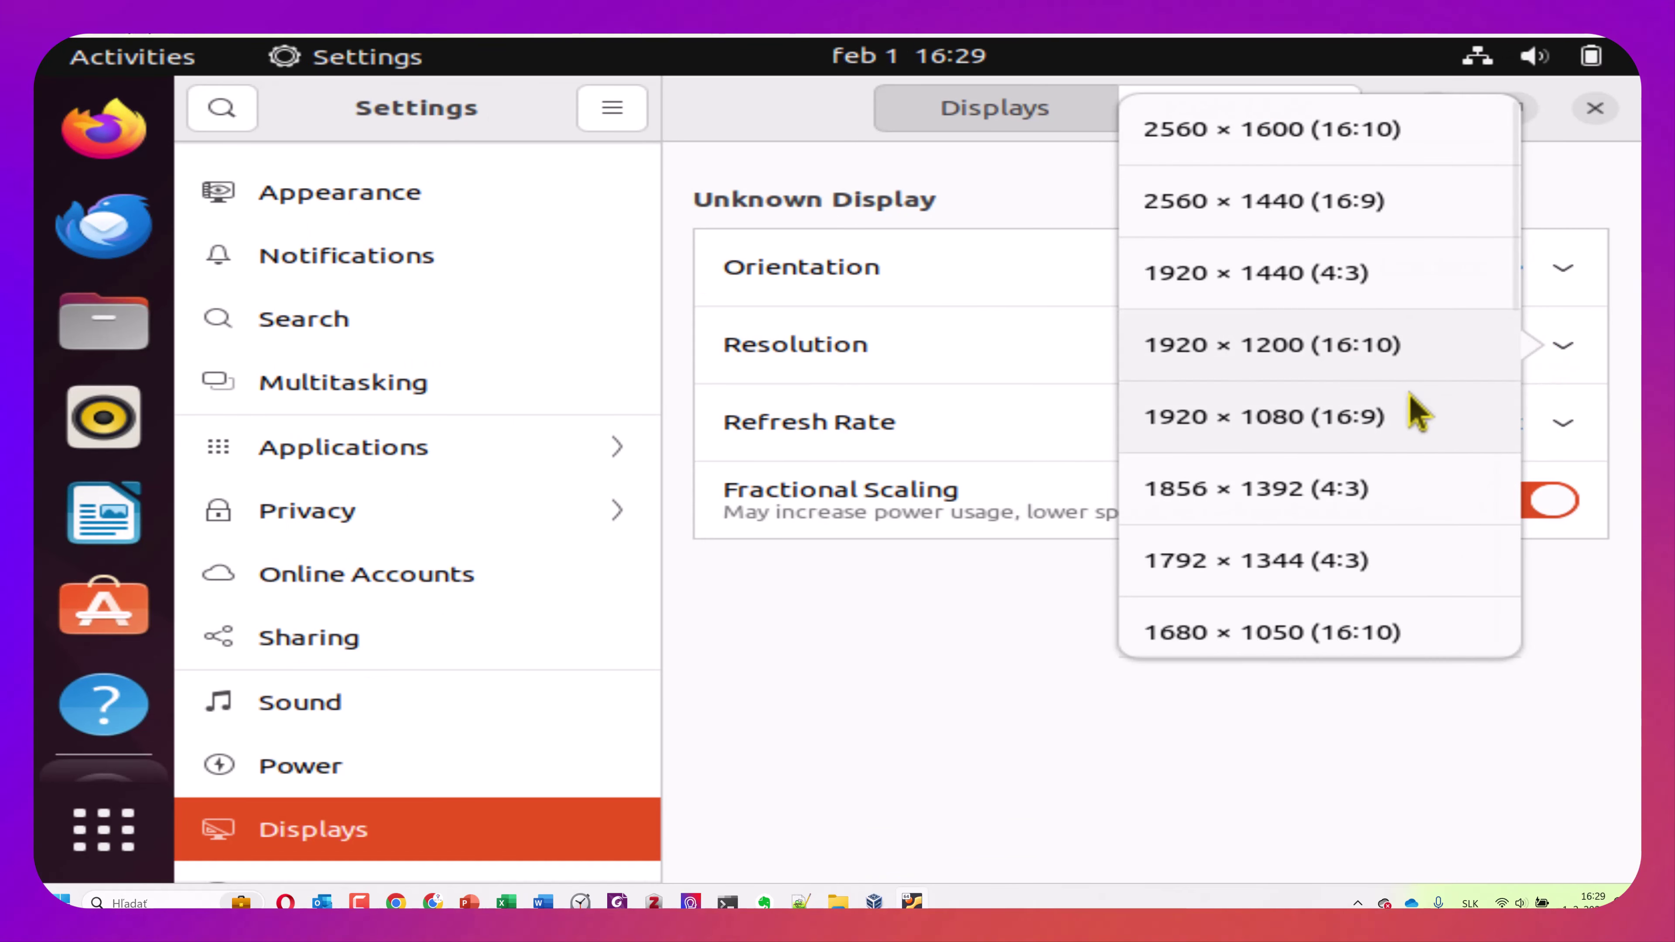
pyautogui.click(1379, 428)
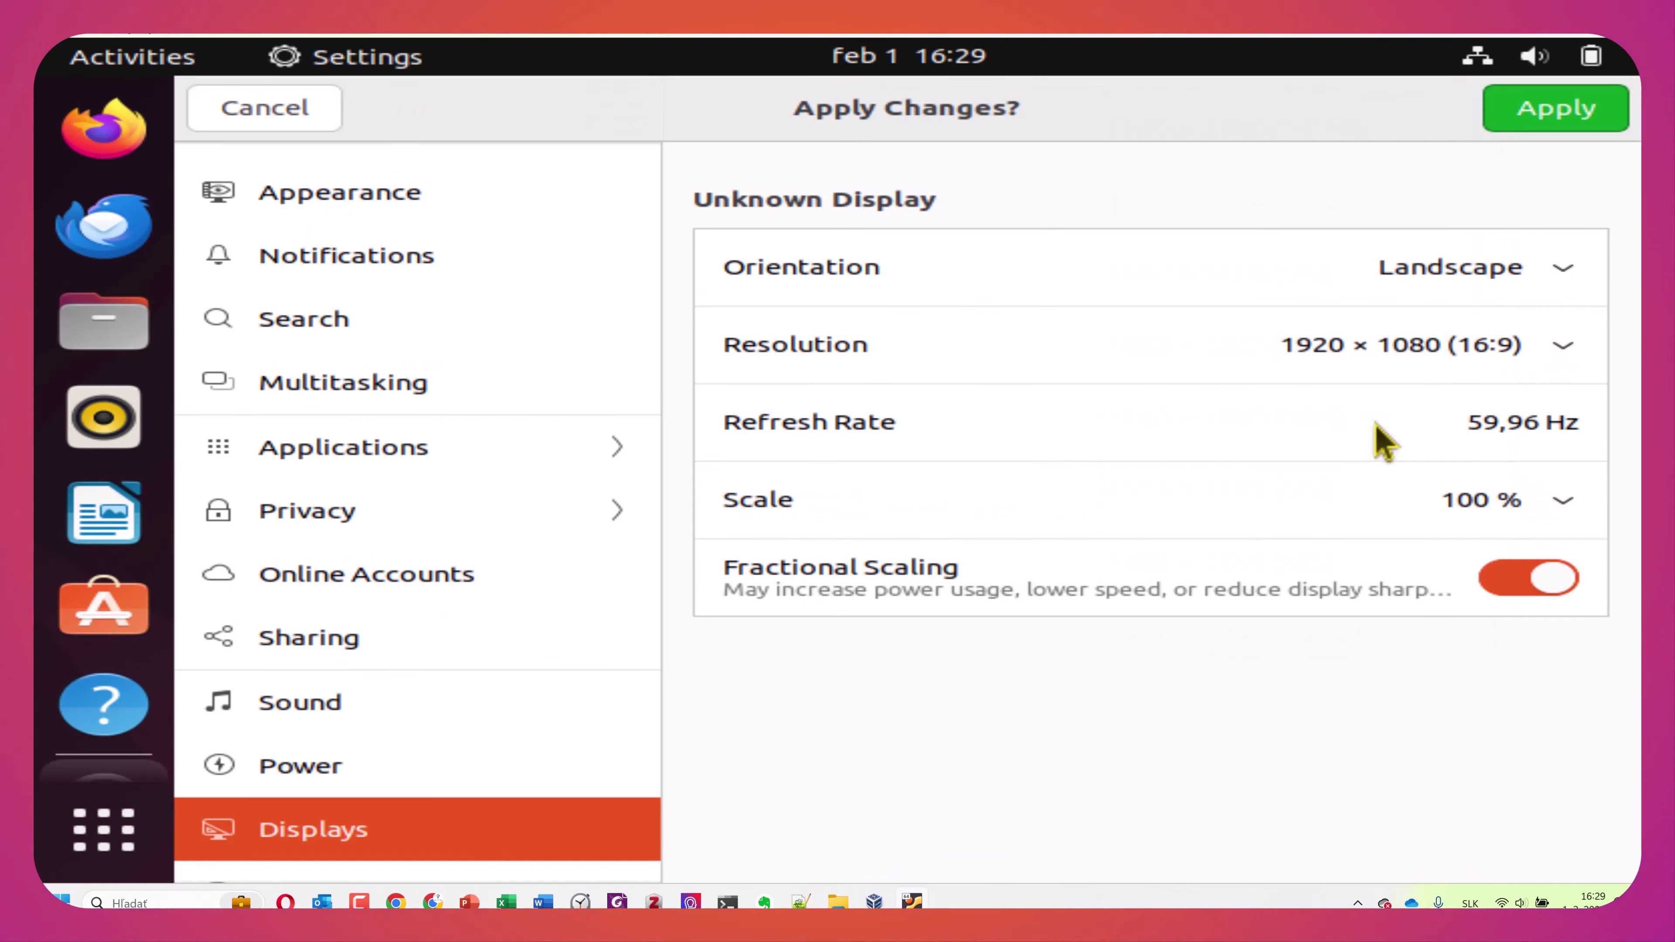
pyautogui.click(1492, 122)
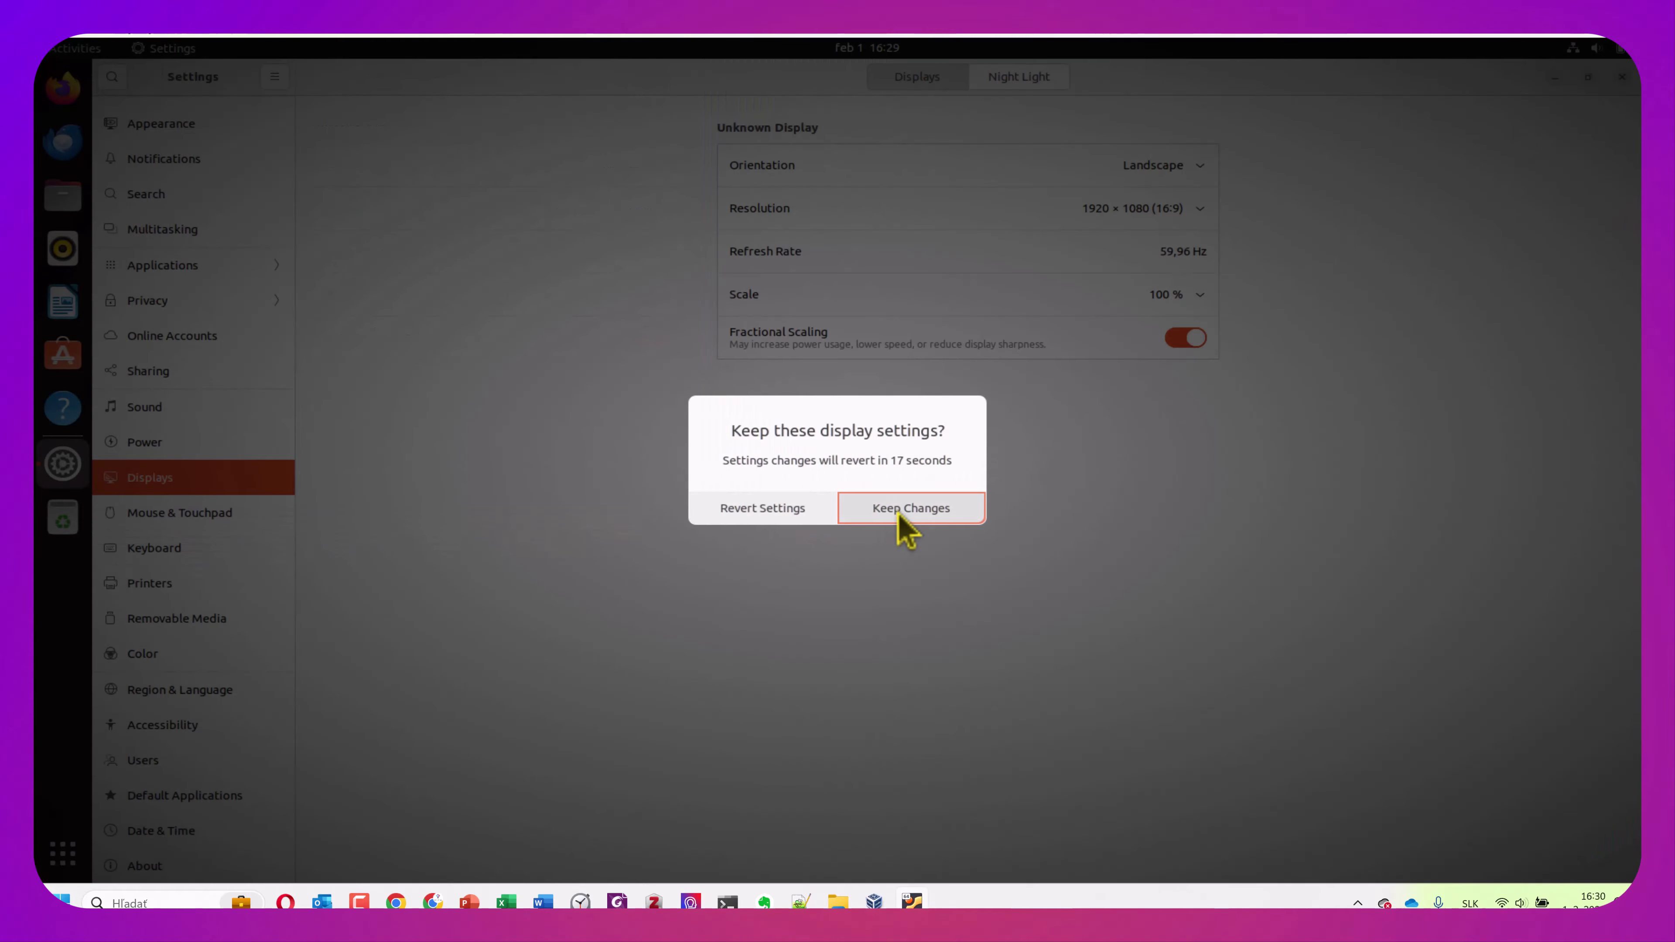
pyautogui.click(900, 522)
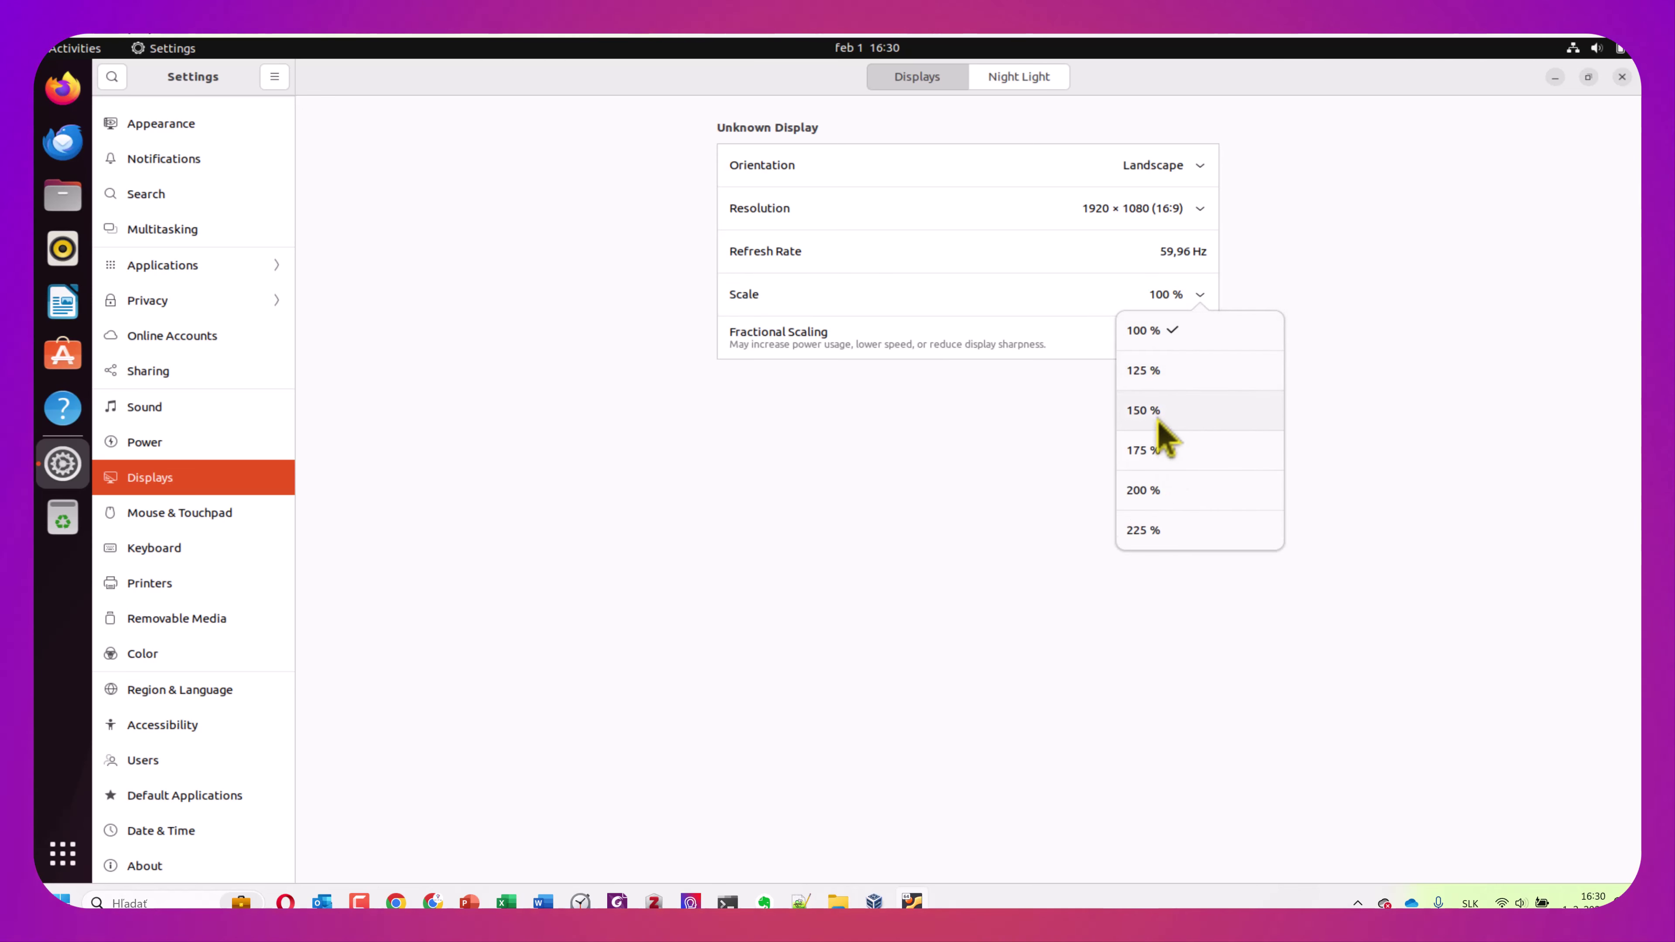
# Apply and keep a 125 % scale, then change it to 150 % and keep that
pyautogui.click(1160, 370)
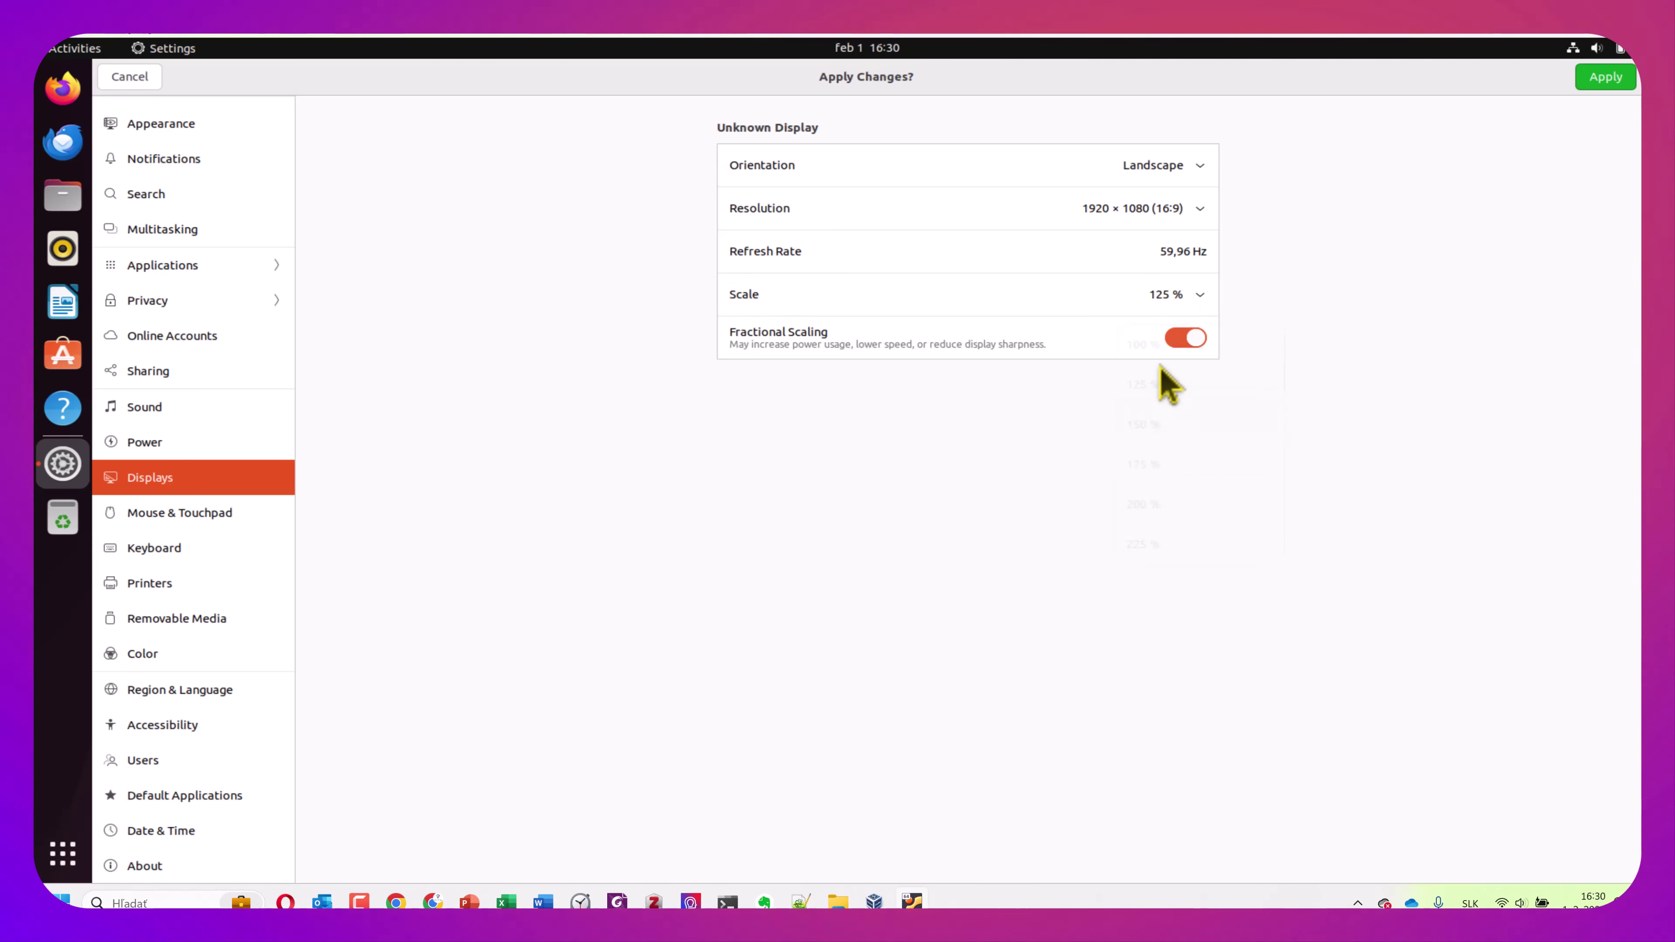
pyautogui.click(1613, 86)
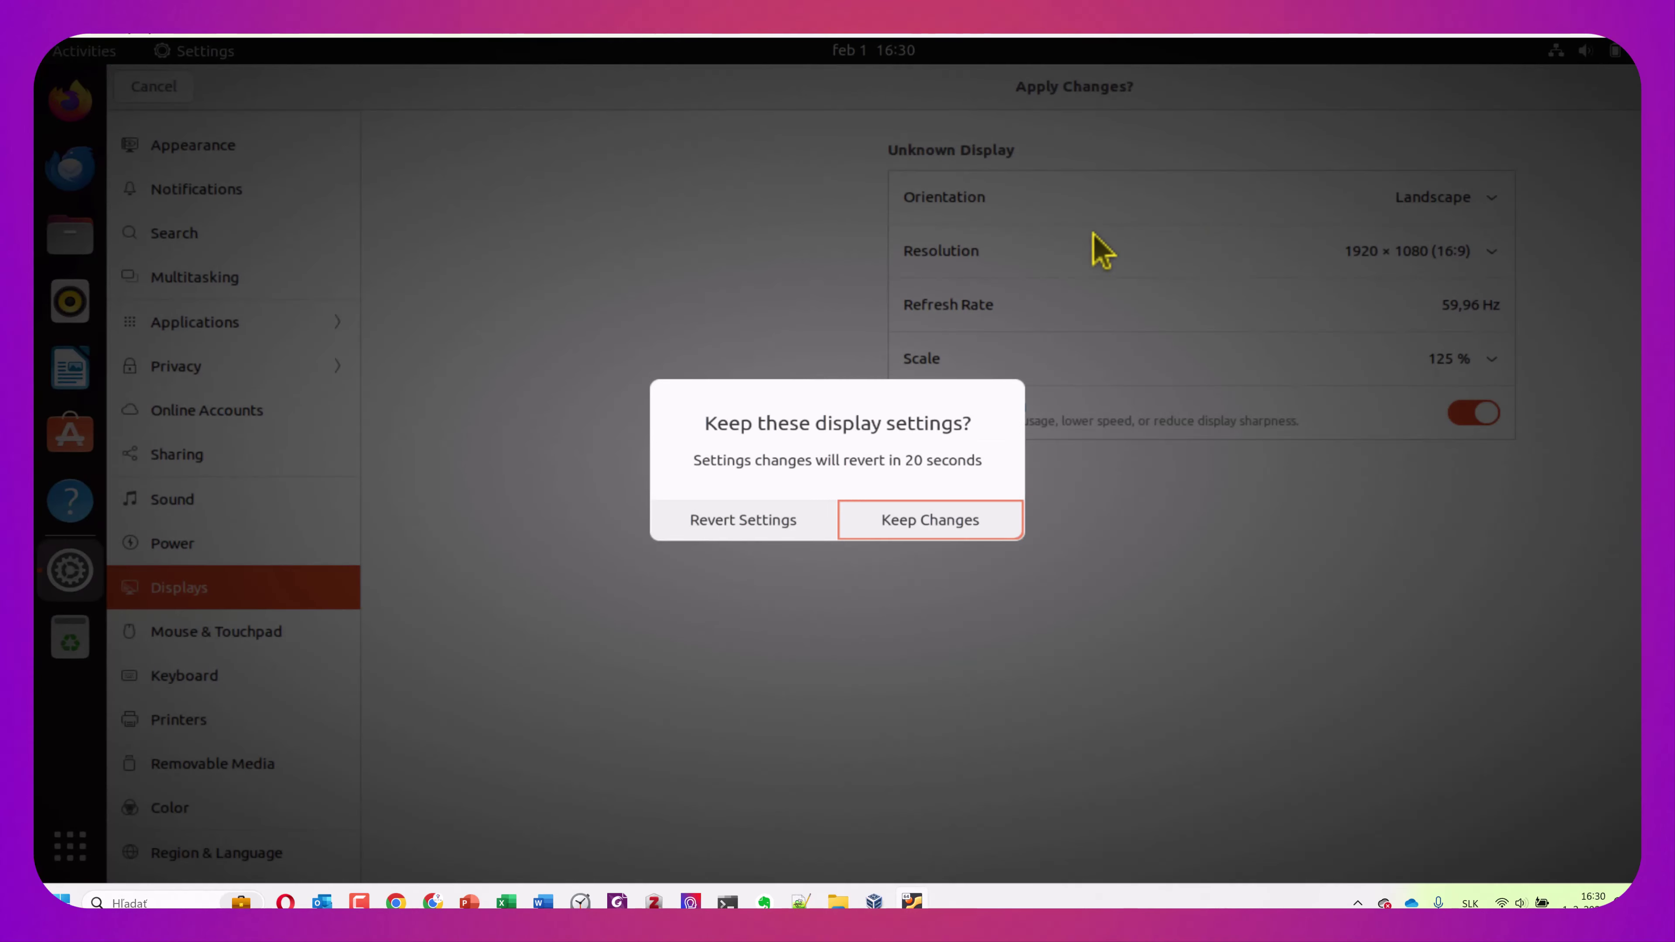
pyautogui.click(917, 535)
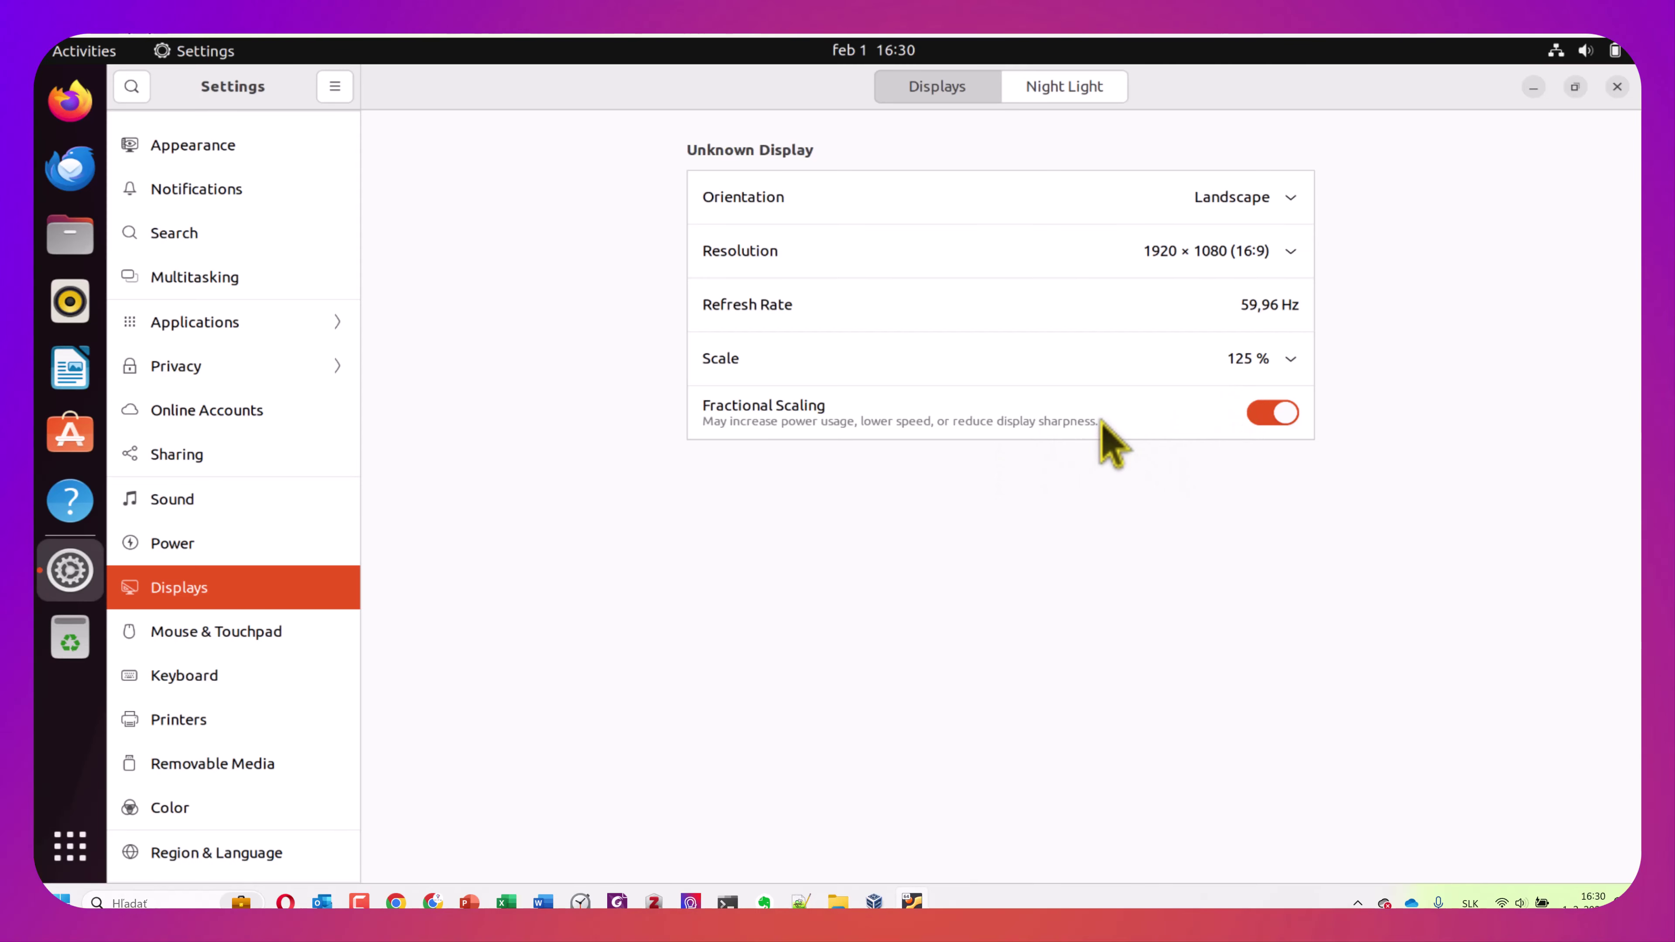
pyautogui.click(1292, 363)
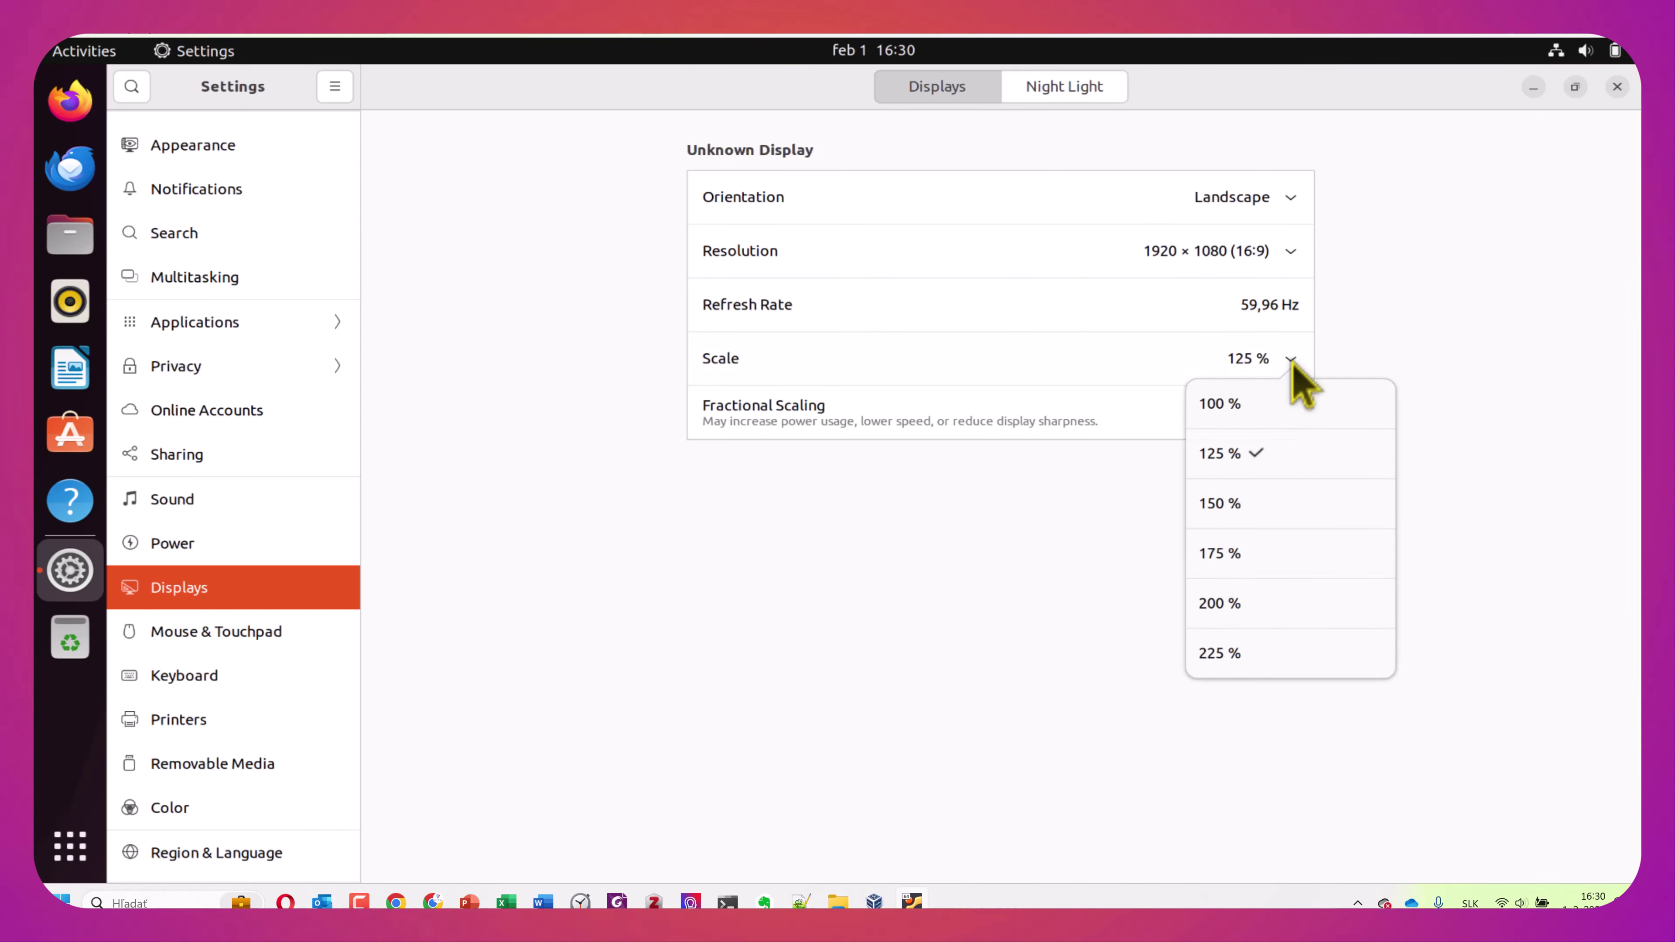
pyautogui.click(1221, 510)
pyautogui.click(1582, 89)
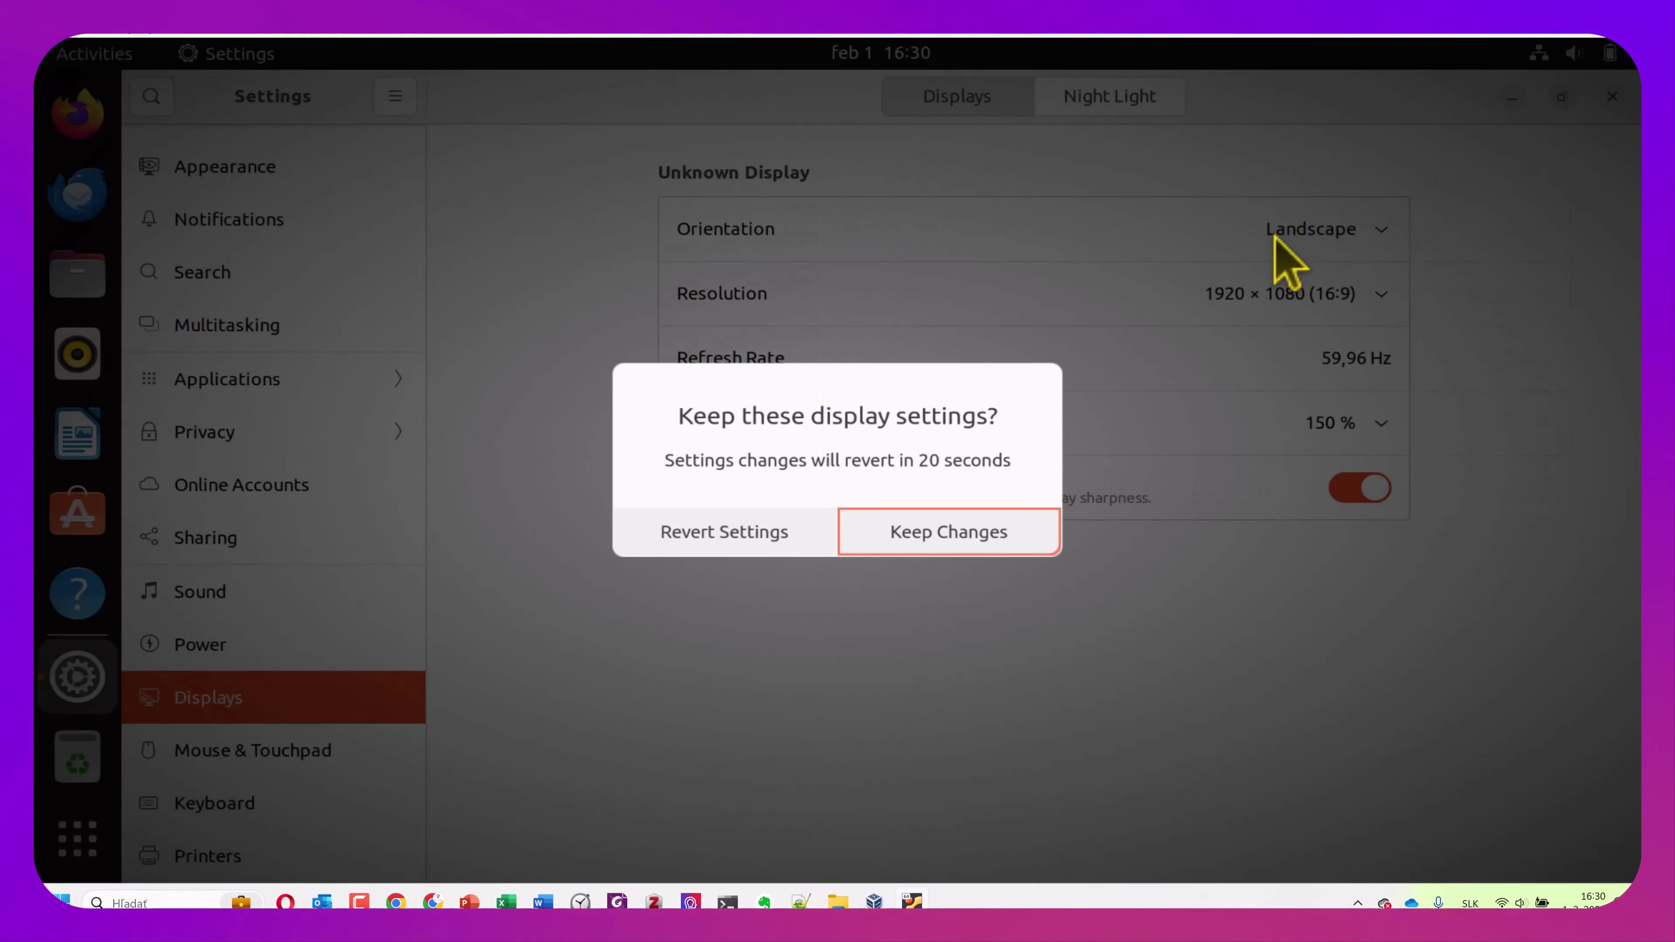
pyautogui.click(923, 537)
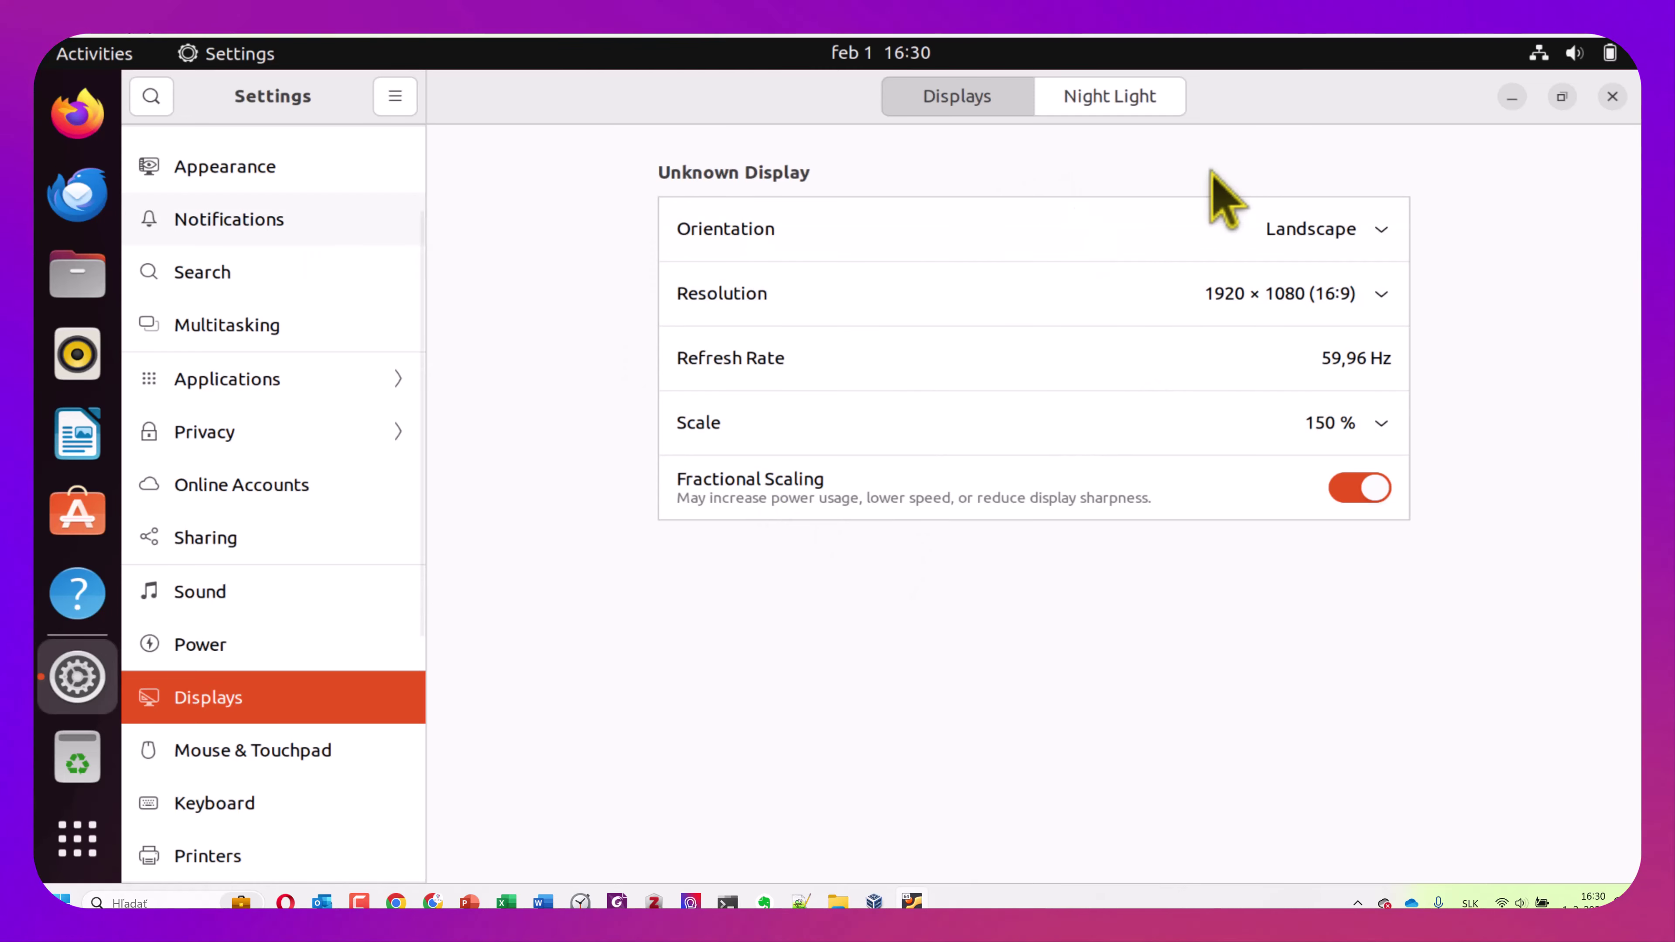
# Close Settings and drag the Home icon to the desktop's top-left corner
pyautogui.click(1614, 98)
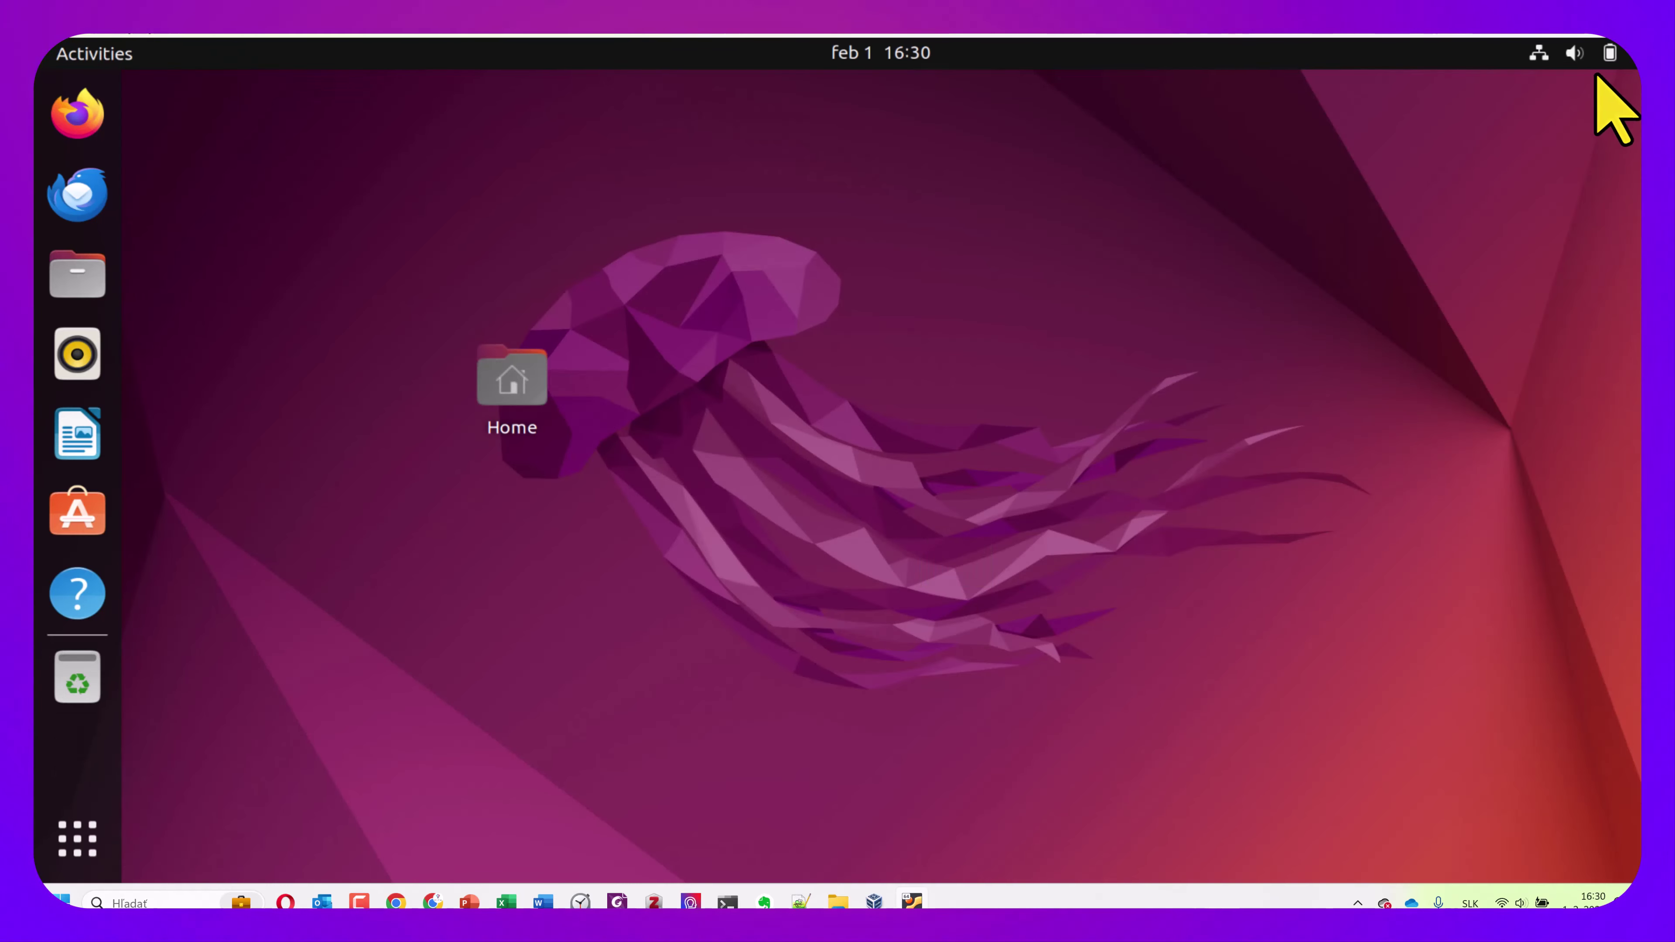
pyautogui.click(1592, 54)
pyautogui.click(524, 402)
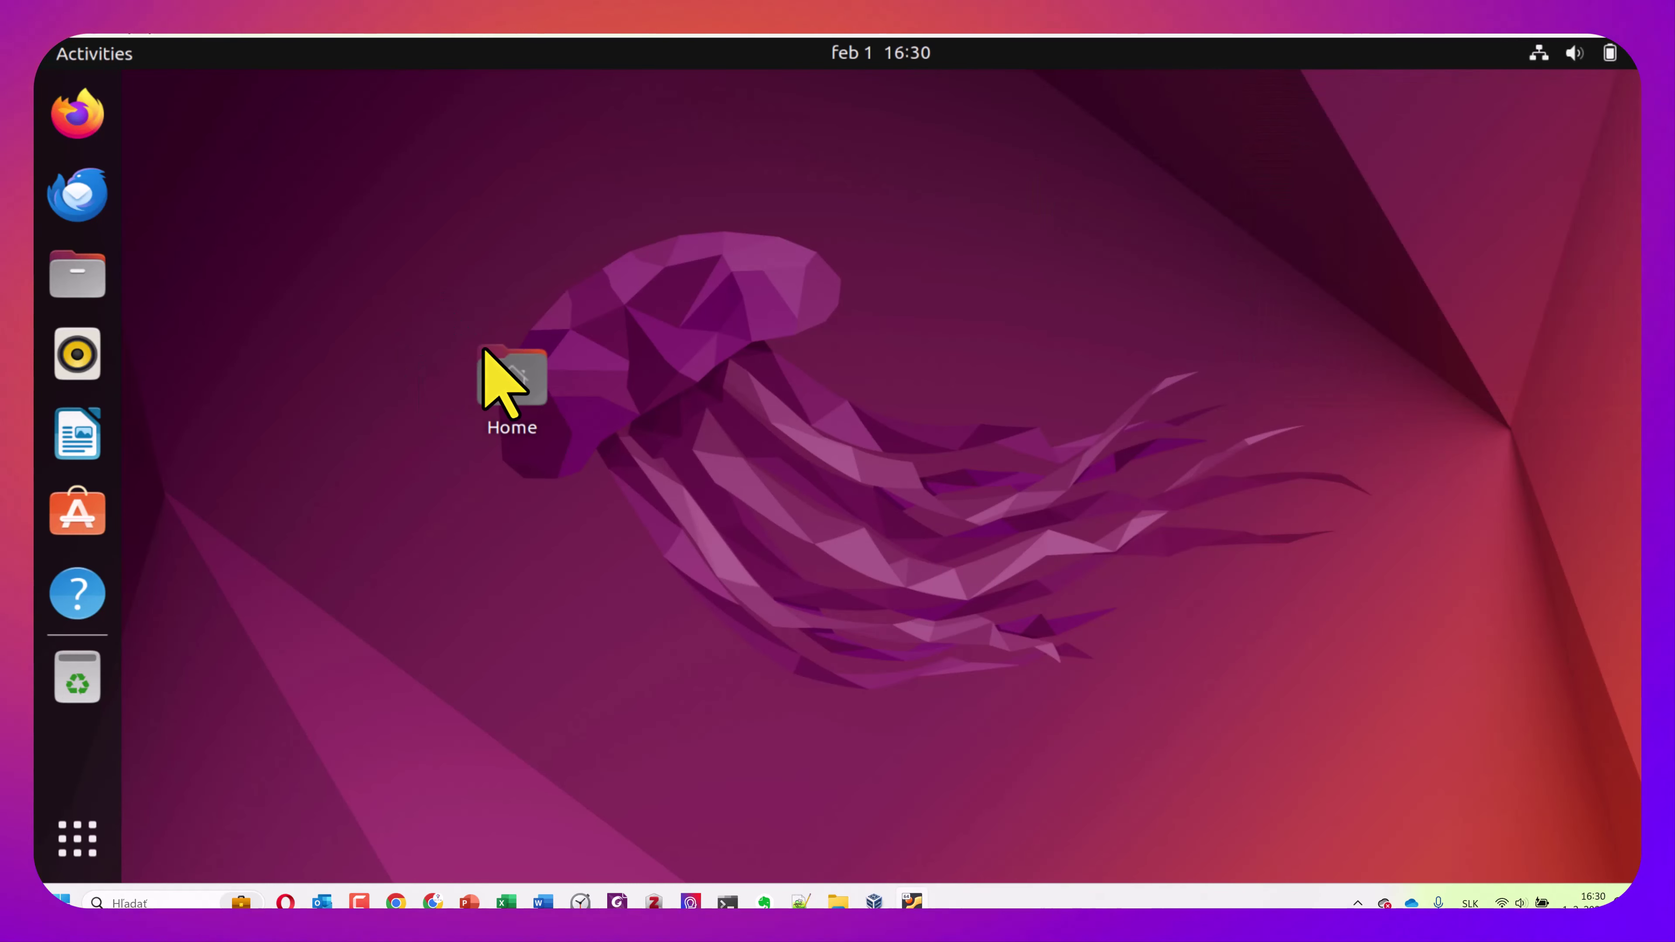
pyautogui.moveTo(515, 385); pyautogui.dragTo(198, 142)
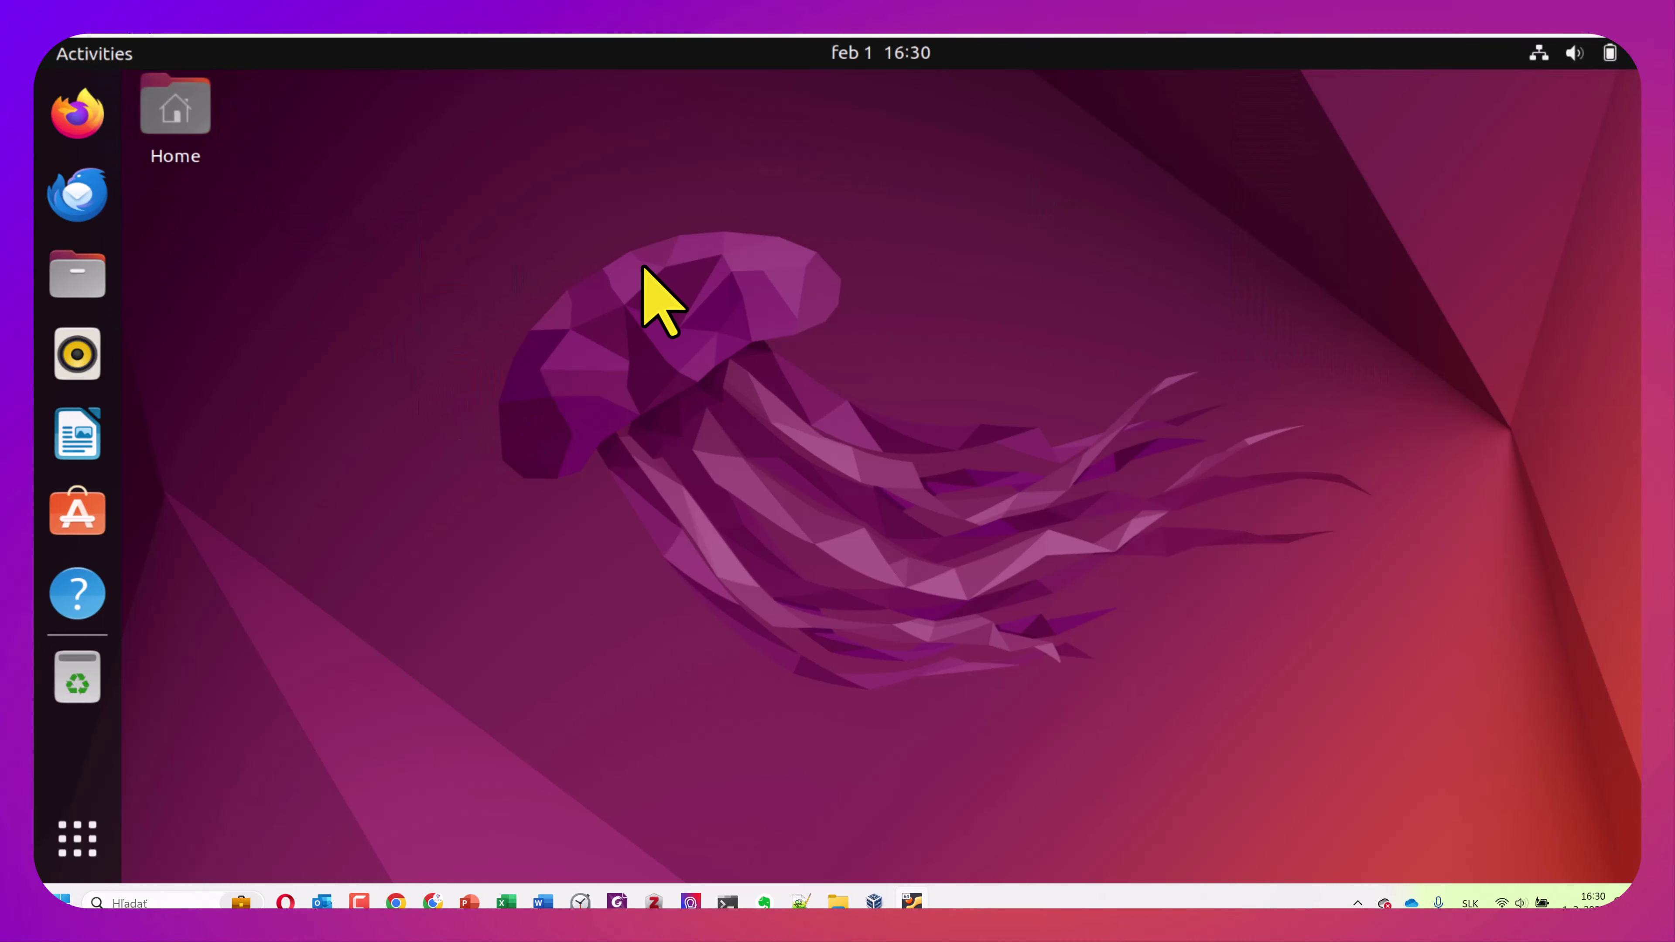
# Choose Switch User from the system menu's Power Off / Log Out options
pyautogui.click(1614, 53)
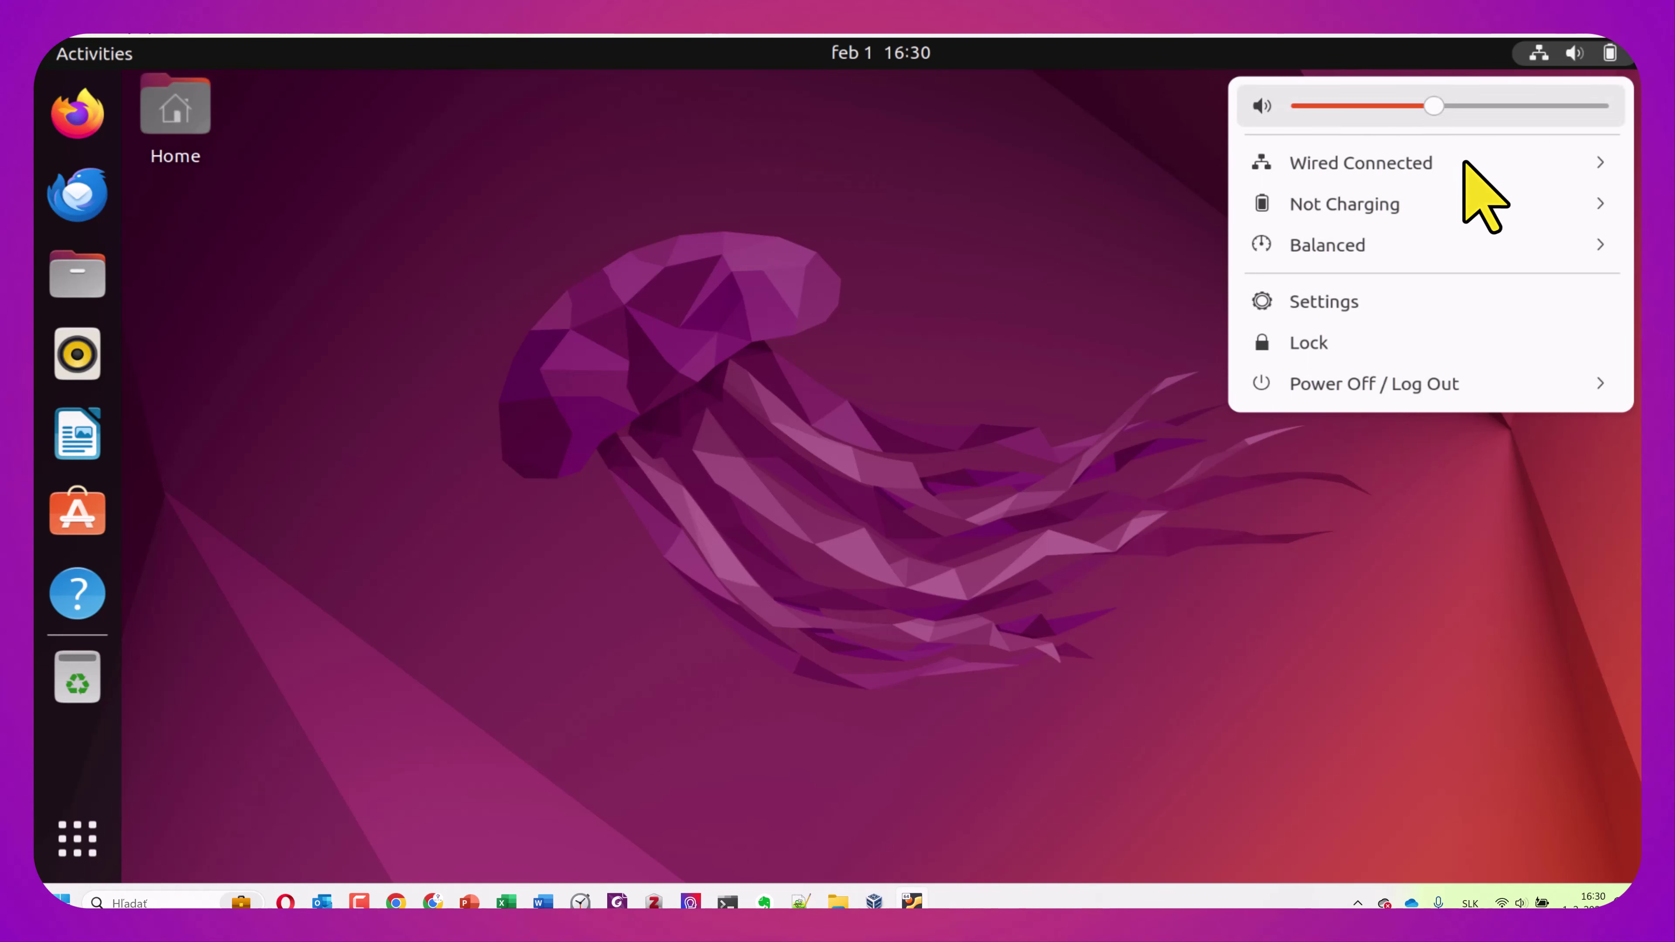
pyautogui.click(1388, 390)
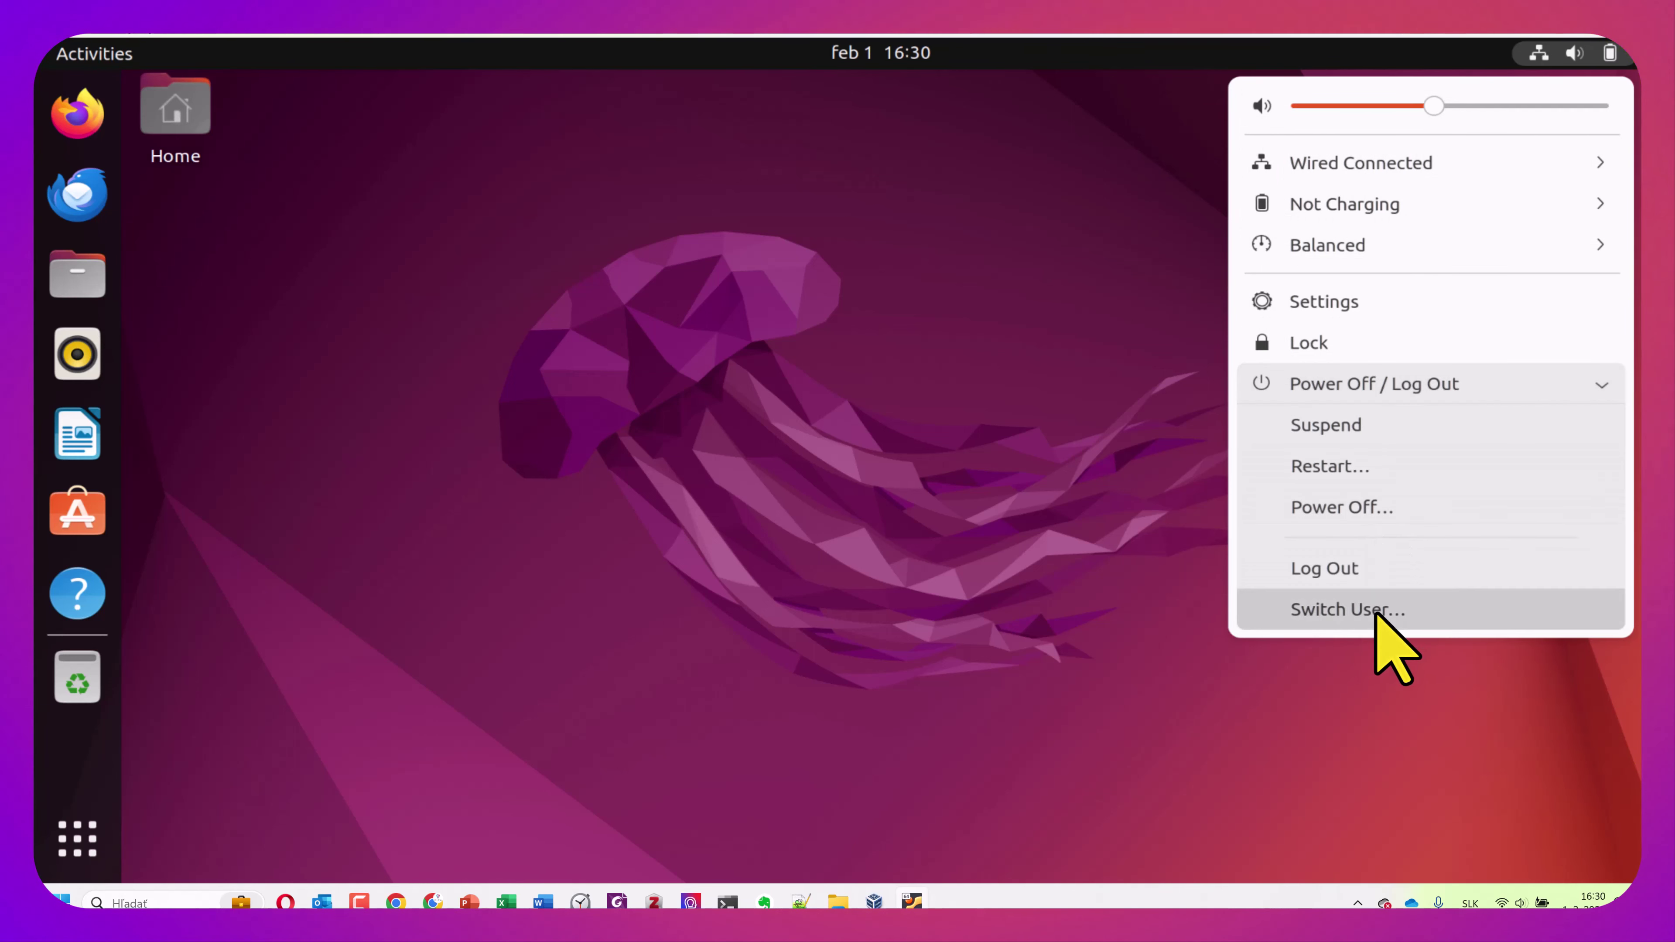
pyautogui.press('Num_Lock')
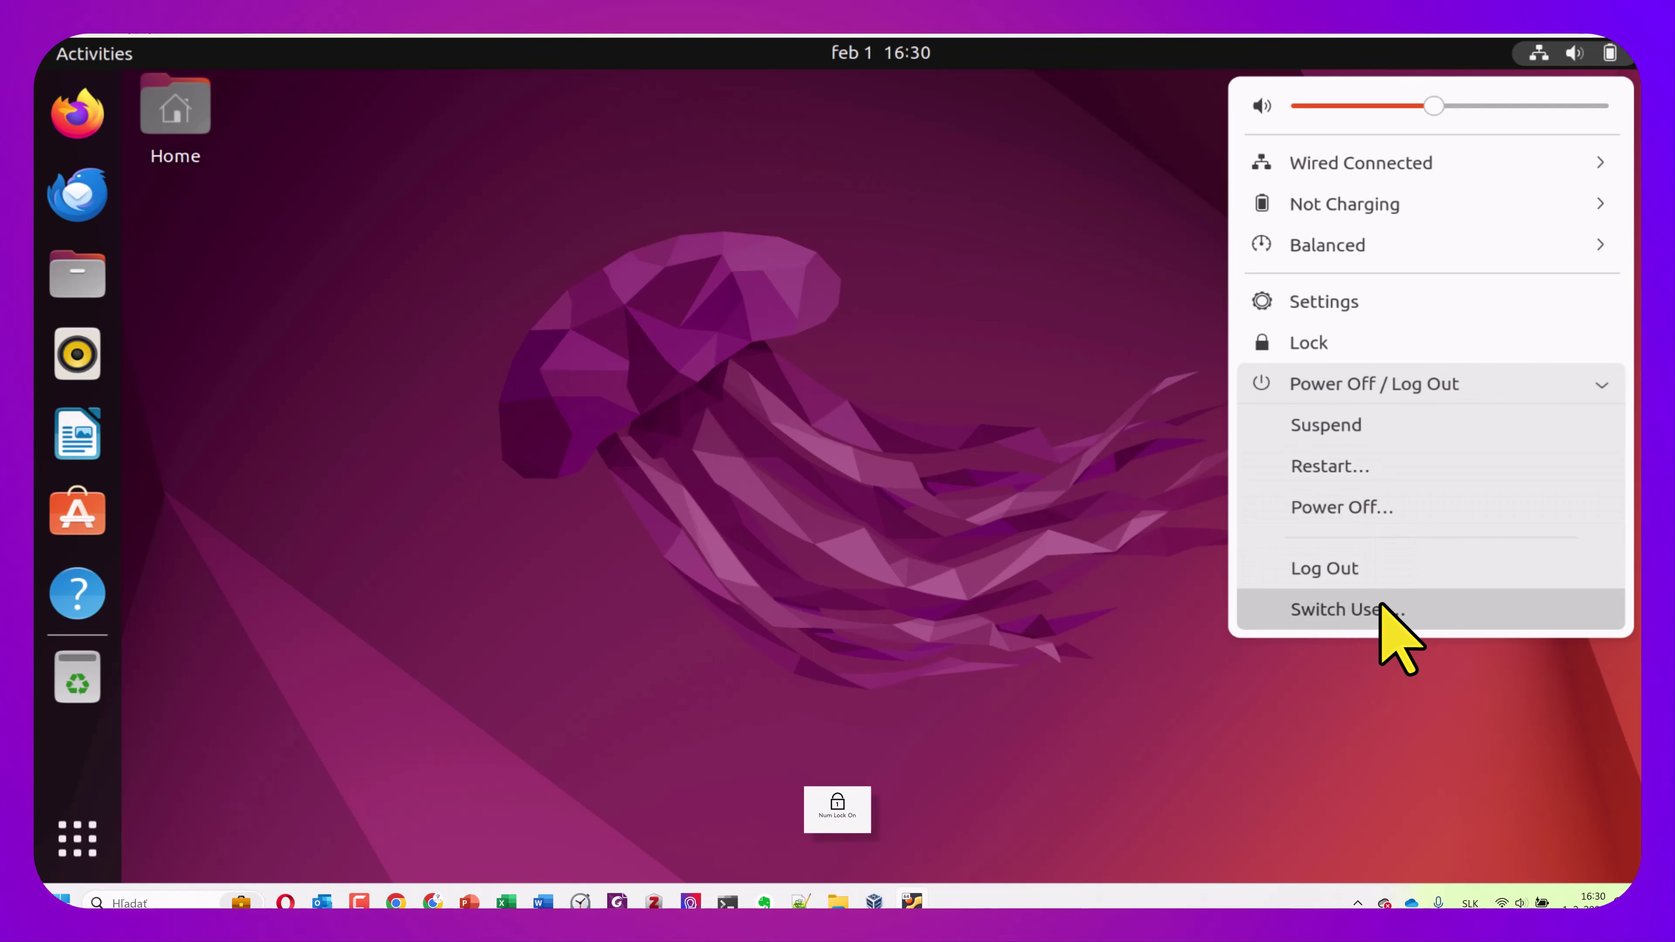
pyautogui.click(1445, 610)
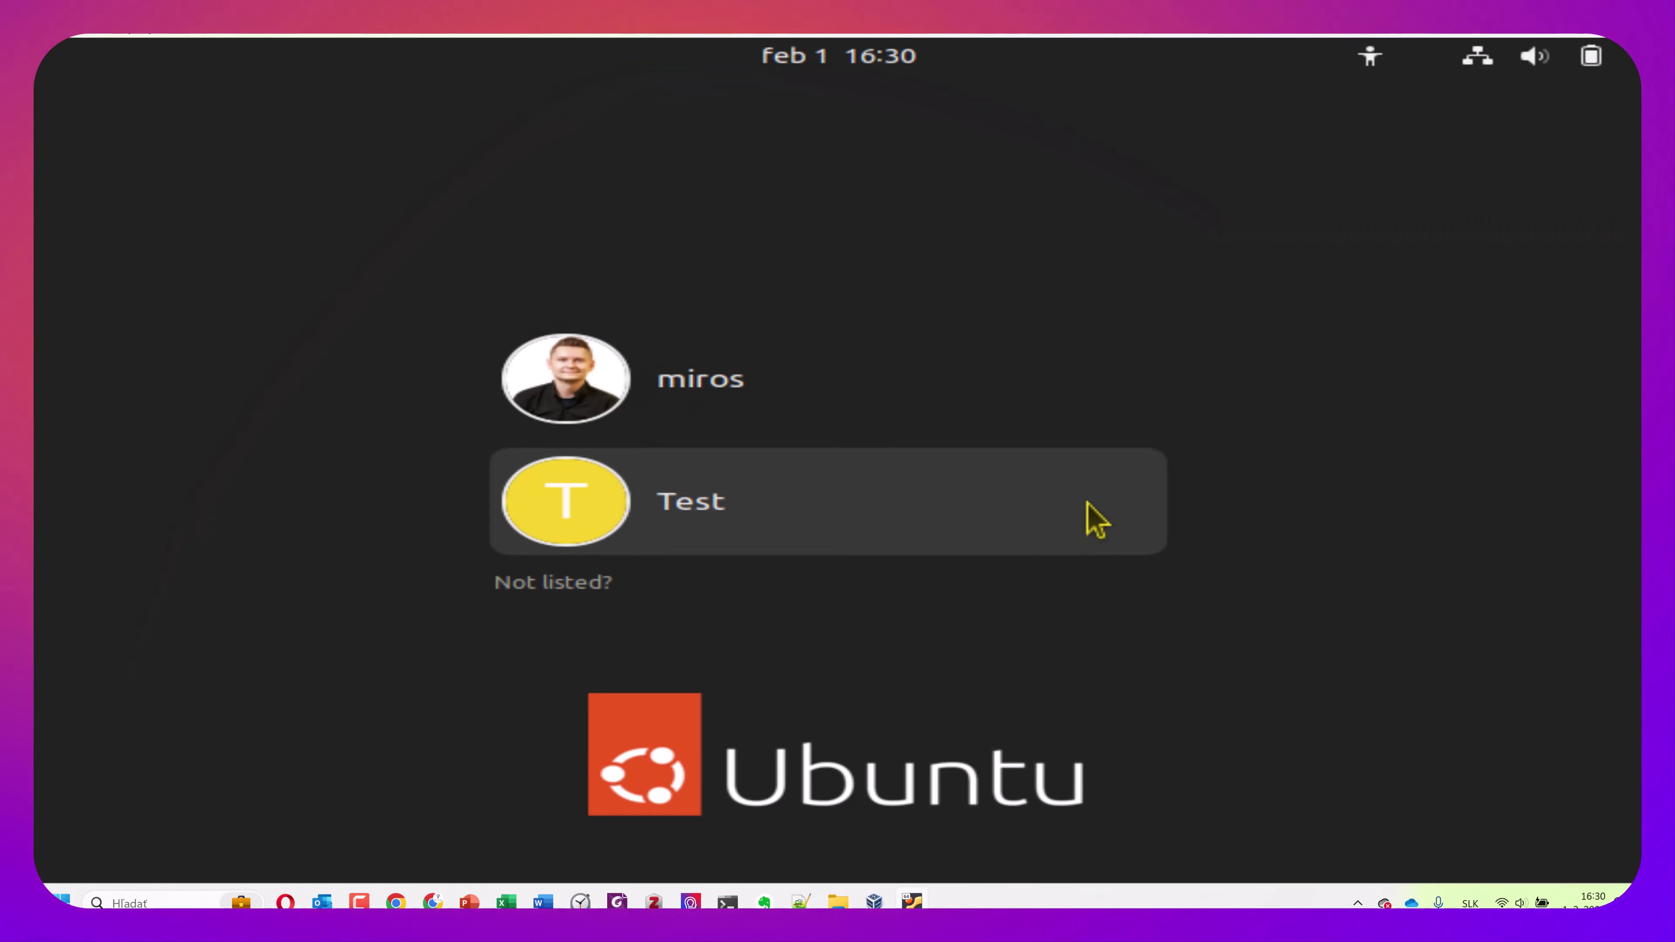
# Sign in as the first user account and launch Nastavenia (Settings) from the system menu
pyautogui.click(807, 373)
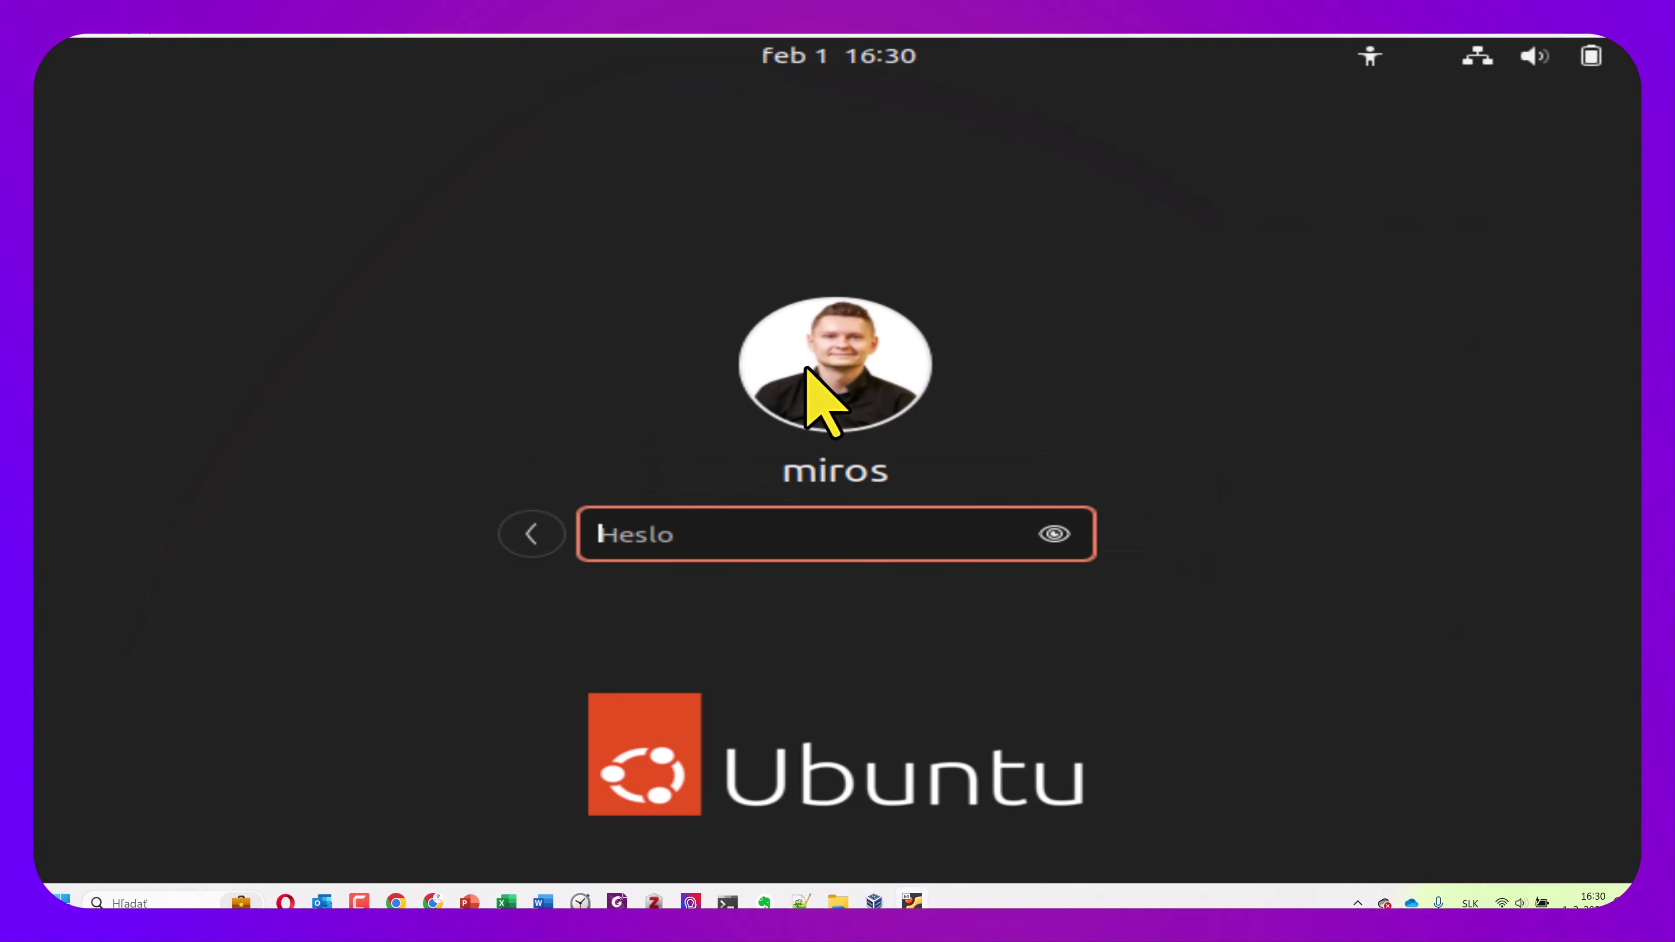
pyautogui.press('Return')
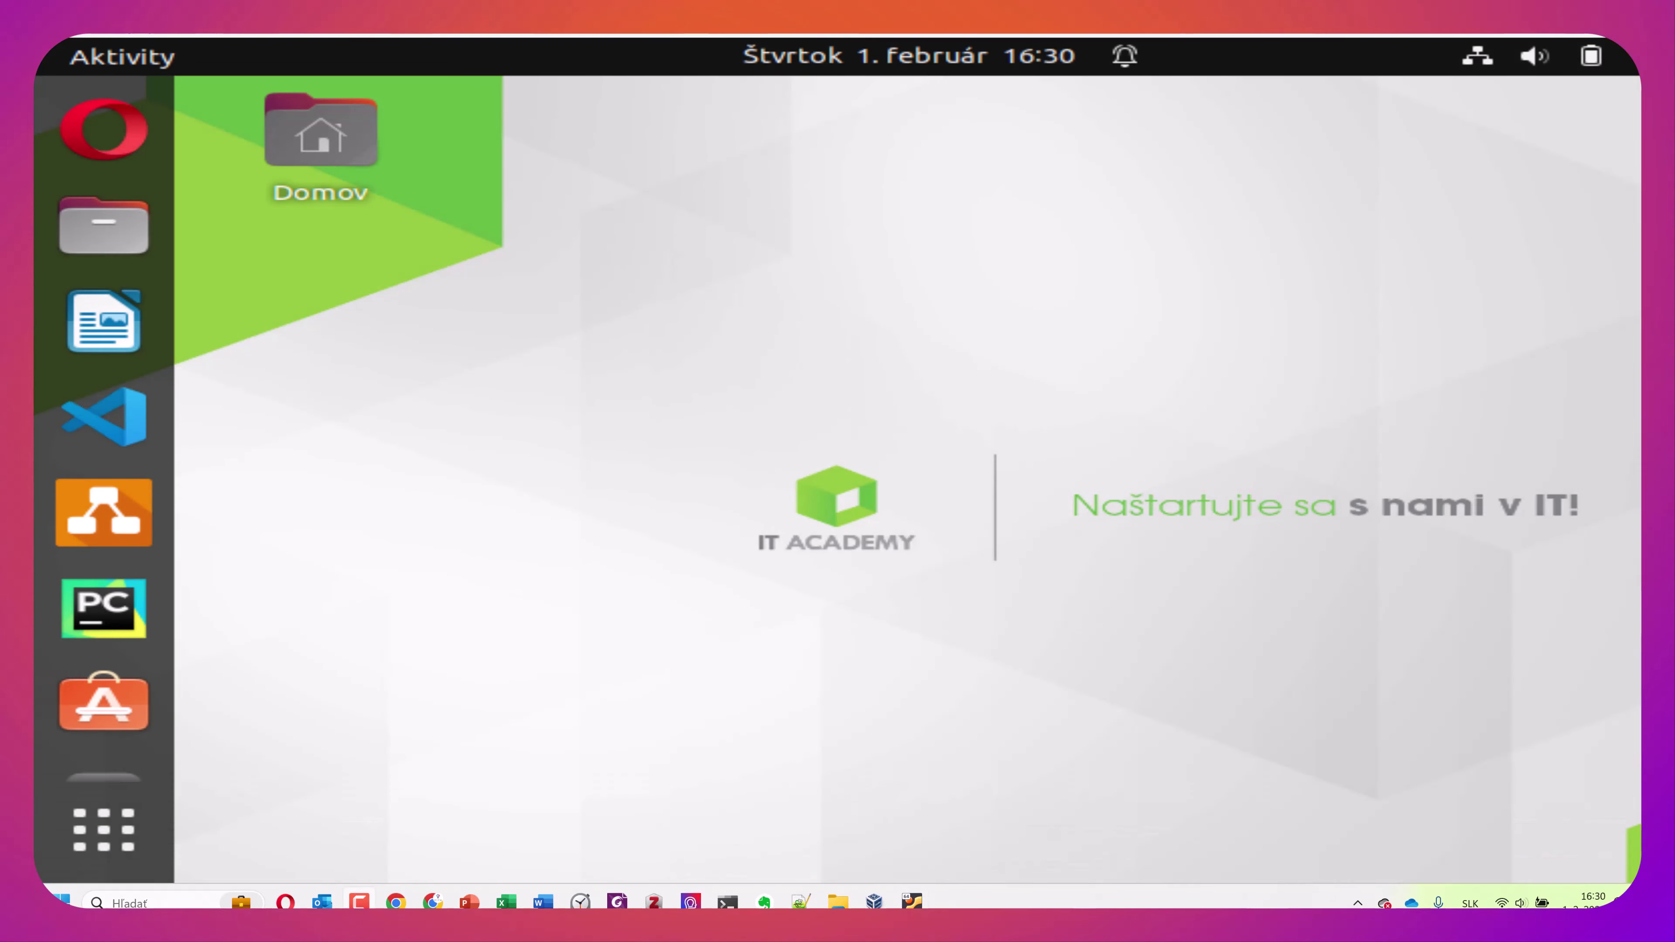
pyautogui.click(1590, 57)
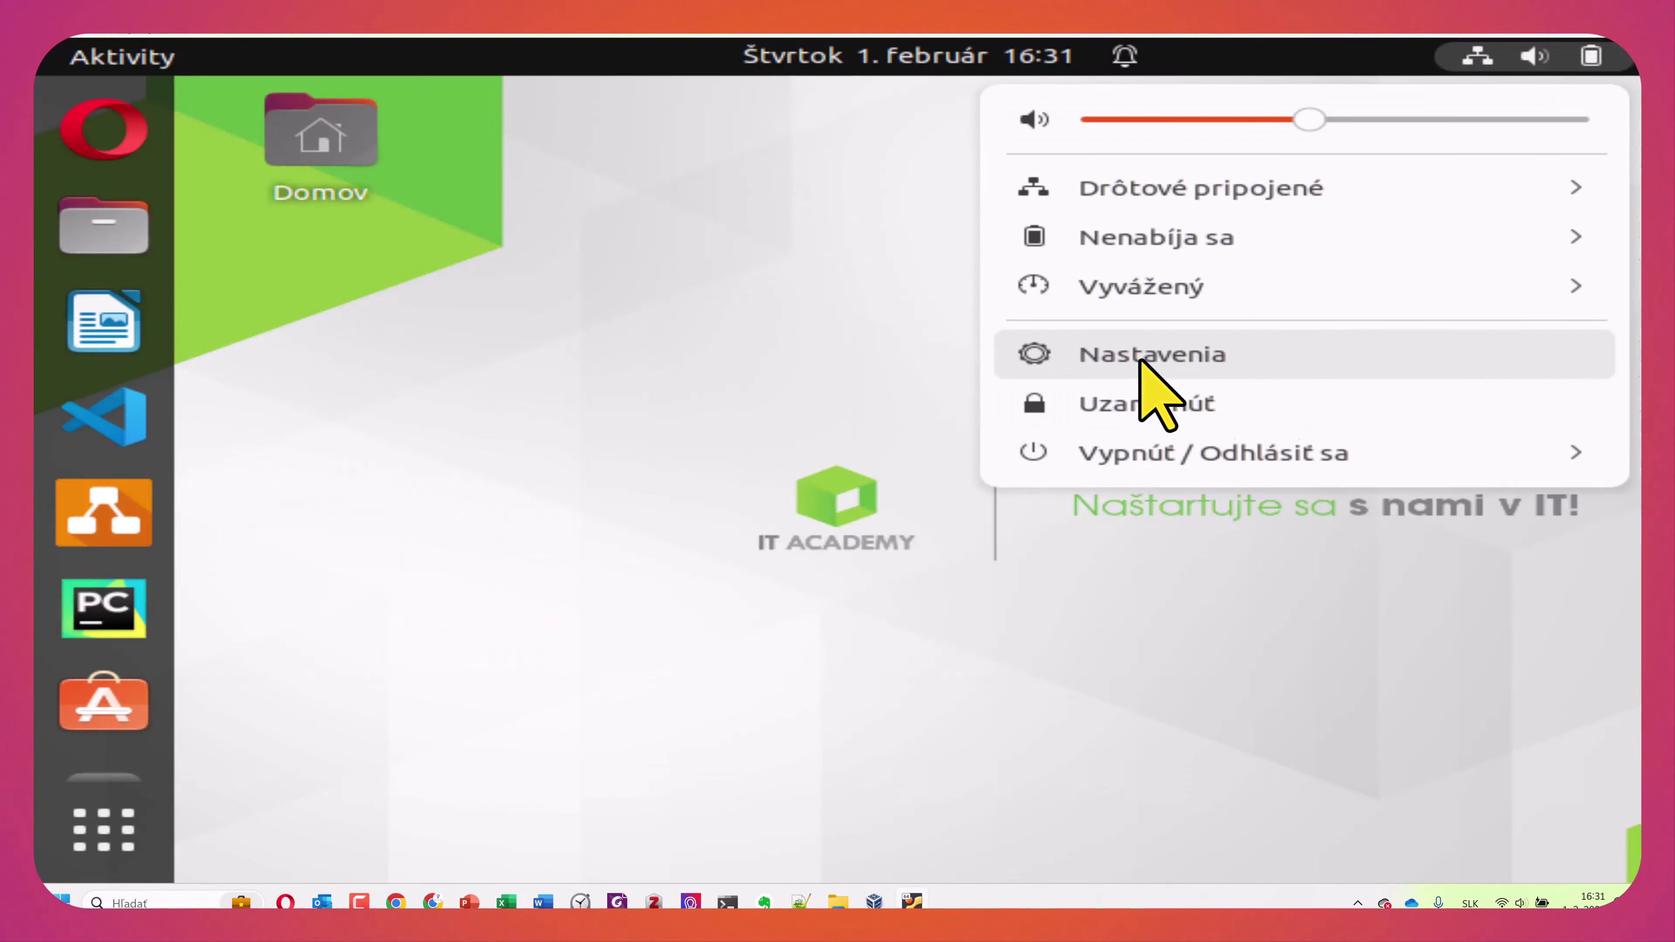
pyautogui.click(1141, 357)
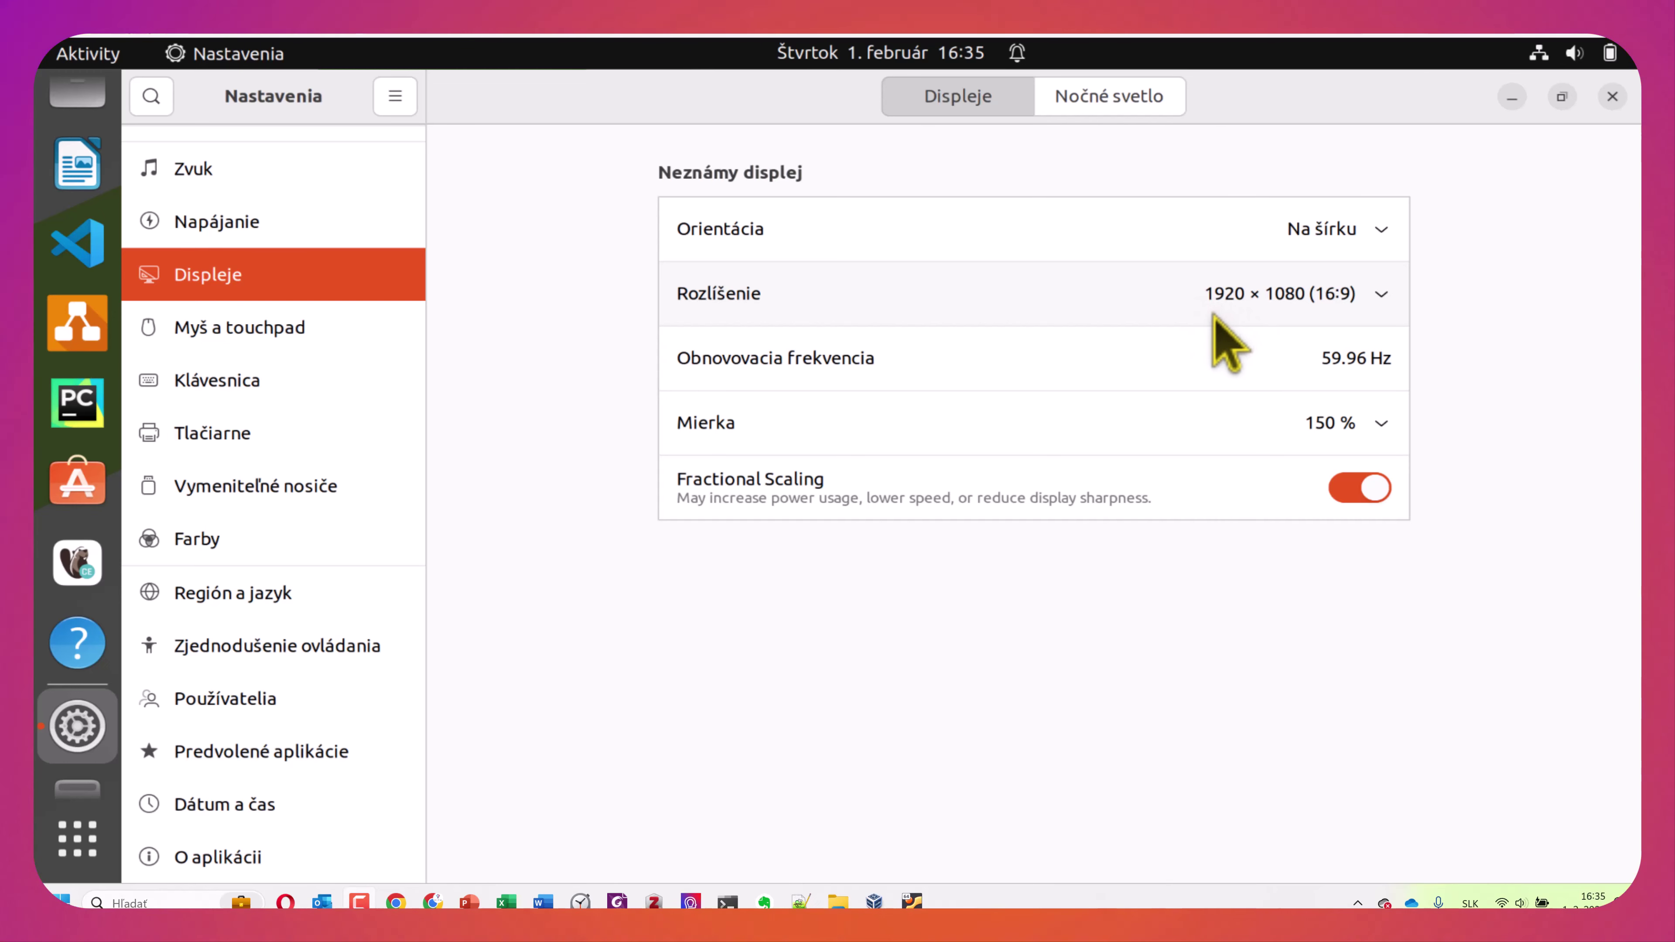
# Open Región a jazyk on the Prihlasovacia obrazovka tab and authenticate with the administrator password
pyautogui.click(323, 598)
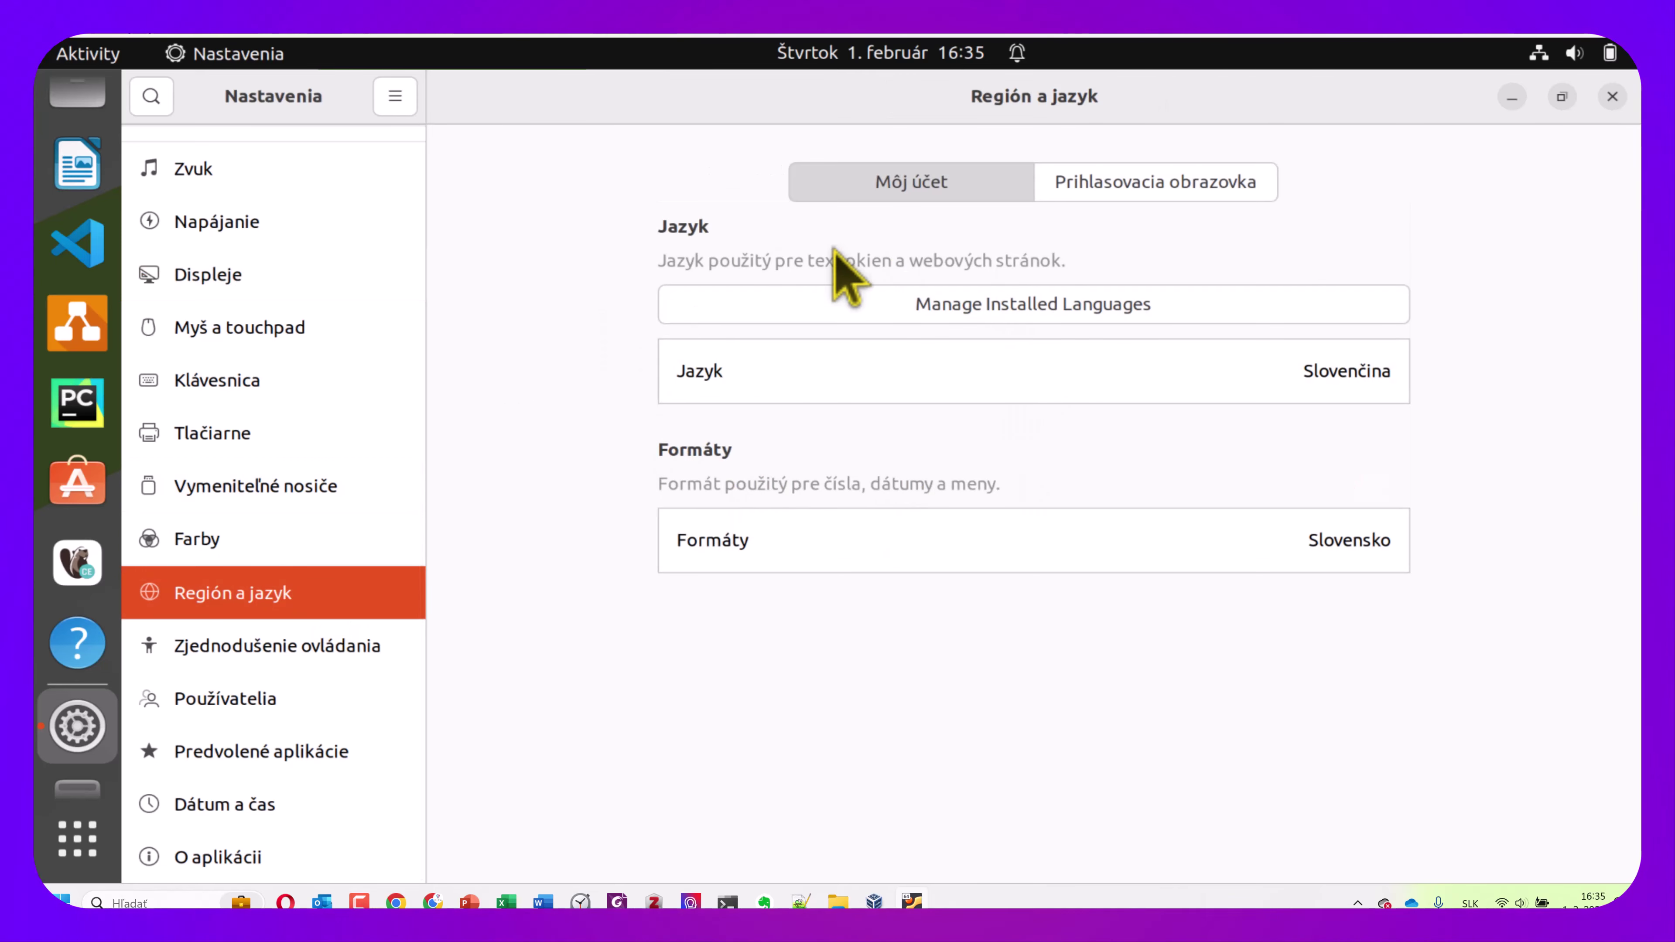
pyautogui.click(1131, 183)
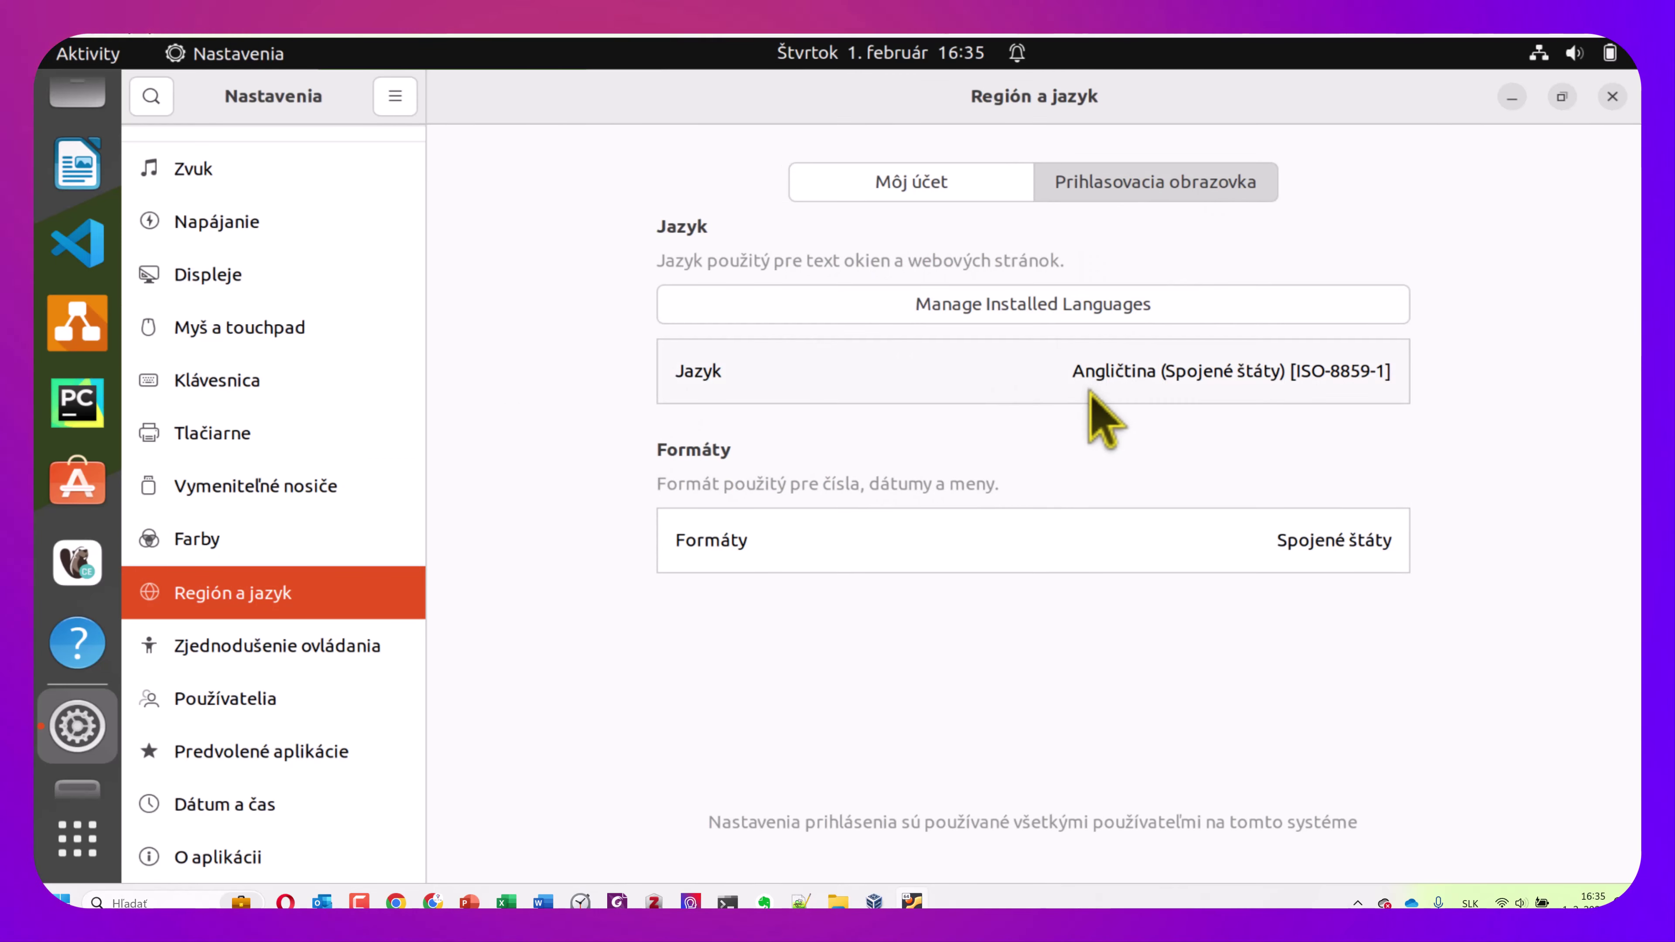
pyautogui.click(999, 540)
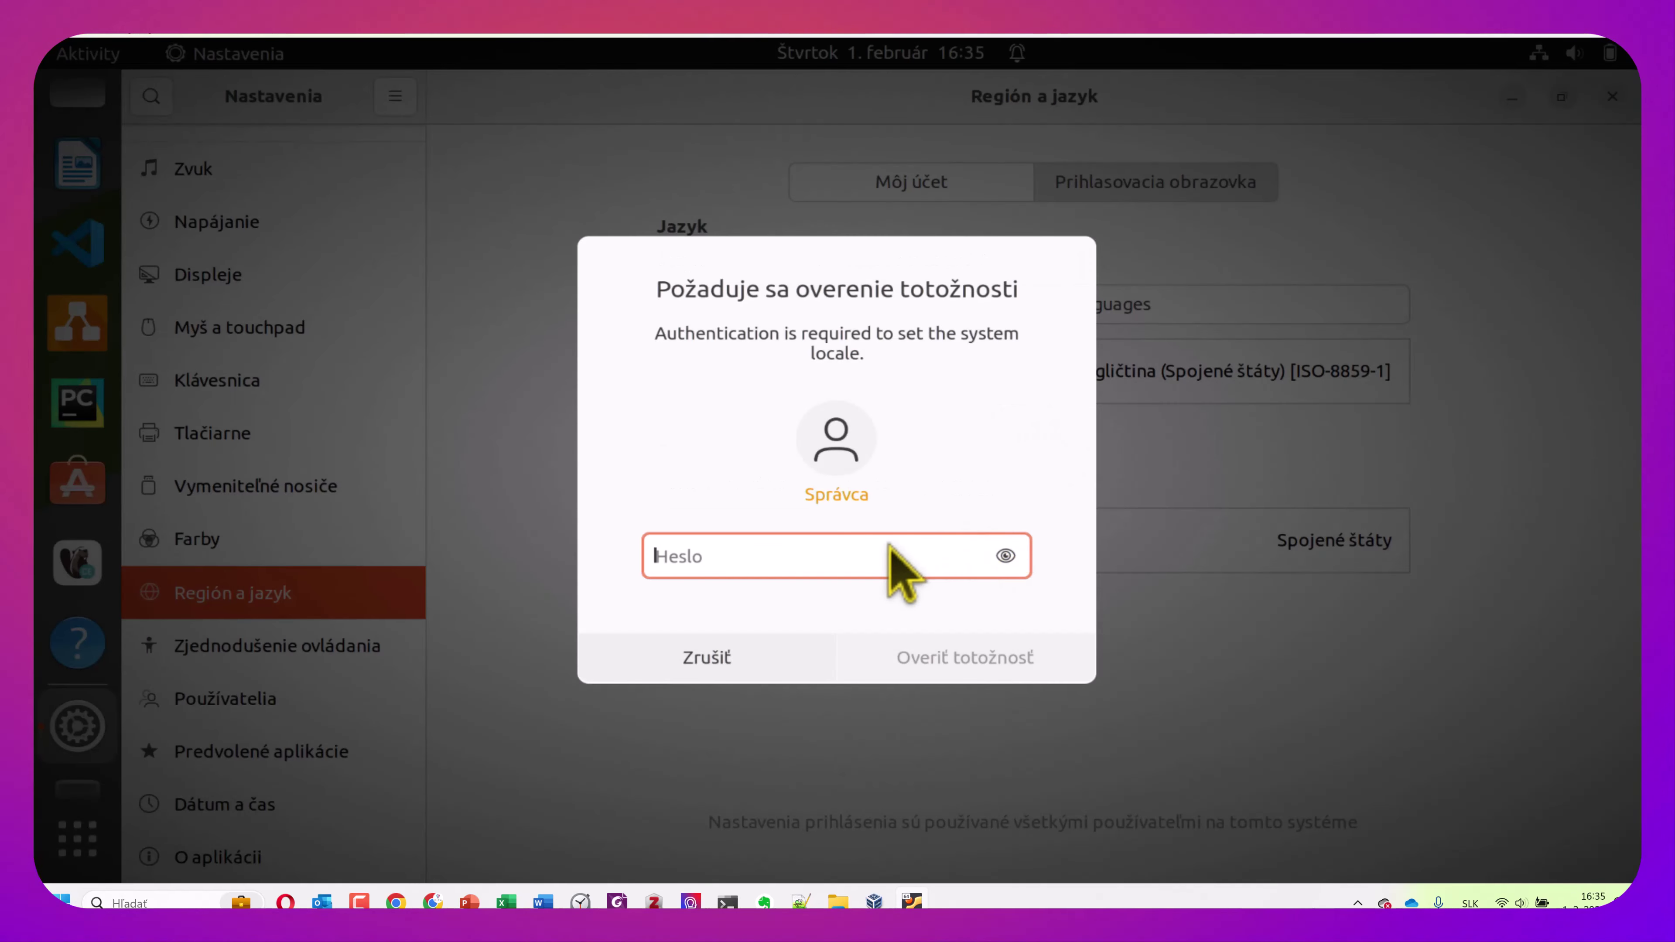
pyautogui.write('****')
pyautogui.press('BackSpace')
pyautogui.press('BackSpace')
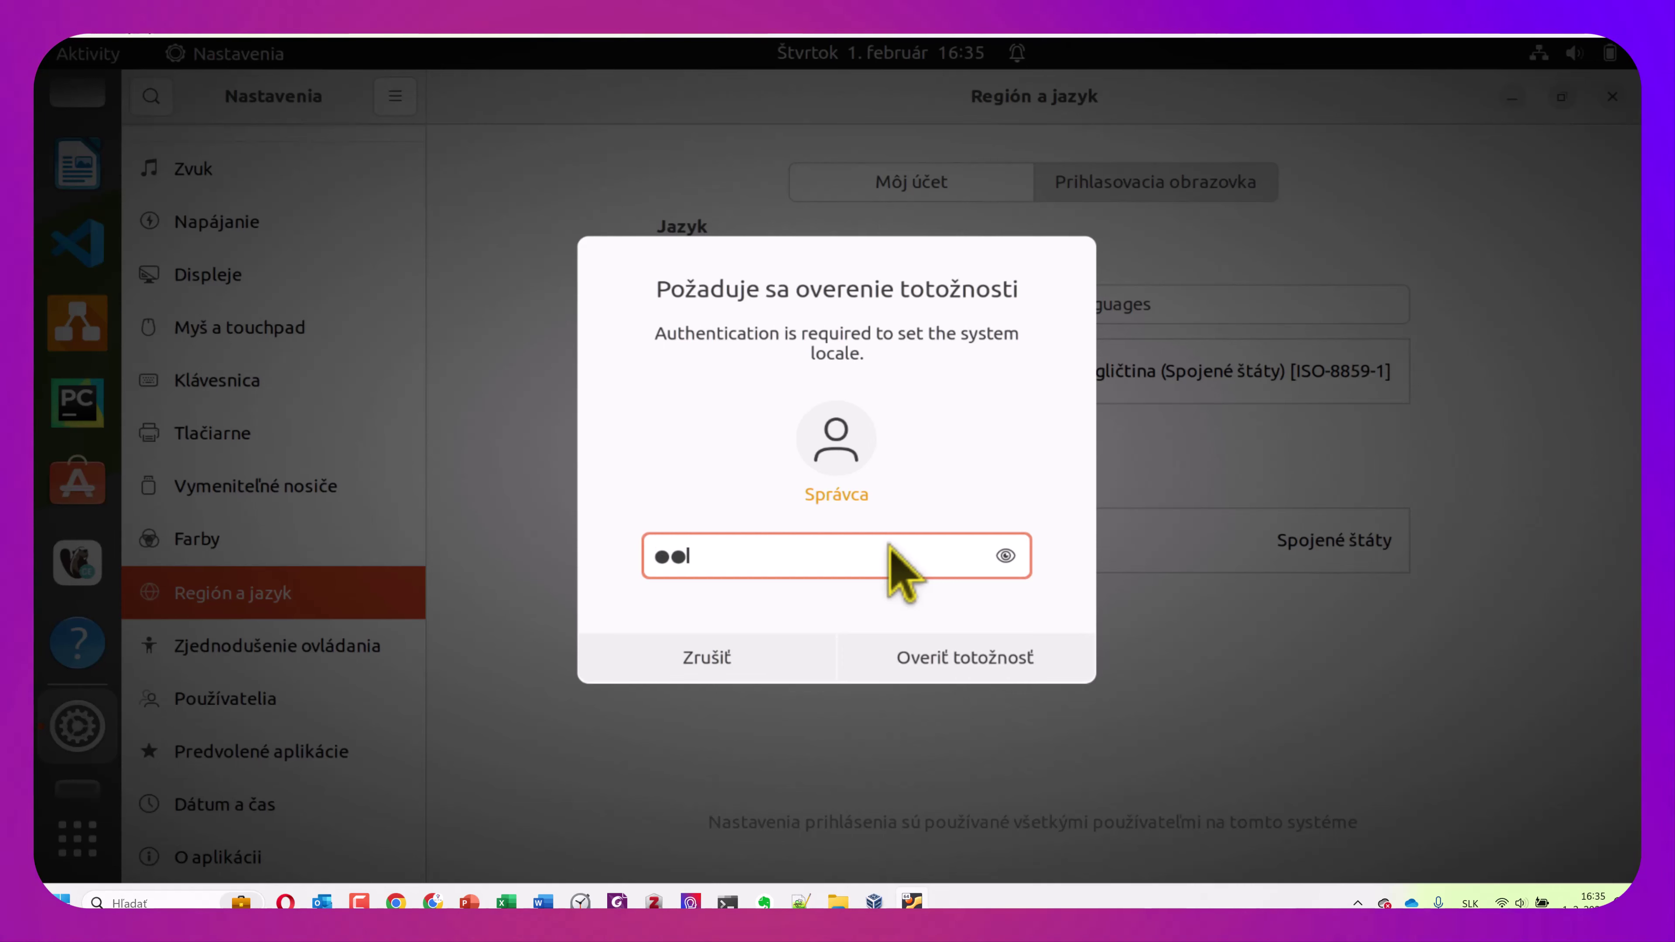
pyautogui.press('BackSpace')
pyautogui.press('BackSpace')
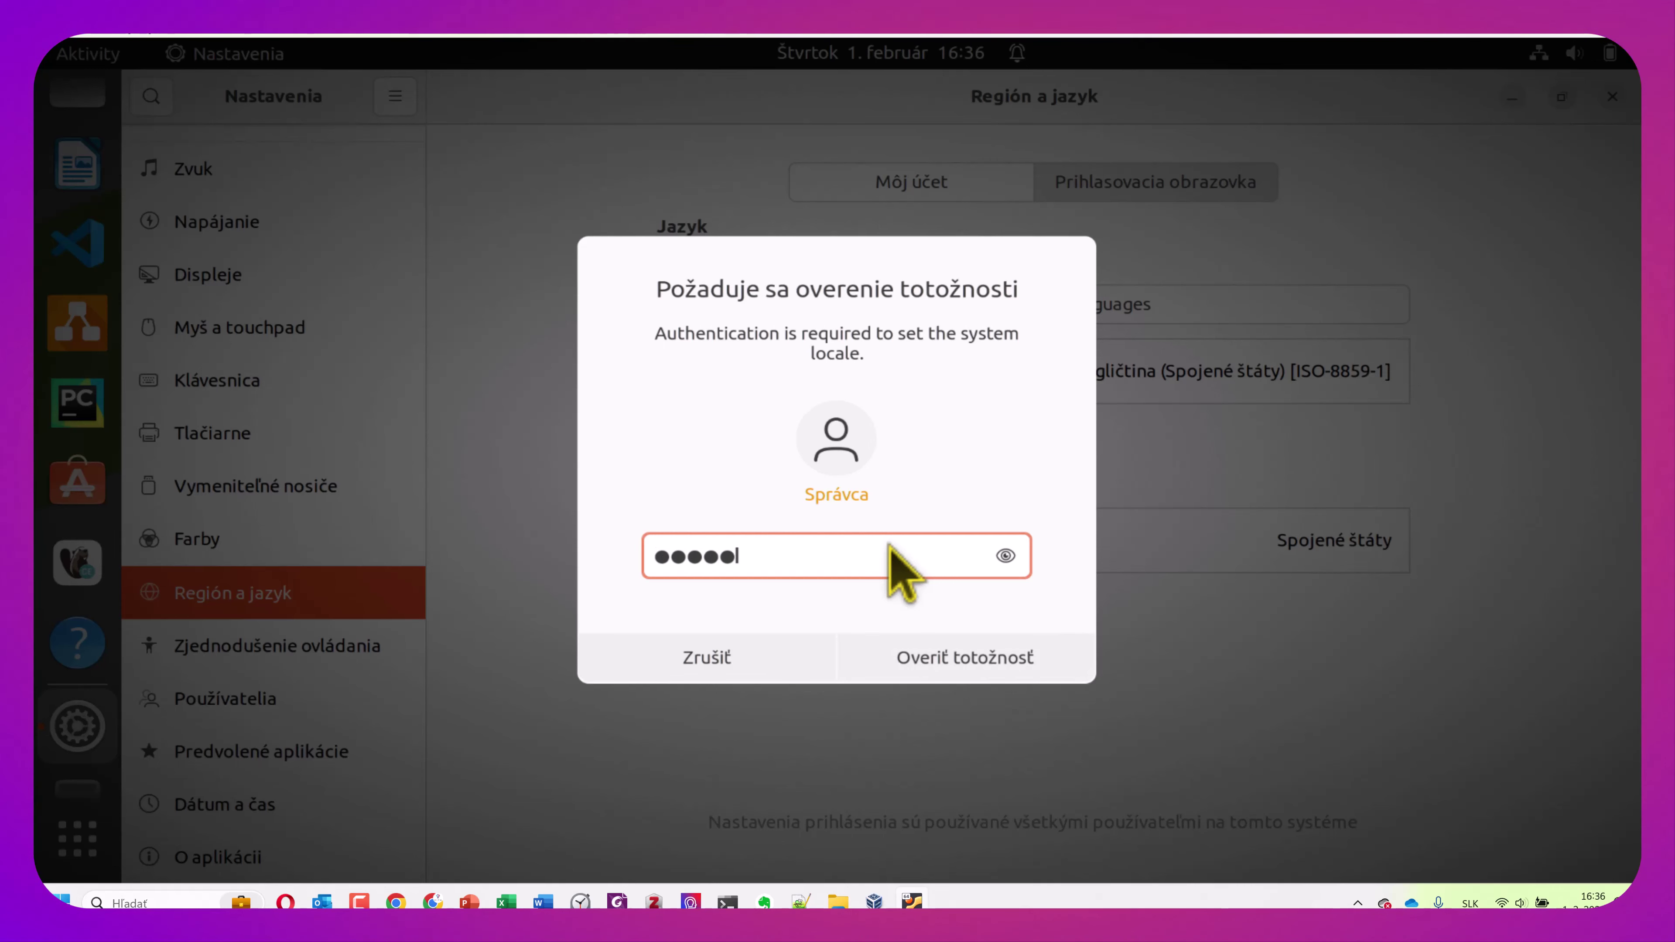
pyautogui.click(963, 661)
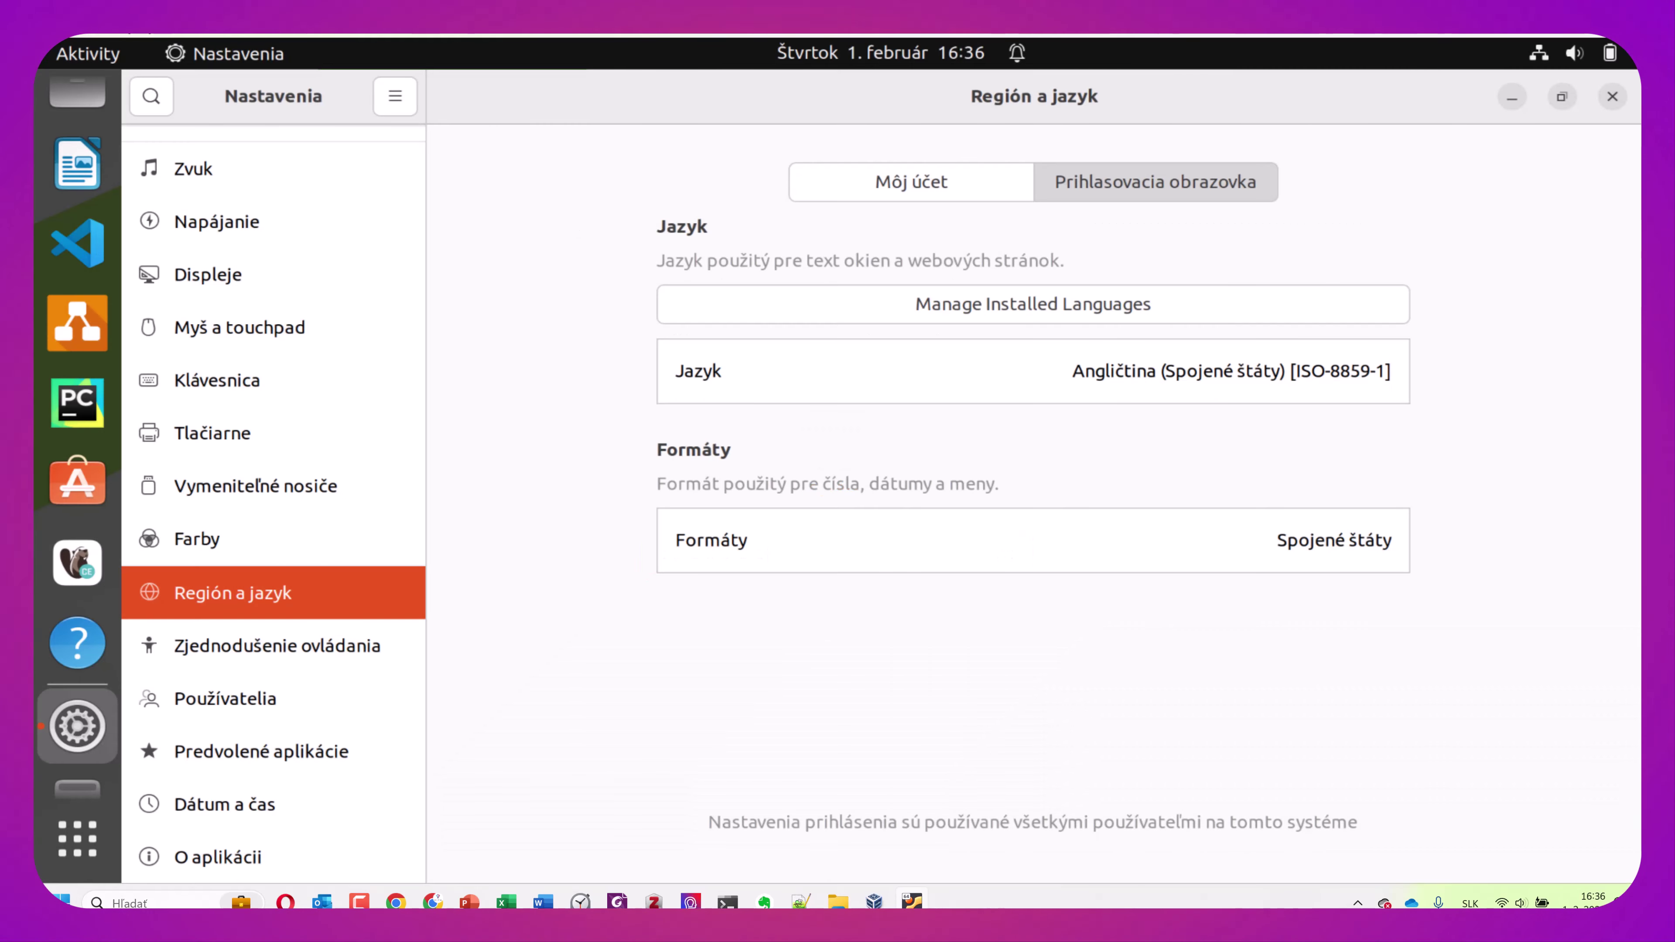
# Set the login screen's Formáty to Slovensko and Jazyk to Slovenčina, then return to Môj účet
pyautogui.click(1114, 566)
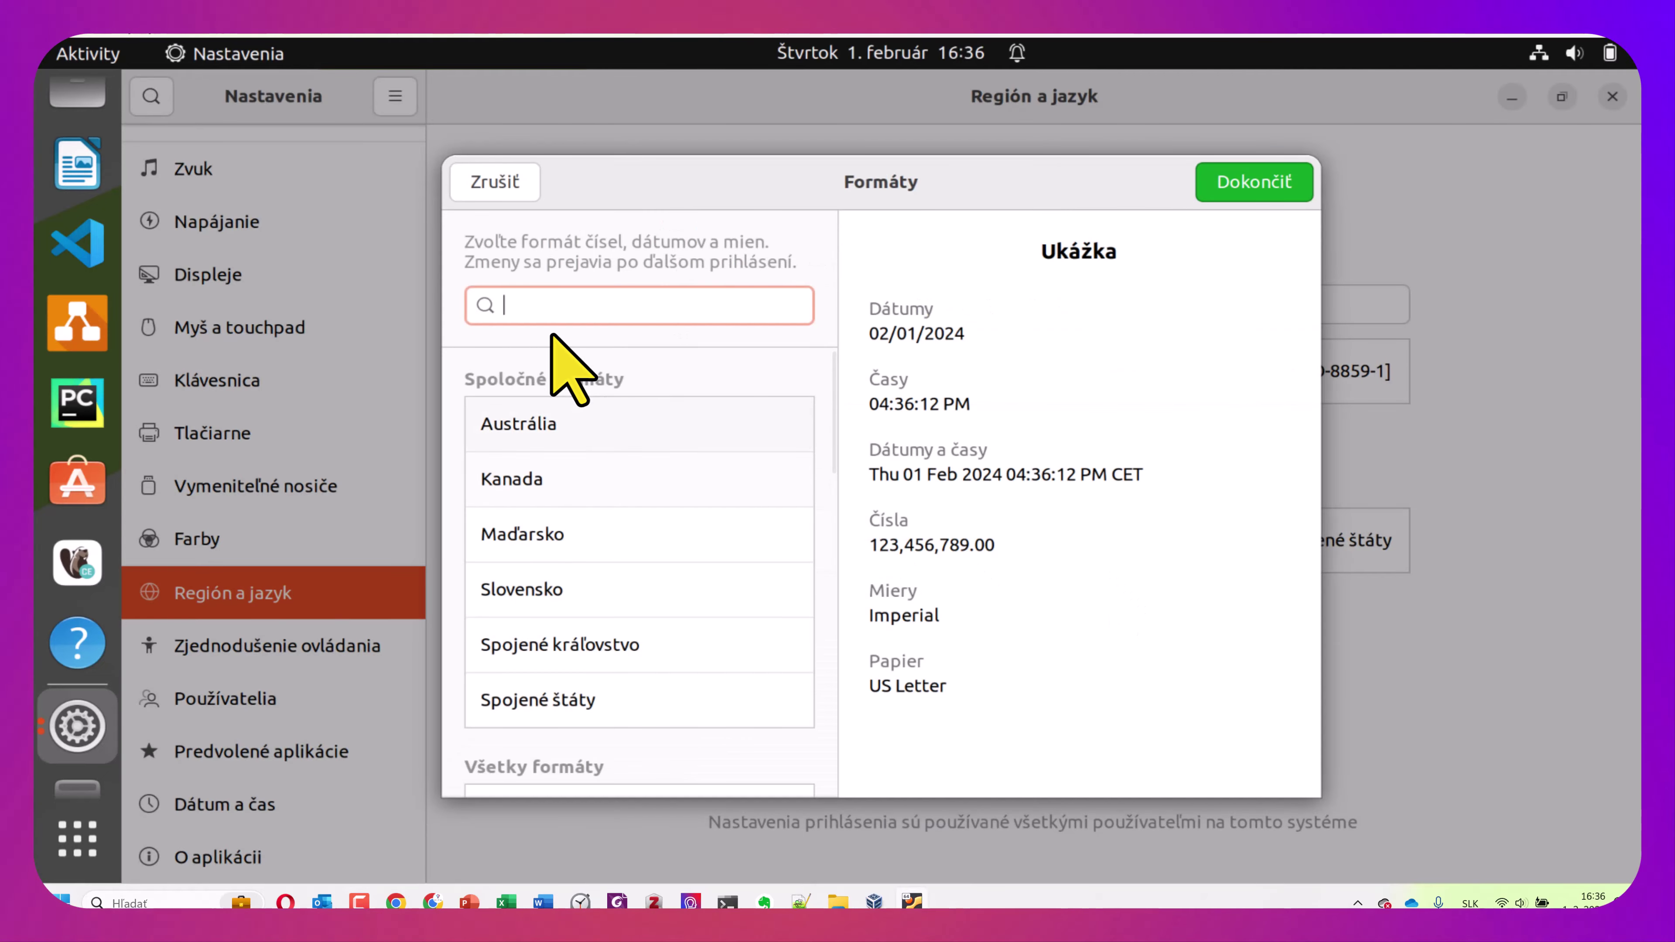
pyautogui.click(585, 581)
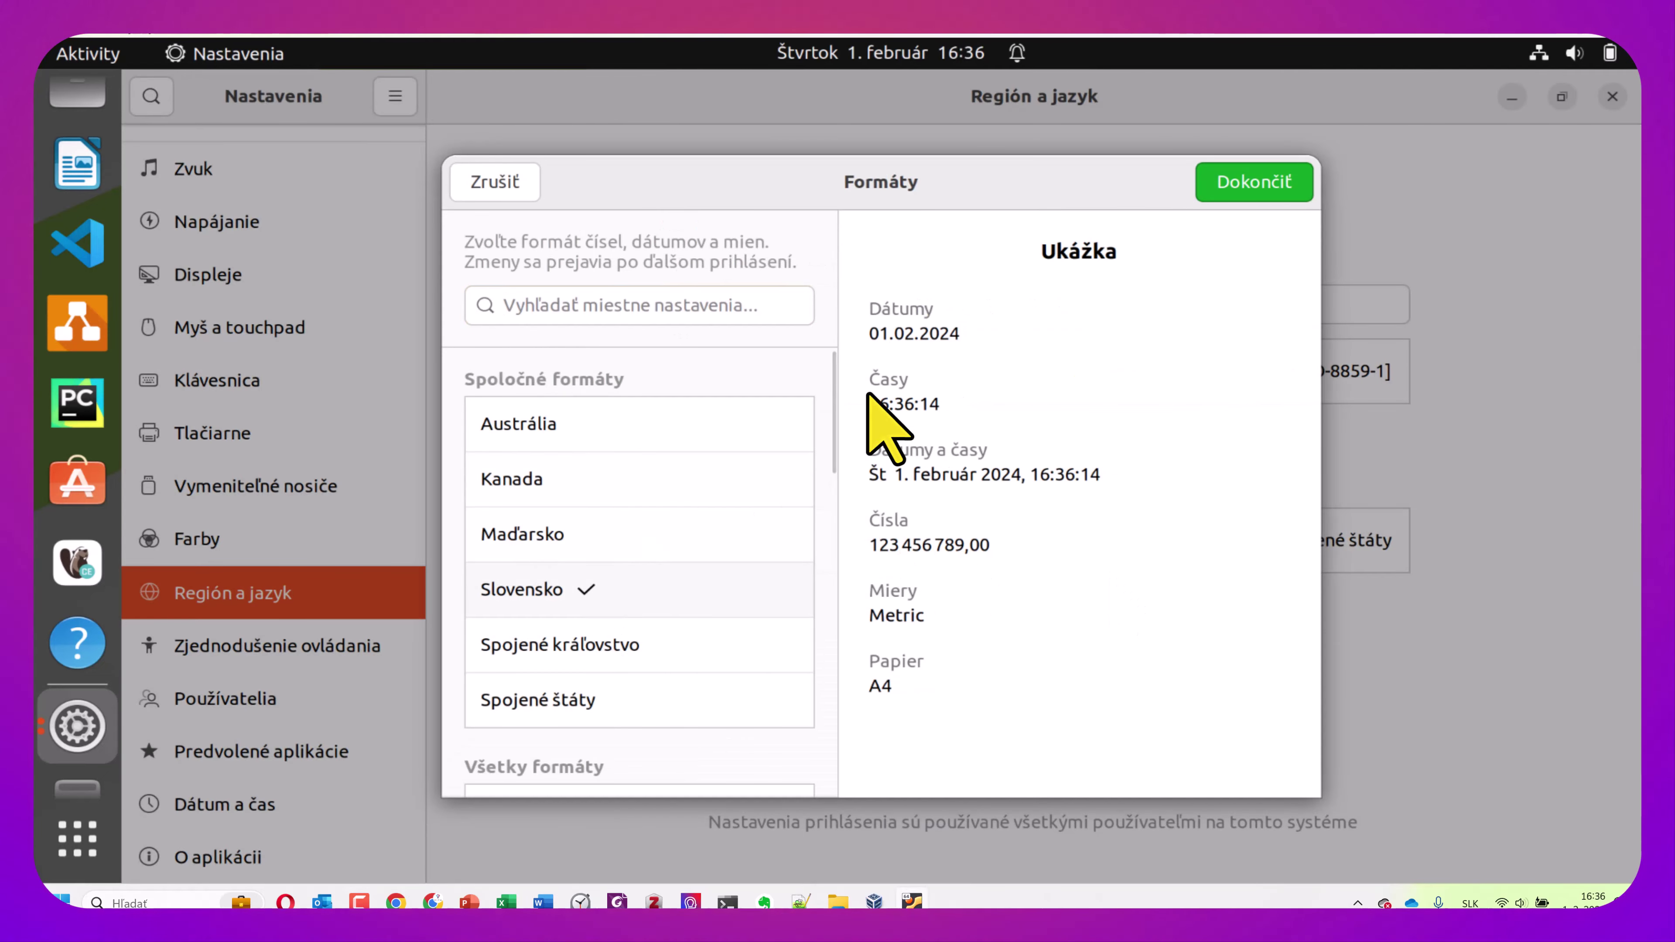
pyautogui.click(1282, 188)
pyautogui.click(1105, 380)
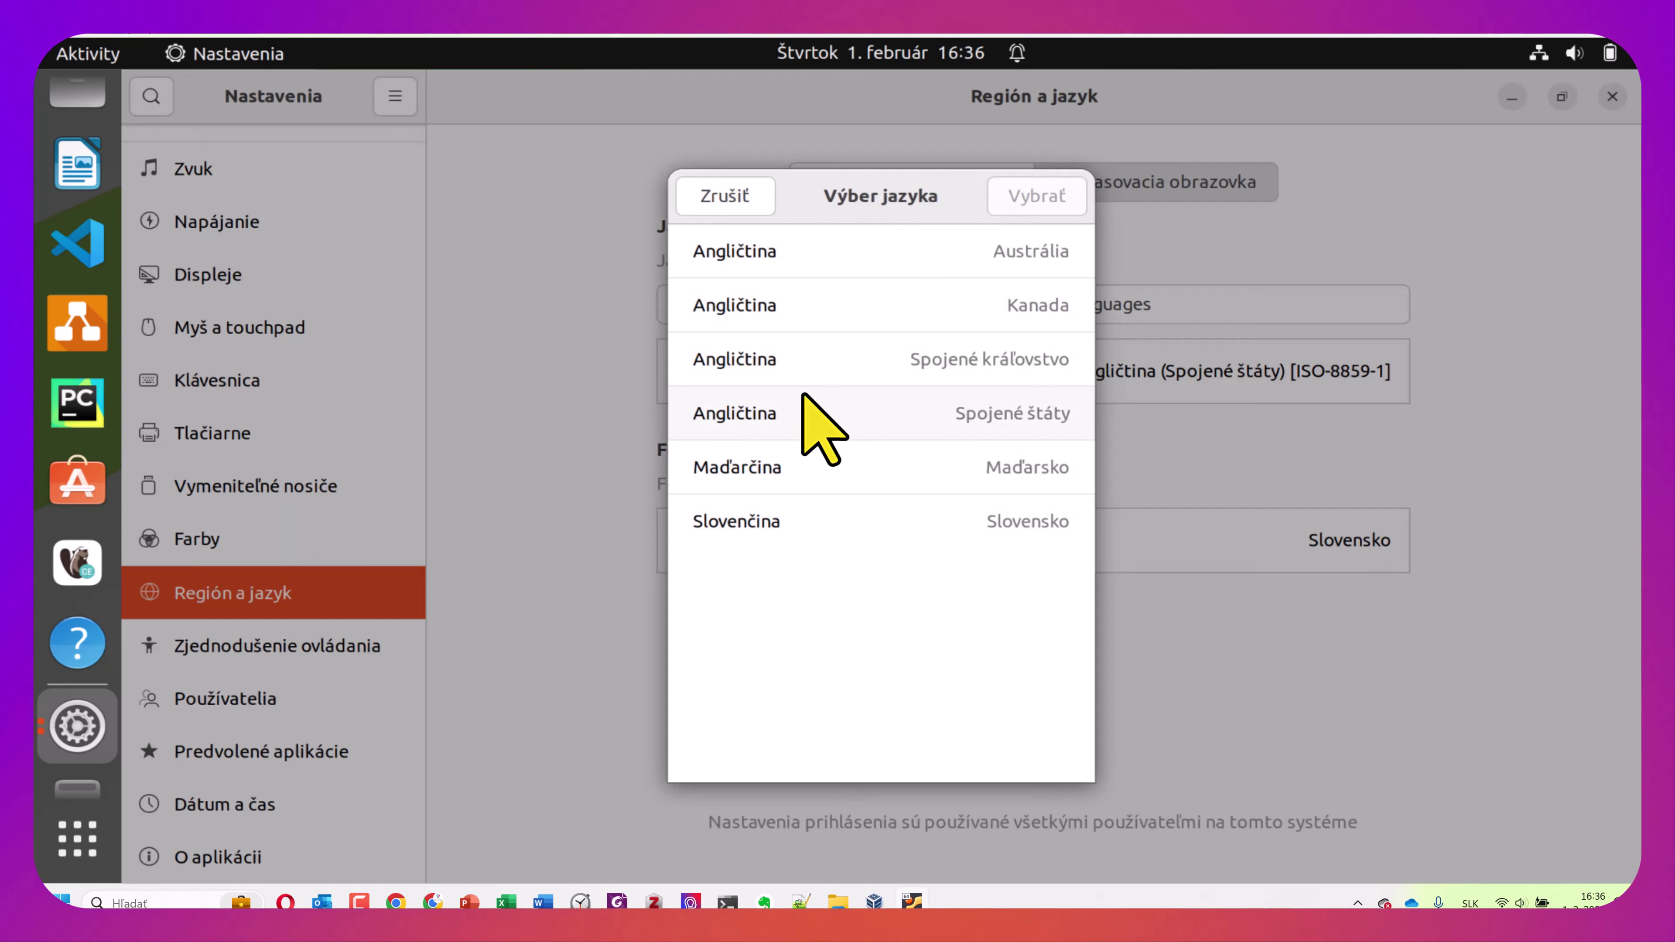
pyautogui.click(776, 521)
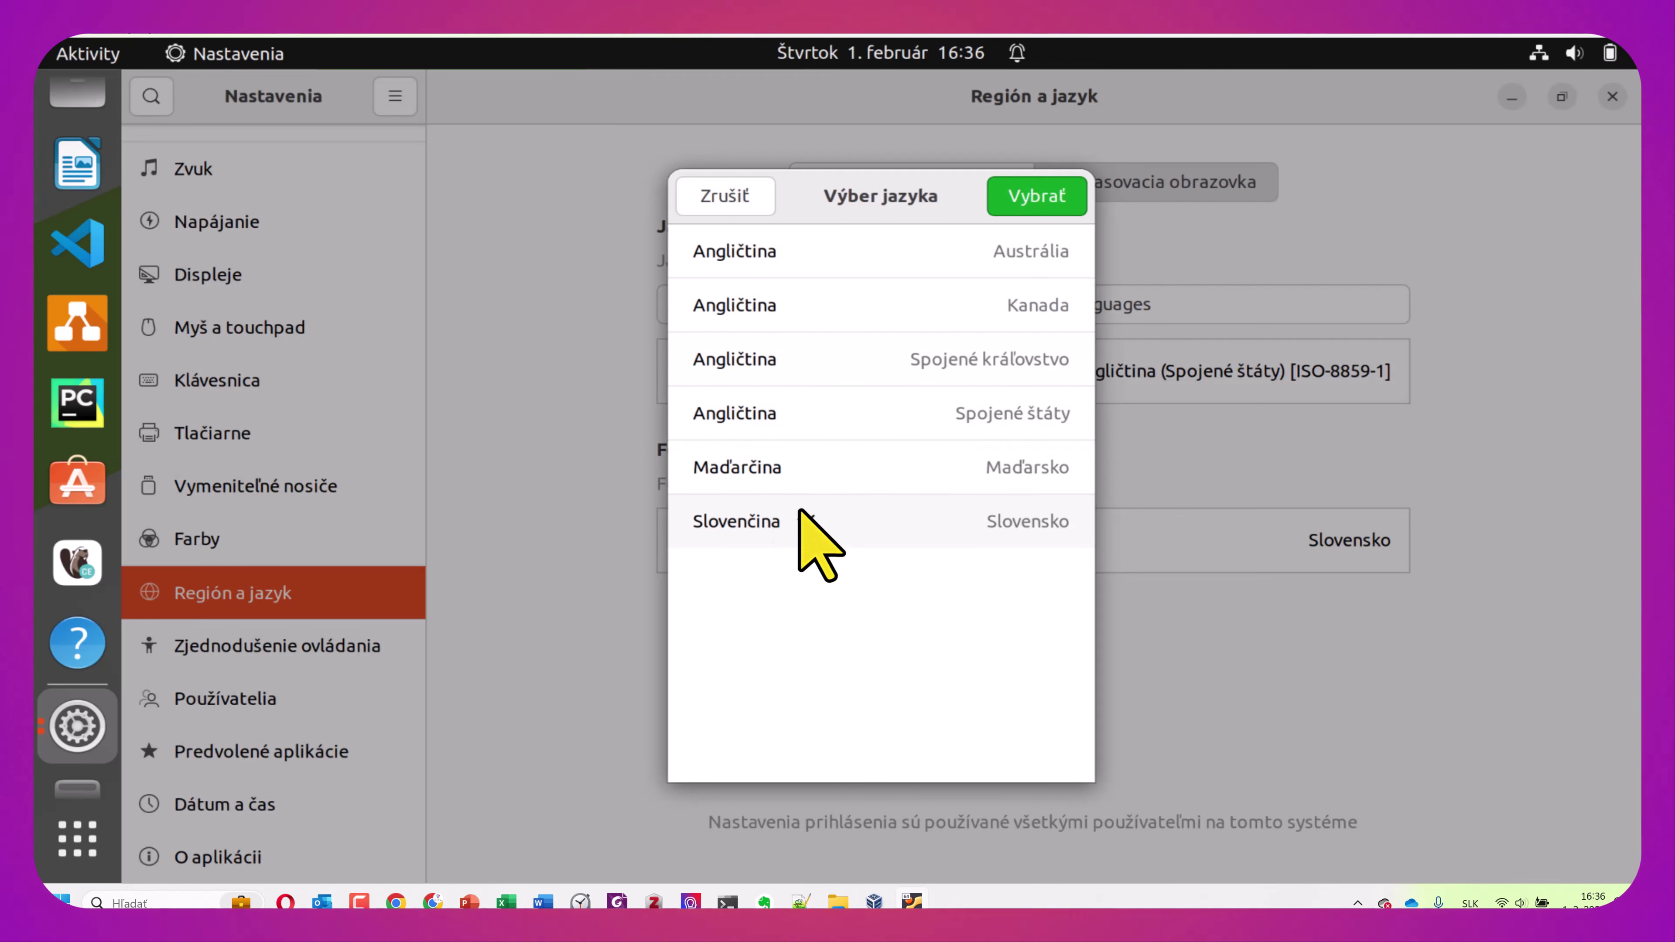
pyautogui.click(1034, 198)
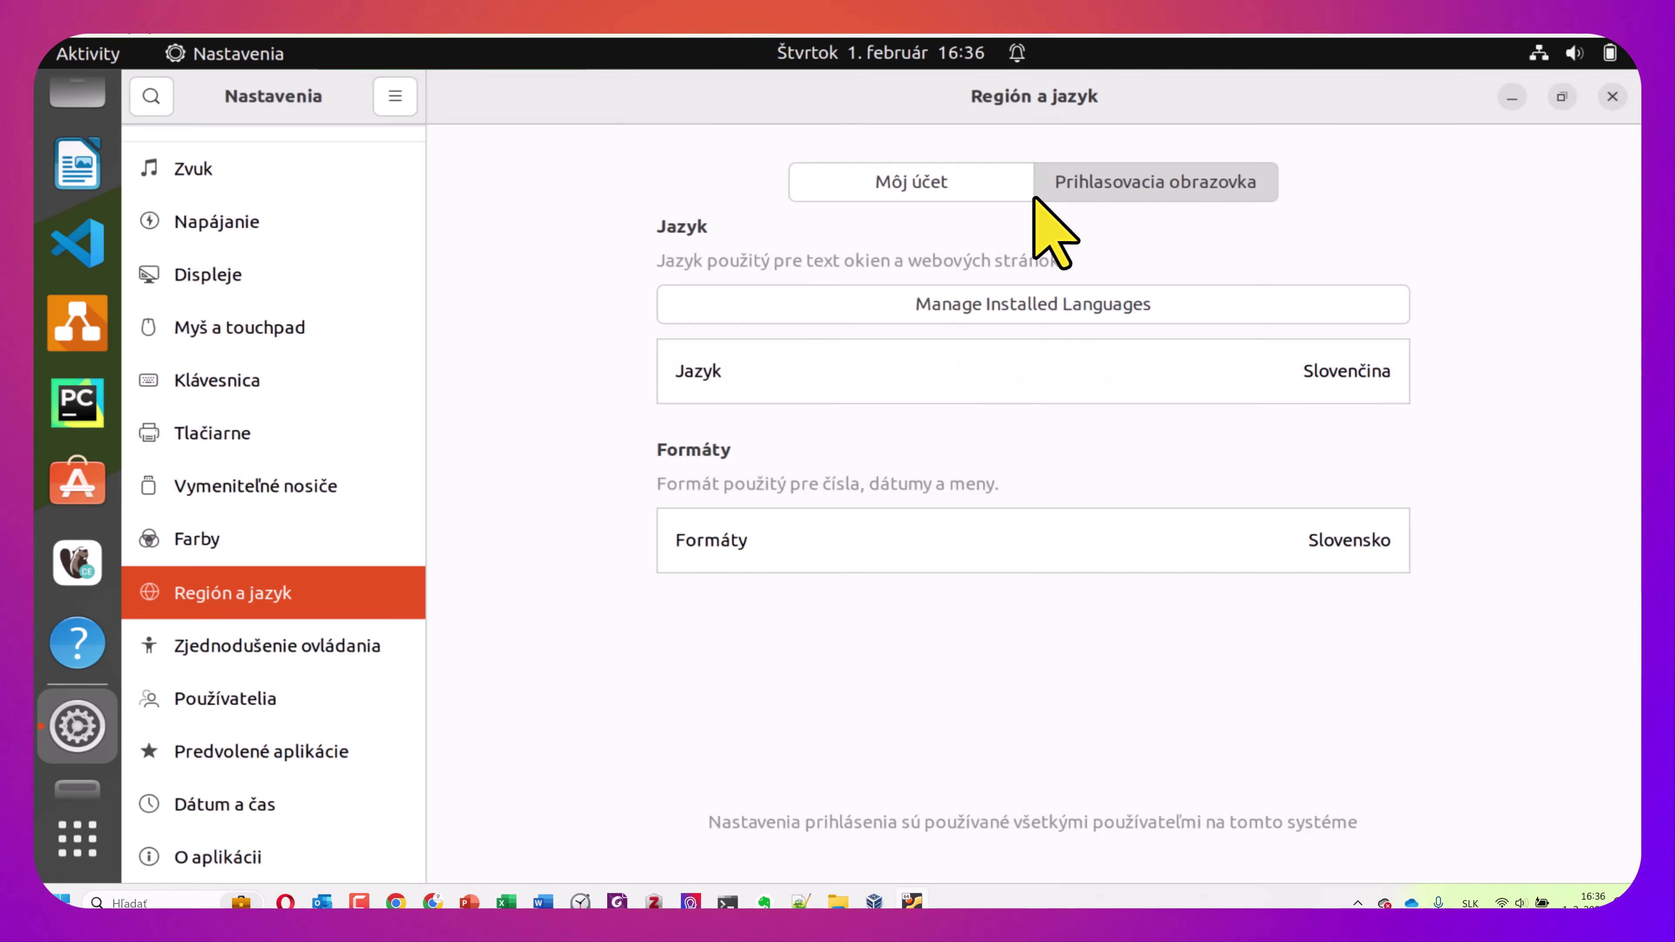
pyautogui.click(911, 187)
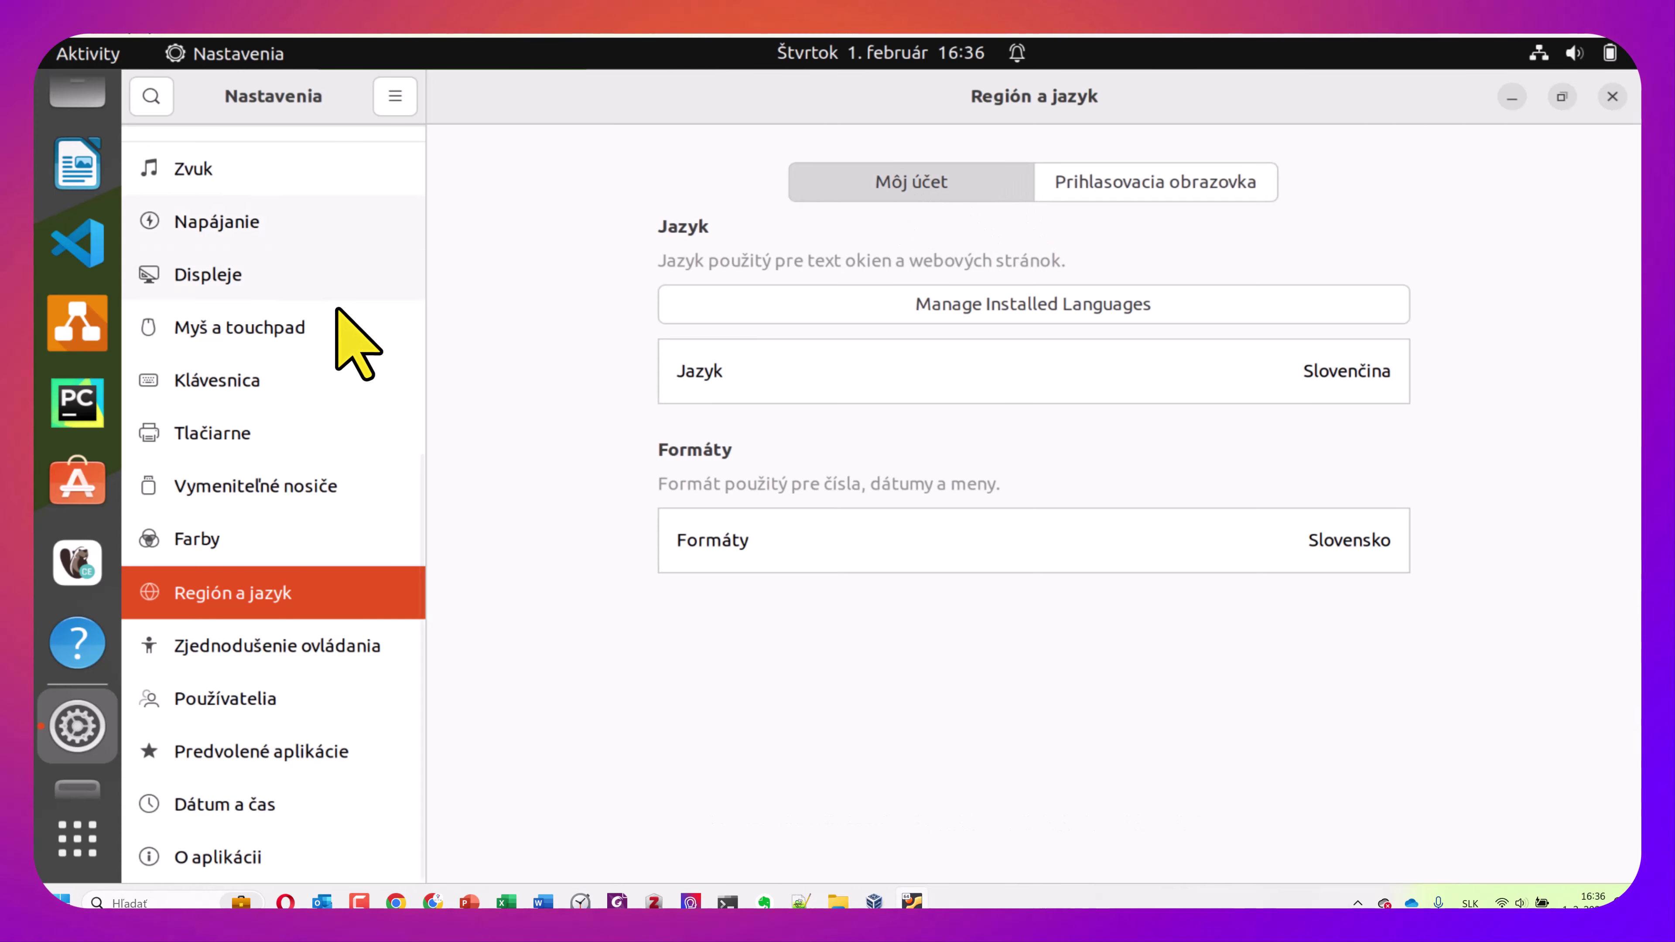
# Open Vzhľad and choose the blue accent colour with the Dark style
pyautogui.scroll(2, 338, 342)
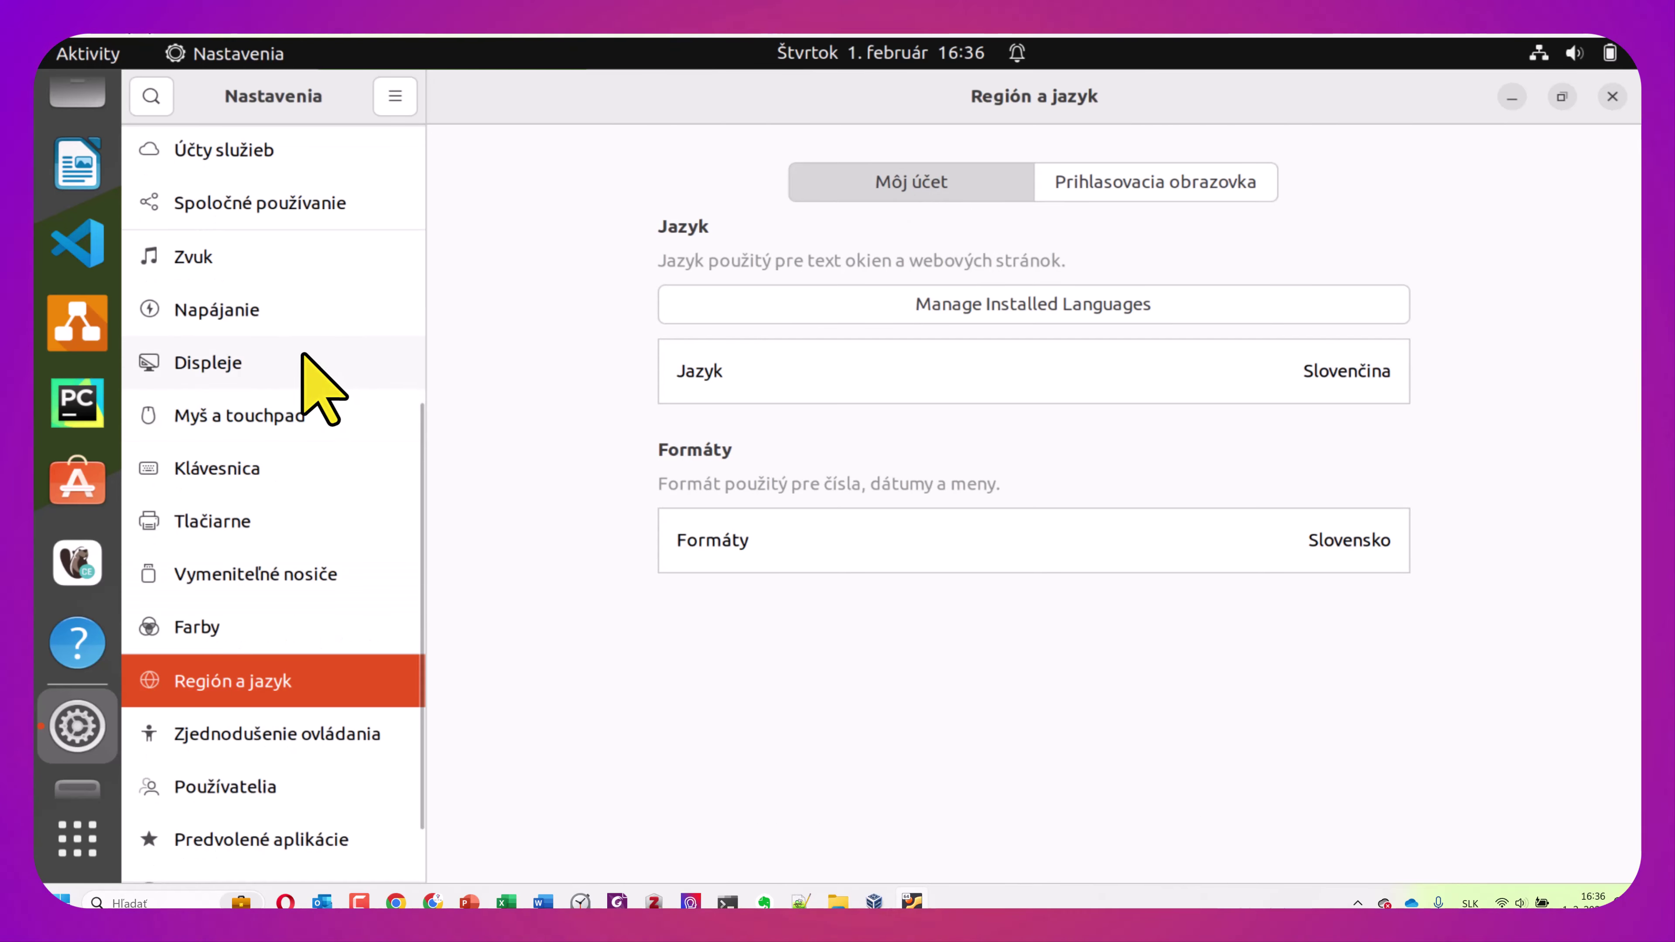
pyautogui.scroll(3, 300, 353)
pyautogui.scroll(4, 300, 353)
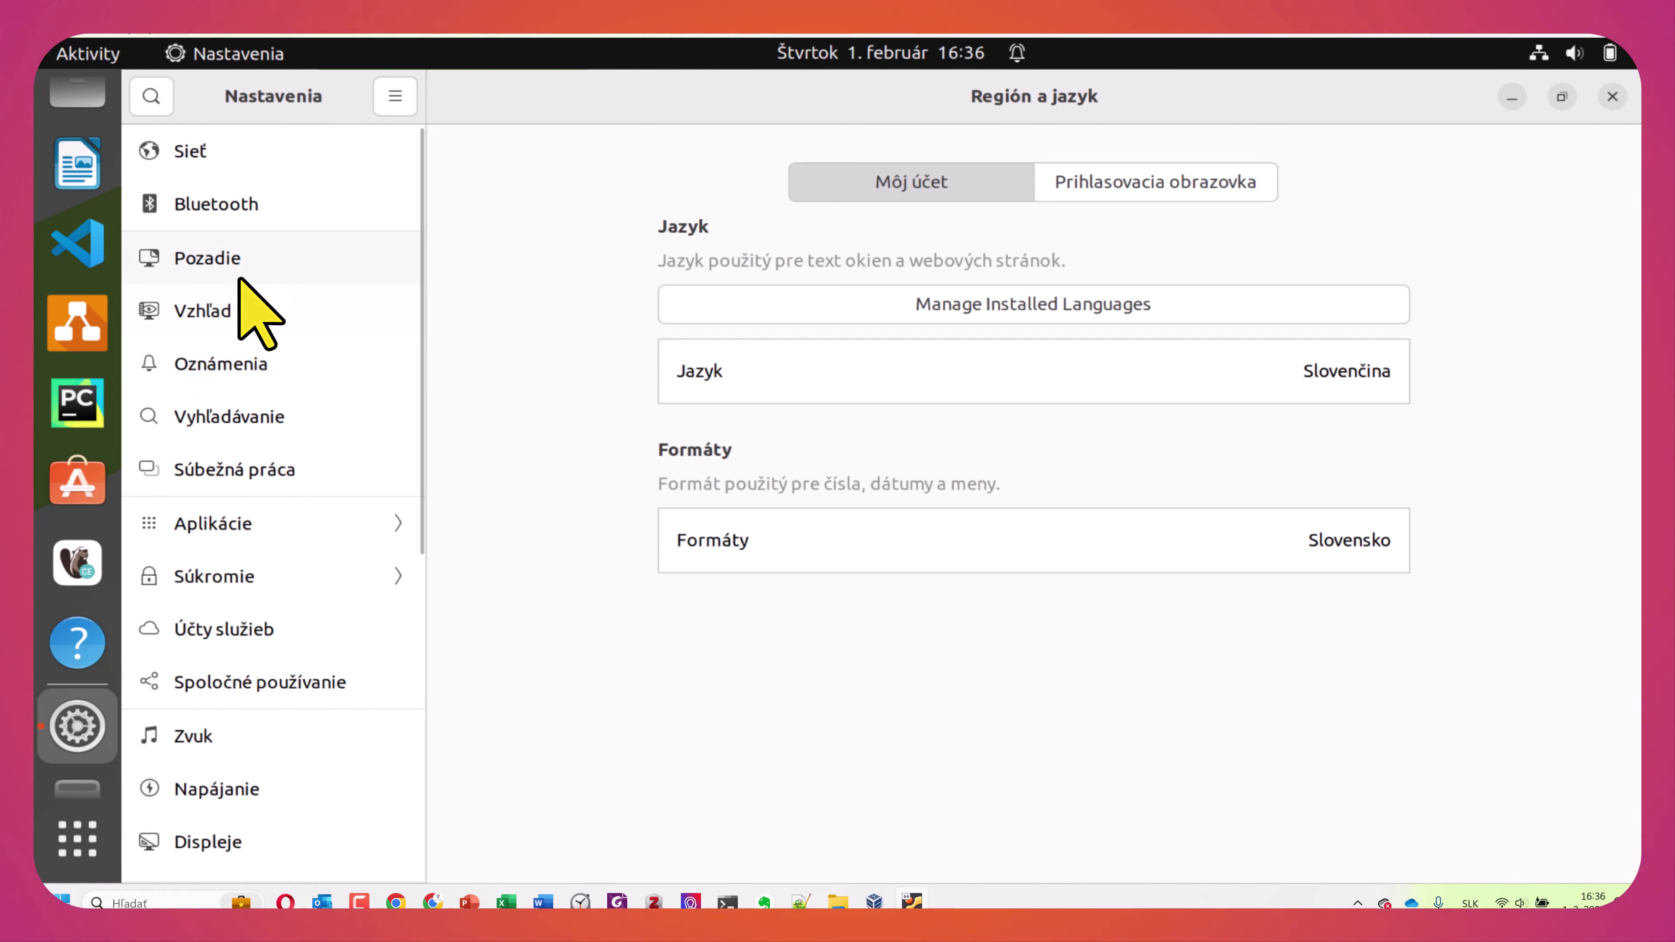
pyautogui.click(227, 309)
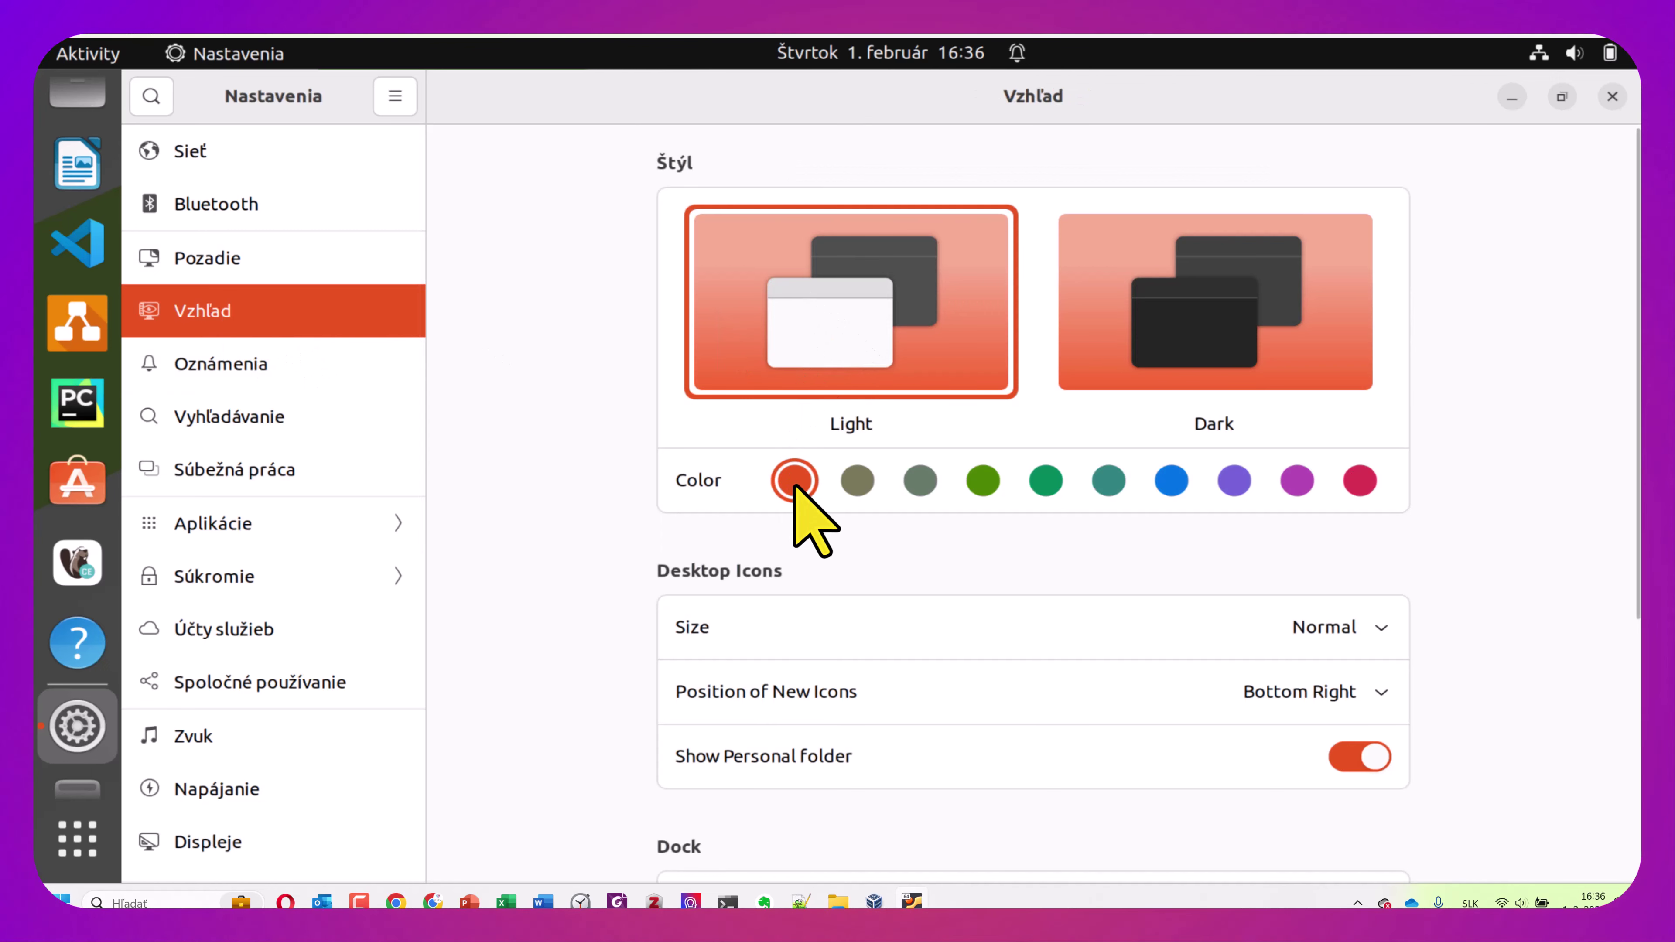
pyautogui.click(1169, 483)
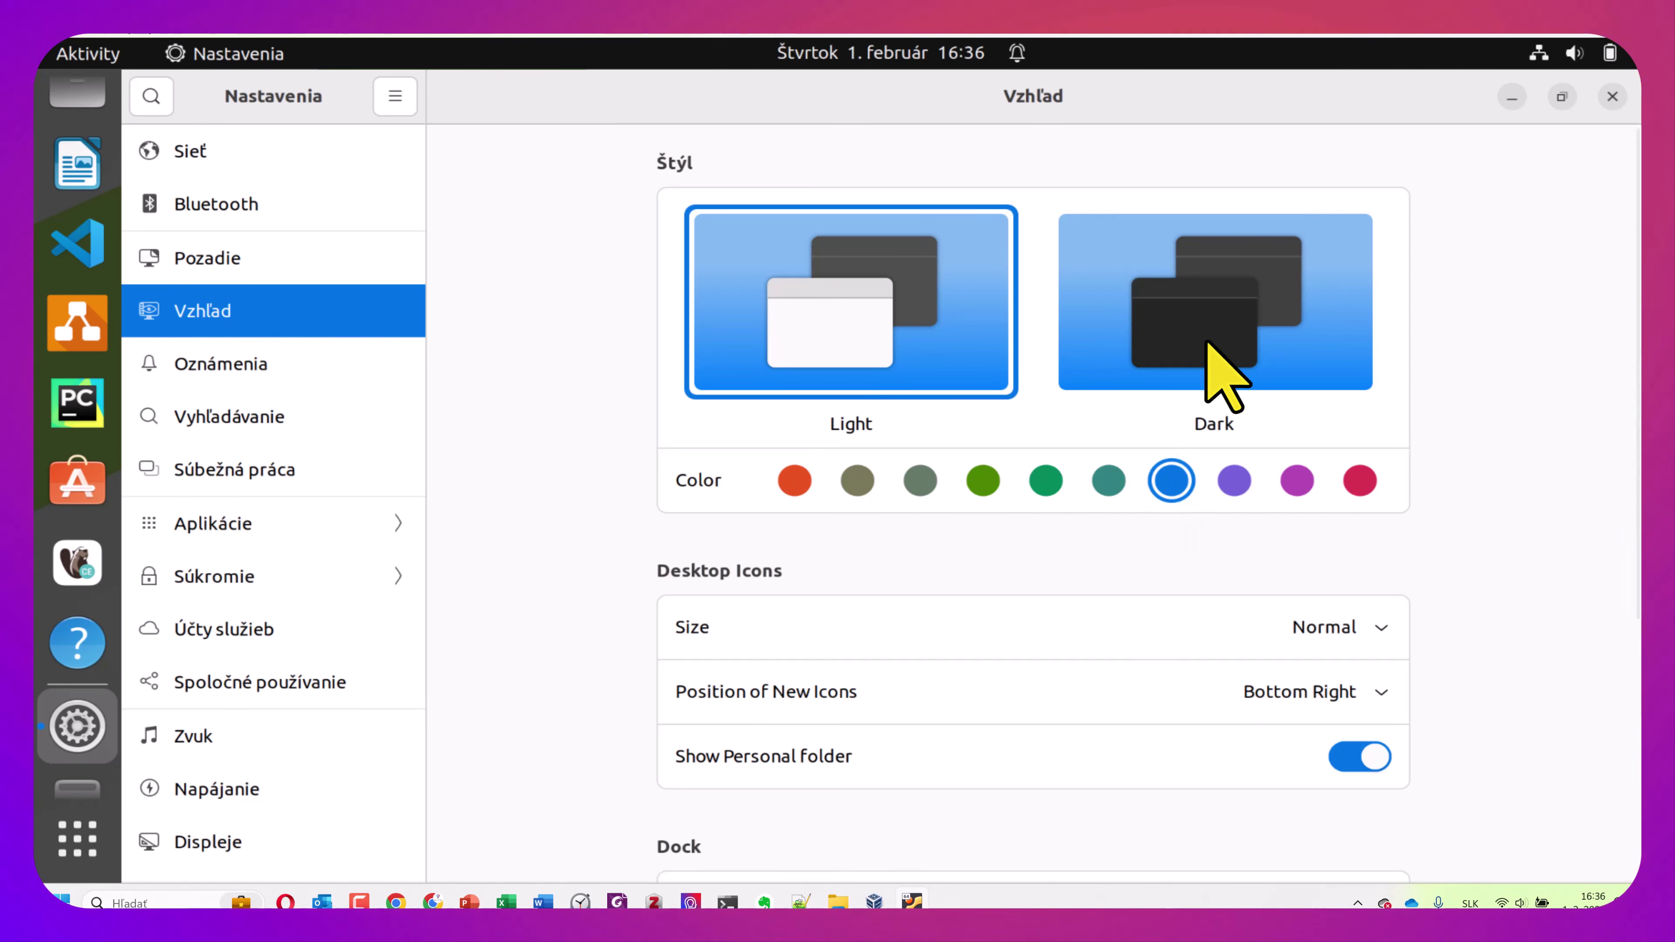
pyautogui.click(1228, 352)
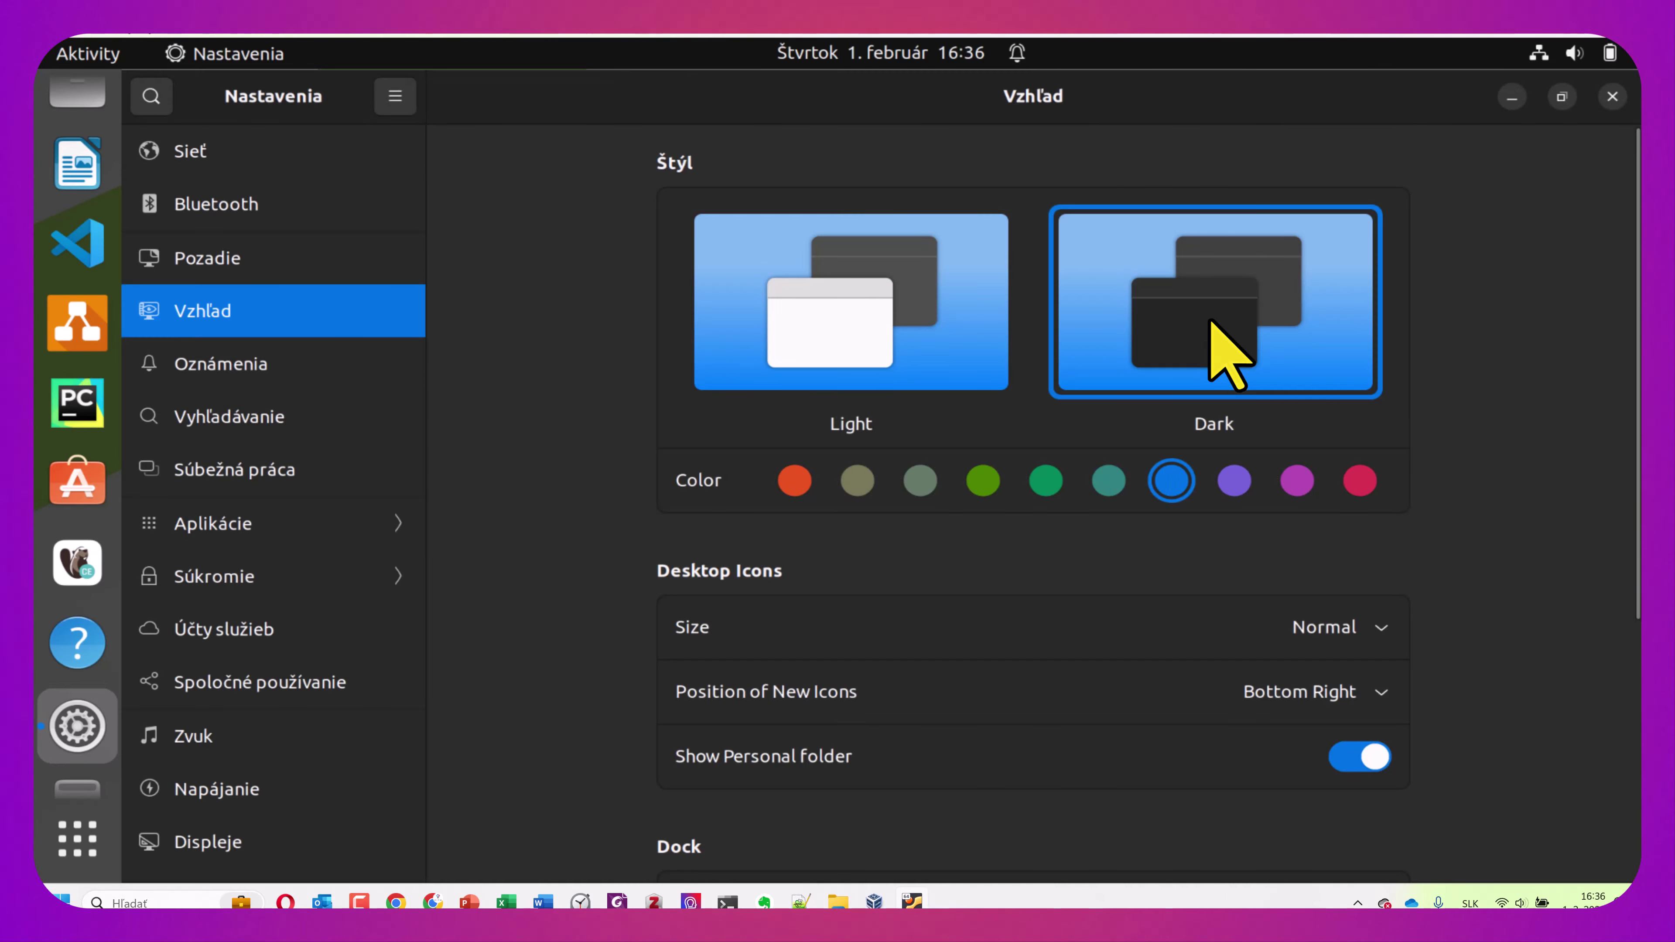
# Switch back to Light style and place new desktop icons at Top Left, leaving size Normal
pyautogui.click(852, 359)
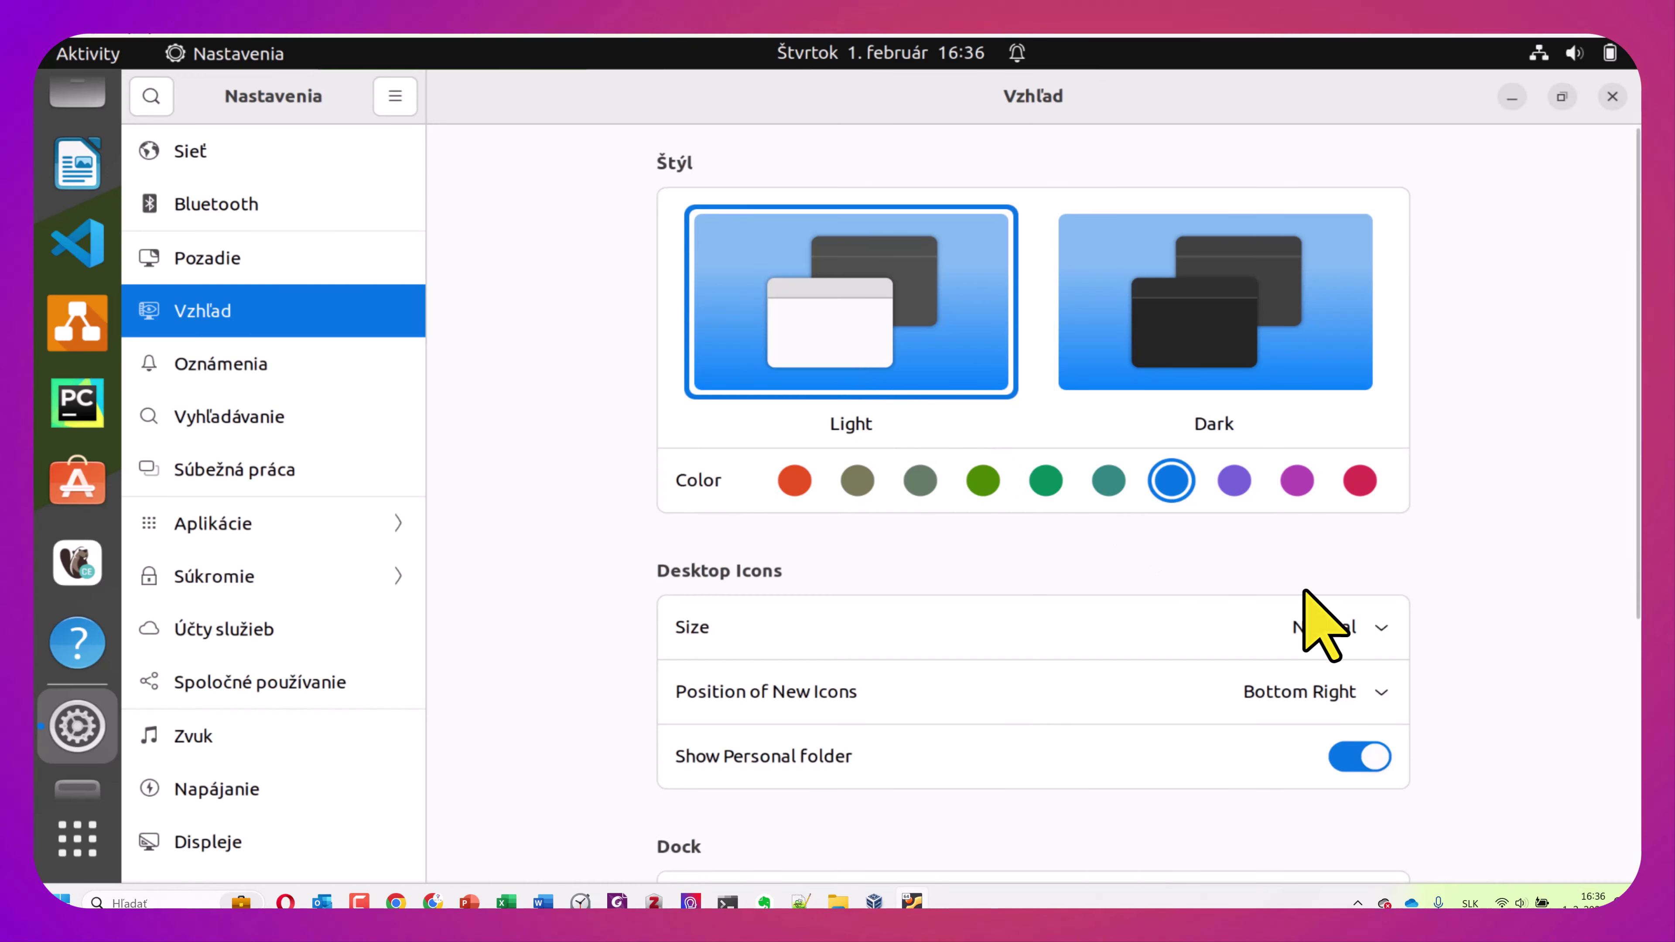
pyautogui.click(1368, 630)
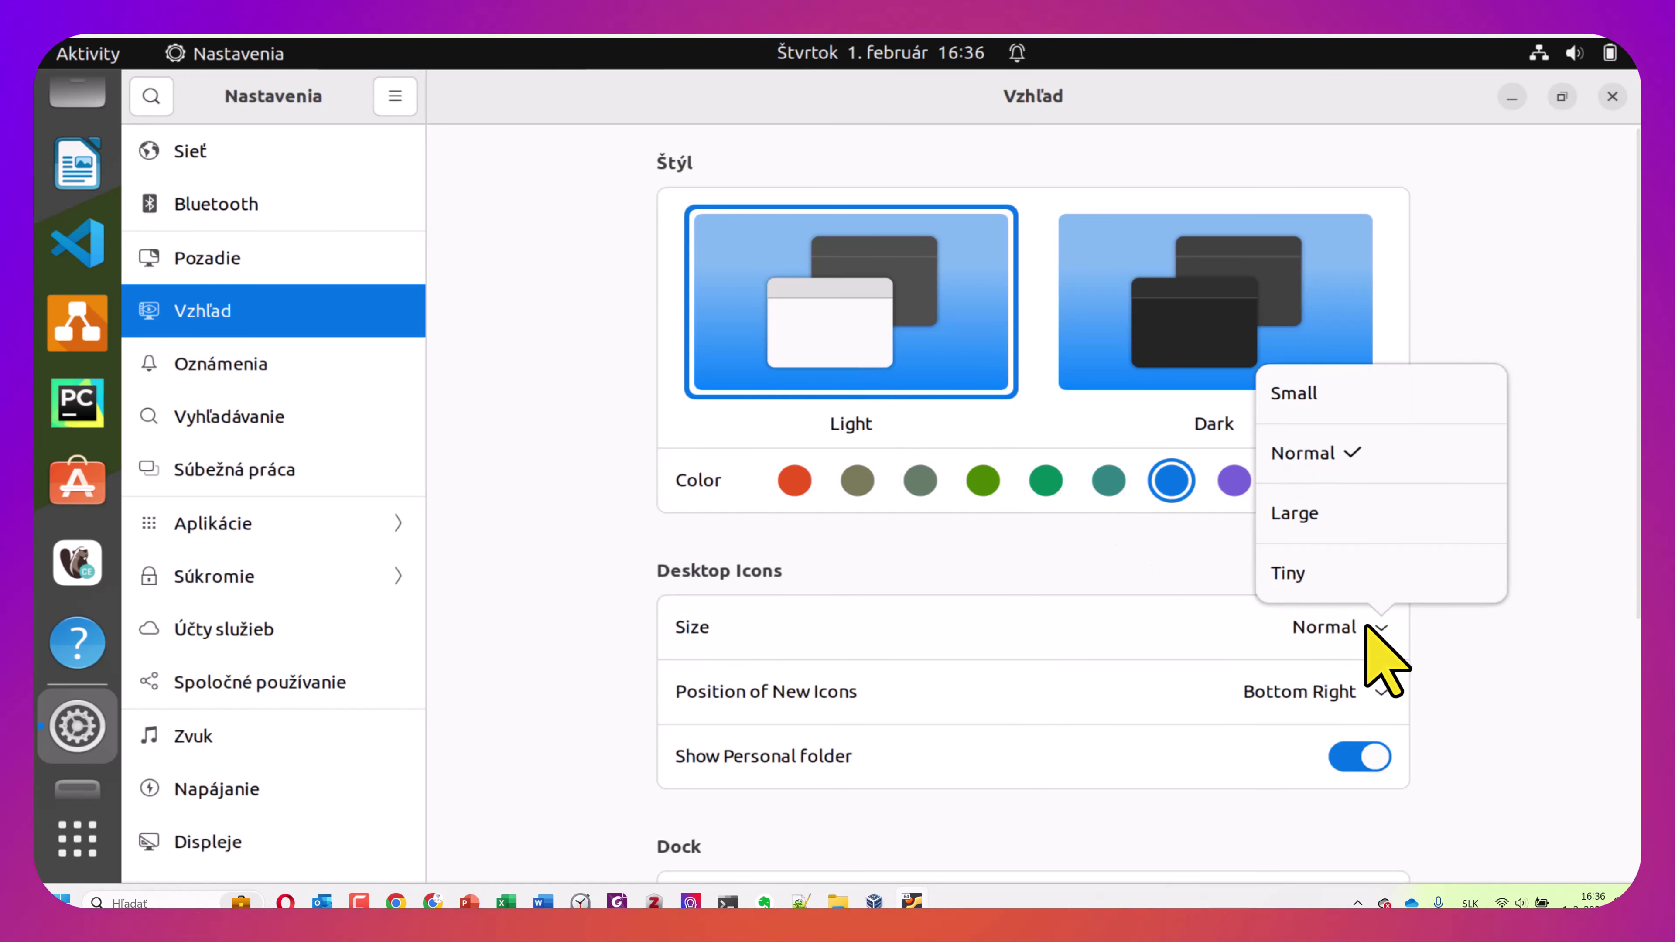
pyautogui.click(1492, 691)
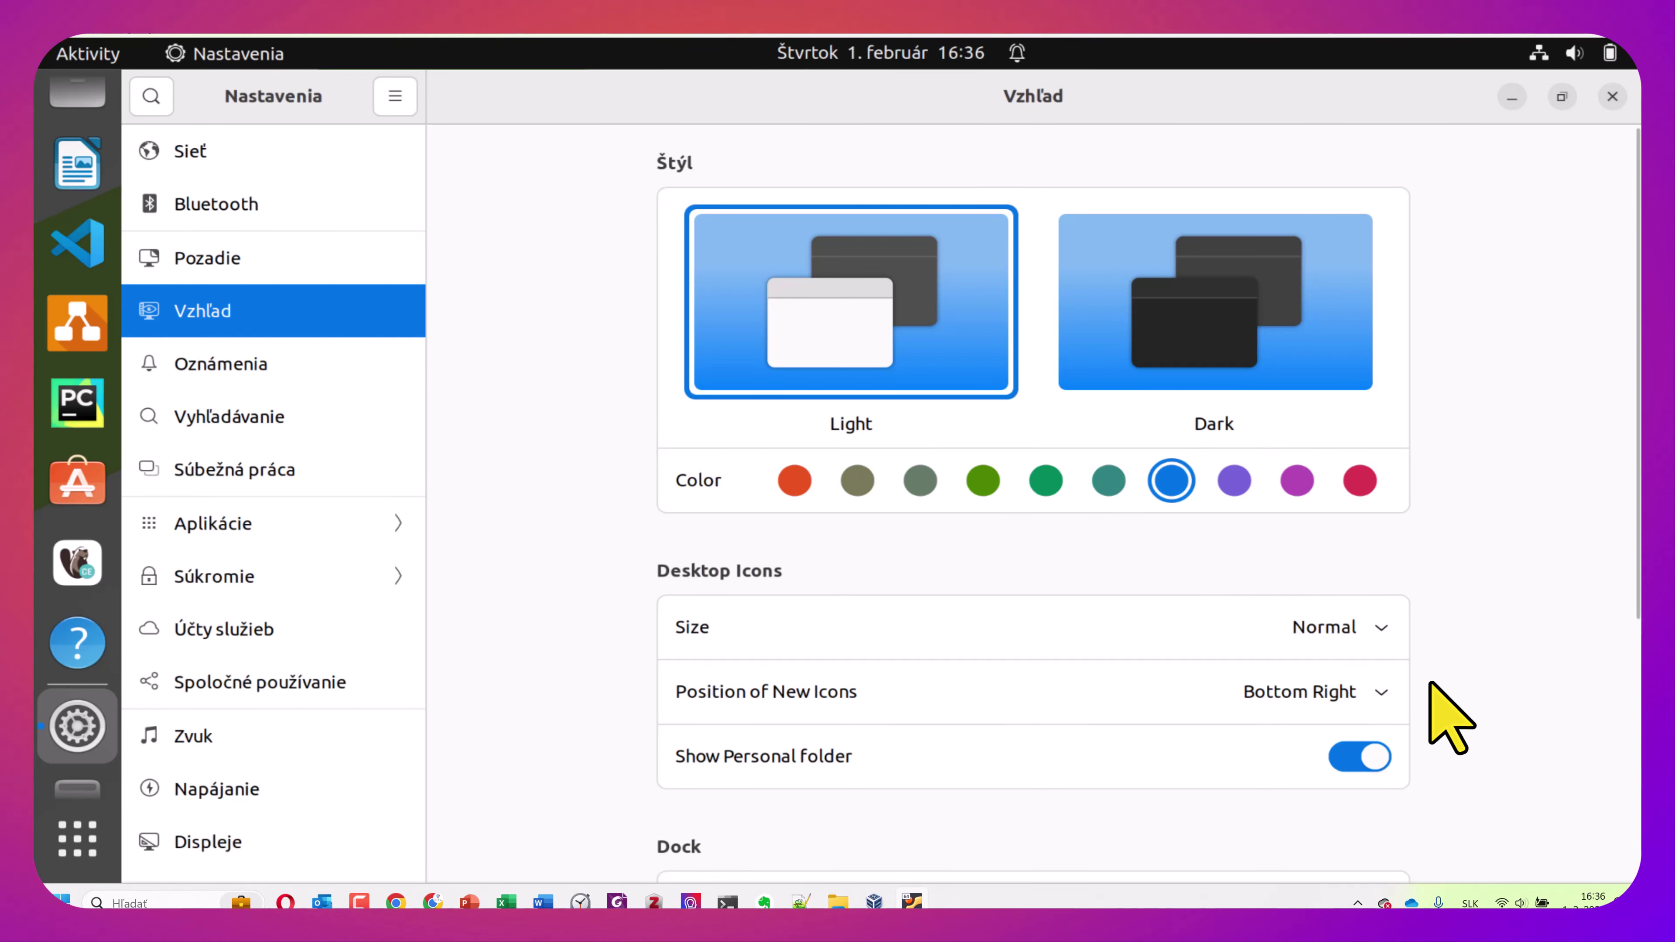
pyautogui.click(1379, 692)
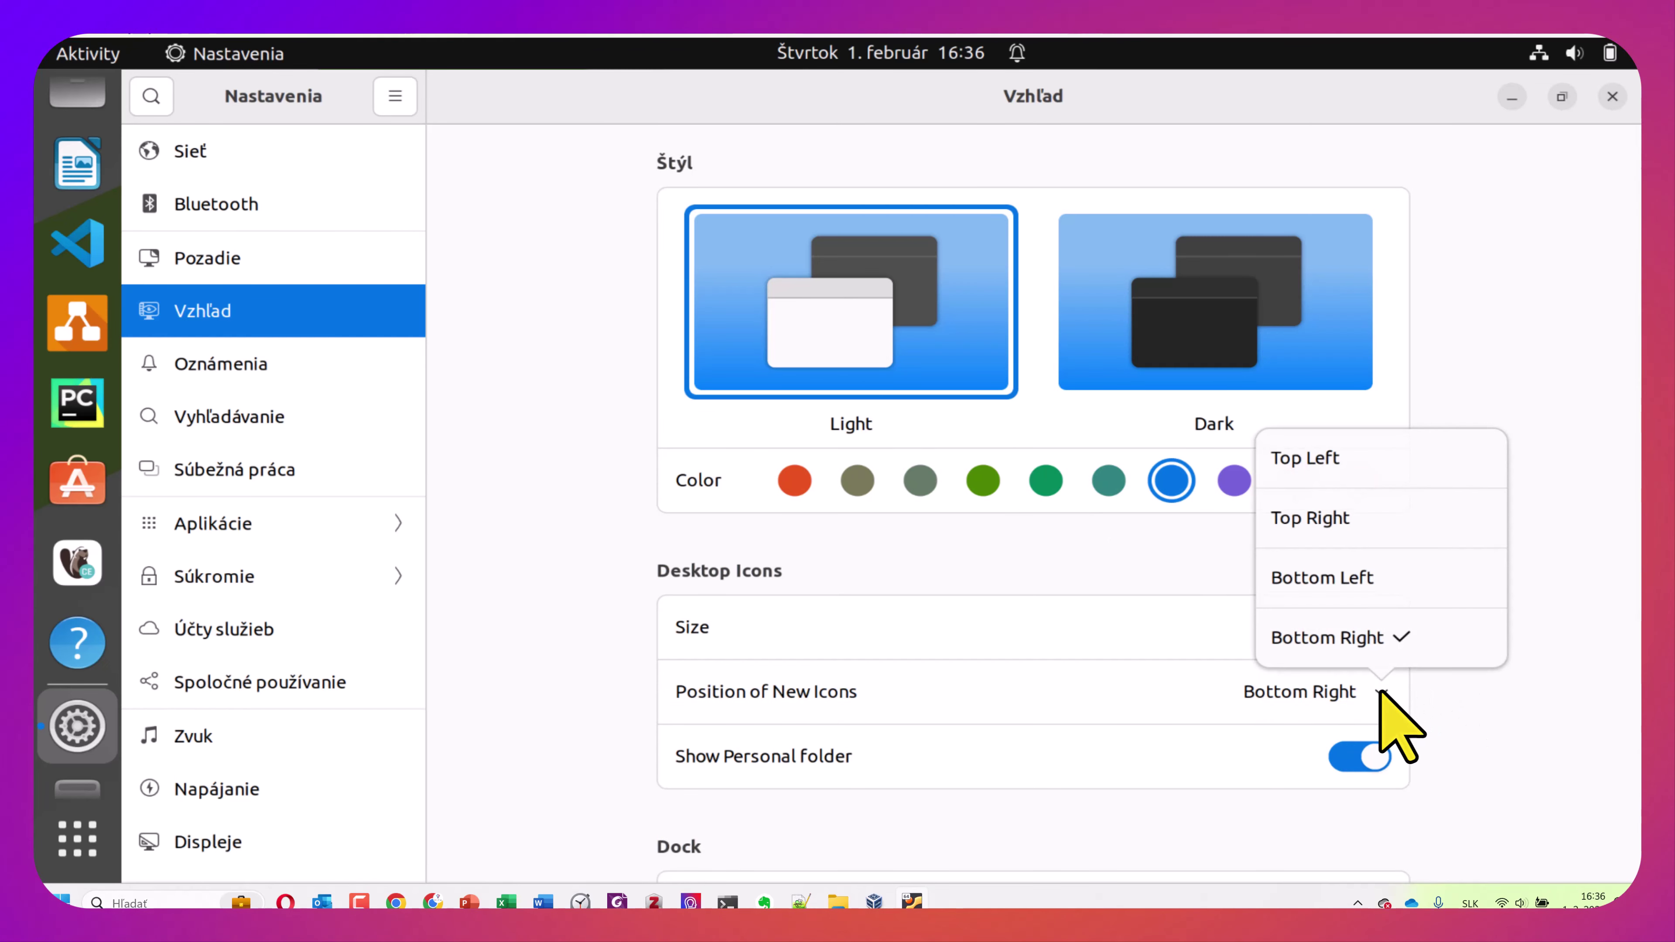
pyautogui.click(1316, 458)
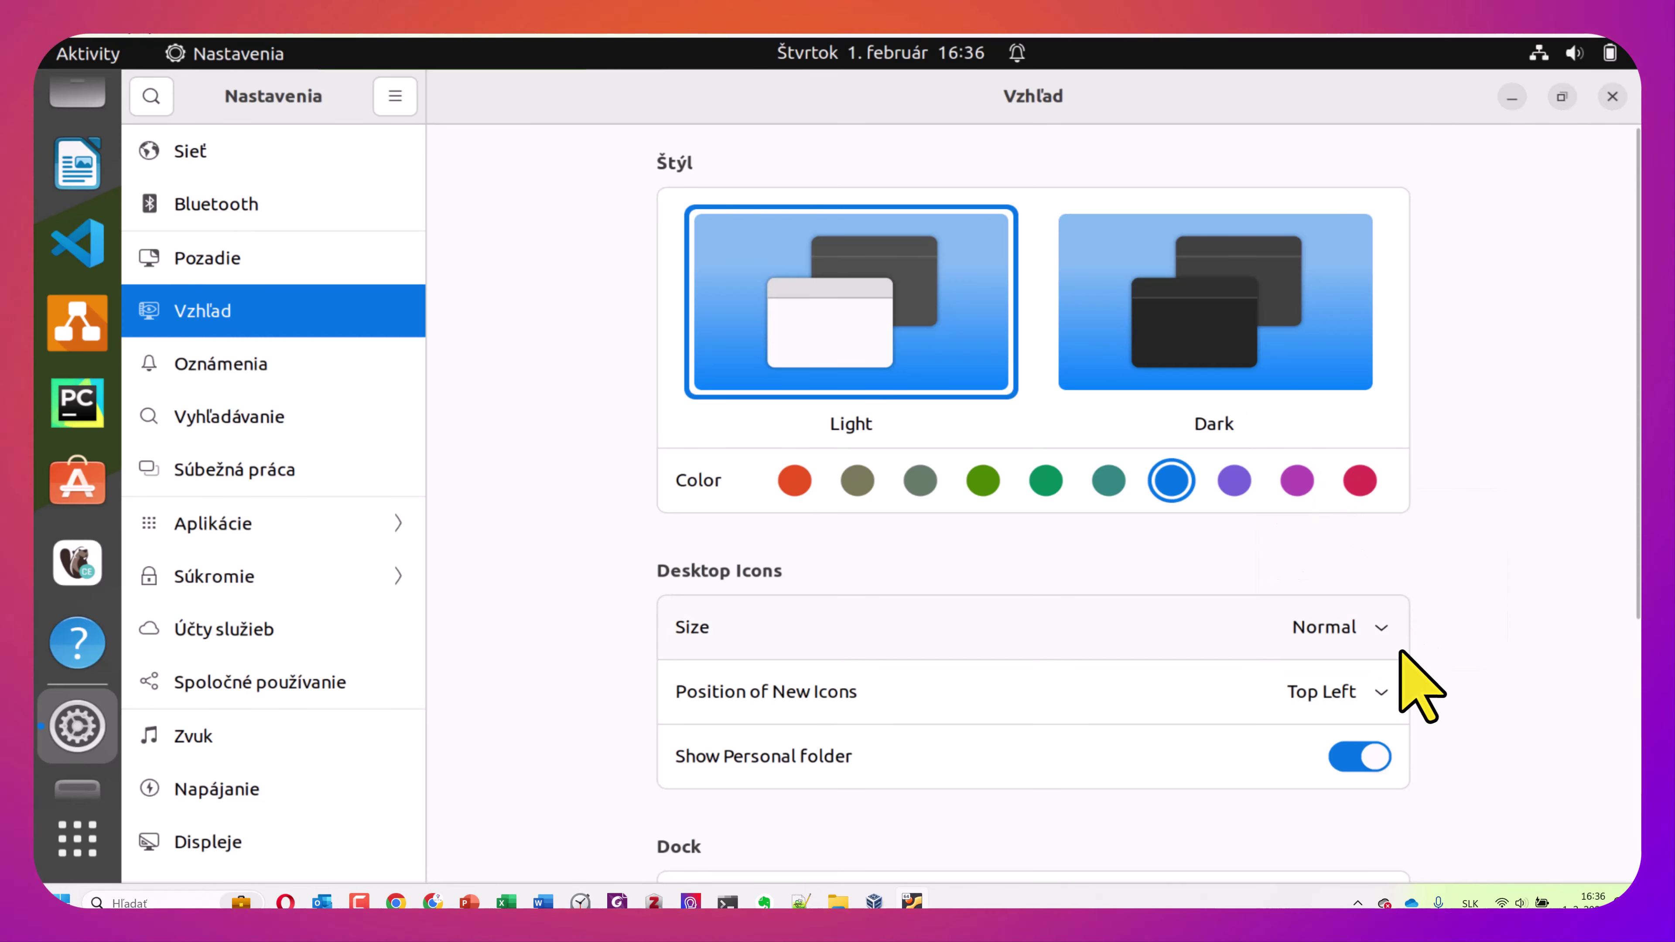
pyautogui.scroll(-3, 1411, 680)
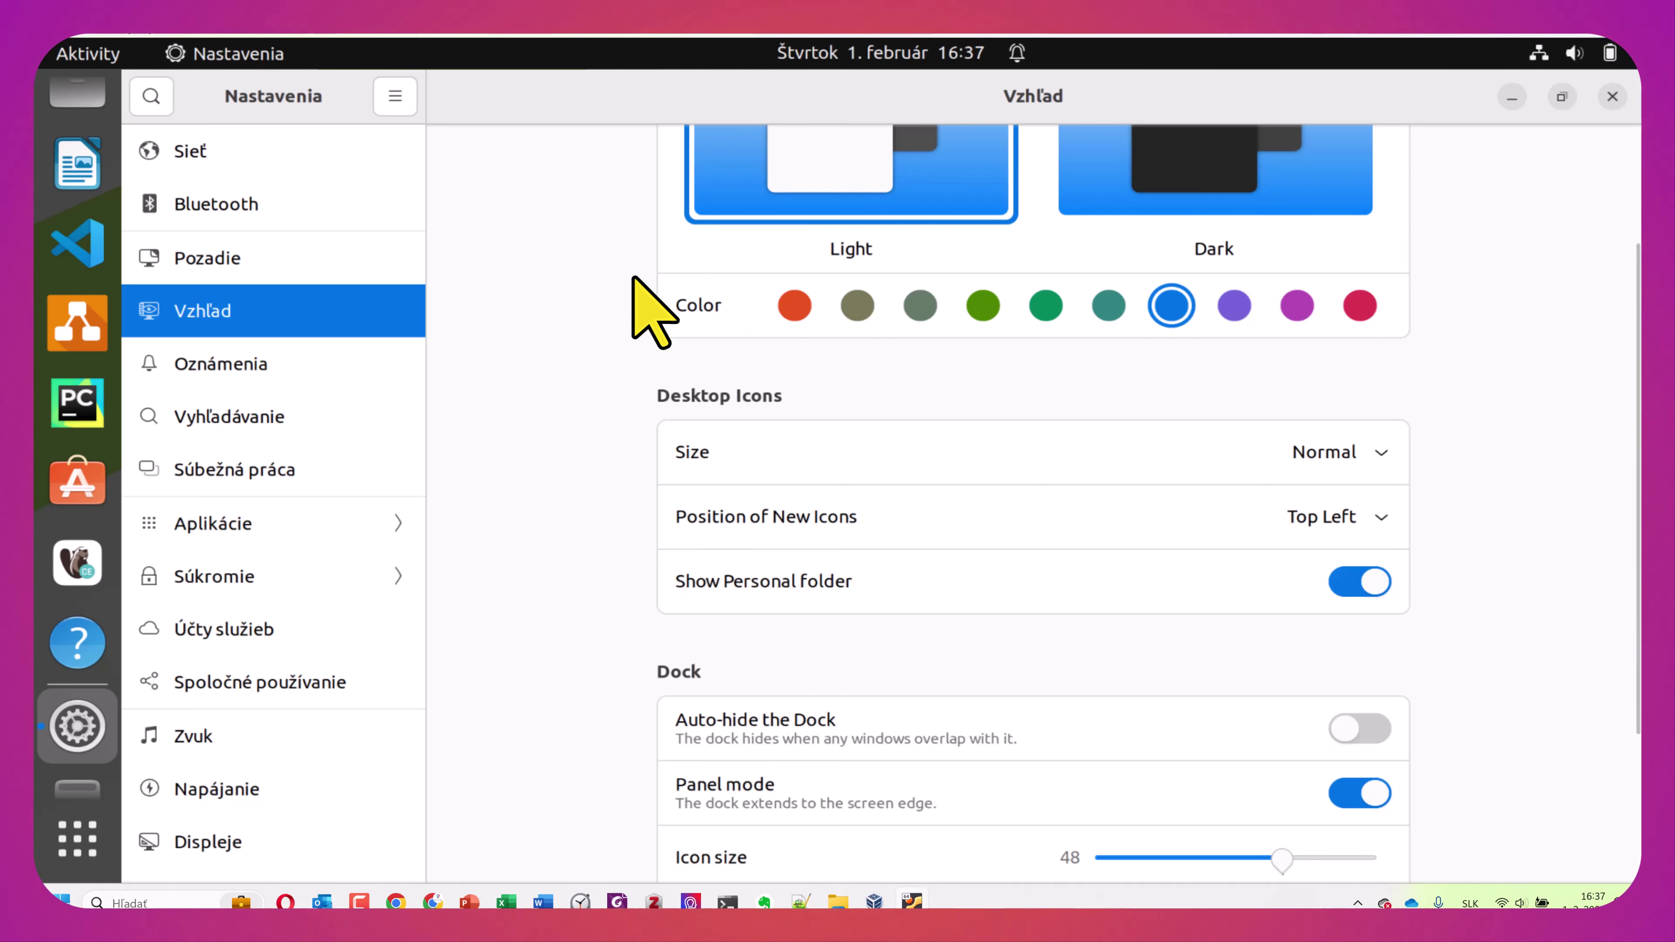
# Toggle dock auto-hide on and back off, then set the dock's screen position to Bottom
pyautogui.press('super+d')
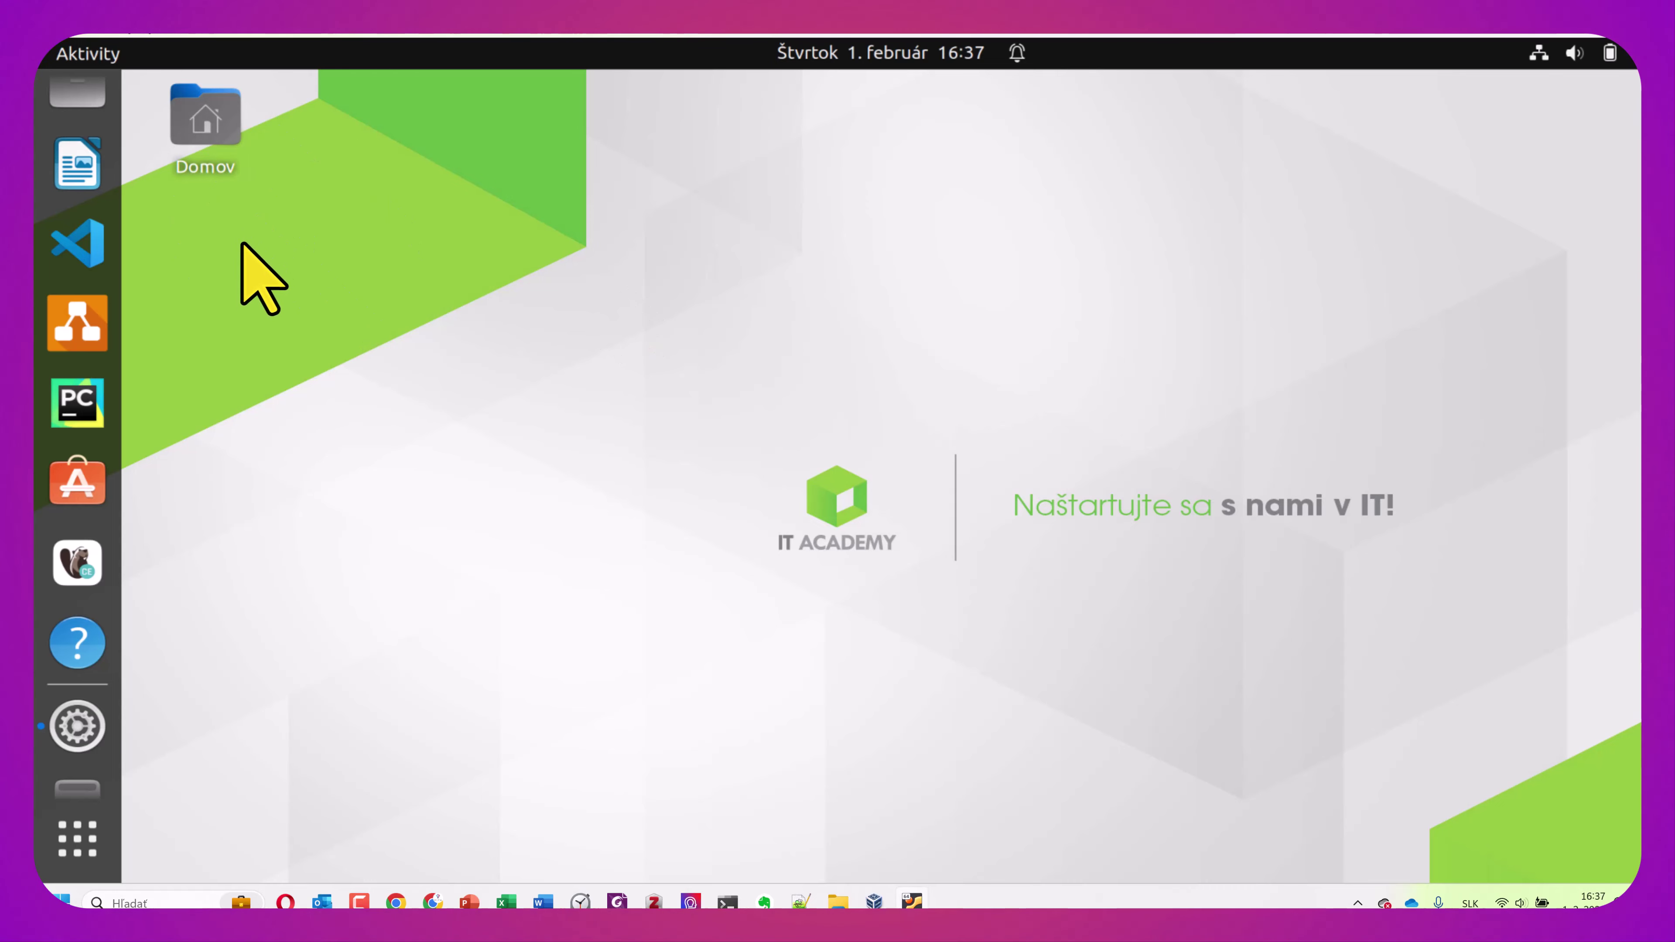
pyautogui.press('super+d')
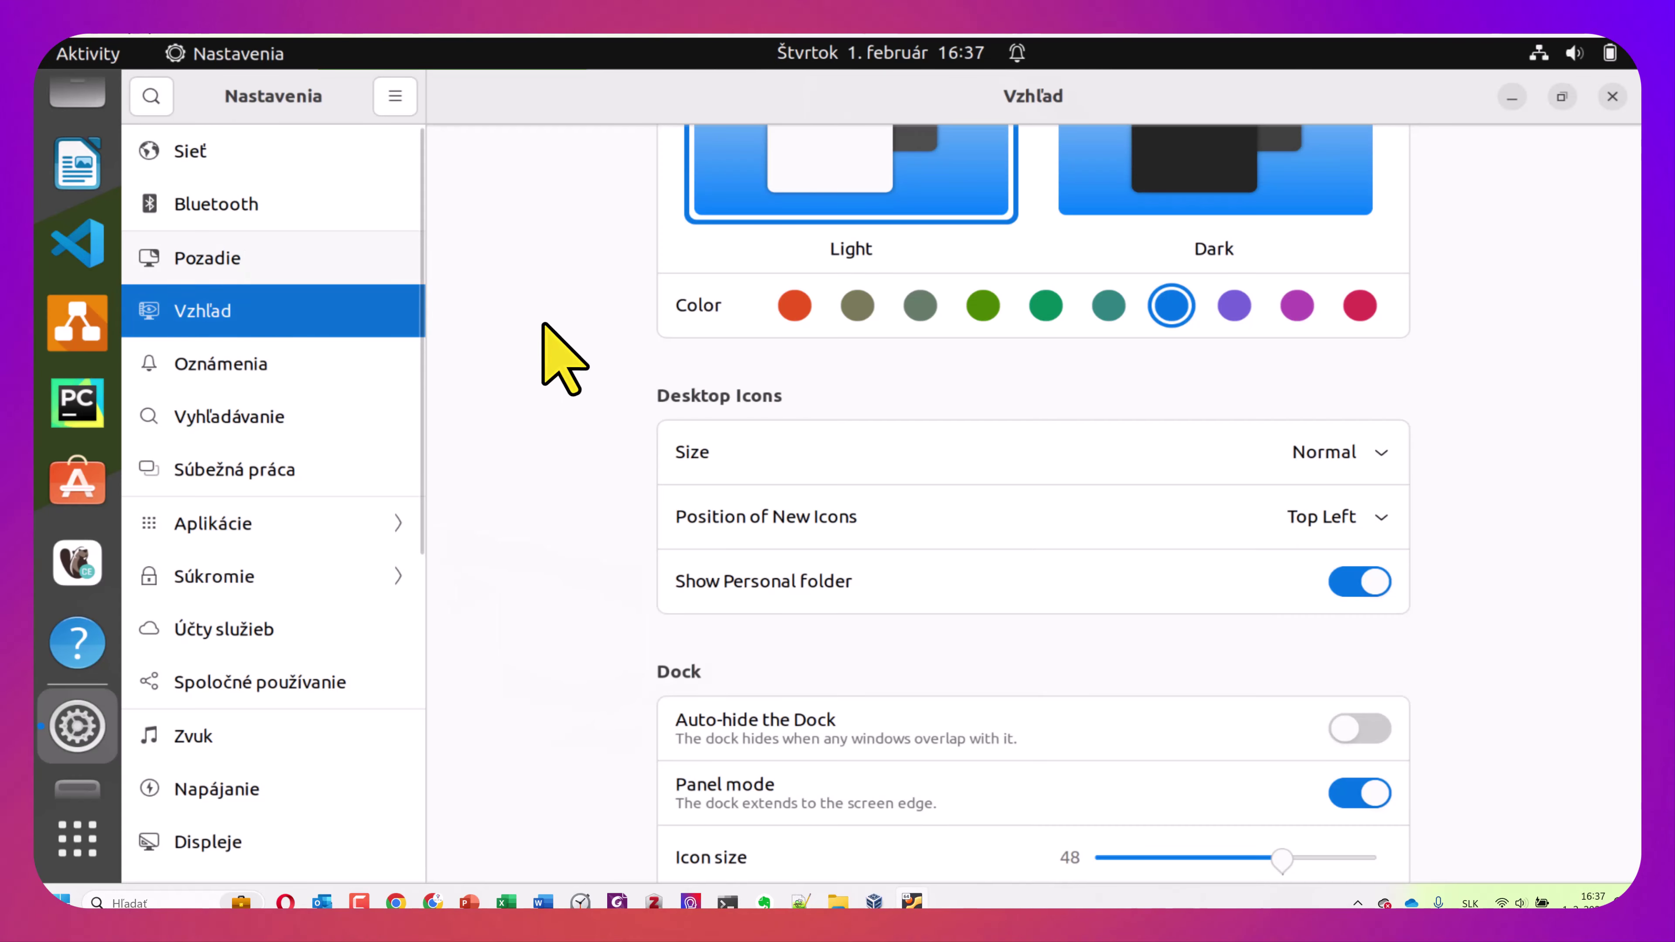
pyautogui.scroll(-5, 606, 330)
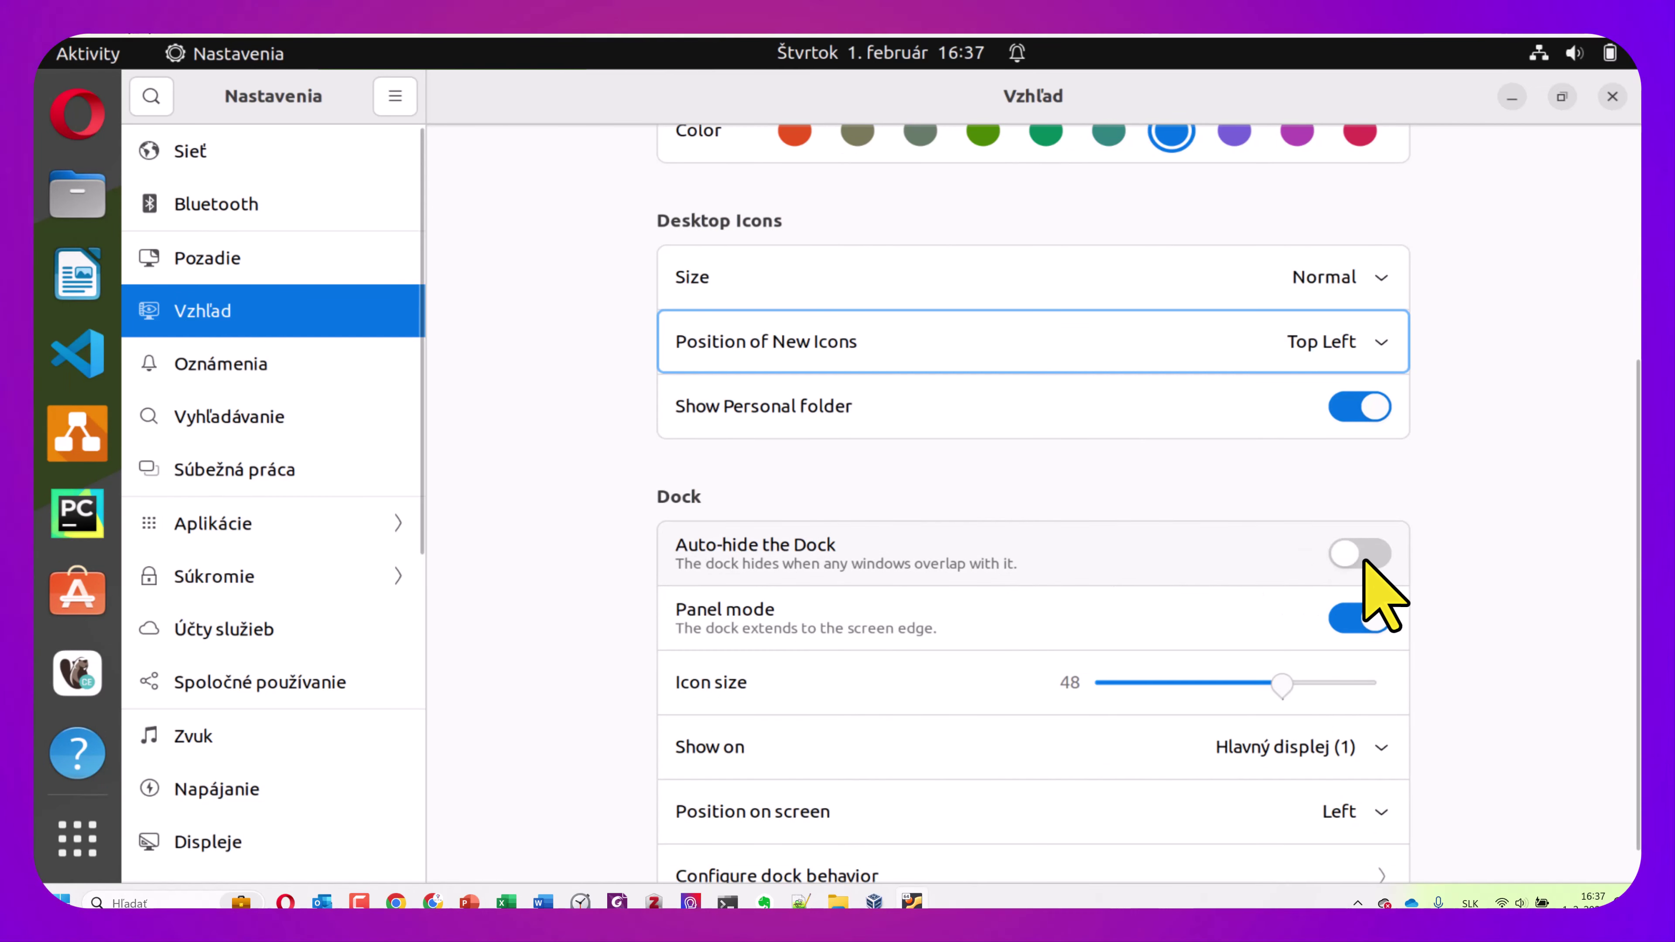
pyautogui.click(1360, 553)
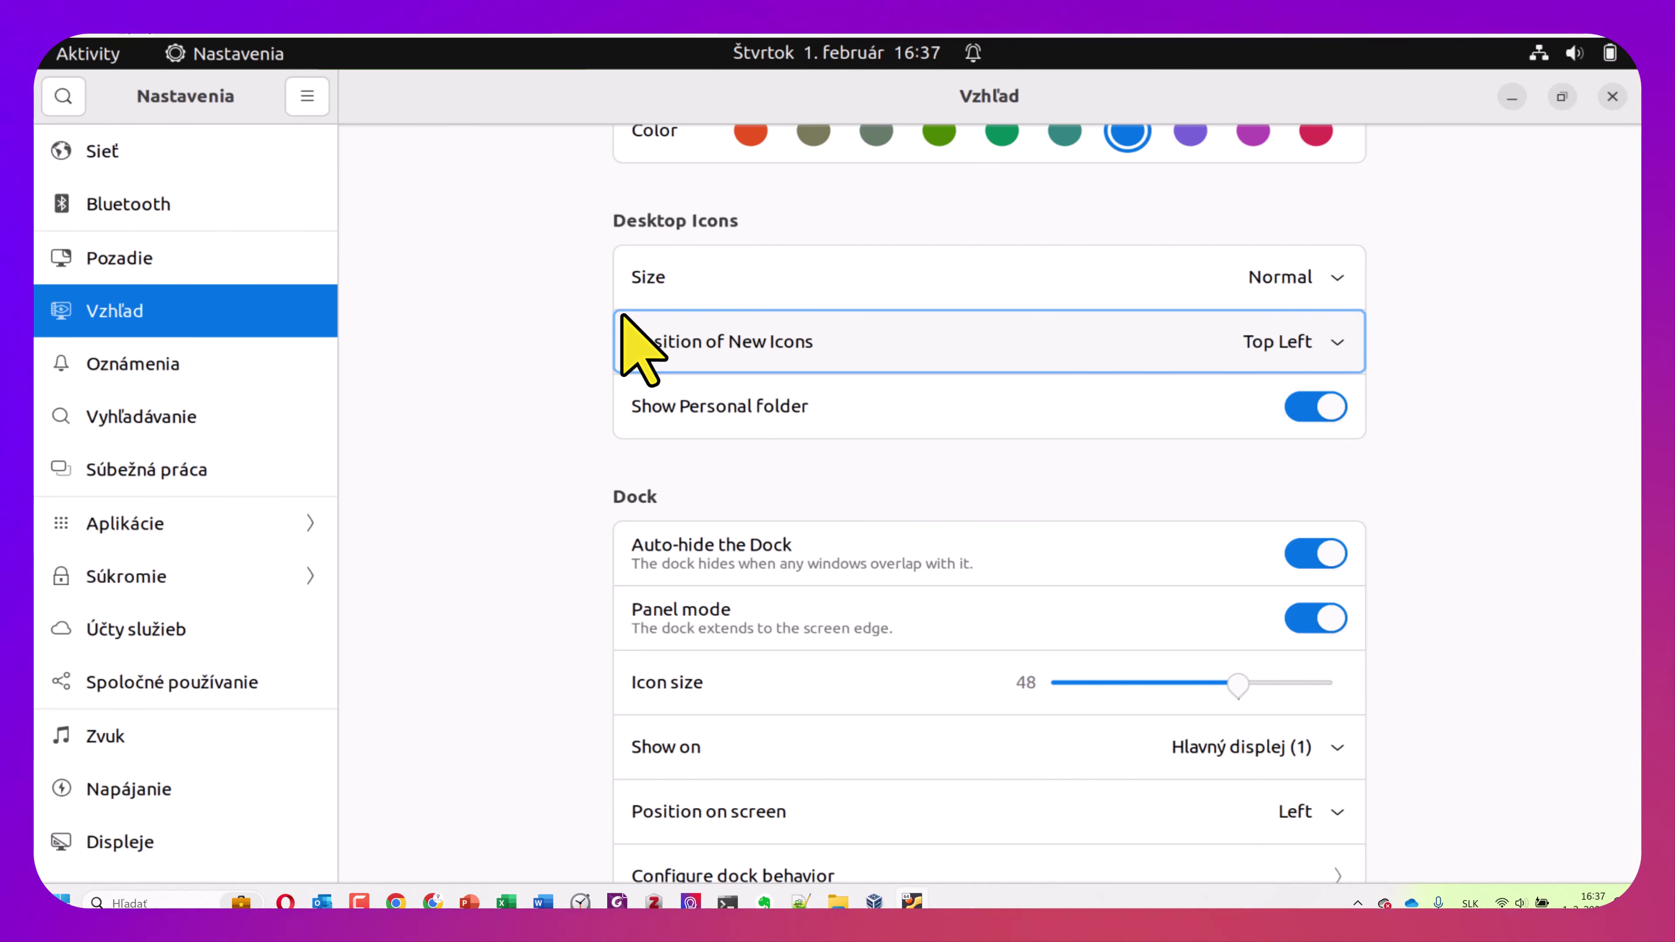
pyautogui.click(1331, 559)
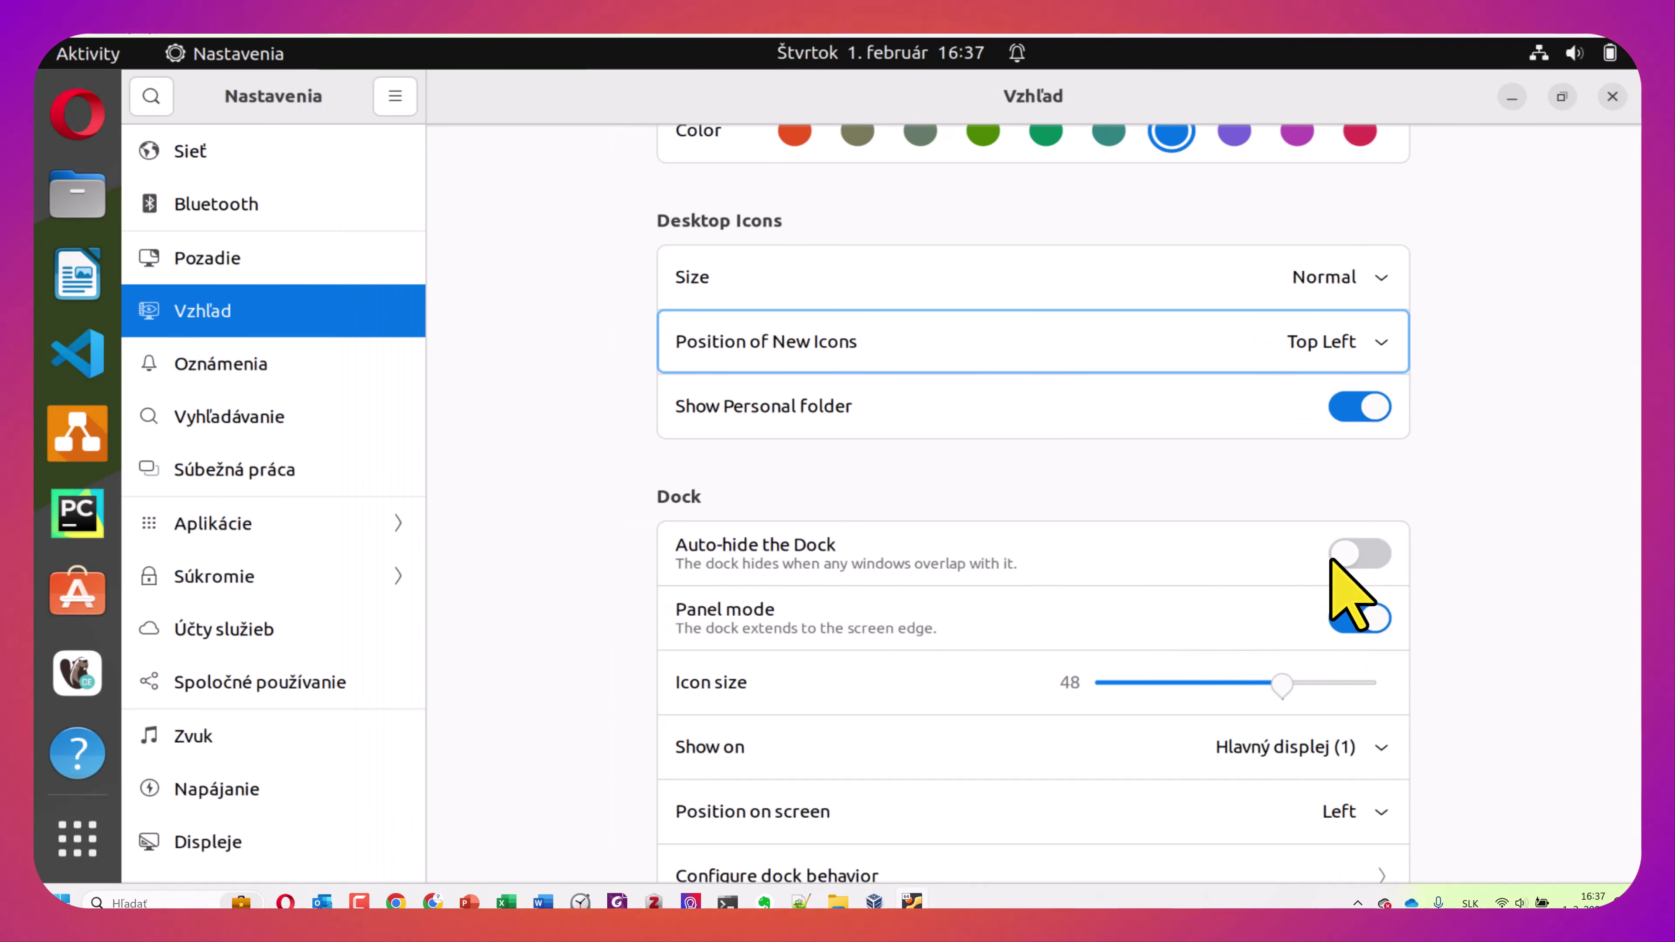
pyautogui.scroll(-1, 1339, 564)
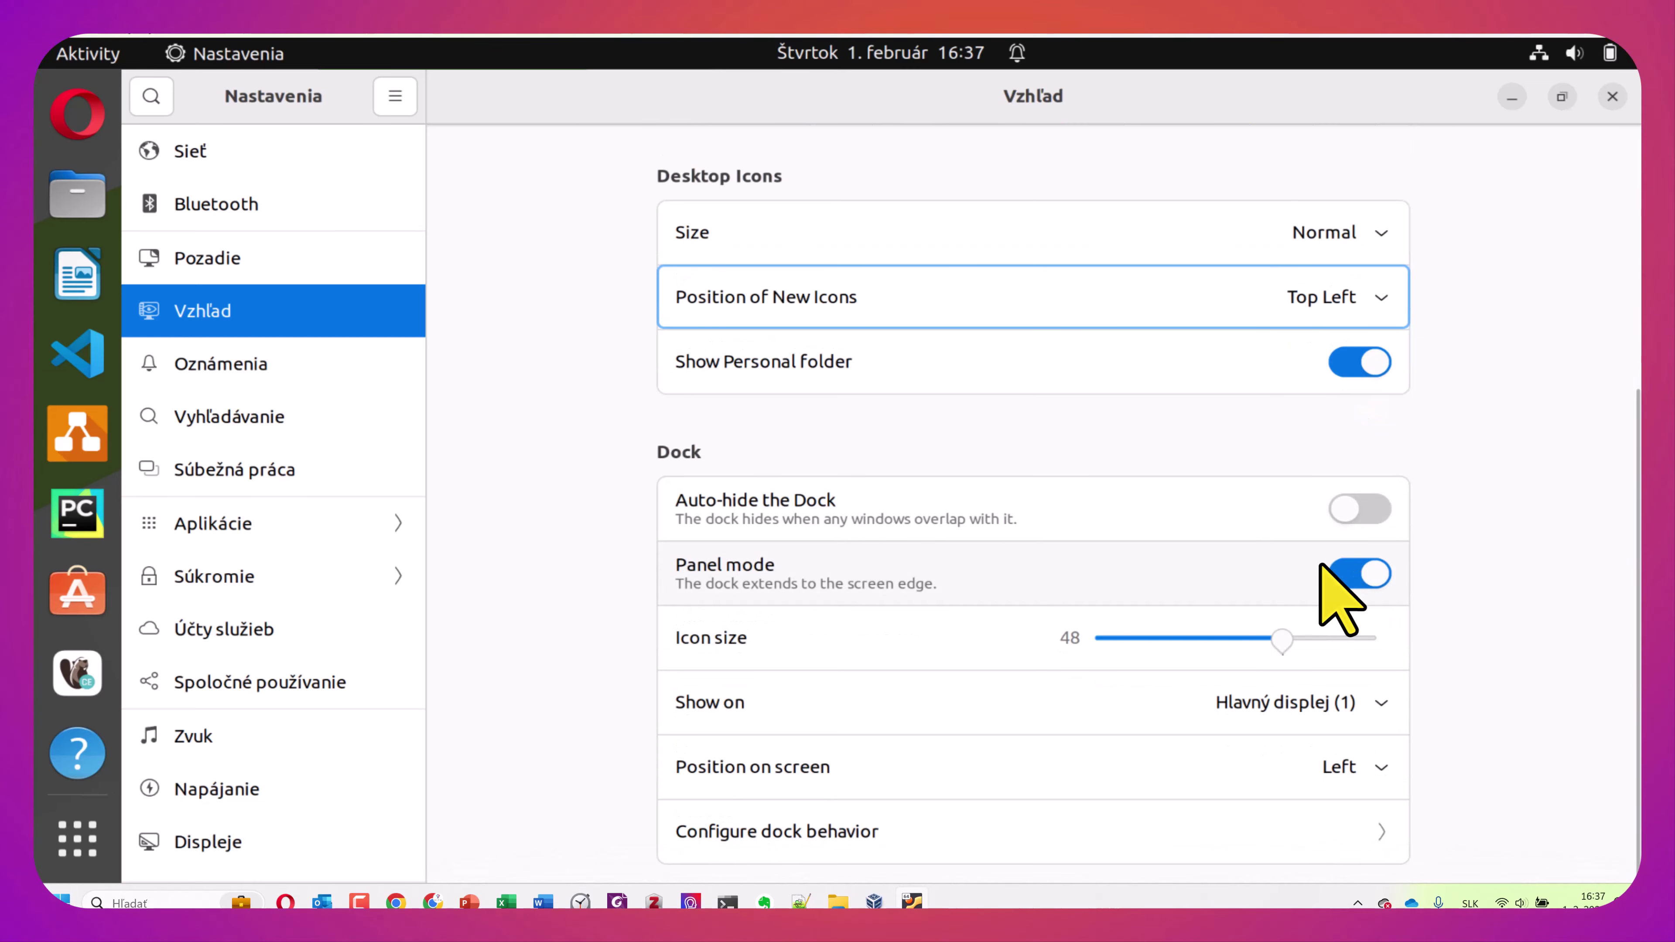
pyautogui.click(1384, 779)
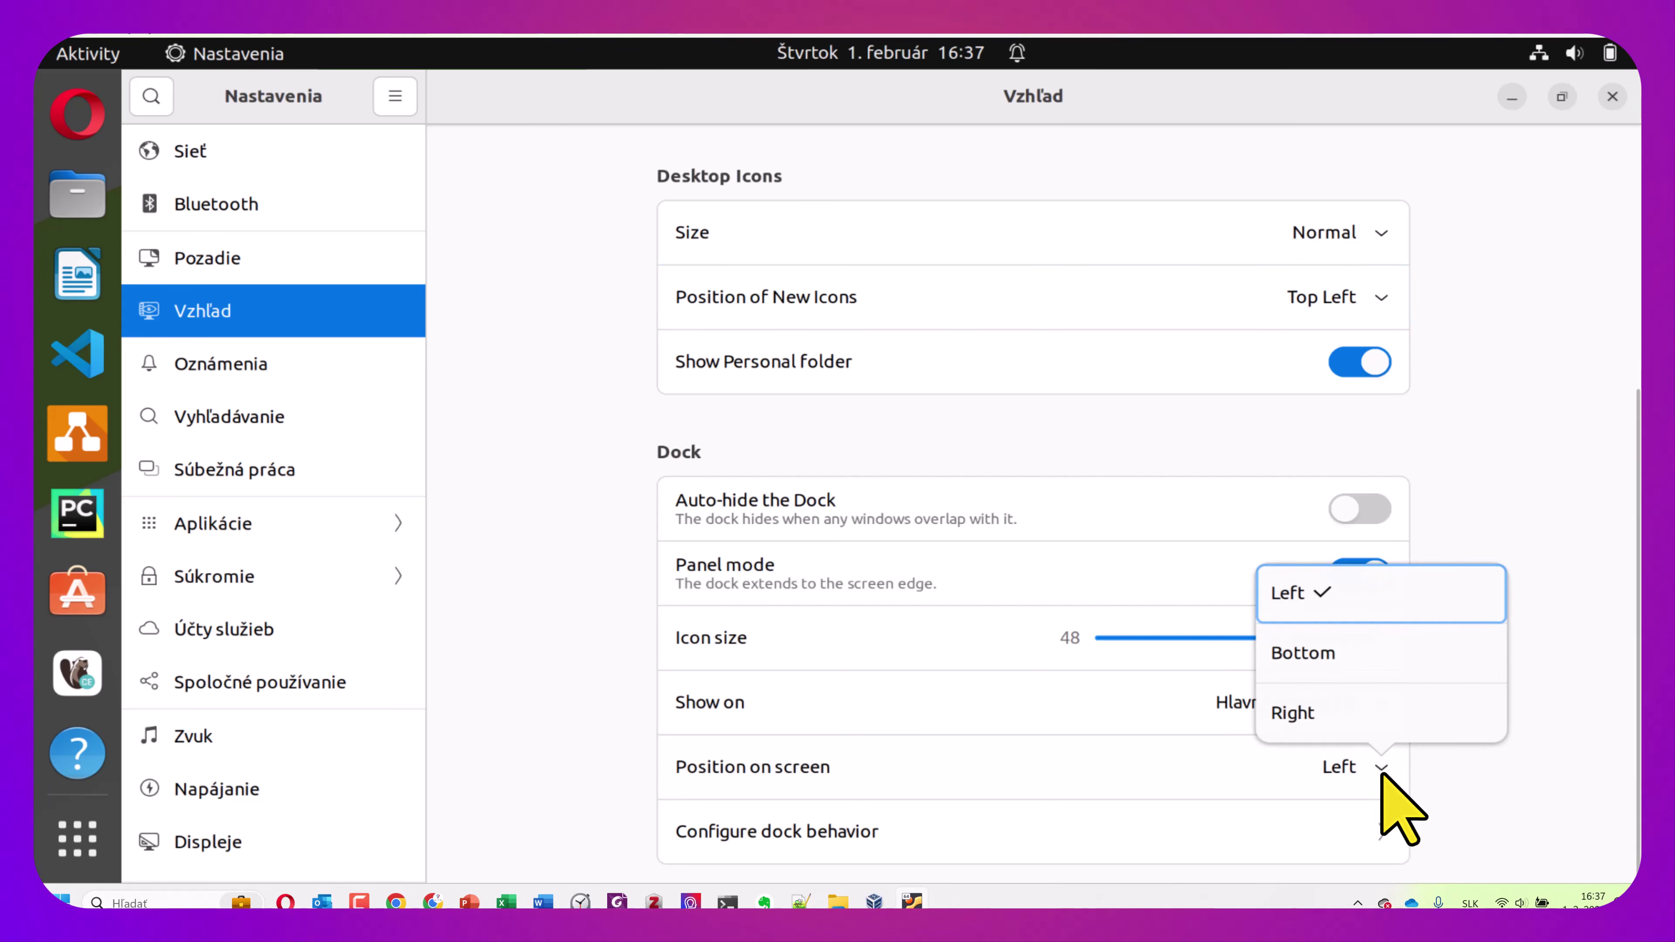
pyautogui.click(1331, 654)
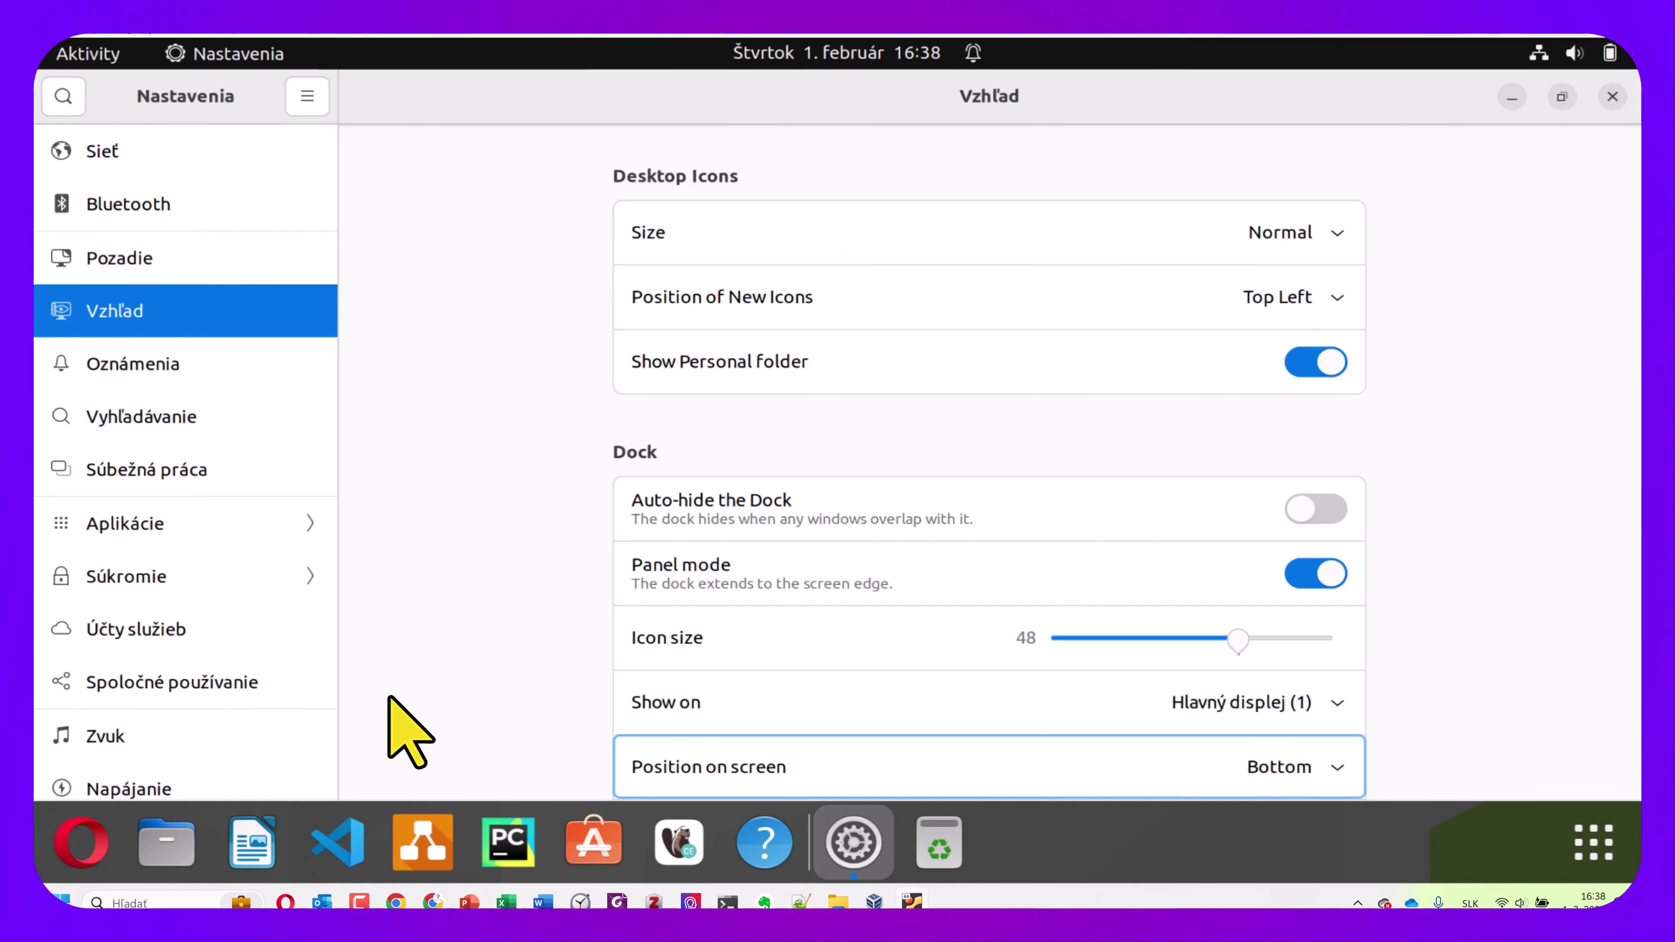
# Drag the dock Icon size slider down to the minimum, then back up to 32
pyautogui.scroll(-2, 554, 598)
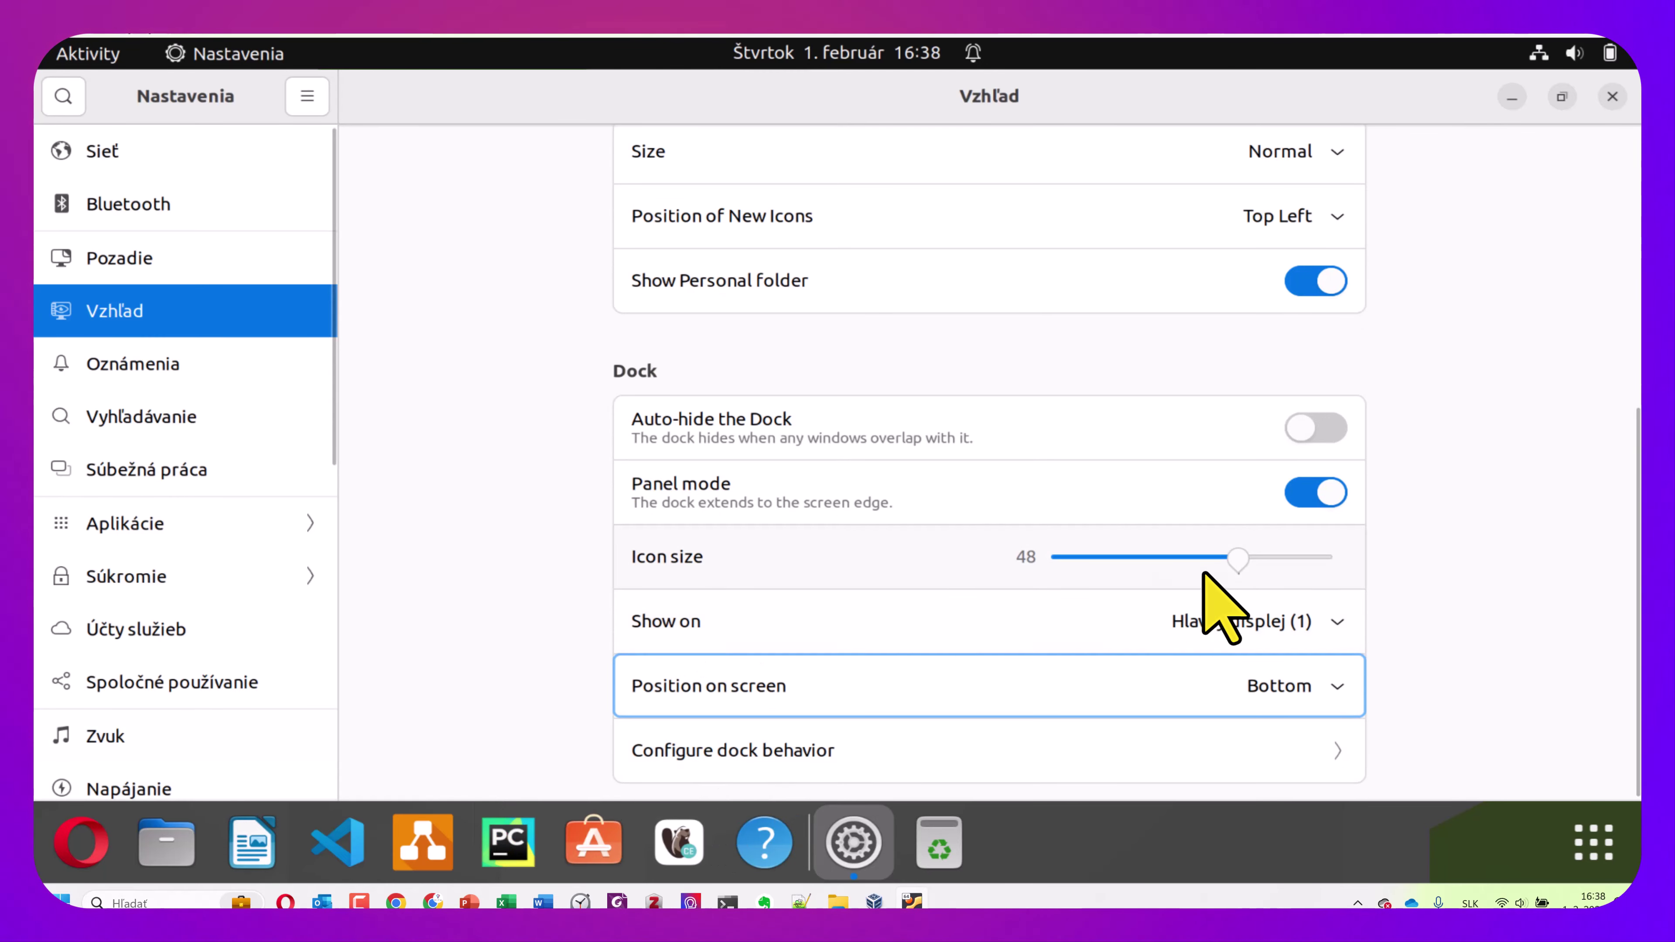
pyautogui.moveTo(1236, 560); pyautogui.dragTo(1145, 573)
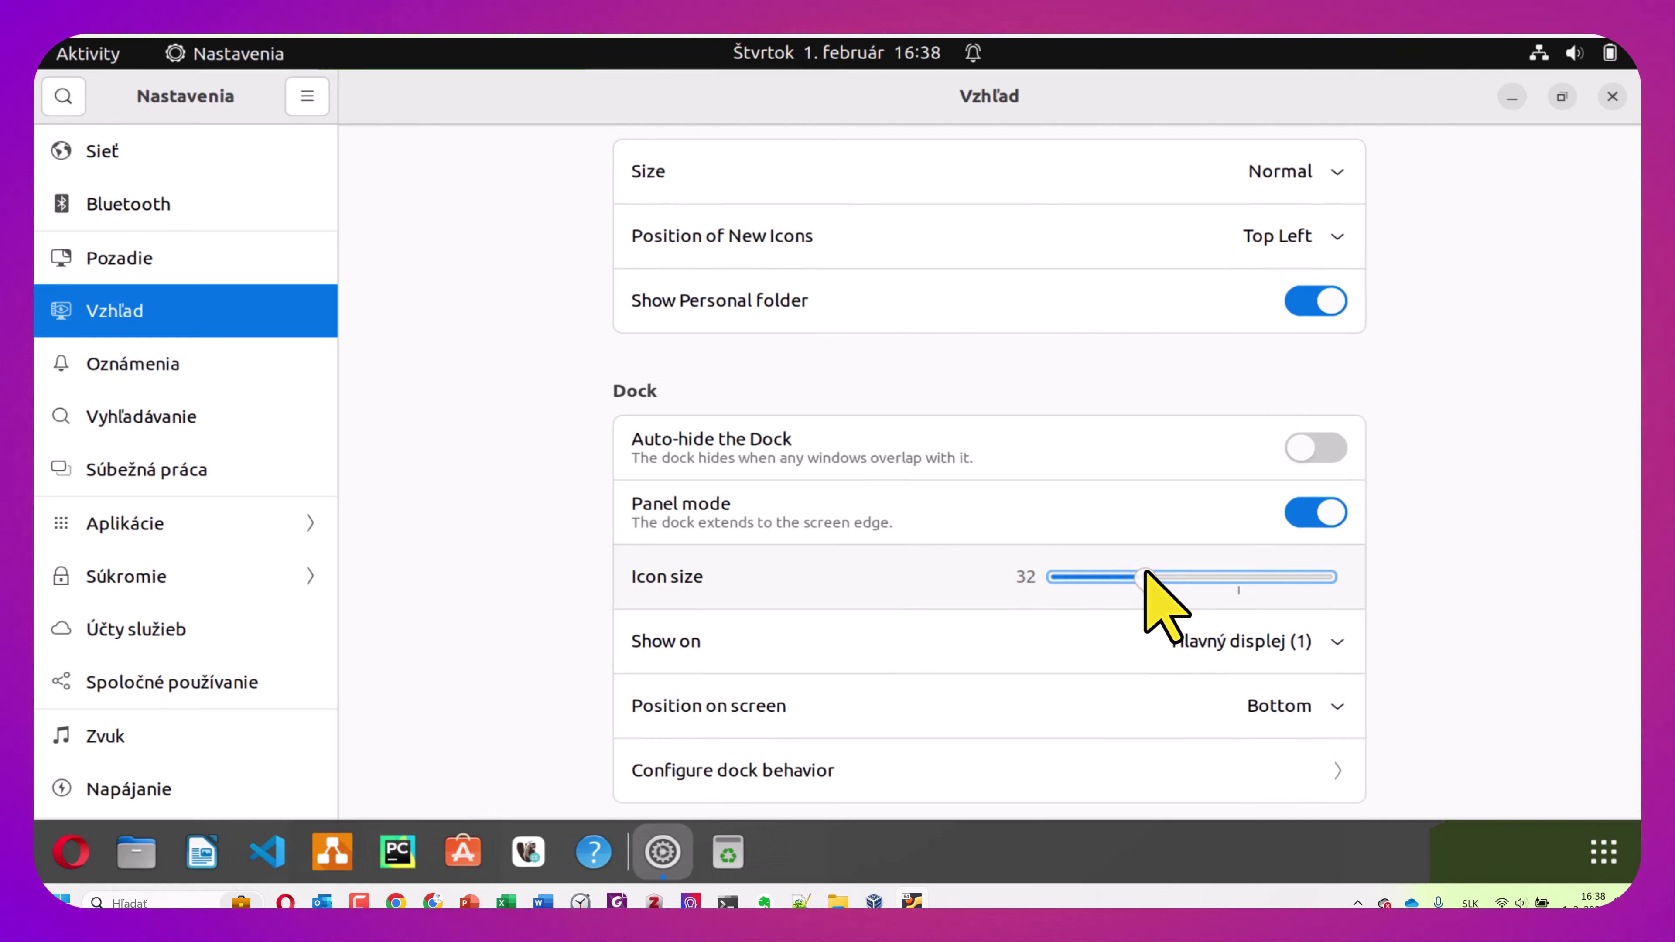
pyautogui.moveTo(1143, 575); pyautogui.dragTo(1053, 579)
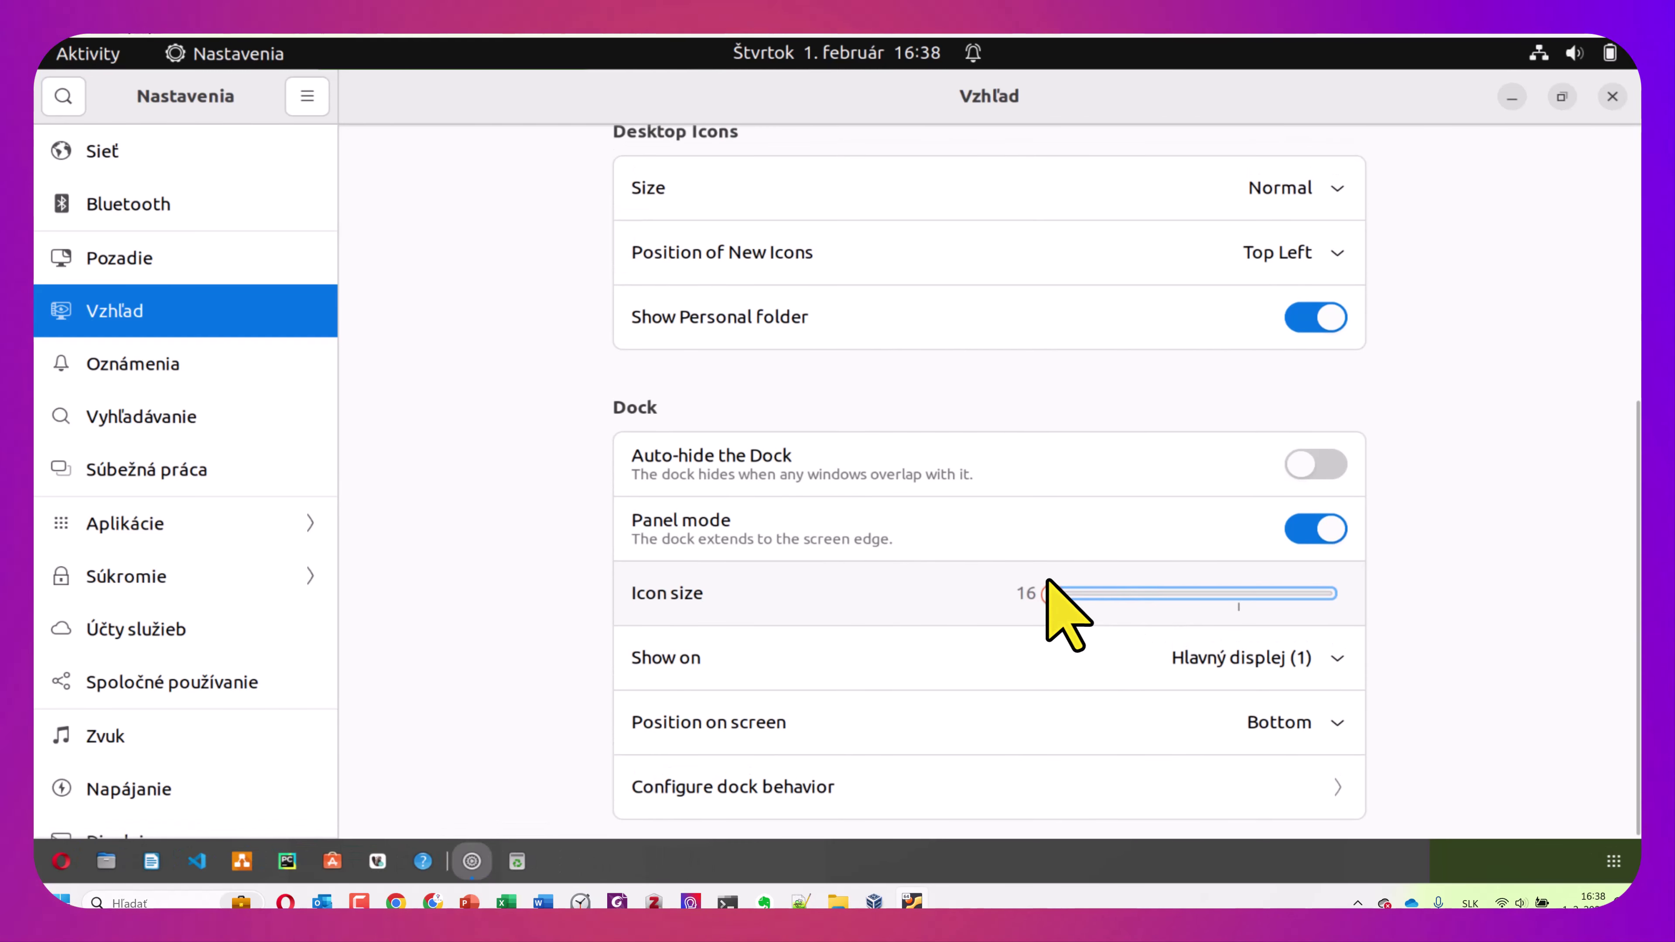
pyautogui.moveTo(1051, 586); pyautogui.dragTo(1153, 598)
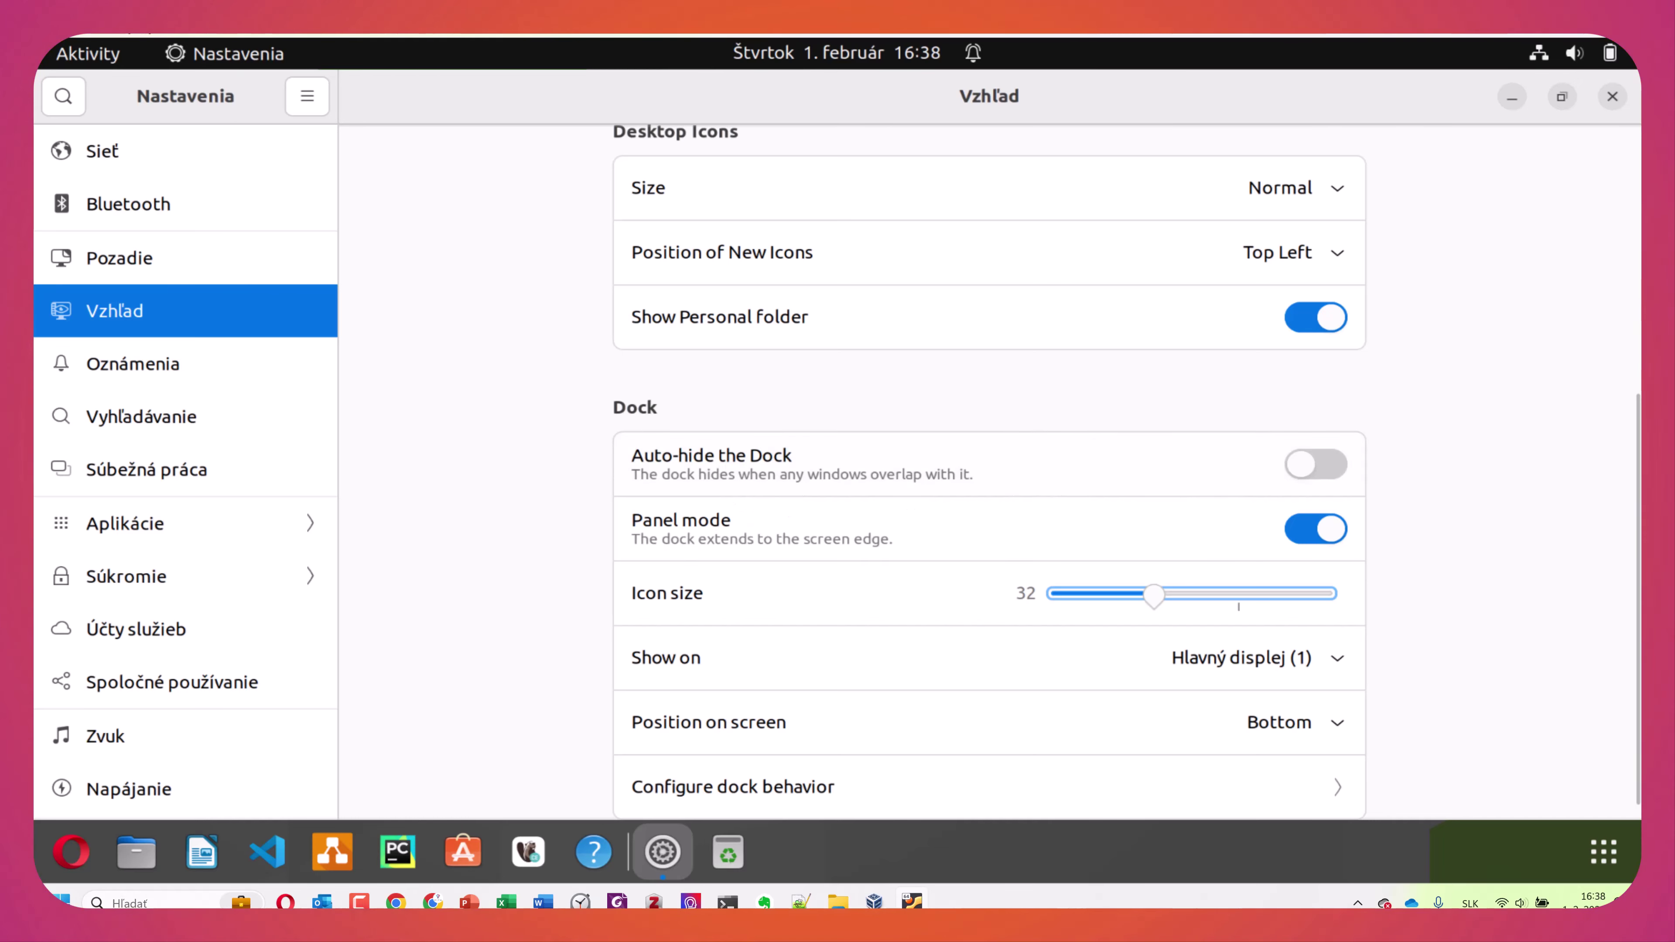
# Unlock the Používatelia page with the password and switch on Správca for your account
pyautogui.scroll(5, 1034, 435)
pyautogui.scroll(-6, 173, 531)
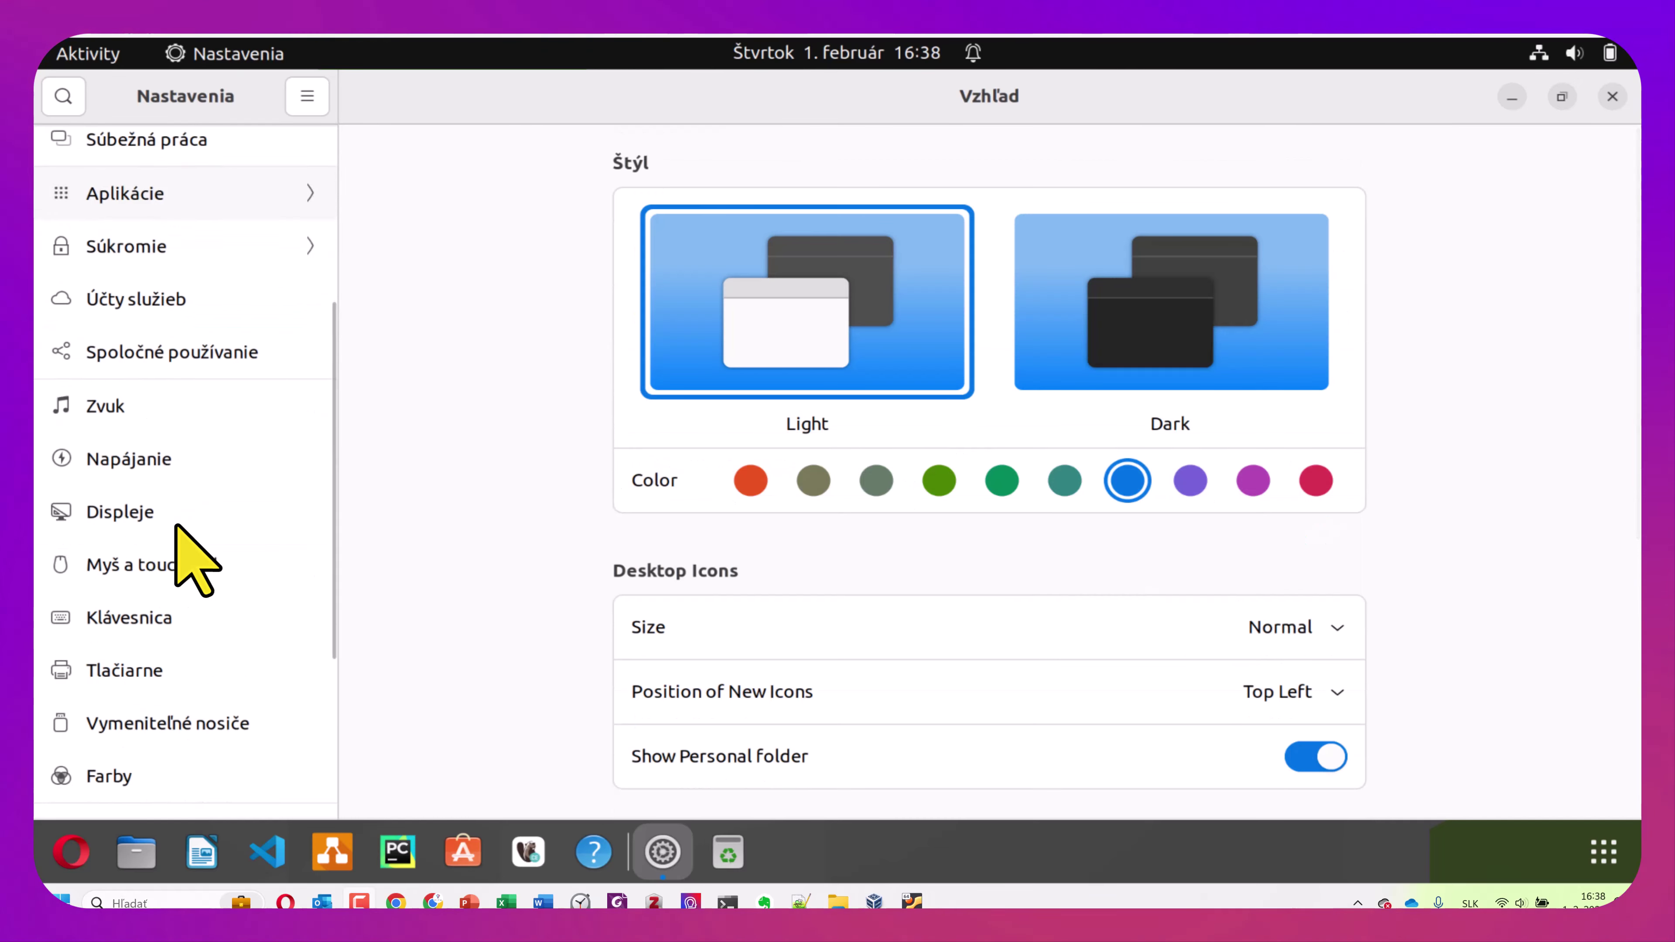
pyautogui.scroll(-4, 176, 528)
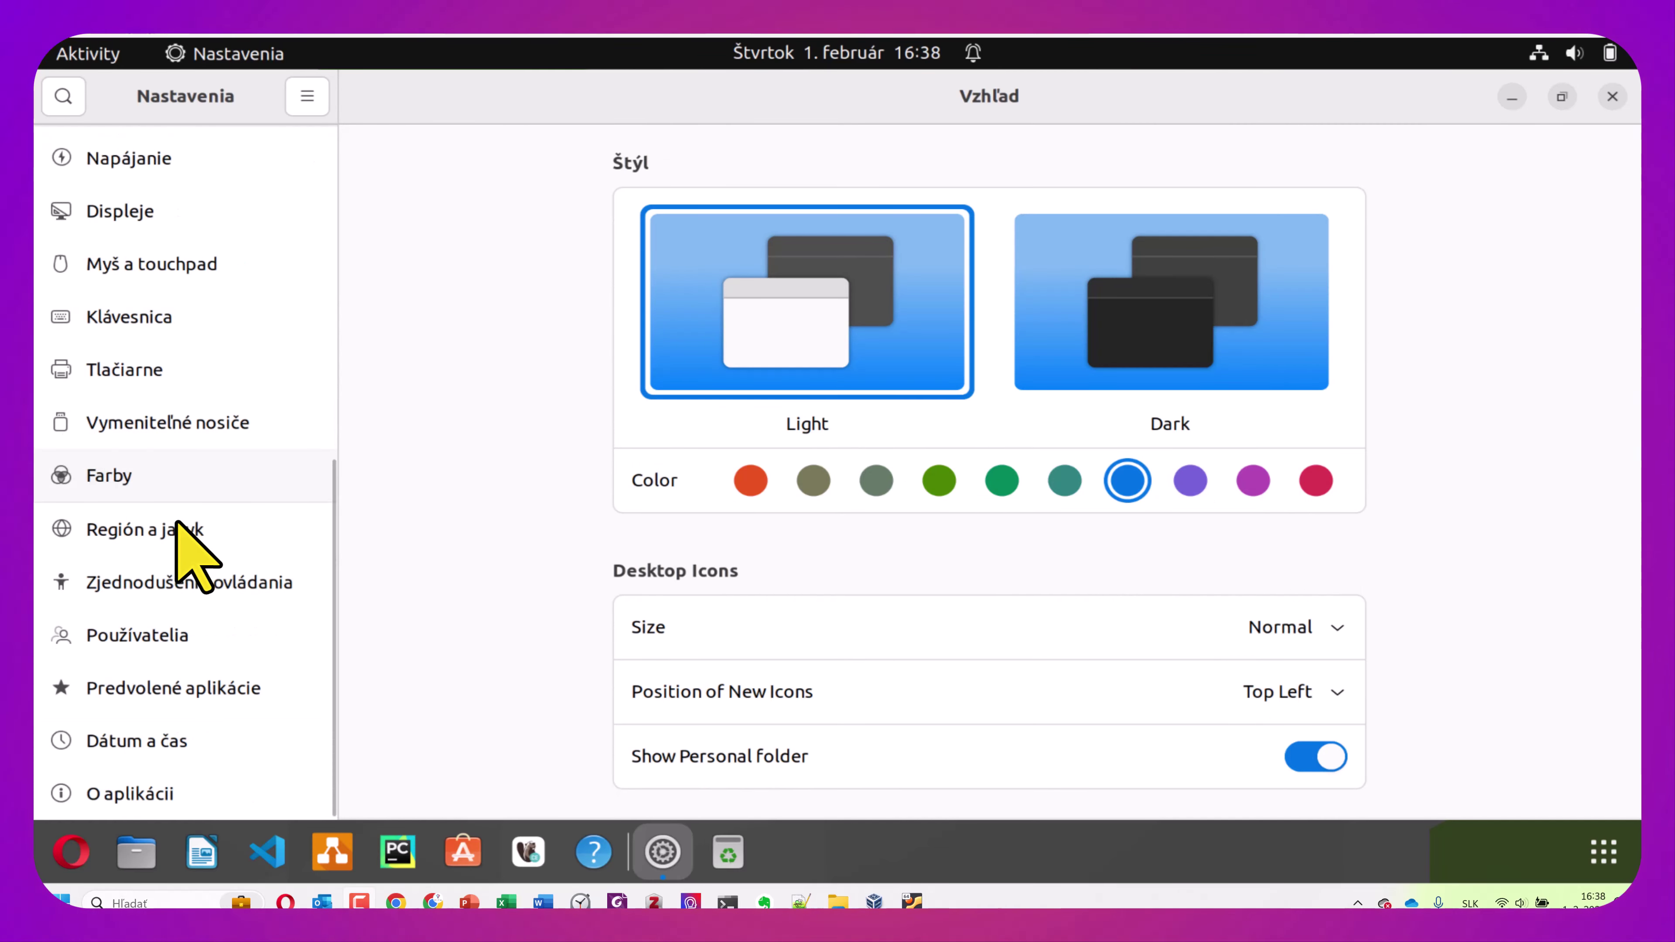
pyautogui.click(184, 633)
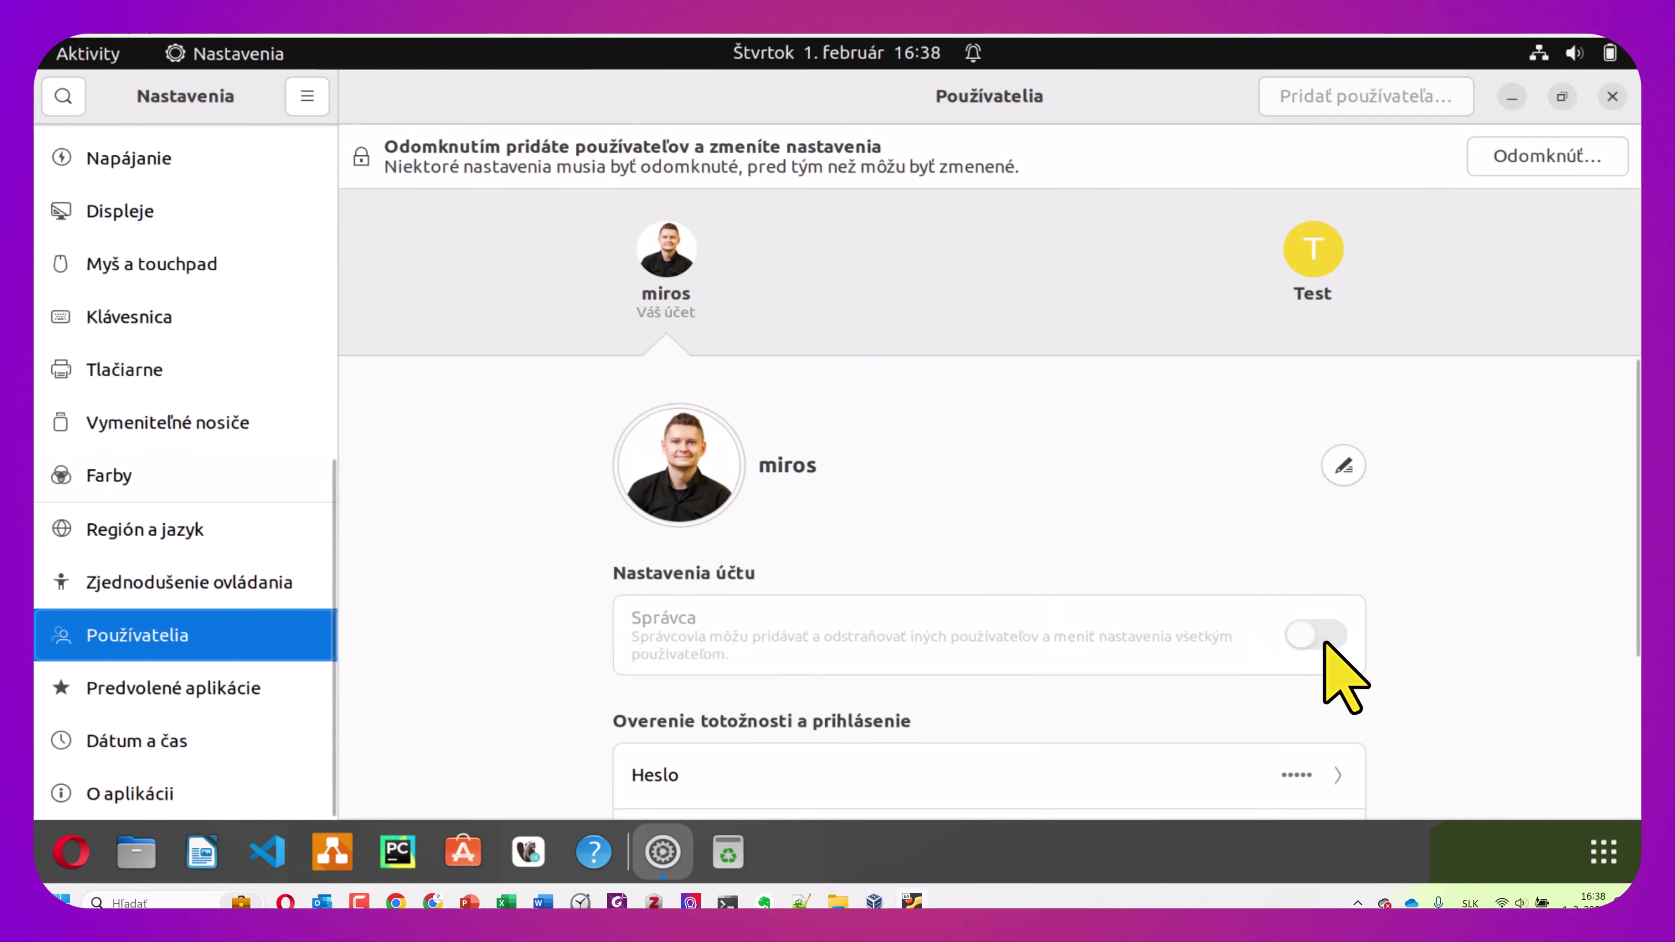
pyautogui.click(1542, 158)
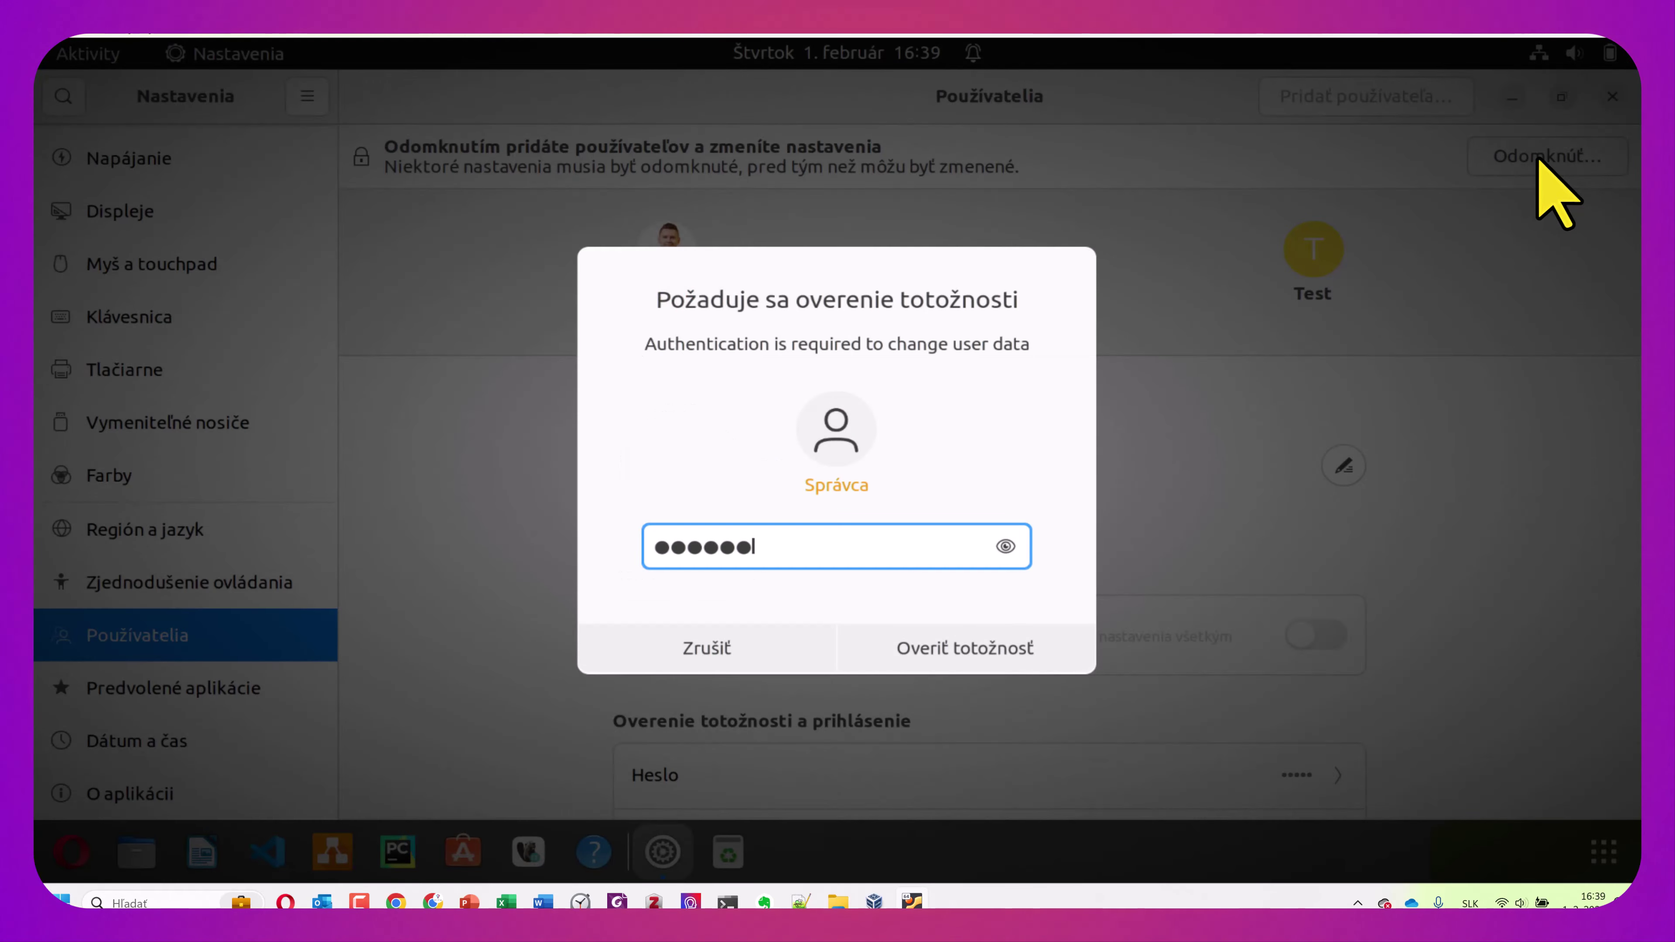
pyautogui.click(975, 650)
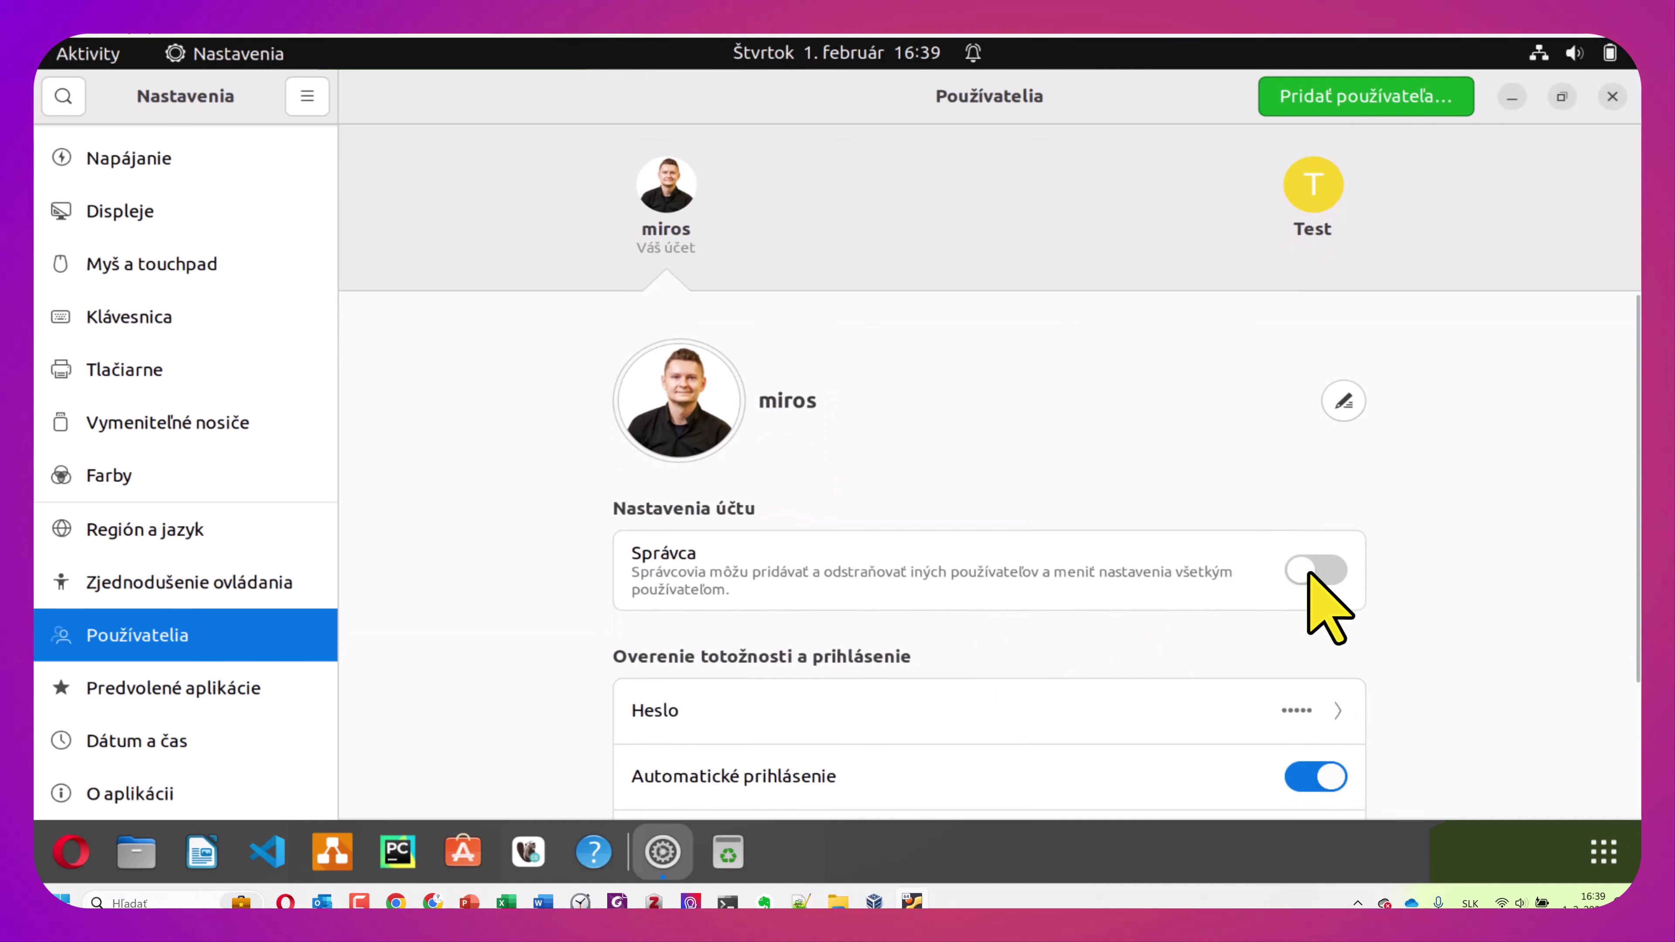
pyautogui.click(1309, 573)
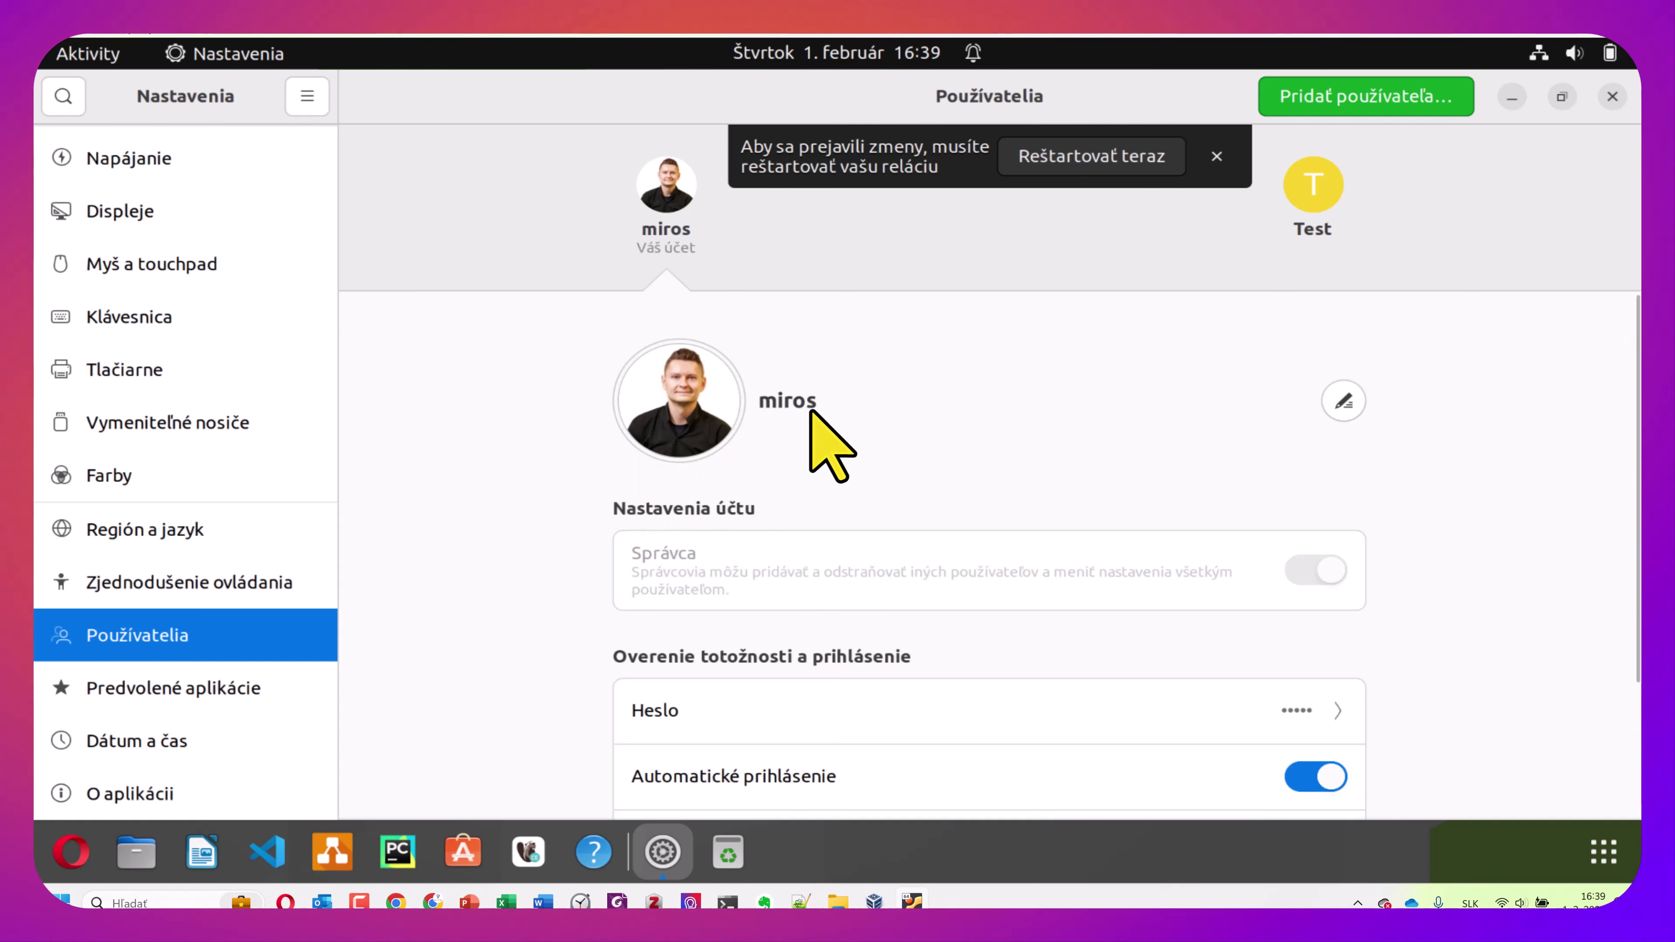
# Look over the rest of the Users page, then go to the About page
pyautogui.scroll(-3, 812, 428)
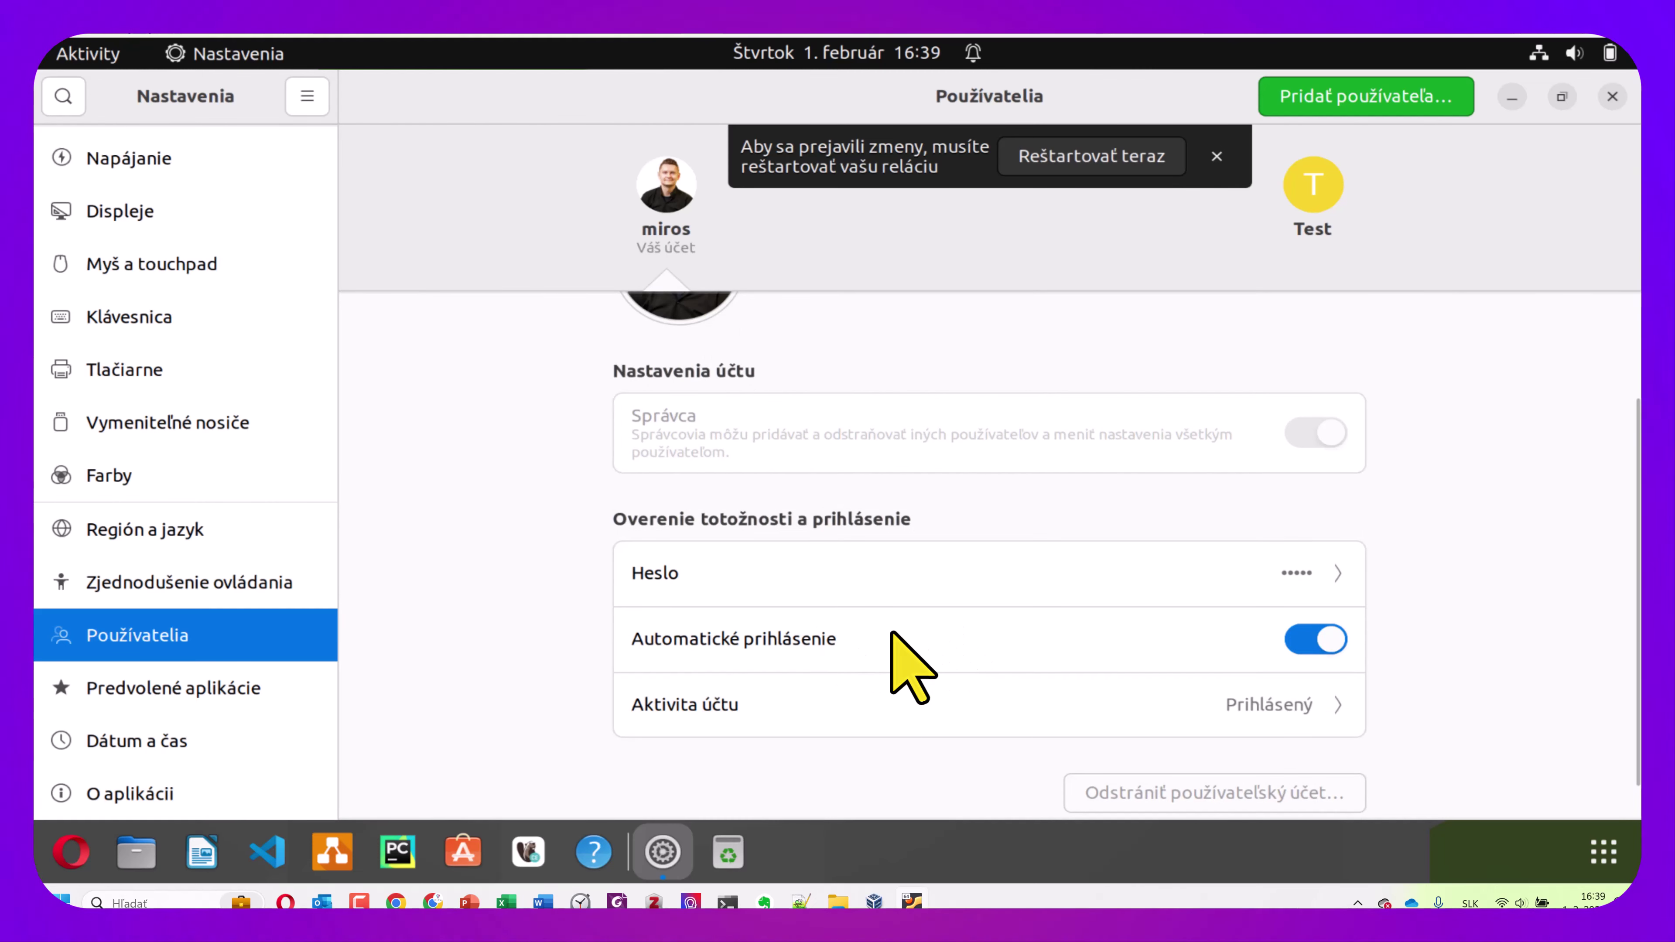
pyautogui.scroll(3, 892, 626)
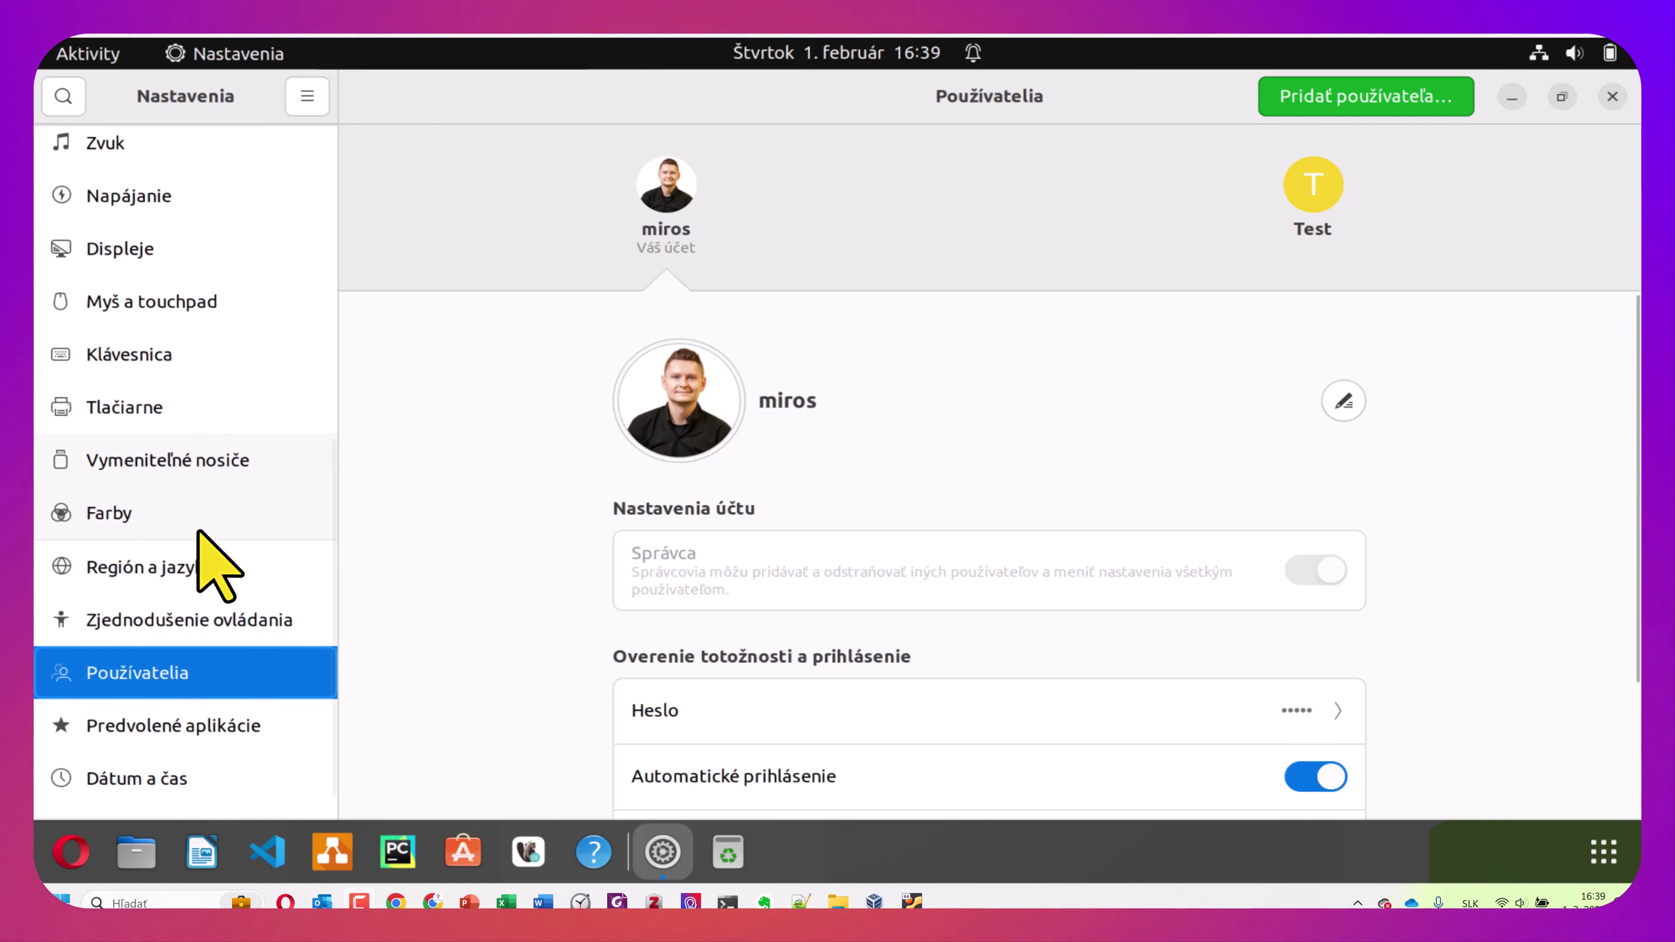
pyautogui.scroll(-1, 183, 542)
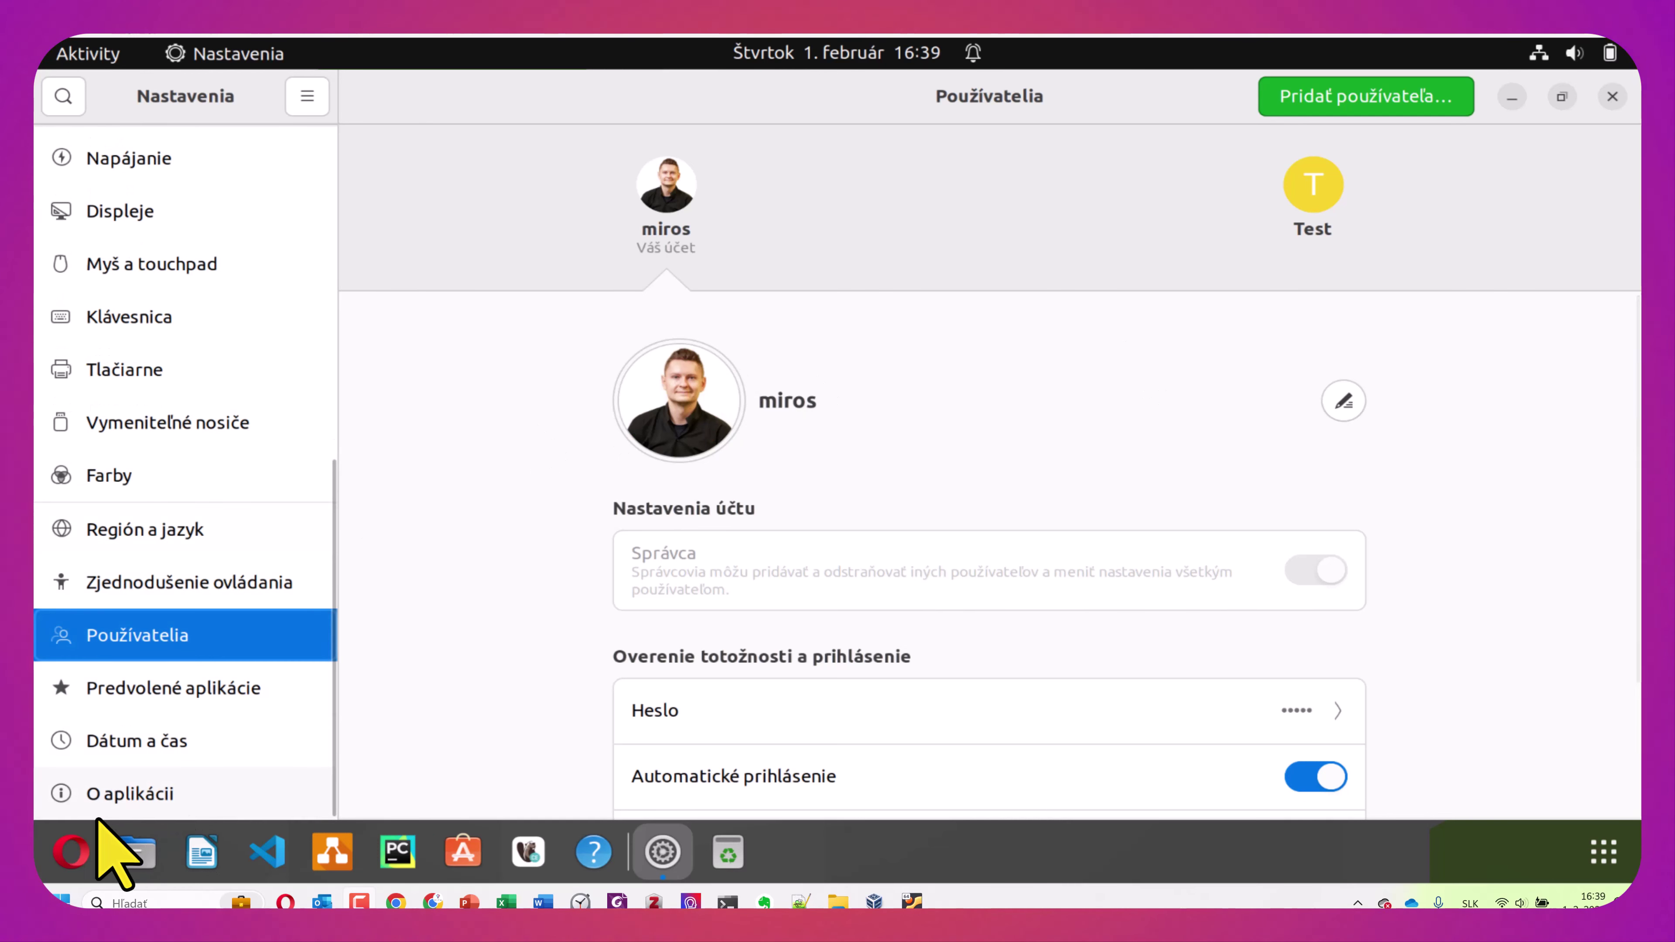
pyautogui.click(154, 795)
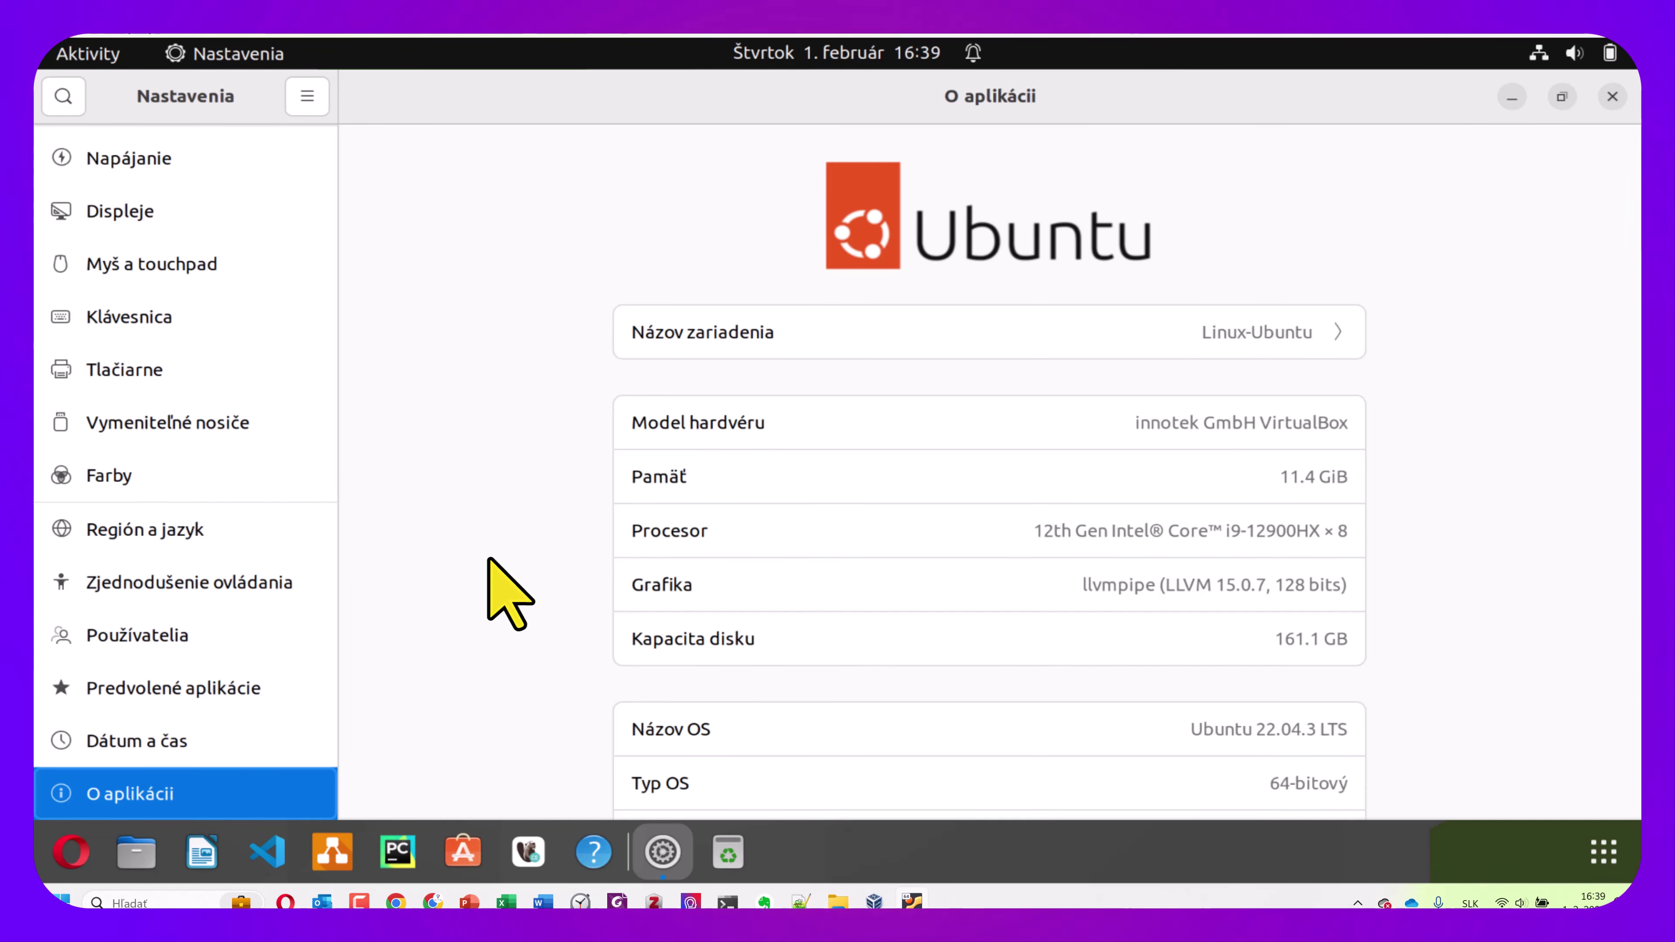
# Scroll the O aplikácii page and open Aktualizácie softvéru
pyautogui.scroll(-5, 659, 587)
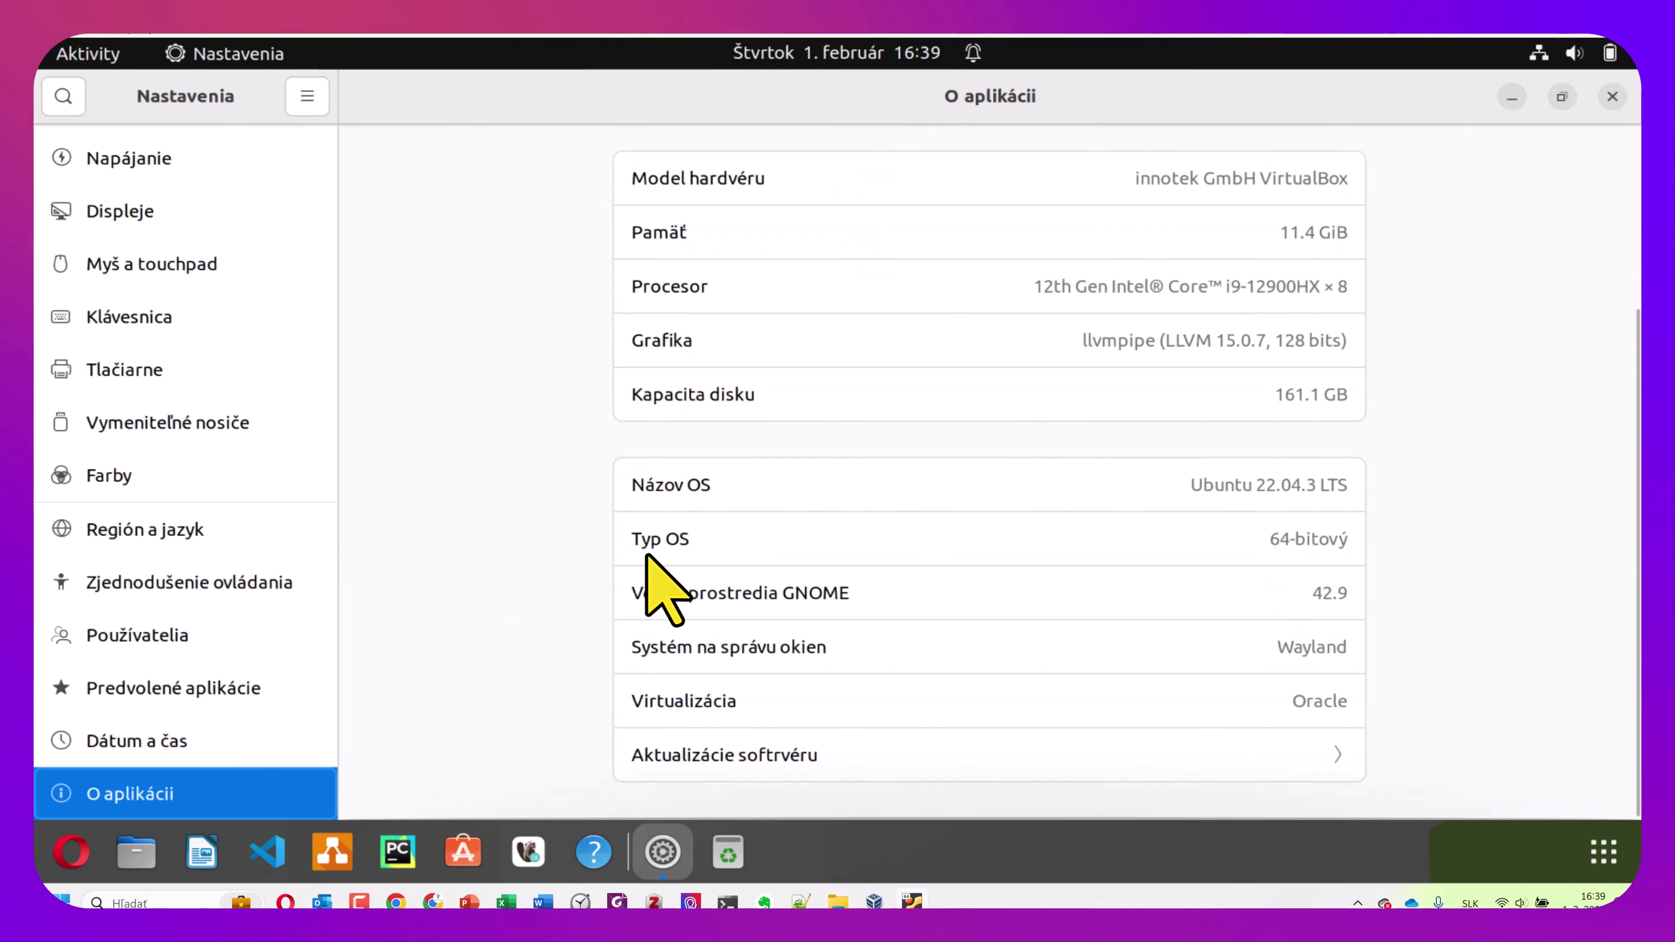
pyautogui.click(791, 761)
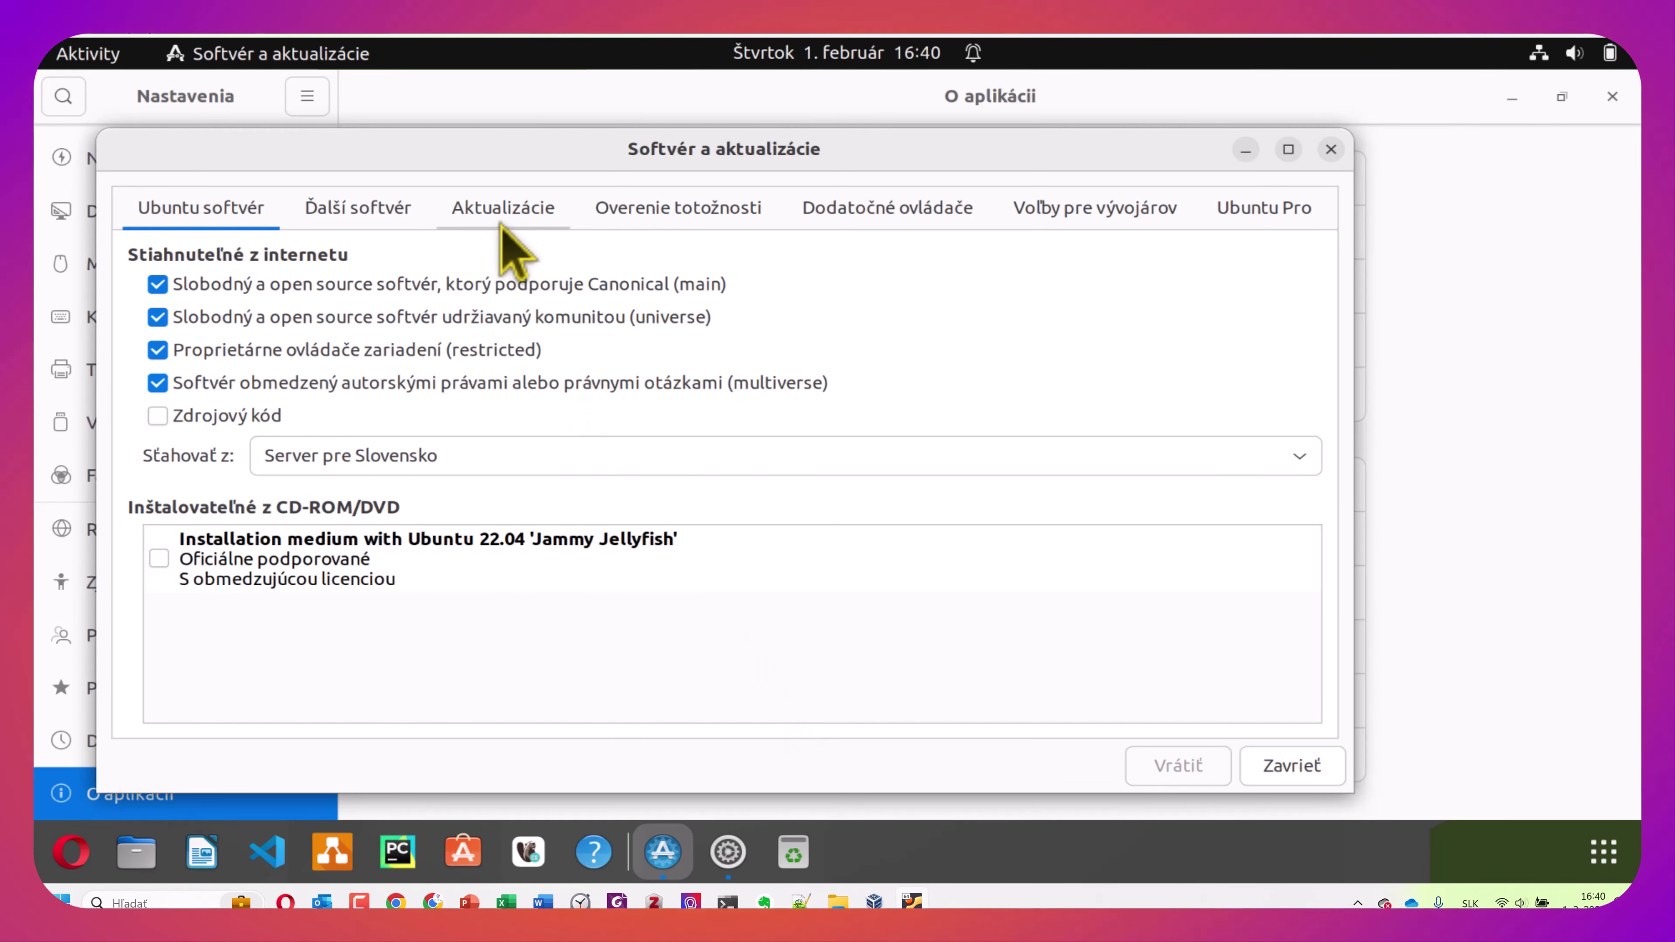
# Show the Aktualizácie tab, open Ubuntu Software's pending updates, and minimize the Opera window
pyautogui.click(506, 206)
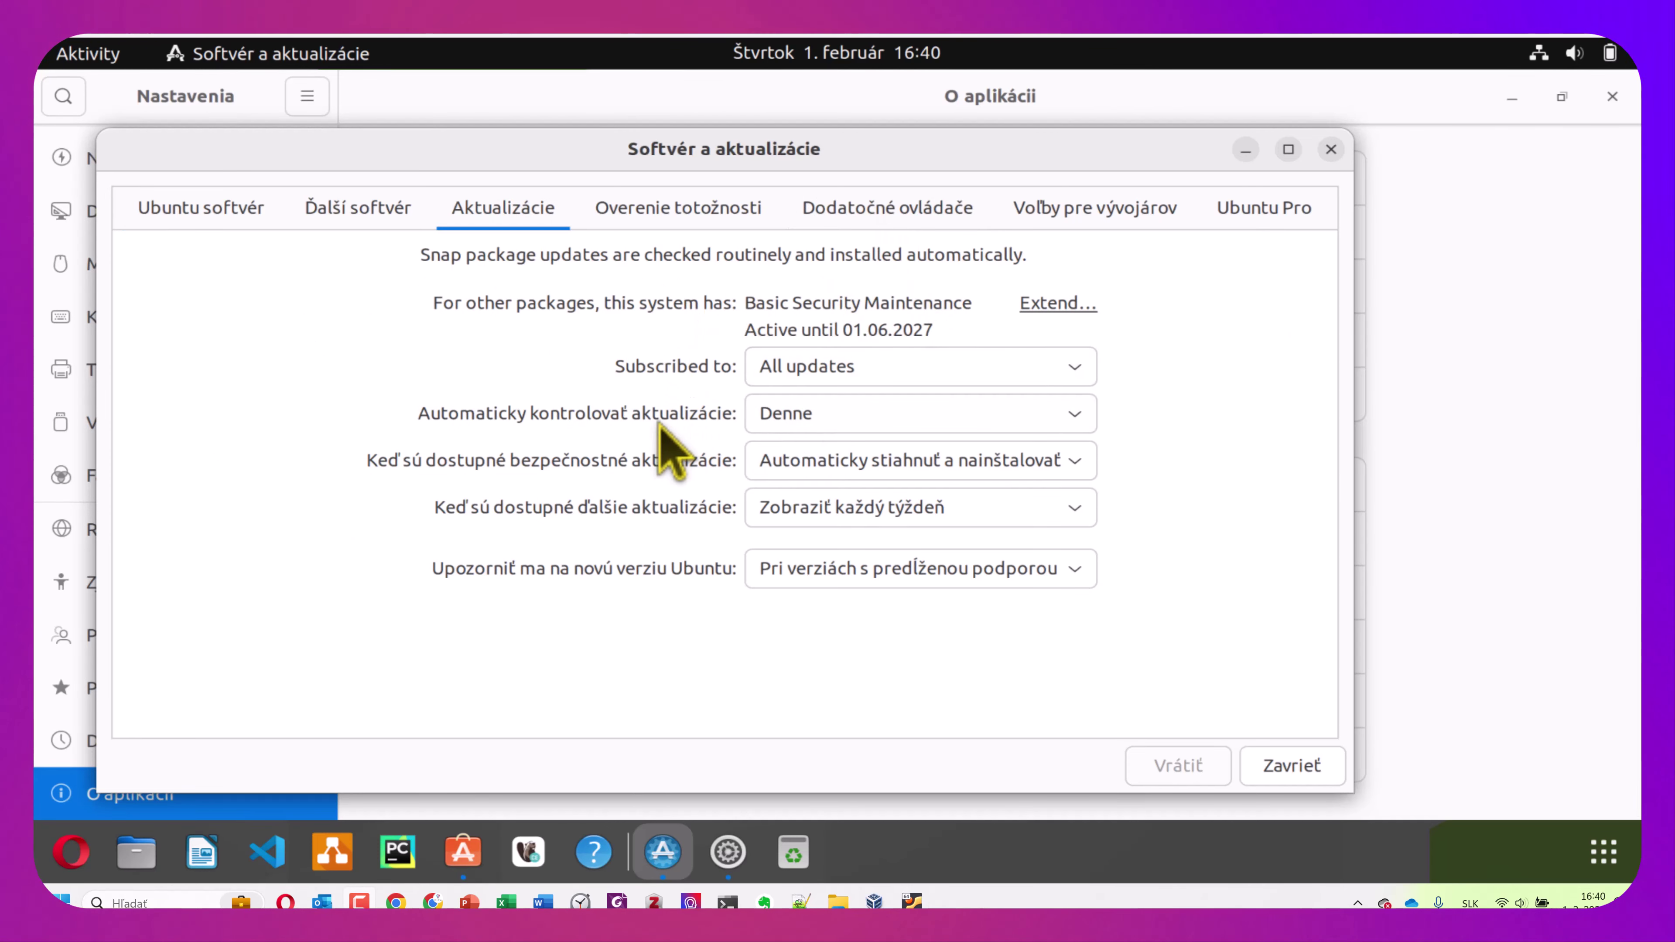
pyautogui.click(479, 853)
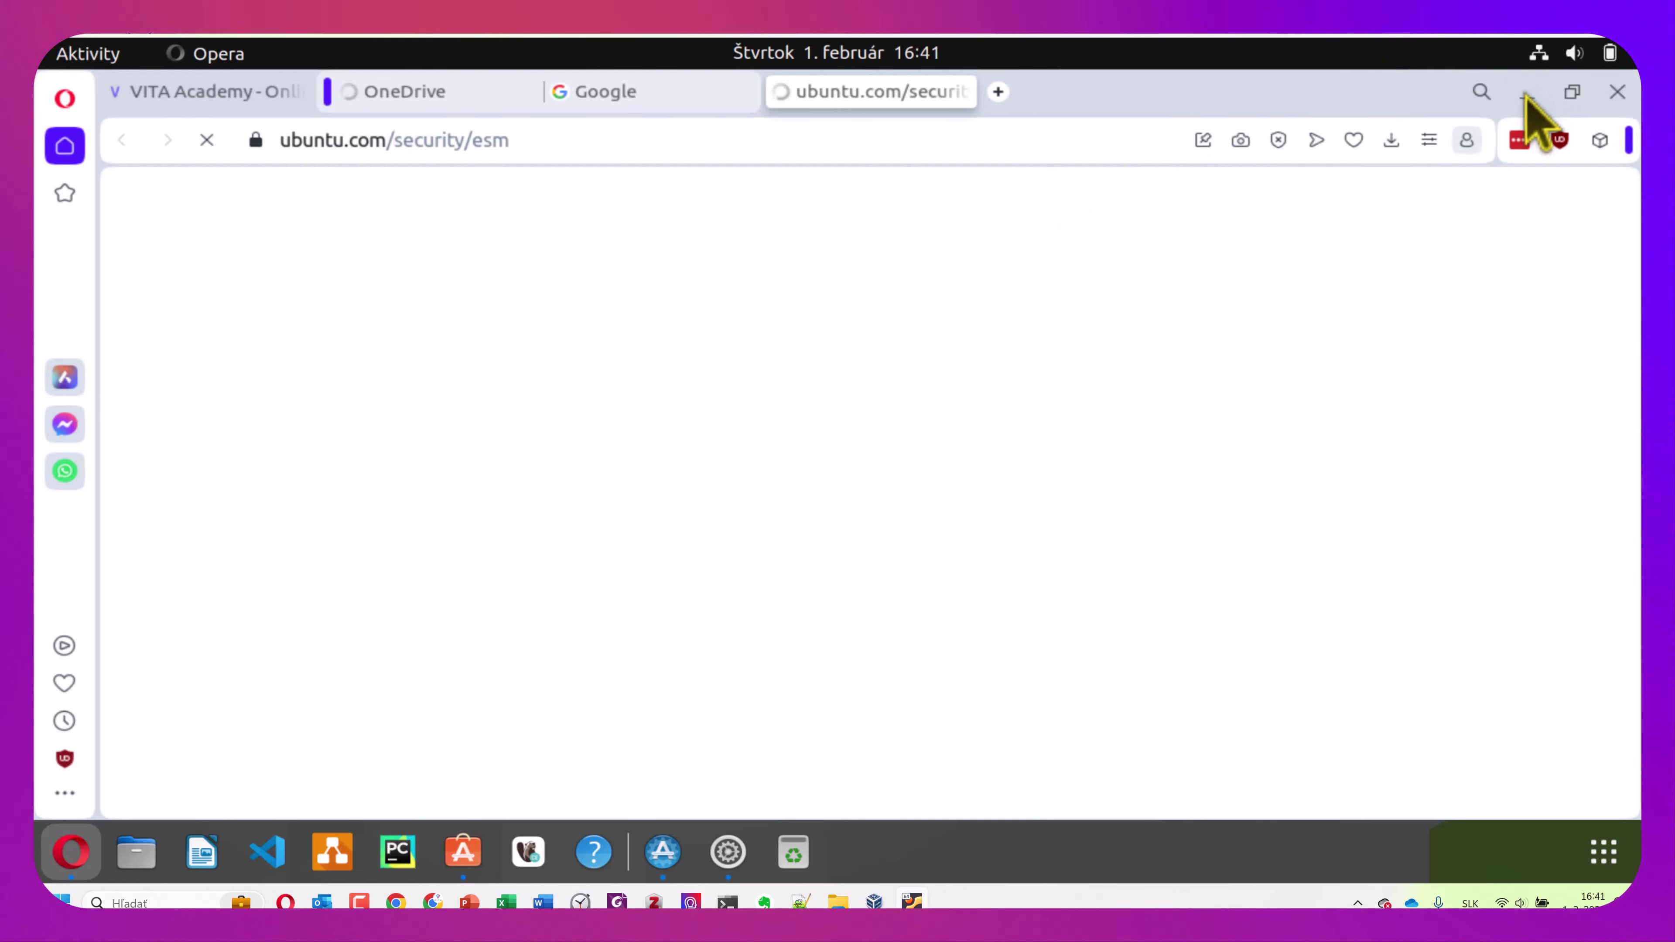
pyautogui.click(1527, 92)
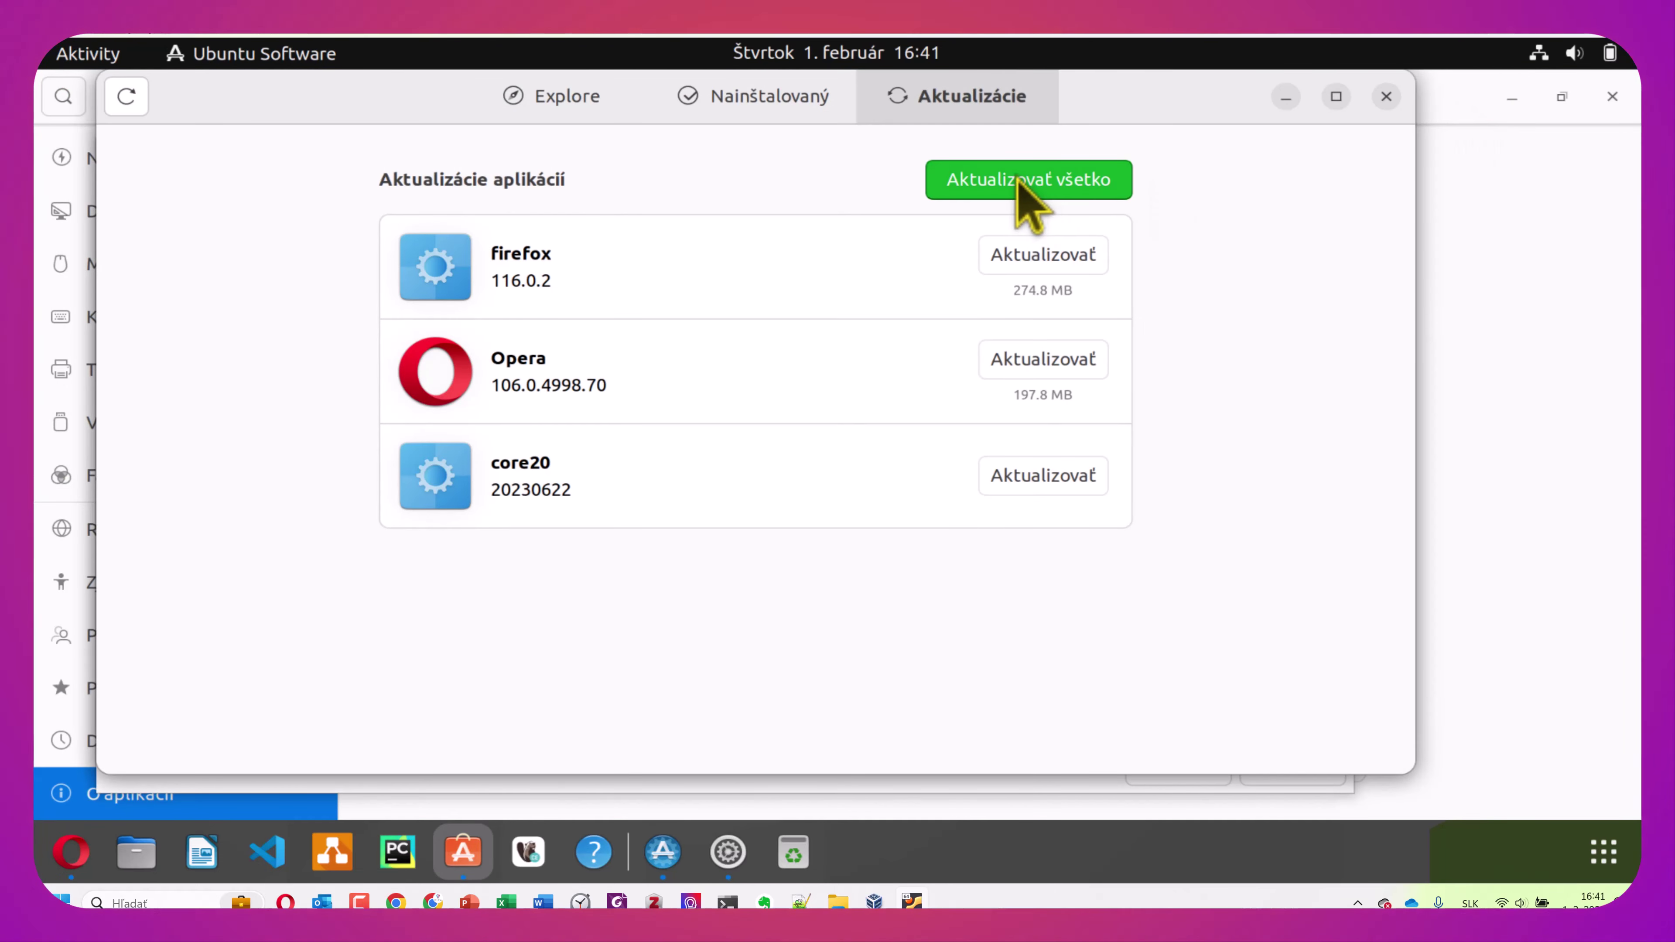
# Run Aktualizovať všetko with password authentication, minimize Ubuntu Software, and close Software & Updates
pyautogui.click(1021, 184)
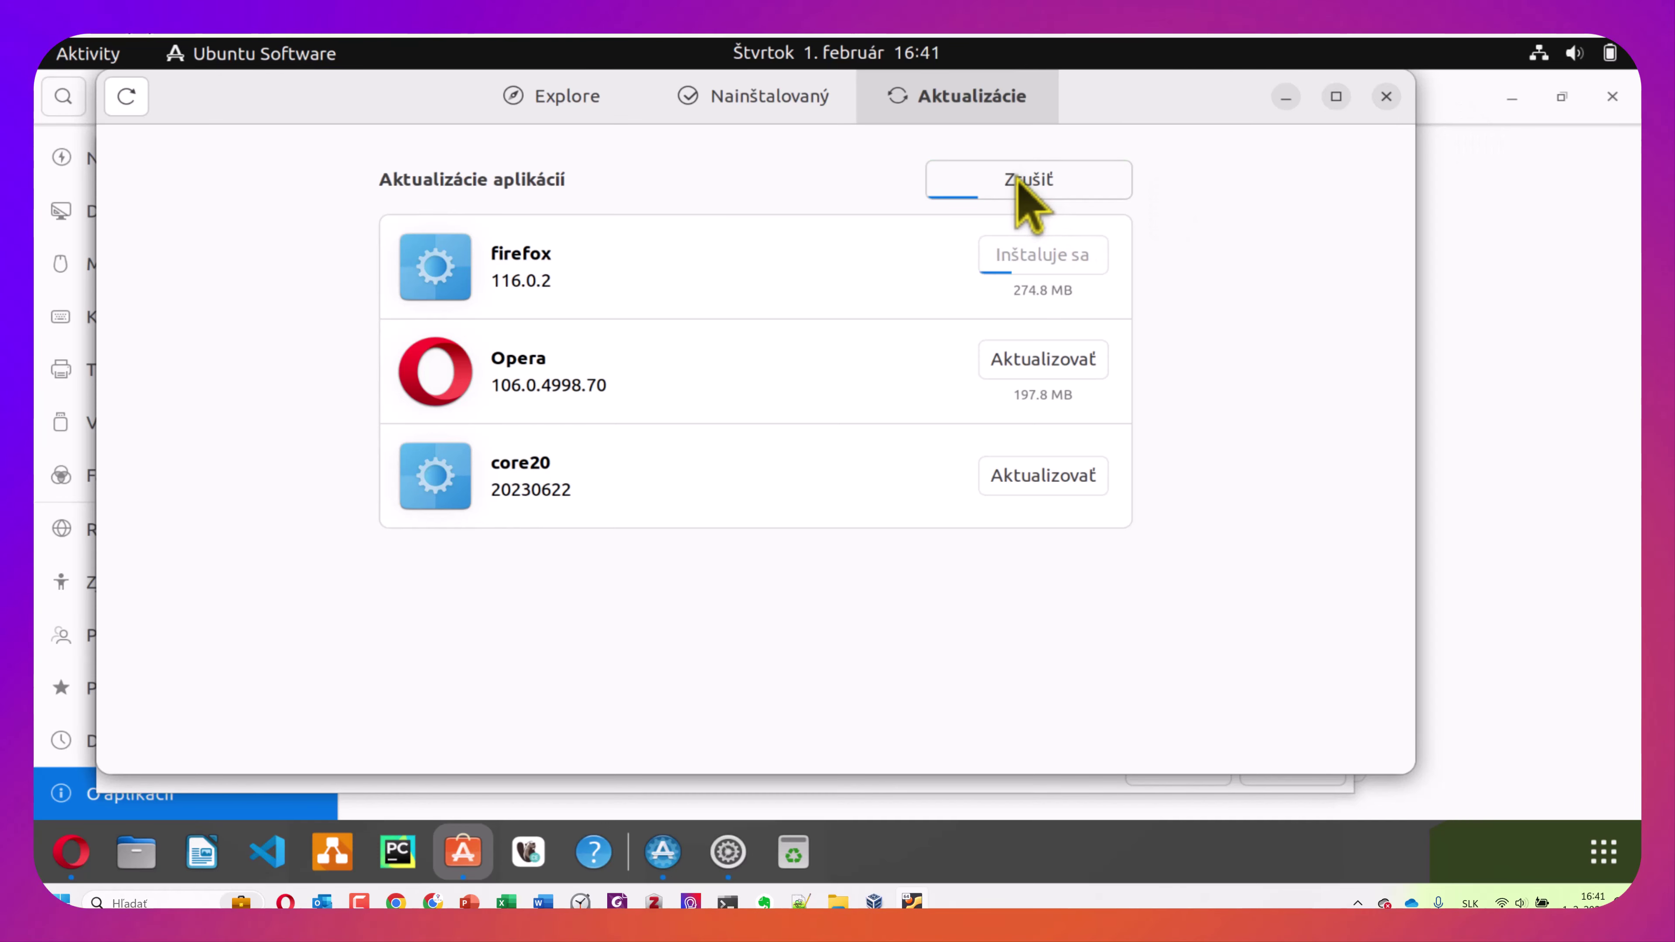
pyautogui.write('*****')
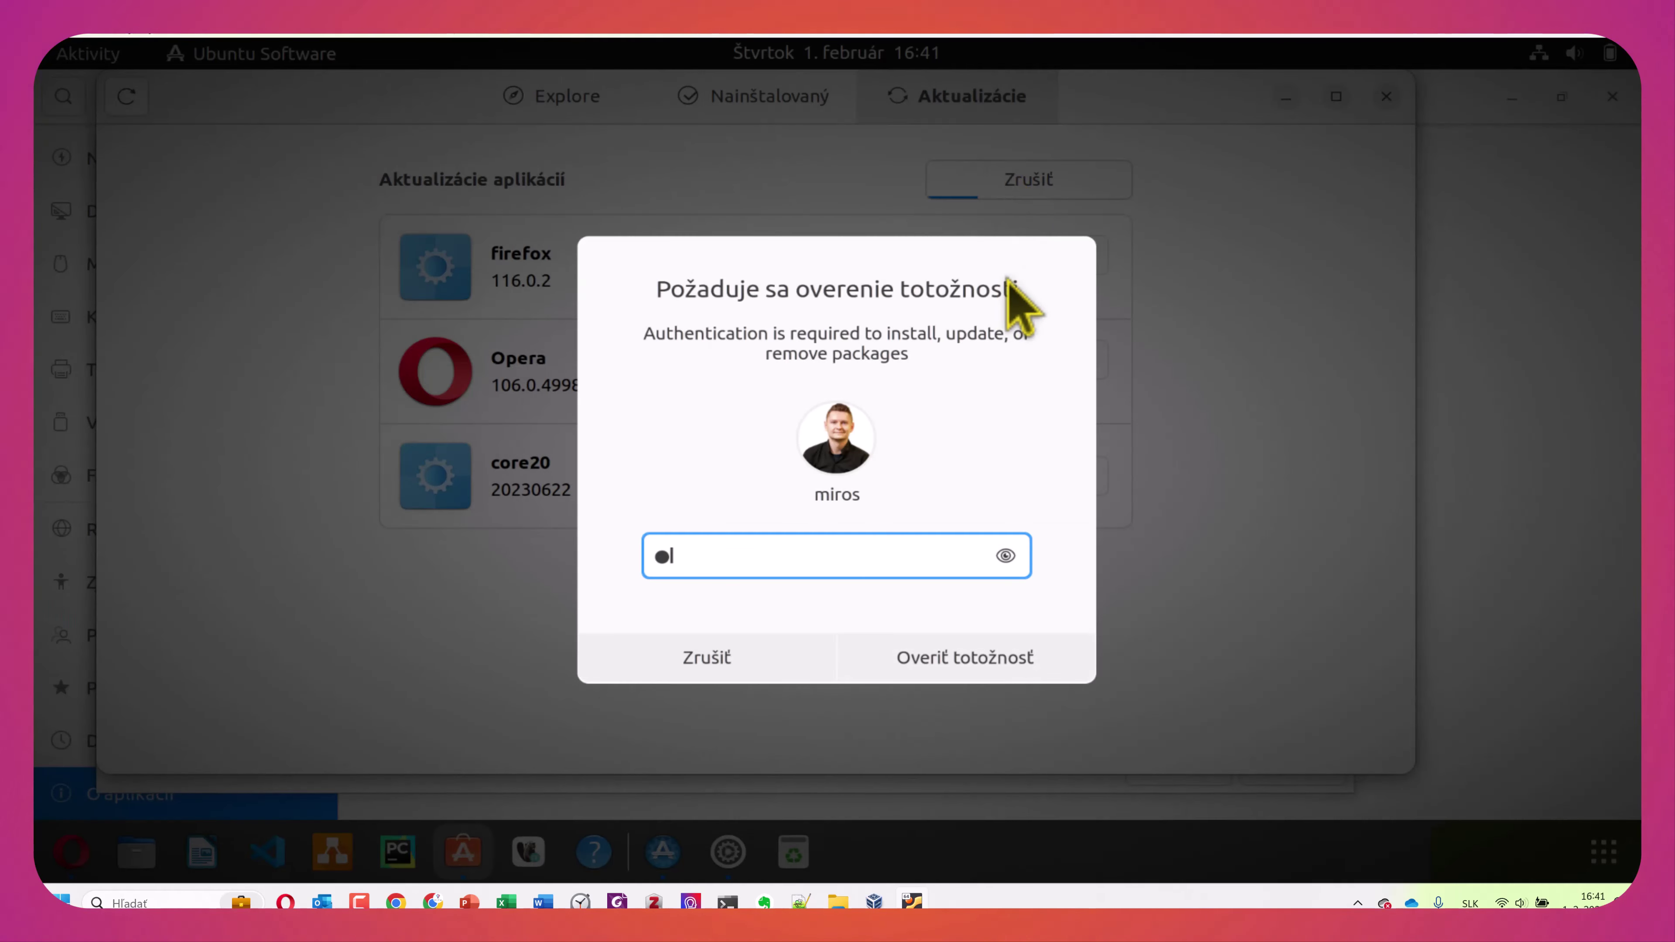
pyautogui.write('**')
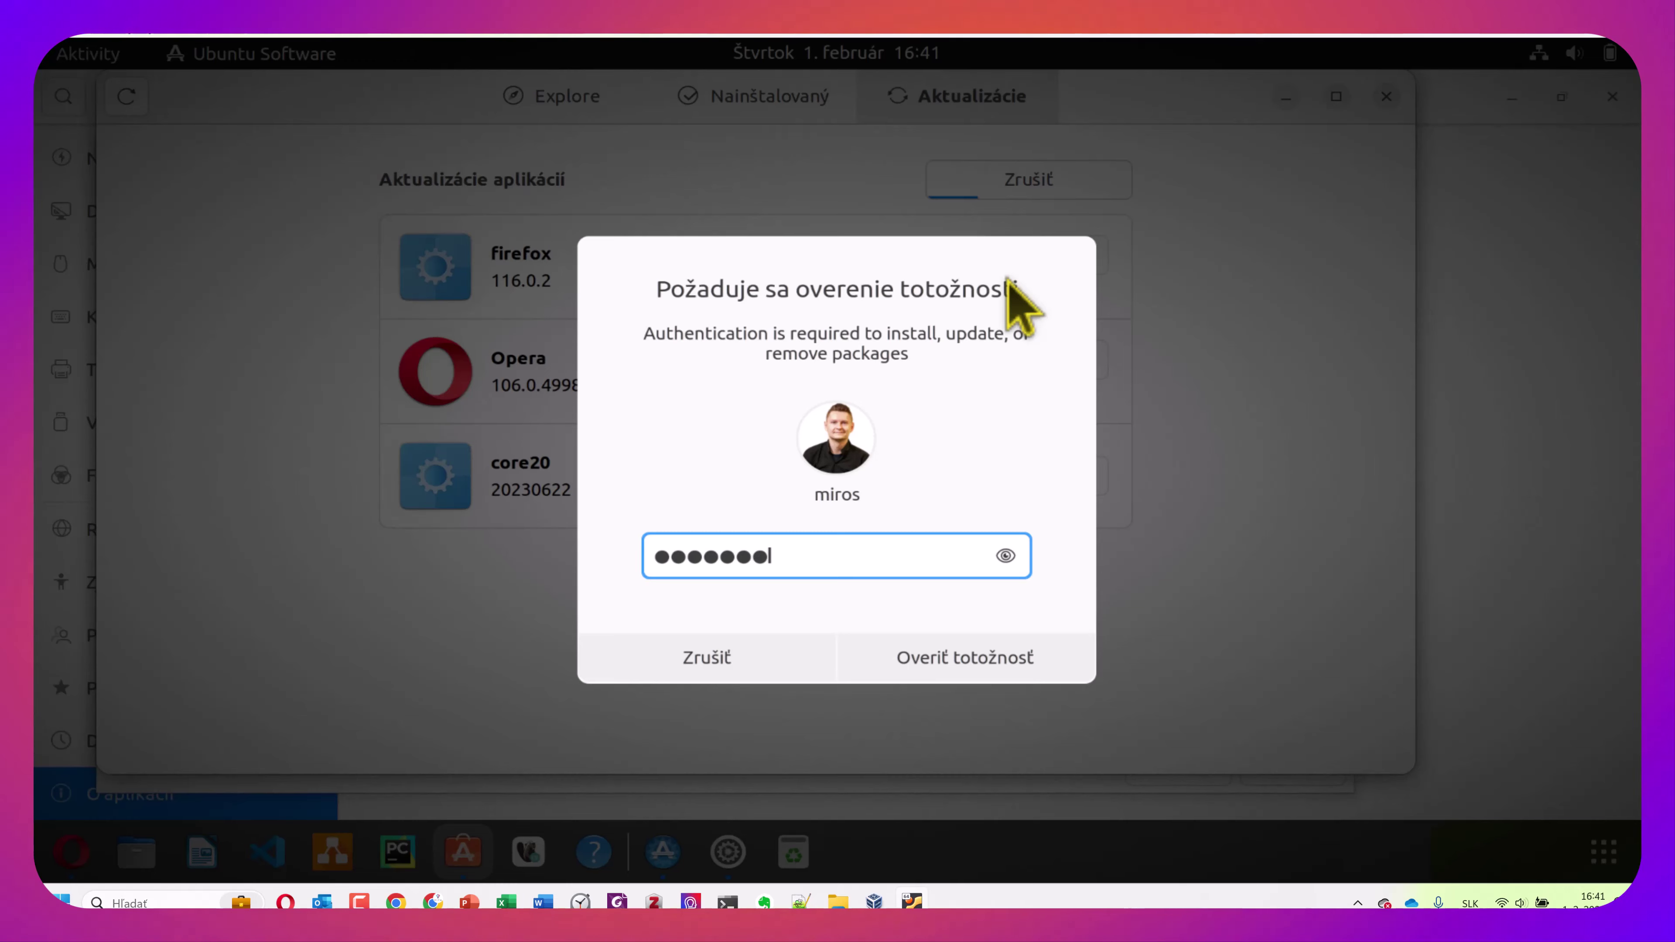
pyautogui.click(1003, 650)
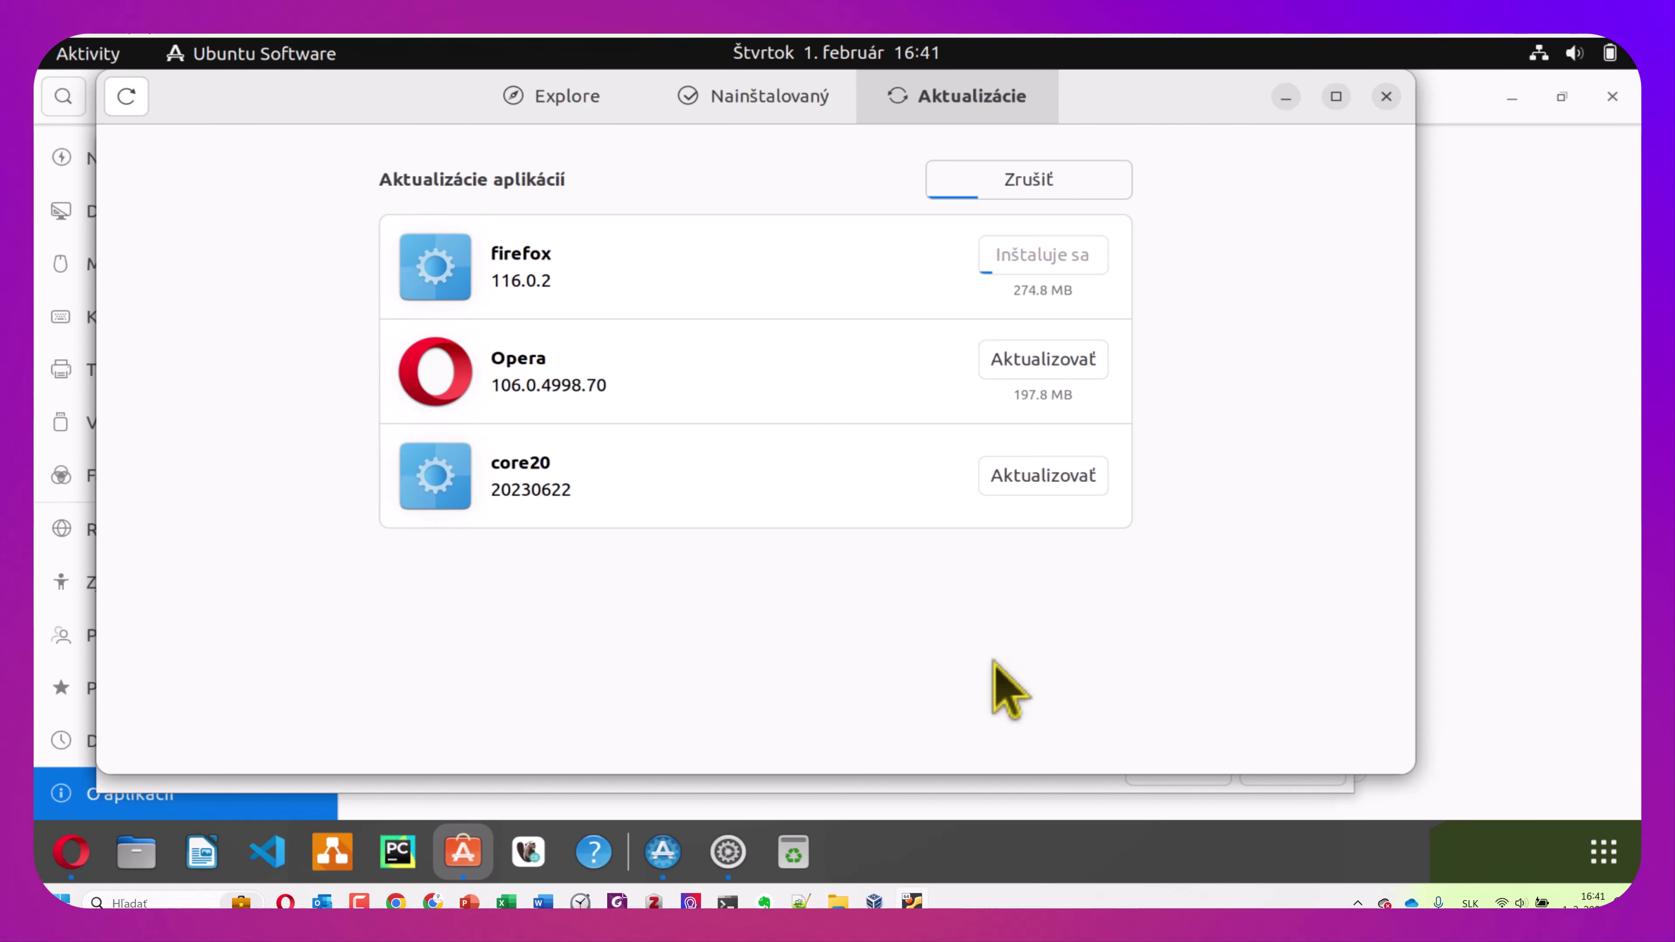
pyautogui.click(1285, 96)
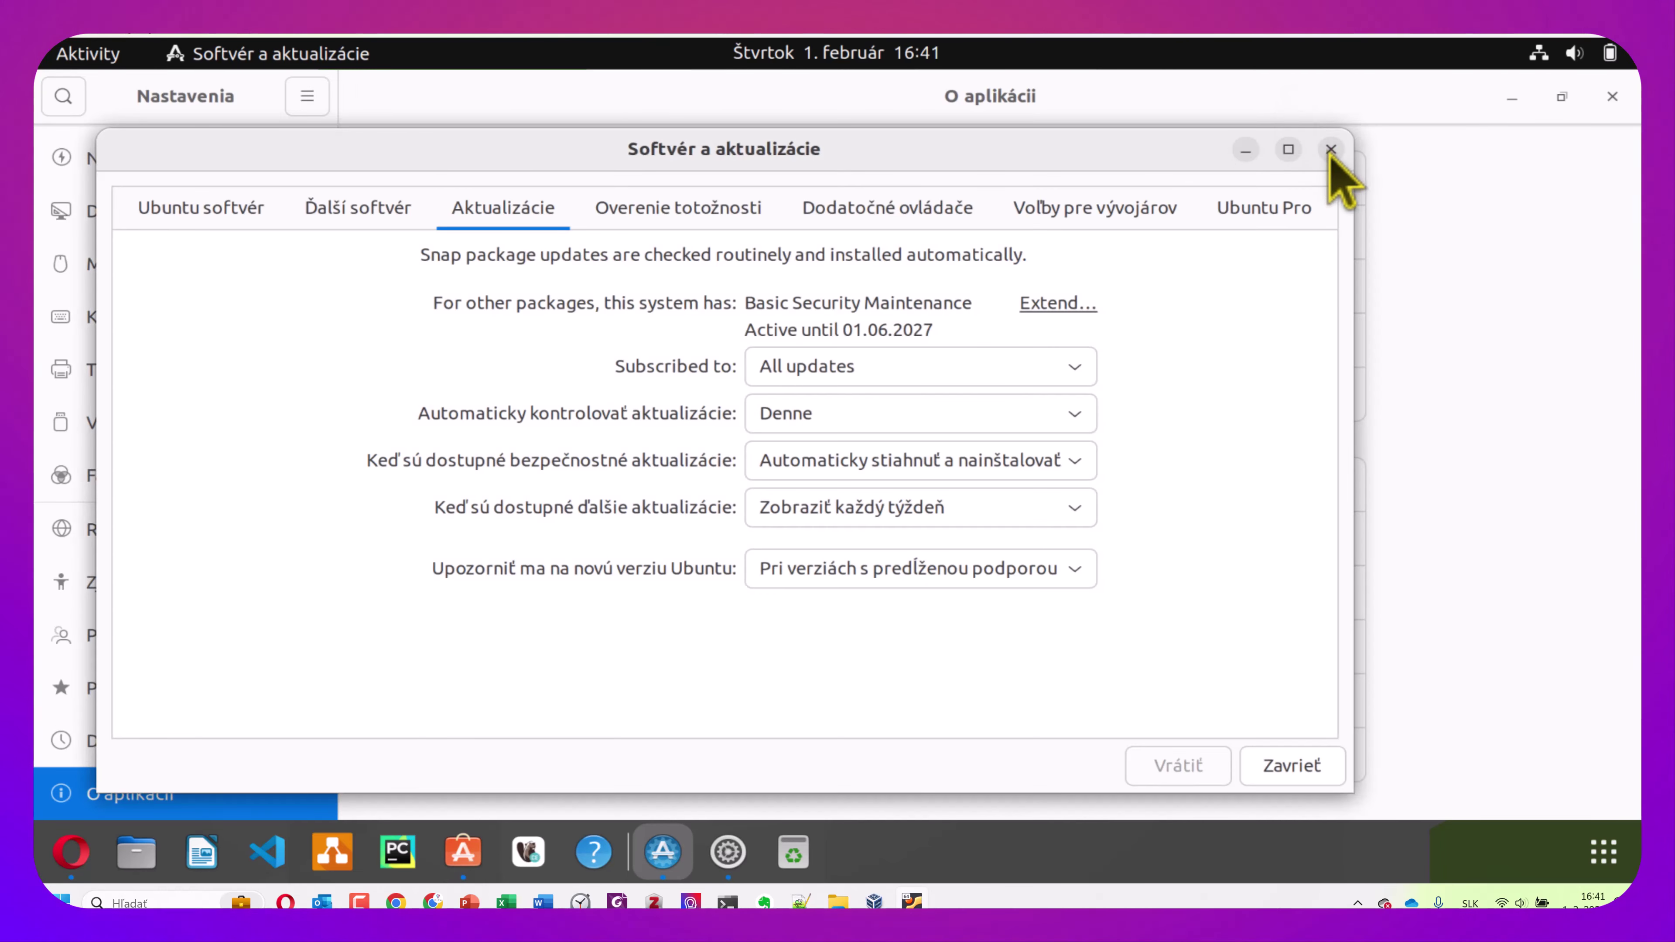
pyautogui.click(1331, 149)
# Add the Slovenčina > Slovenské input source and move it above English (US)
pyautogui.click(140, 359)
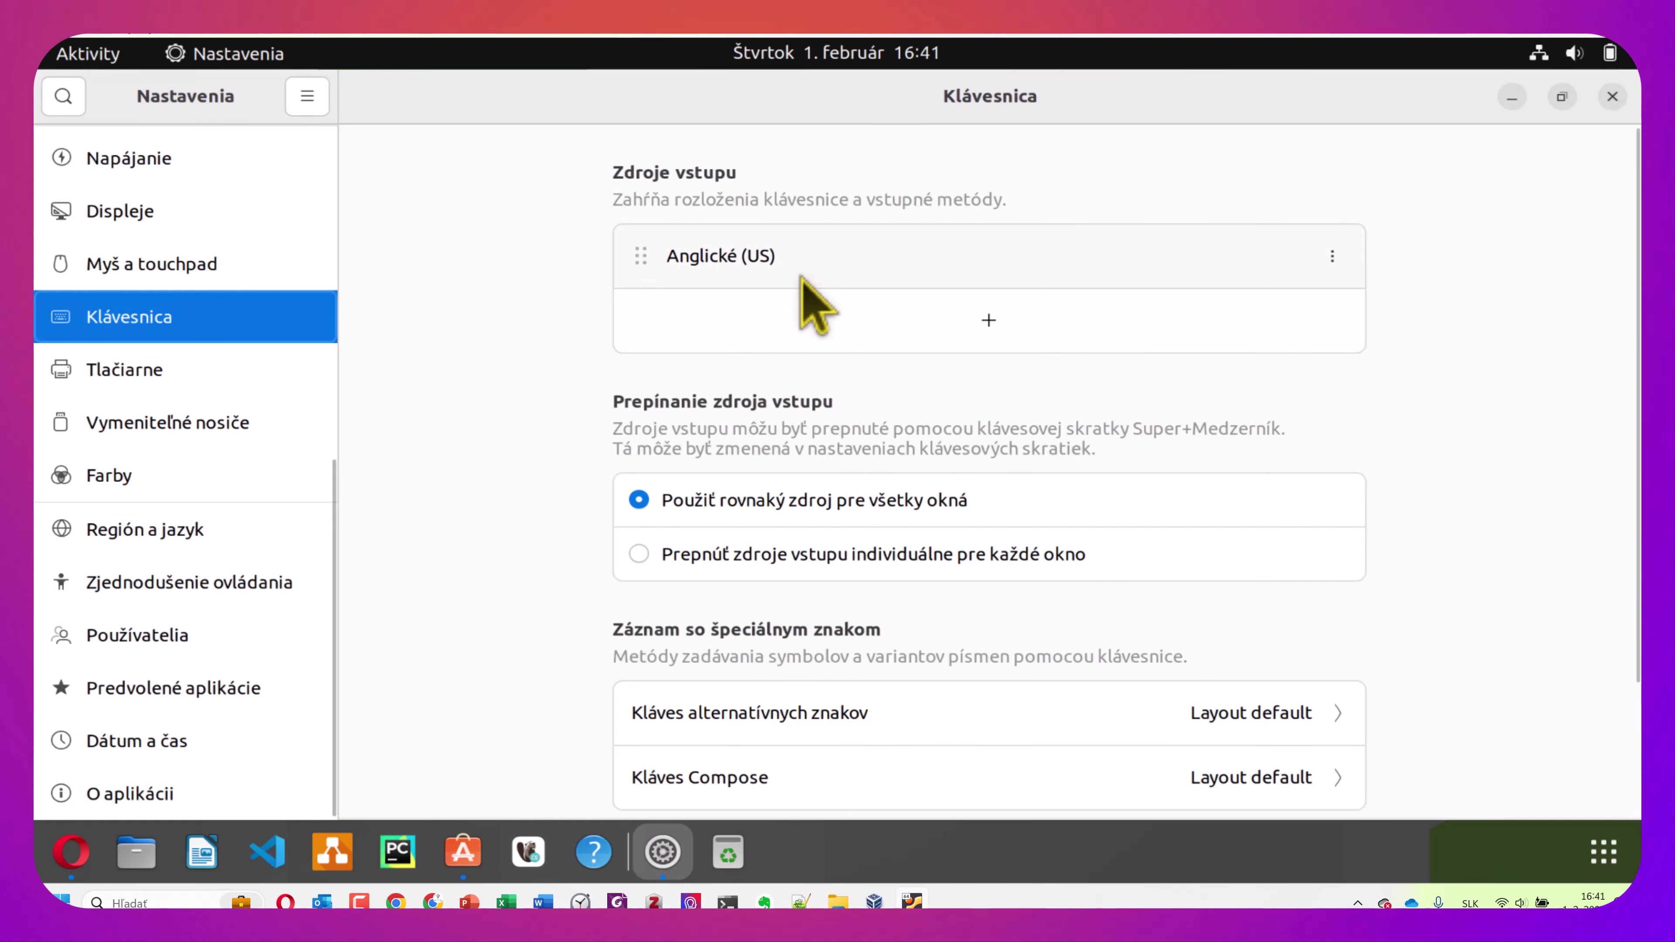
pyautogui.click(1002, 326)
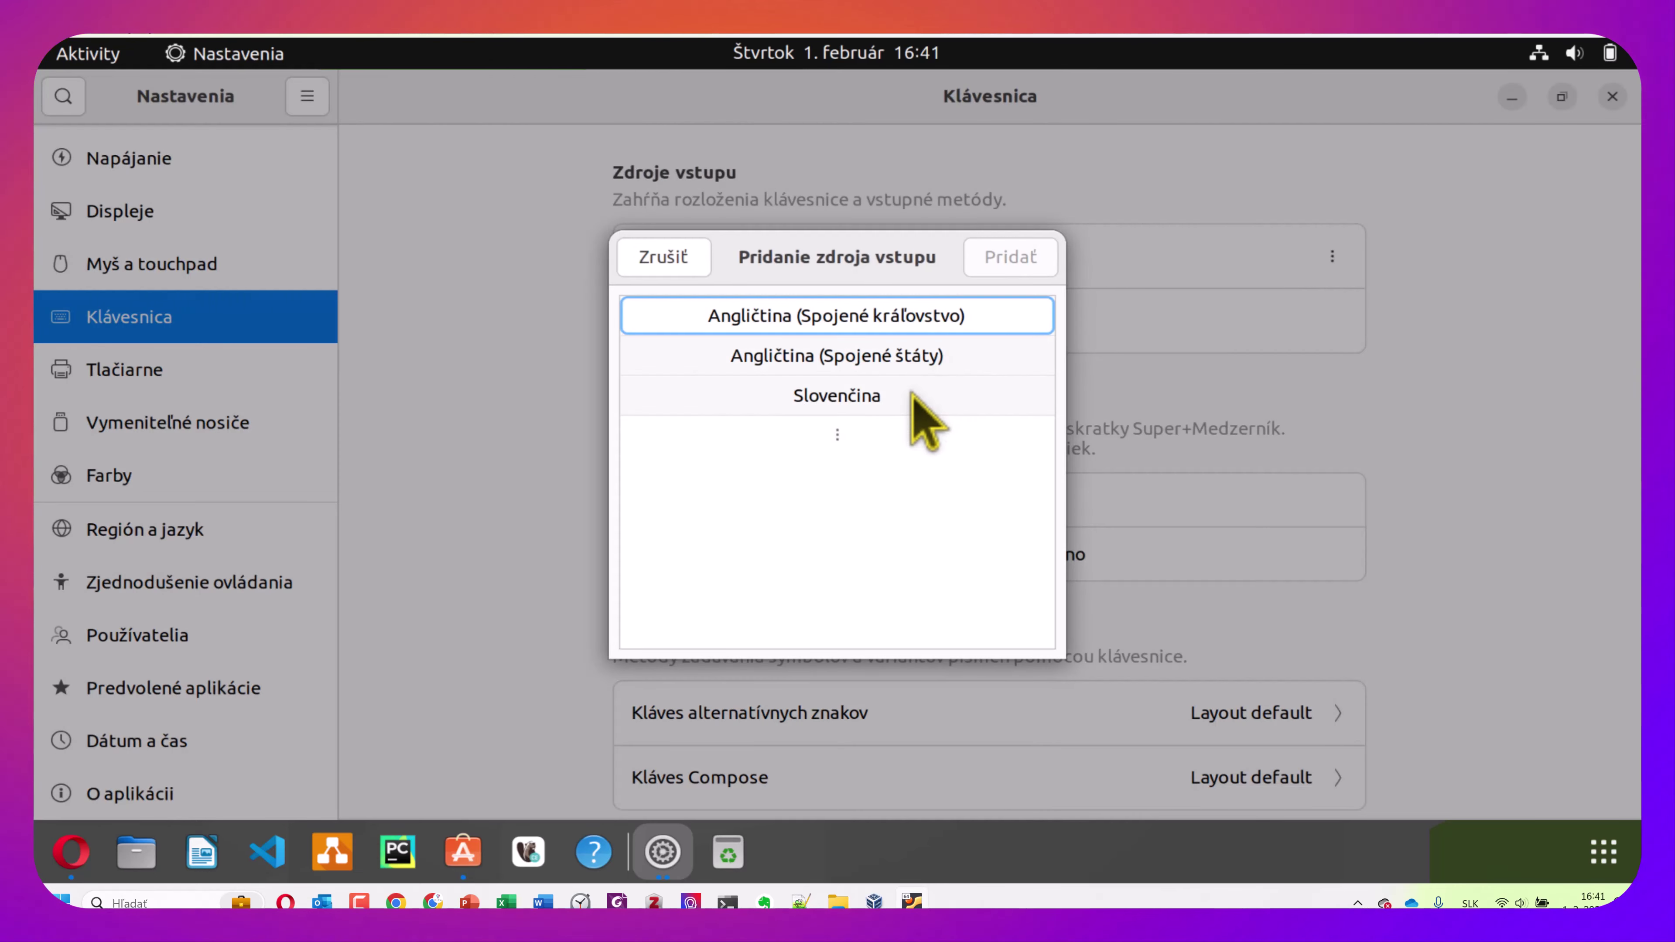
pyautogui.click(912, 394)
pyautogui.click(801, 355)
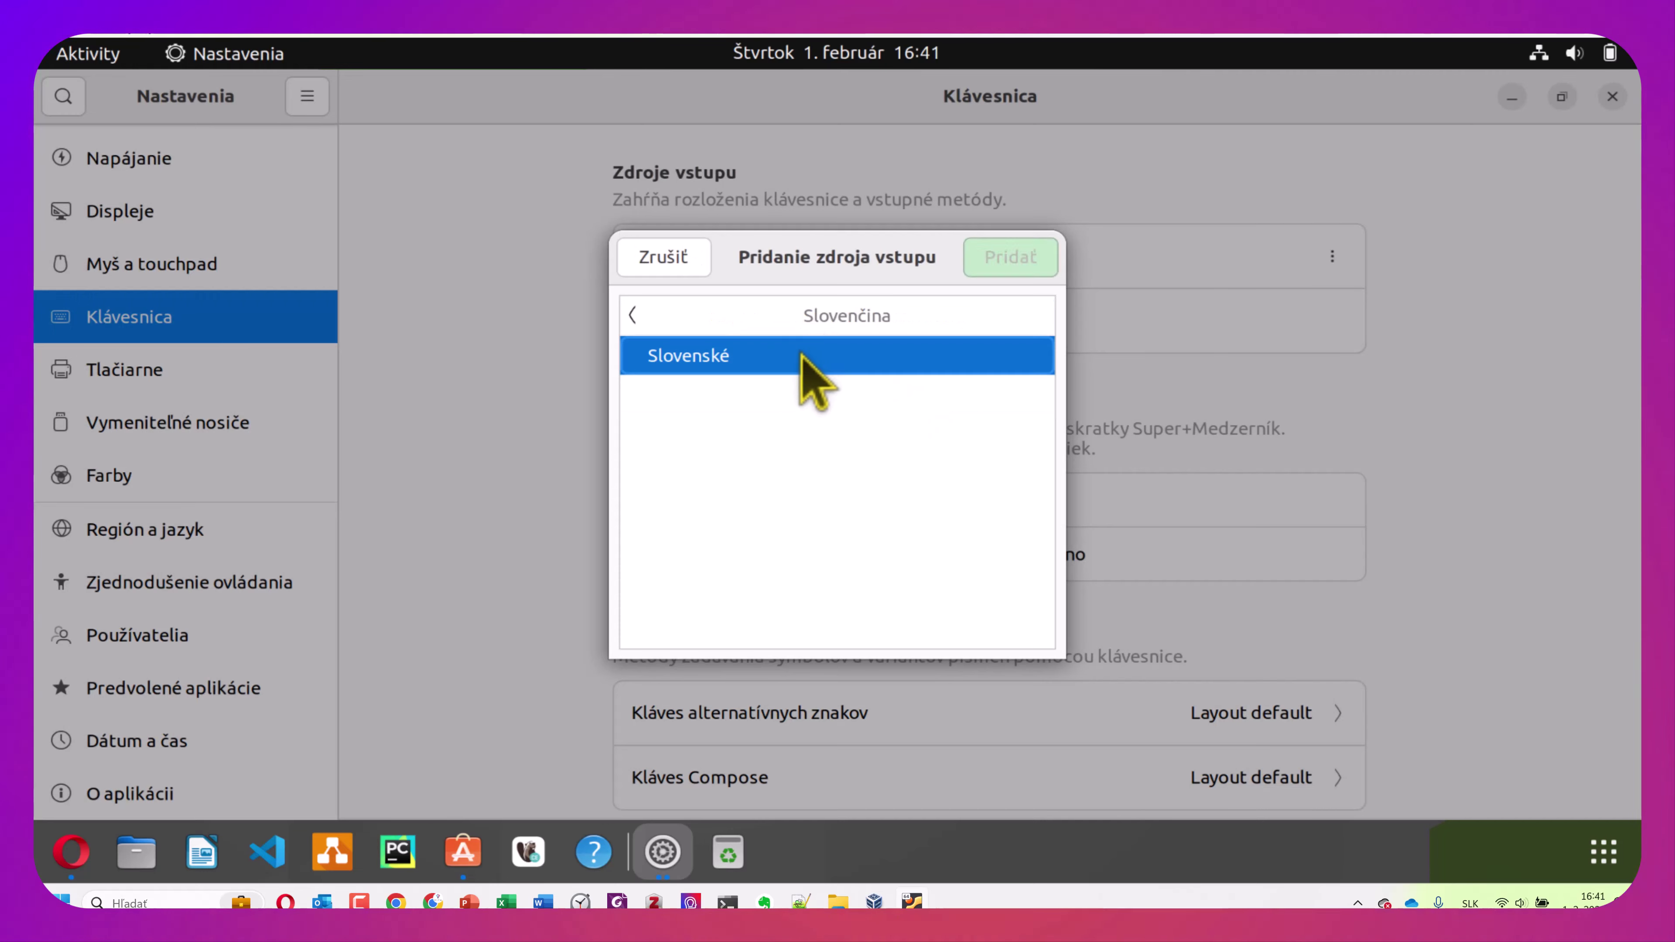
pyautogui.click(985, 267)
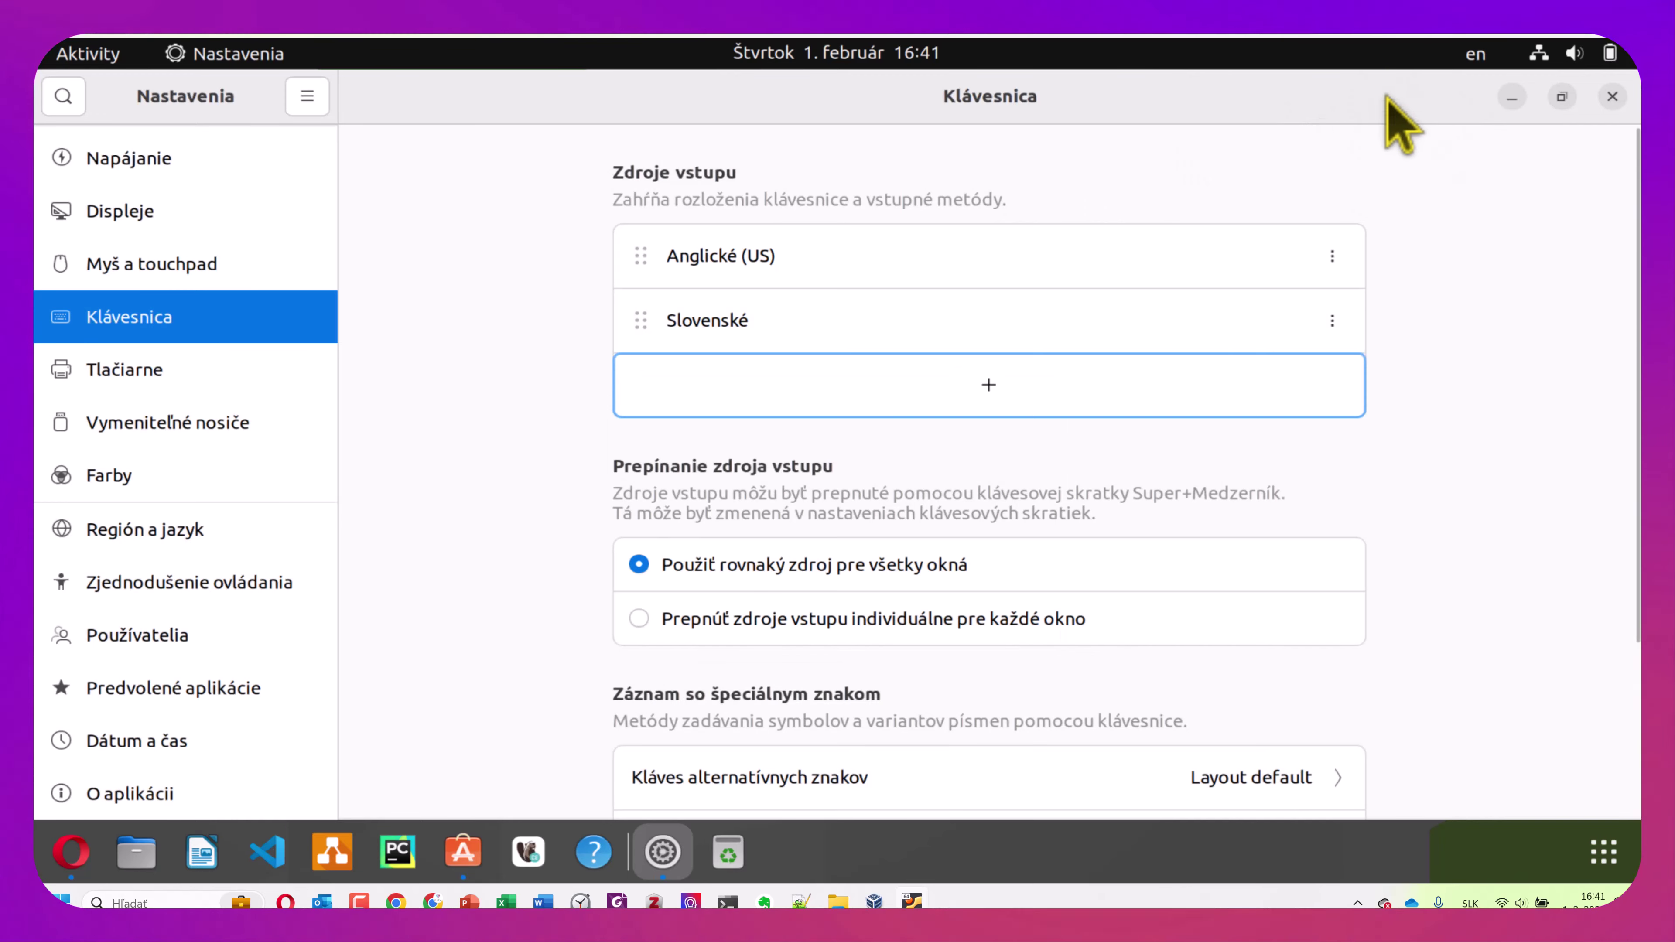
pyautogui.click(1332, 320)
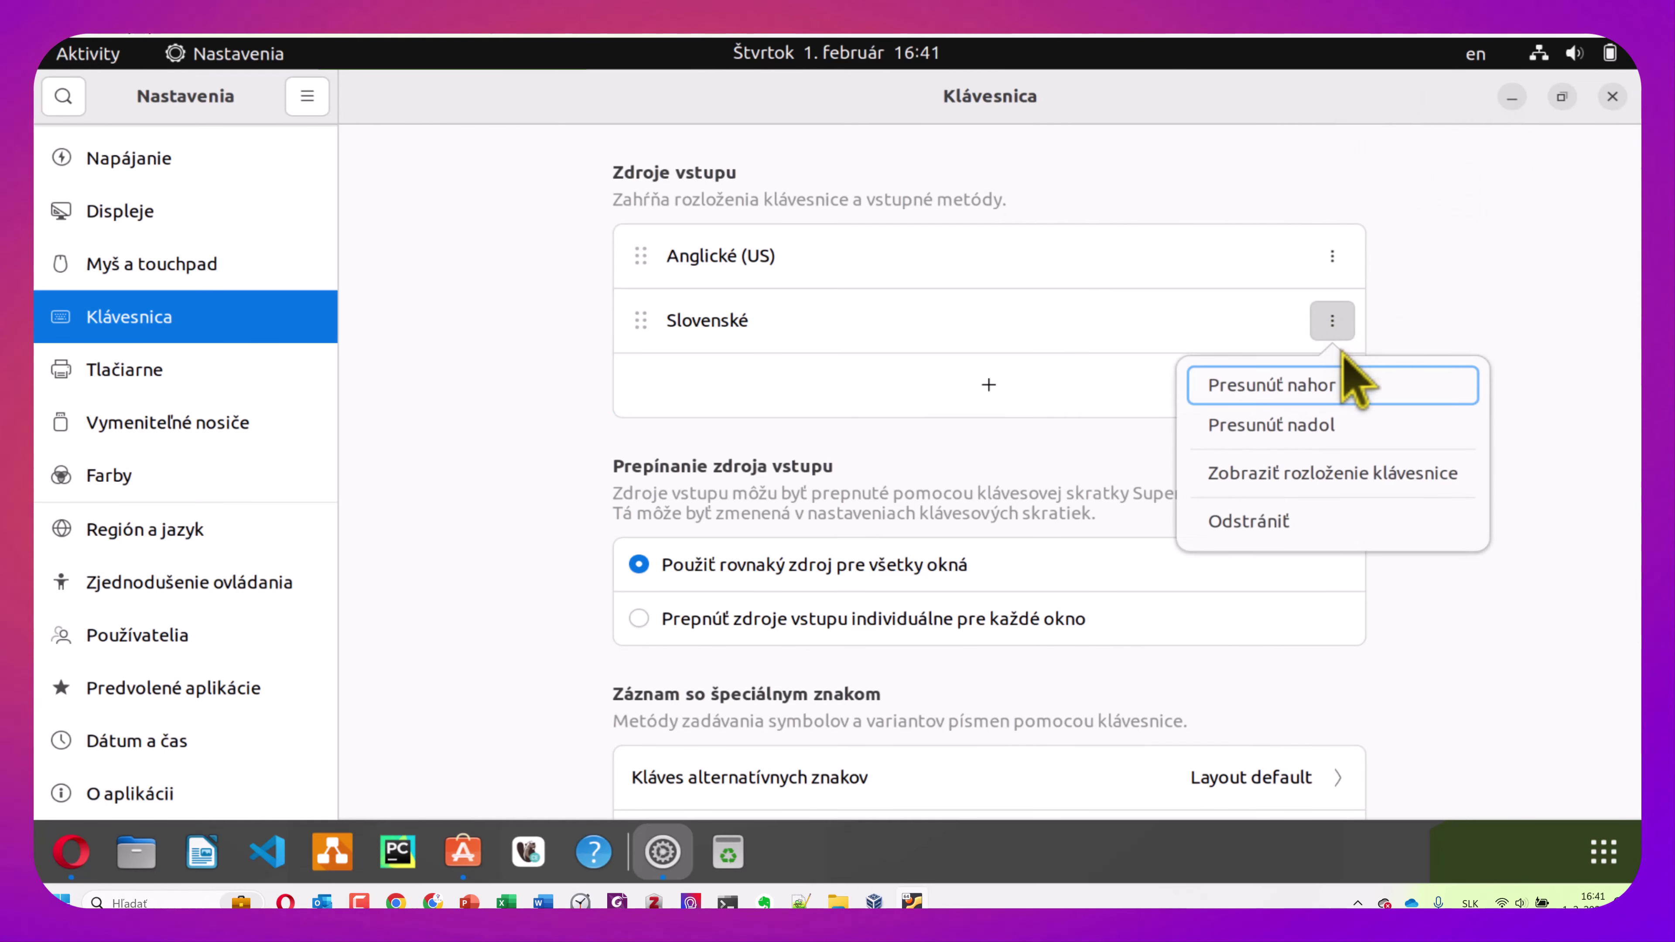
pyautogui.click(1338, 384)
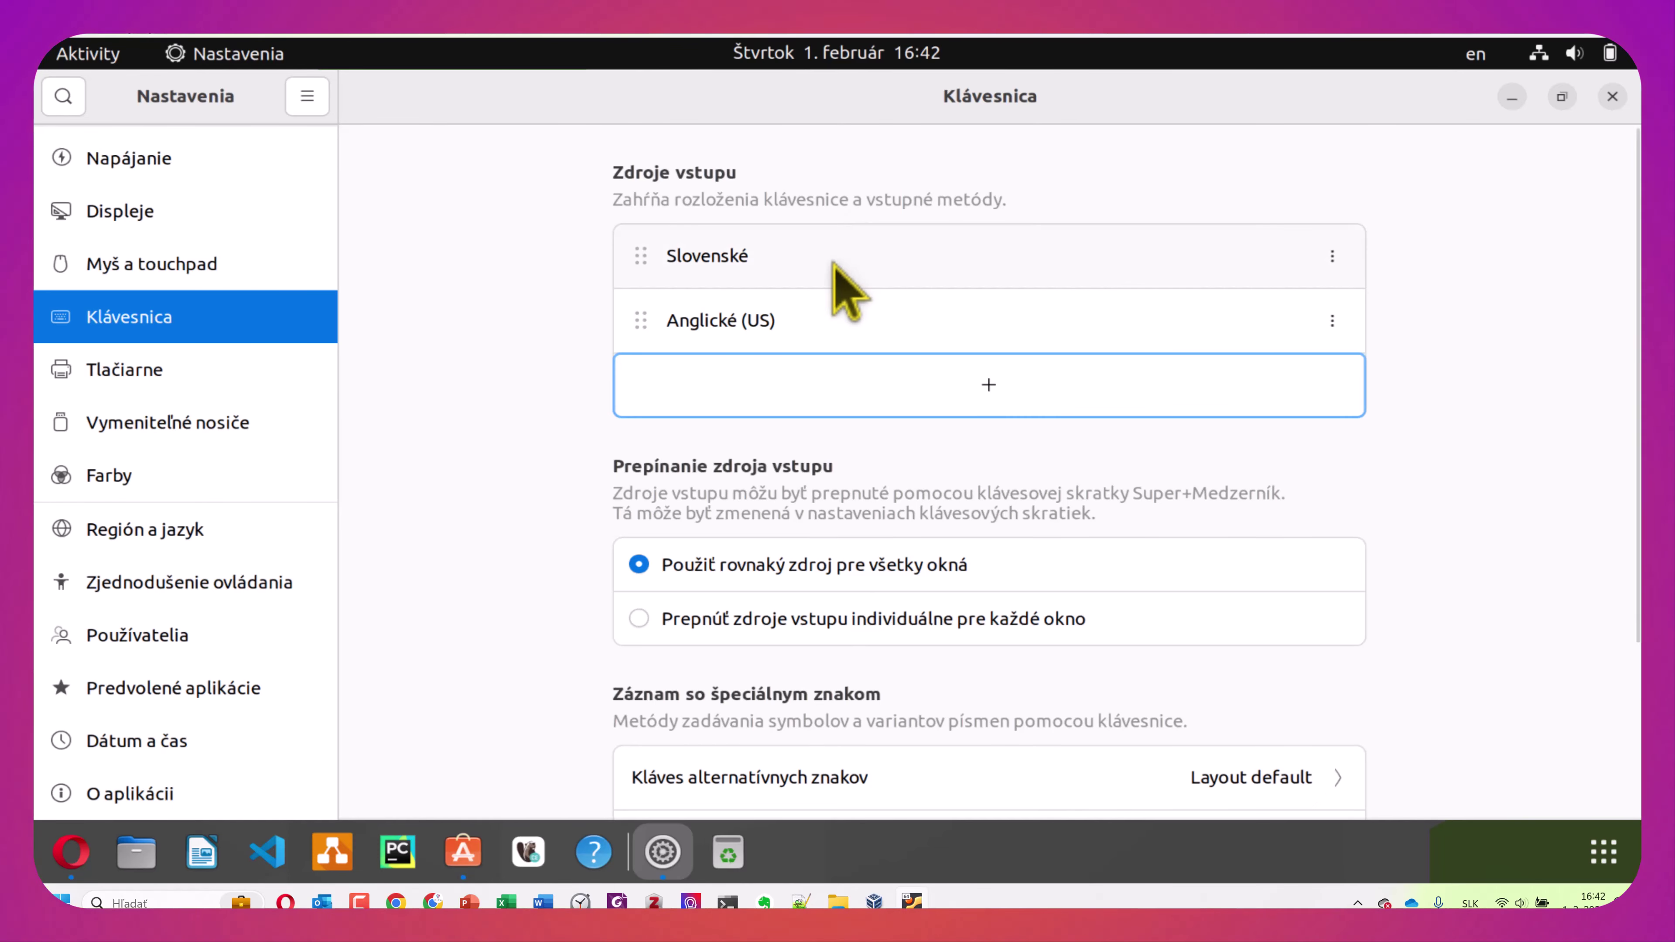
# Preview the English (US) keyboard layout from the top-bar input menu
pyautogui.click(1483, 52)
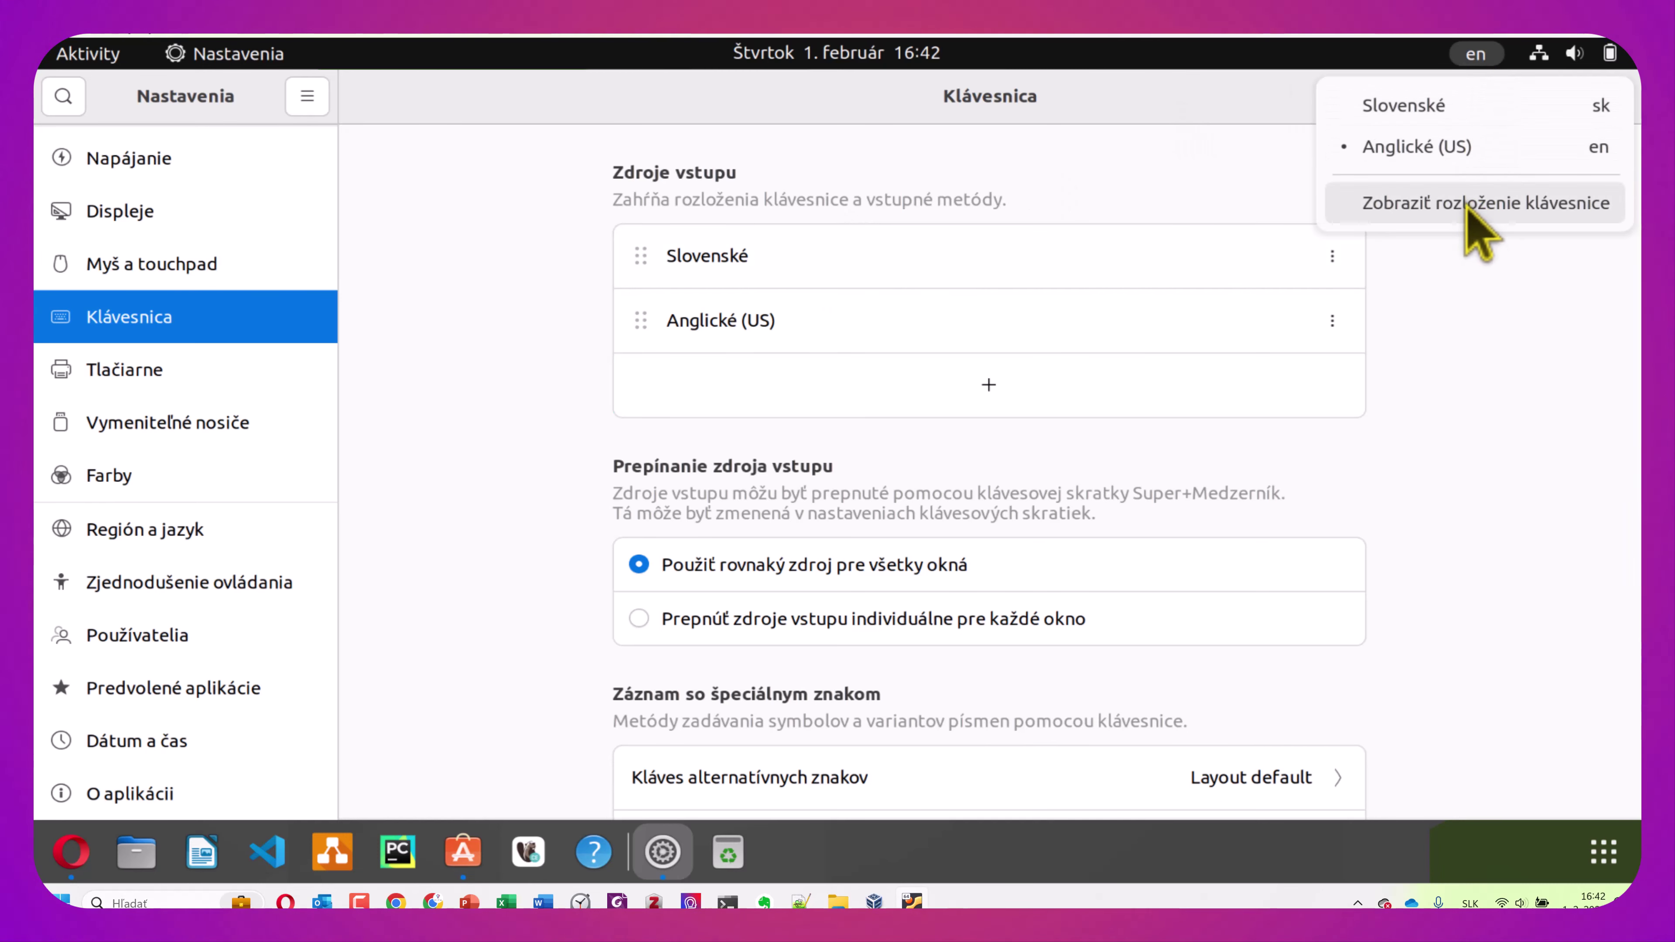
pyautogui.click(1481, 205)
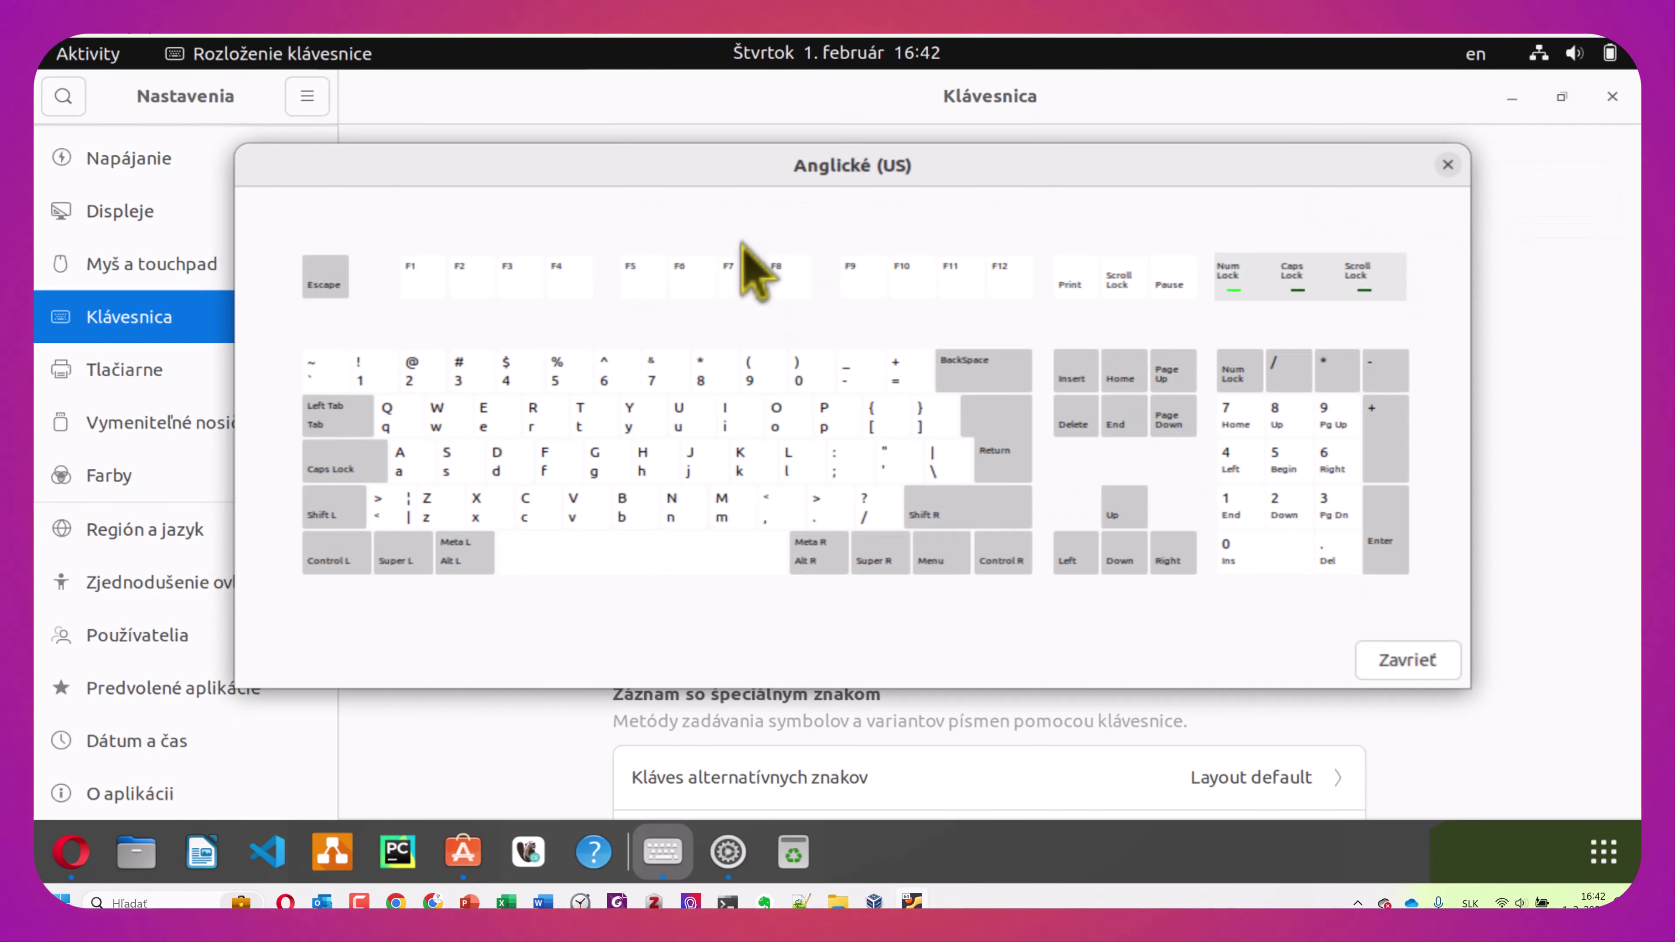
pyautogui.press('super')
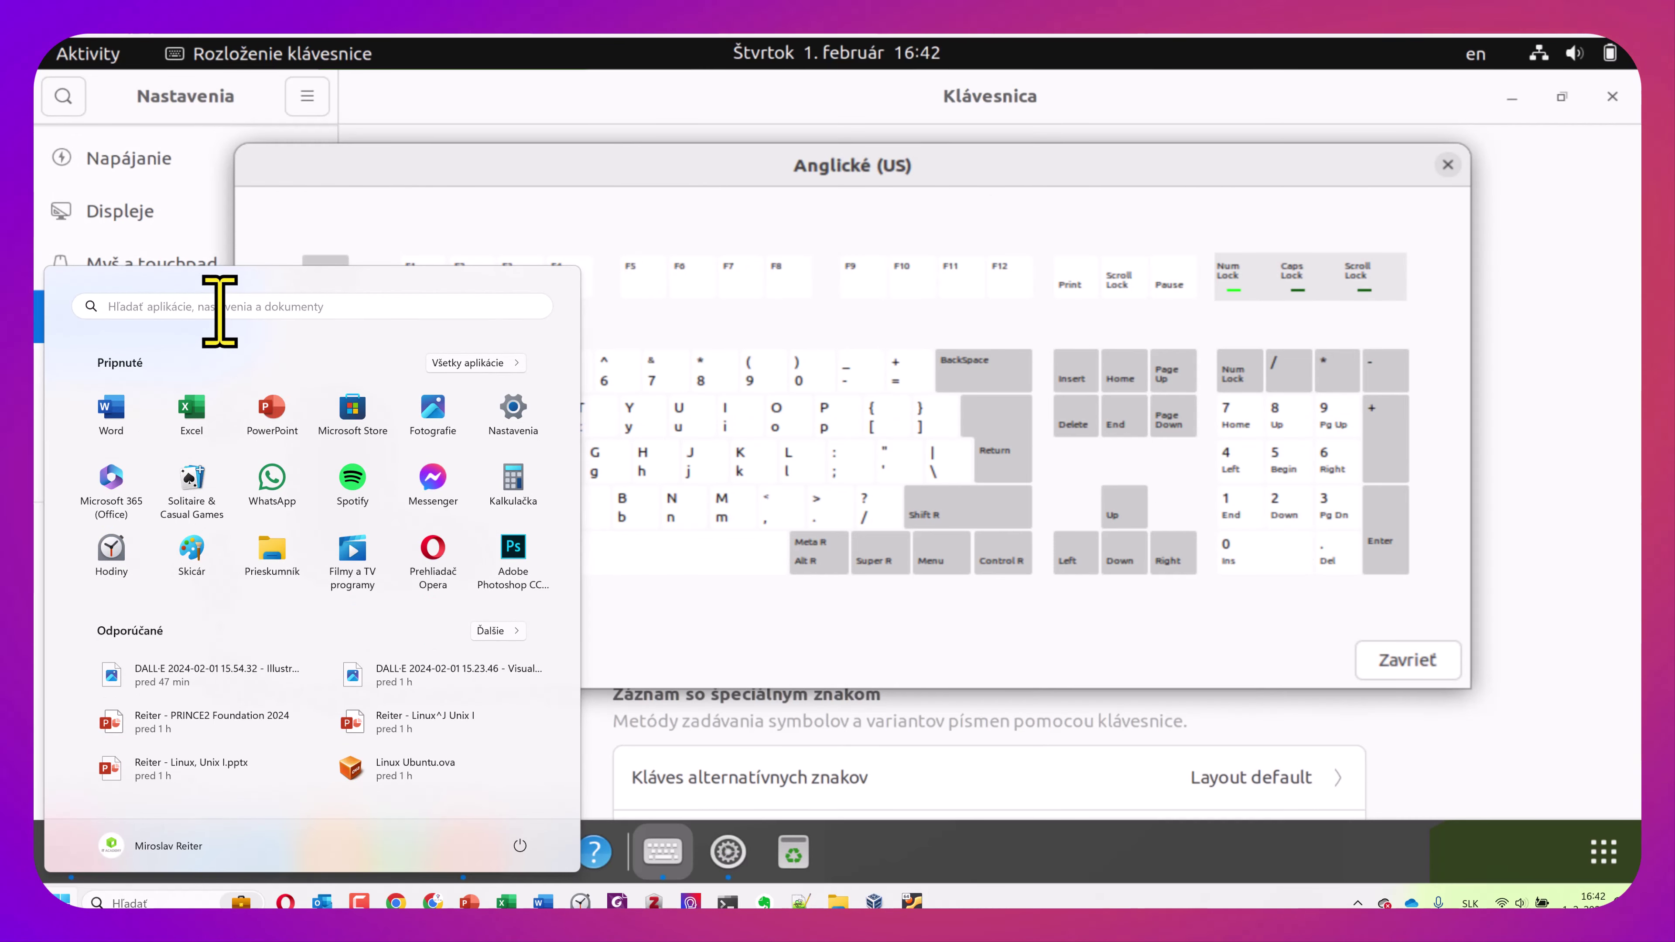
# Launch and close the host's on-screen keyboard, then close the US layout preview
pyautogui.write('kl')
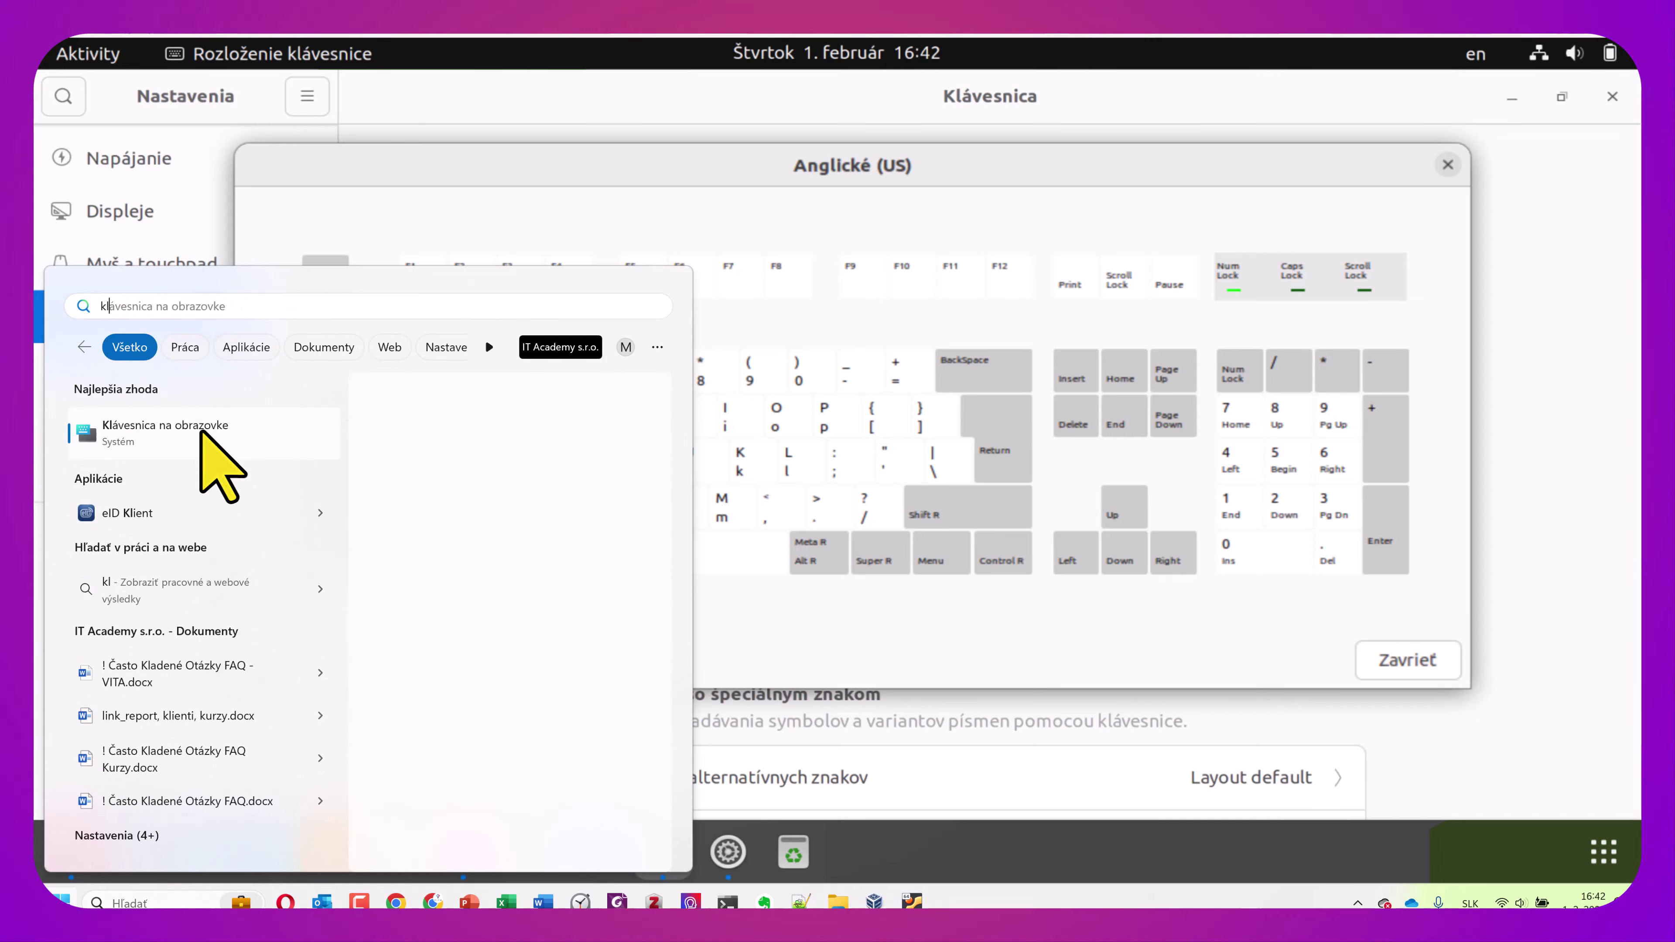
pyautogui.click(201, 432)
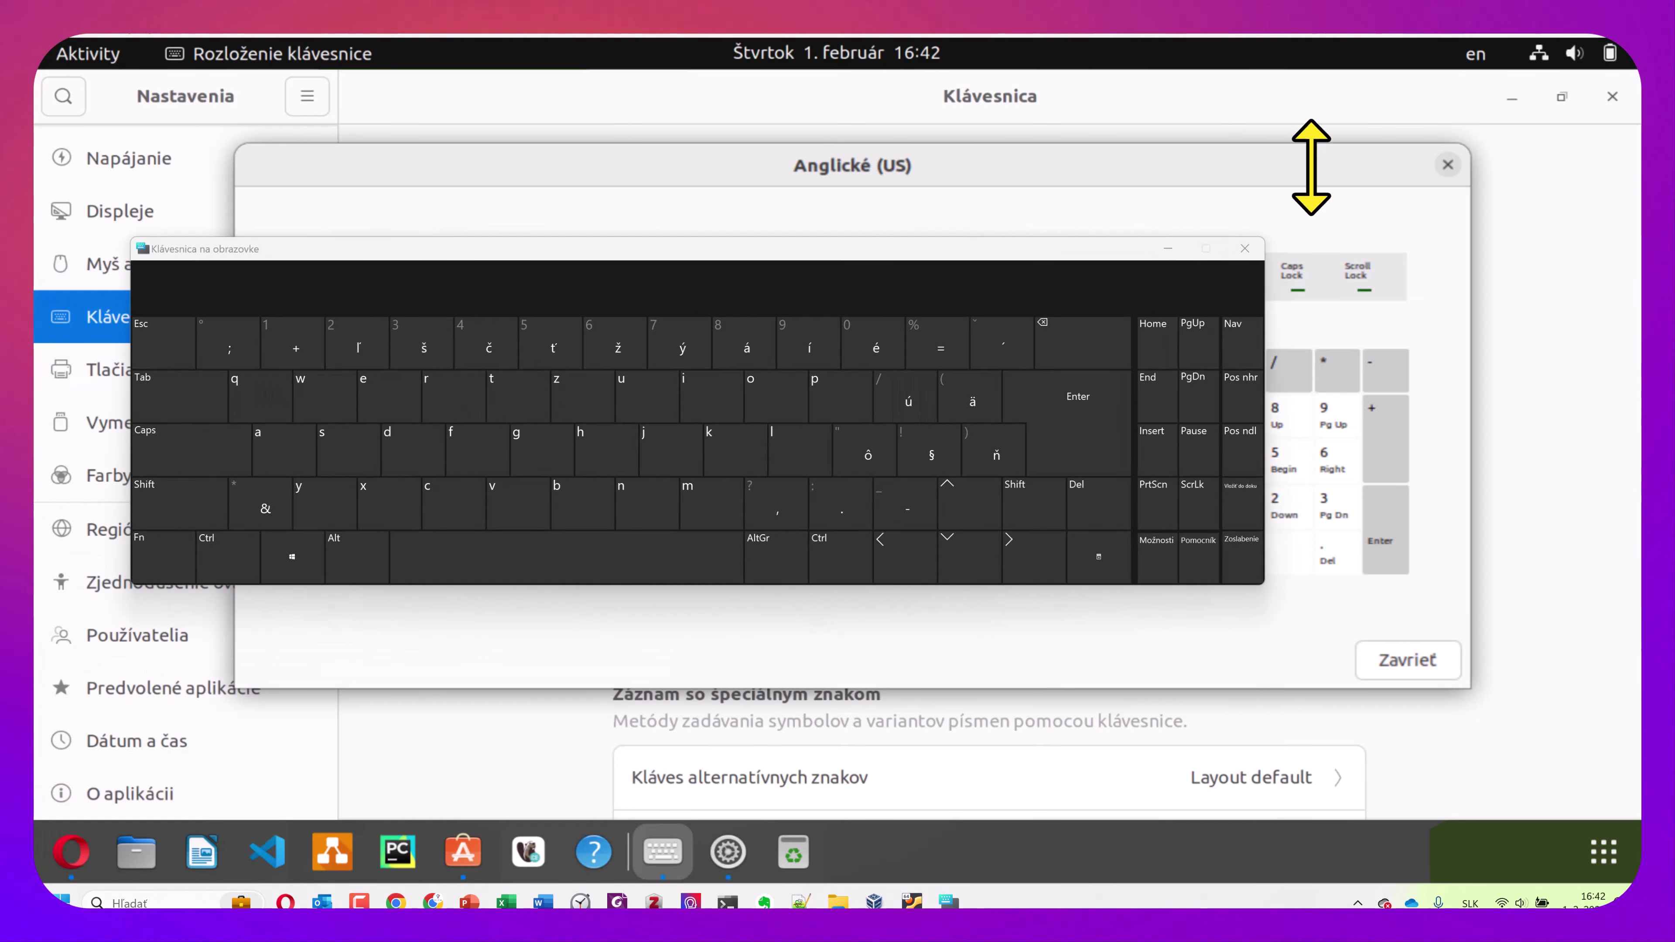
pyautogui.click(1244, 250)
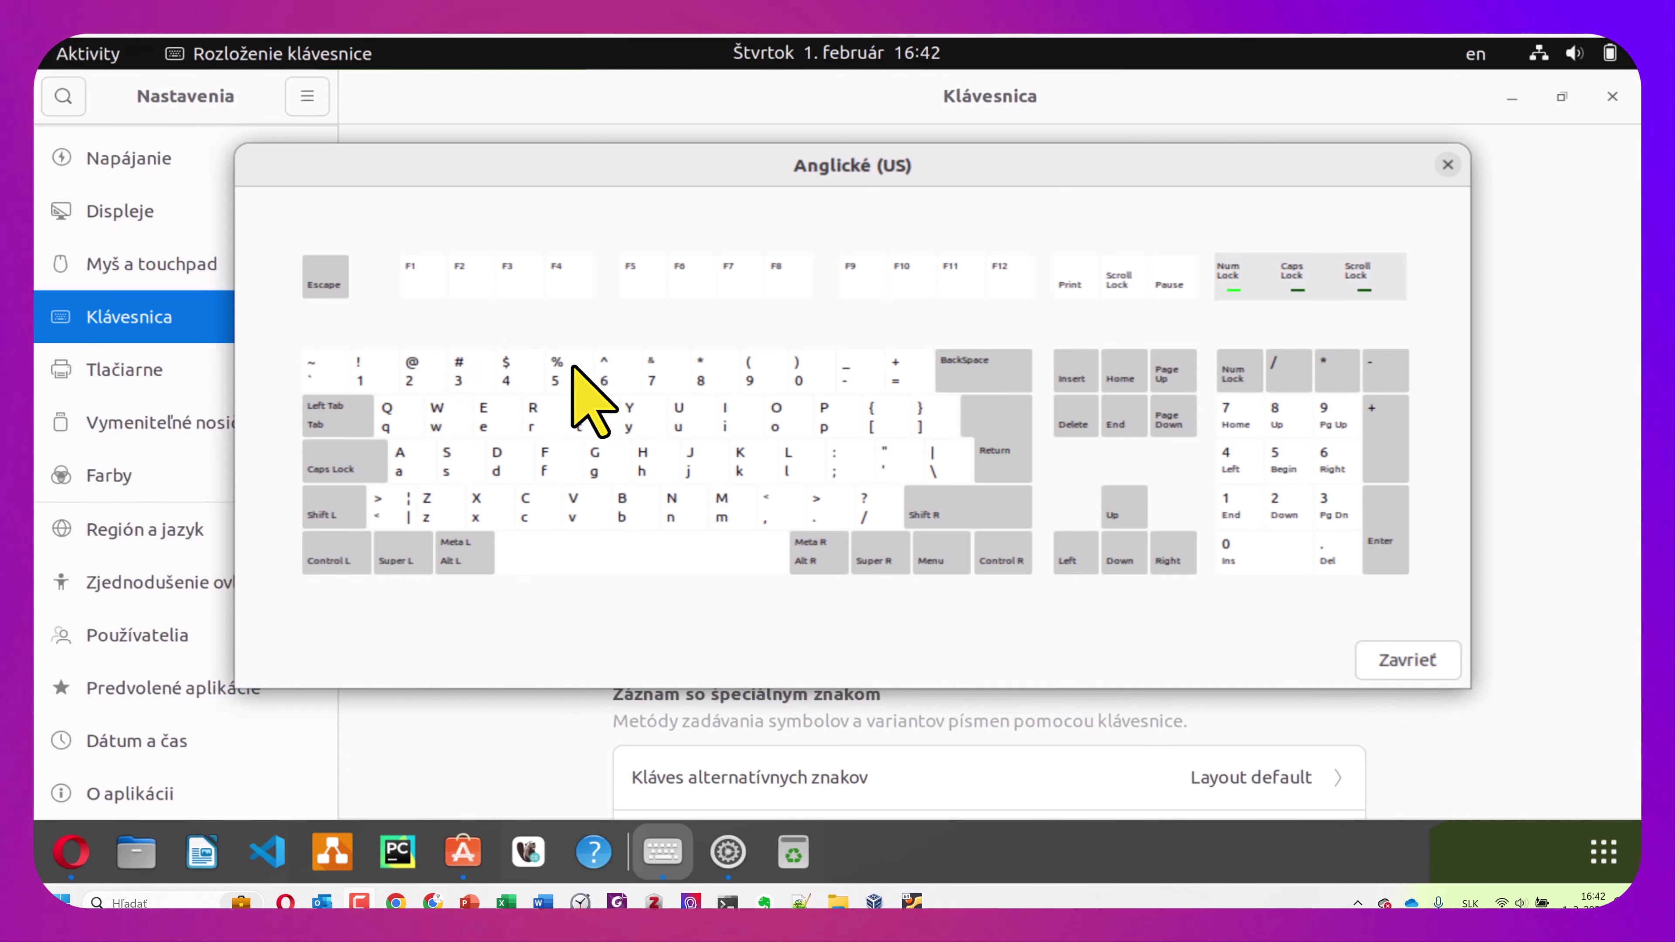
pyautogui.click(1406, 660)
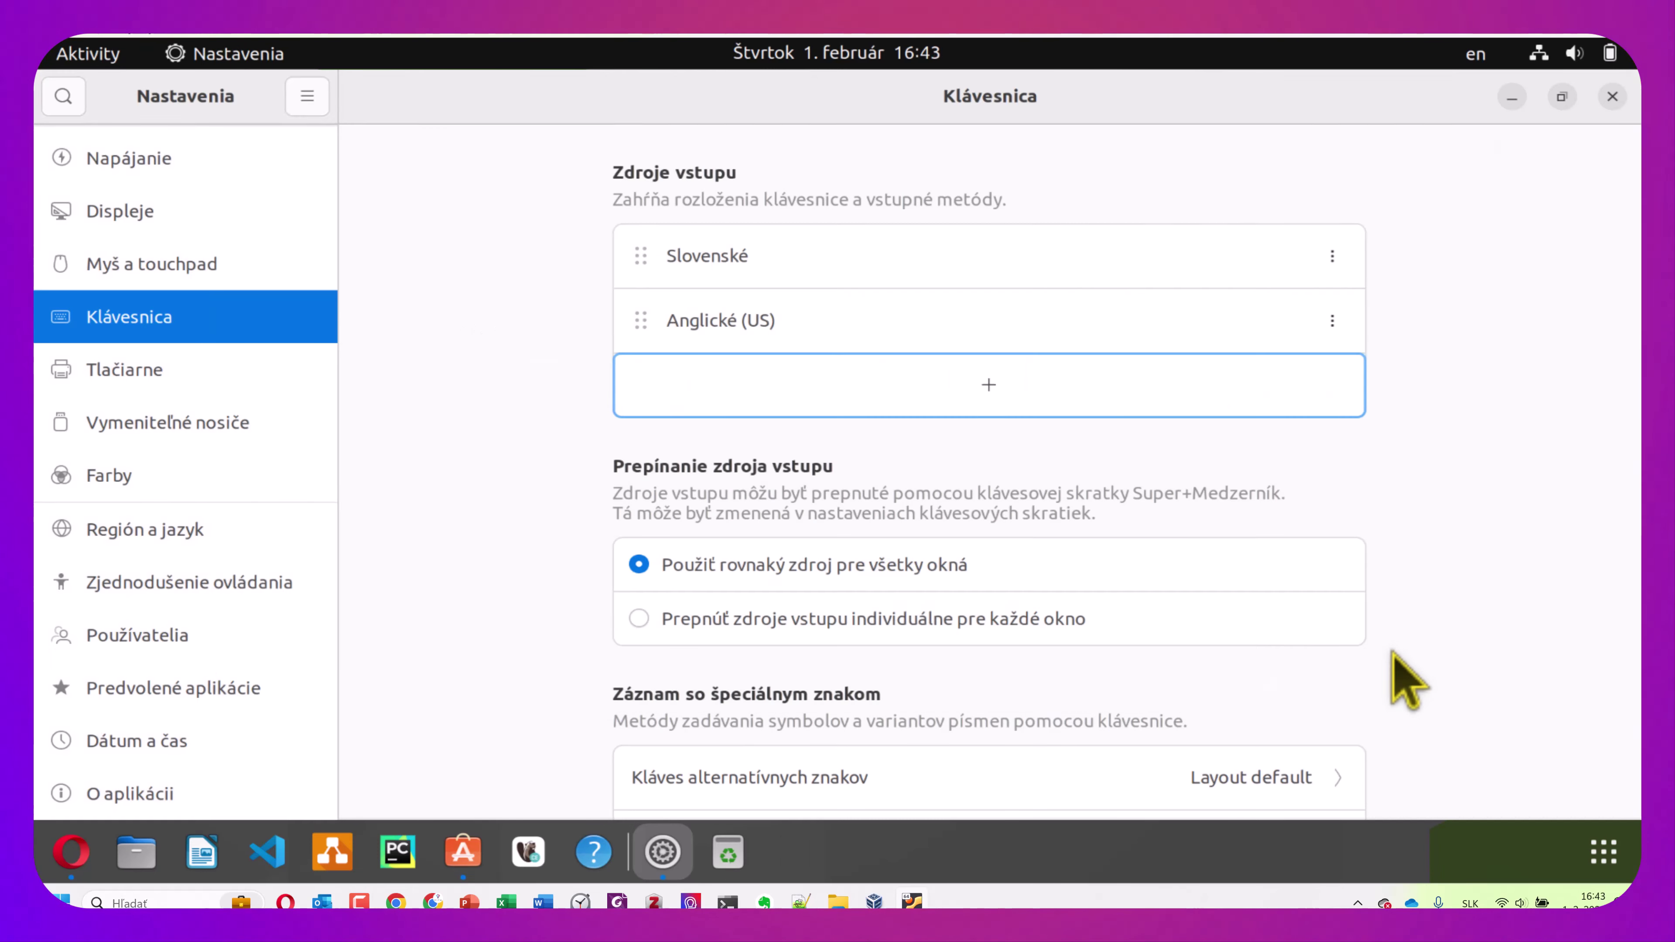
# Switch the active input source to Slovenské, then view and close its layout preview
pyautogui.click(1332, 257)
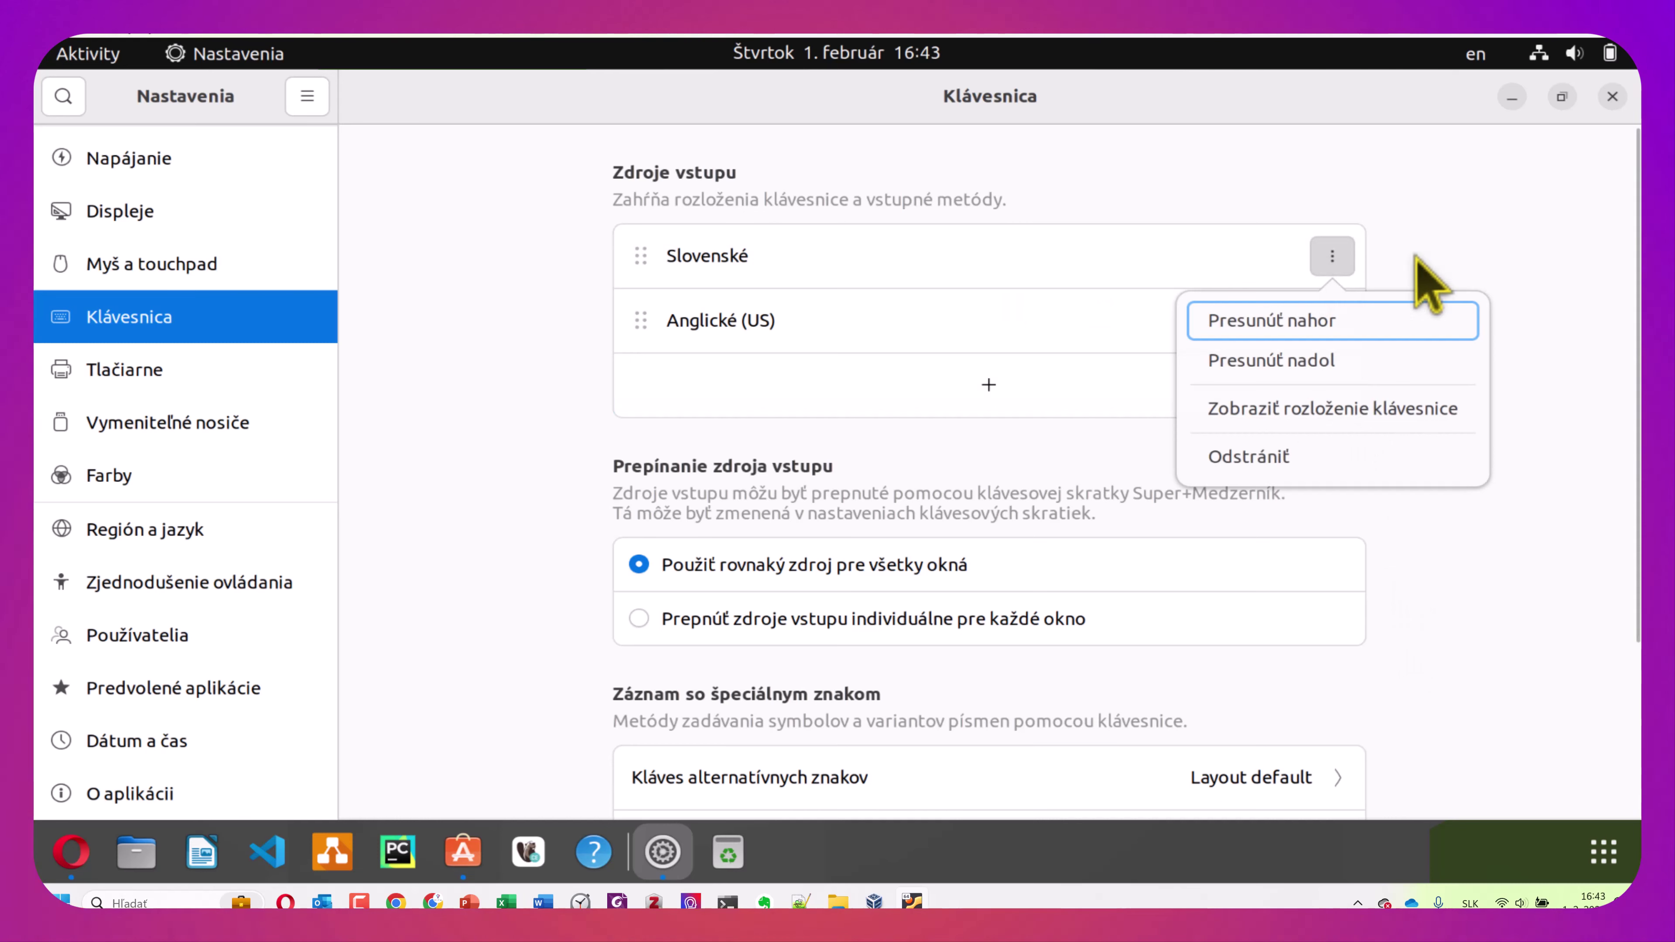
pyautogui.click(1463, 259)
pyautogui.click(1481, 54)
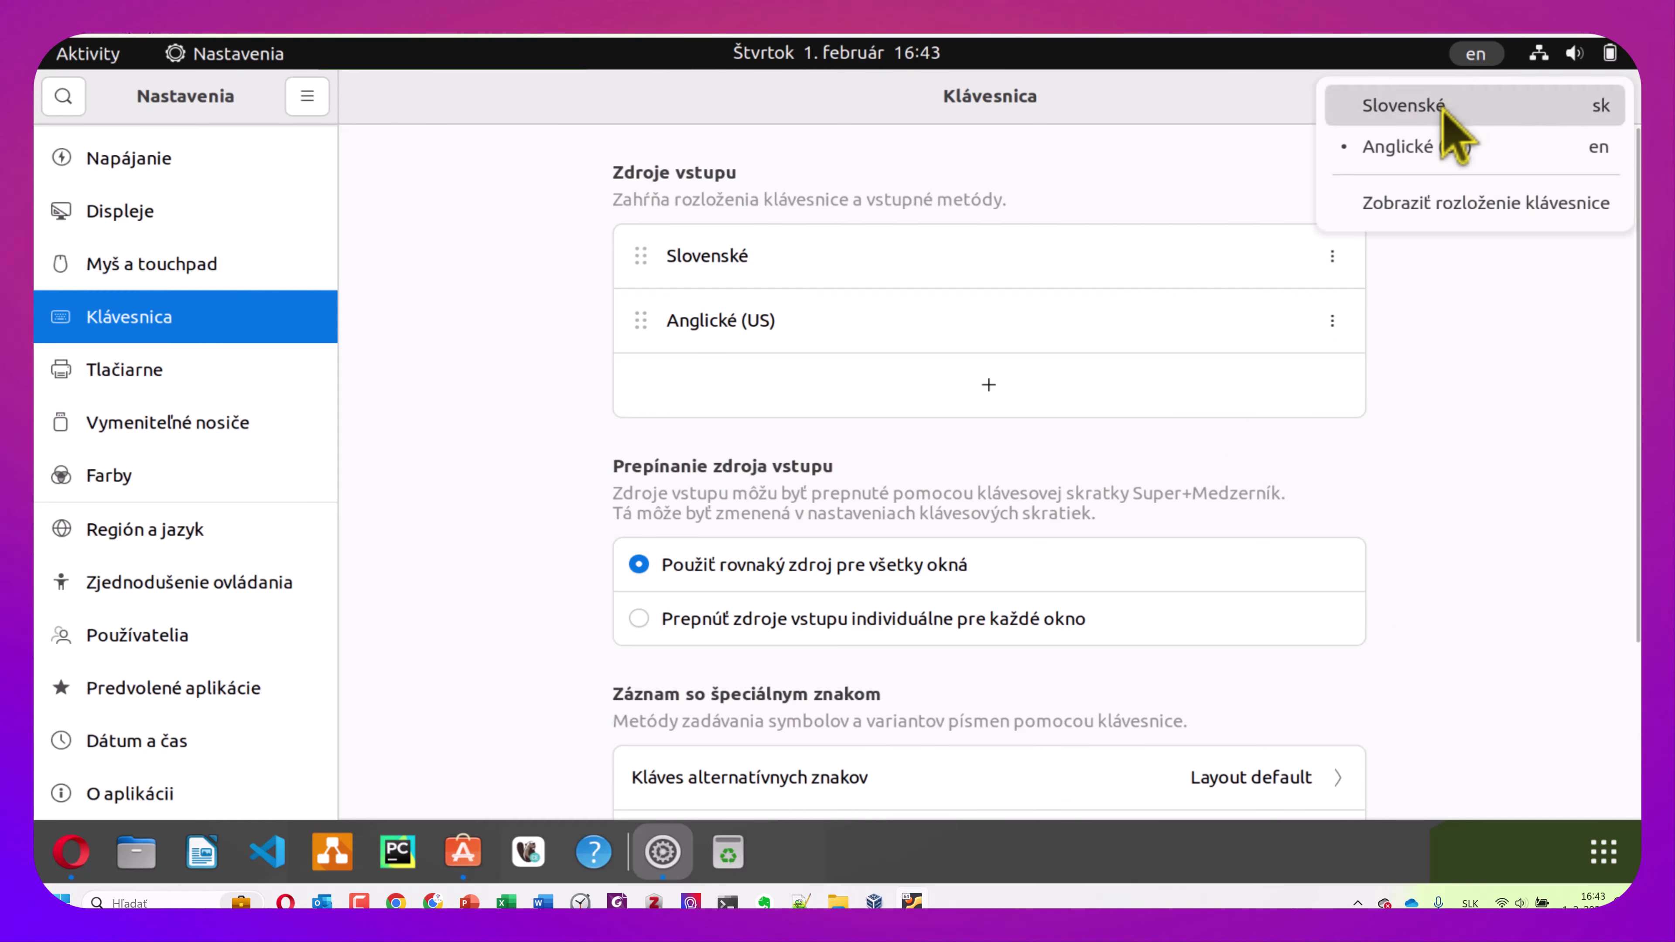
pyautogui.click(1451, 106)
pyautogui.click(1480, 54)
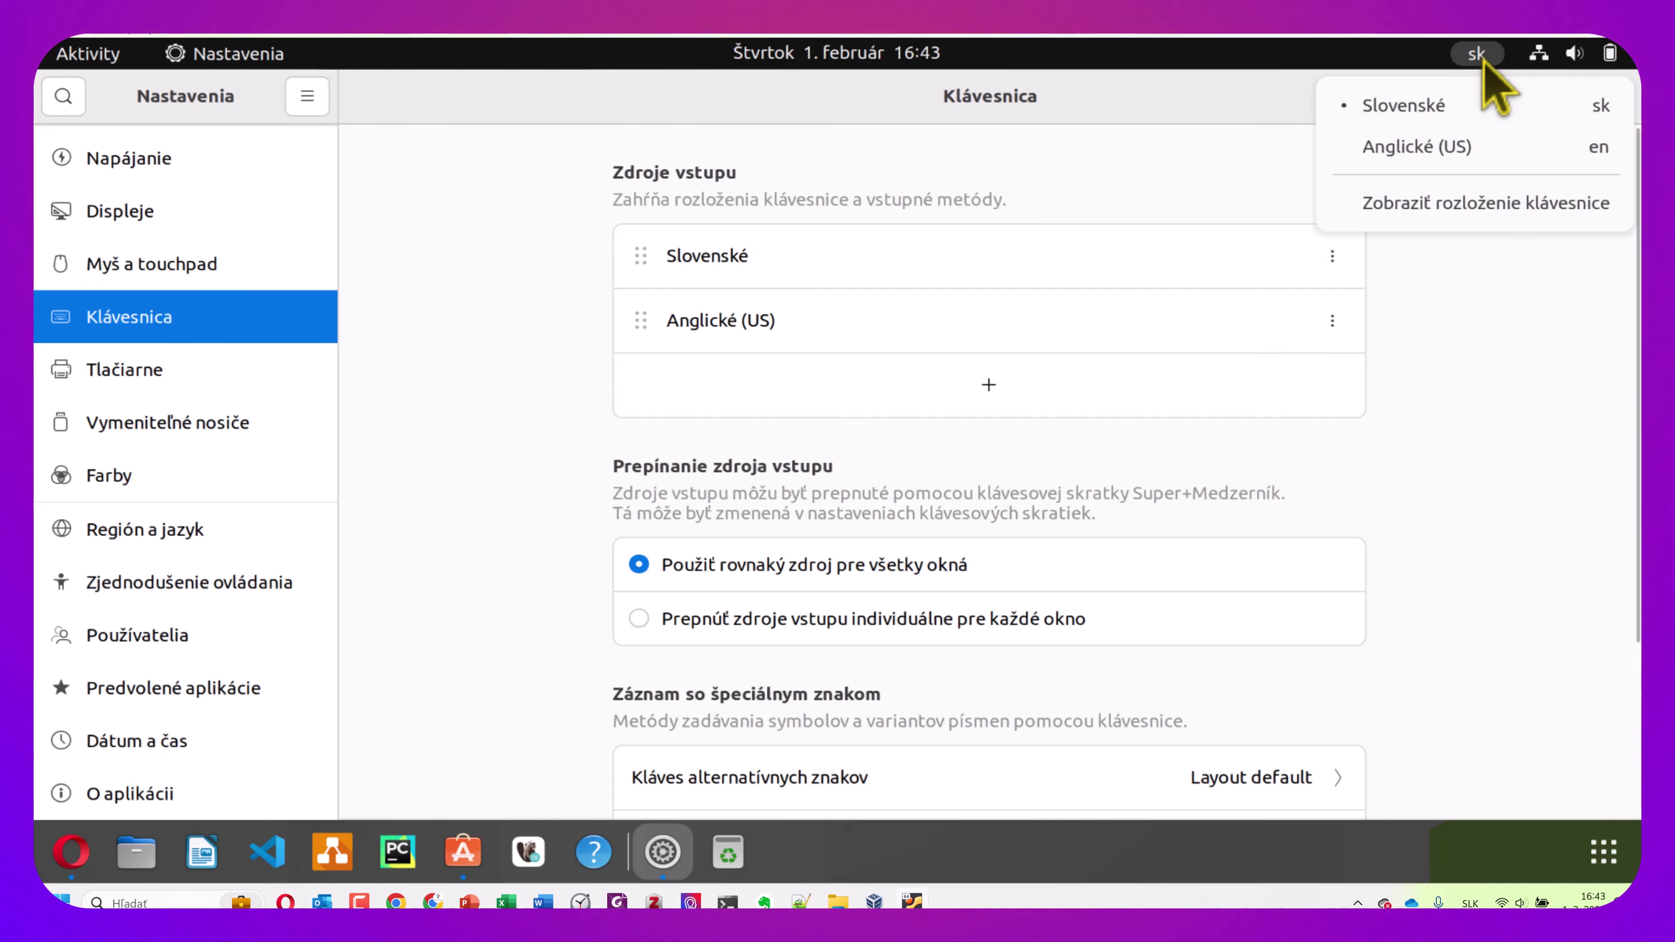
pyautogui.click(1530, 204)
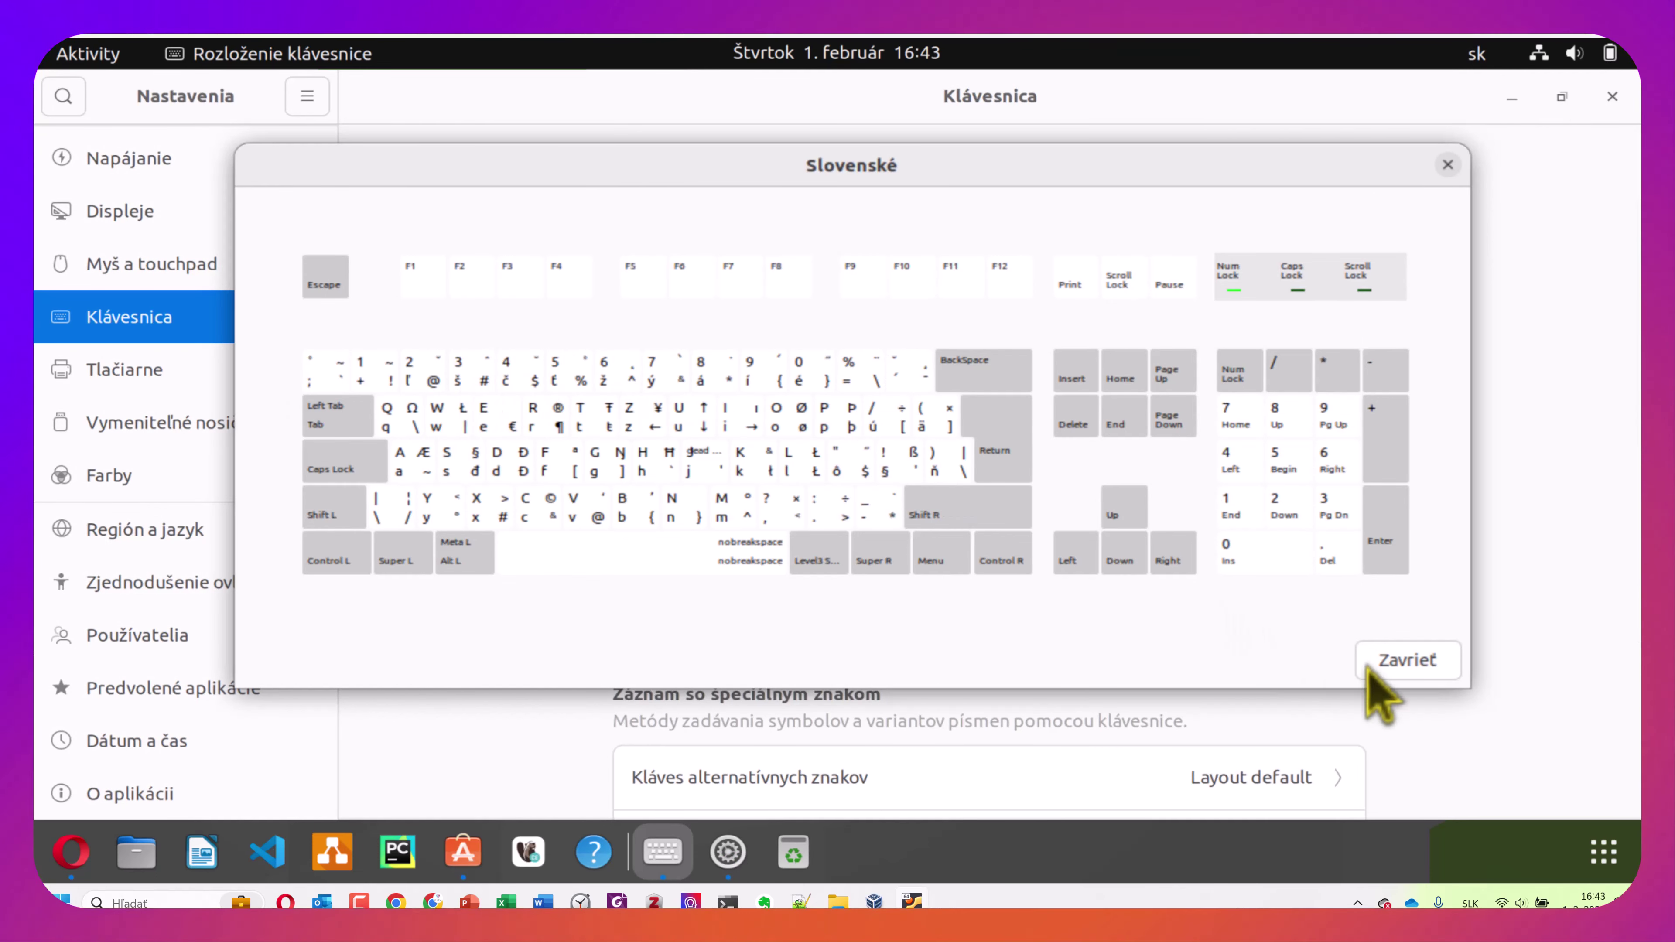
pyautogui.click(1426, 660)
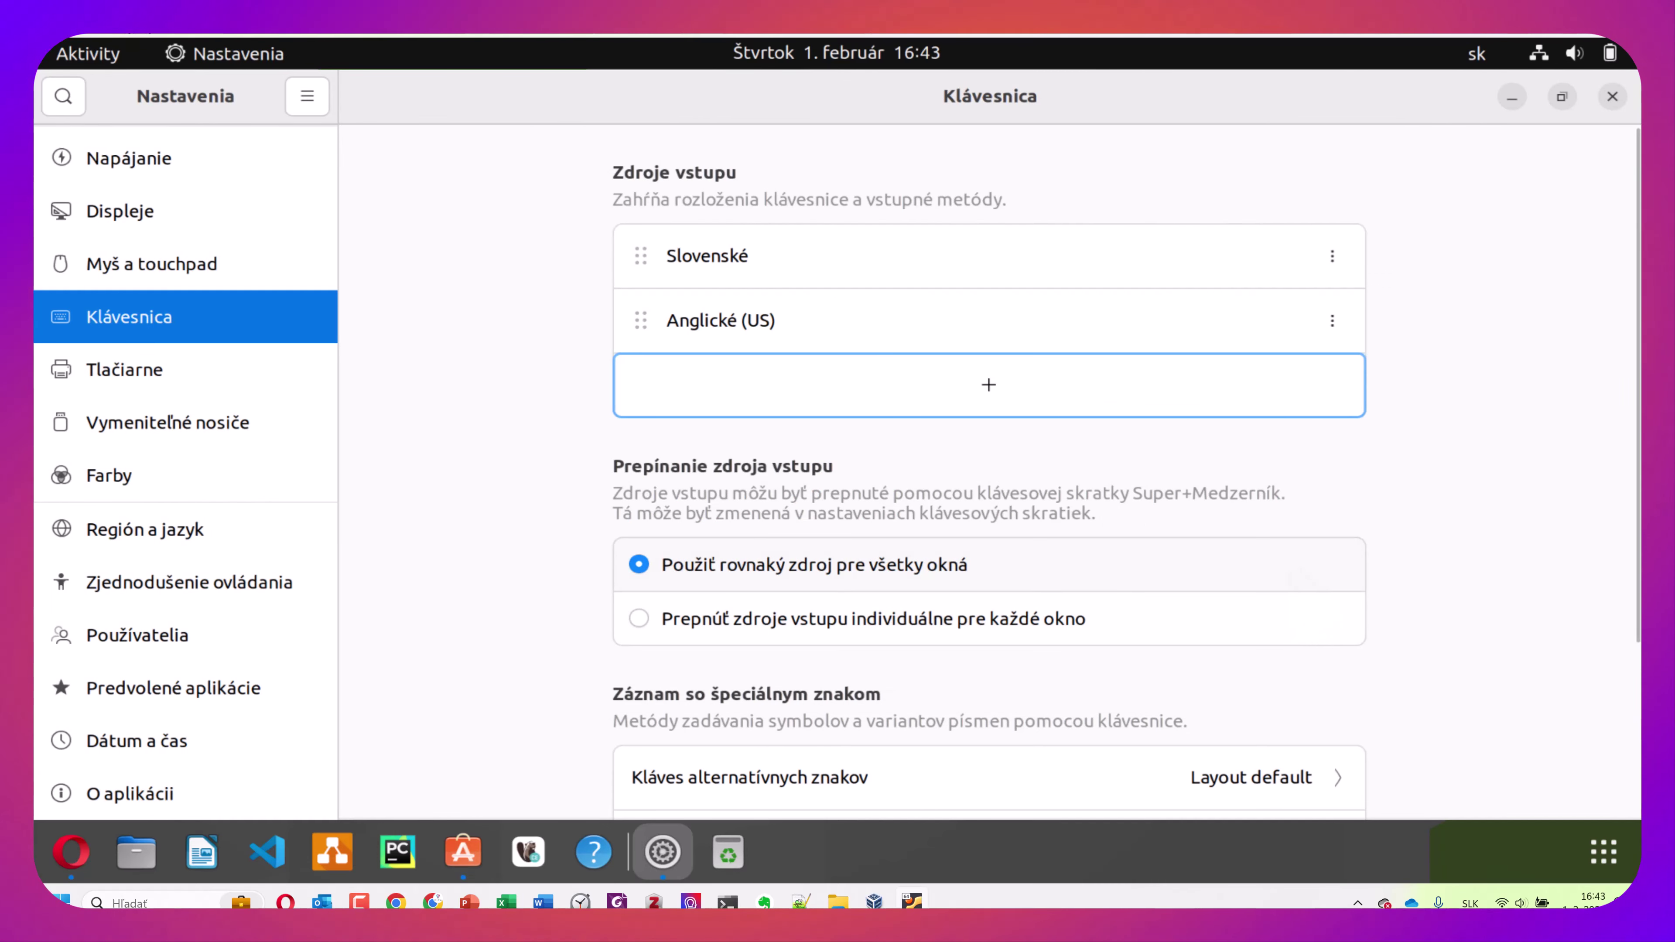
pyautogui.click(268, 276)
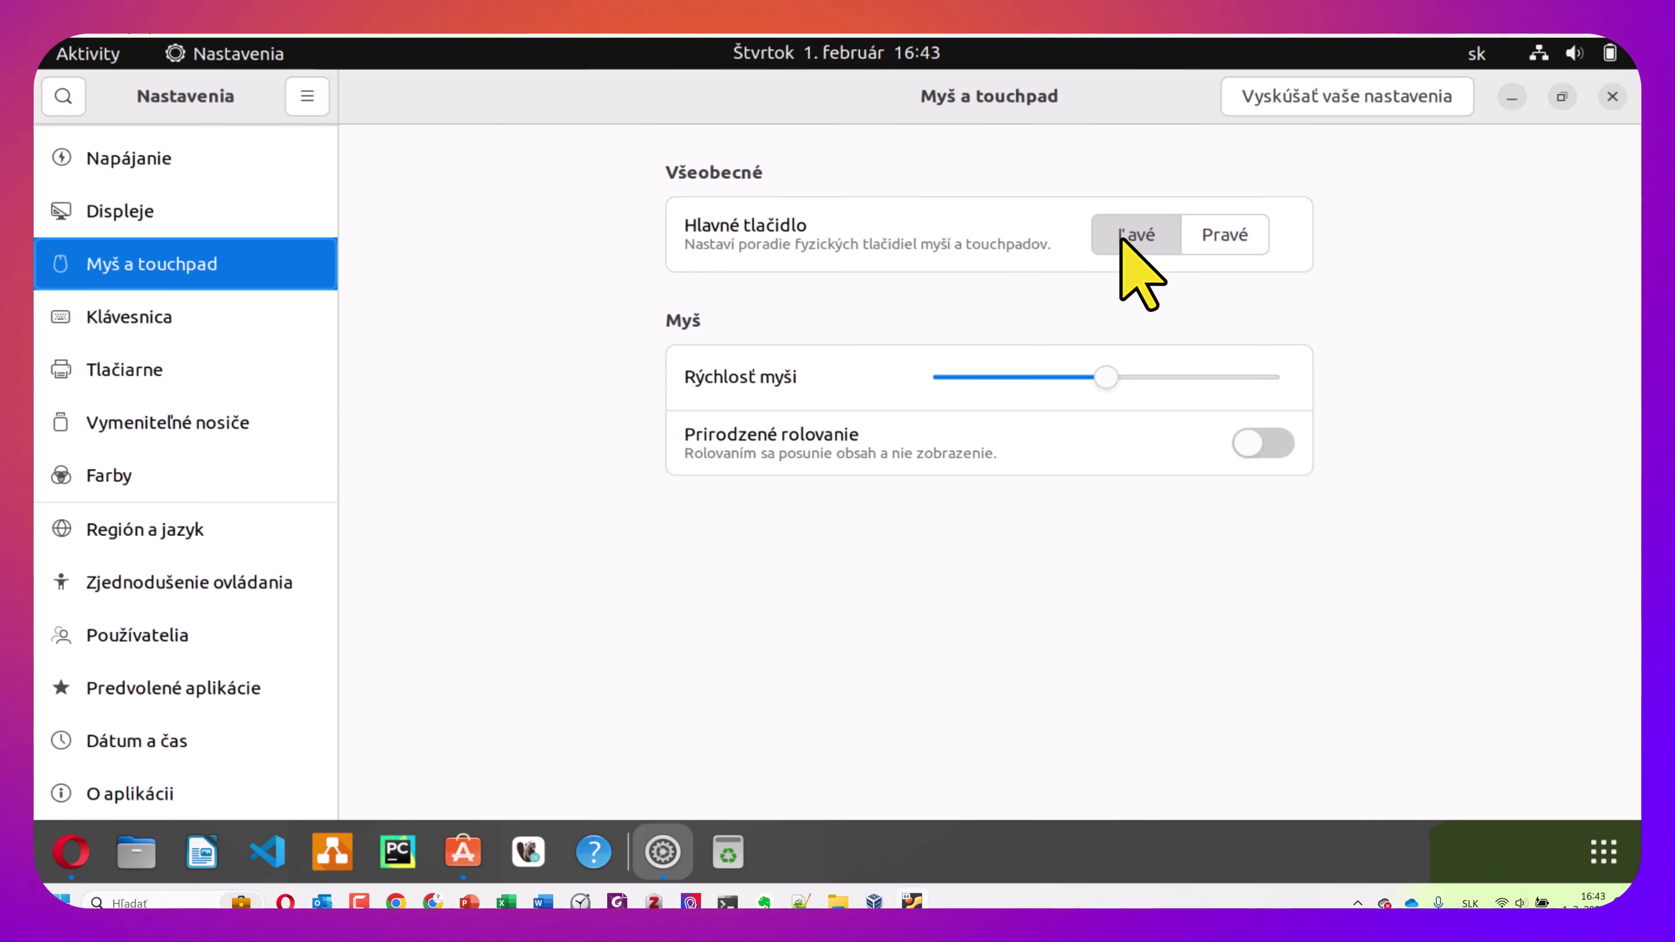
# Nudge the Rýchlosť myši slider slightly left, keeping it near the middle
pyautogui.moveTo(1109, 383)
pyautogui.mouseDown()
pyautogui.moveTo(1070, 382)
pyautogui.moveTo(1101, 382)
pyautogui.mouseUp()
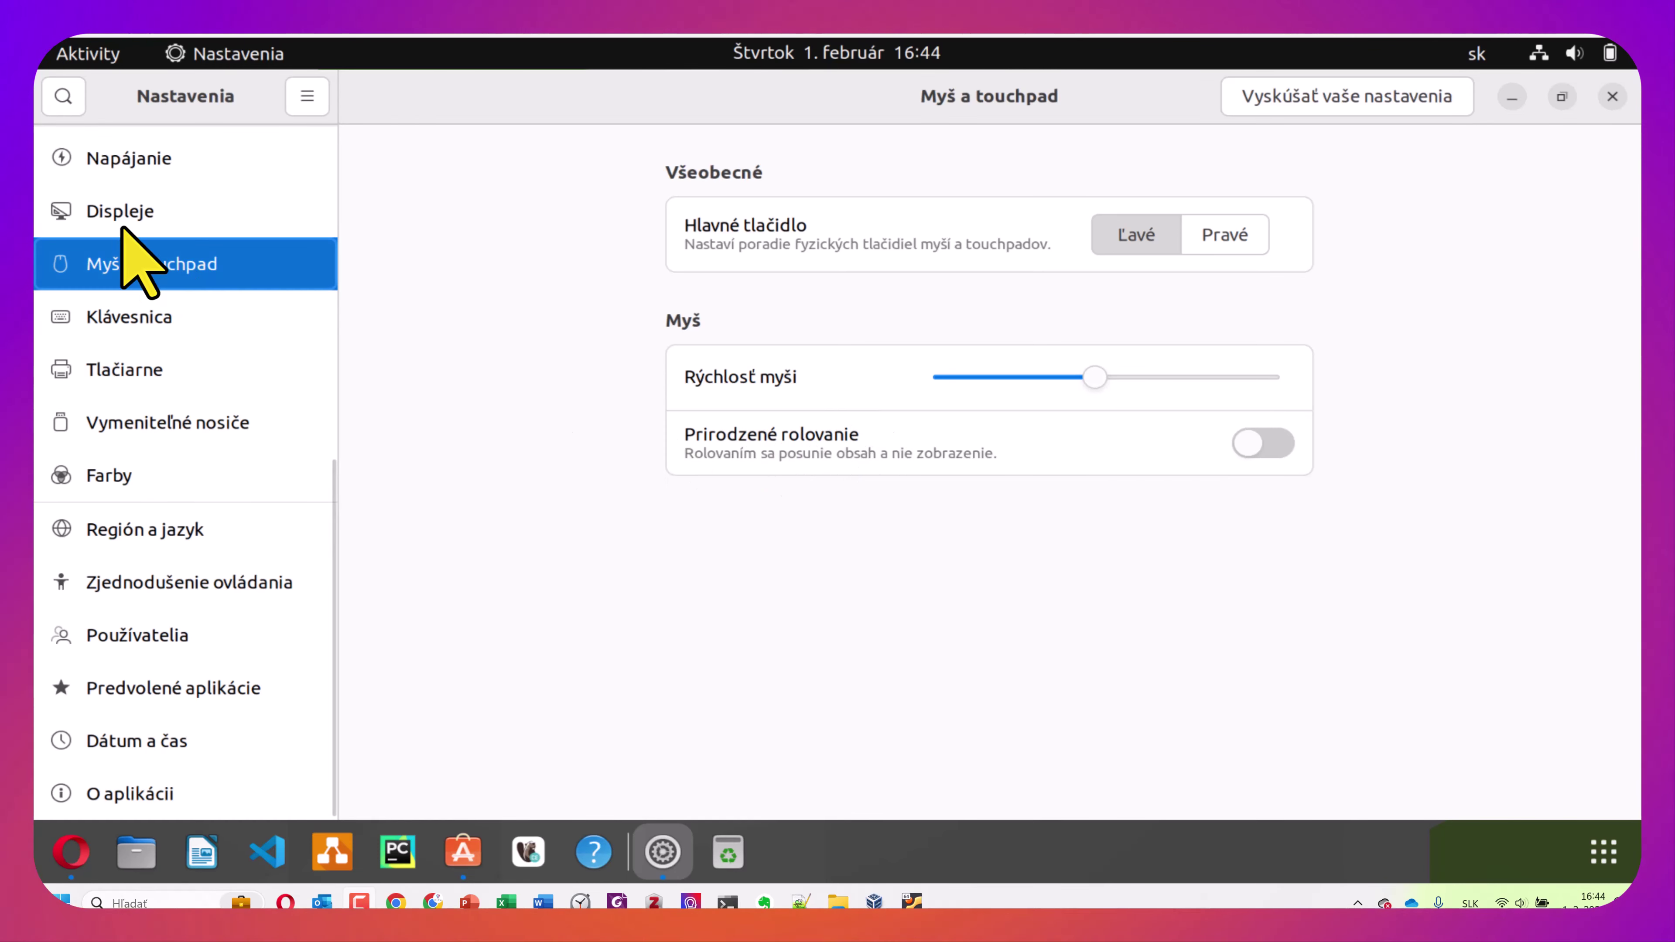
pyautogui.scroll(5, 177, 164)
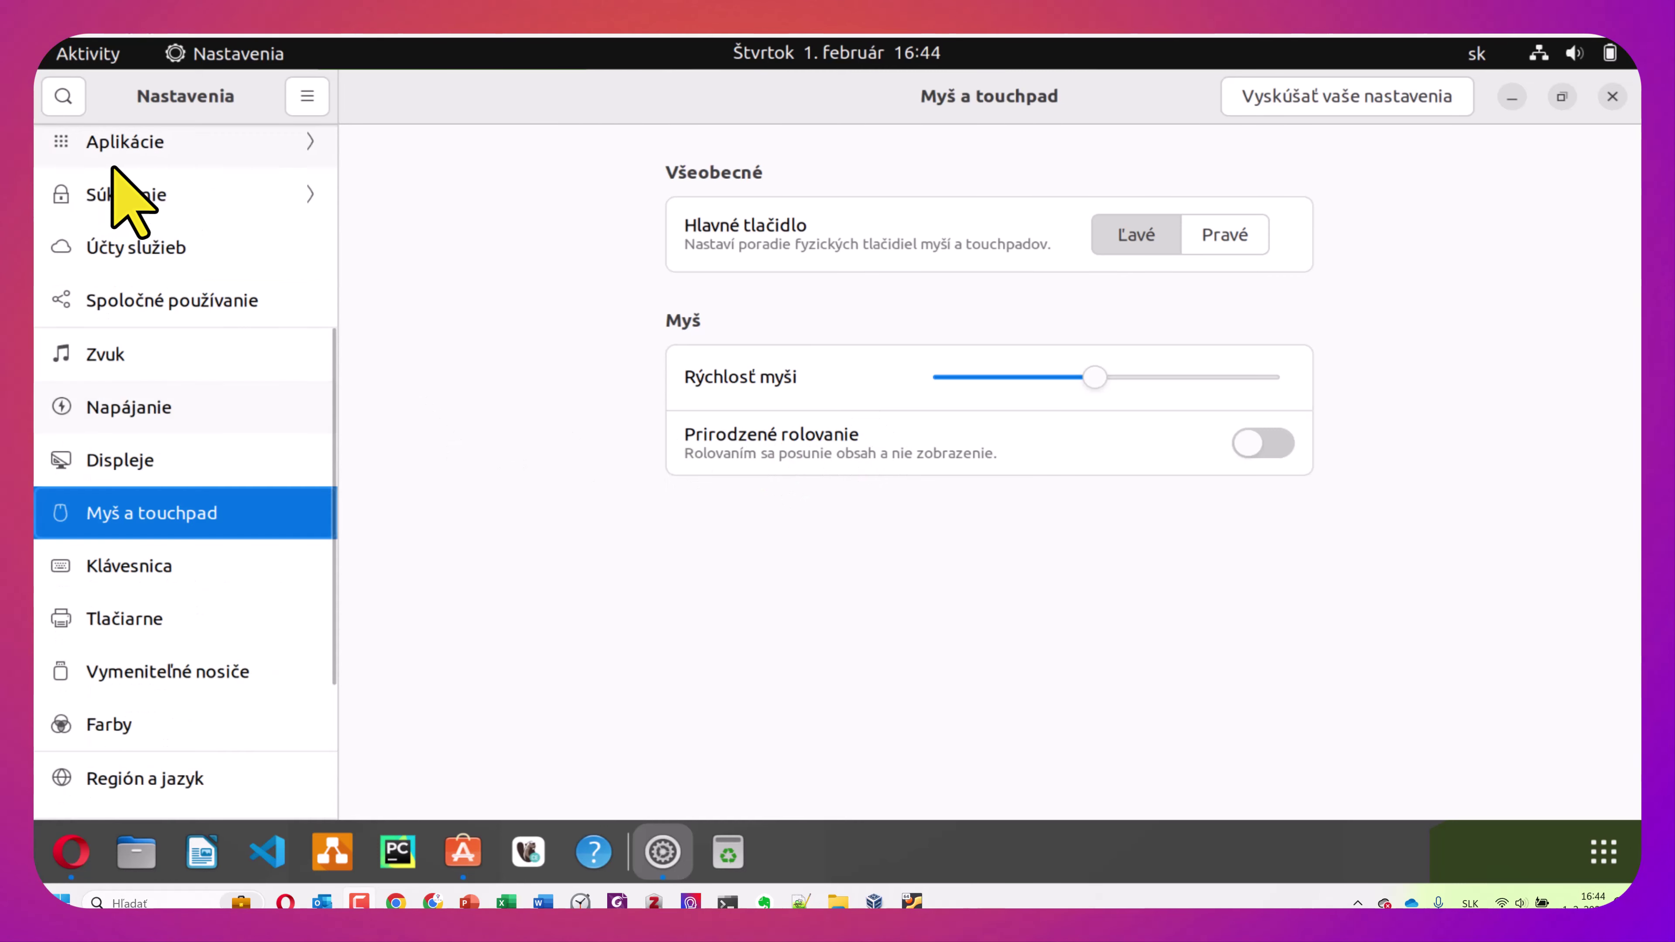
# On the Napájanie page, switch off Automatický šetrič energie and set screen blanking to Nikdy
pyautogui.click(99, 416)
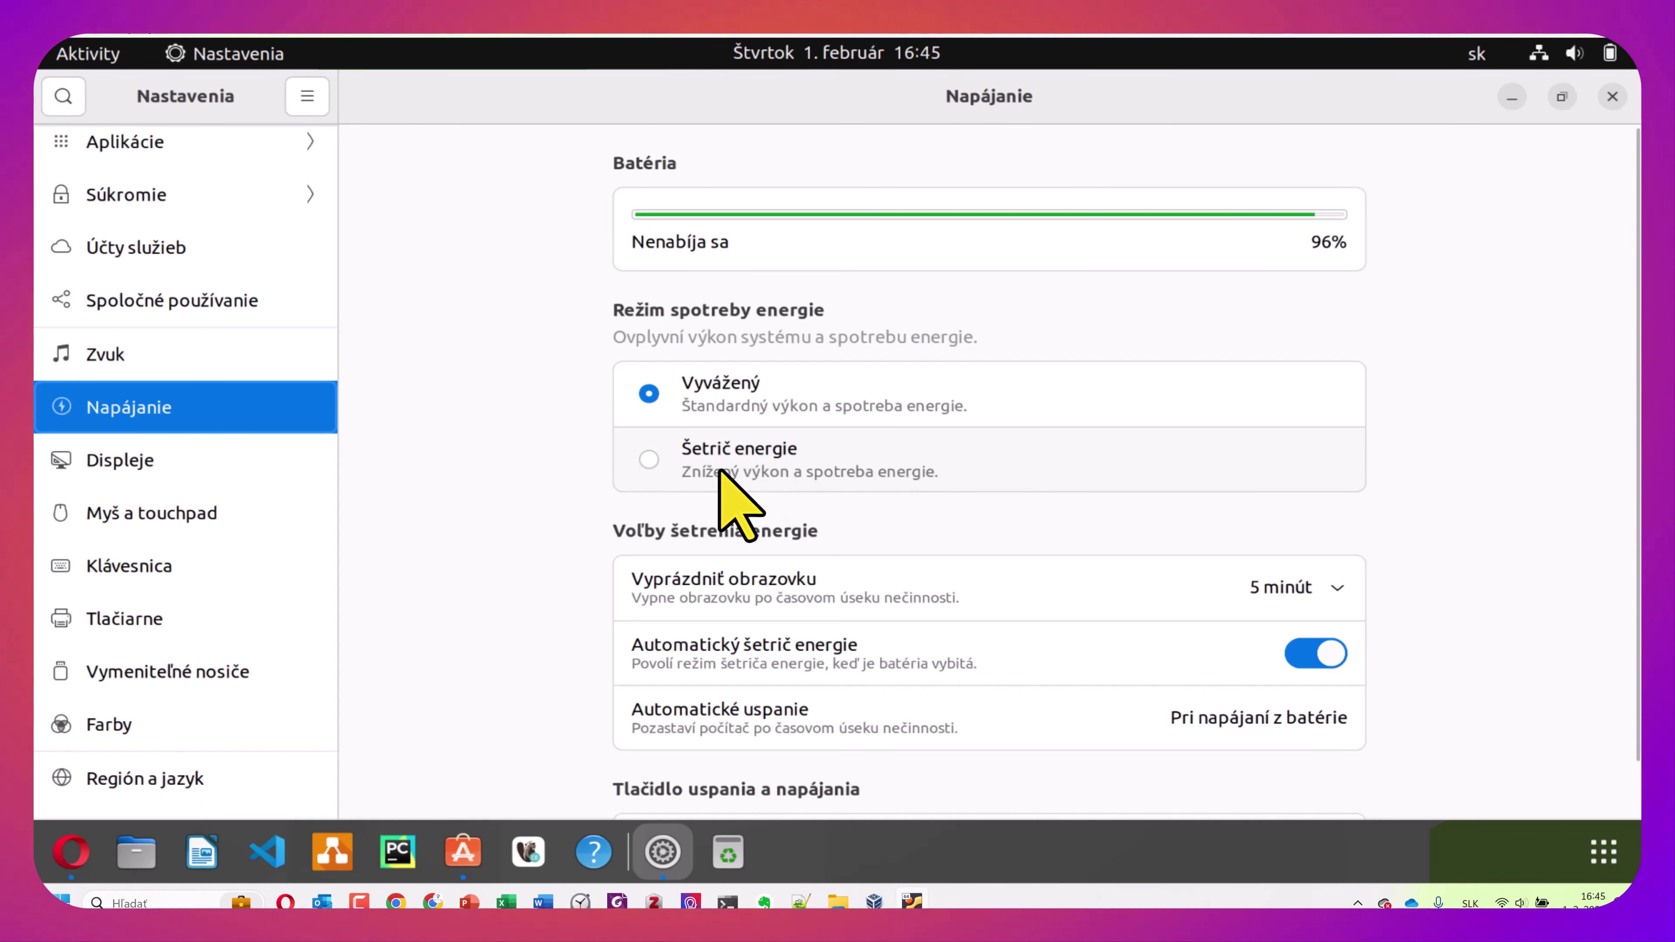
pyautogui.scroll(-2, 724, 470)
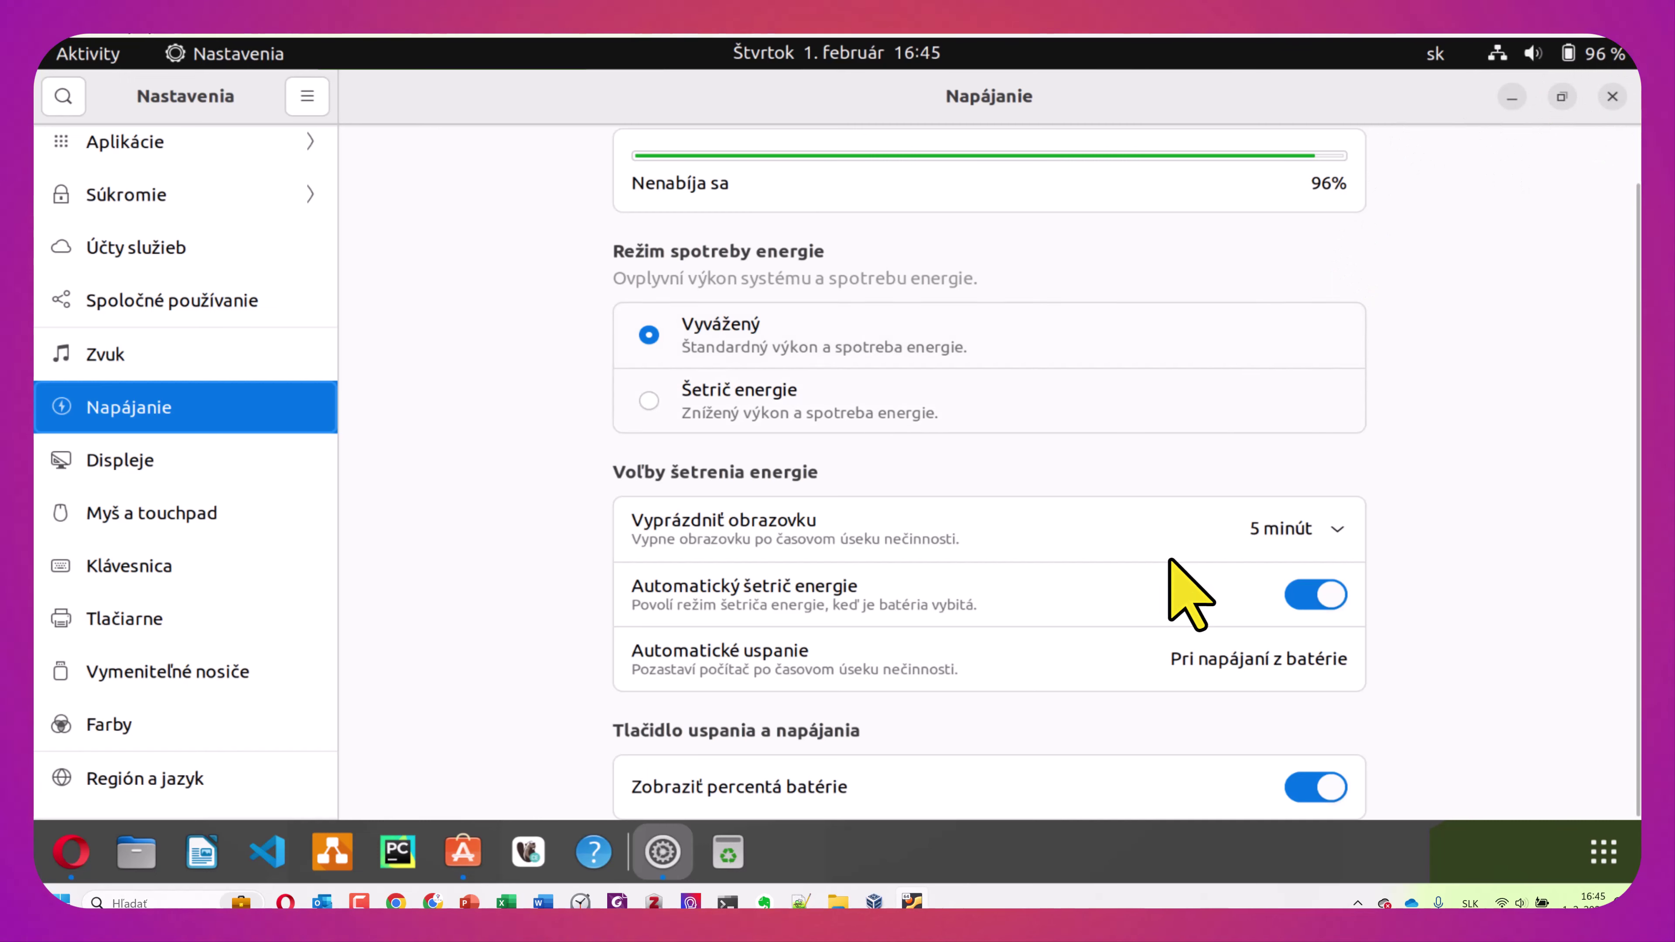
pyautogui.click(1314, 597)
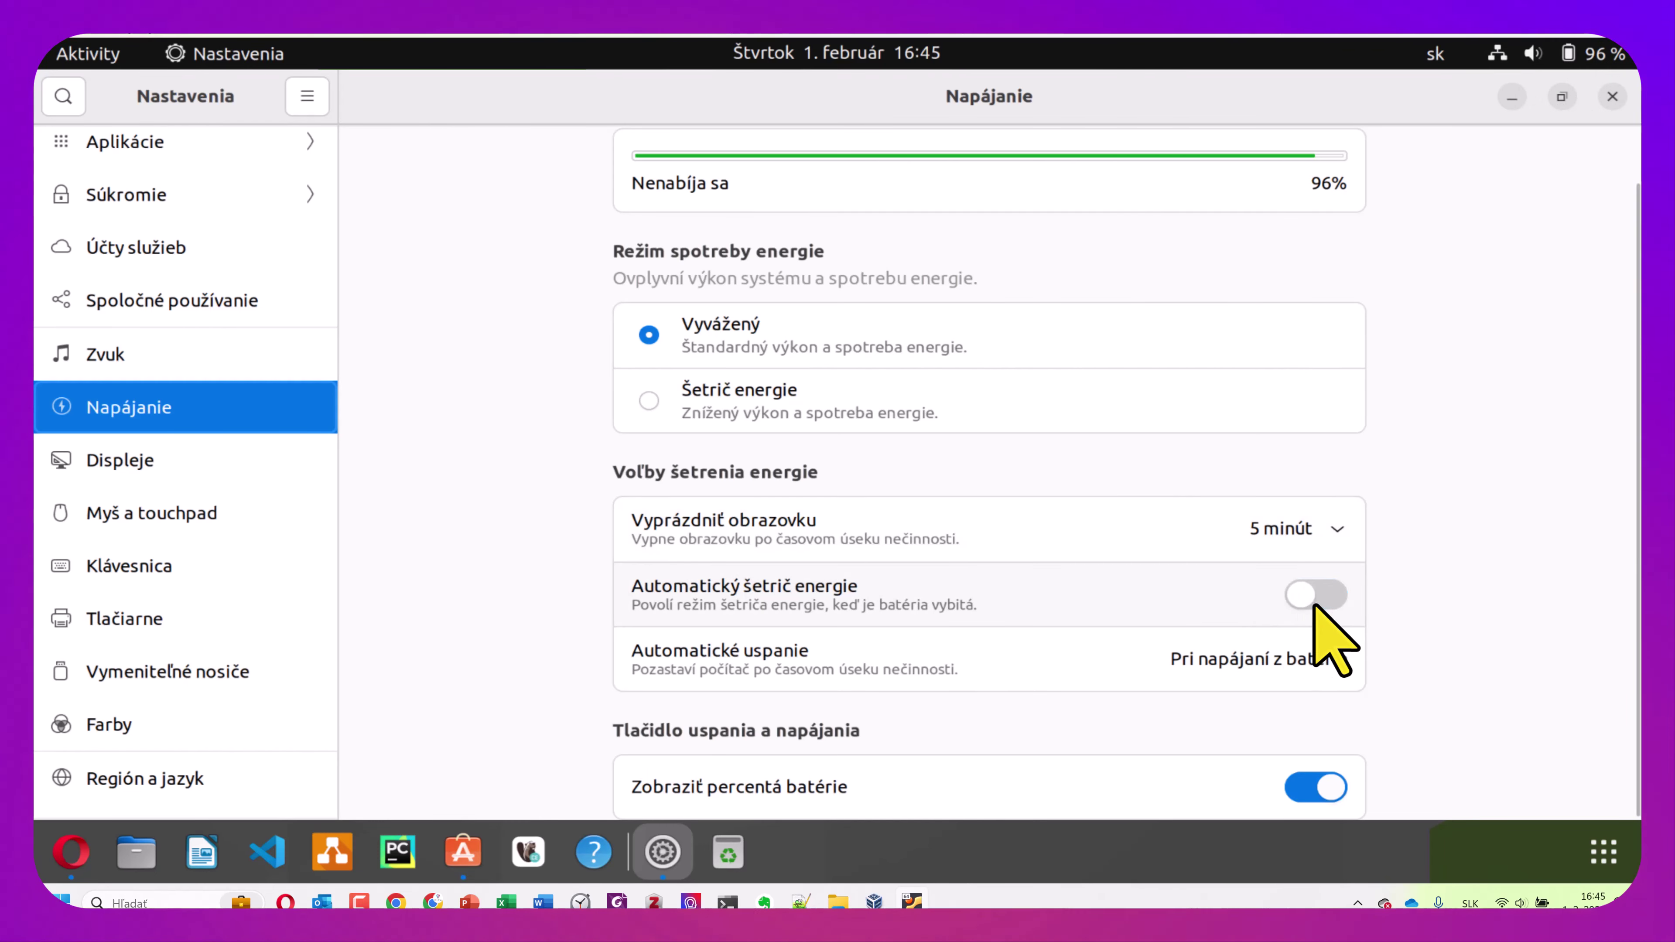
pyautogui.click(1325, 538)
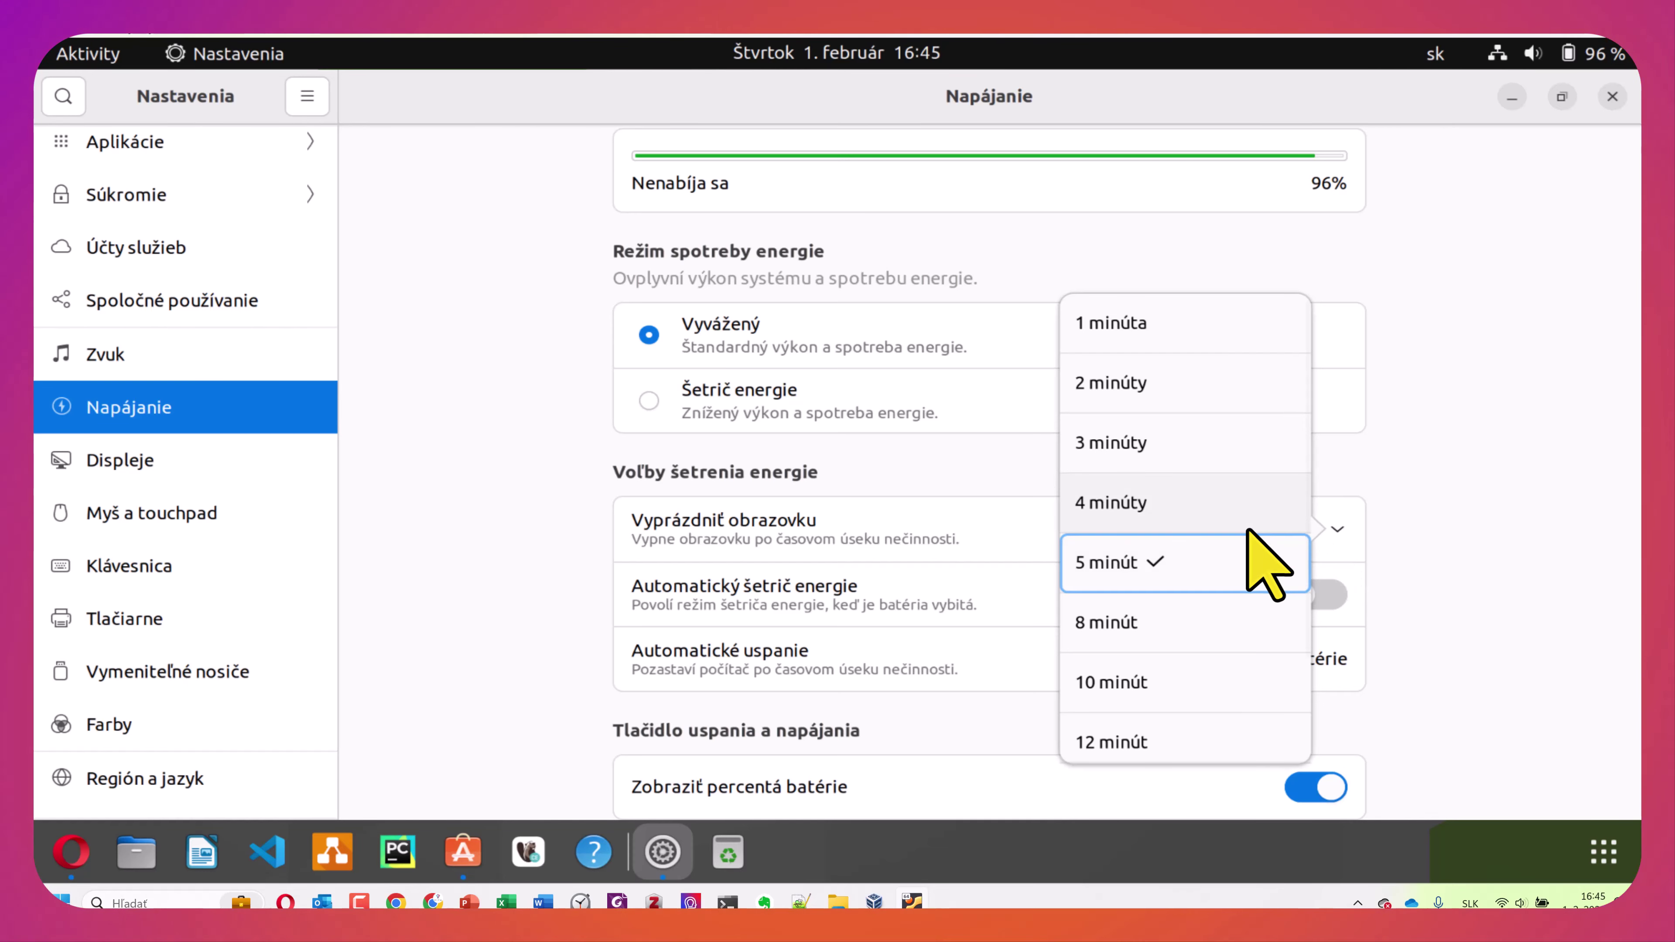
pyautogui.scroll(-2, 1253, 557)
pyautogui.click(1148, 738)
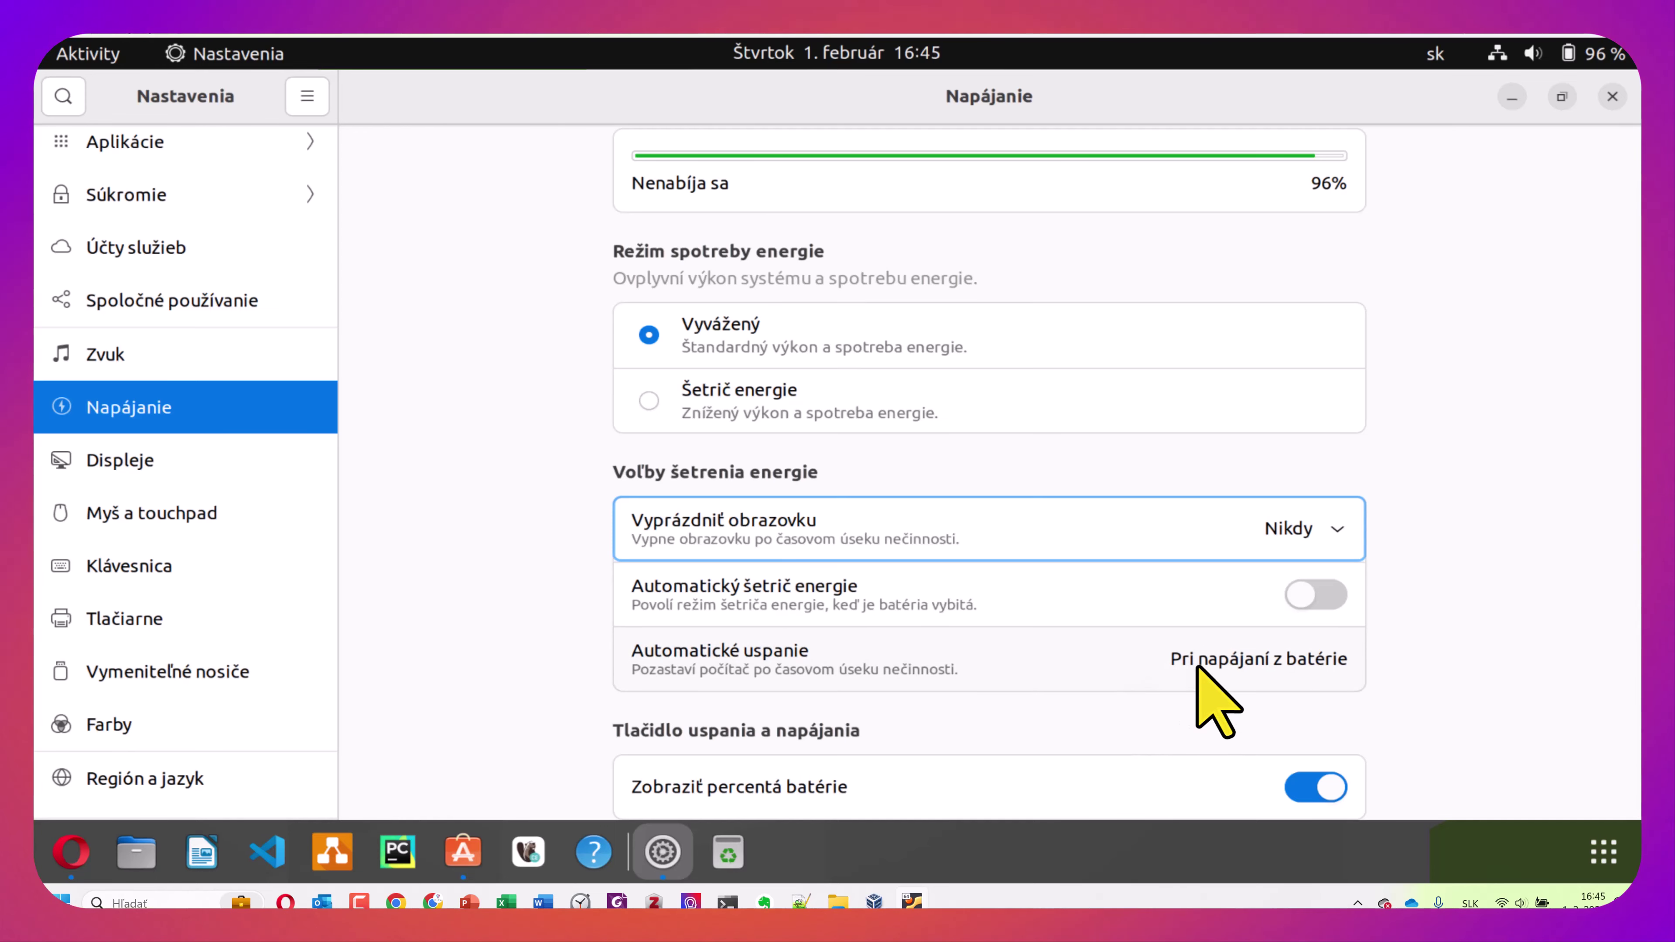
# Turn off automatic suspend on battery power in Automatické uspanie
pyautogui.click(1197, 667)
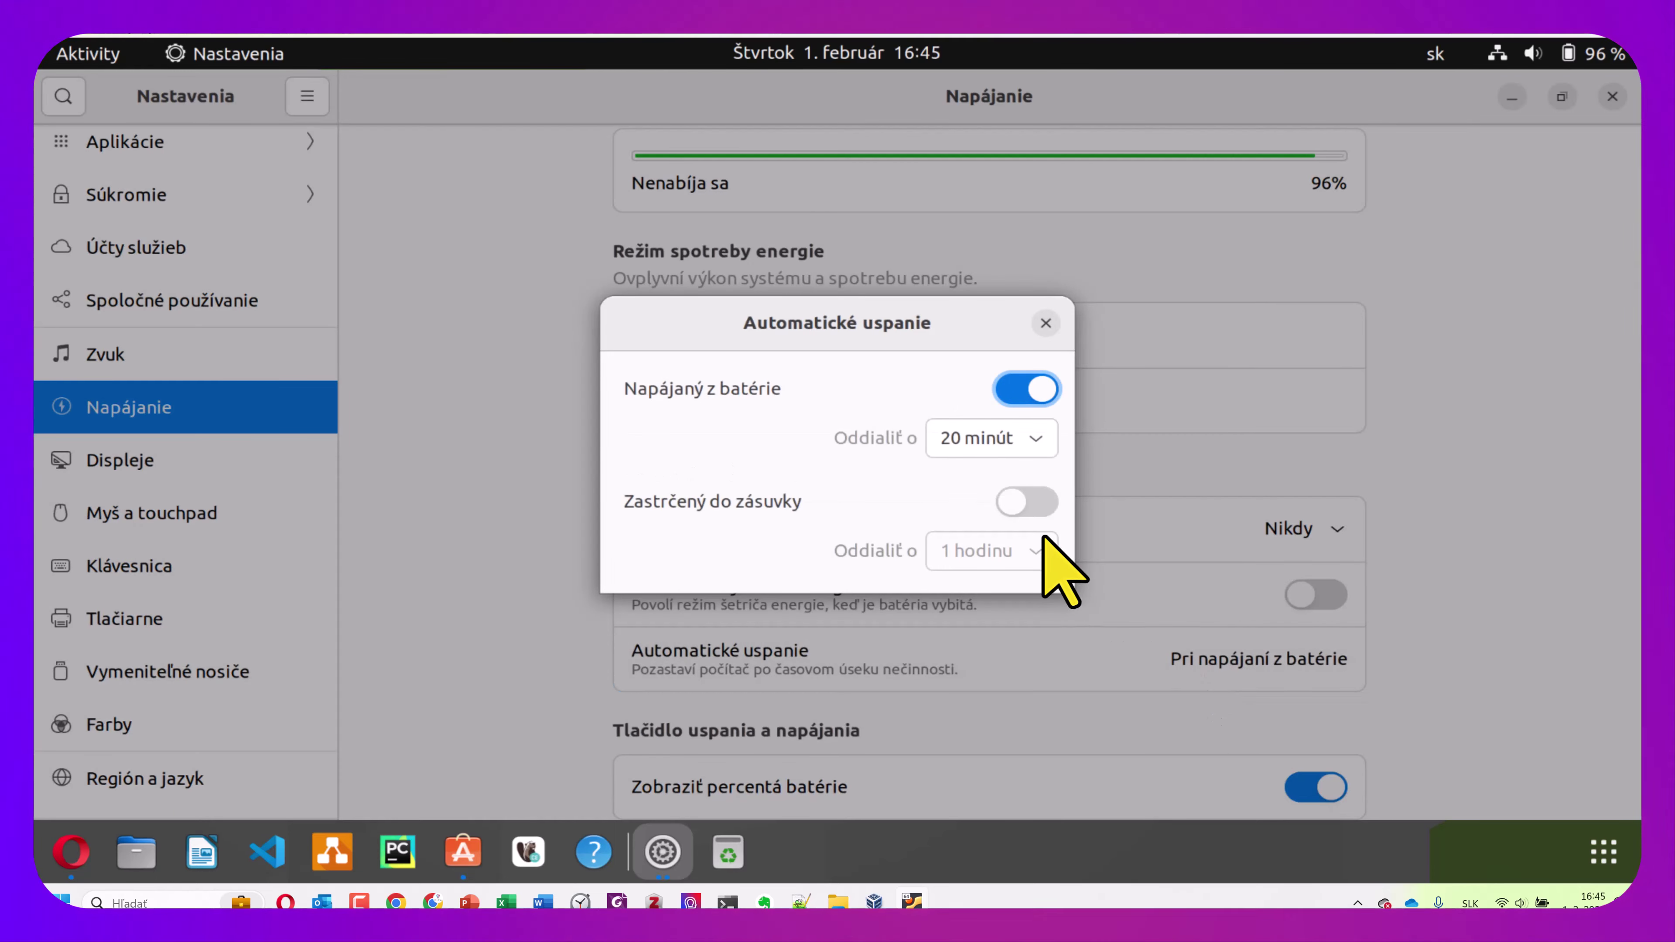
pyautogui.click(1042, 446)
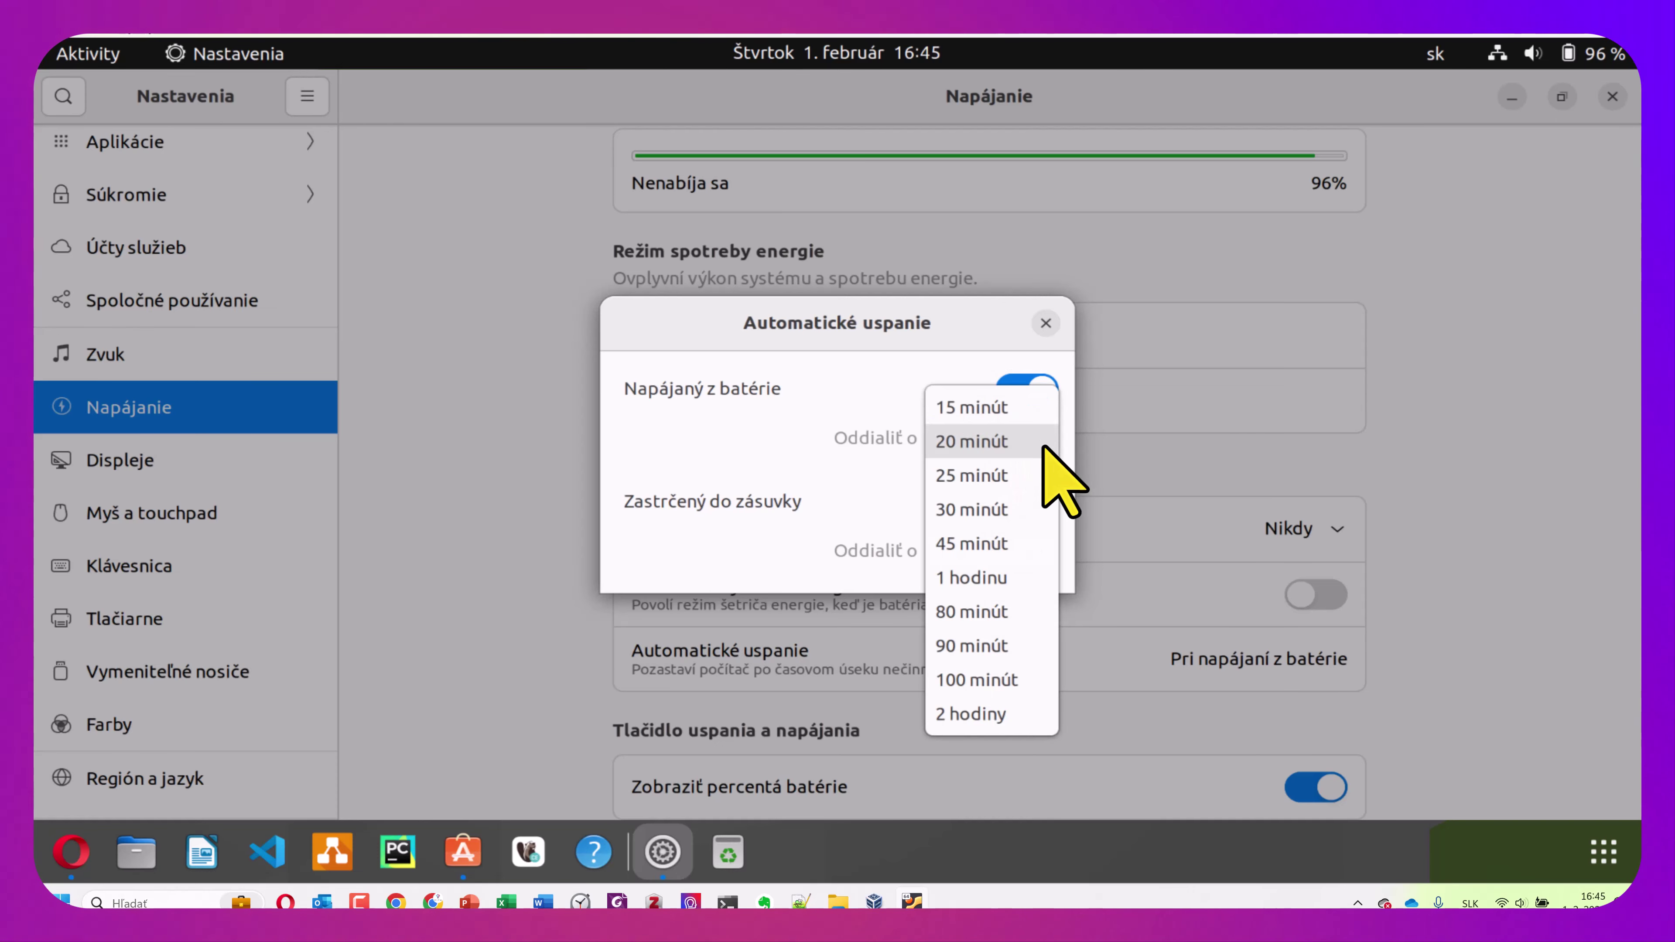
pyautogui.click(818, 348)
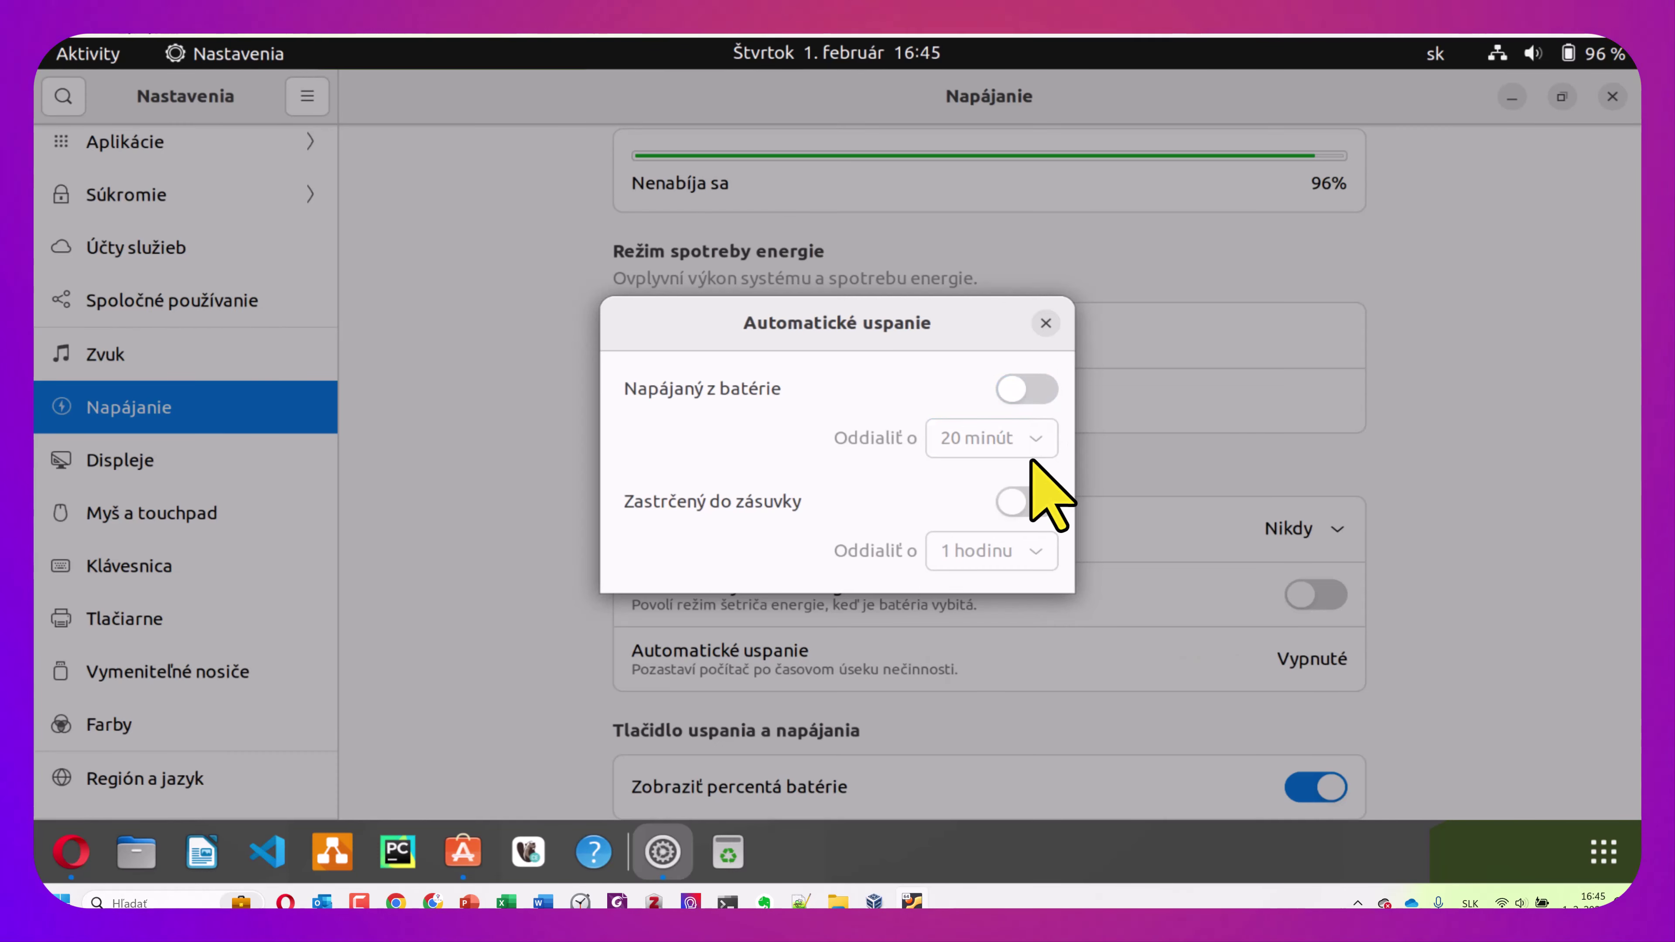
pyautogui.click(1042, 328)
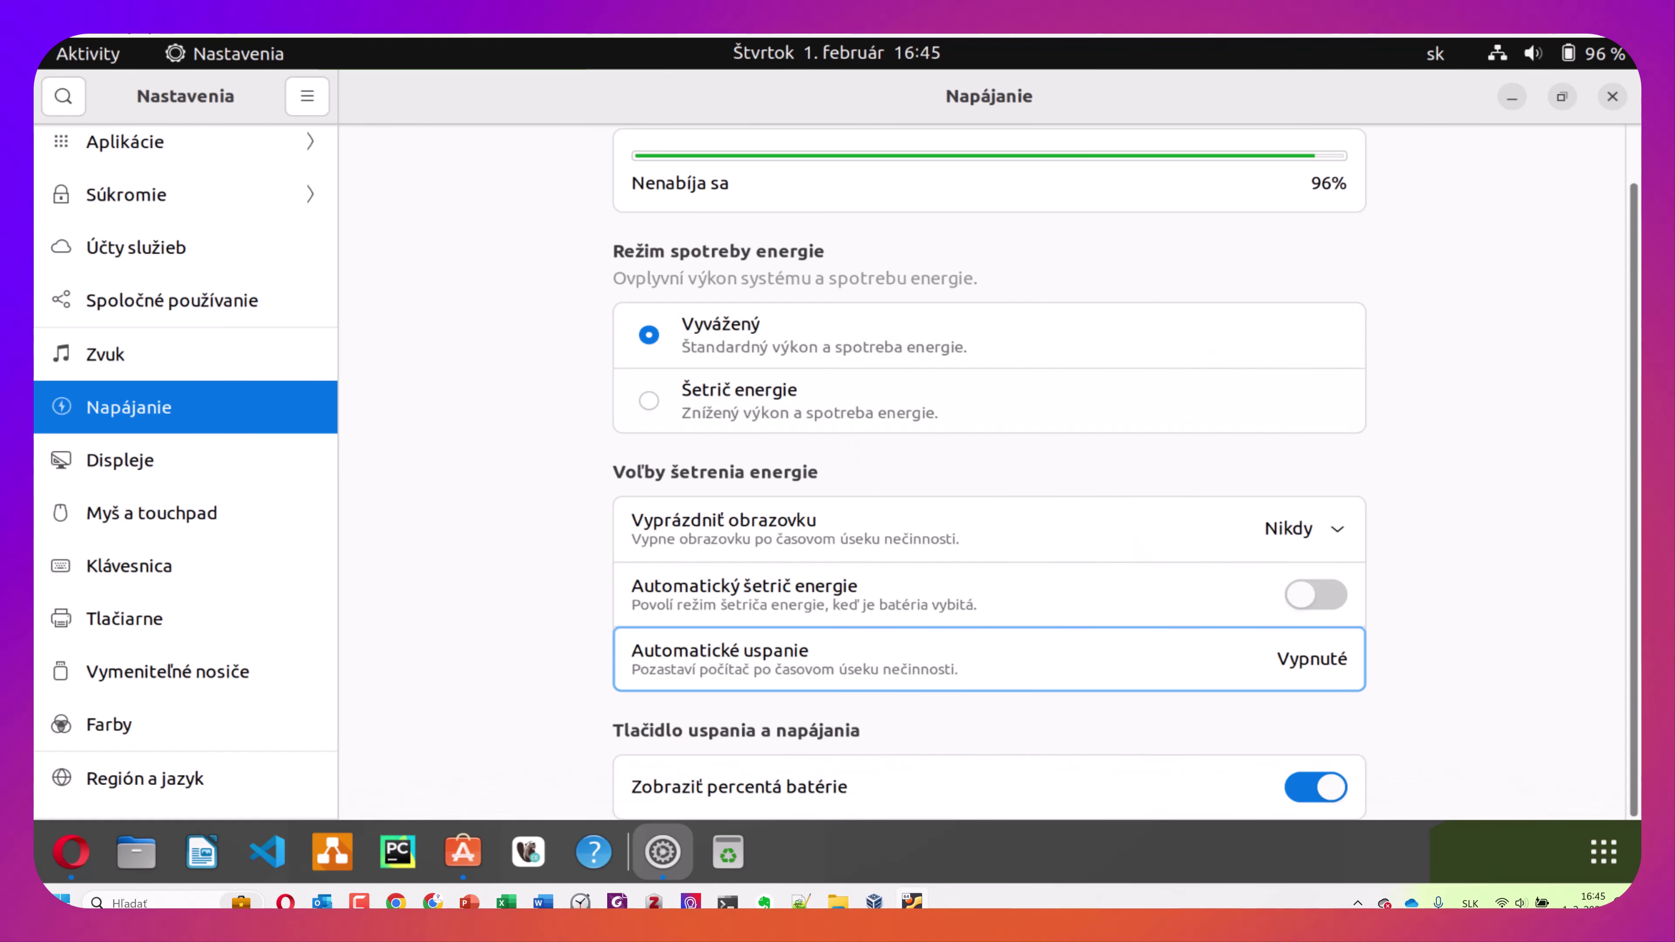
pyautogui.click(1582, 58)
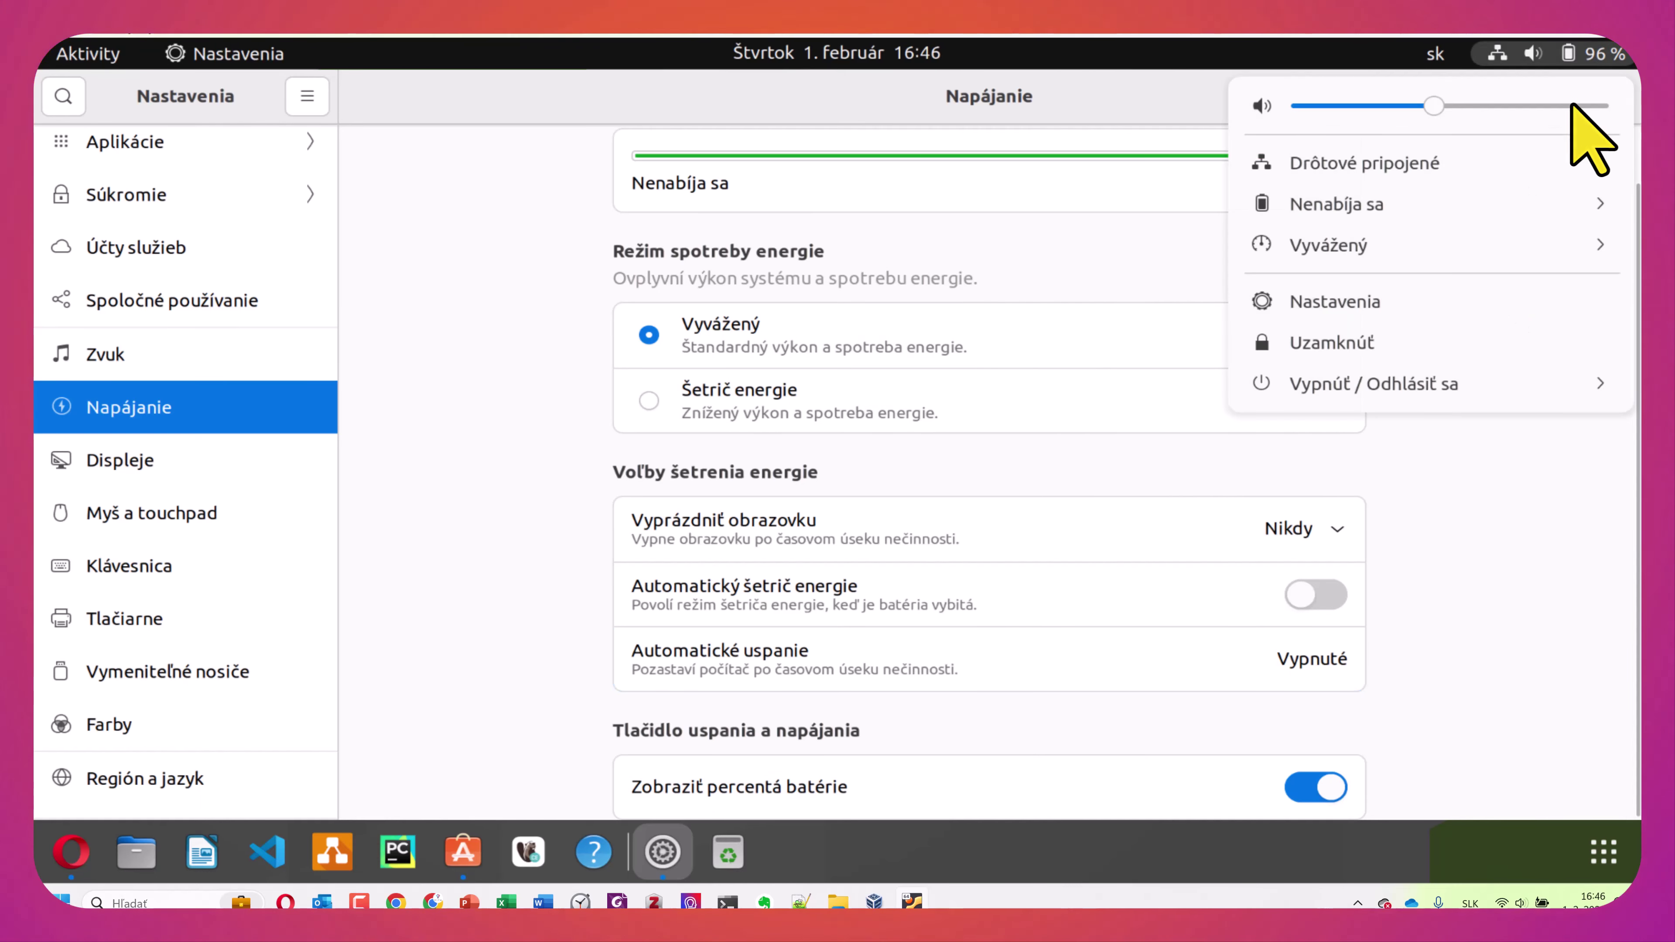
# Restart the computer via Vypnúť / Odhlásiť sa > Reštartovať and confirm it
pyautogui.click(1604, 391)
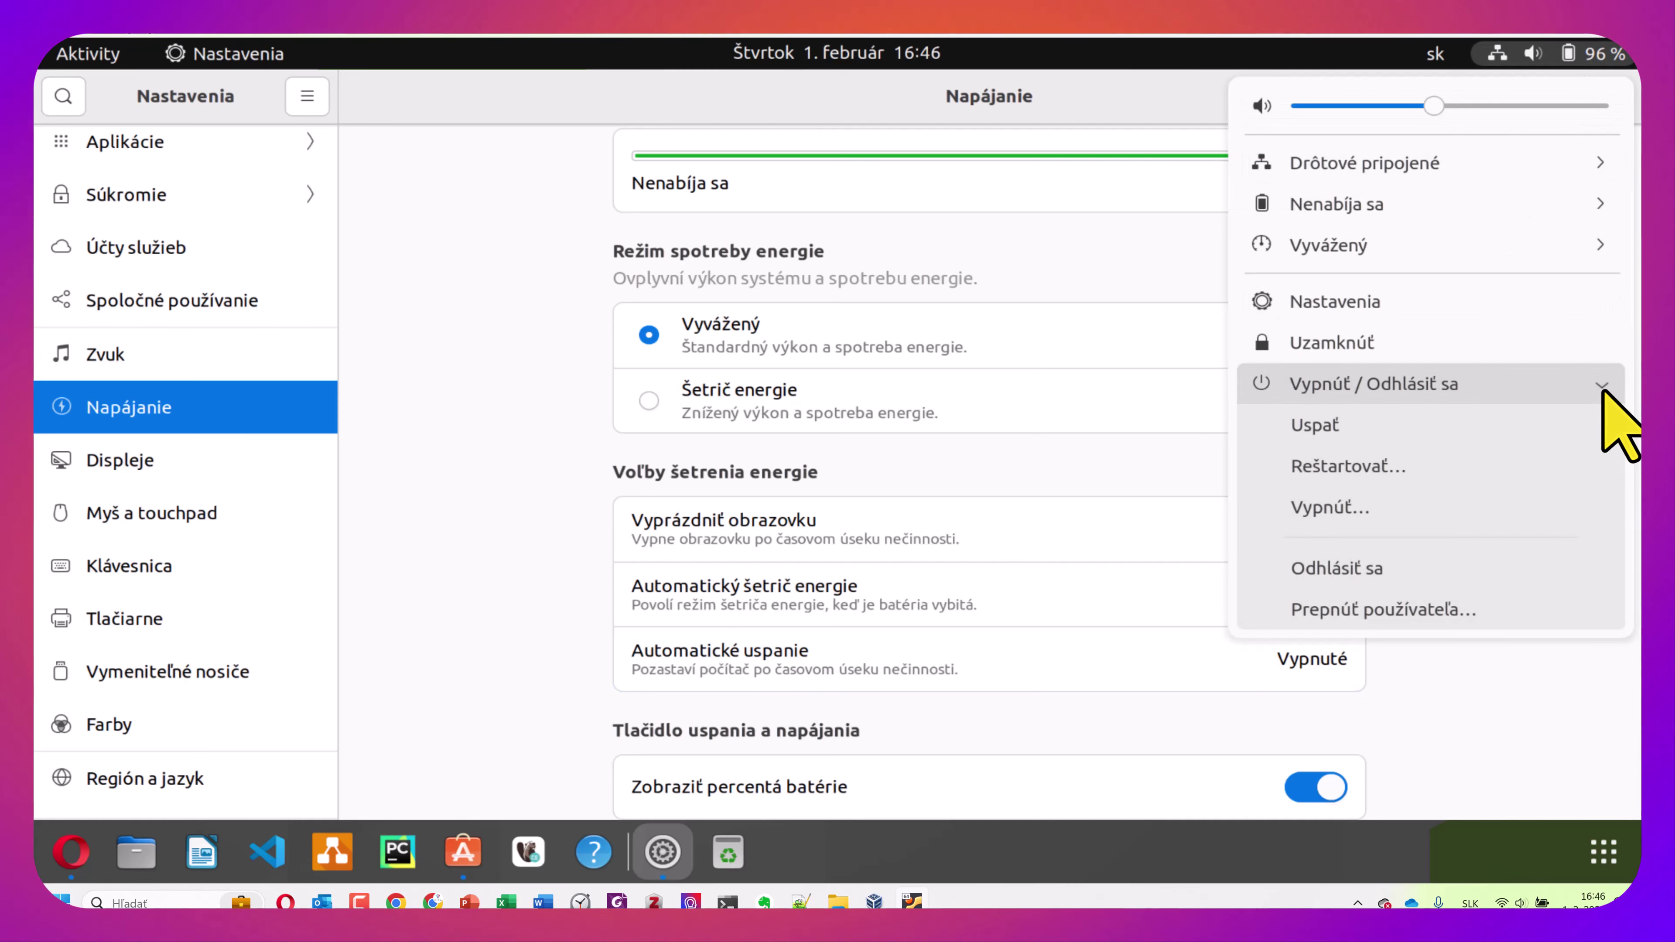
pyautogui.click(1427, 477)
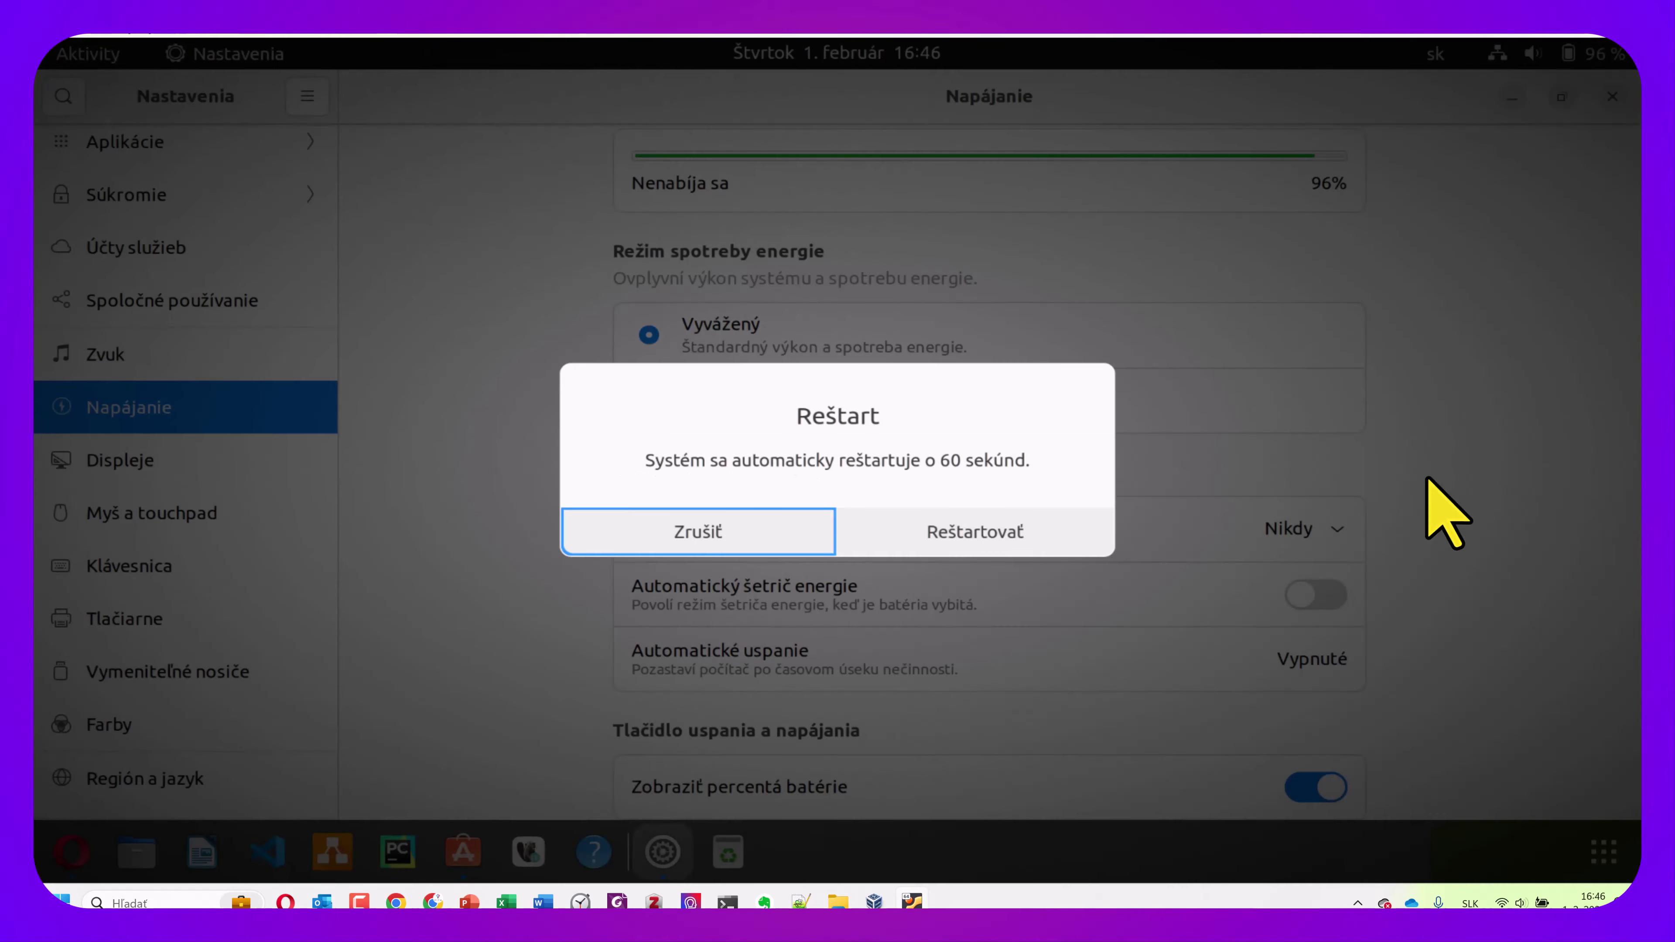
pyautogui.click(1015, 528)
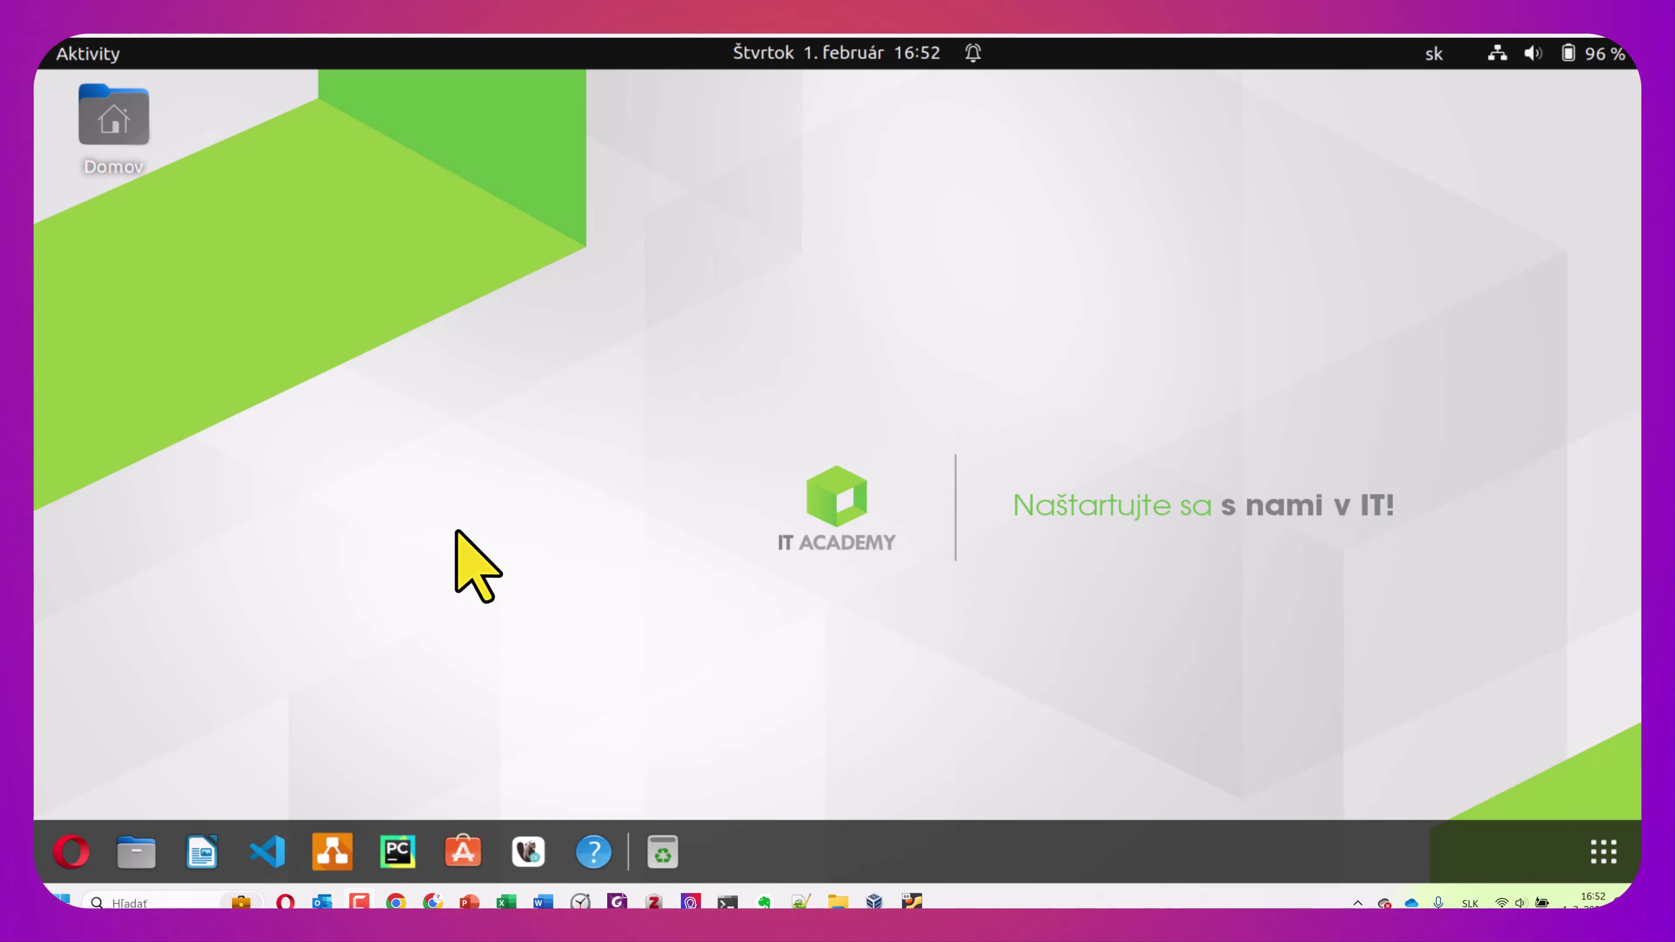
pyautogui.click(475, 851)
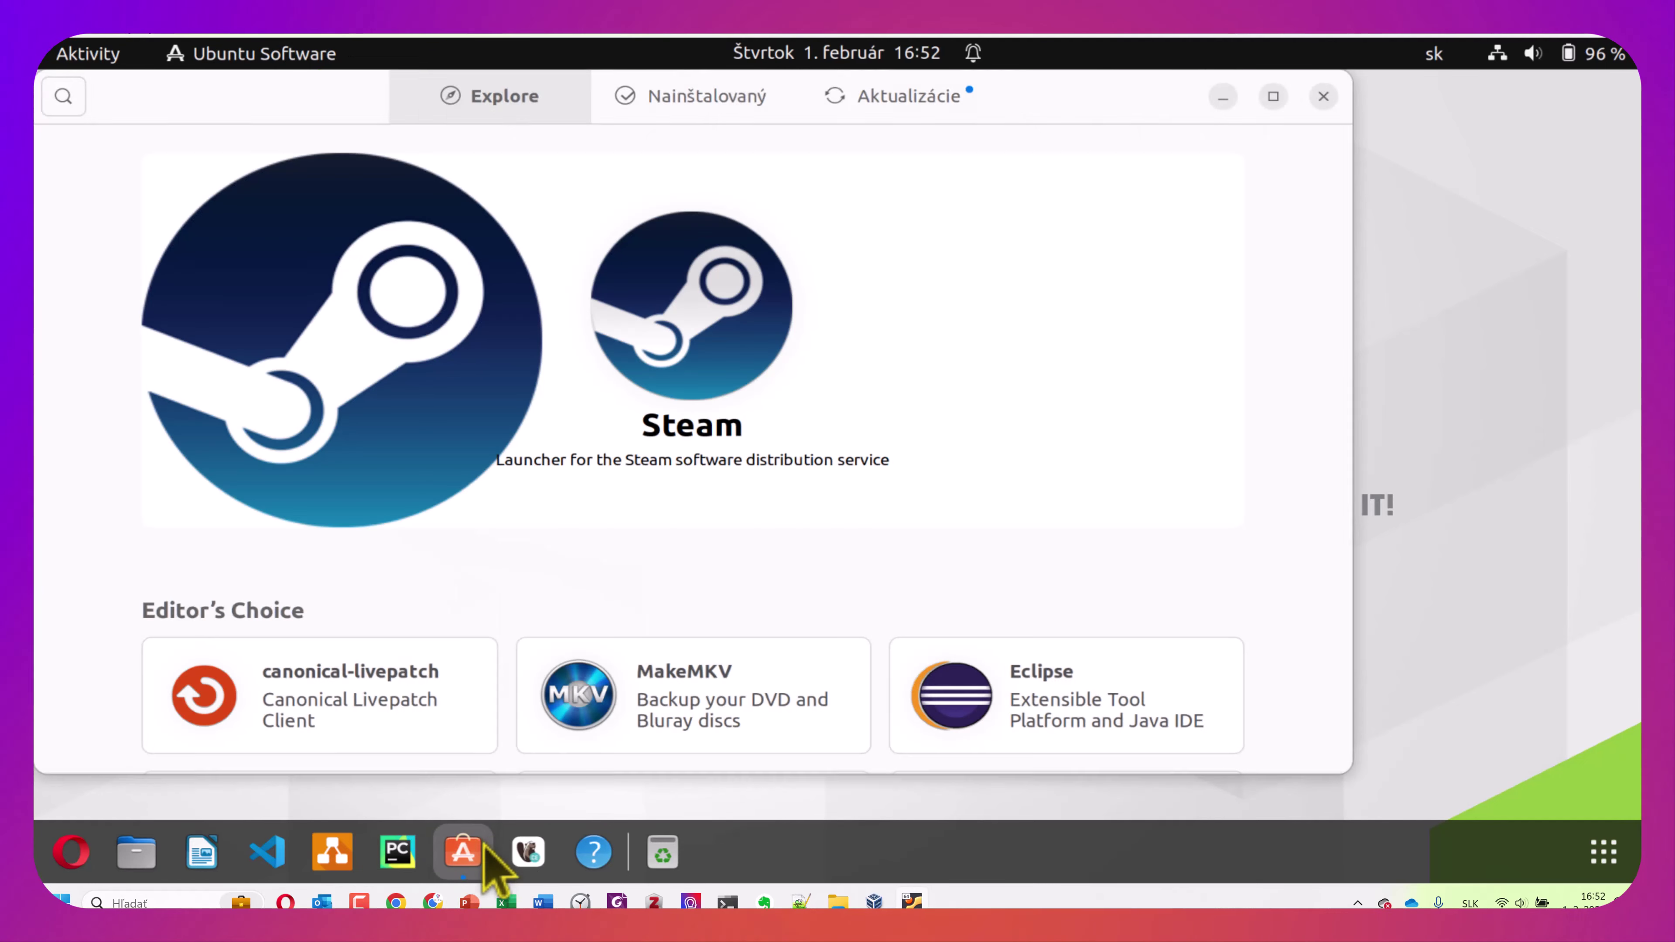
# Maximize Ubuntu Software, browse the Explore page, and open the GNOME Clocks details
pyautogui.click(1274, 97)
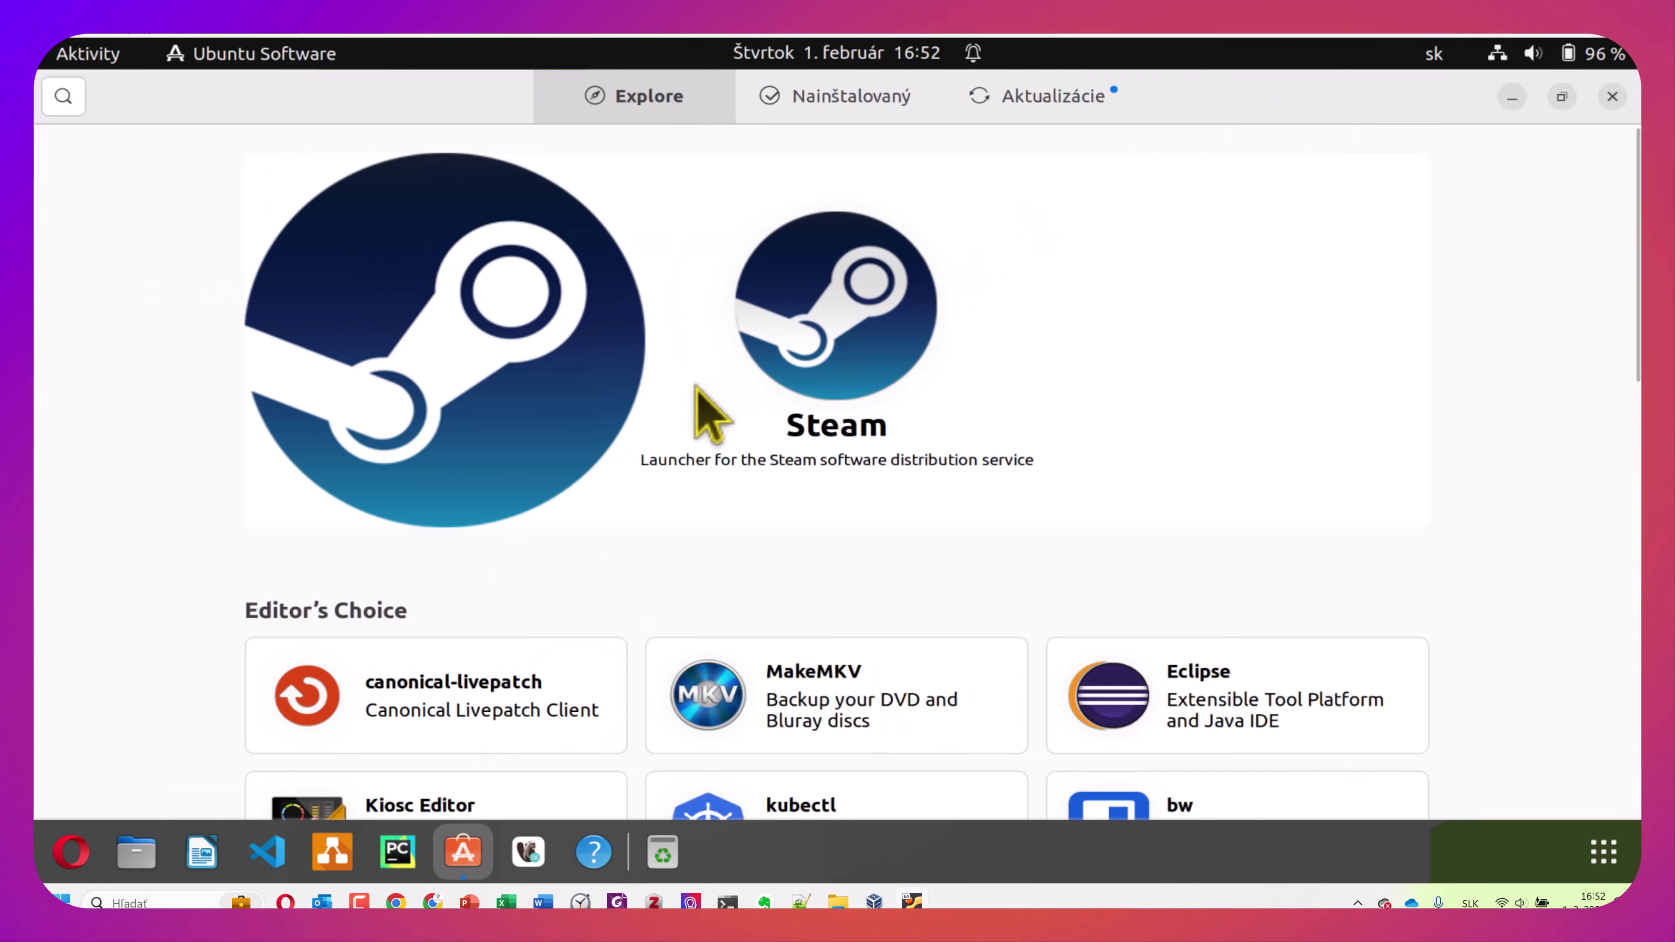
pyautogui.scroll(-1, 696, 388)
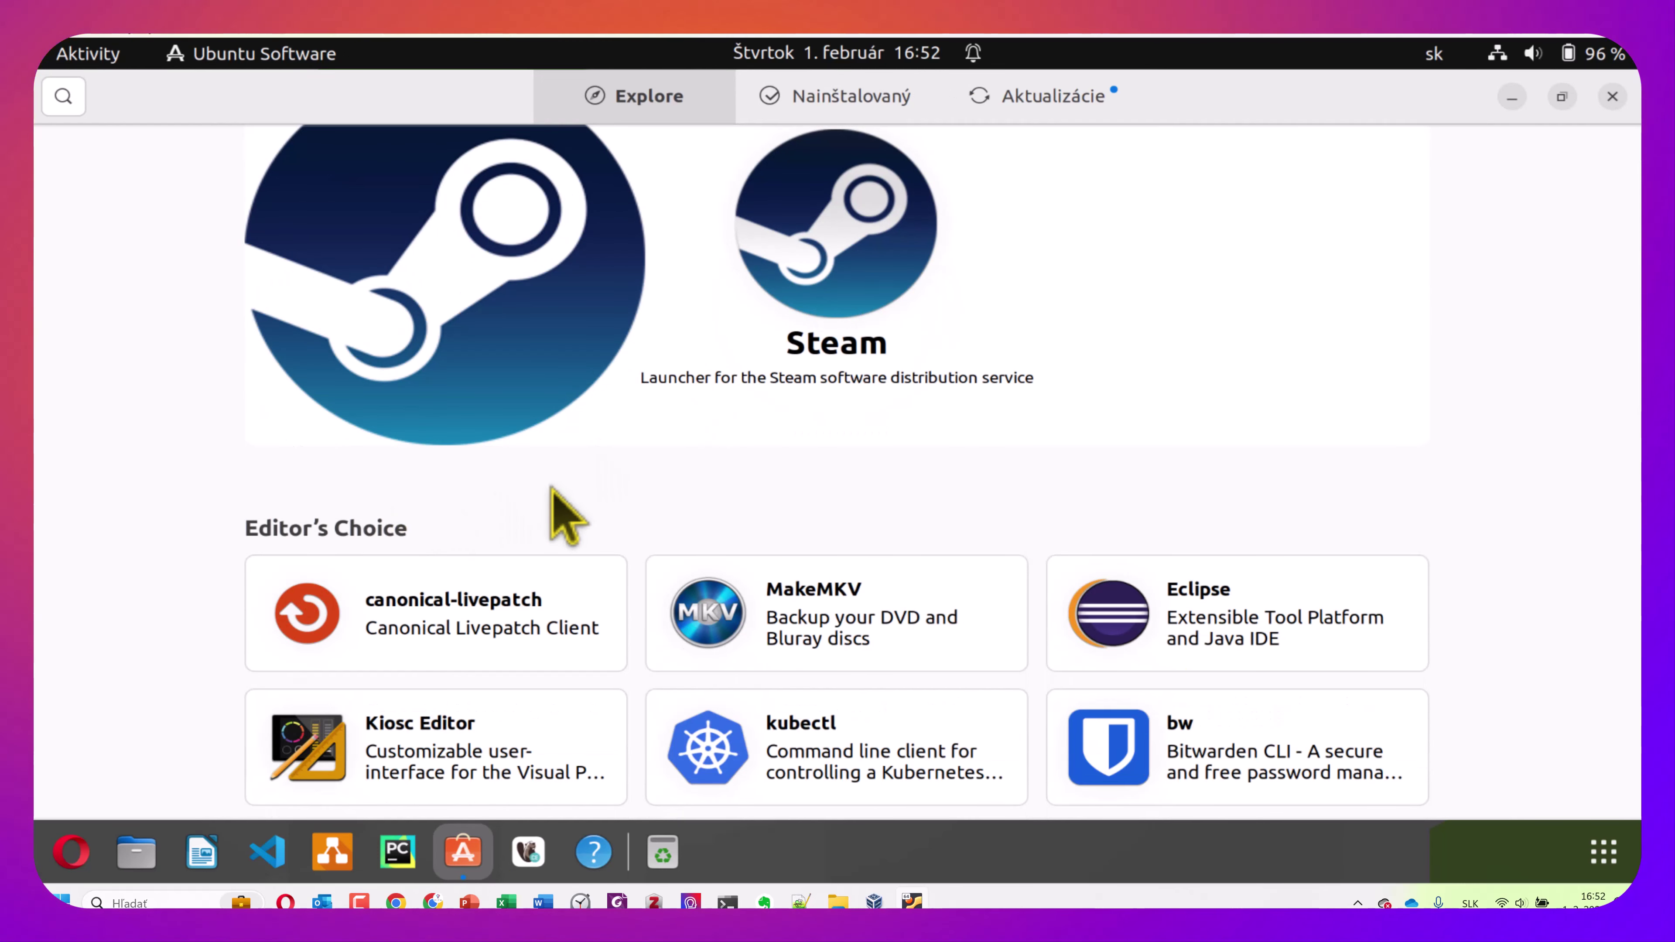
pyautogui.scroll(-2, 564, 512)
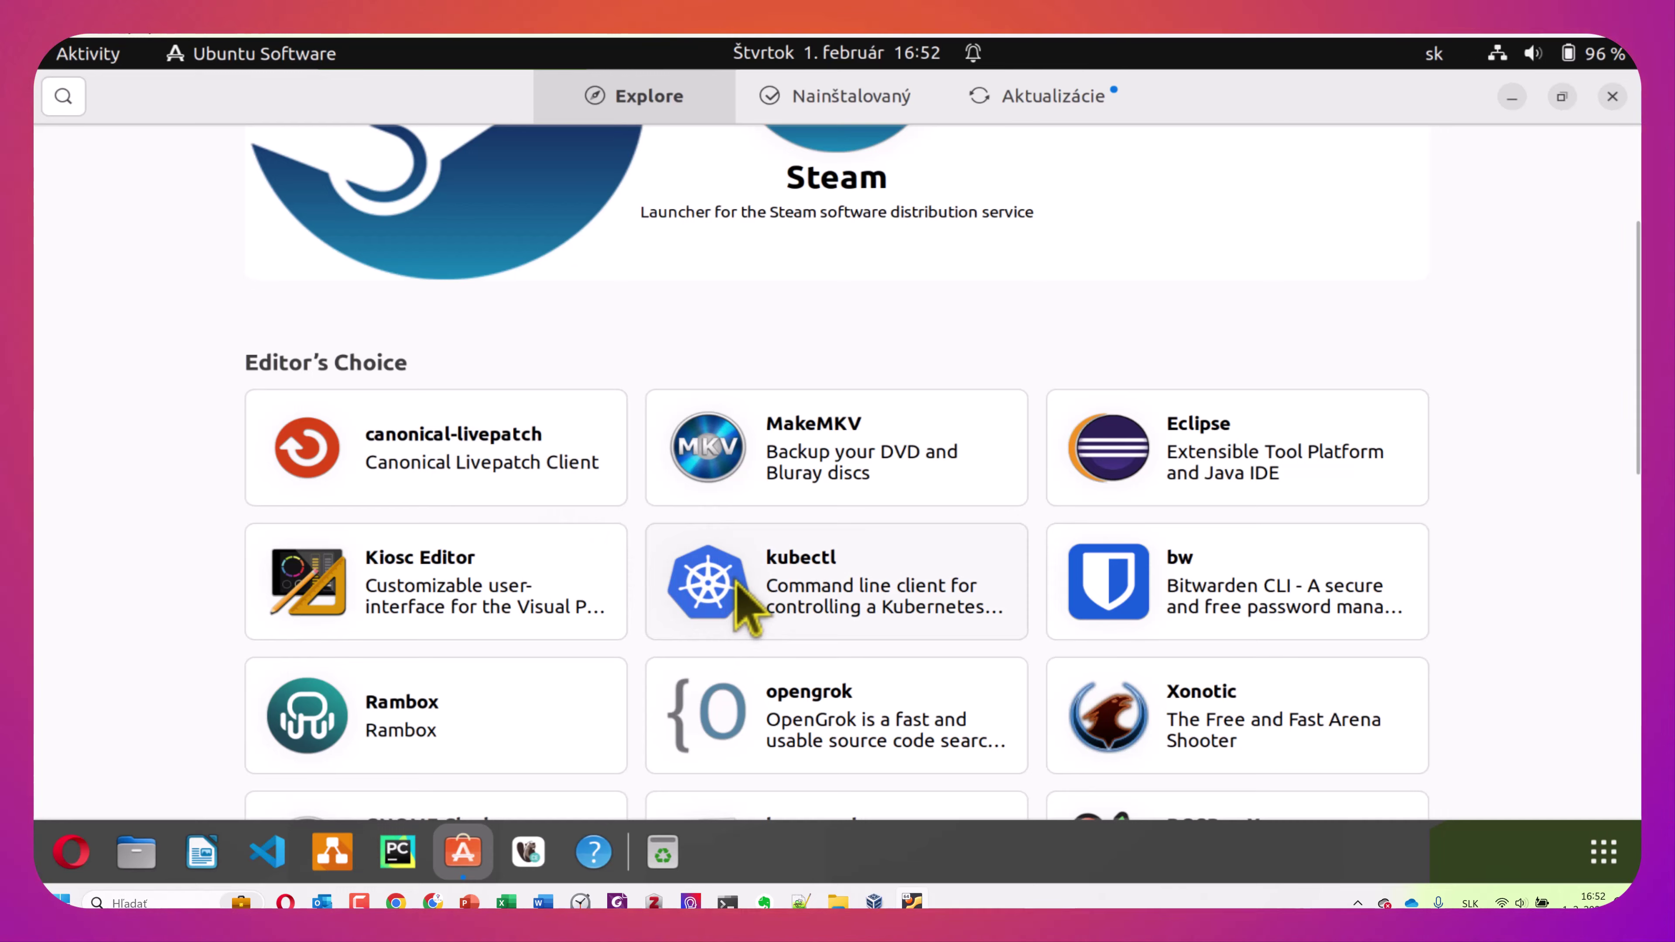
pyautogui.scroll(-4, 737, 584)
pyautogui.scroll(1, 735, 587)
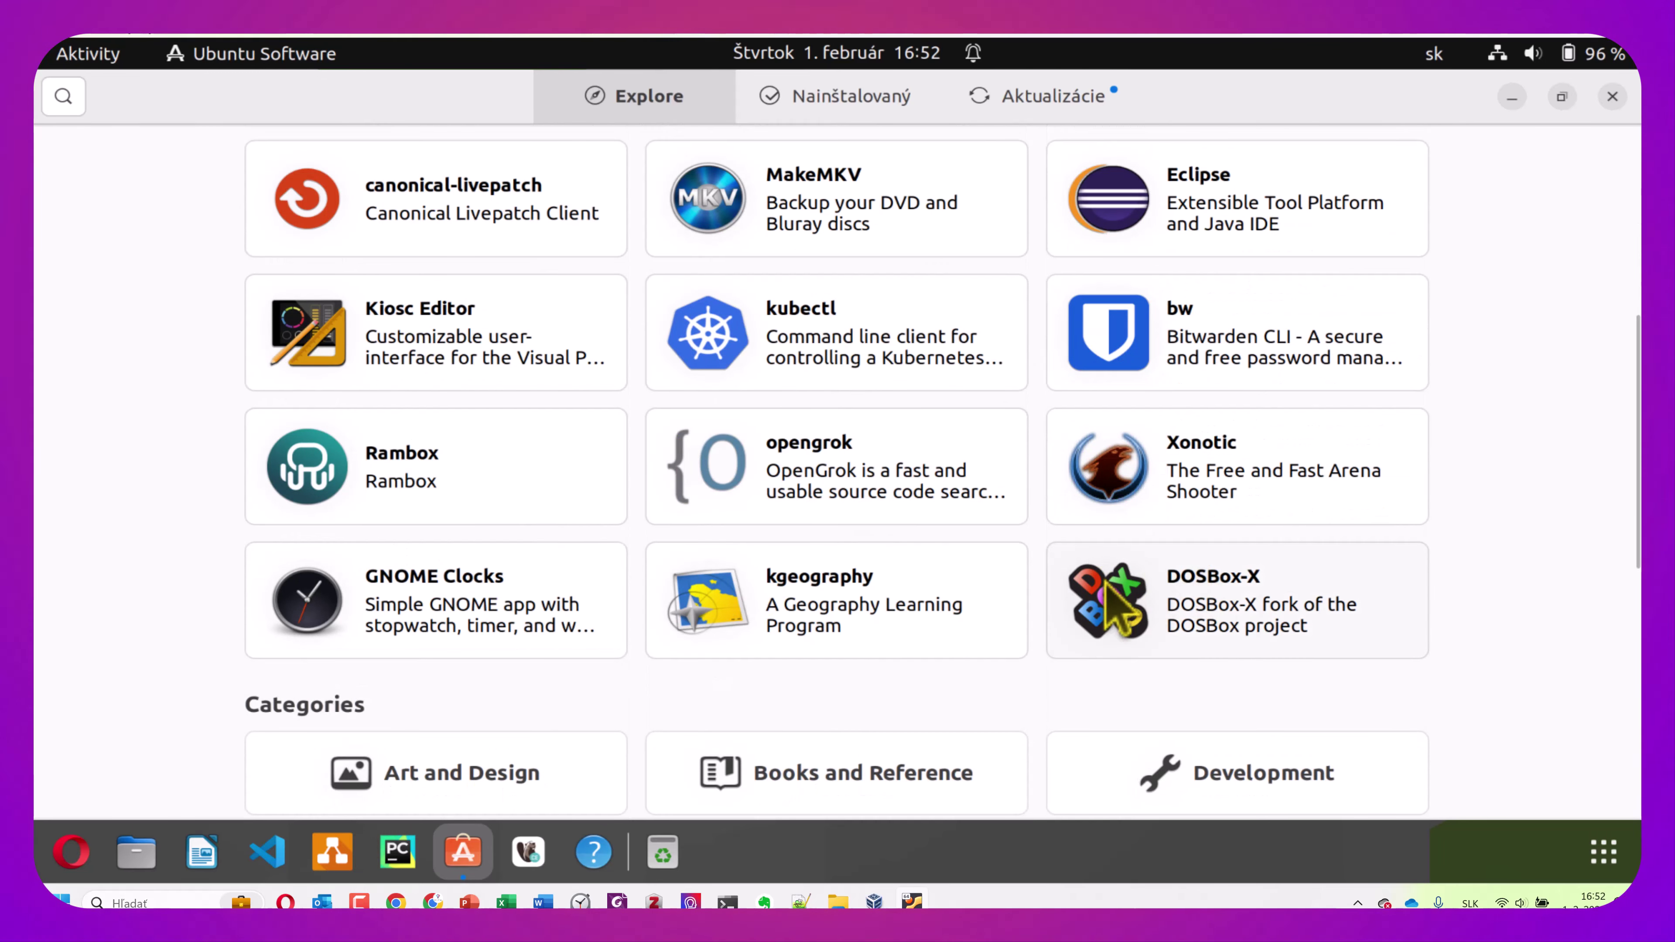
pyautogui.scroll(-2, 772, 554)
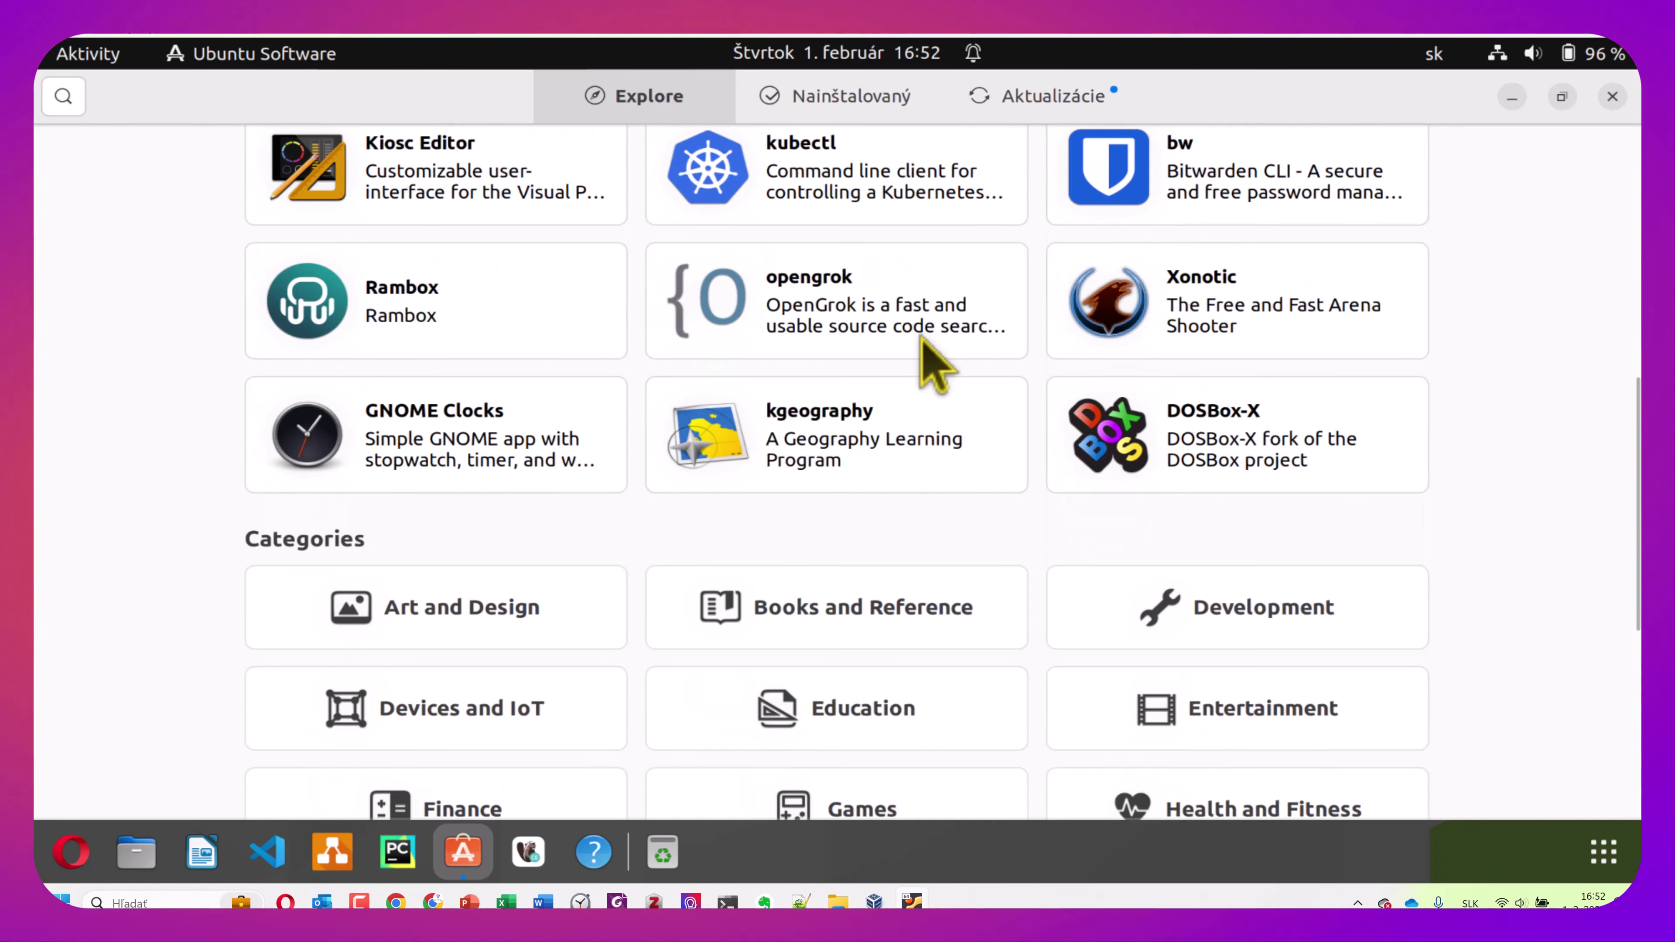
pyautogui.scroll(-1, 963, 330)
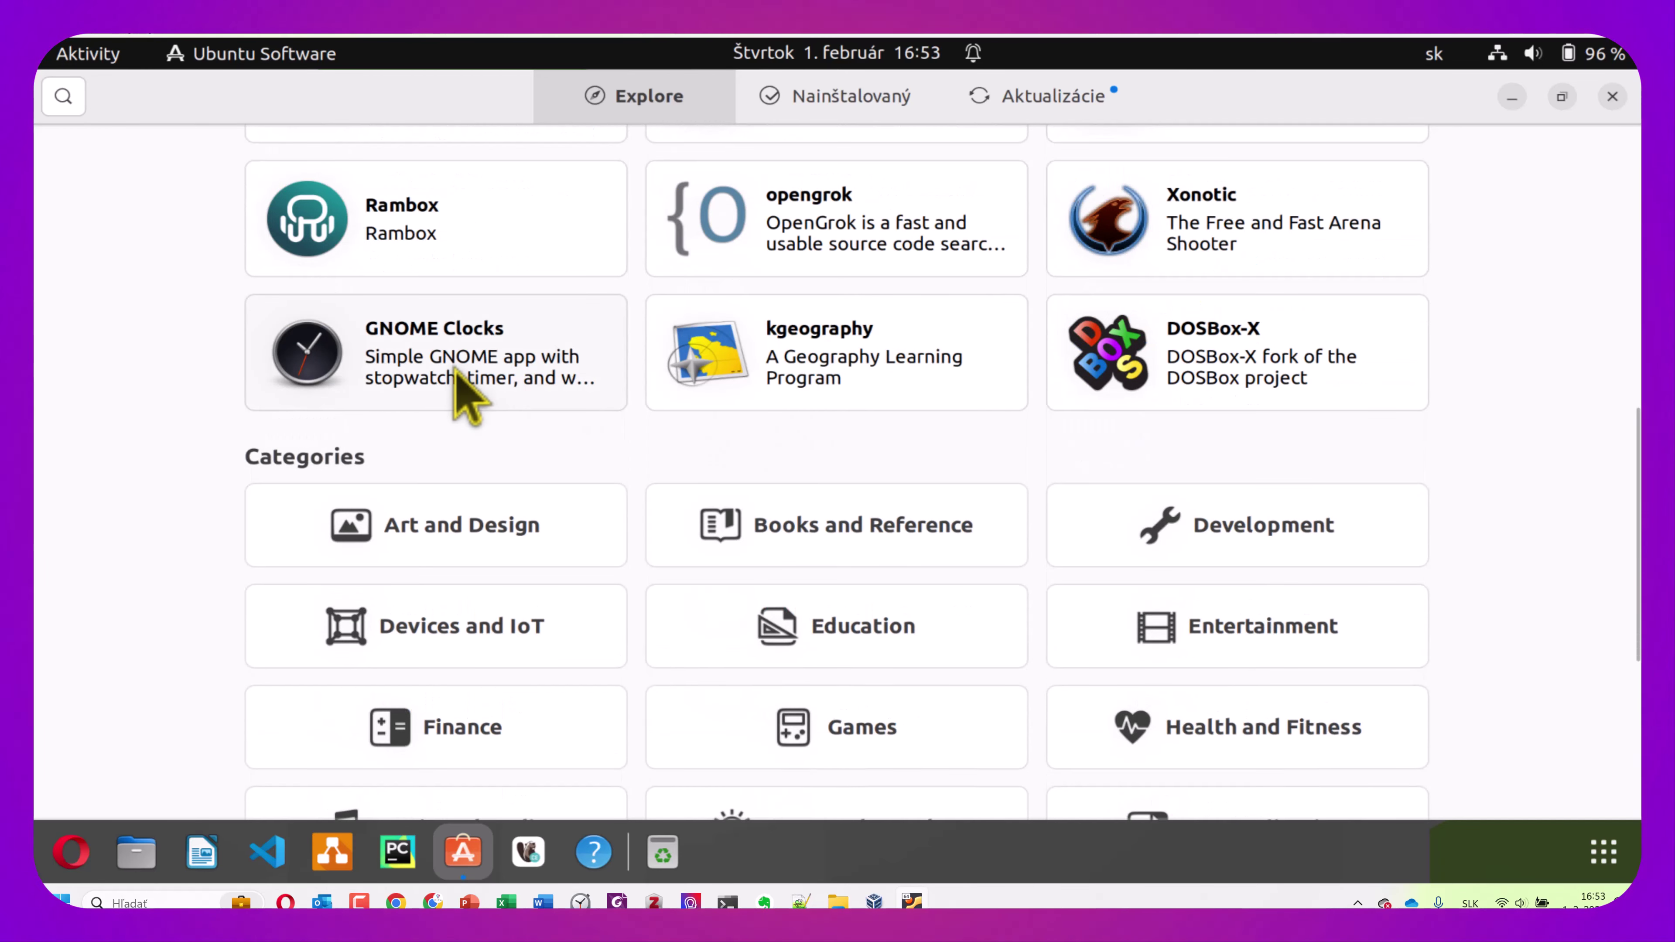
pyautogui.click(461, 389)
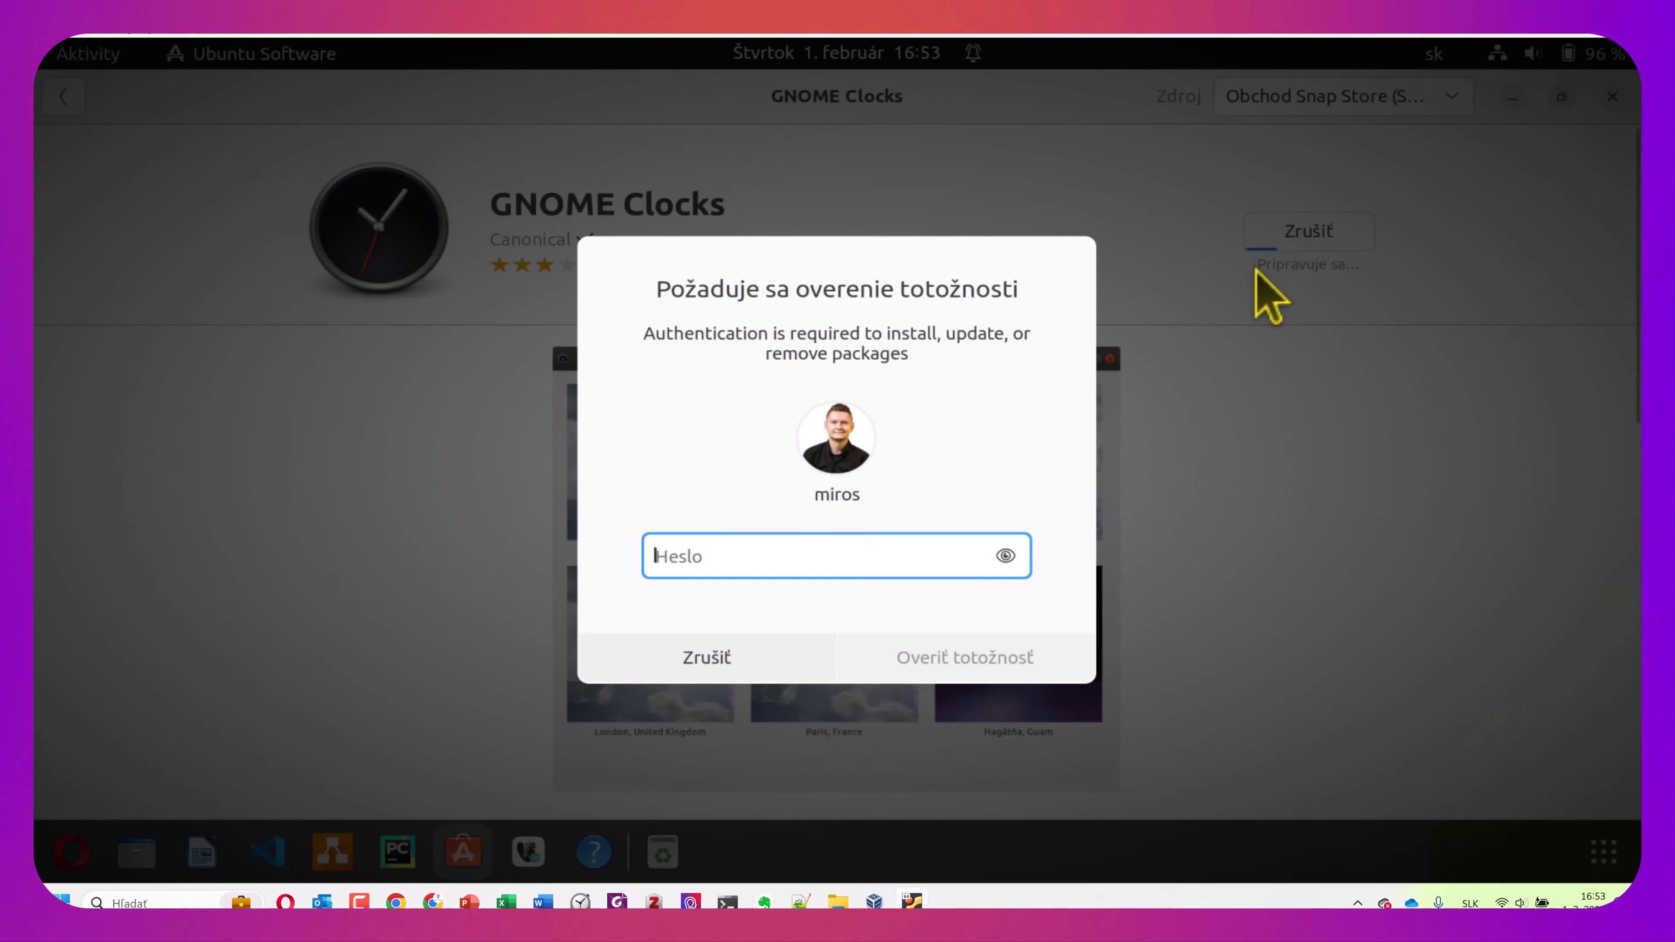
# Authenticate with the account password to finish installing GNOME Clocks, then return to the Explore categories
pyautogui.write('******')
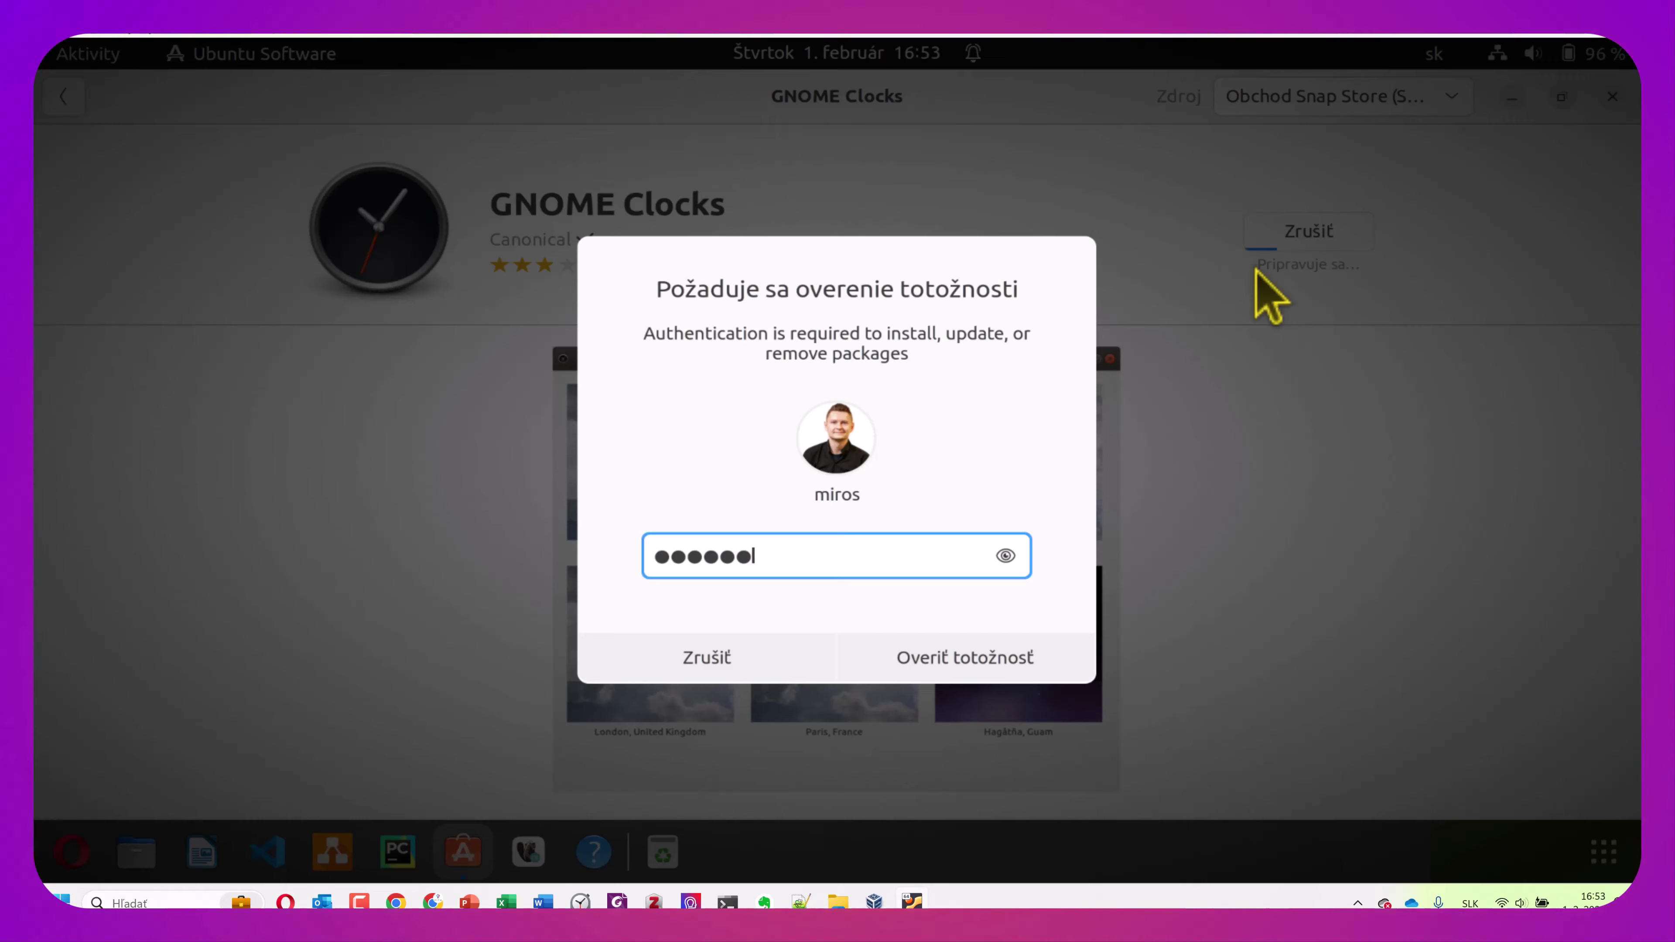
pyautogui.click(980, 660)
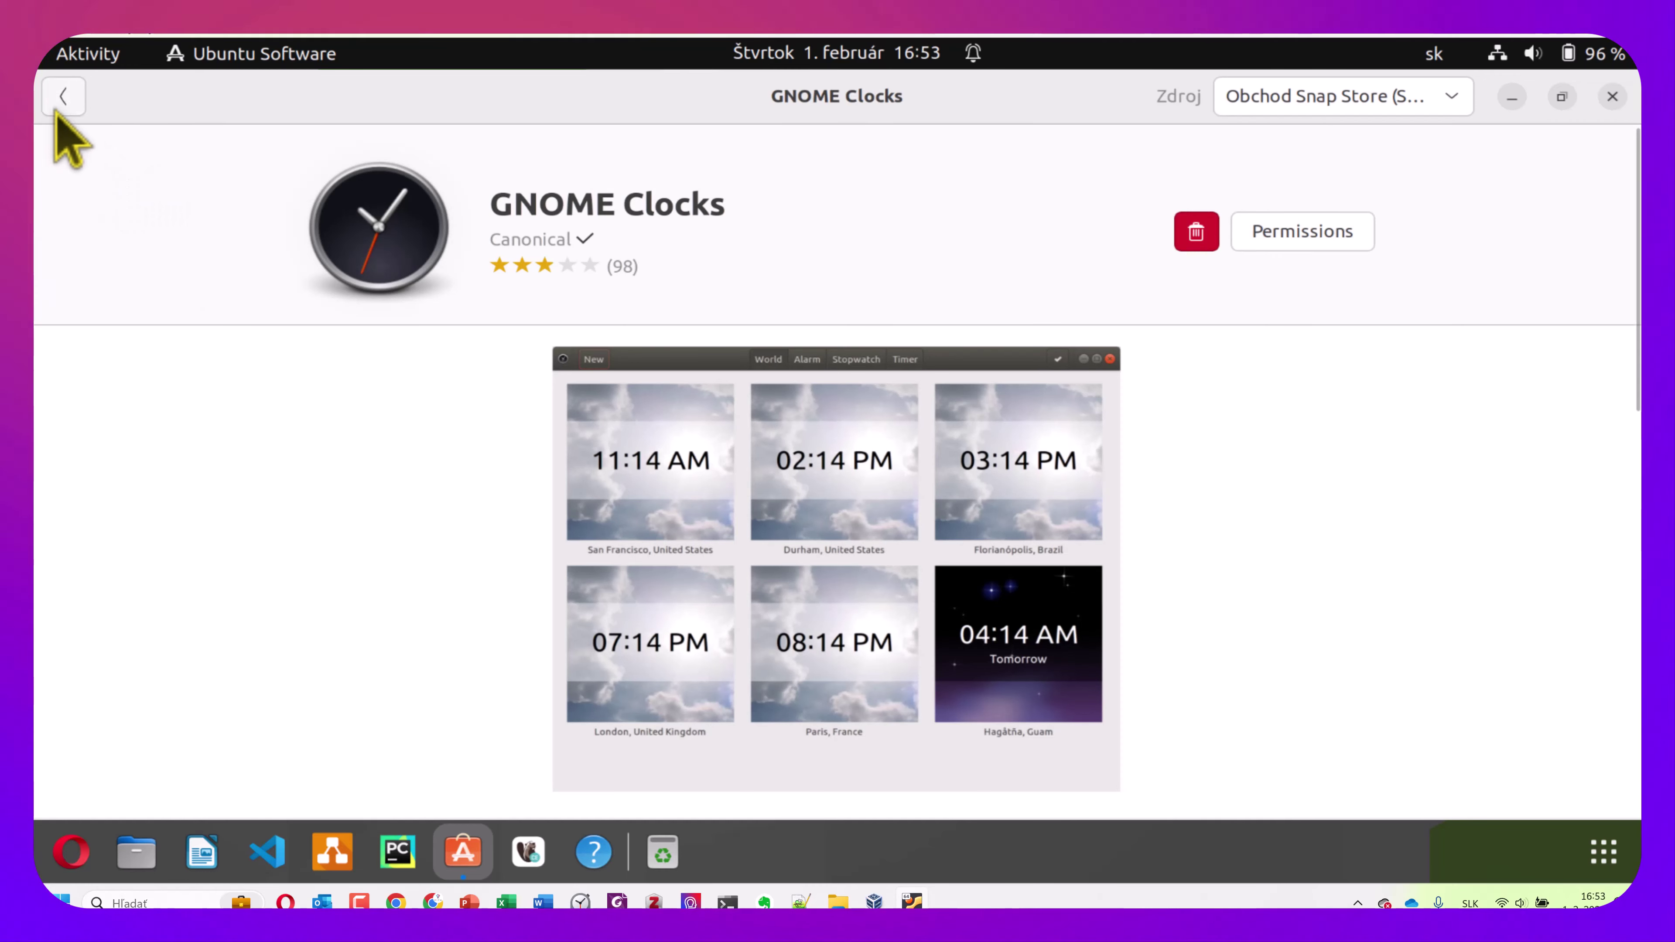
pyautogui.click(66, 104)
pyautogui.scroll(-3, 785, 419)
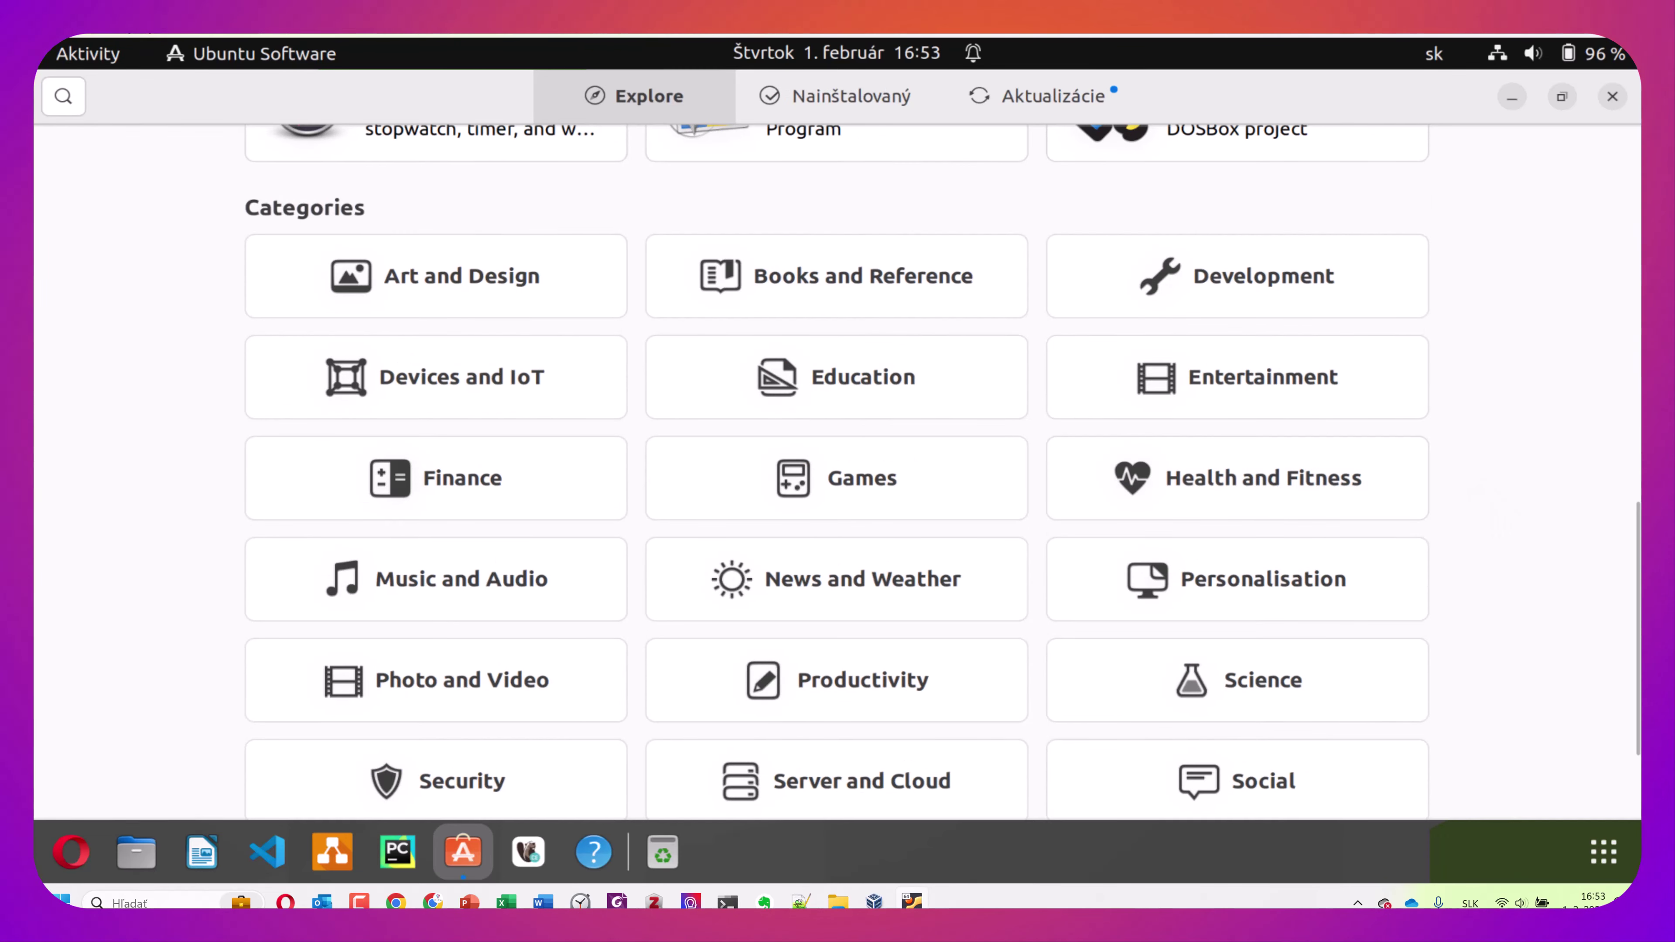
# Start installing spotify from the Music and Audio category, then go back to Explore
pyautogui.scroll(-2, 1241, 405)
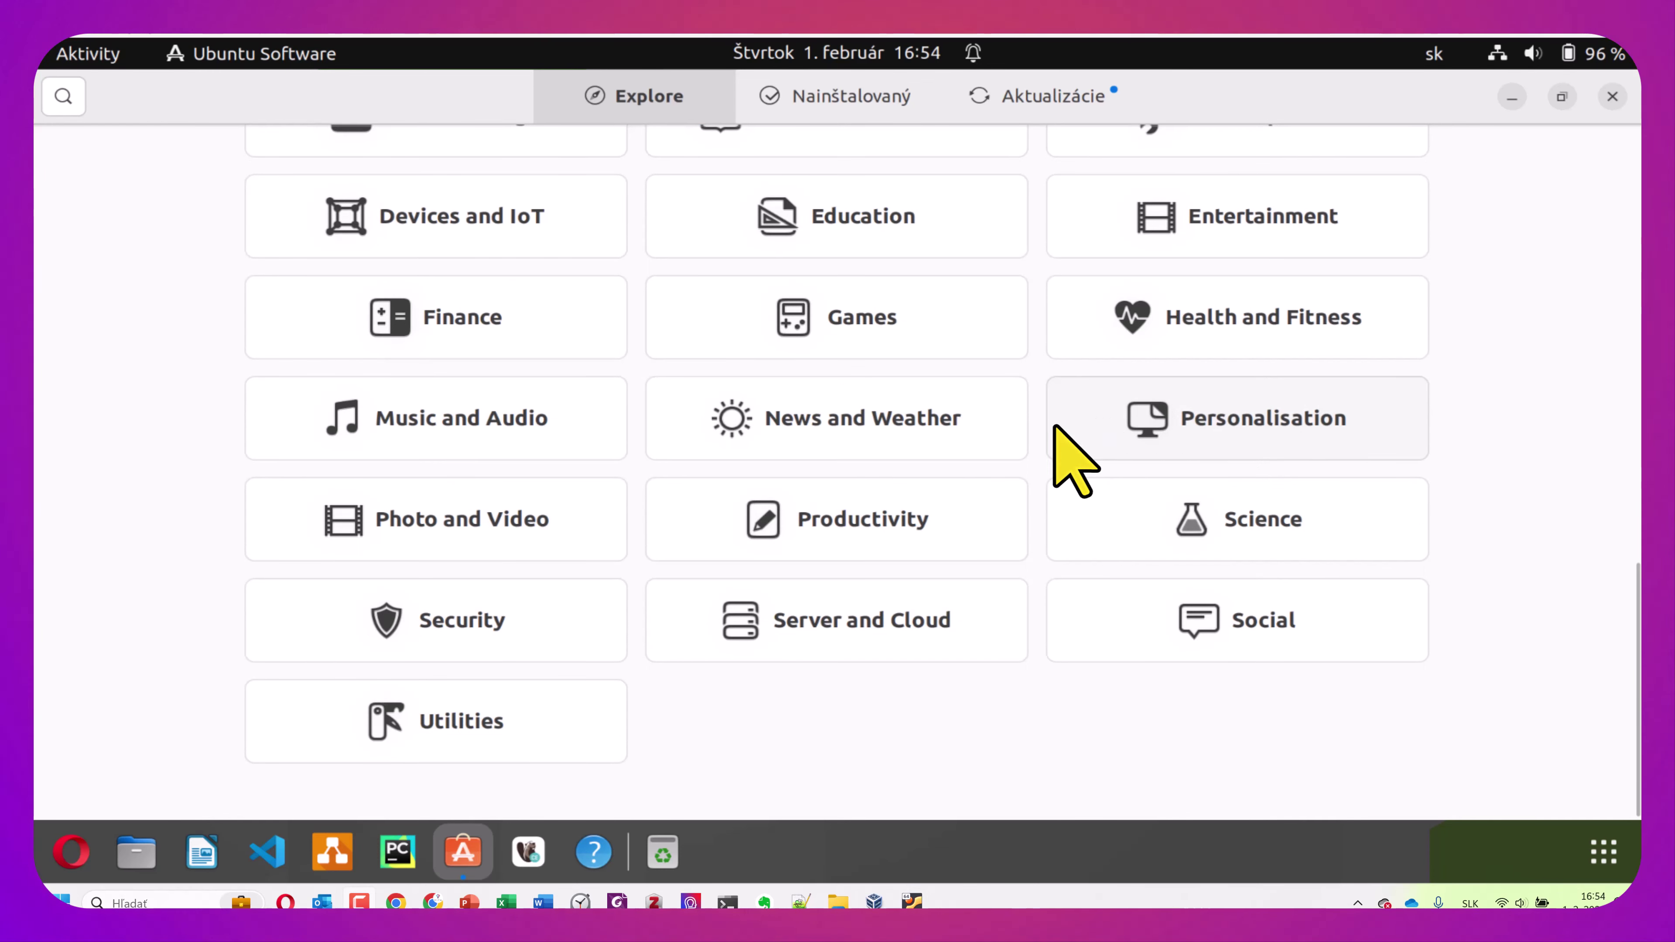
pyautogui.click(473, 433)
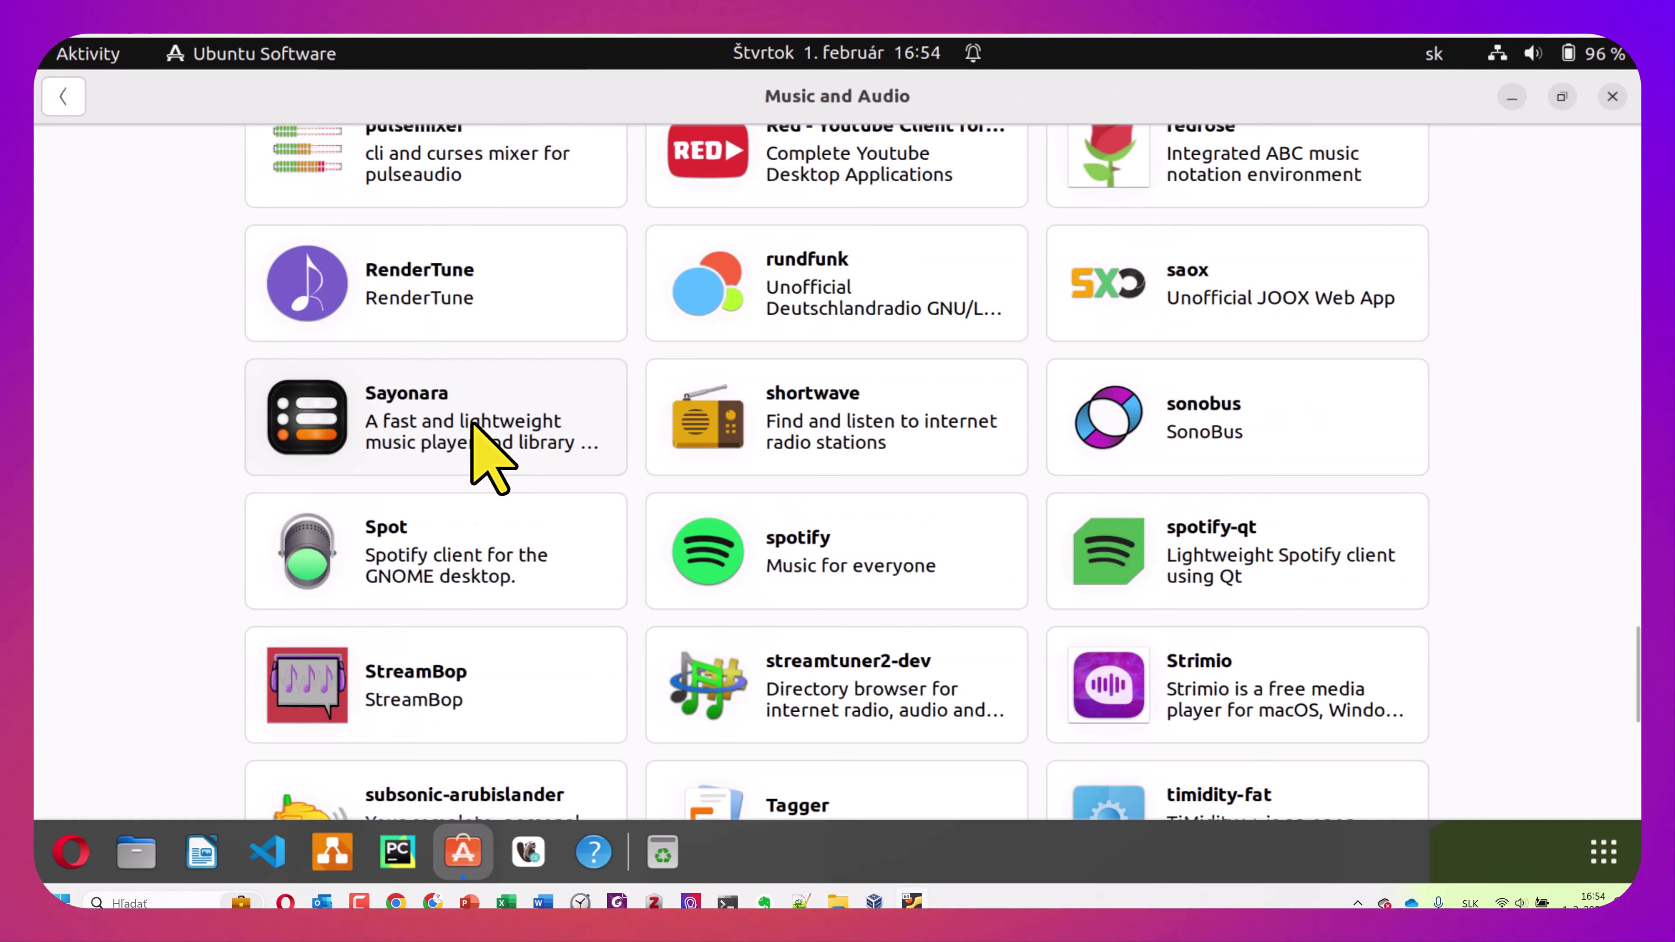
pyautogui.click(851, 564)
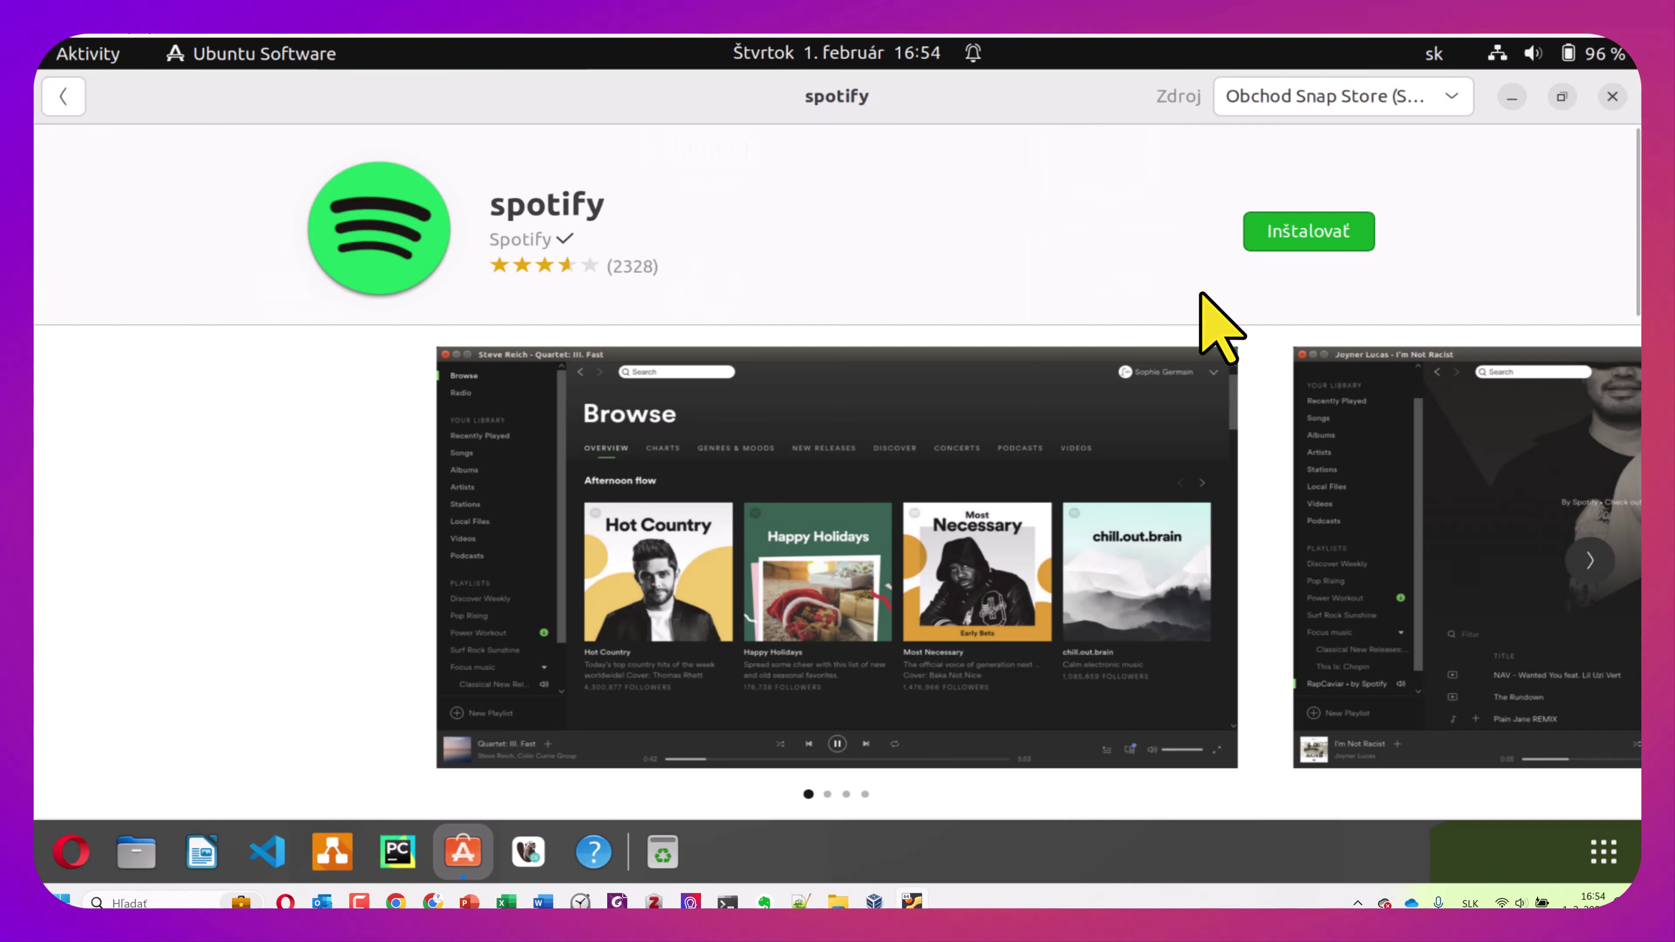
pyautogui.click(1291, 249)
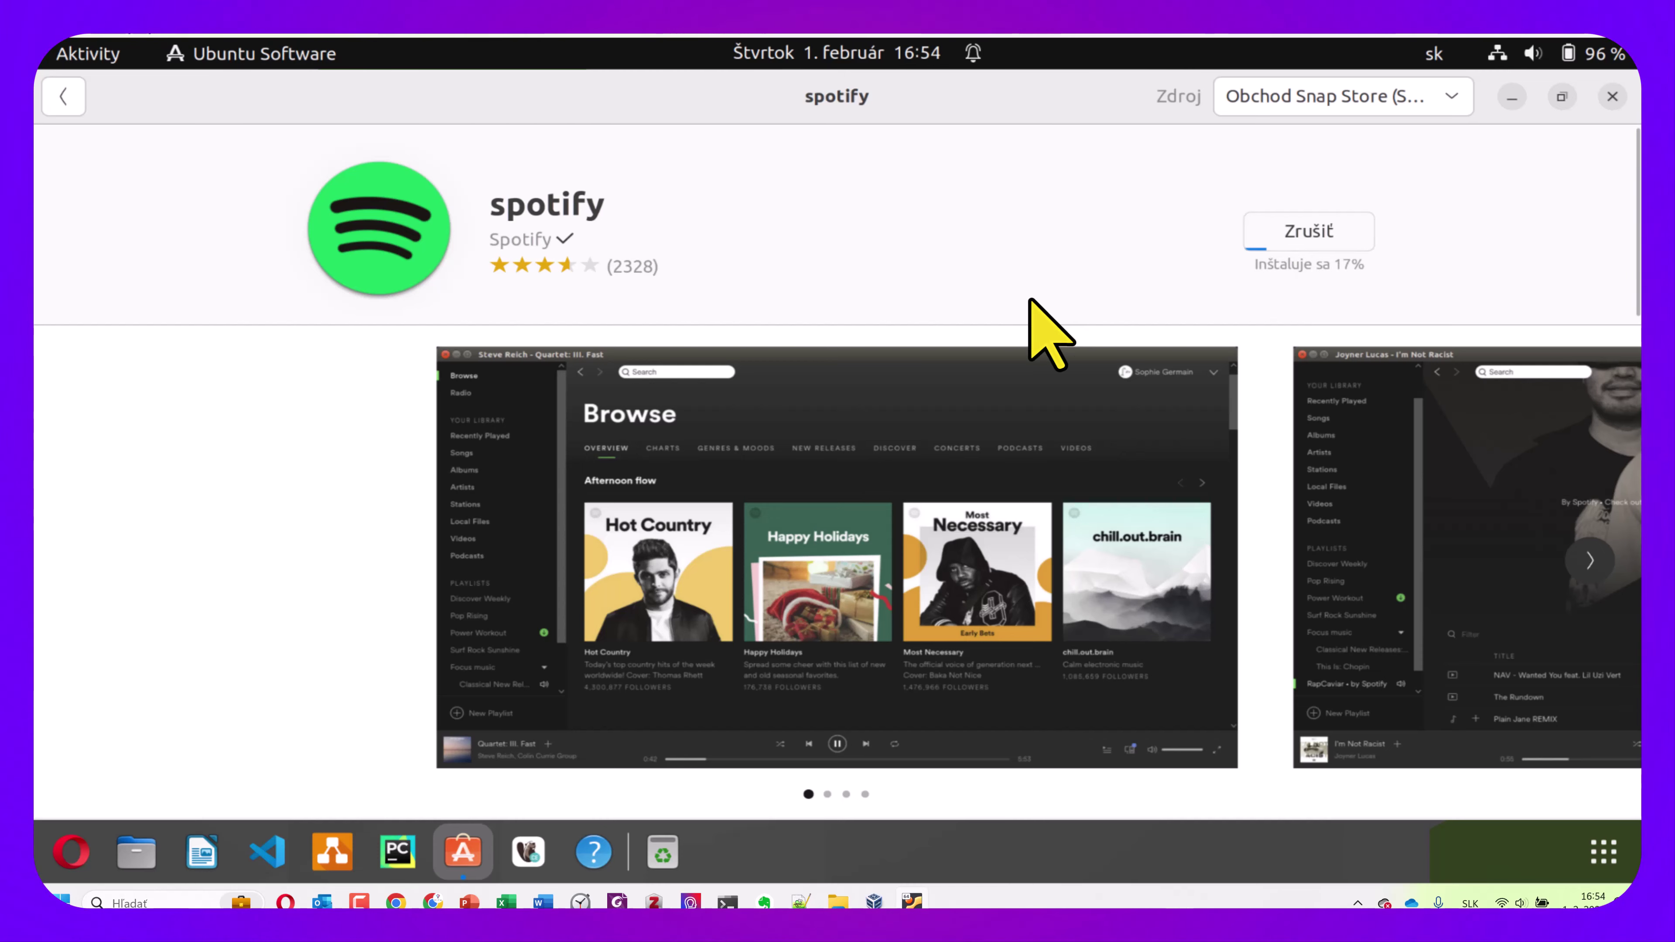
pyautogui.scroll(-5, 1050, 333)
pyautogui.scroll(5, 1047, 333)
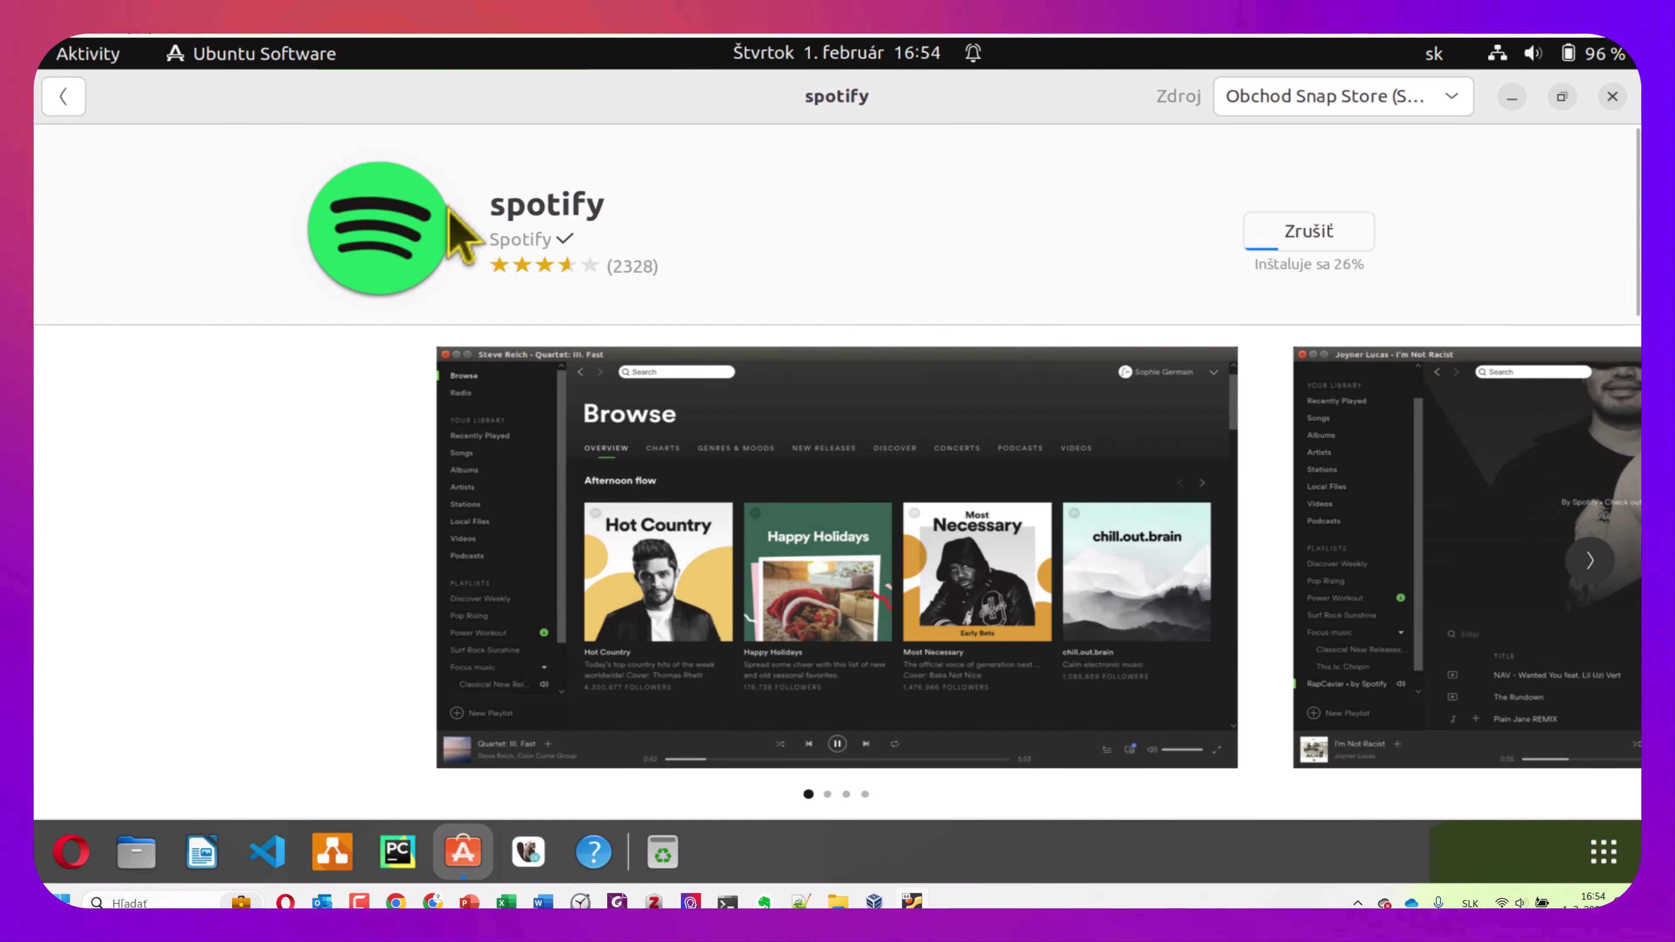
pyautogui.click(66, 100)
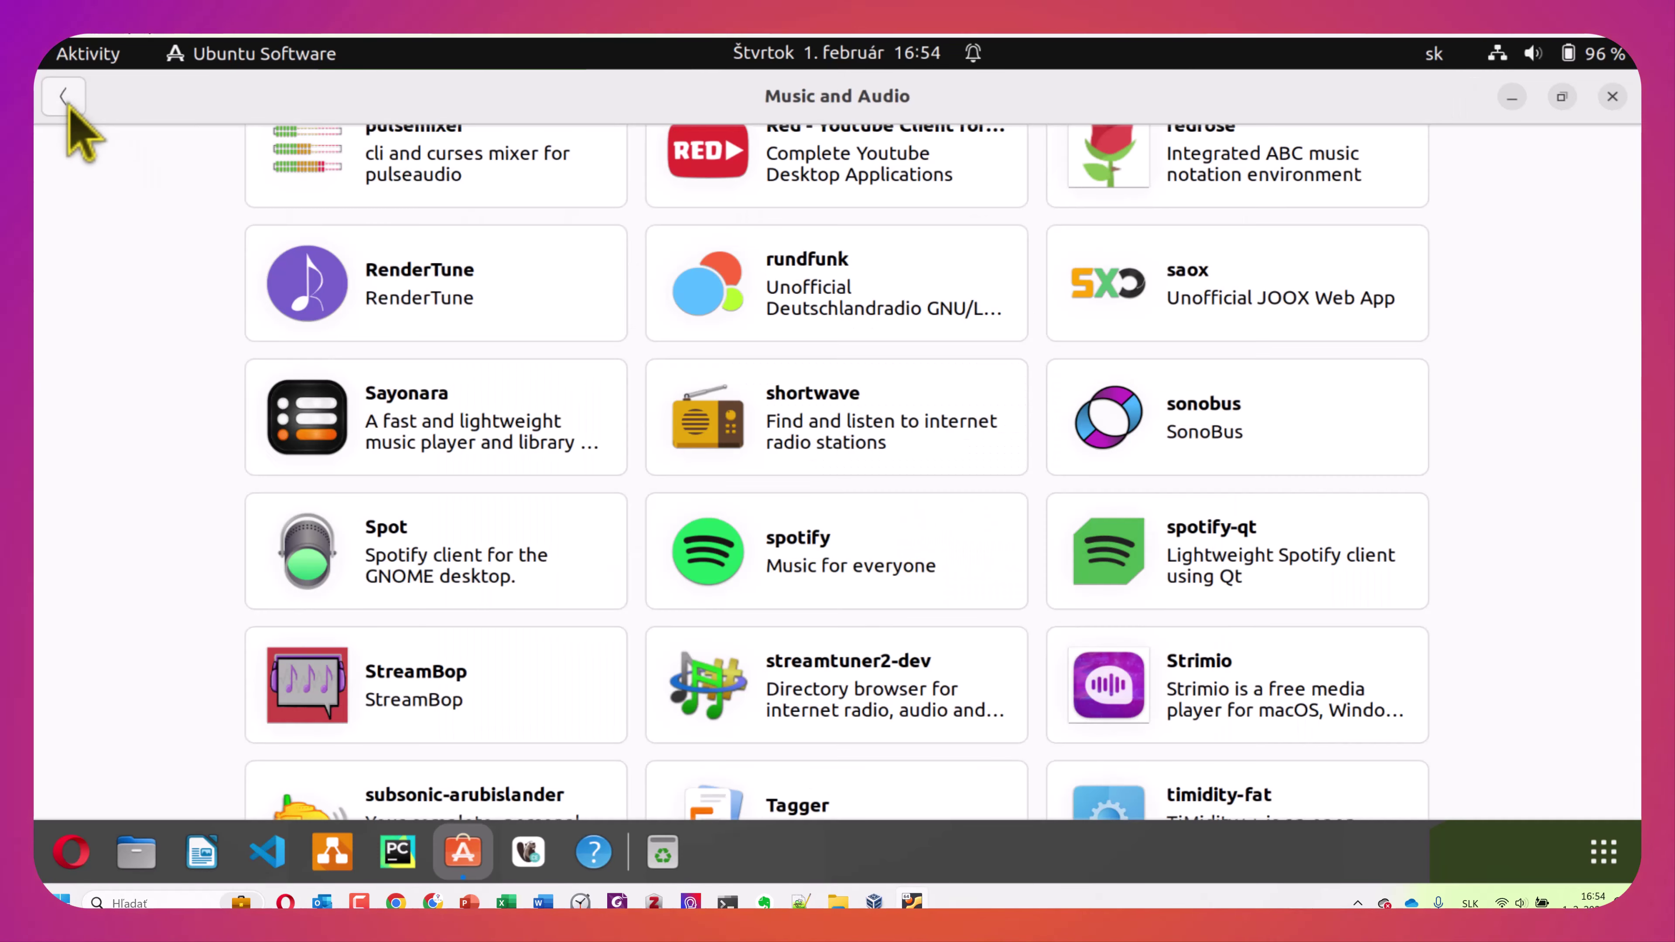
pyautogui.scroll(15, 479, 224)
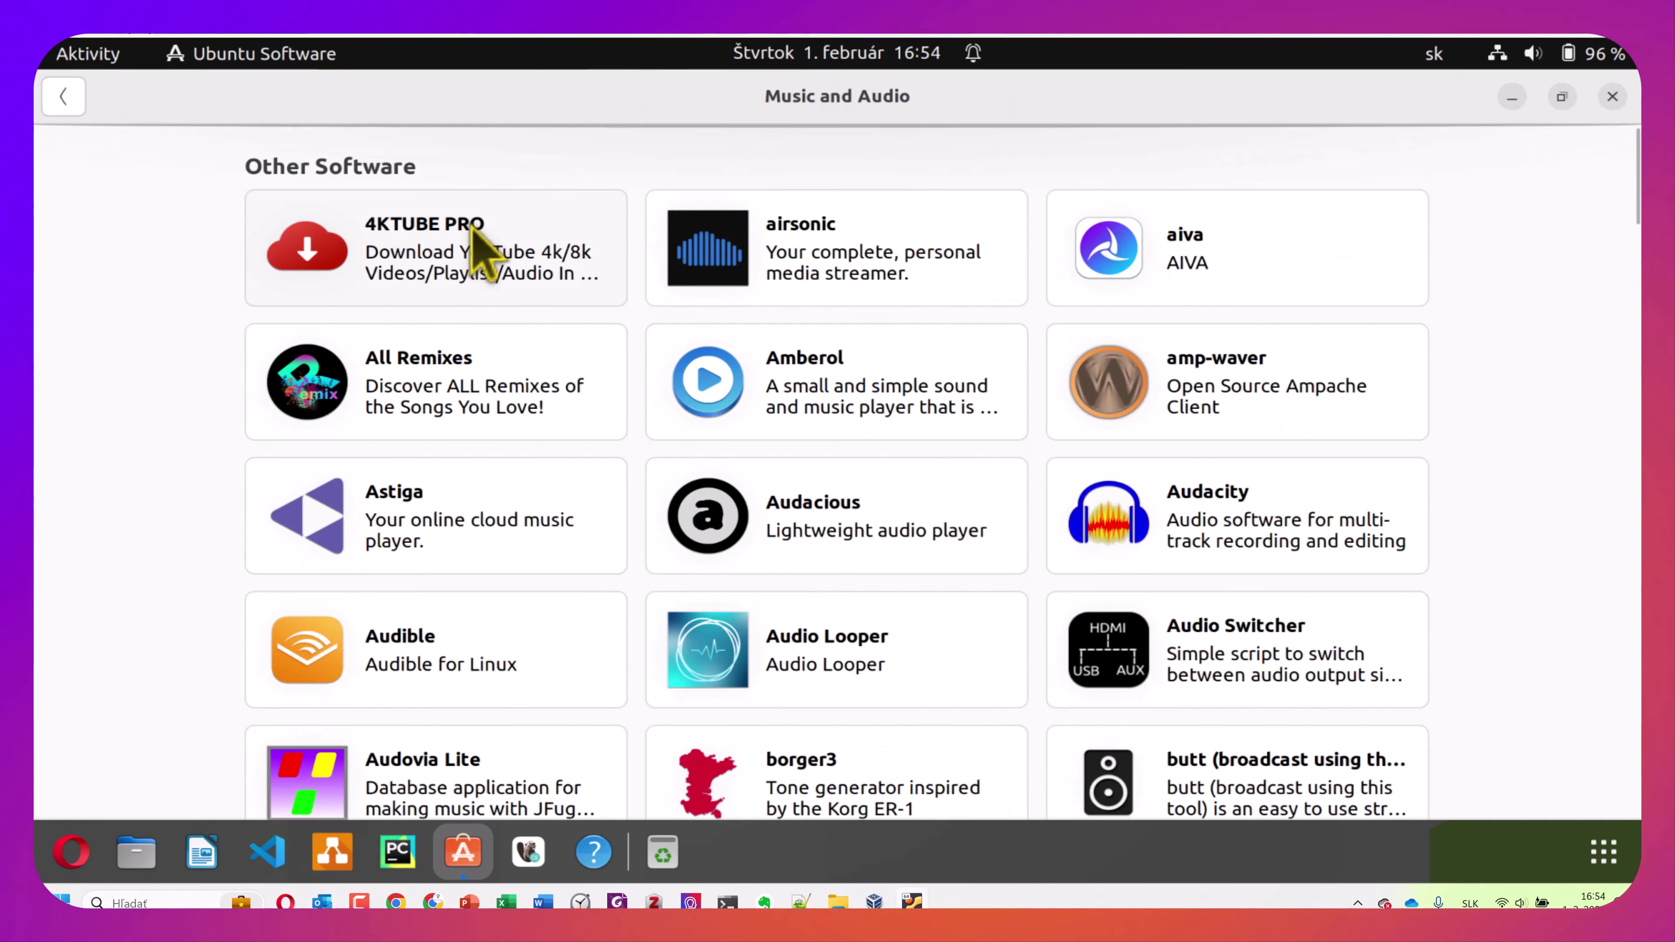
pyautogui.click(63, 99)
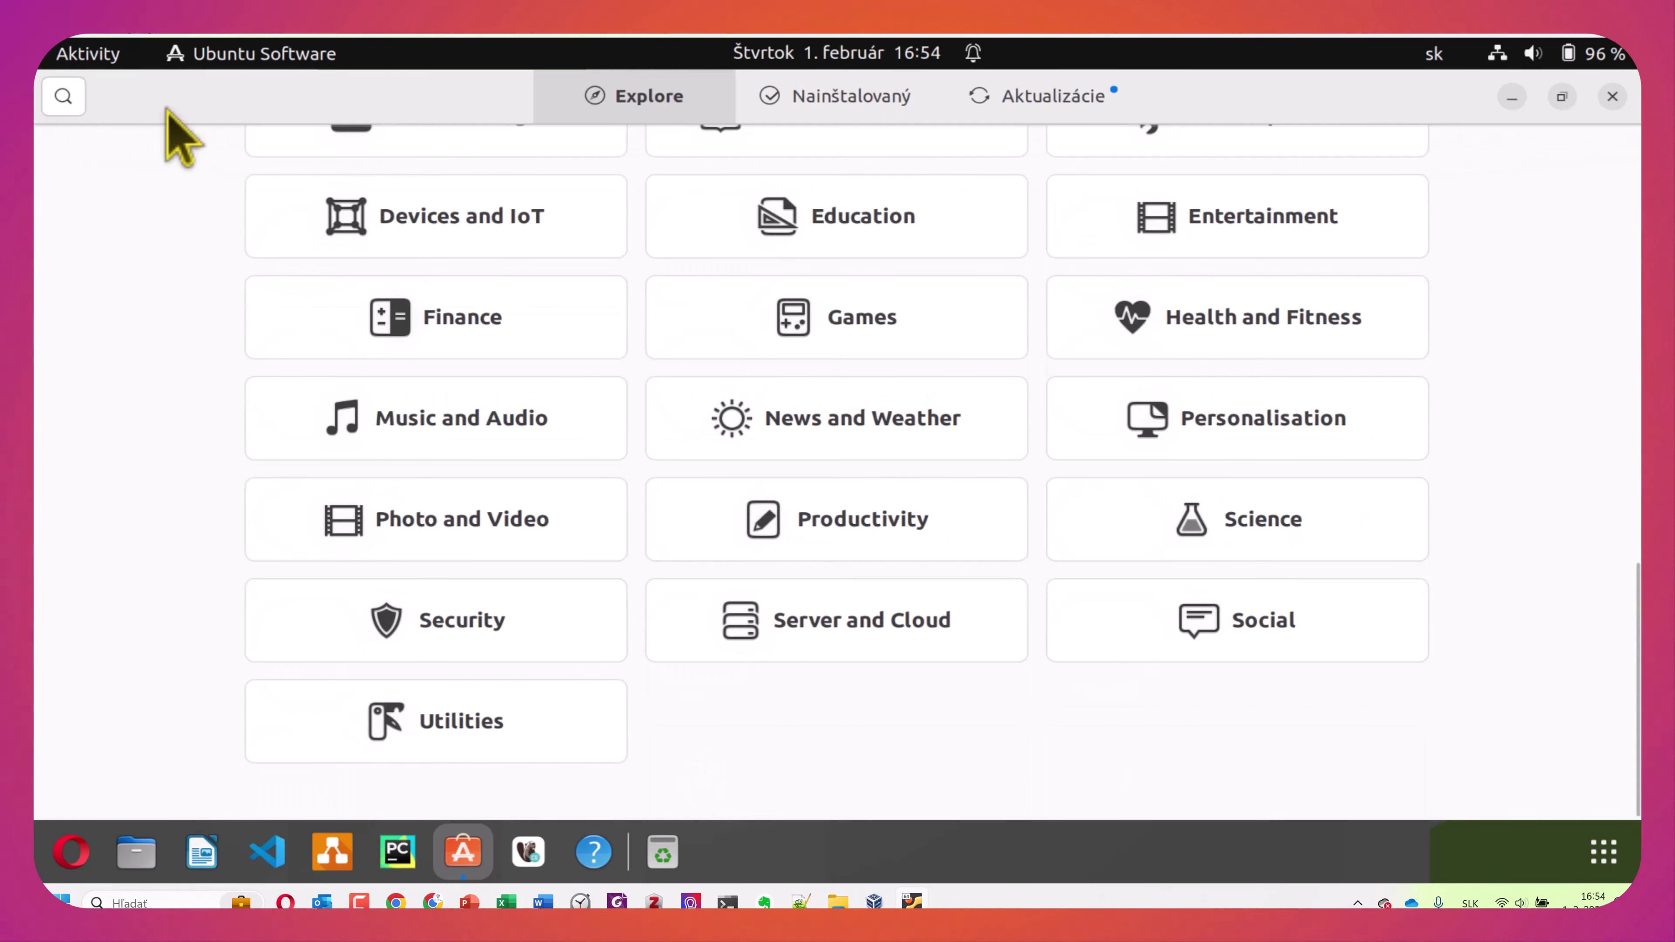
# Search 'vlc' to confirm VLC is already installed, then return to Explore
pyautogui.click(63, 98)
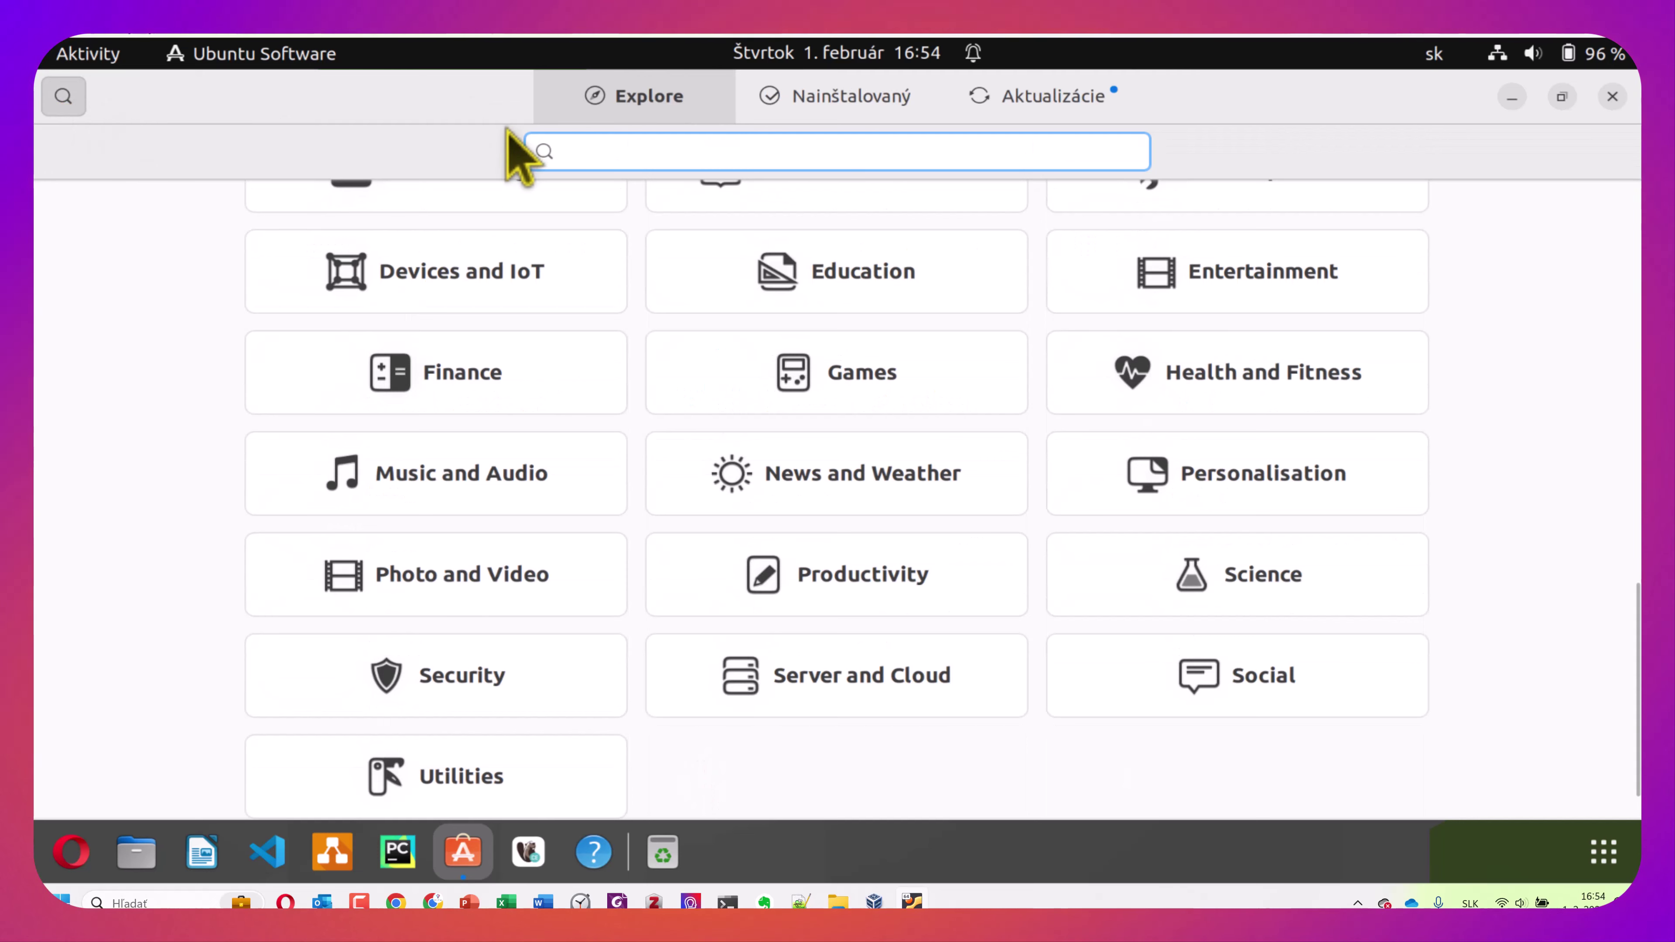
pyautogui.write('vlc')
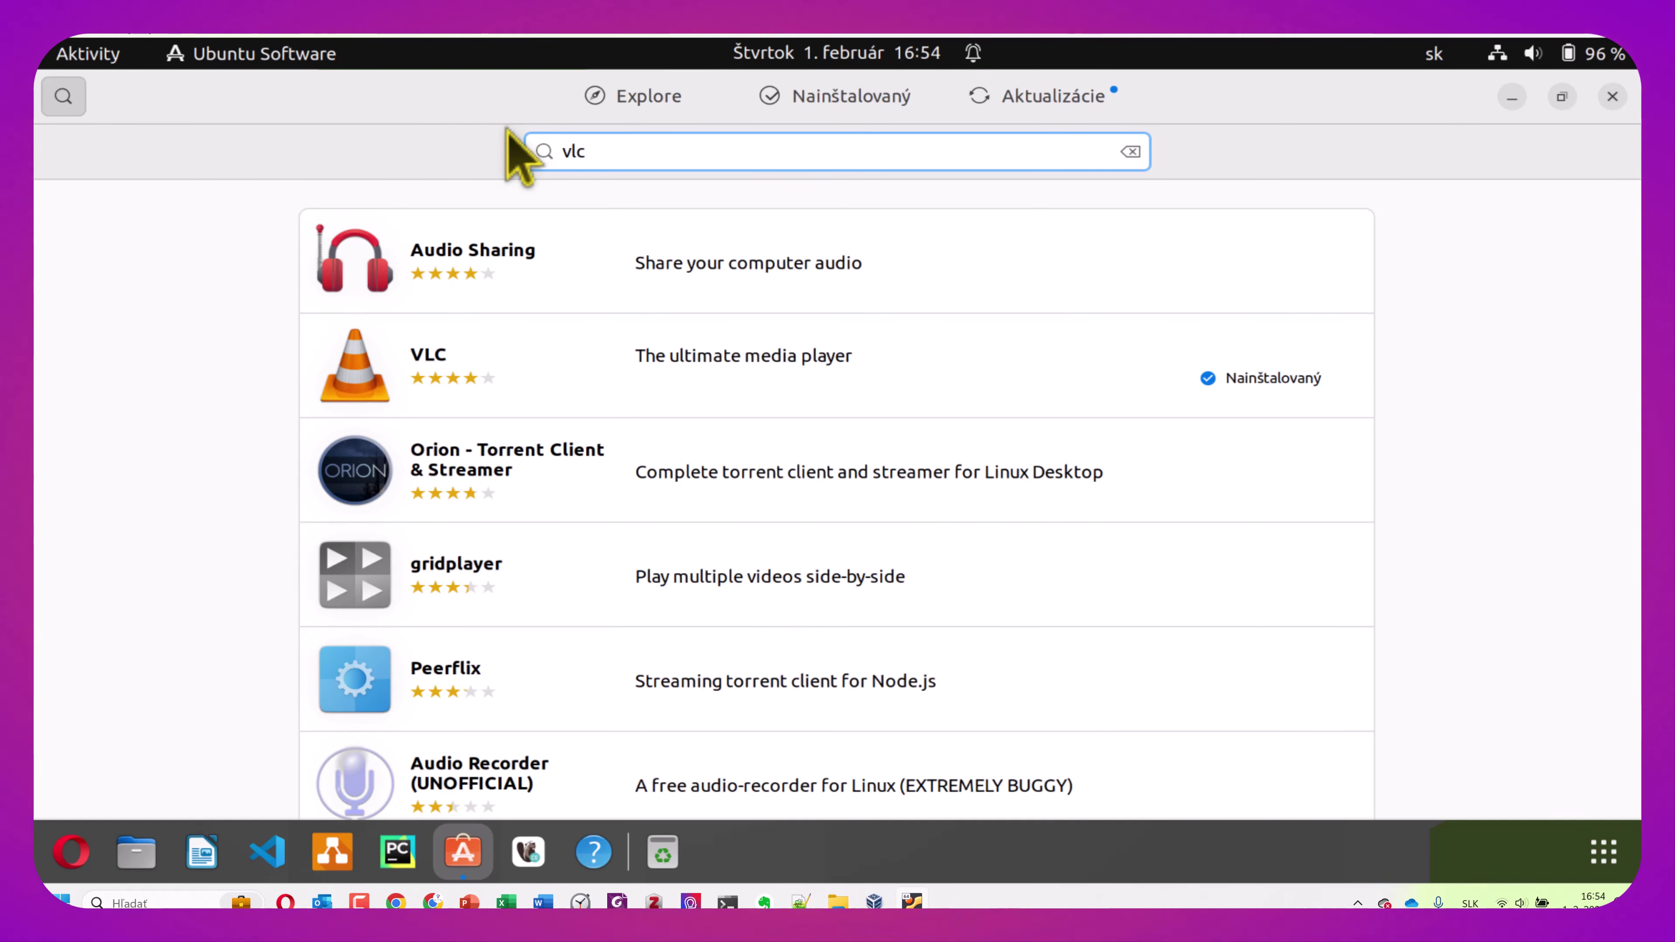
pyautogui.click(767, 374)
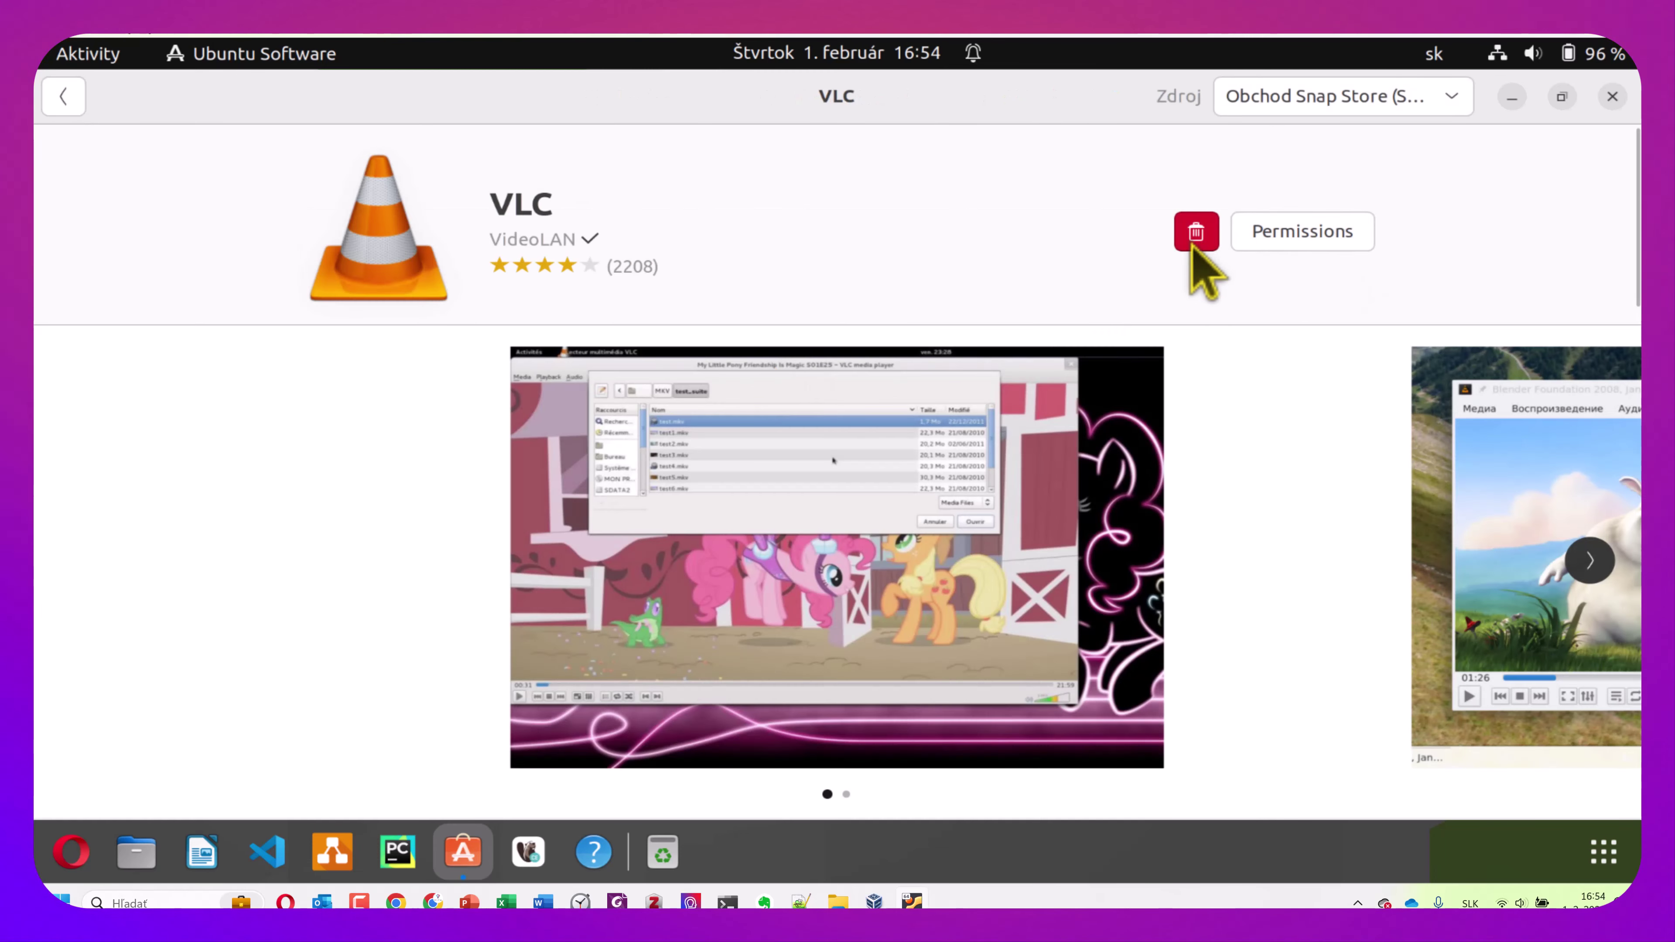
pyautogui.click(72, 105)
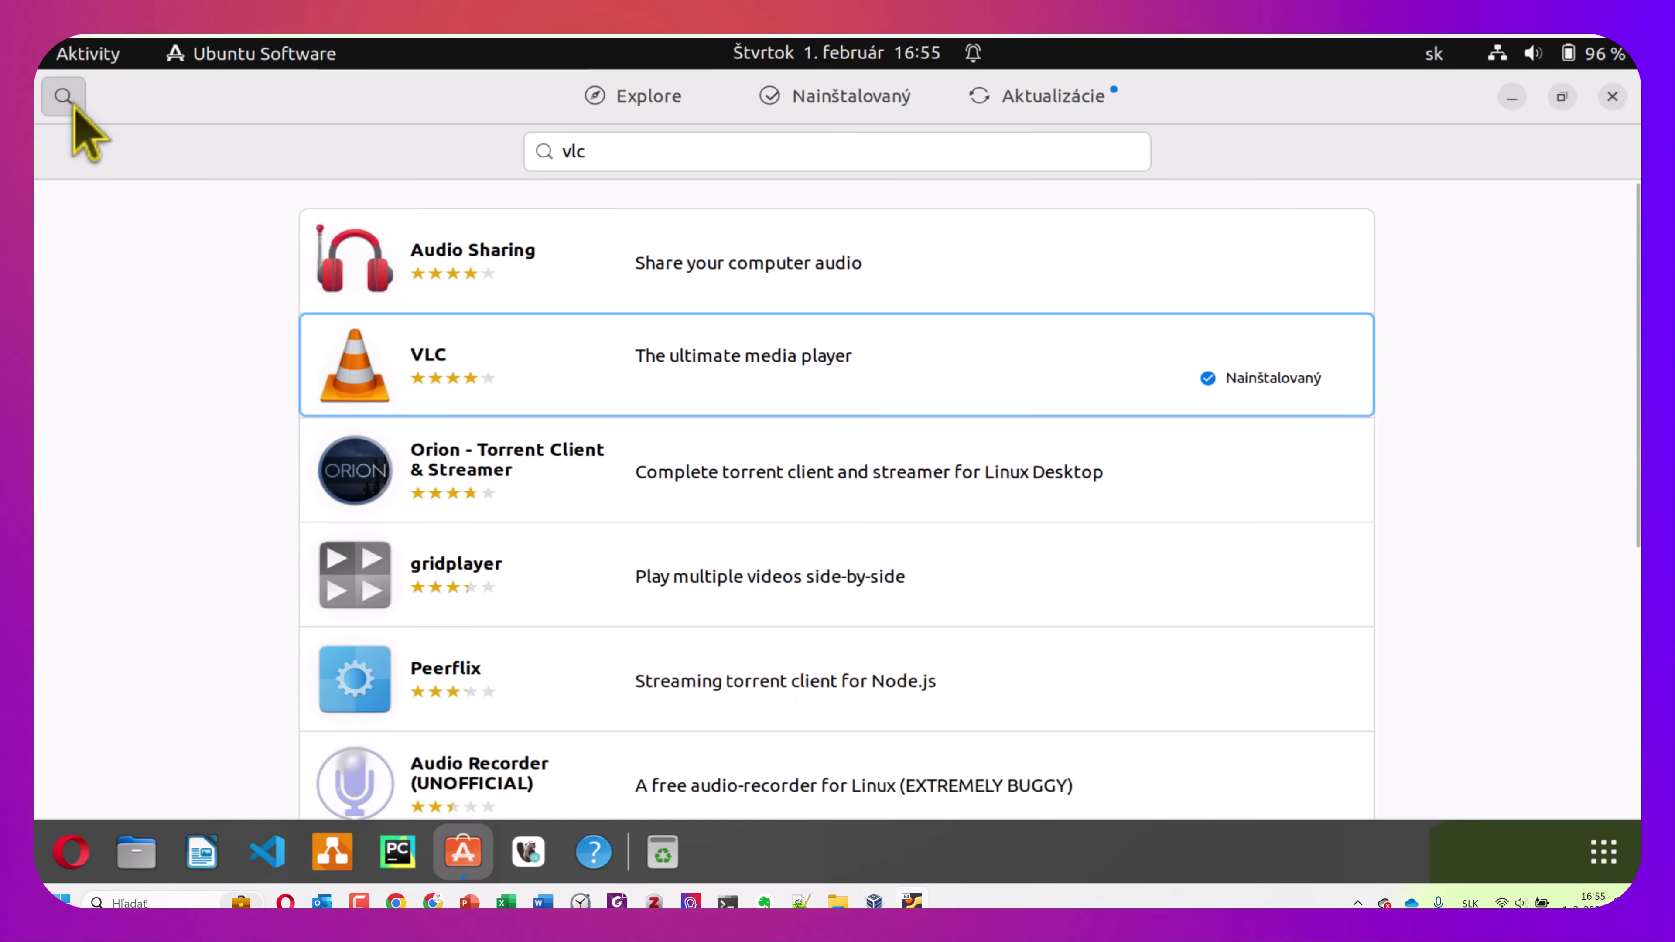
pyautogui.click(73, 106)
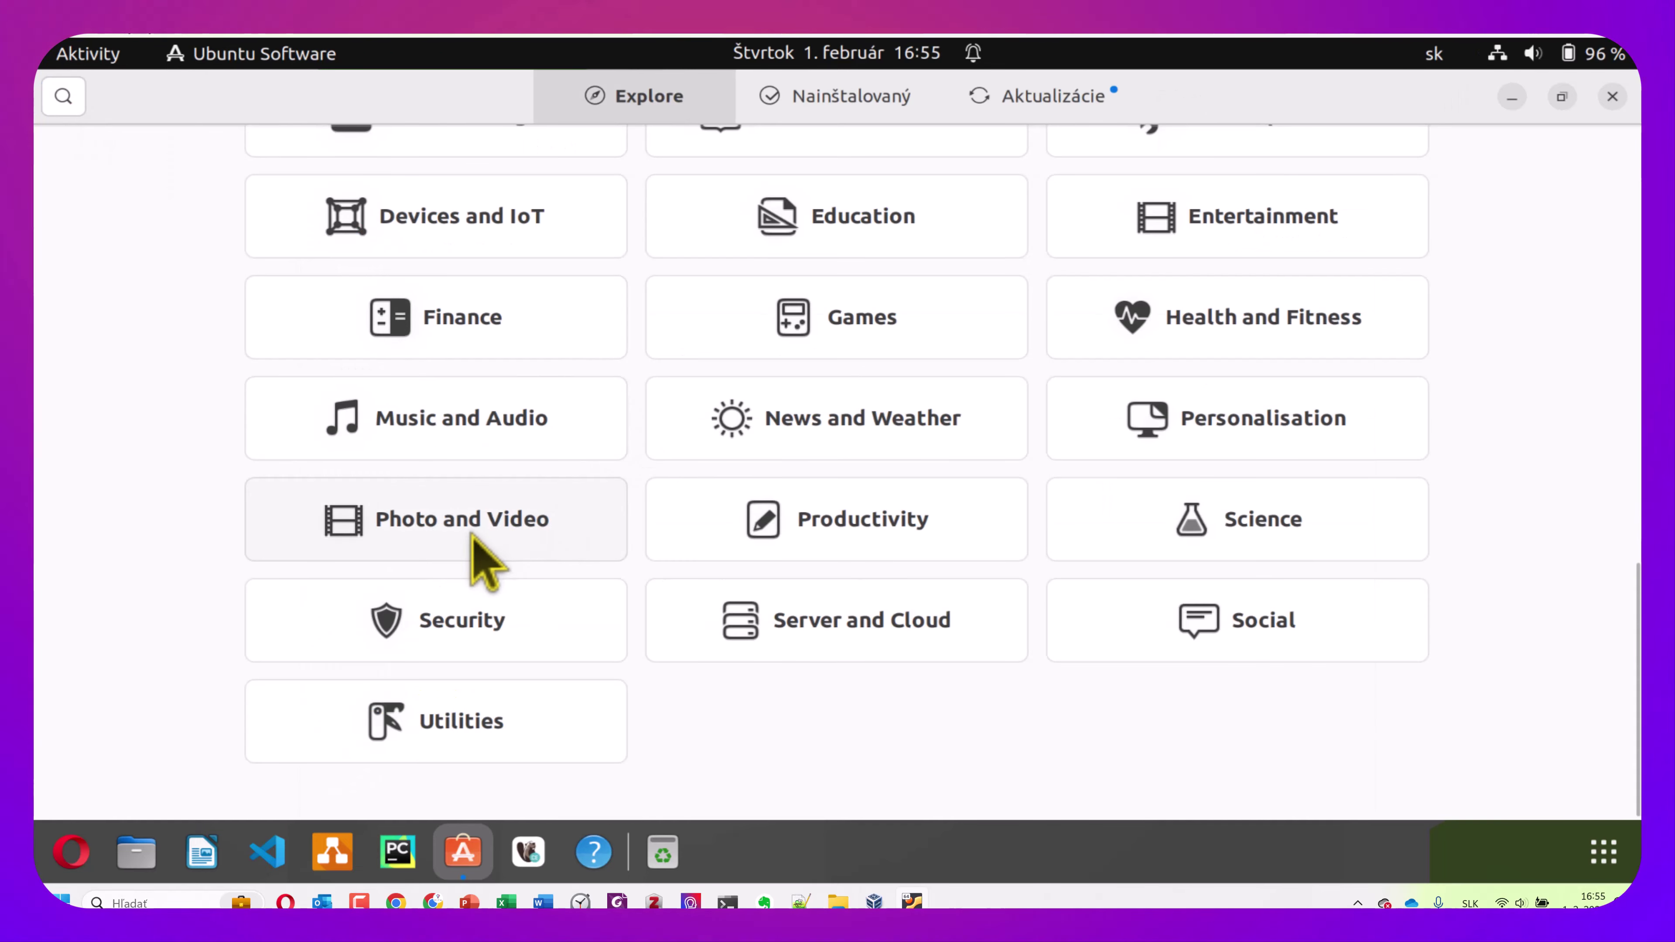
# Open Music and Audio and scroll to the bottom of its app list to reach Winamp (WINE)
pyautogui.click(465, 430)
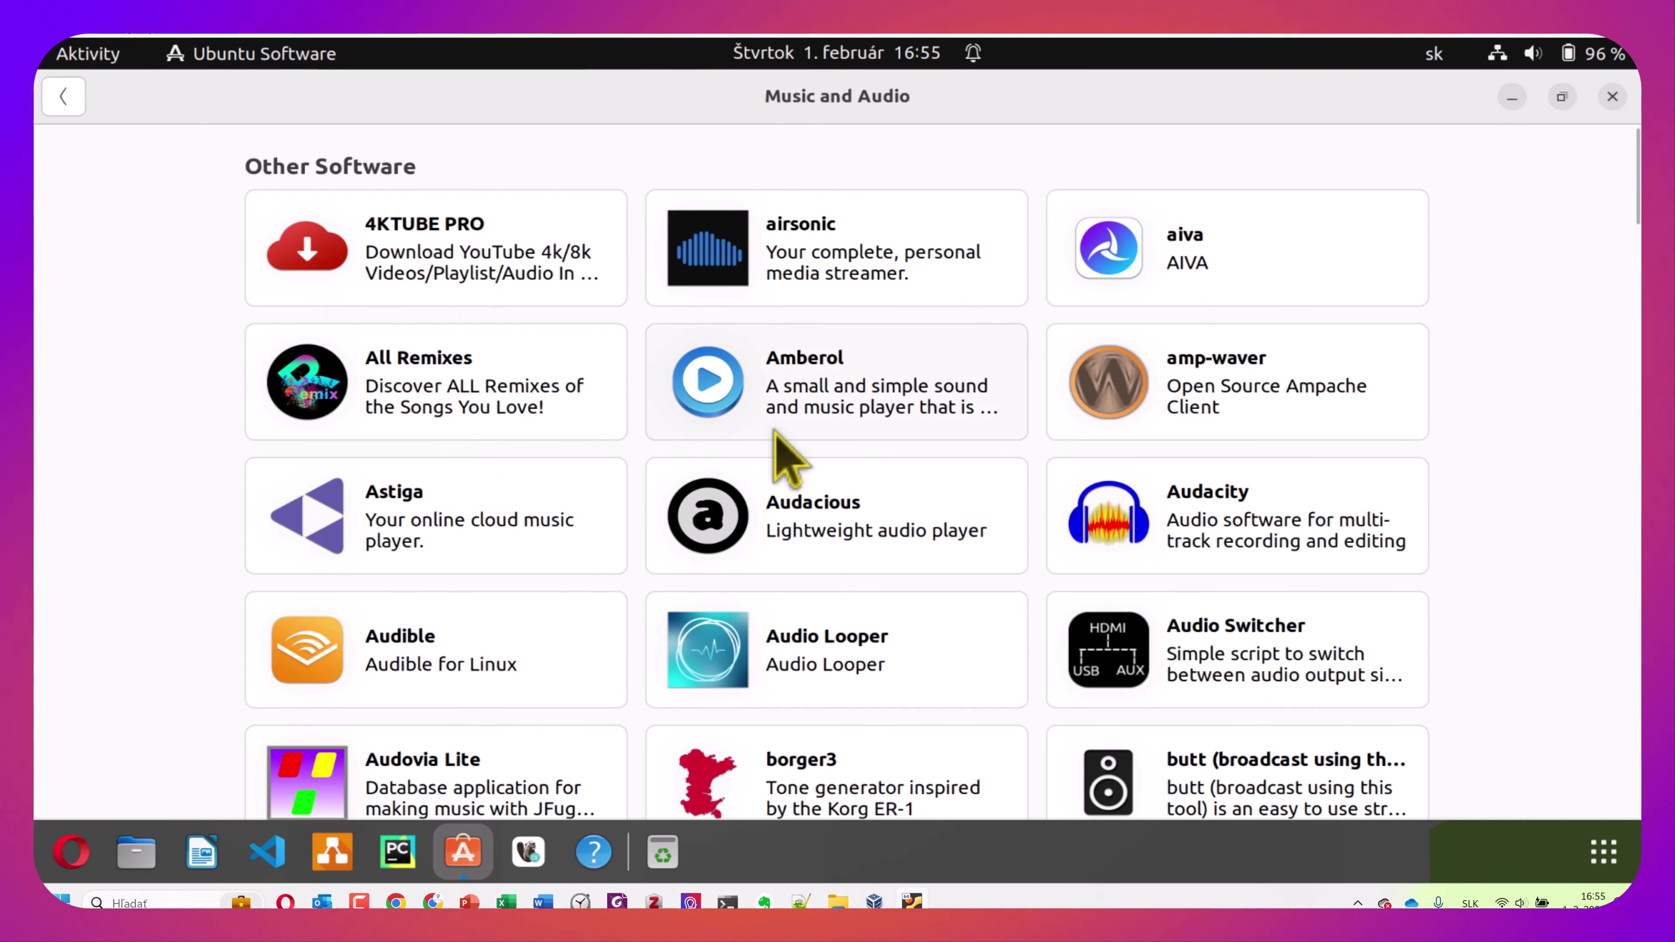
pyautogui.scroll(-2, 916, 448)
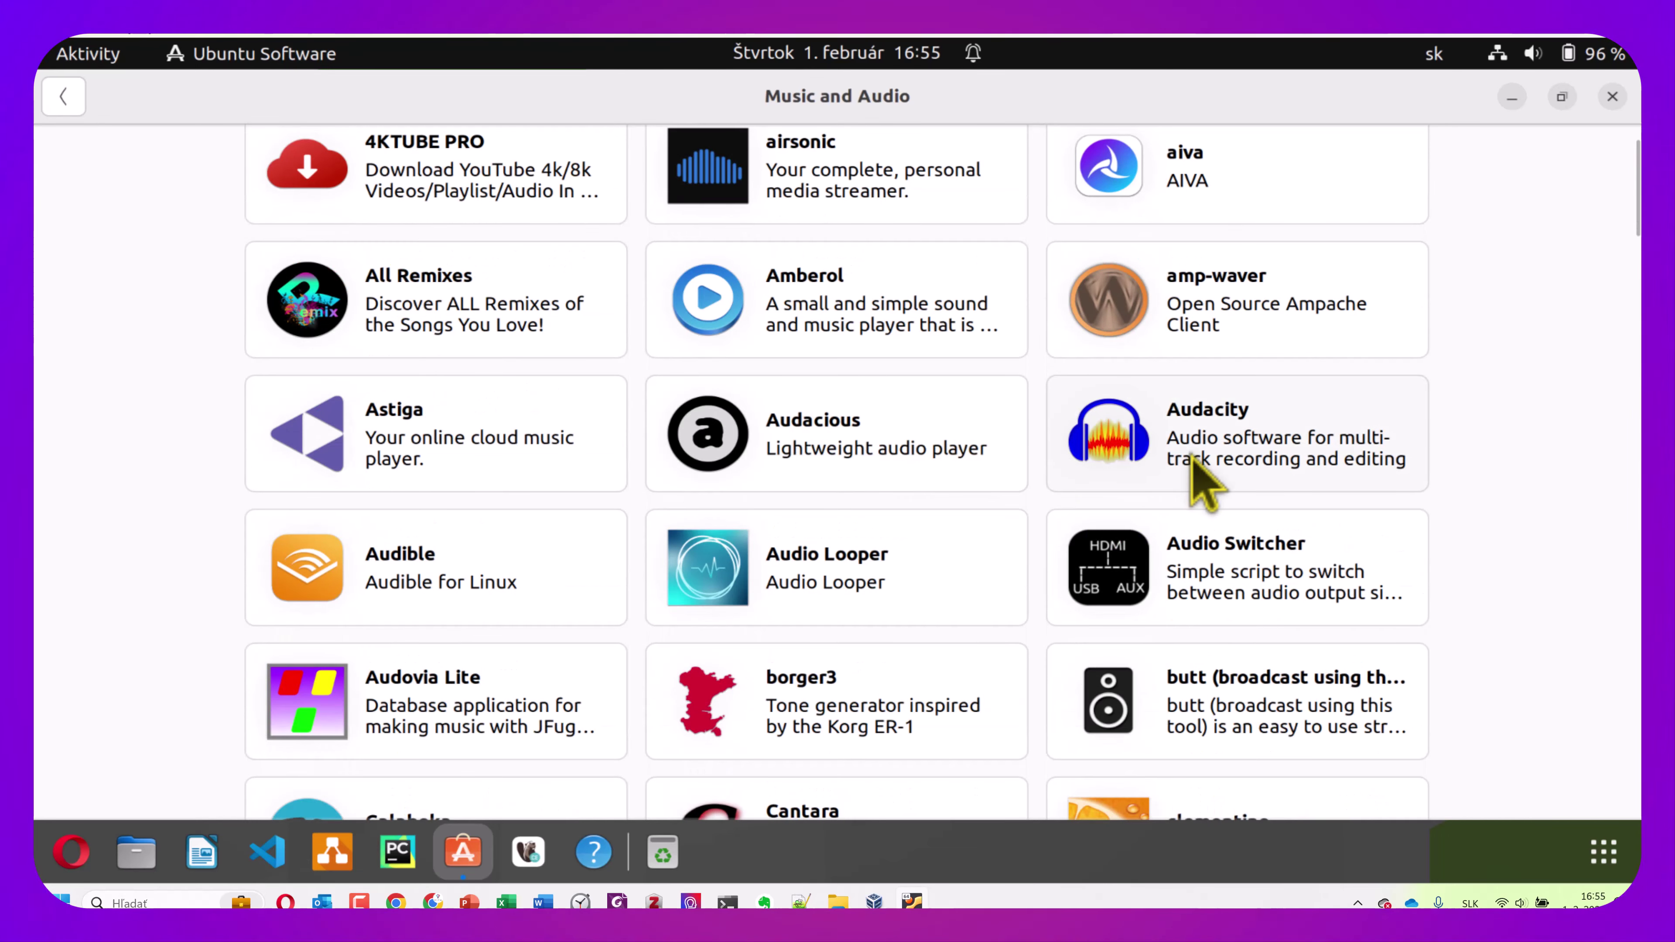
pyautogui.scroll(-3, 1196, 481)
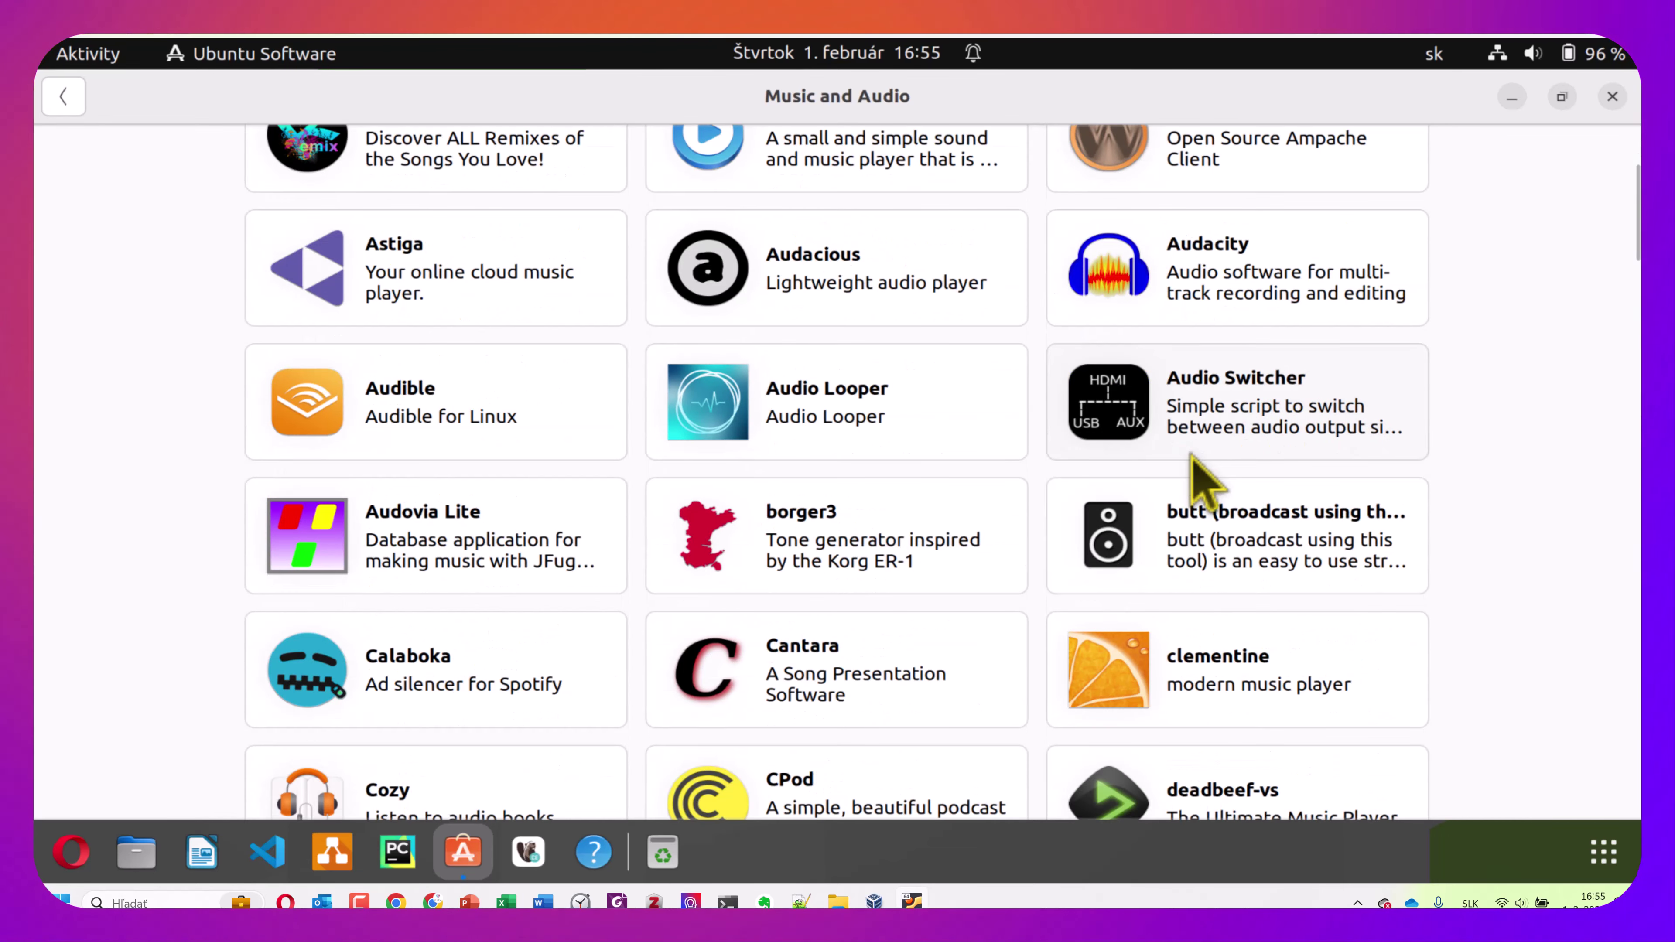
pyautogui.scroll(-4, 1192, 457)
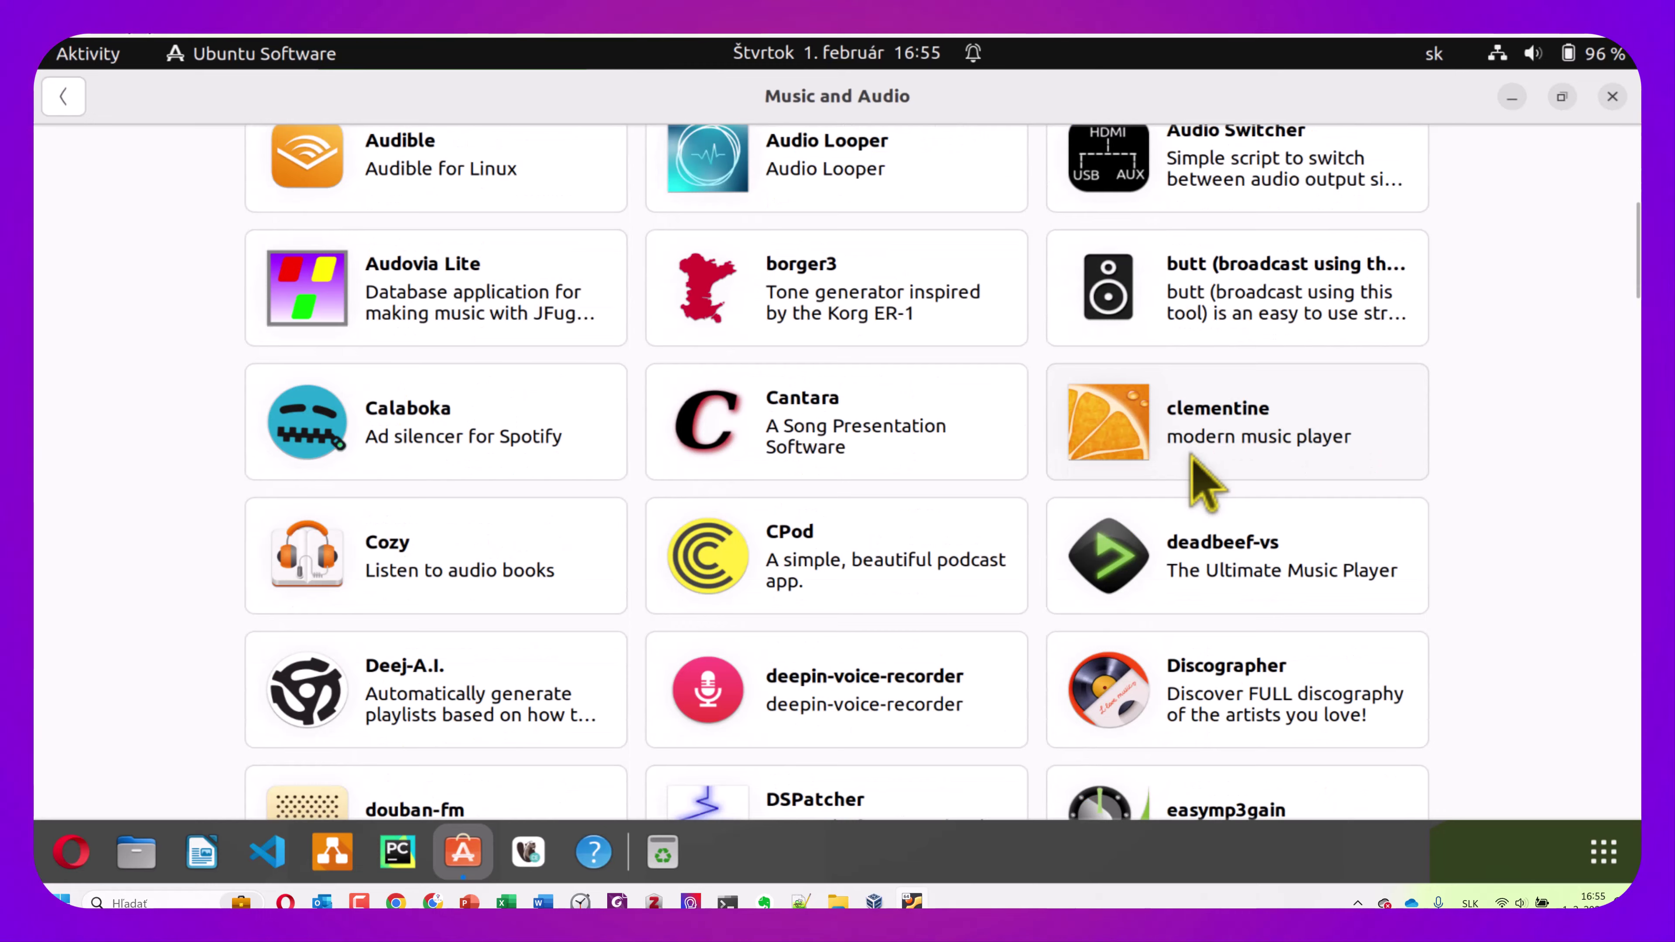
pyautogui.scroll(-5, 1192, 456)
pyautogui.scroll(-1, 1202, 487)
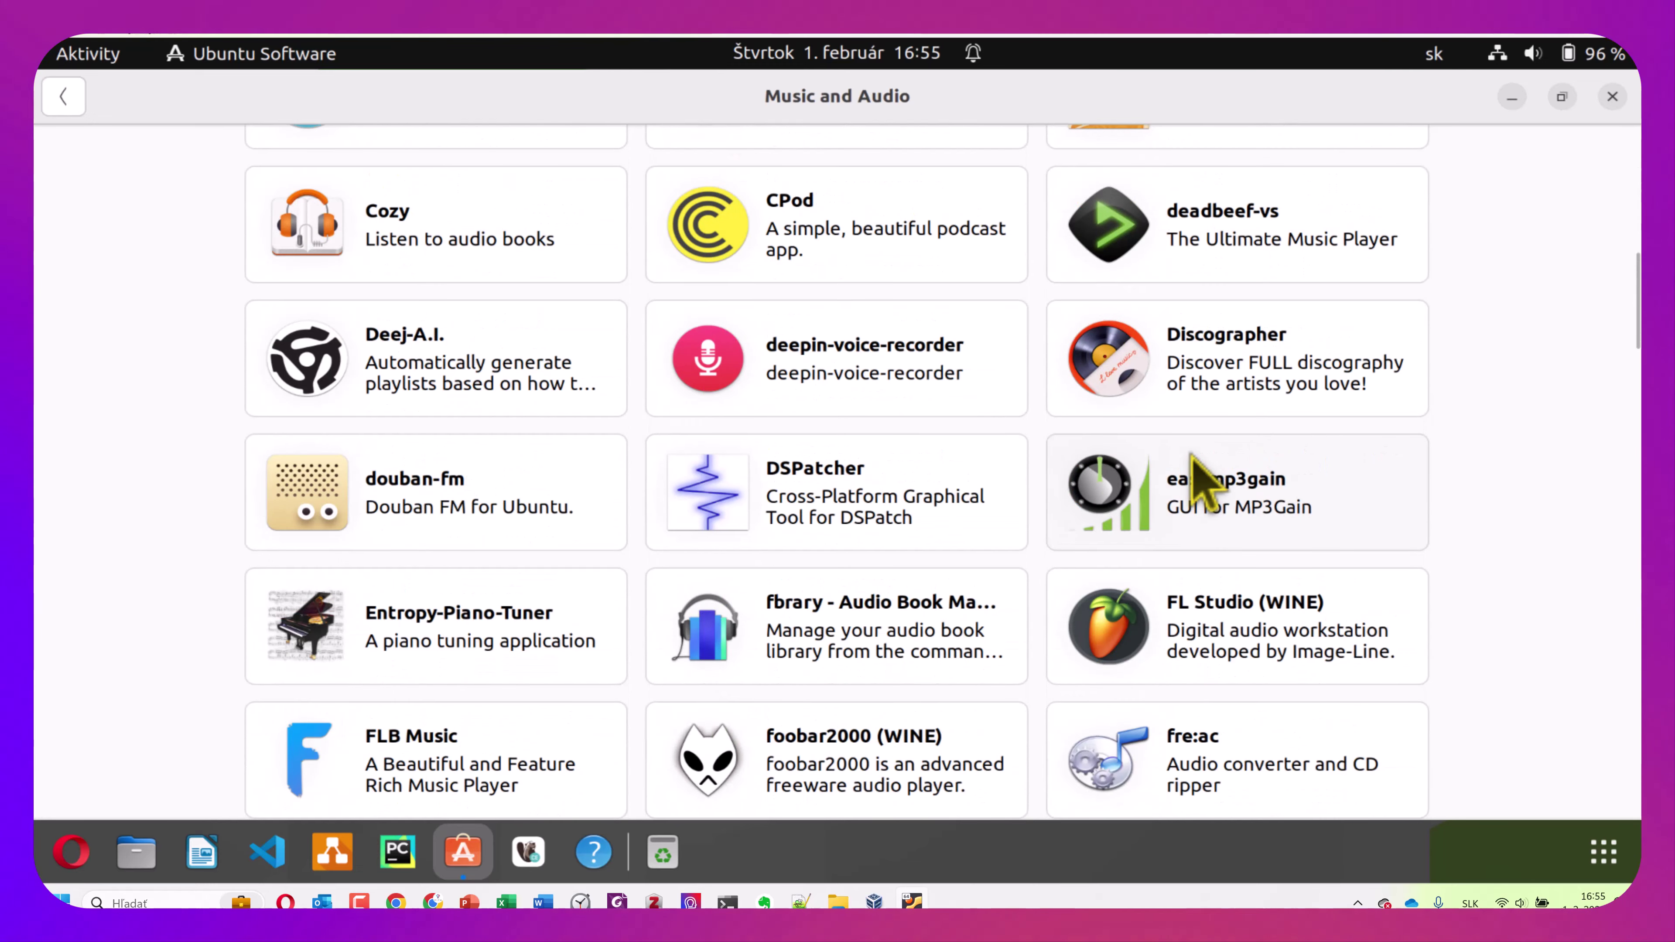
pyautogui.scroll(-5, 1202, 487)
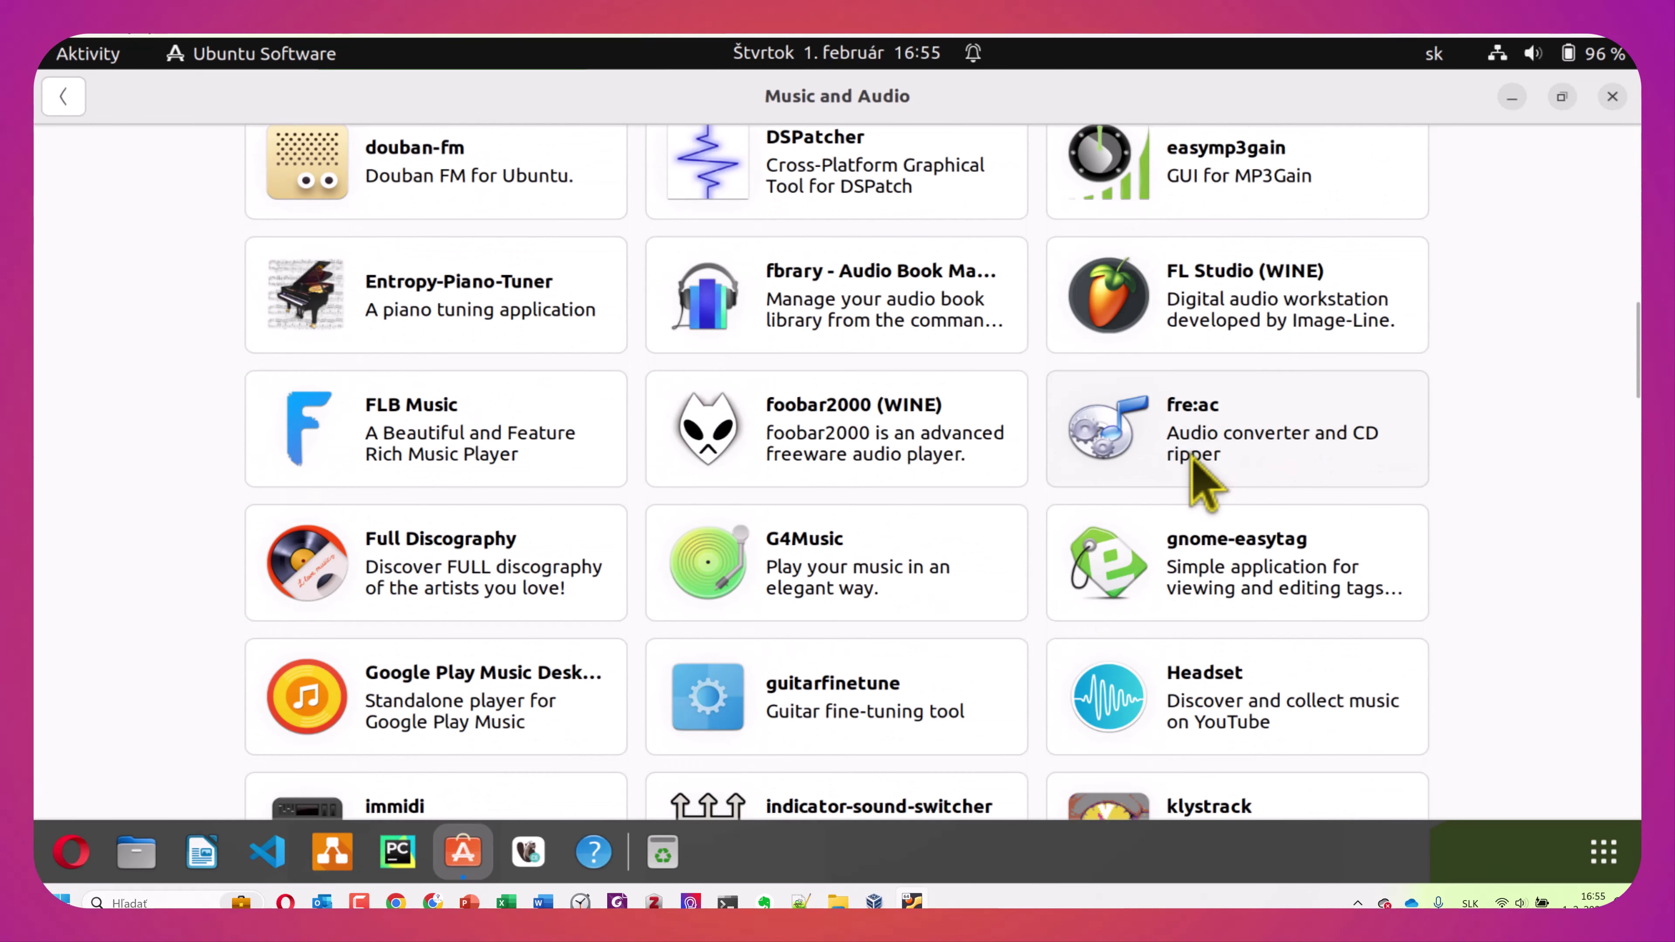
pyautogui.scroll(-6, 1192, 458)
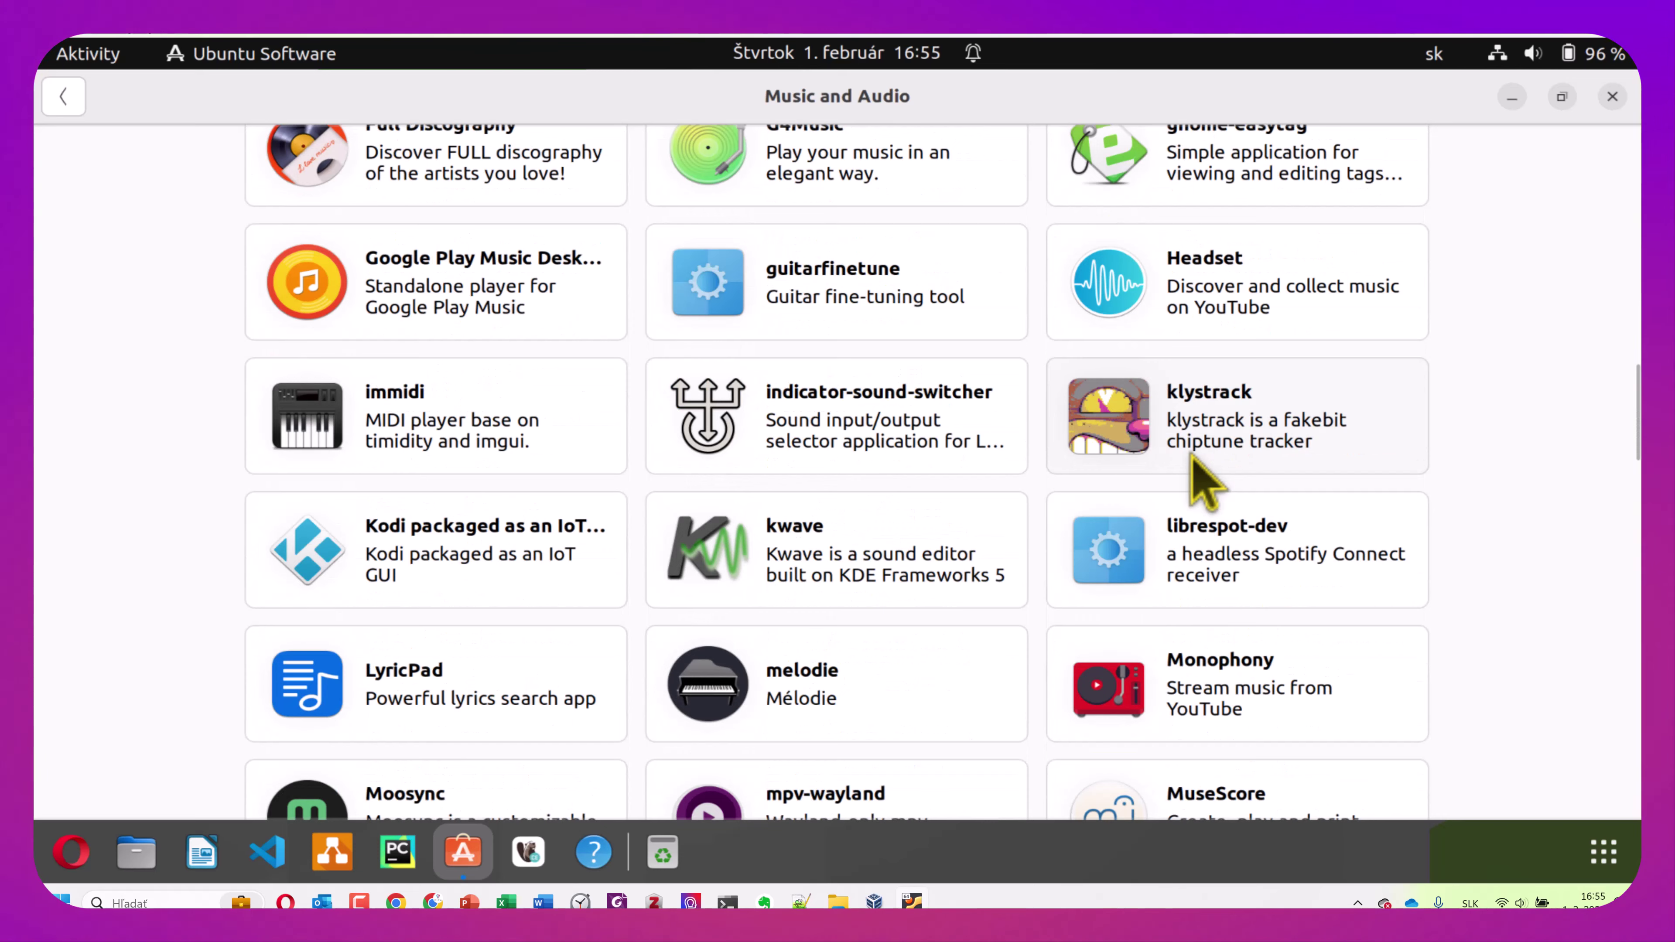
pyautogui.scroll(-3, 1192, 458)
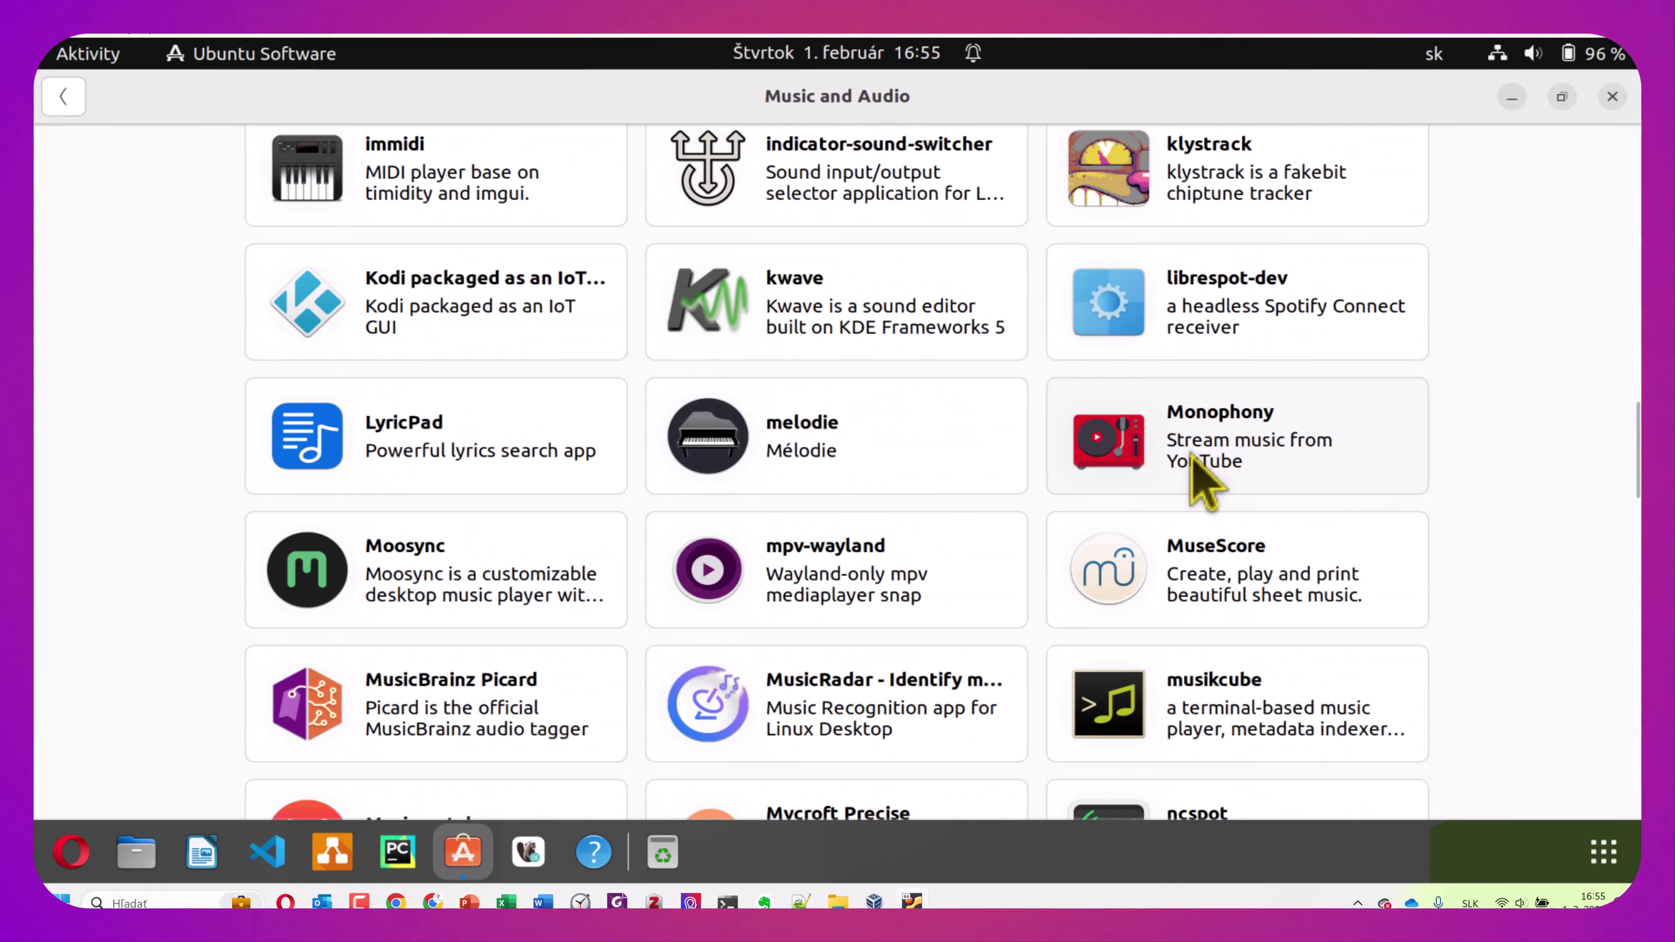
pyautogui.scroll(-9, 1201, 487)
pyautogui.scroll(-8, 1201, 487)
pyautogui.scroll(-1, 1202, 487)
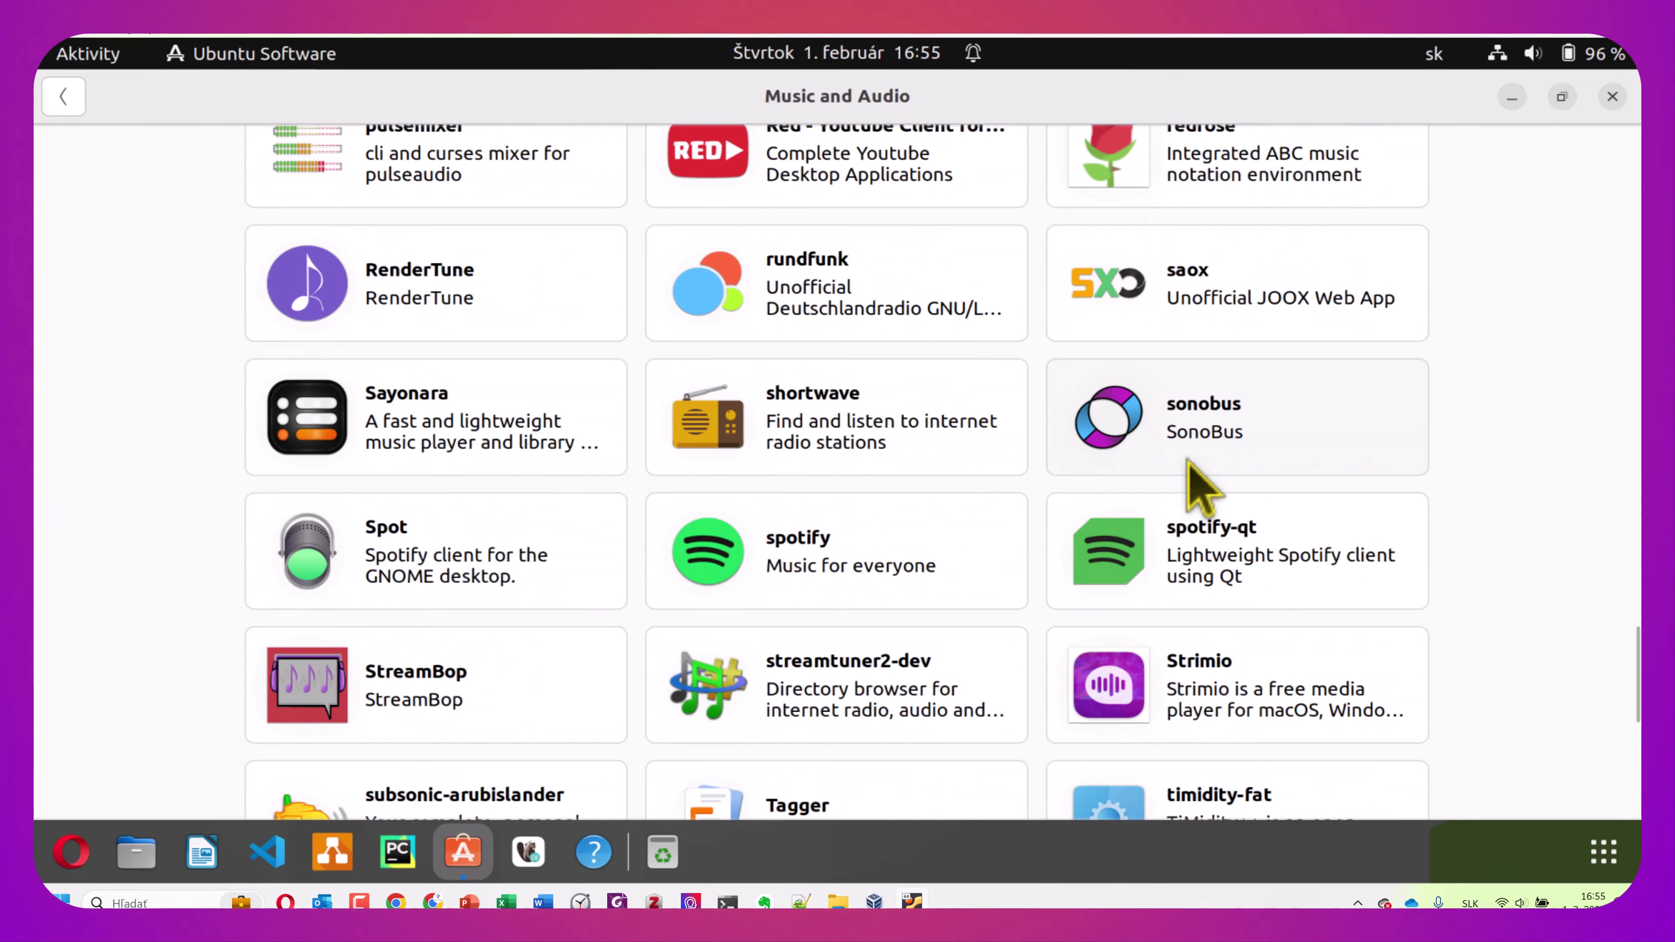
pyautogui.scroll(-4, 943, 485)
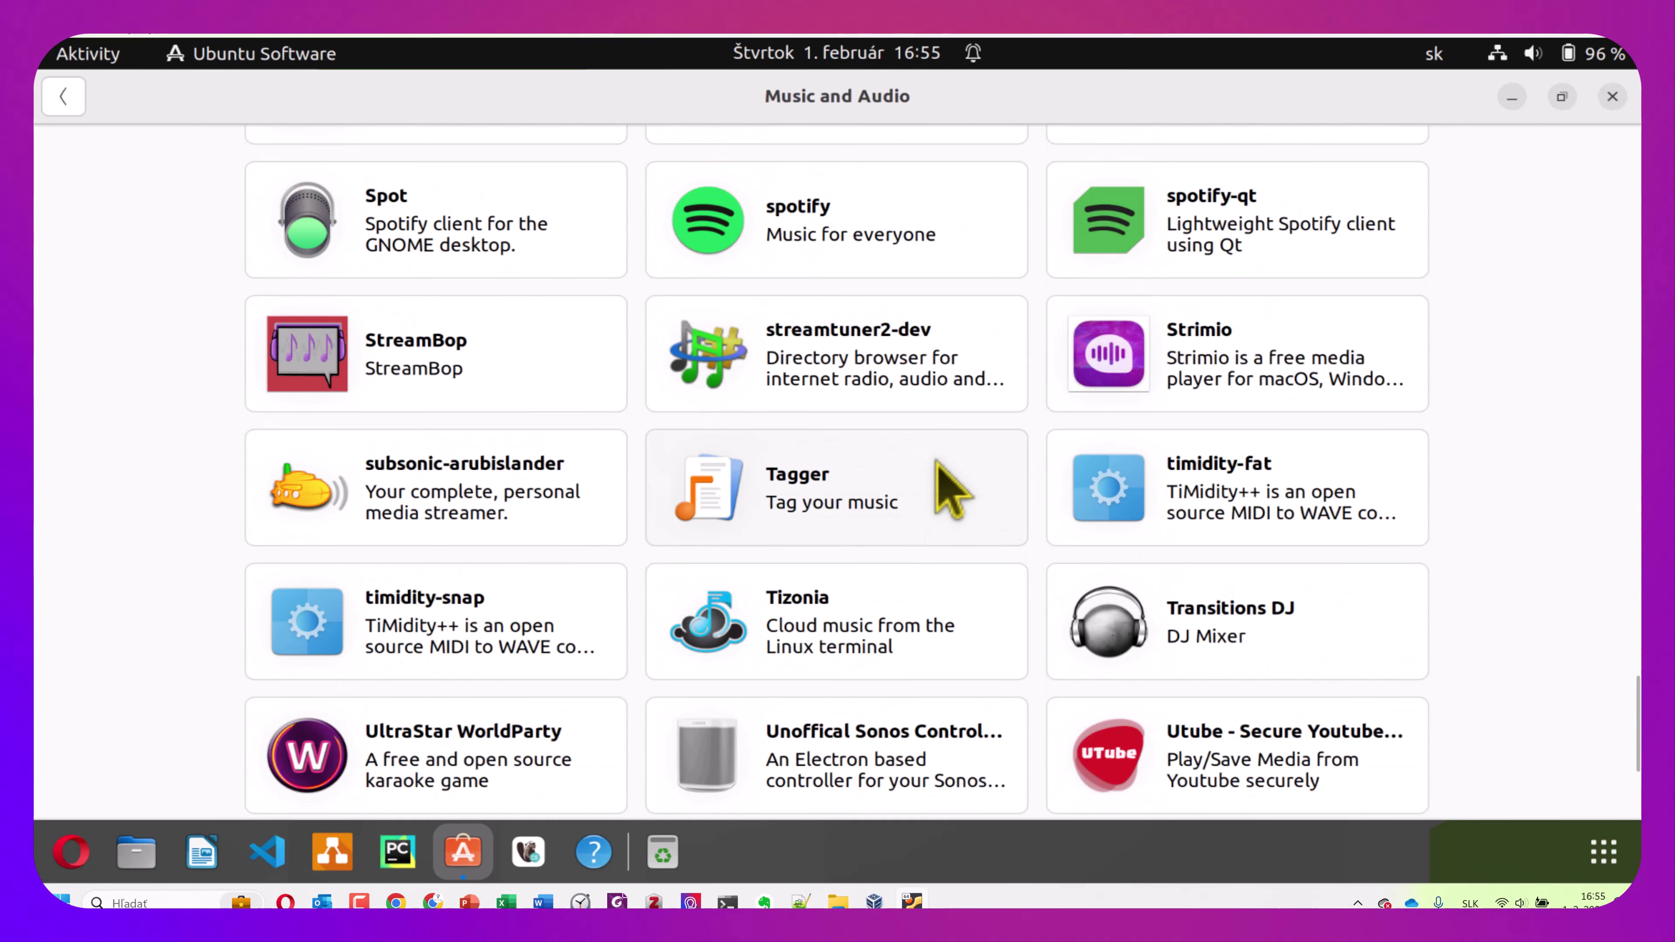
pyautogui.scroll(-3, 949, 488)
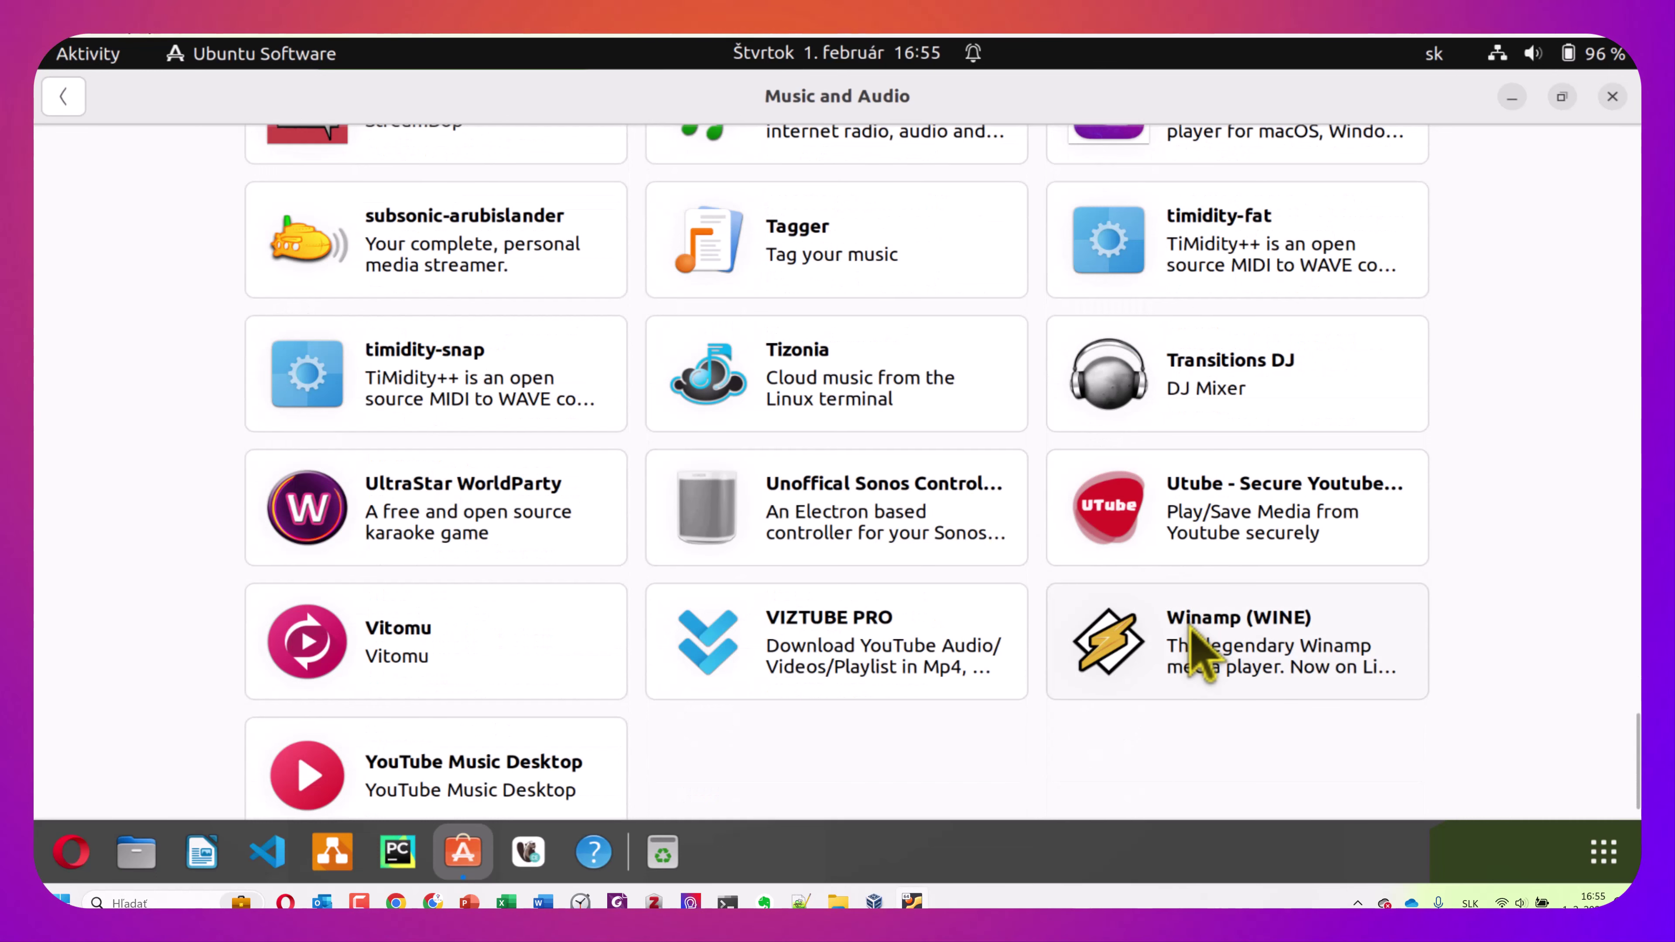
# Install Winamp (WINE) from its details page and go back to the Music and Audio list
pyautogui.click(1197, 638)
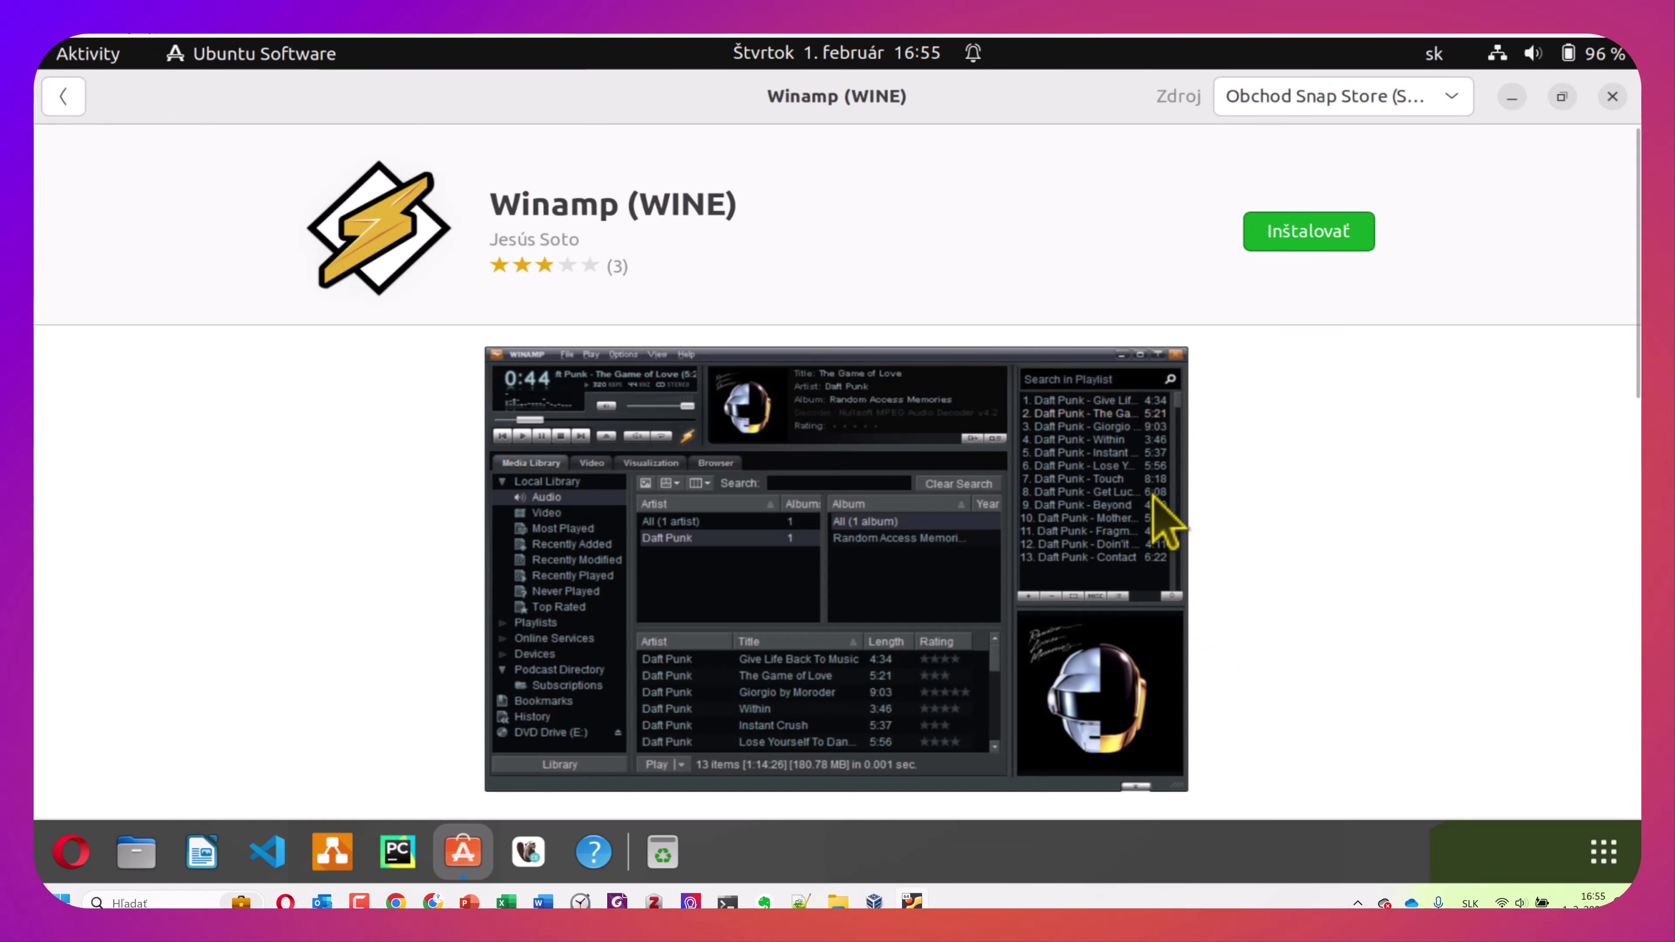
pyautogui.click(1284, 232)
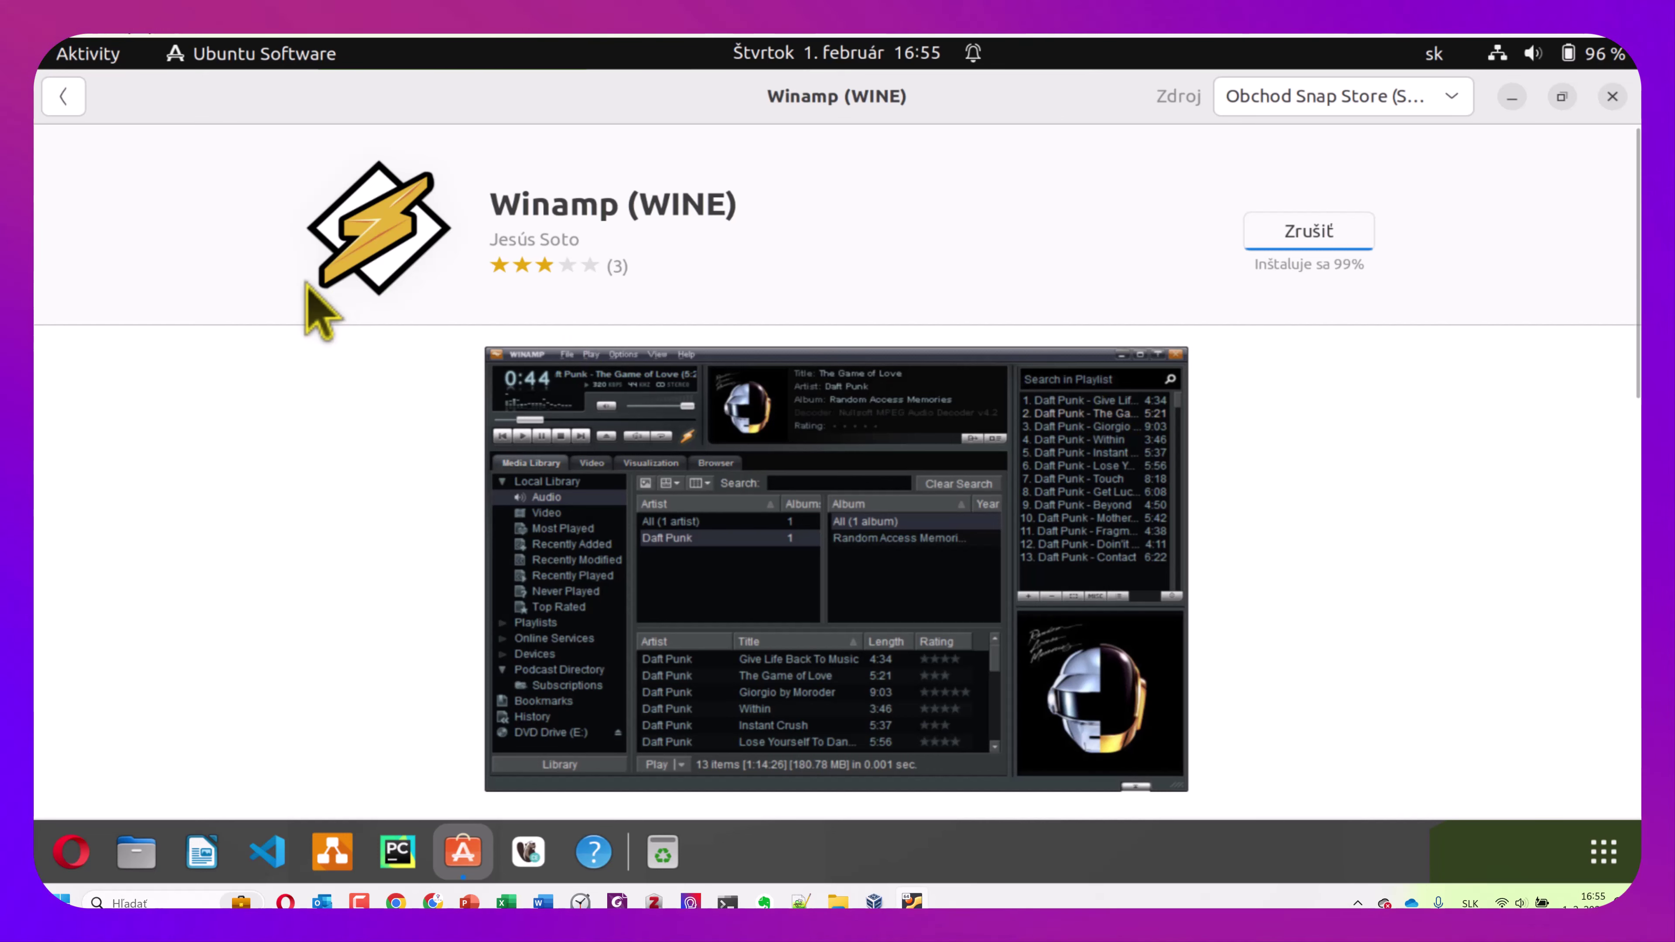
pyautogui.click(63, 97)
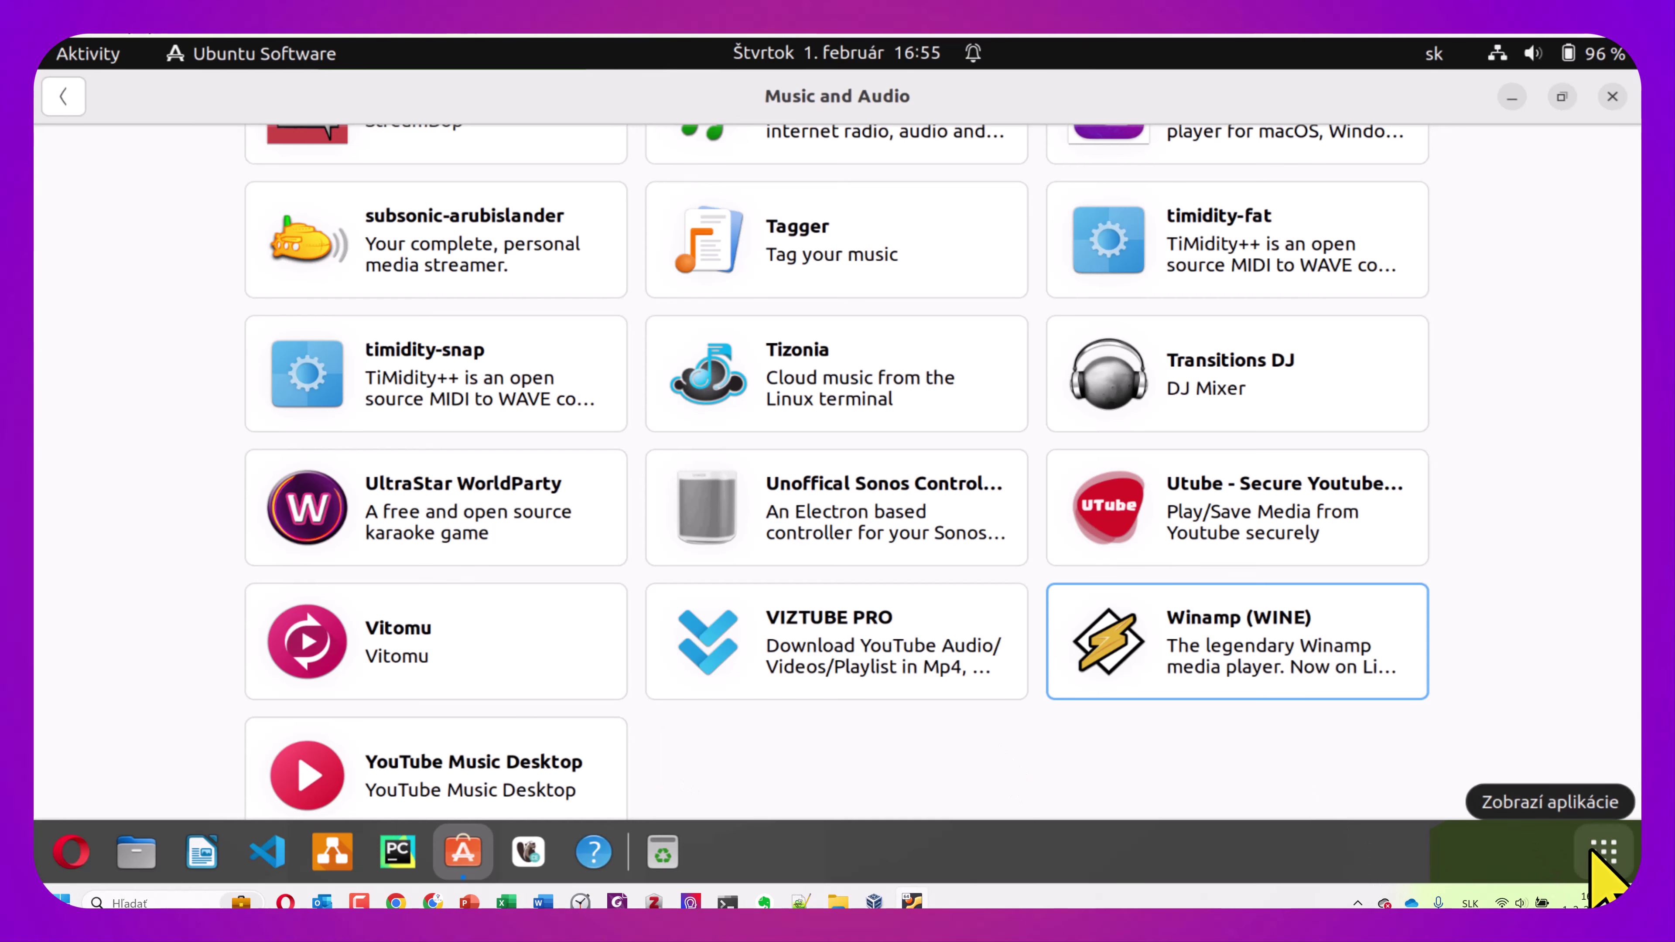
pyautogui.click(1596, 854)
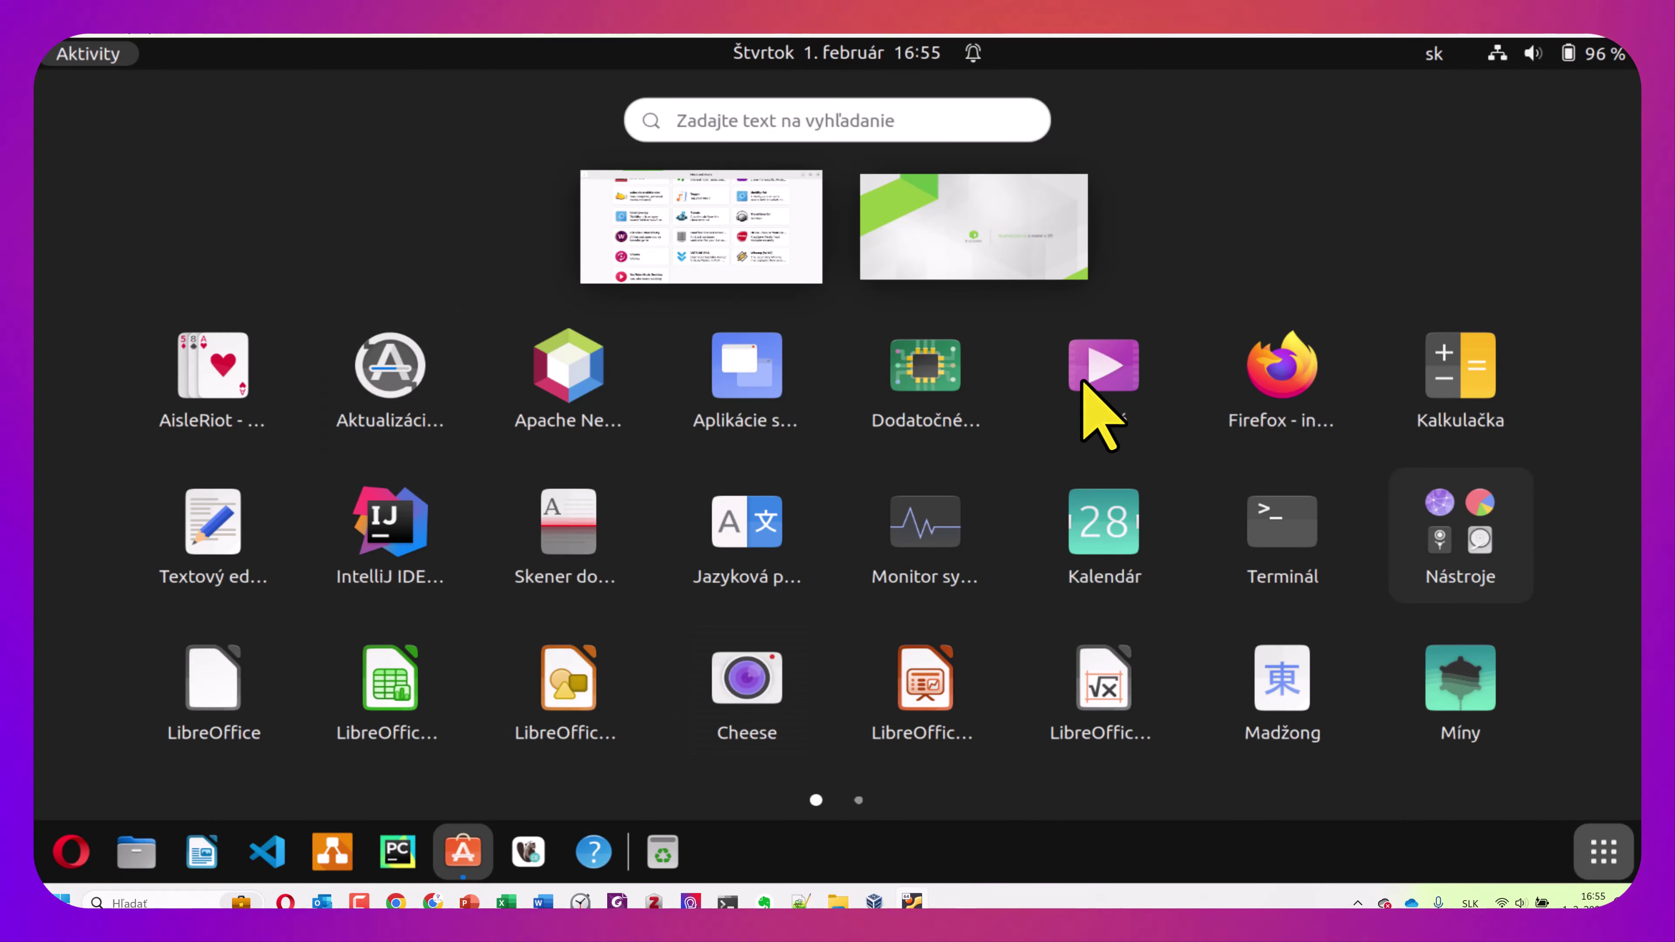
# Launch the Hodiny clock app and VLC media player from the app grid
pyautogui.scroll(-1, 1083, 412)
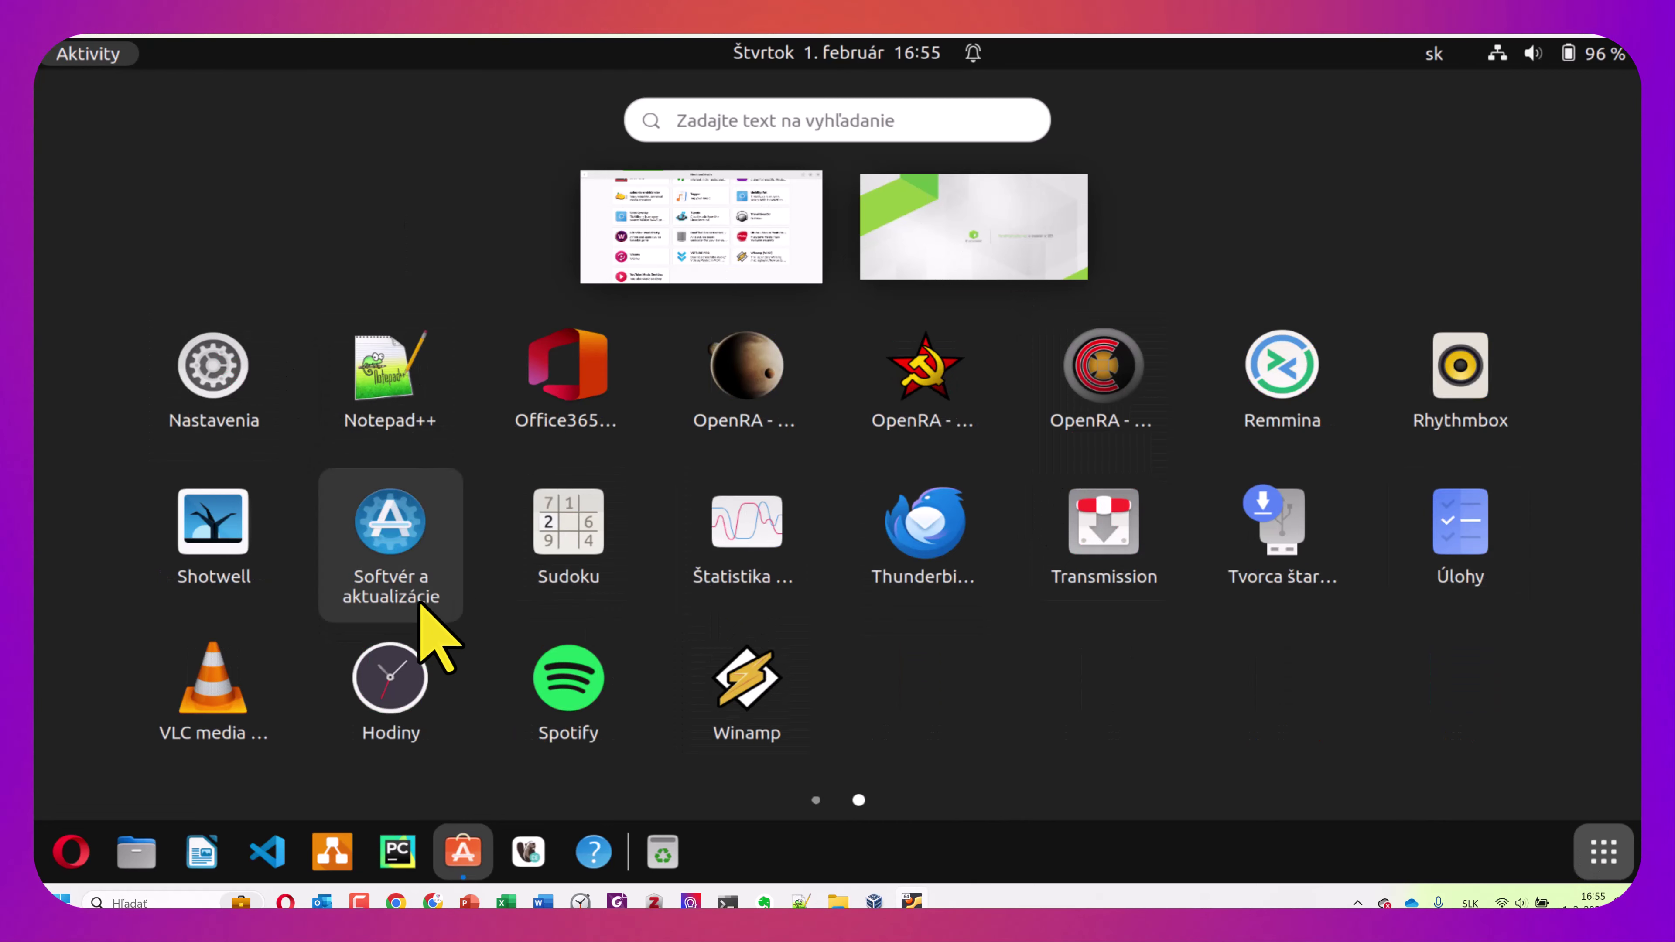
pyautogui.click(390, 675)
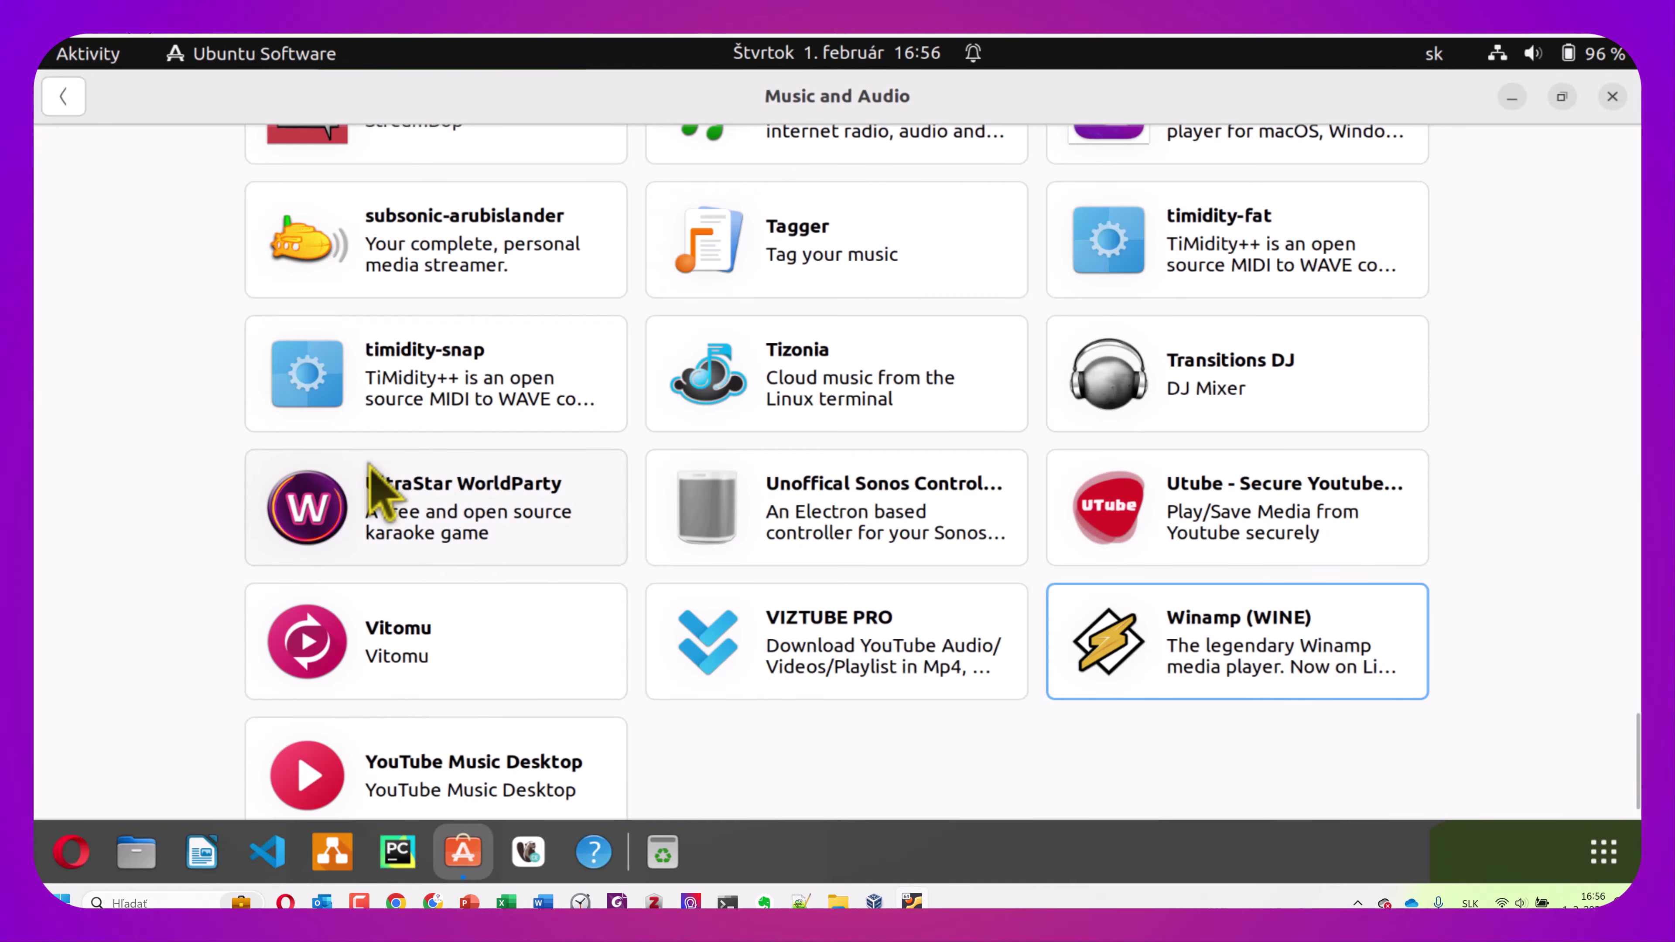
pyautogui.scroll(-1, 745, 598)
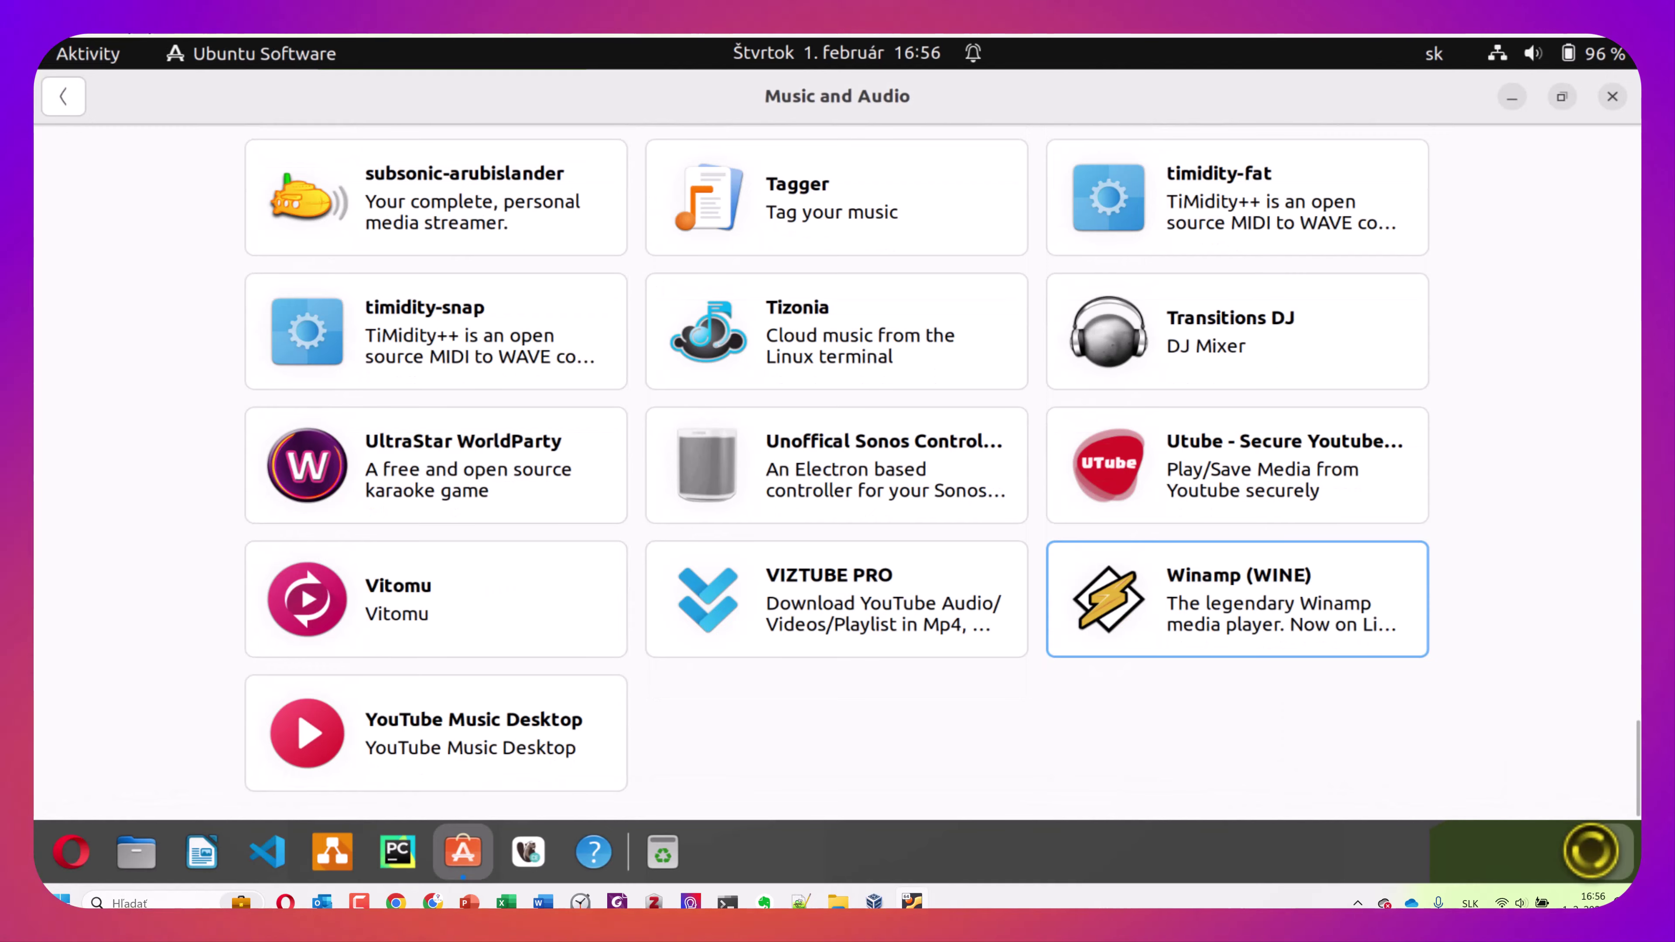
pyautogui.click(1601, 849)
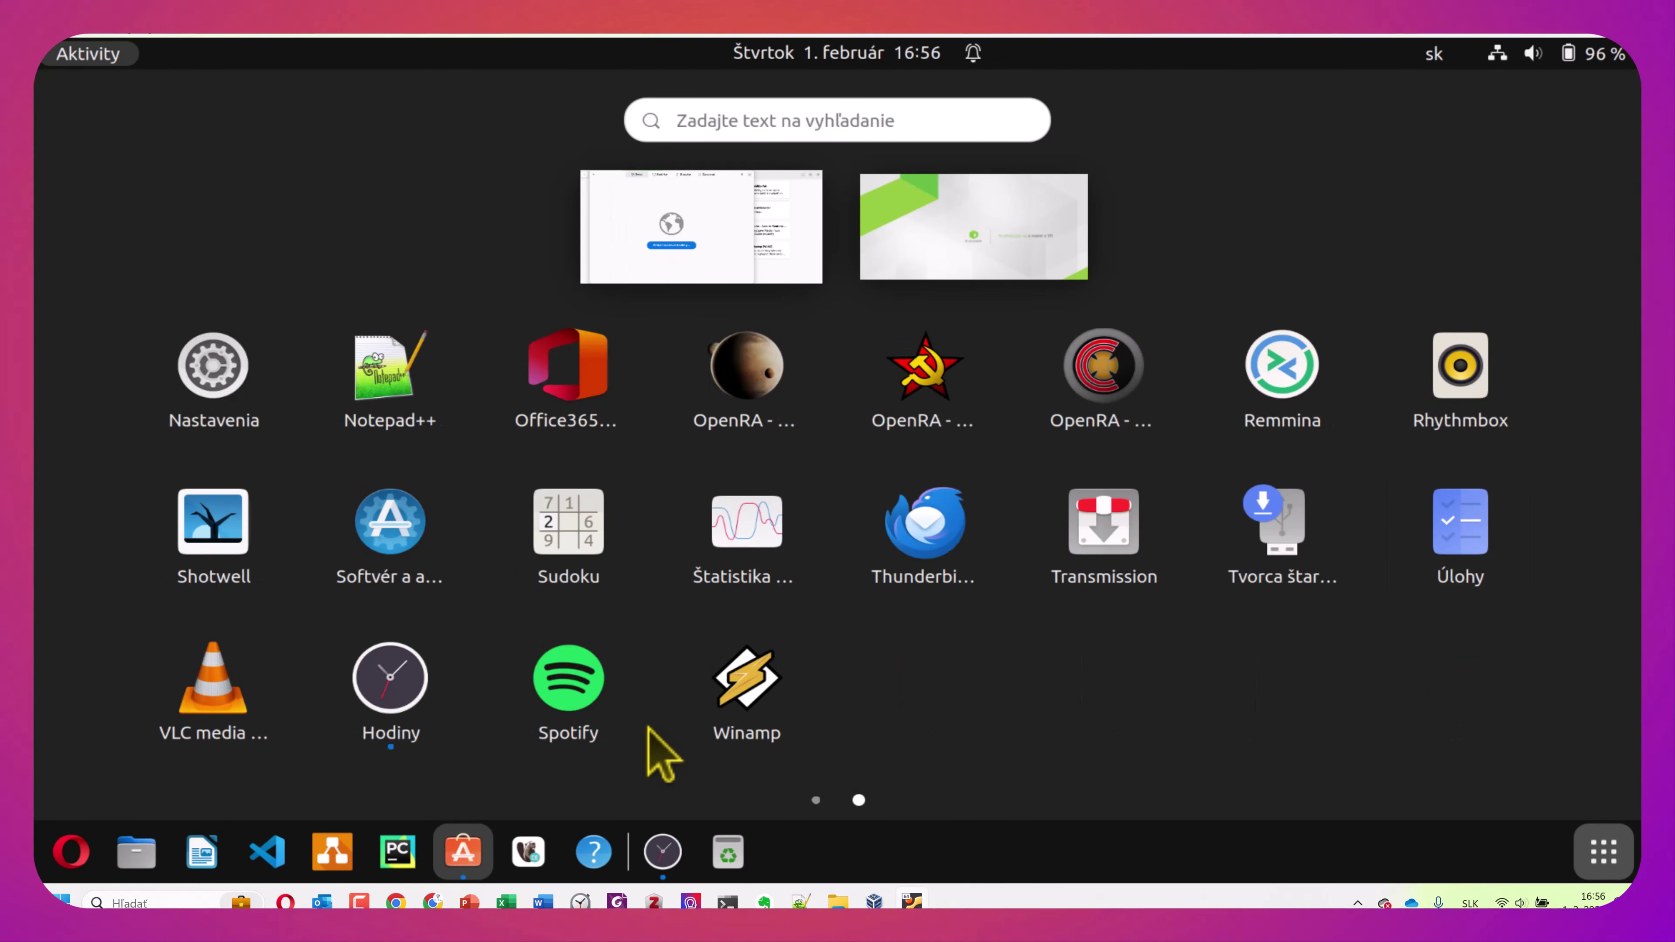
pyautogui.click(239, 676)
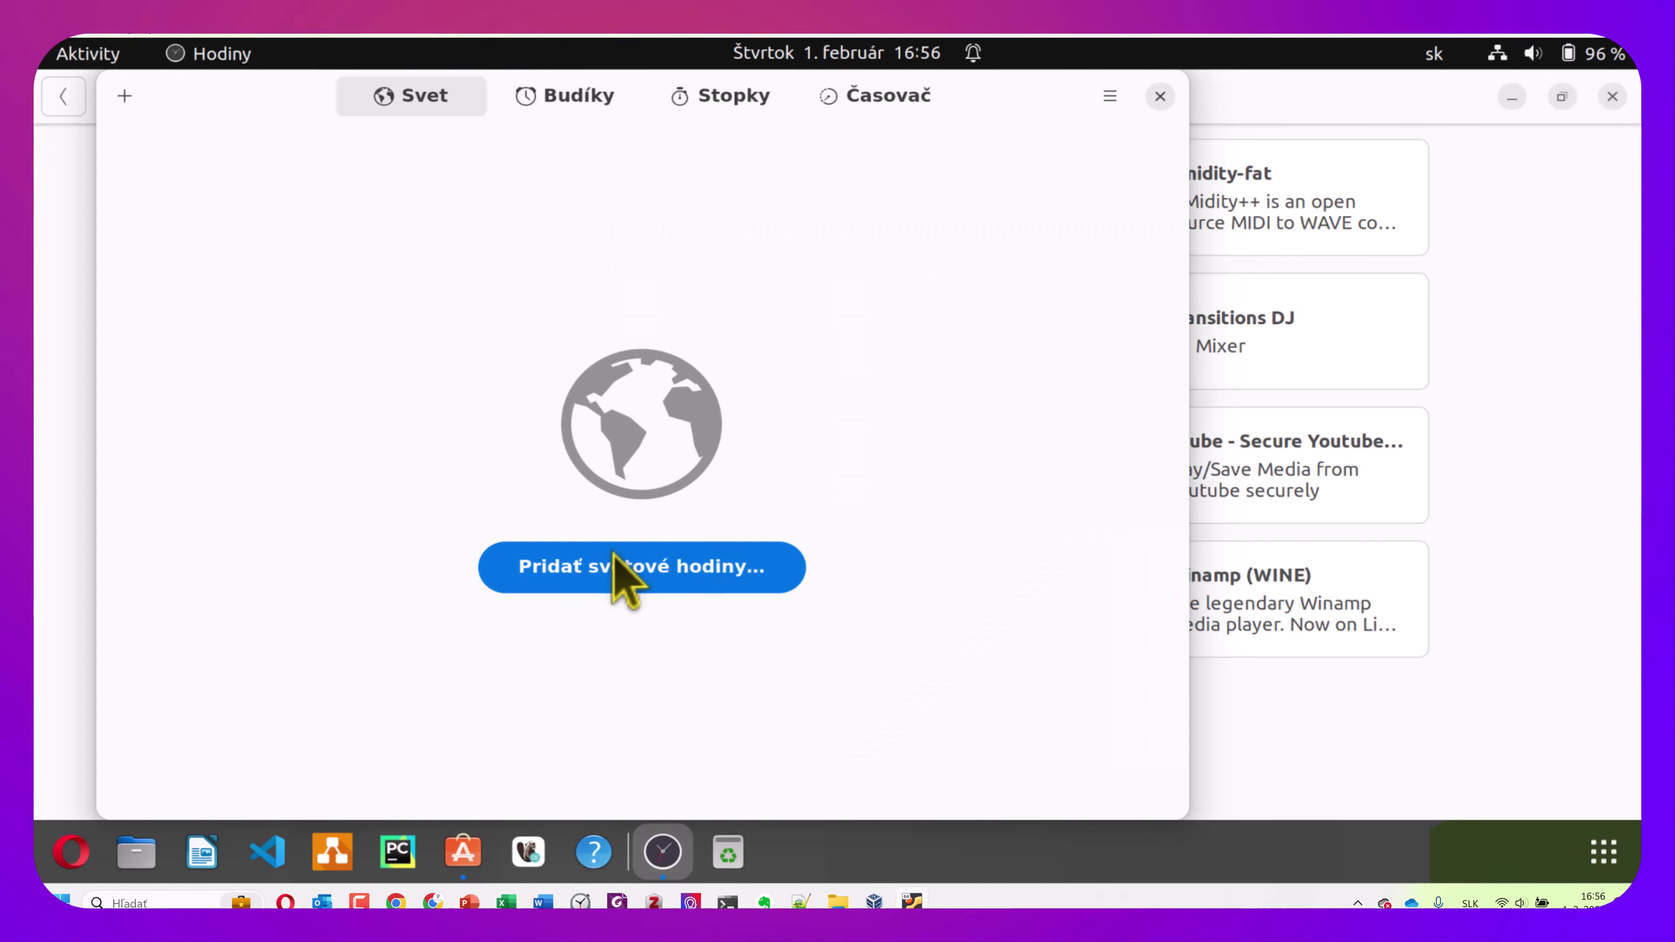
# Add Bratislava, Slovakia as a world clock by searching 'bratis'
pyautogui.click(621, 575)
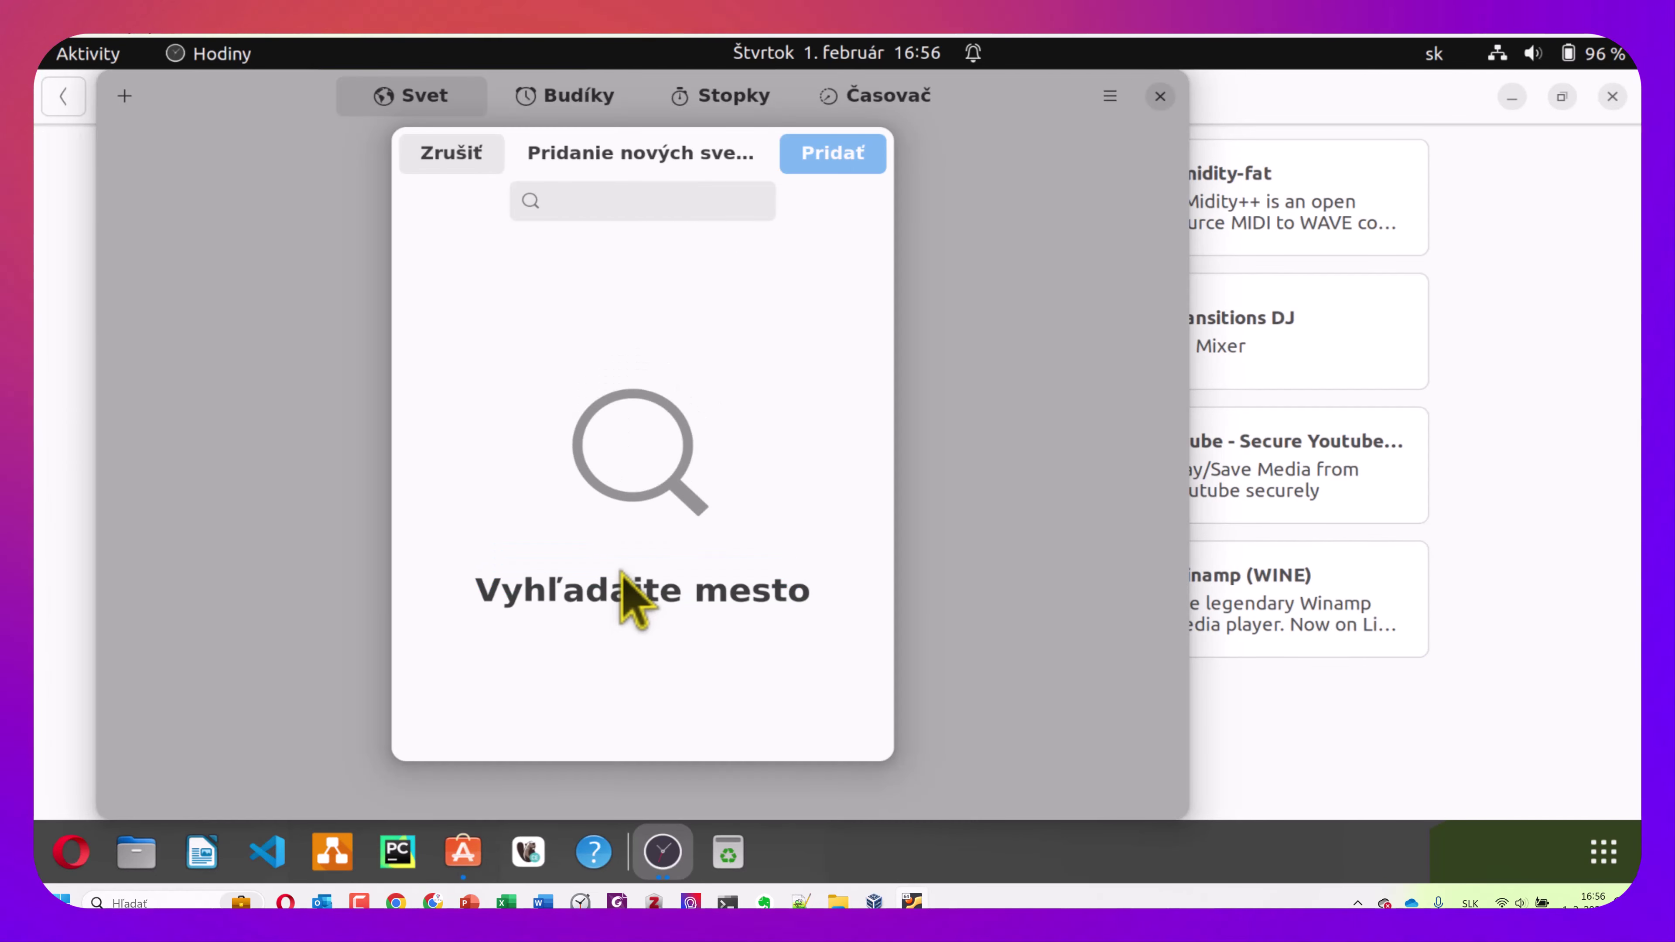
pyautogui.click(610, 211)
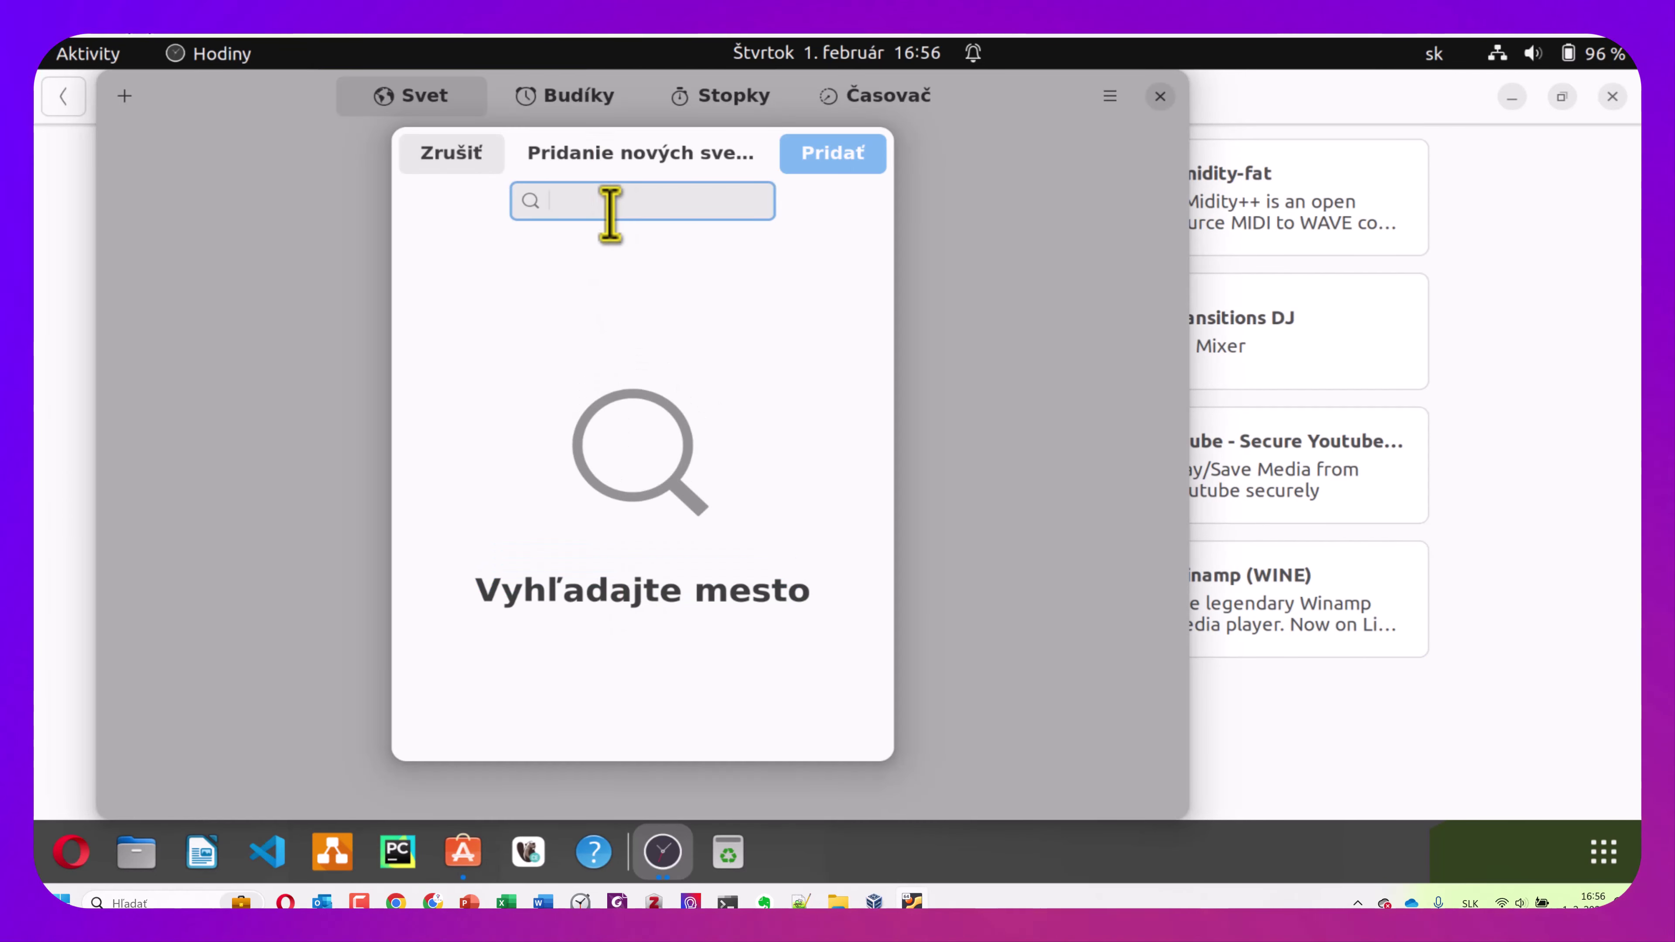
pyautogui.write('bratis')
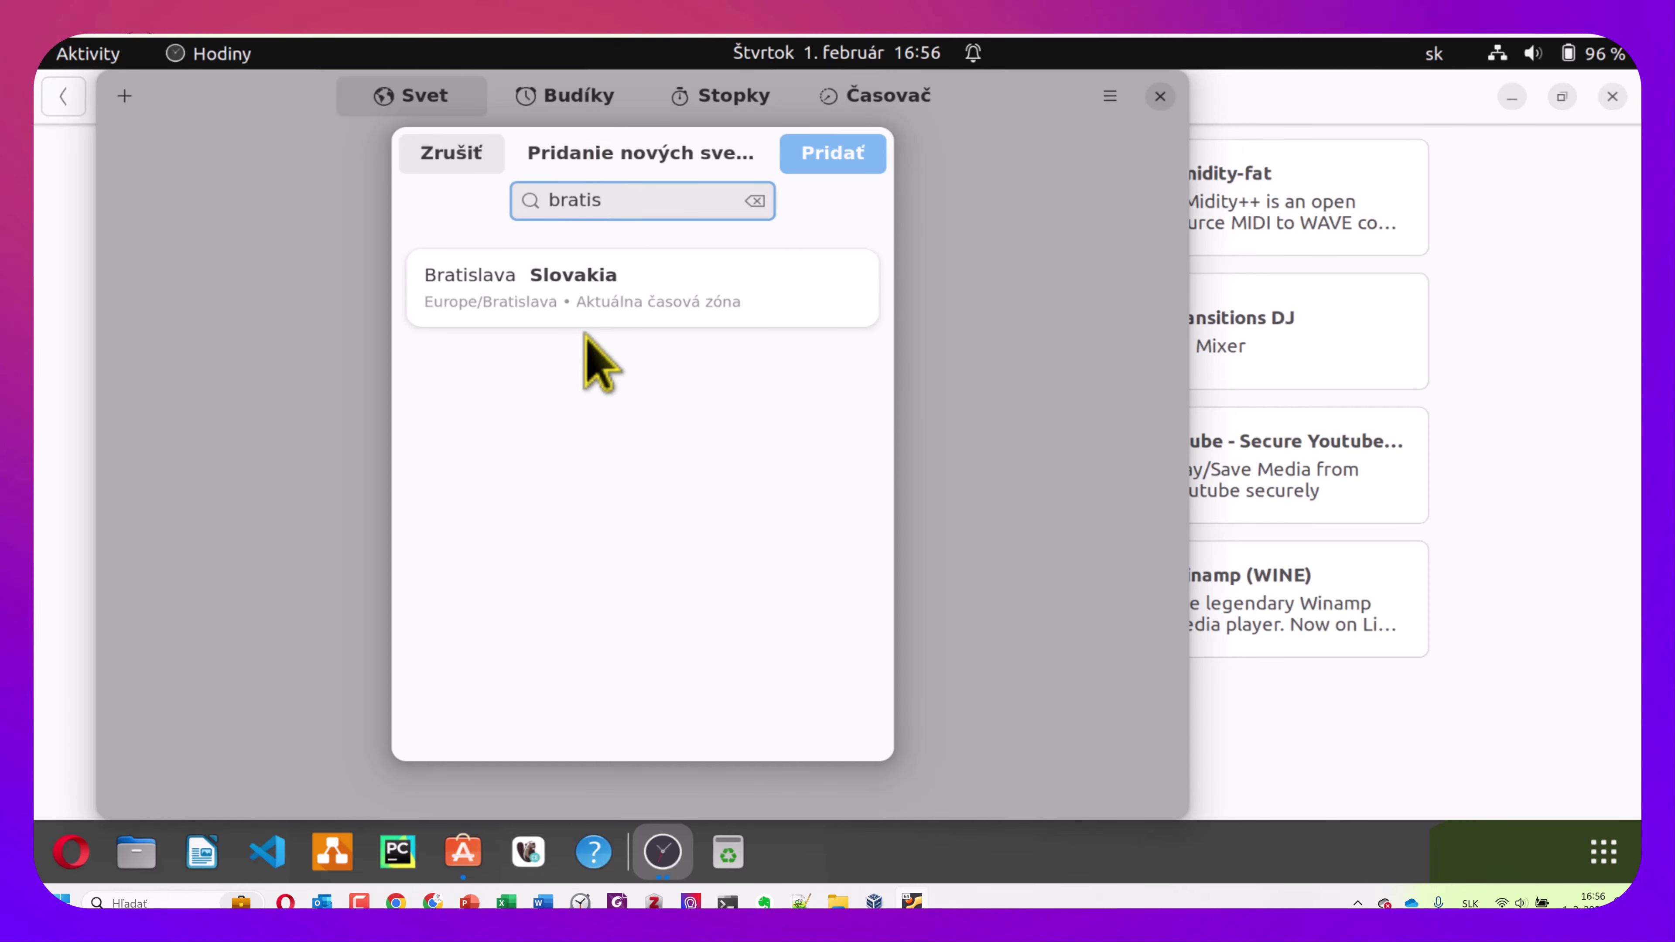
pyautogui.click(832, 162)
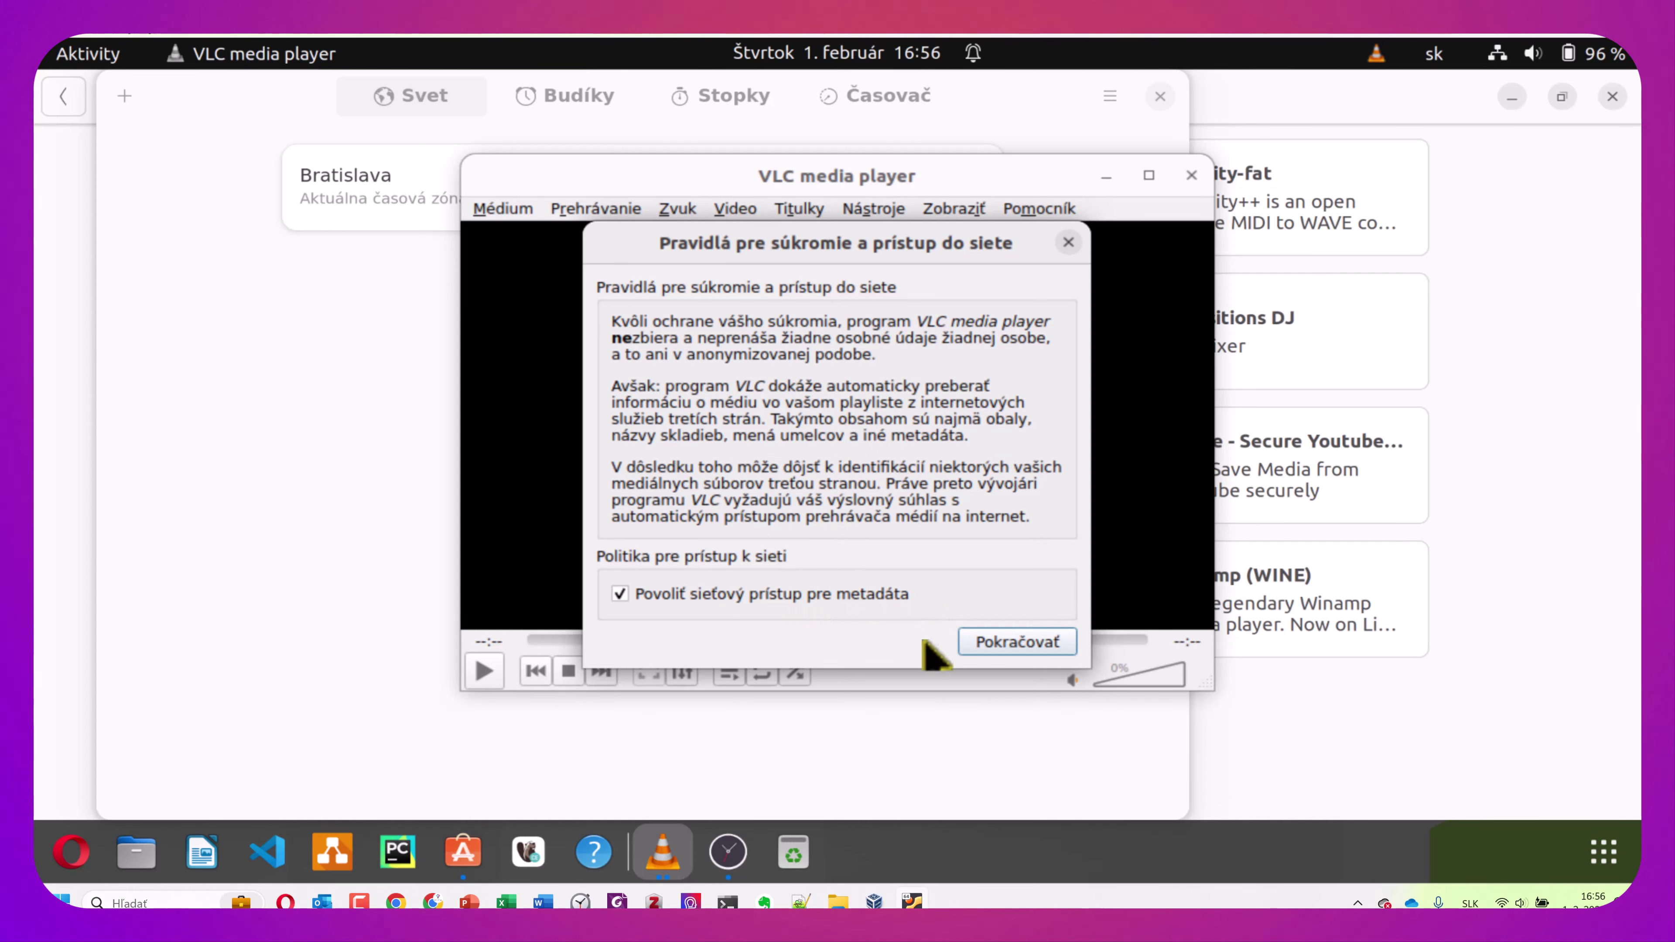
# Accept VLC's privacy and network access notice, then close VLC
pyautogui.click(1016, 643)
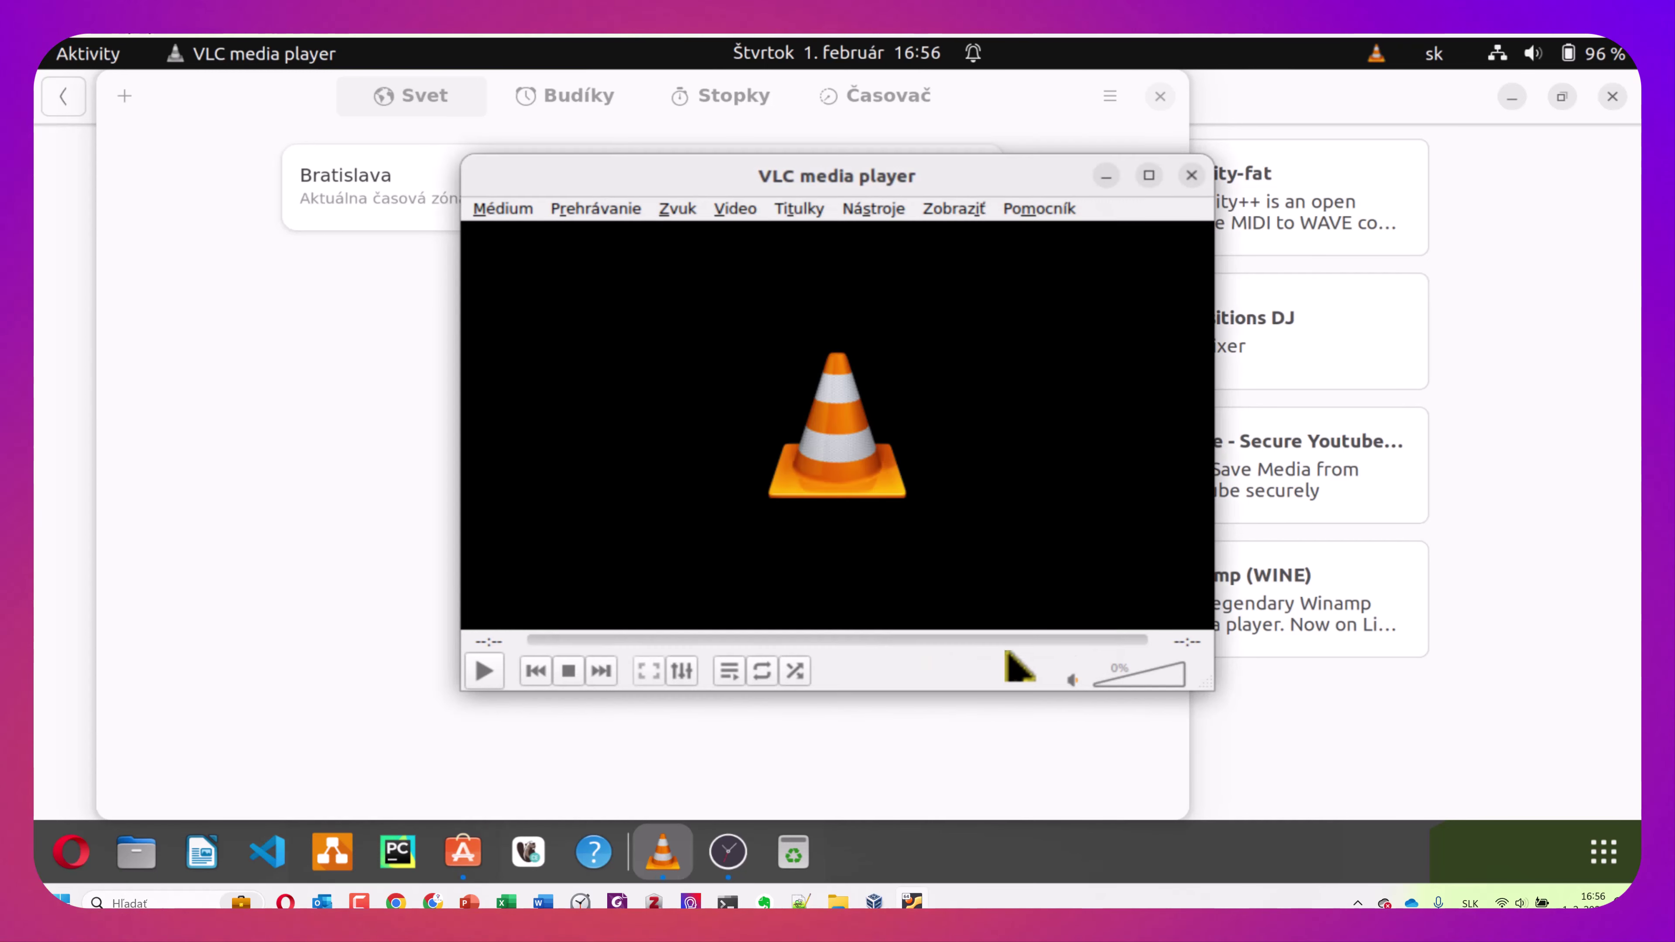
pyautogui.moveTo(979, 177); pyautogui.dragTo(929, 185)
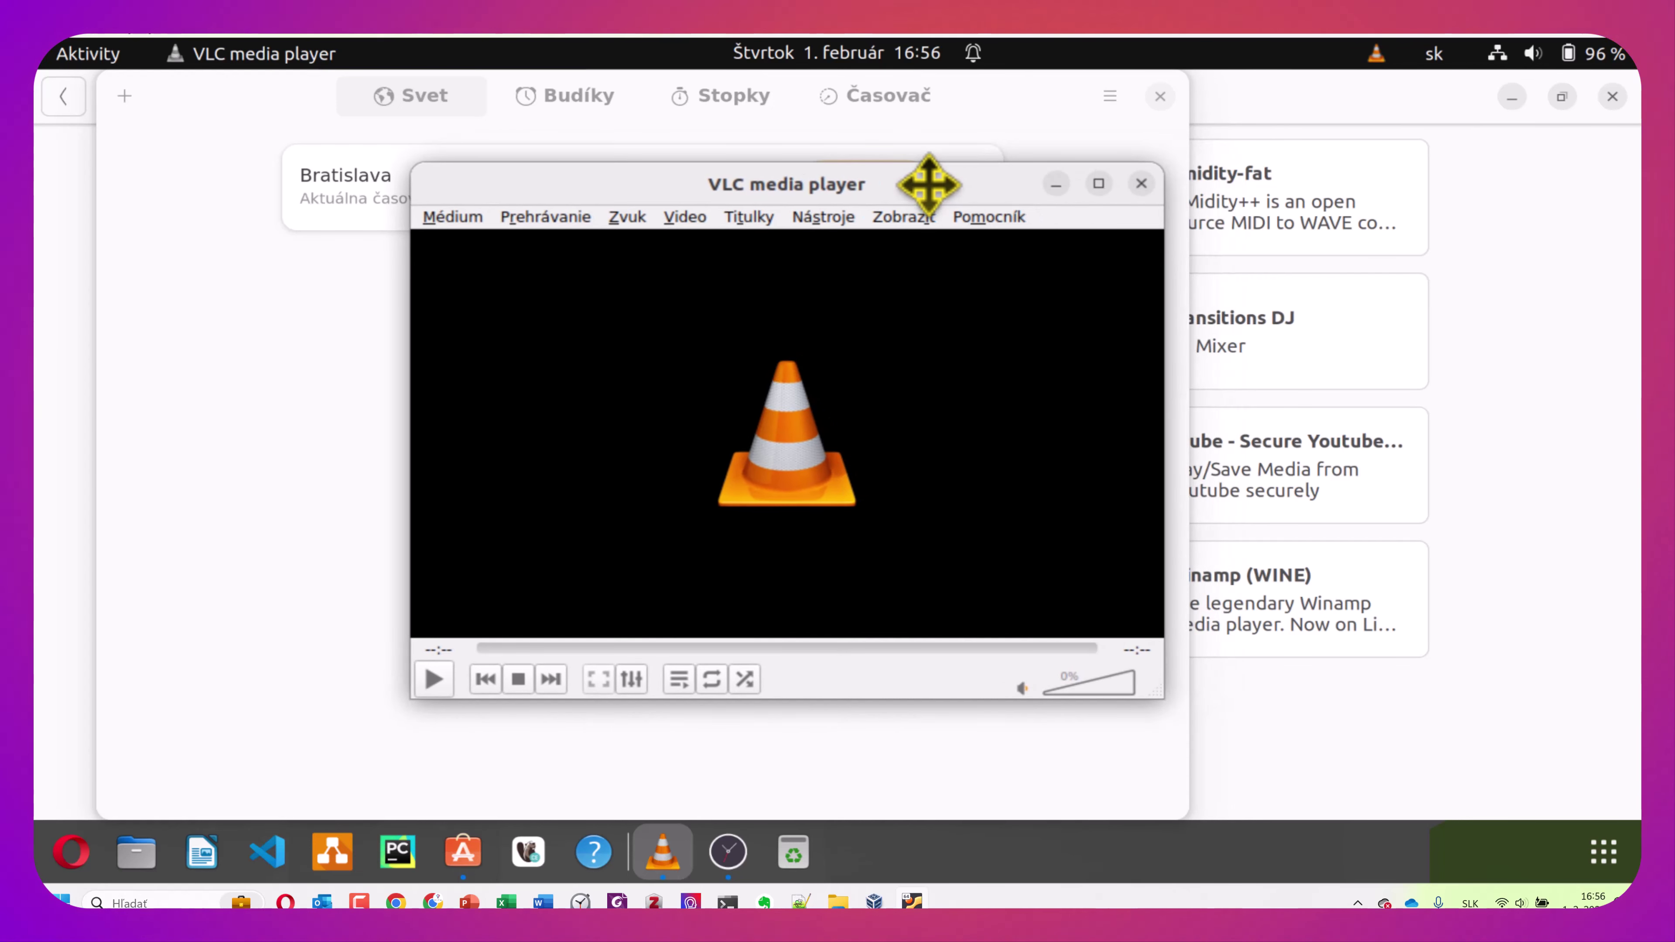
pyautogui.click(1142, 184)
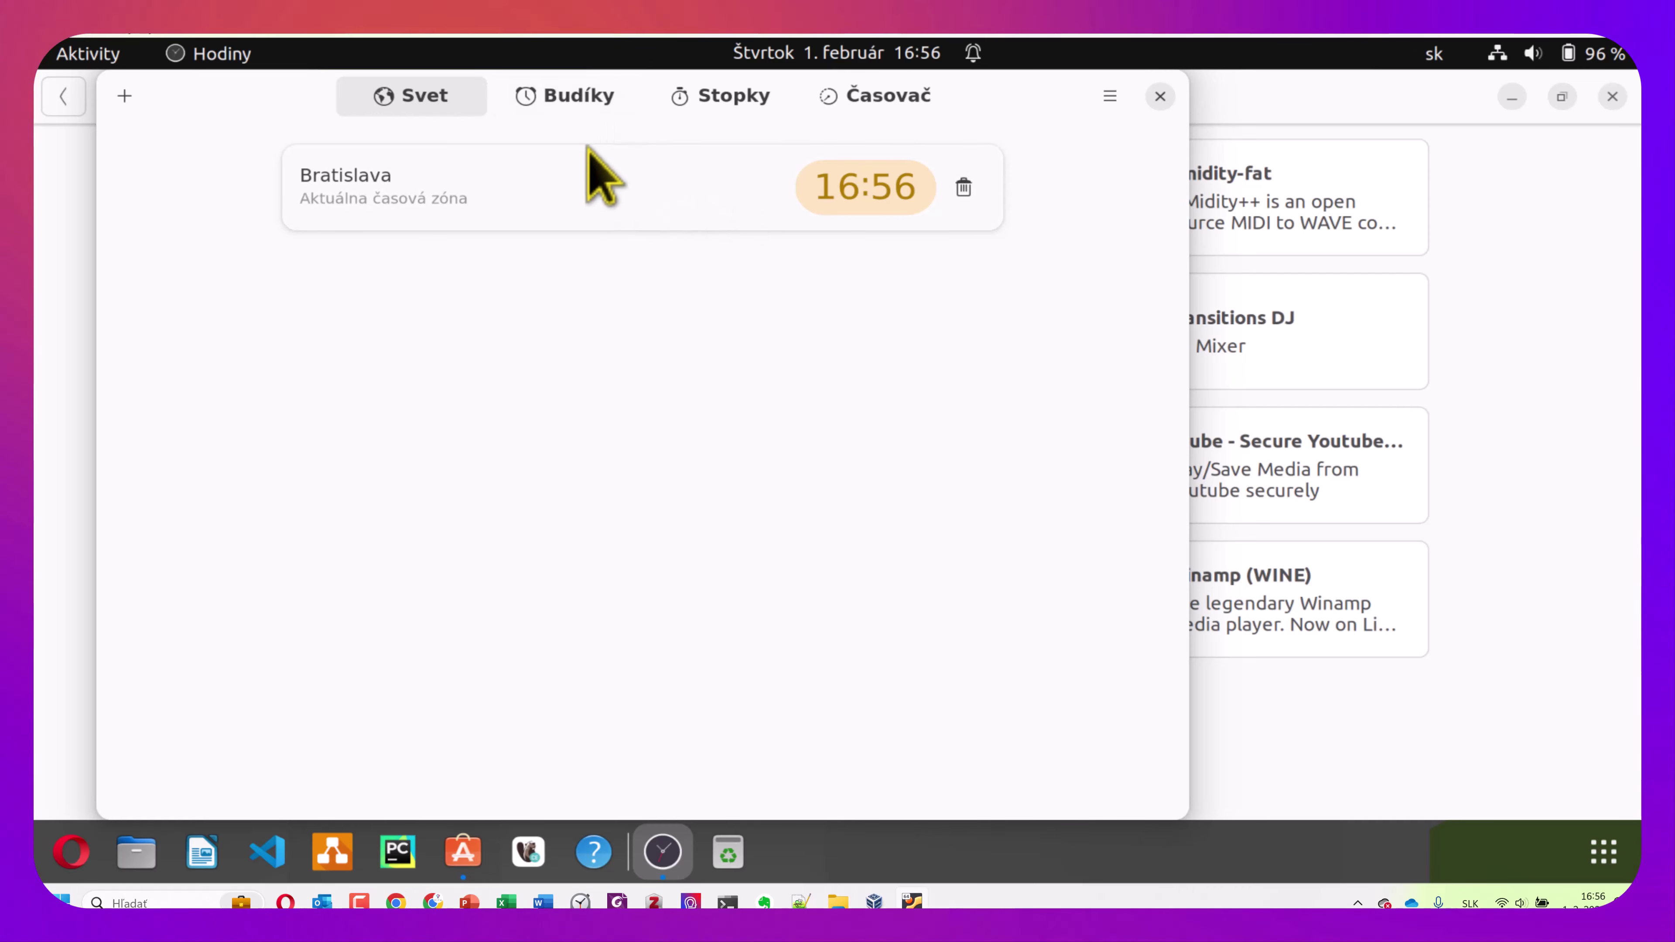
# Look through the Clocks alarms, stopwatch and timer pages, then close Hodiny
pyautogui.click(580, 109)
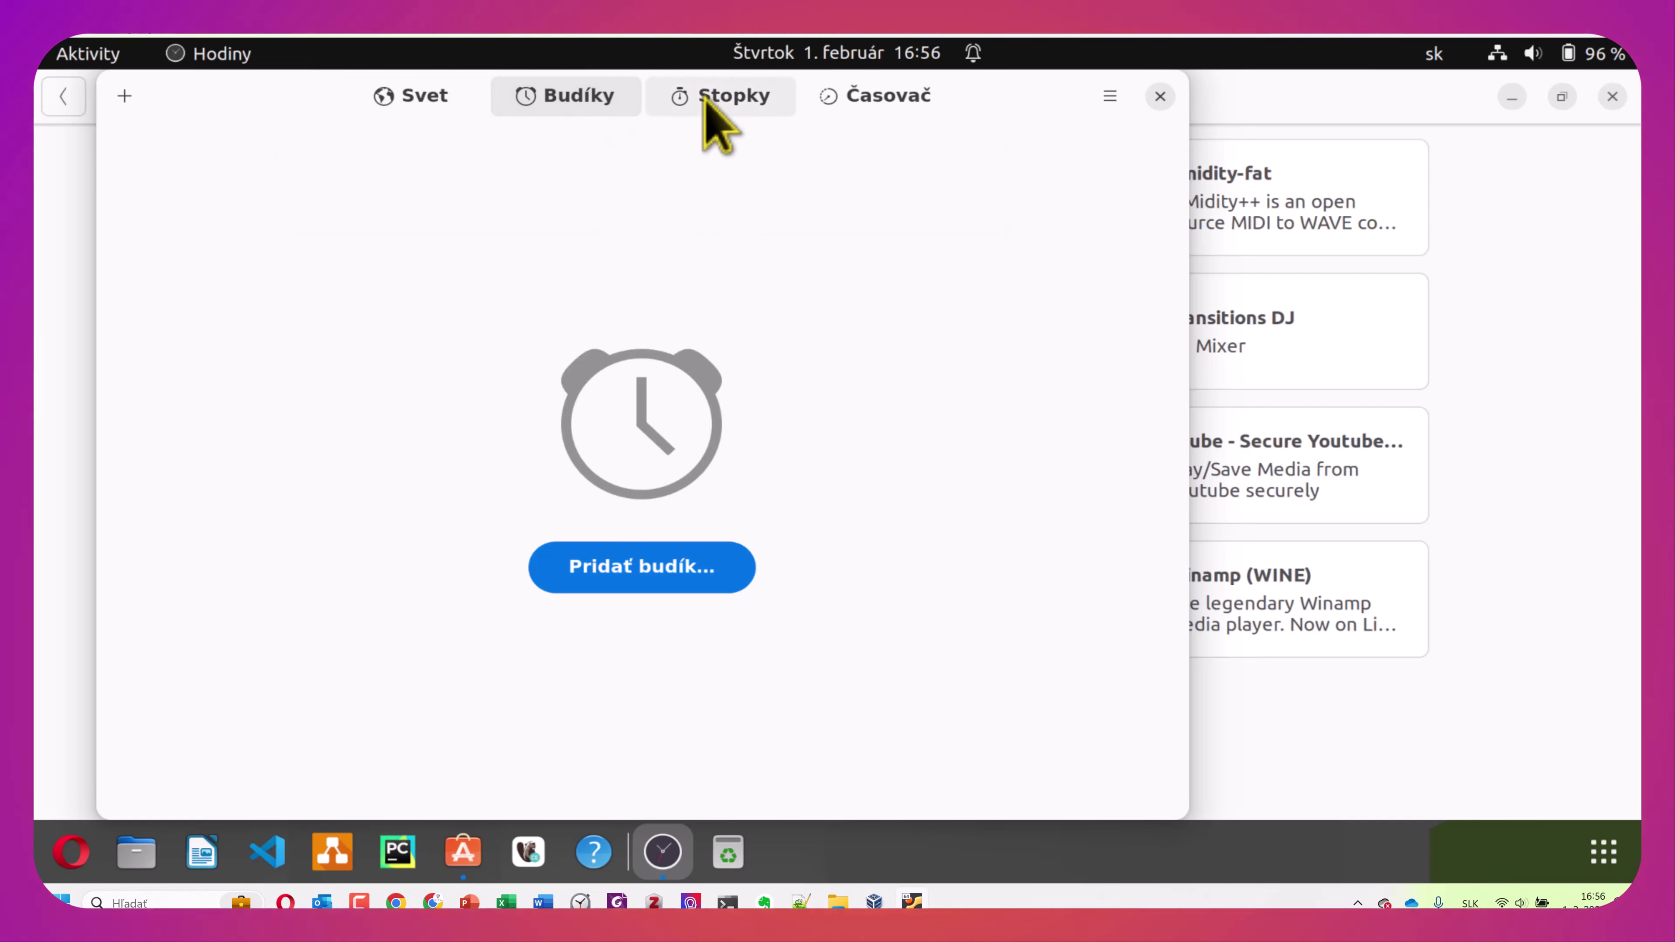
pyautogui.click(700, 108)
pyautogui.click(885, 105)
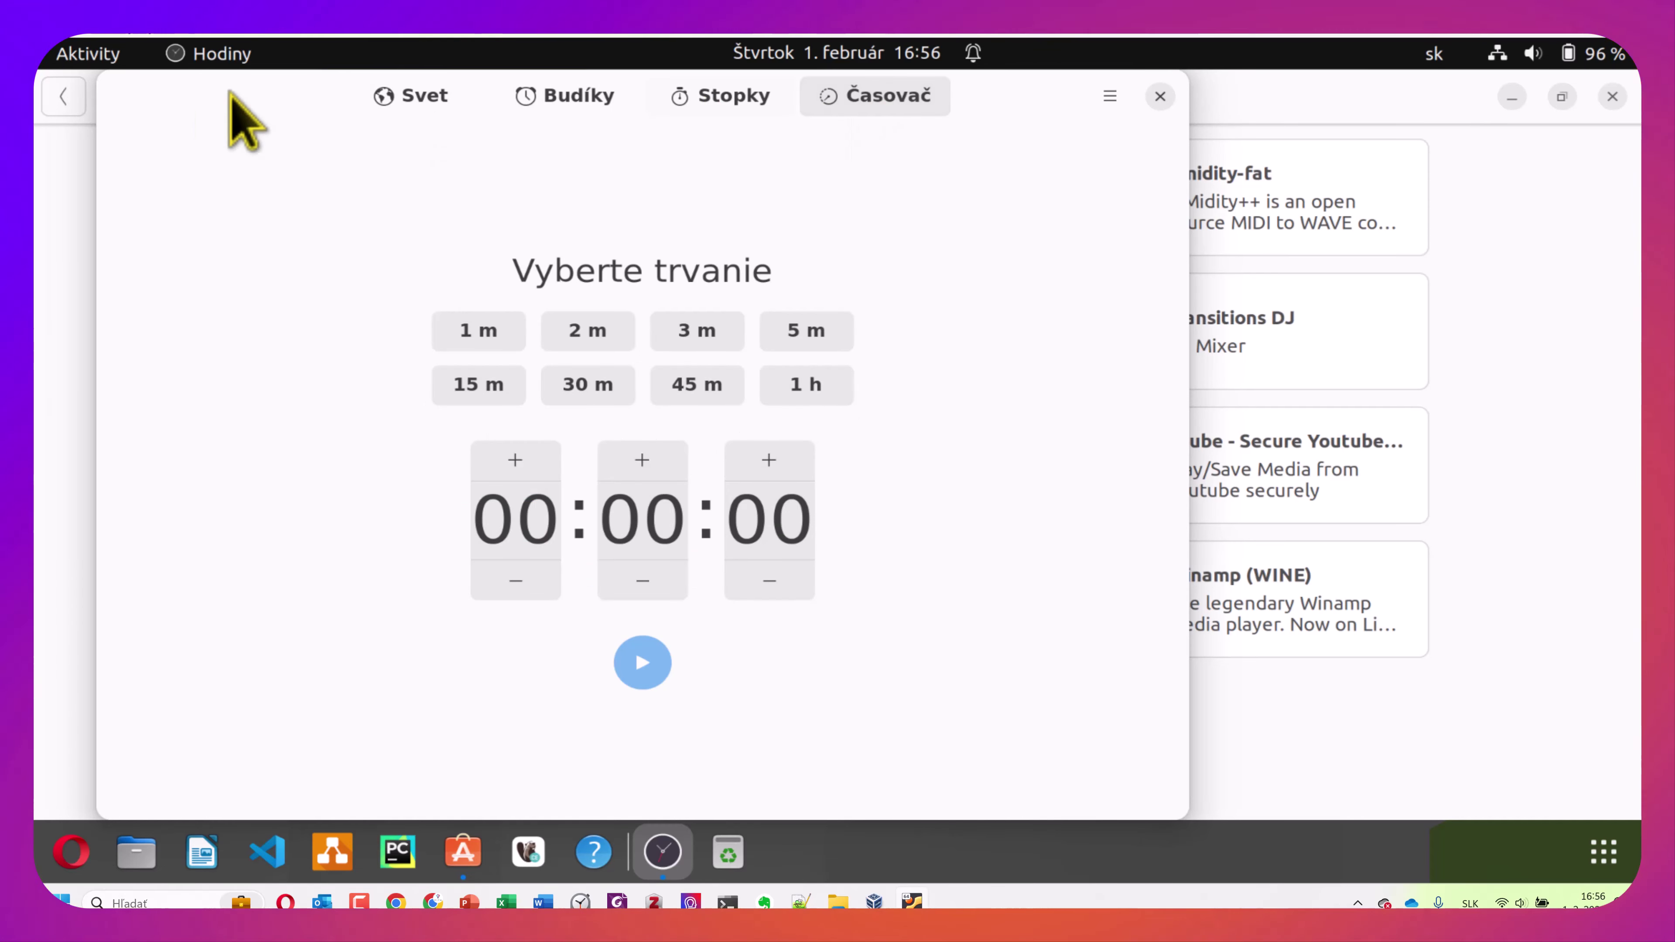
pyautogui.click(1159, 98)
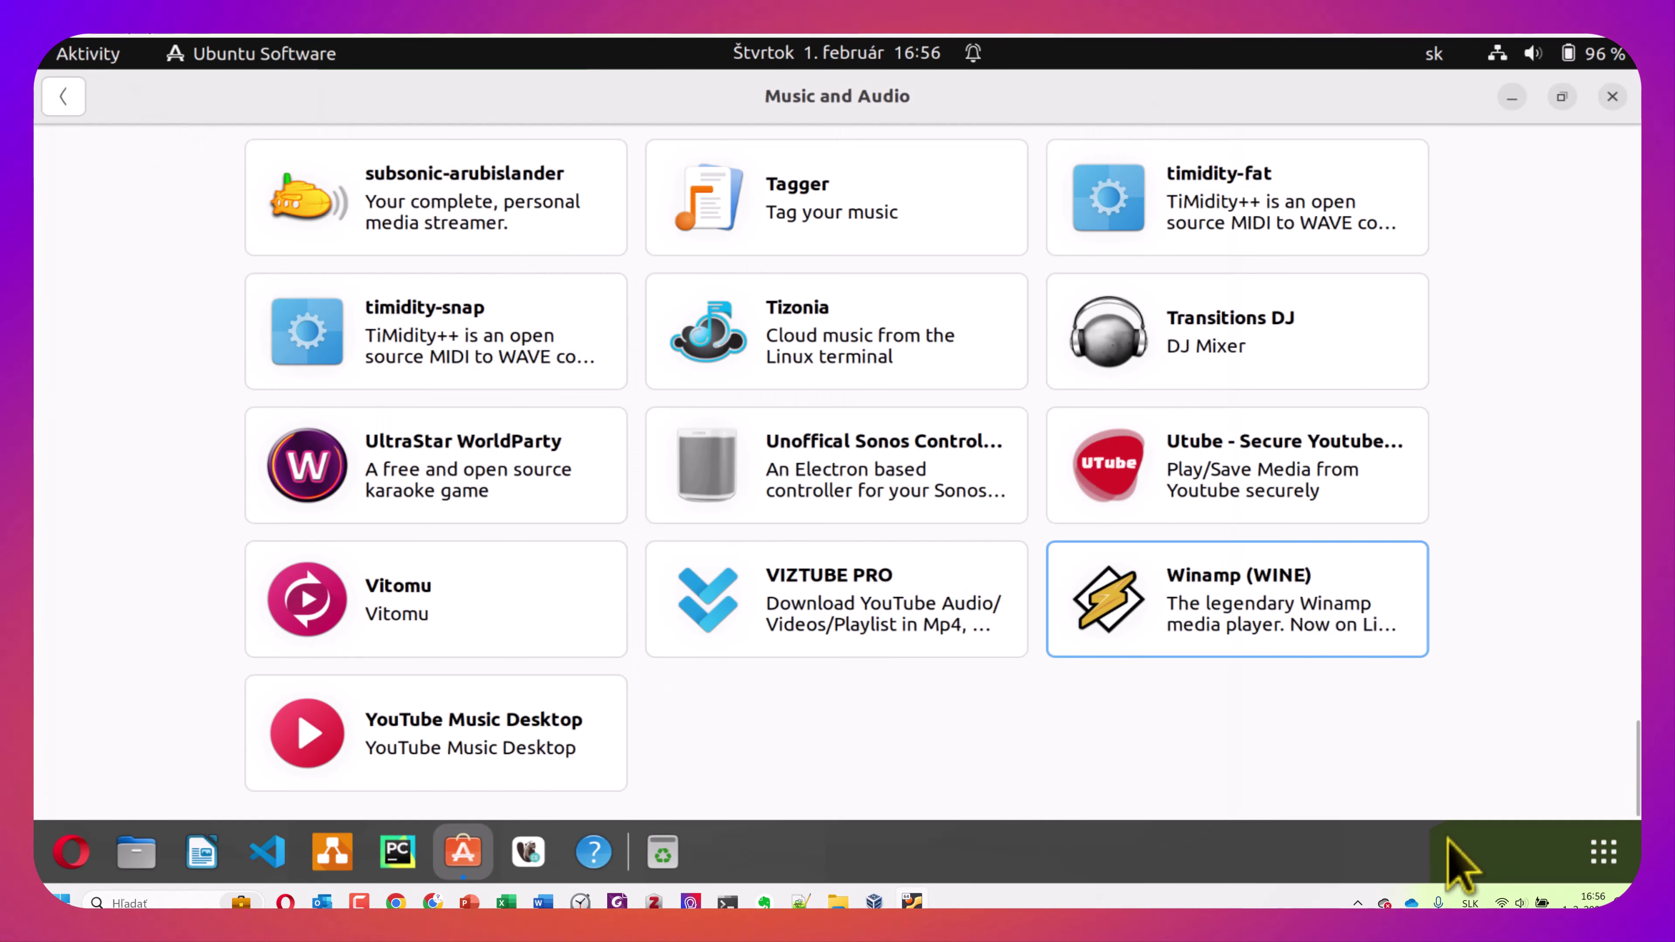
# Launch Spotify from the app grid and start its login, which opens in the browser
pyautogui.click(1607, 866)
pyautogui.scroll(-1, 854, 726)
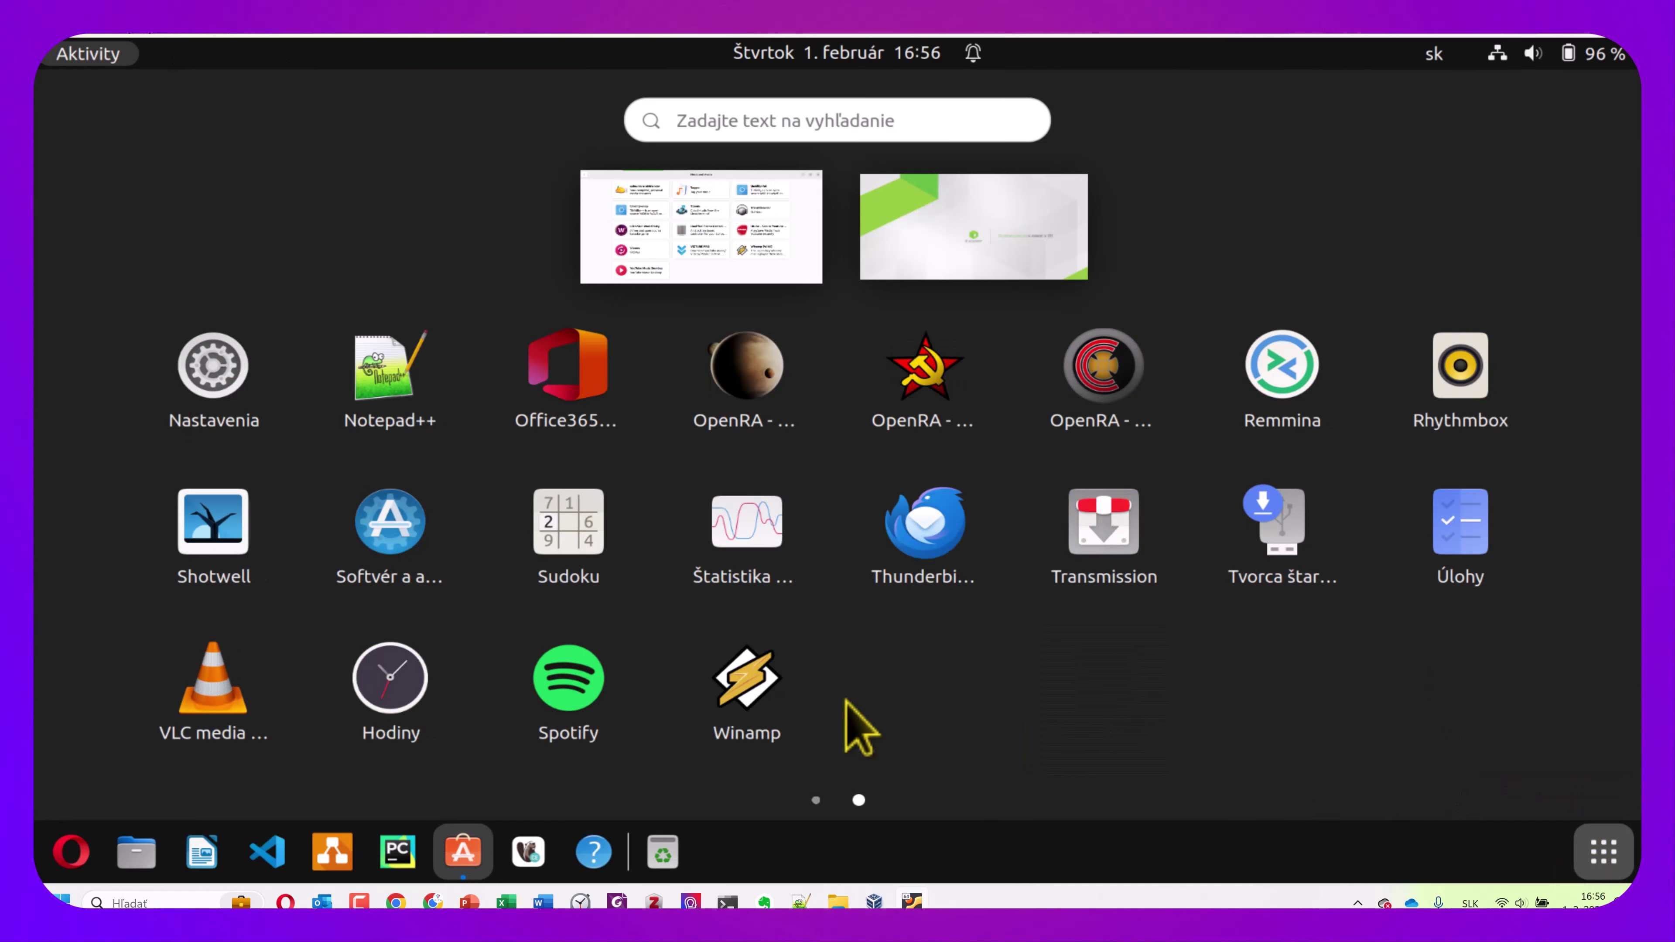
pyautogui.click(559, 700)
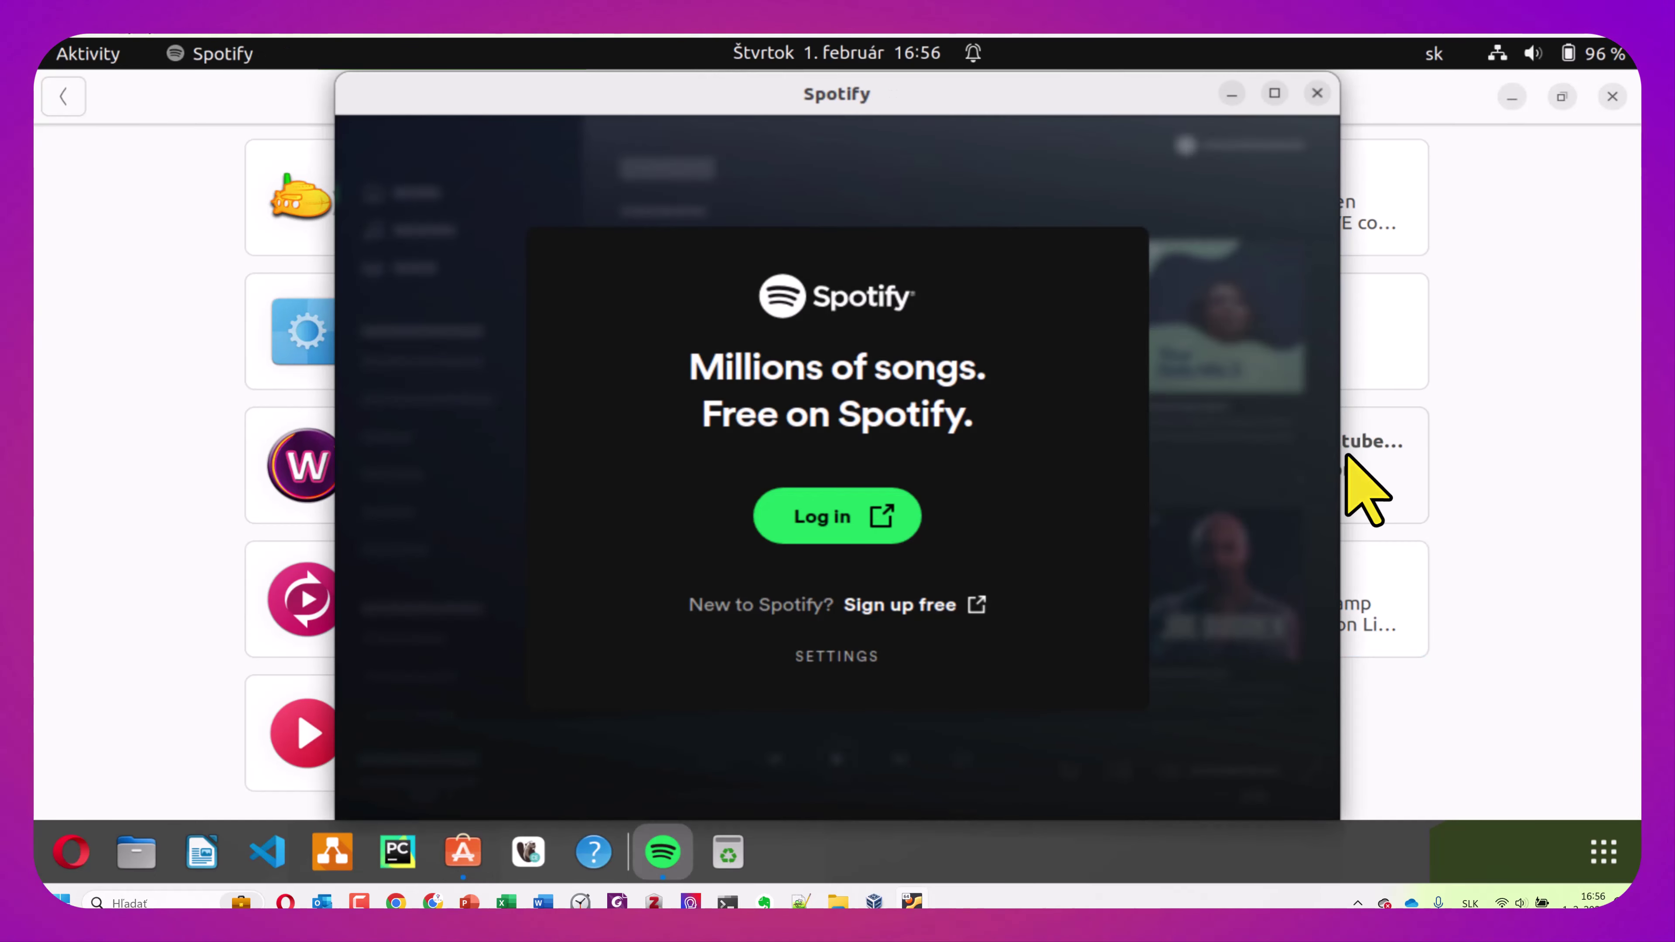
pyautogui.click(832, 522)
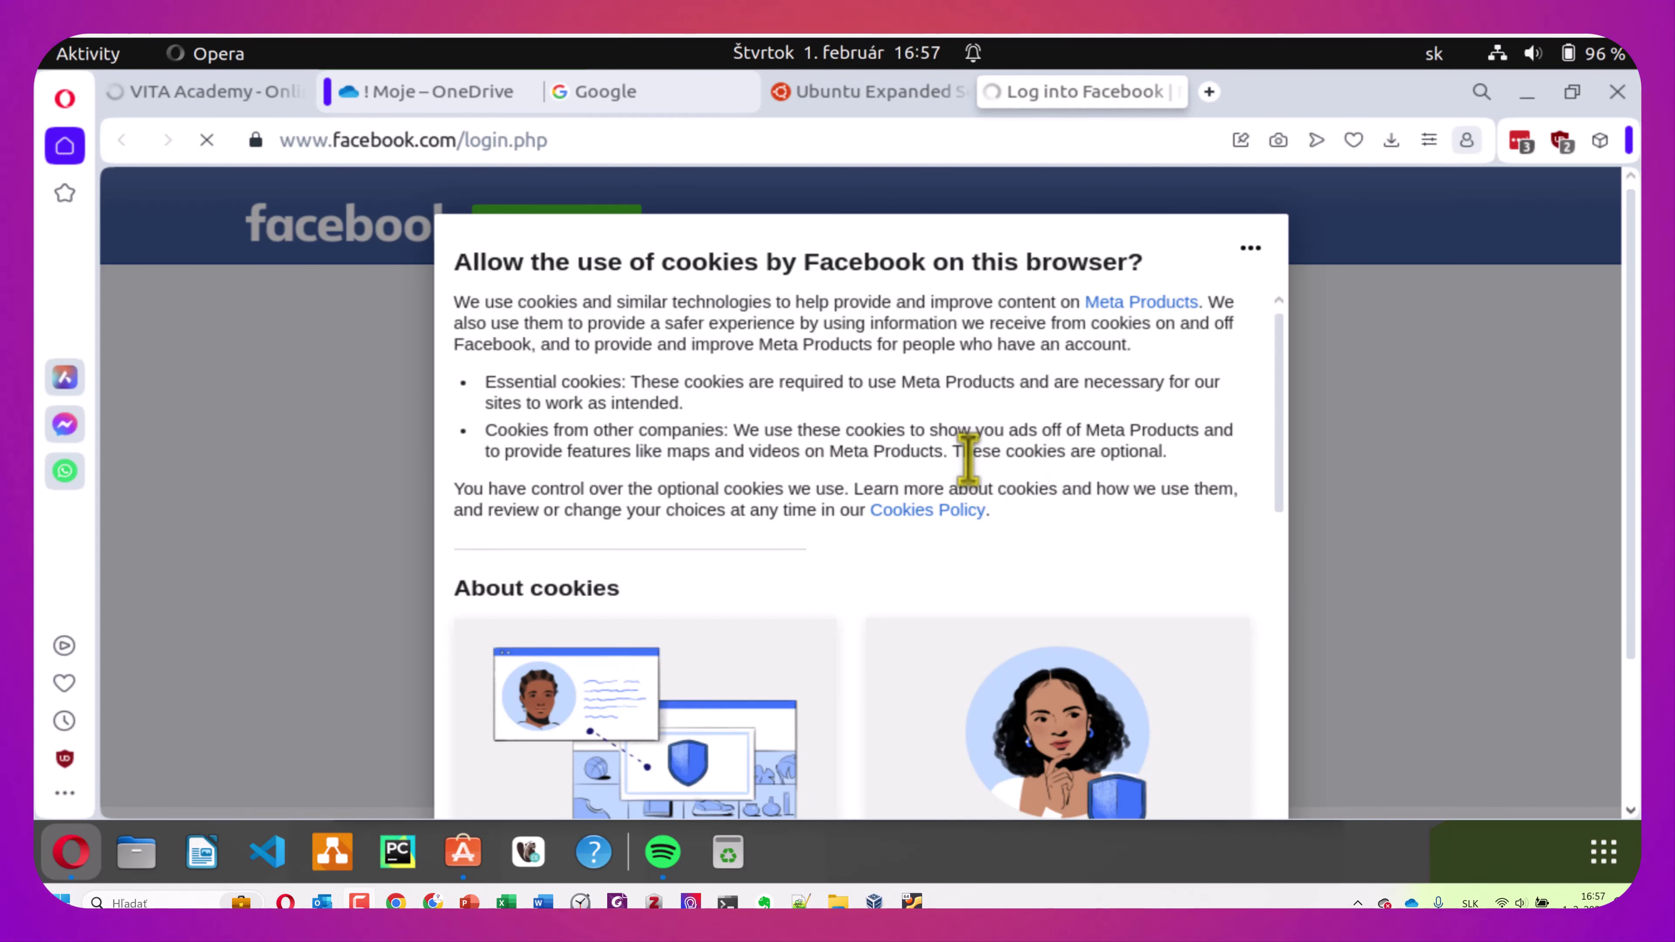
# Allow all Facebook cookies, sign in, and save Opera as a trusted browser
pyautogui.scroll(-10, 1081, 521)
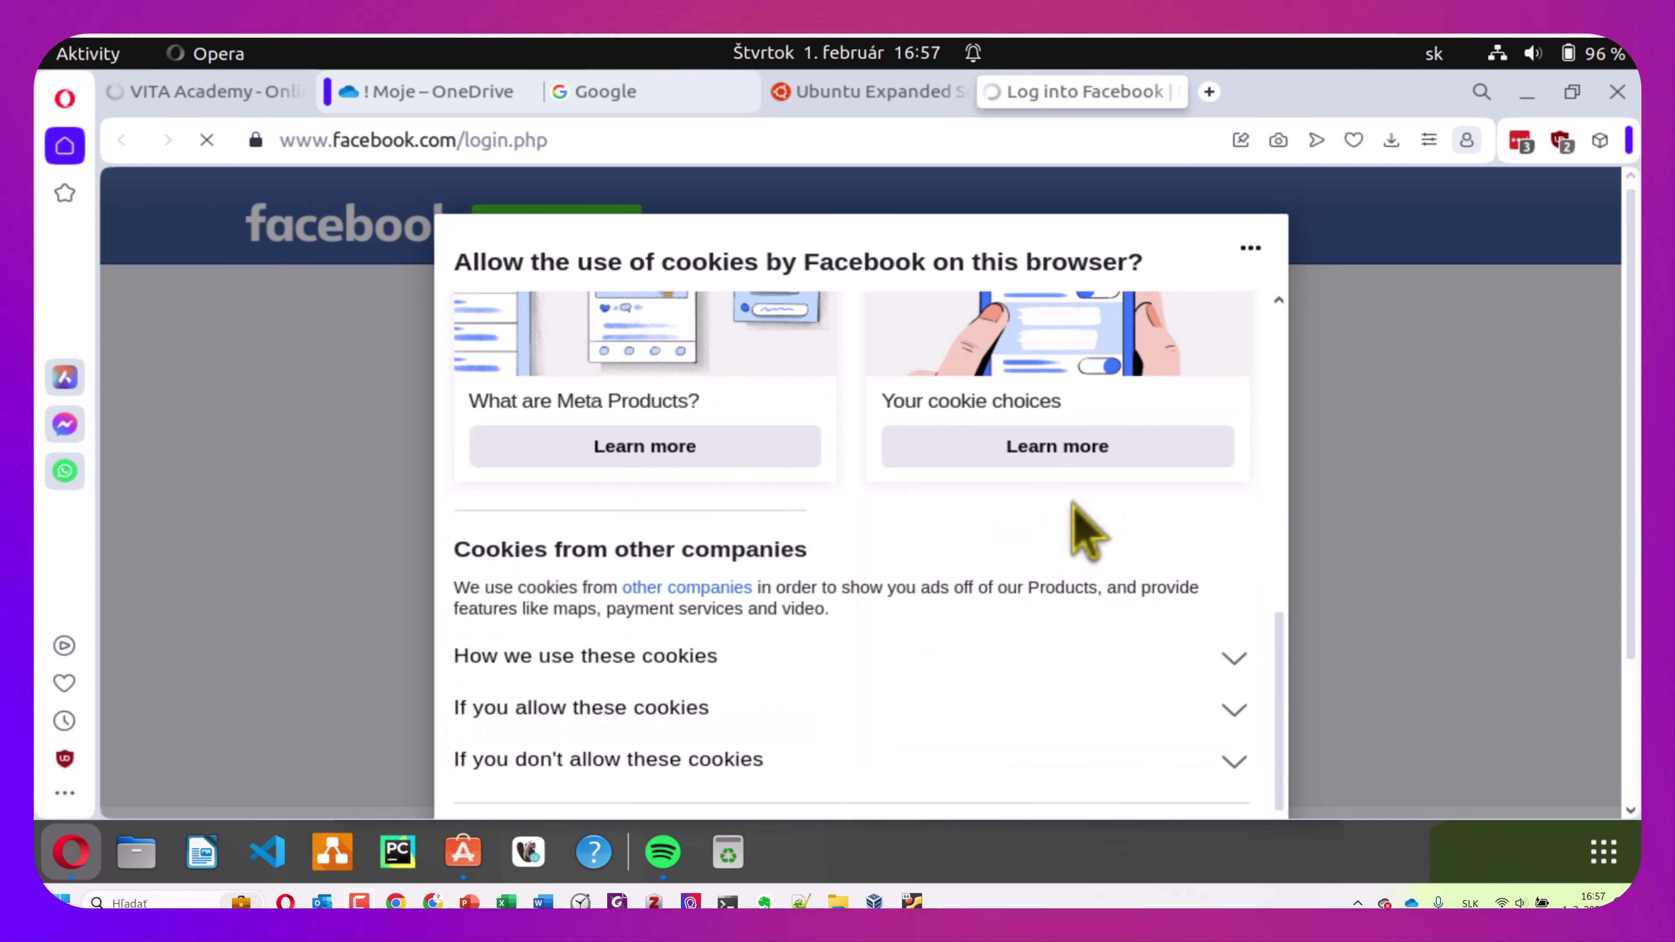
pyautogui.scroll(-5, 1085, 522)
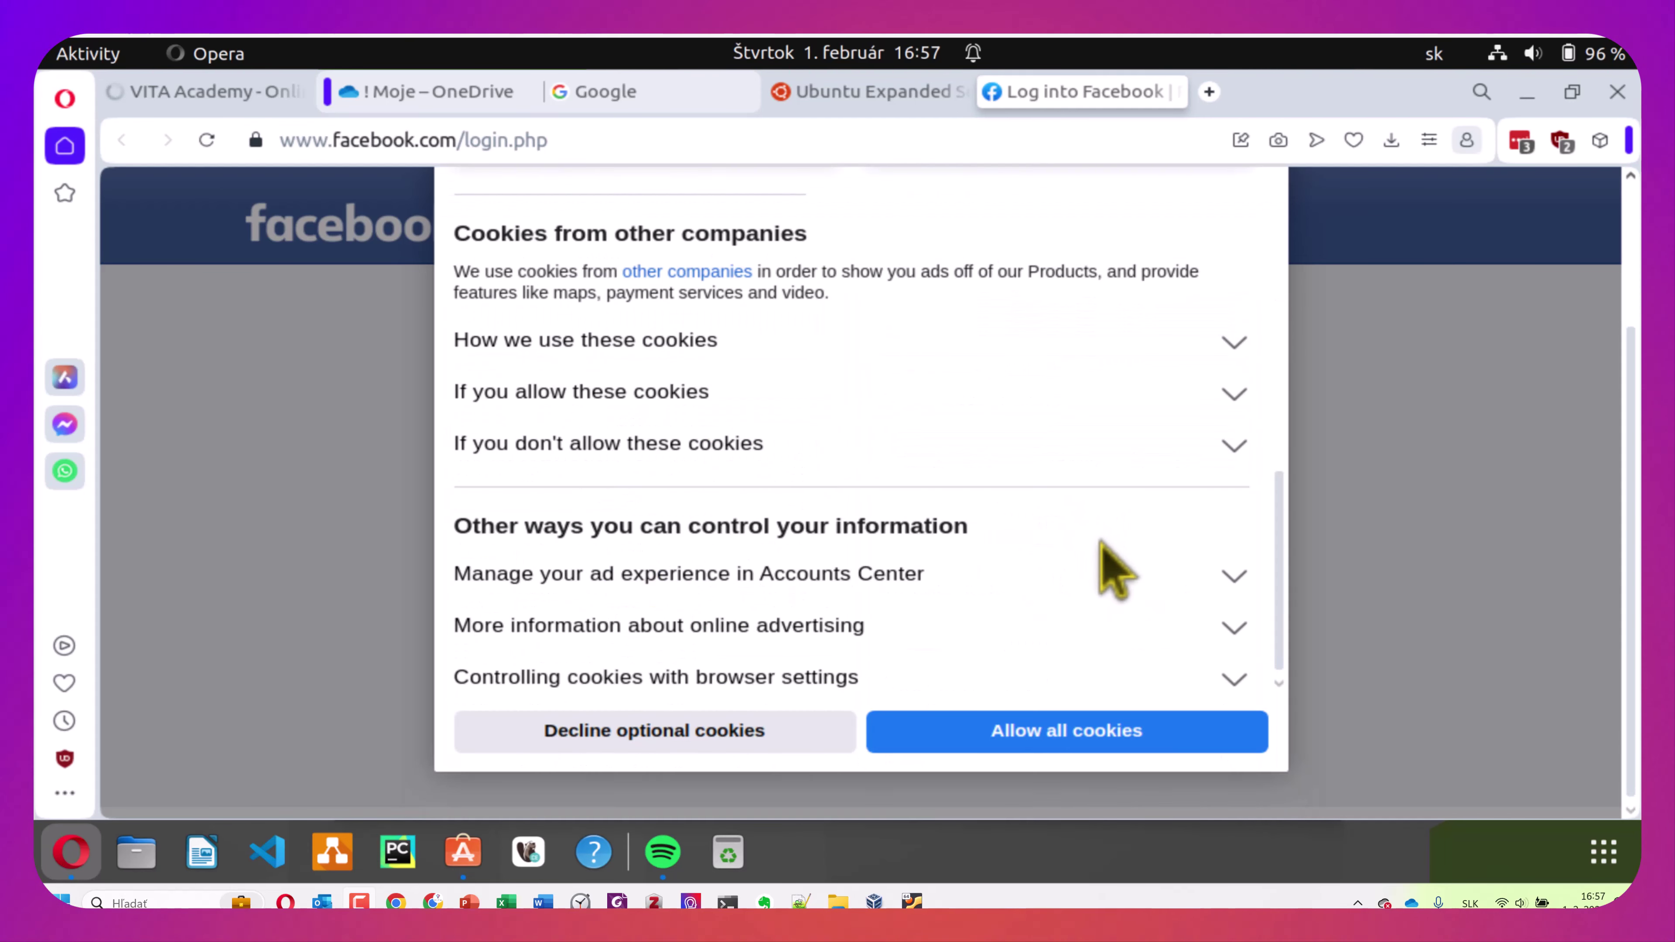
pyautogui.click(1108, 733)
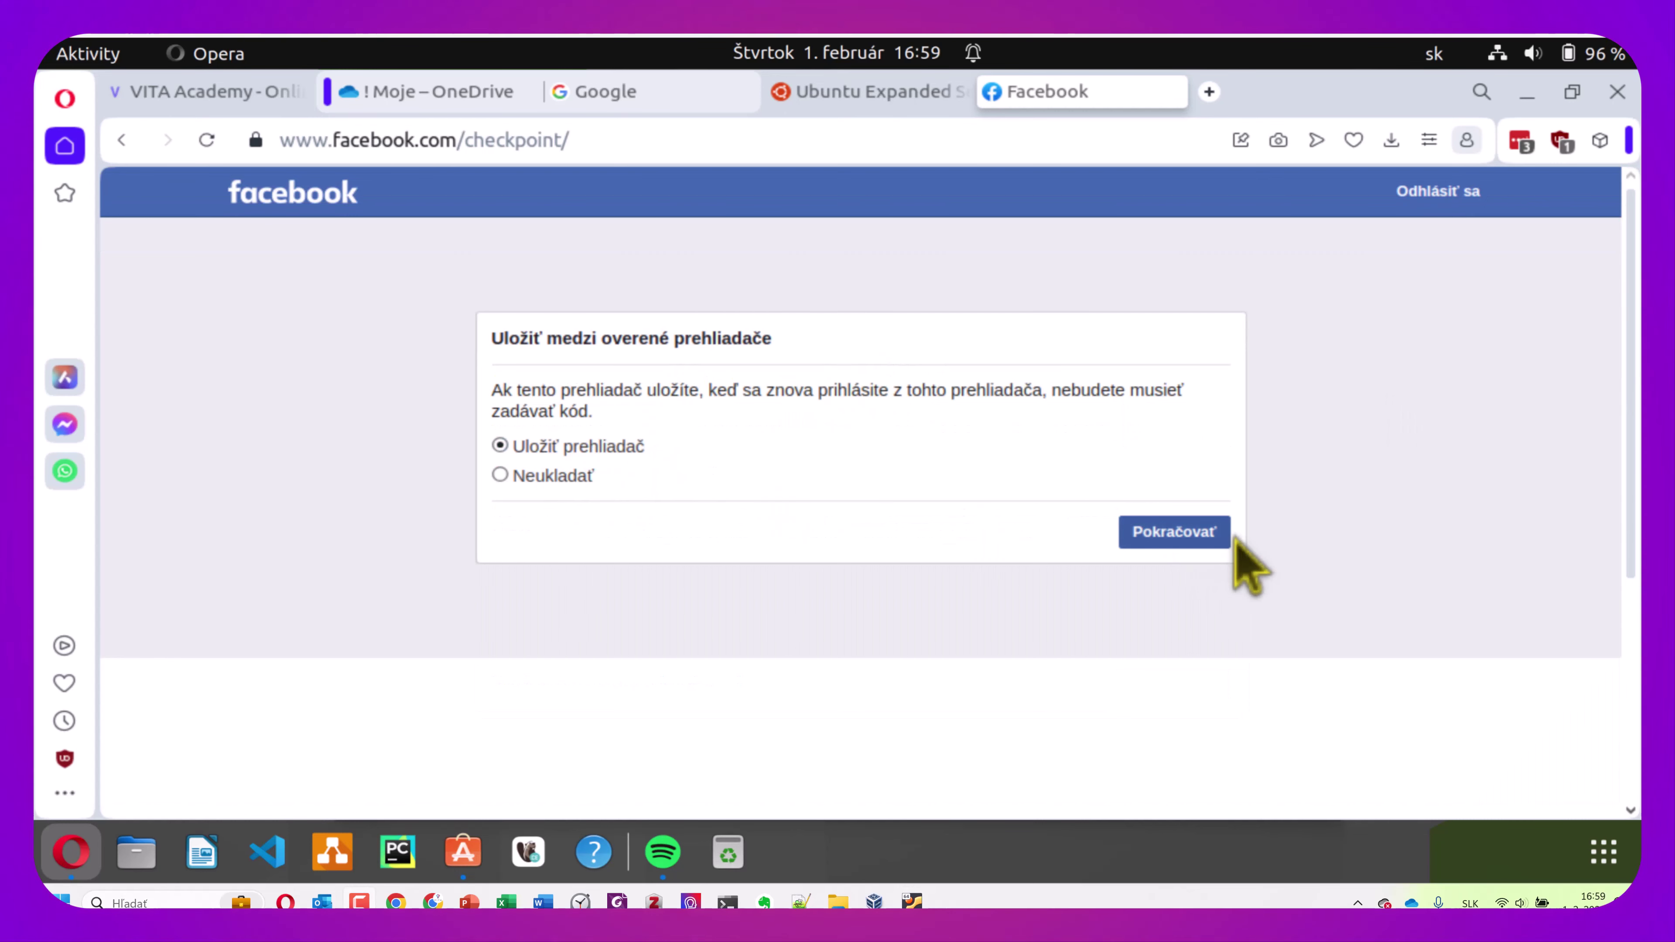
pyautogui.click(1153, 533)
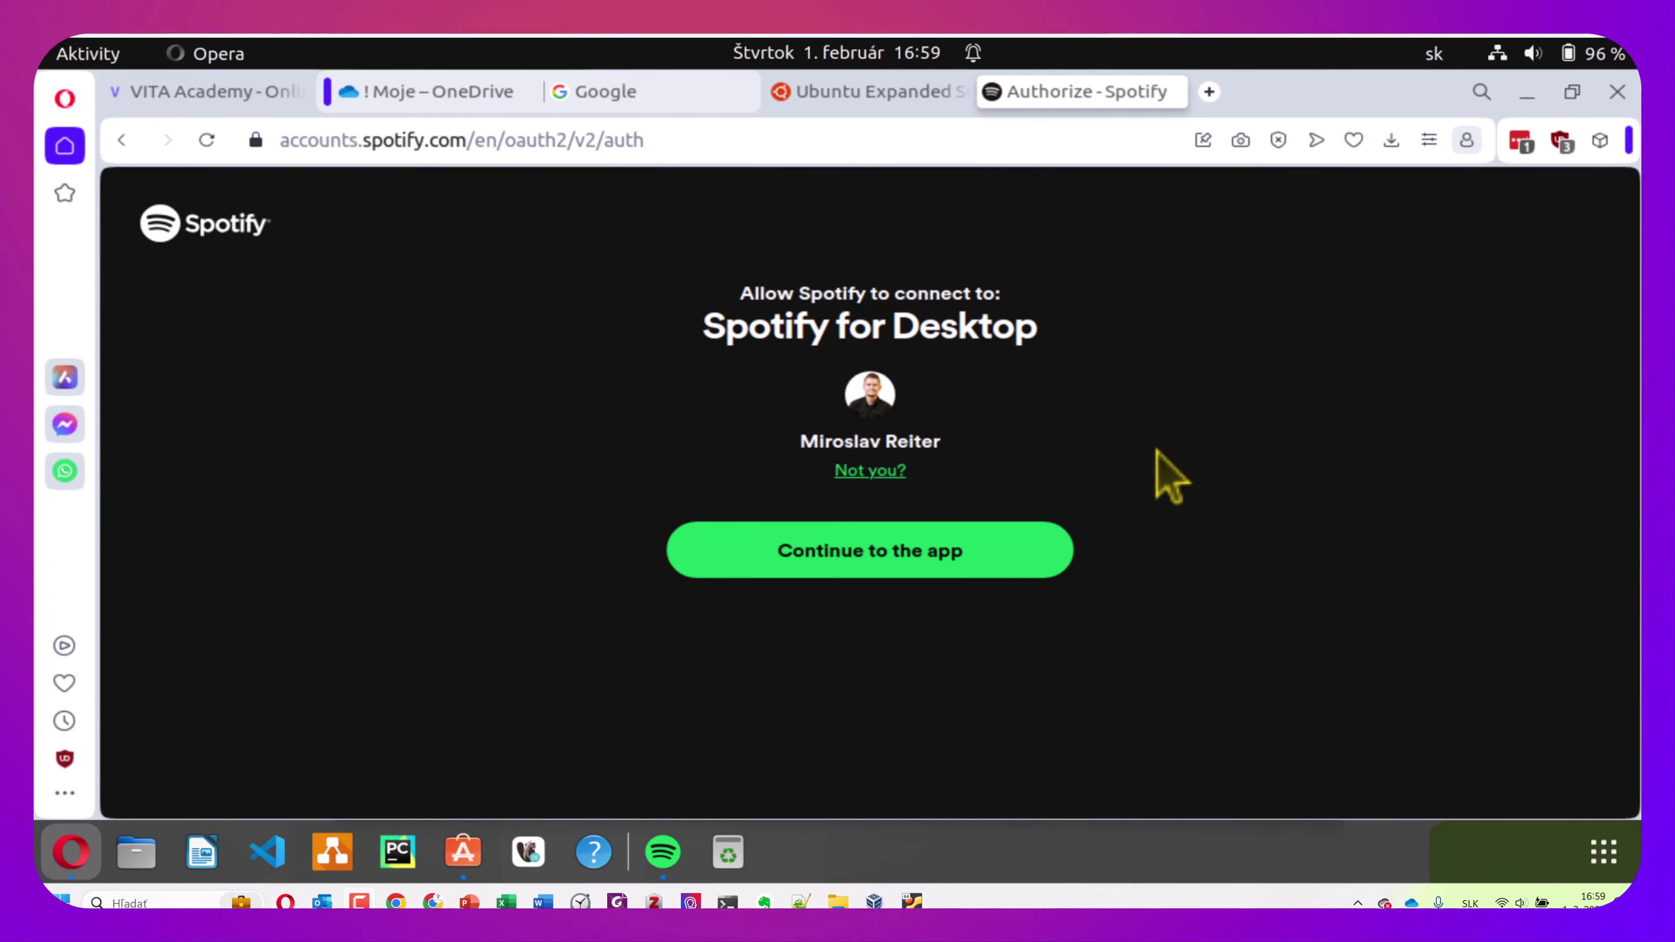
# Authorize Spotify for Desktop, let the app open to the library, then close it
pyautogui.click(852, 560)
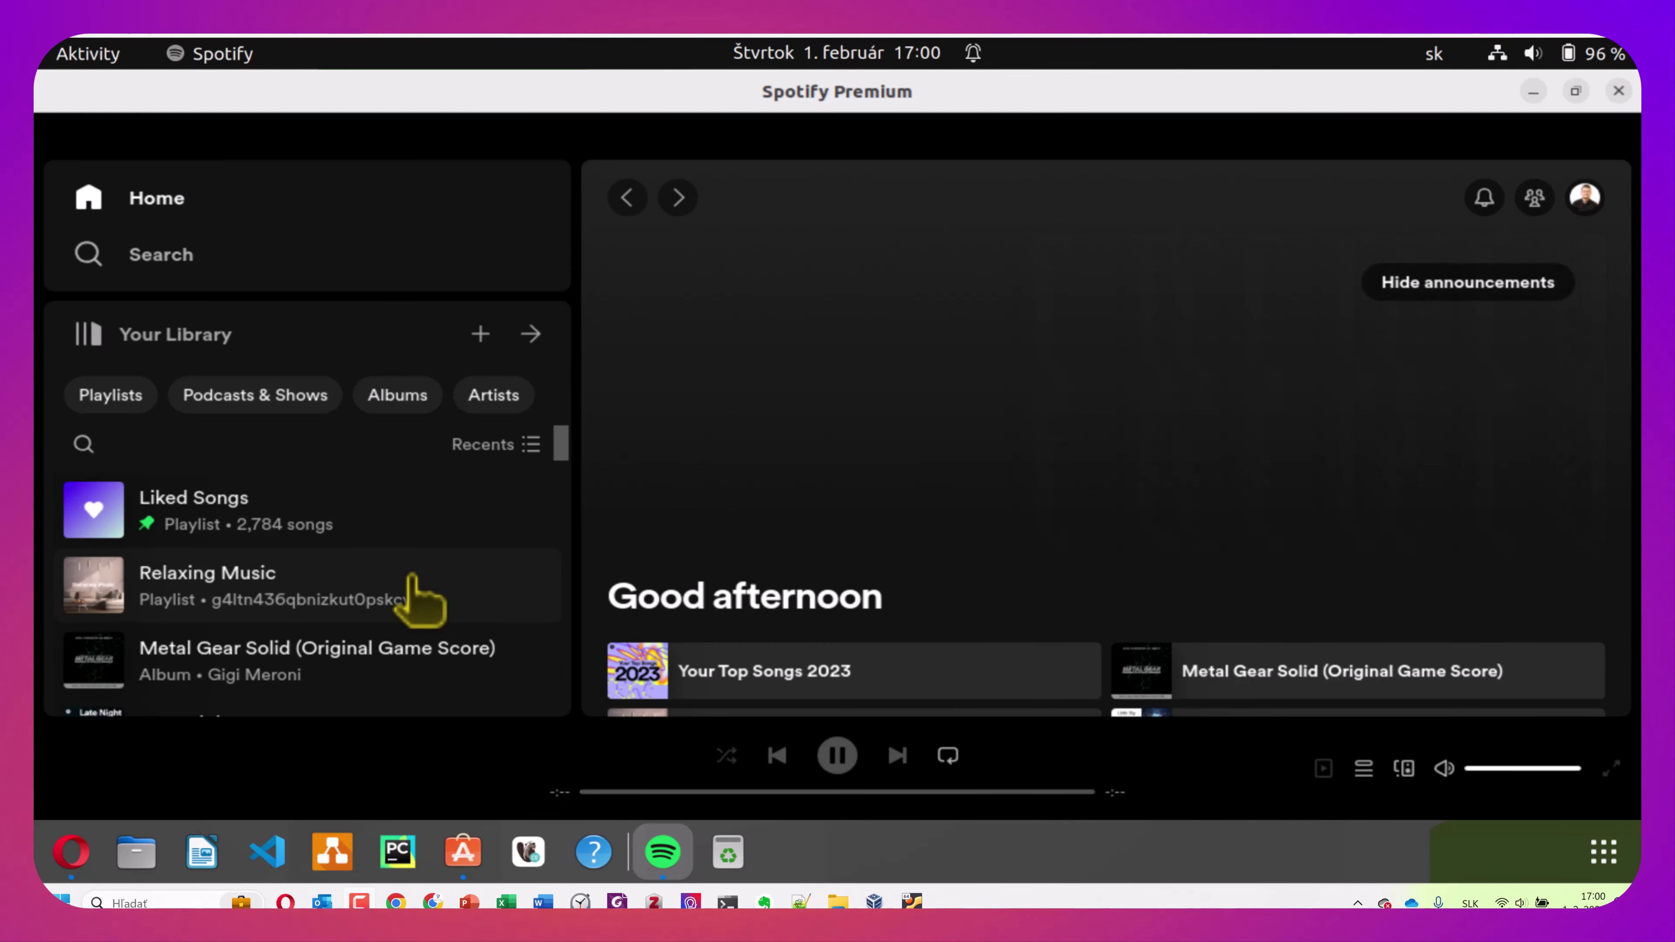
pyautogui.scroll(-1, 385, 631)
pyautogui.scroll(-2, 384, 631)
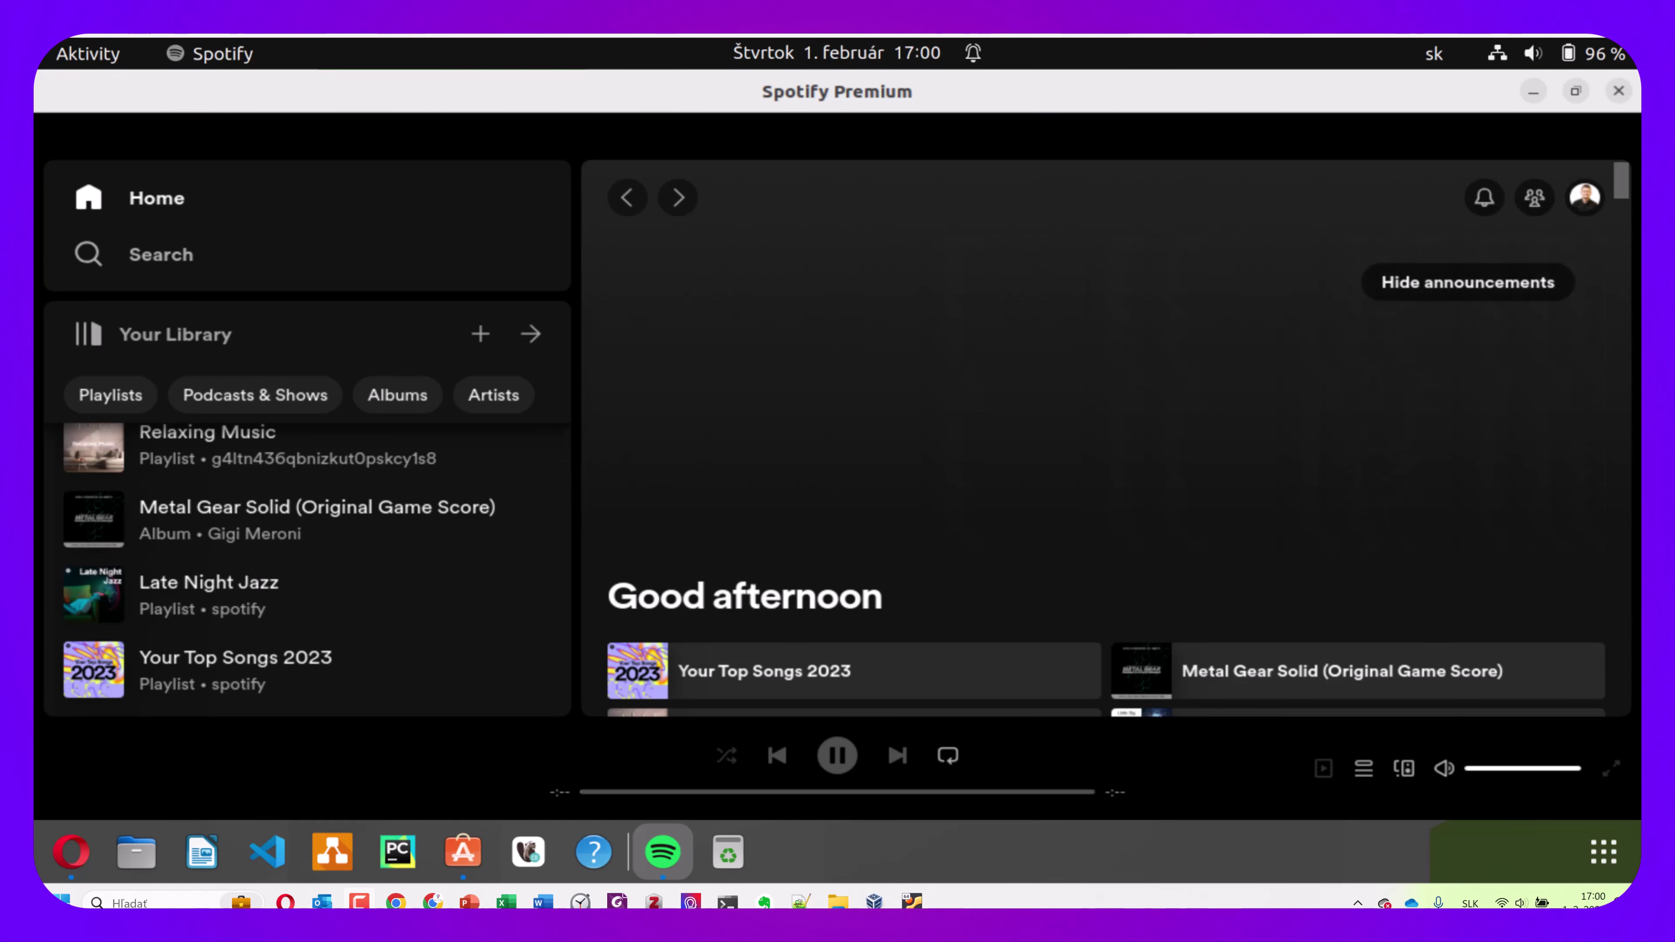
pyautogui.click(1617, 91)
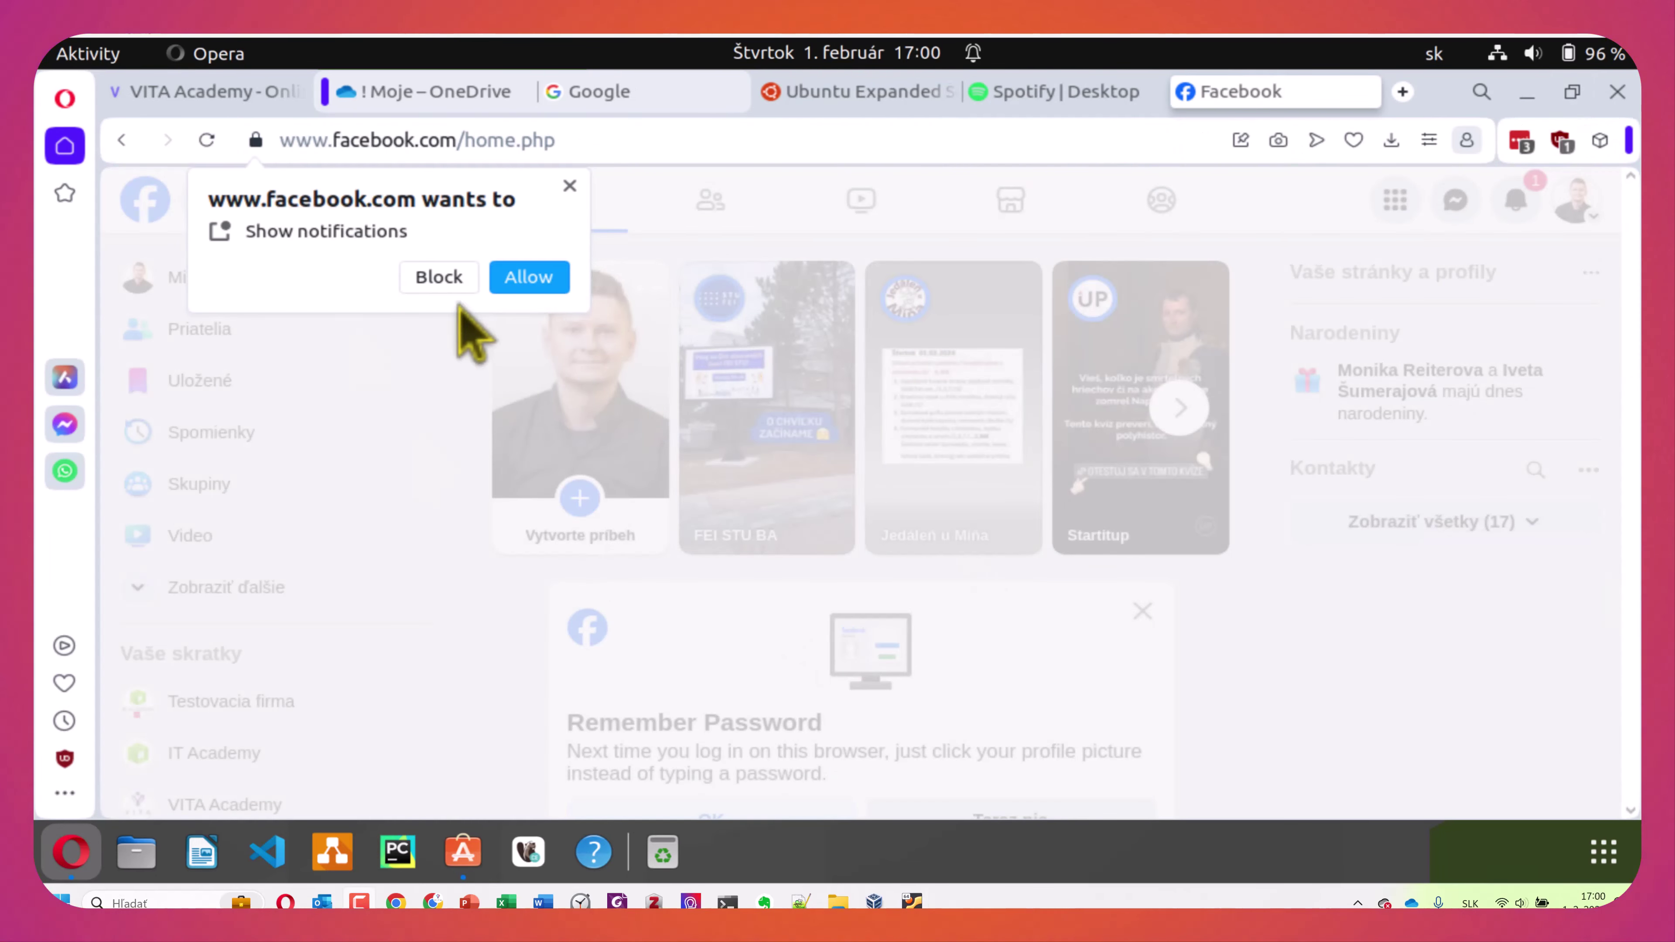
# Block Facebook's notification request and accept its remember-password offer
pyautogui.click(439, 276)
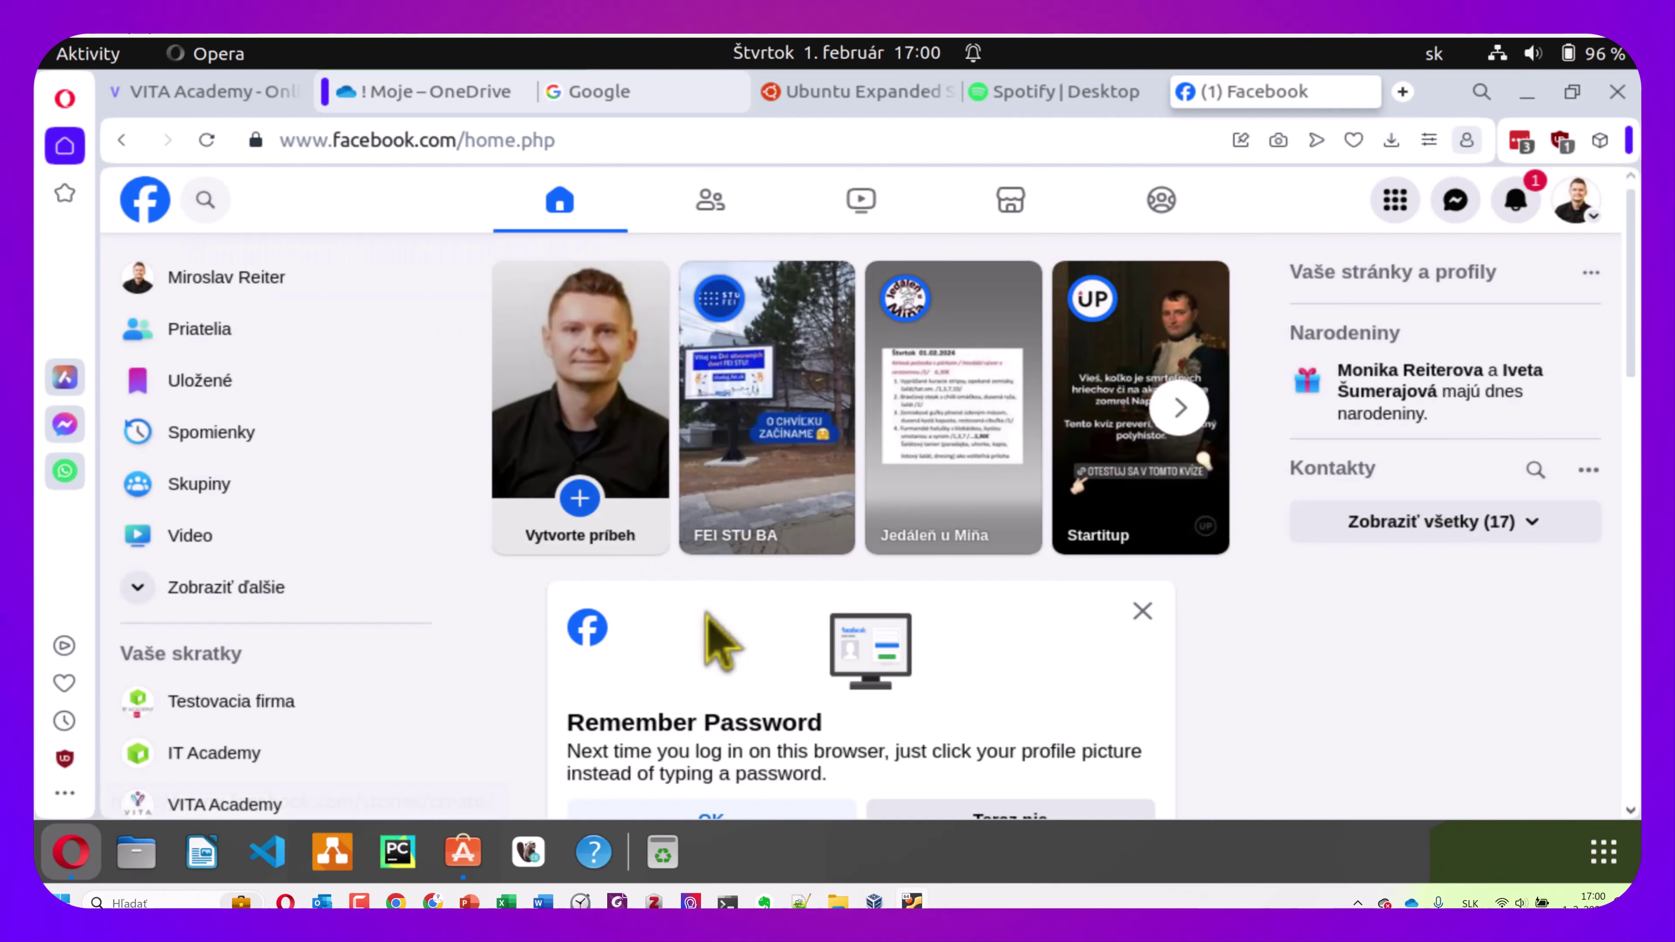
pyautogui.scroll(-2, 755, 745)
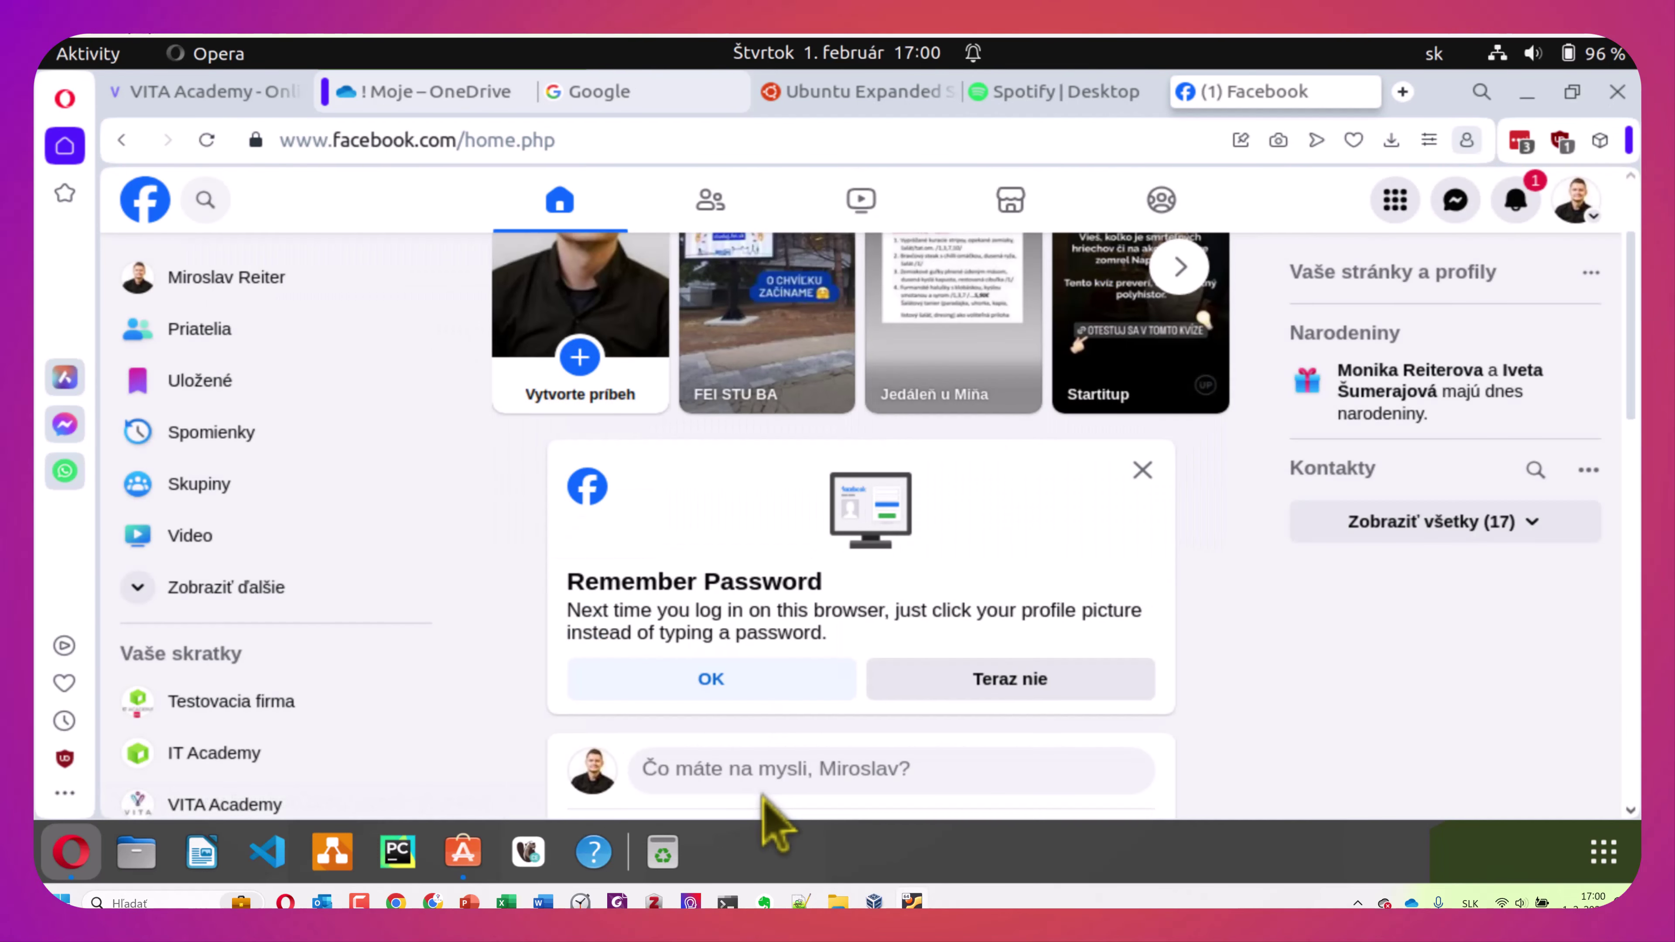
pyautogui.click(742, 686)
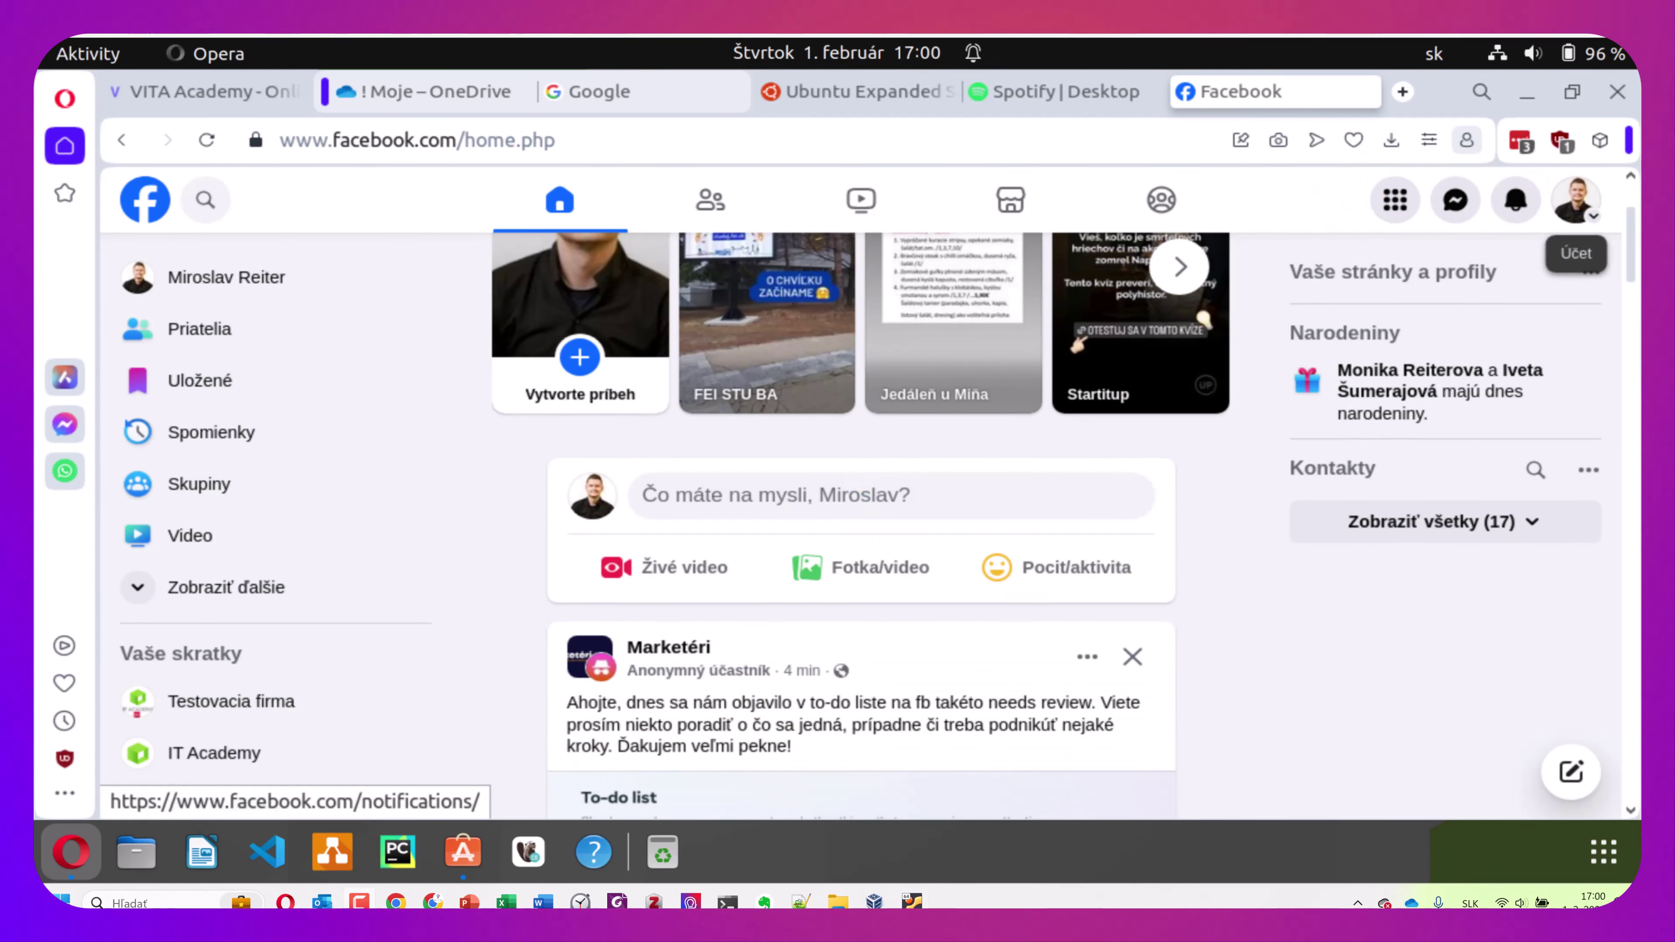
pyautogui.click(1517, 201)
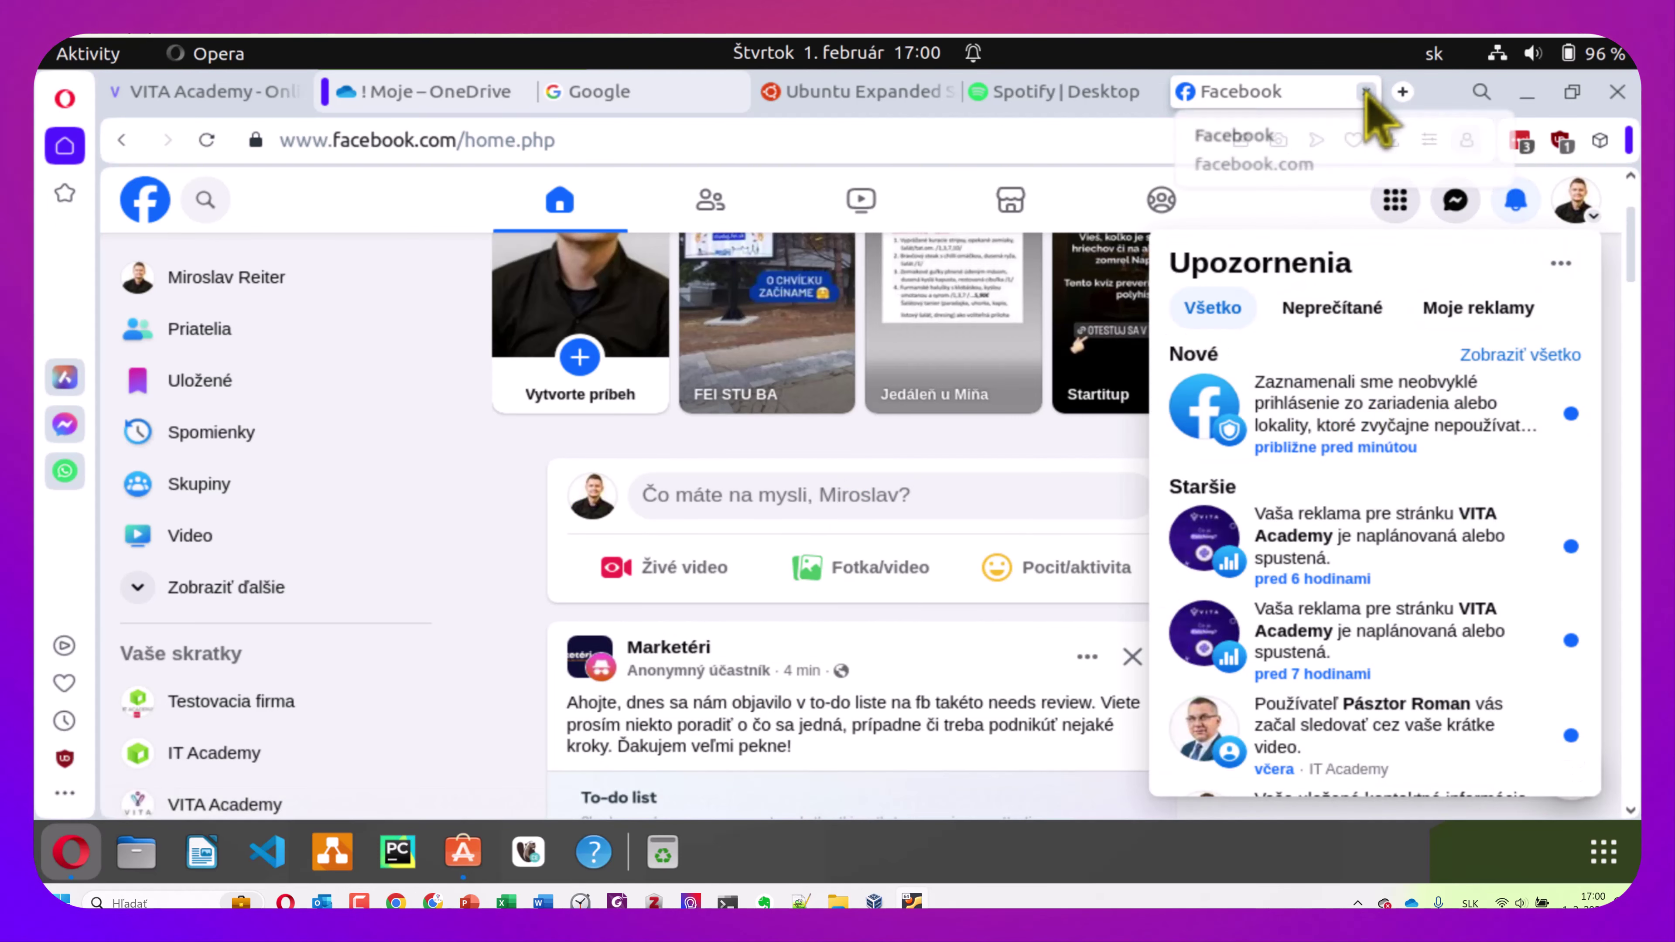
# Close the Facebook, Spotify and Ubuntu security tabs, then return to Ubuntu Software
pyautogui.hotkey('ctrl', 'w')
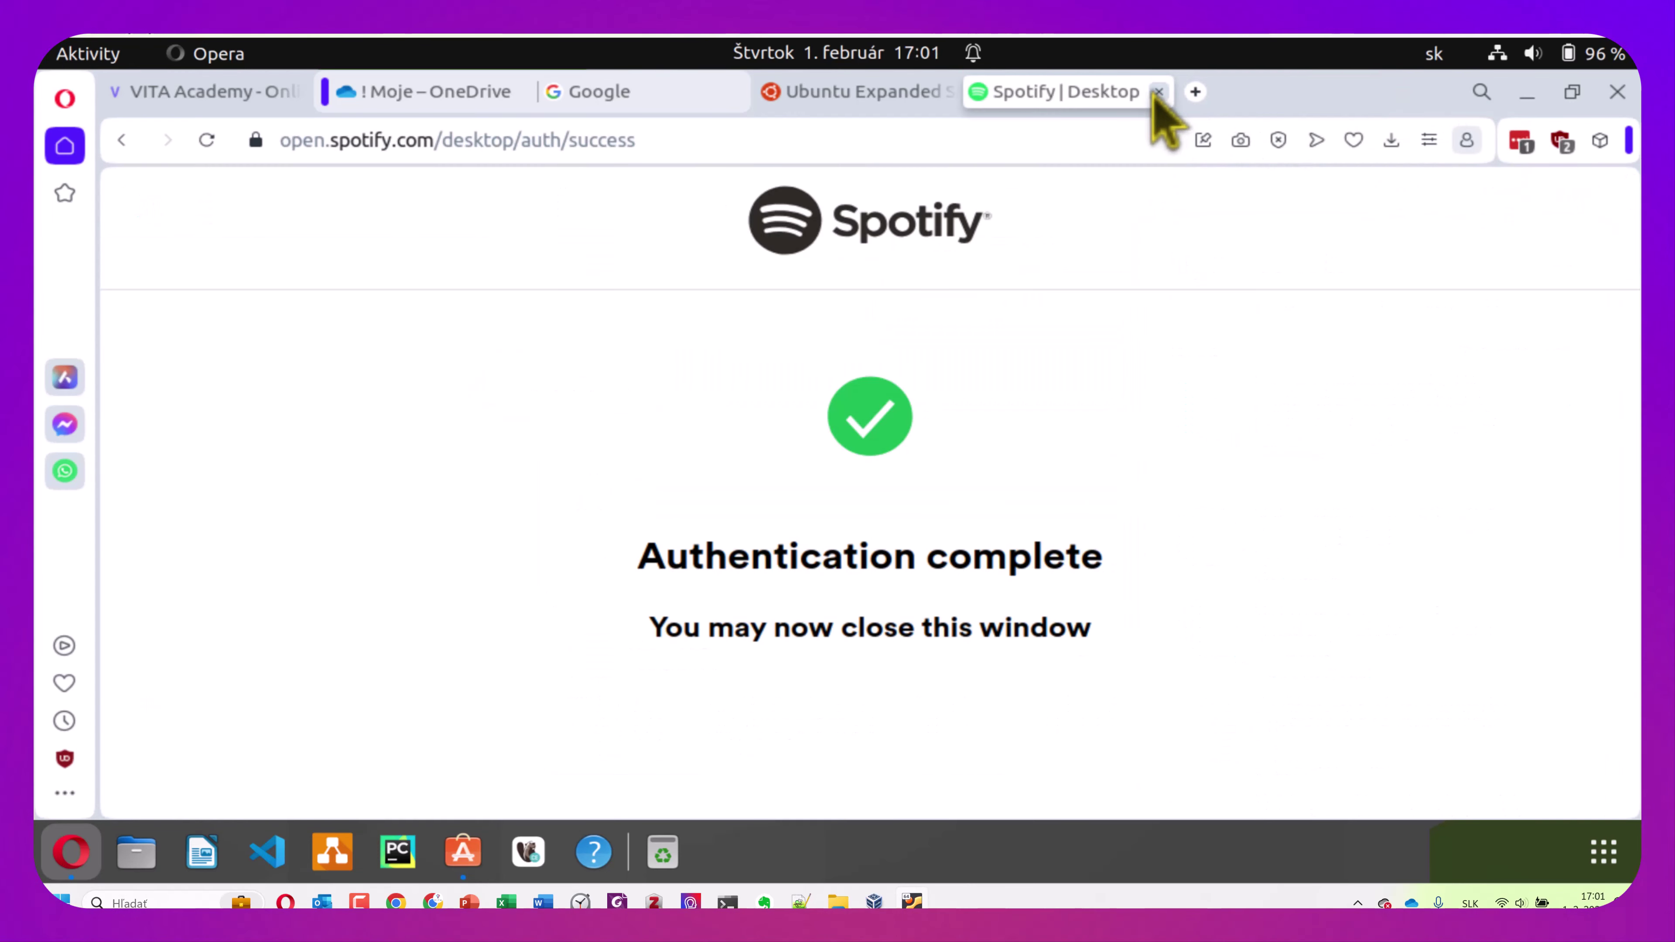
pyautogui.click(1158, 91)
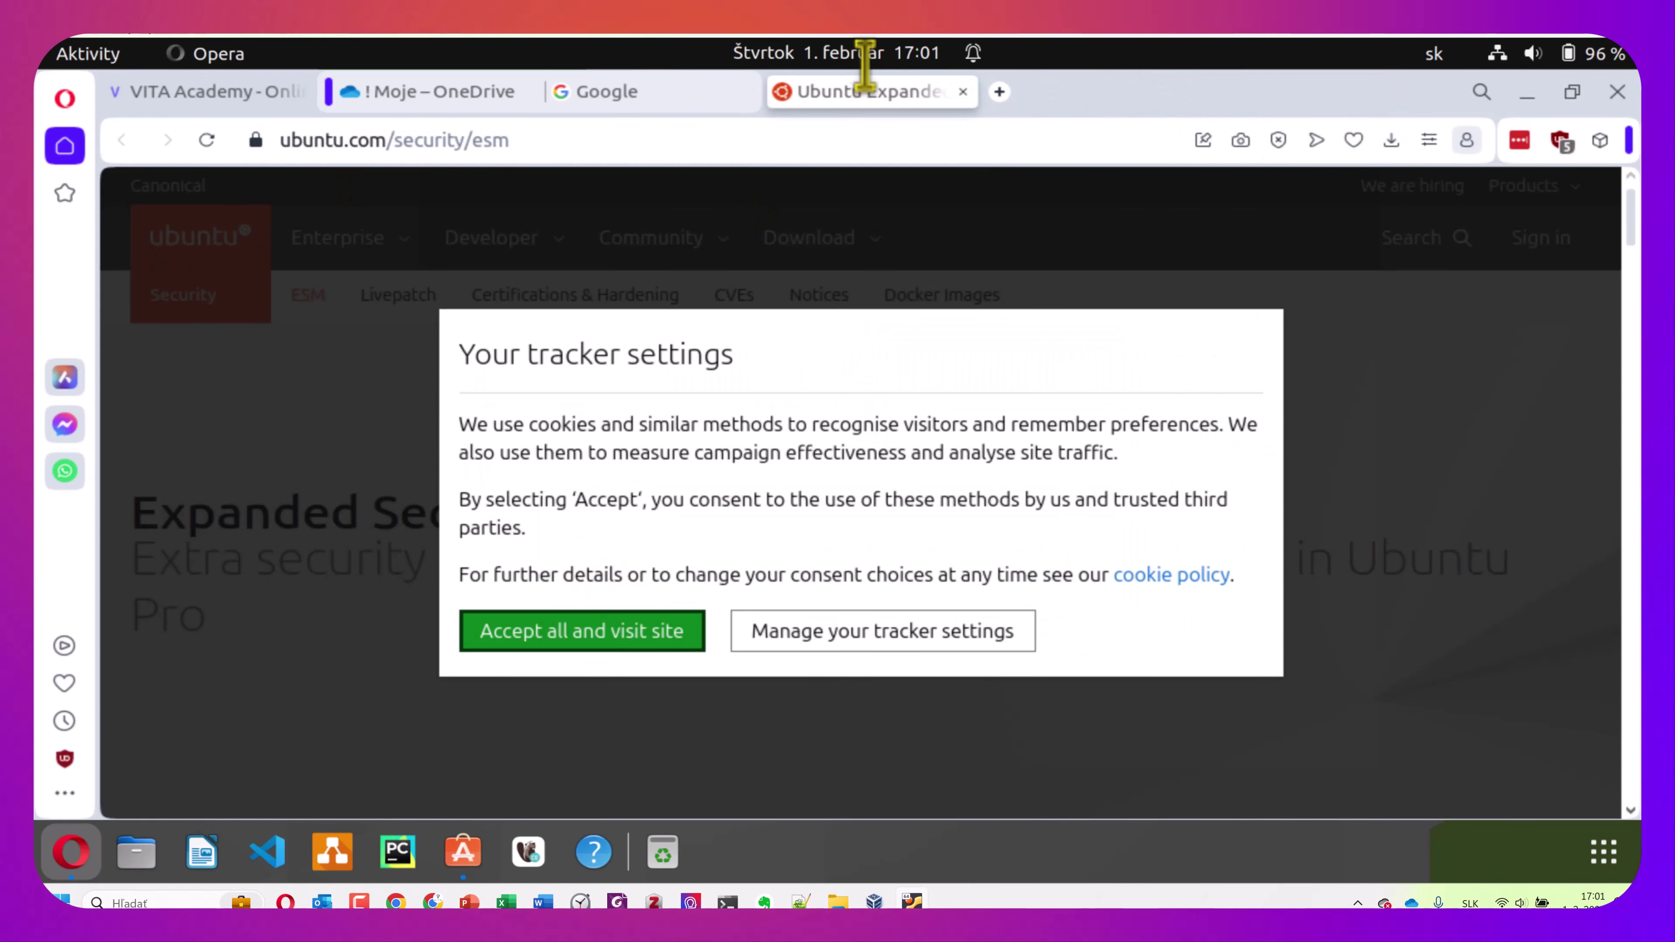
pyautogui.click(963, 91)
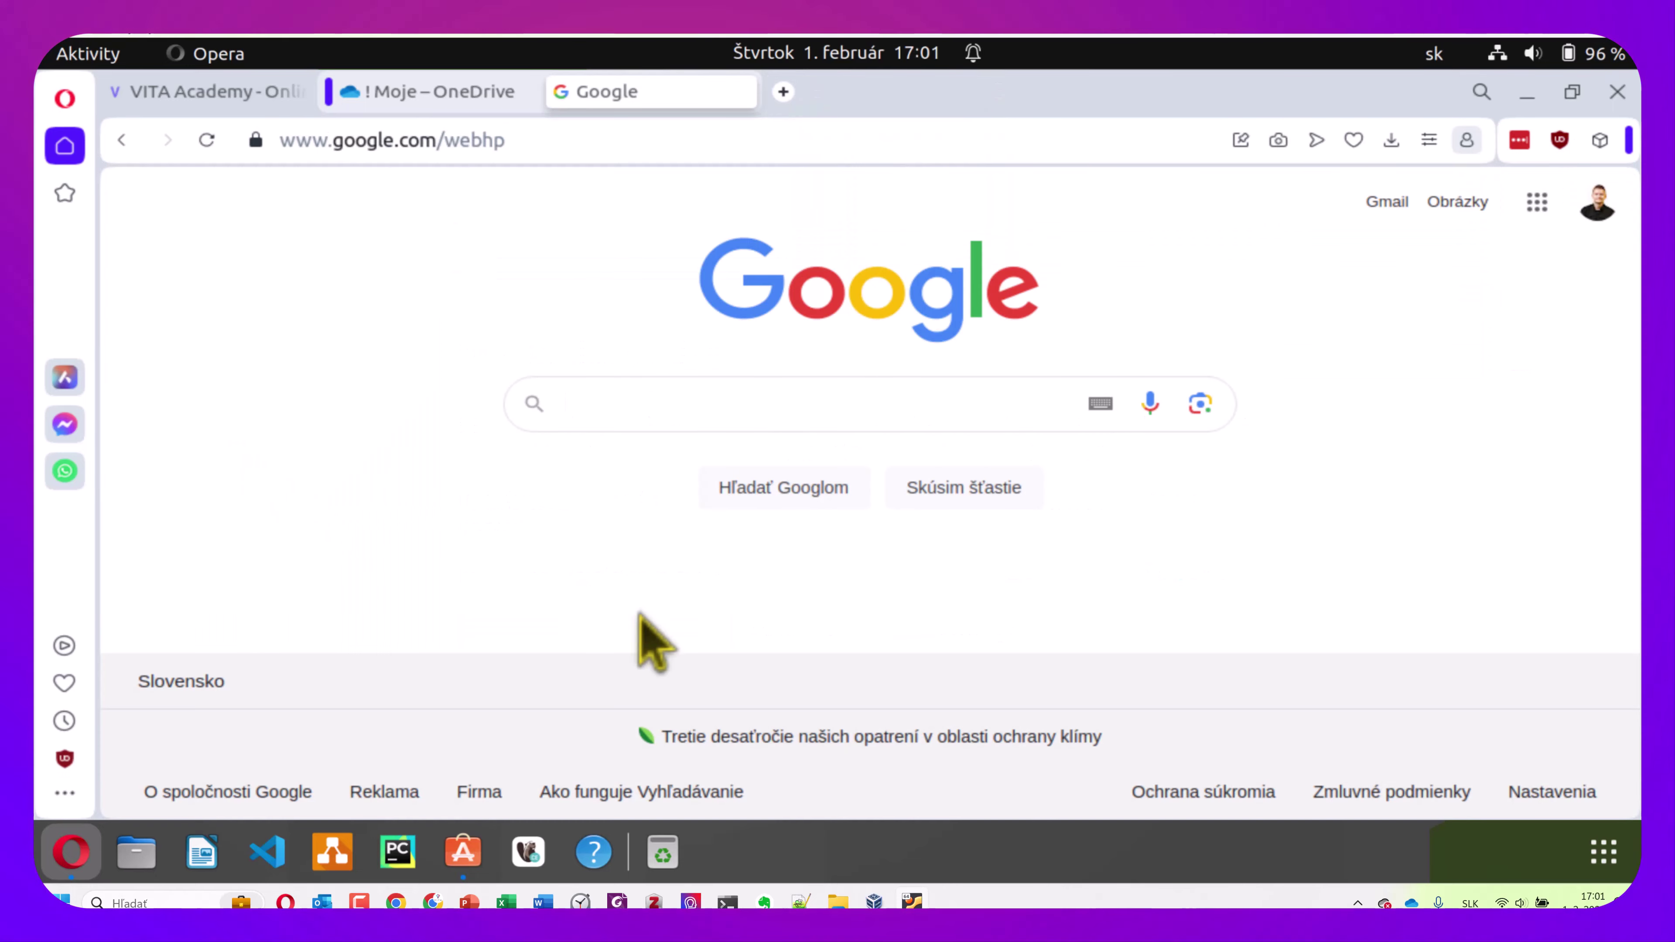
pyautogui.click(467, 858)
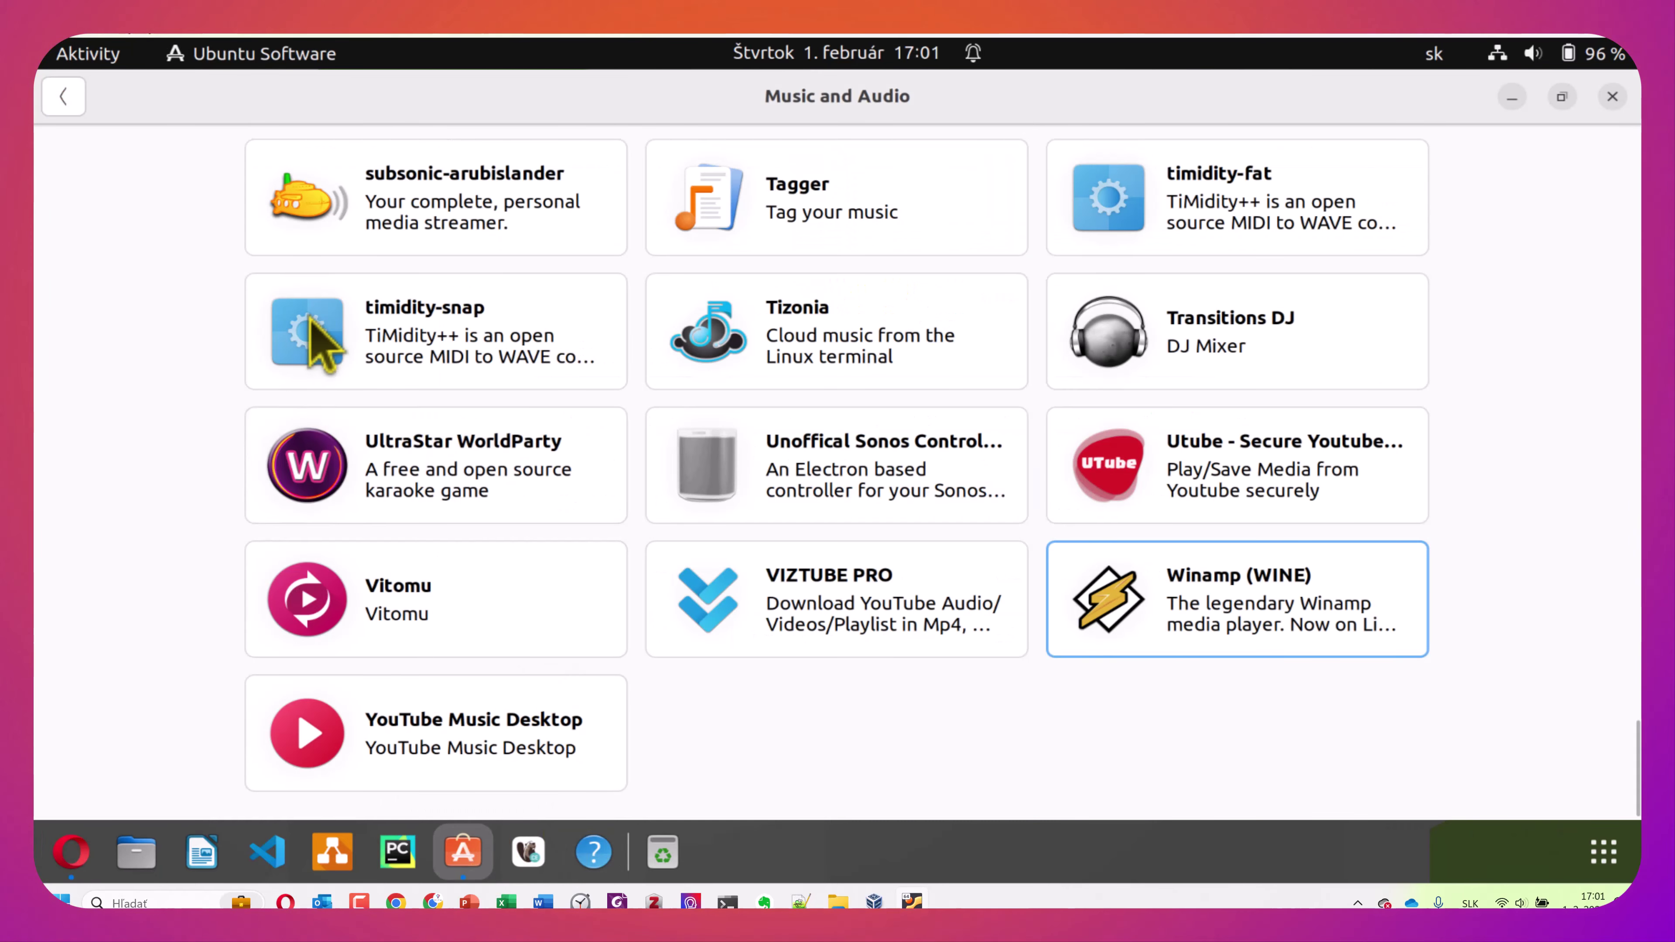
# Start installing Steam from its Explore banner, authenticating with the account password
pyautogui.scroll(5, 86, 145)
pyautogui.click(63, 99)
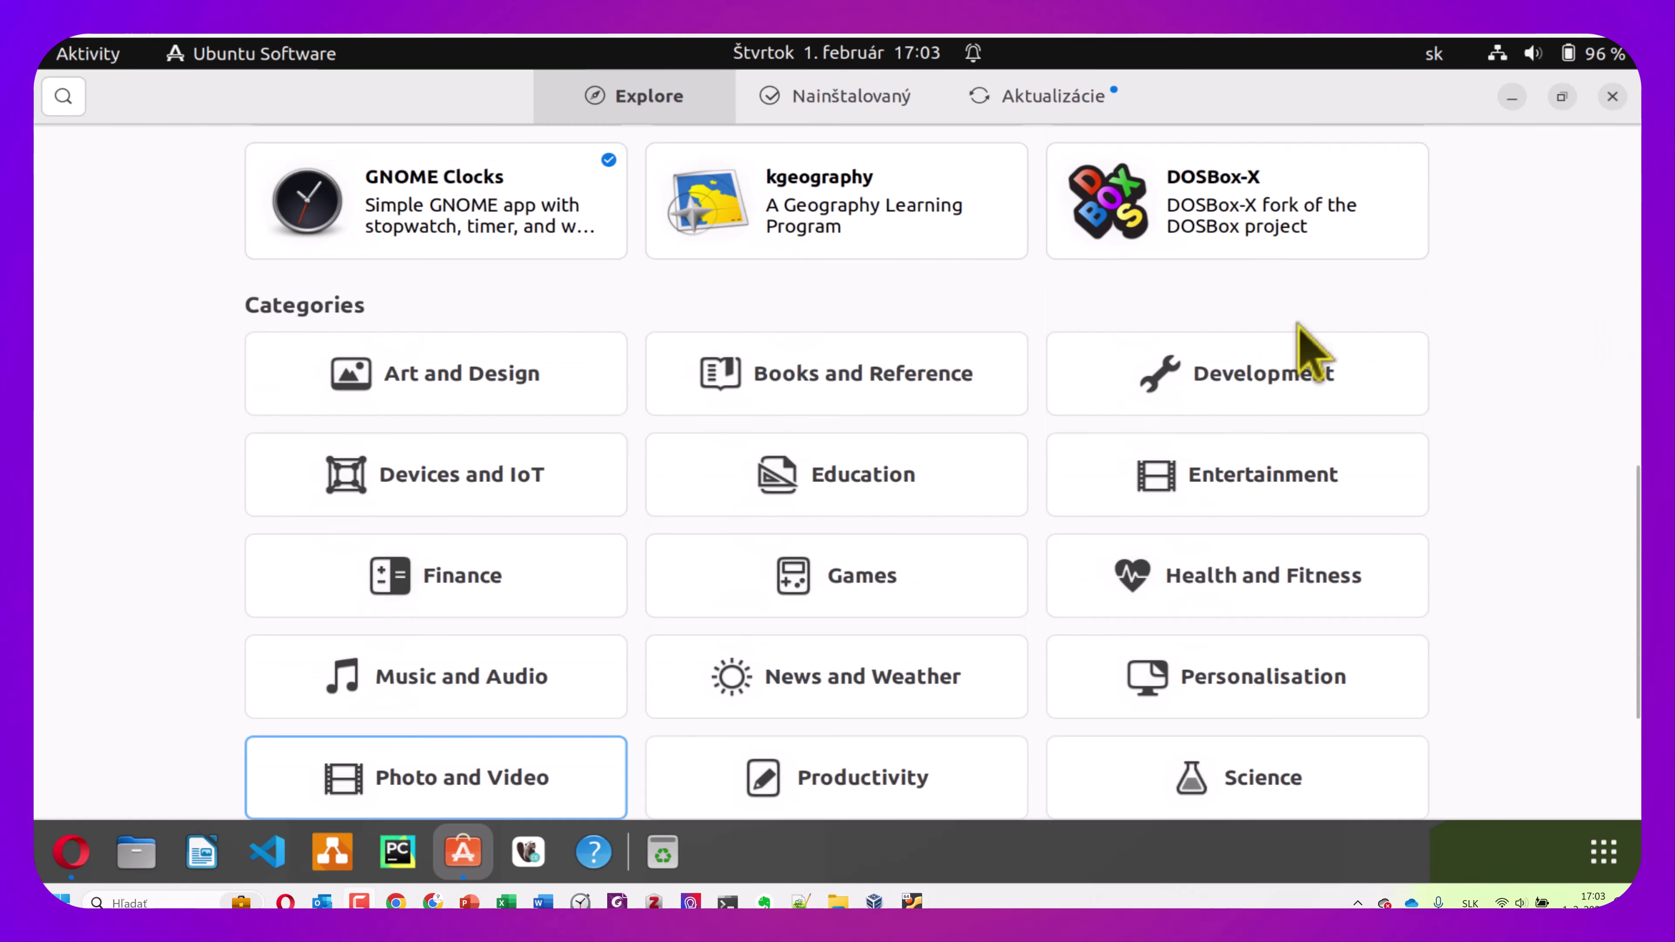
pyautogui.scroll(10, 1122, 385)
pyautogui.click(857, 389)
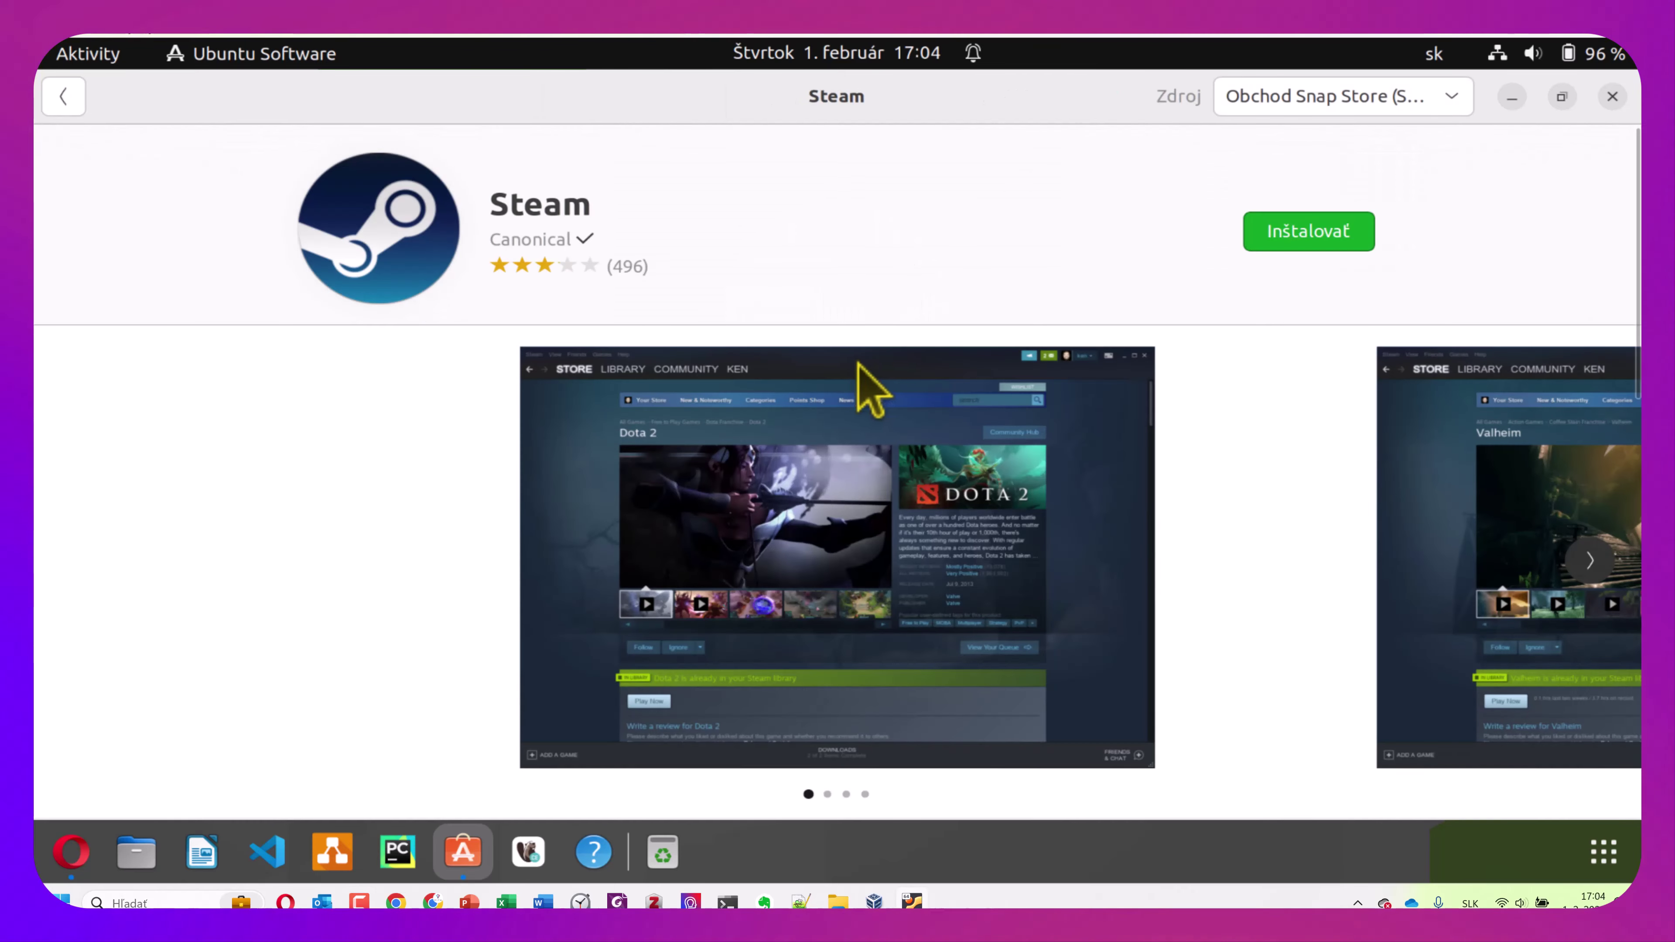
pyautogui.click(1286, 239)
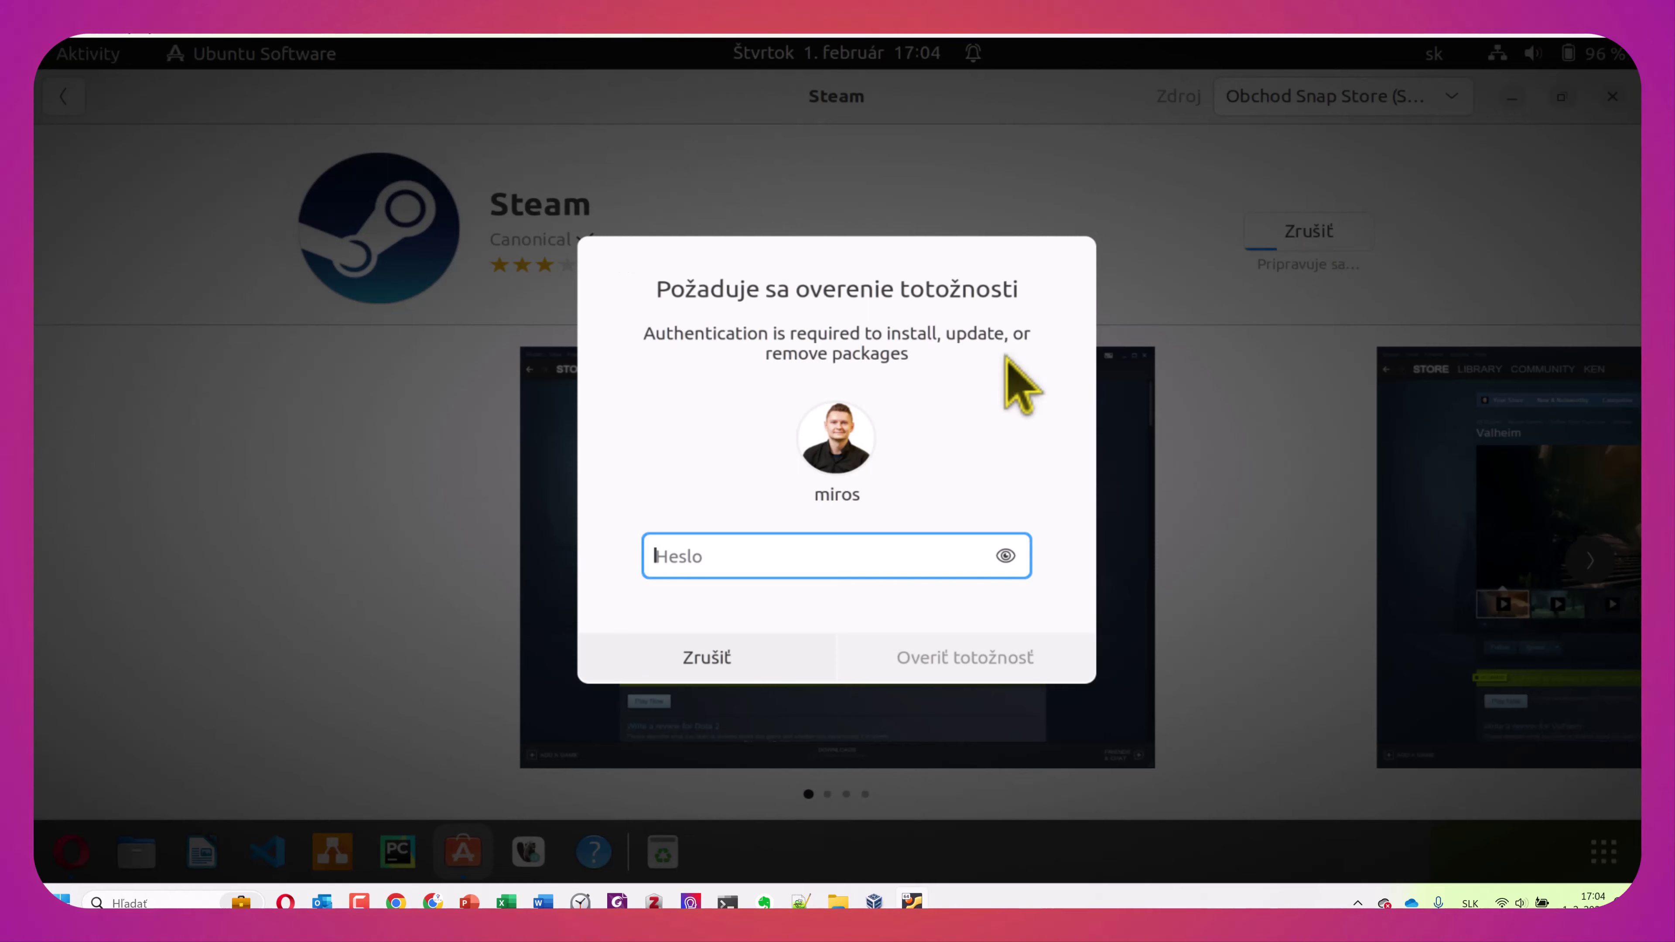
pyautogui.write('***')
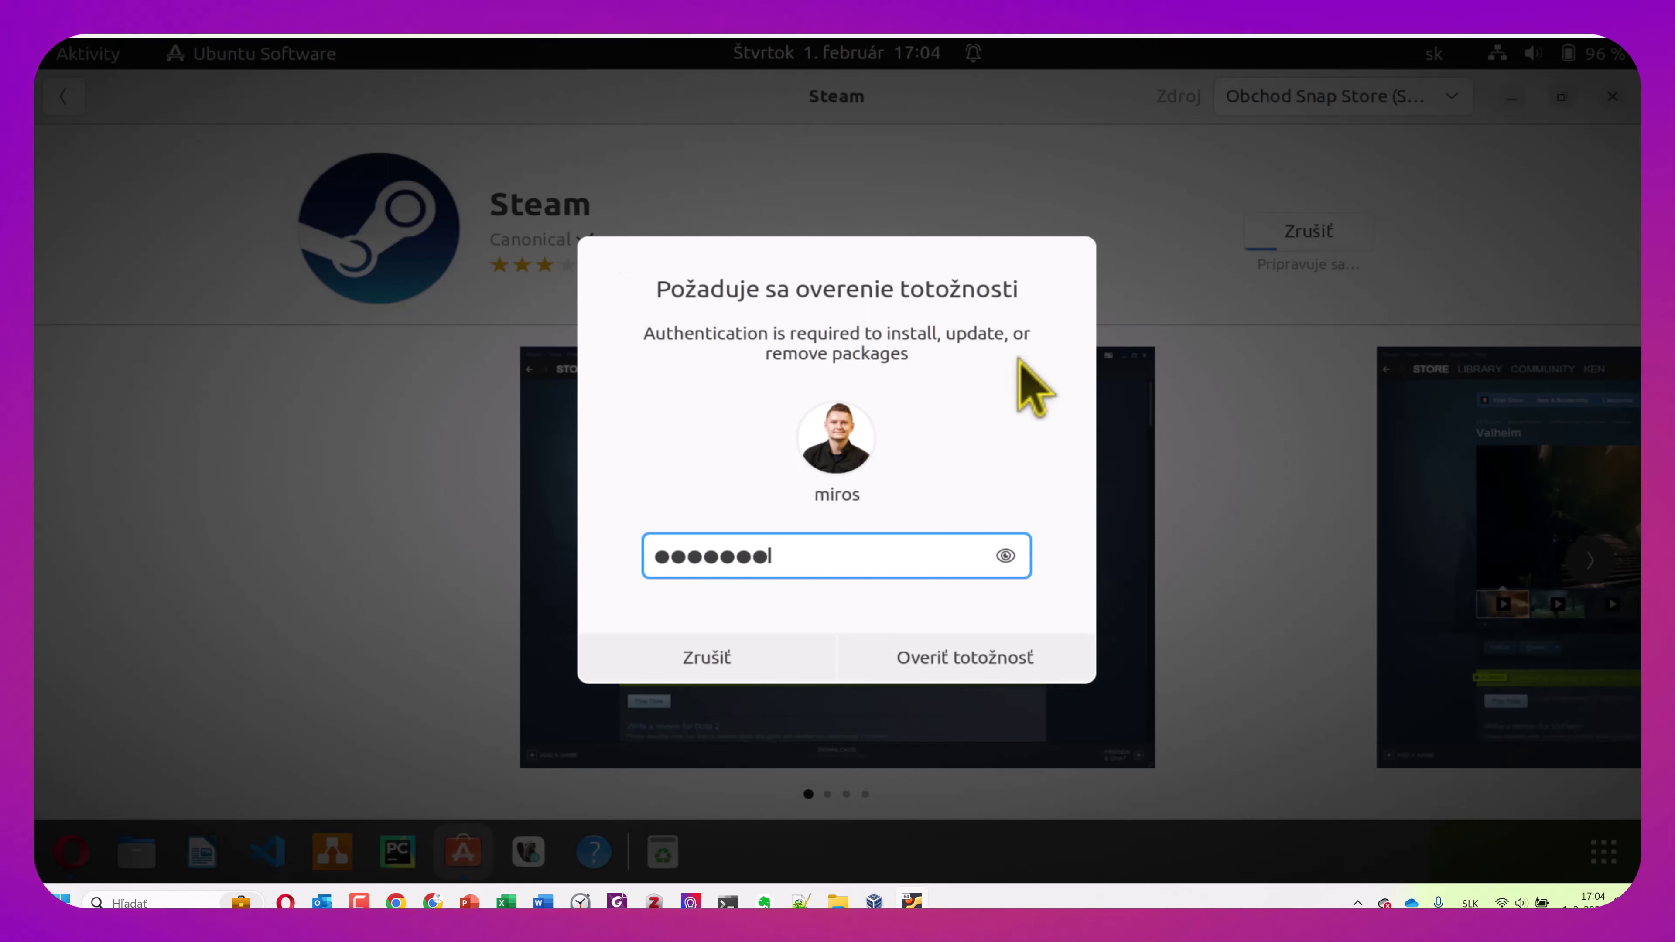
pyautogui.click(990, 655)
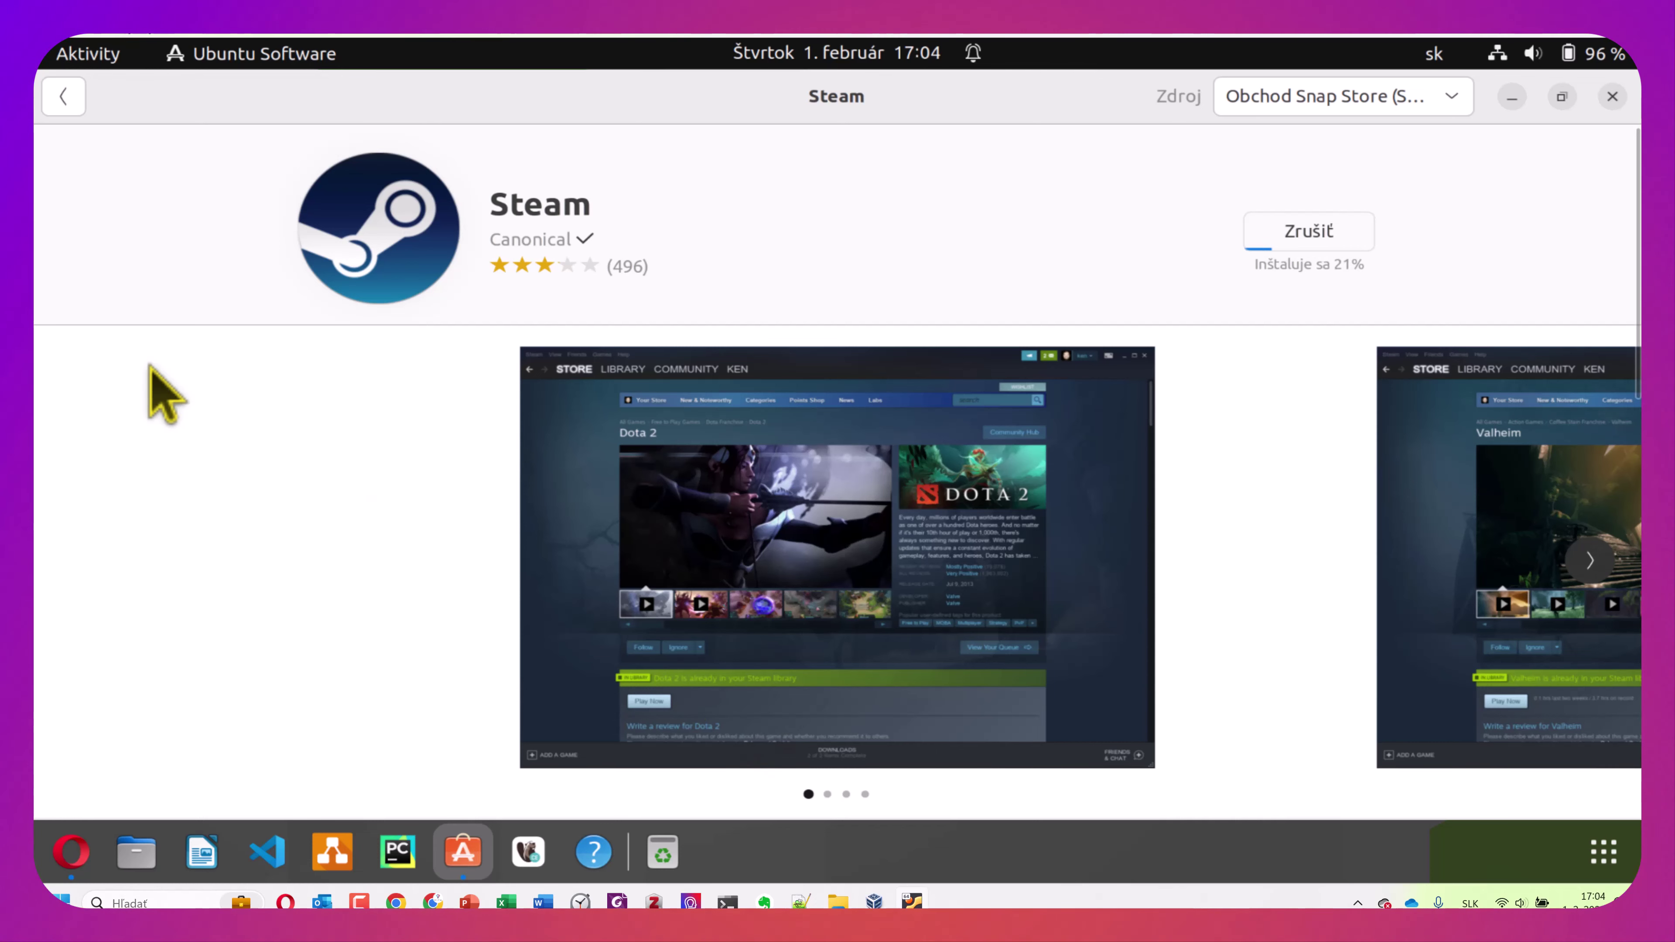
# Return to the Explore page, briefly opening and then dismissing the software search
pyautogui.click(62, 104)
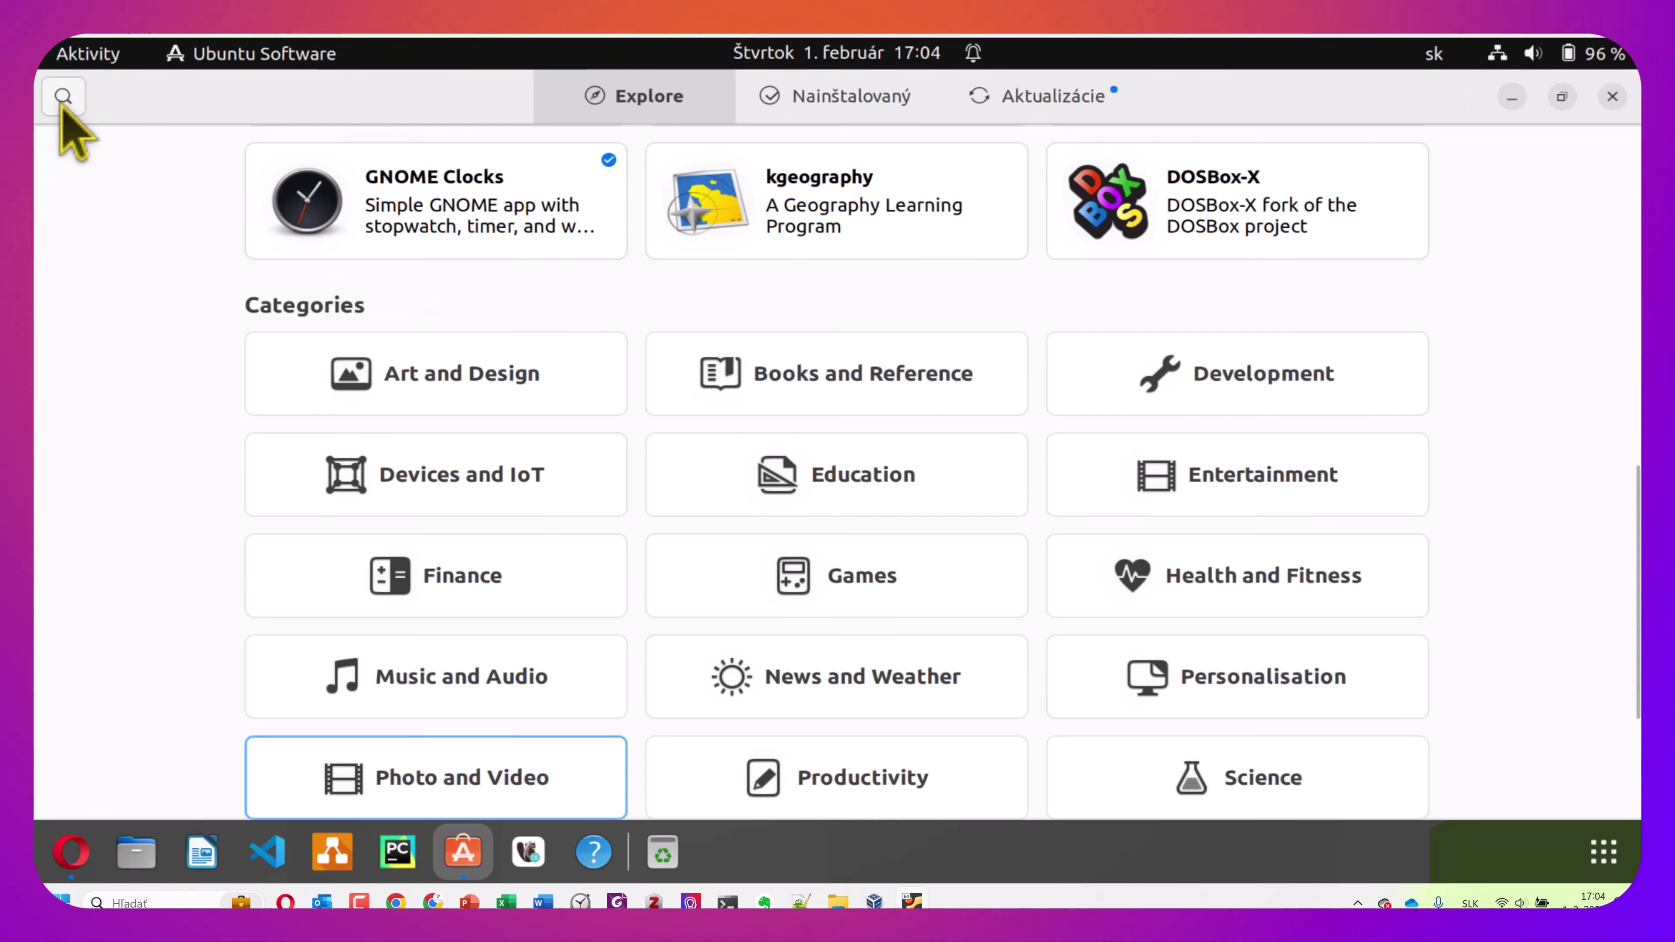
pyautogui.scroll(5, 550, 300)
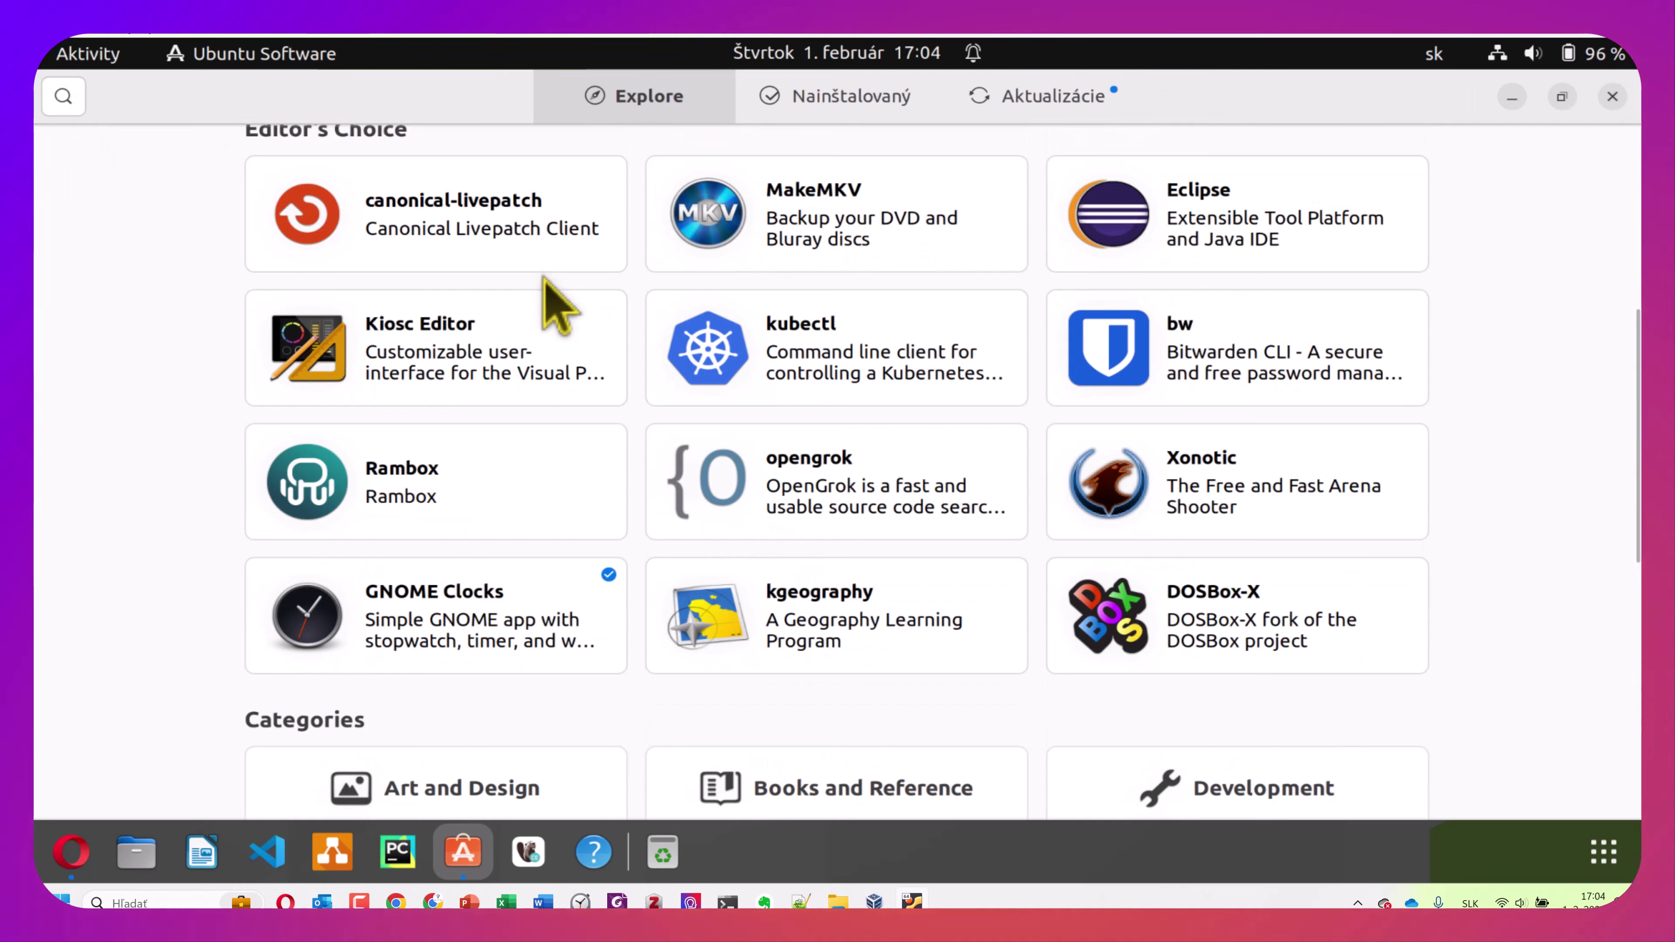
pyautogui.scroll(5, 561, 323)
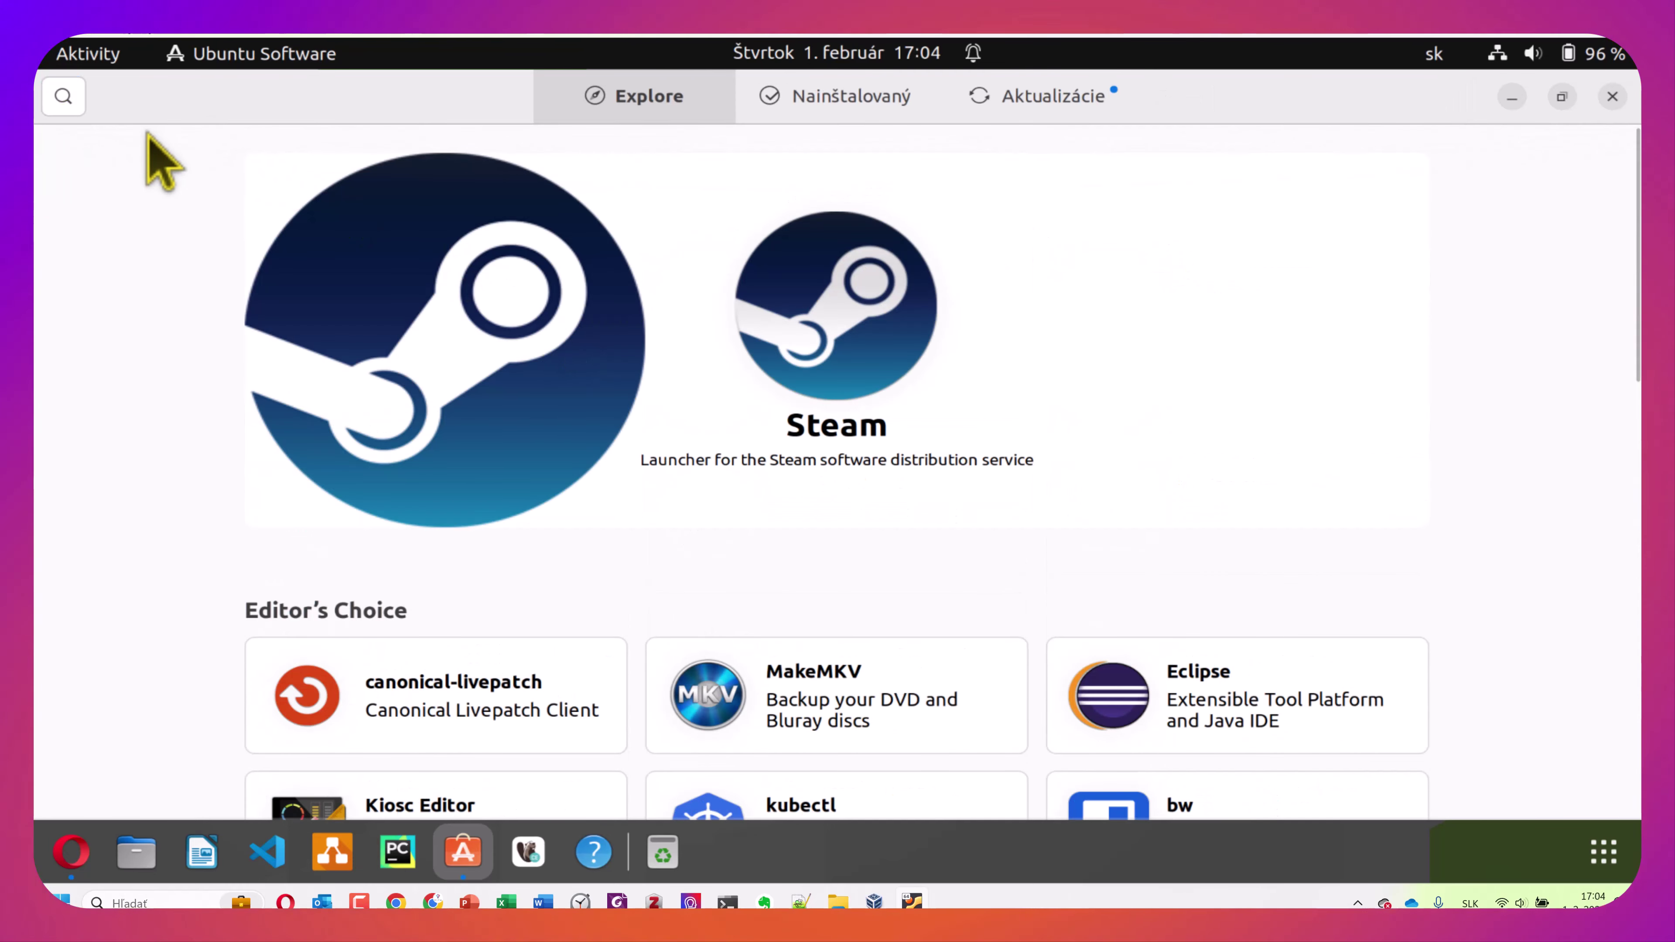
pyautogui.click(63, 95)
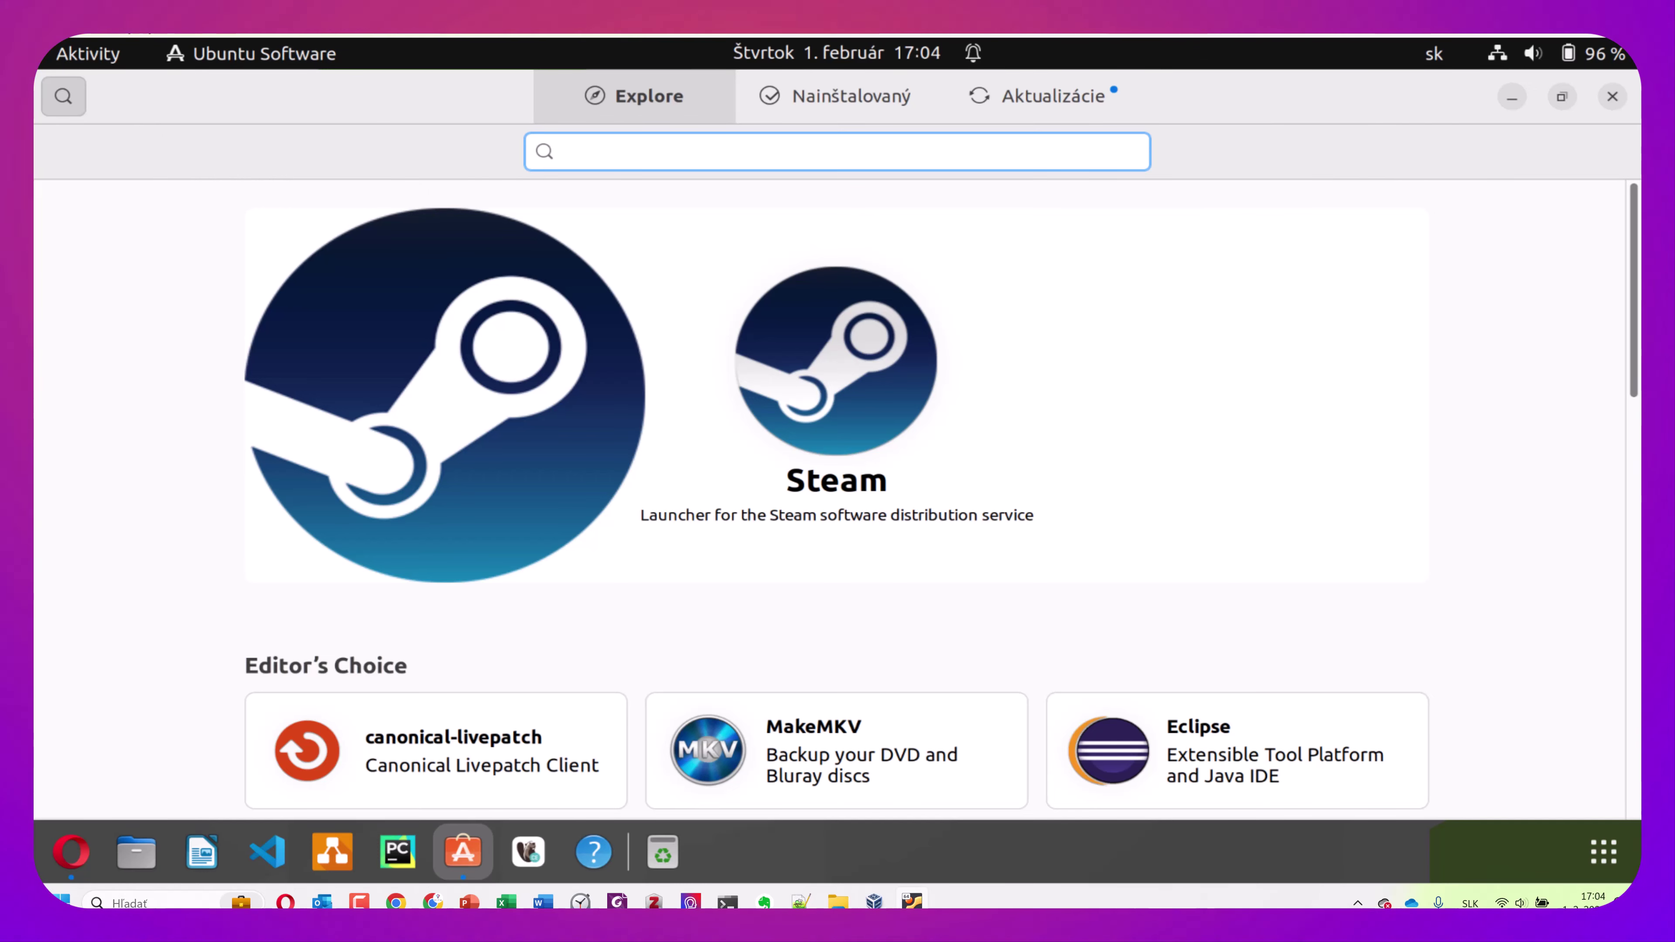
pyautogui.press('Escape')
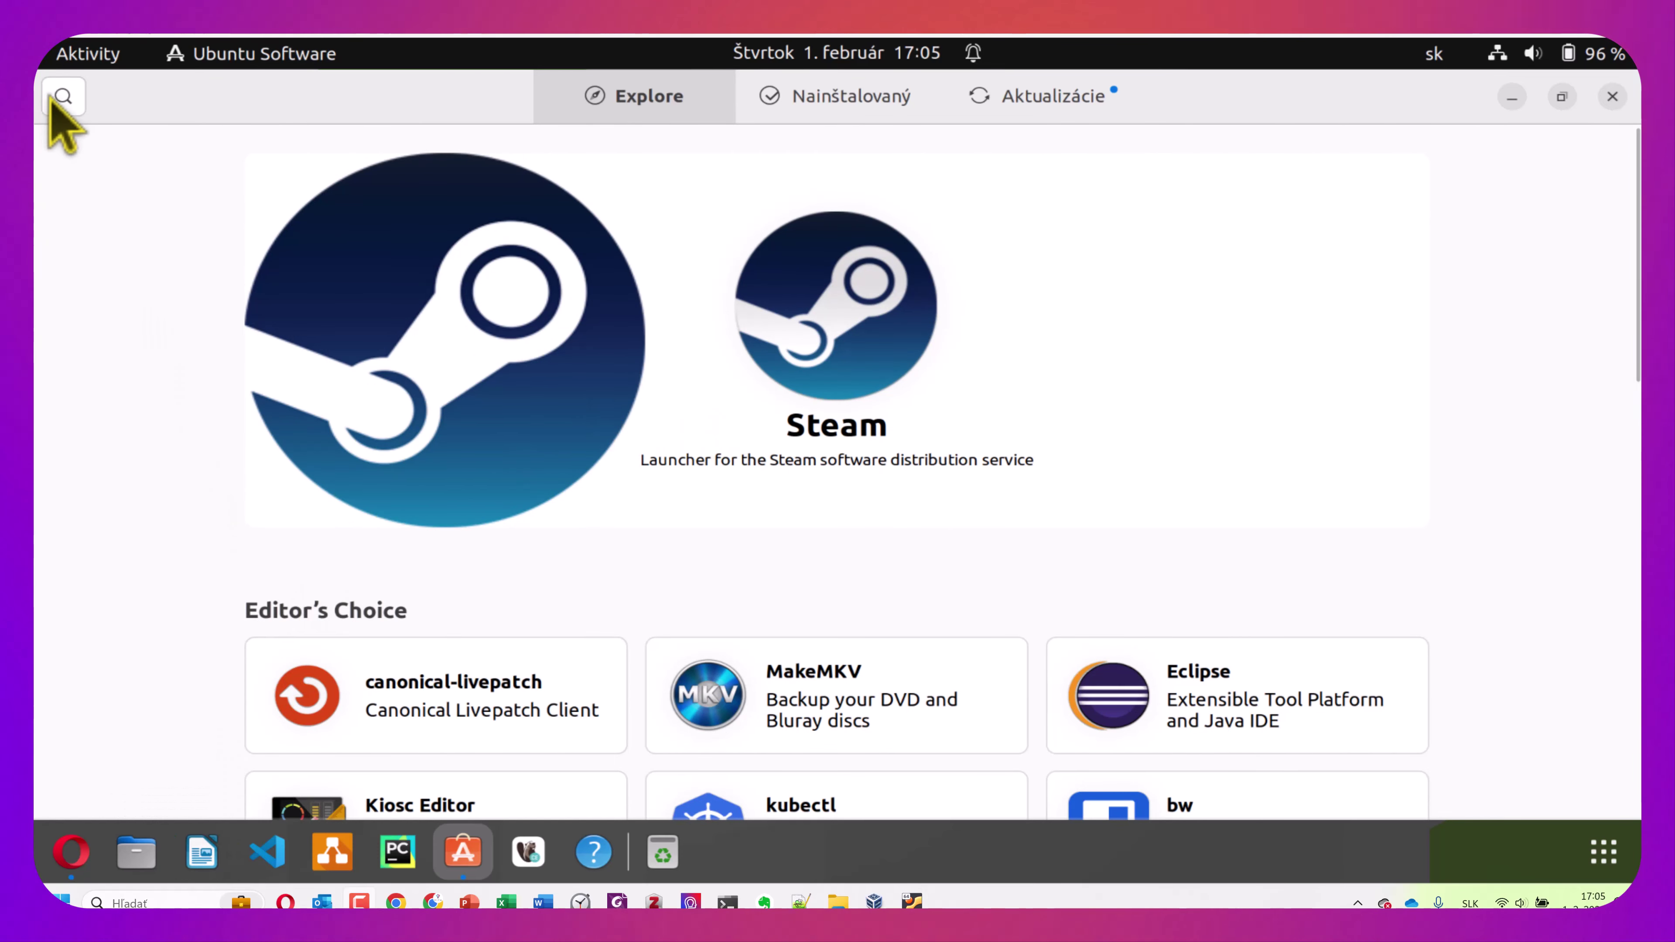
# Search for 'libre', review the installed LibreOffice apps, and launch LibreOffice Writer from the dock
pyautogui.click(63, 99)
pyautogui.write('libre')
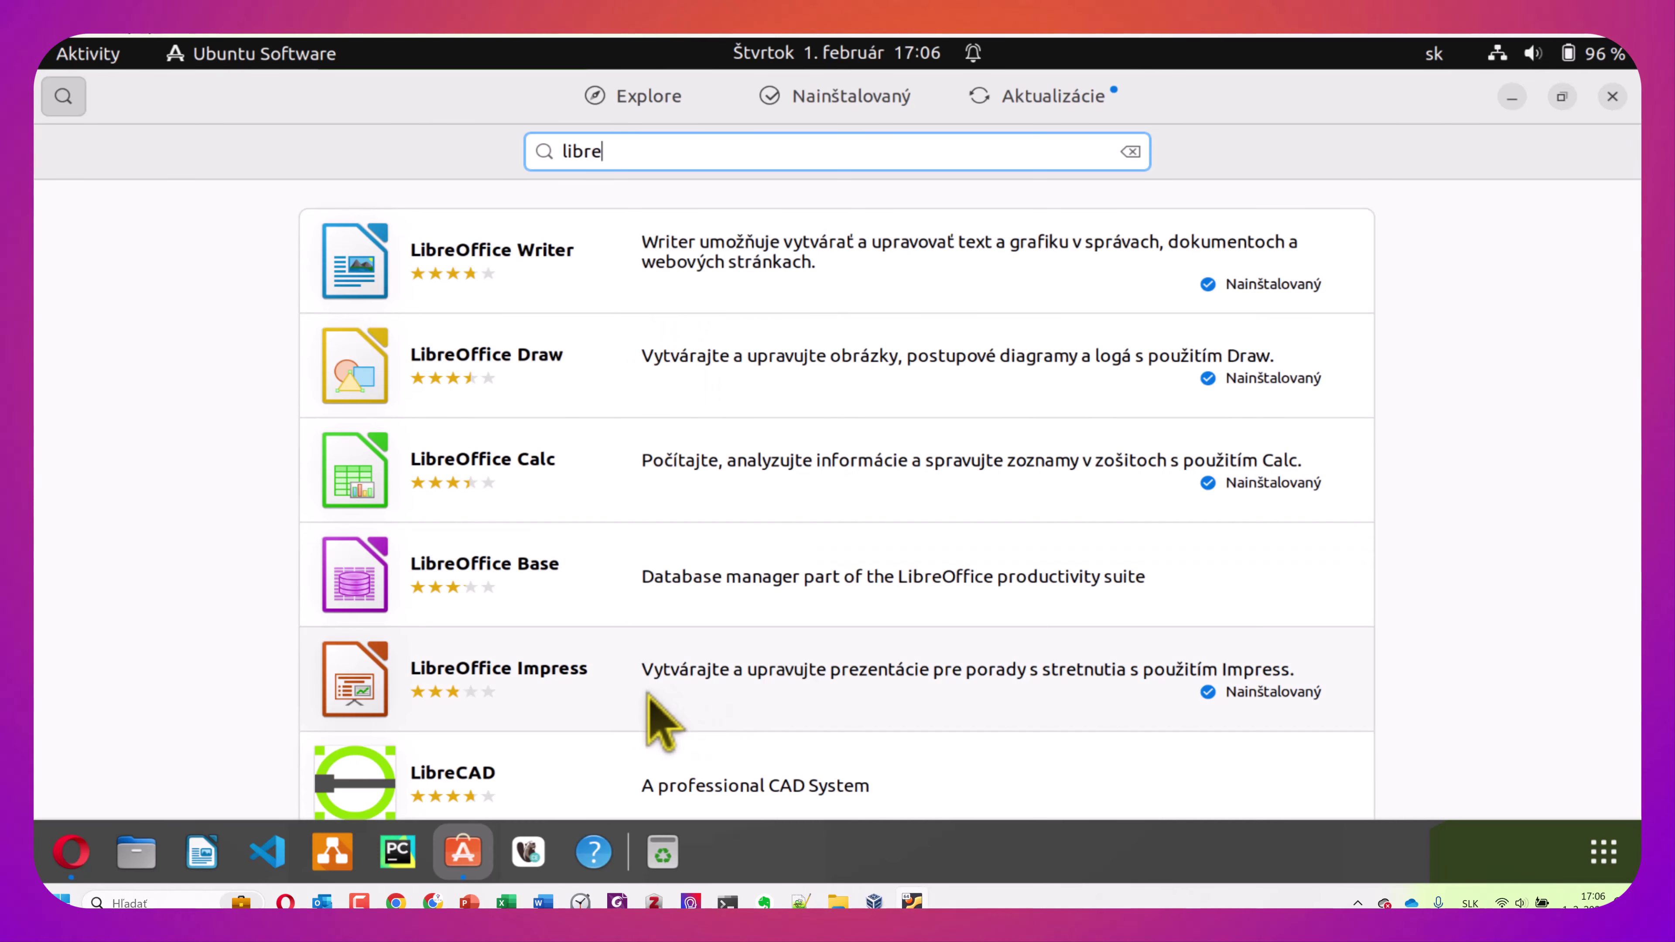
pyautogui.scroll(-1, 659, 706)
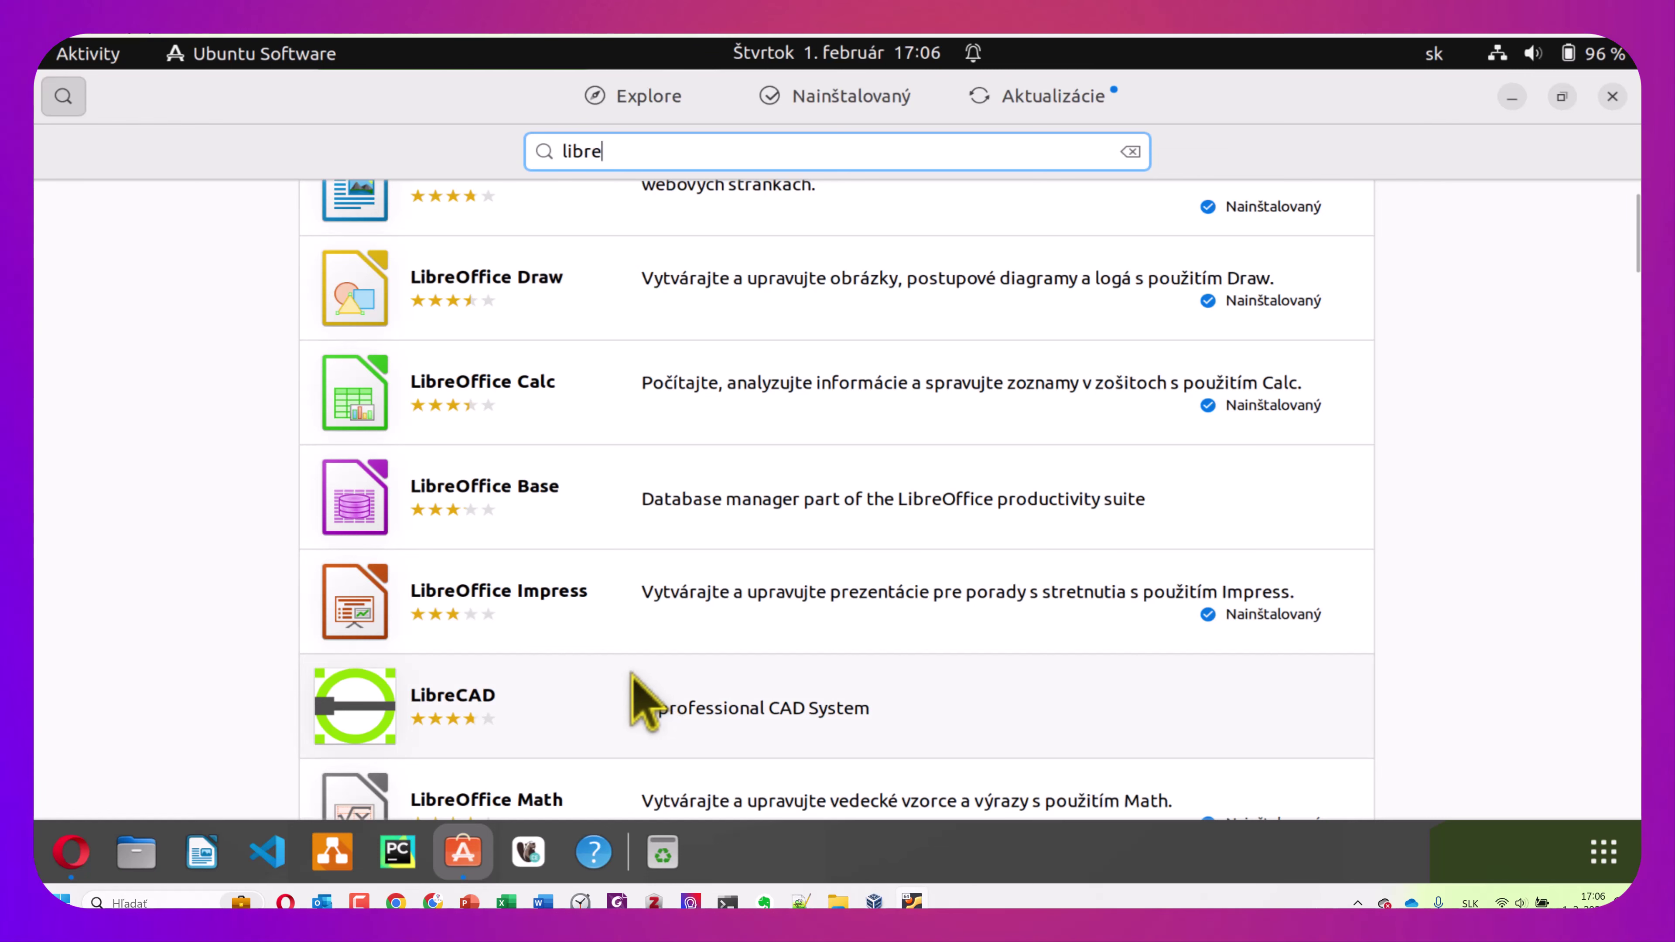
pyautogui.scroll(-1, 645, 700)
pyautogui.scroll(-1, 691, 725)
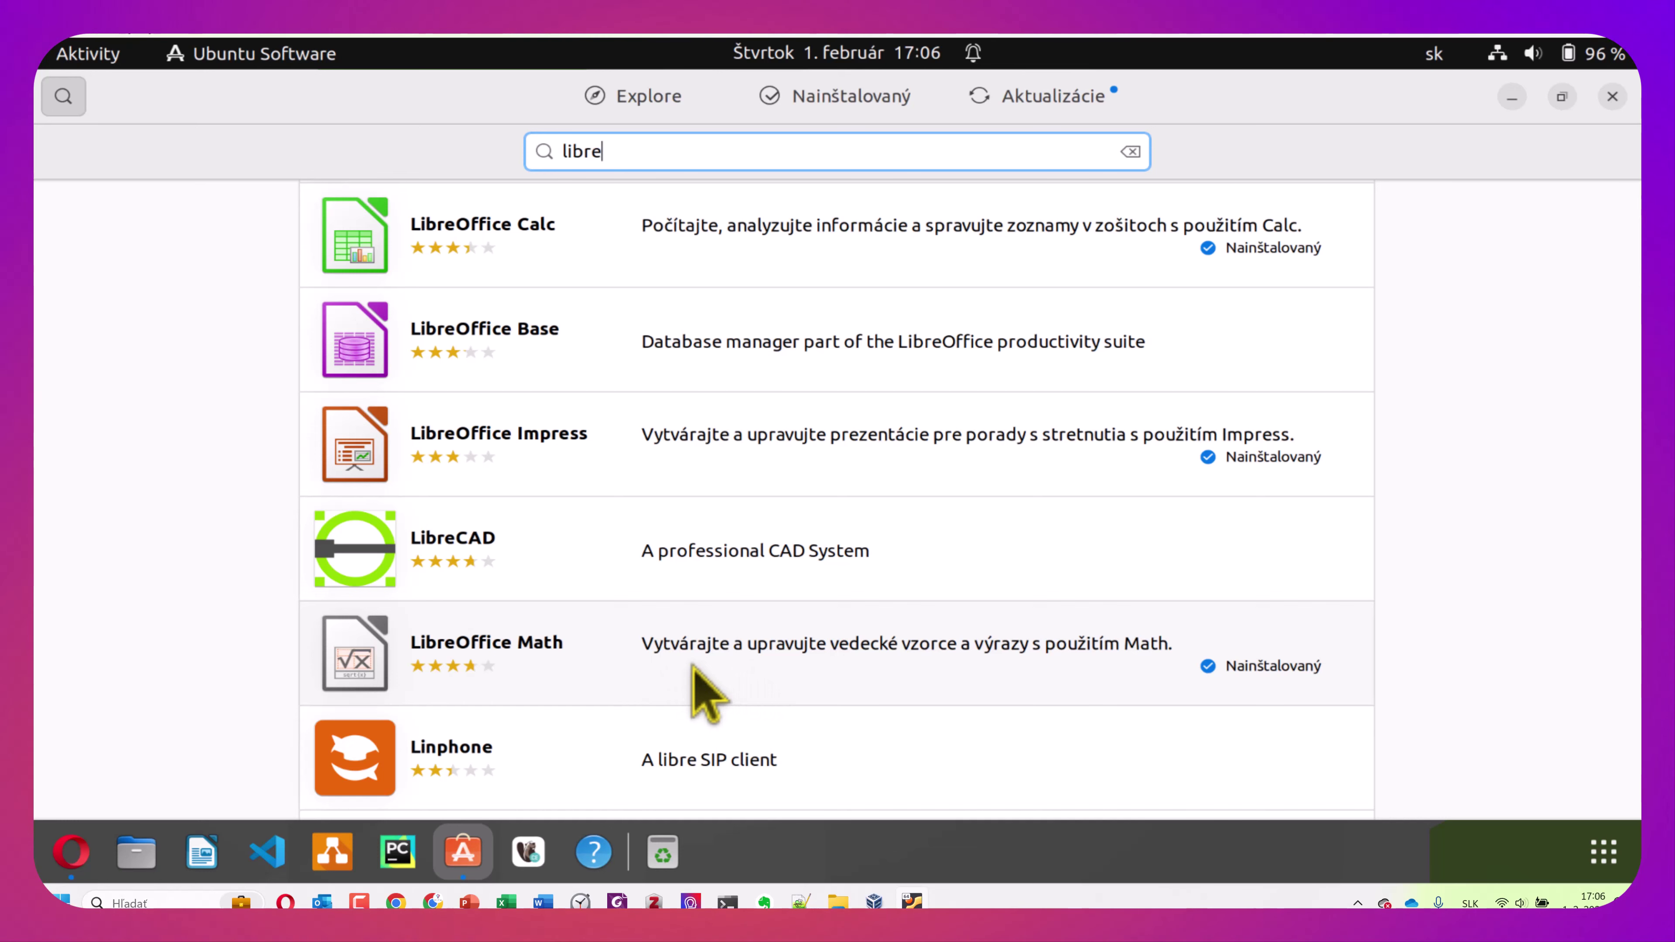
pyautogui.scroll(1, 705, 693)
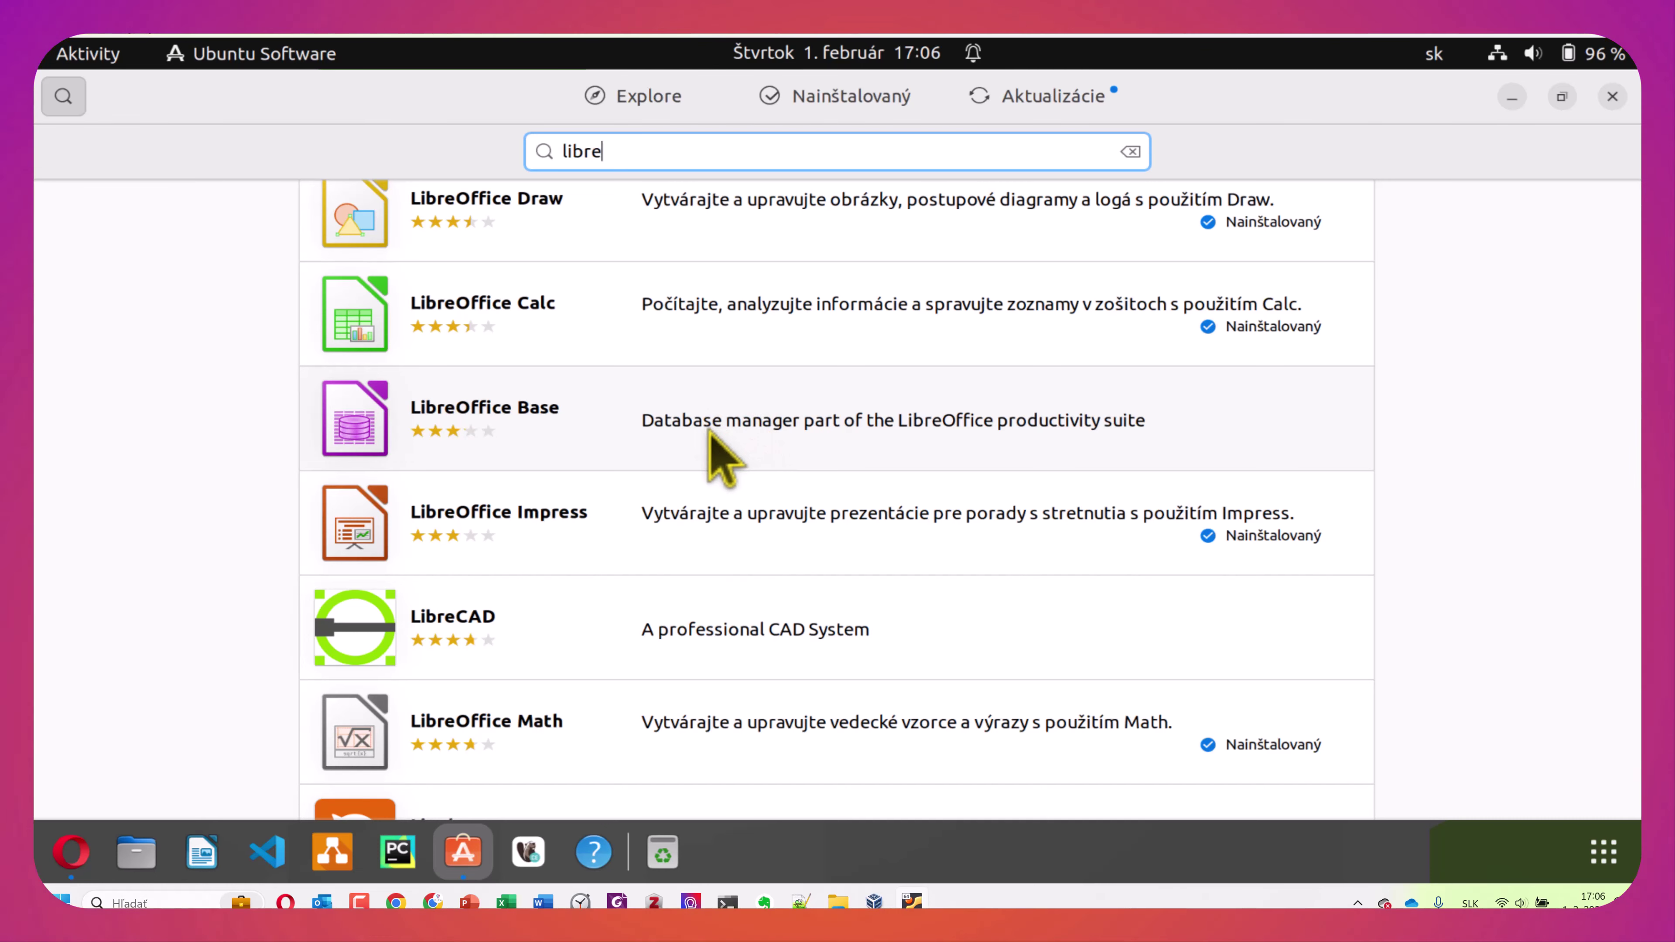
pyautogui.scroll(2, 710, 430)
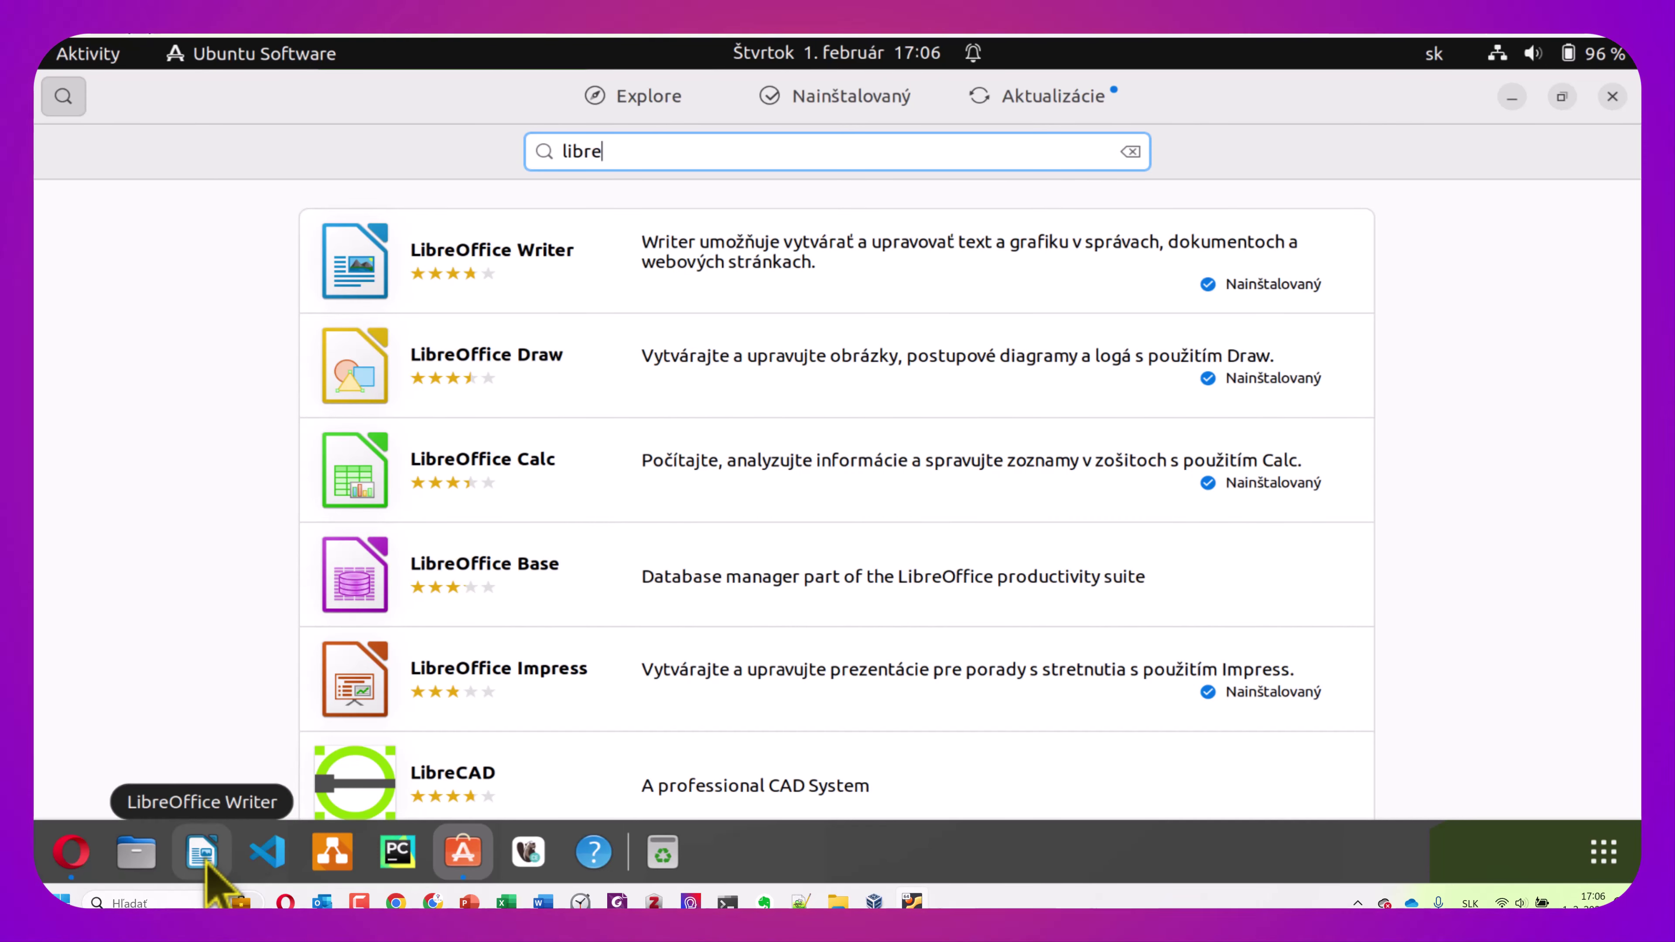
pyautogui.click(207, 861)
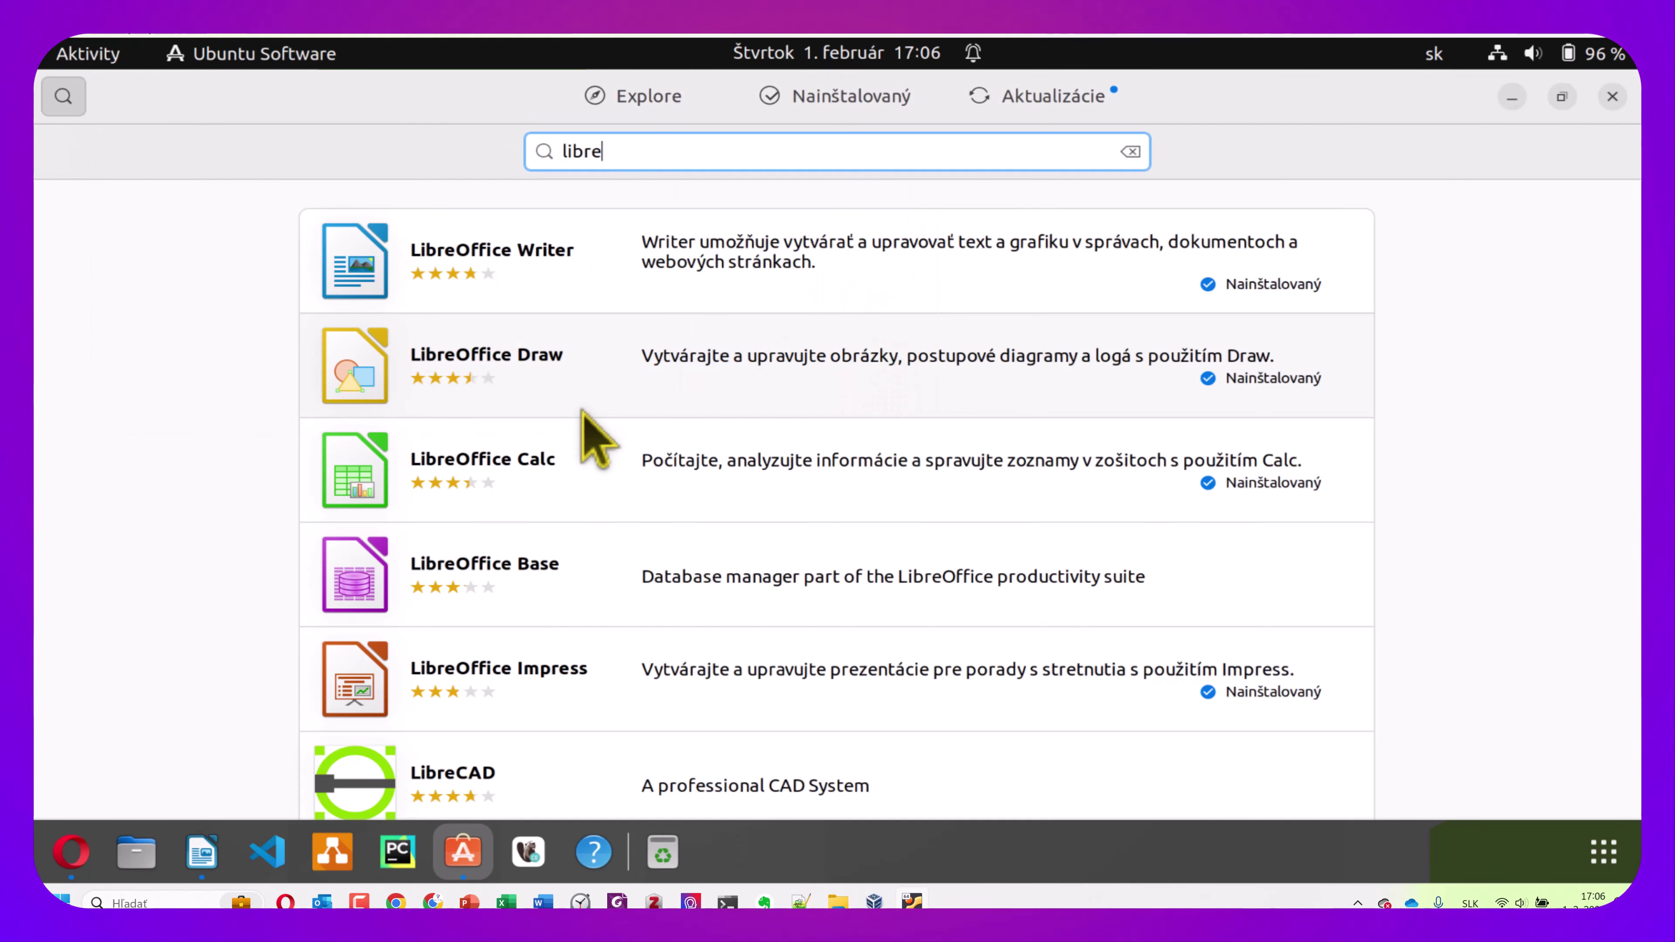
# Dismiss Writer's Tip of the Day and close the blank Untitled 1 window
pyautogui.click(781, 391)
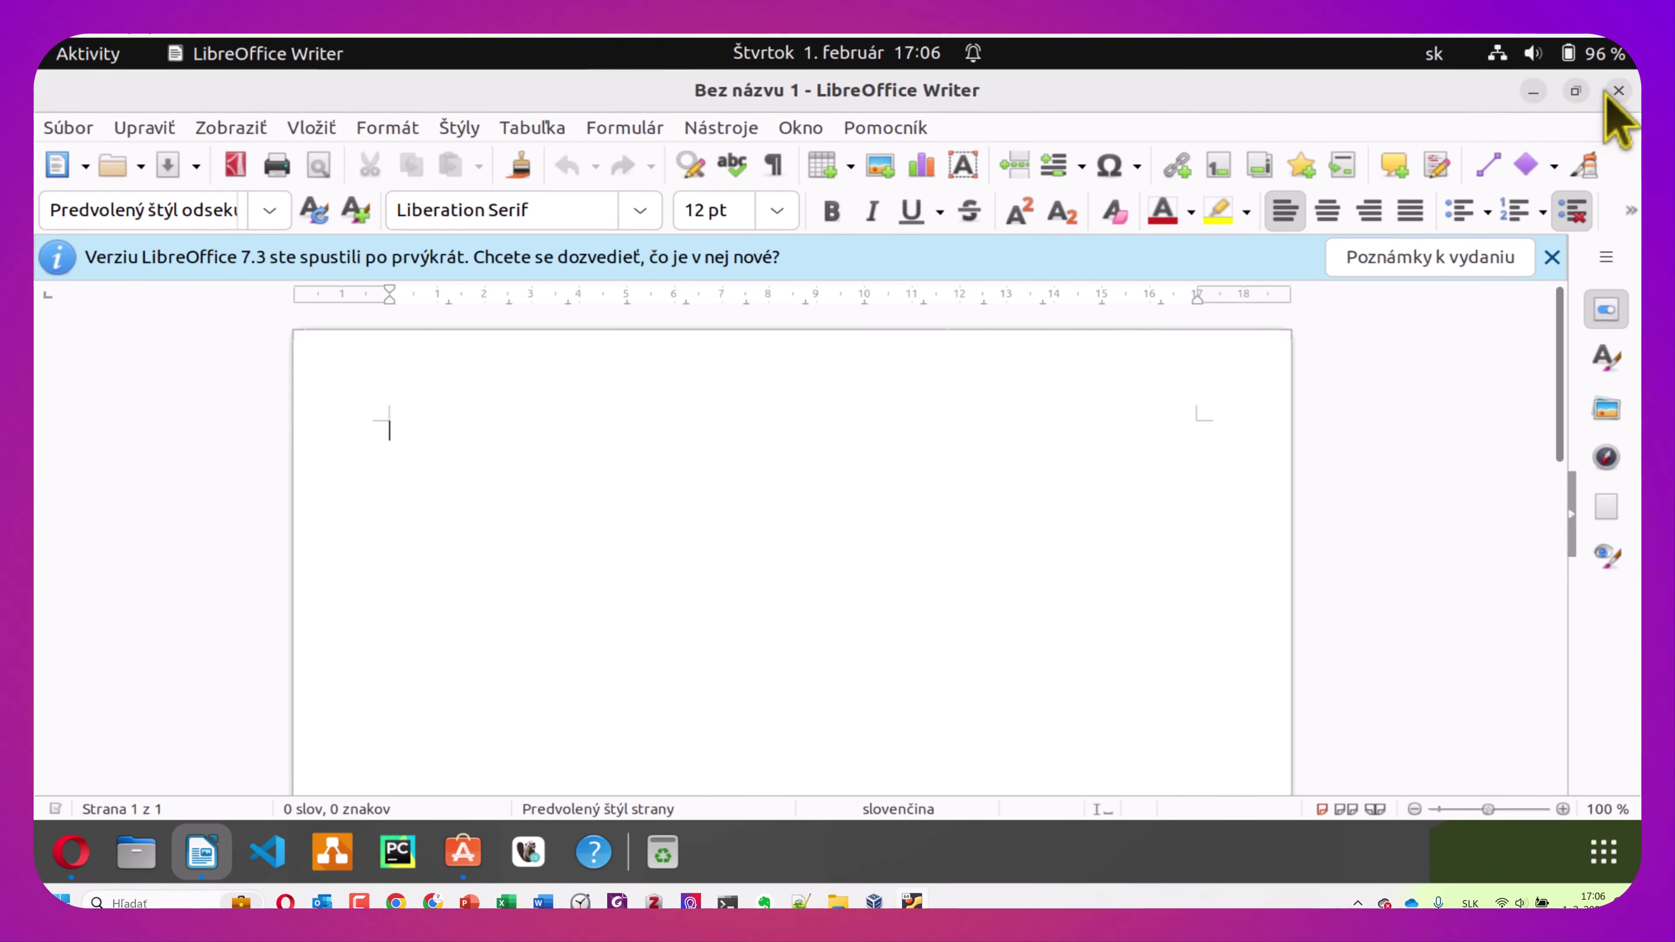
pyautogui.click(1619, 95)
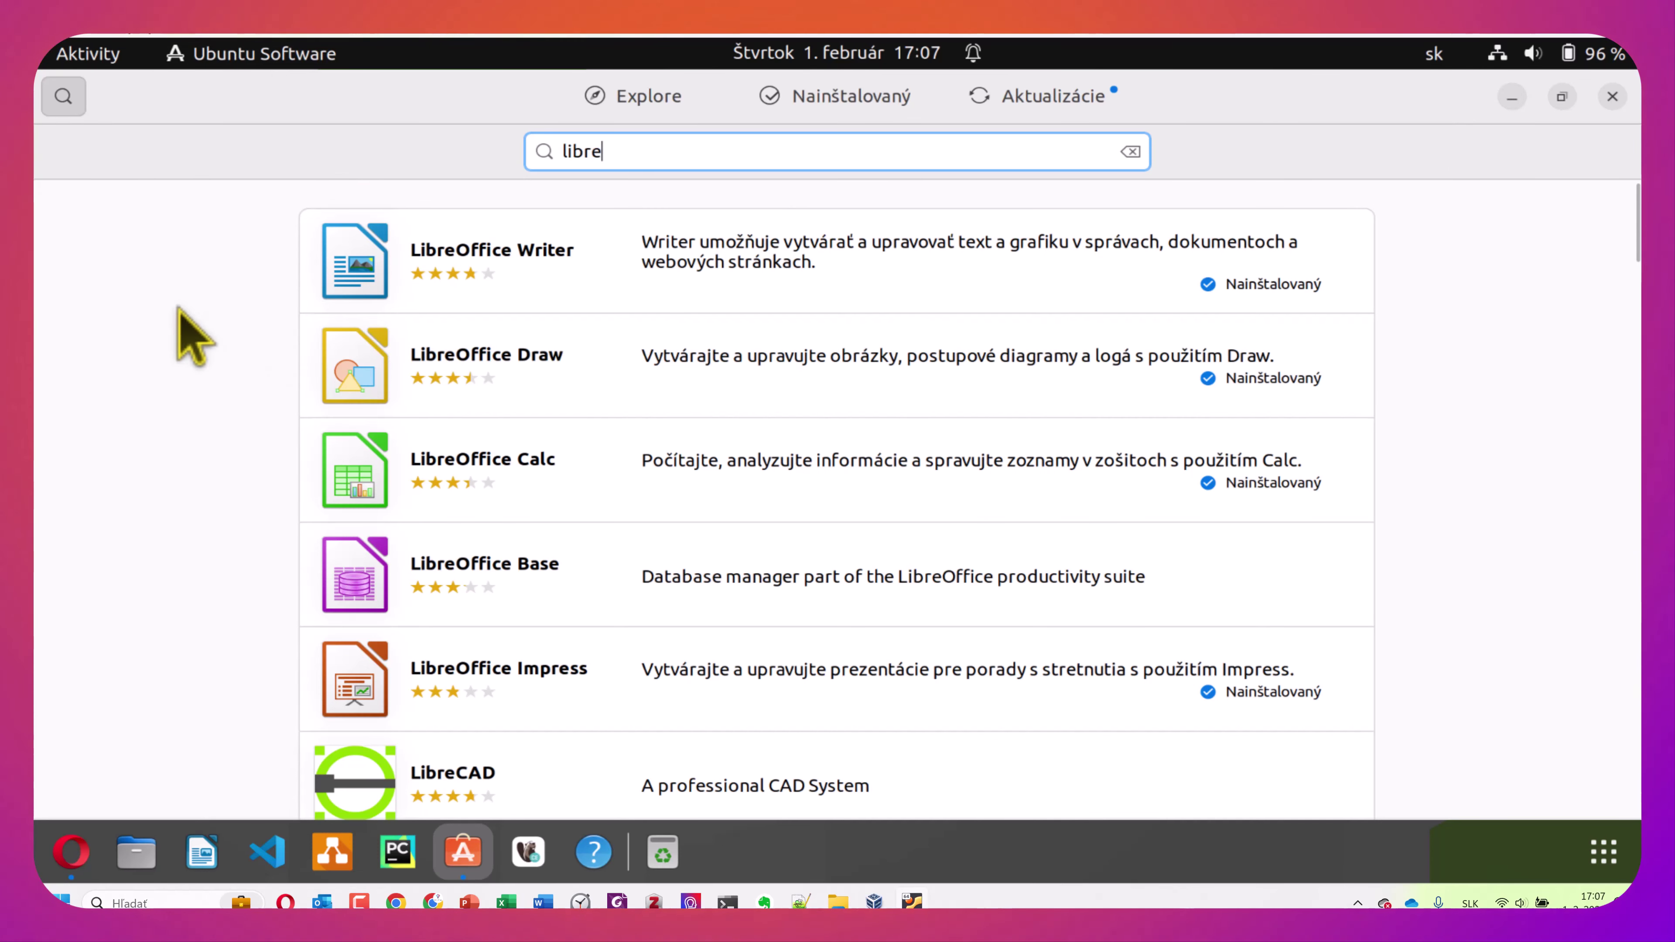
# From the desktop, run 'sudo snap install notepad-plus-plus' in a new terminal with the account password
pyautogui.press('super+d')
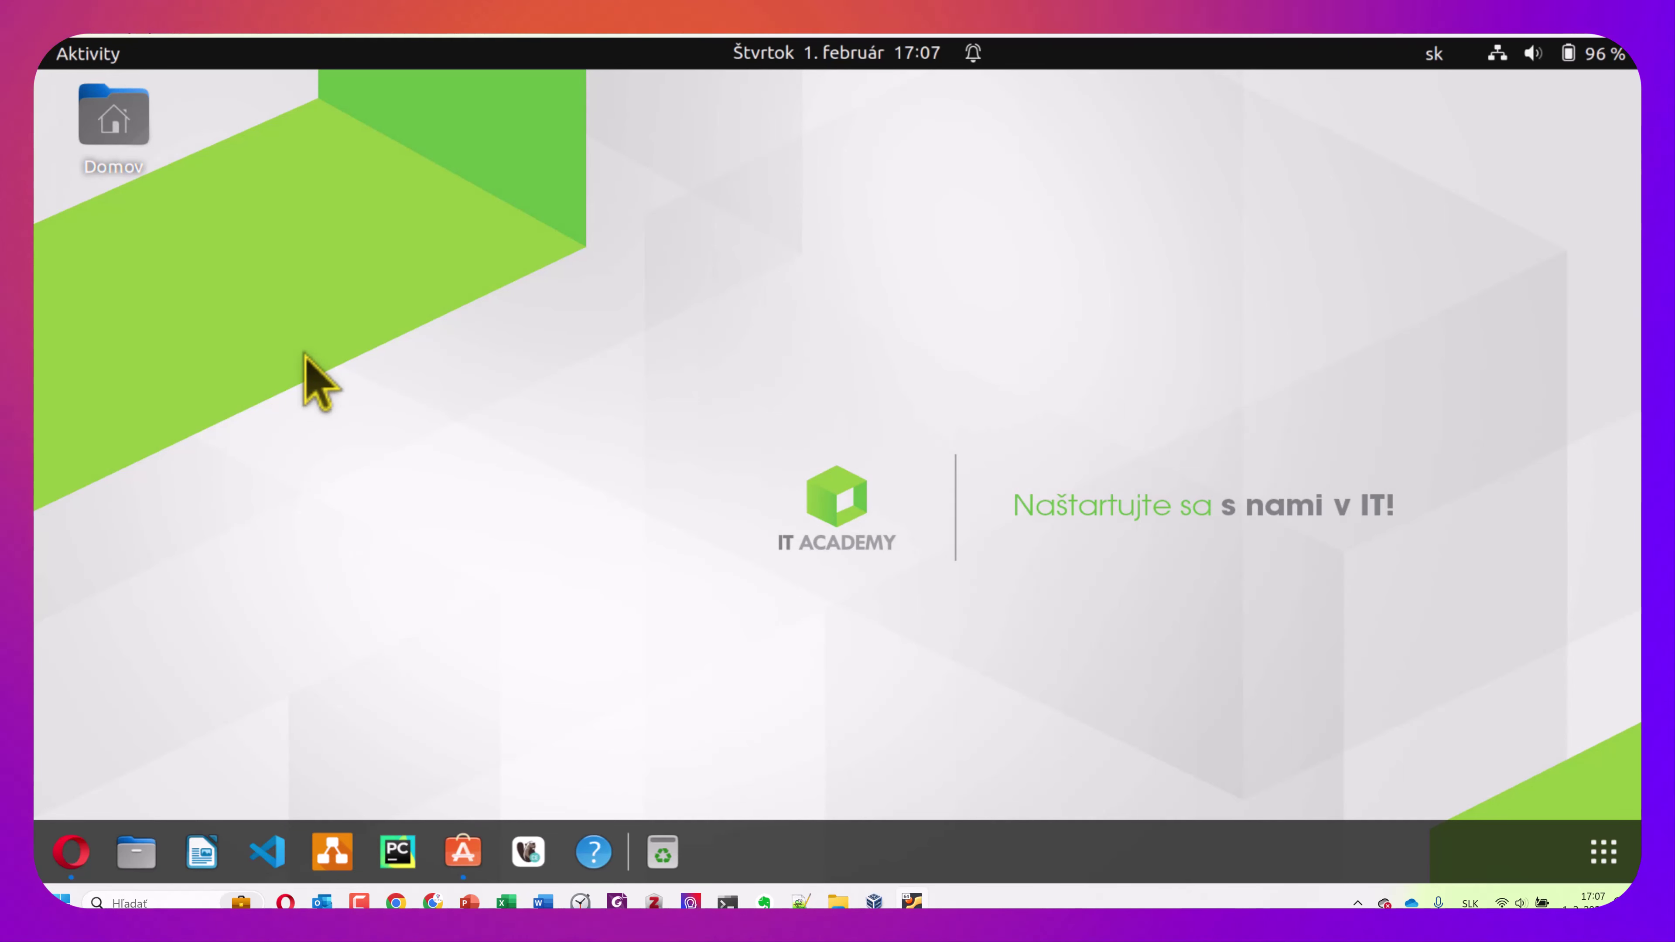
pyautogui.hotkey('ctrl', 'alt', 't')
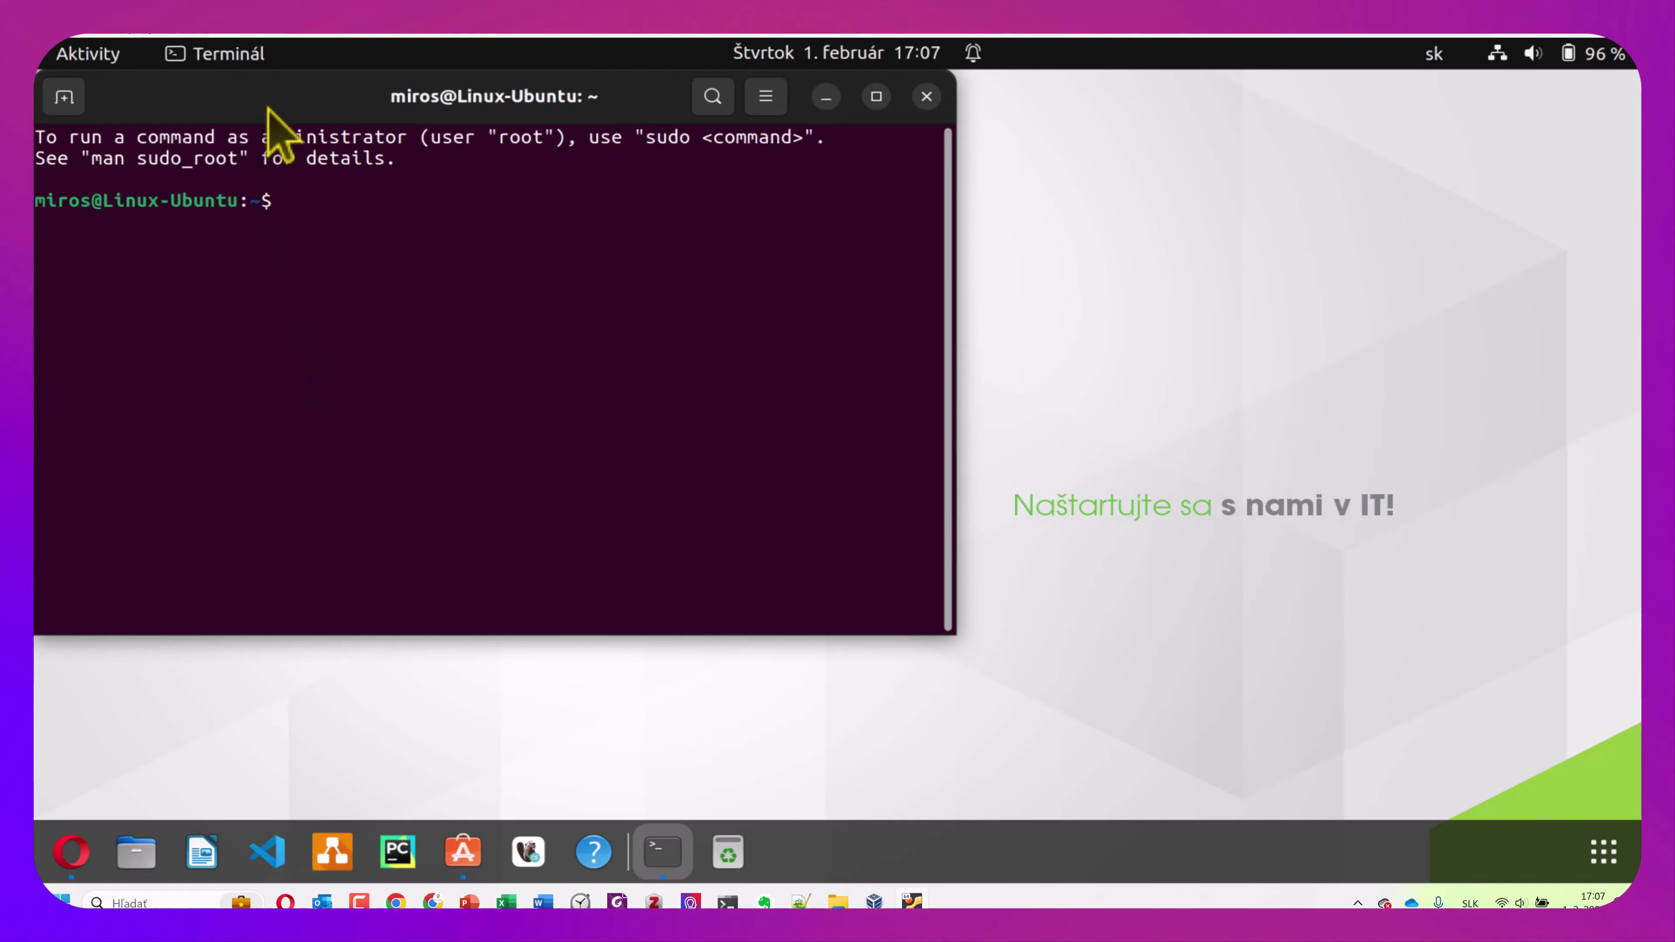
pyautogui.moveTo(268, 113); pyautogui.dragTo(356, 157)
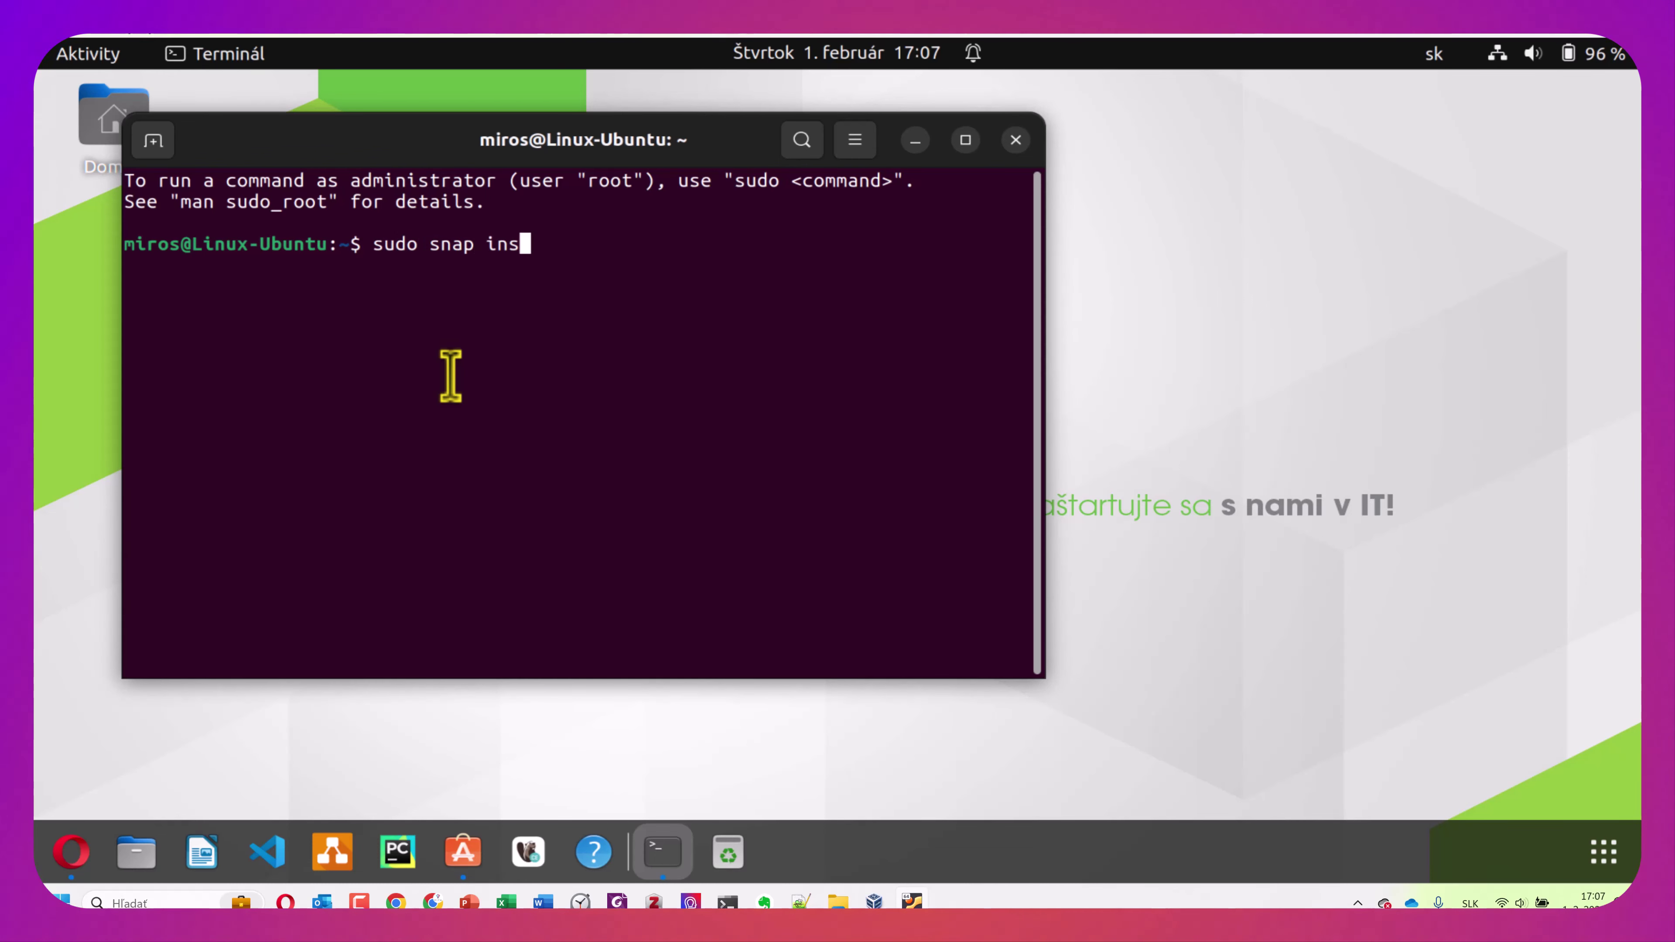
pyautogui.write('ta')
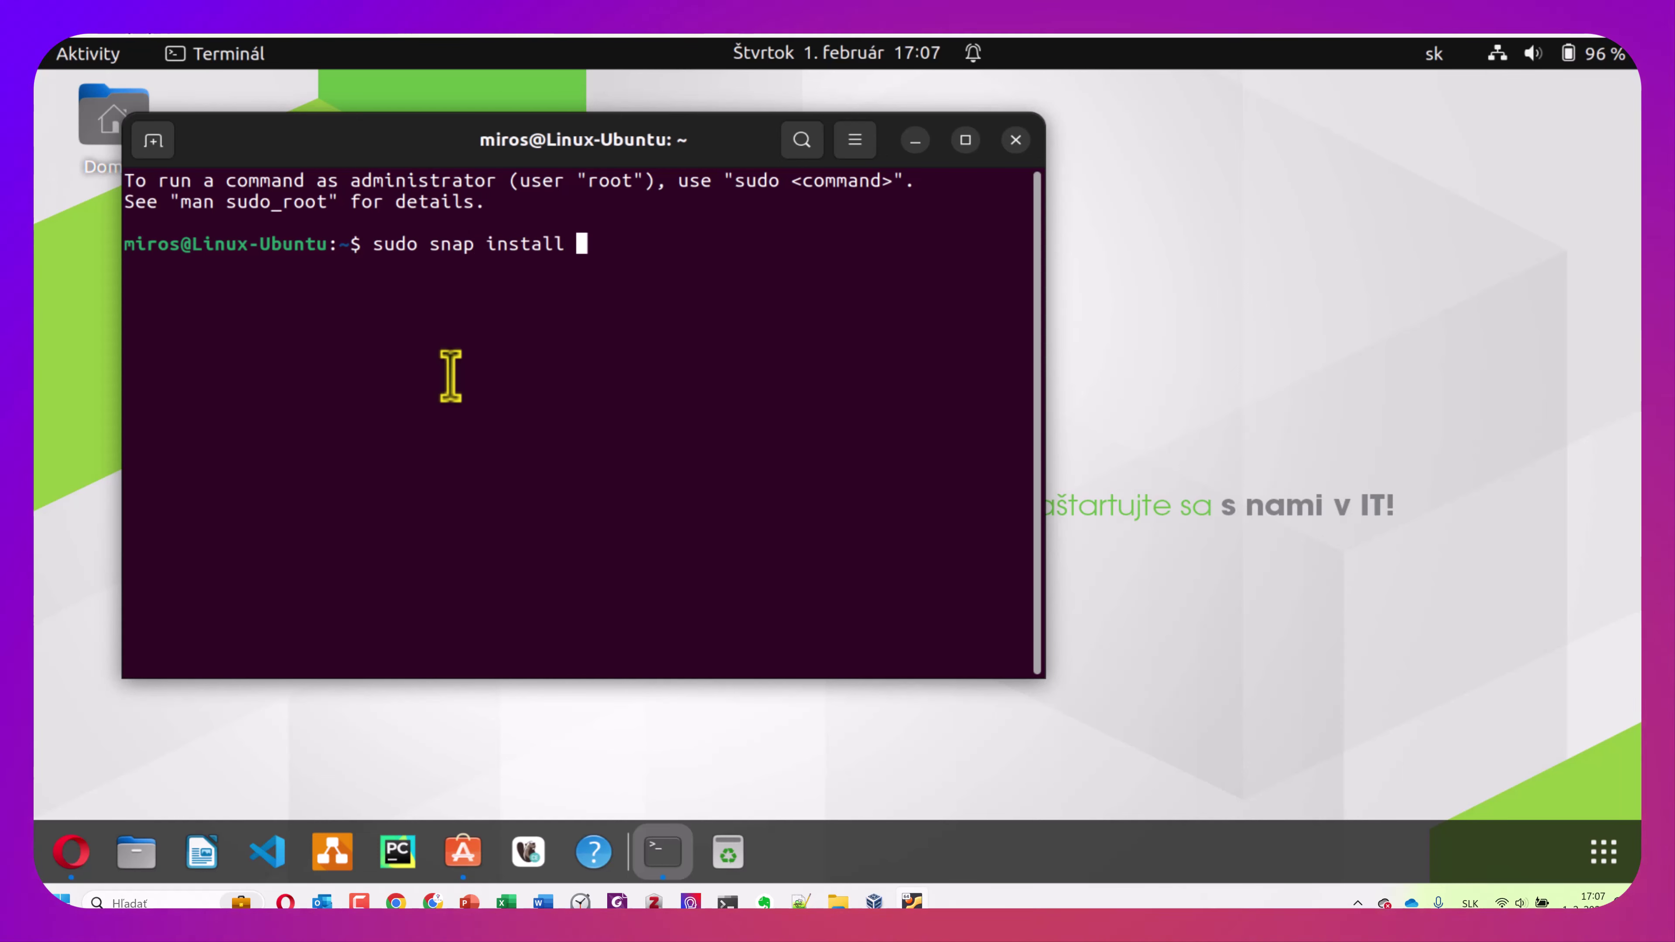
pyautogui.write('ll no')
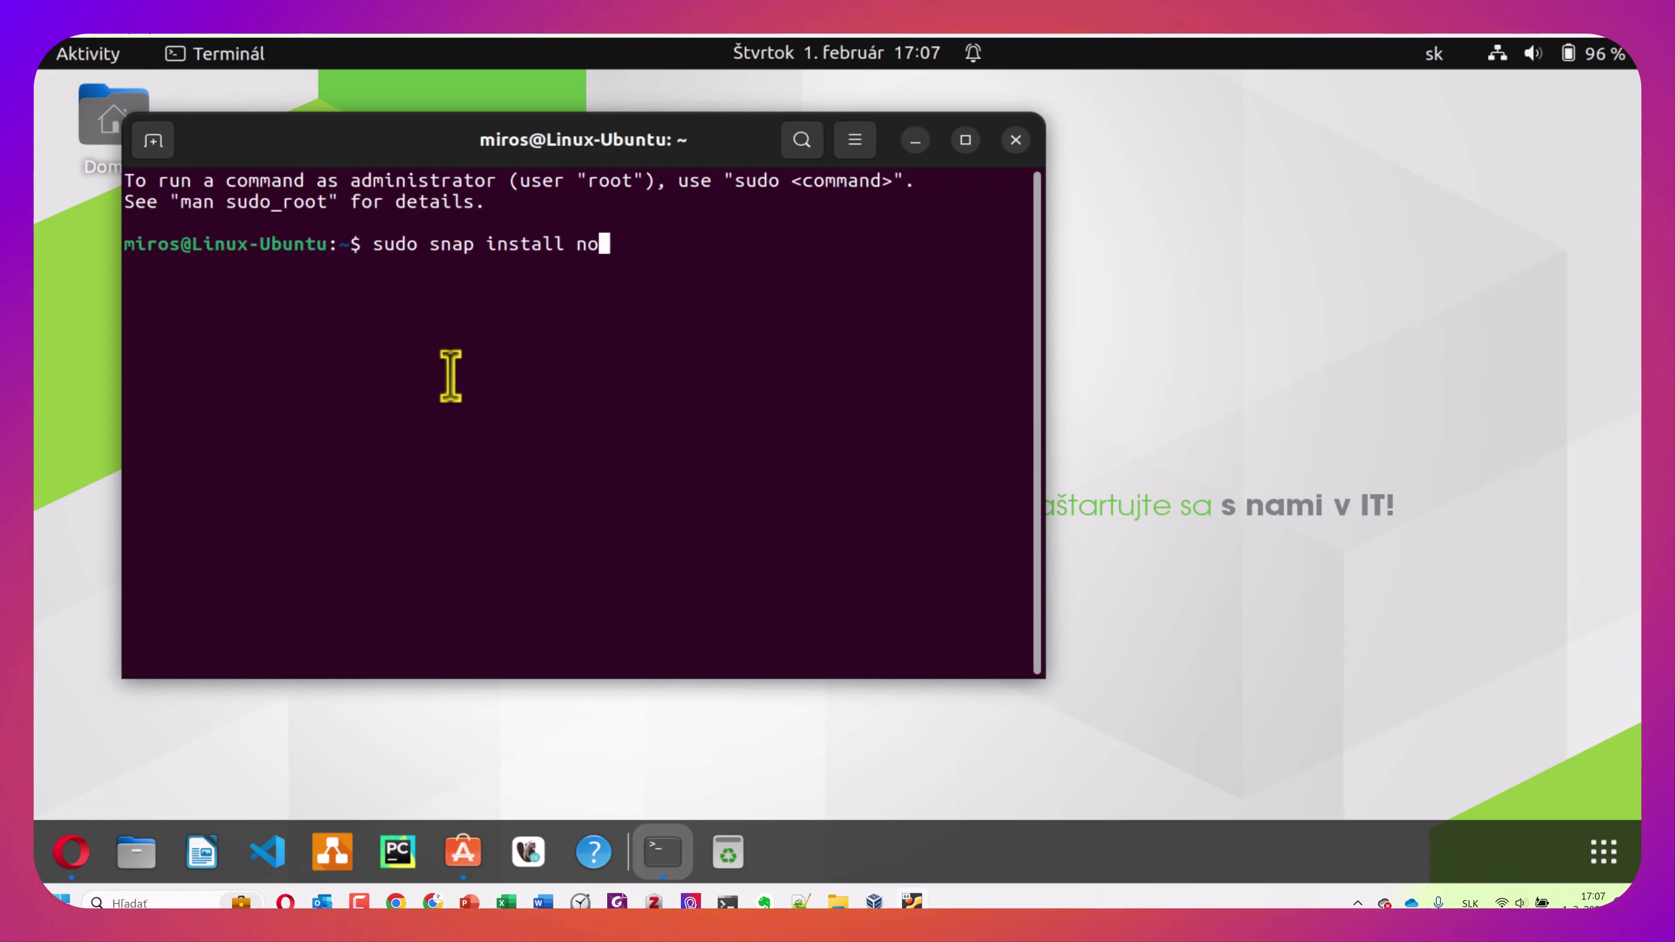
pyautogui.write('tepa')
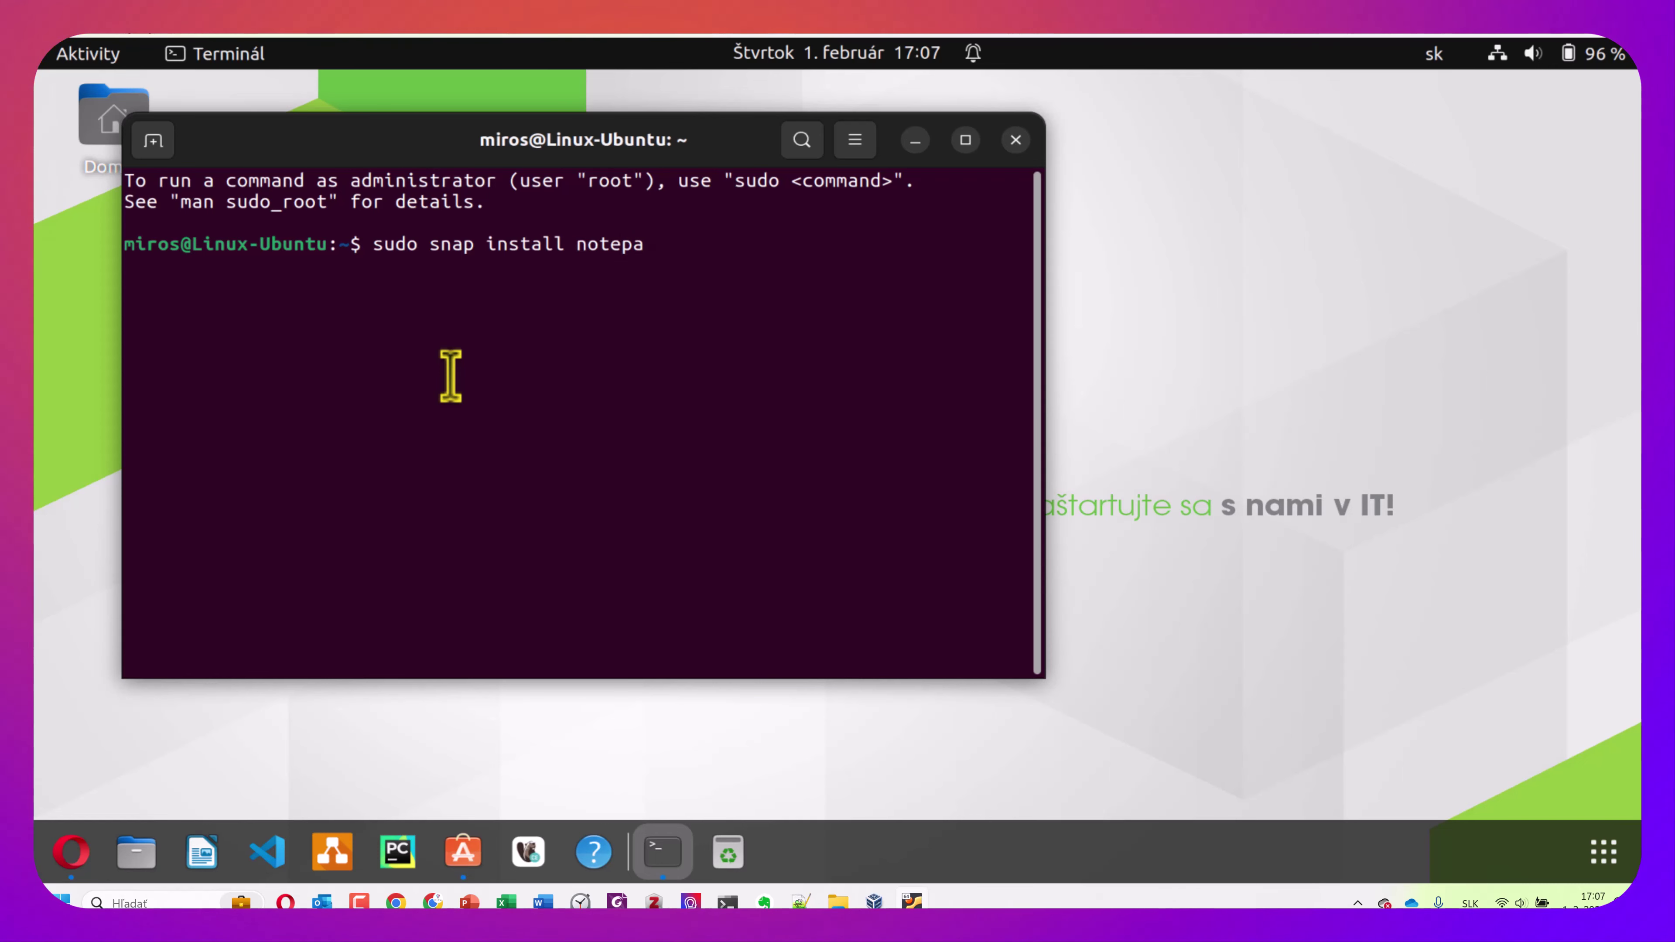
pyautogui.write('d-plus')
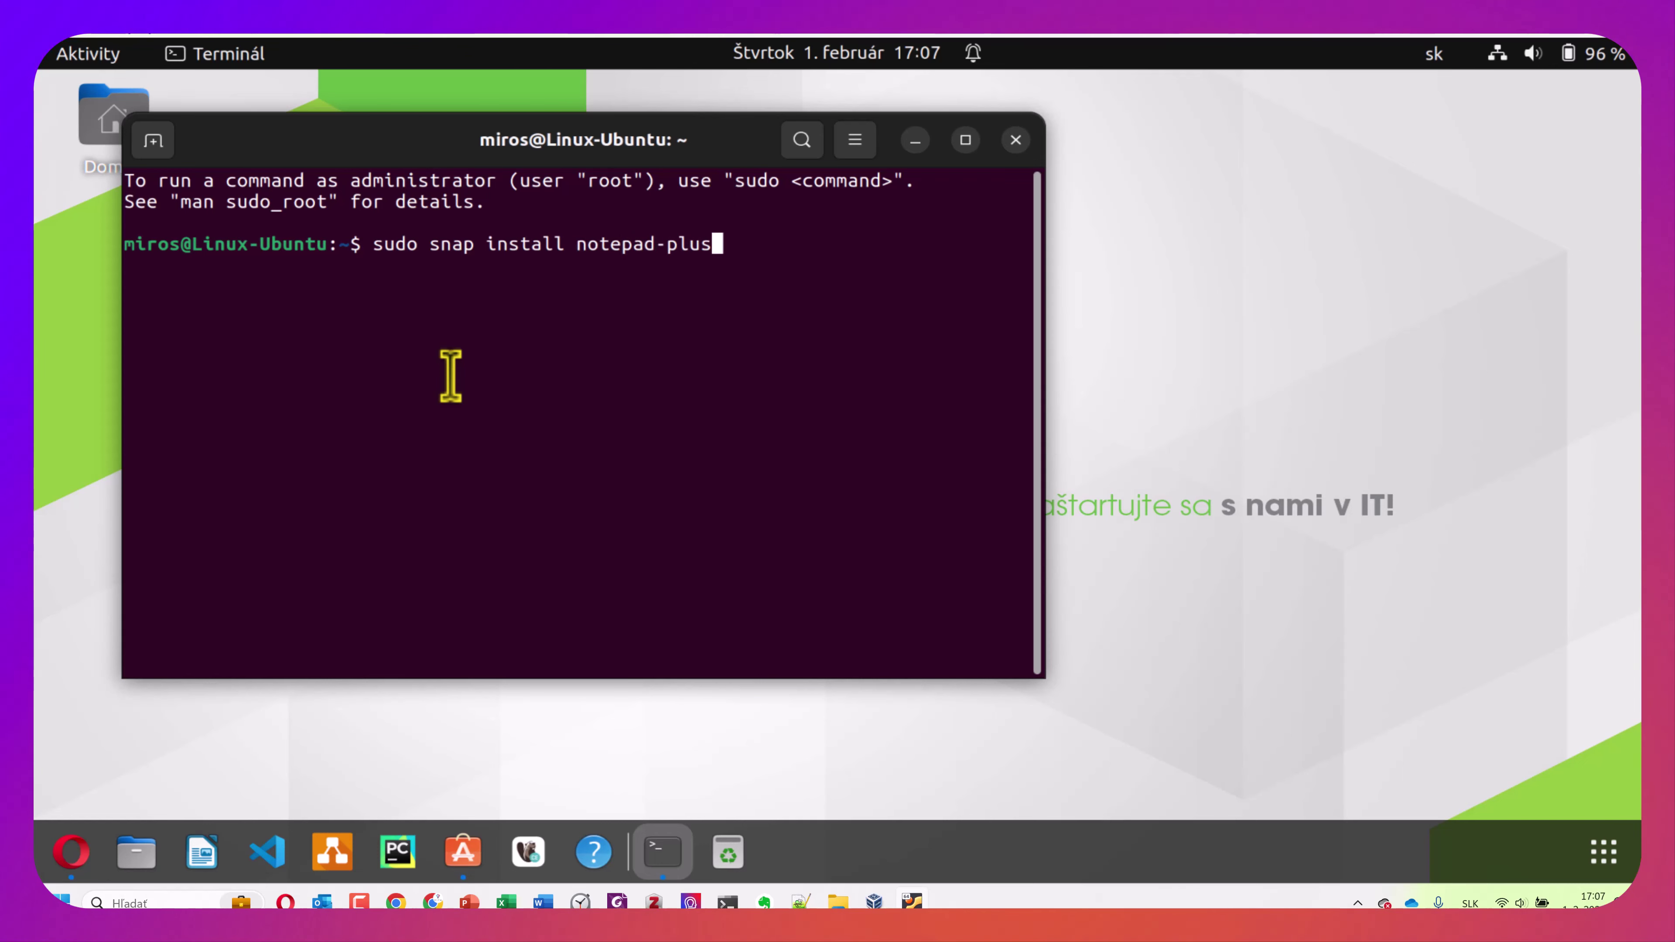
pyautogui.write('-plus')
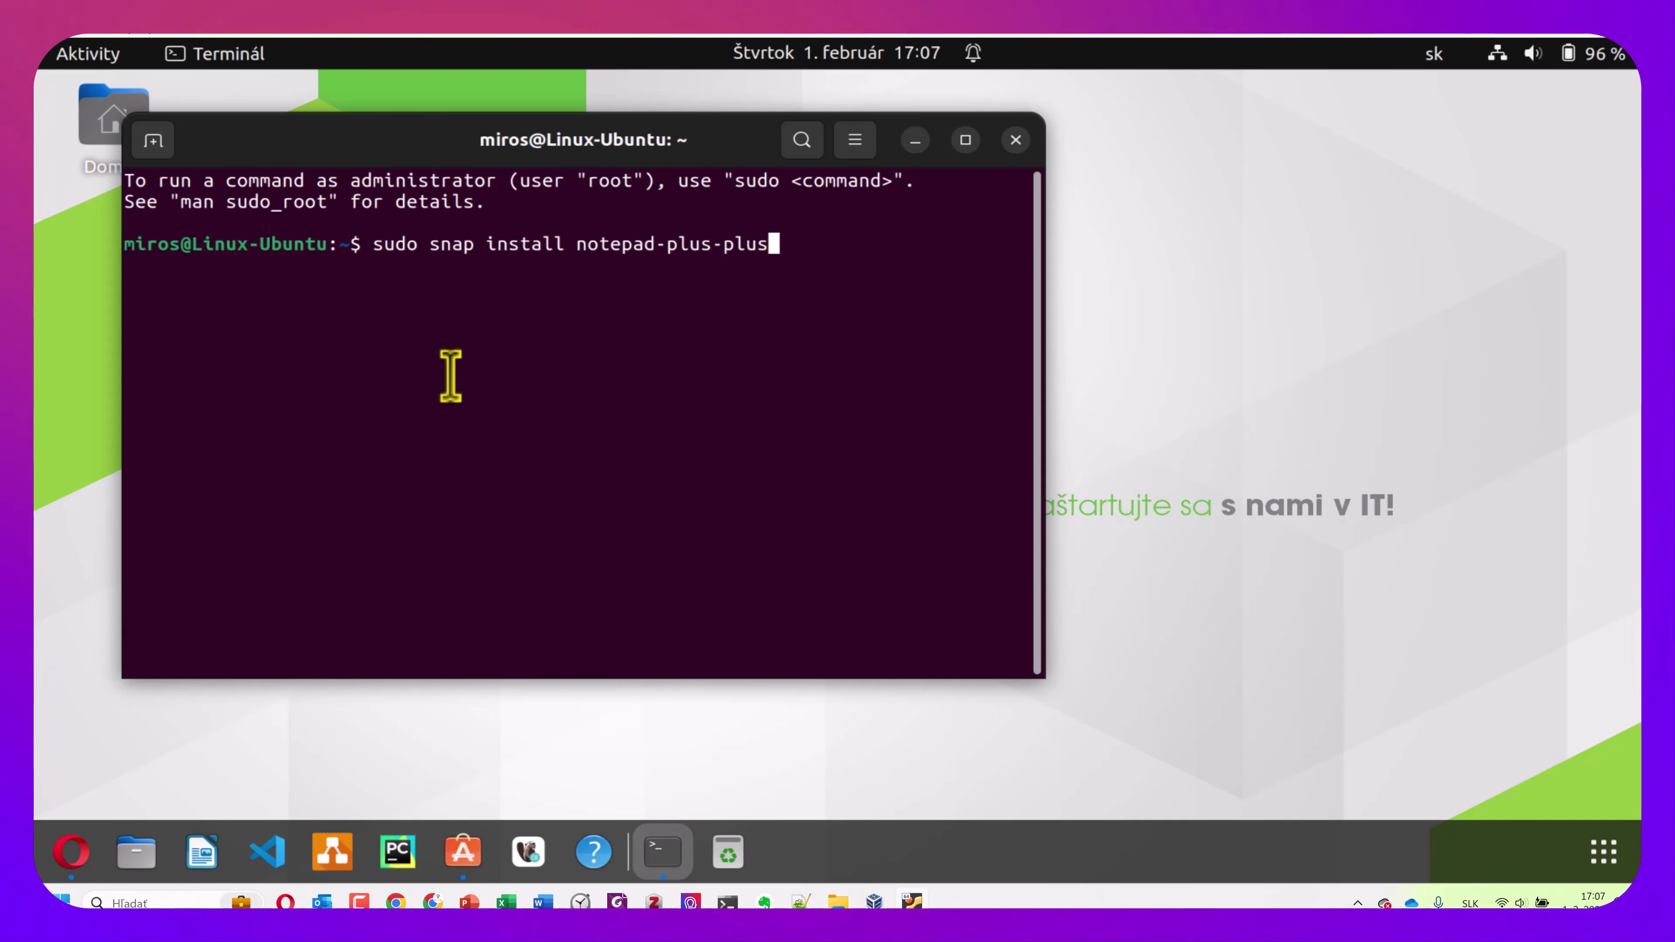
pyautogui.press('Return')
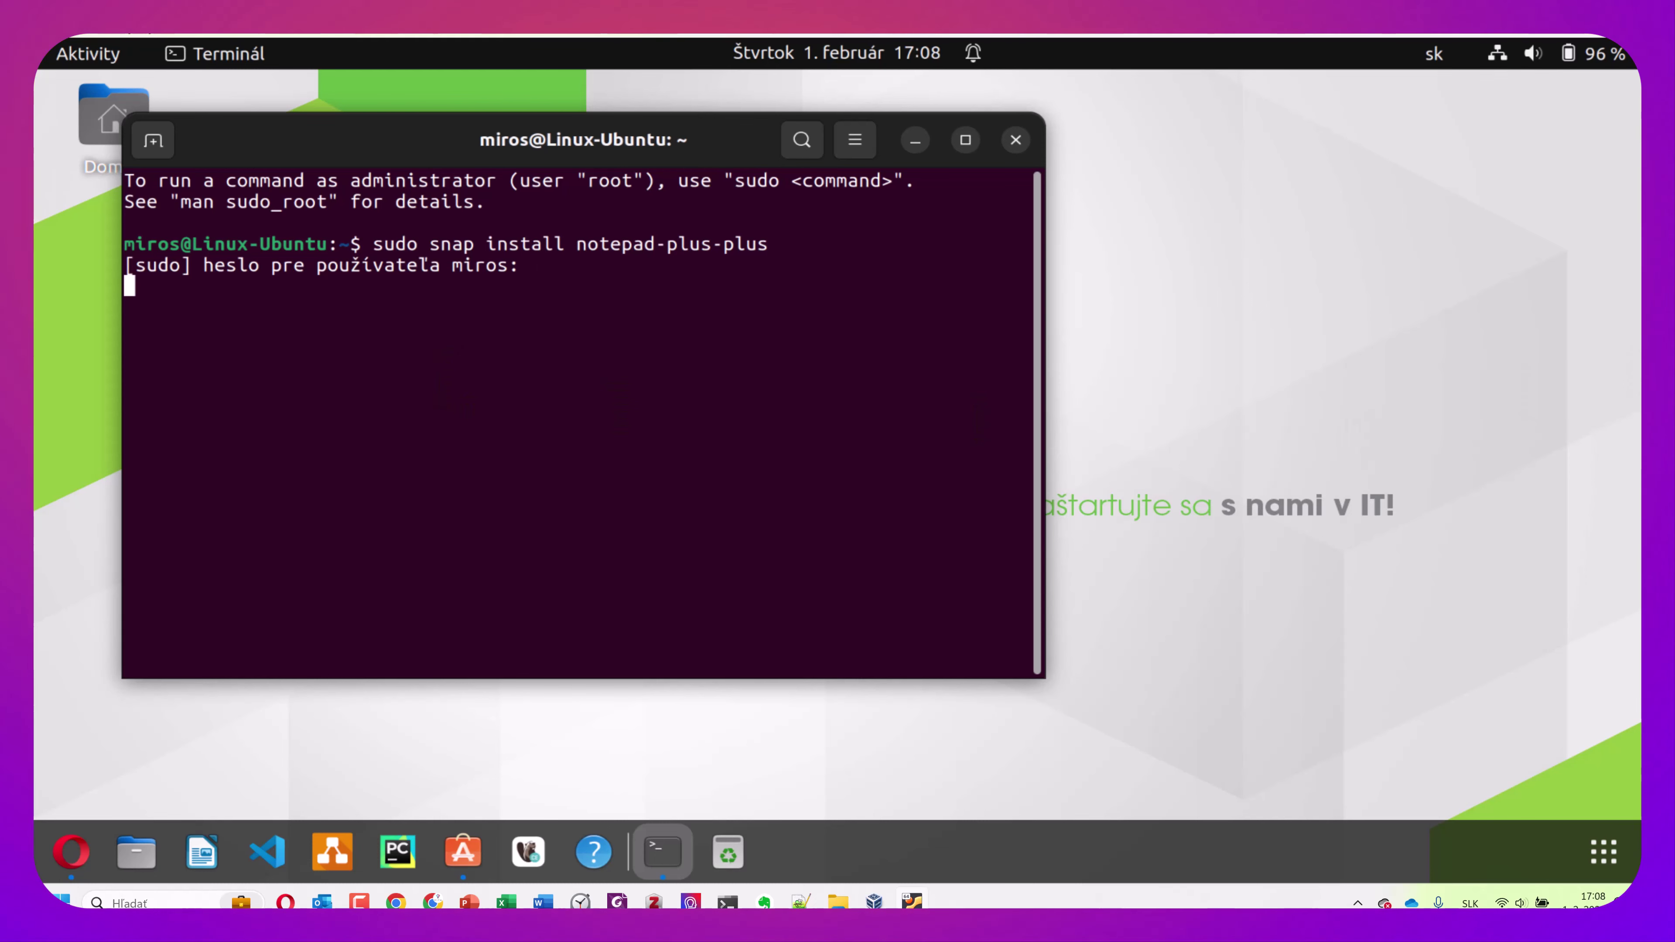
pyautogui.press('Return')
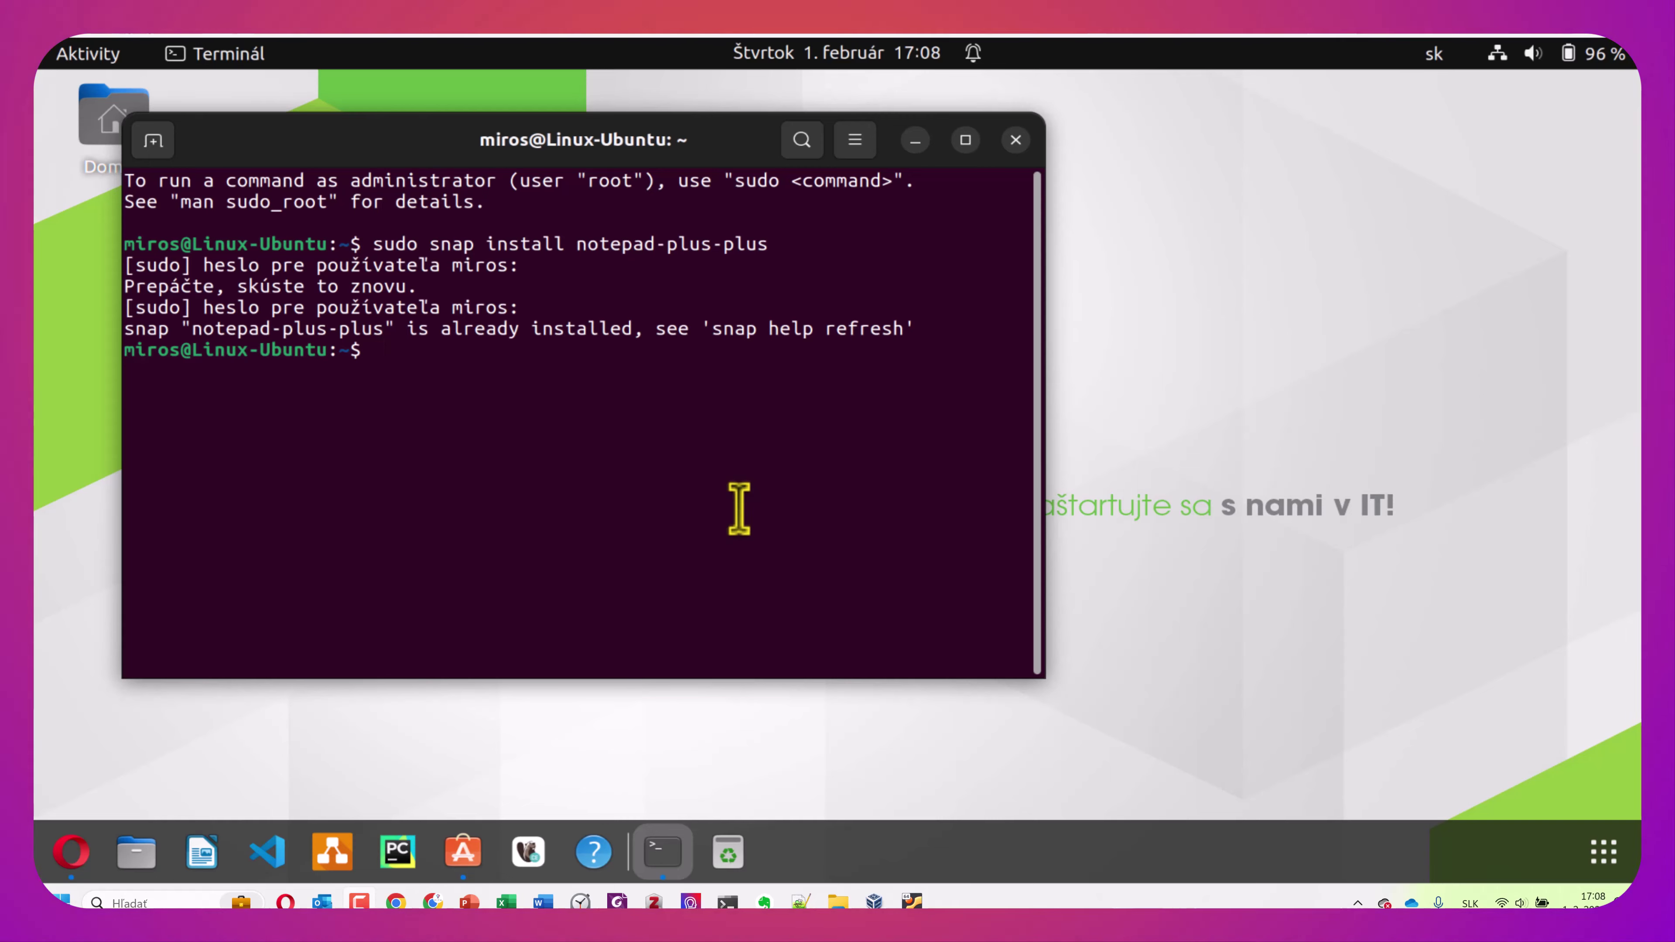
# Bring up the Activities application overview
pyautogui.press('super+a')
pyautogui.click(739, 502)
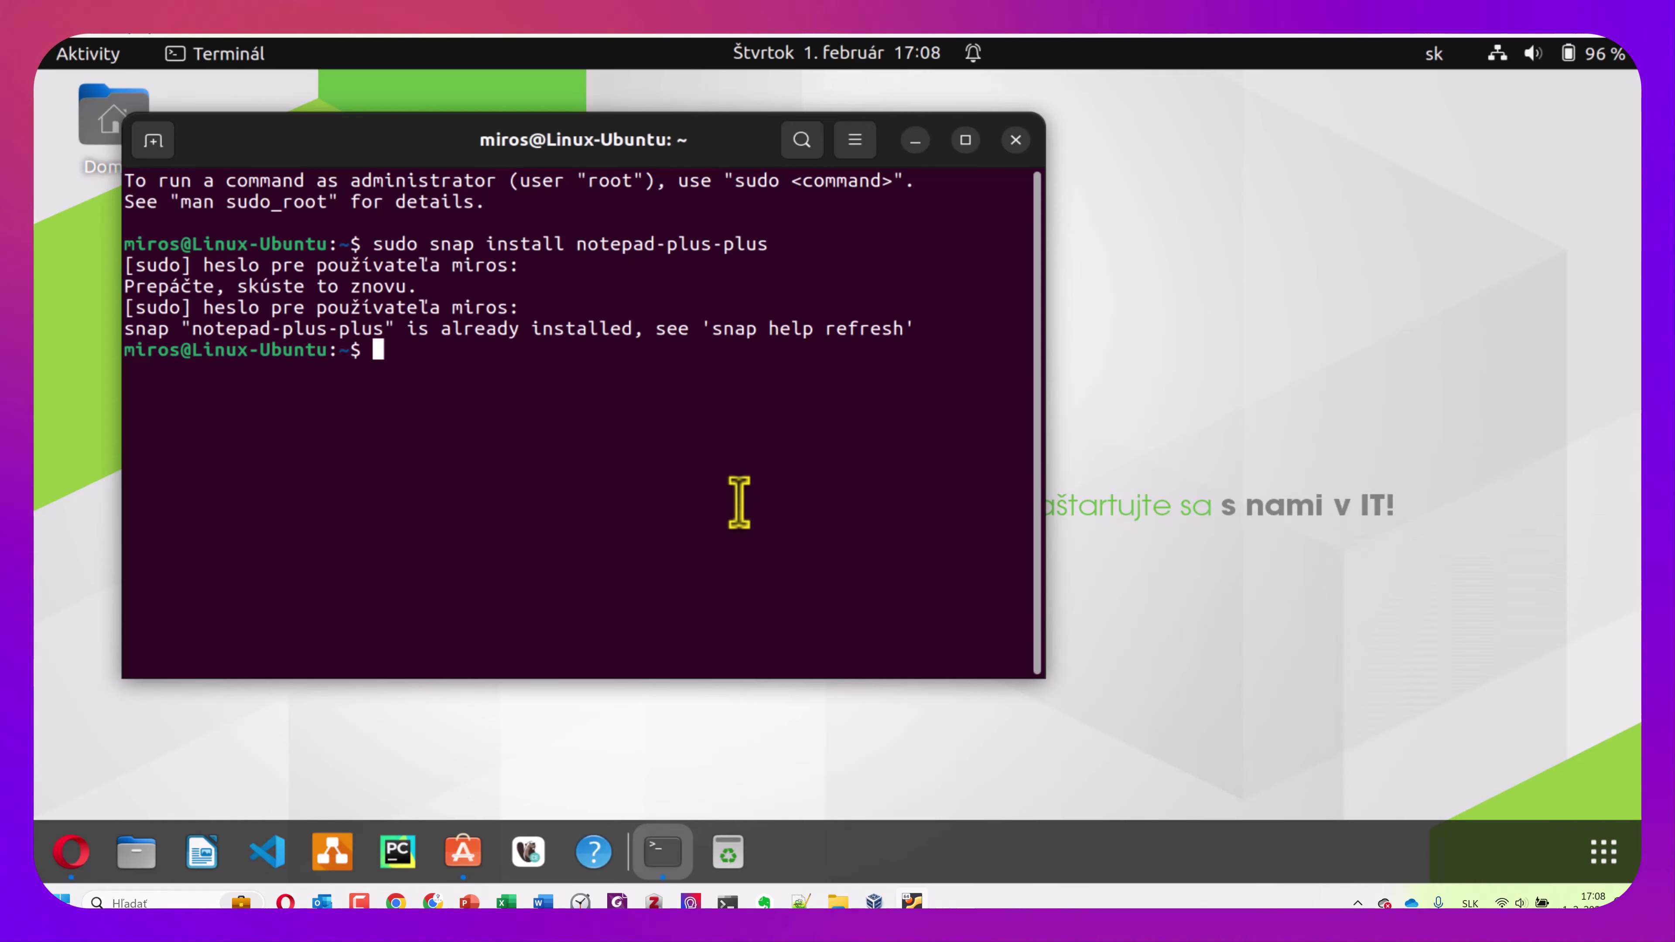
pyautogui.press('super+a')
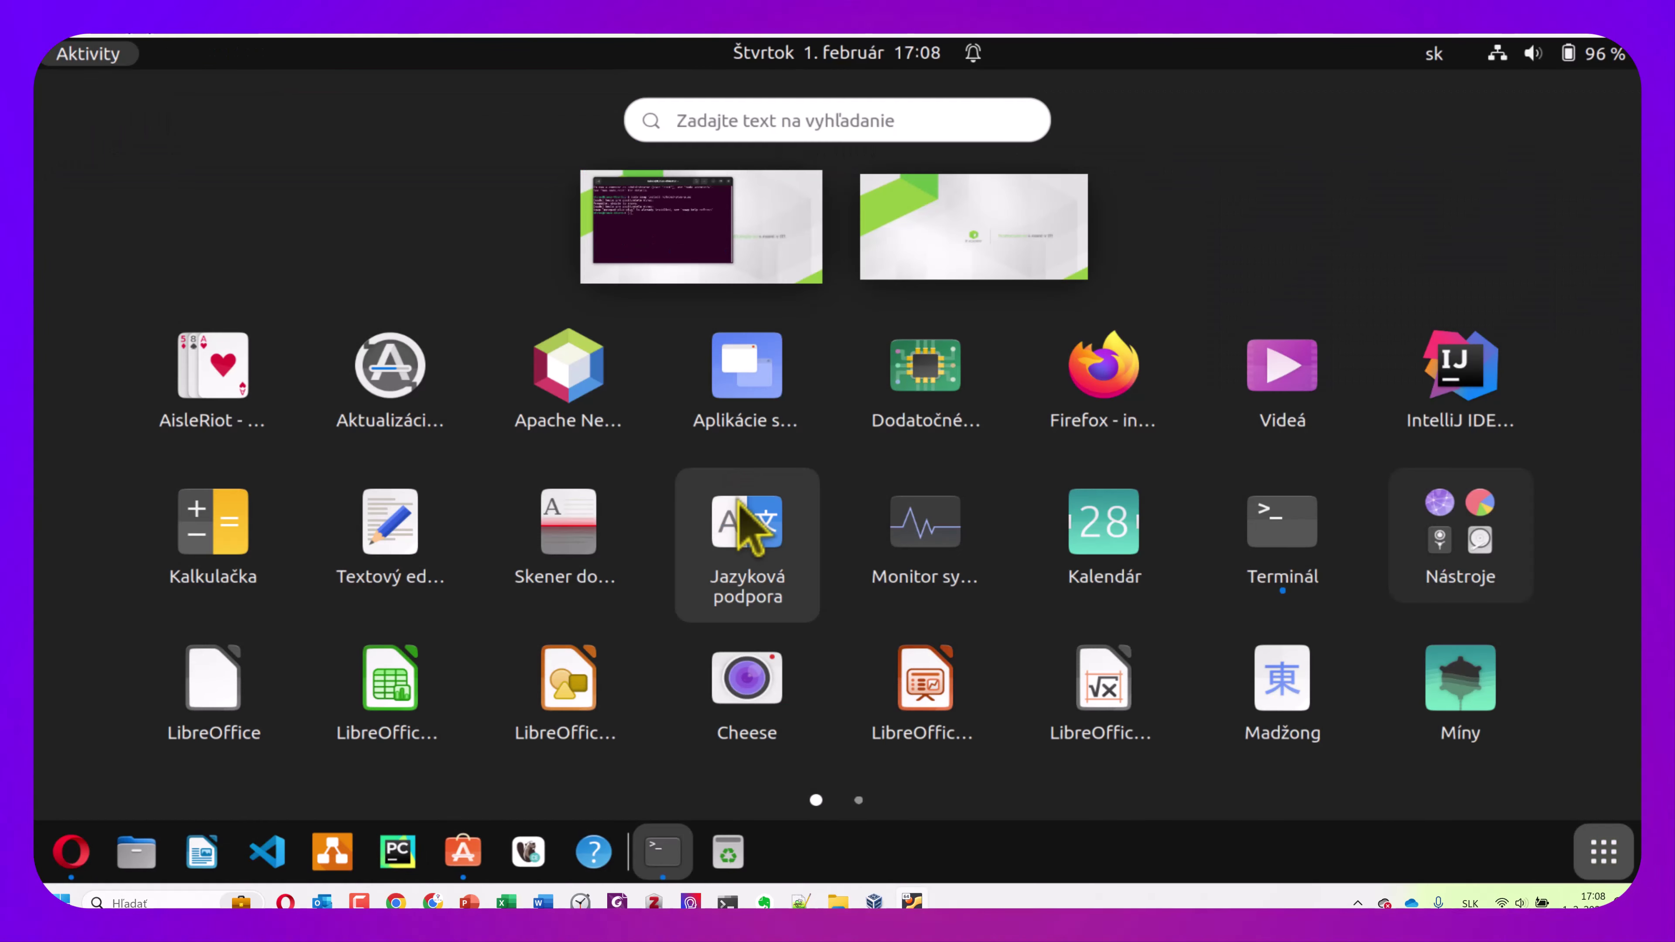
# Refocus the terminal, then launch Notepad++ from page 2 of the app grid
pyautogui.click(974, 260)
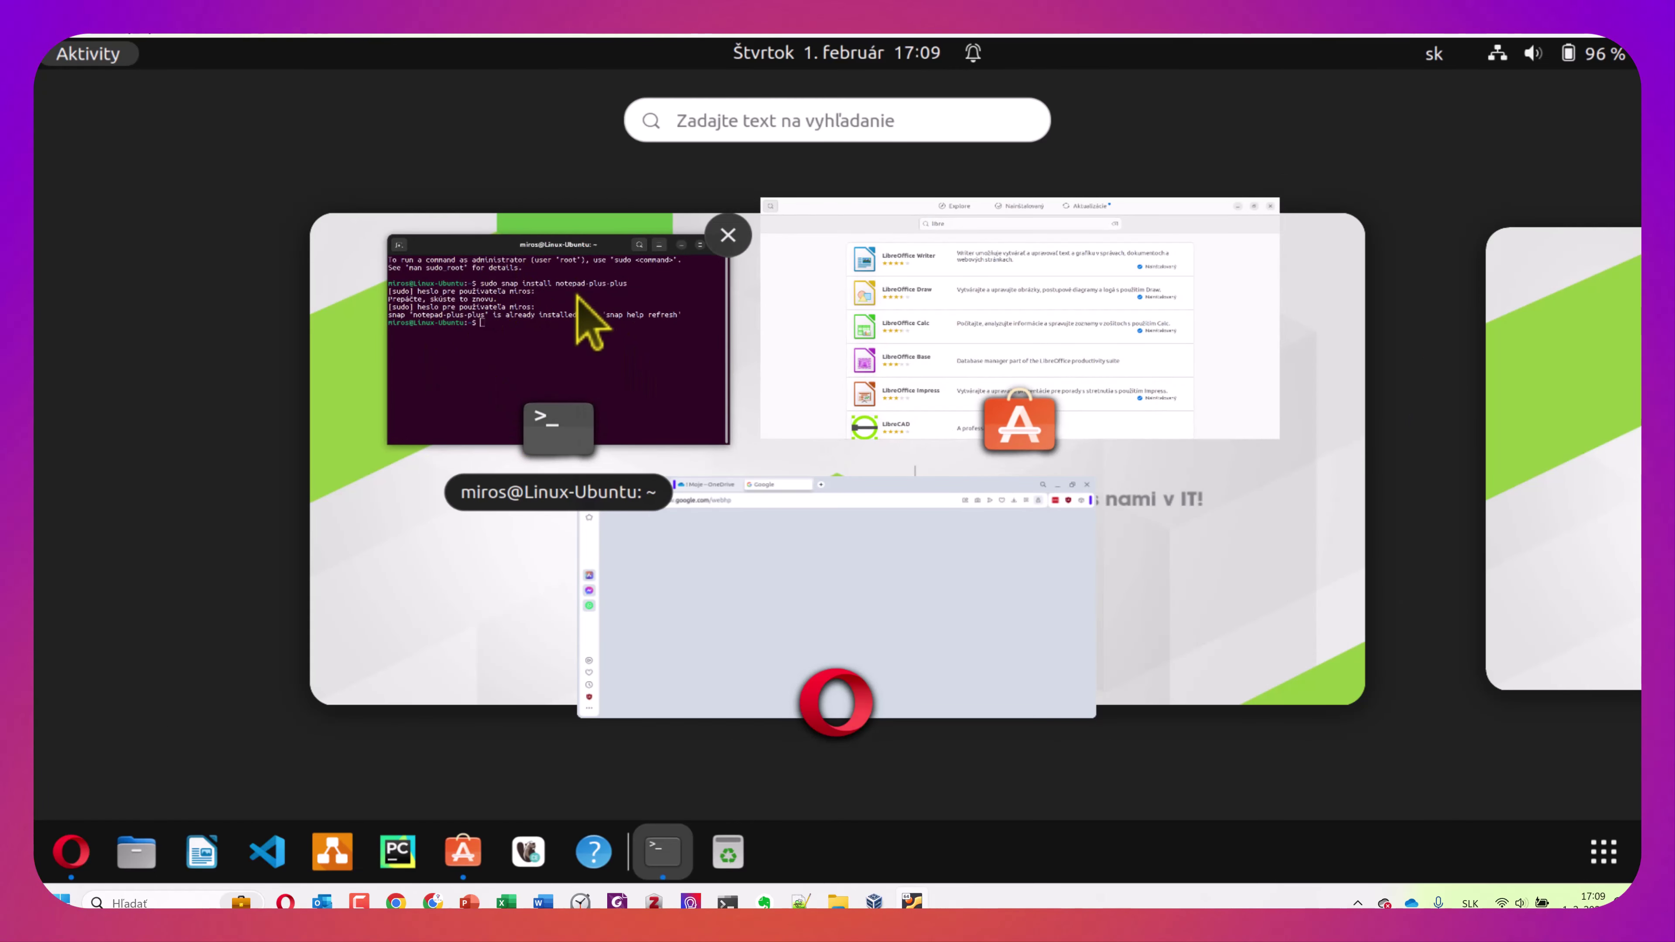
pyautogui.click(605, 323)
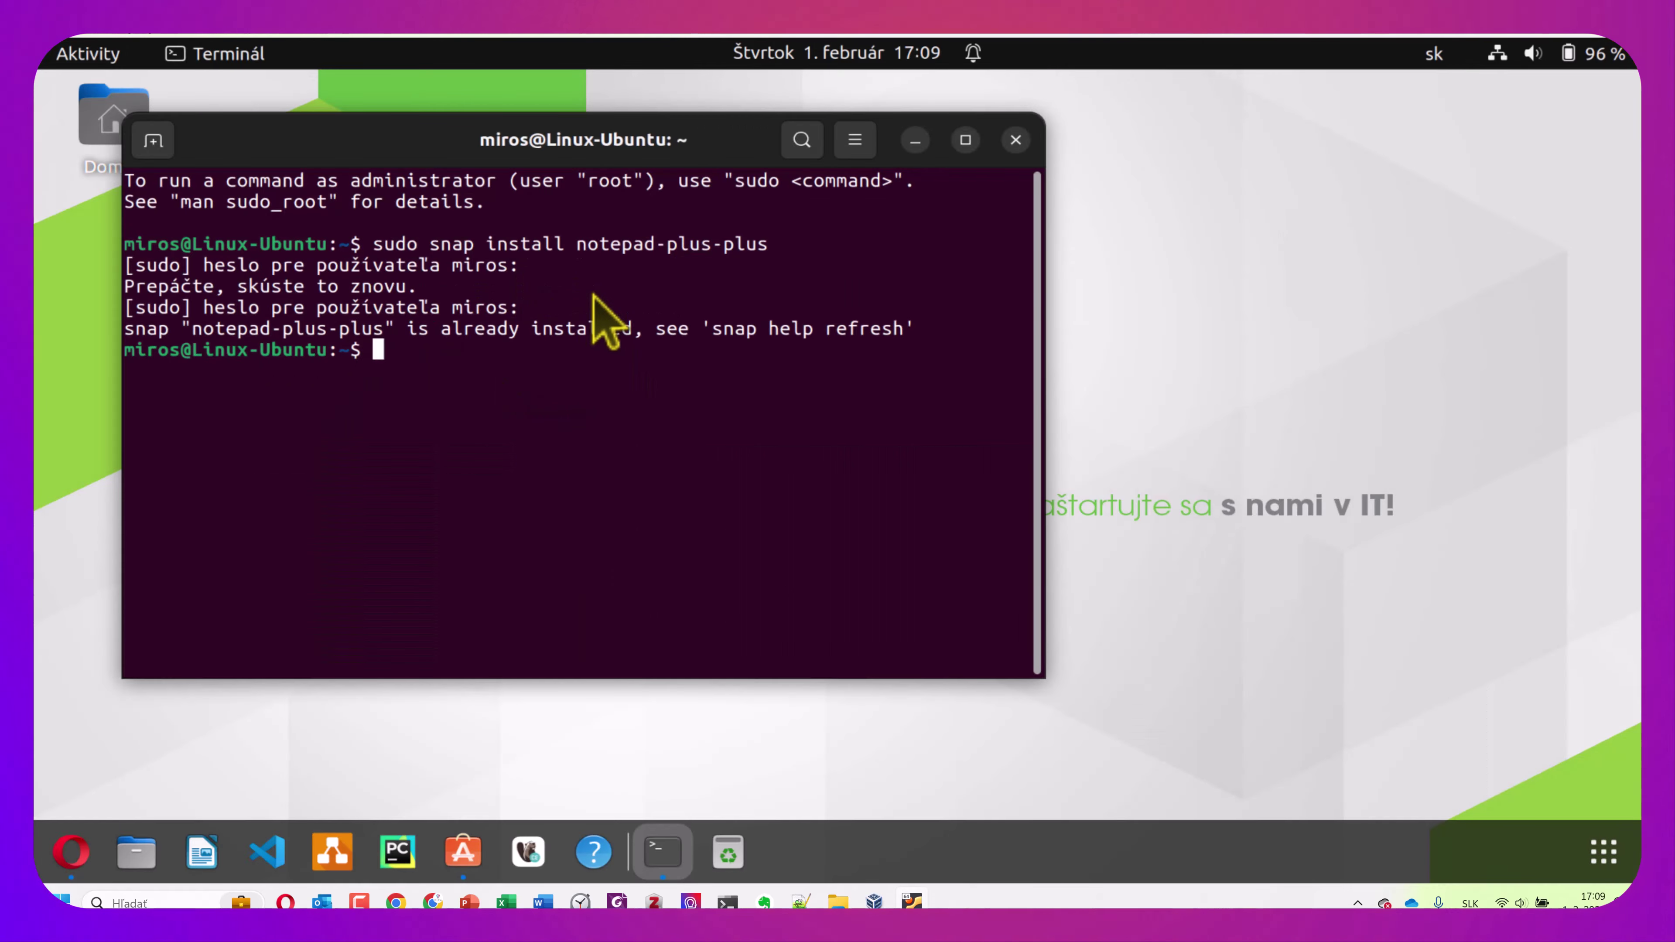
pyautogui.press('super+a')
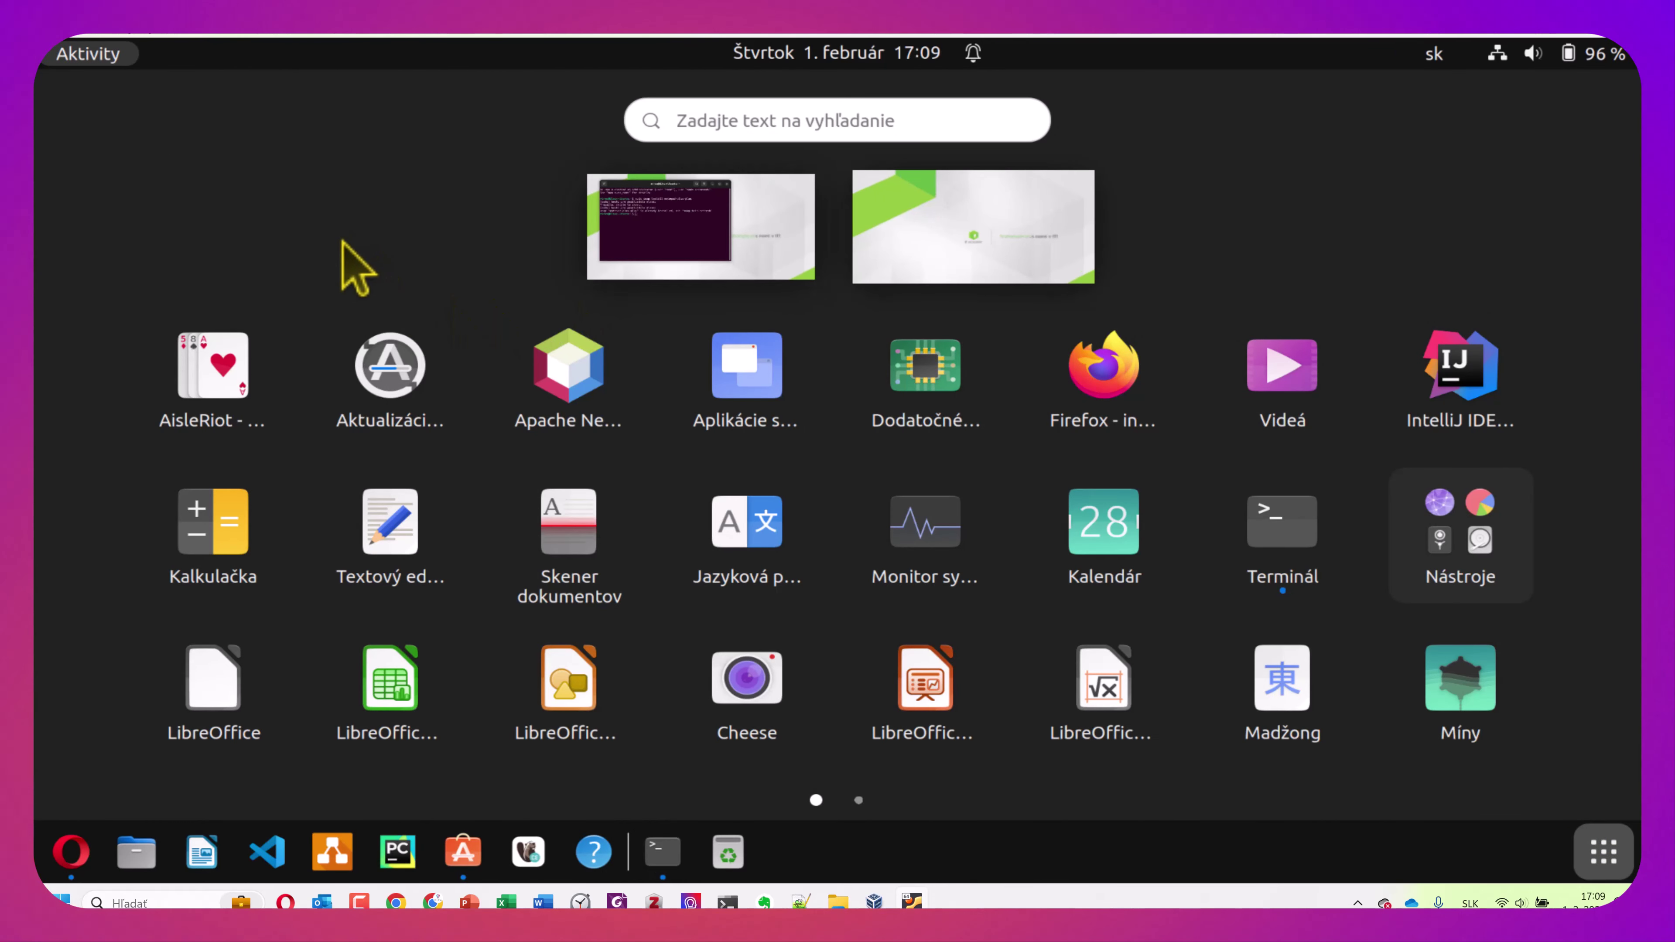
pyautogui.scroll(-1, 719, 491)
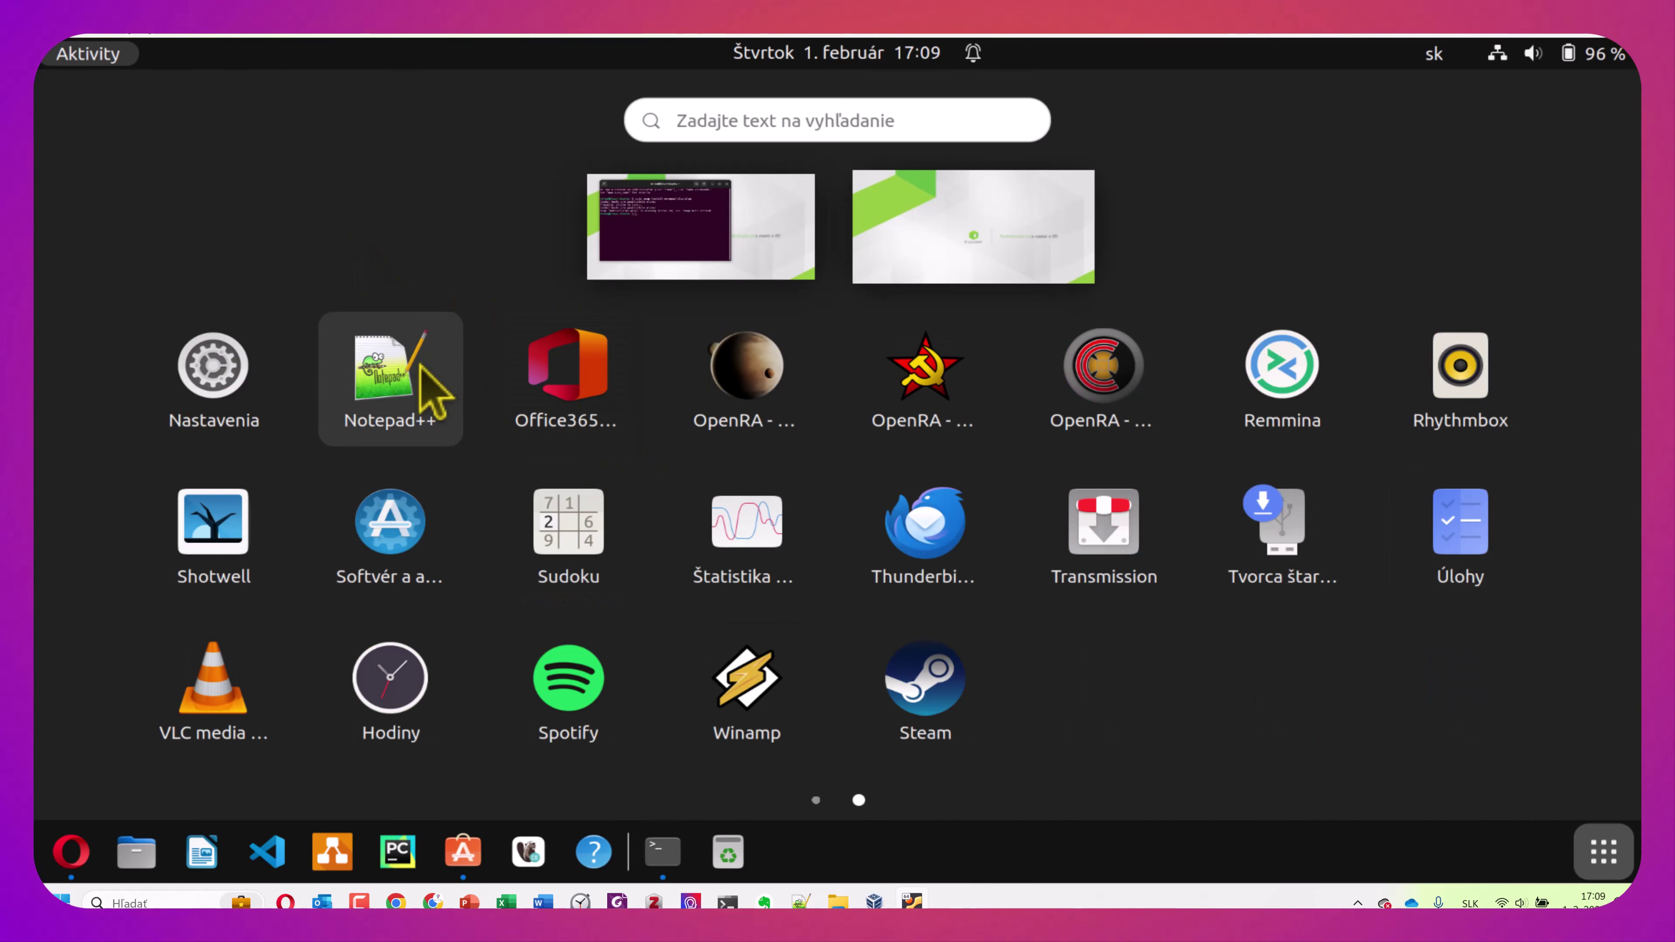
pyautogui.click(391, 376)
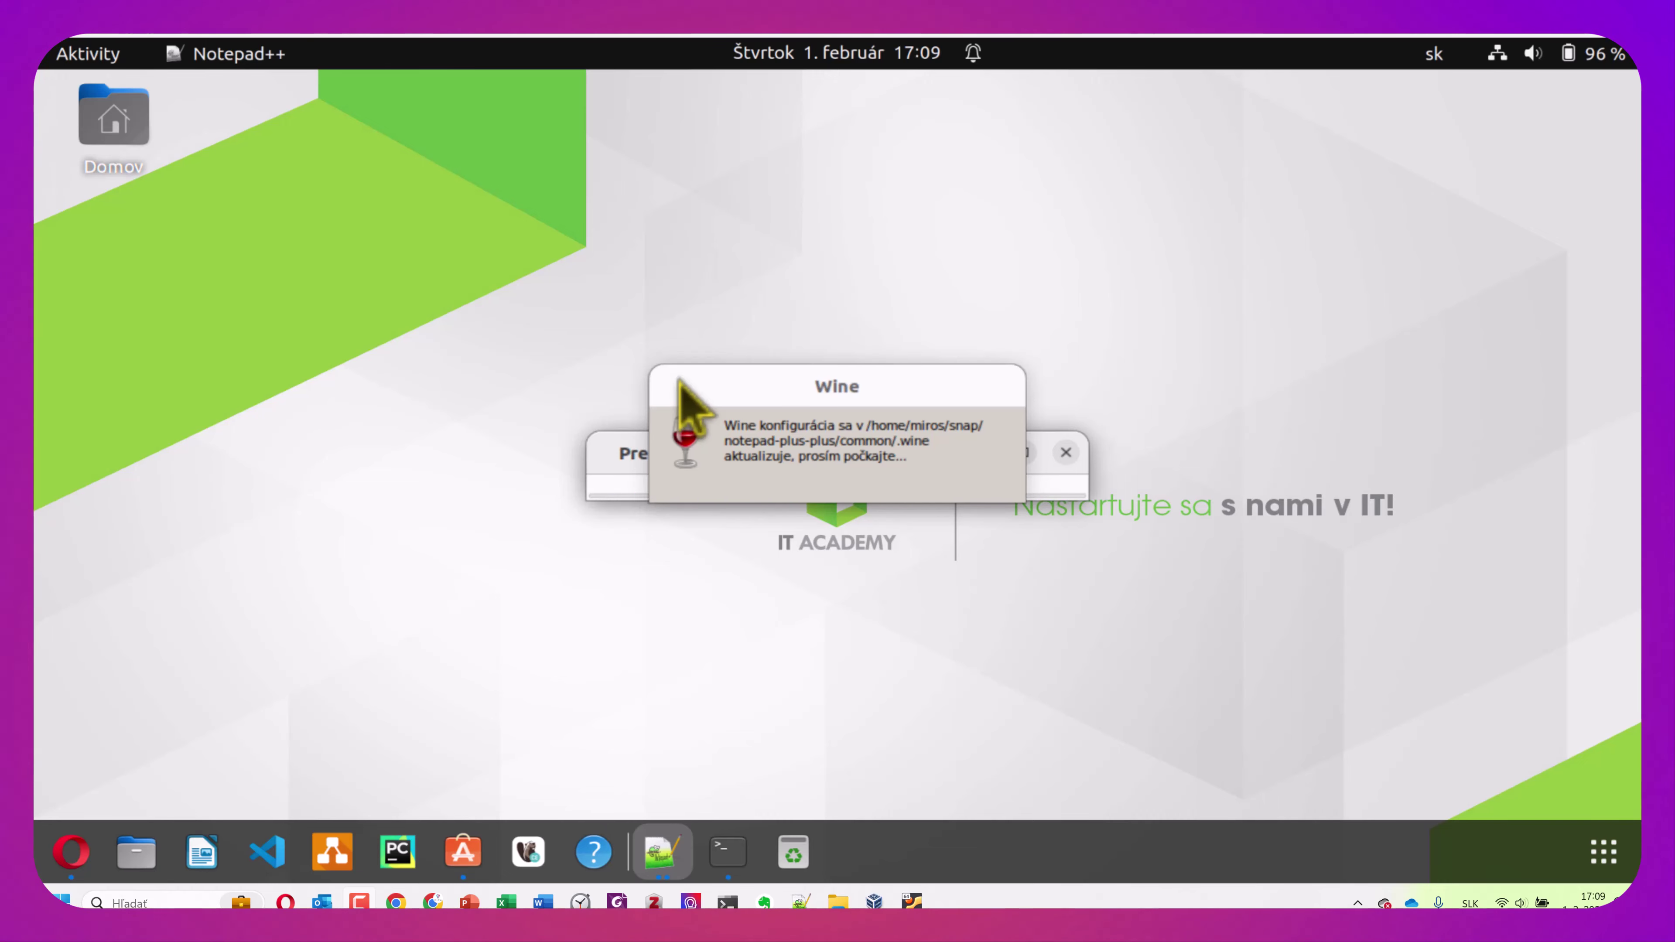
# Cycle through open windows including Notepad++ and Ubuntu Software while Wine prepares
pyautogui.press('super+Tab')
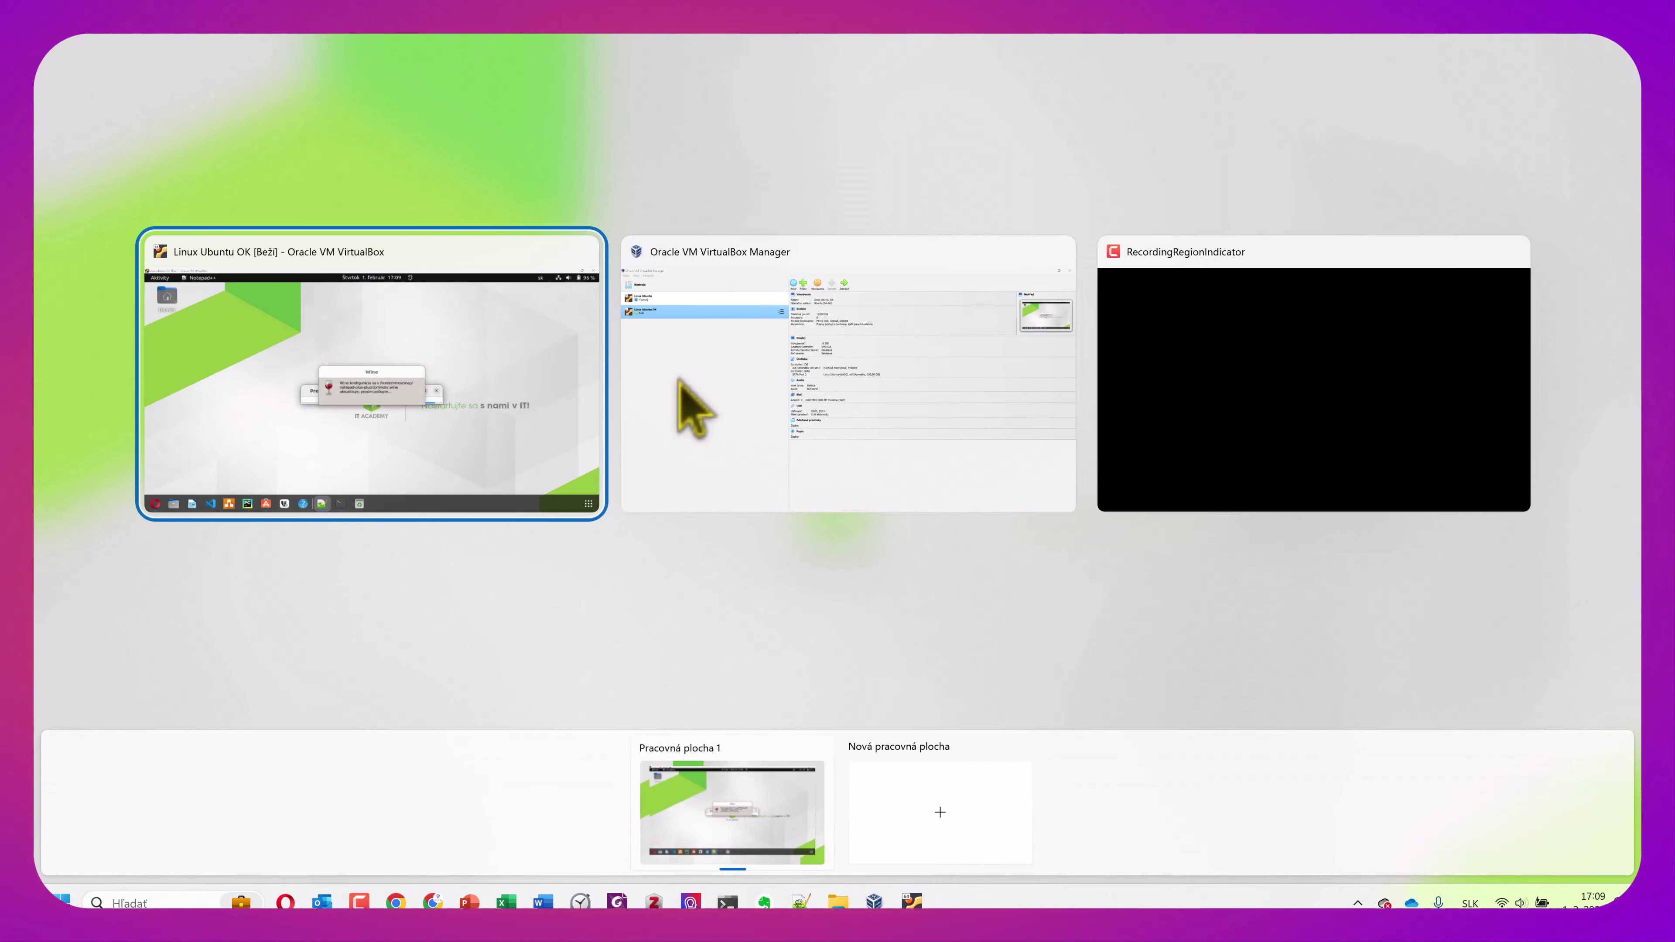
pyautogui.press('Escape')
pyautogui.hotkey('alt', 'Tab')
pyautogui.hotkey('alt', 'Tab')
pyautogui.hotkey('alt', 'Tab')
pyautogui.hotkey('alt', 'Tab')
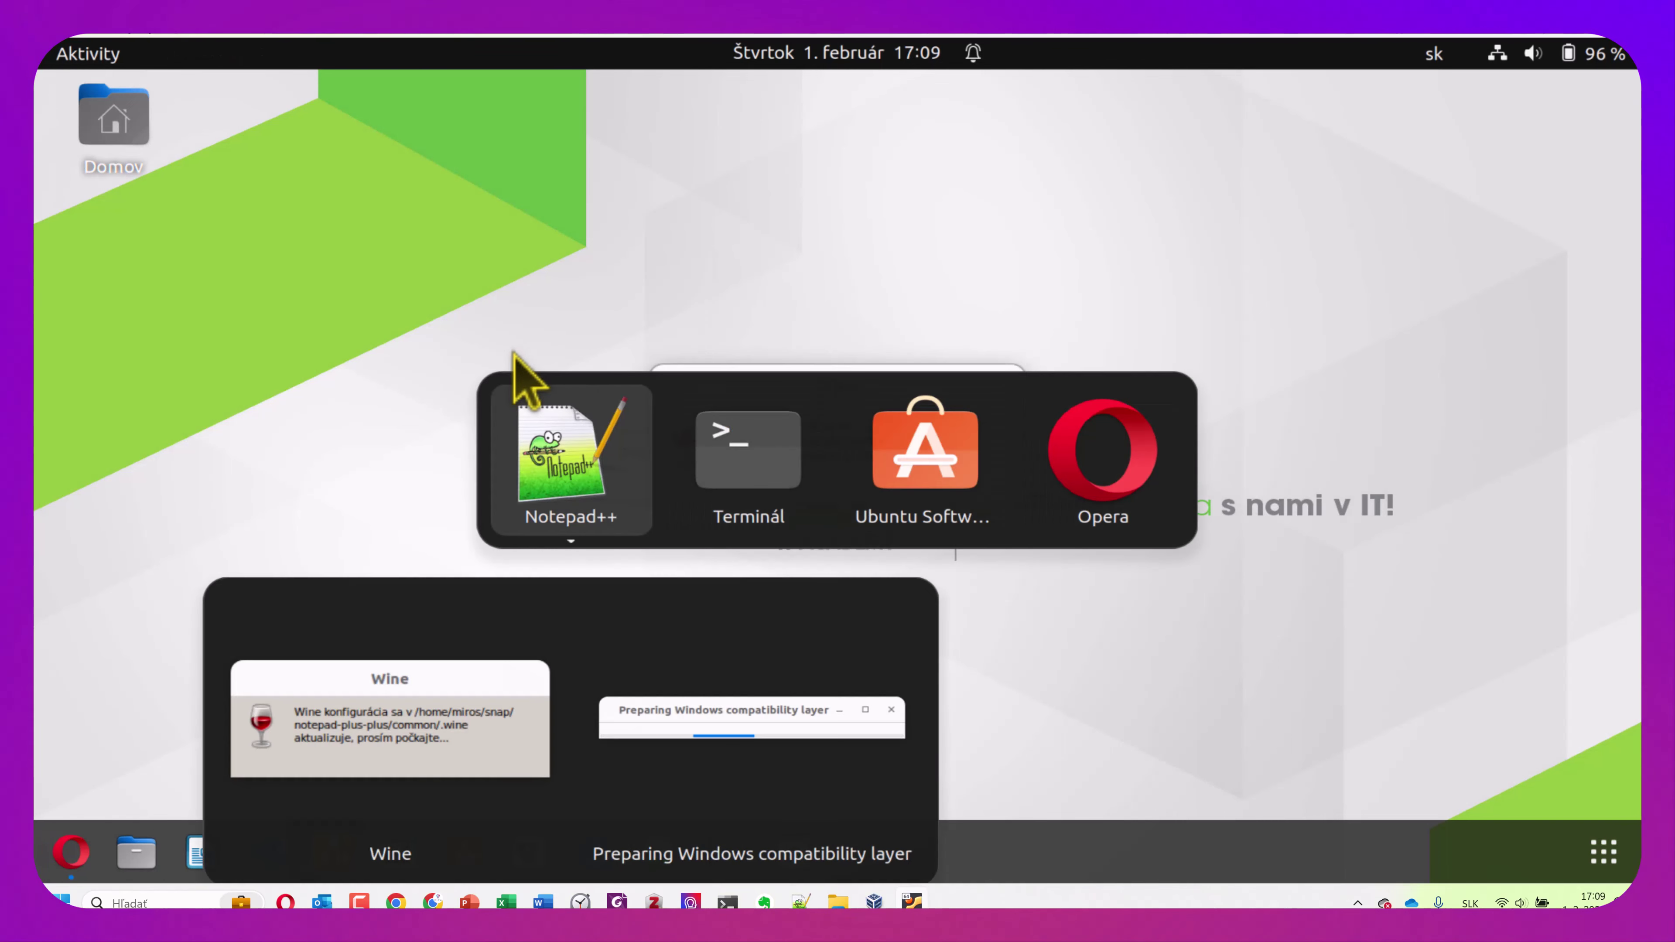
pyautogui.hotkey('alt', 'Tab')
pyautogui.hotkey('alt', 'Tab')
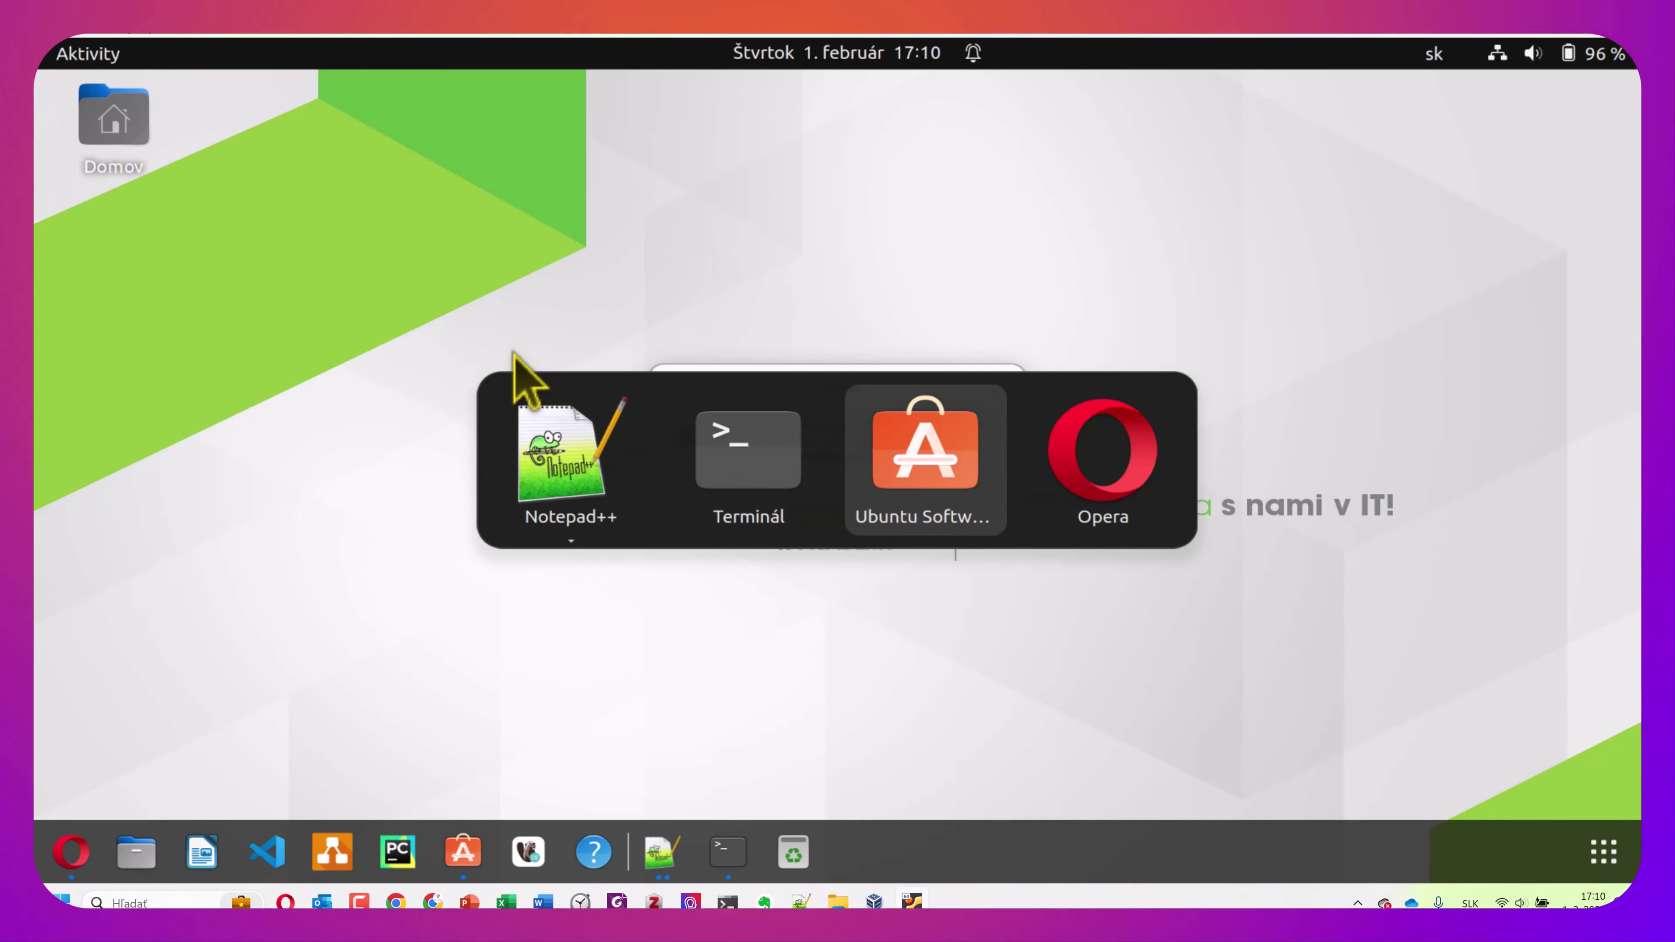
pyautogui.hotkey('alt', 'Tab')
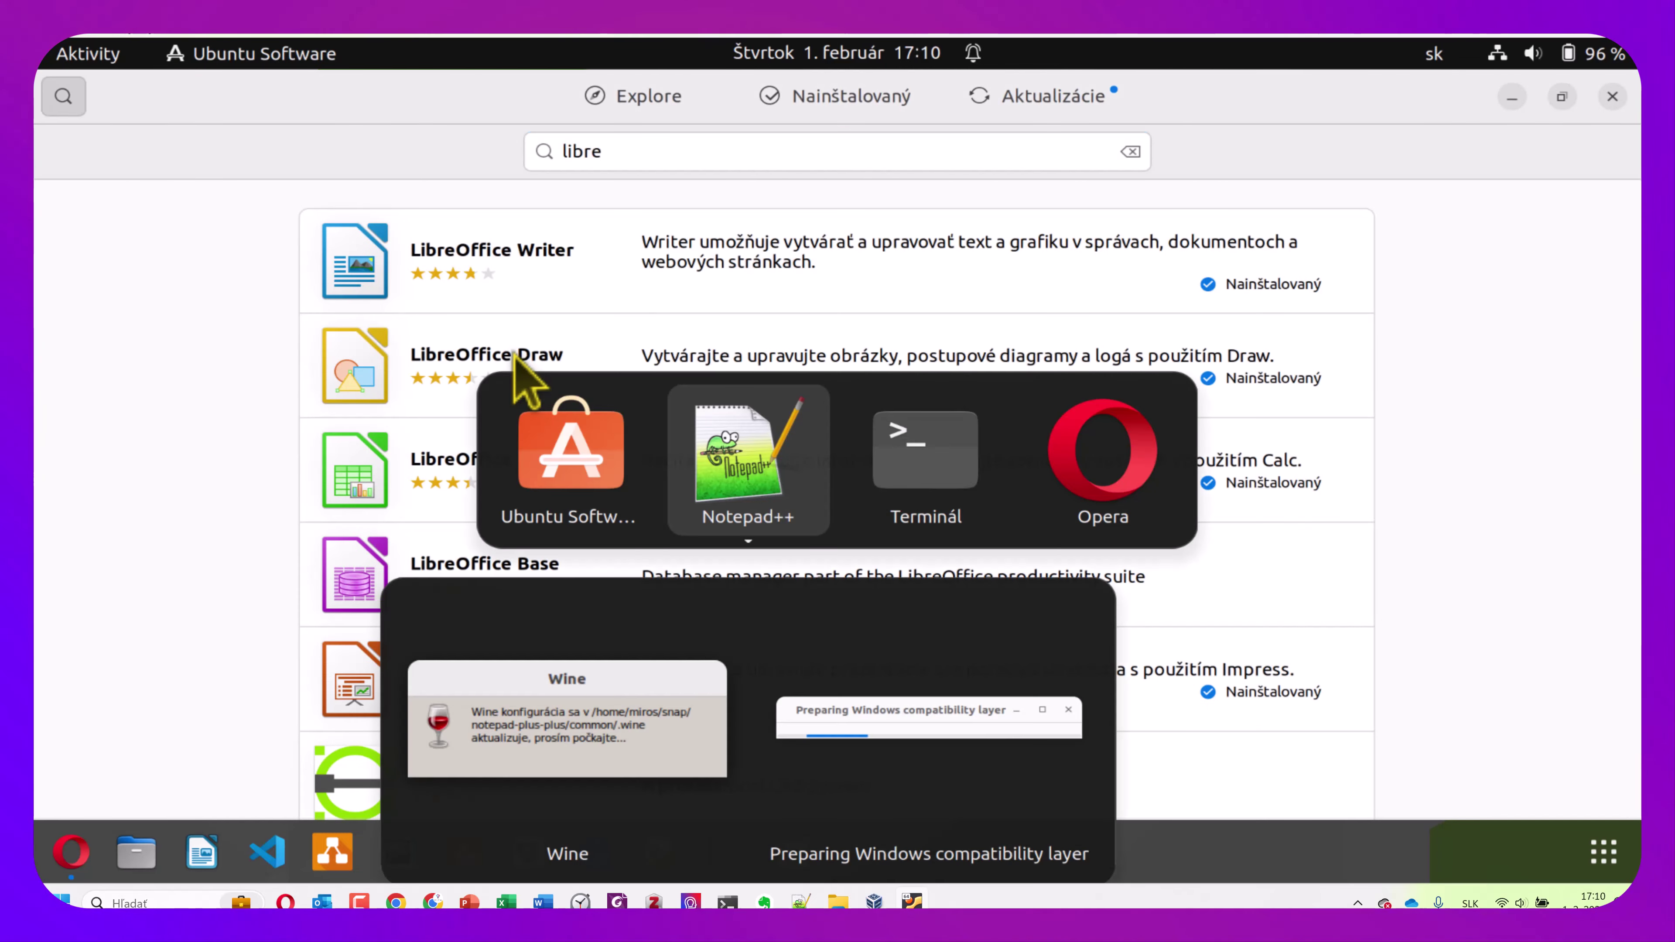
pyautogui.hotkey('alt', 'Tab')
pyautogui.hotkey('alt', 'Tab')
pyautogui.hotkey('alt', 'Tab')
pyautogui.hotkey('alt', 'Tab')
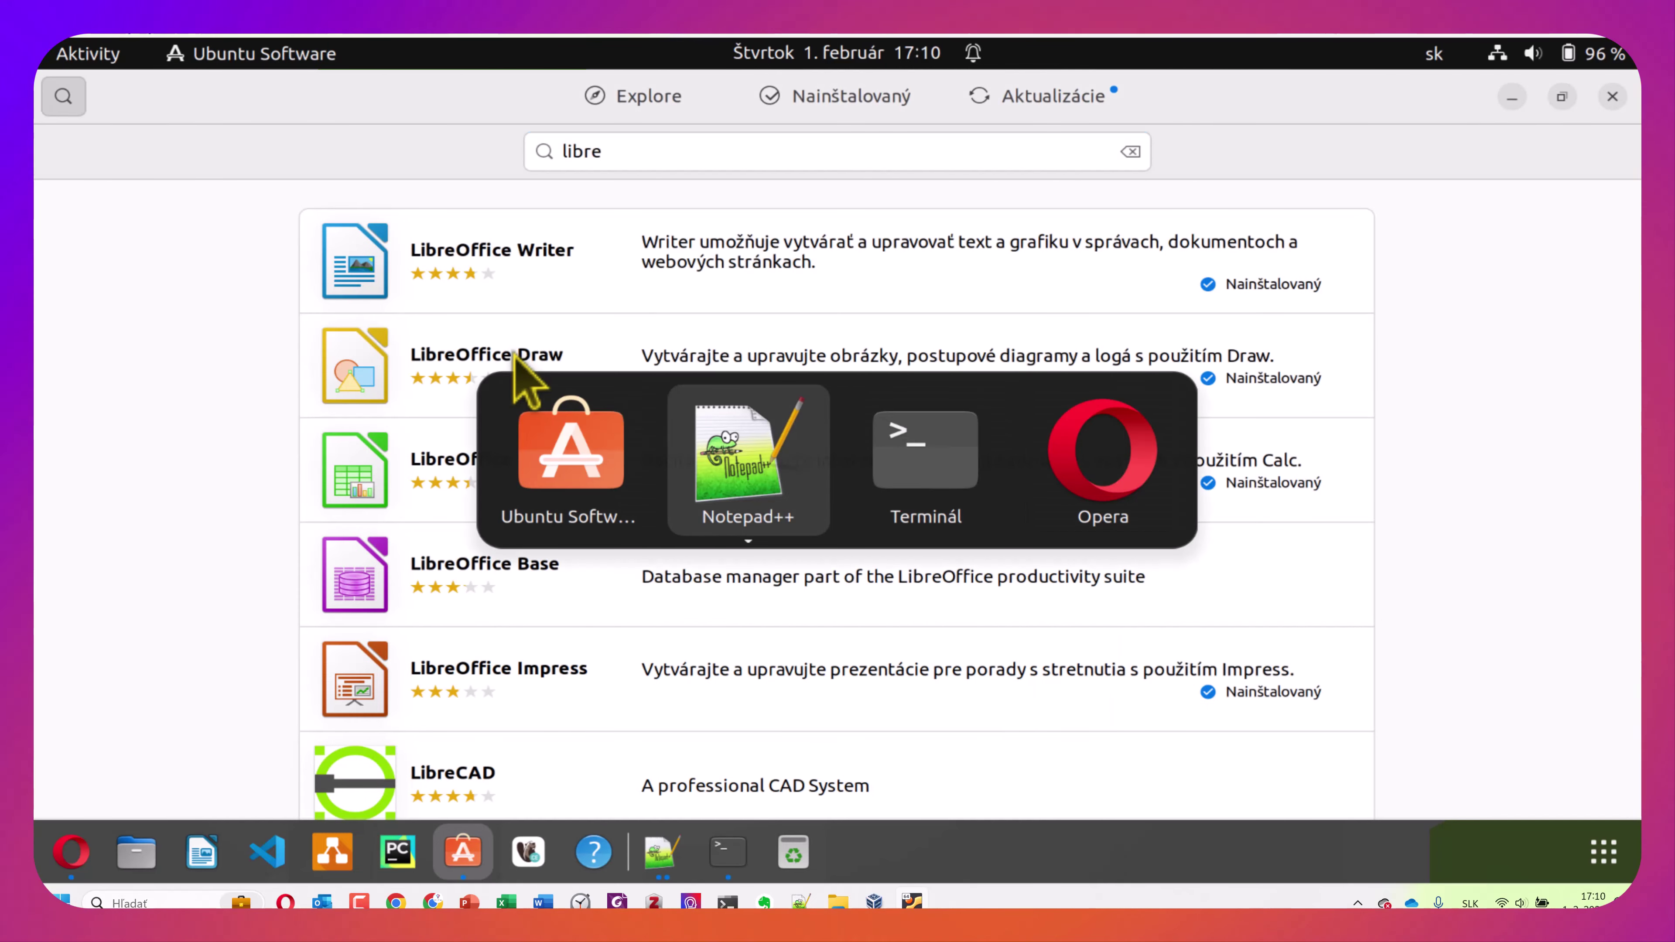
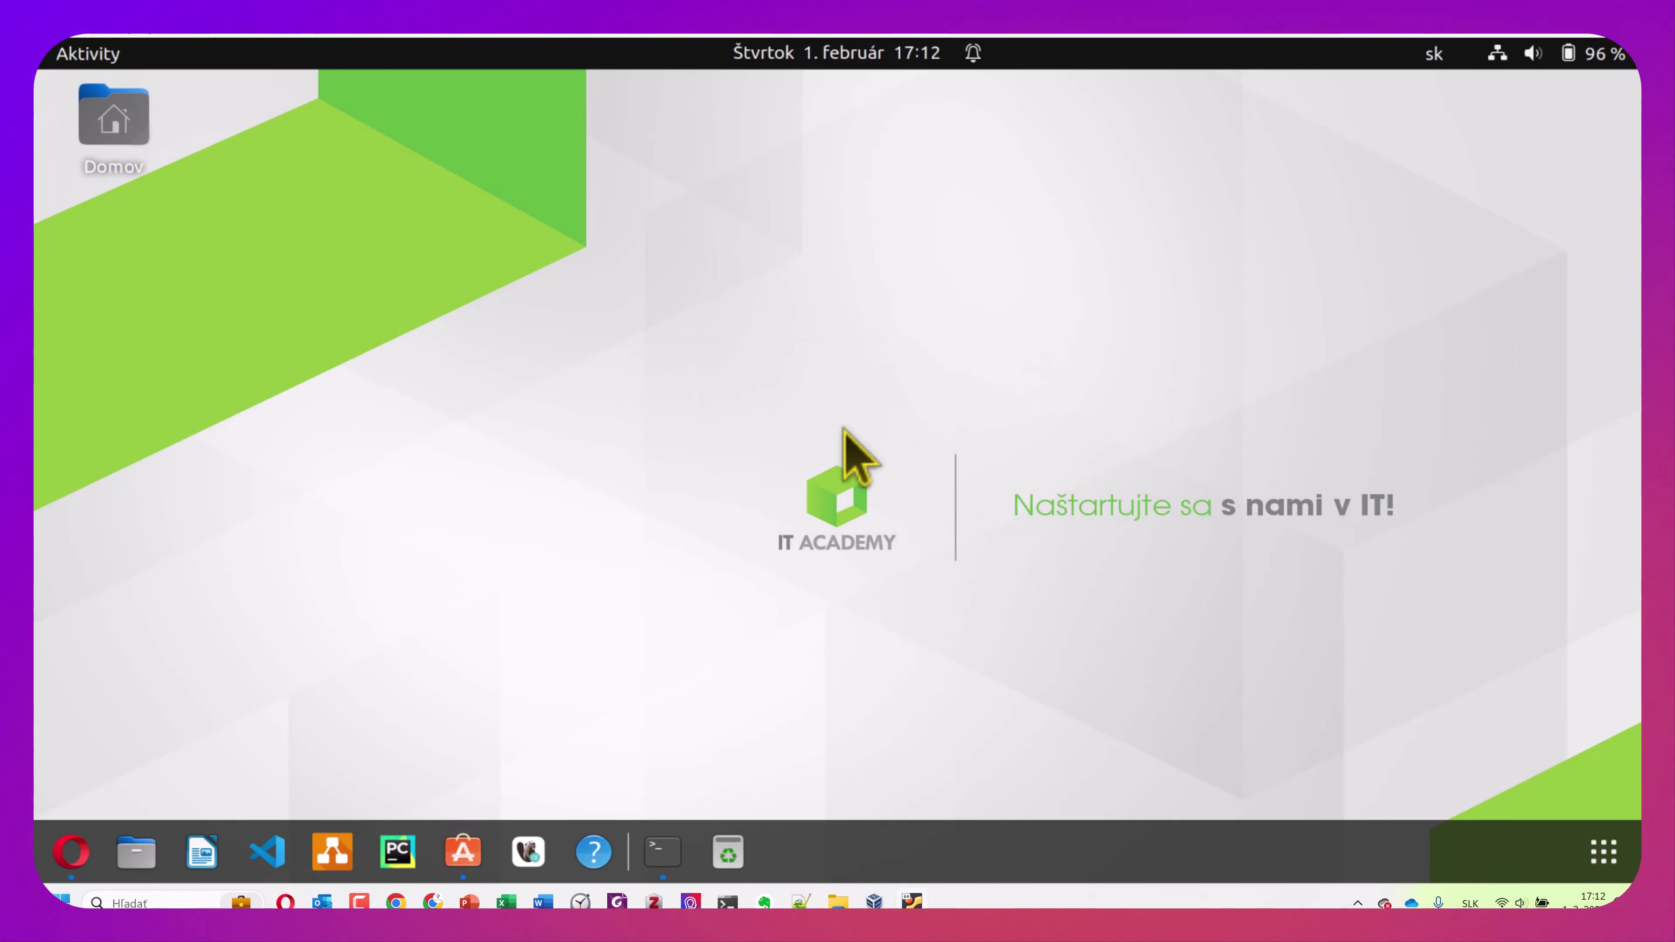
# Launch Notepad++ from page two of the app grid
pyautogui.press('super+a')
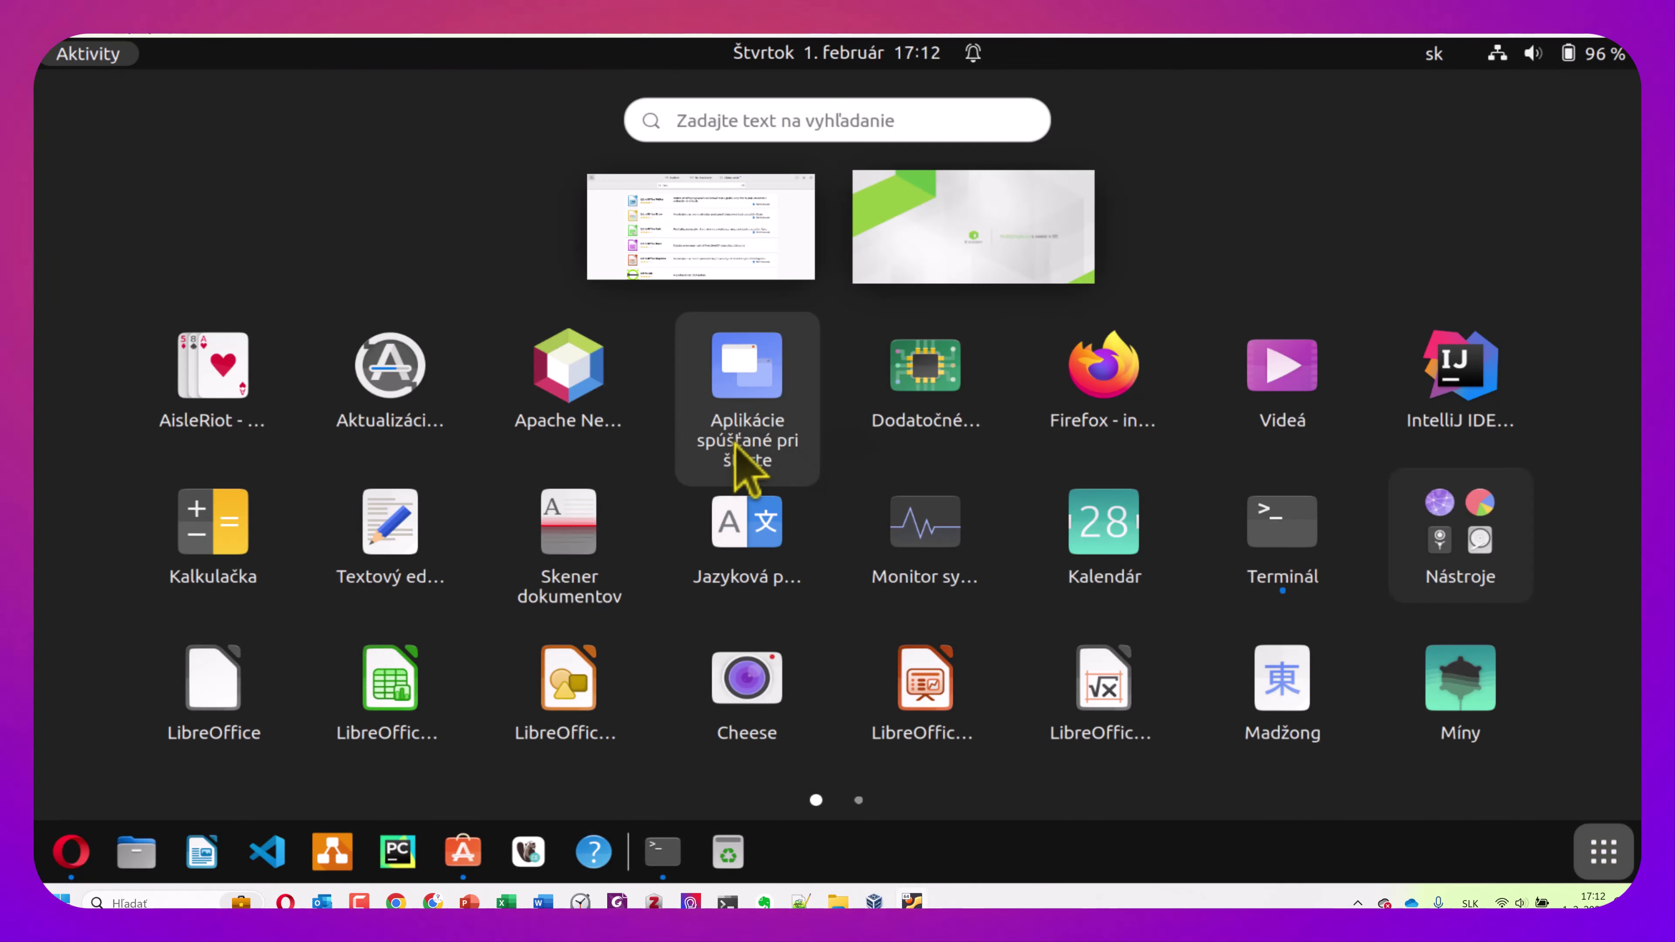
pyautogui.scroll(-1, 736, 462)
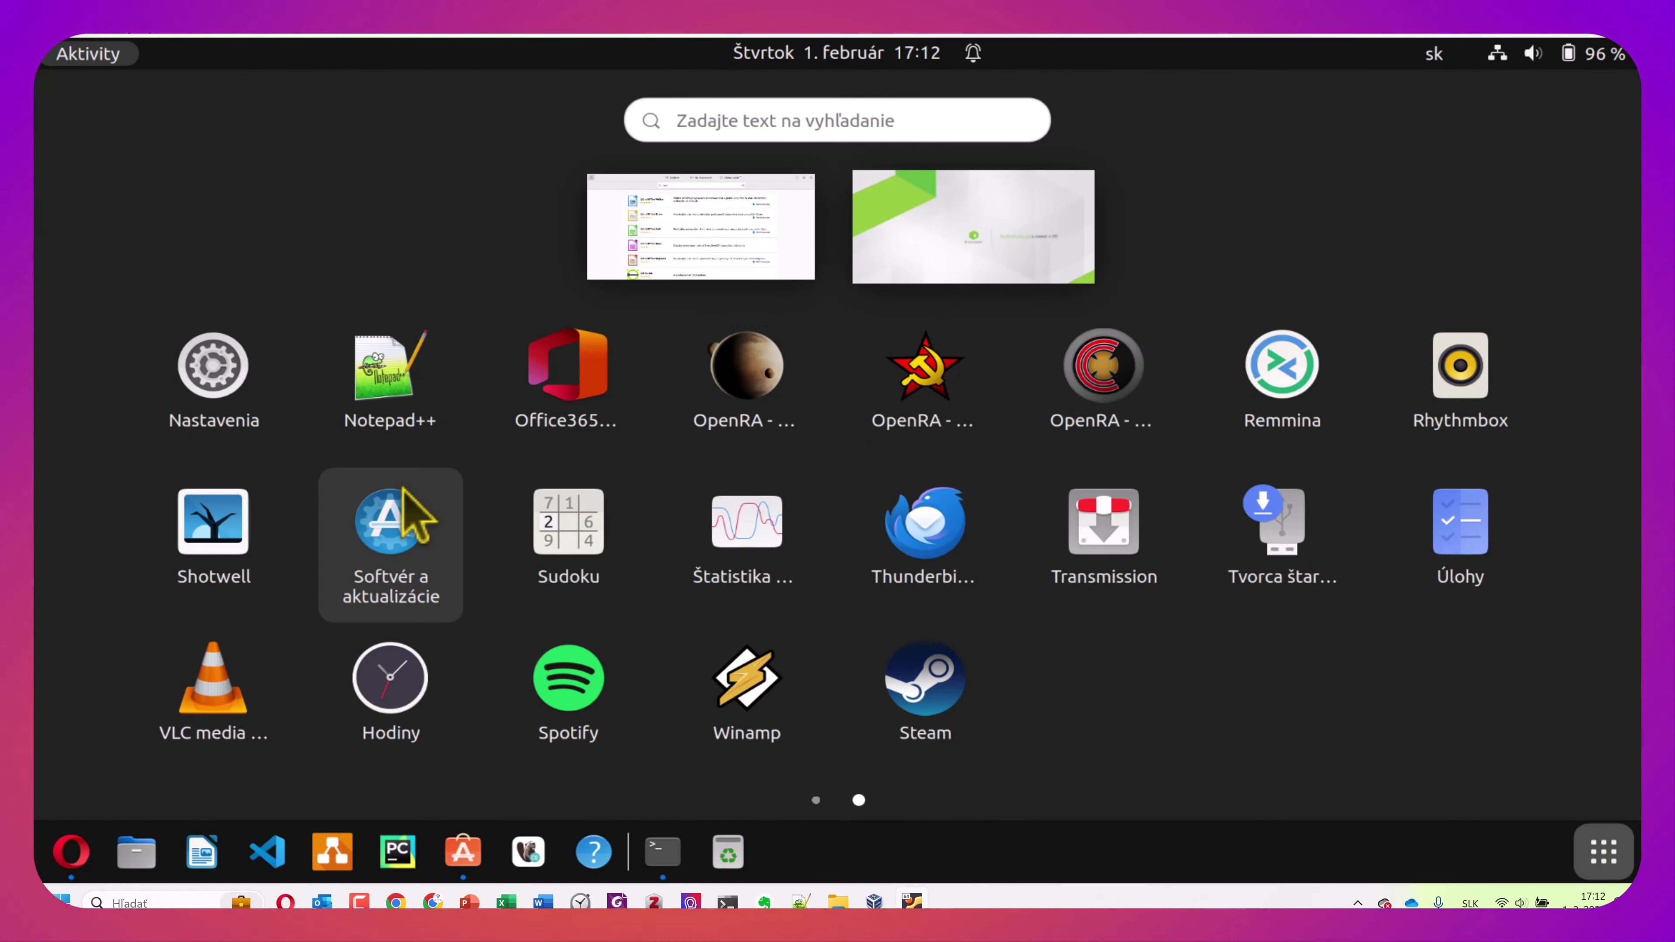
pyautogui.click(377, 396)
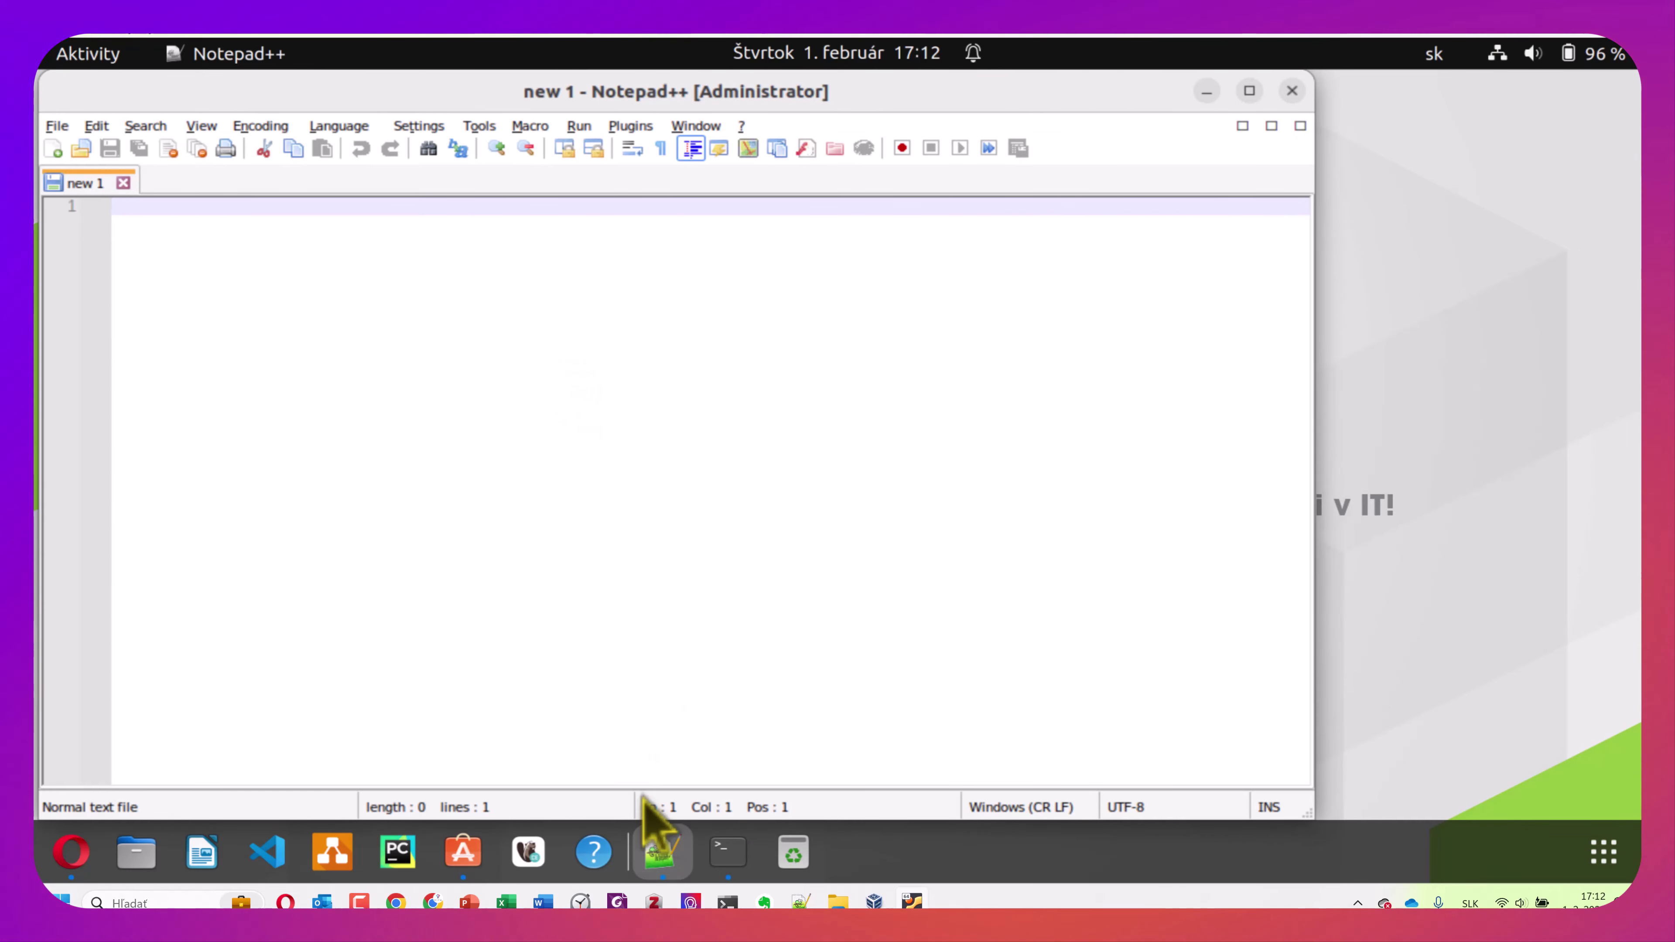
# Pin Notepad++ to the dock with Pridať do obľúbených and confirm it is a favourite
pyautogui.rightClick(661, 851)
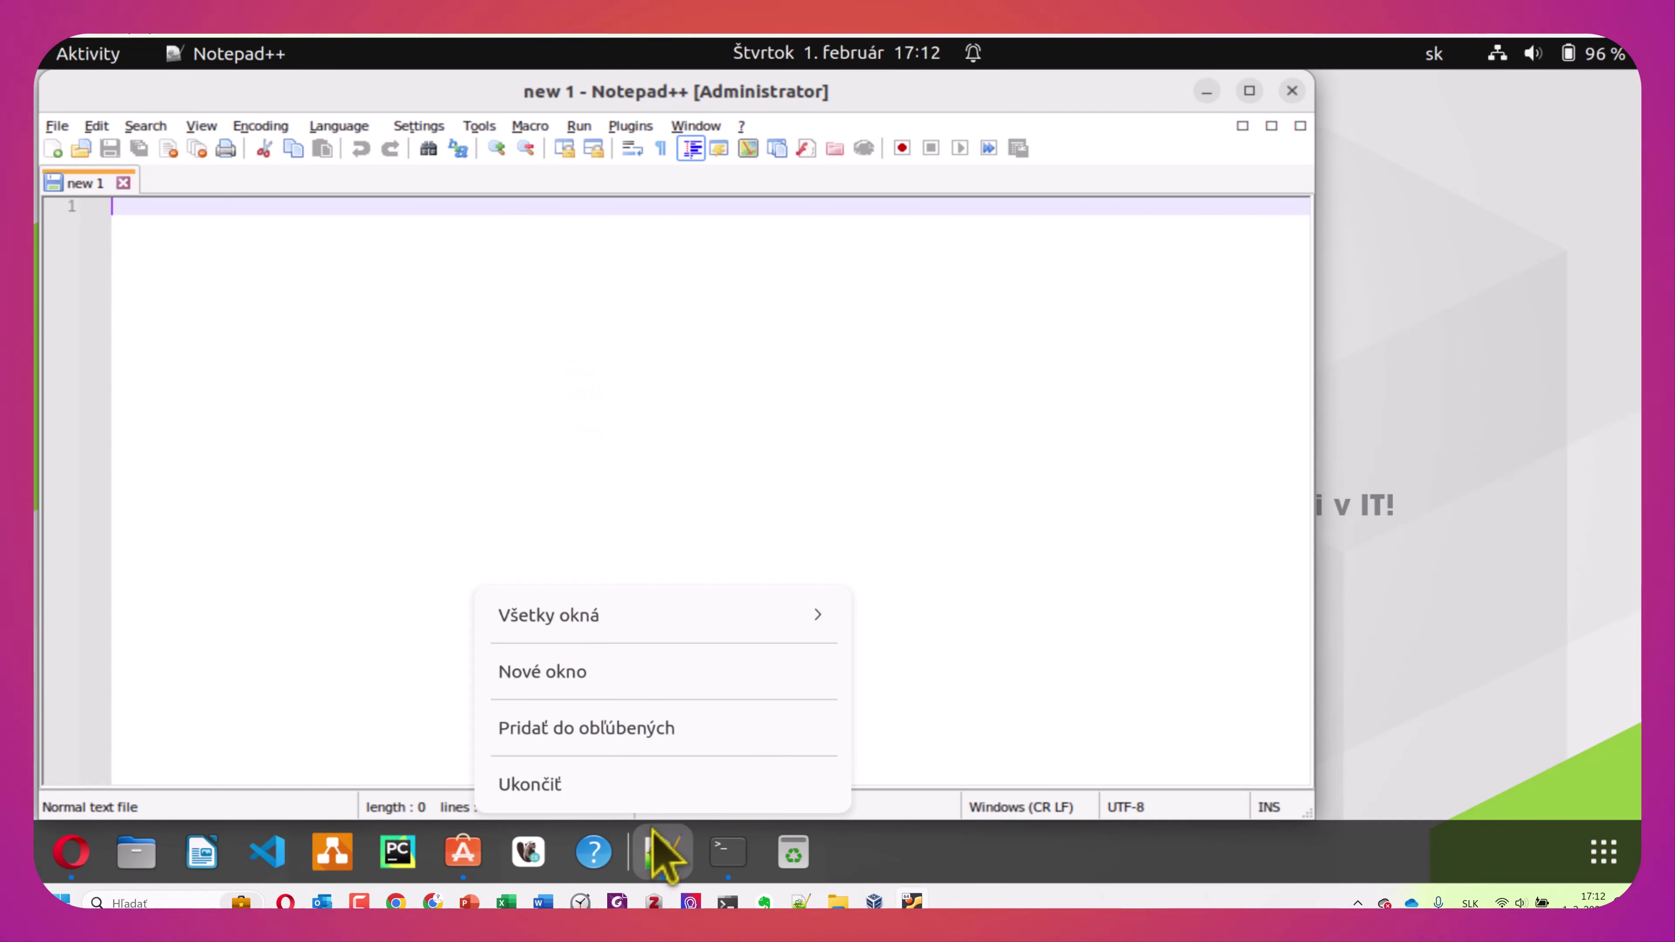
pyautogui.click(563, 728)
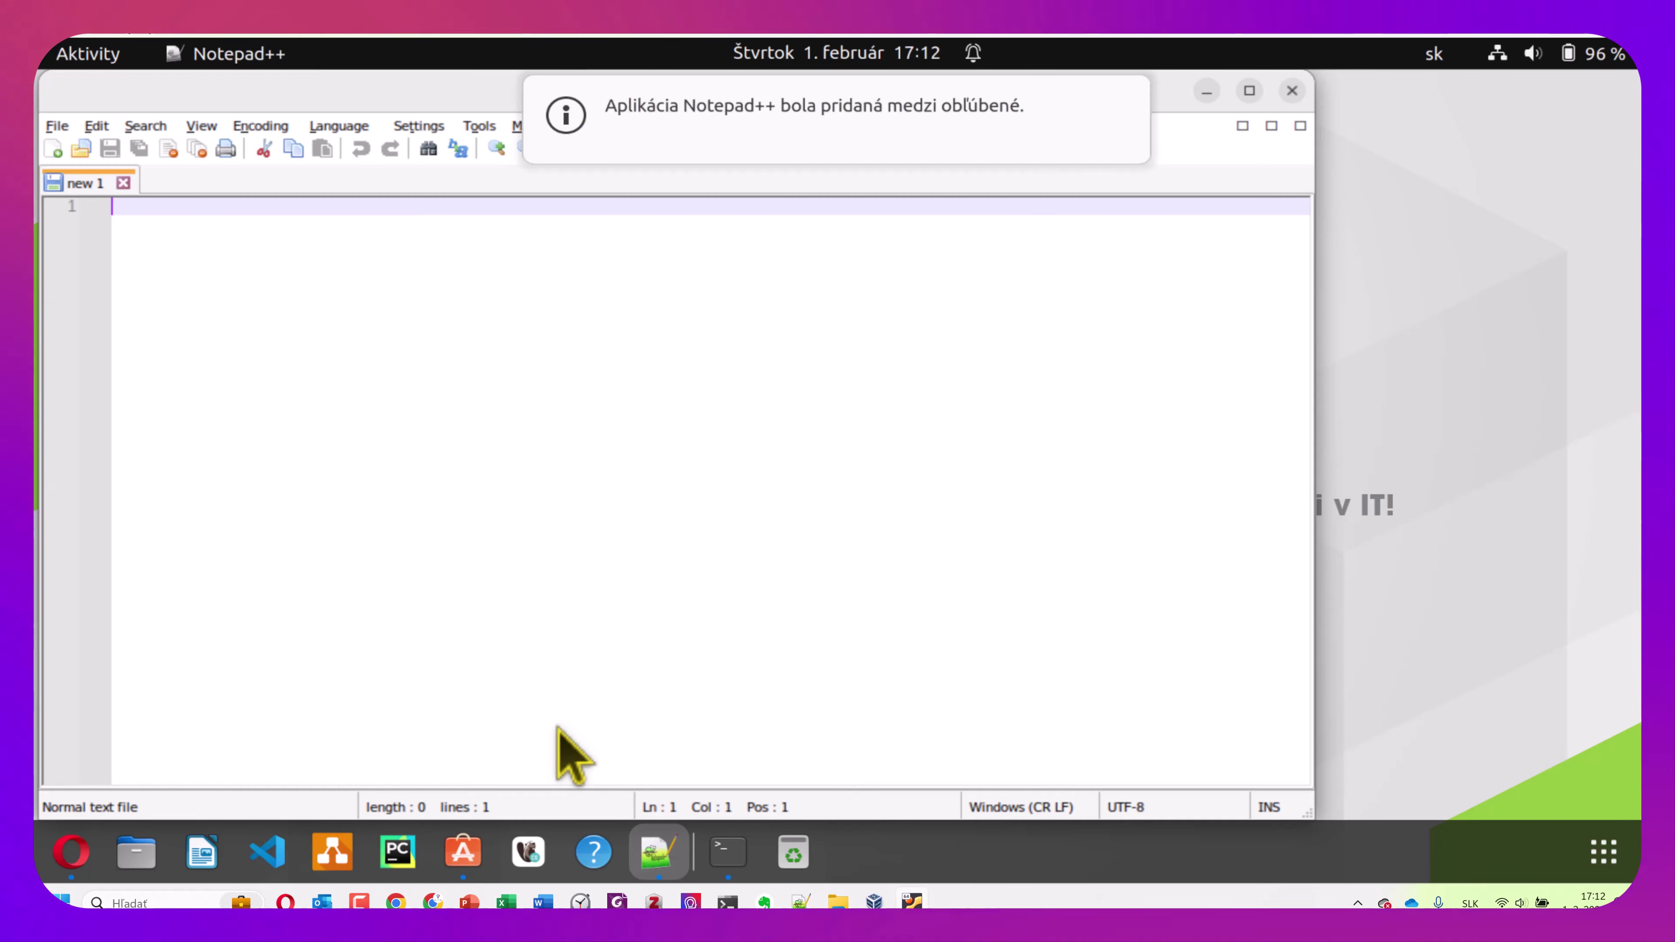
pyautogui.rightClick(659, 848)
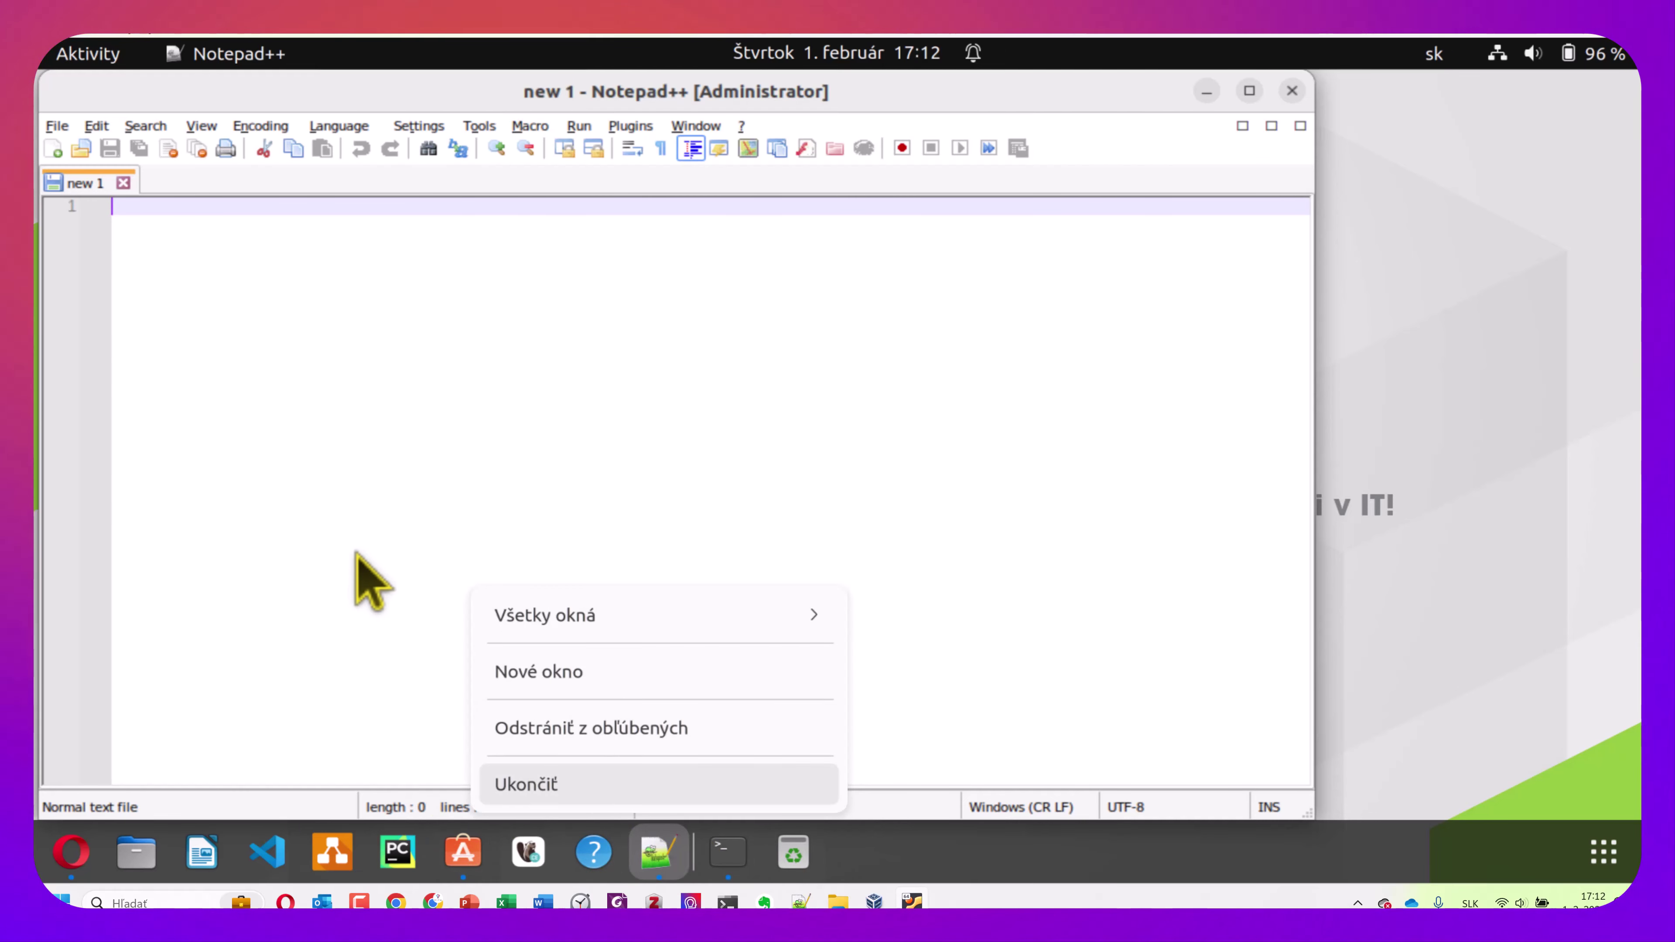
pyautogui.click(356, 533)
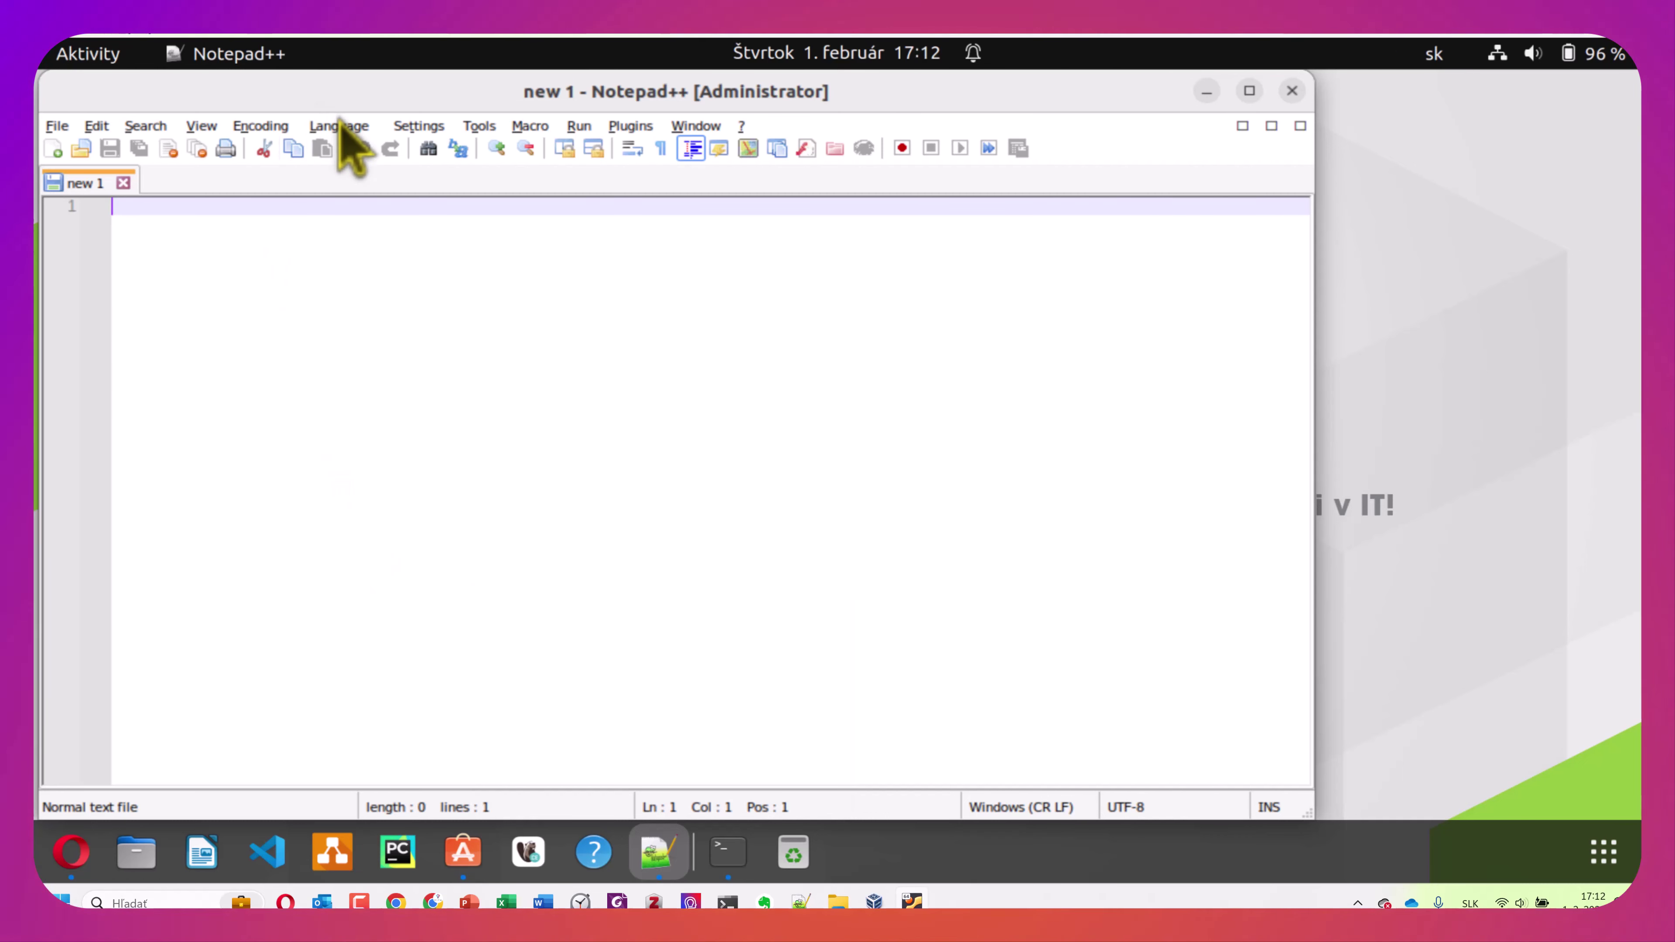
# Set Notepad++'s interface language to Slovenčina in Preferences, then close Notepad++
pyautogui.click(339, 124)
pyautogui.moveTo(397, 130)
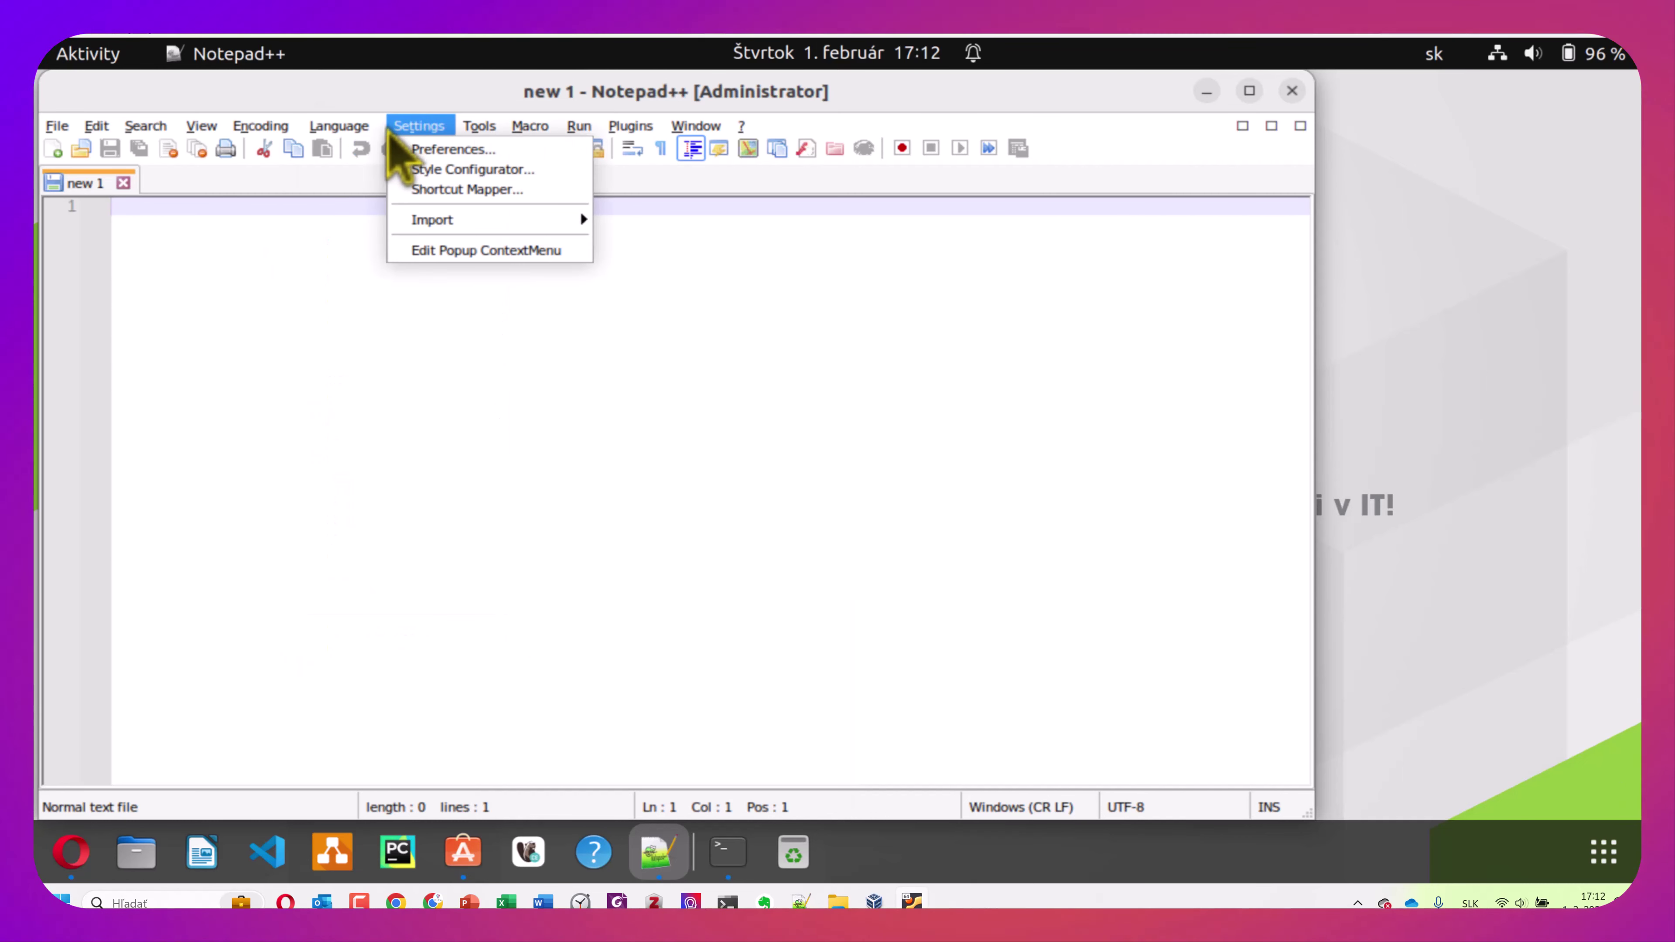
pyautogui.click(440, 148)
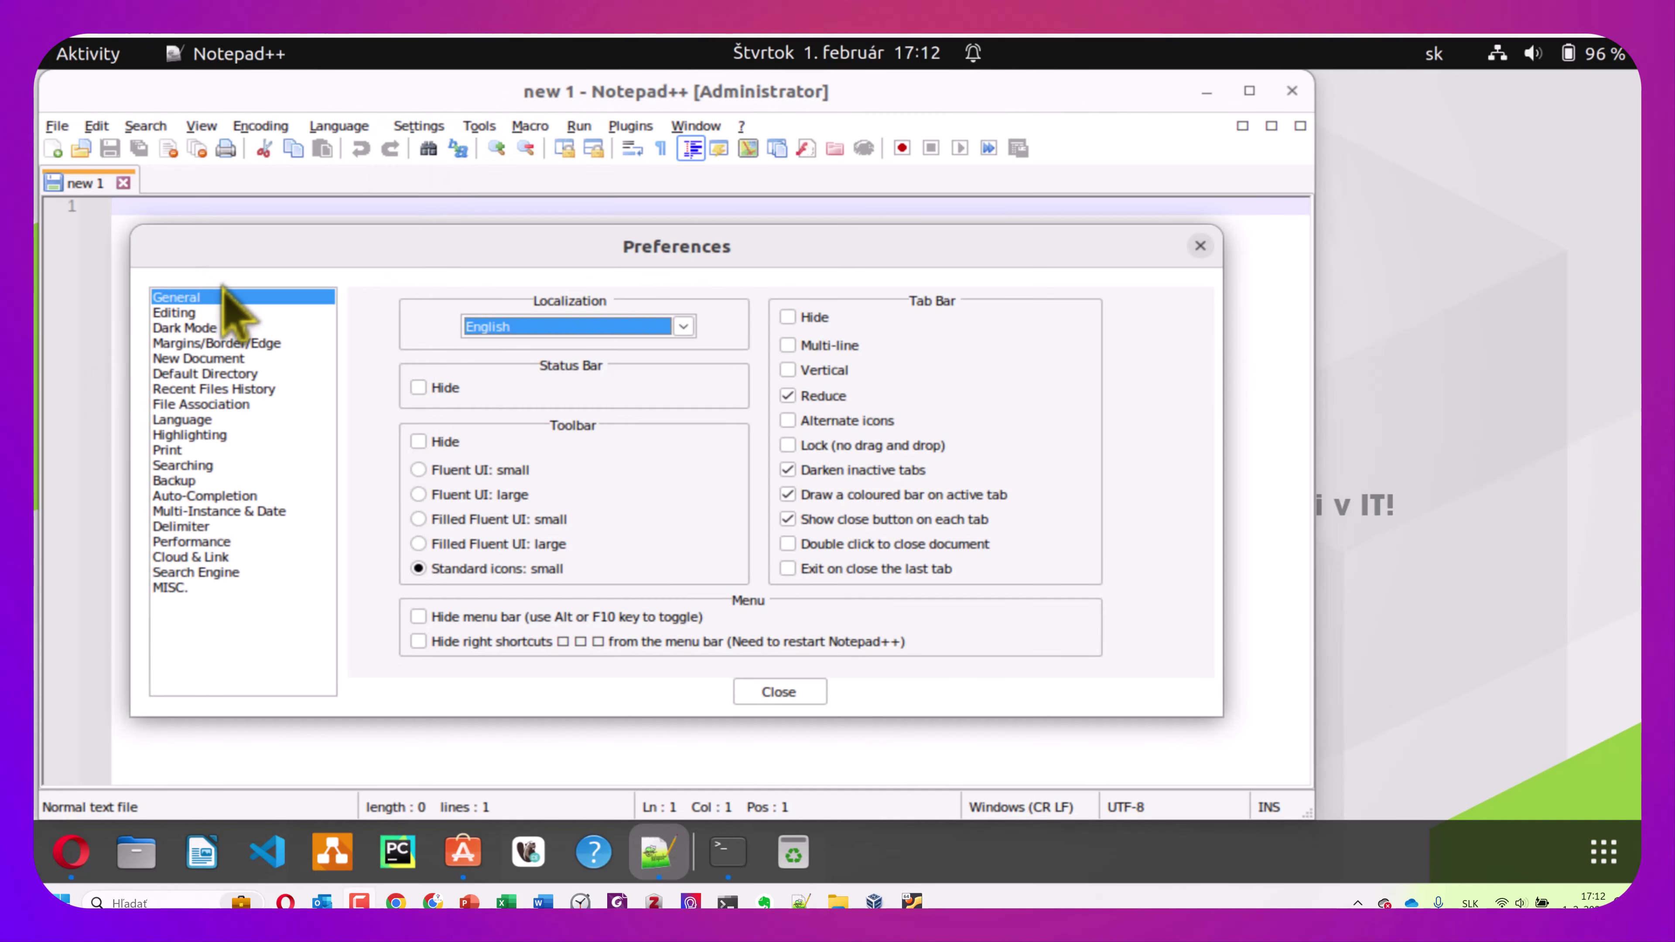
pyautogui.click(683, 327)
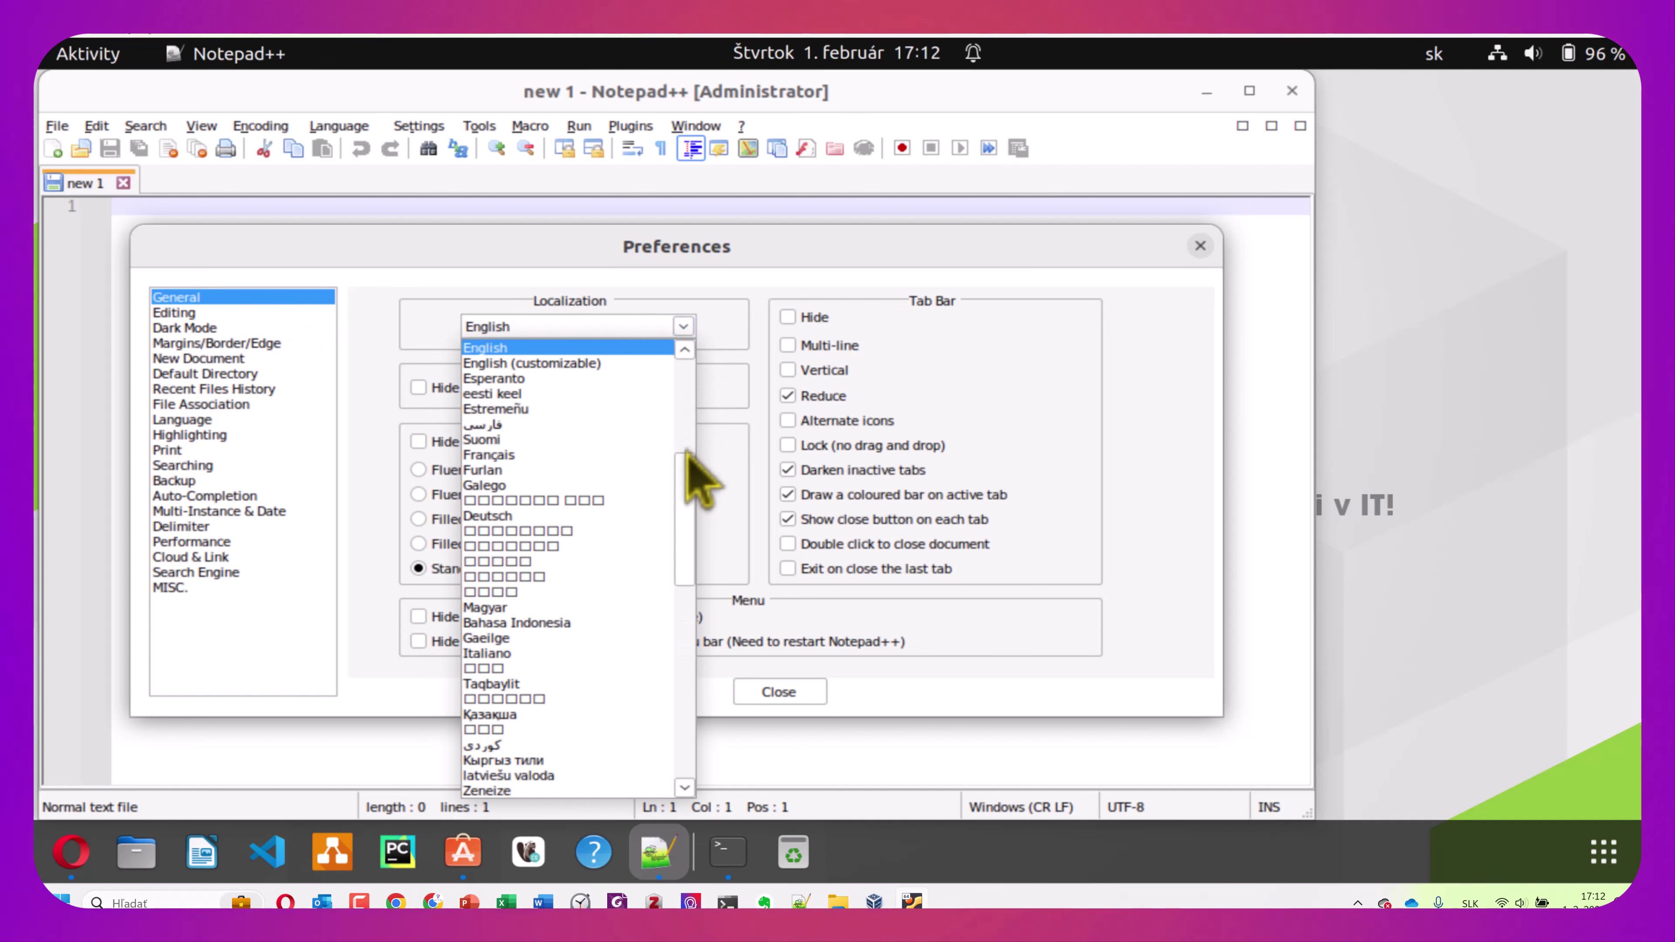
pyautogui.moveTo(682, 491); pyautogui.dragTo(683, 689)
pyautogui.click(482, 470)
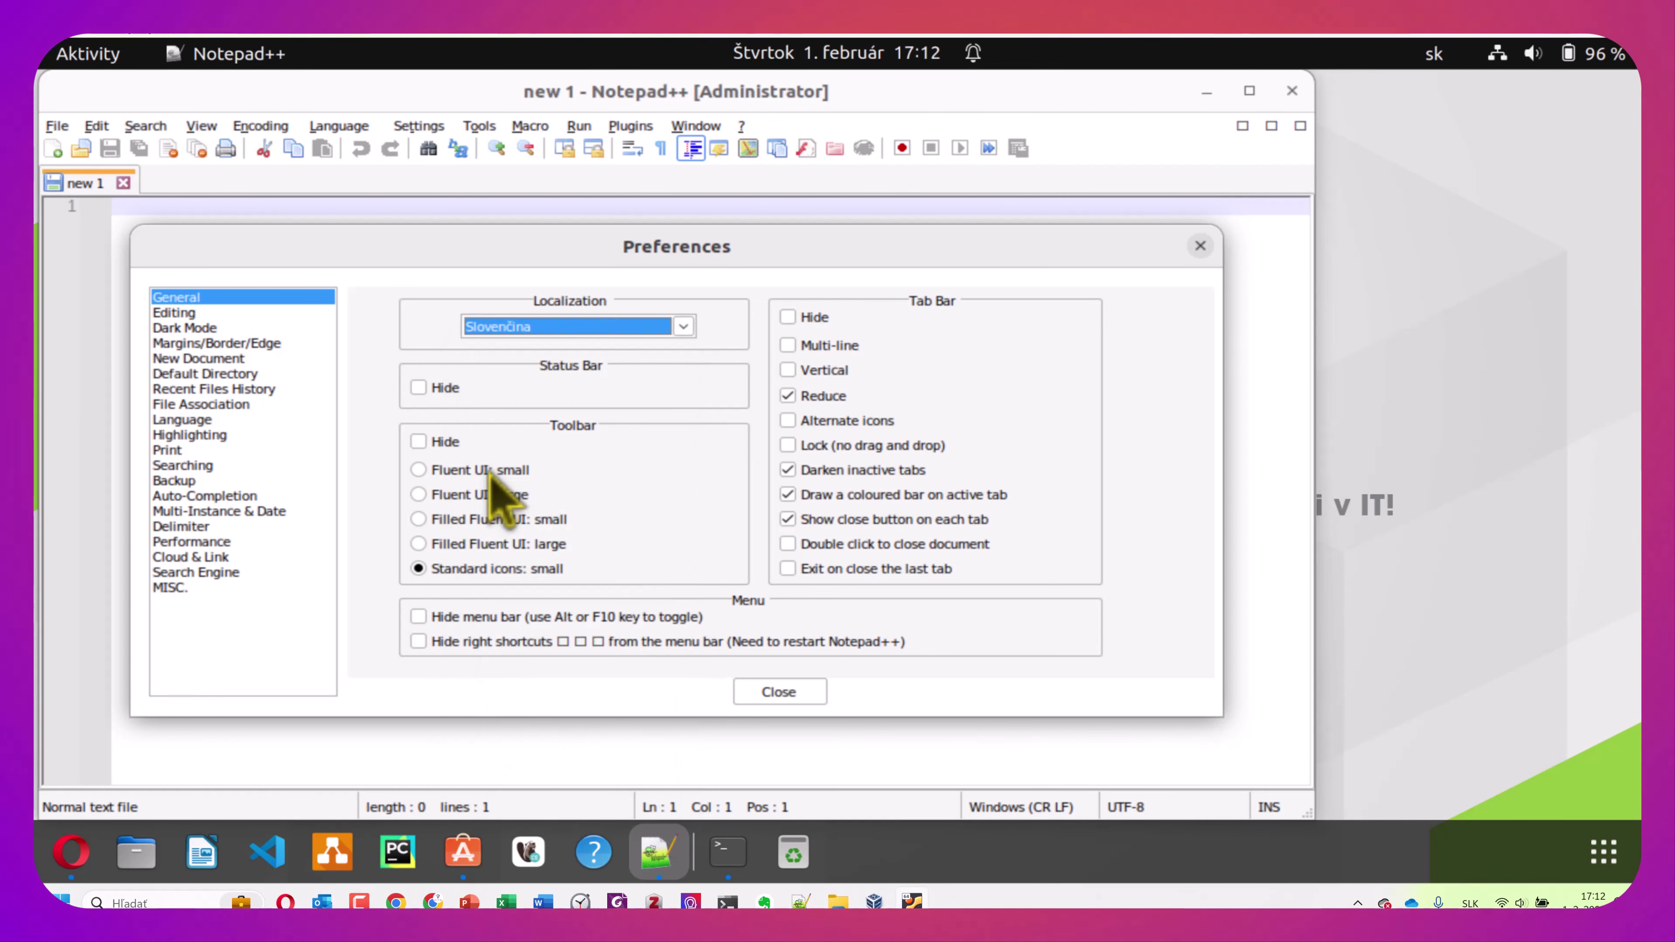
pyautogui.click(768, 692)
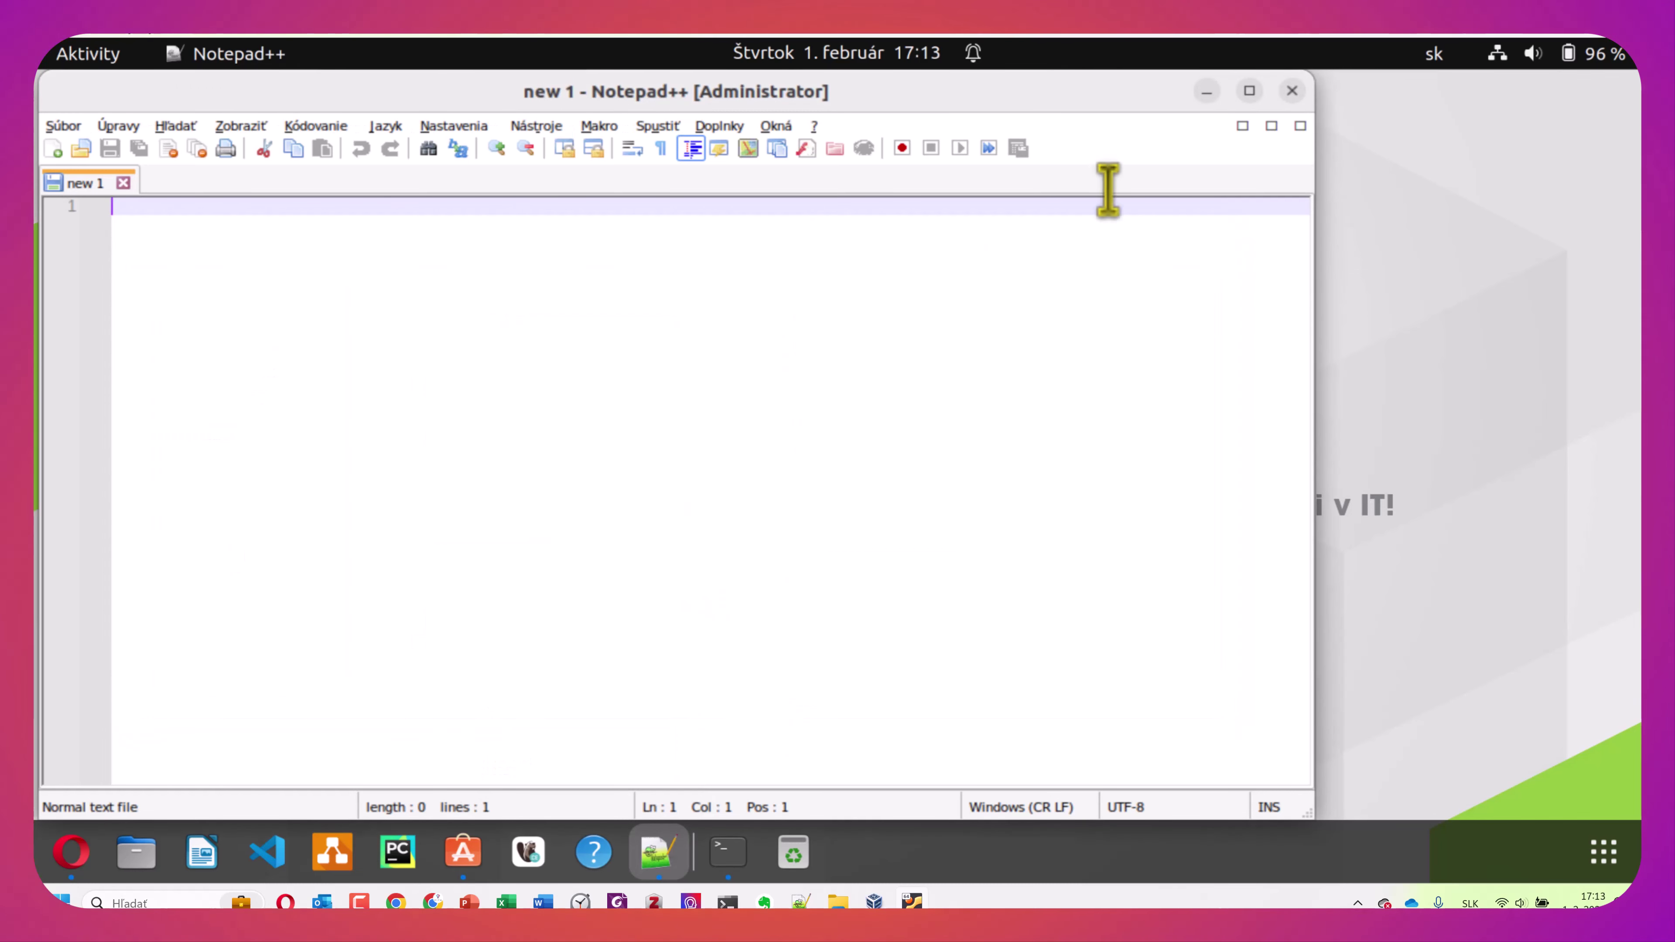
pyautogui.click(1291, 91)
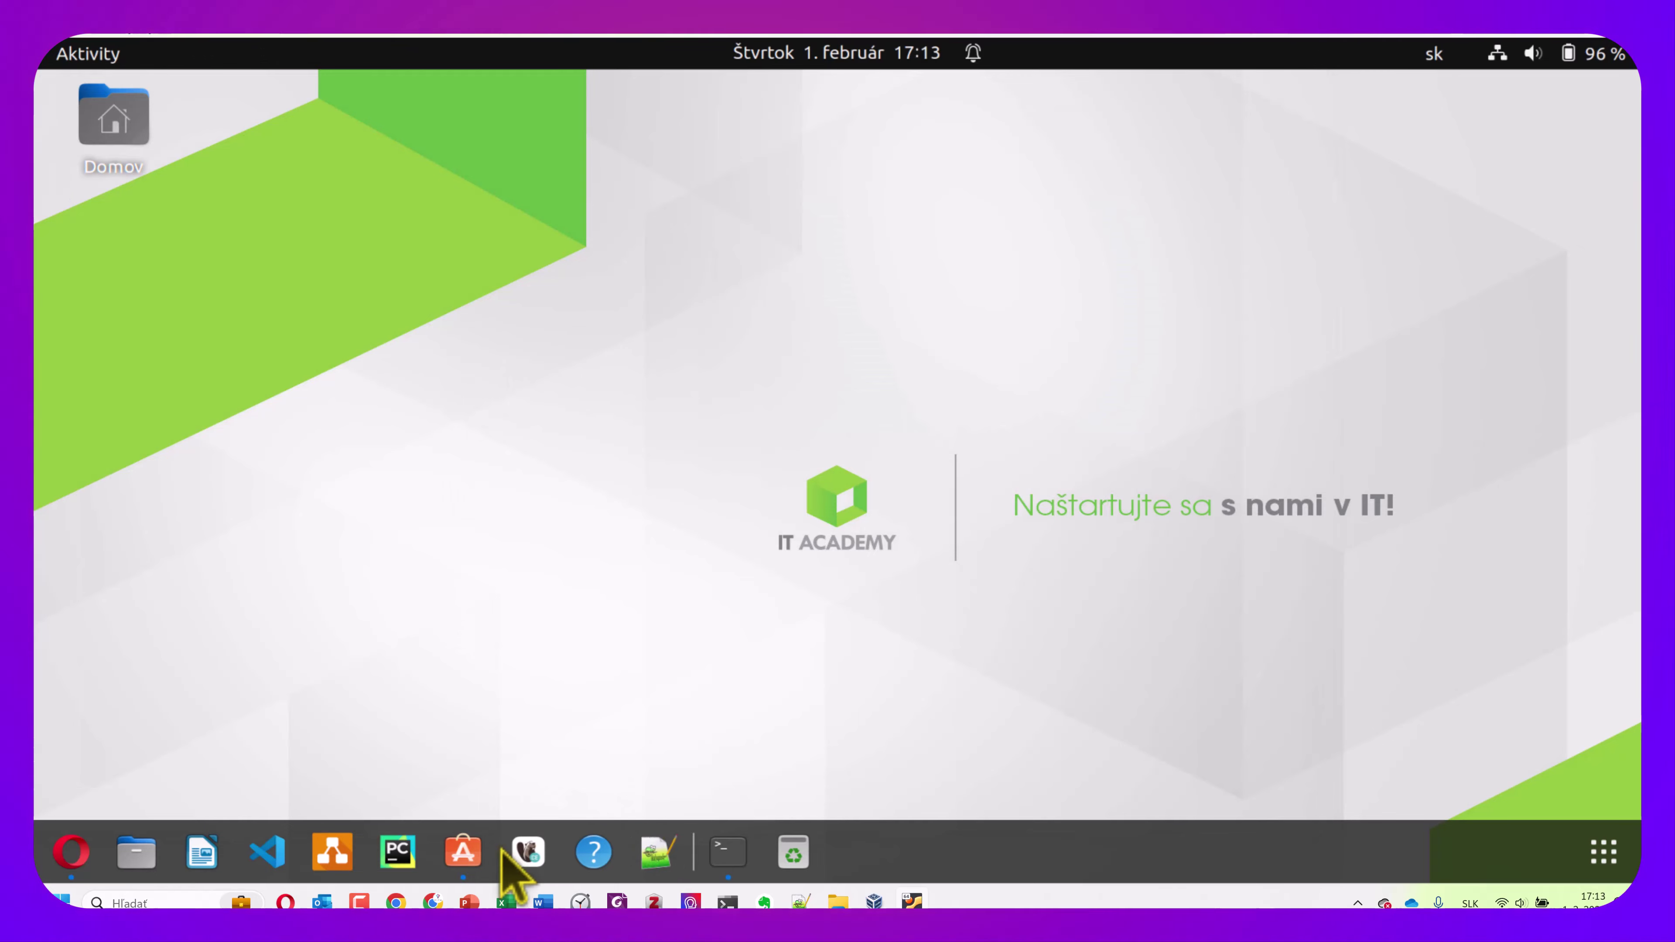
# Search 'sublime' in Ubuntu Software and start installing Sublime Text with the account password
pyautogui.click(459, 858)
pyautogui.hotkey('ctrl', 'a')
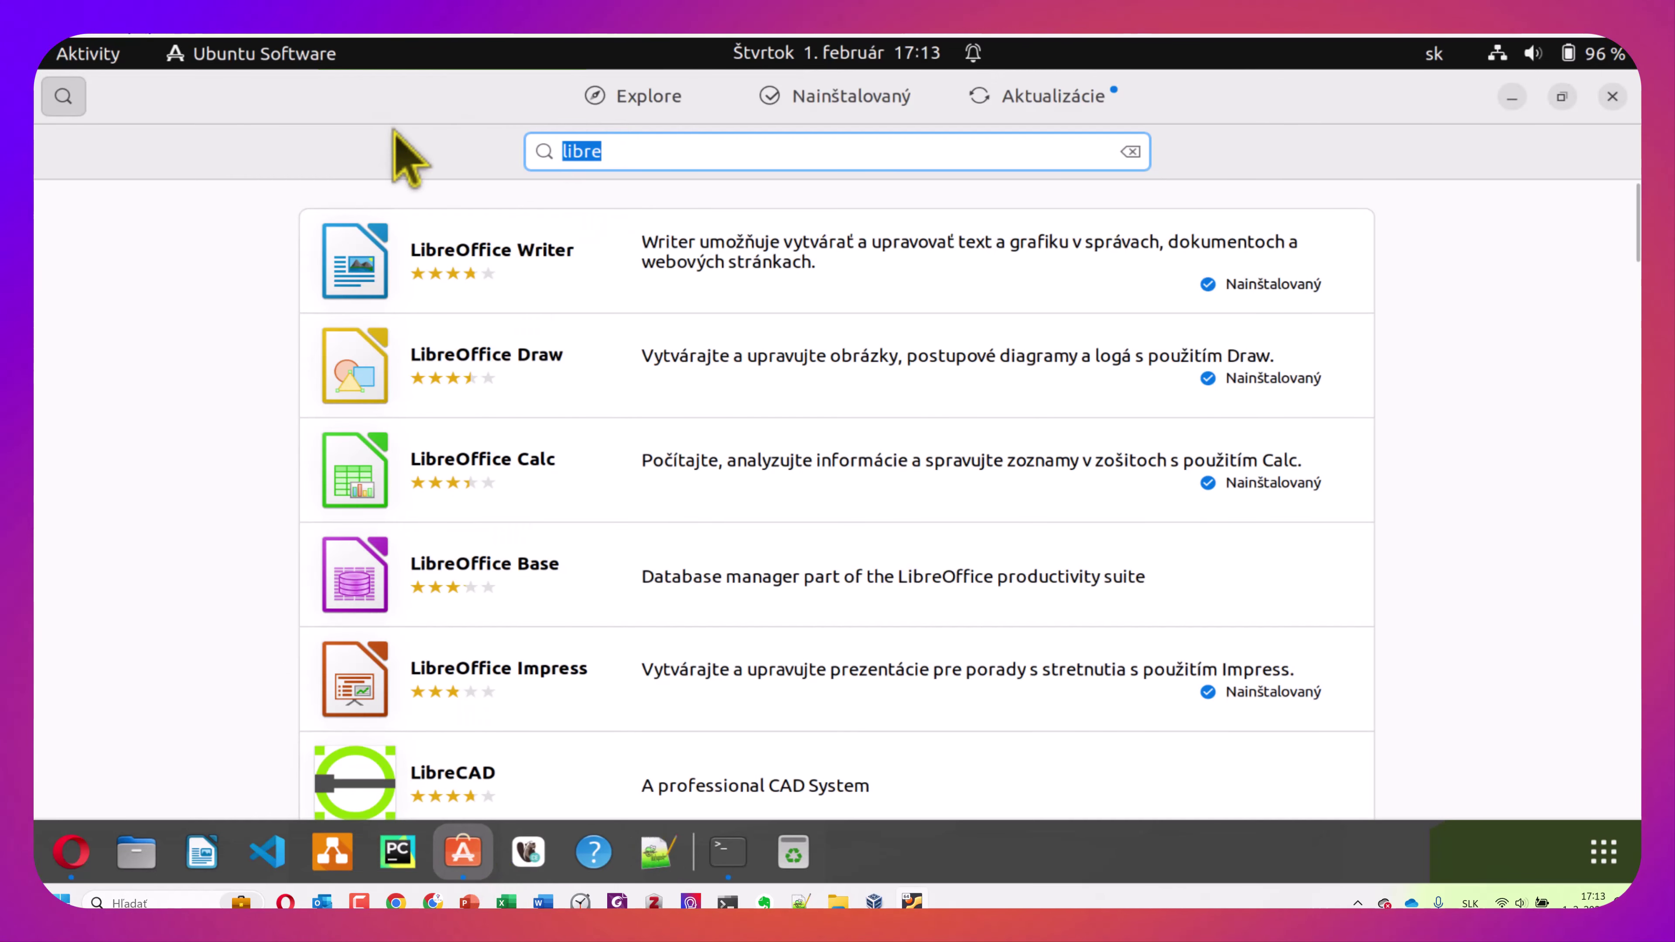
pyautogui.write('szbli')
pyautogui.press('BackSpace')
pyautogui.press('BackSpace')
pyautogui.press('BackSpace')
pyautogui.press('BackSpace')
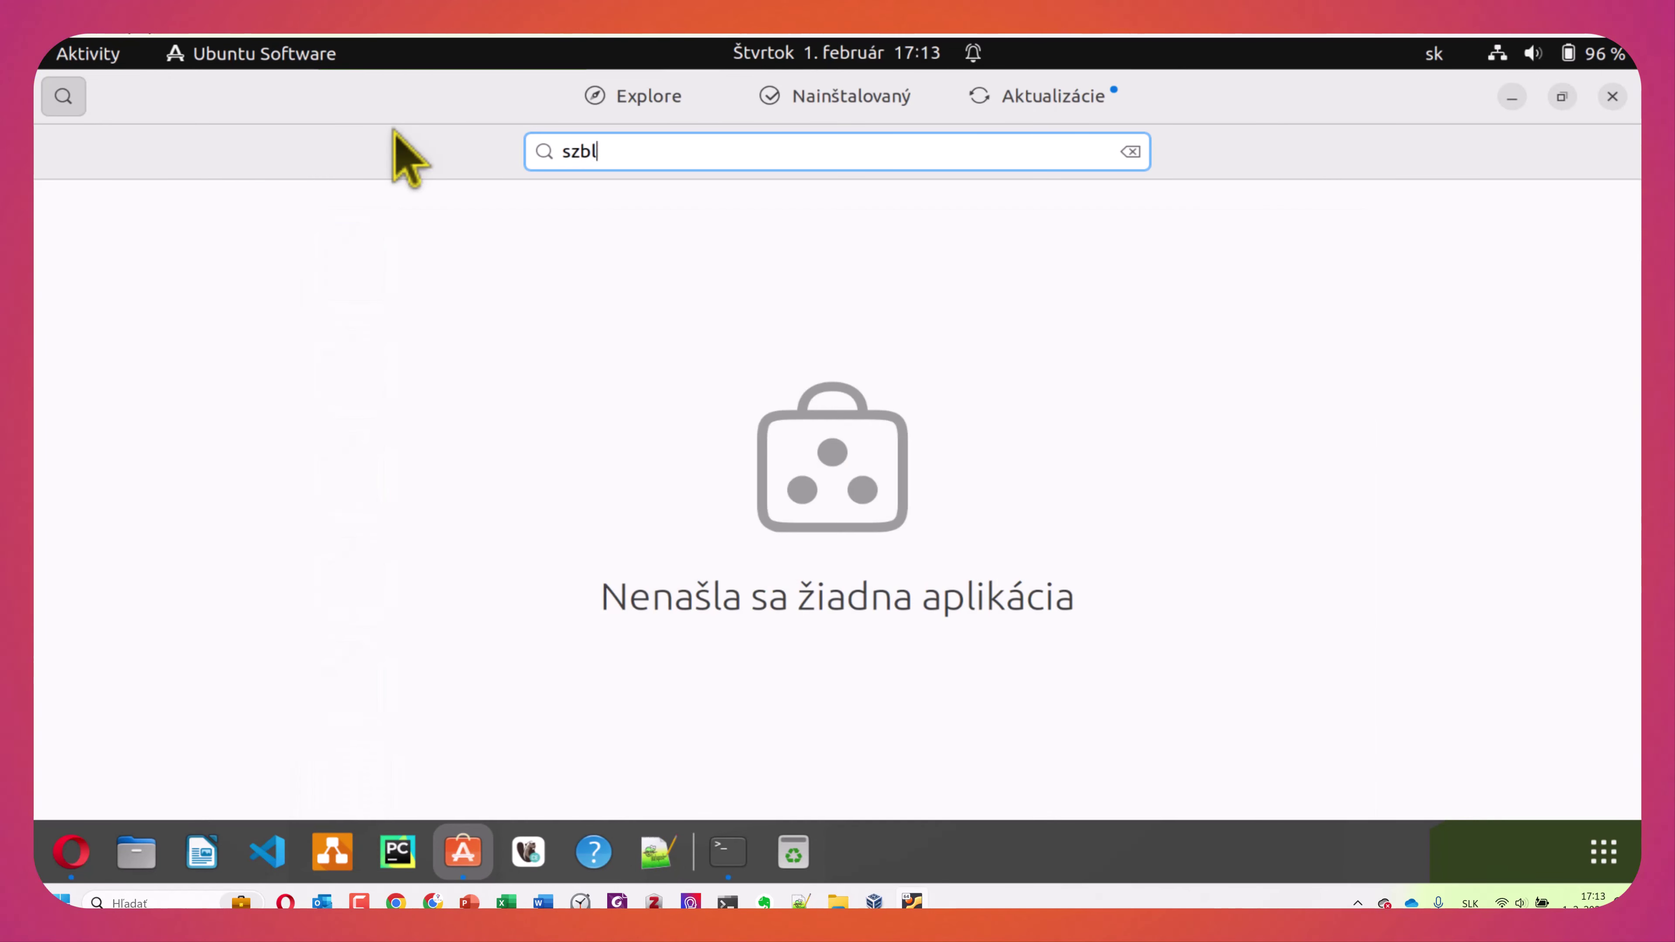
pyautogui.write('ubl')
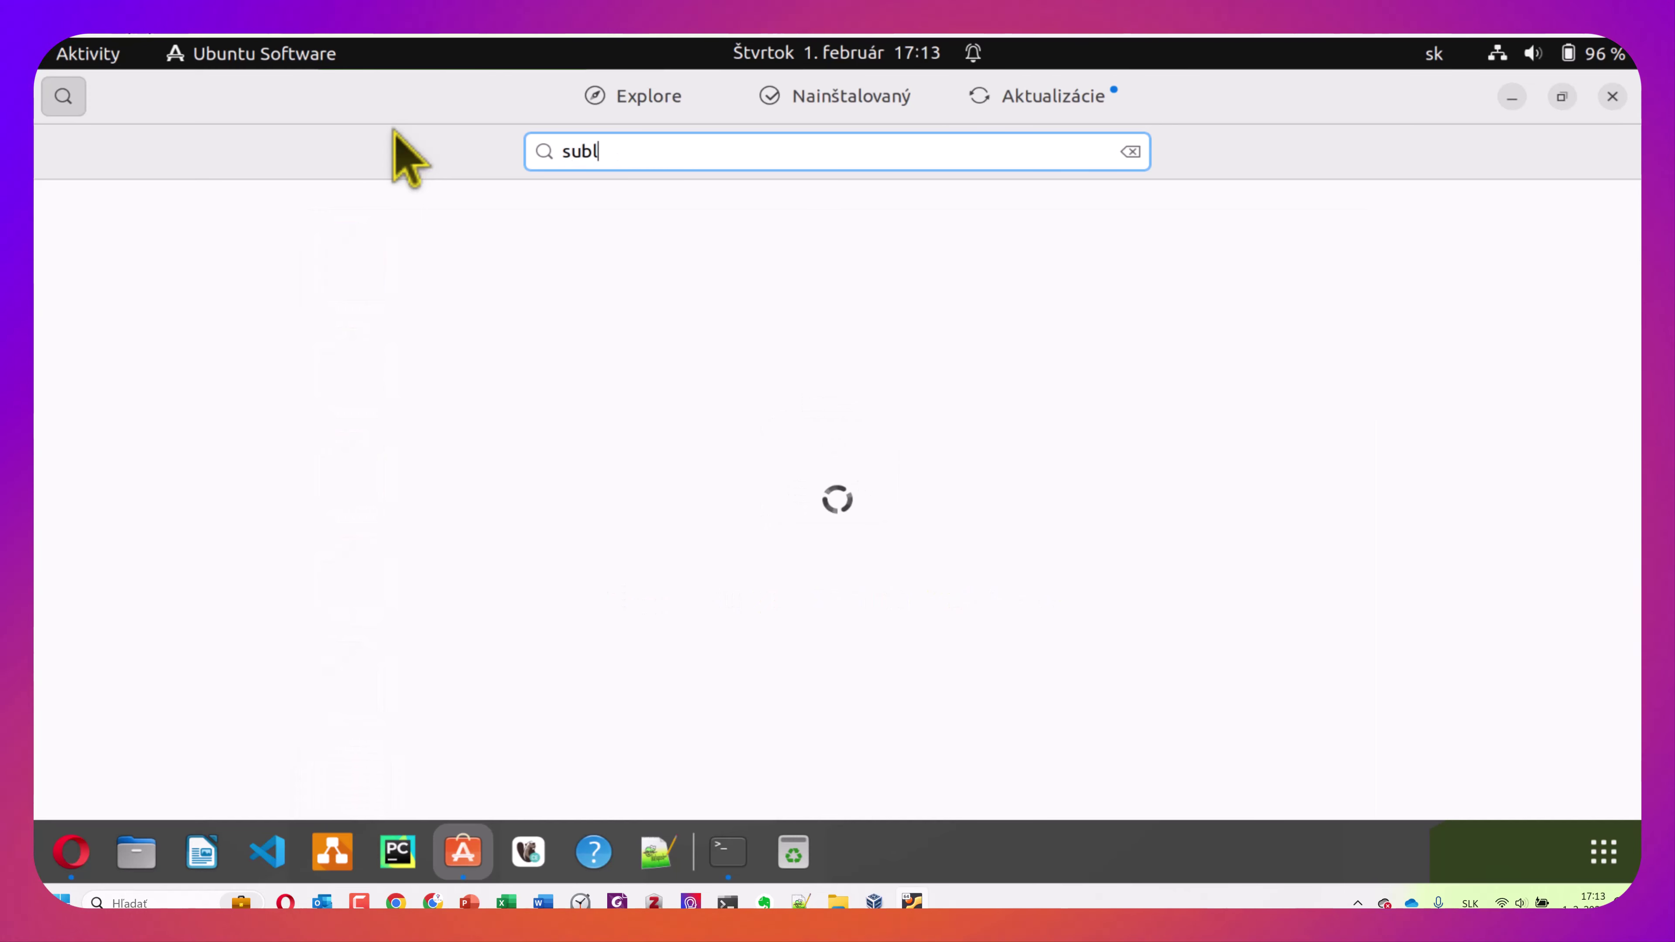
pyautogui.write('ime')
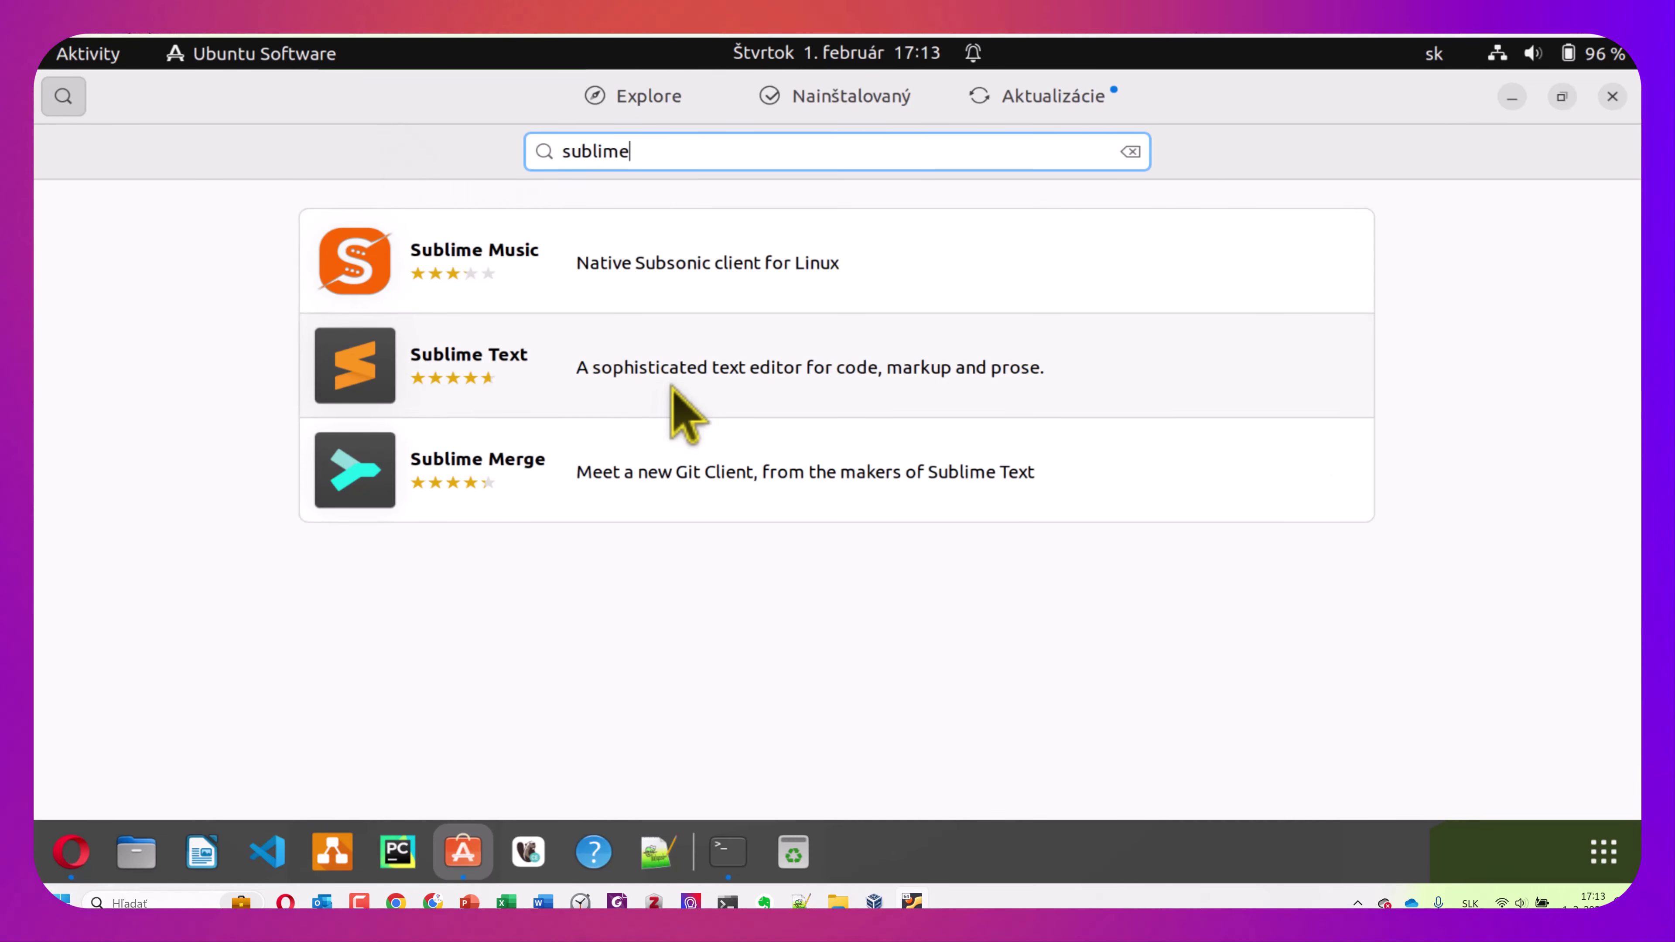
pyautogui.click(672, 389)
pyautogui.click(1297, 241)
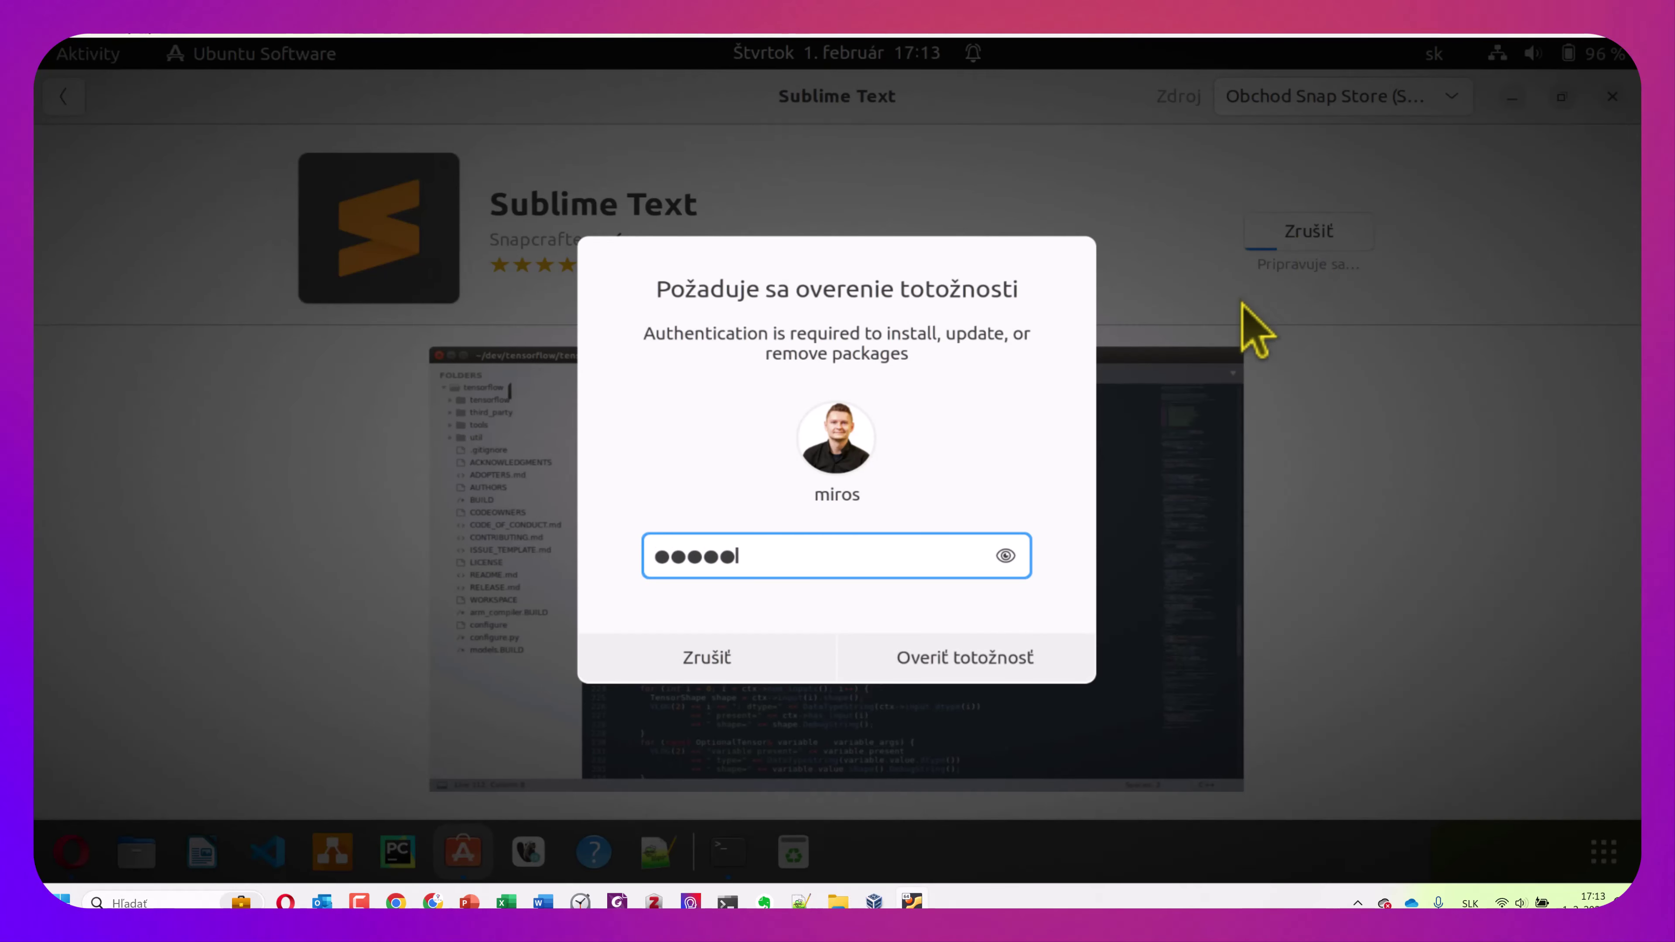
pyautogui.press('Return')
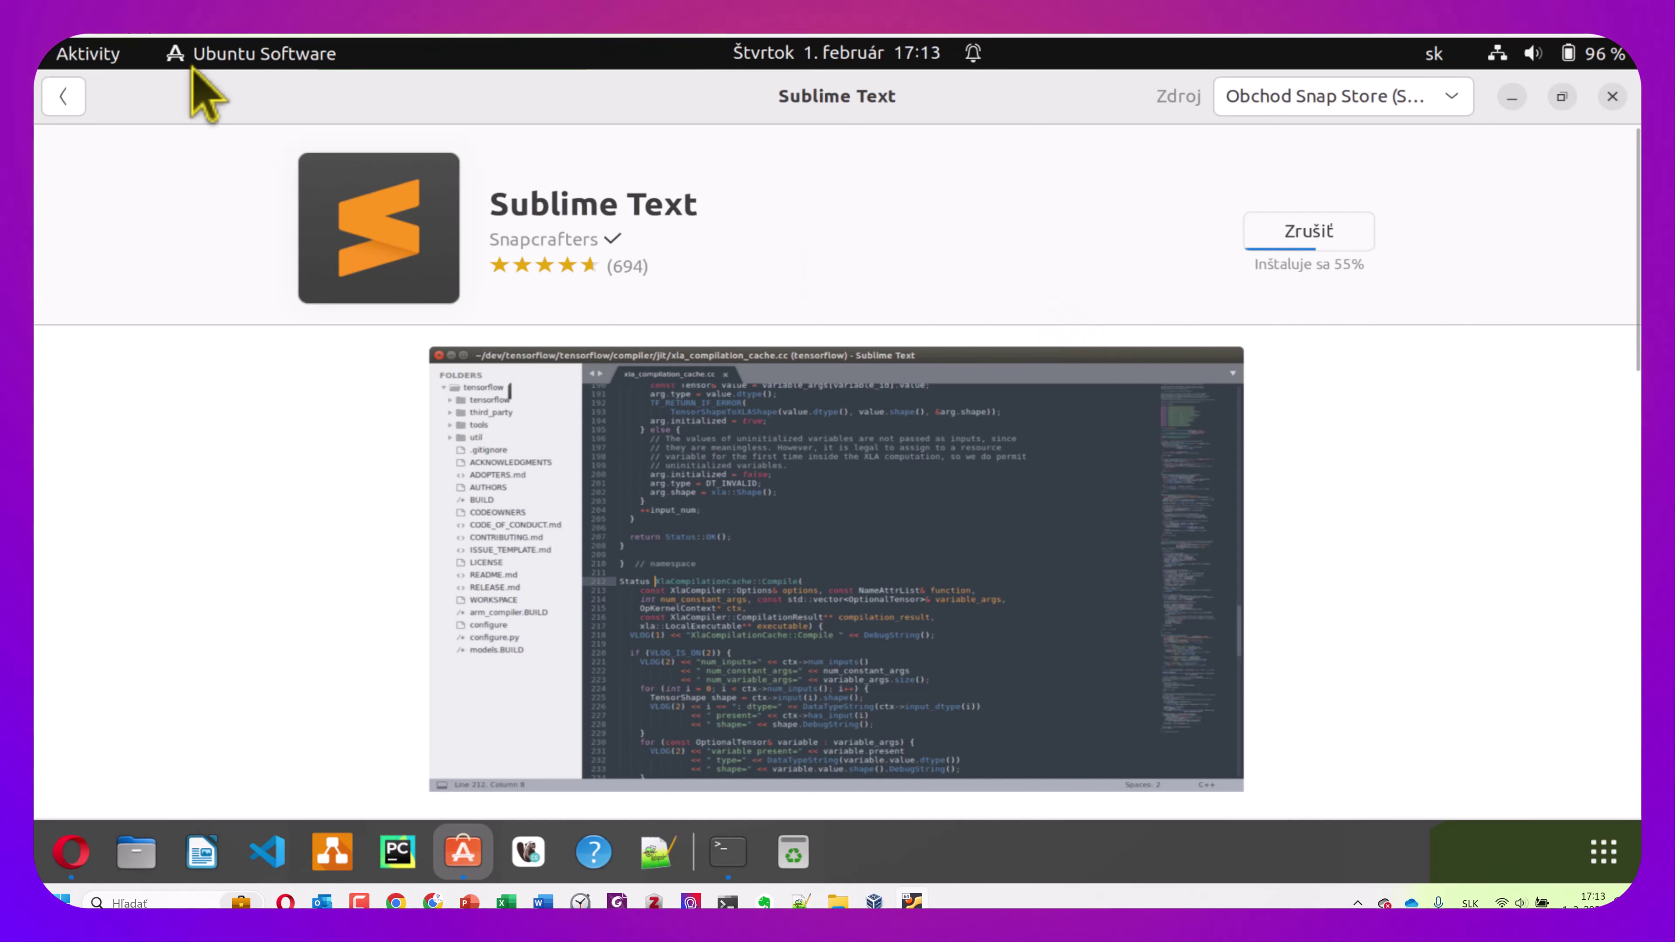
# Search the store for 'atom', then bring the Terminal window forward
pyautogui.click(64, 96)
pyautogui.moveTo(665, 145); pyautogui.dragTo(505, 146)
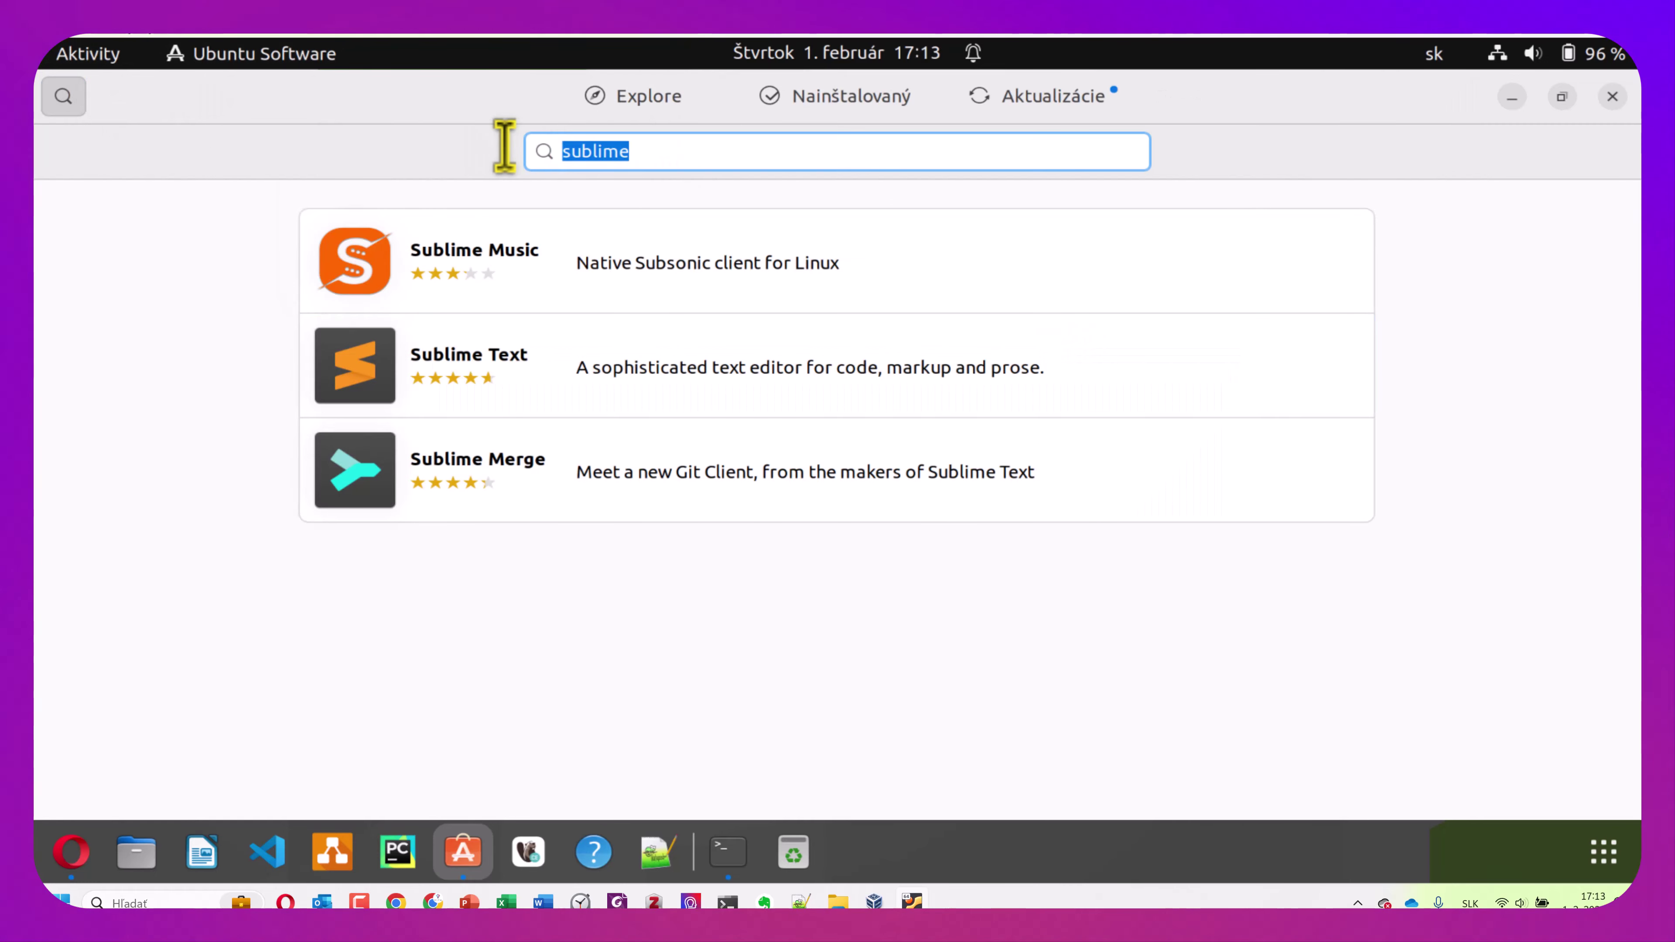
pyautogui.write('atom')
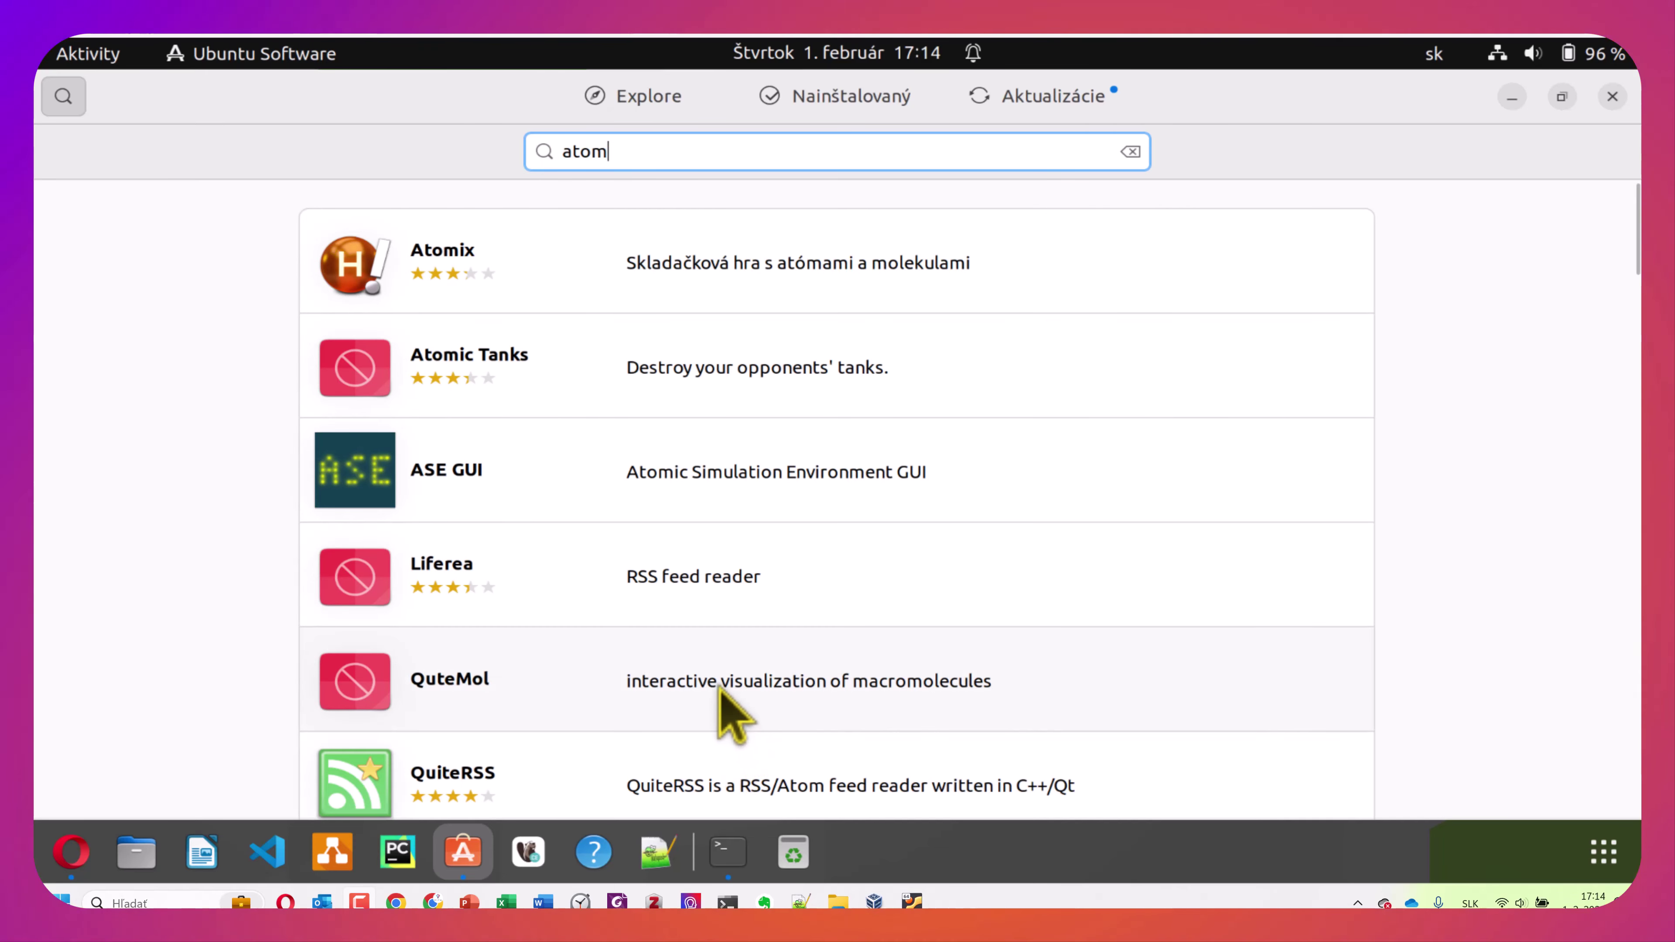
pyautogui.click(727, 851)
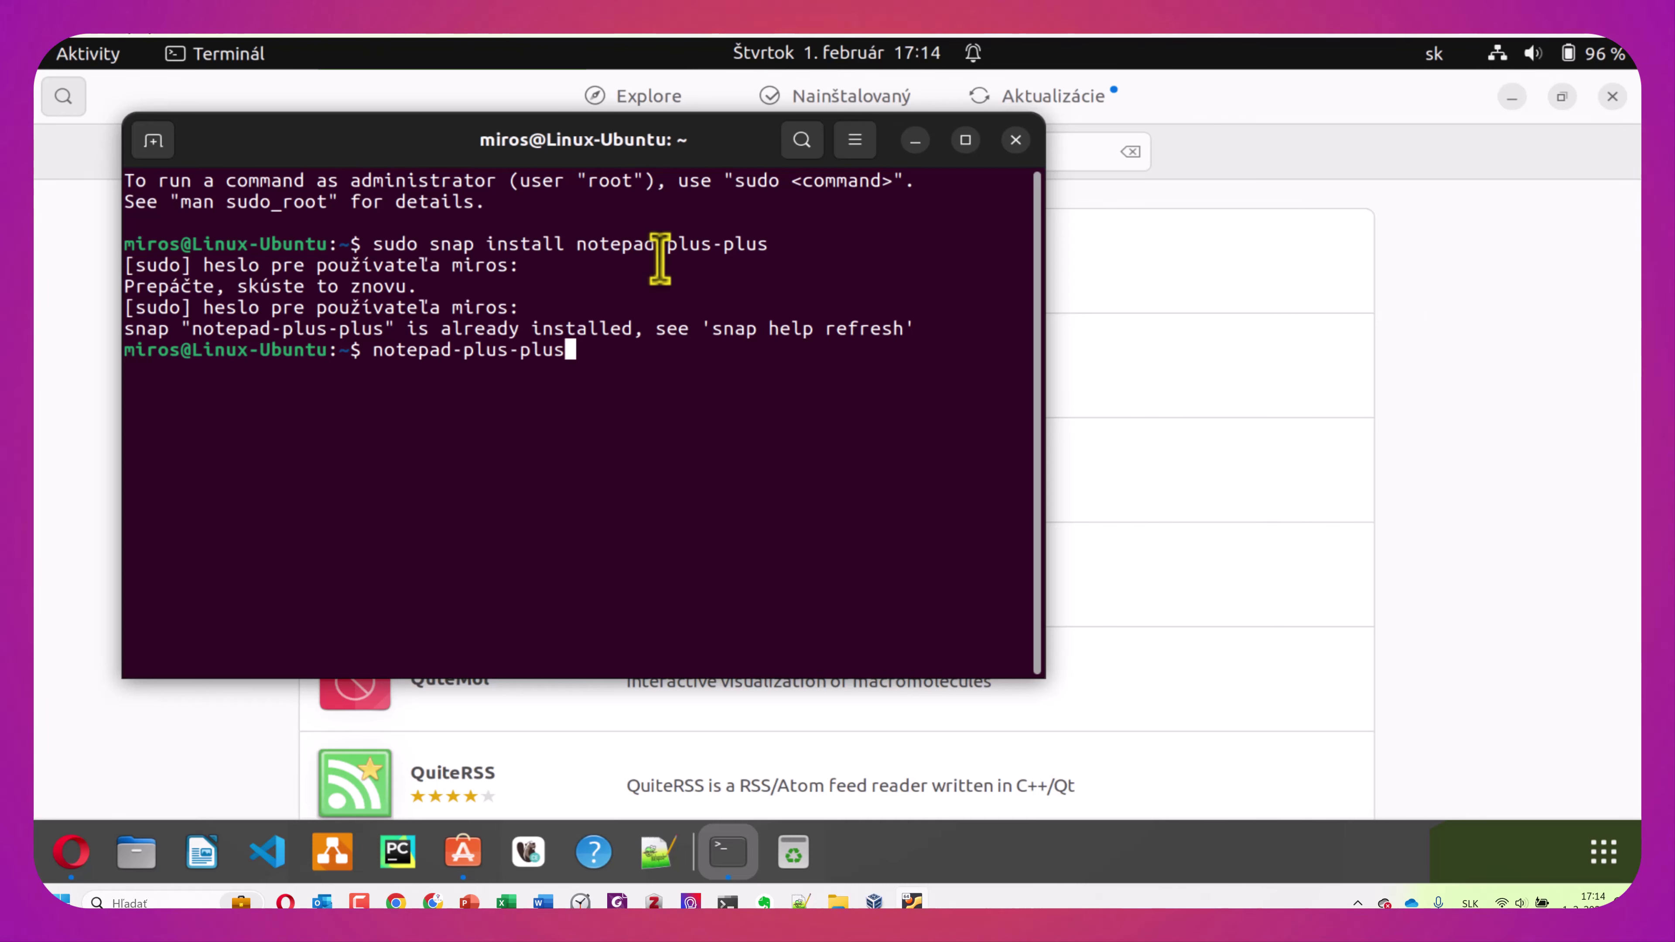
# Run notepad-plus-plus from Terminal, then stop it with Ctrl+C
pyautogui.press('Return')
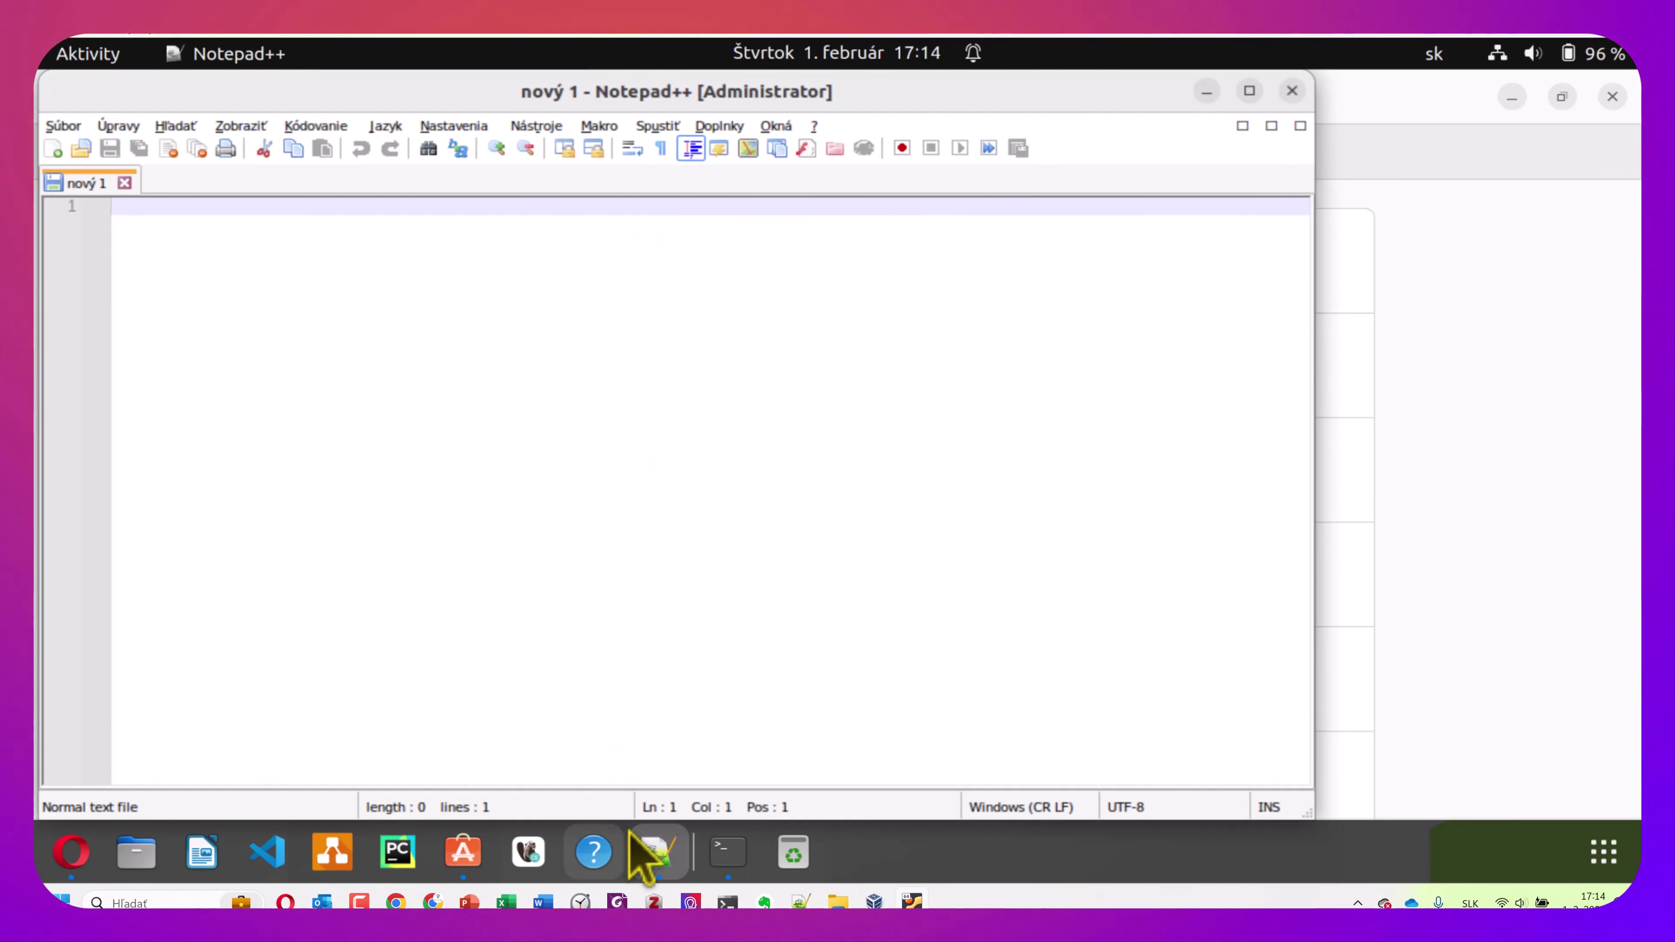
pyautogui.click(728, 852)
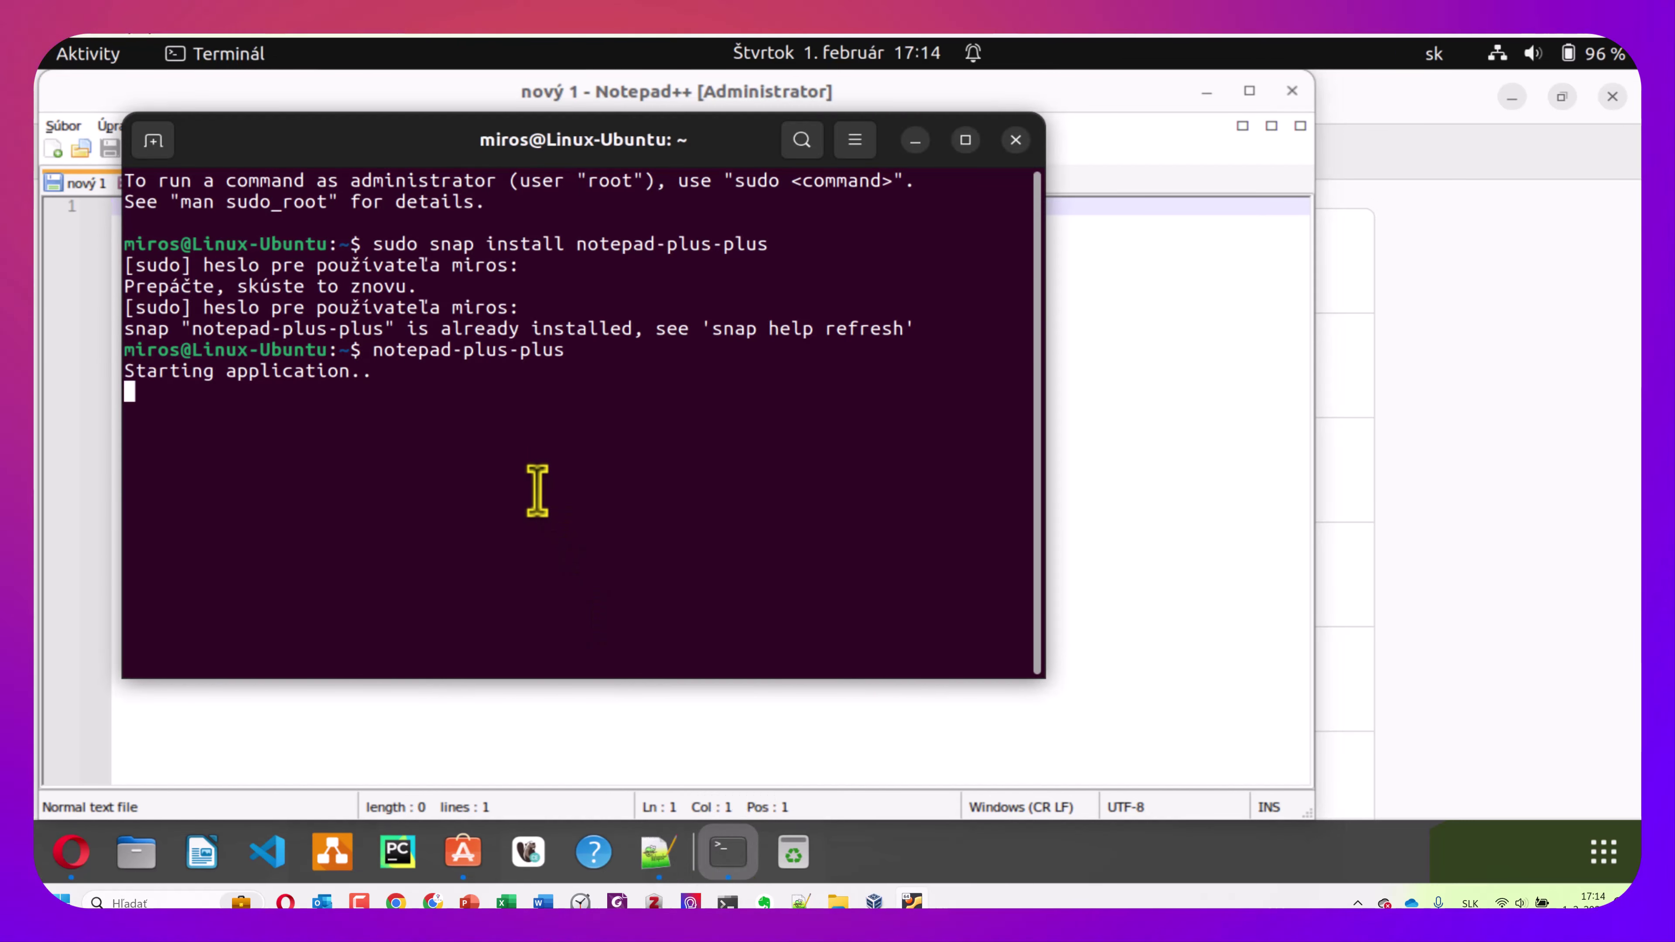
pyautogui.hotkey('ctrl', 'c')
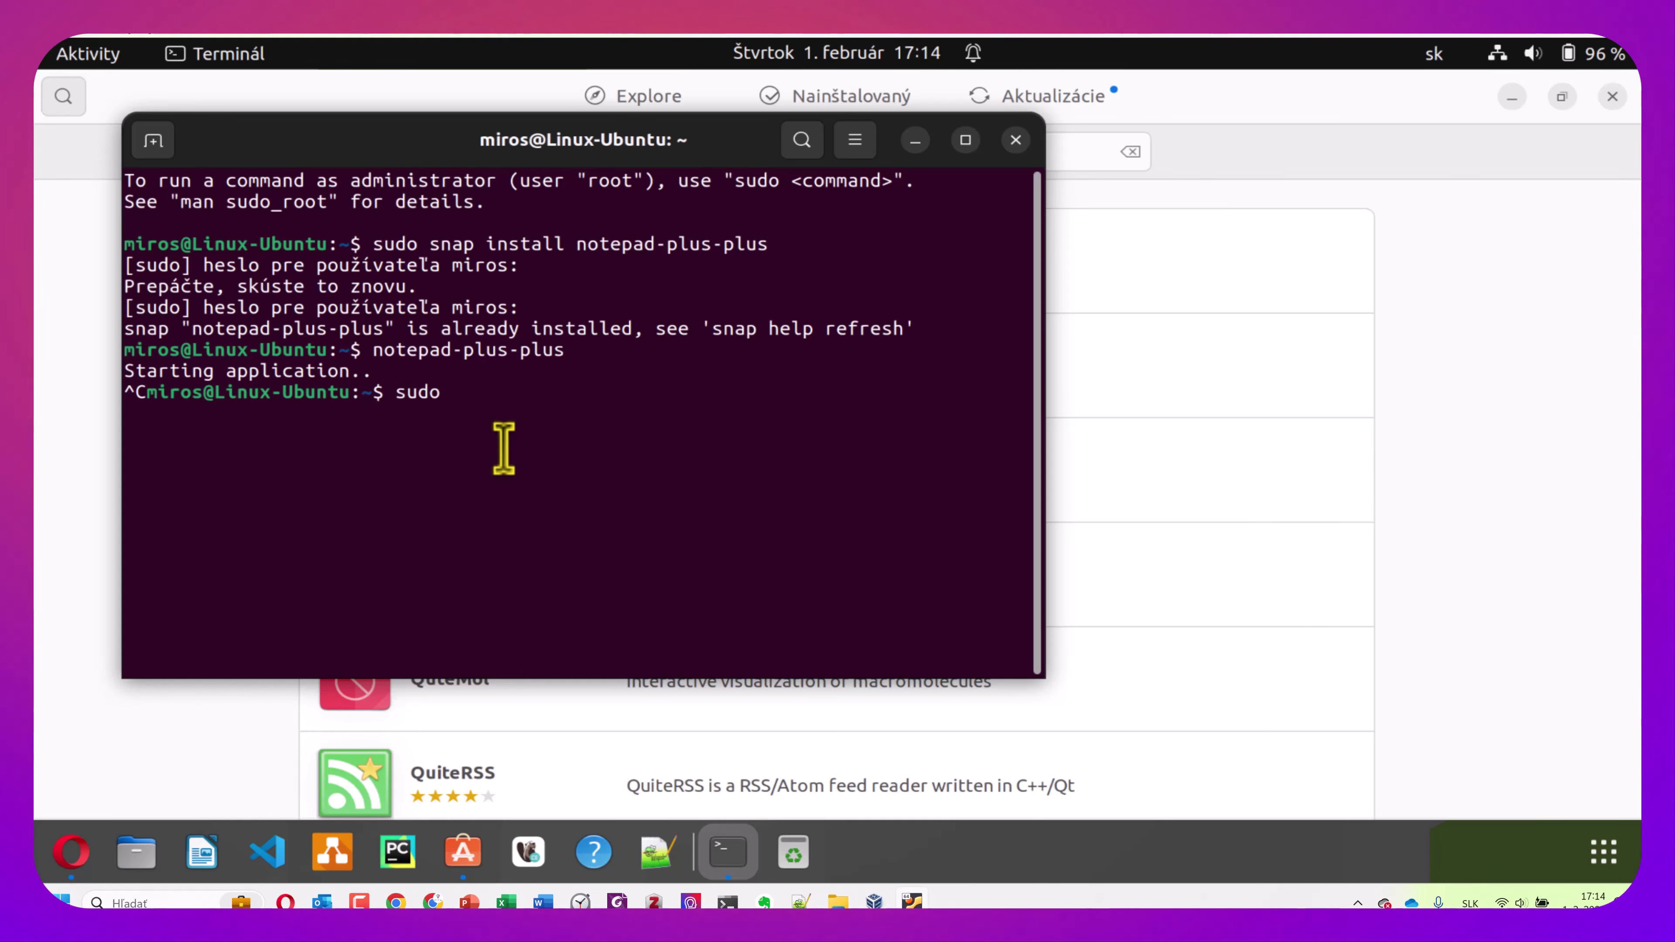
# Install Atom with 'sudo snap install atom --classic'
pyautogui.write('snap insta')
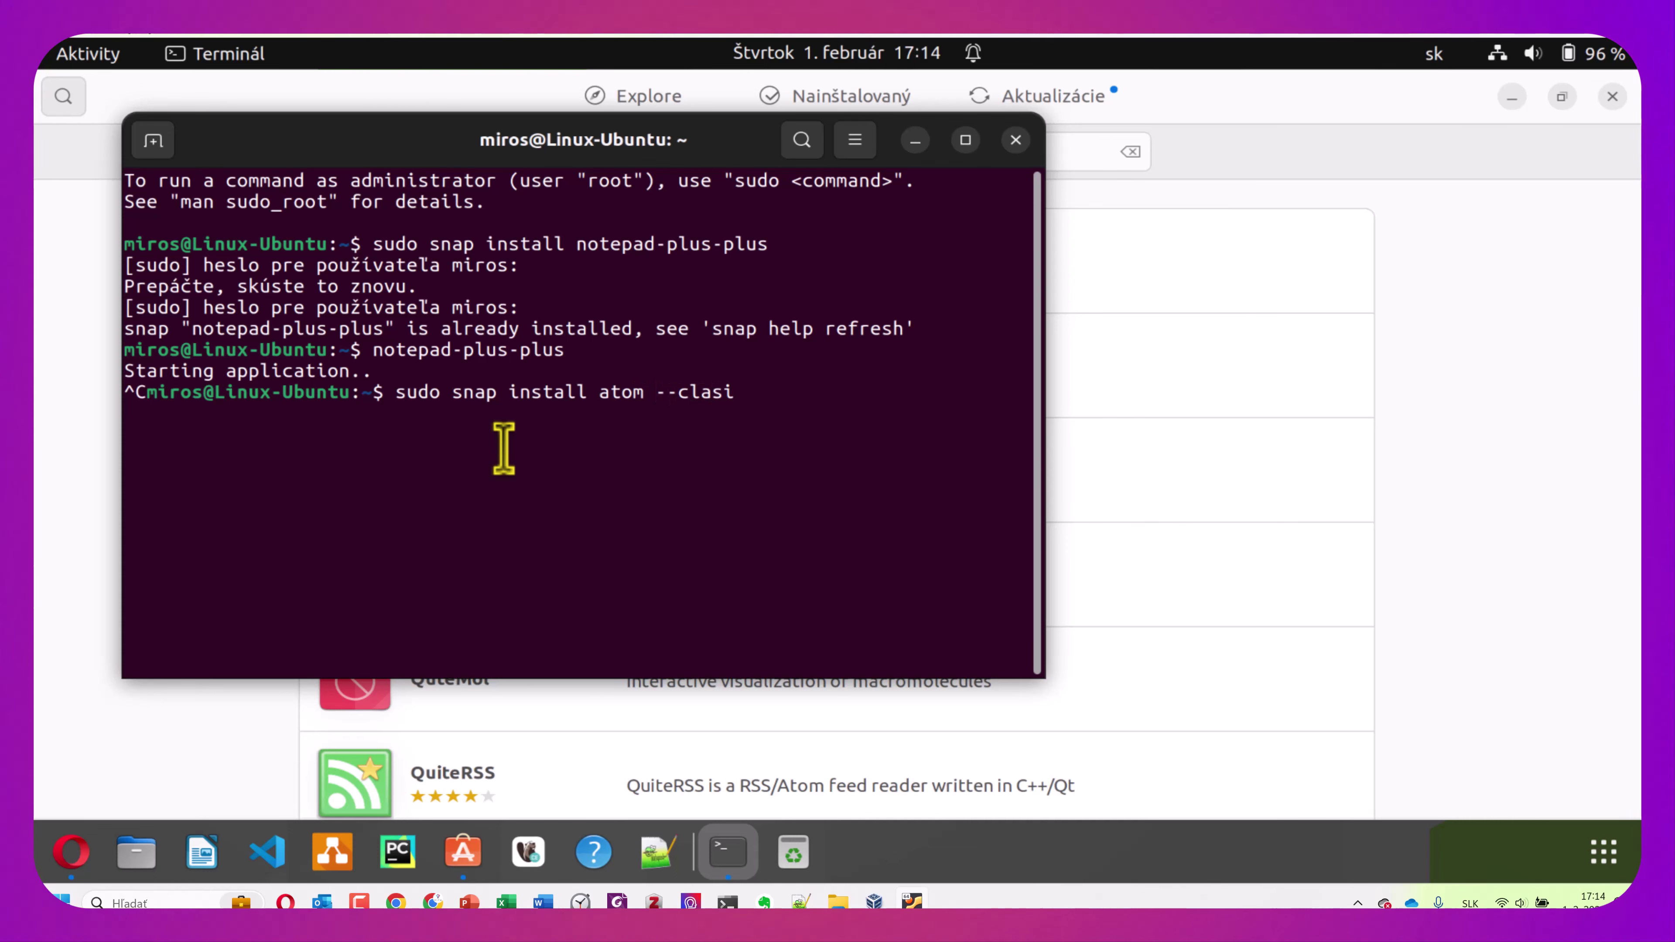
pyautogui.write('ll atom --classic')
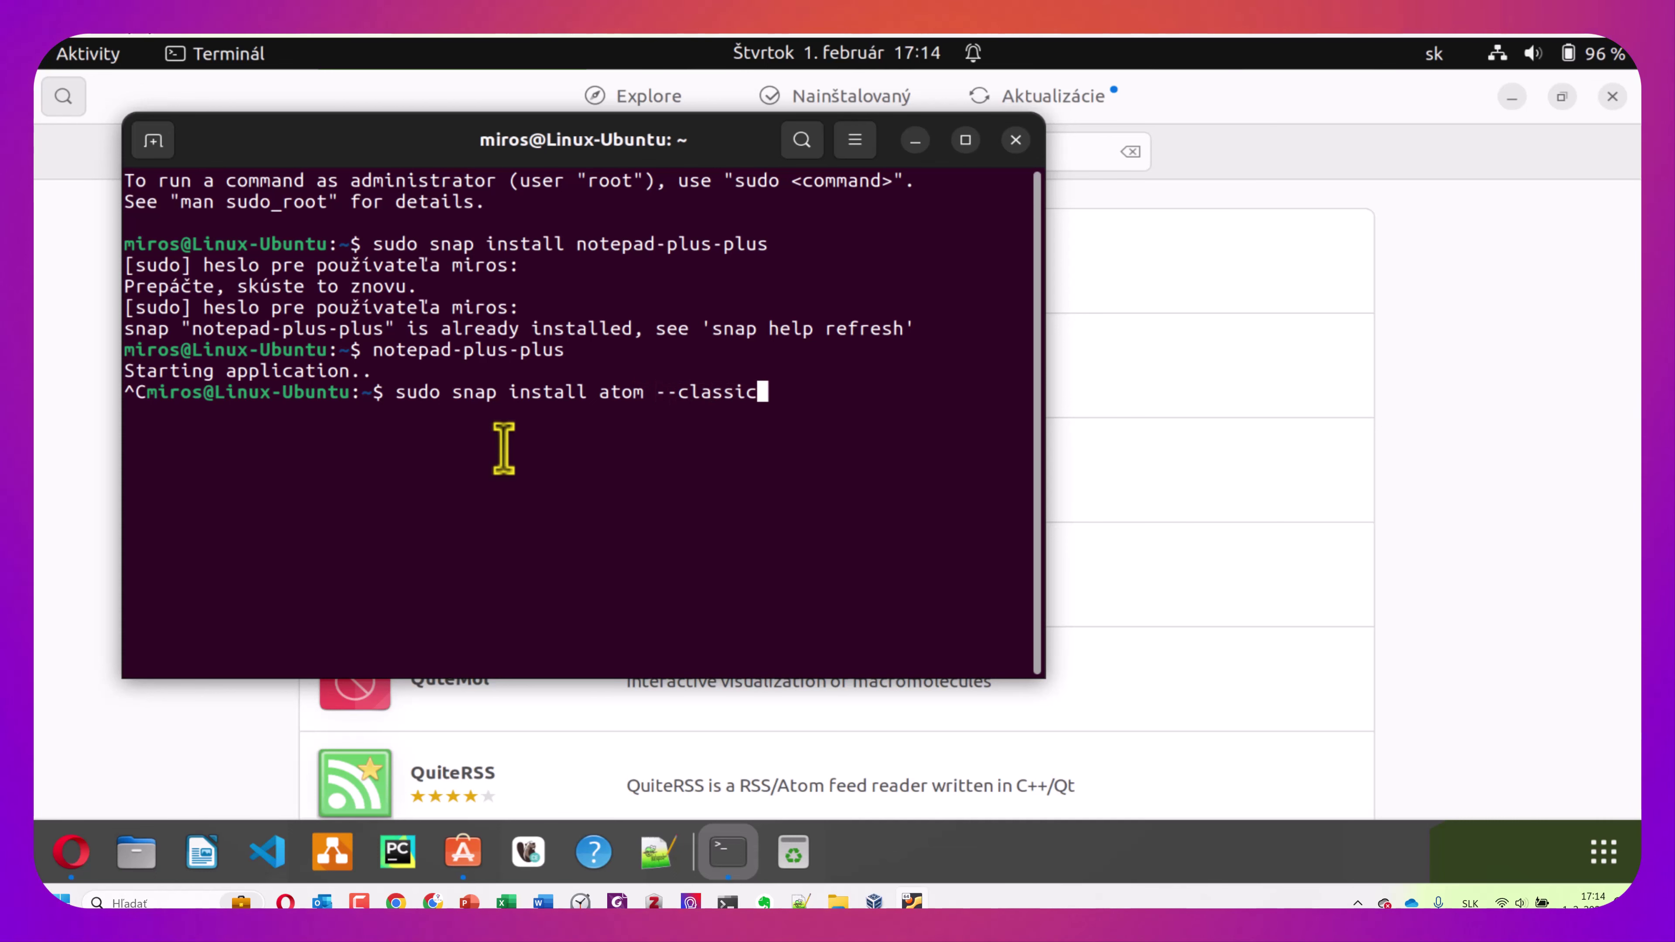
pyautogui.press('Return')
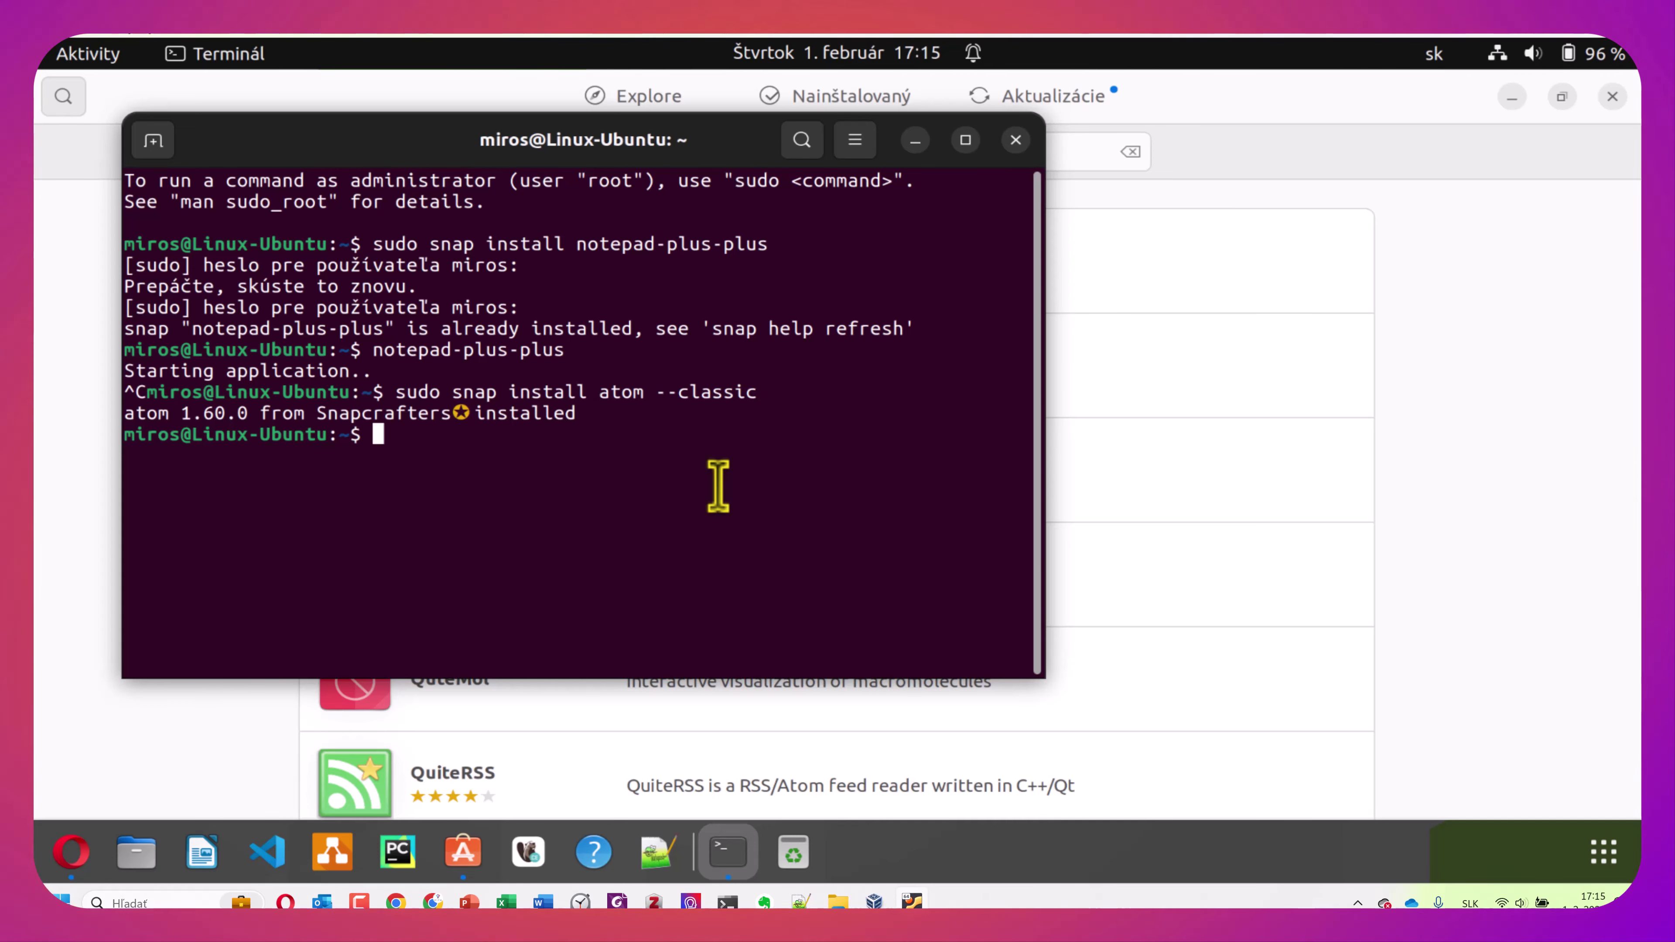
# Run 'sudo apt update', which reports 34 upgradable packages
pyautogui.write('sudo ap')
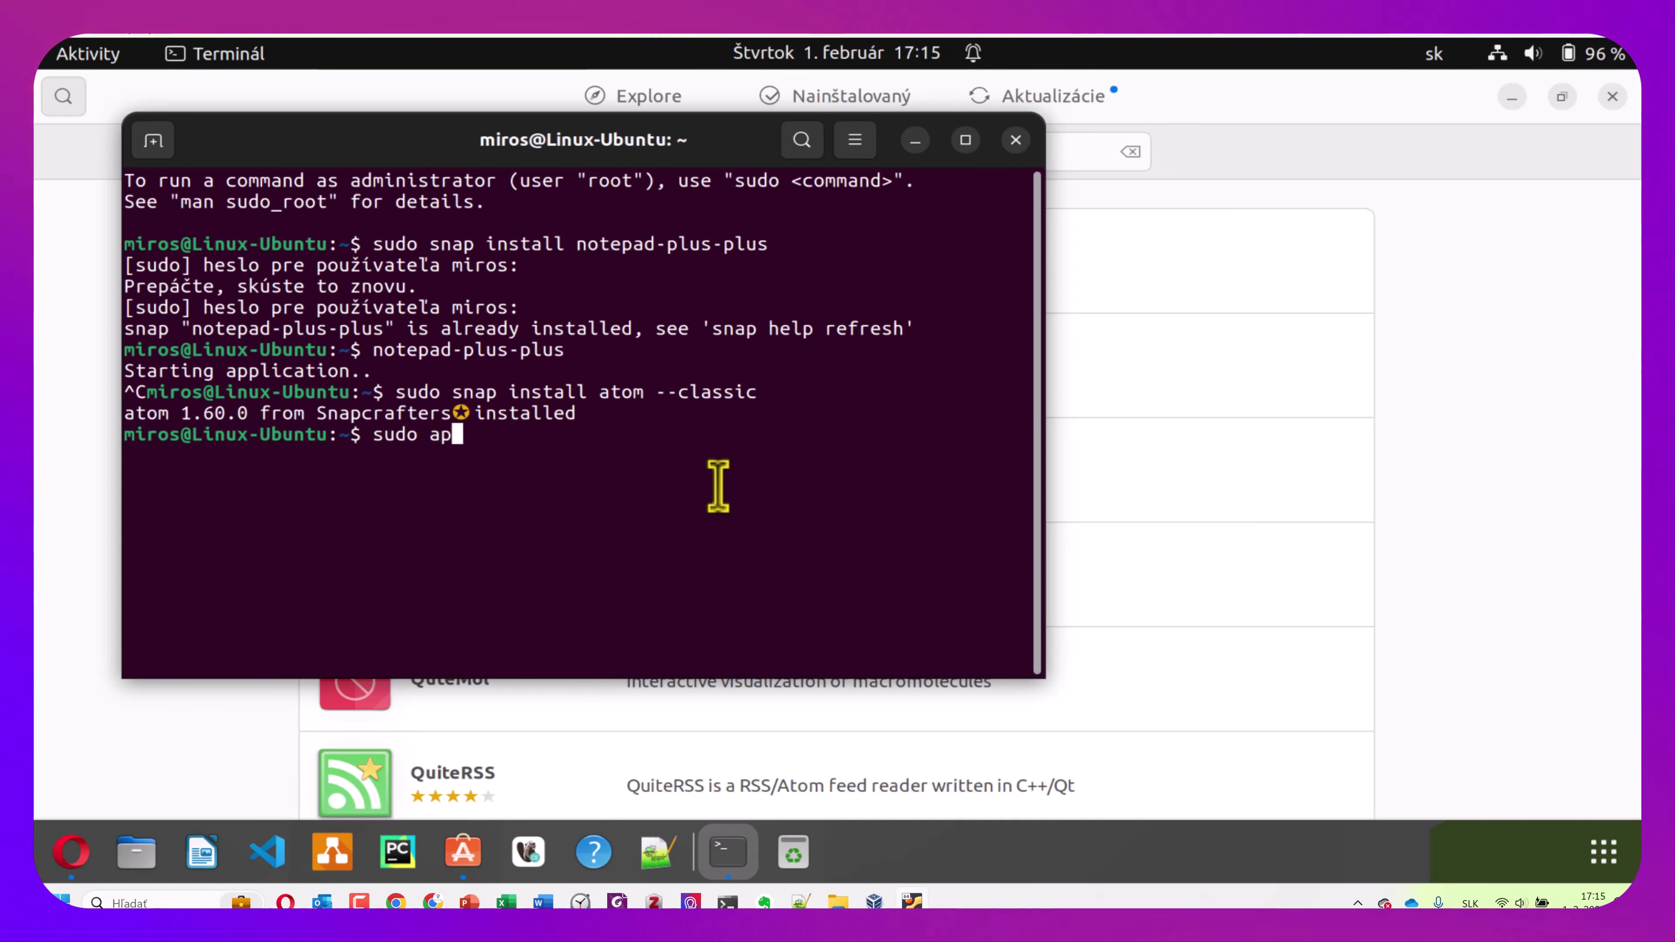
pyautogui.write('t')
pyautogui.write(' udae')
pyautogui.press('BackSpace')
pyautogui.press('BackSpace')
pyautogui.press('BackSpace')
pyautogui.write('pa')
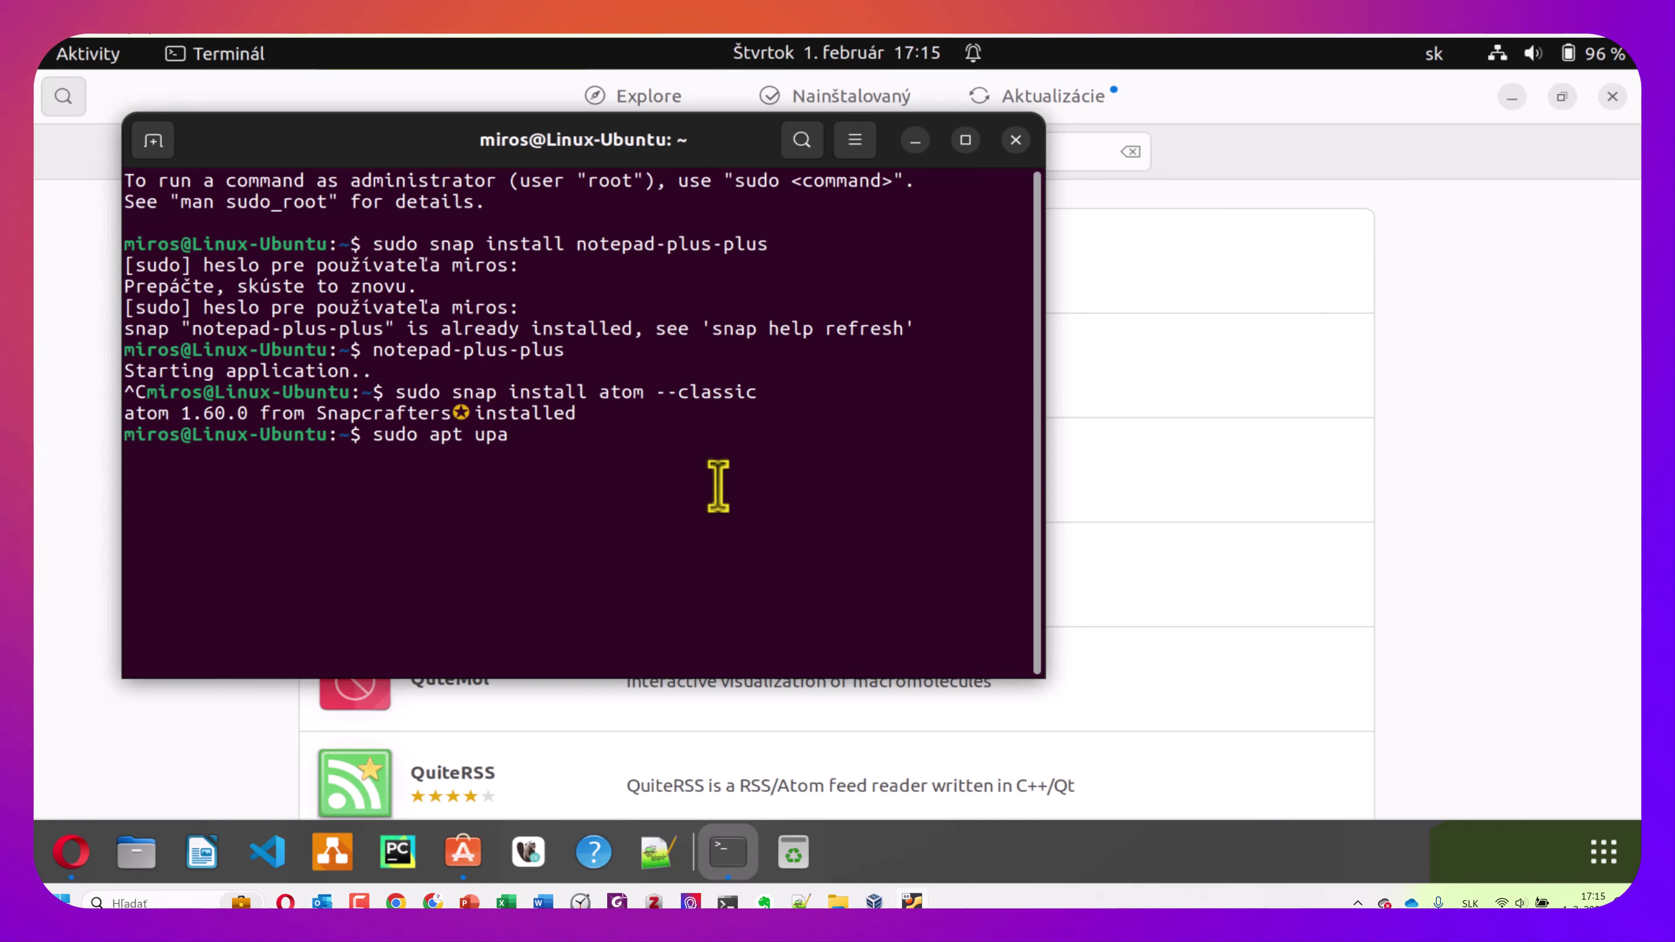
pyautogui.press('BackSpace')
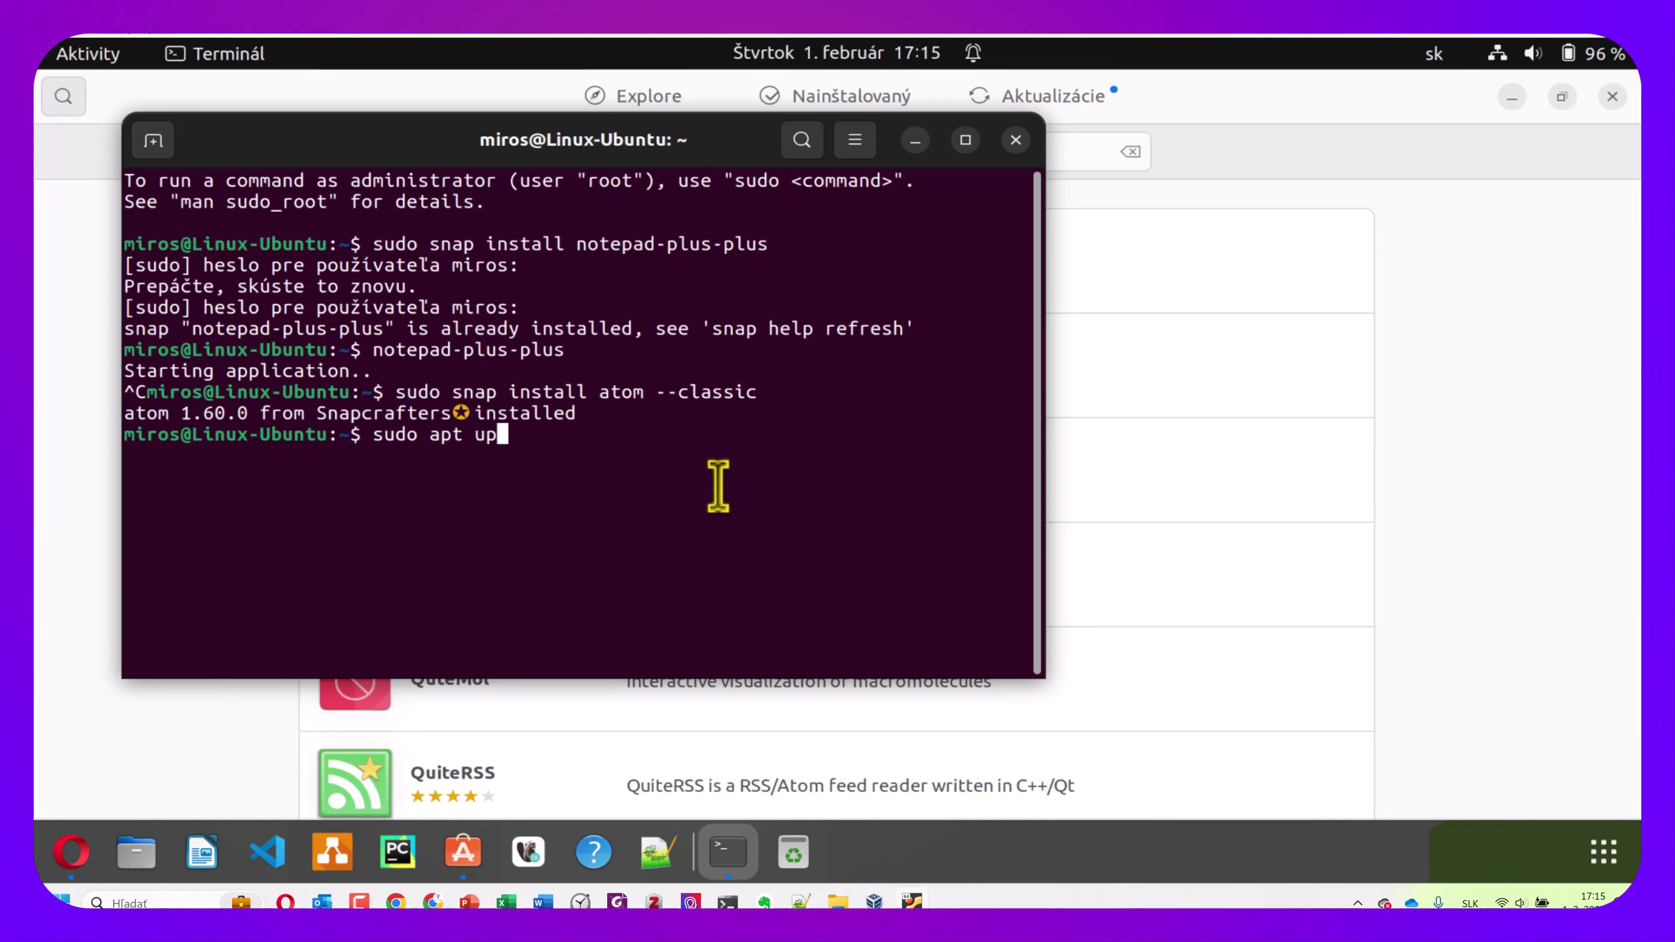
pyautogui.write('date')
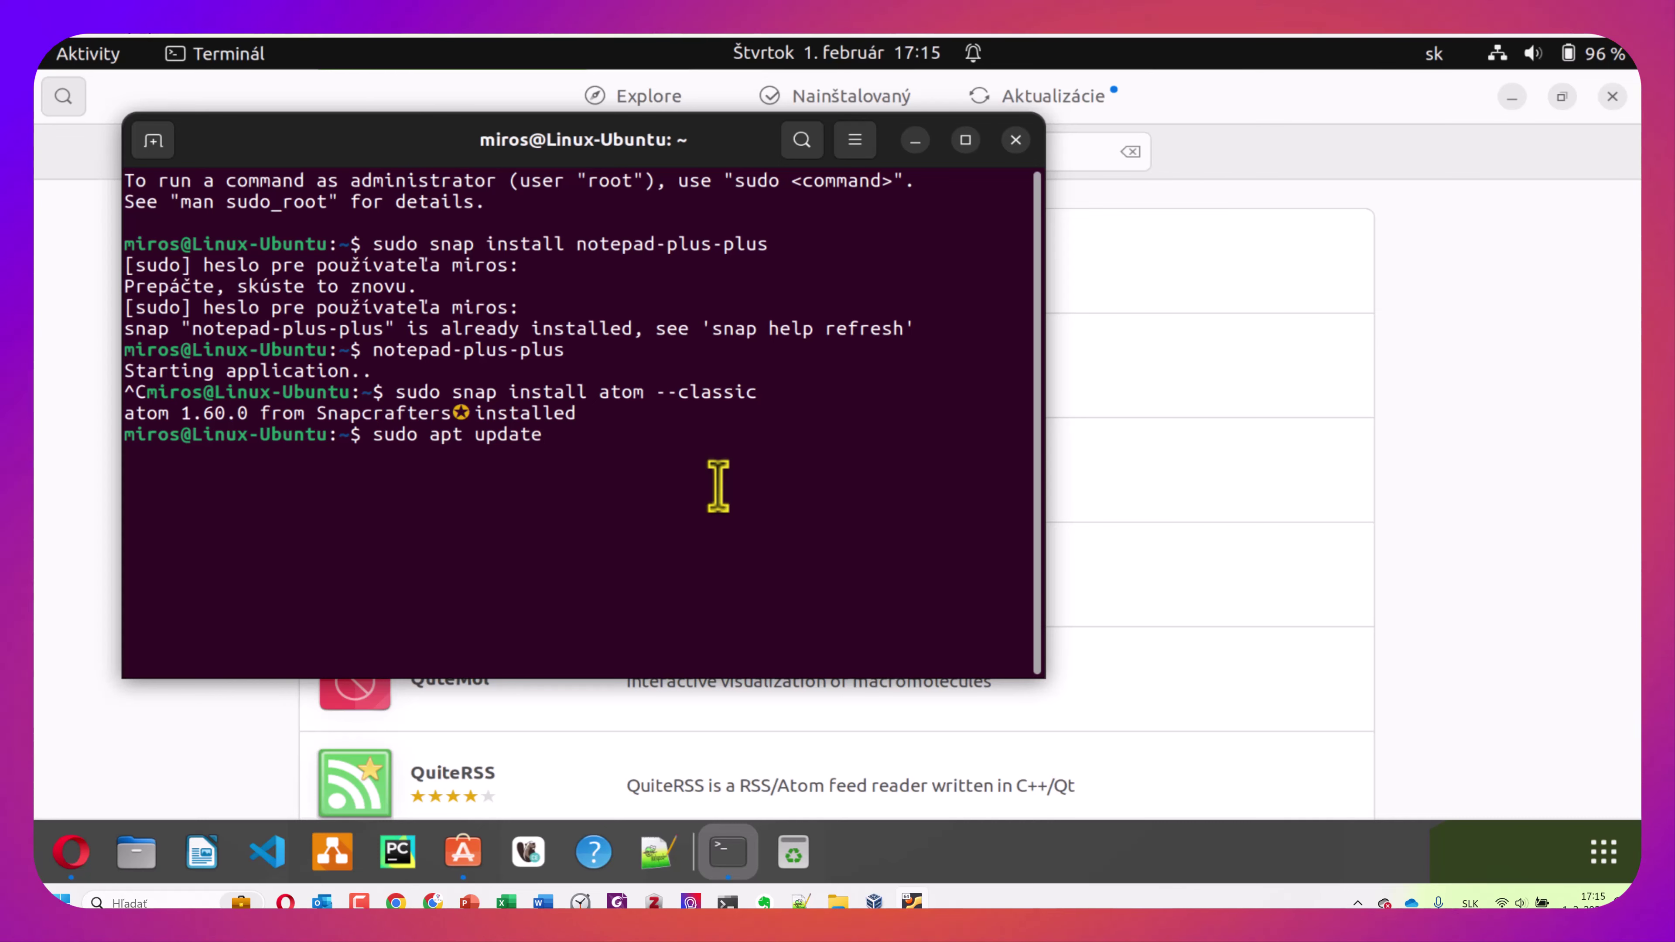
pyautogui.press('Return')
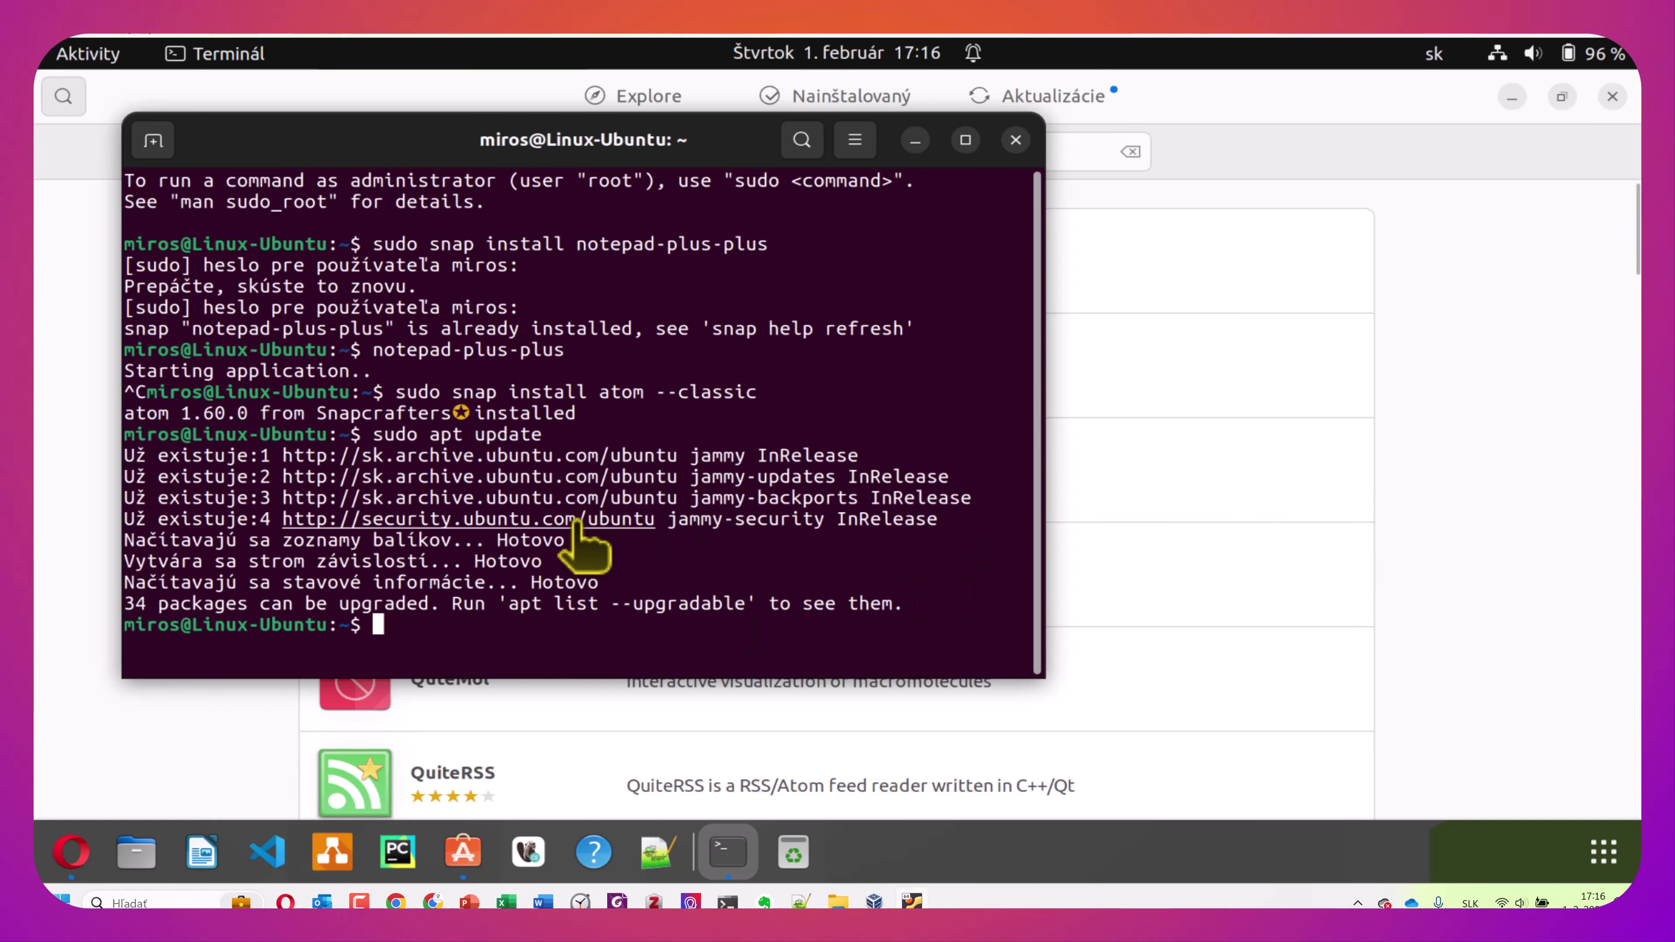
pyautogui.click(1604, 851)
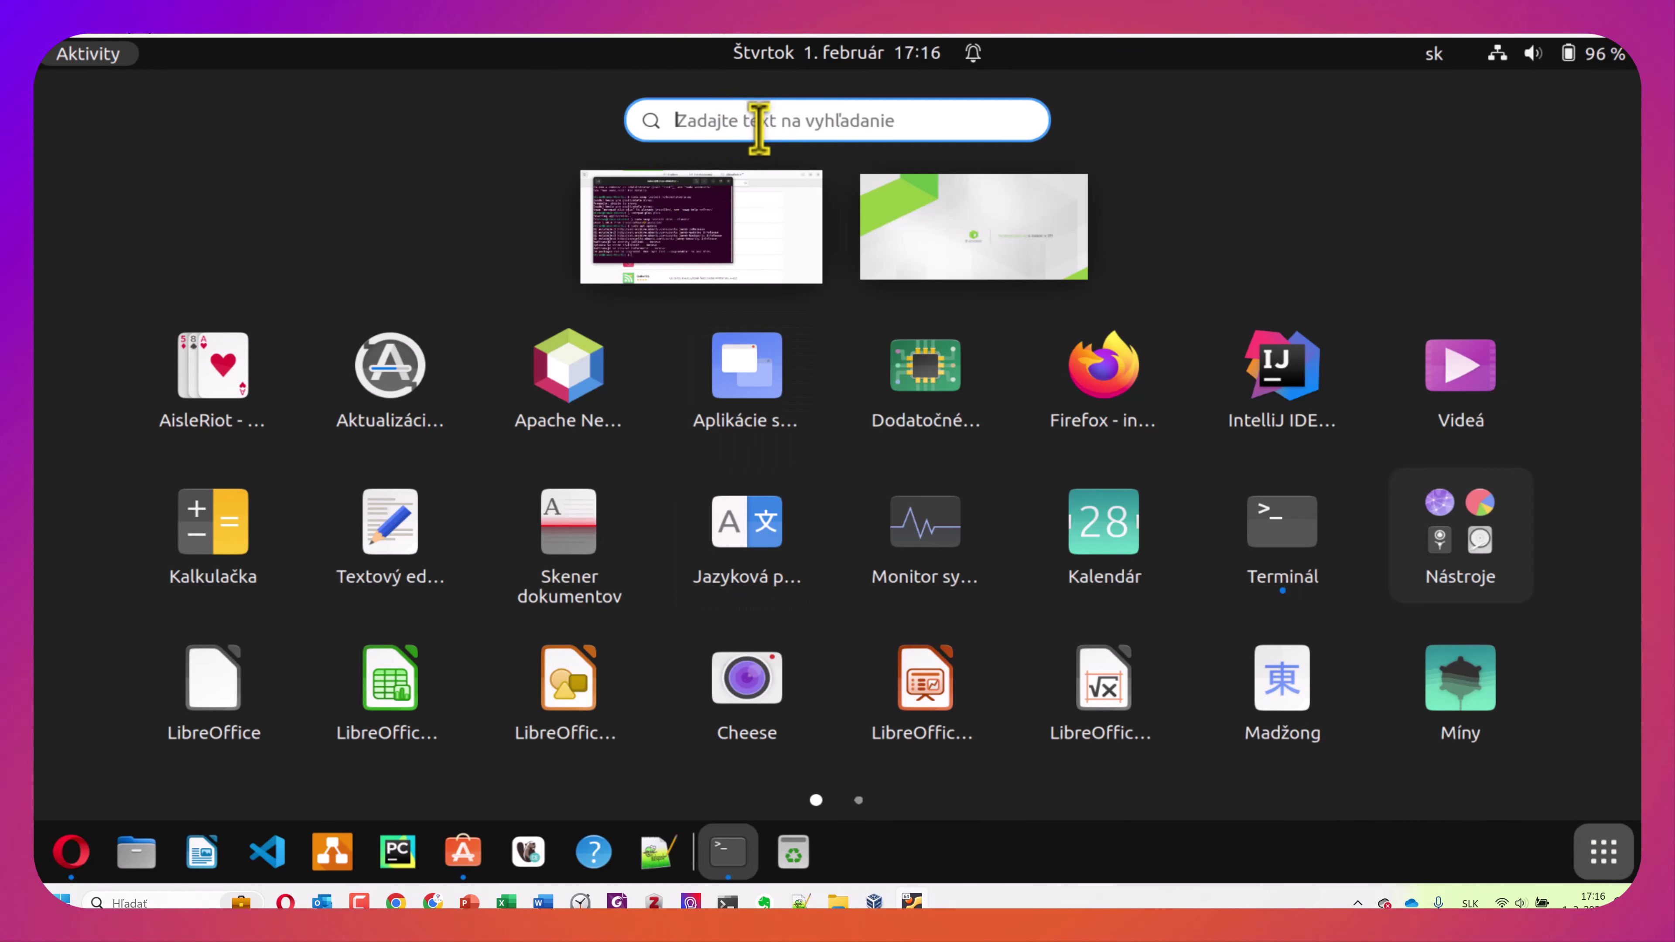
# Launch Atom from an 'atom' search and dismiss the keyring password prompt
pyautogui.write('atom')
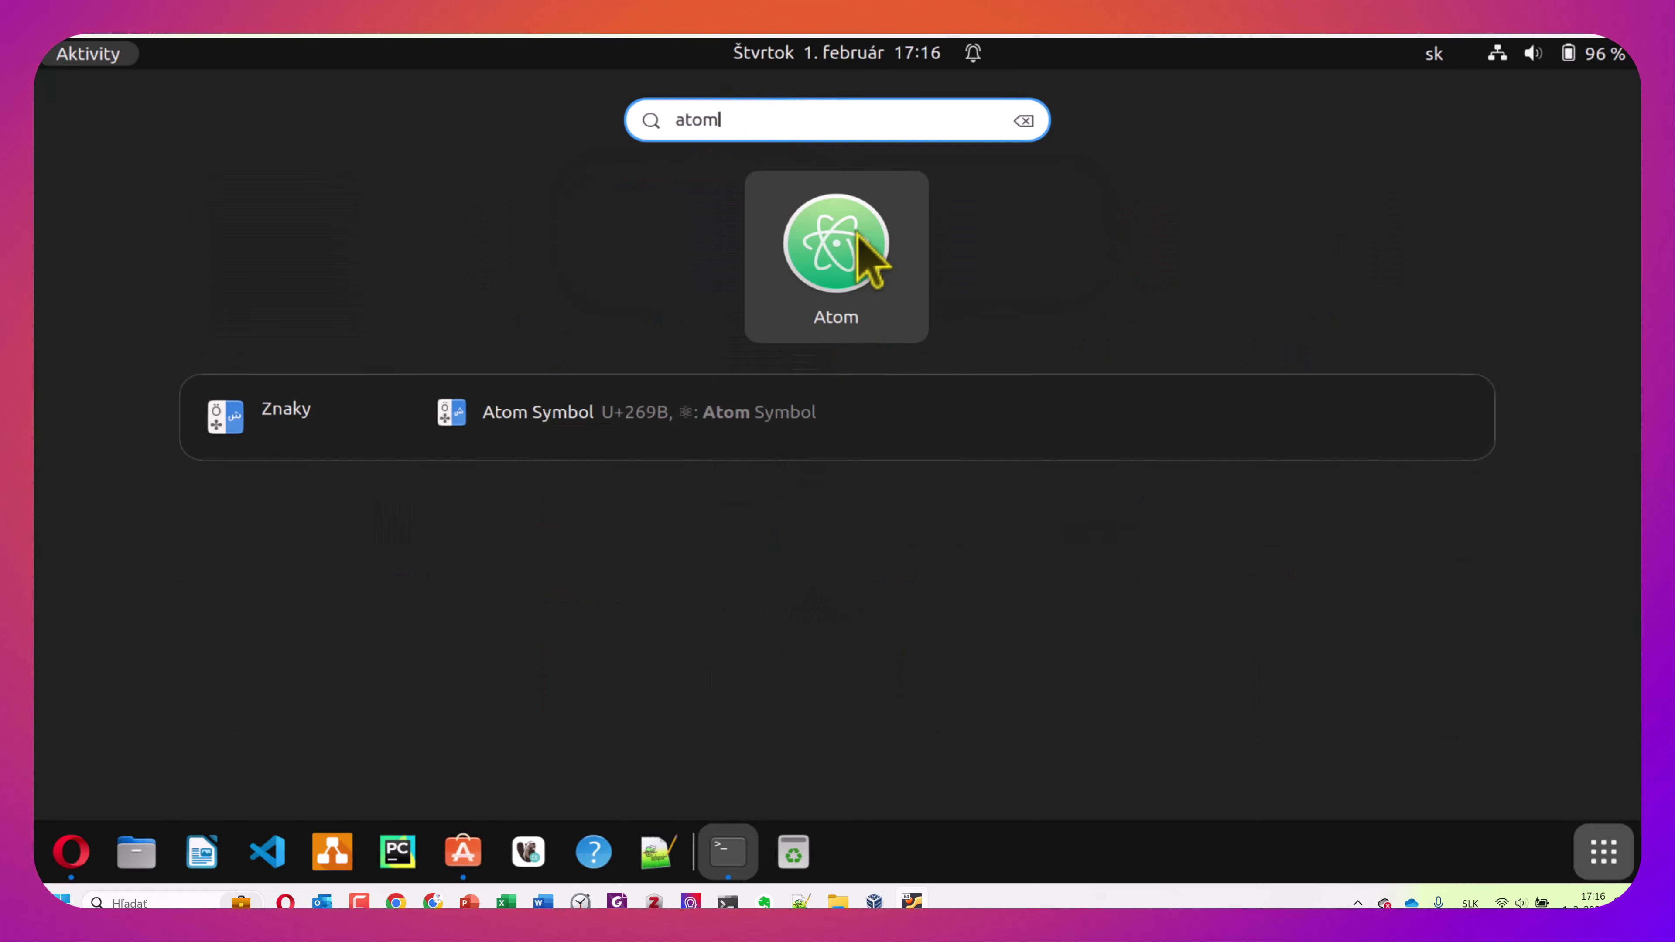
pyautogui.click(859, 264)
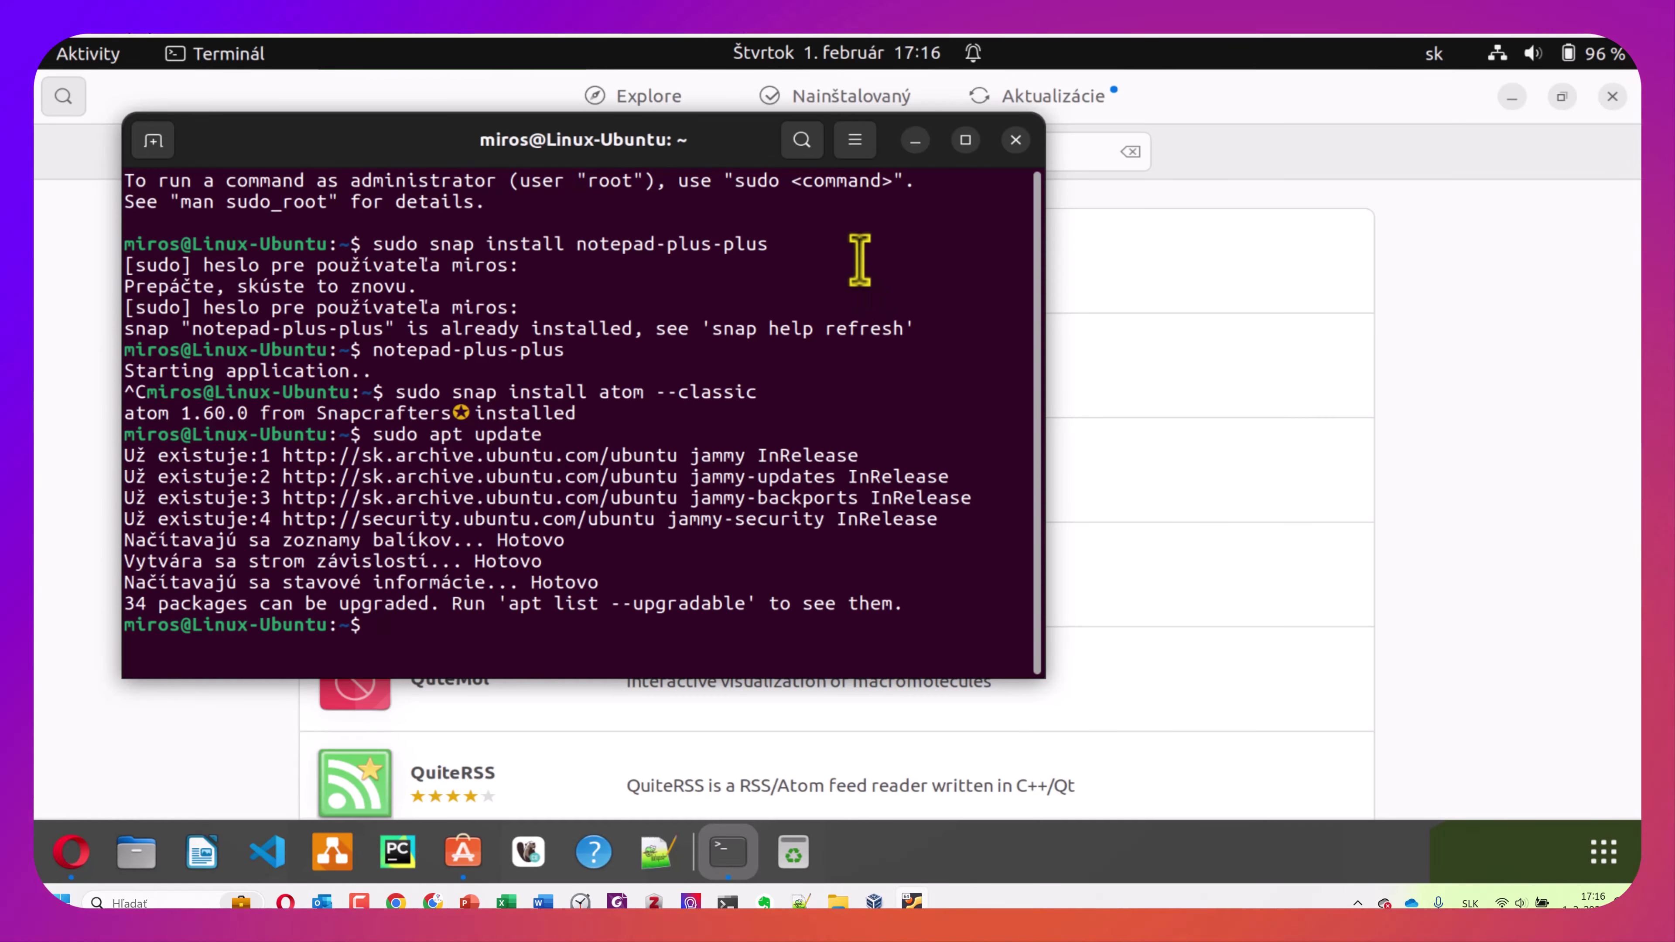
pyautogui.click(915, 140)
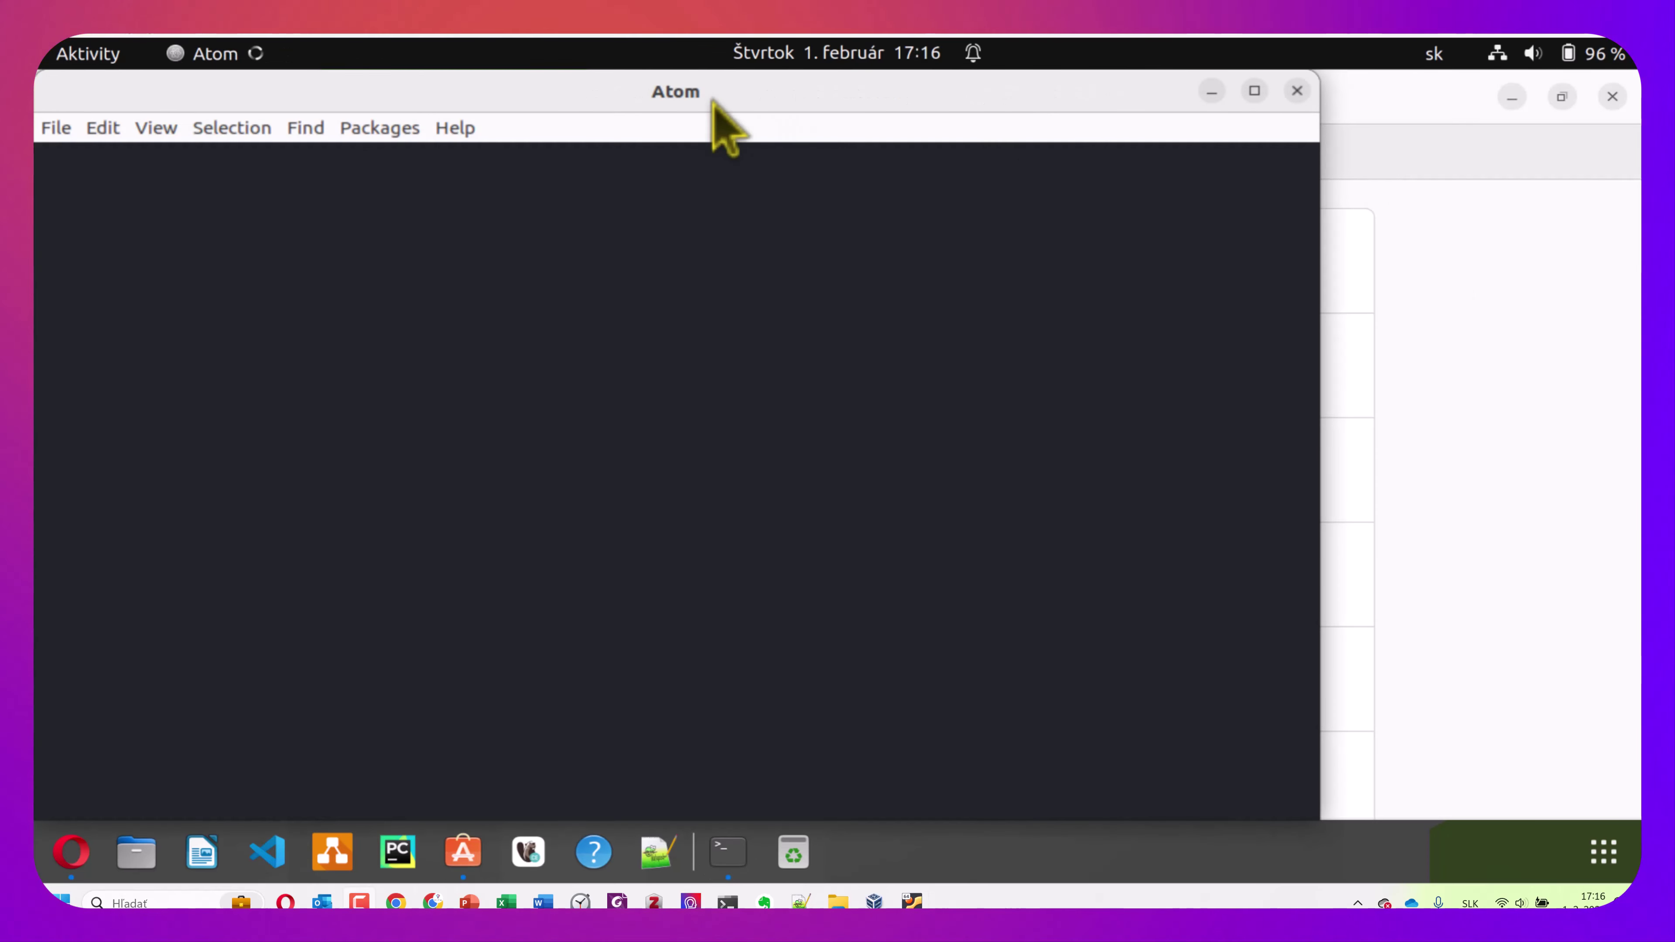
pyautogui.moveTo(712, 100); pyautogui.dragTo(767, 96)
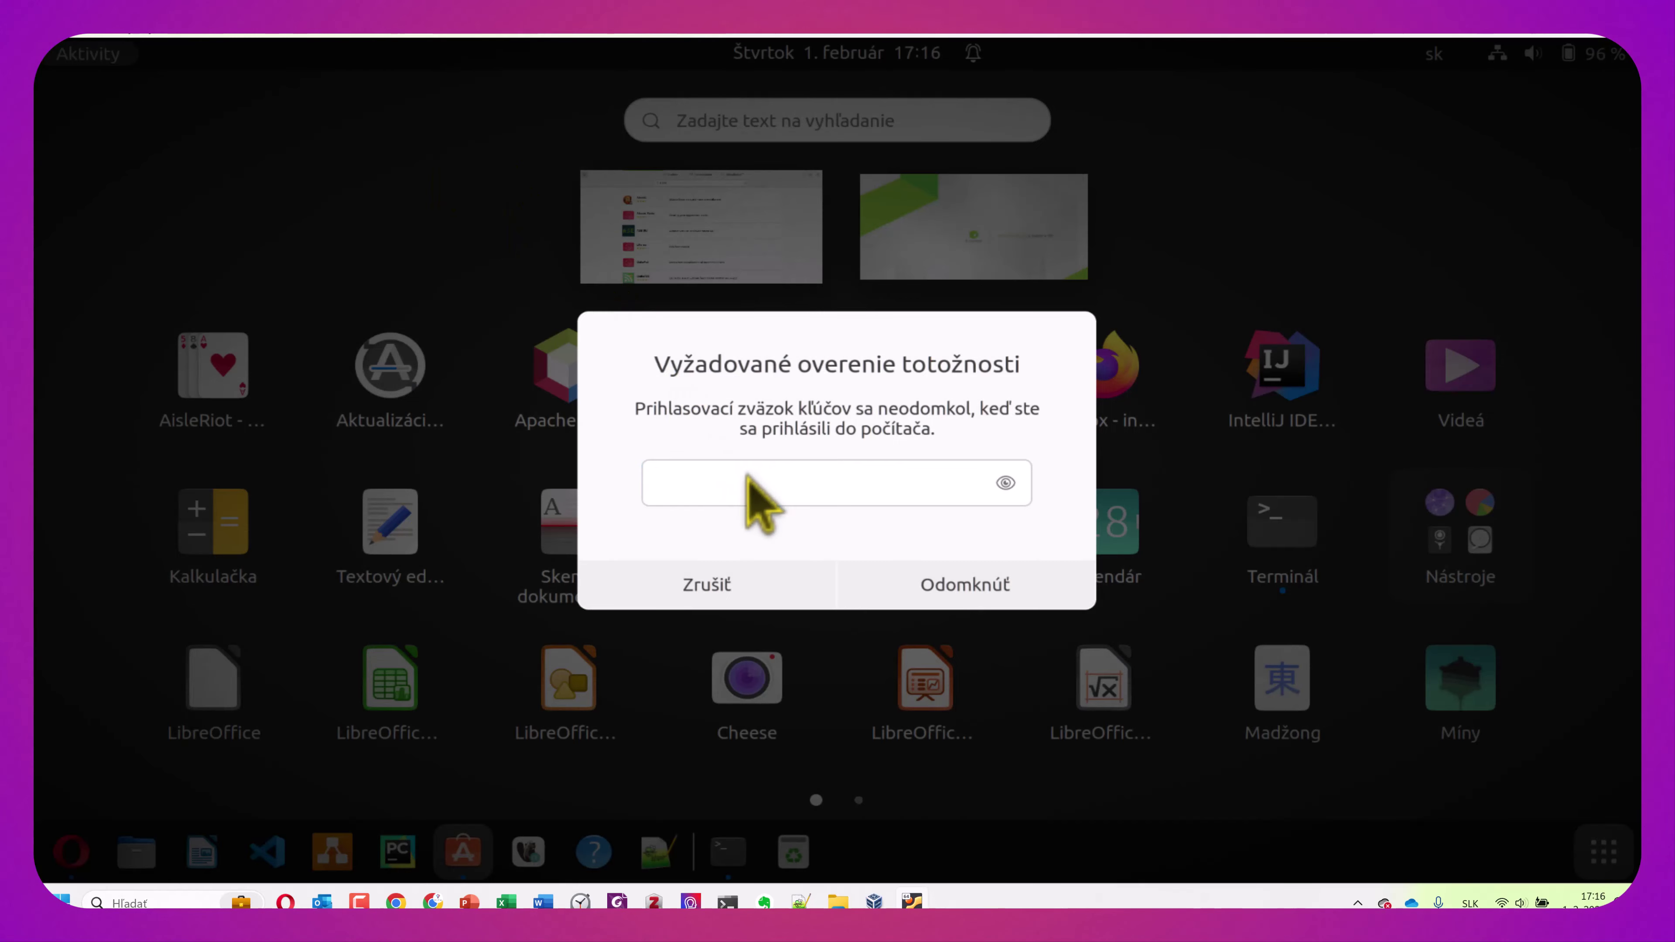
pyautogui.press('Escape')
# Launch Sublime Text from a 'subli' search, then close it
pyautogui.write('sub')
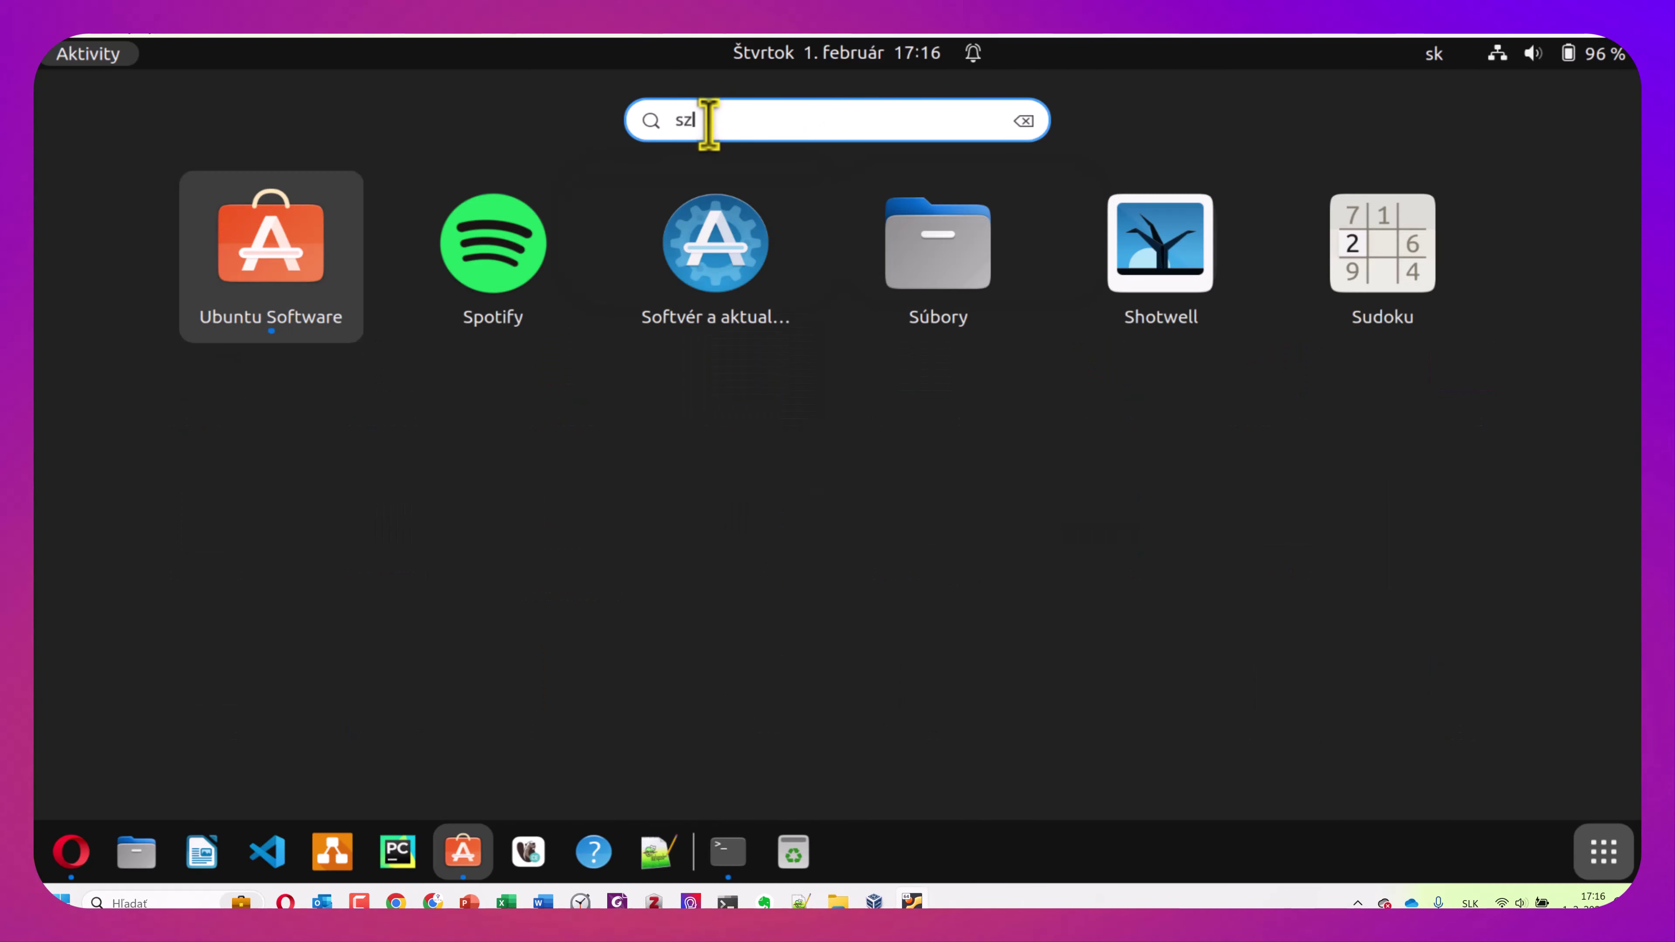
pyautogui.write('li')
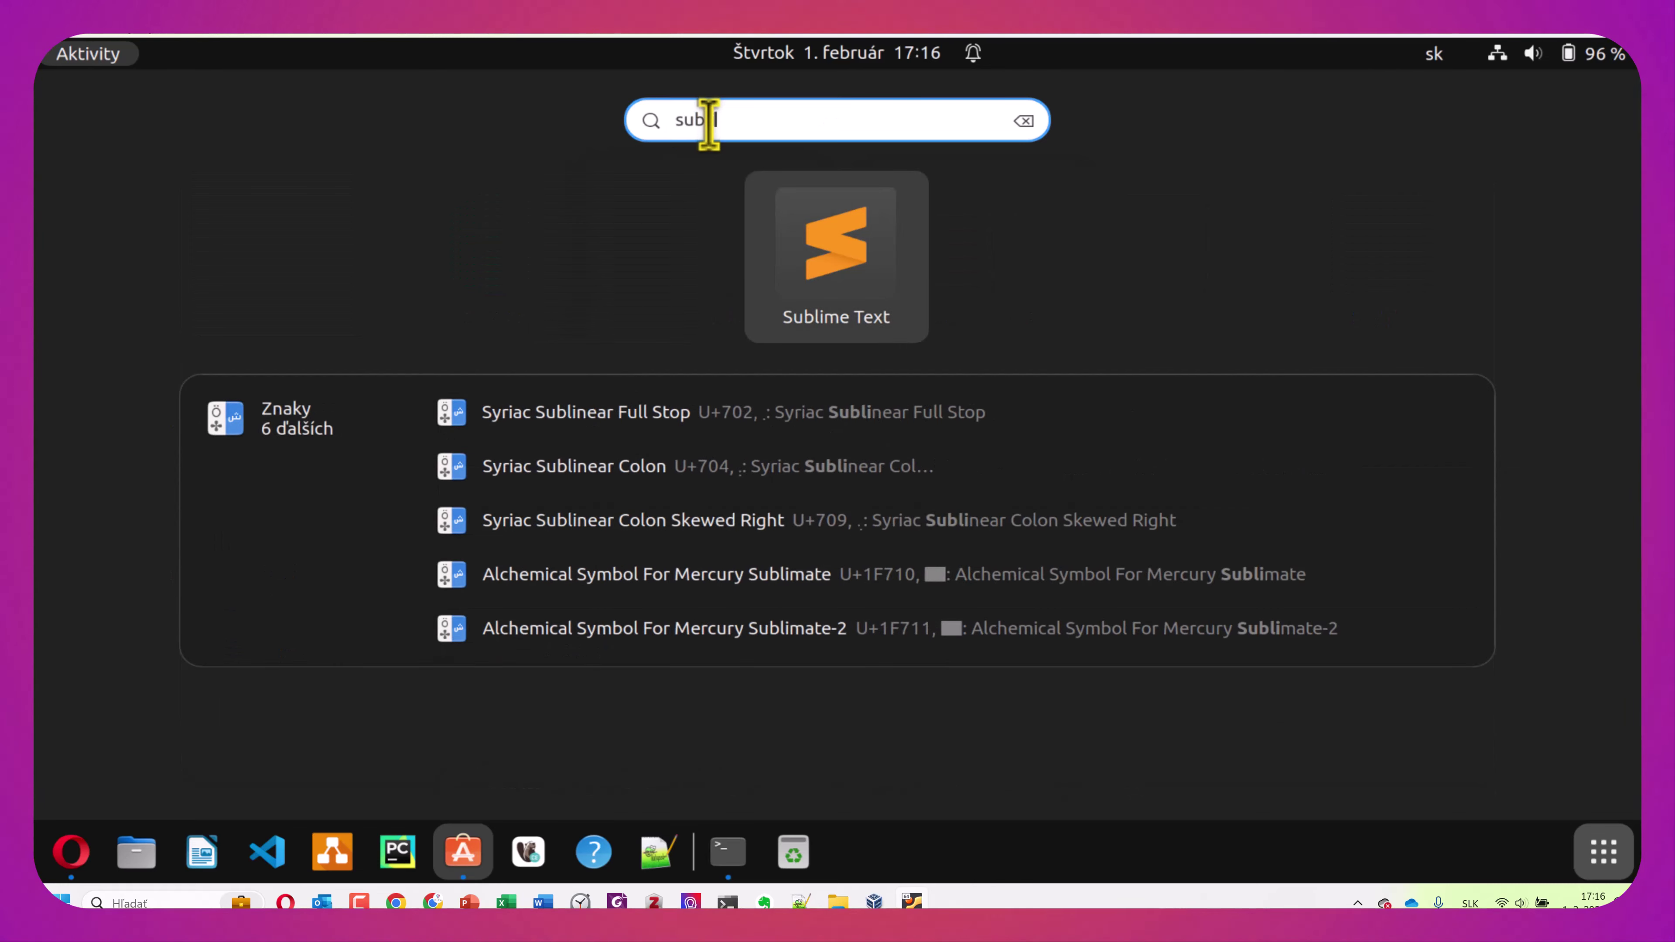
pyautogui.click(859, 267)
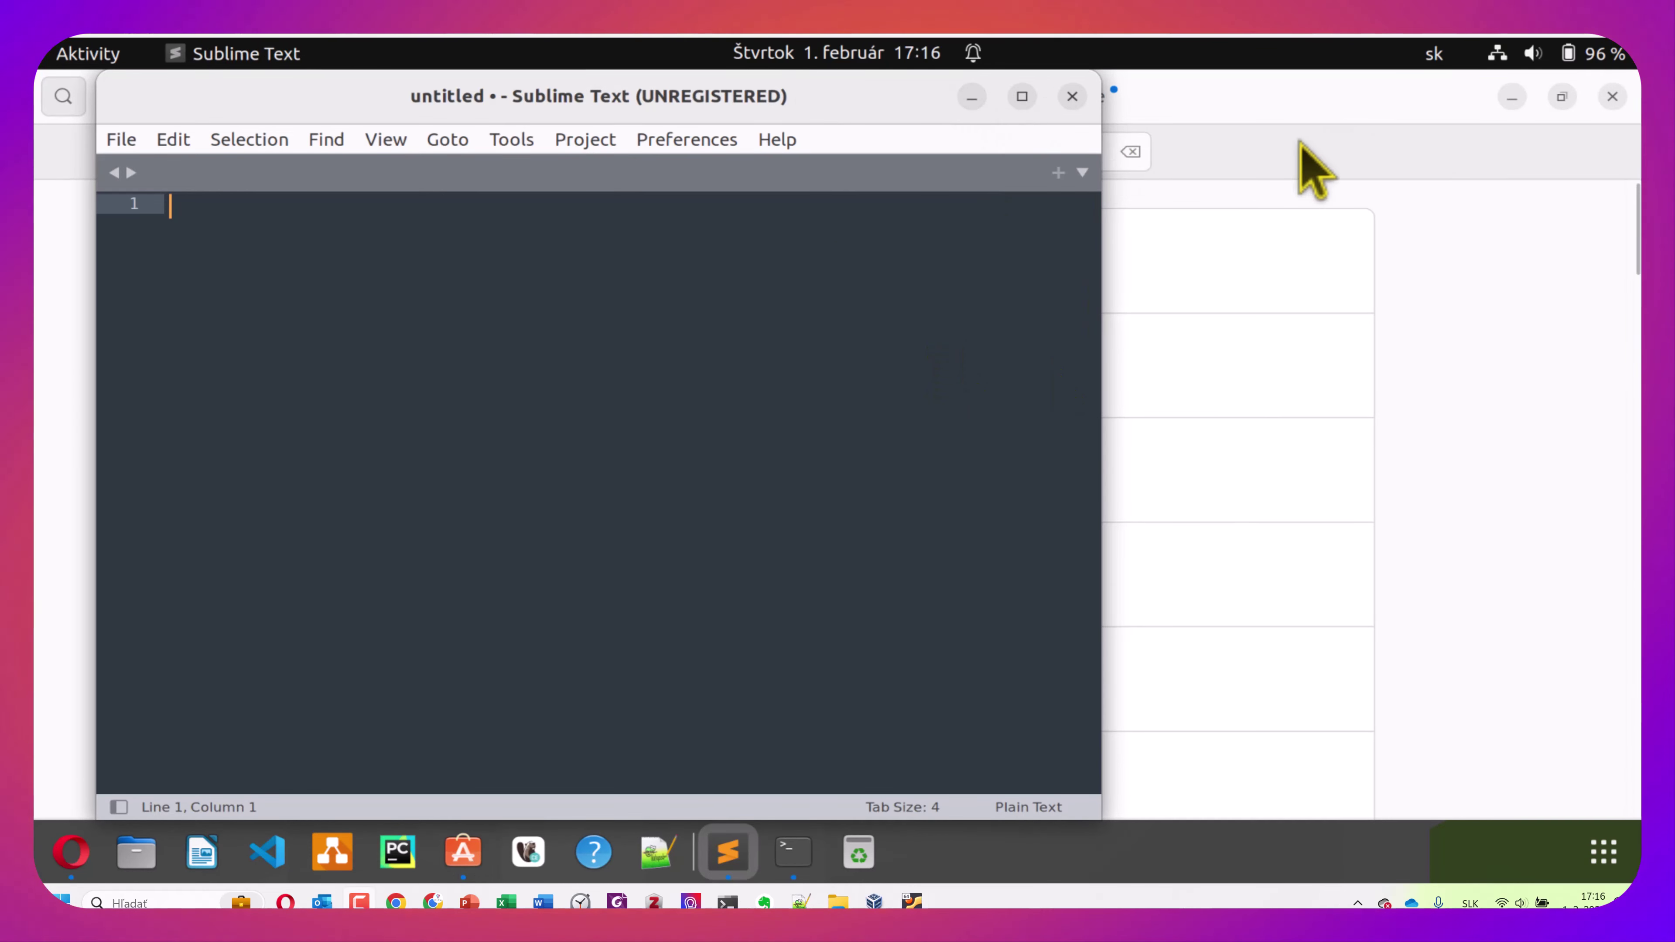
pyautogui.click(1073, 97)
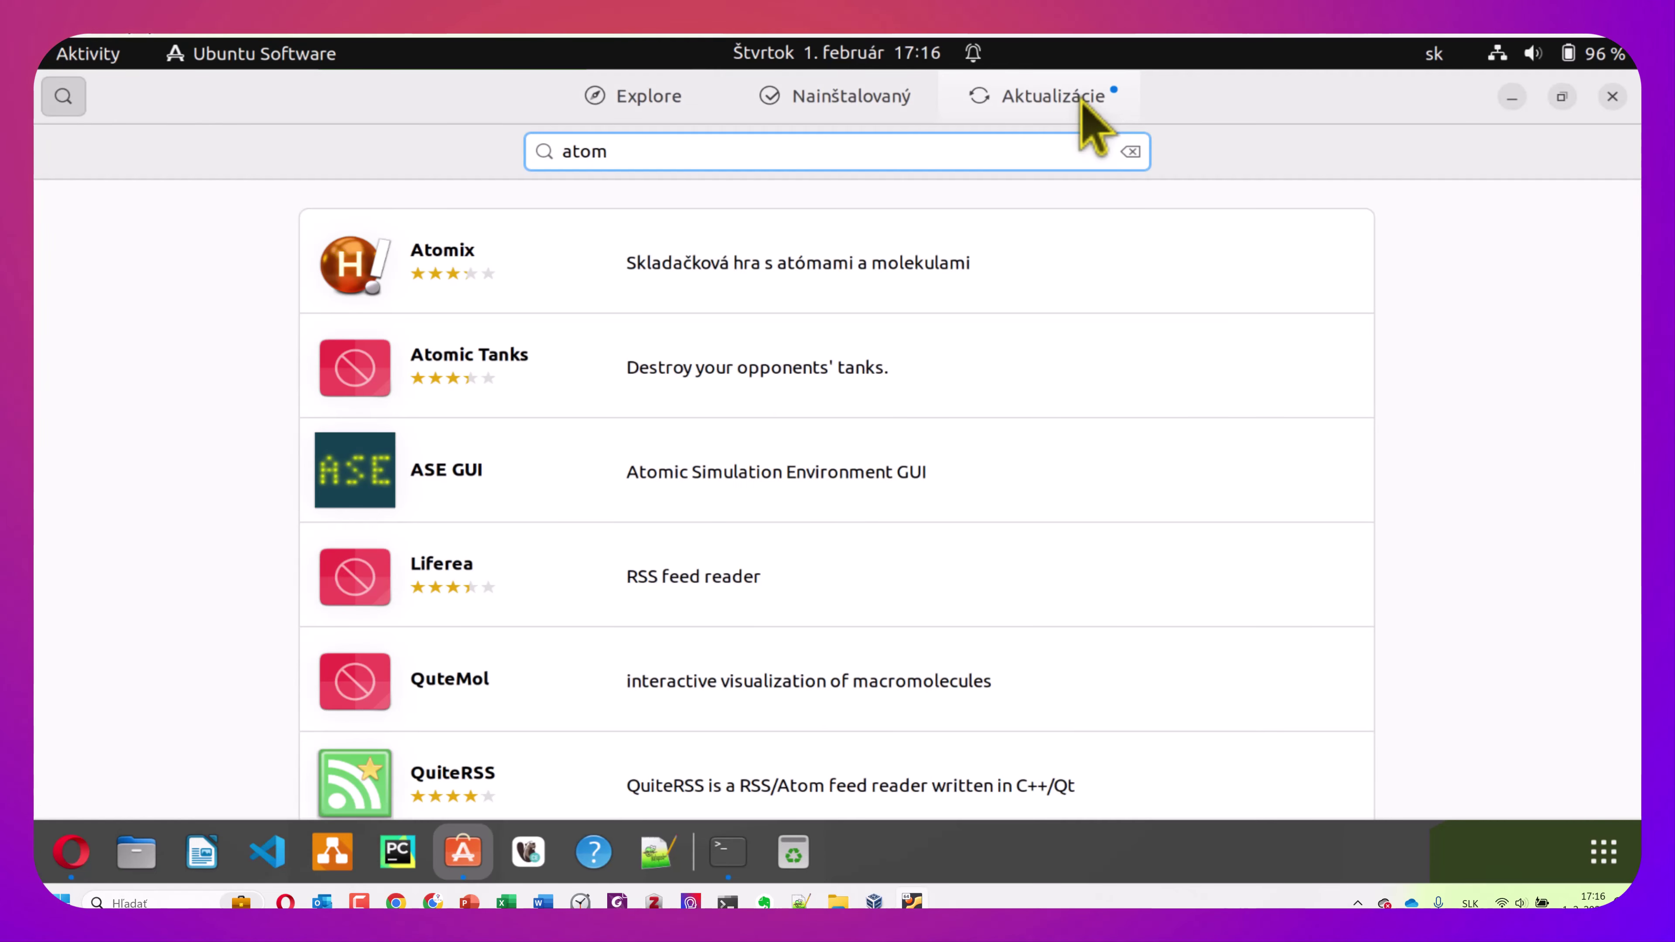
# Check the Aktualizácie tab for pending Opera and core20 updates and refresh it
pyautogui.click(1080, 102)
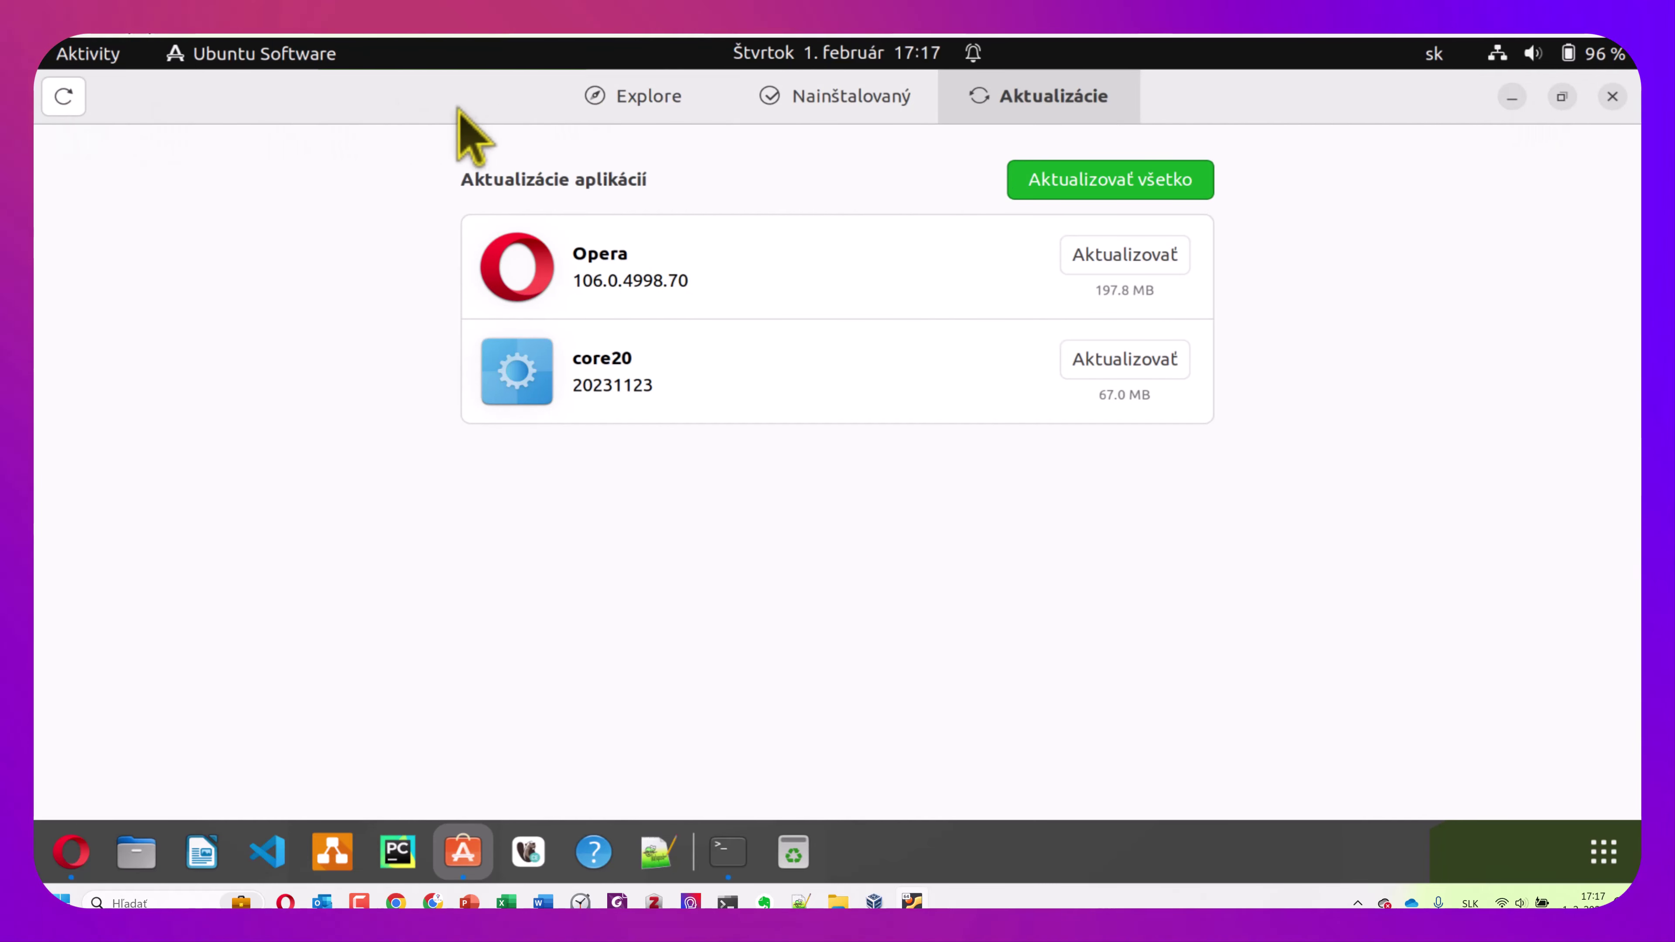
pyautogui.click(66, 100)
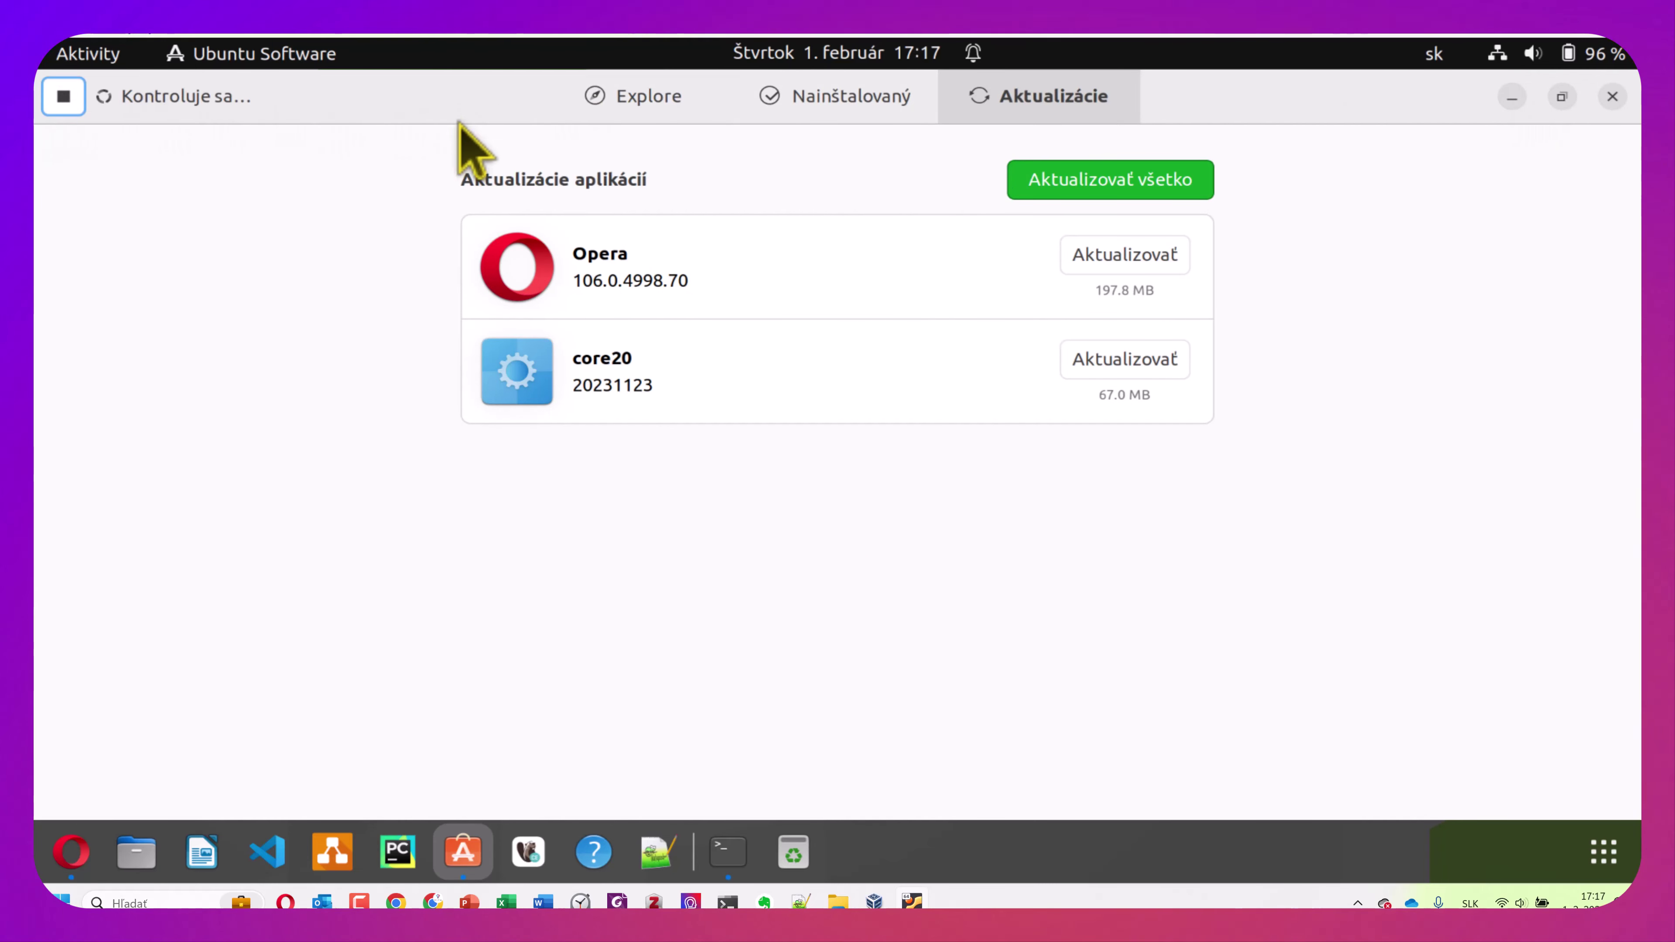
pyautogui.click(650, 105)
# Search 'brav' and start installing the Brave browser, then return to Explore
pyautogui.click(78, 103)
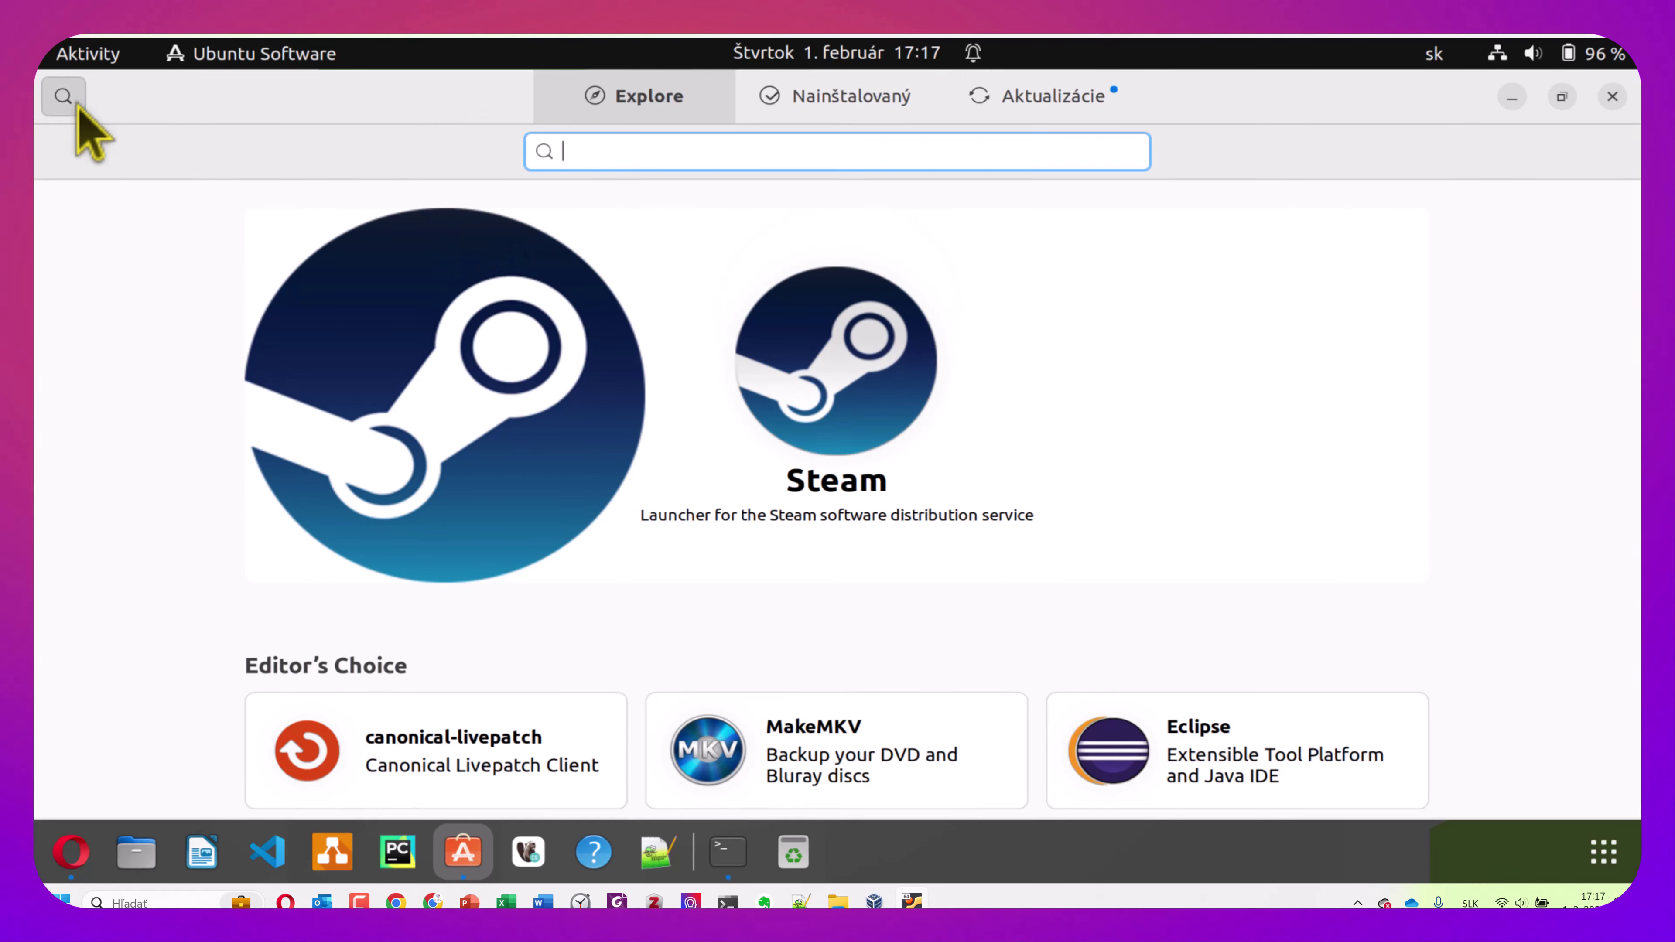
pyautogui.write('brave')
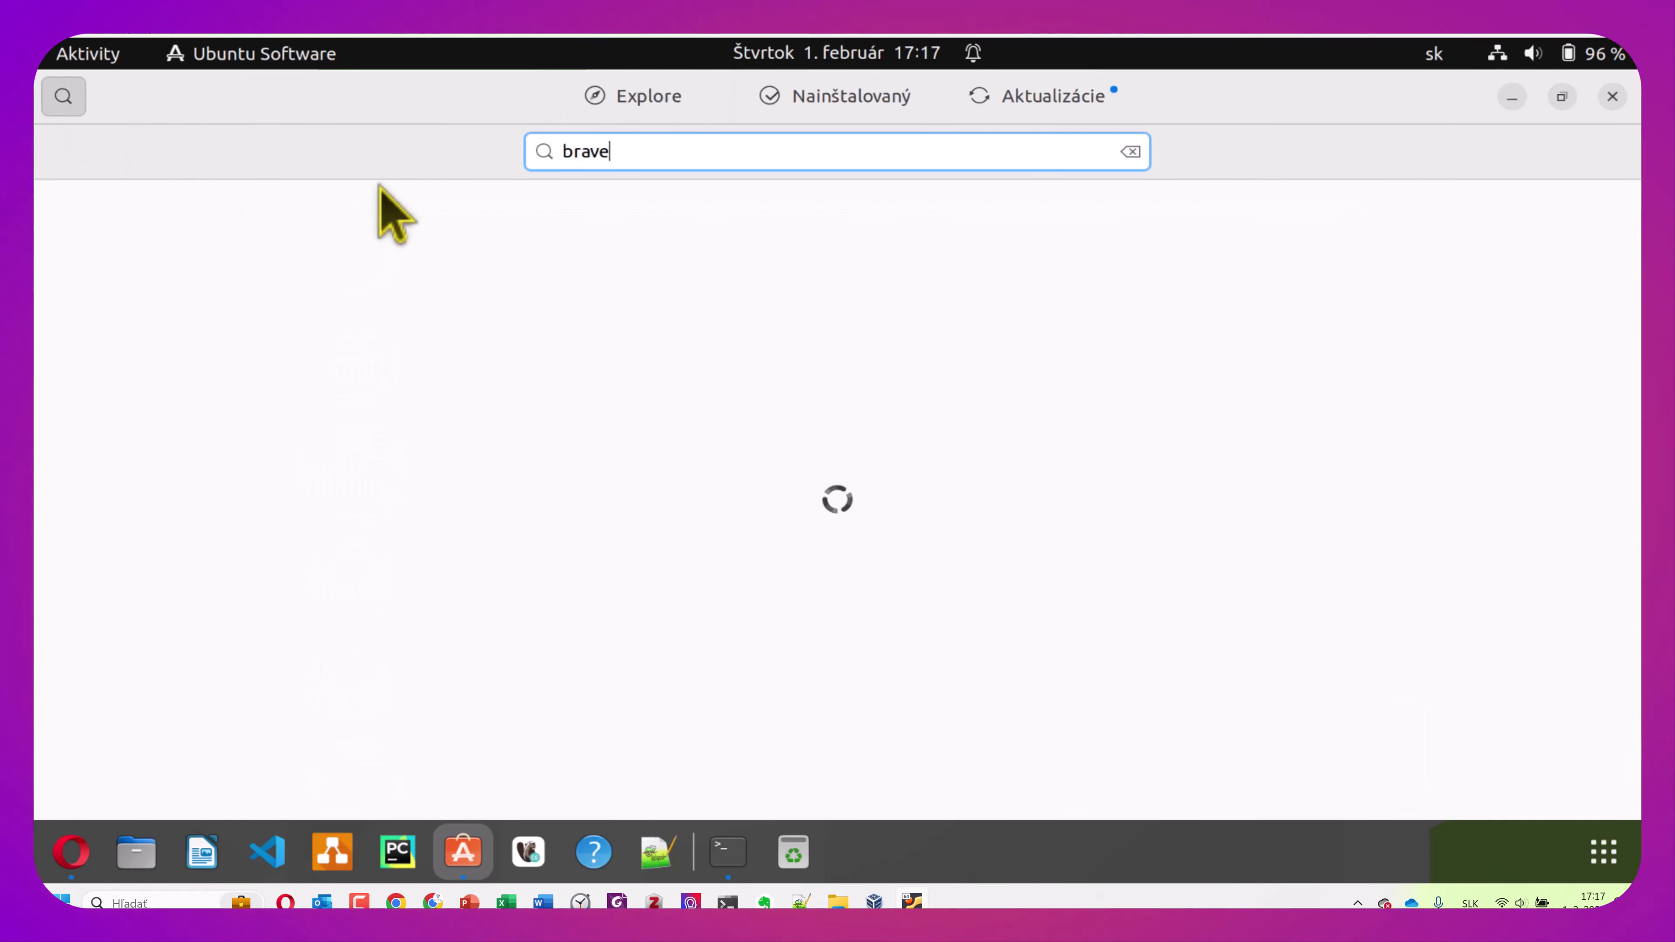
pyautogui.click(887, 260)
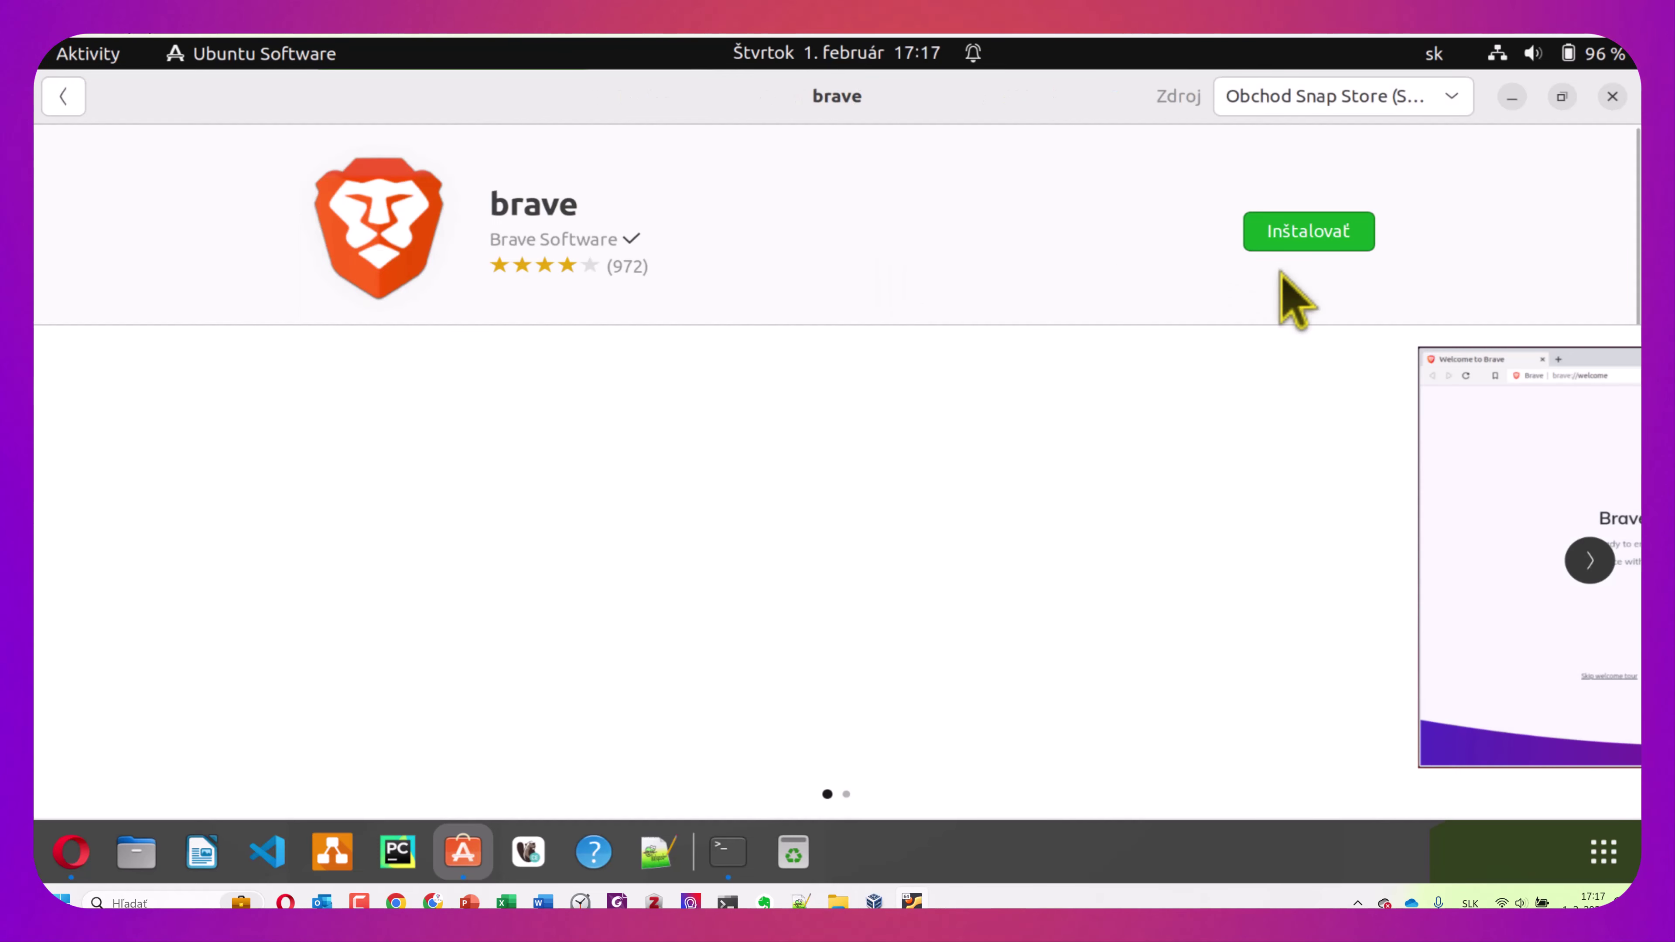
pyautogui.click(1299, 237)
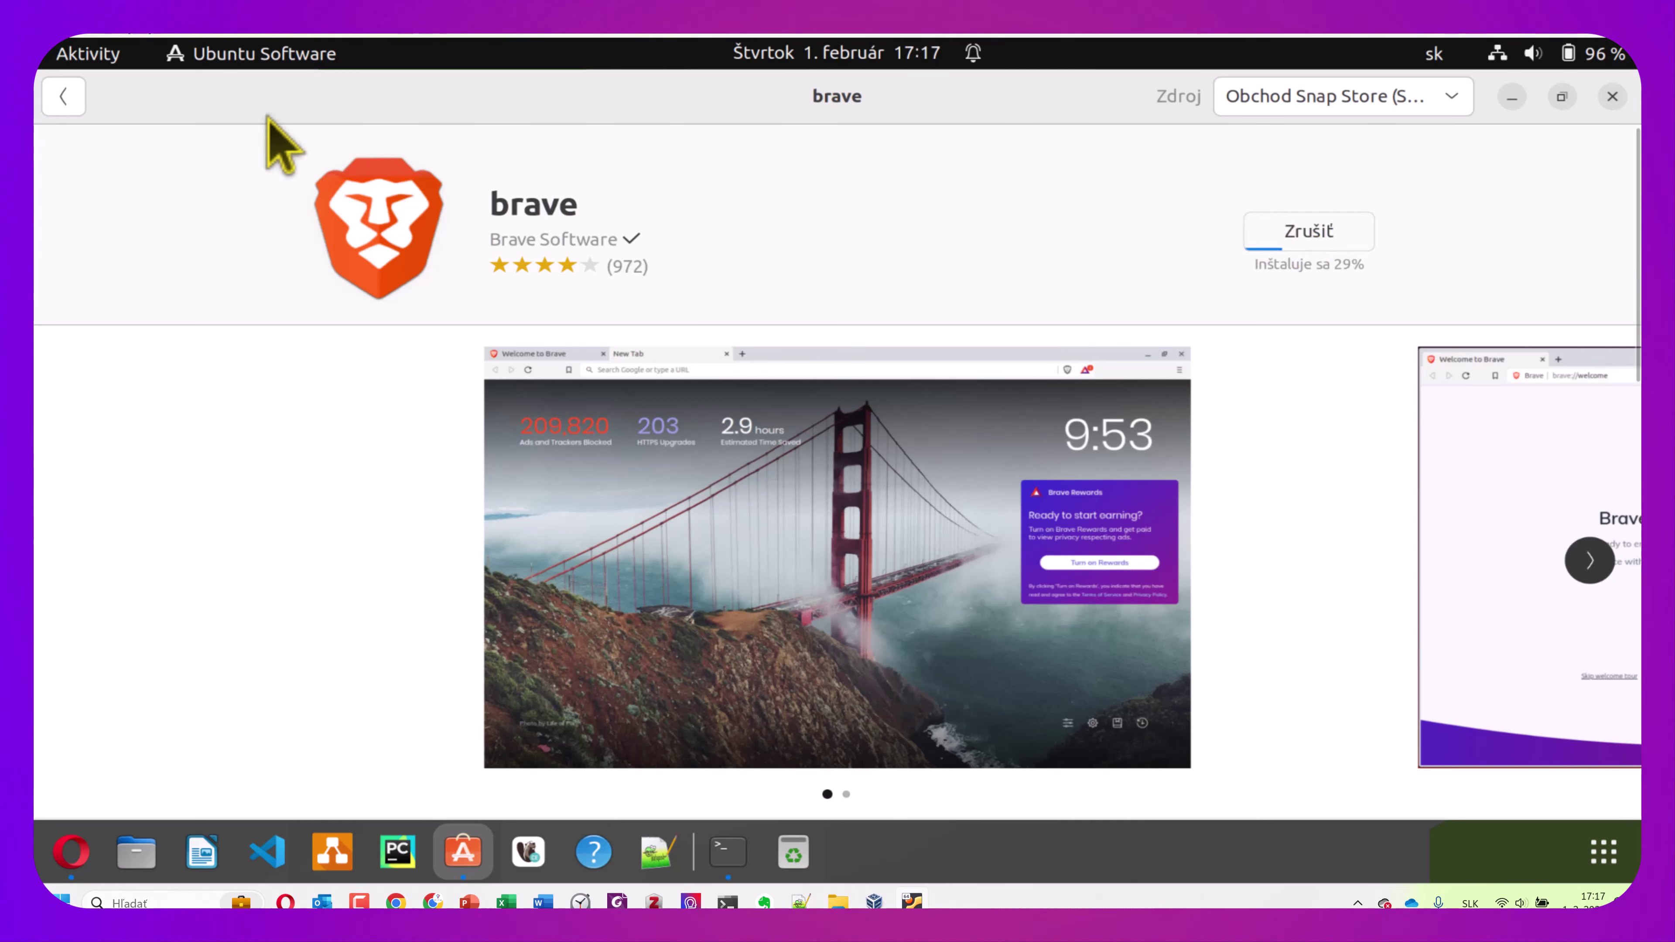
pyautogui.click(61, 98)
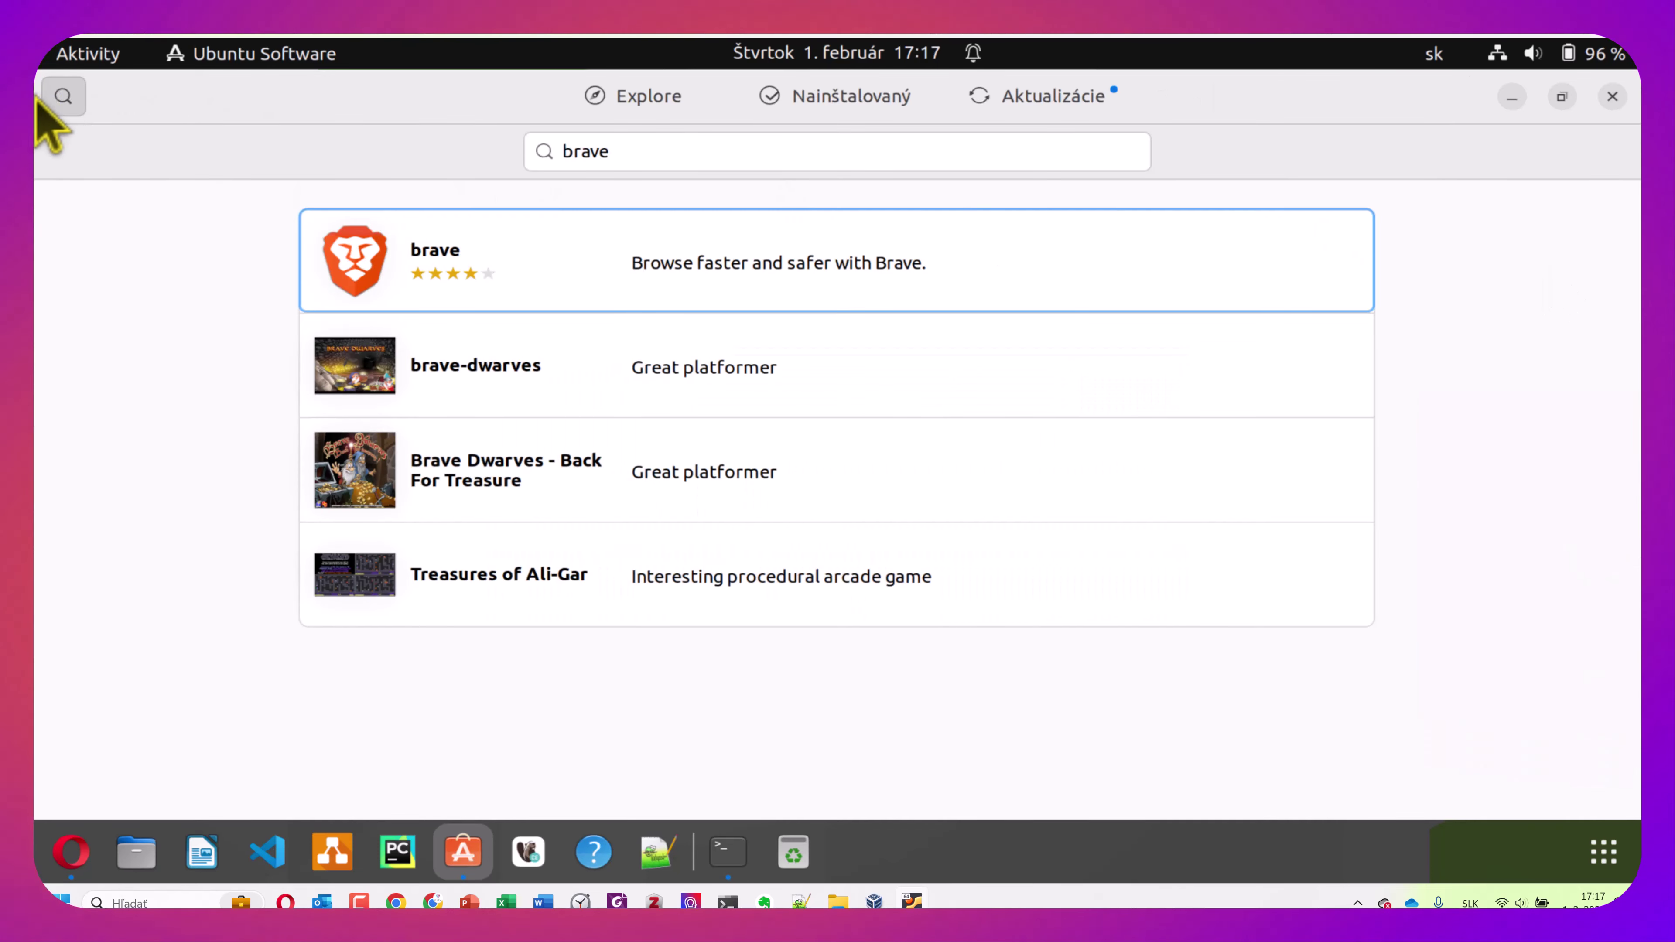
pyautogui.click(60, 106)
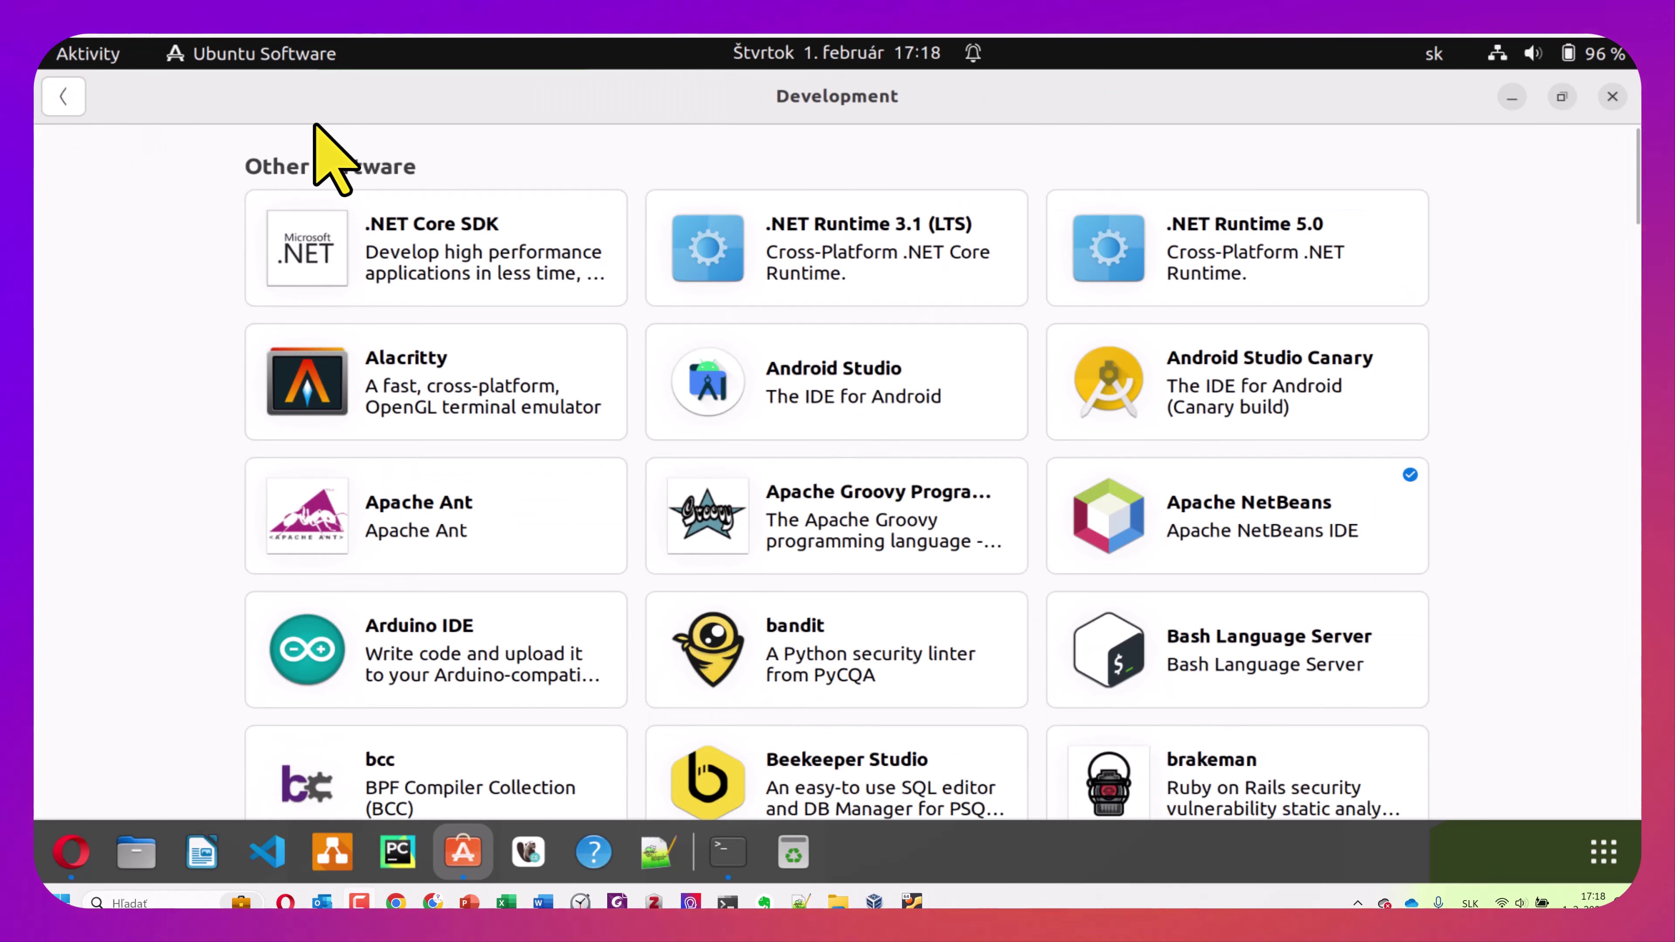
pyautogui.click(66, 100)
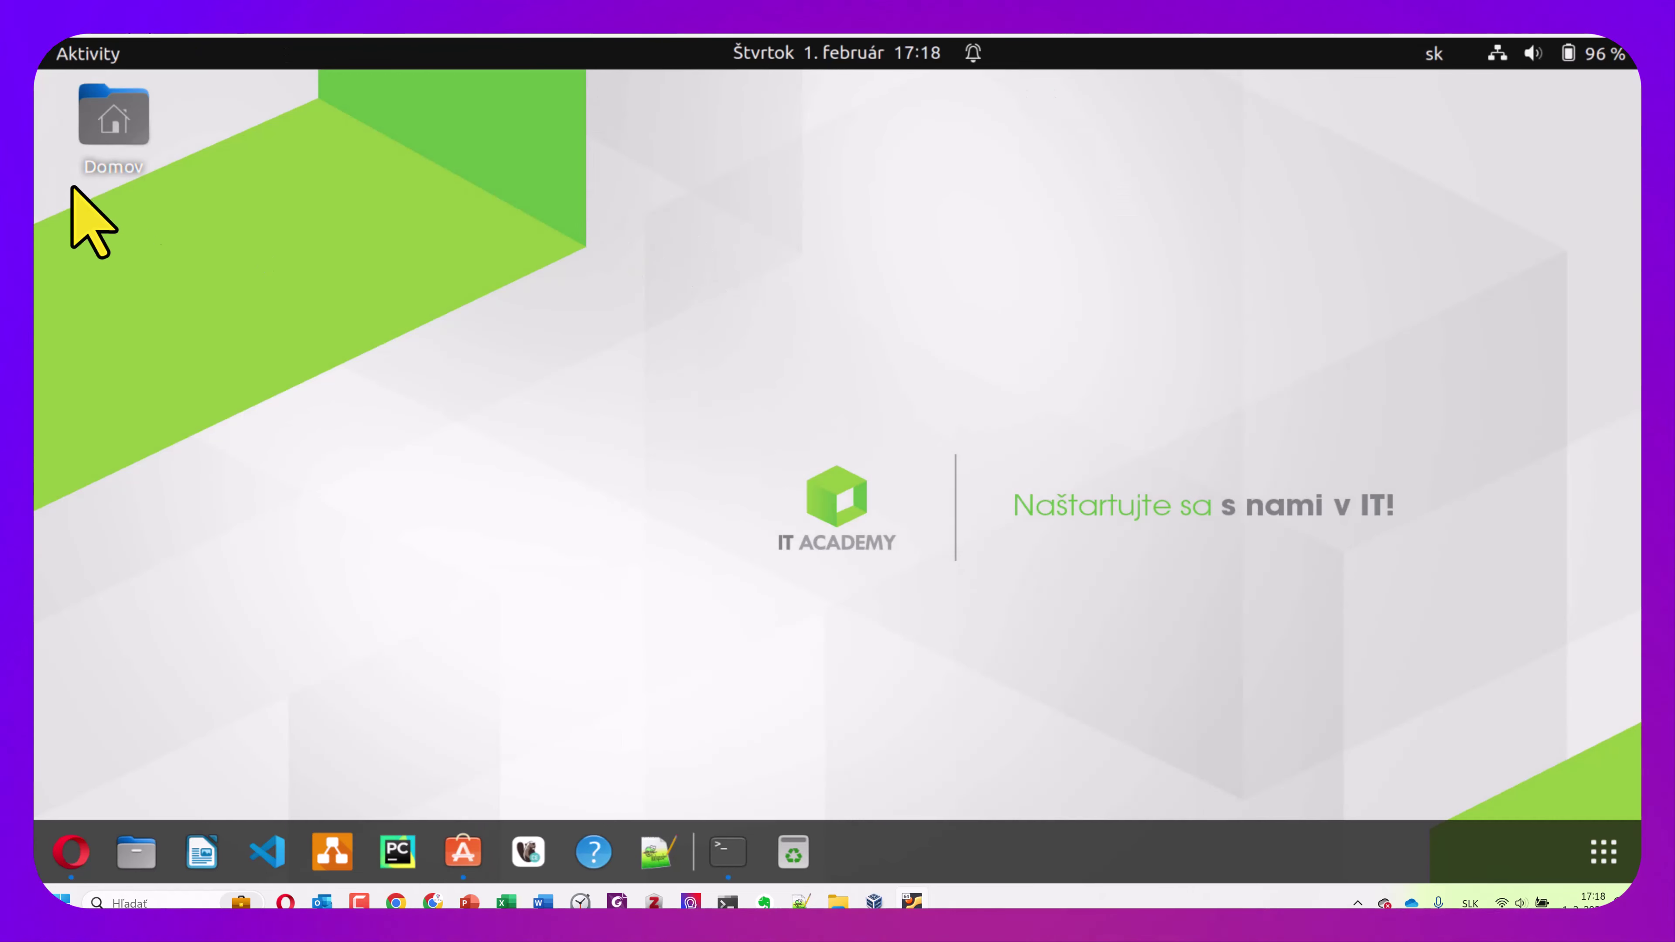
# Open and close the home folder in Files, then start a new Ubuntu Software search
pyautogui.doubleClick(116, 119)
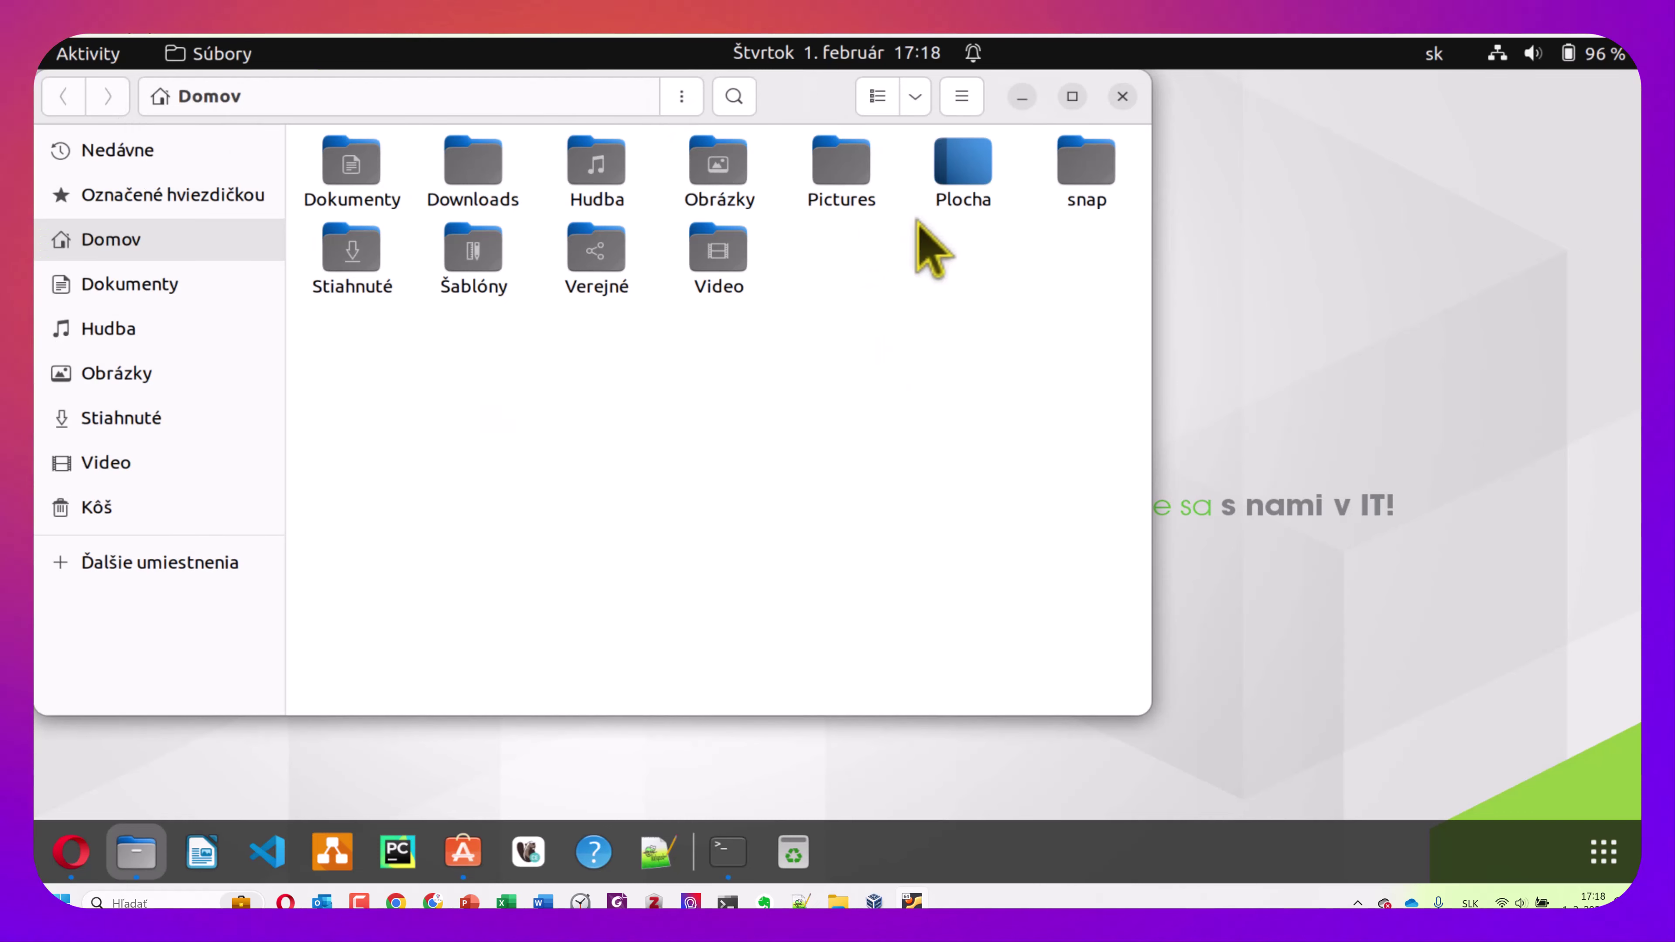
pyautogui.click(1121, 97)
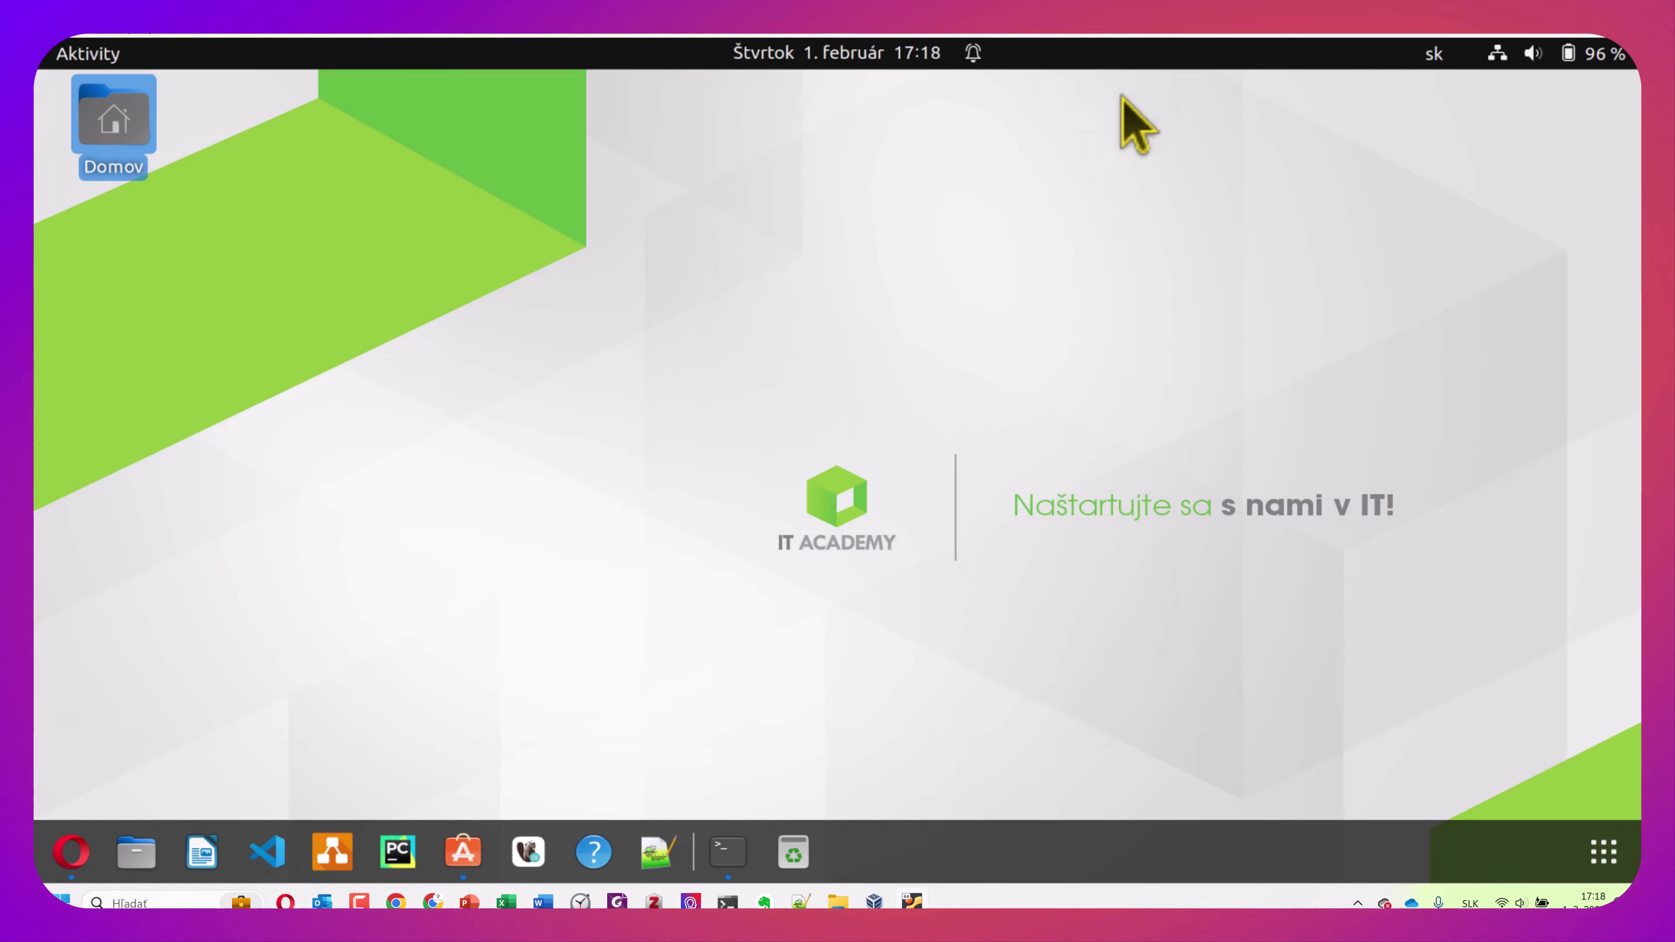
pyautogui.click(461, 851)
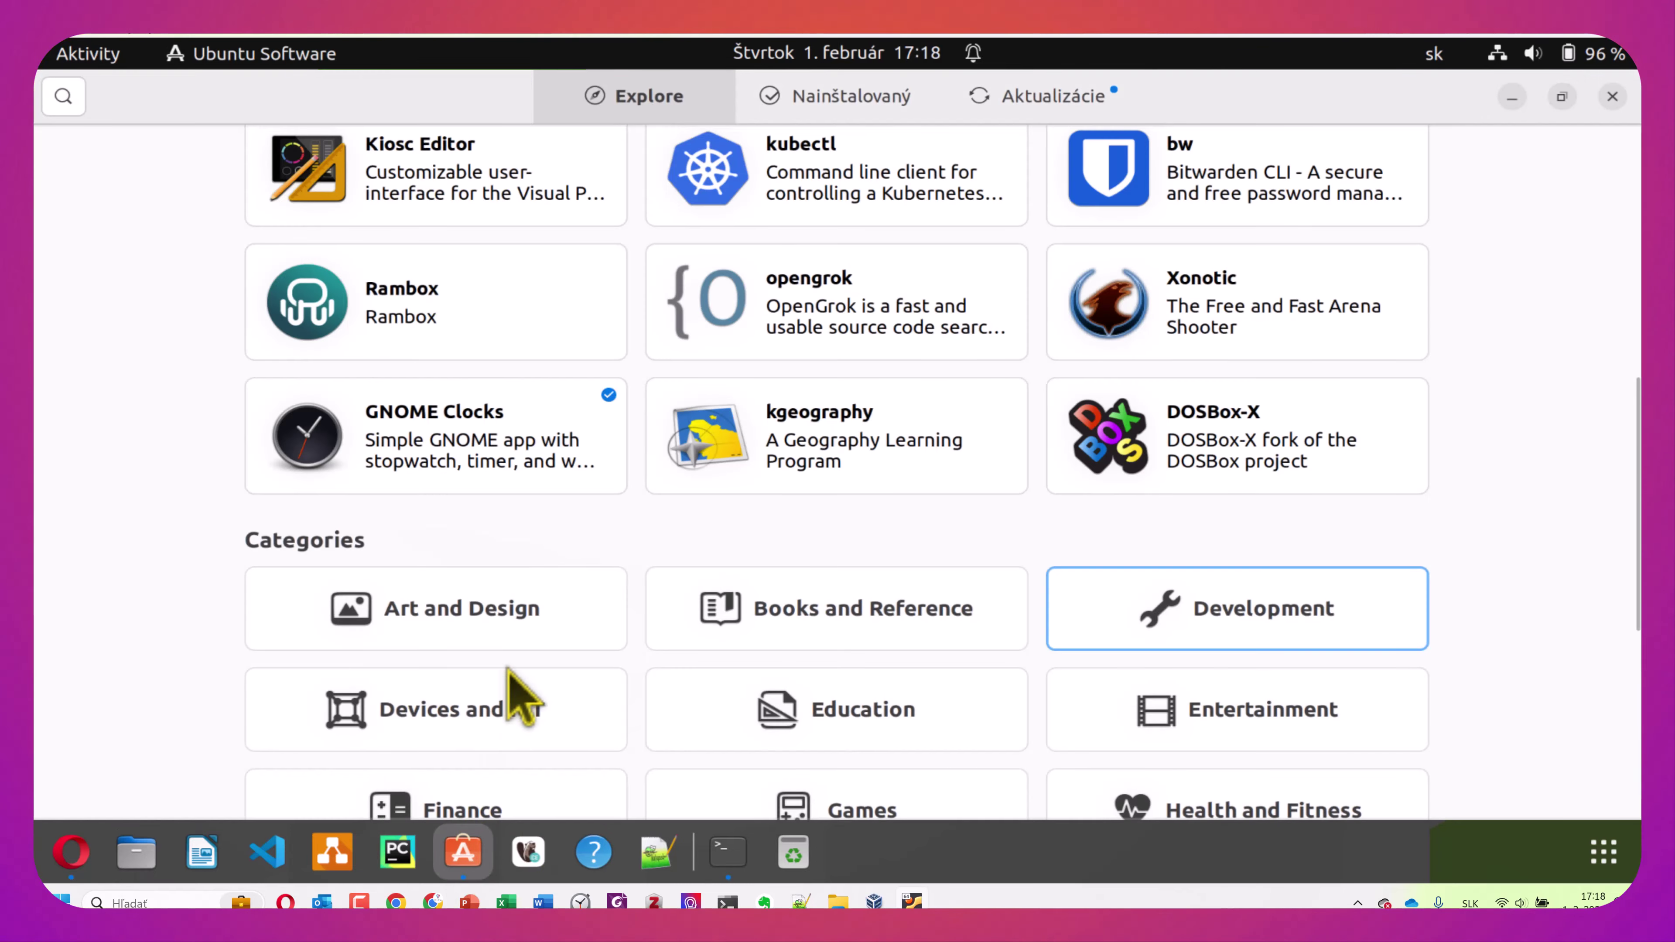
pyautogui.scroll(10, 846, 379)
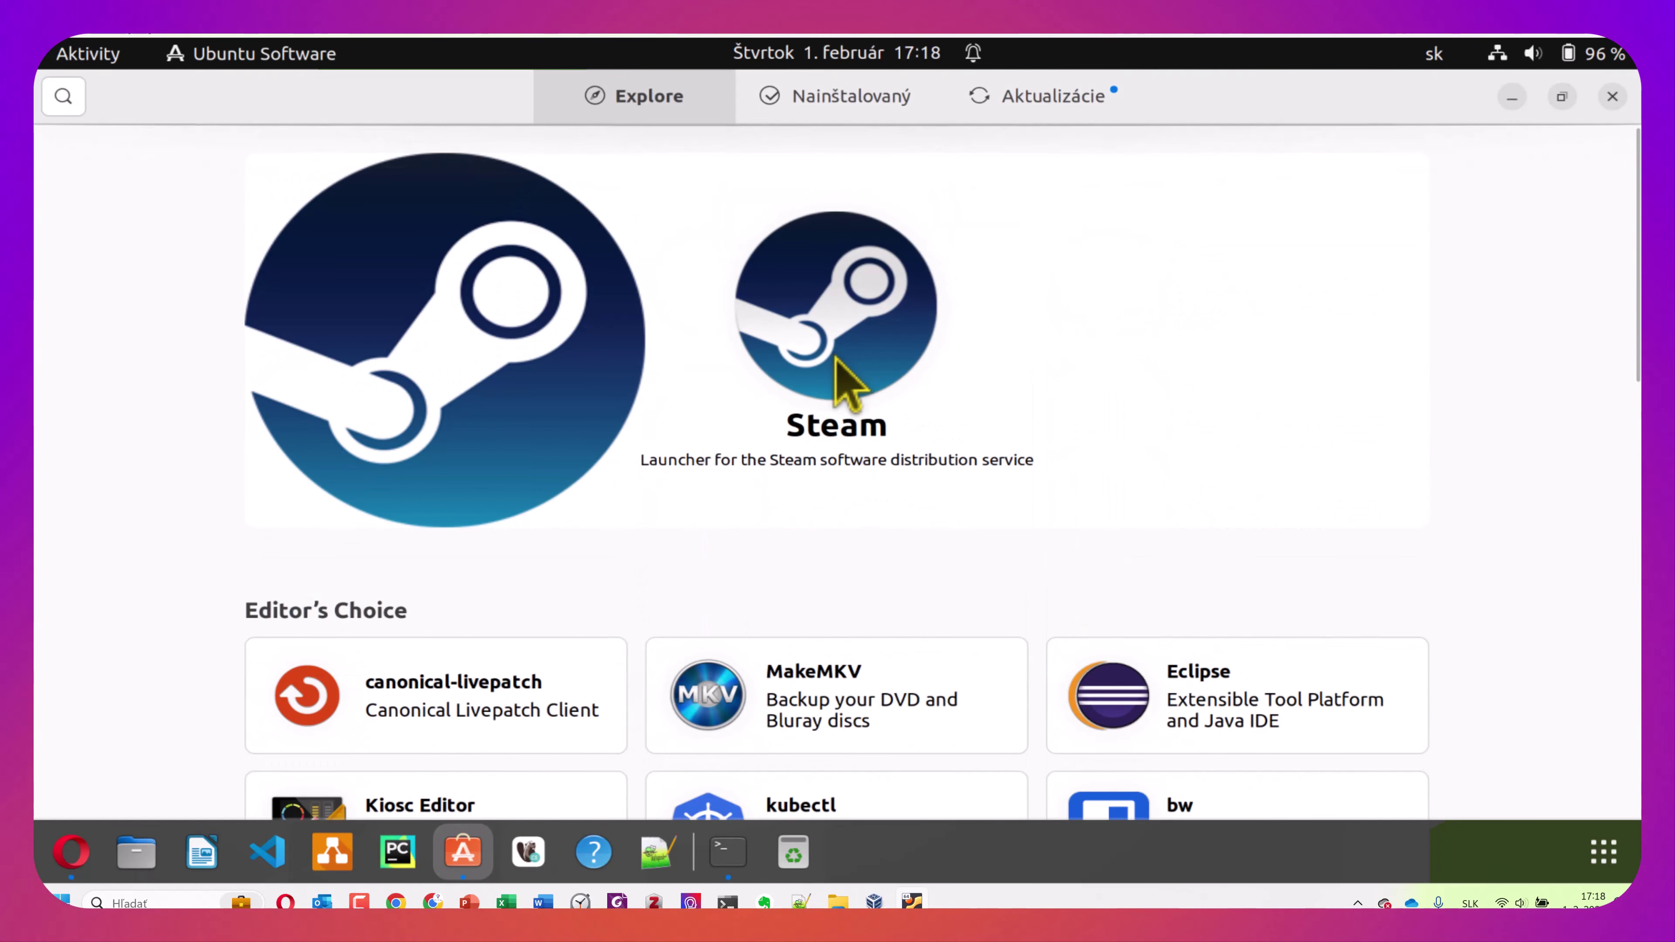
pyautogui.click(78, 96)
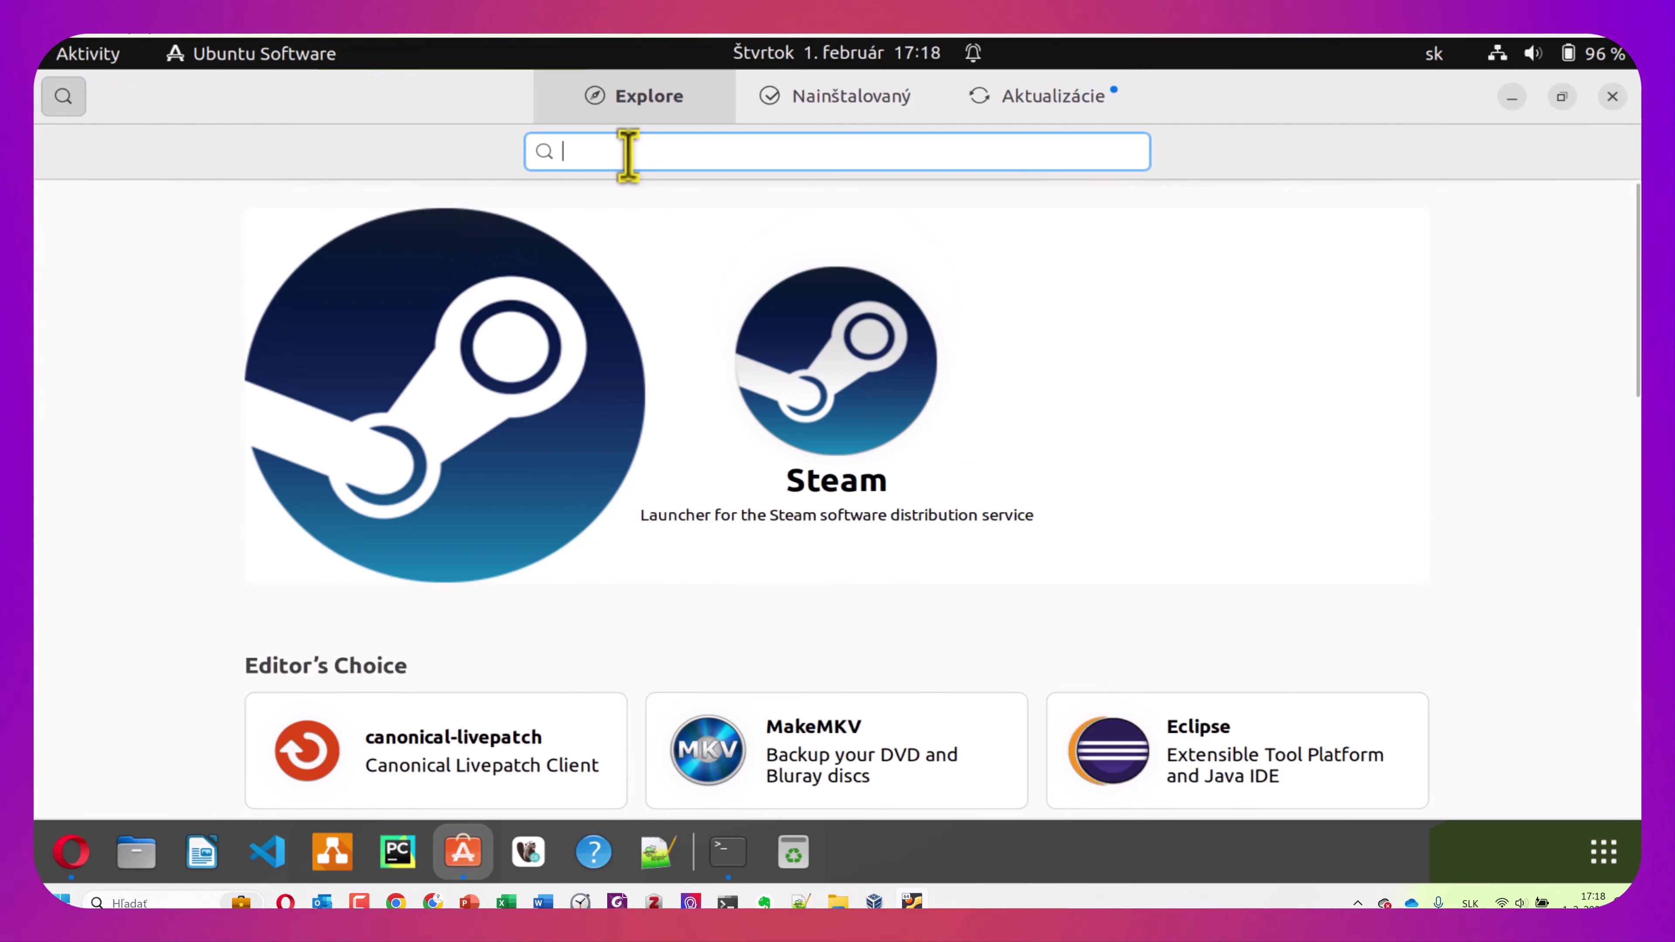
# Search 'konqueror' and install Konqueror, authorizing with the account password
pyautogui.write('konq')
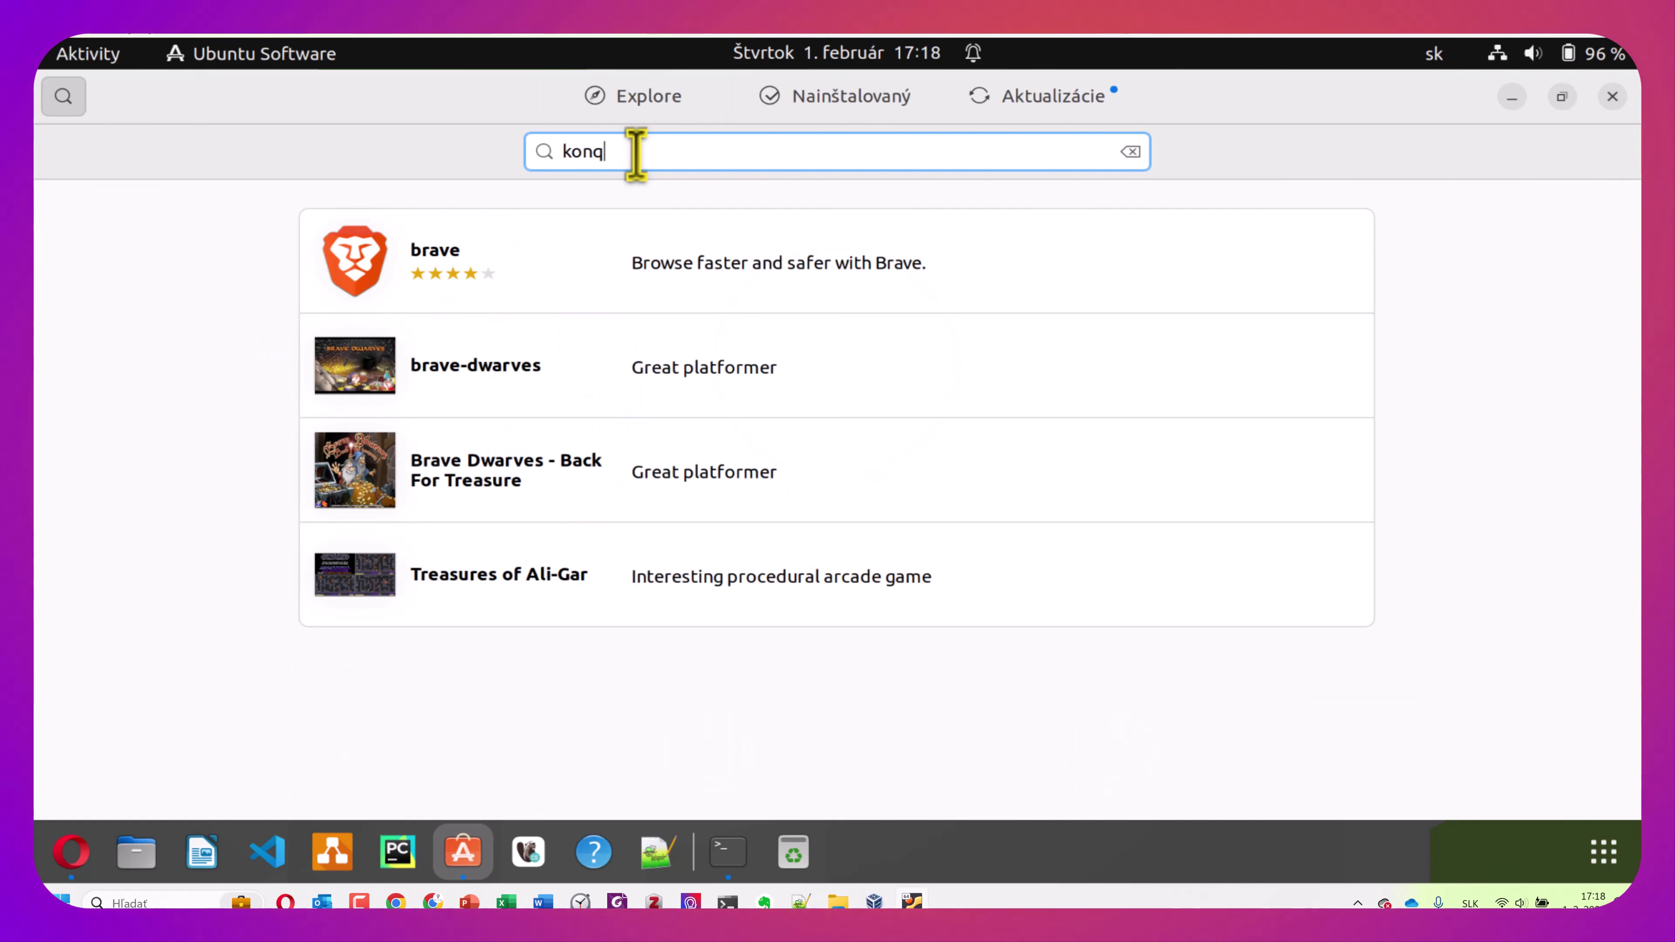
pyautogui.write('u')
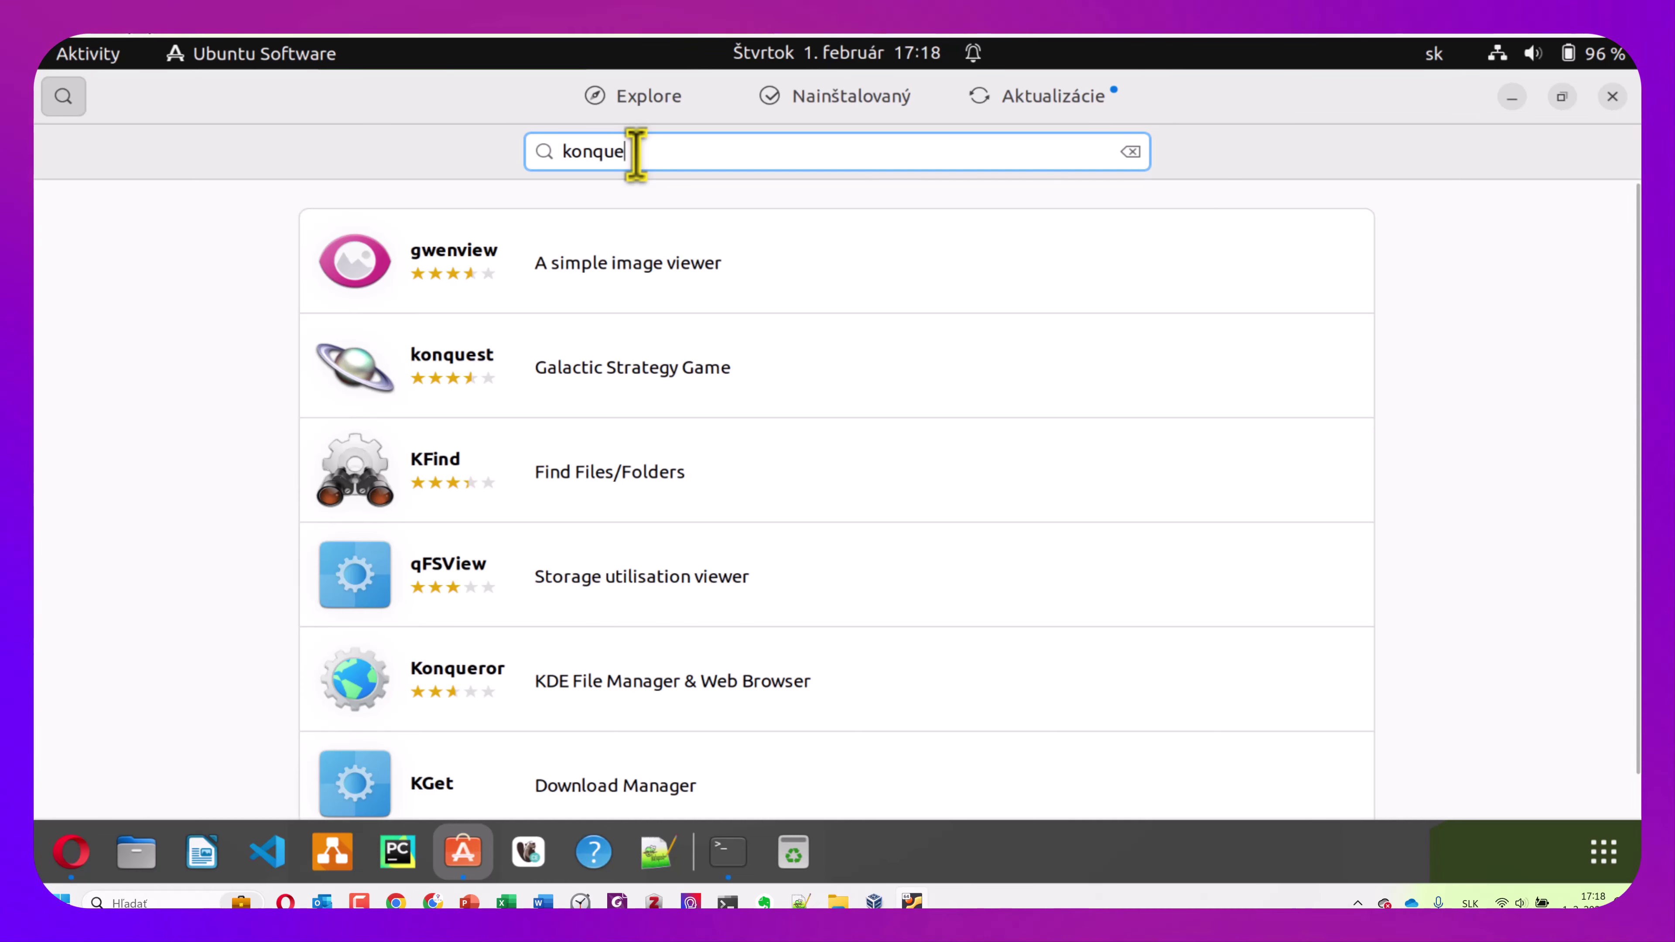
pyautogui.write('e')
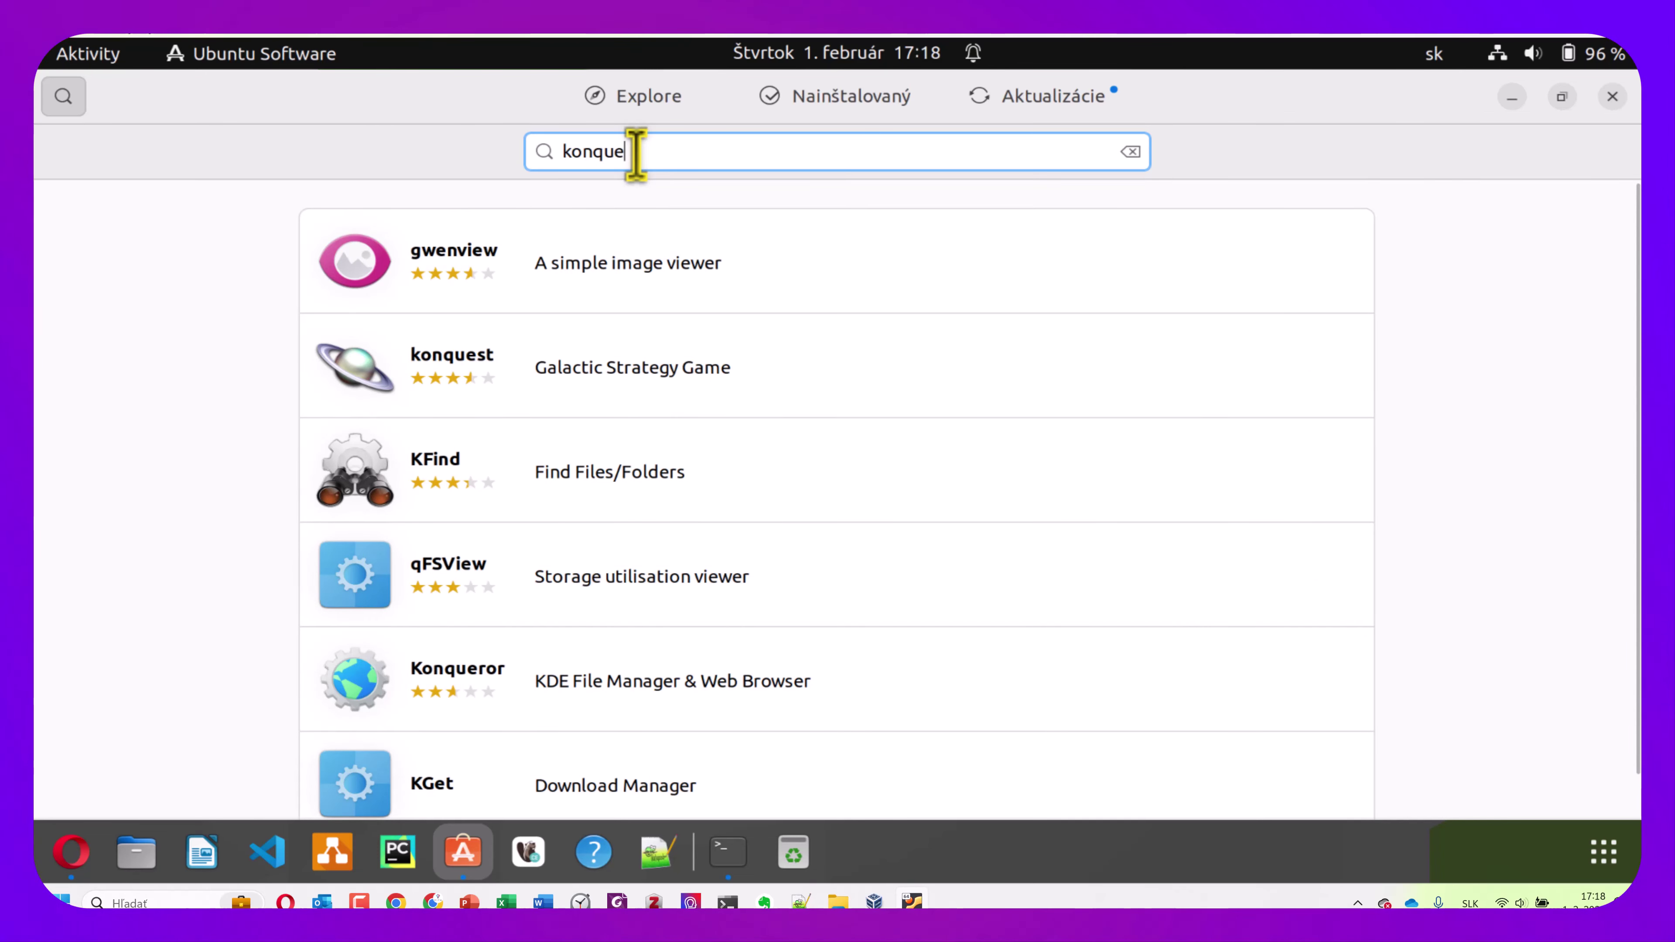
pyautogui.write('ror')
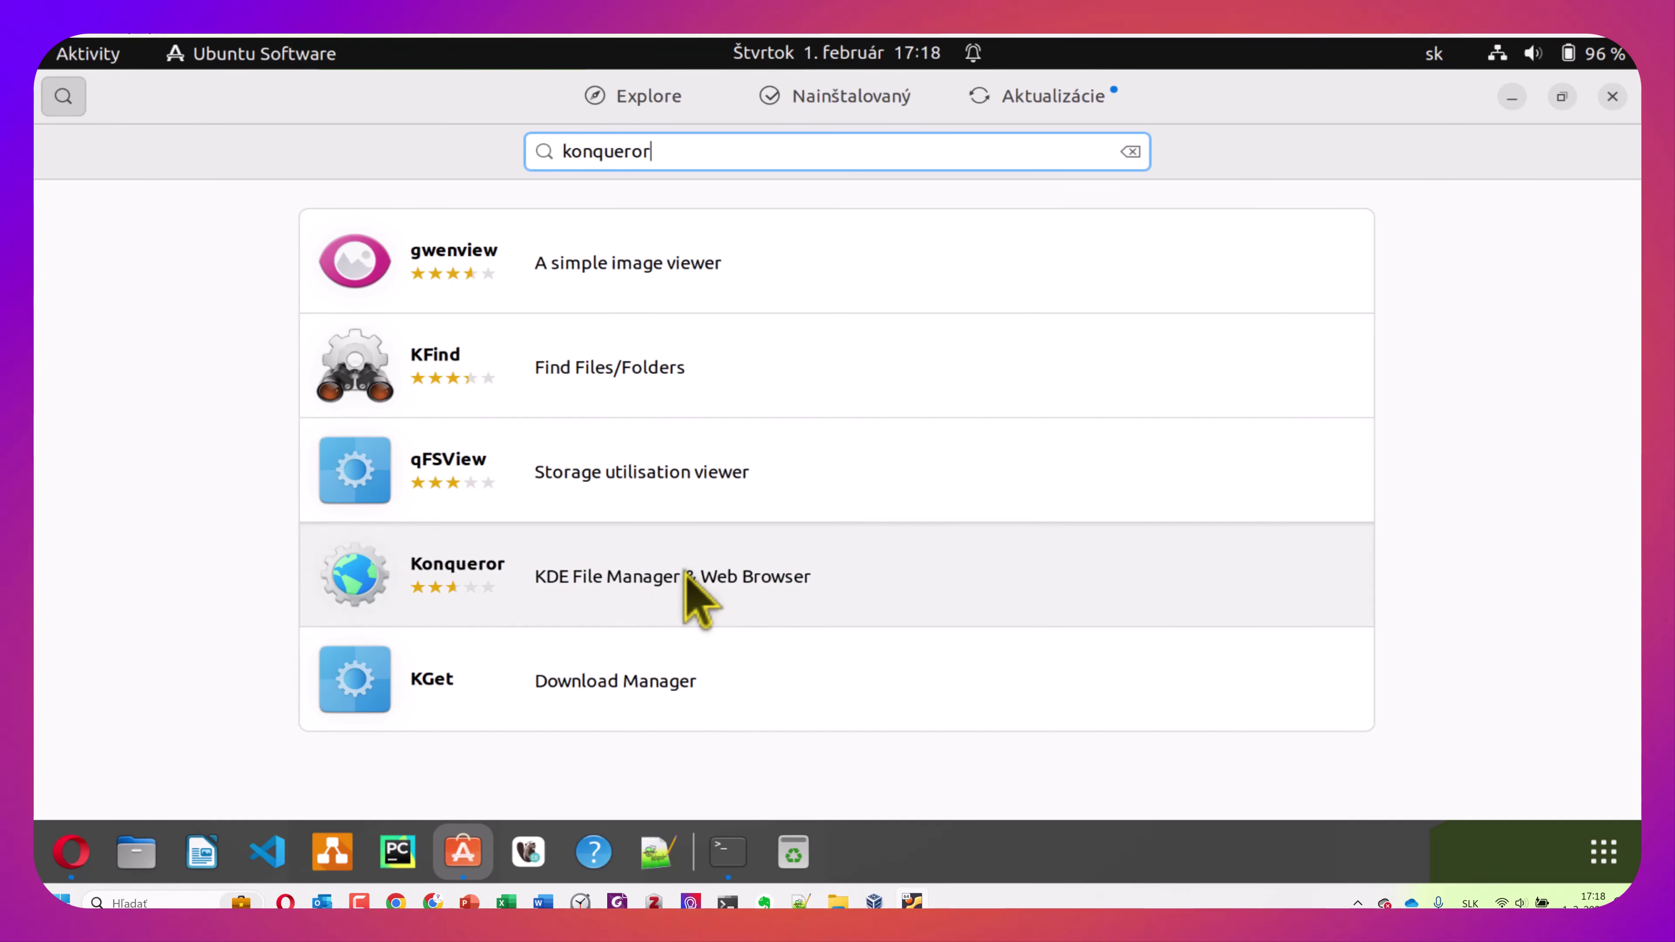
pyautogui.click(685, 572)
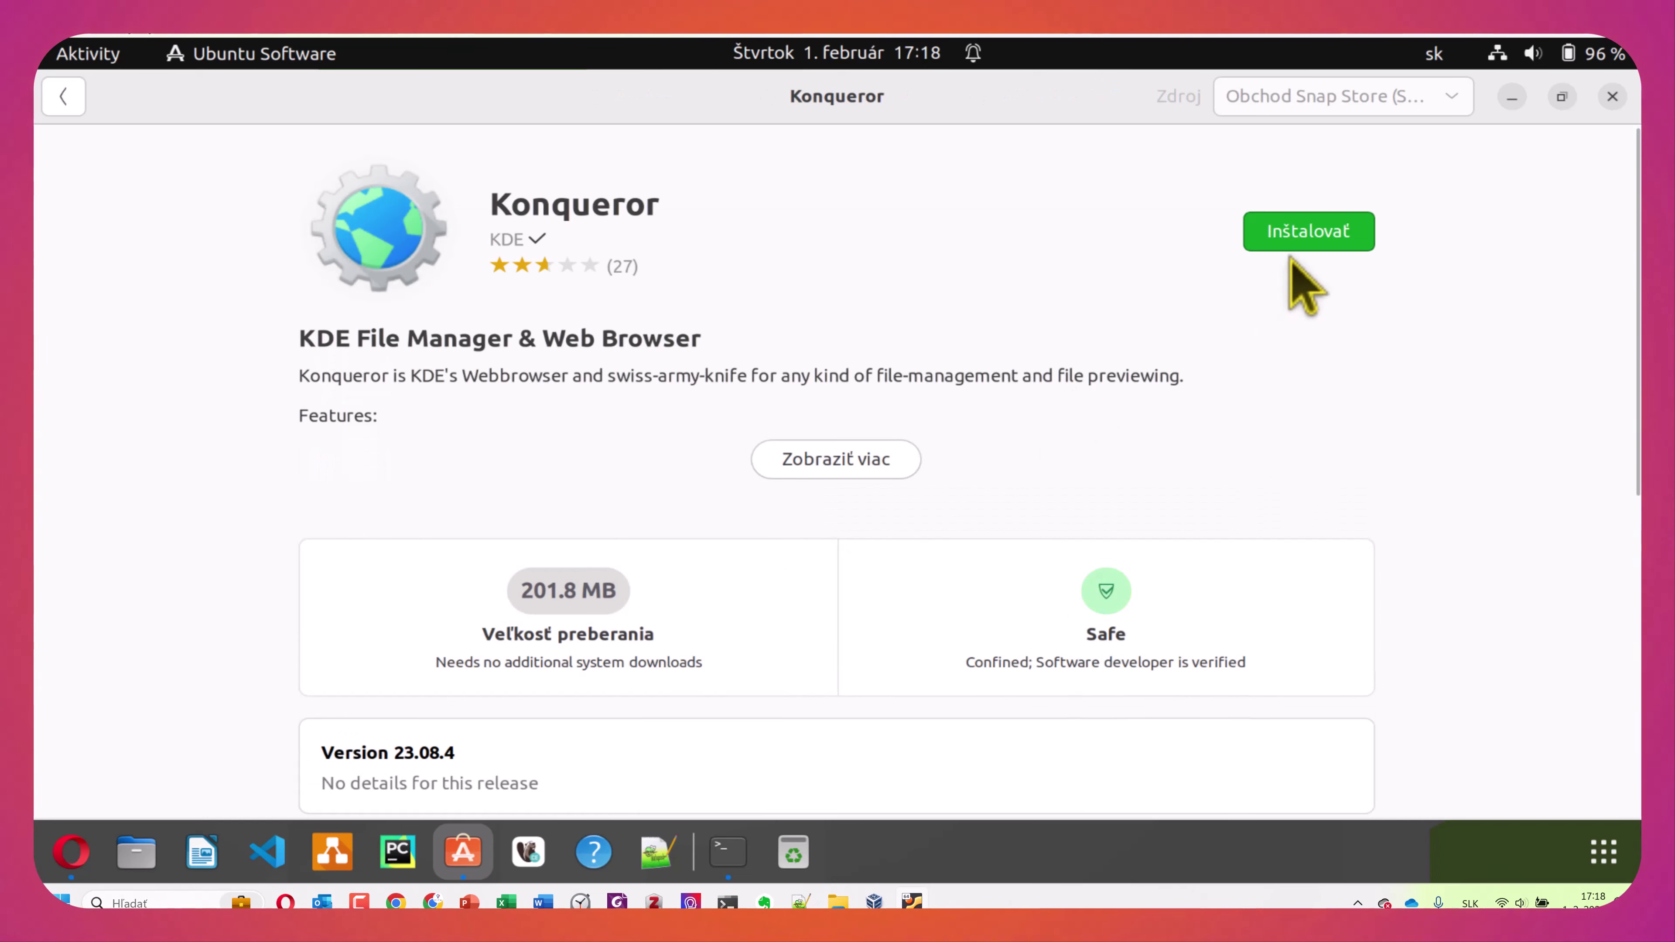
pyautogui.click(1291, 245)
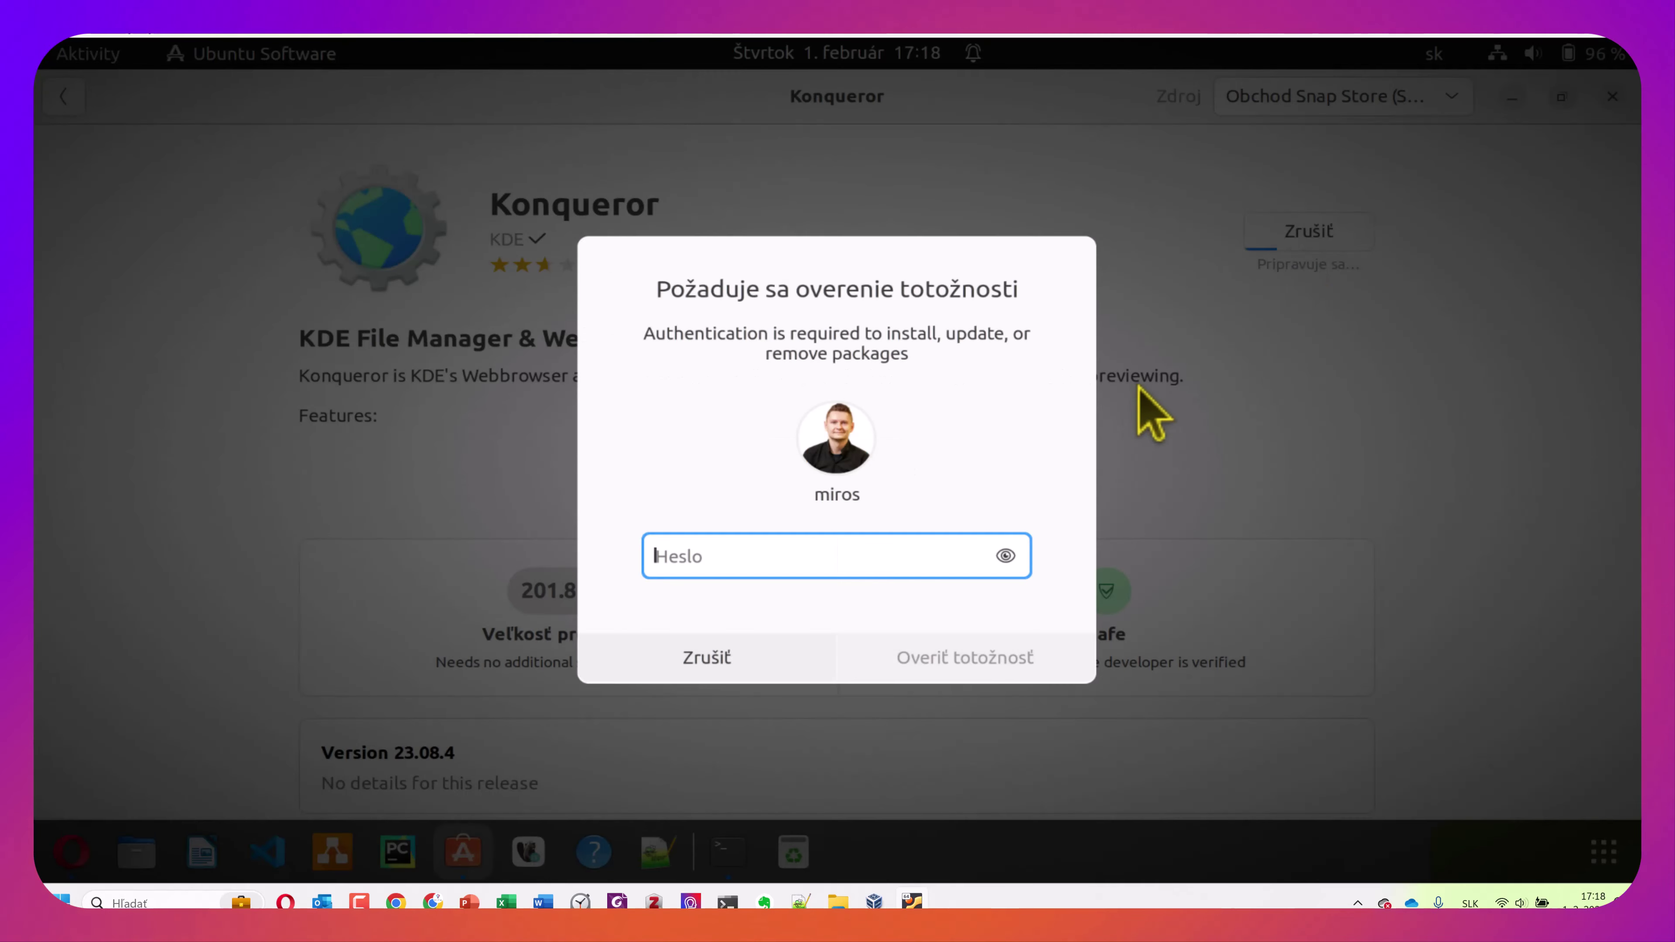
pyautogui.write('*******')
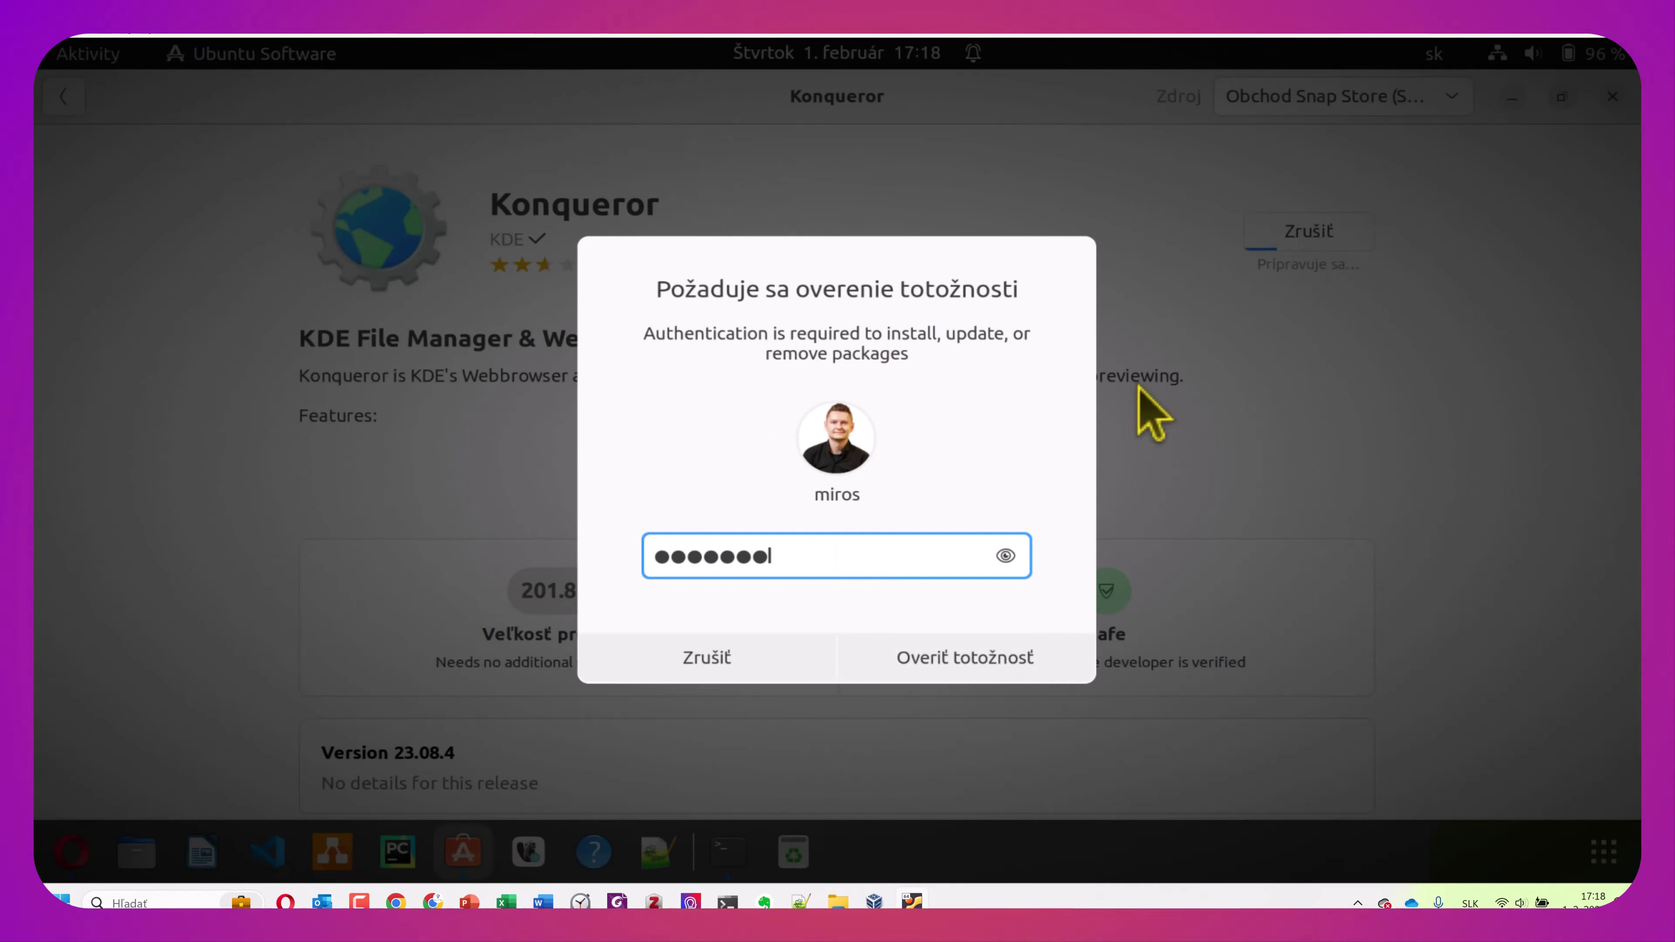
pyautogui.press('Return')
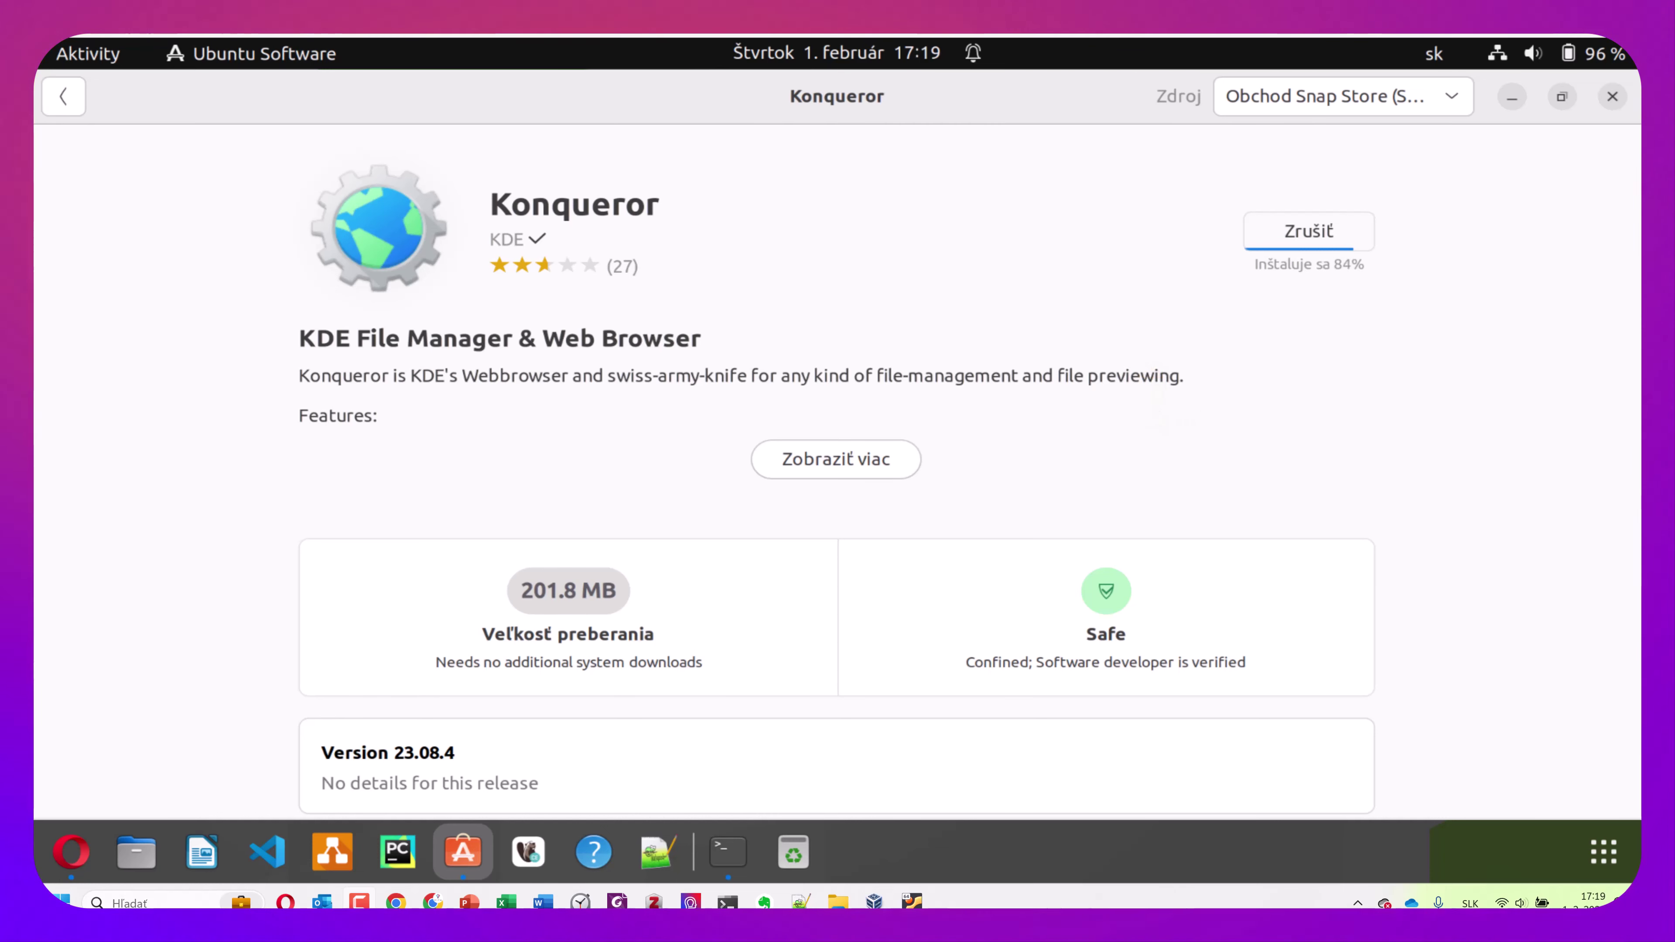
# Open Gmail from the Google page in Opera, then minimize Opera
pyautogui.click(71, 851)
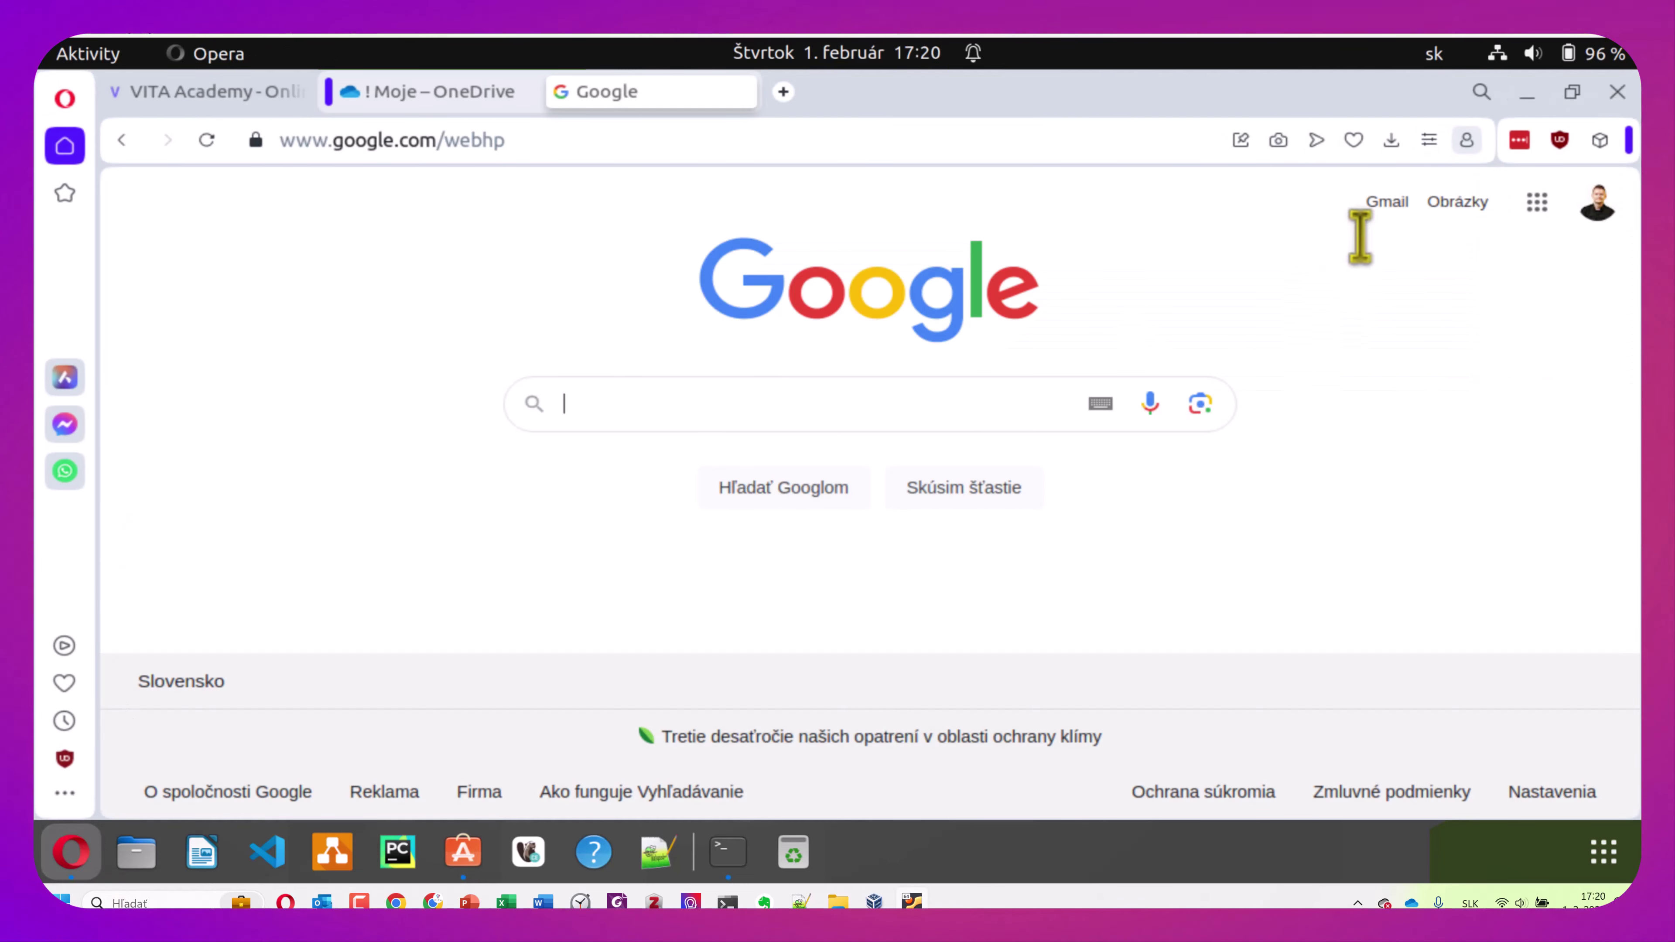
pyautogui.click(1387, 204)
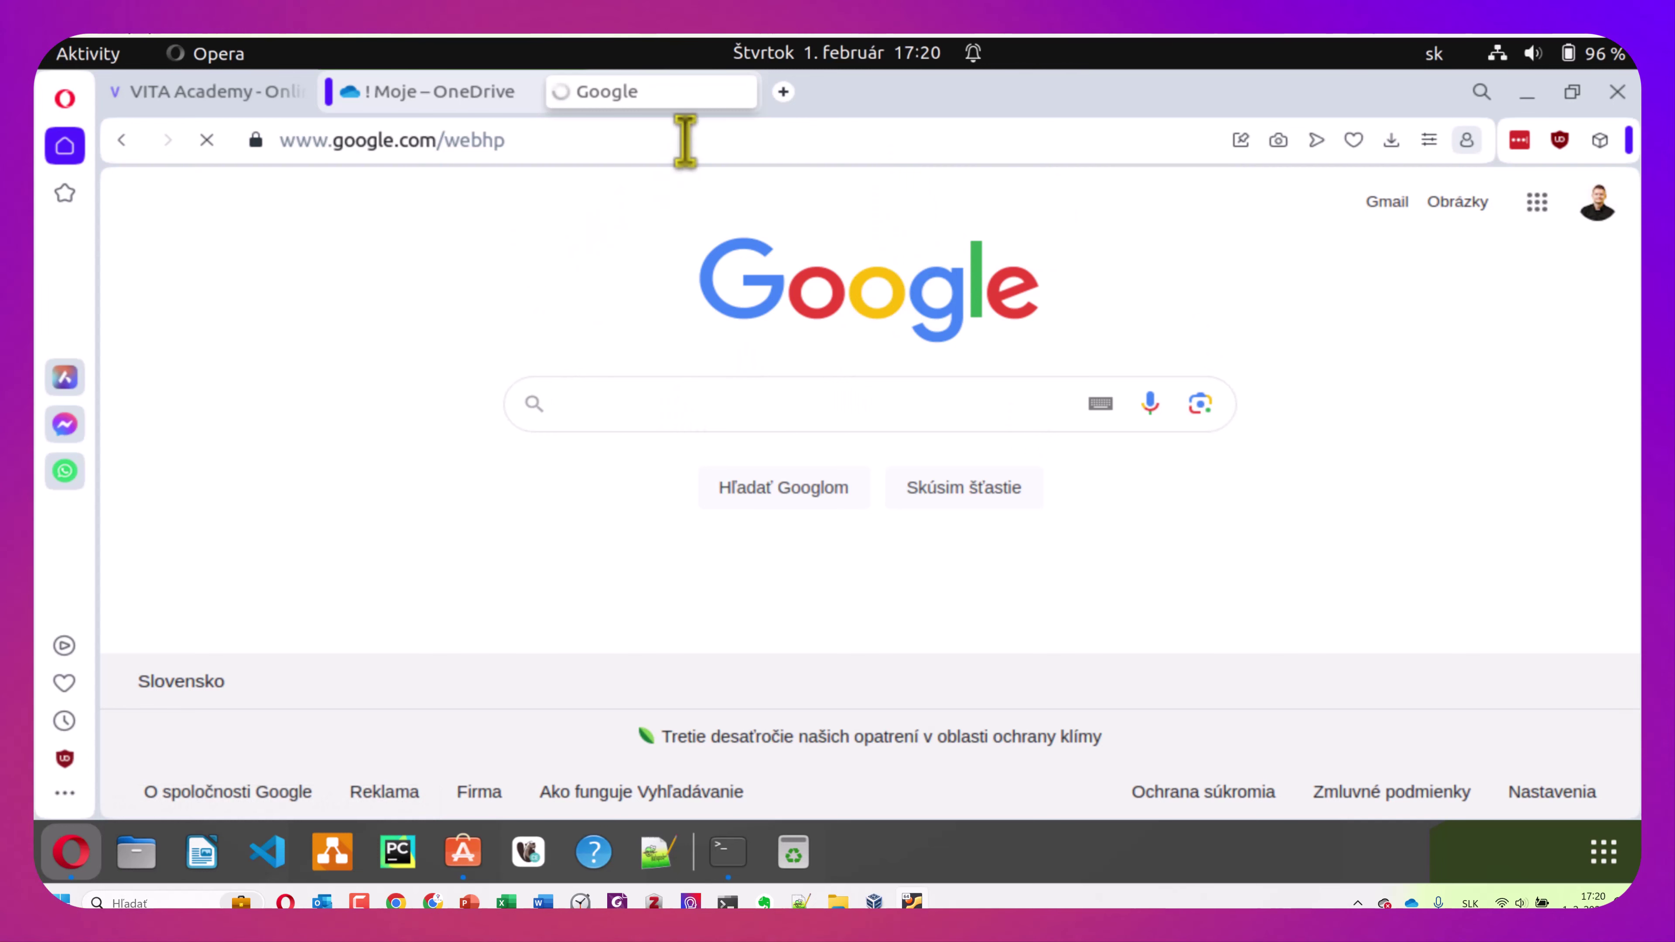
pyautogui.click(1528, 93)
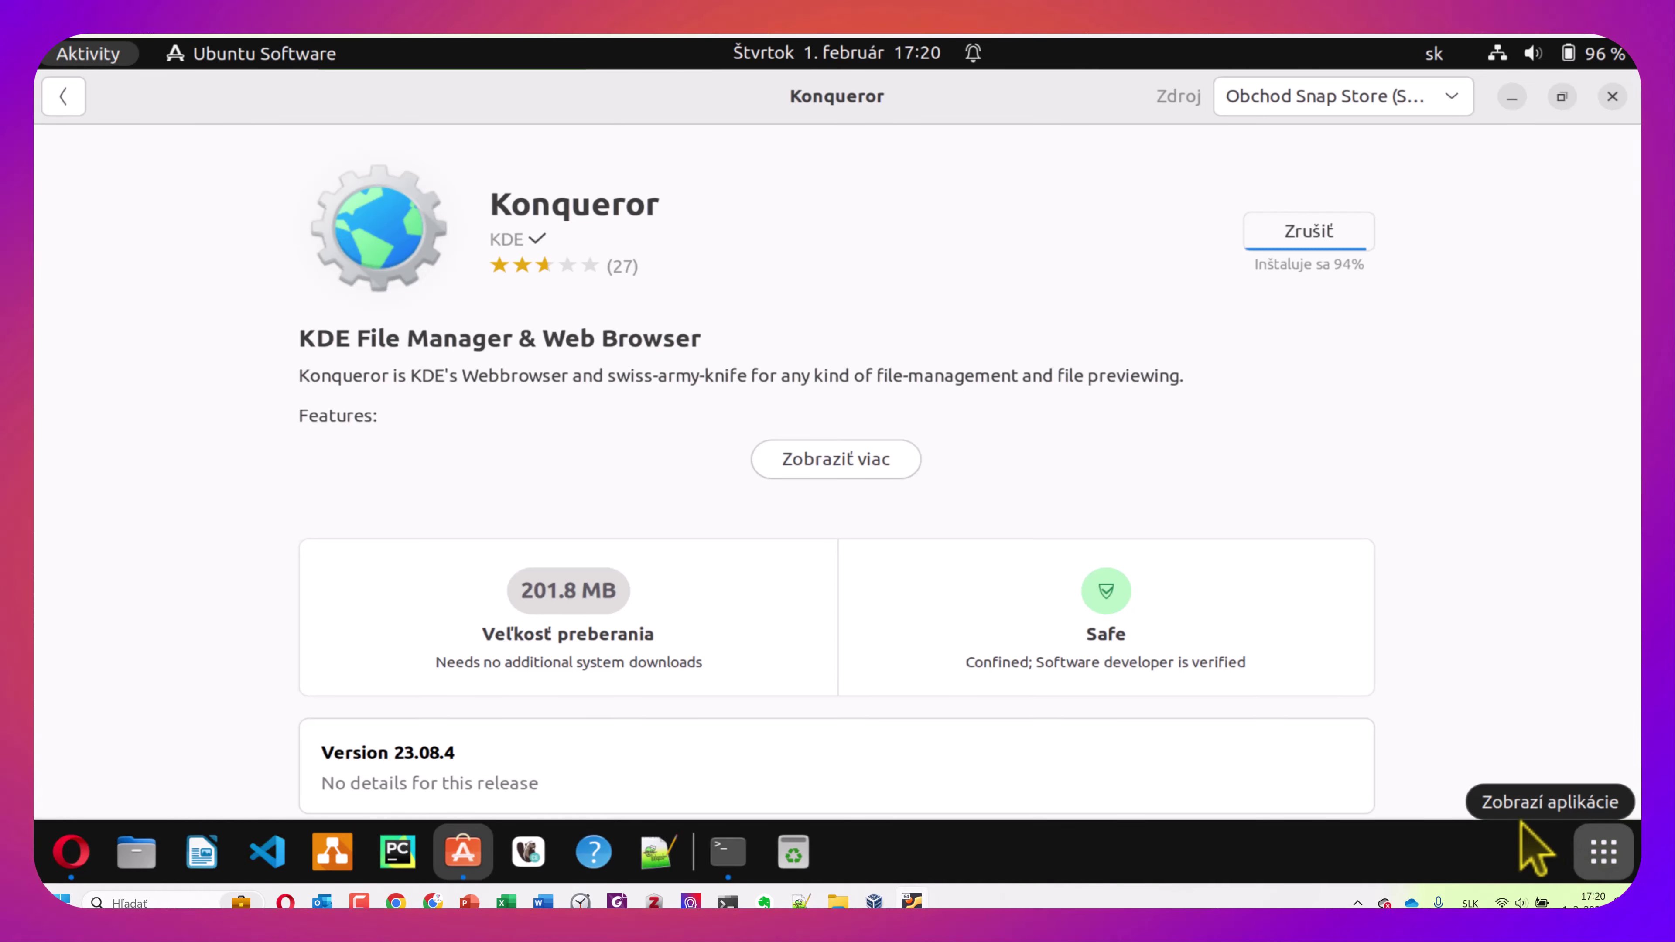
pyautogui.click(1603, 852)
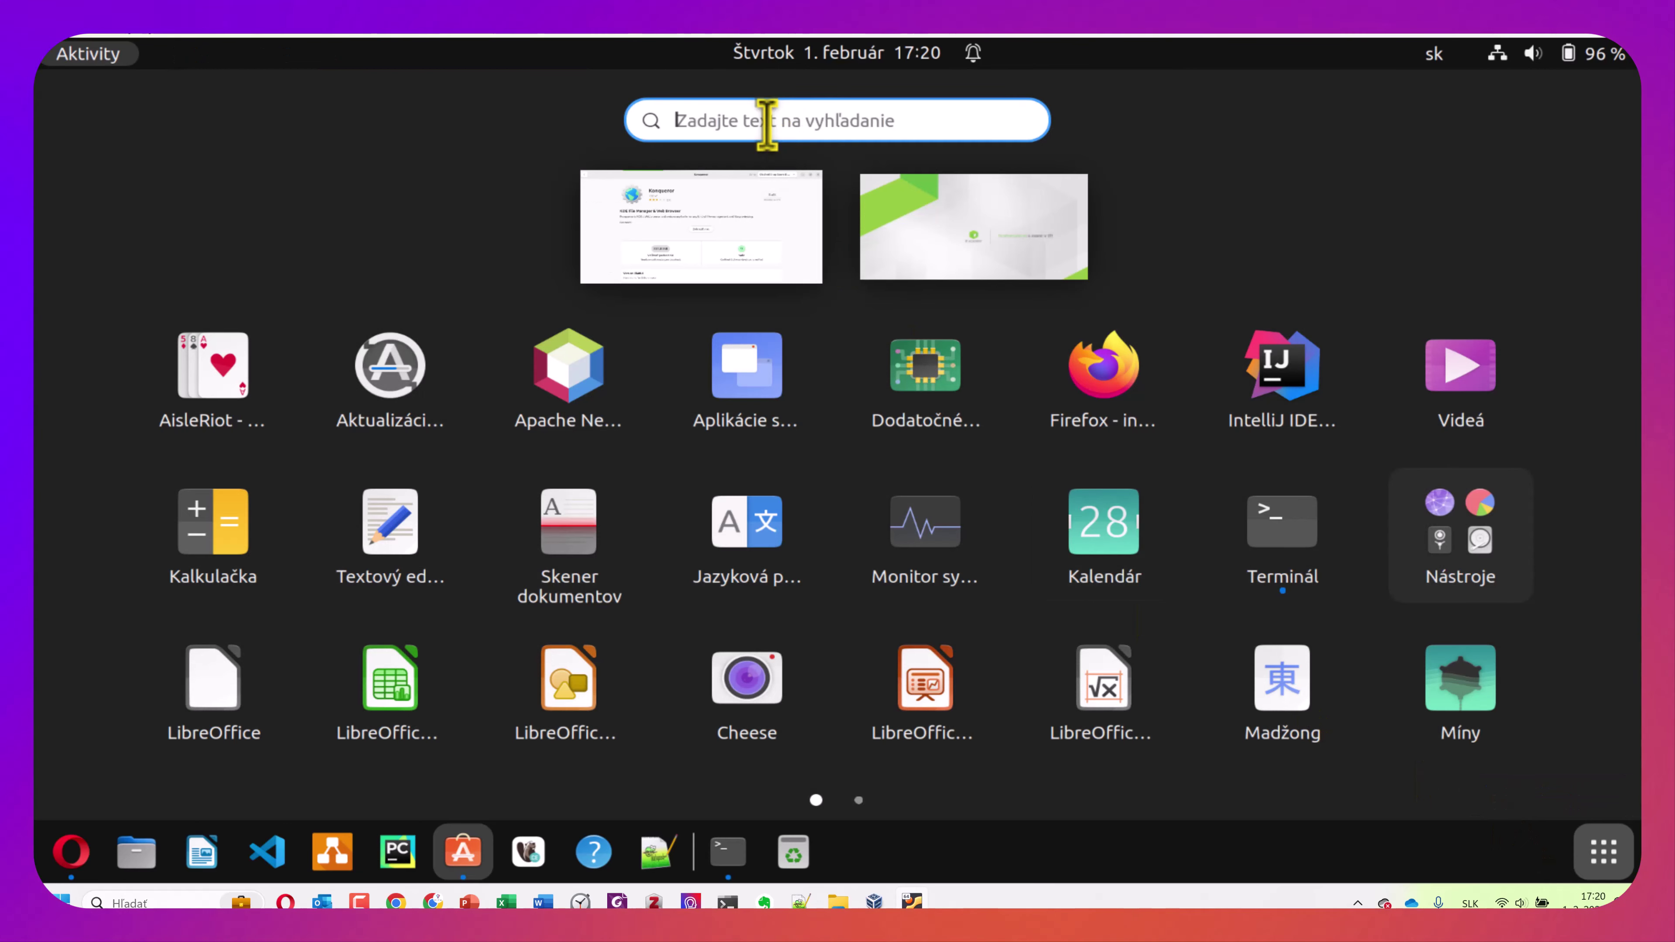
# Search 'thu' in the app overview and launch Thunderbird
pyautogui.write('thl')
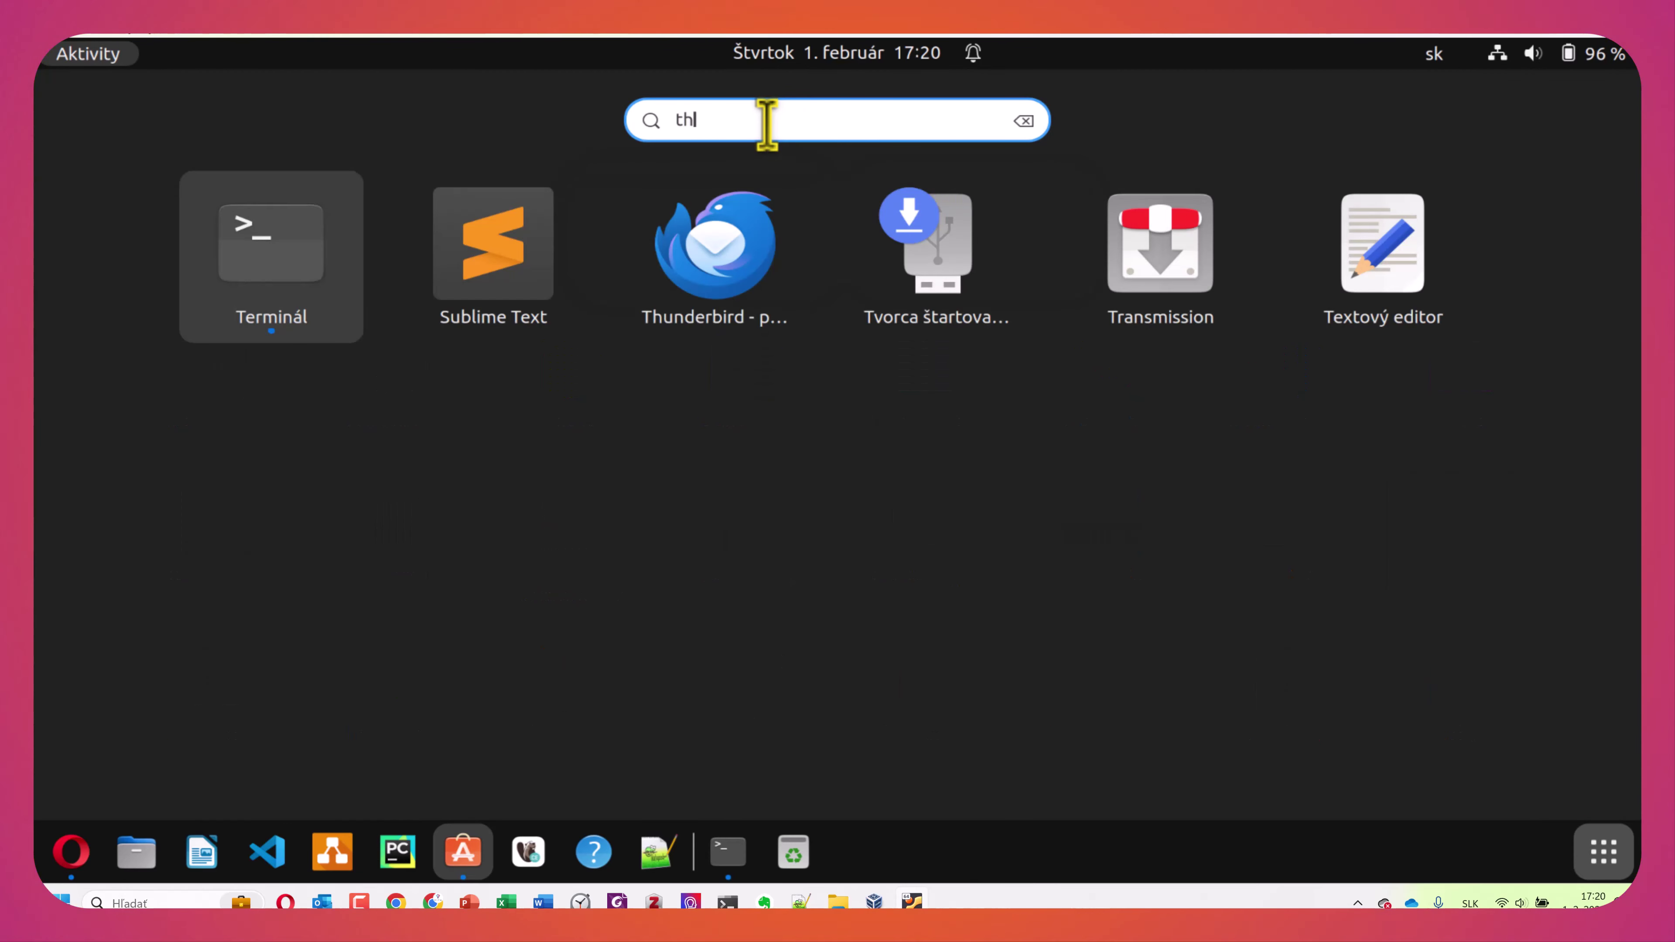
pyautogui.press('BackSpace')
pyautogui.write('ul')
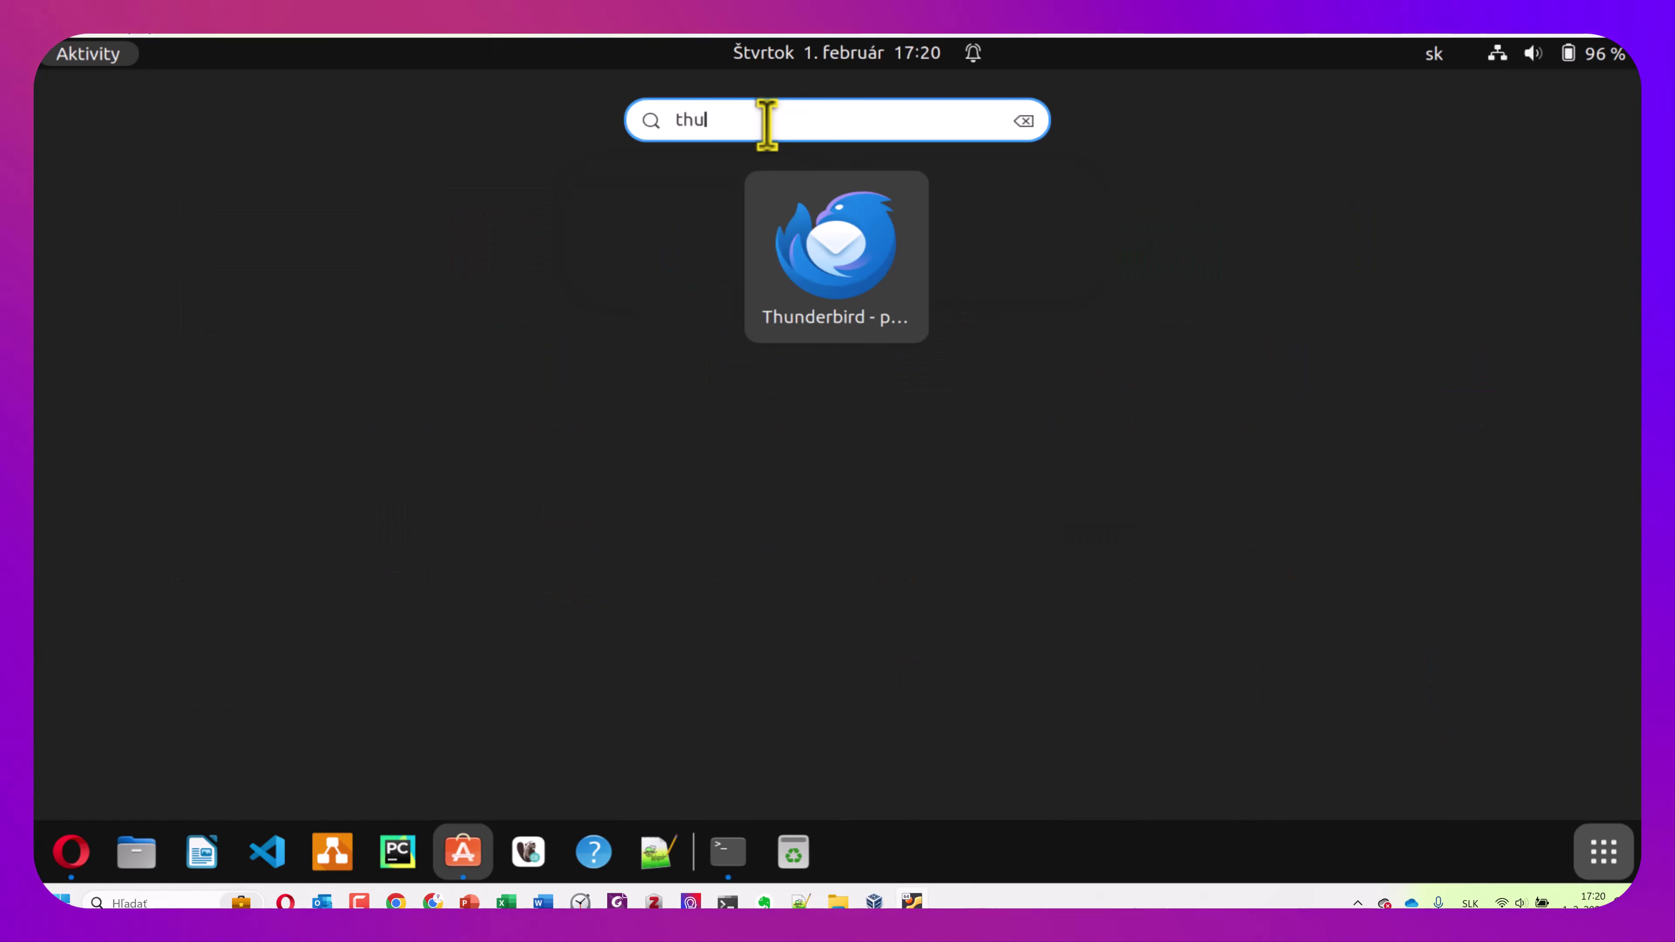
pyautogui.press('BackSpace')
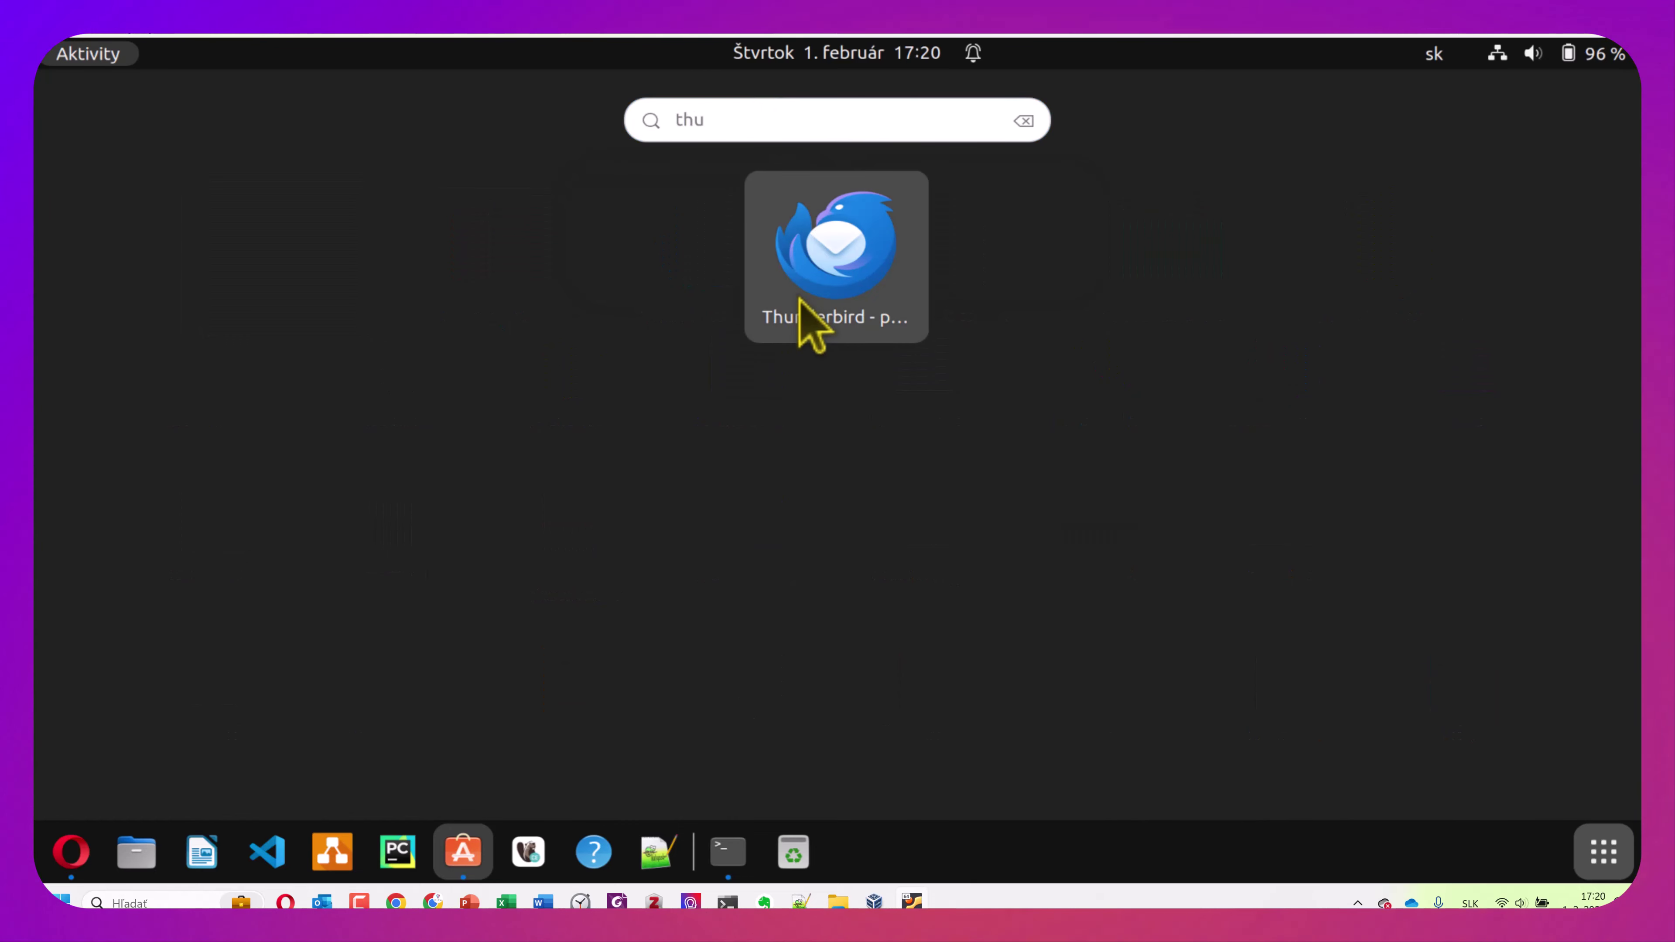
pyautogui.click(799, 299)
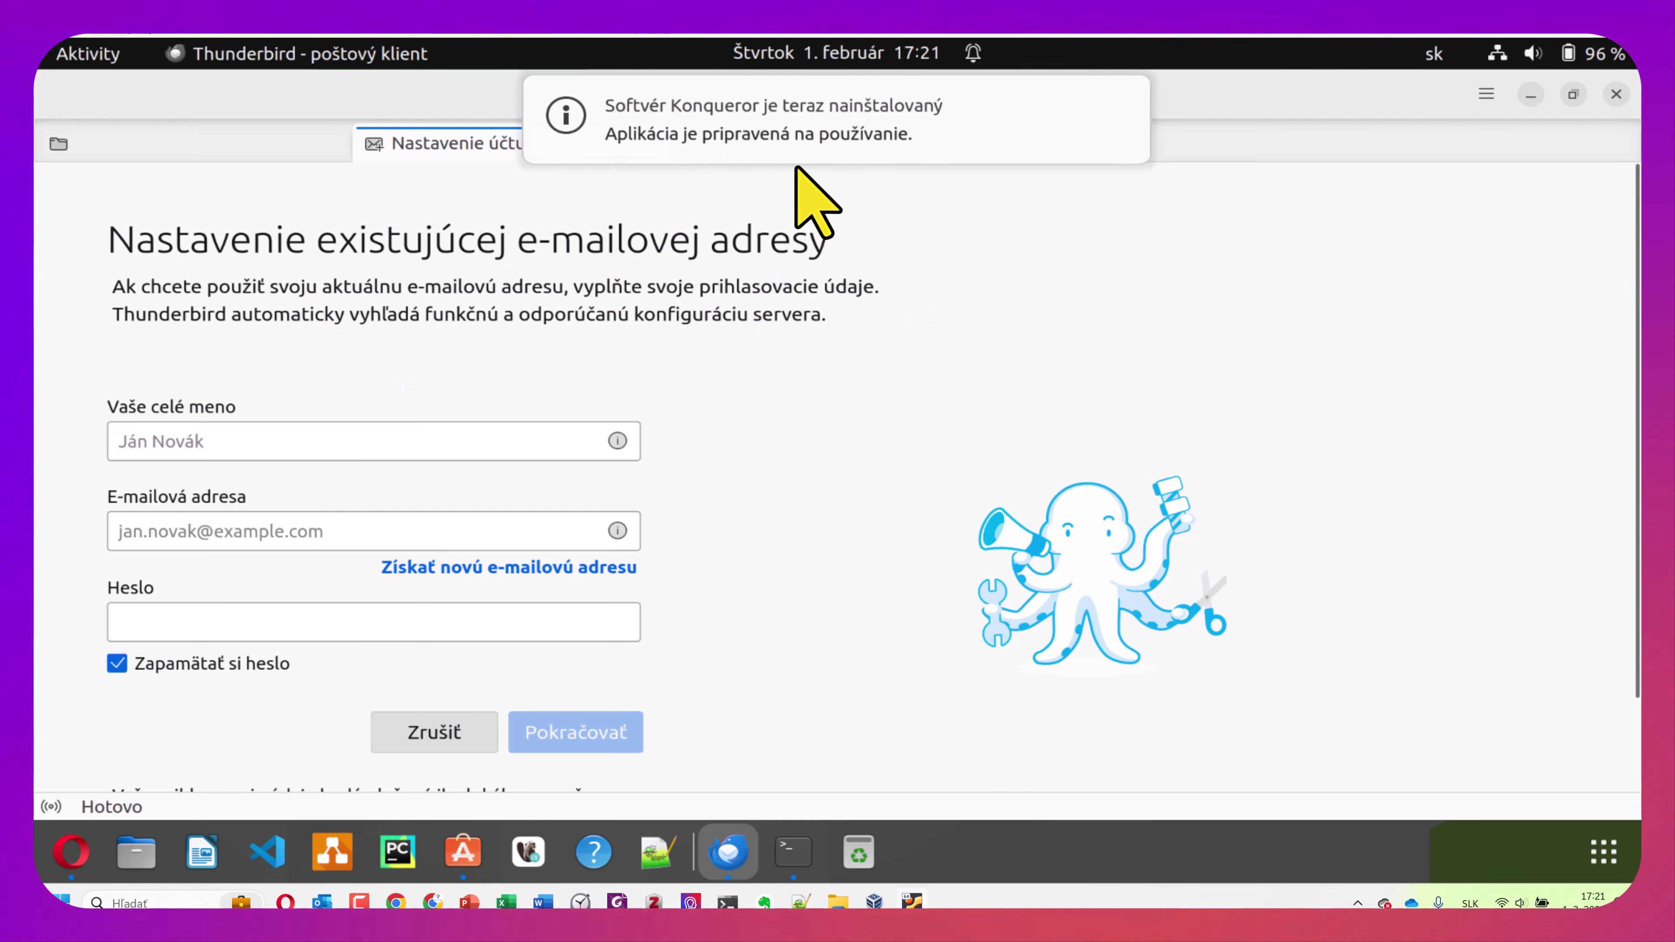
pyautogui.moveTo(799, 164)
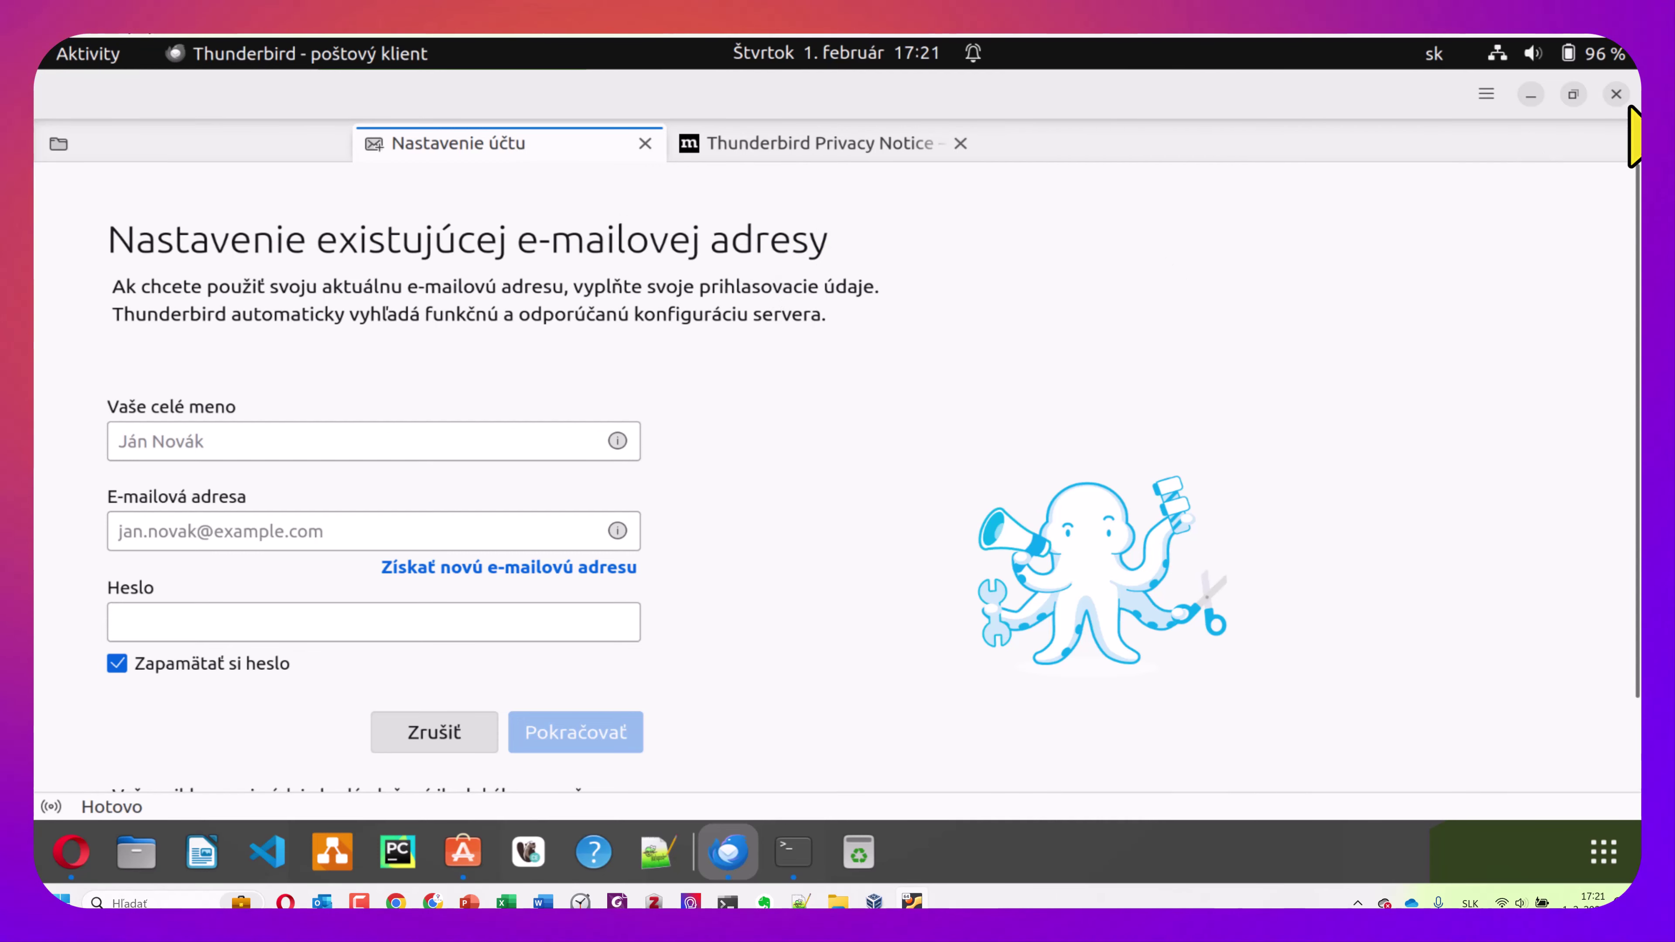
# Close Thunderbird, minimize Ubuntu Software and maximize the Konqueror window
pyautogui.click(1616, 95)
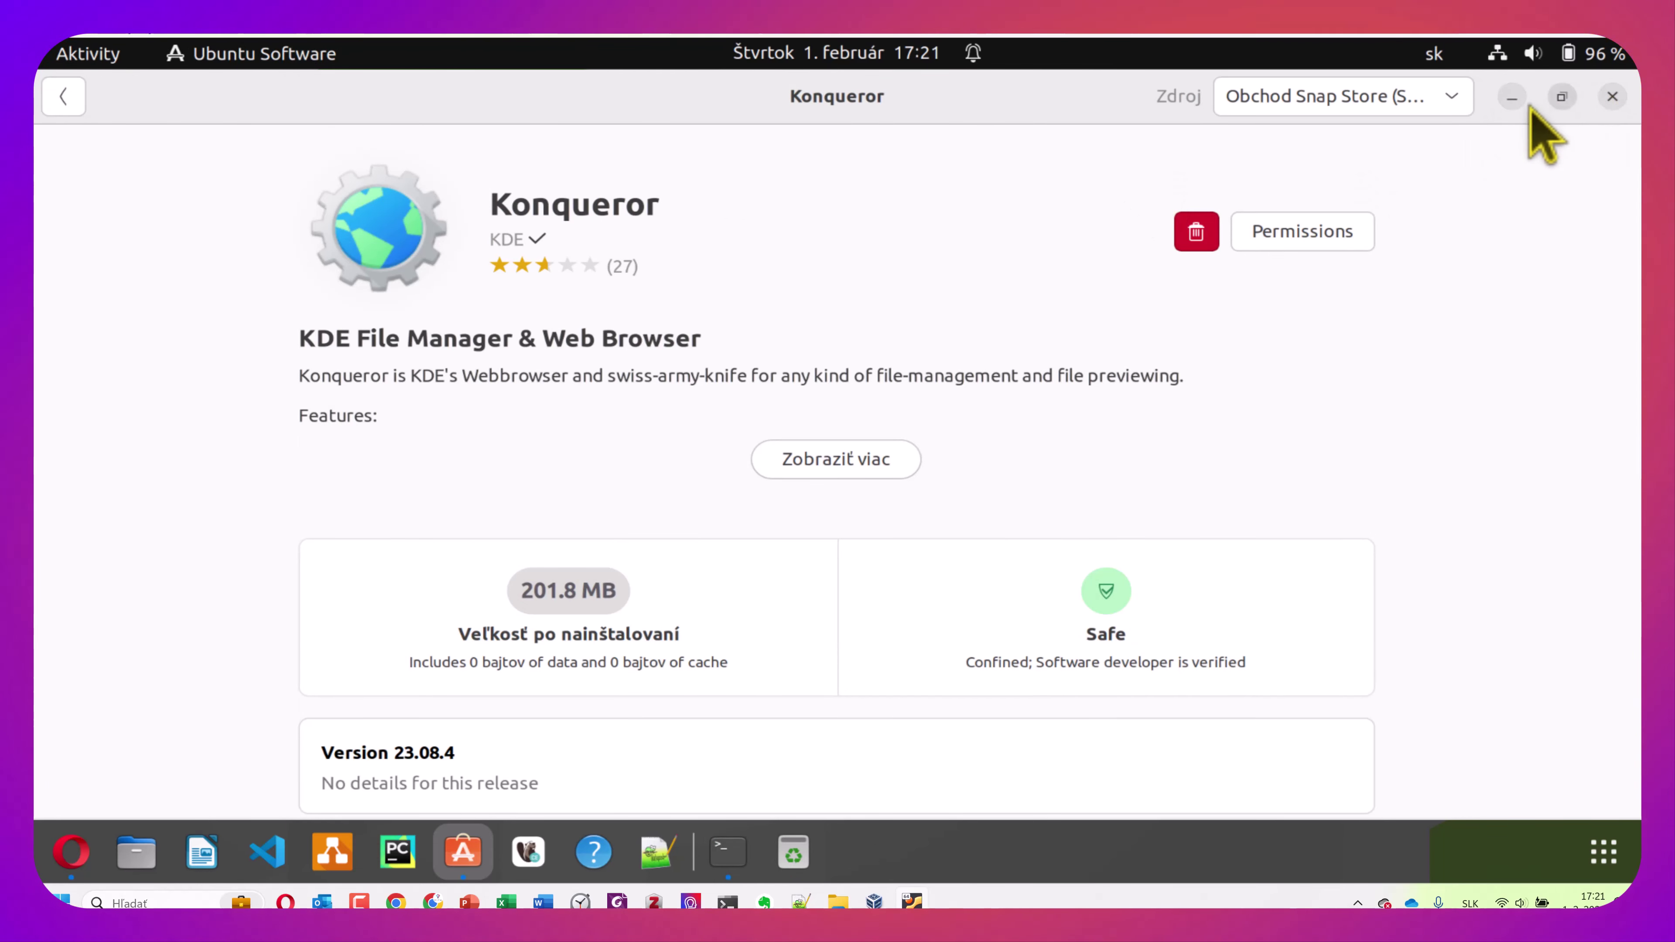
pyautogui.click(1511, 96)
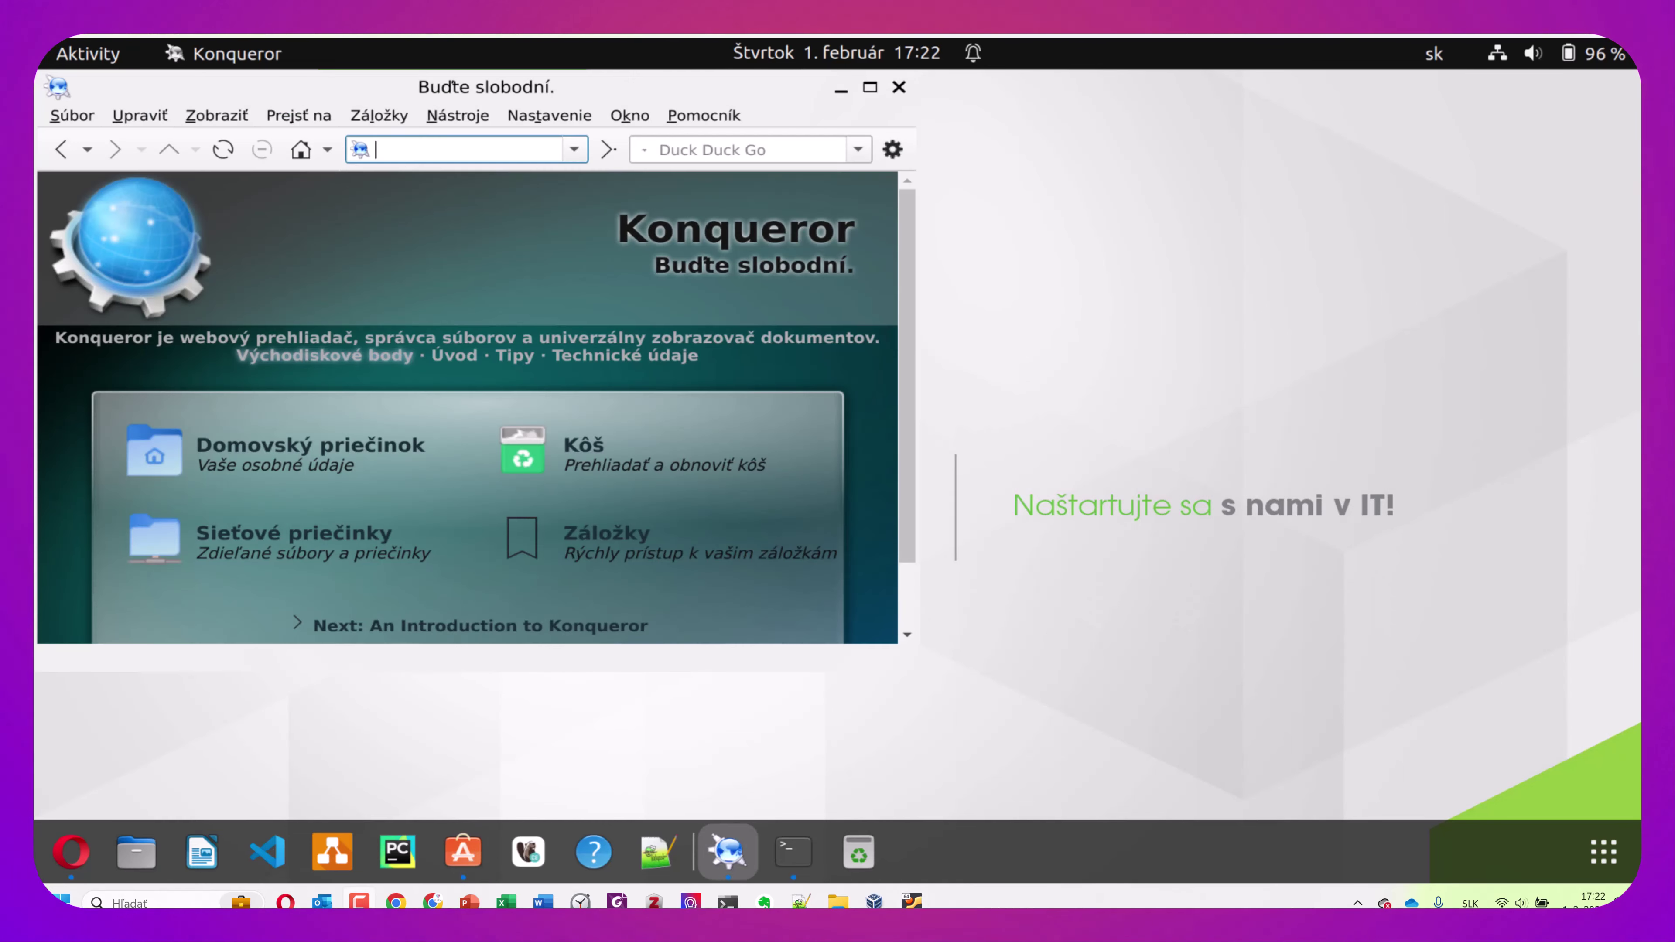
pyautogui.click(869, 88)
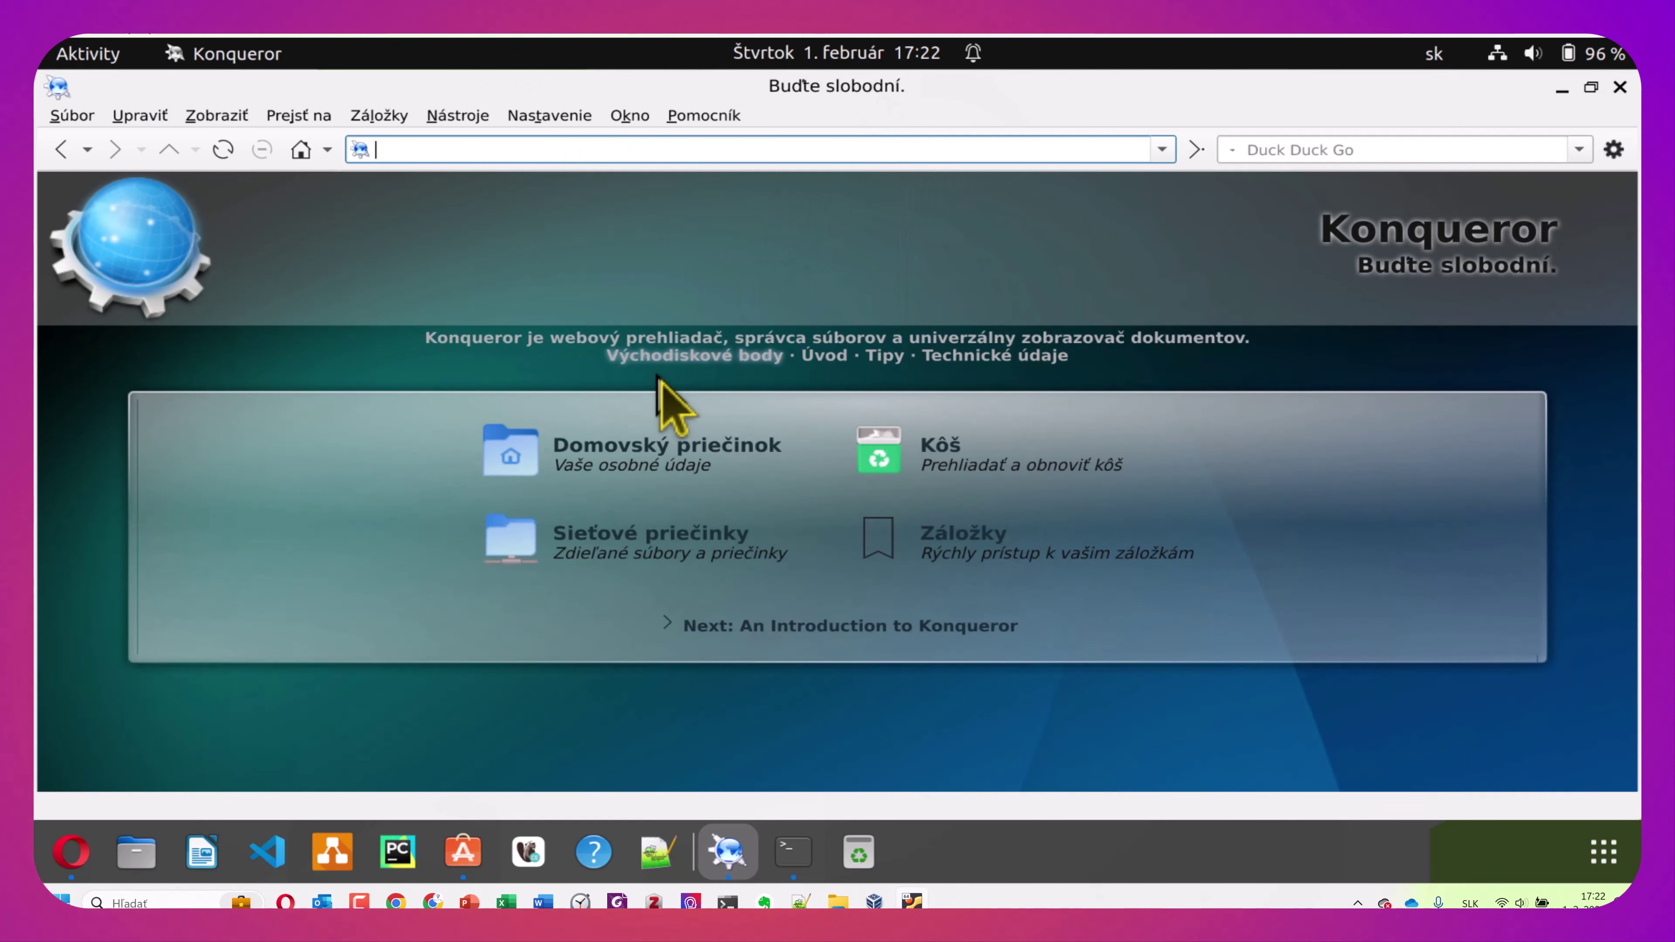
# View the home folder as an FSView treemap, check the view modes, then close Konqueror
pyautogui.click(608, 449)
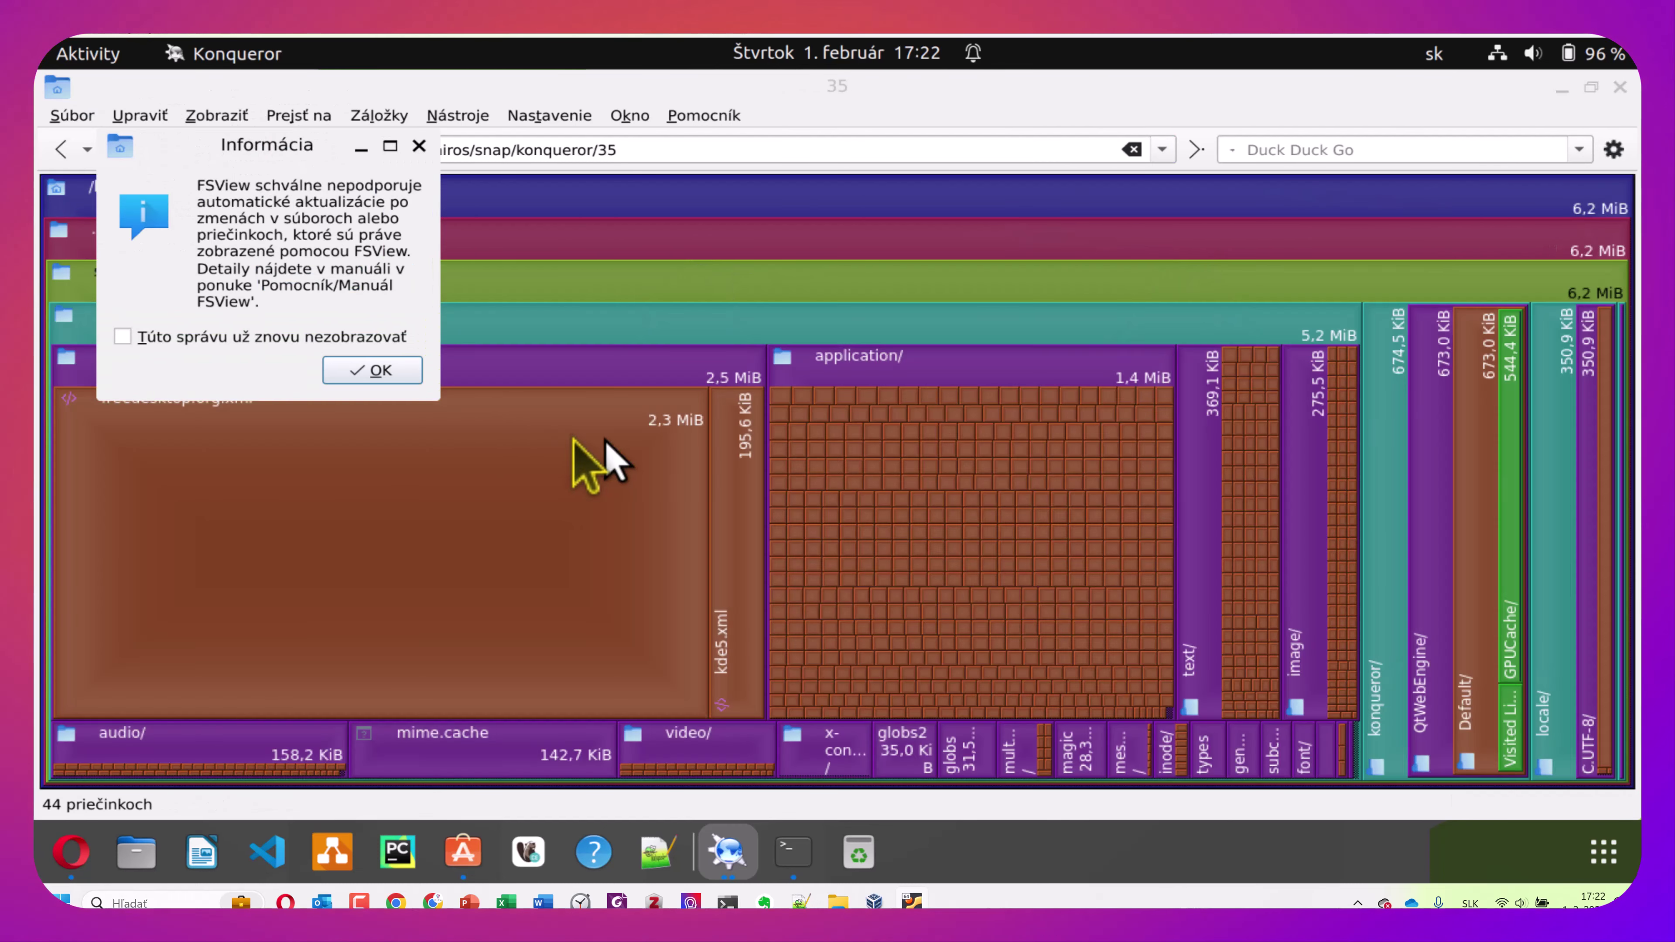
pyautogui.click(403, 376)
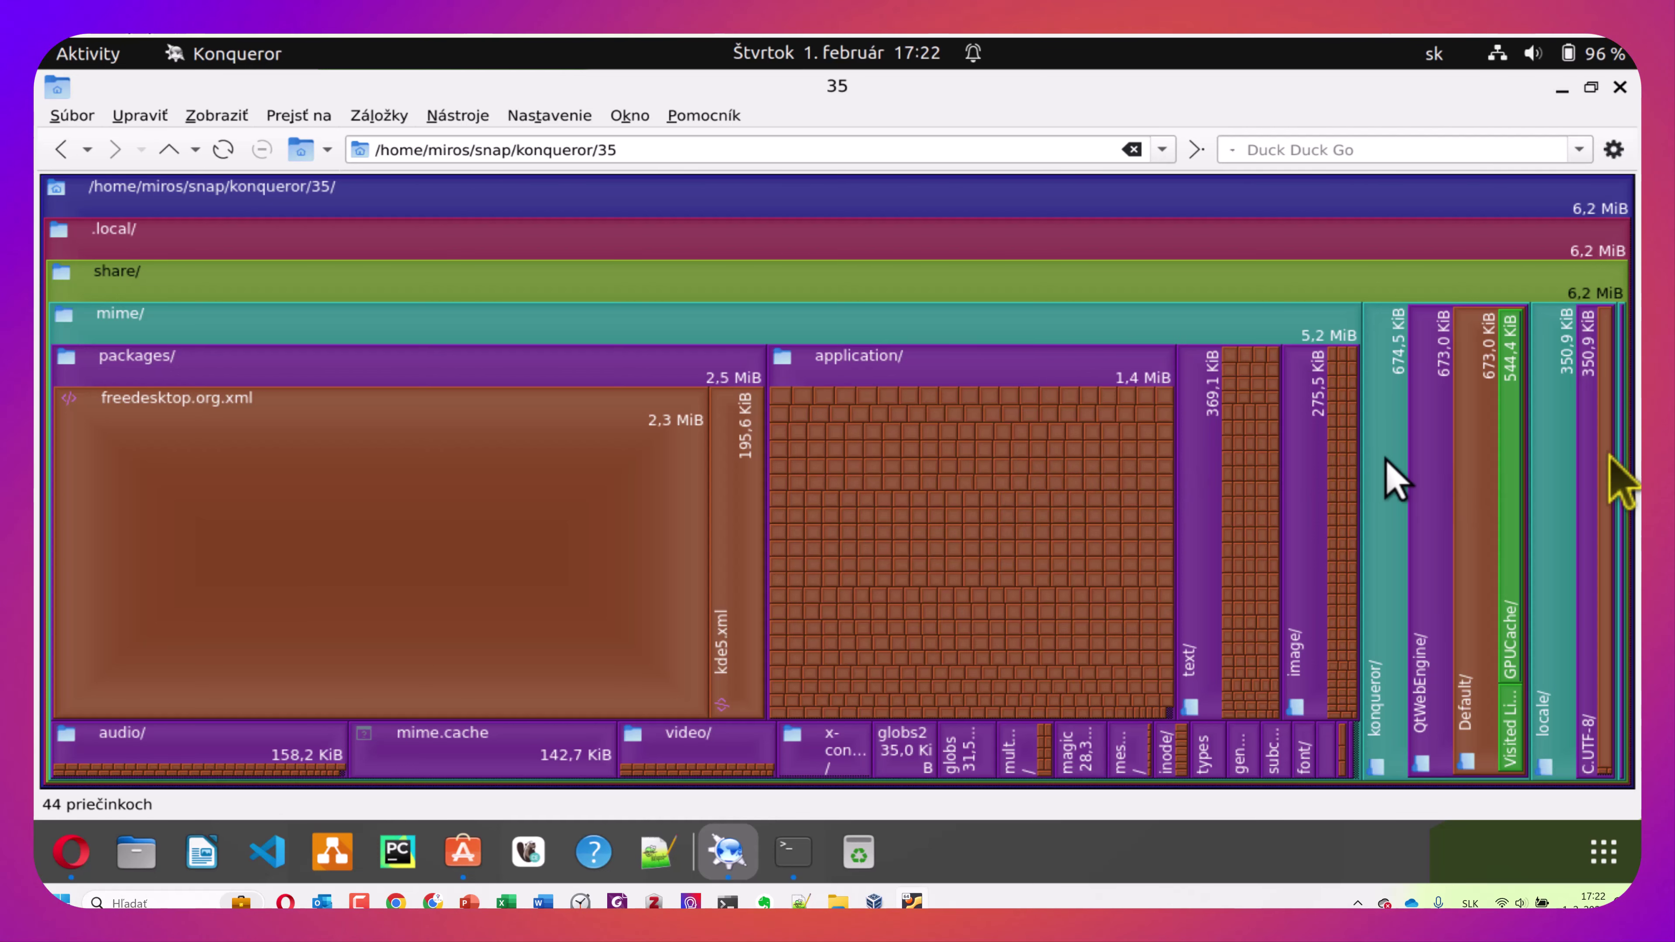
pyautogui.moveTo(1606, 462)
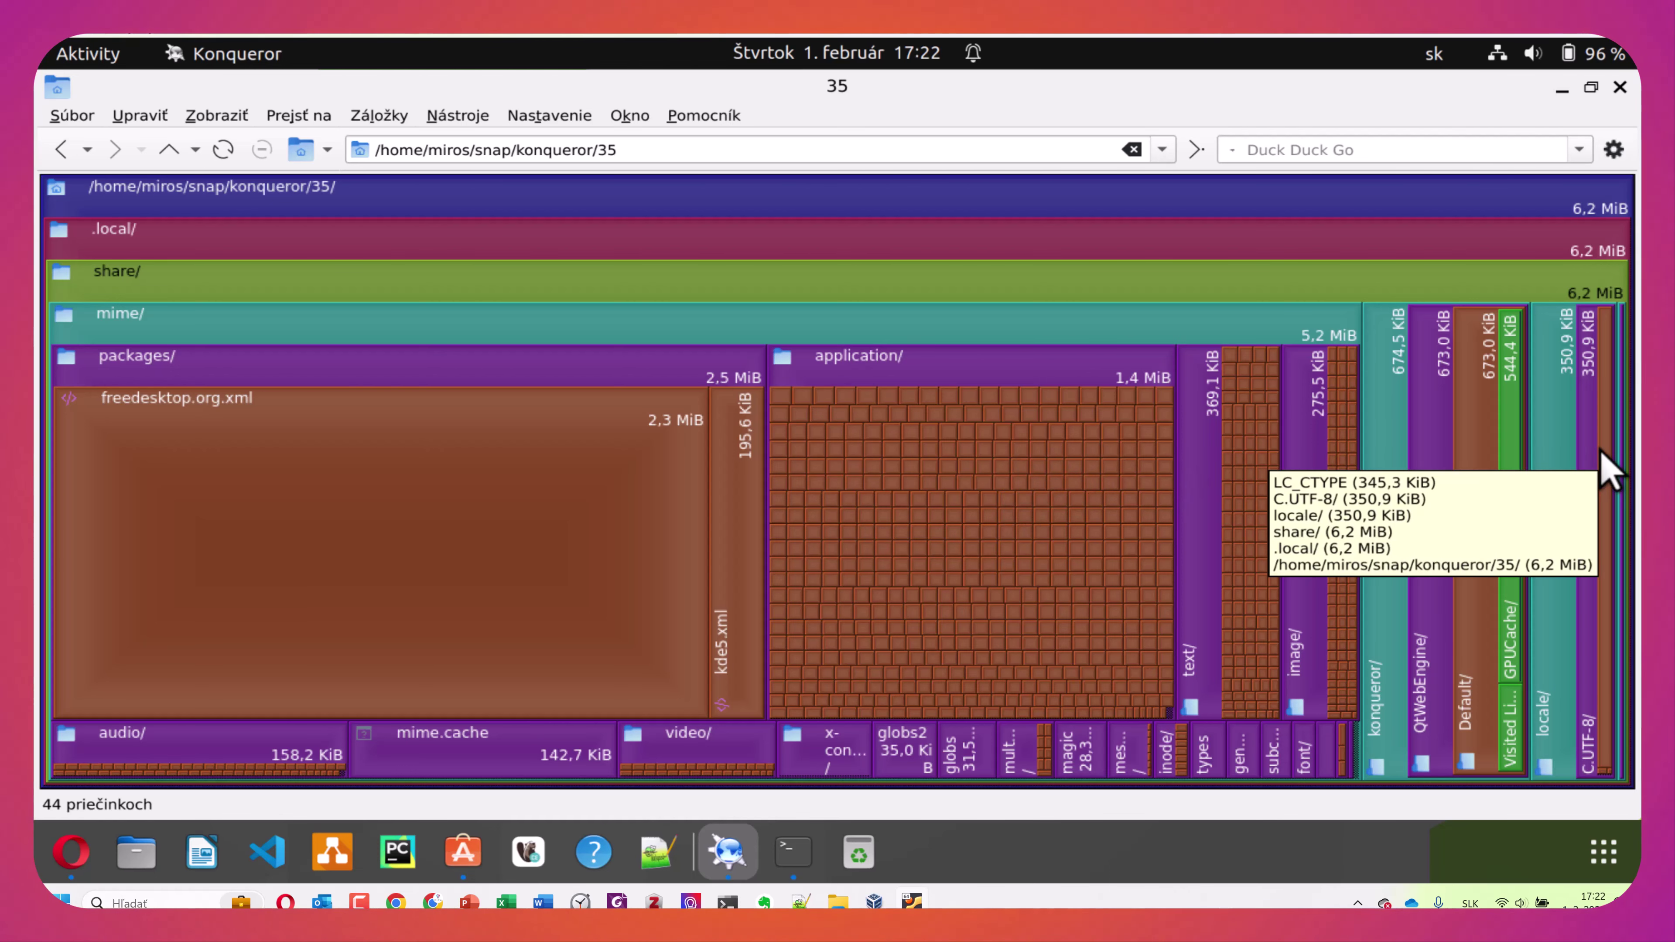
pyautogui.click(213, 113)
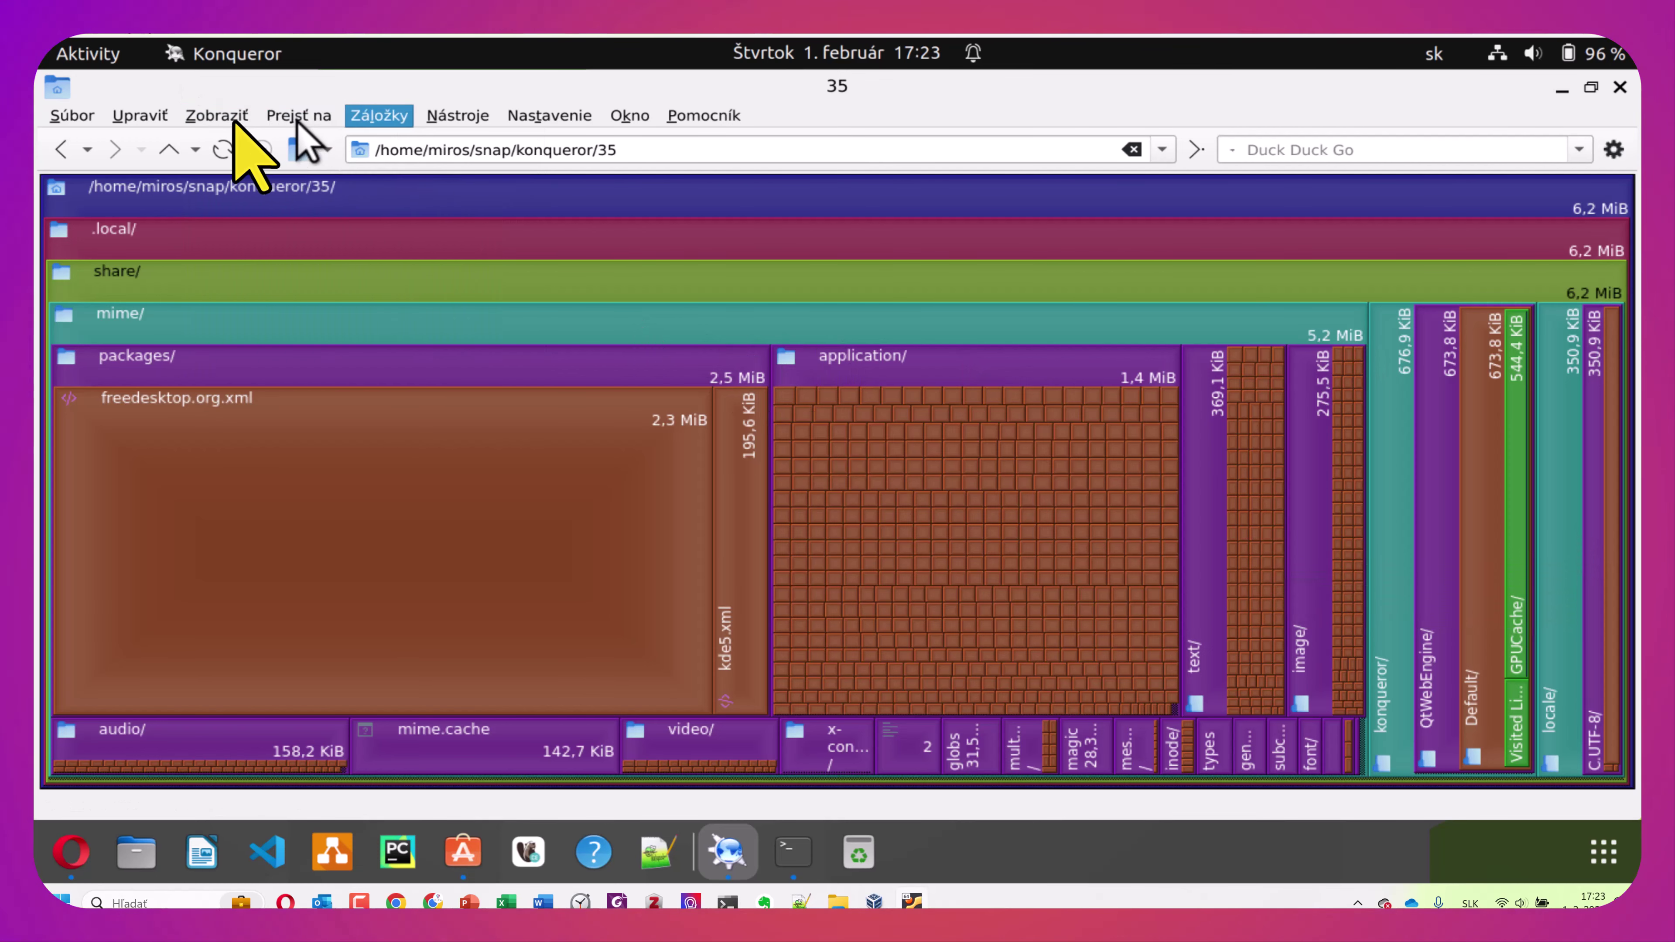
pyautogui.click(224, 114)
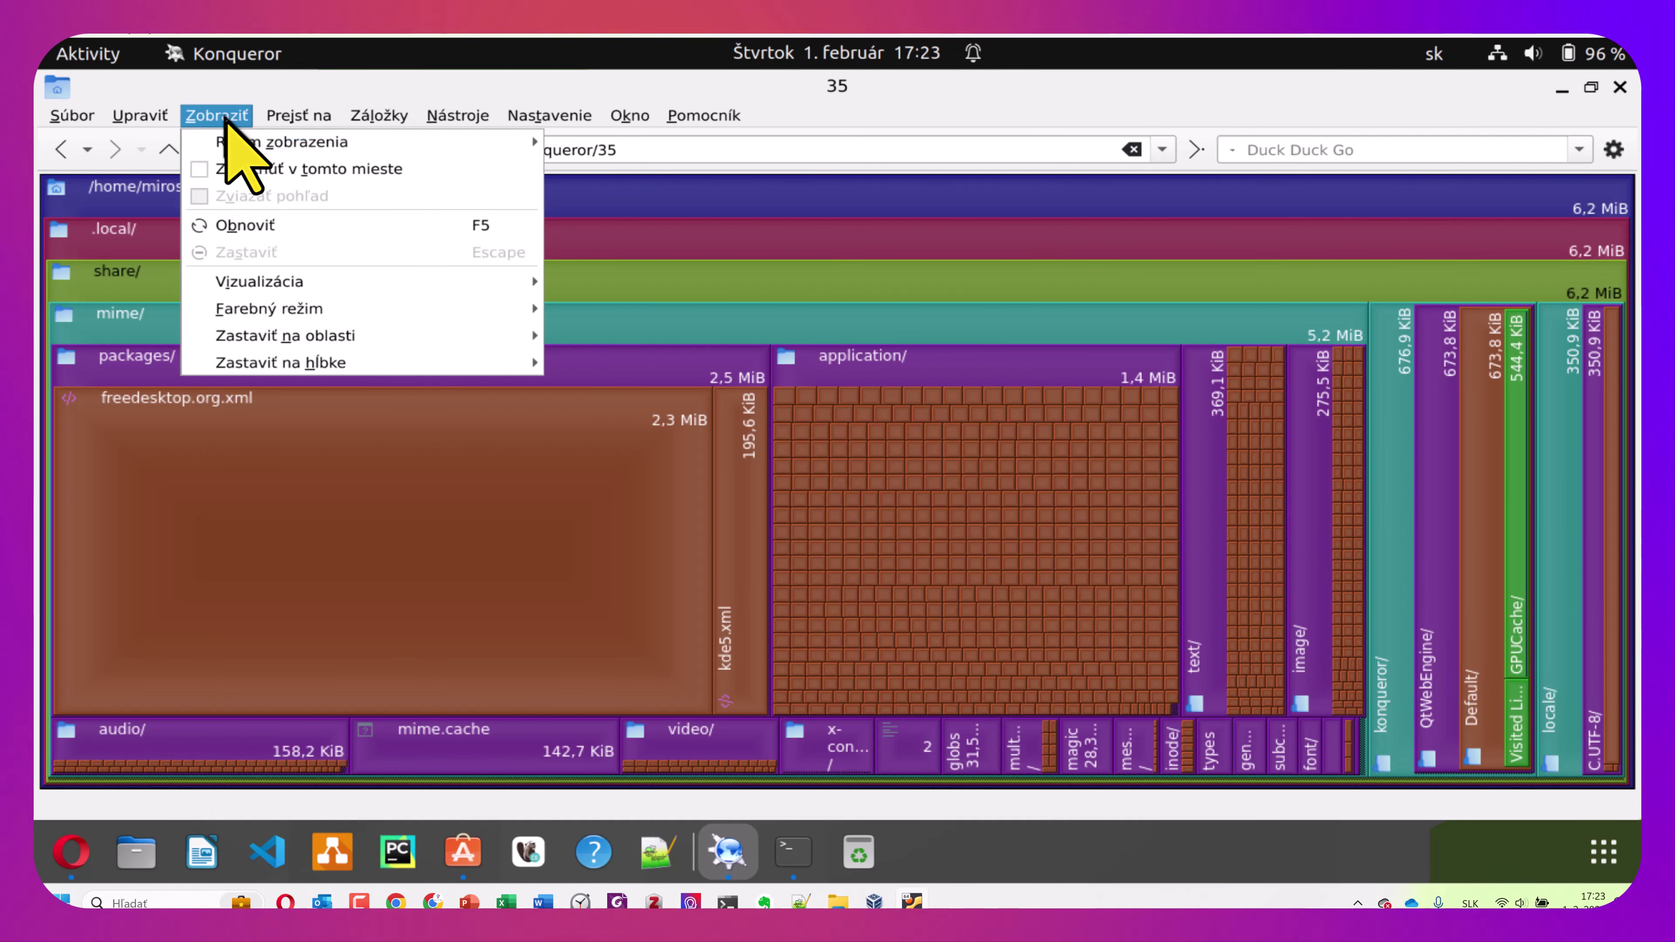
pyautogui.moveTo(242, 142)
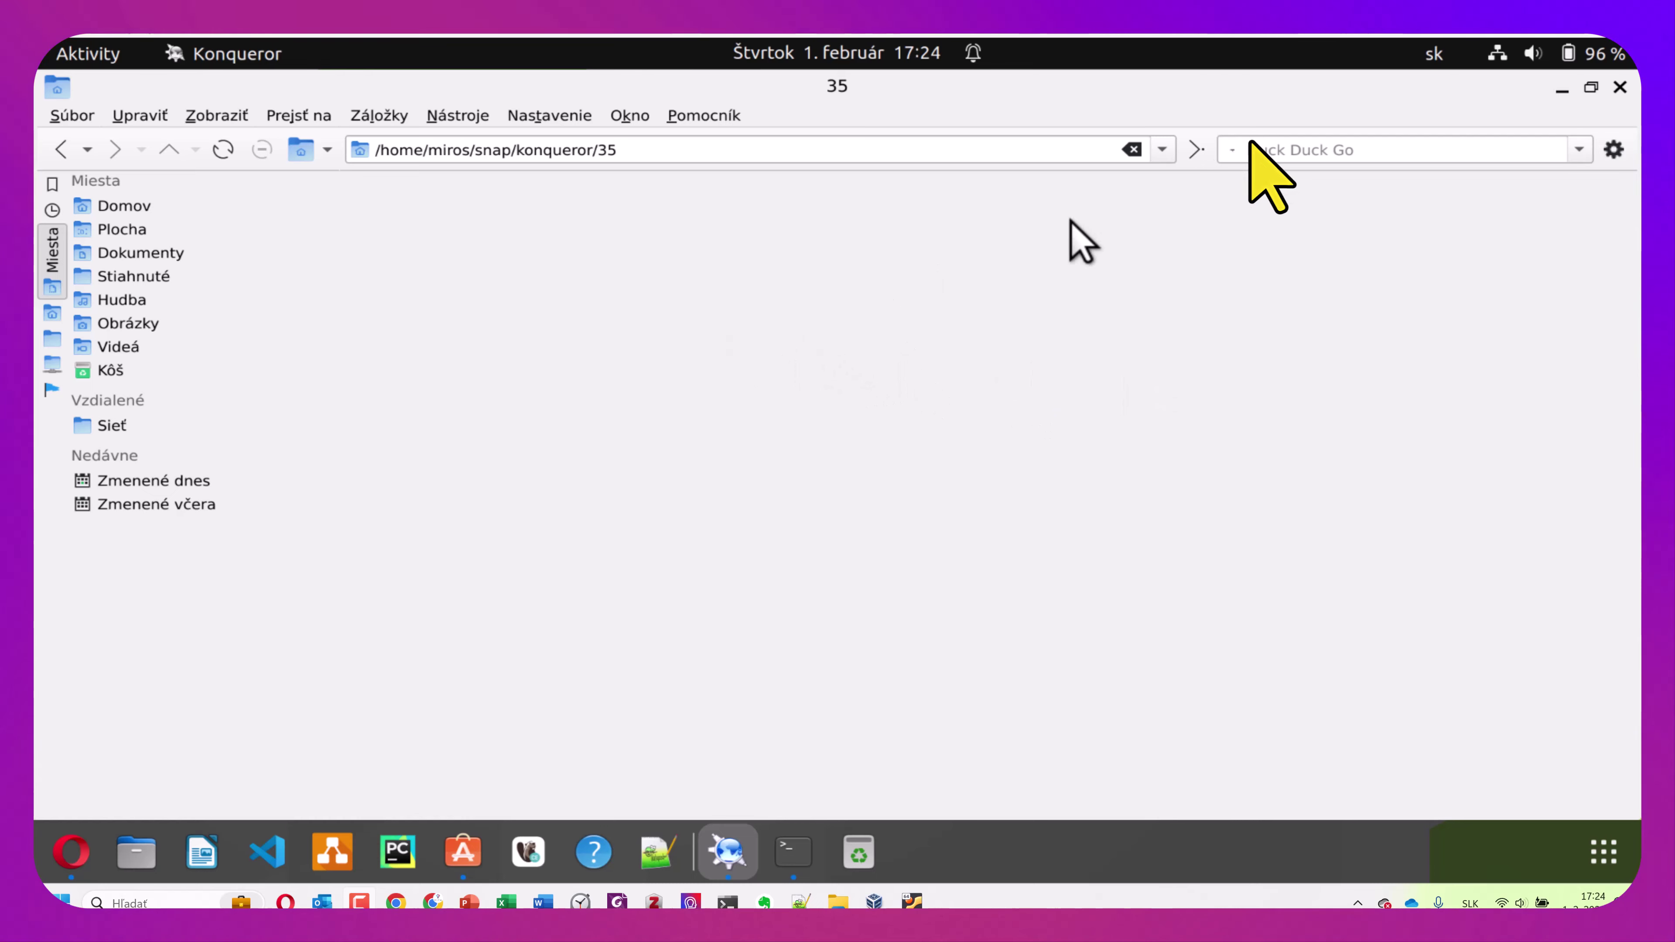
pyautogui.click(1620, 87)
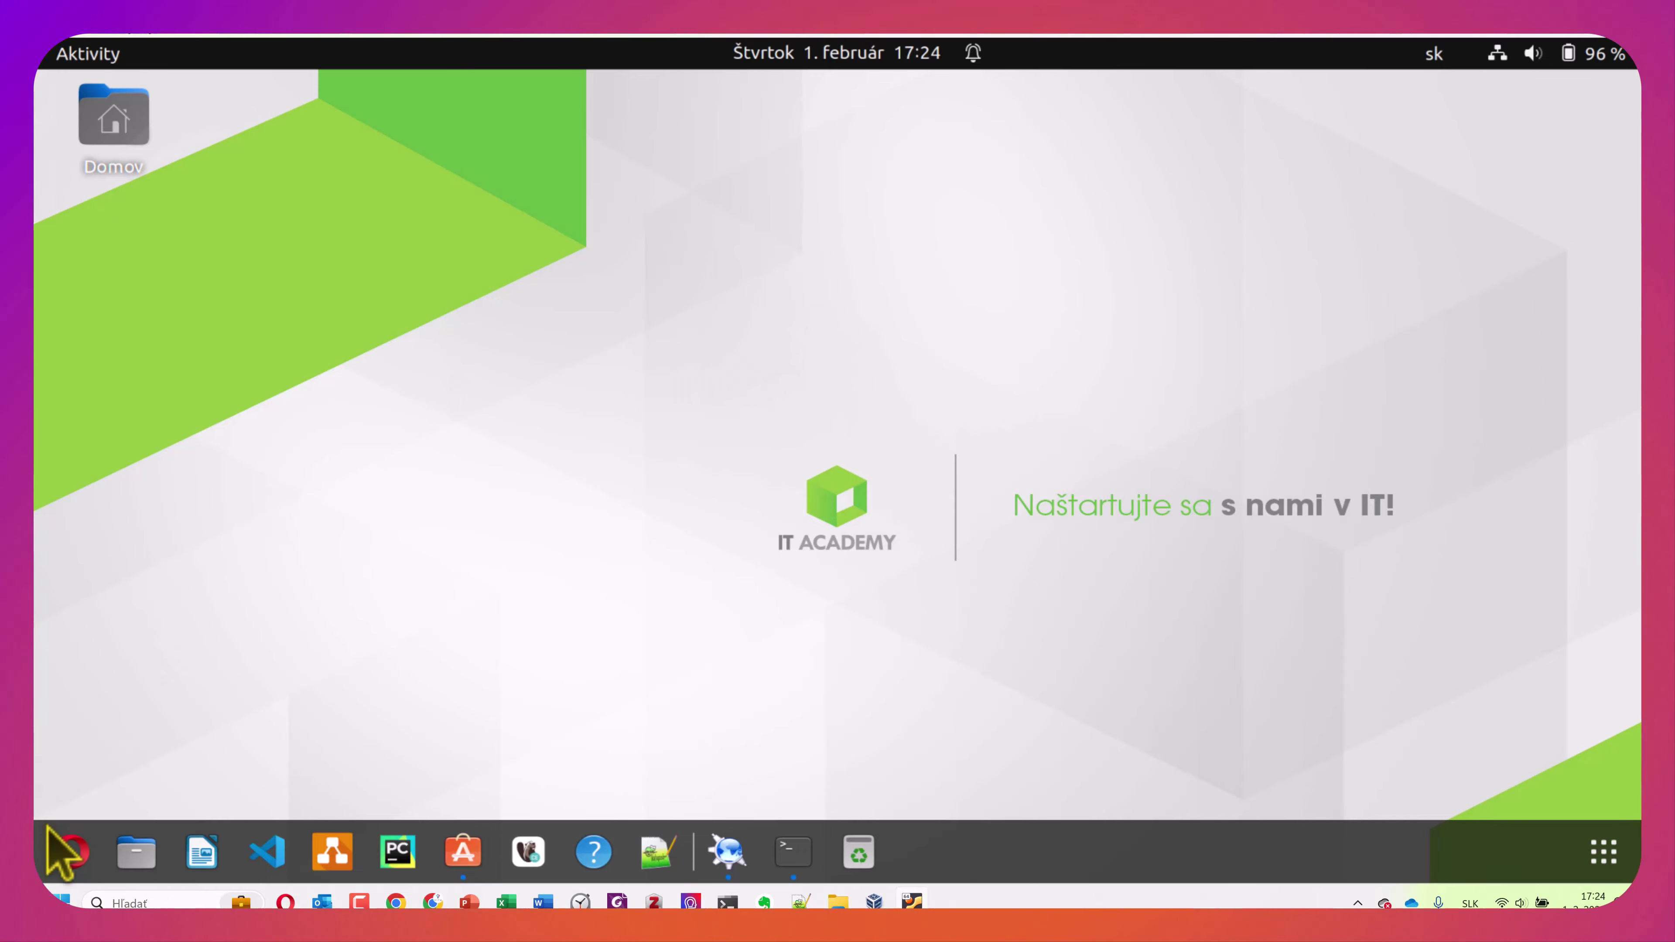
# Search 'google chrome' in a new Opera tab and open the official Chrome page
pyautogui.click(73, 855)
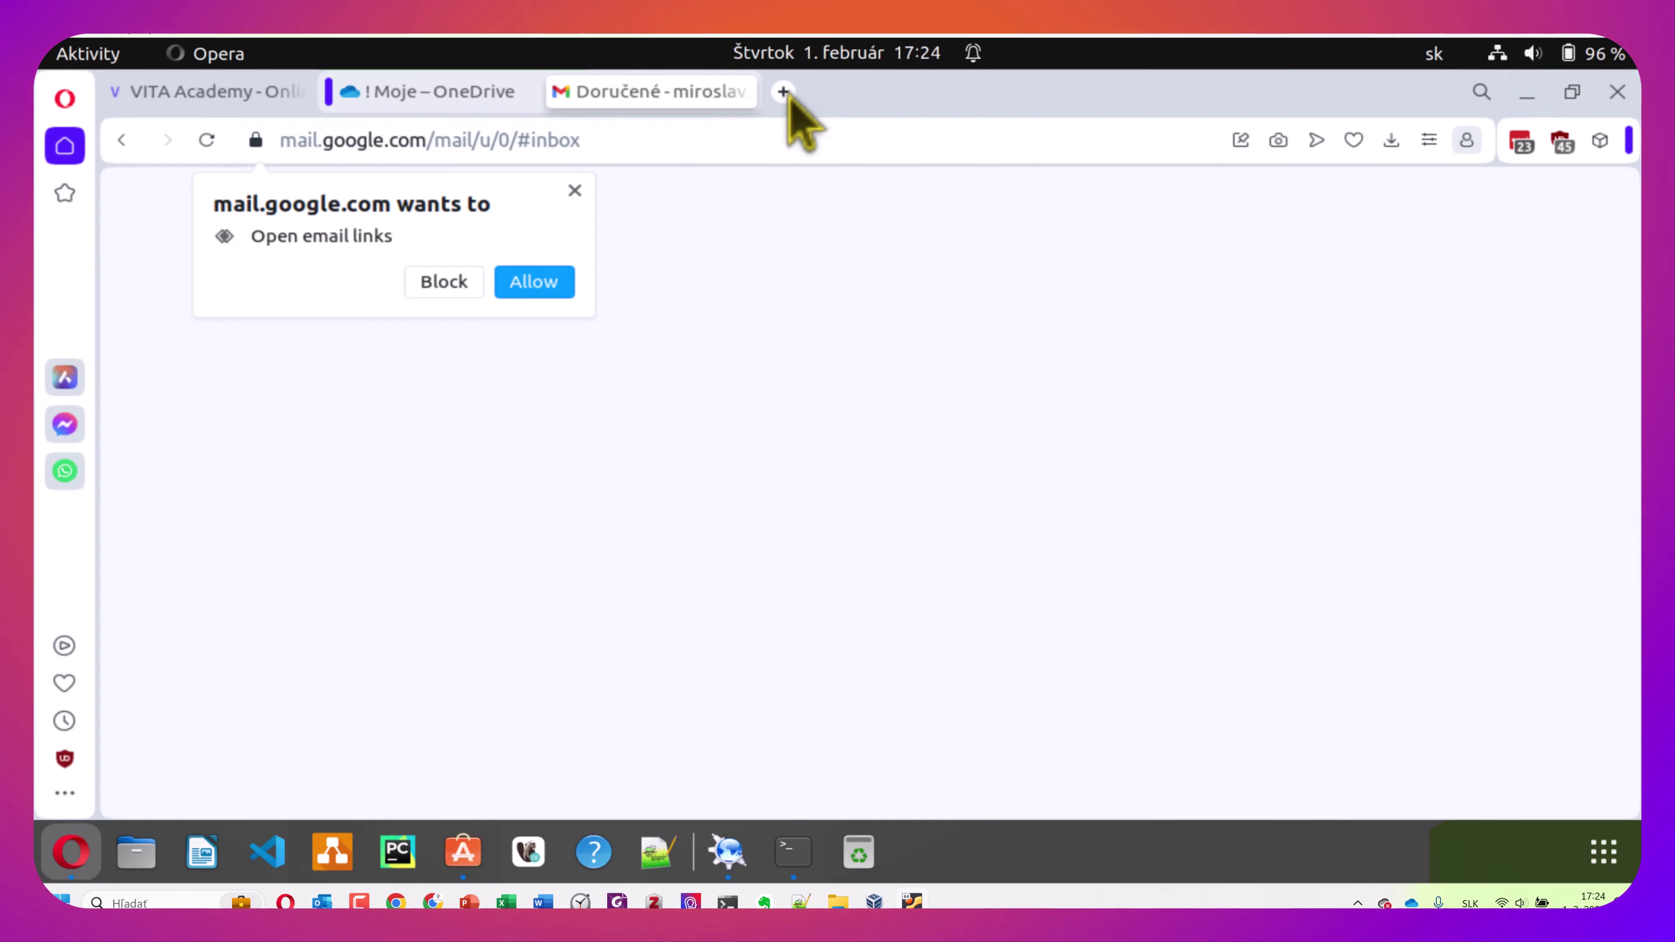
pyautogui.click(783, 92)
pyautogui.write('g')
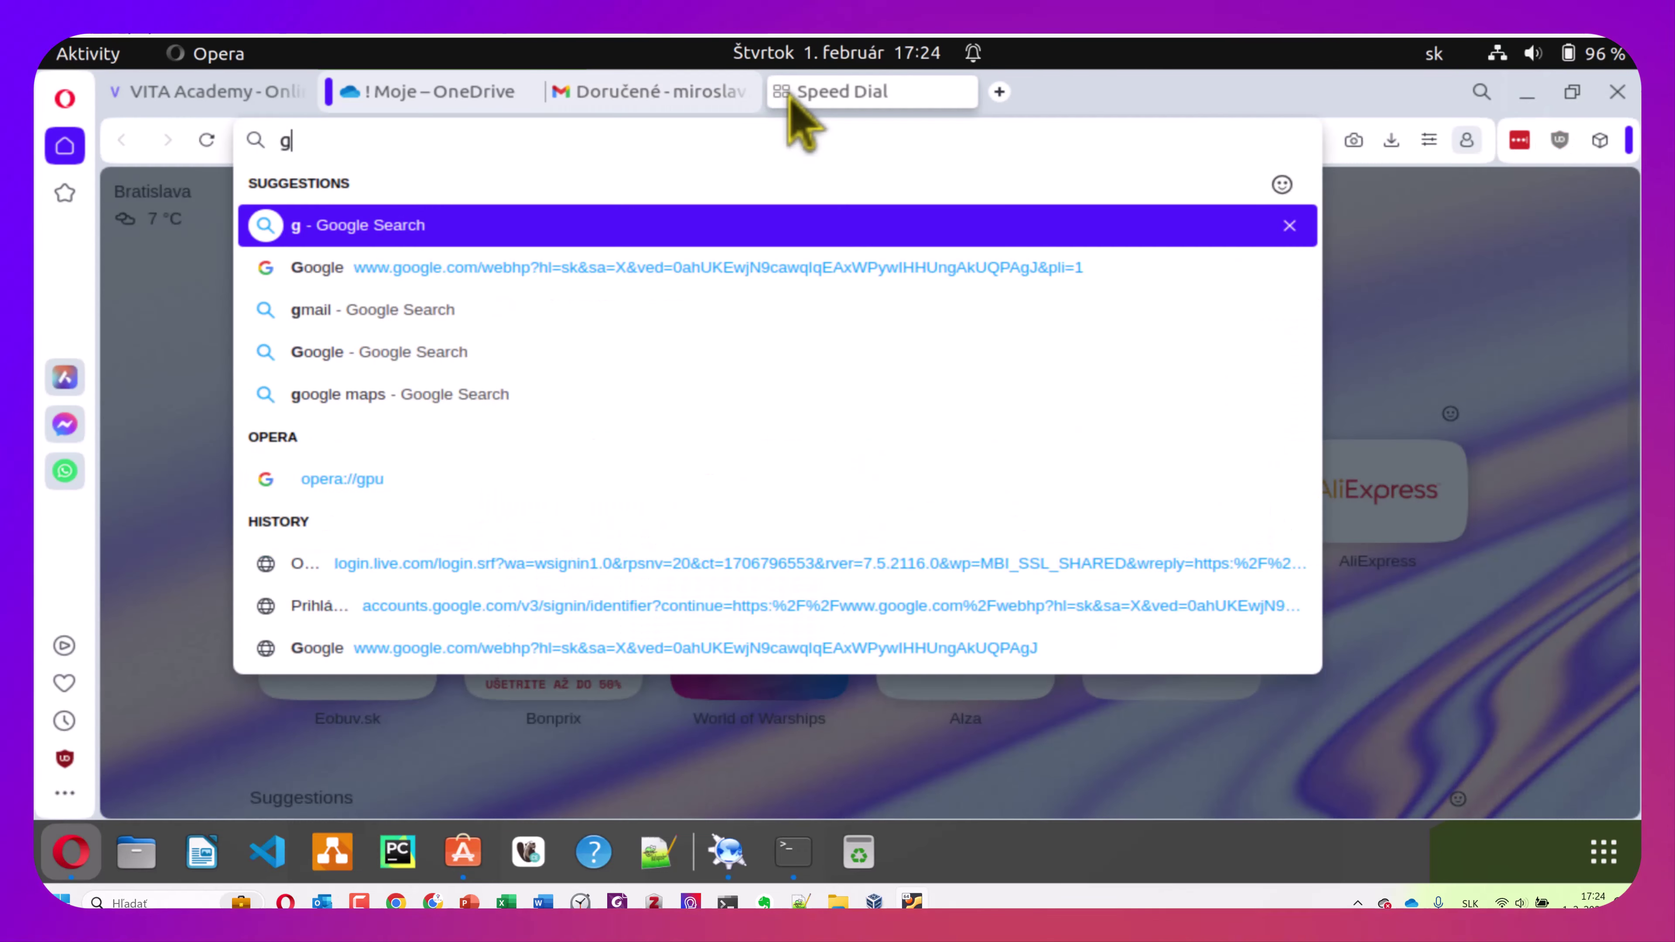
pyautogui.write('oogle chrome')
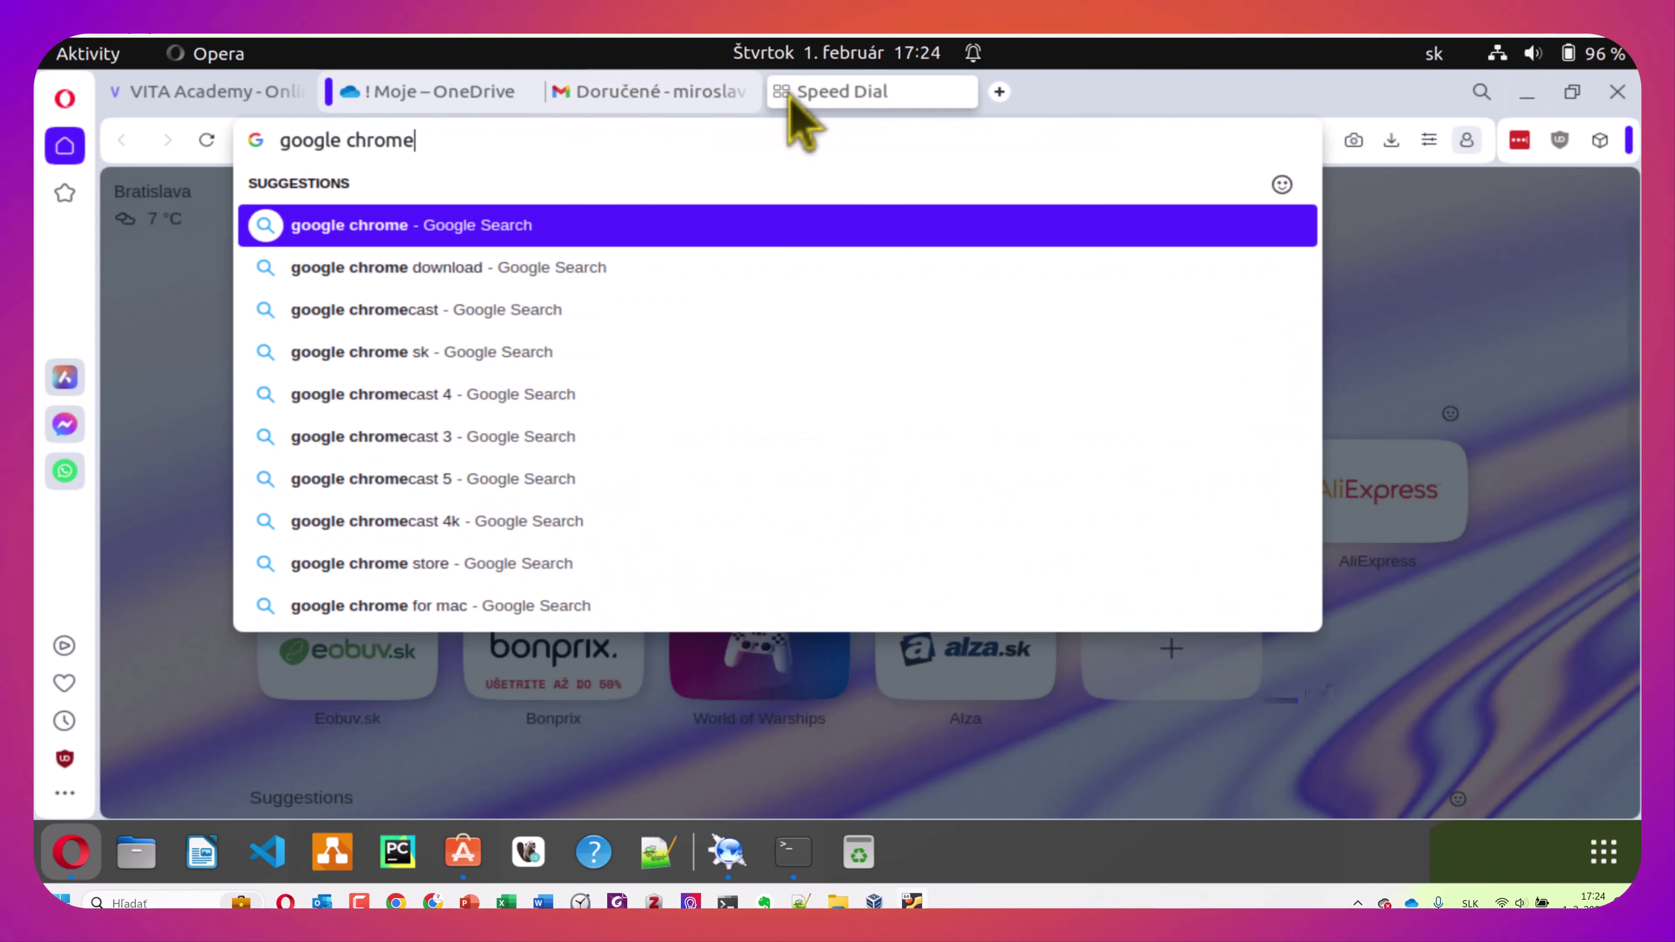
pyautogui.press('Return')
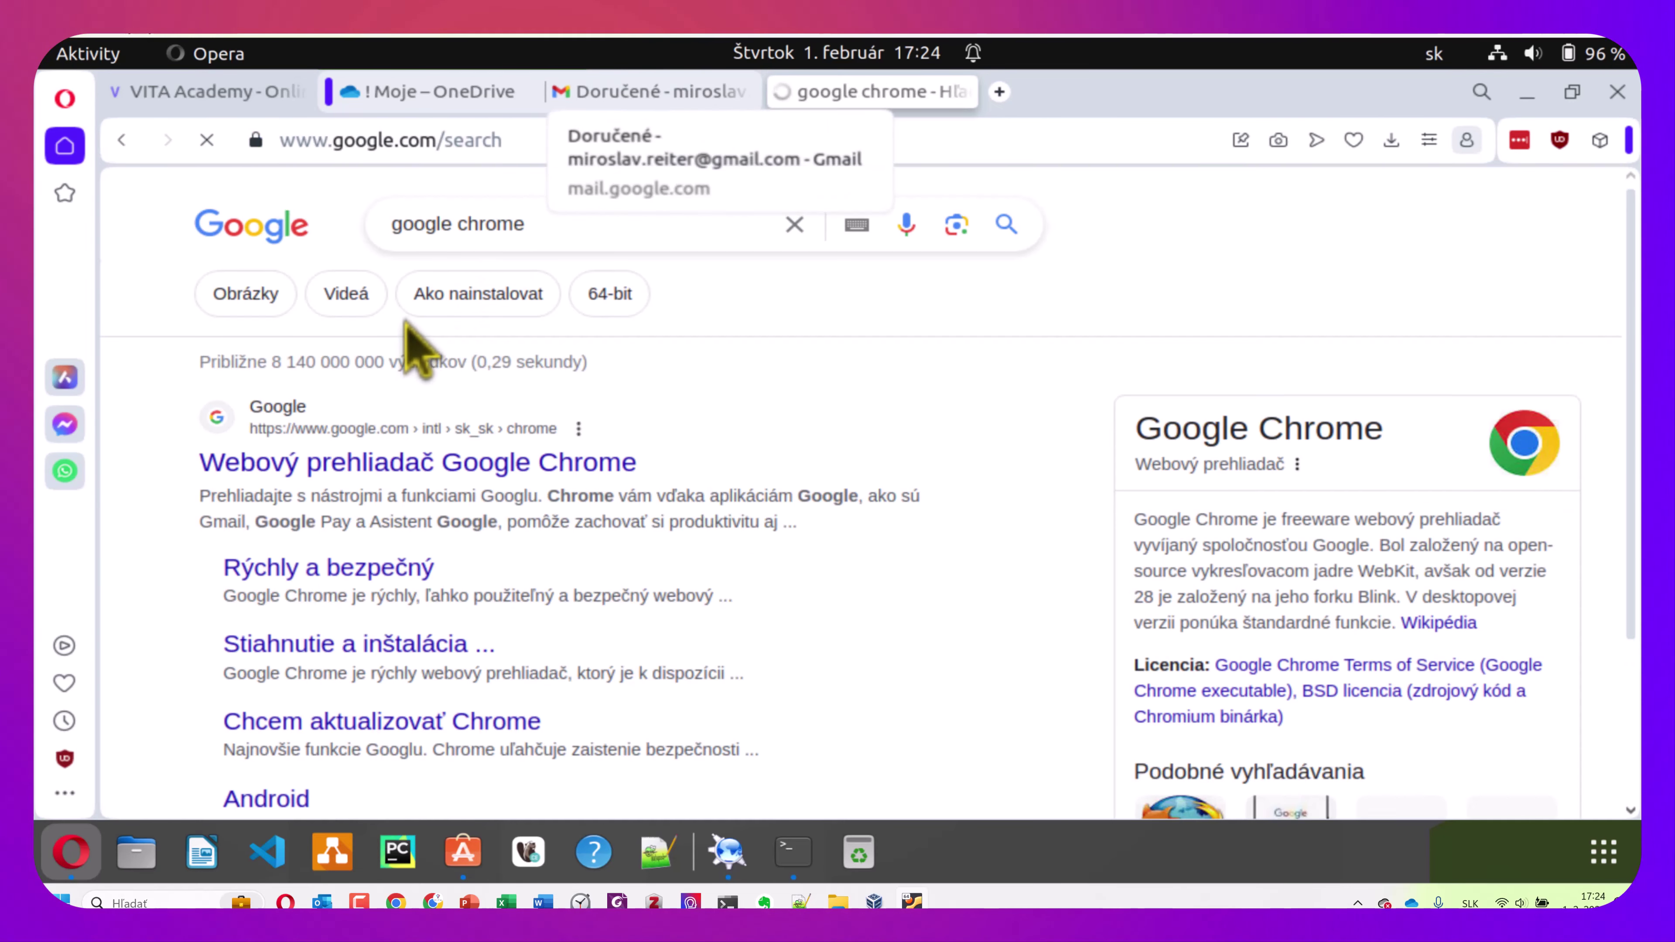
pyautogui.click(450, 455)
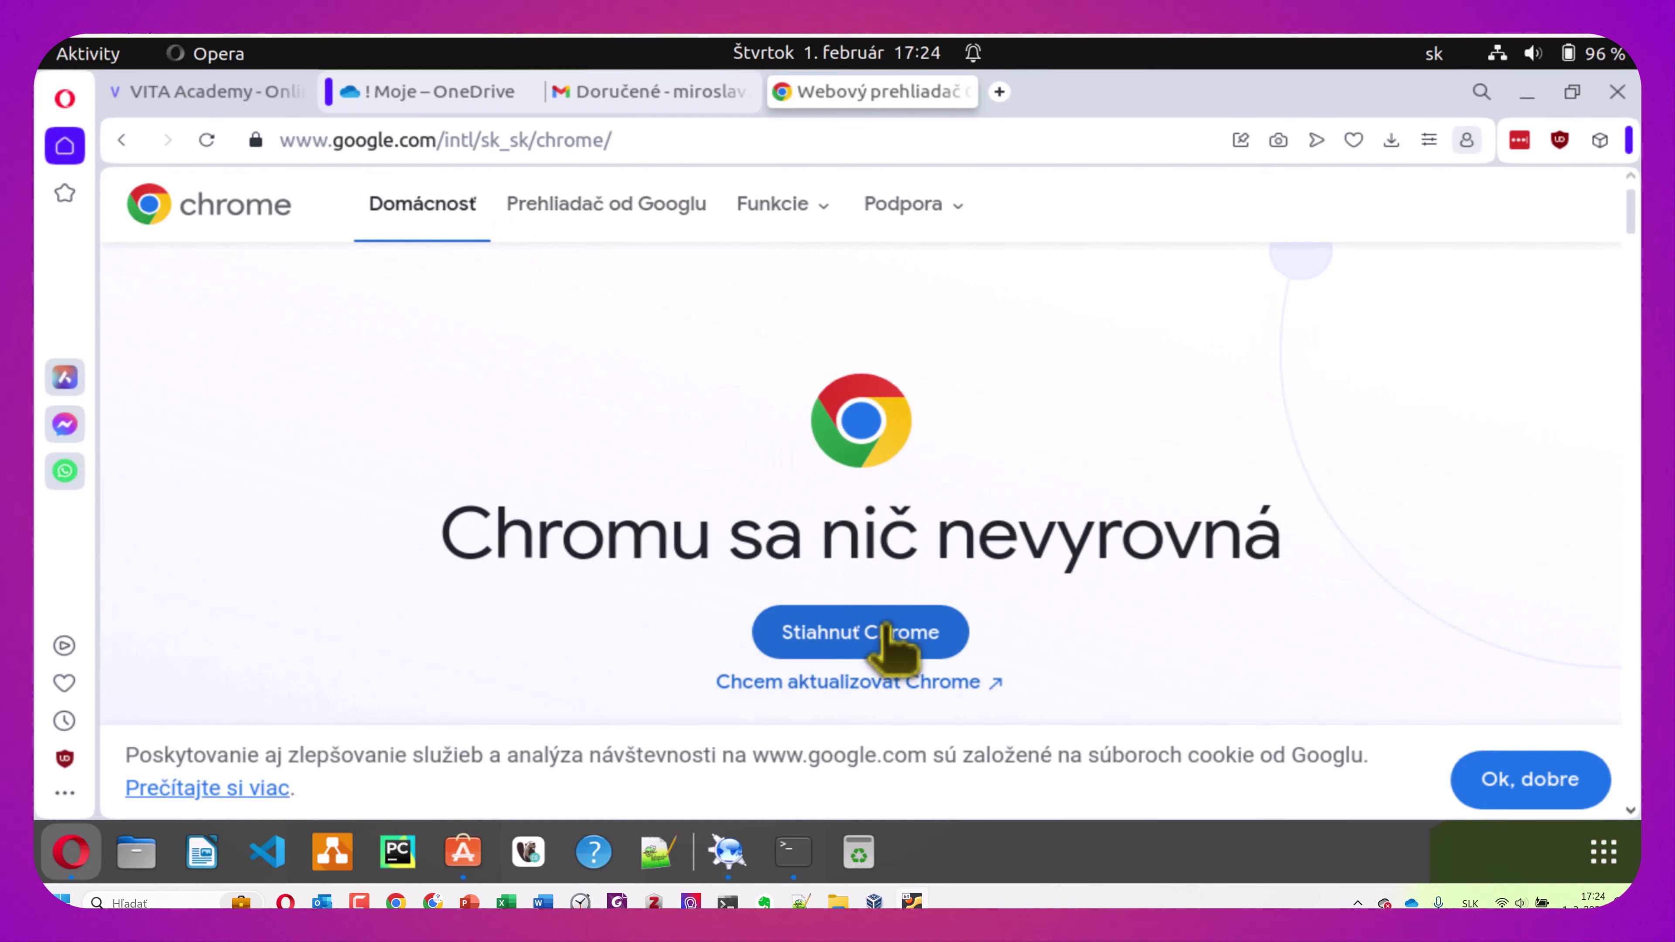
# Download the 64-bit .deb Chrome package, accepting the terms, and open the finished download
pyautogui.click(896, 644)
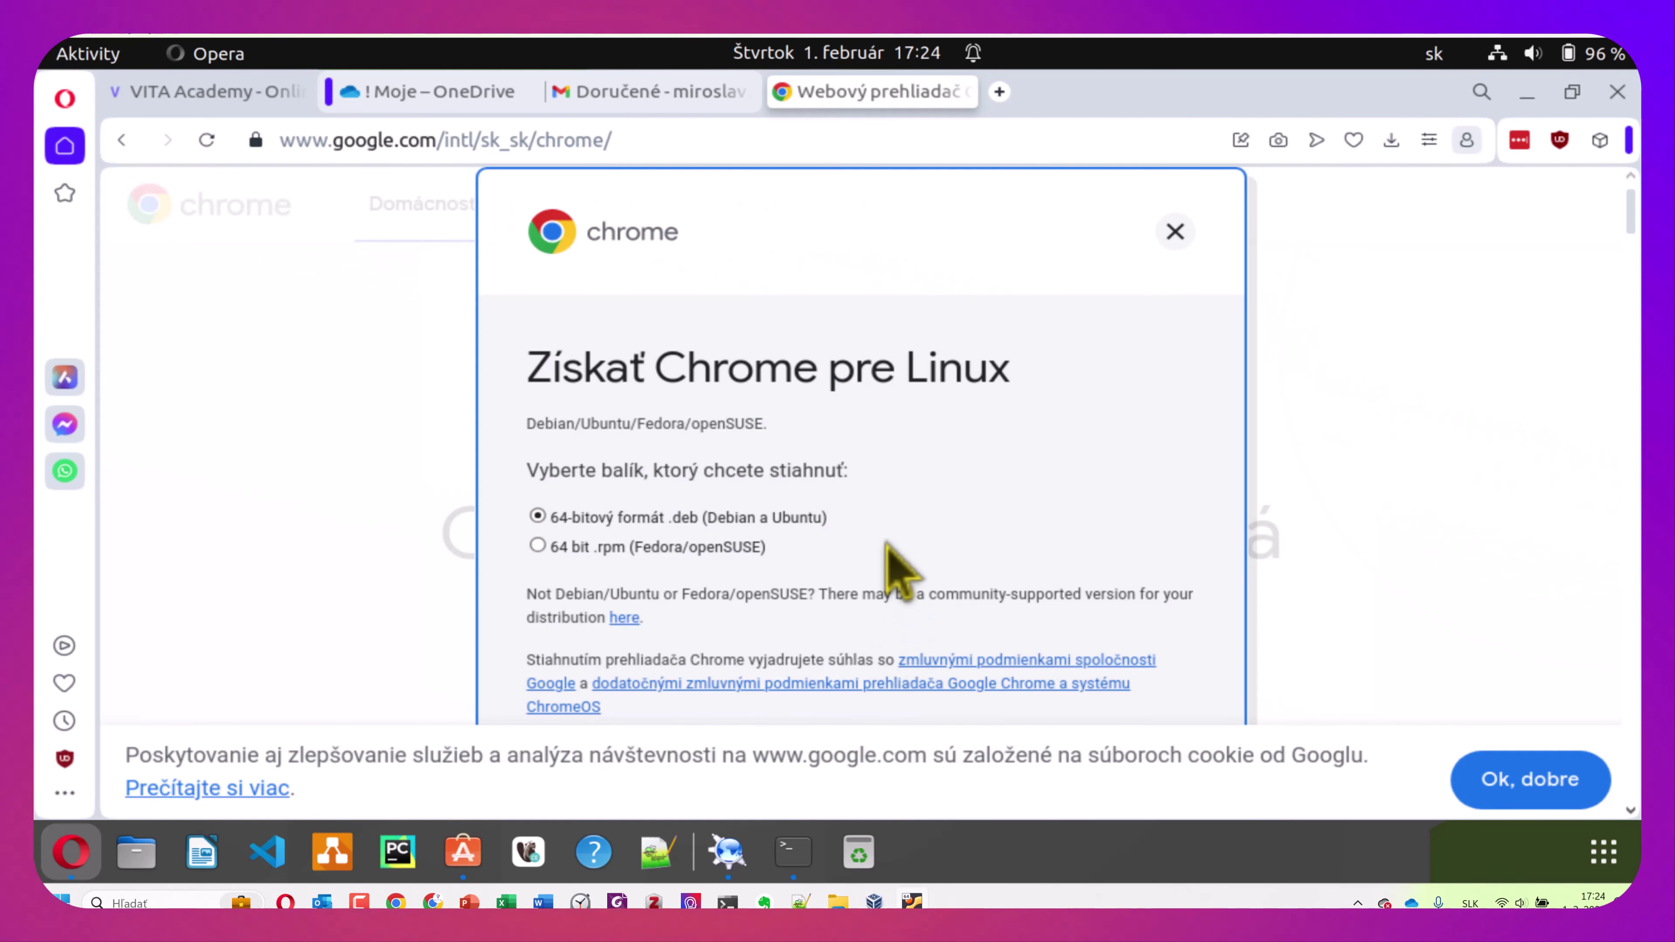
pyautogui.click(662, 523)
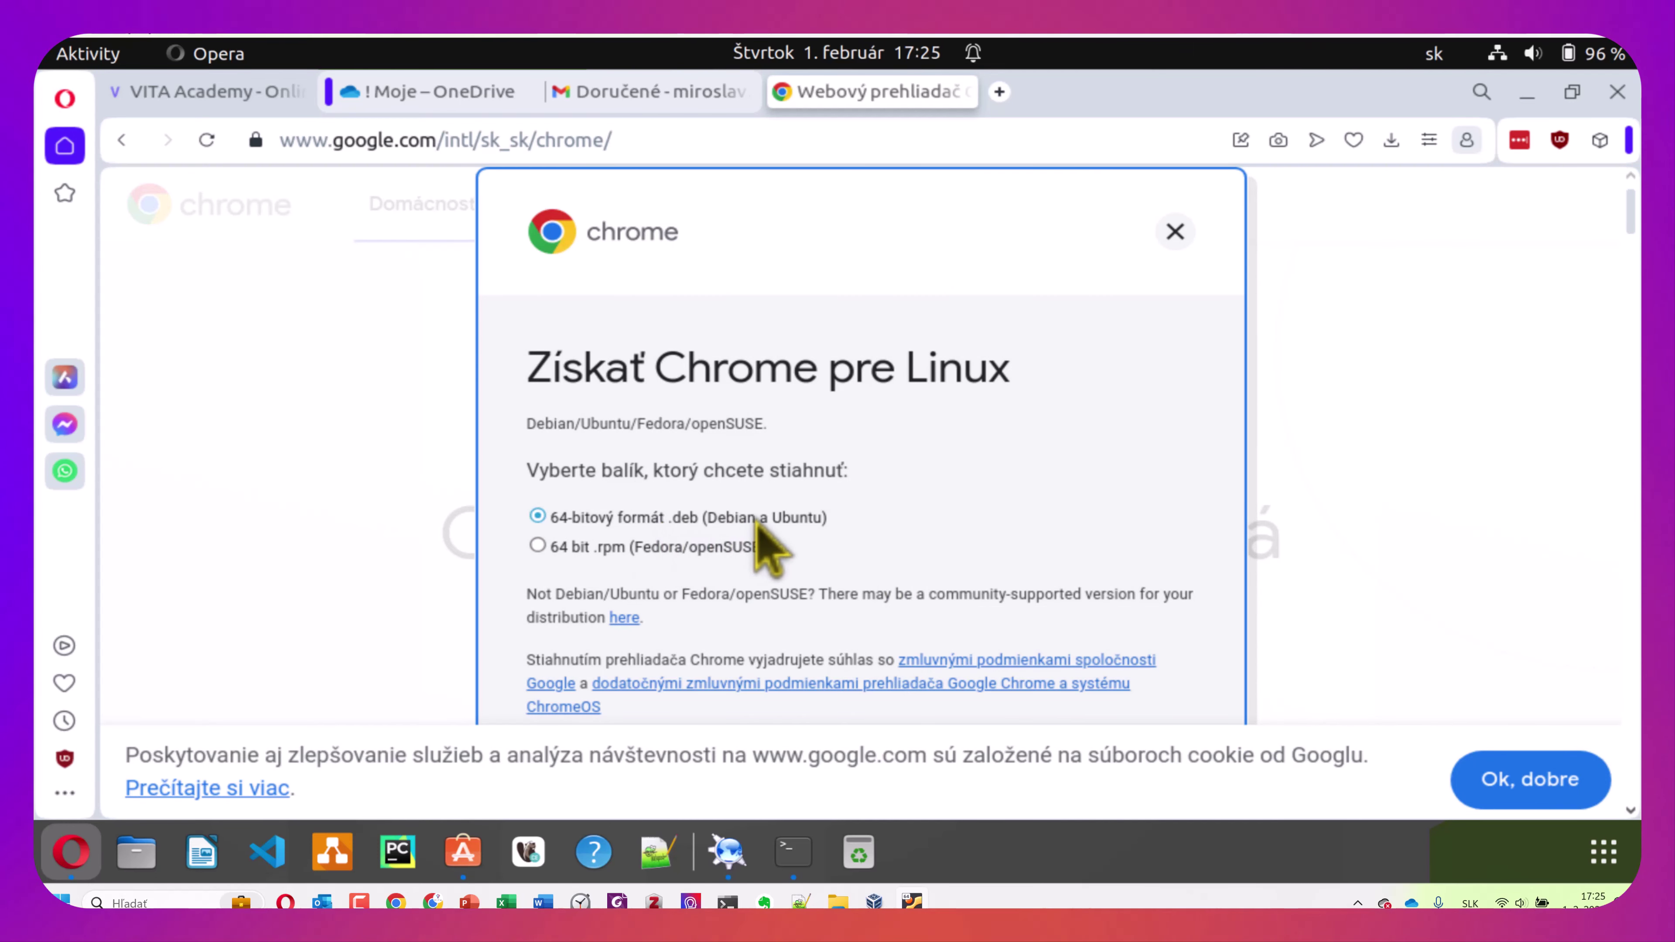
pyautogui.scroll(-2, 765, 545)
pyautogui.click(1516, 779)
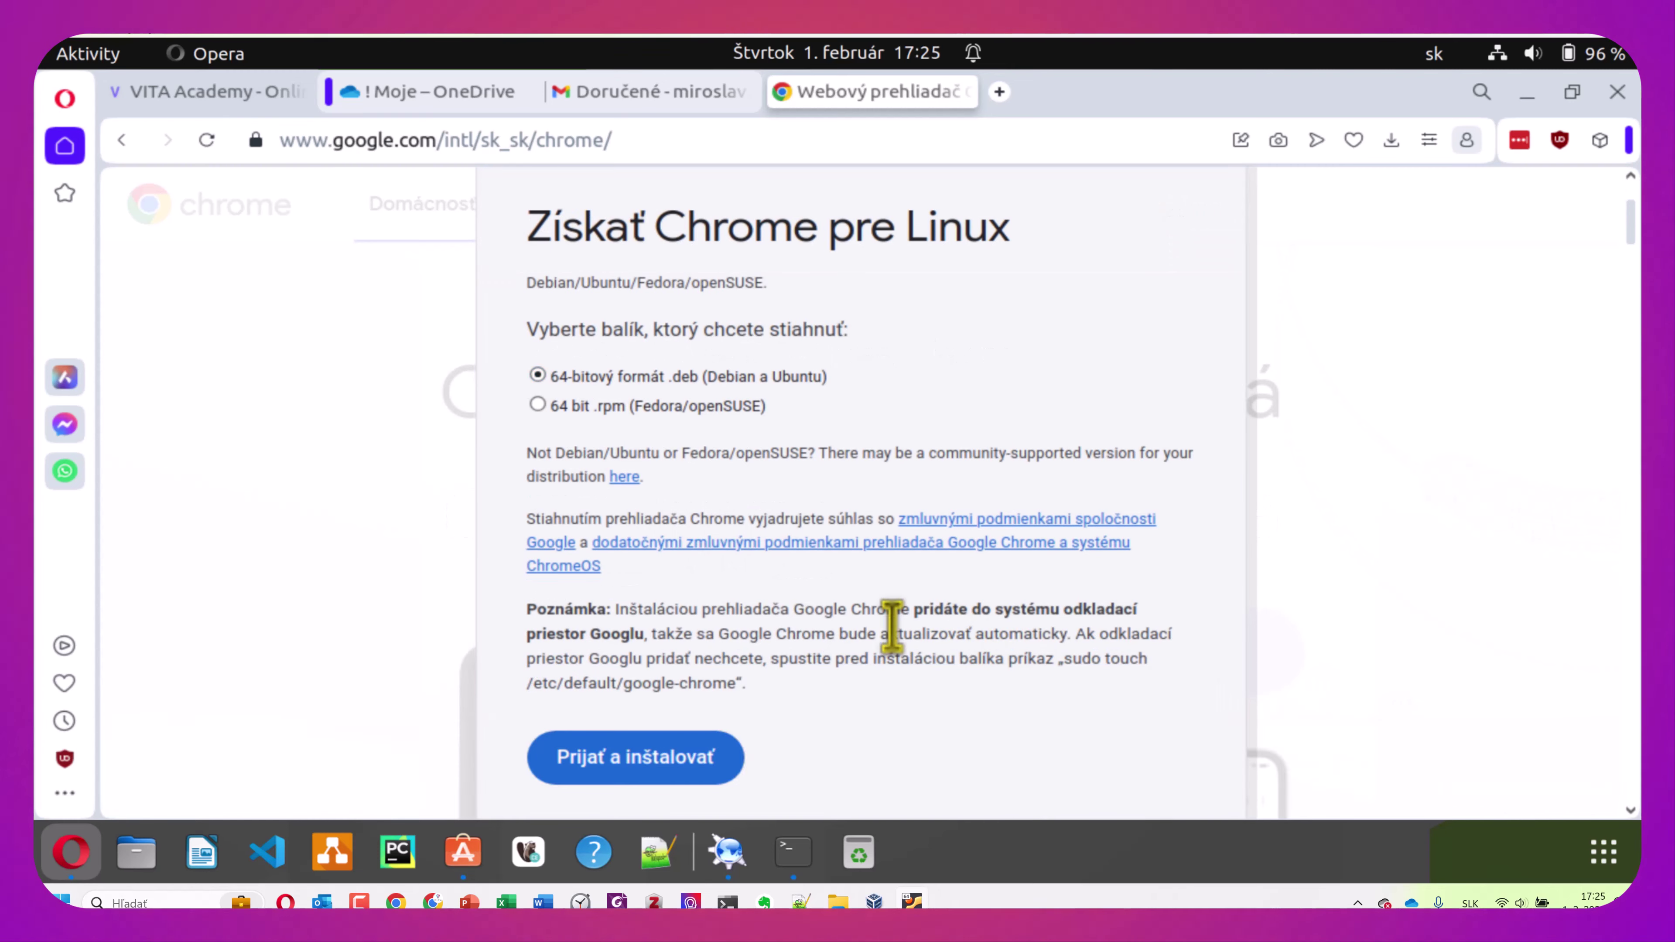
pyautogui.click(663, 757)
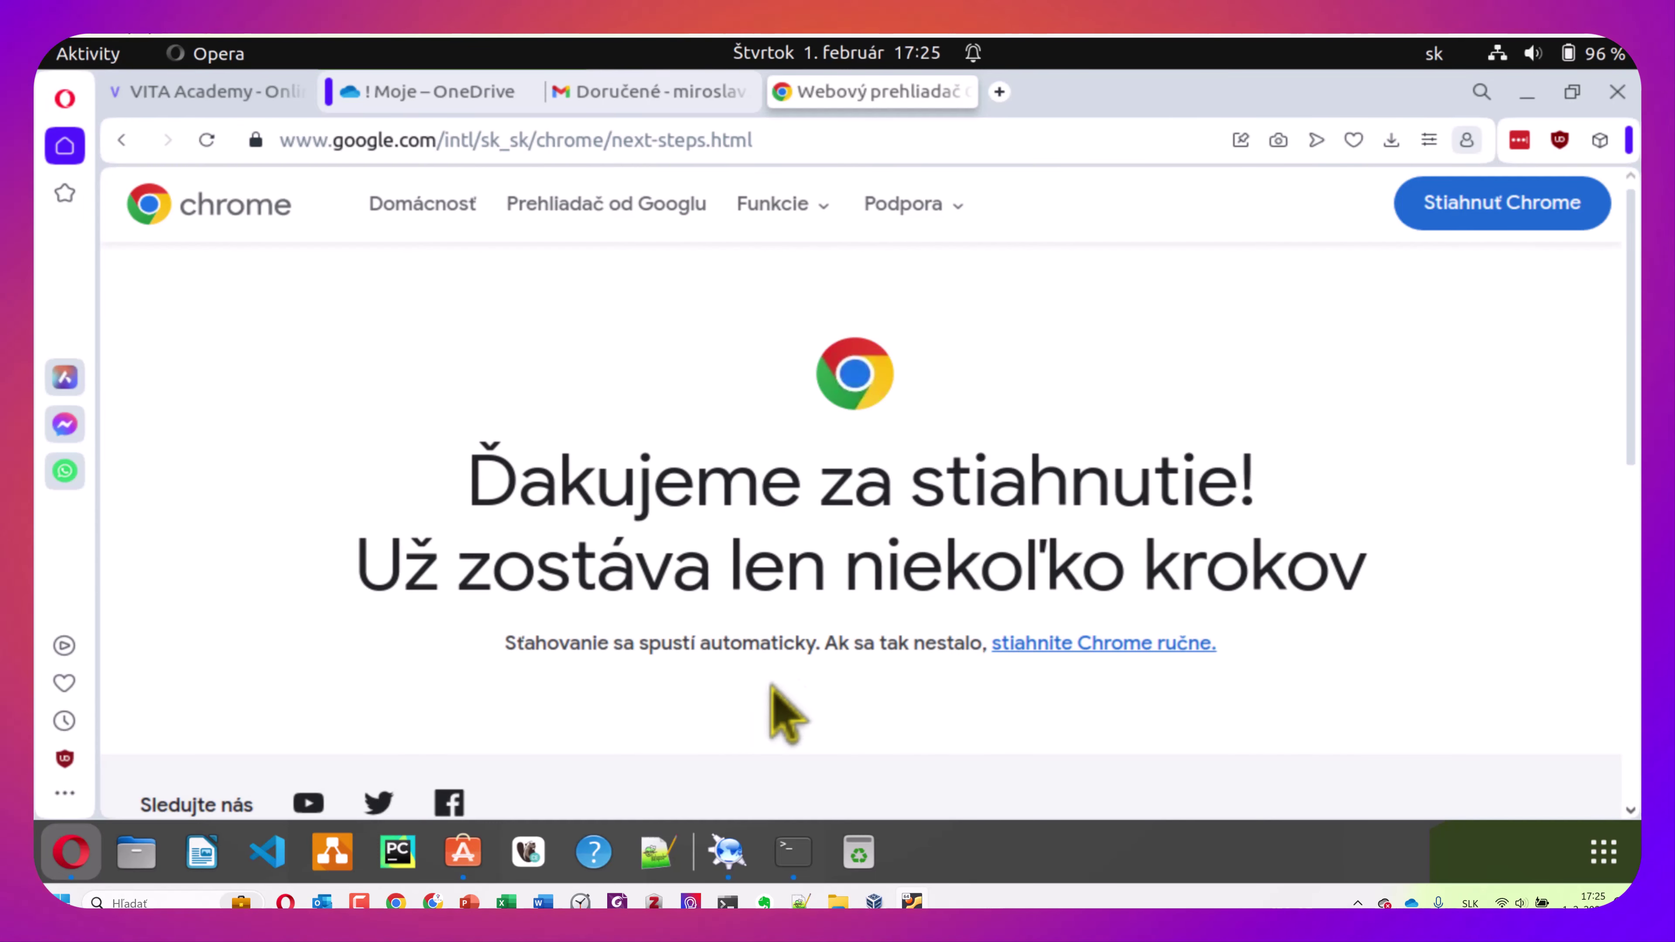
pyautogui.scroll(-4, 1069, 537)
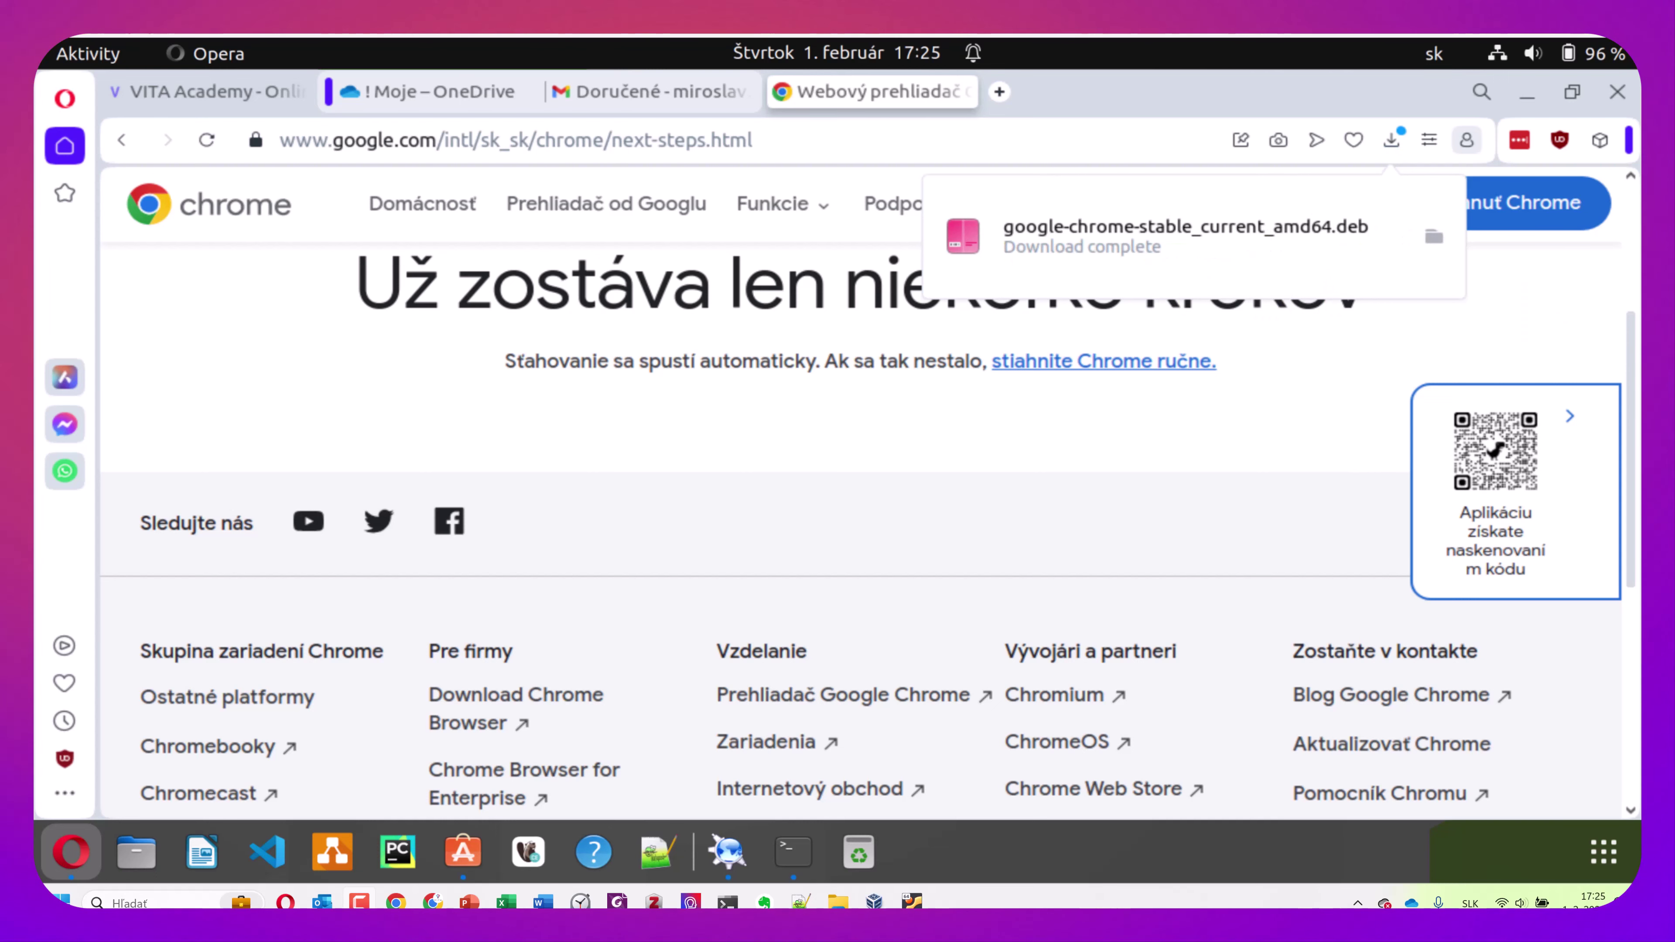
pyautogui.click(1283, 236)
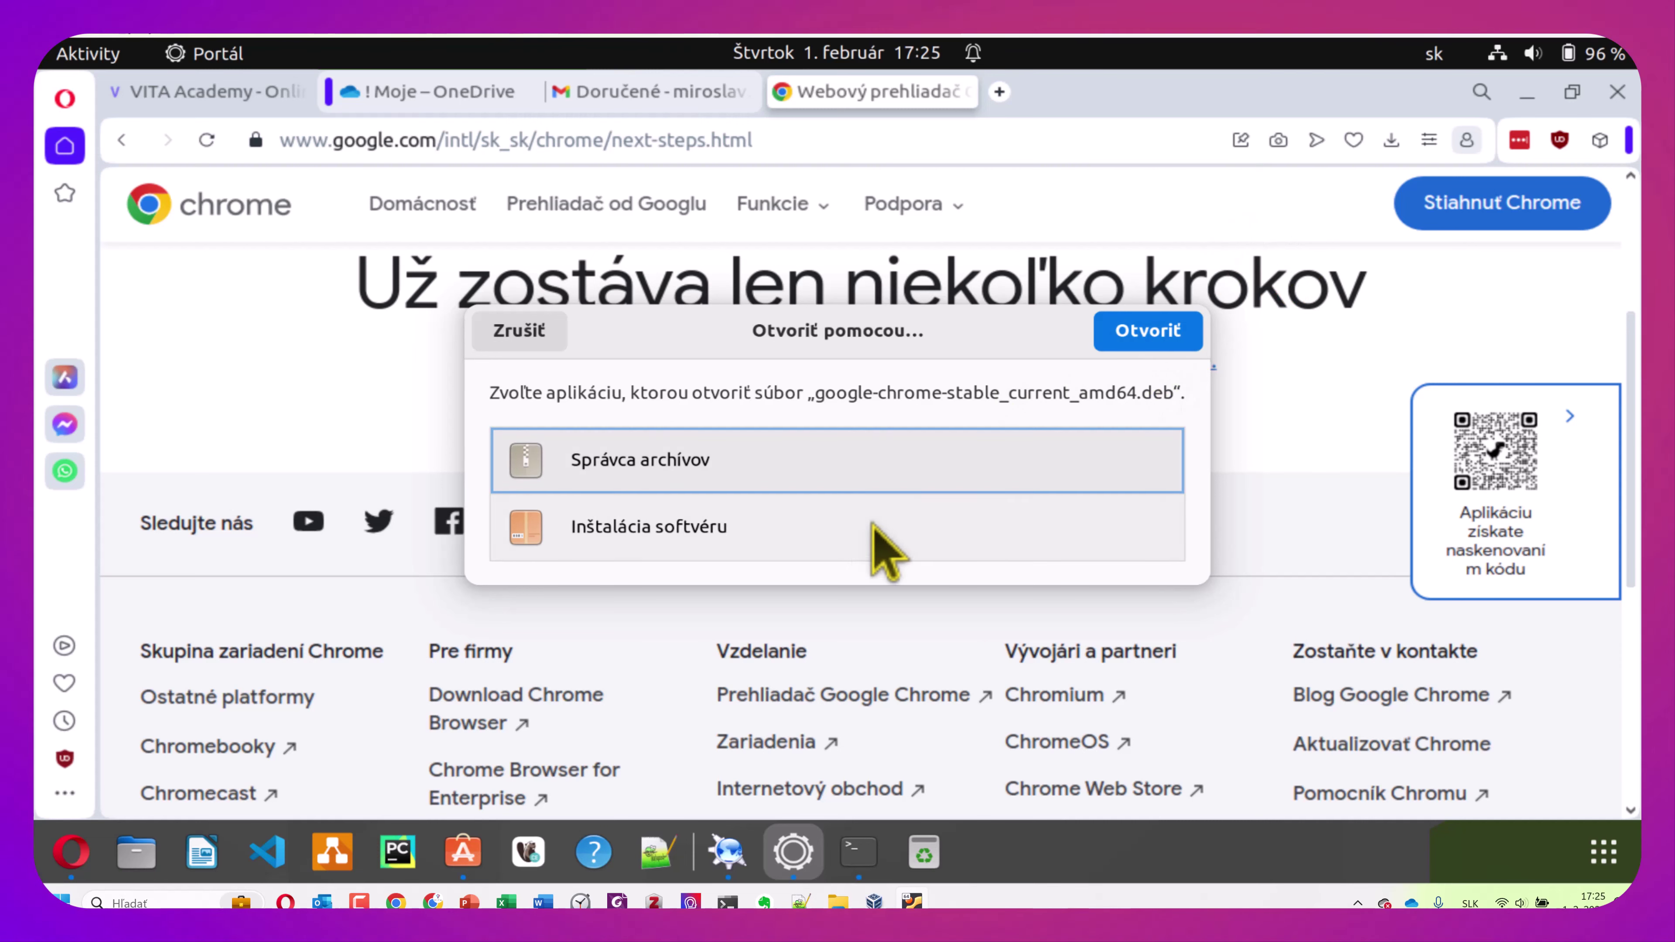
# Open the .deb with Inštalácia softvéru and install google-chrome-stable, authorising with the account password
pyautogui.click(824, 537)
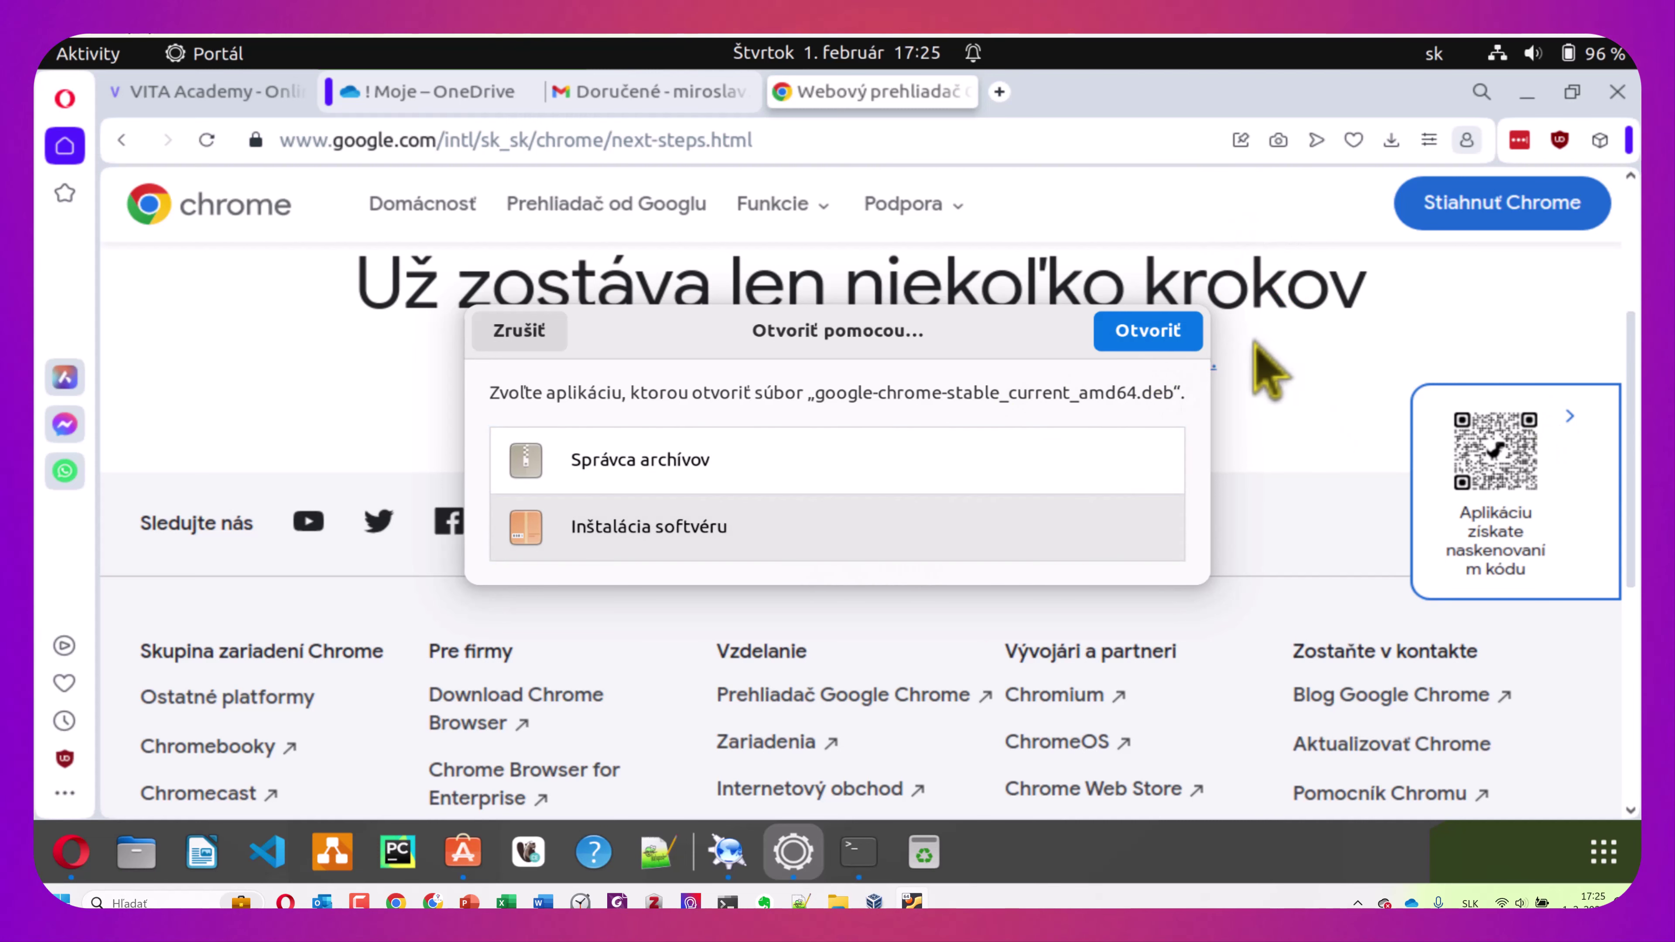
pyautogui.click(1144, 344)
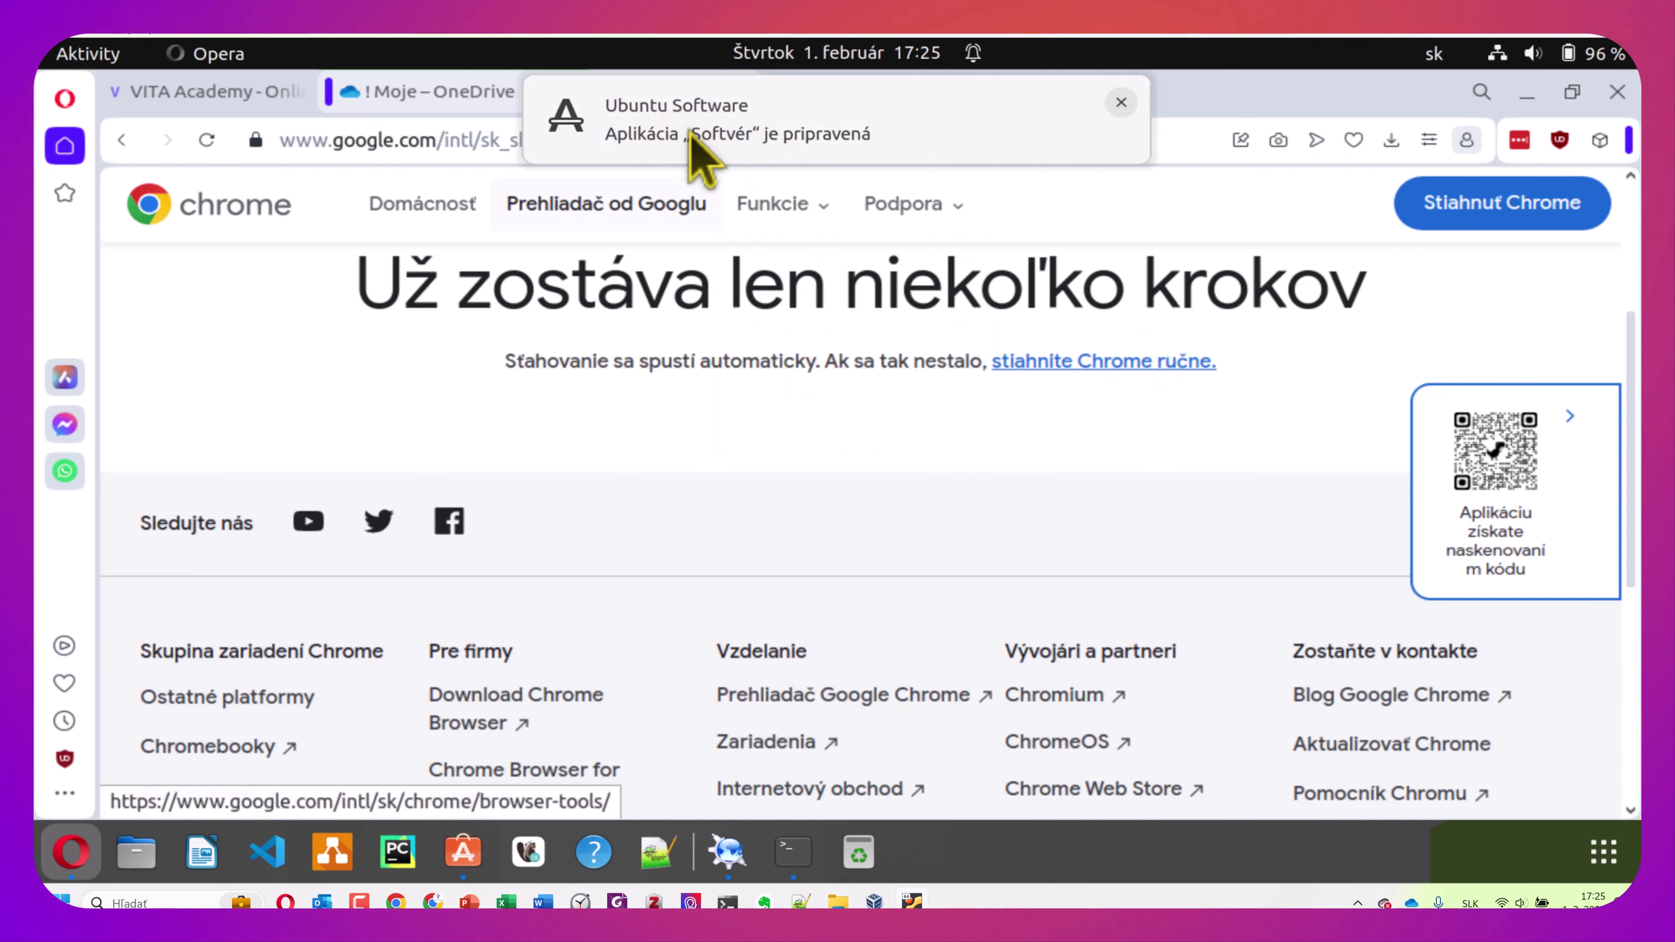
pyautogui.click(732, 133)
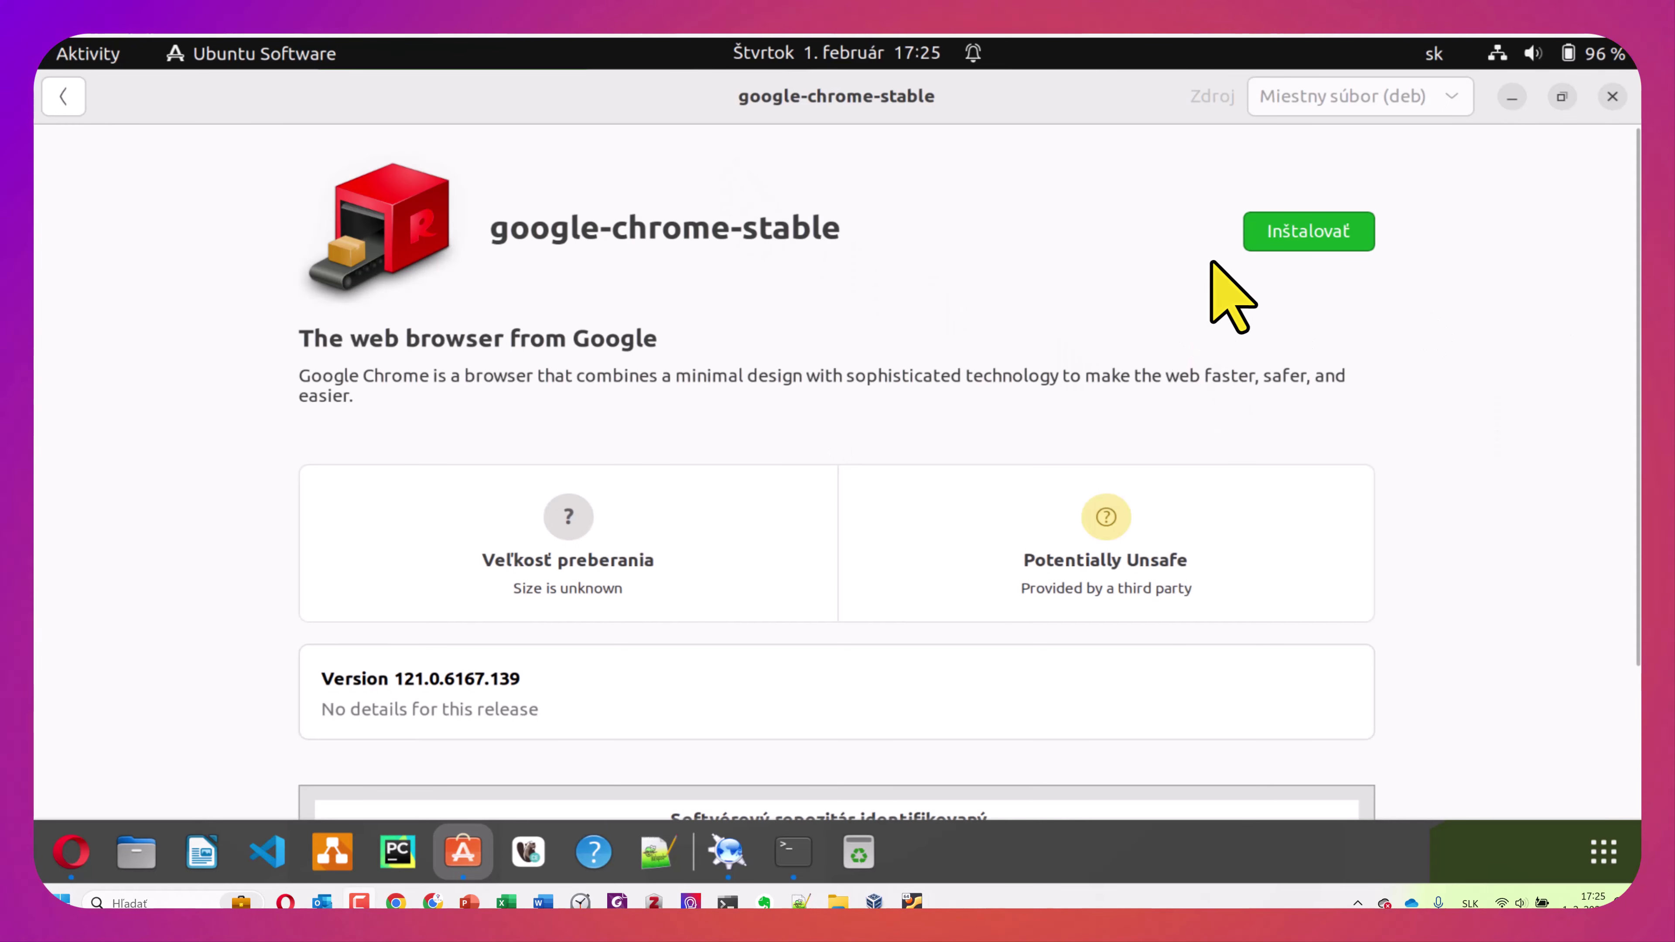
pyautogui.click(1309, 236)
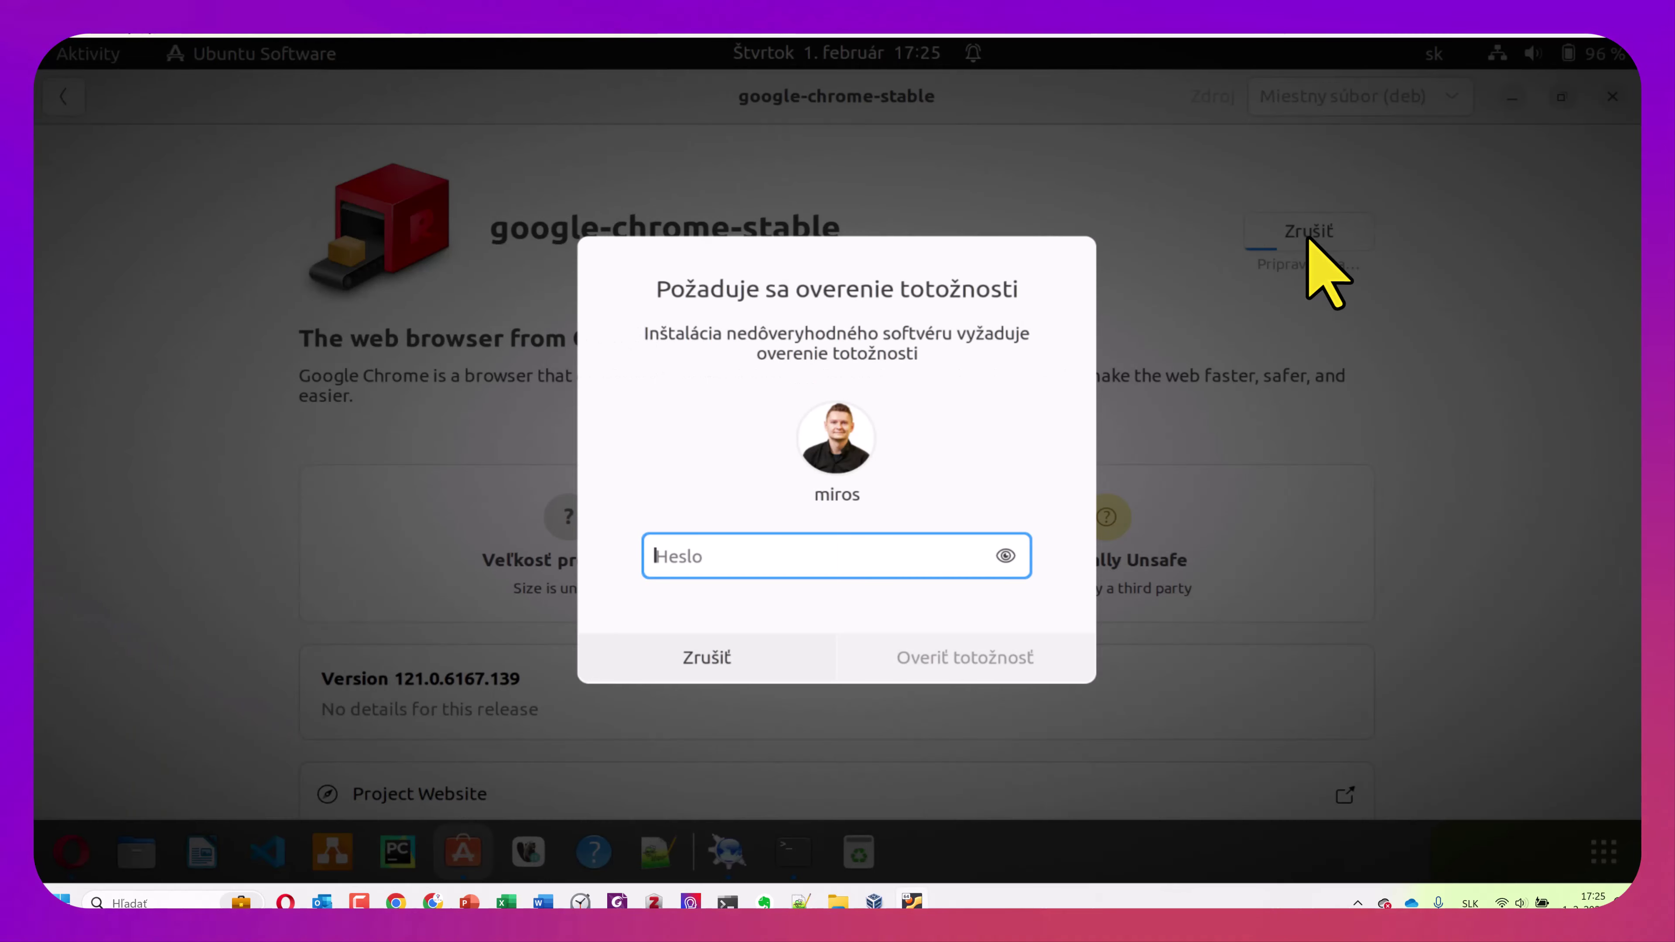
pyautogui.write('•••••••')
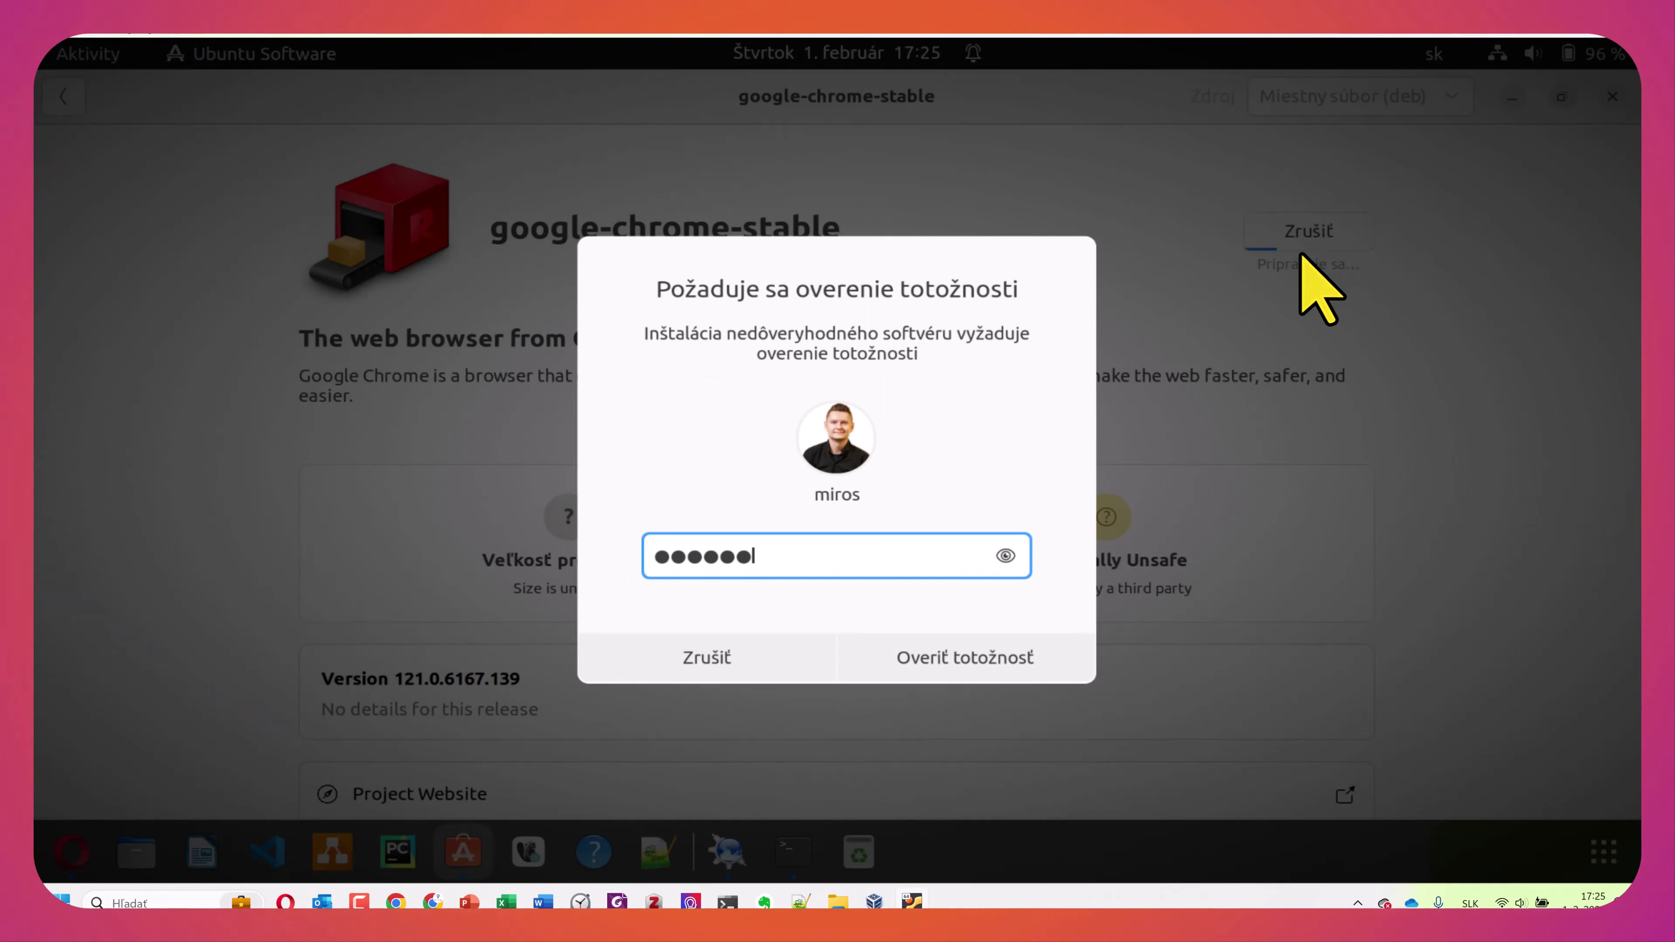
pyautogui.click(996, 657)
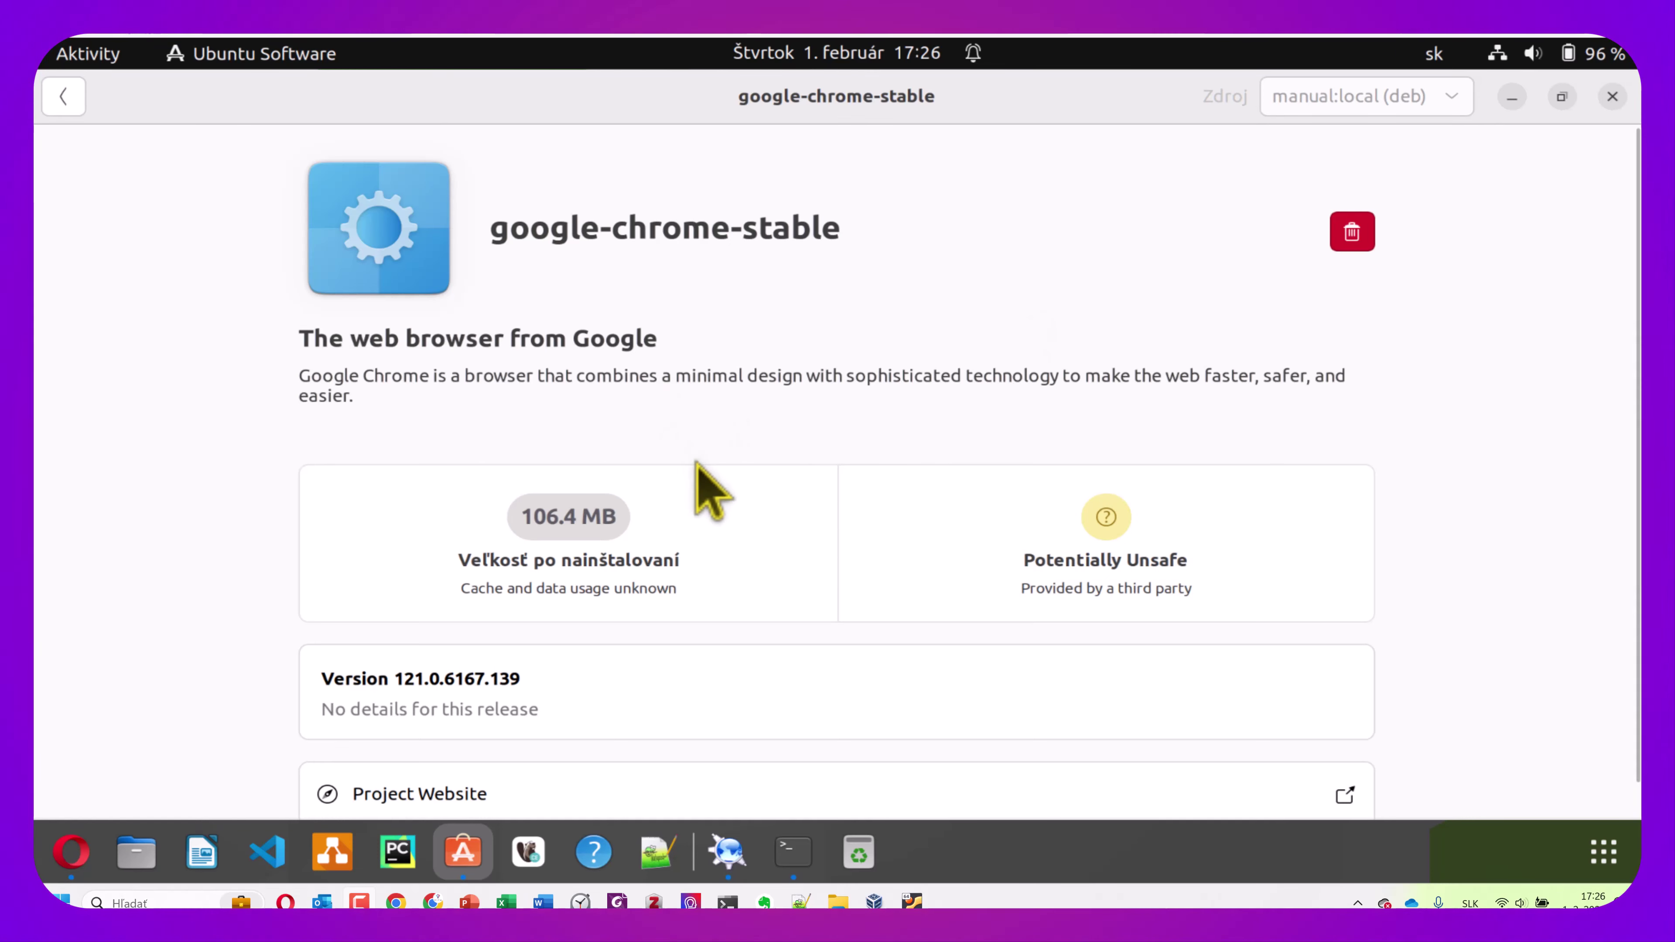
pyautogui.click(1604, 853)
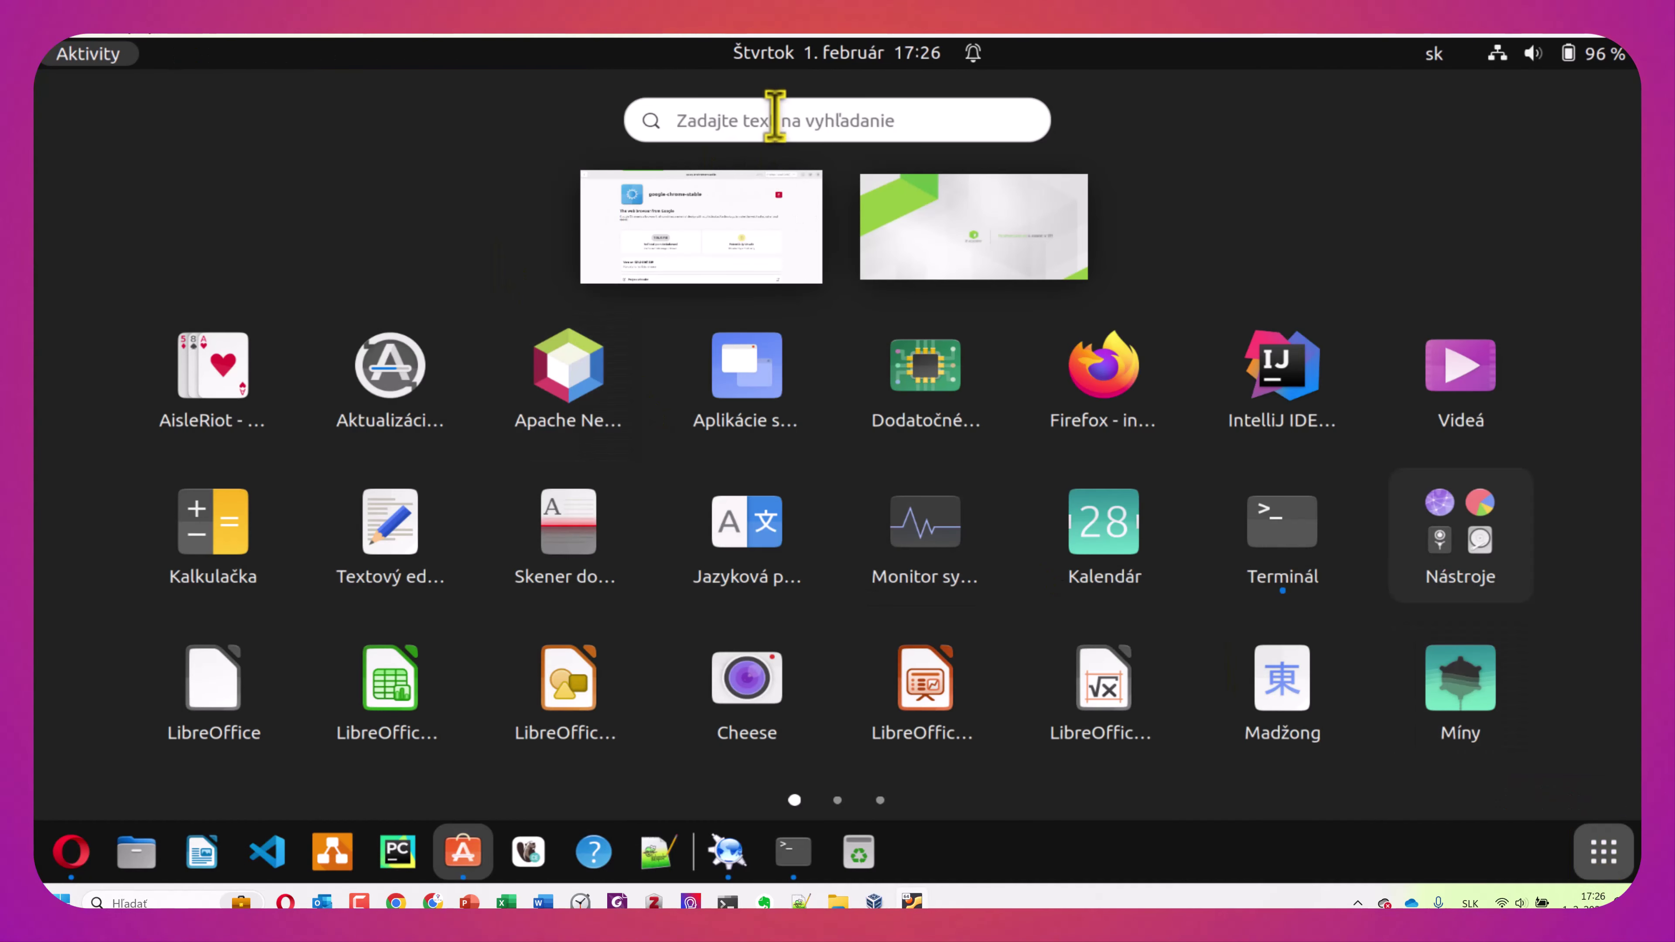
# Search 'chr' in the app overview, launch Google Chrome and unlock the login keyring
pyautogui.write('chr')
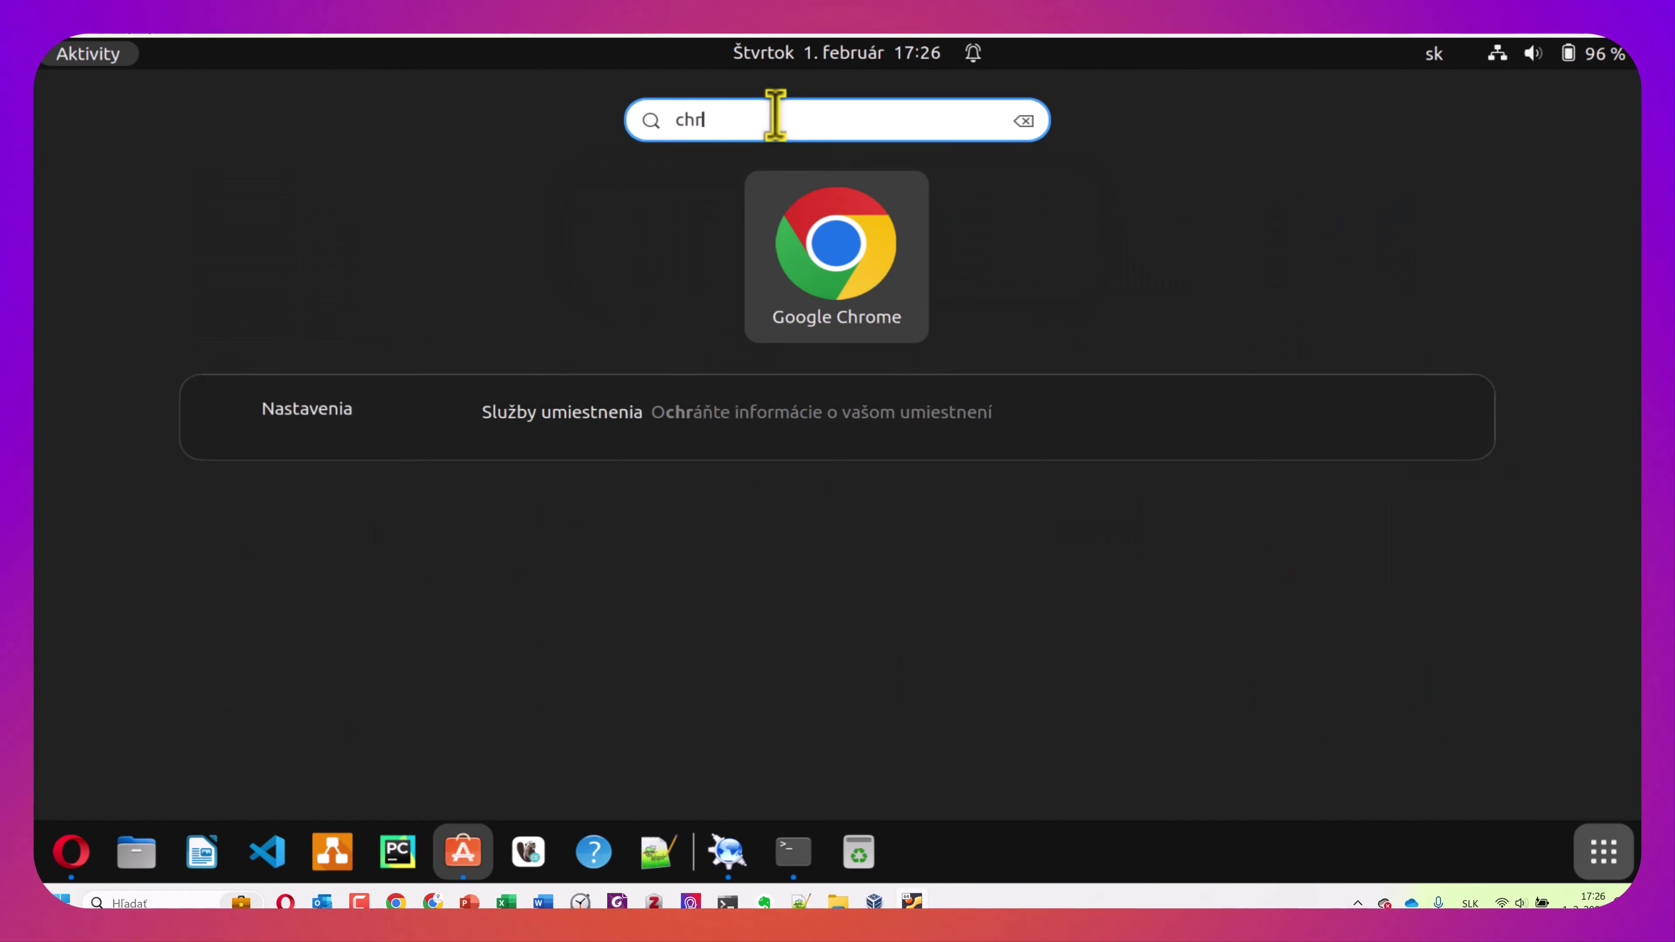
pyautogui.click(784, 300)
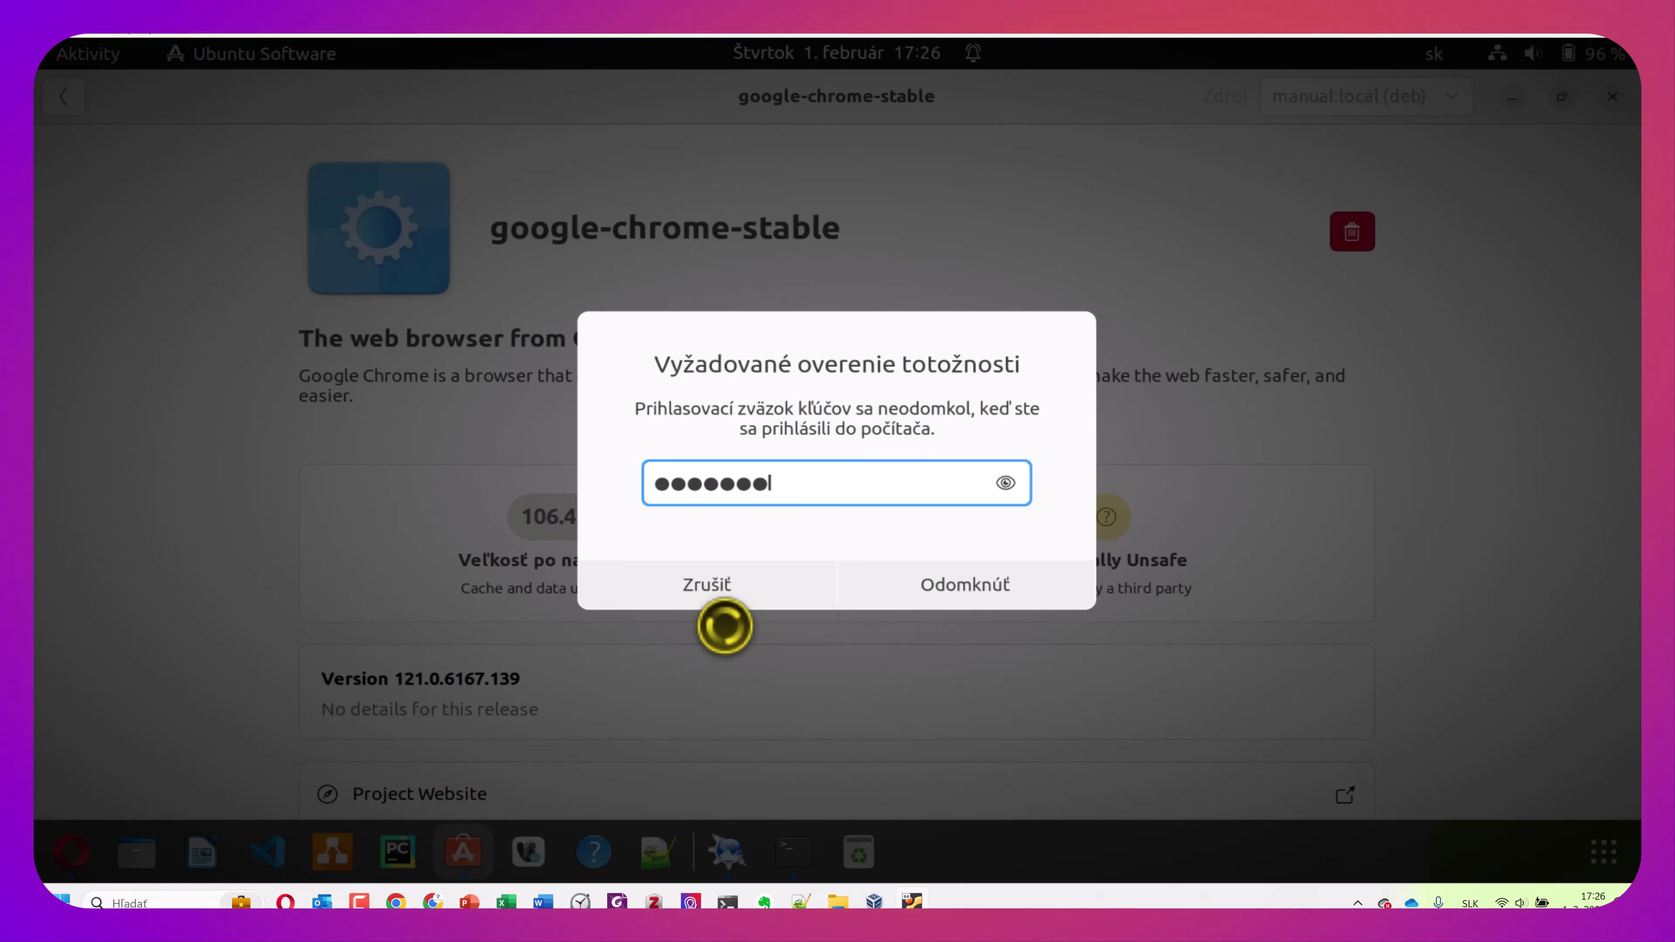
pyautogui.click(961, 597)
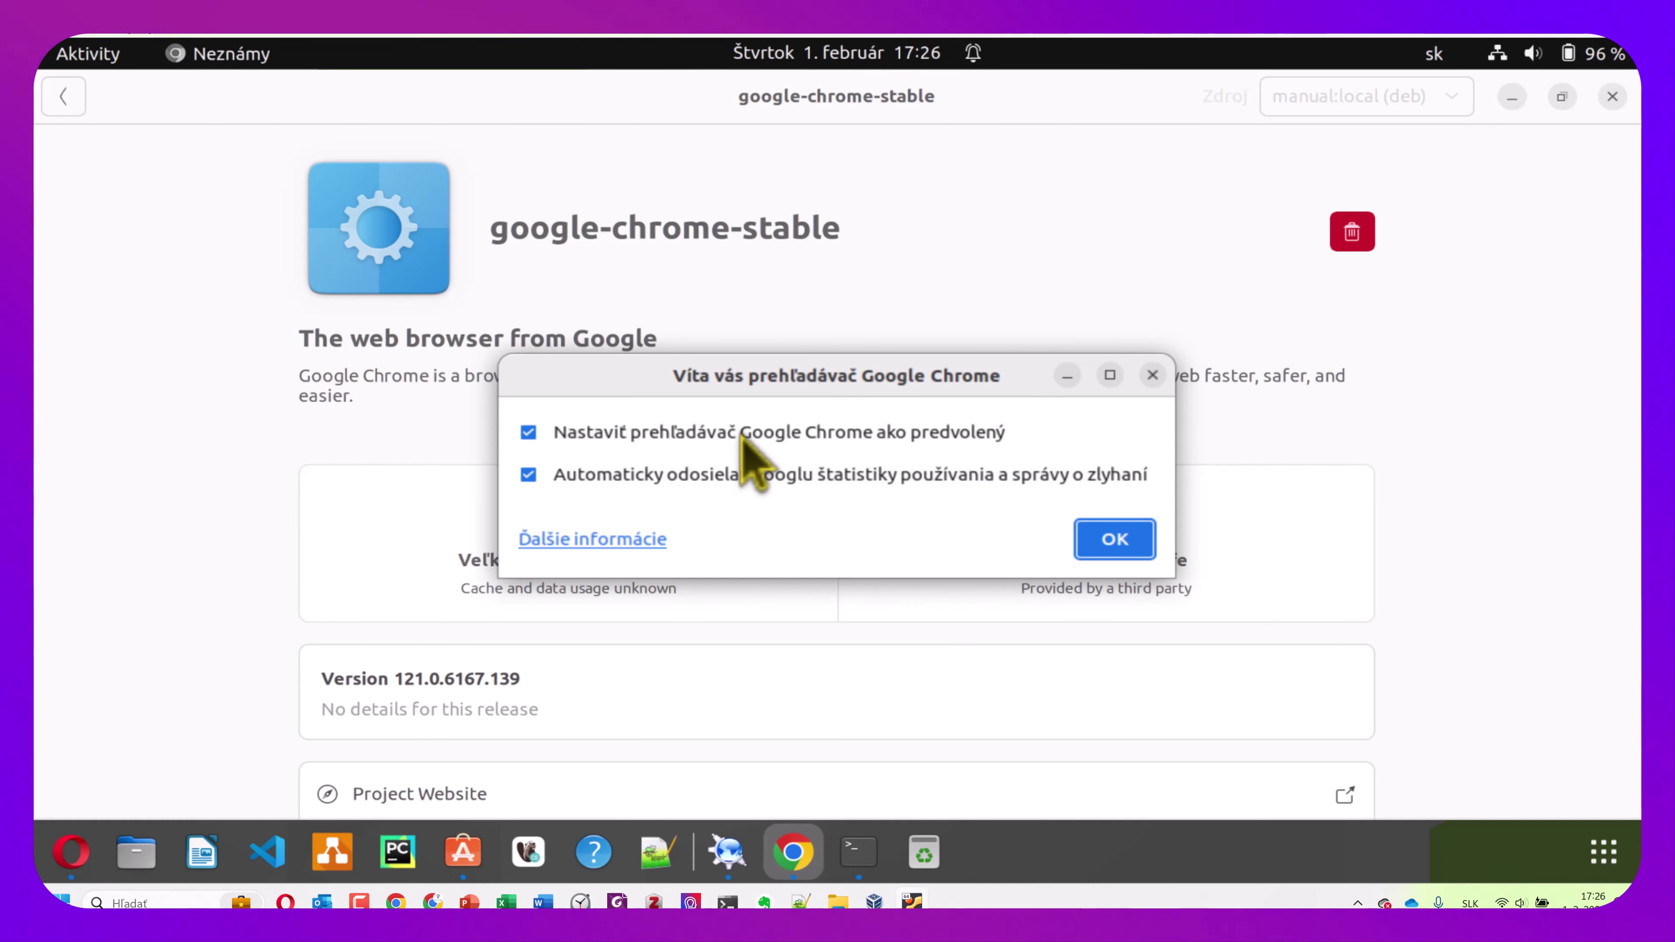
# Turn off Chrome usage statistics, skip signing in, and dismiss the customization popup
pyautogui.click(743, 474)
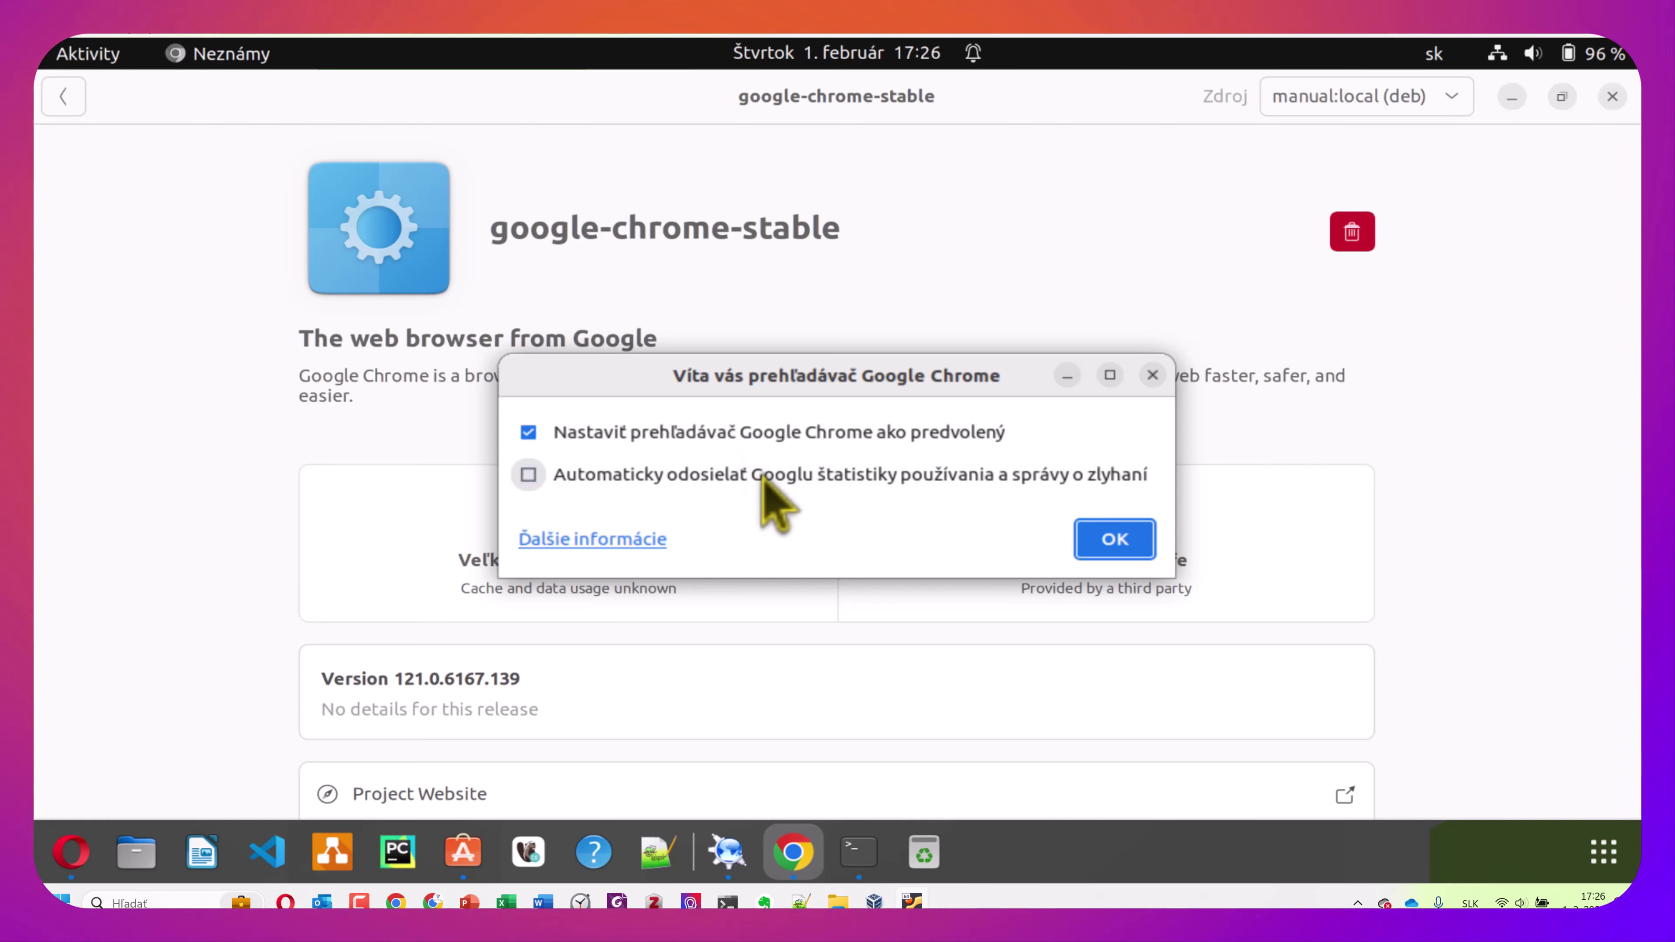
pyautogui.click(1131, 539)
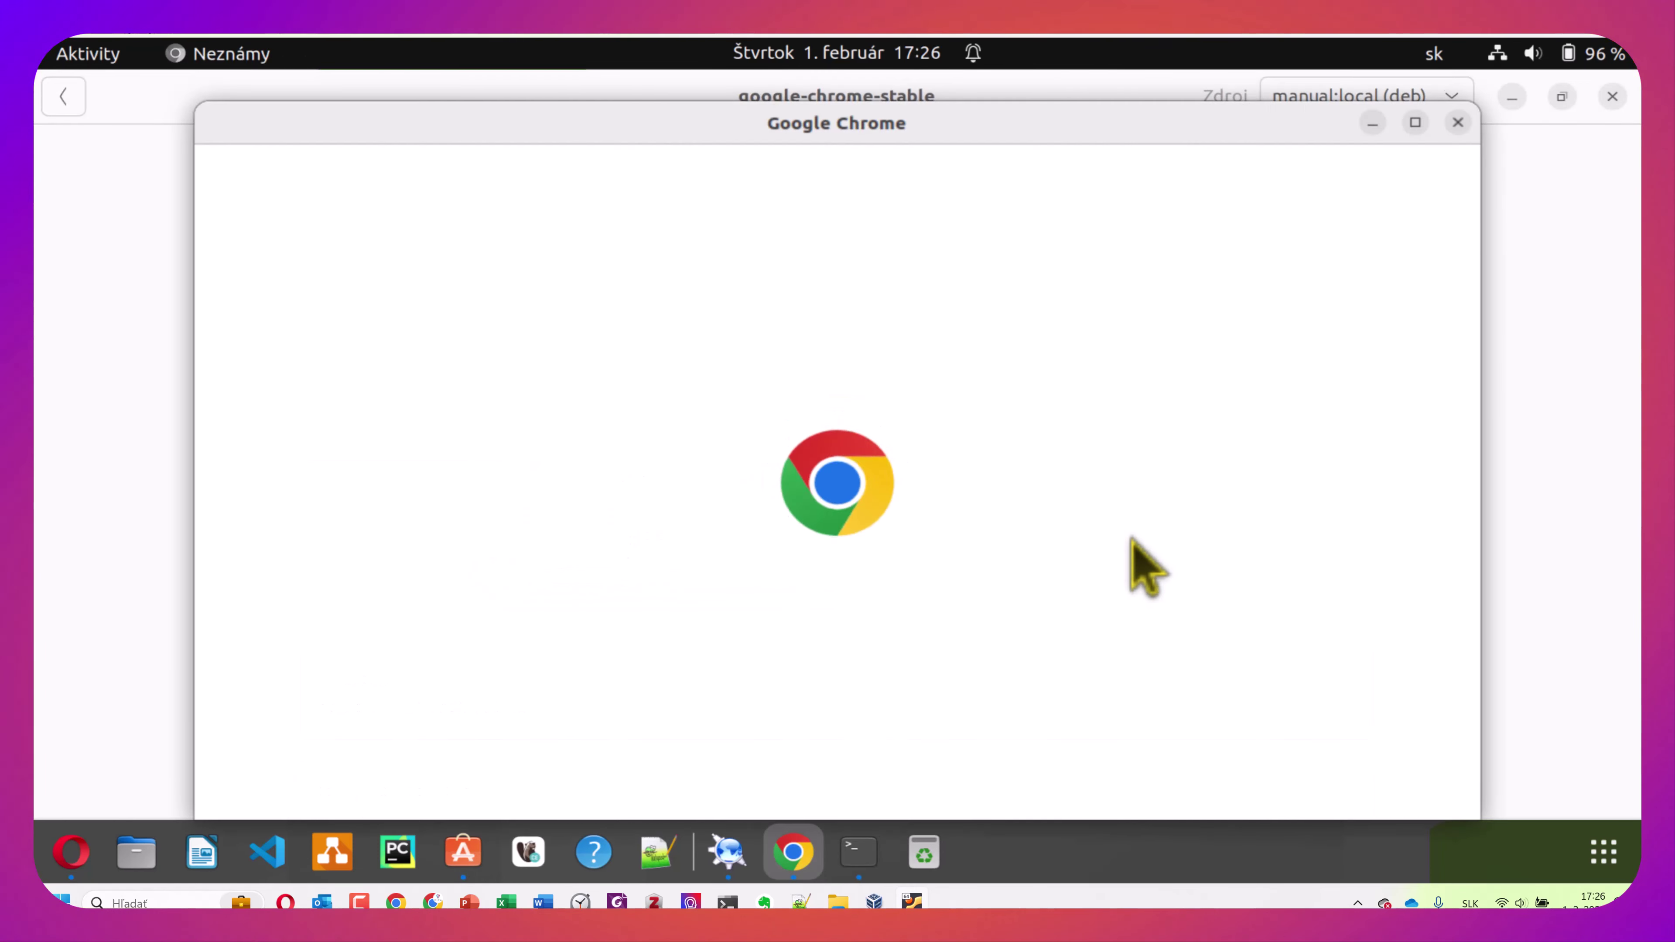
pyautogui.click(1414, 124)
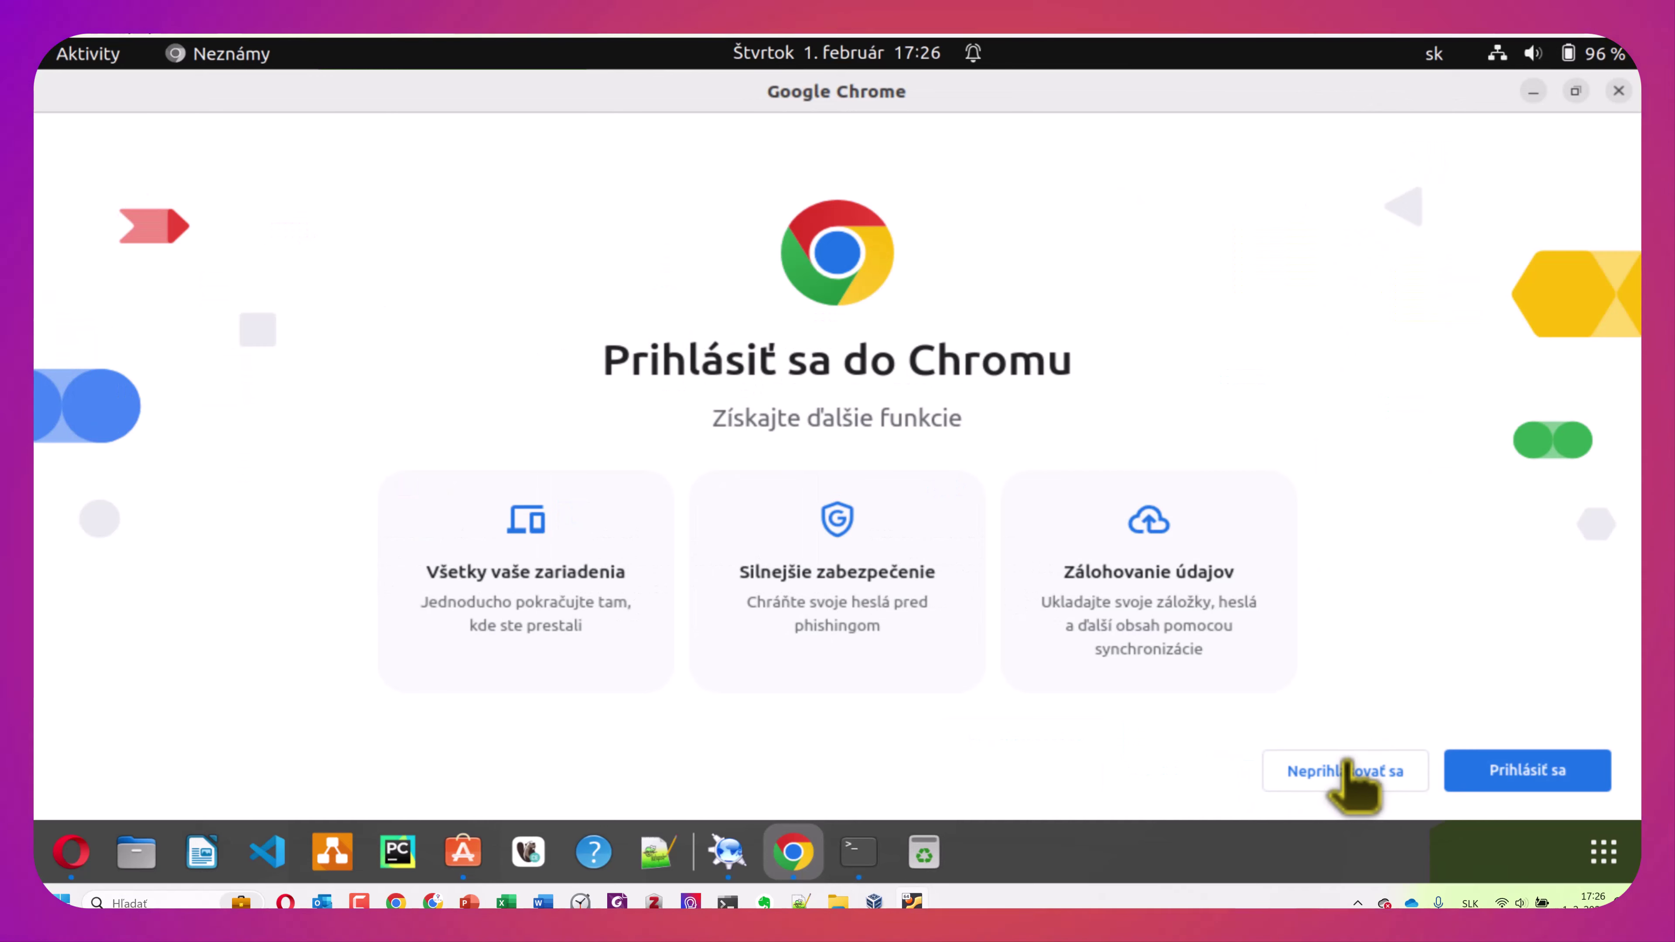
pyautogui.click(1349, 775)
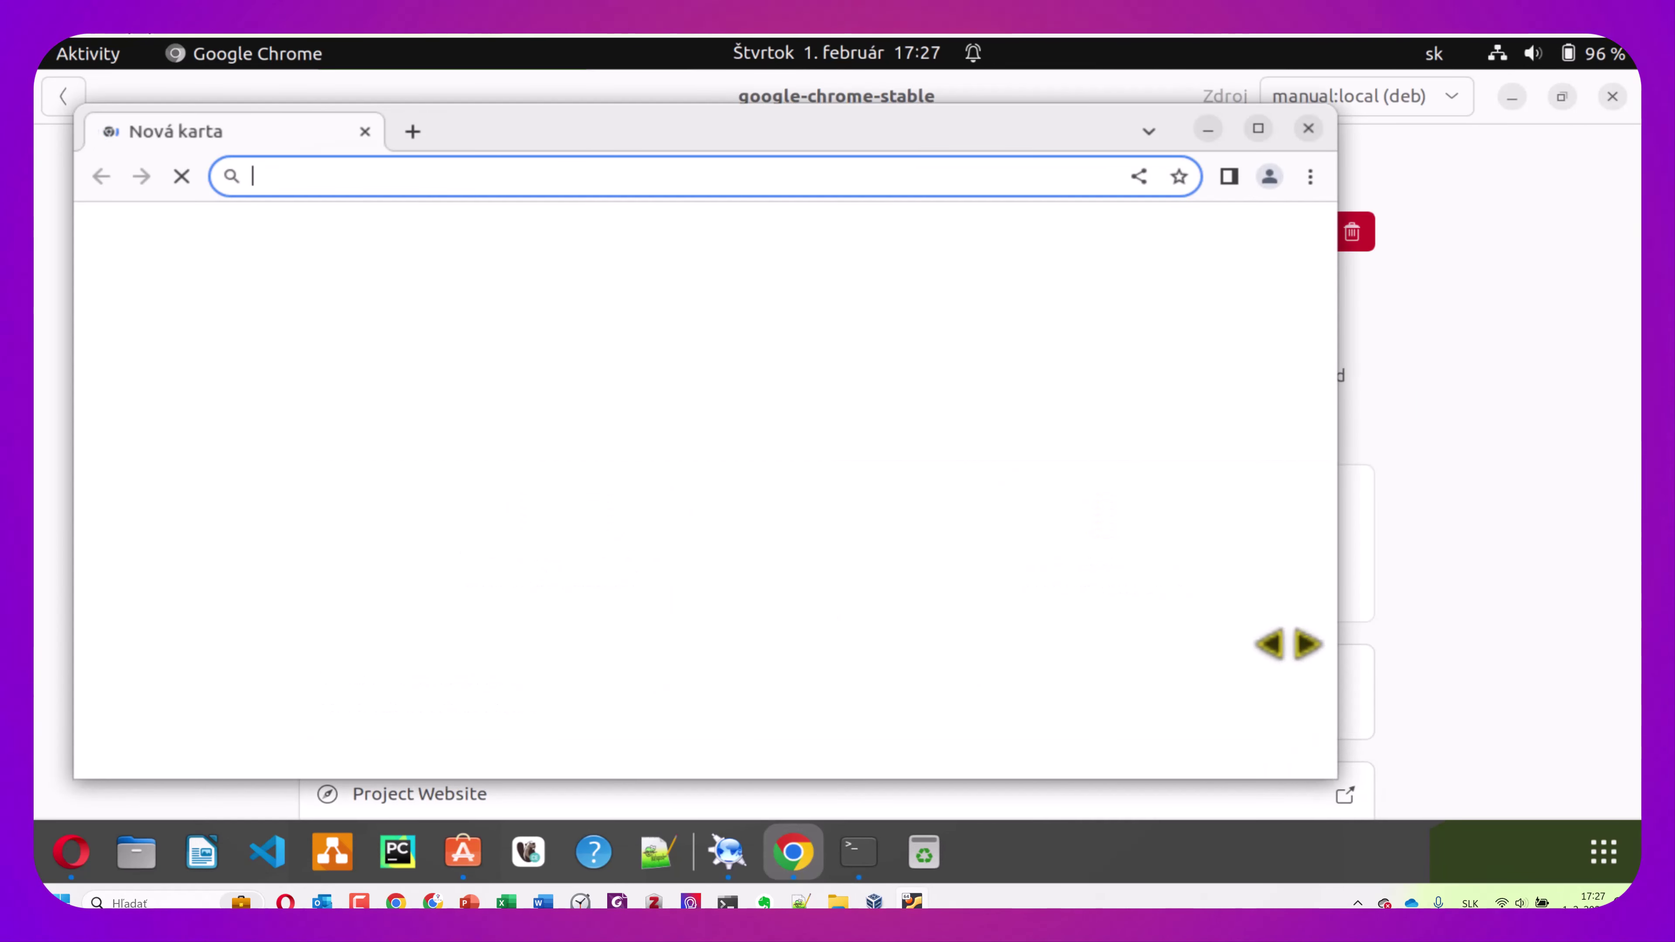
pyautogui.click(1257, 128)
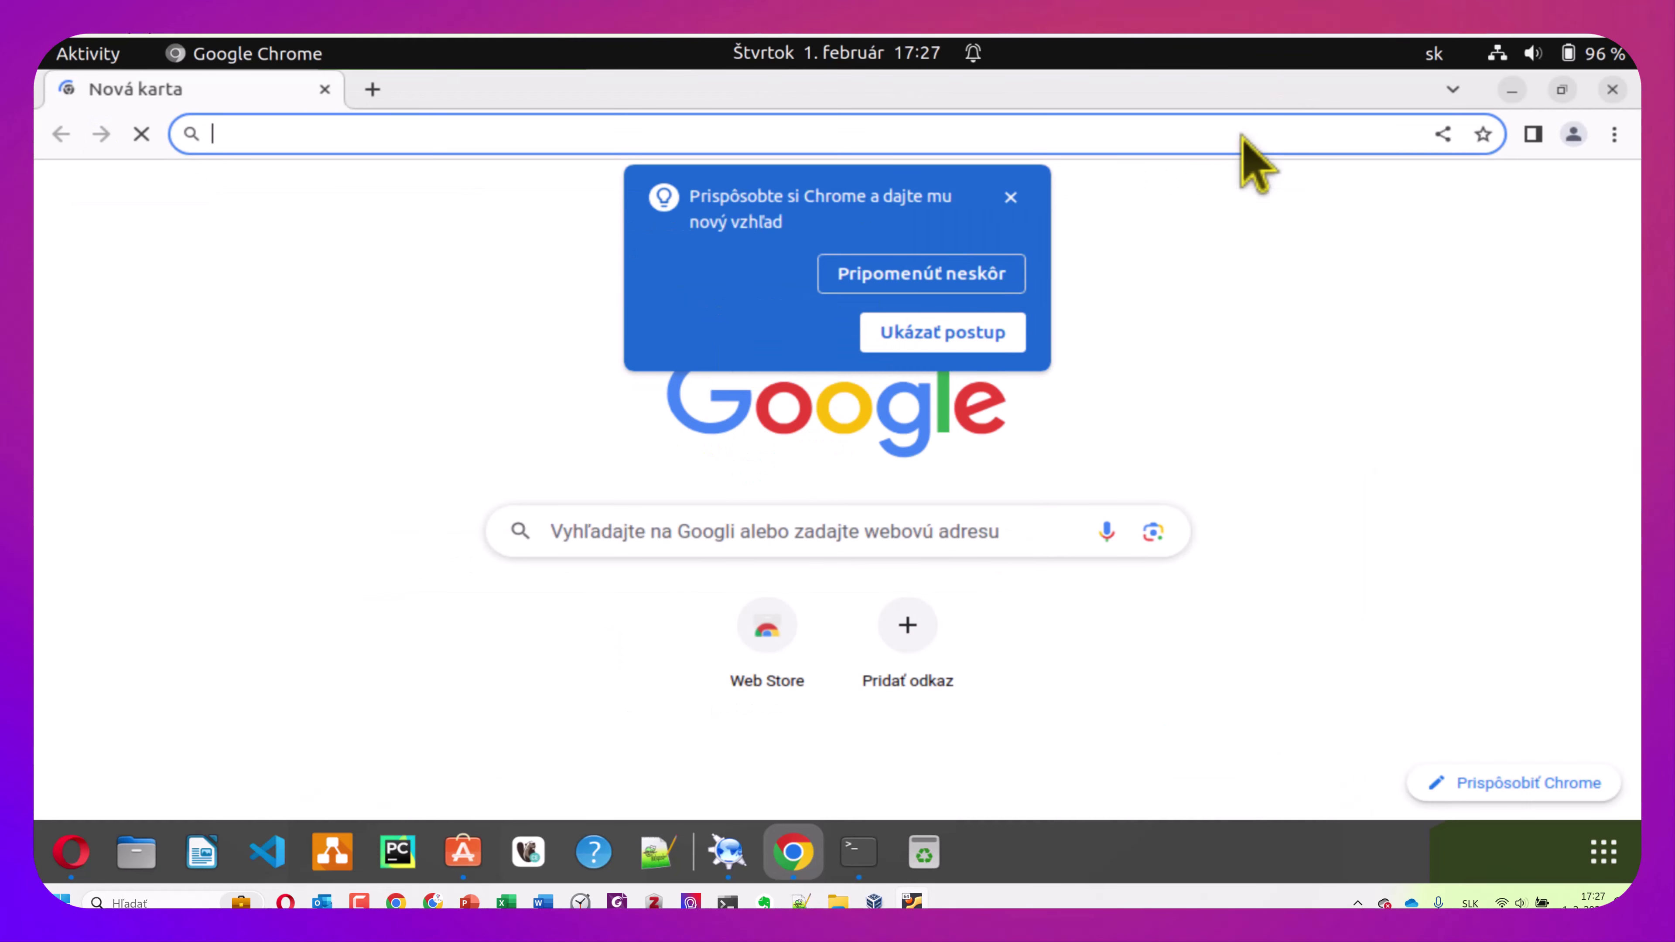
pyautogui.click(1011, 197)
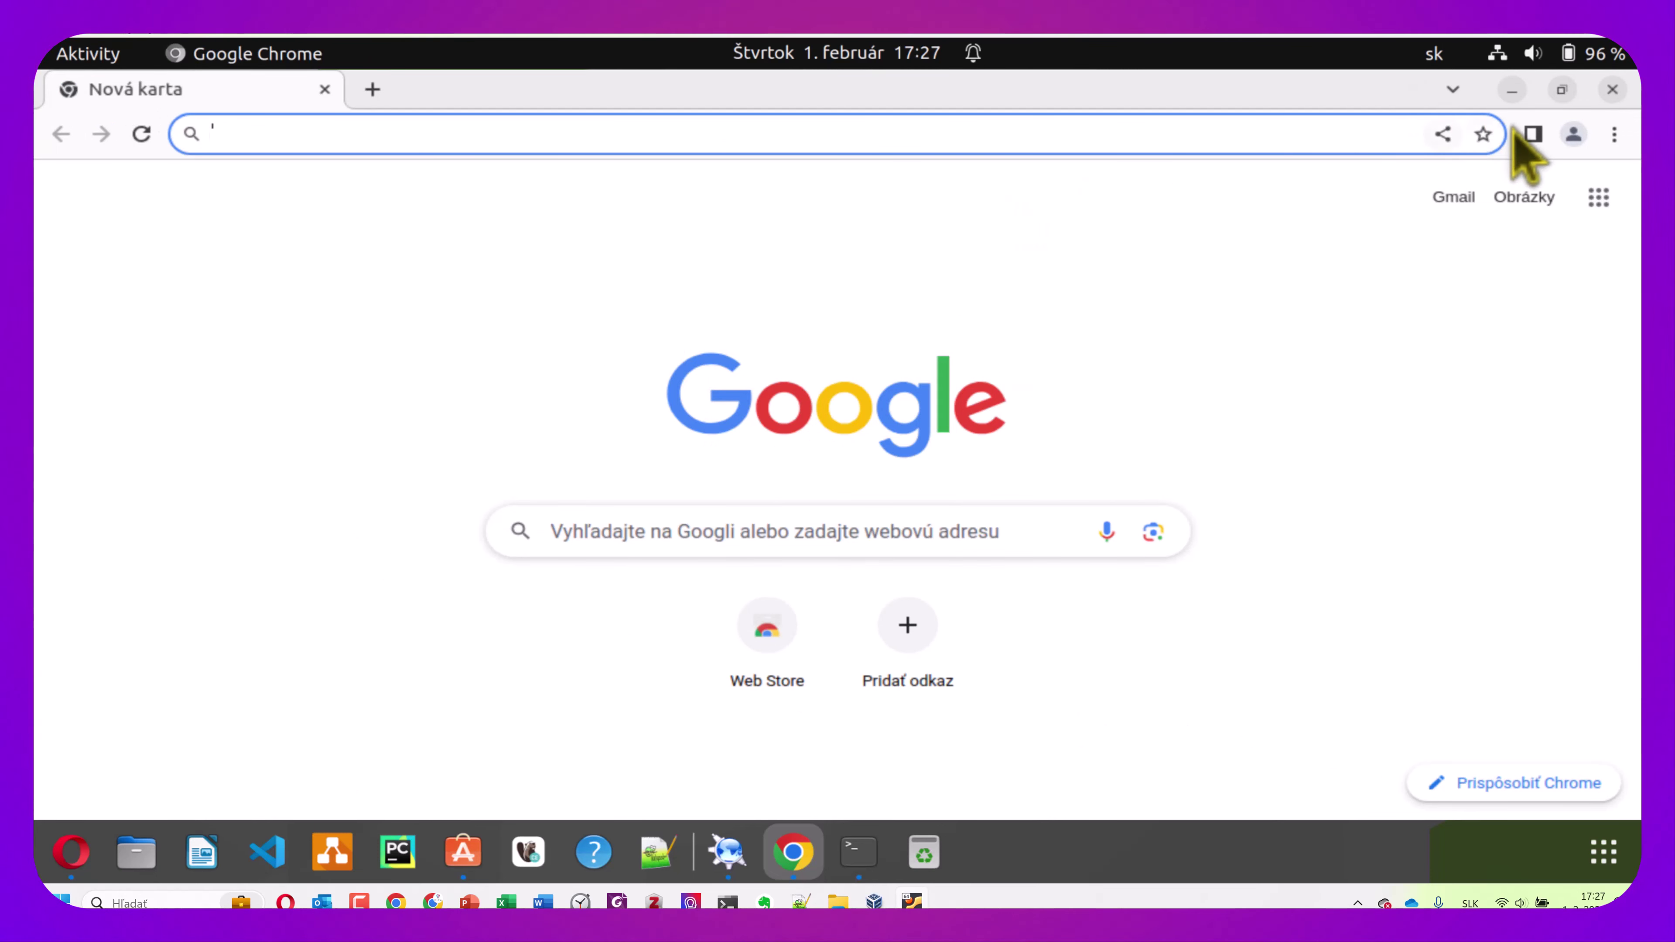
# Open Settings' default applications and review the Web and Calendar choices without changing them
pyautogui.click(1548, 65)
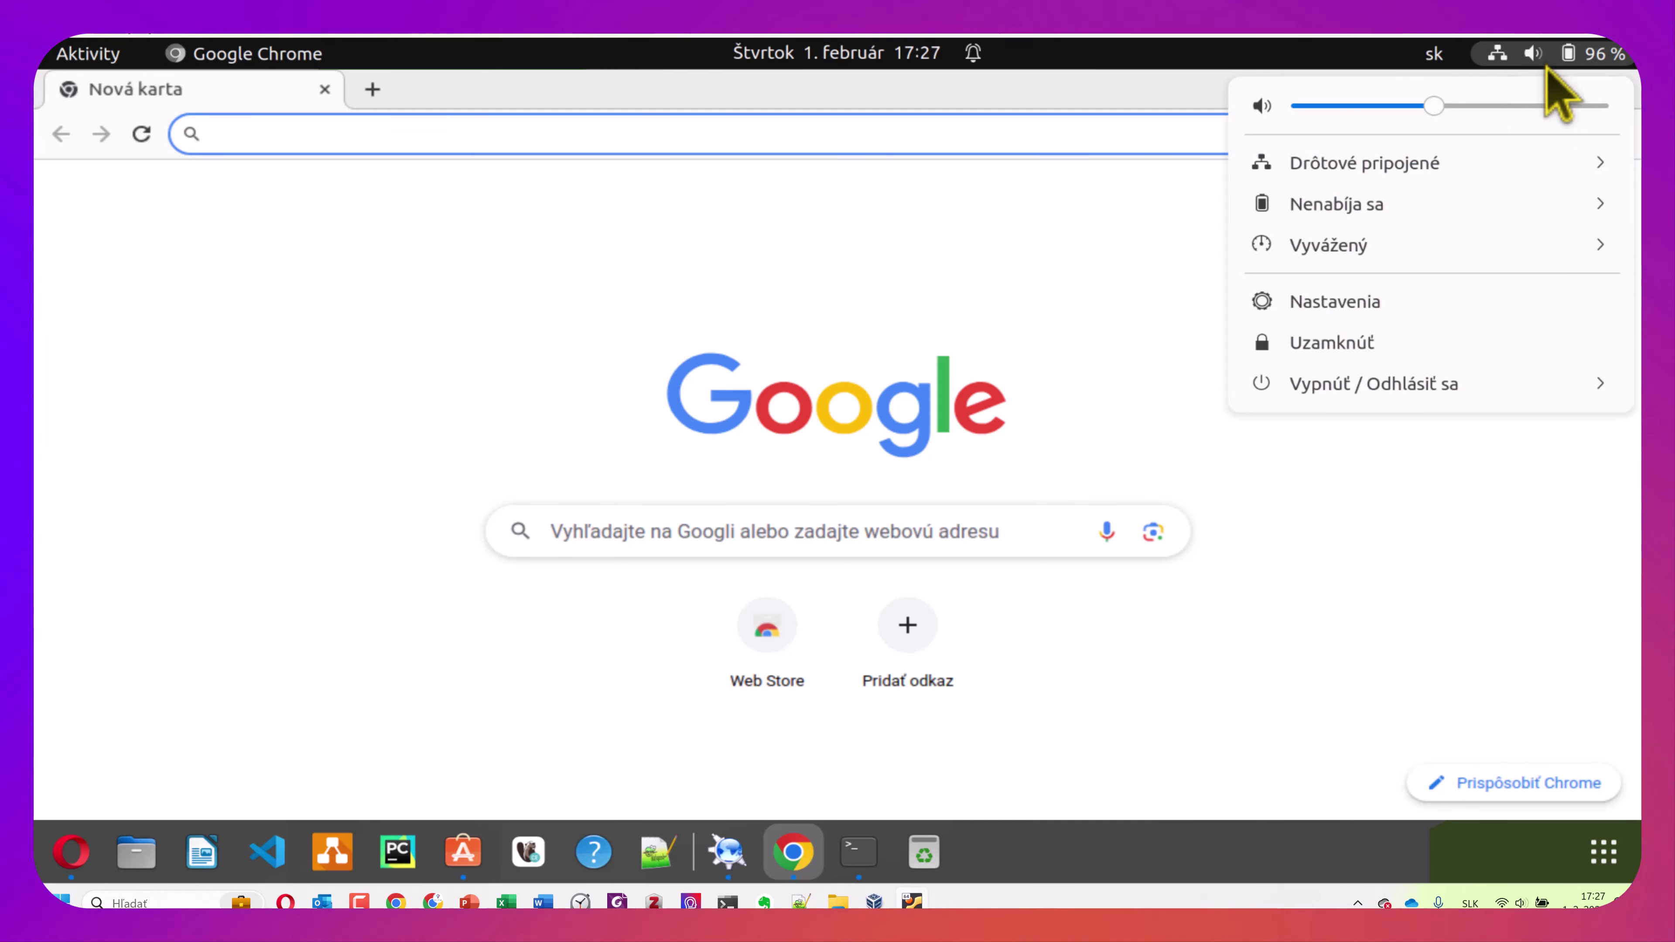
pyautogui.click(1342, 301)
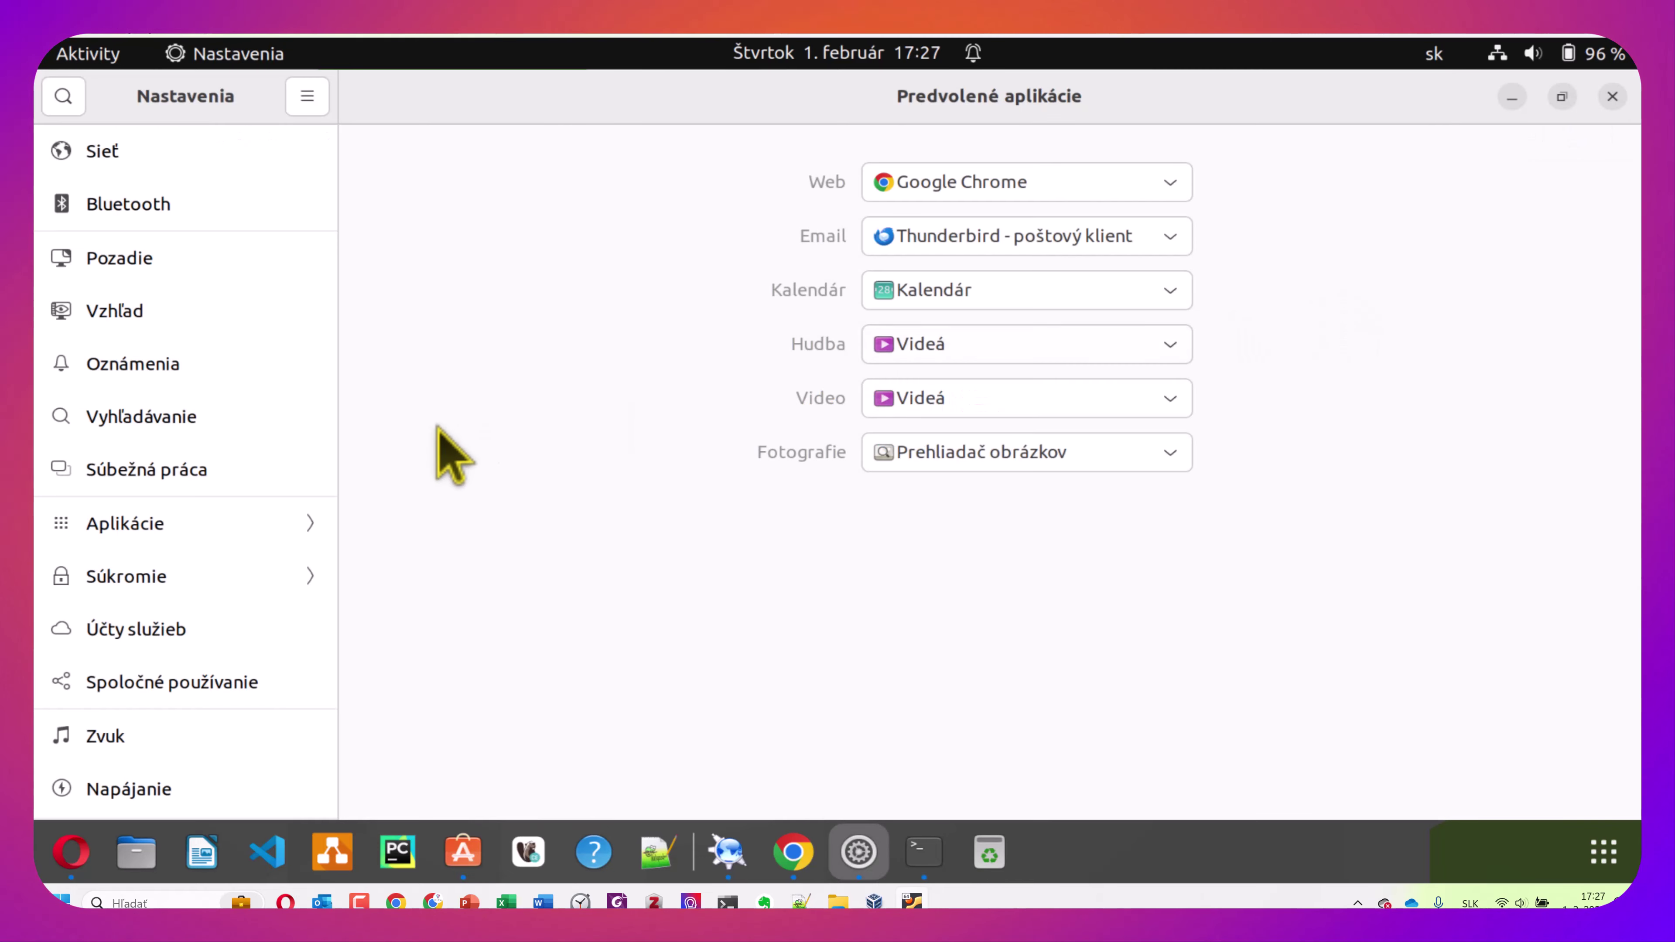
pyautogui.scroll(-10, 224, 468)
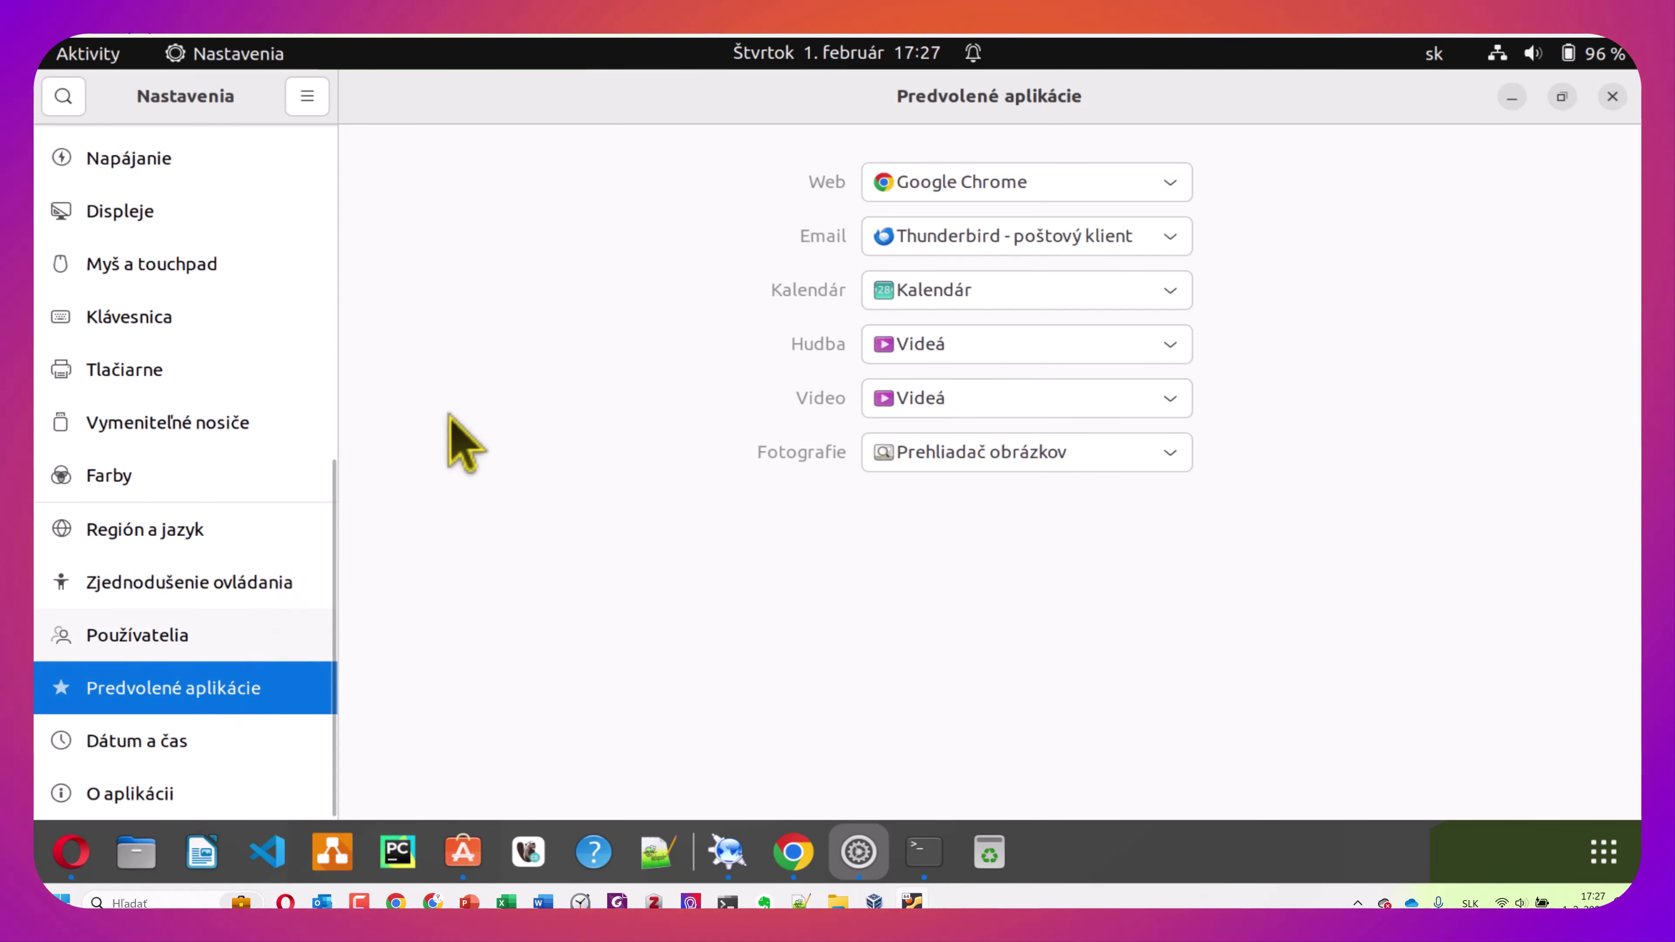
pyautogui.click(1170, 183)
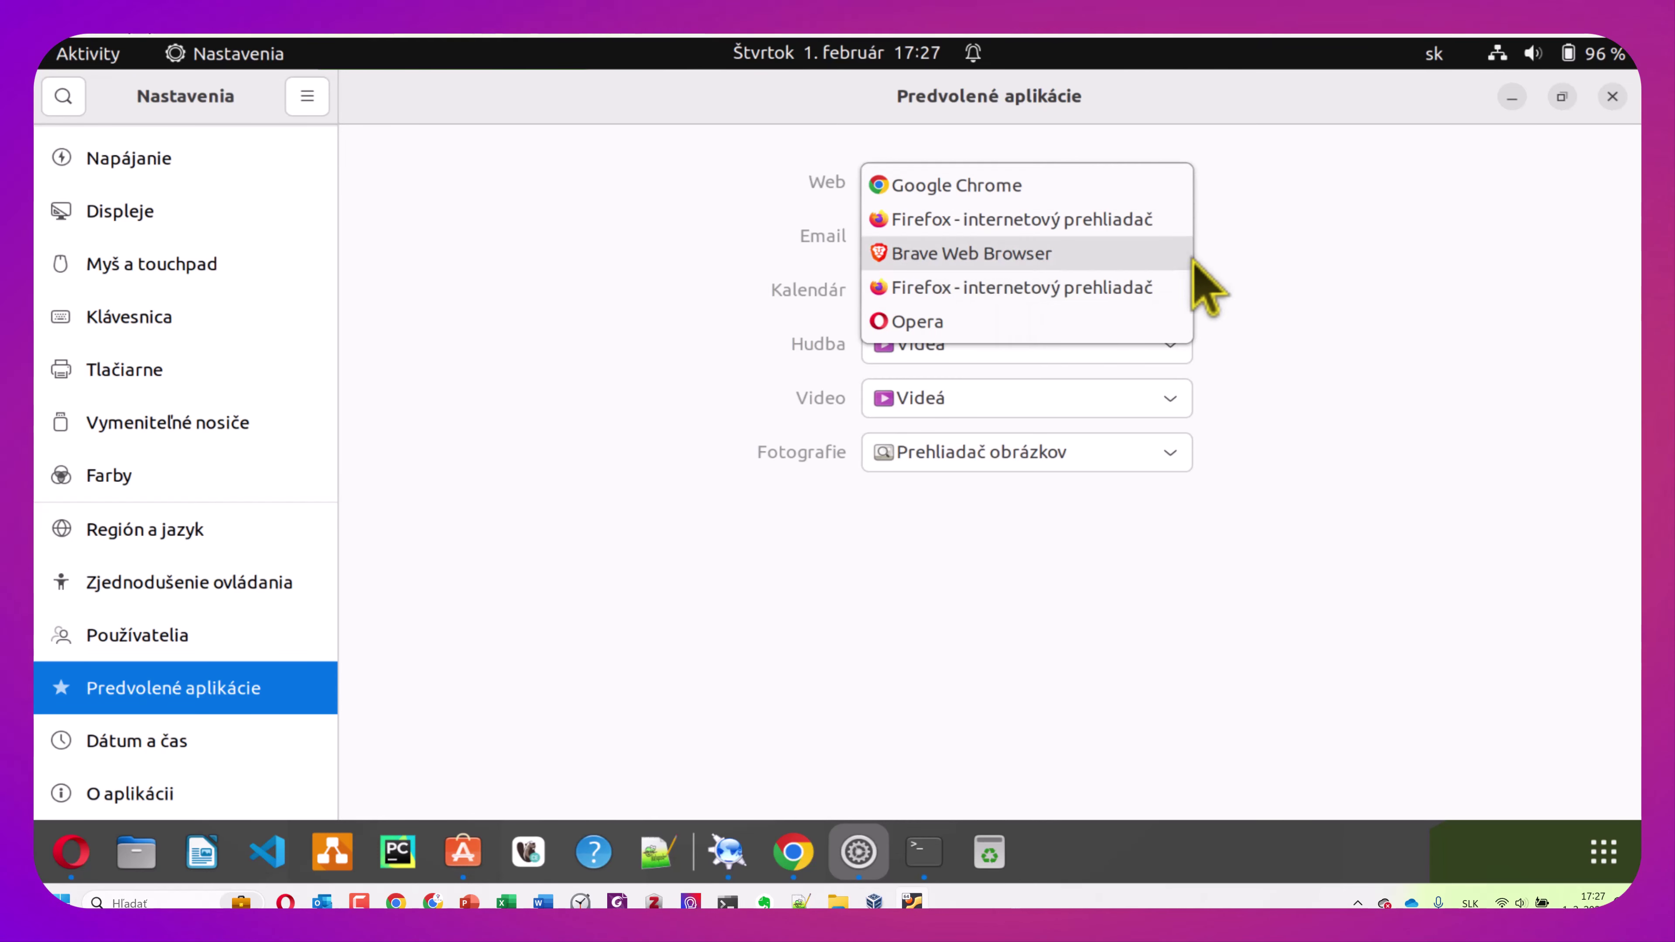
pyautogui.click(1249, 248)
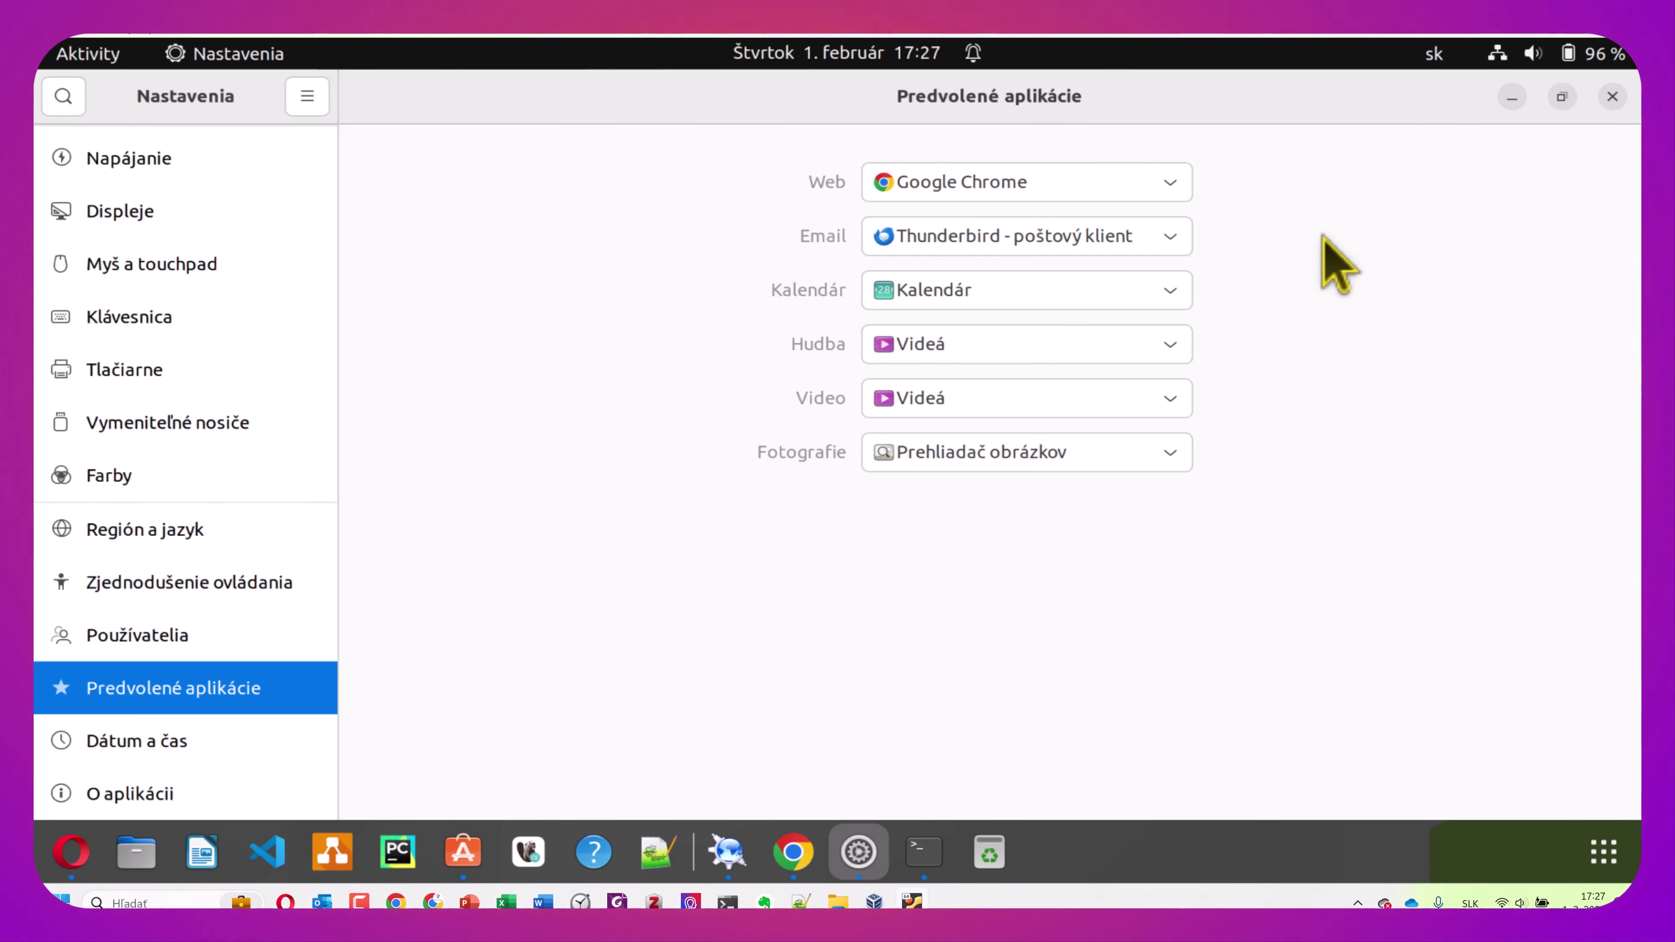
pyautogui.click(1180, 297)
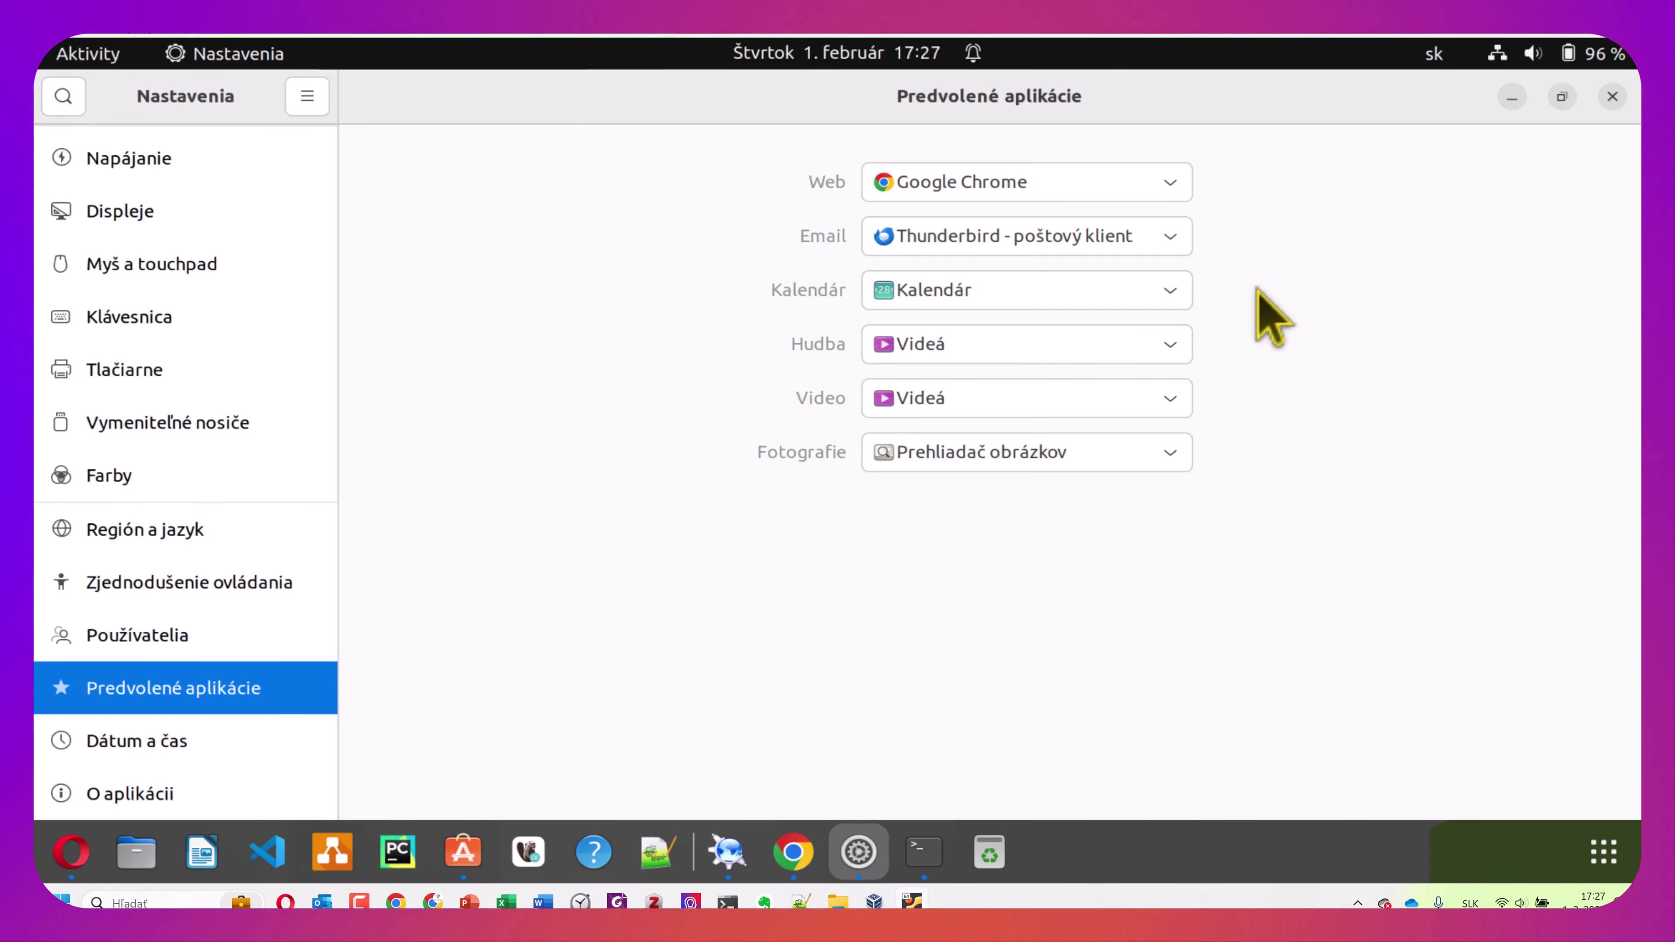
# Set VLC media player as default for Music and Video, leaving Photos unchanged
pyautogui.click(1180, 350)
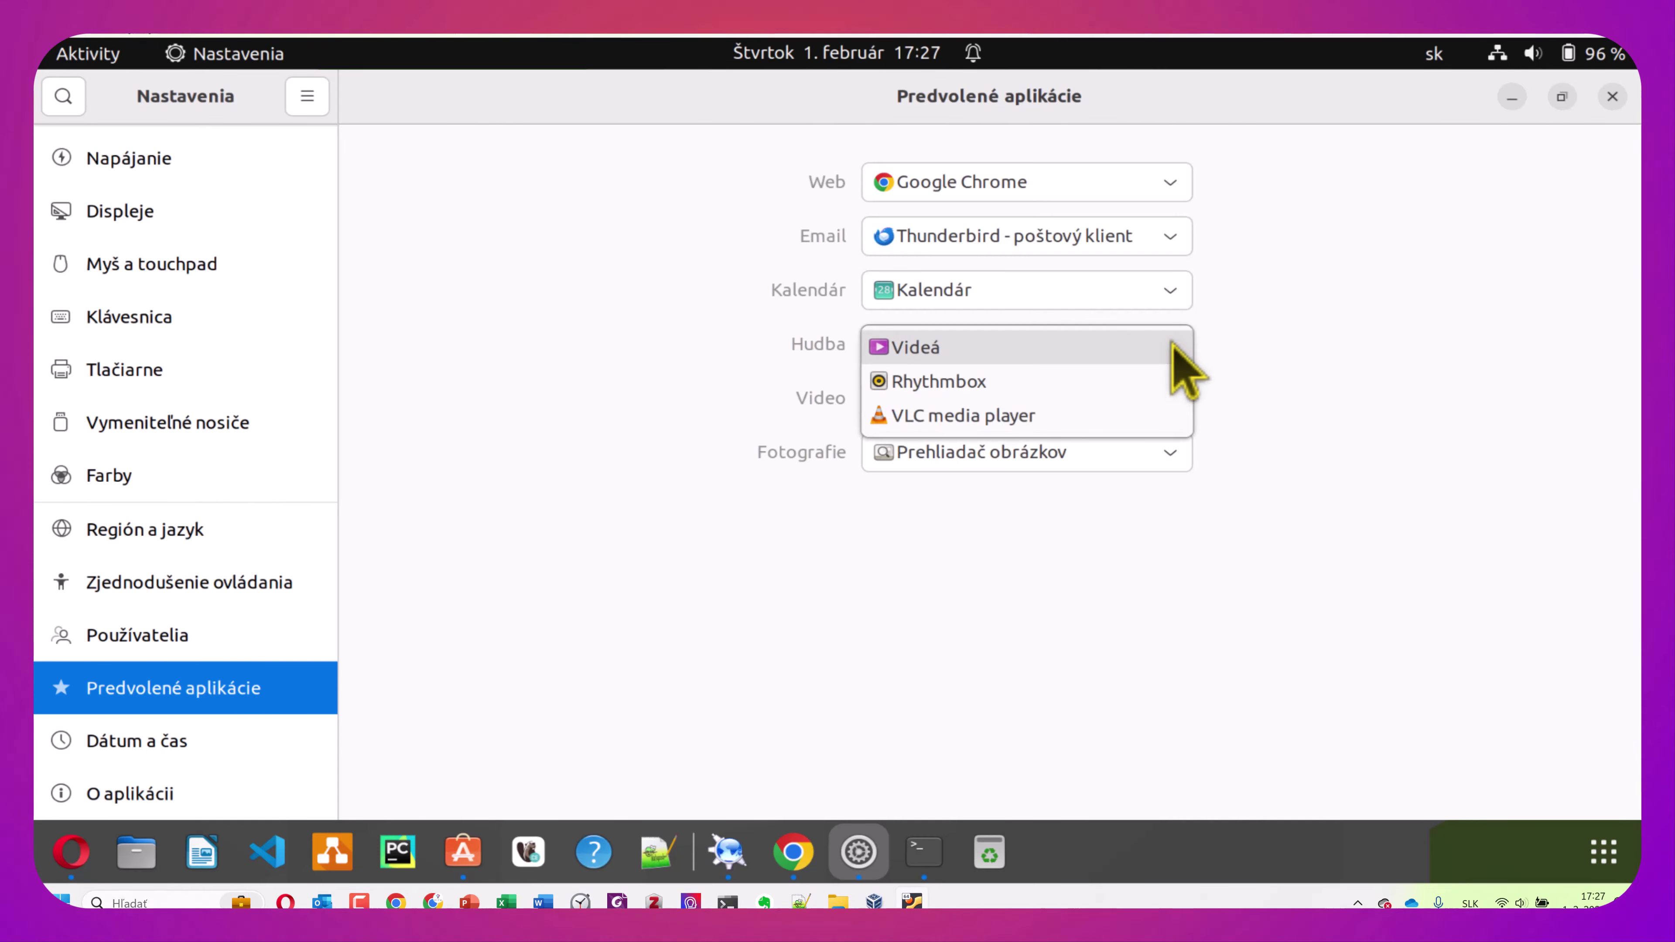
pyautogui.click(1107, 416)
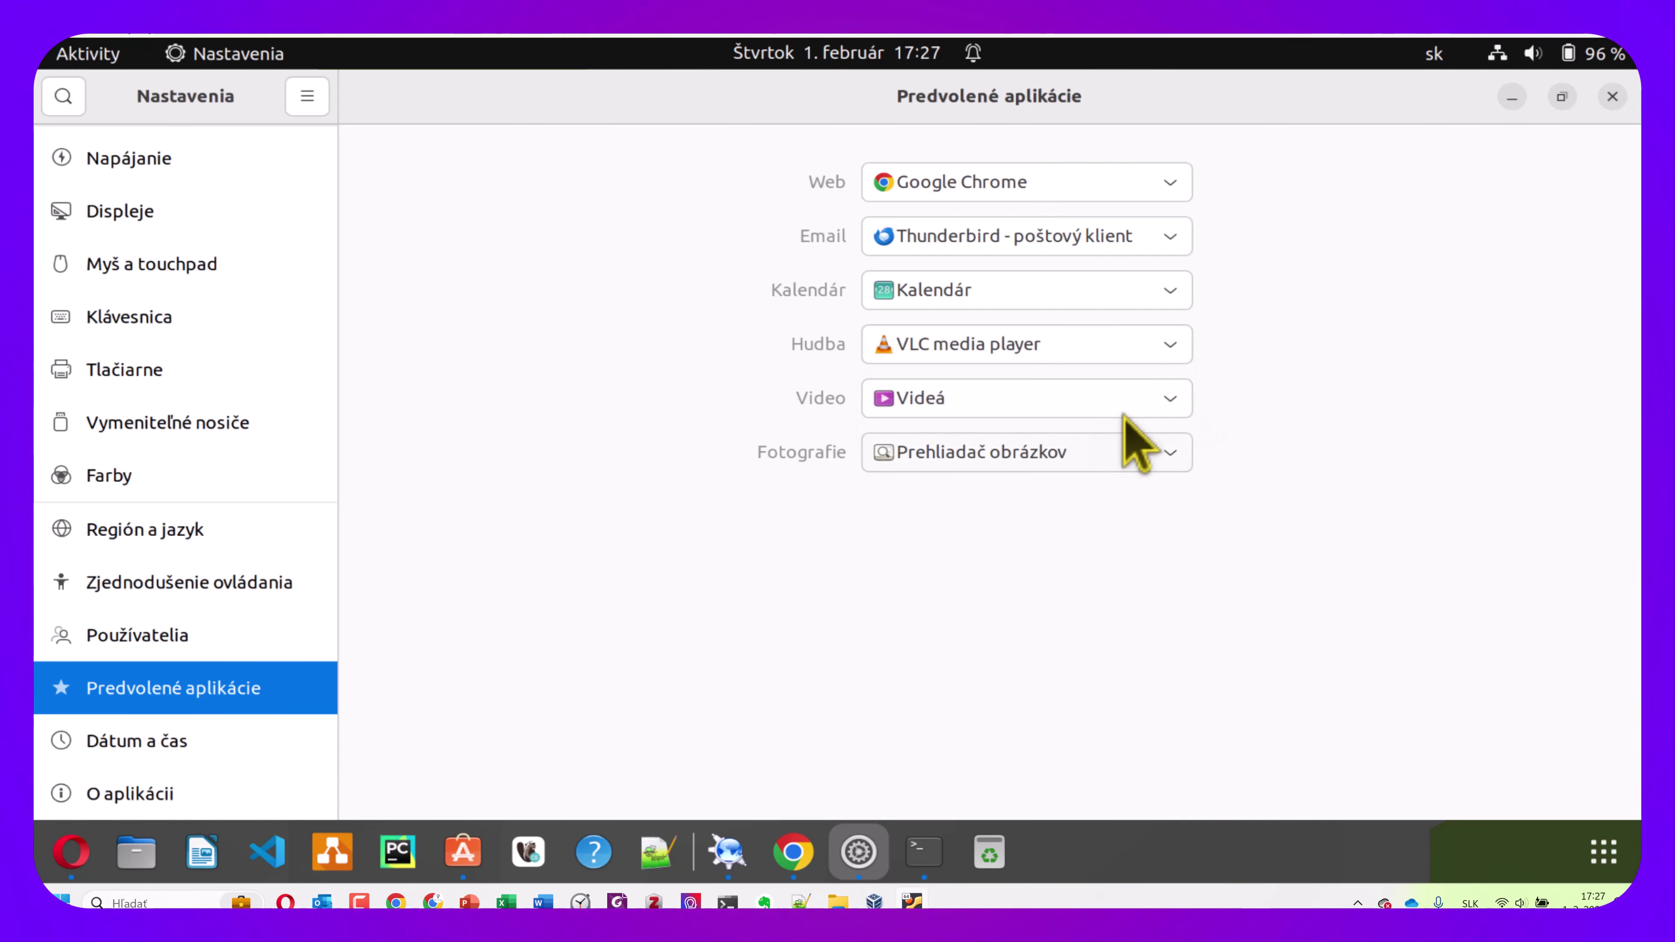
pyautogui.click(1167, 404)
pyautogui.click(1064, 435)
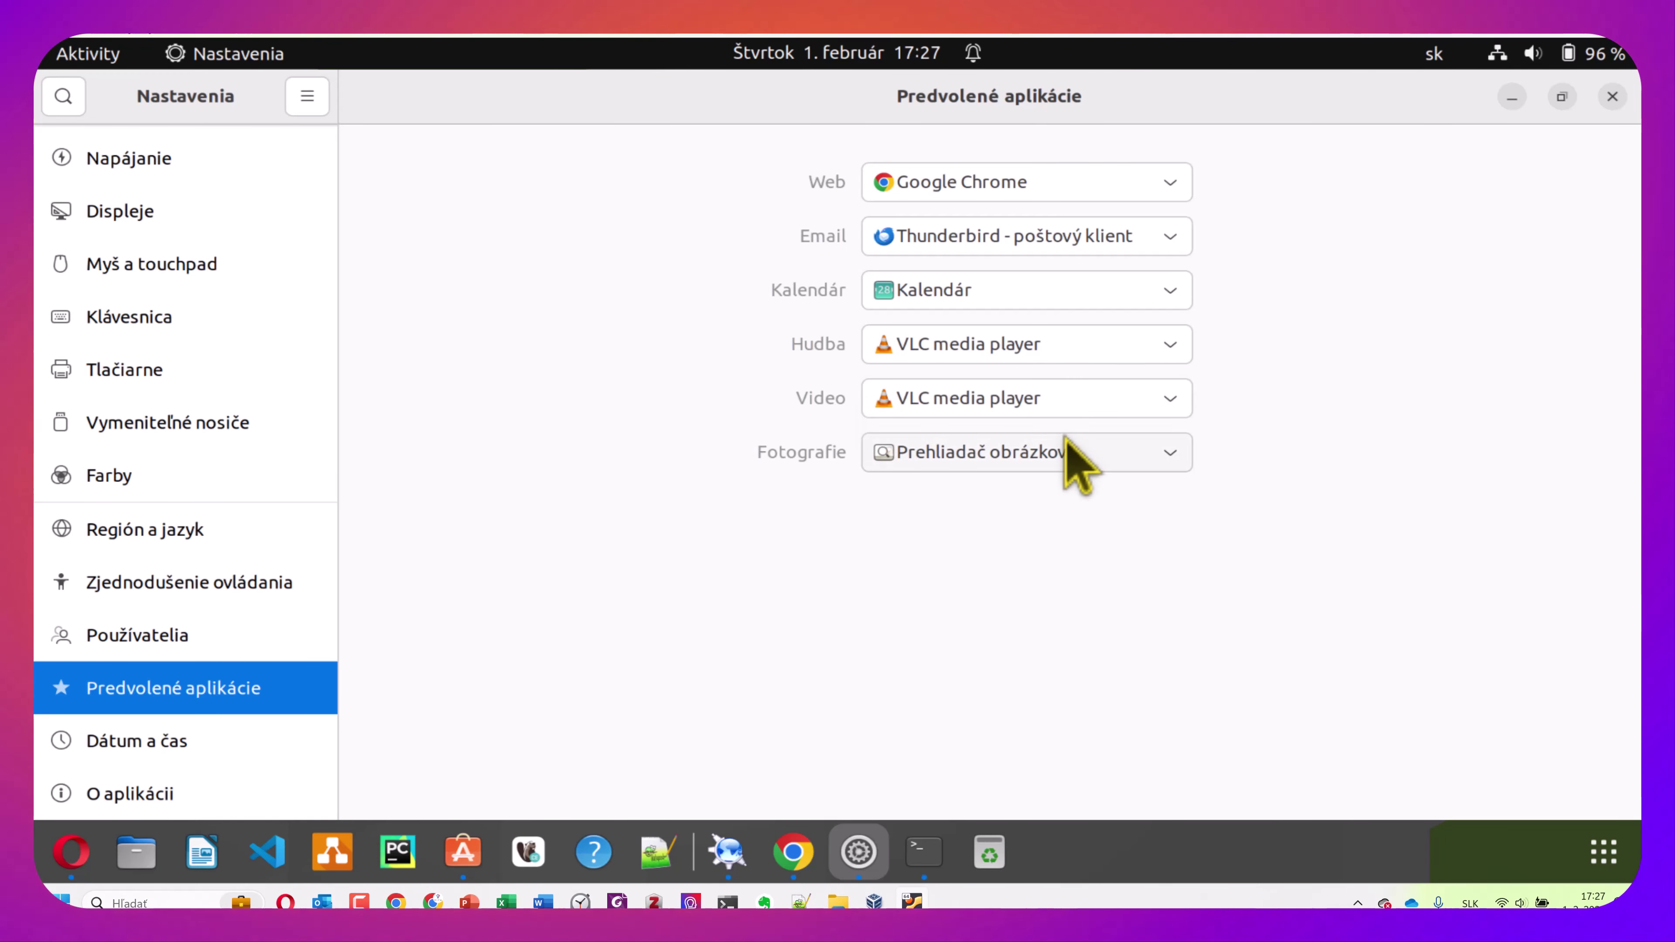
pyautogui.click(1166, 455)
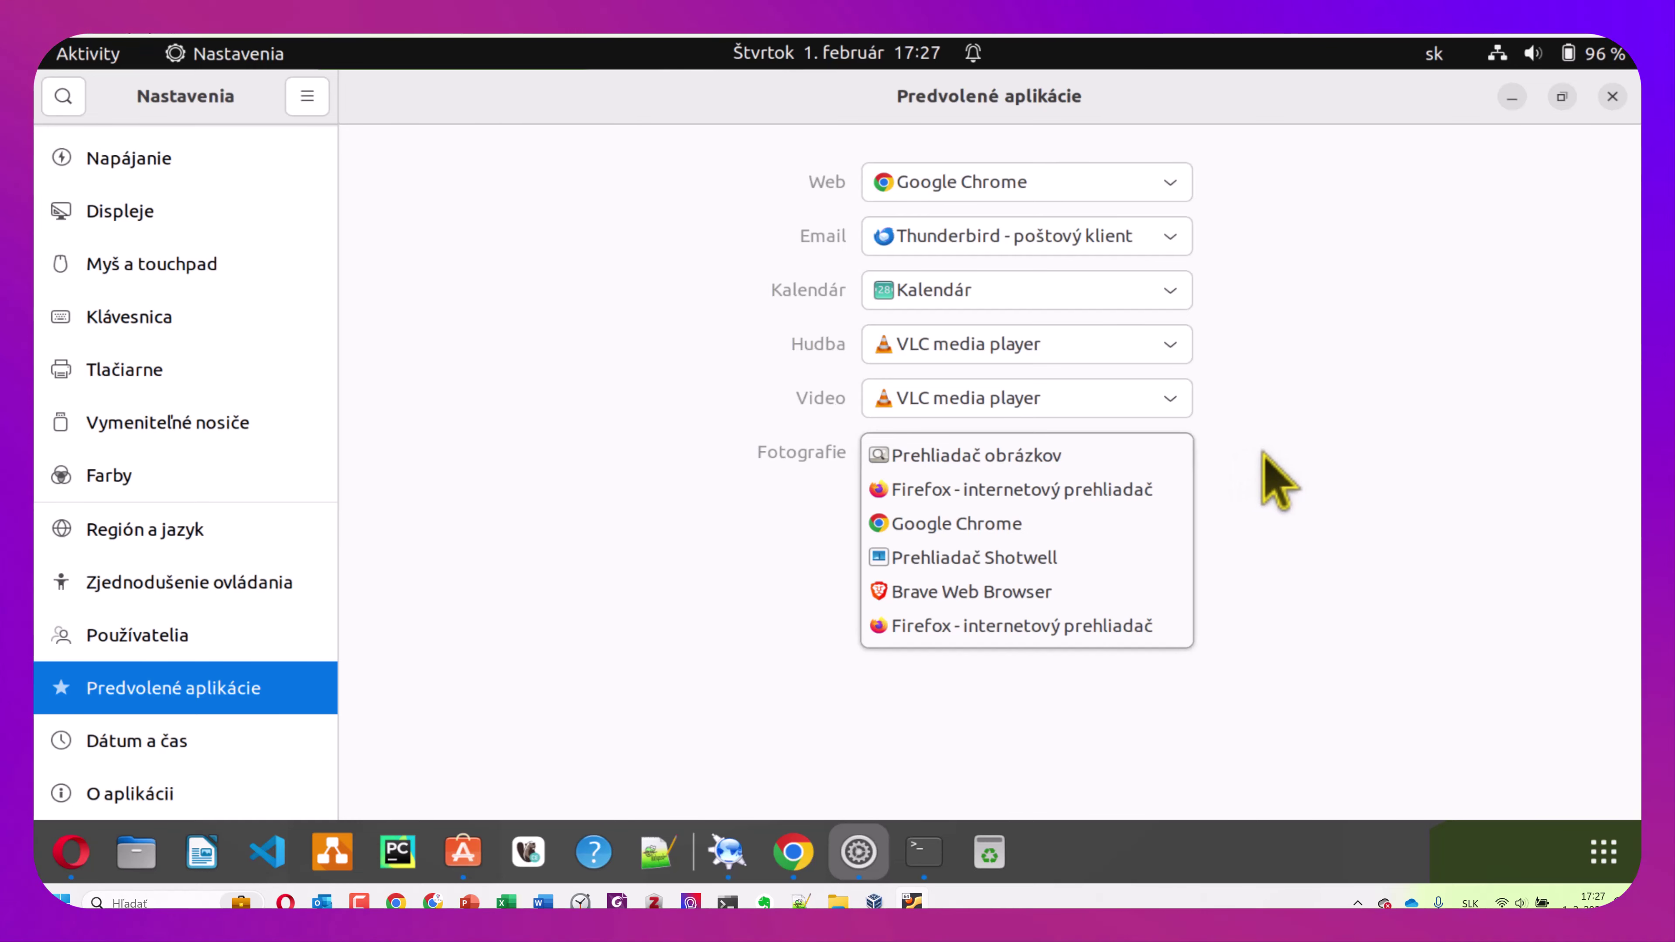
pyautogui.click(1272, 478)
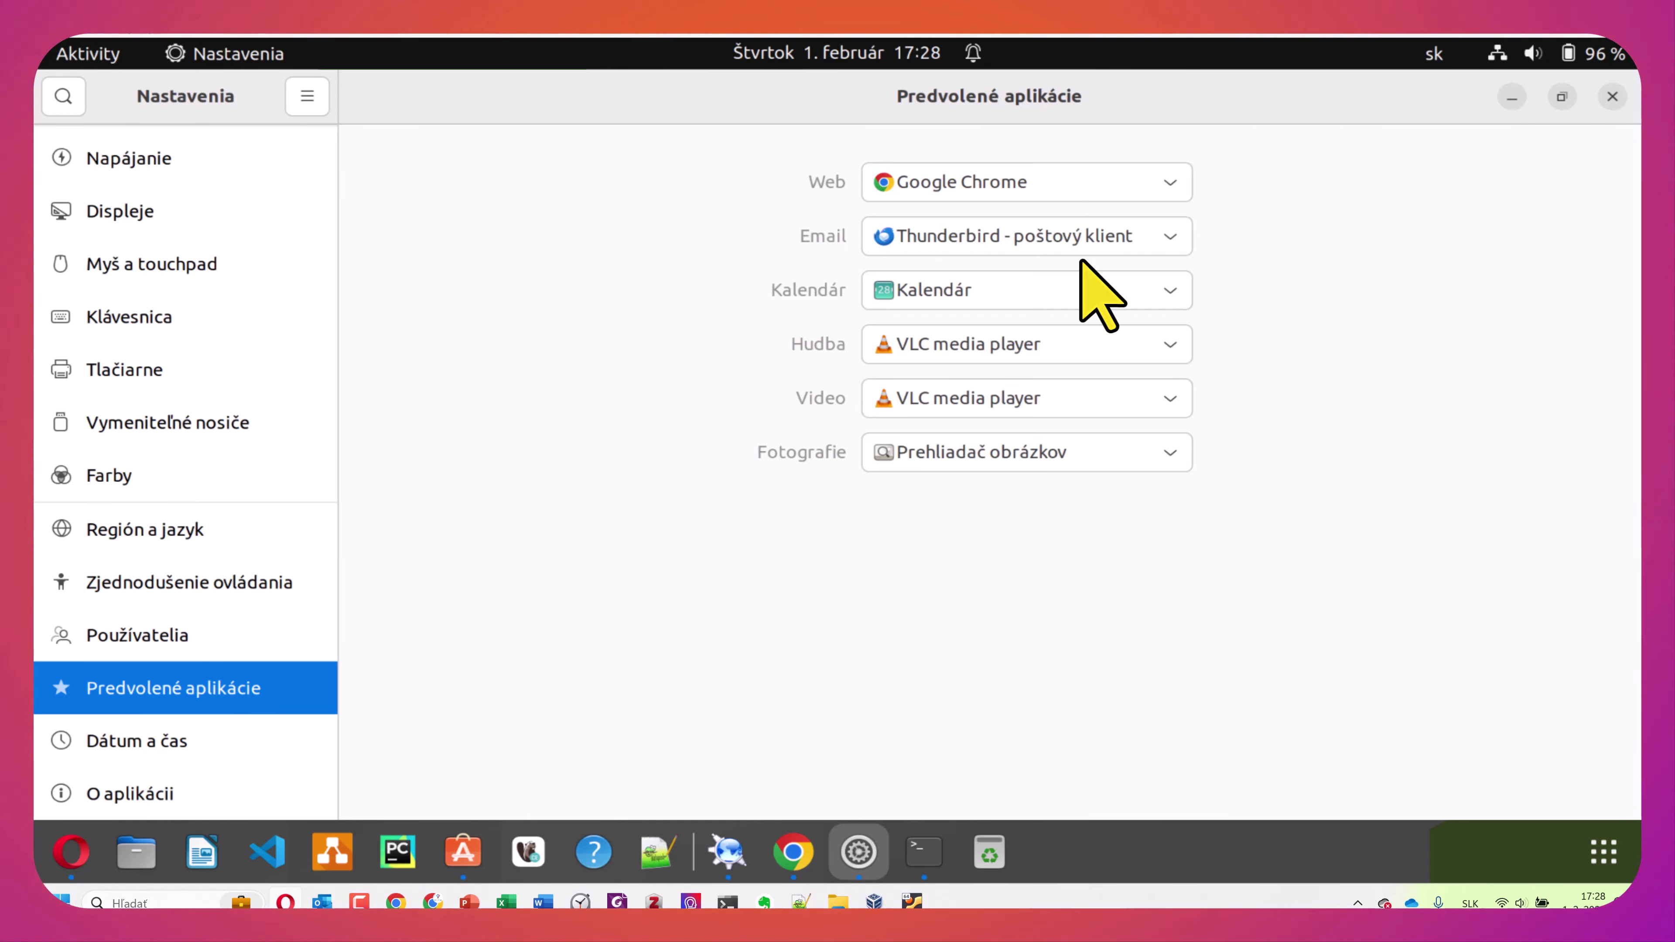
# Search Ubuntu Software for 'gimp' and open the GNU Image Manipulation Program entry
pyautogui.click(477, 851)
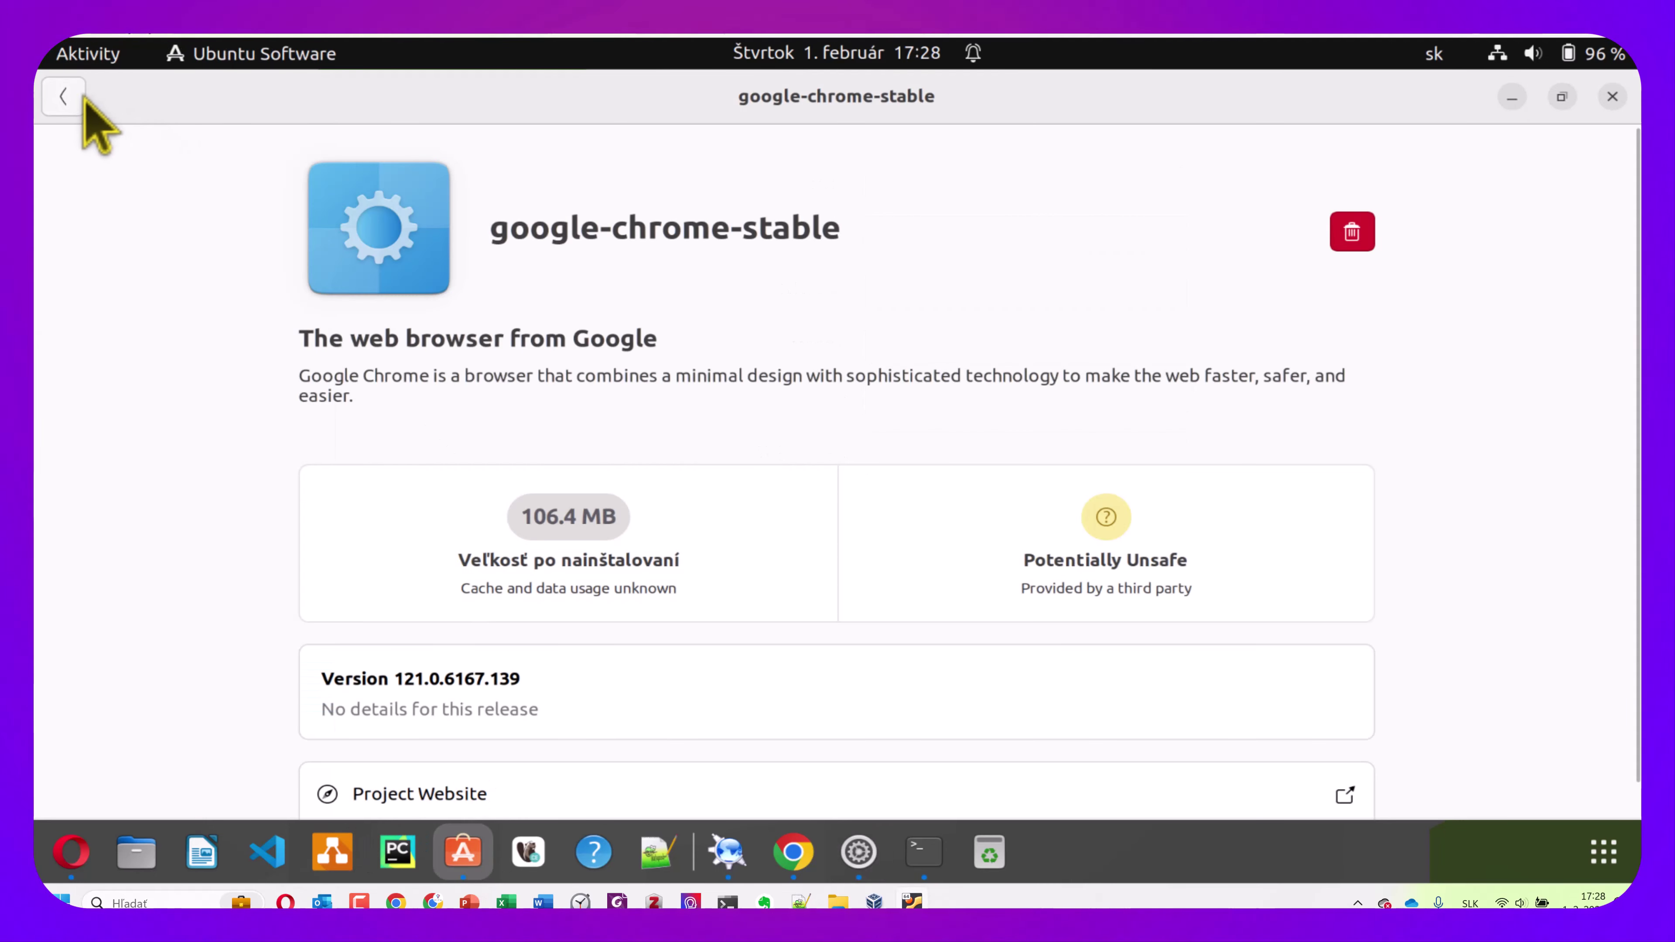
pyautogui.click(80, 99)
pyautogui.click(75, 97)
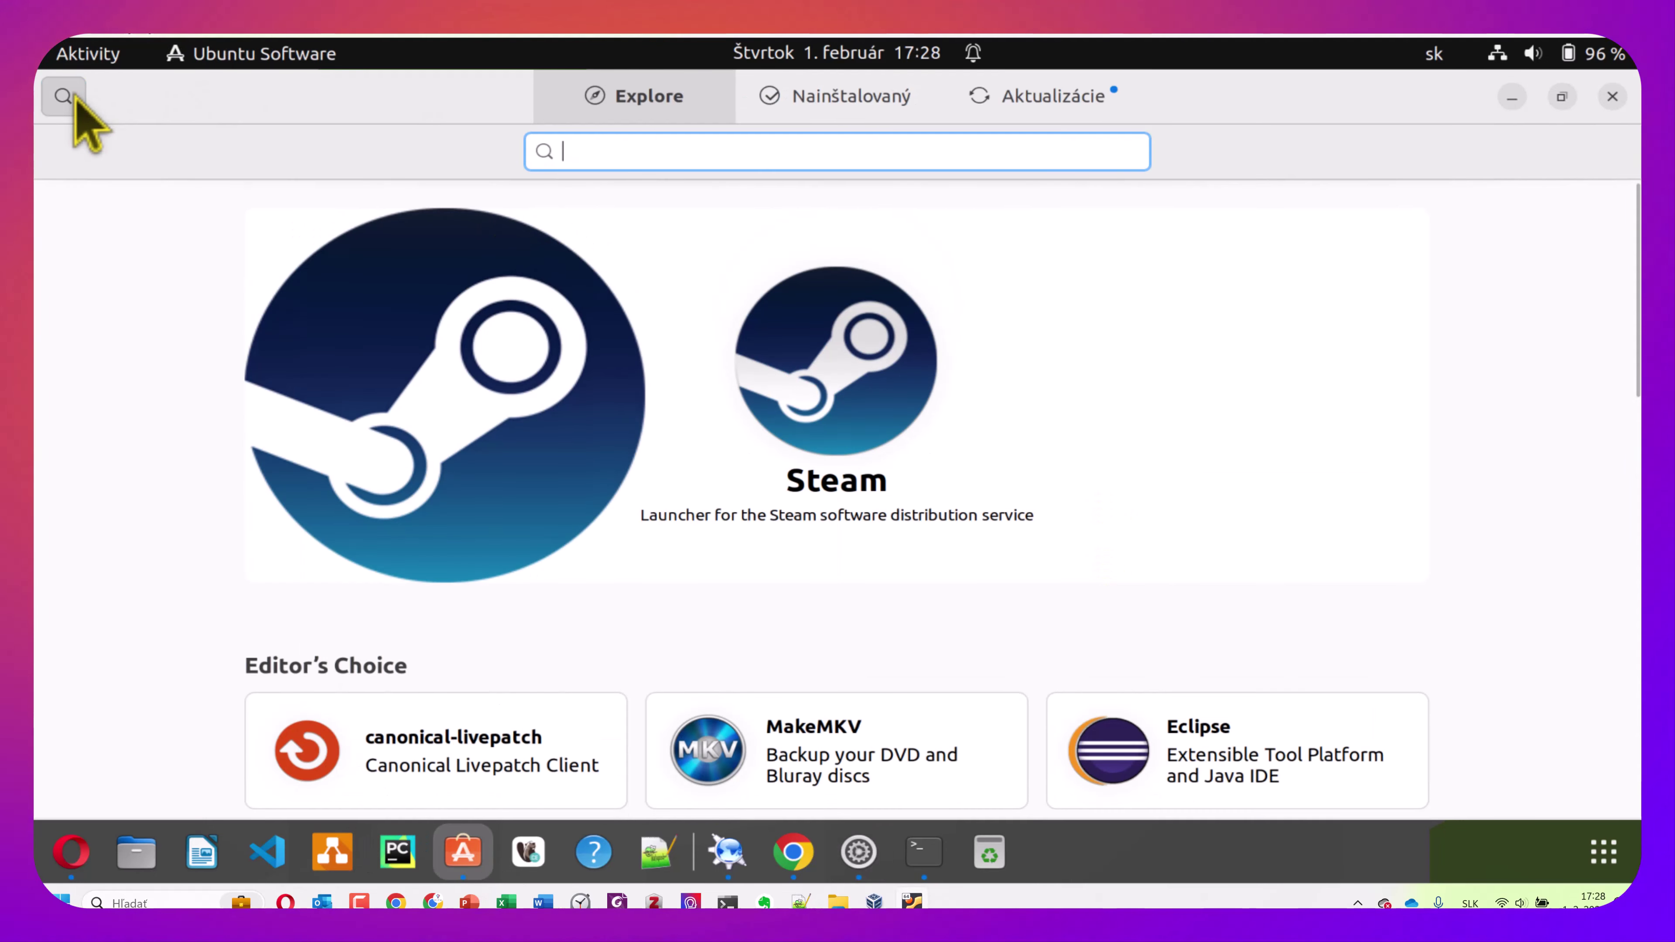
pyautogui.write('gimp')
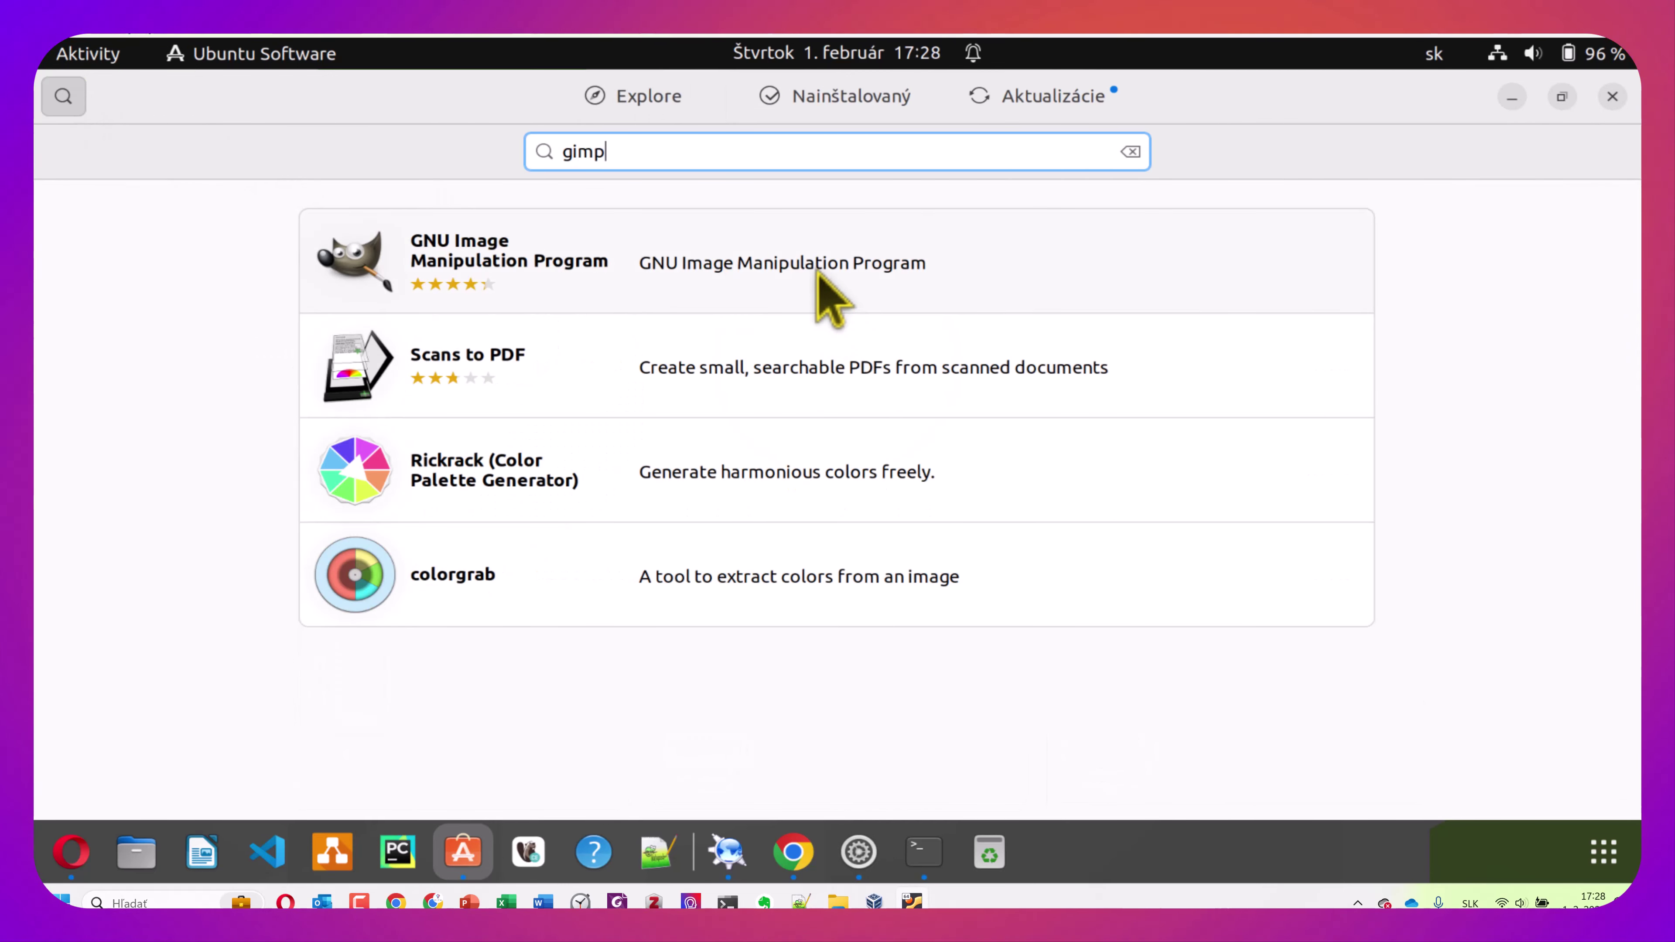
pyautogui.click(820, 277)
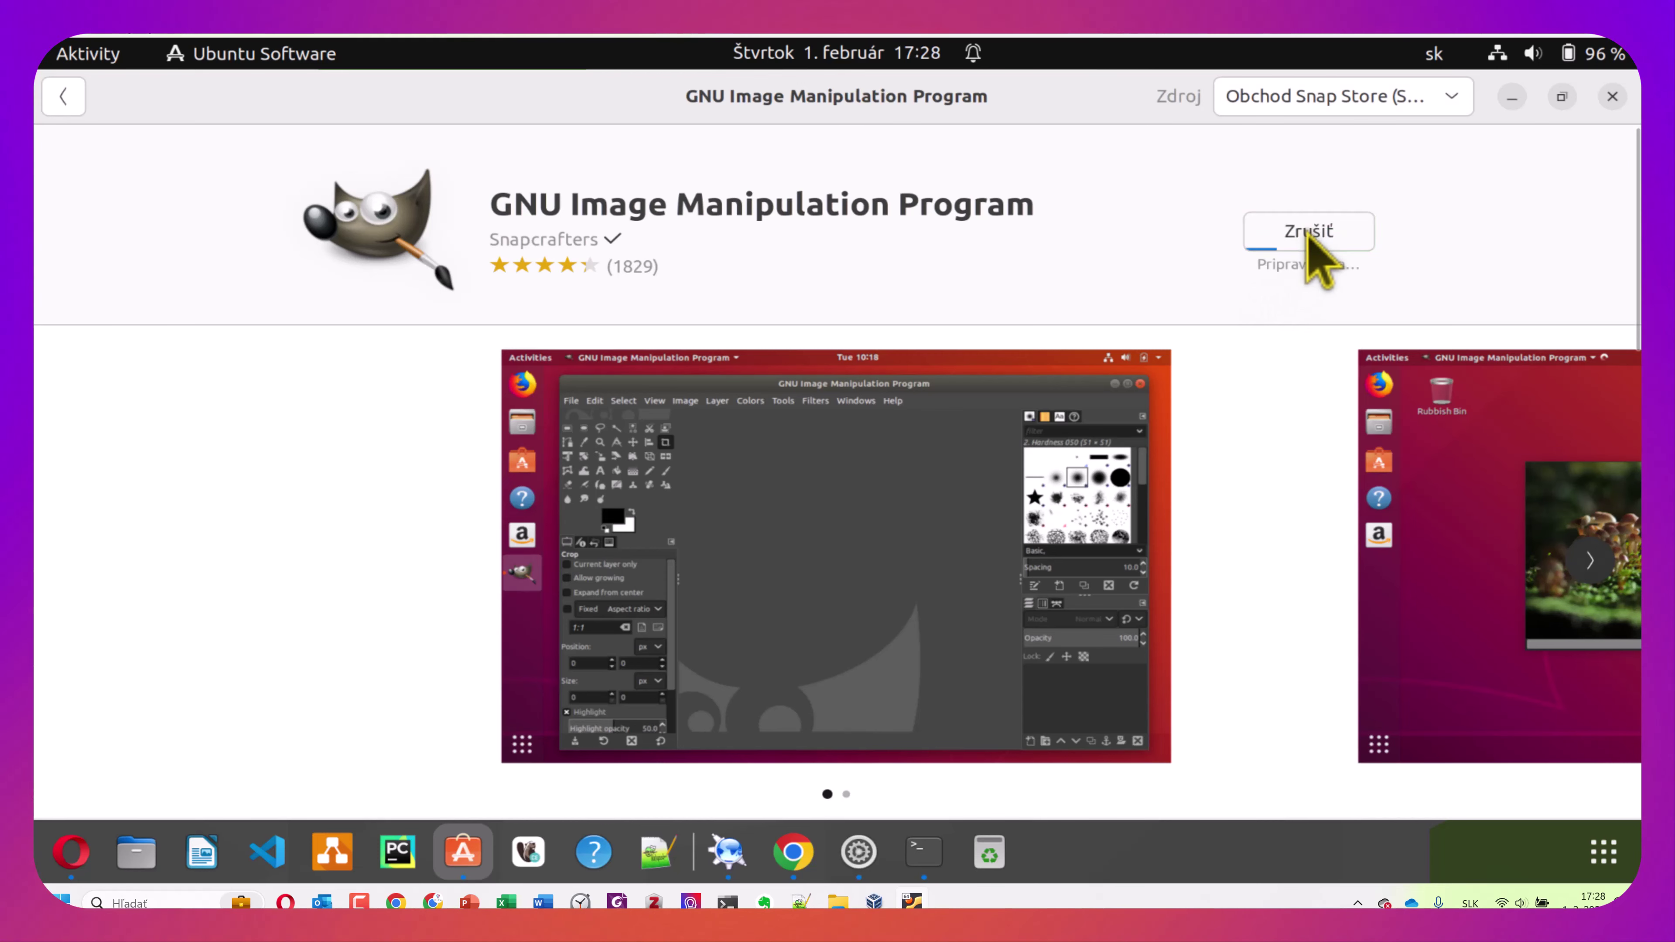
# Authorise the GIMP installation with the account password, re-entering it after rejection
pyautogui.write('•••')
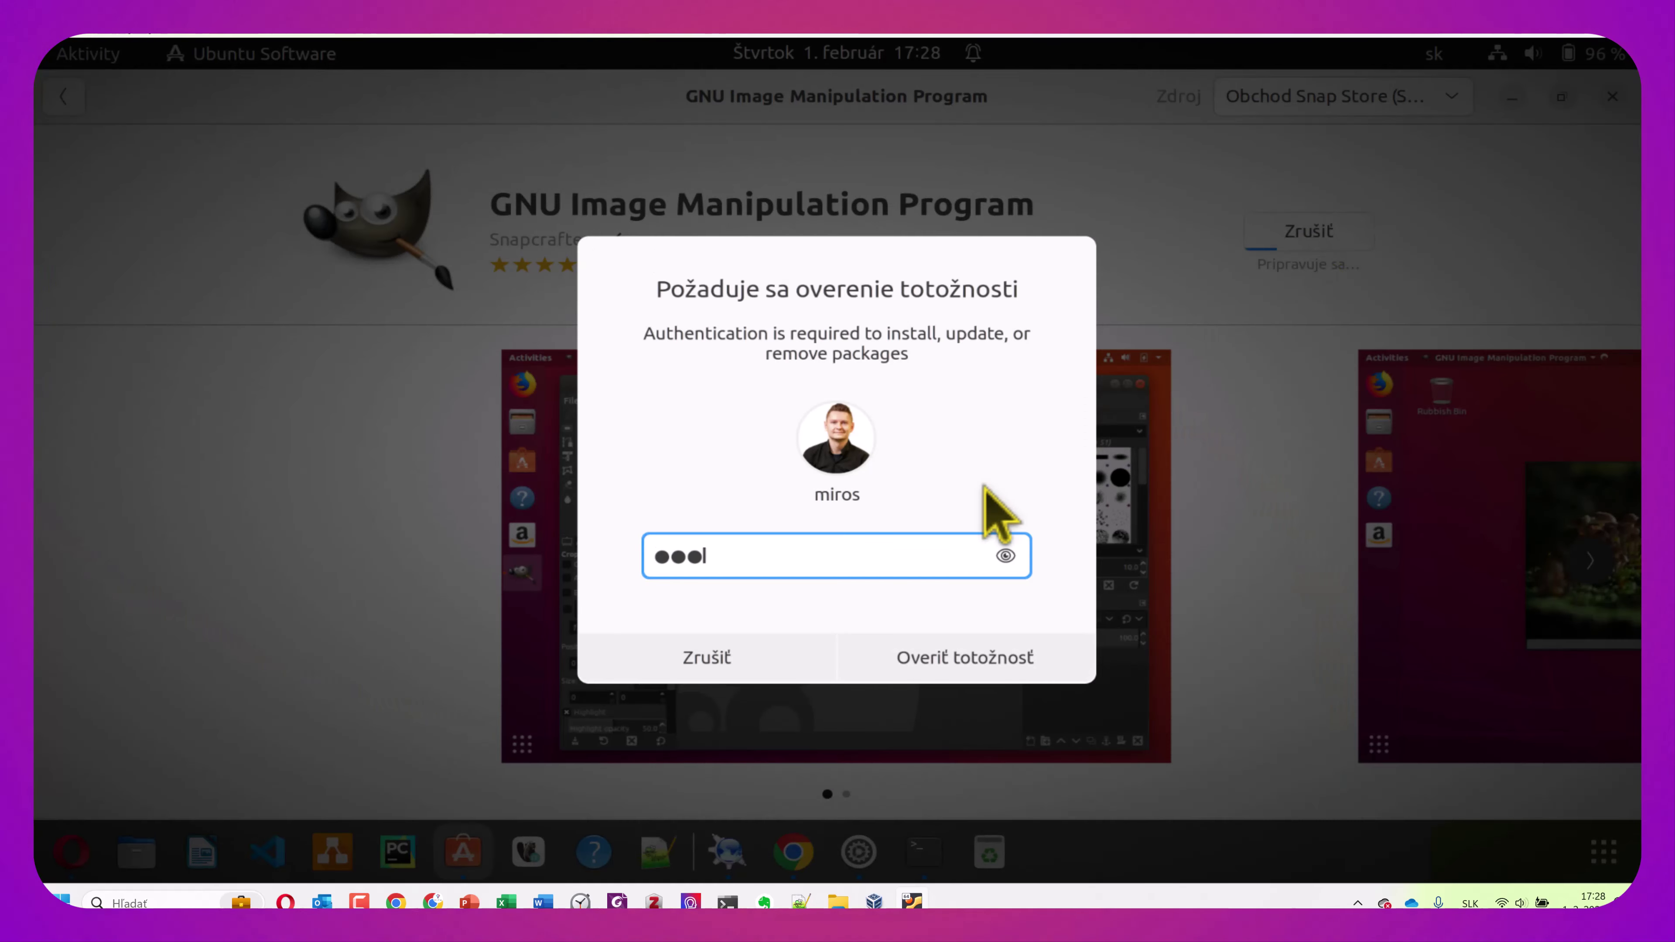
pyautogui.click(969, 660)
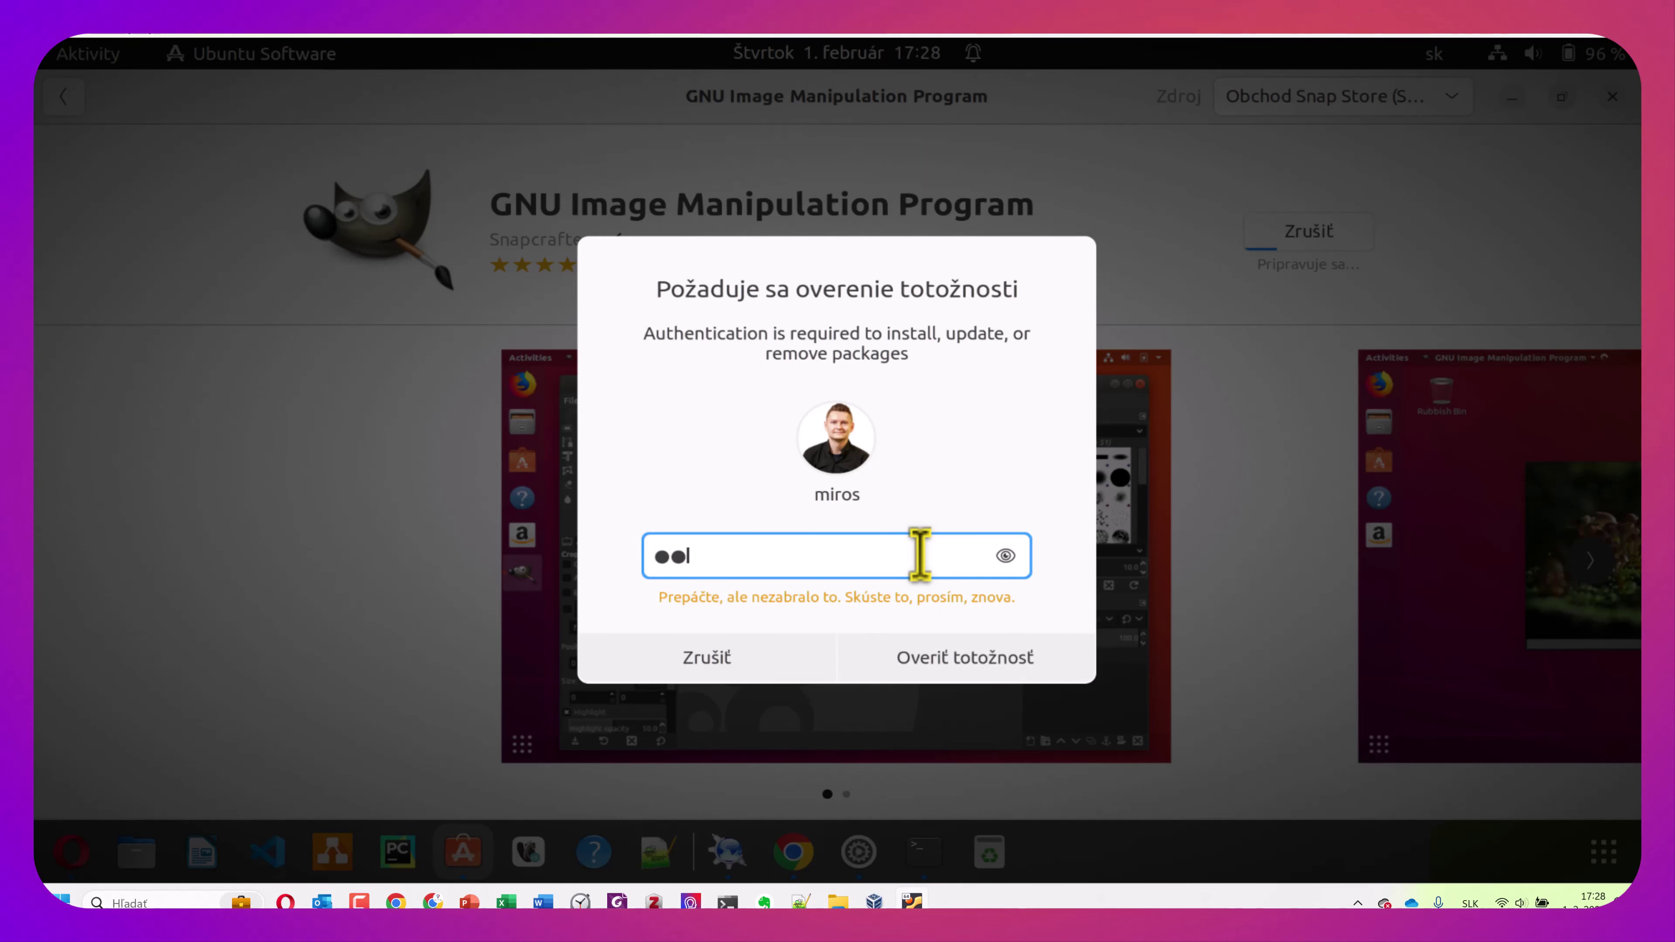
pyautogui.write('•••••••')
pyautogui.click(973, 667)
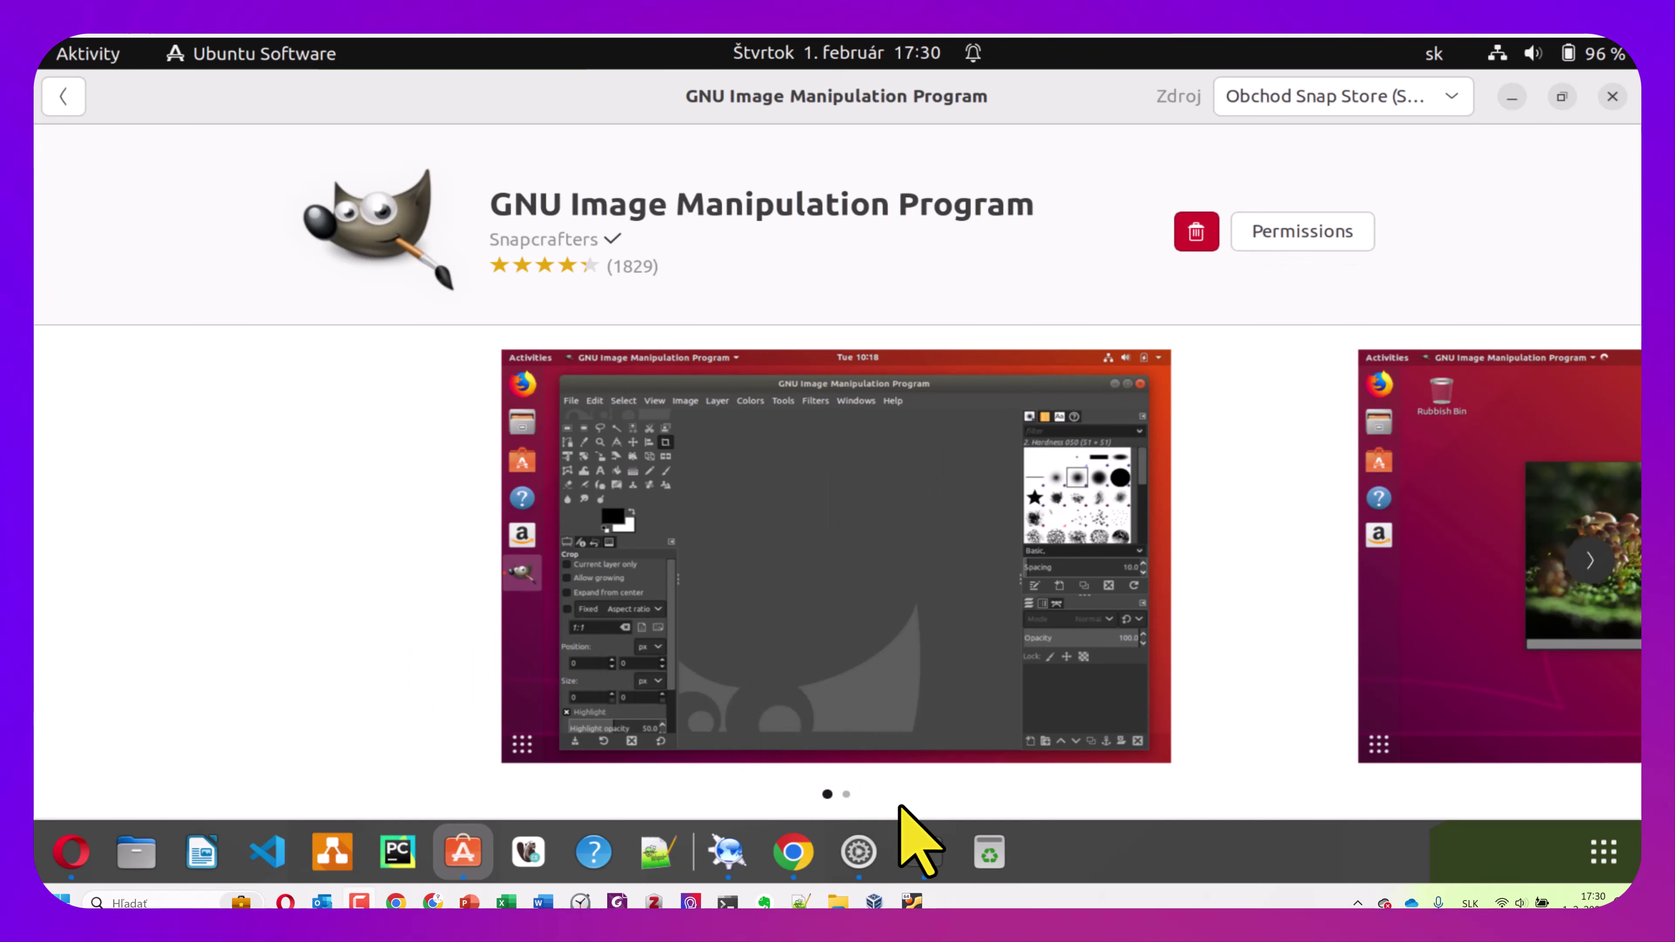
pyautogui.click(1609, 857)
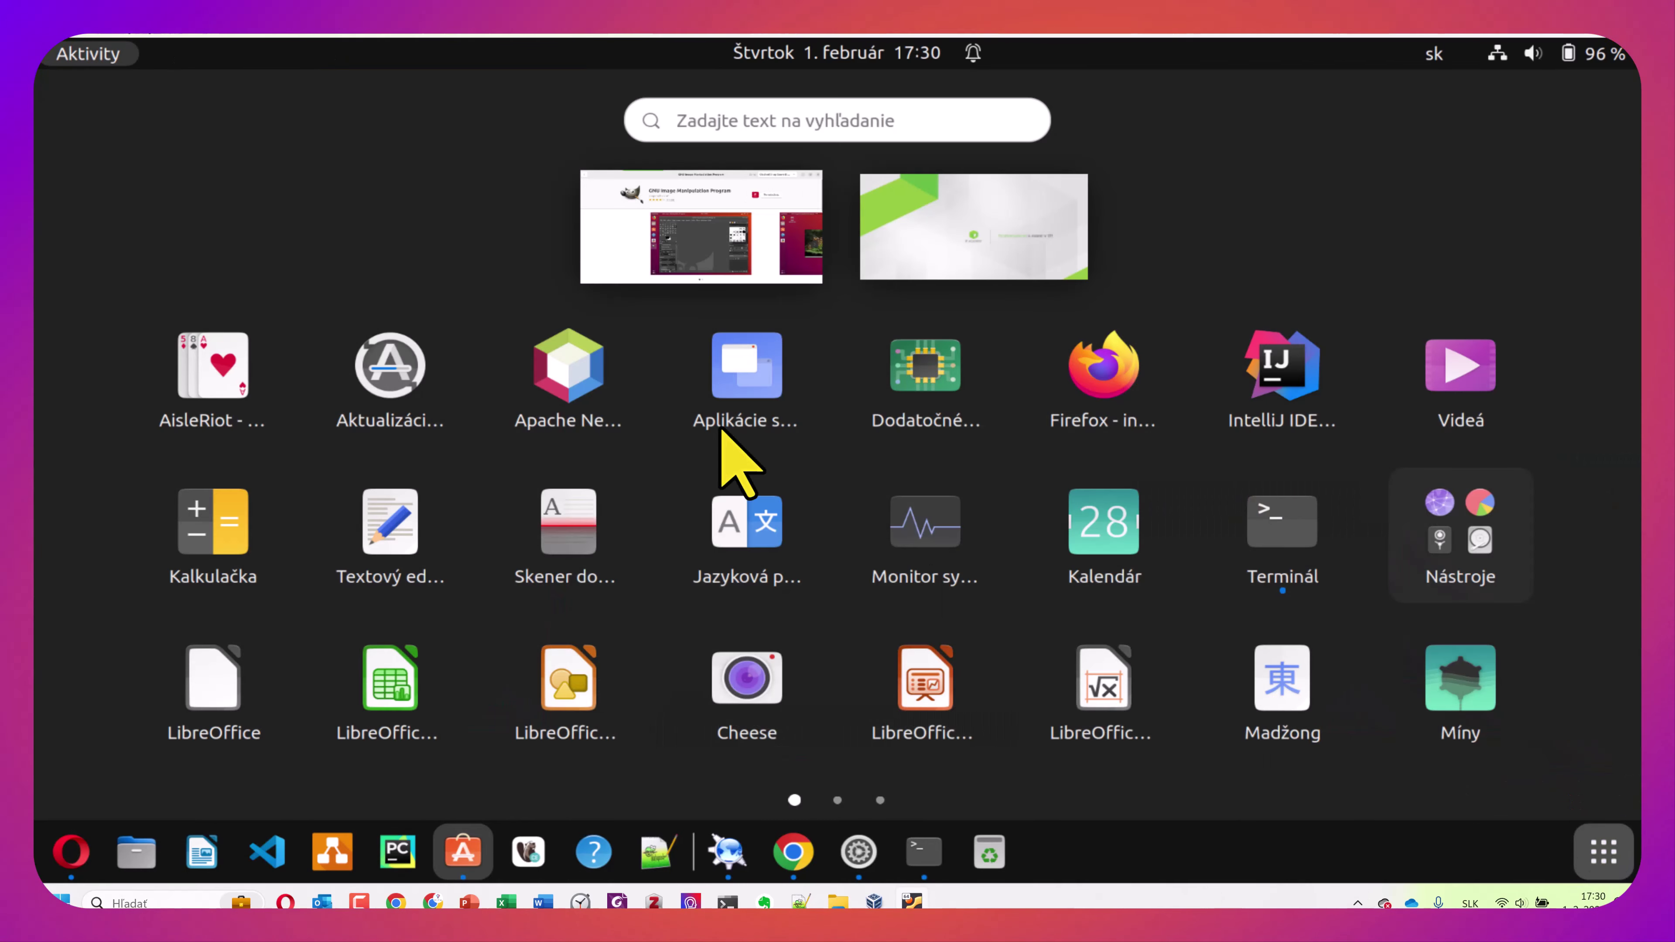
pyautogui.scroll(-1, 947, 449)
pyautogui.scroll(-1, 946, 449)
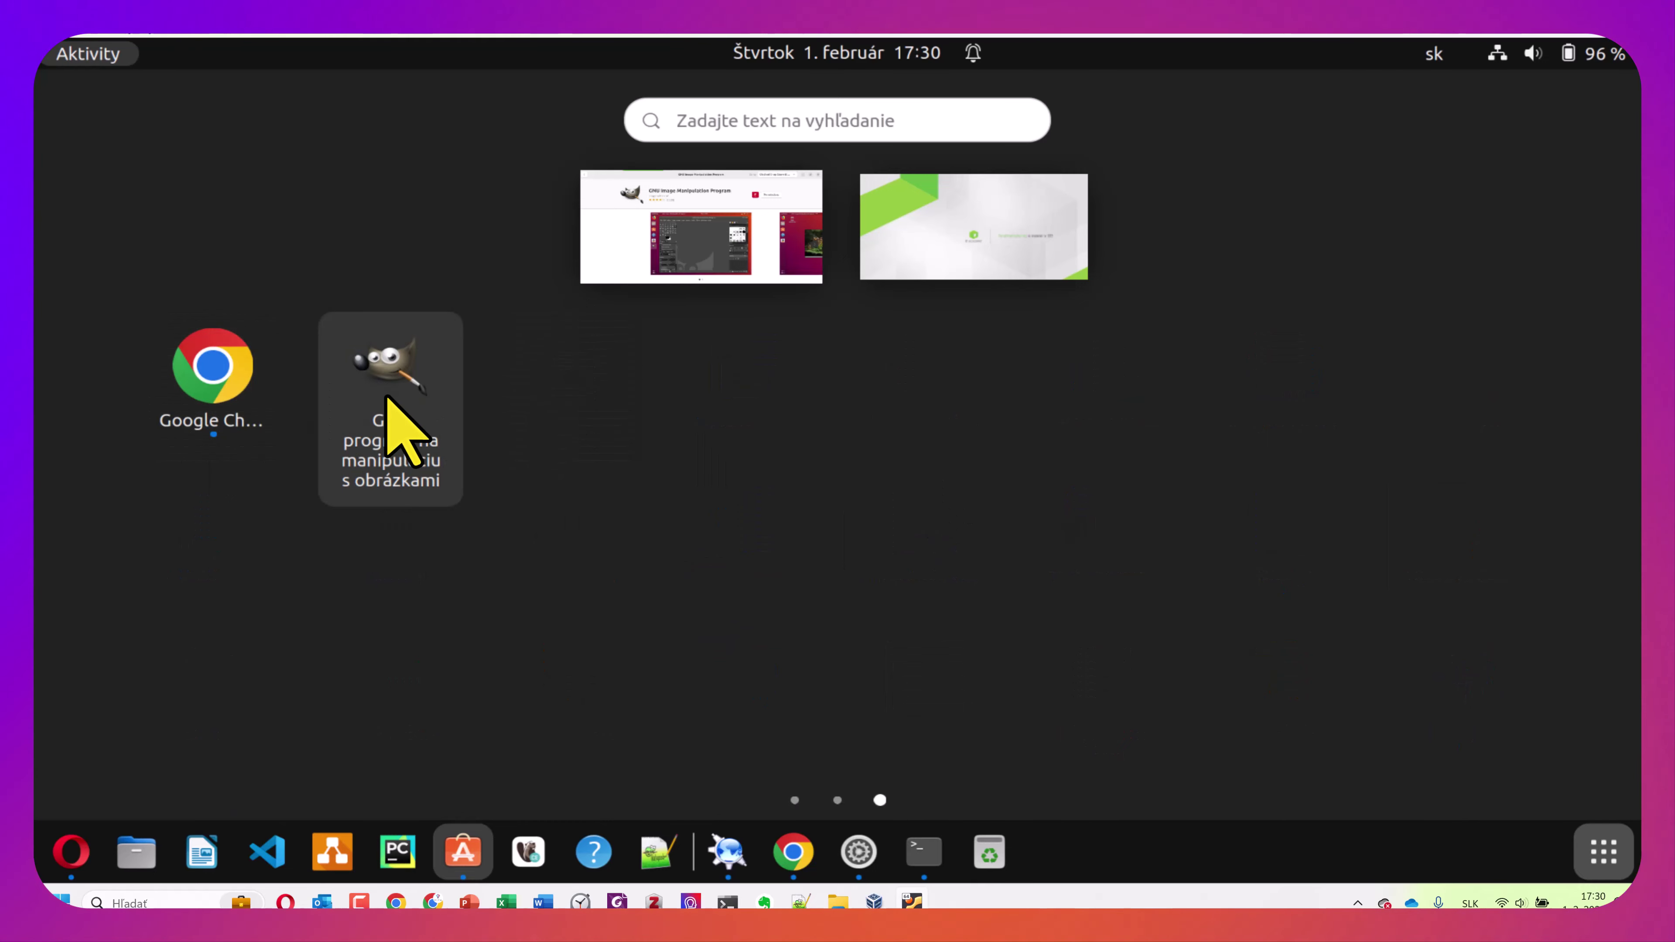
pyautogui.scroll(2, 834, 785)
pyautogui.scroll(-2, 871, 758)
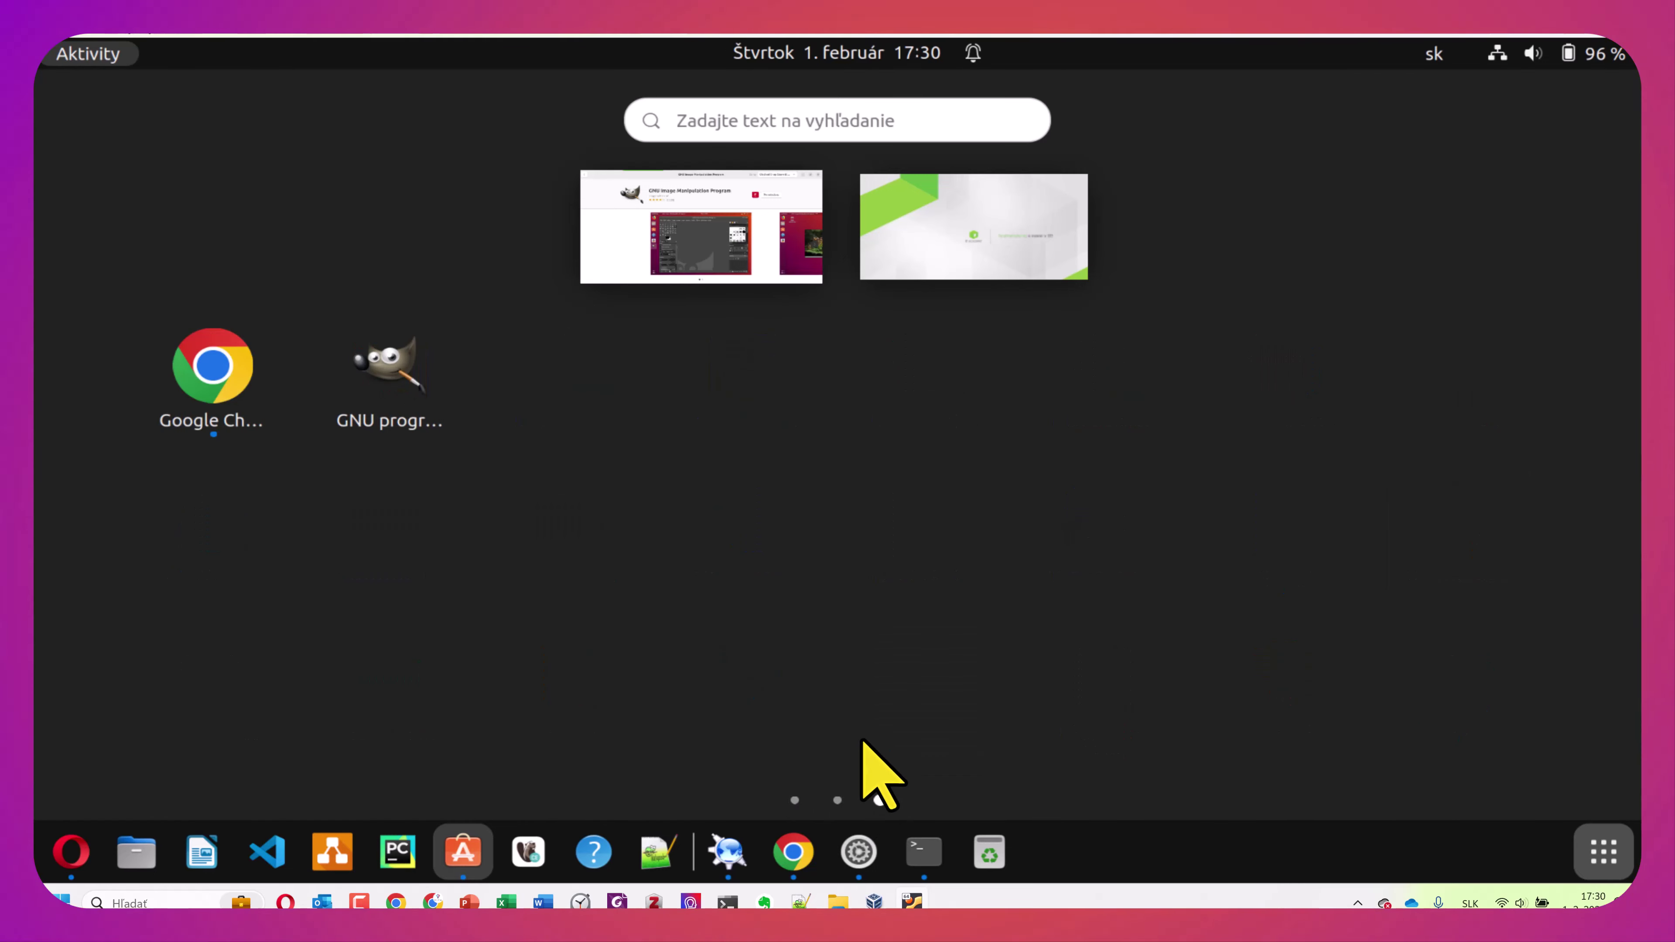
pyautogui.click(385, 389)
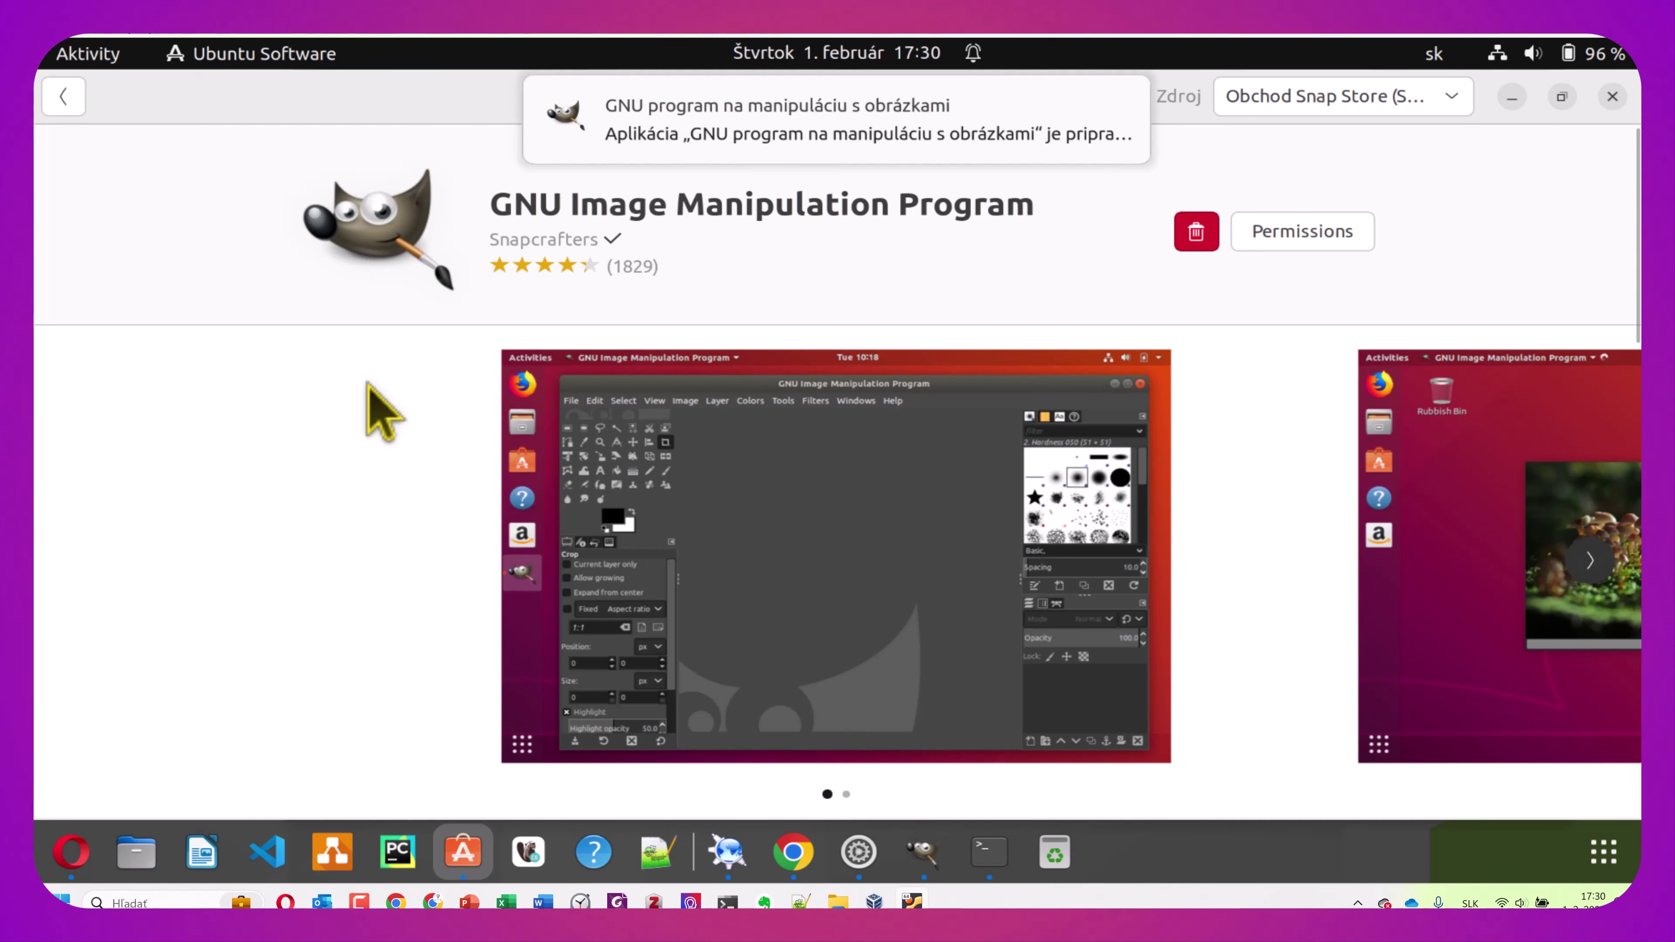
pyautogui.moveTo(841, 144)
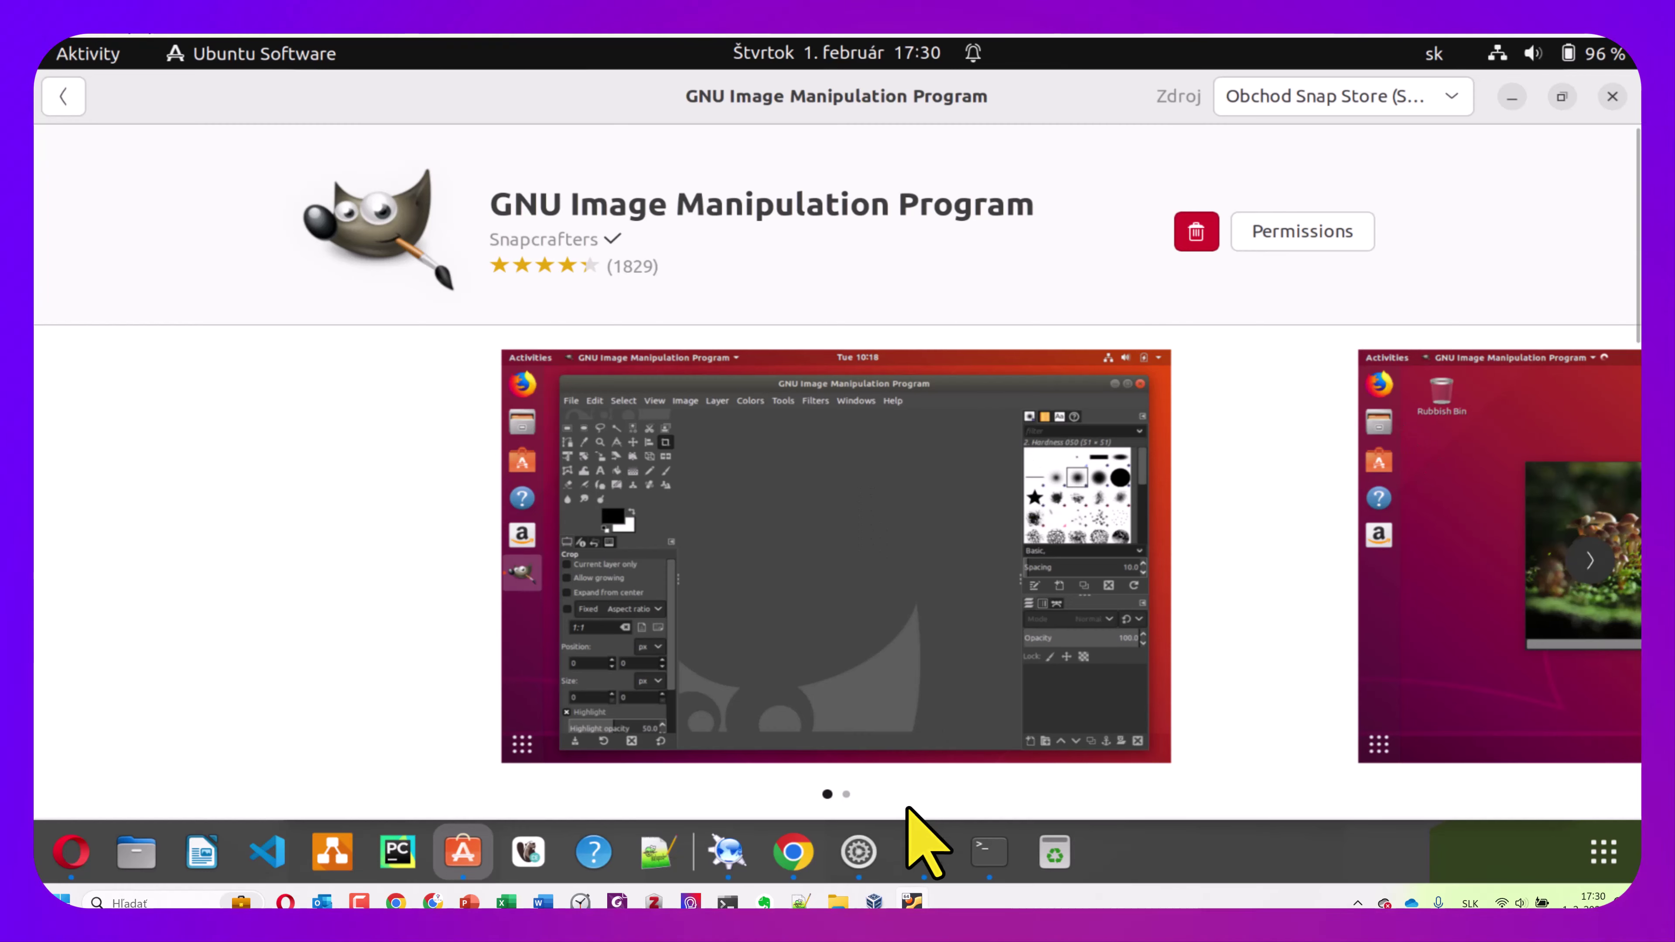
pyautogui.click(917, 856)
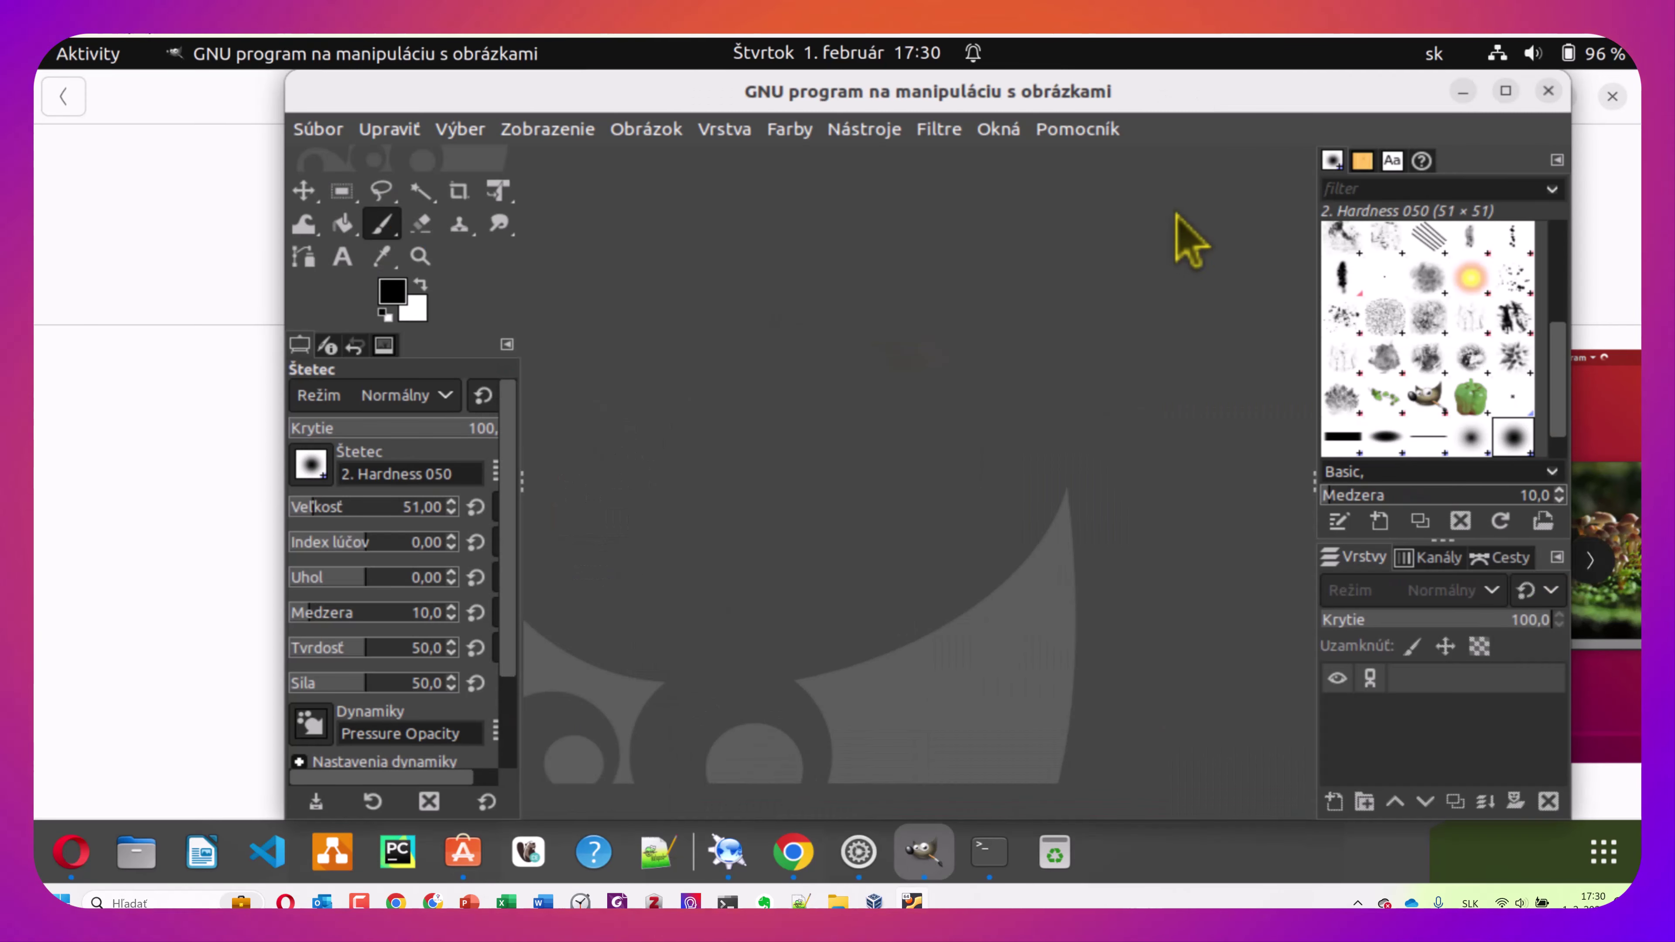
pyautogui.click(1549, 90)
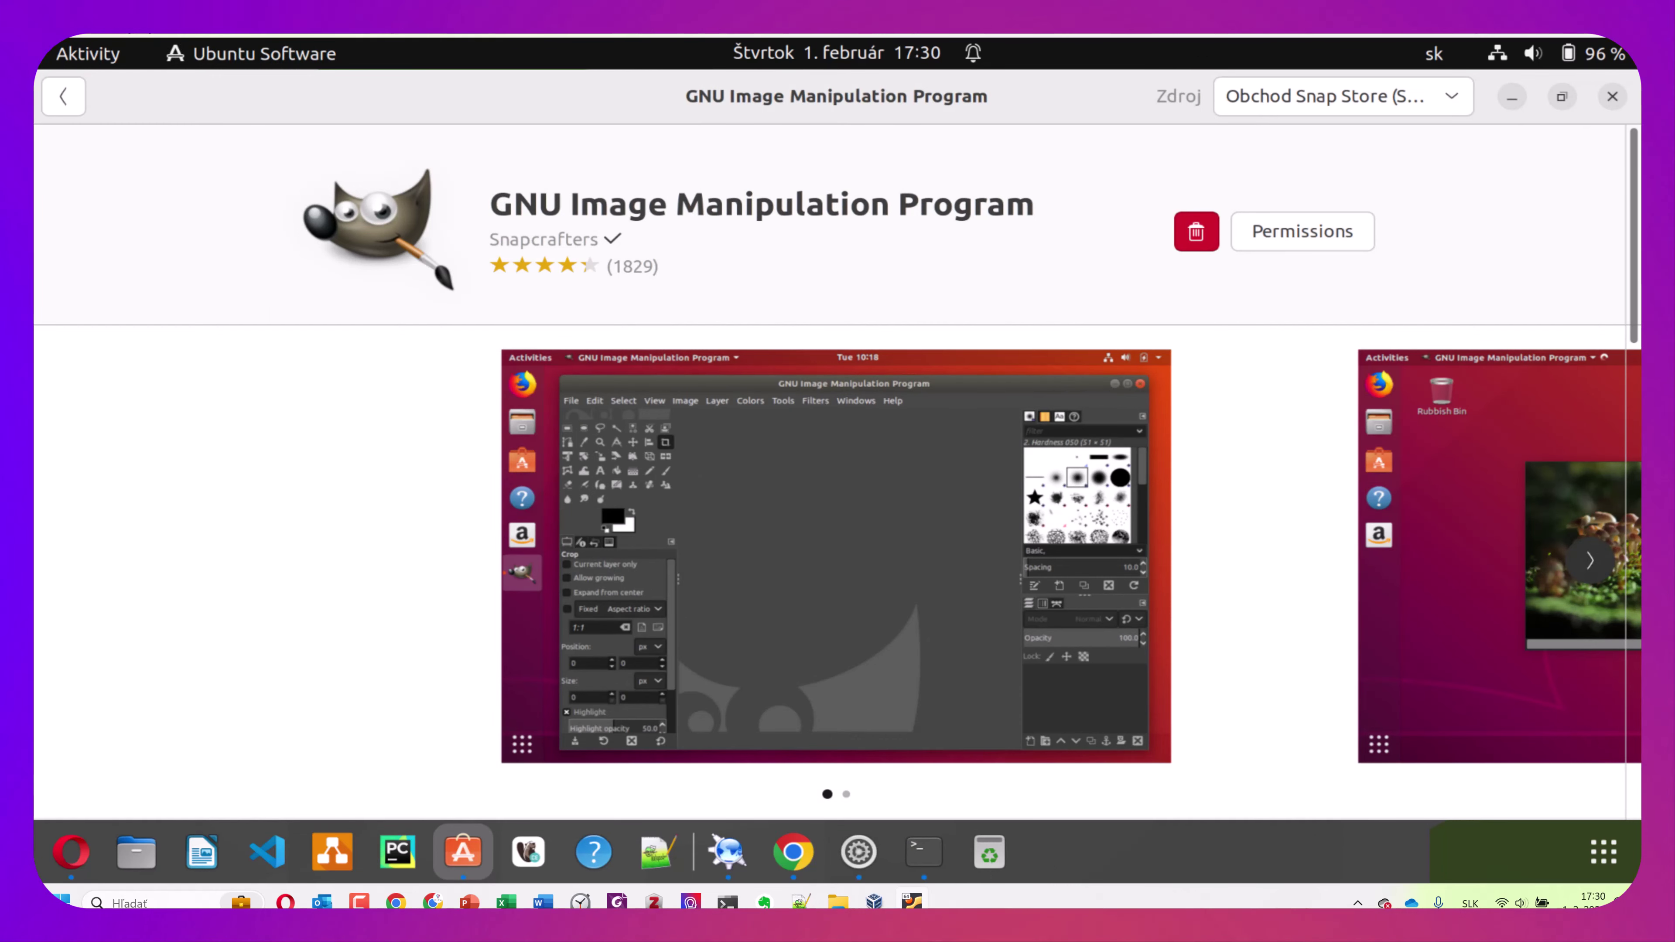
# Replace the store search with 'pdf' and browse the PDF tool results
pyautogui.click(58, 99)
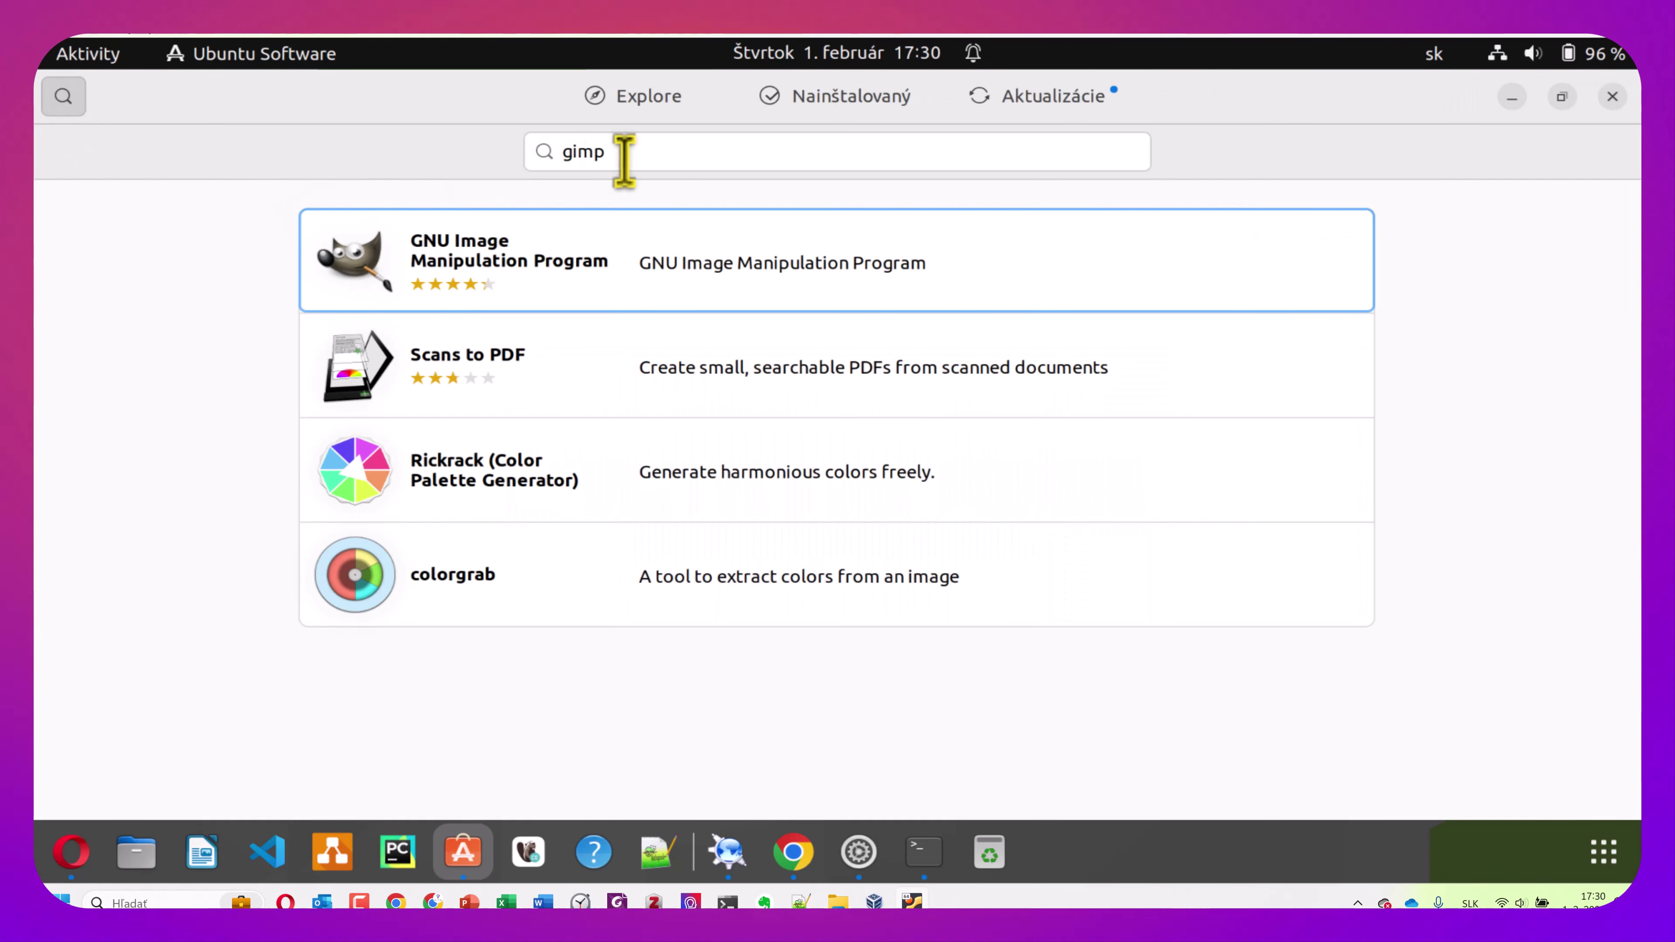
pyautogui.click(624, 159)
pyautogui.write('pdf')
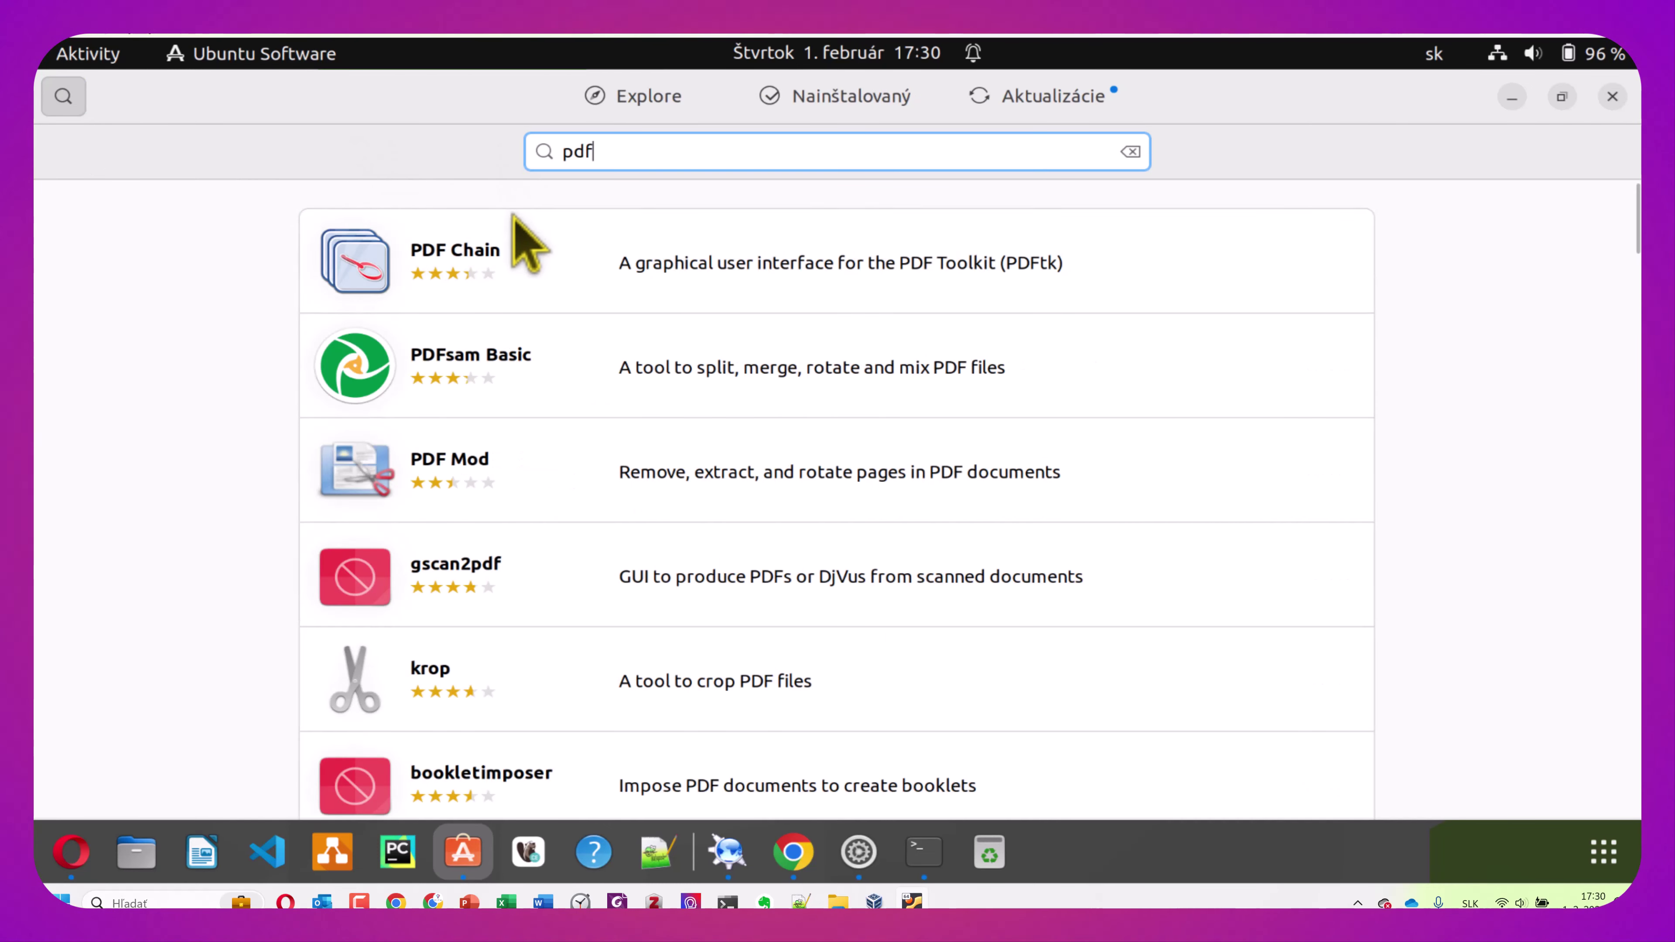
pyautogui.scroll(-3, 542, 385)
pyautogui.scroll(3, 547, 389)
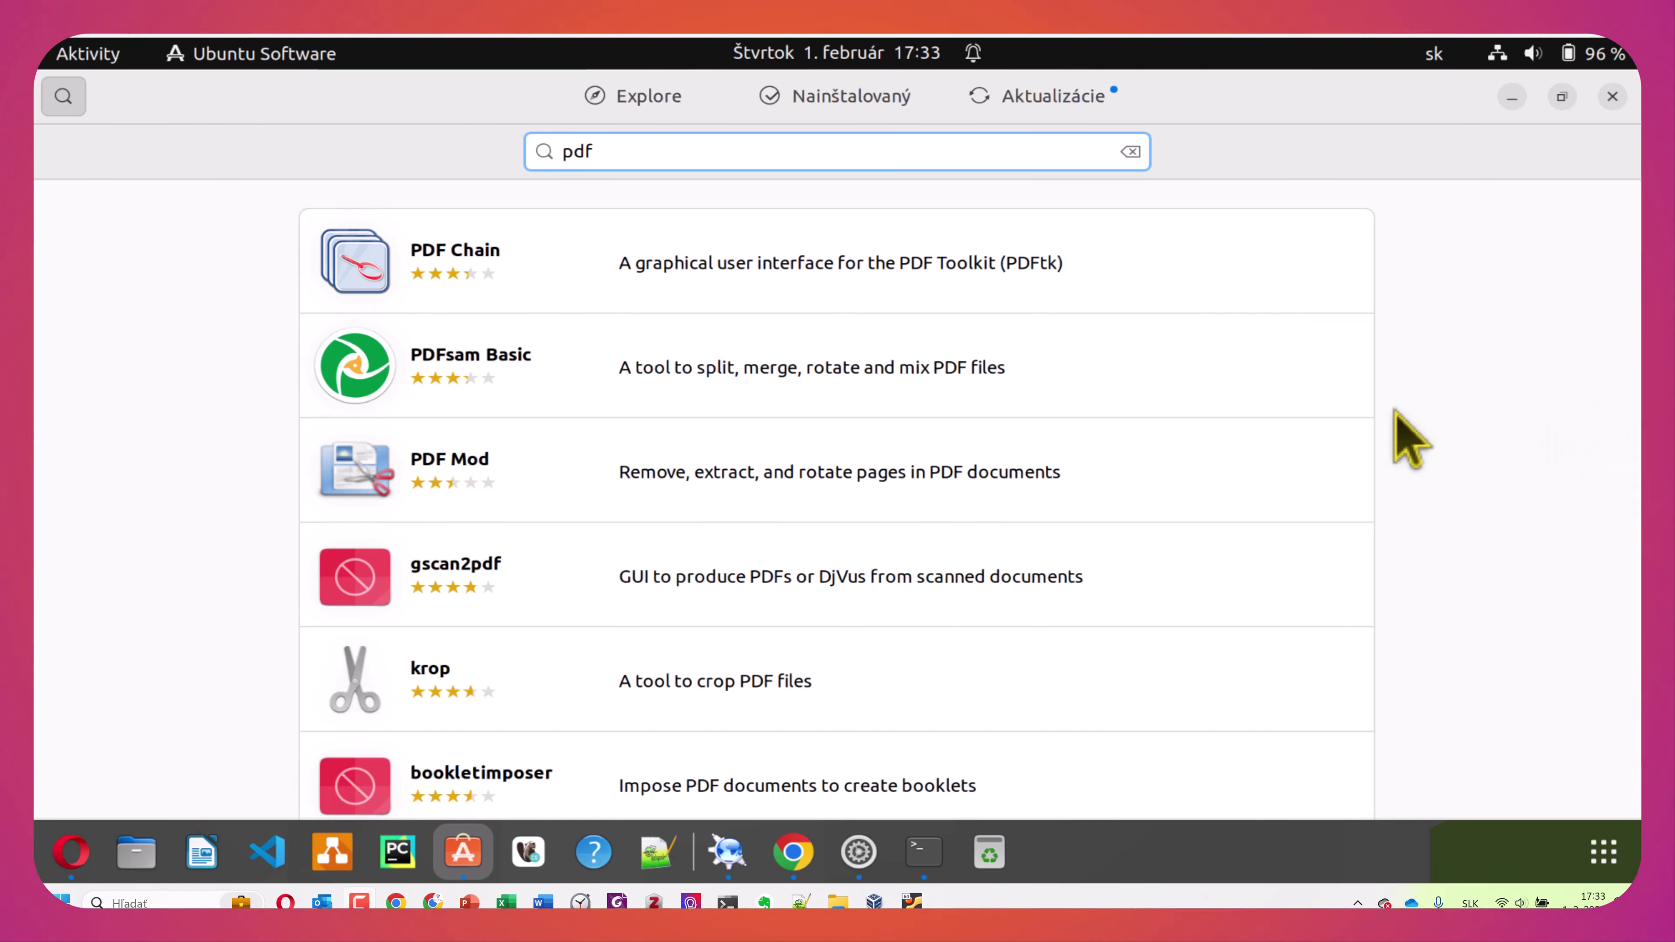
# Open Okular from the results and install it, authorising with the account password
pyautogui.moveTo(615, 151); pyautogui.dragTo(485, 143)
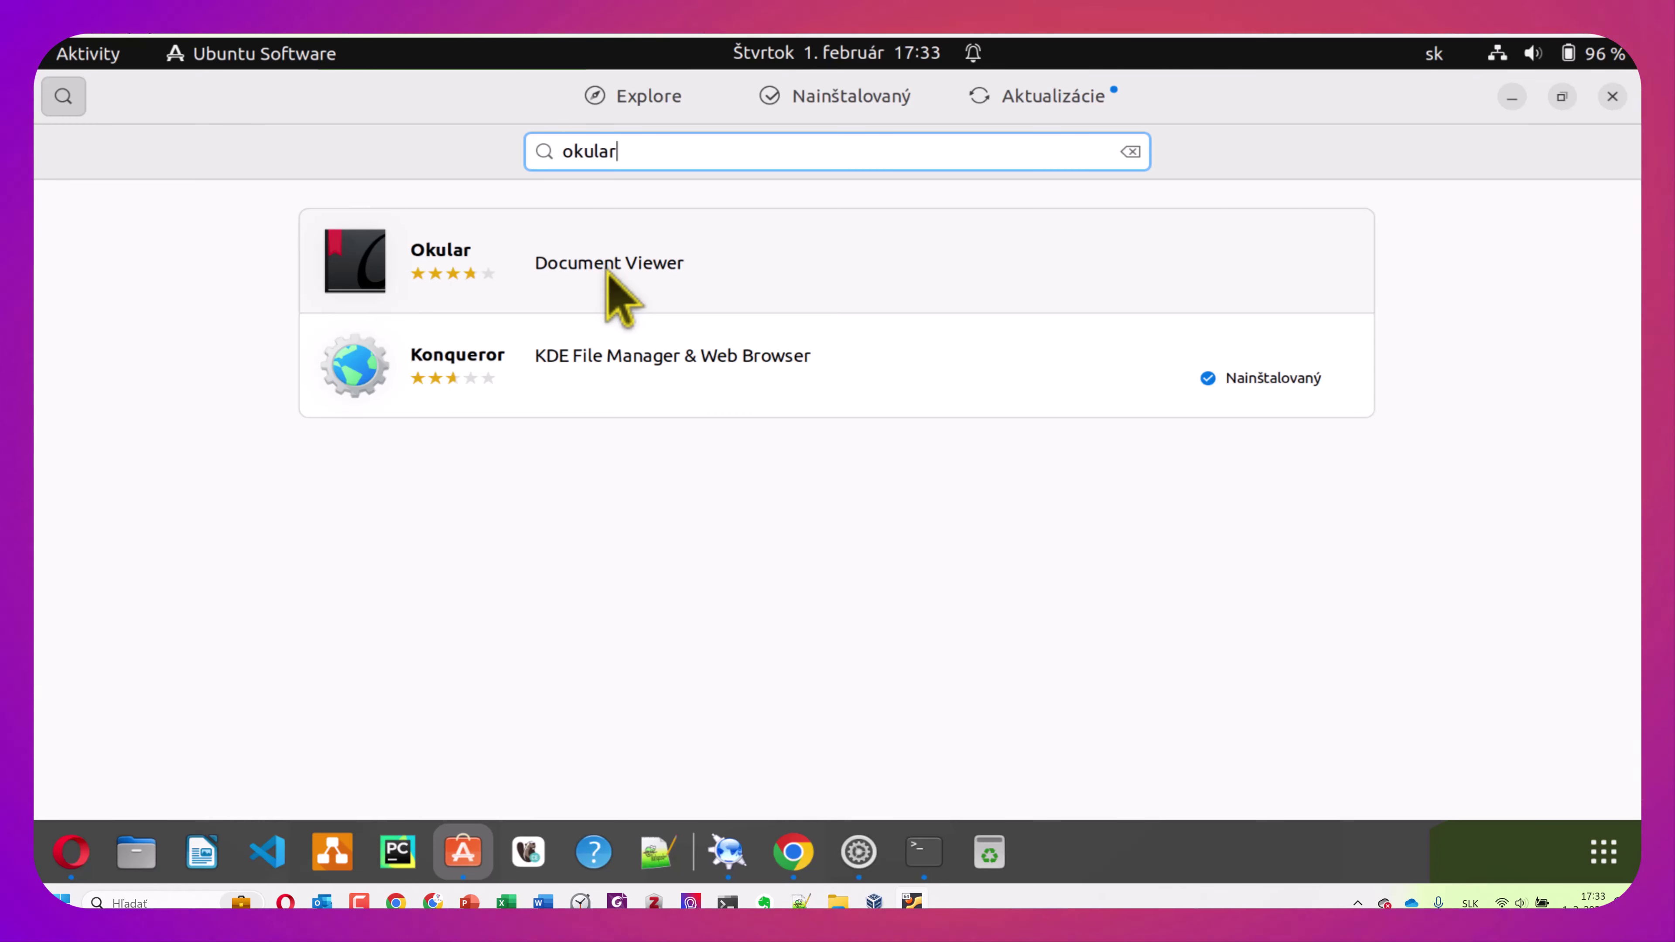
pyautogui.click(608, 273)
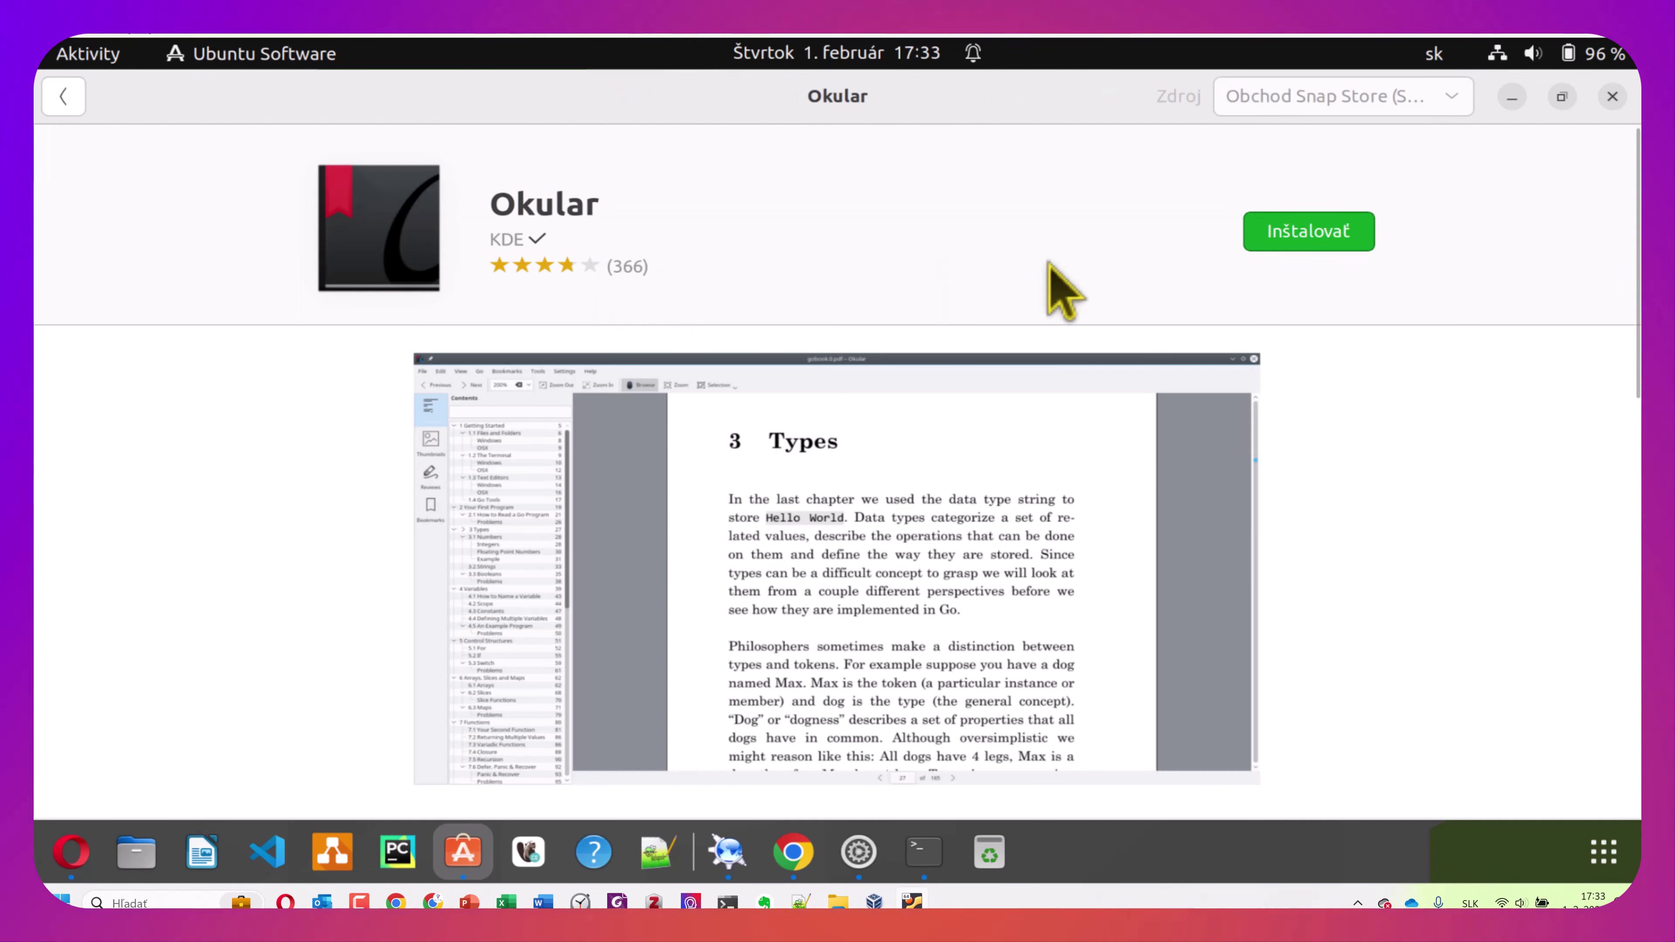
pyautogui.click(1309, 232)
pyautogui.write('***')
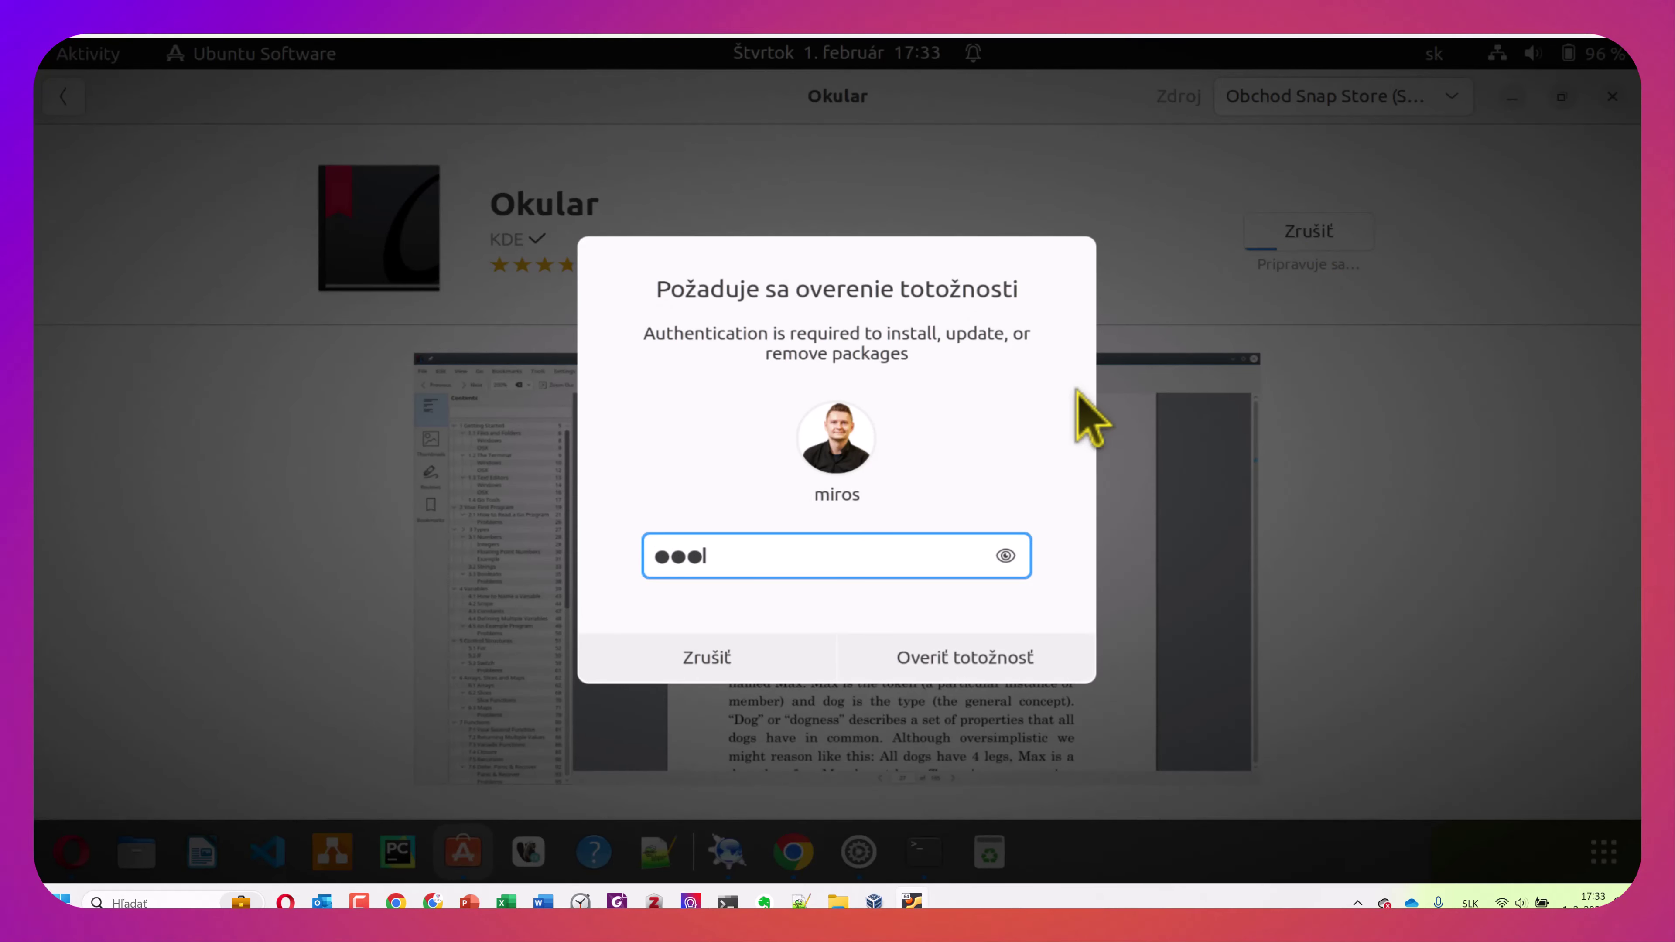
pyautogui.write('****')
pyautogui.press('Return')
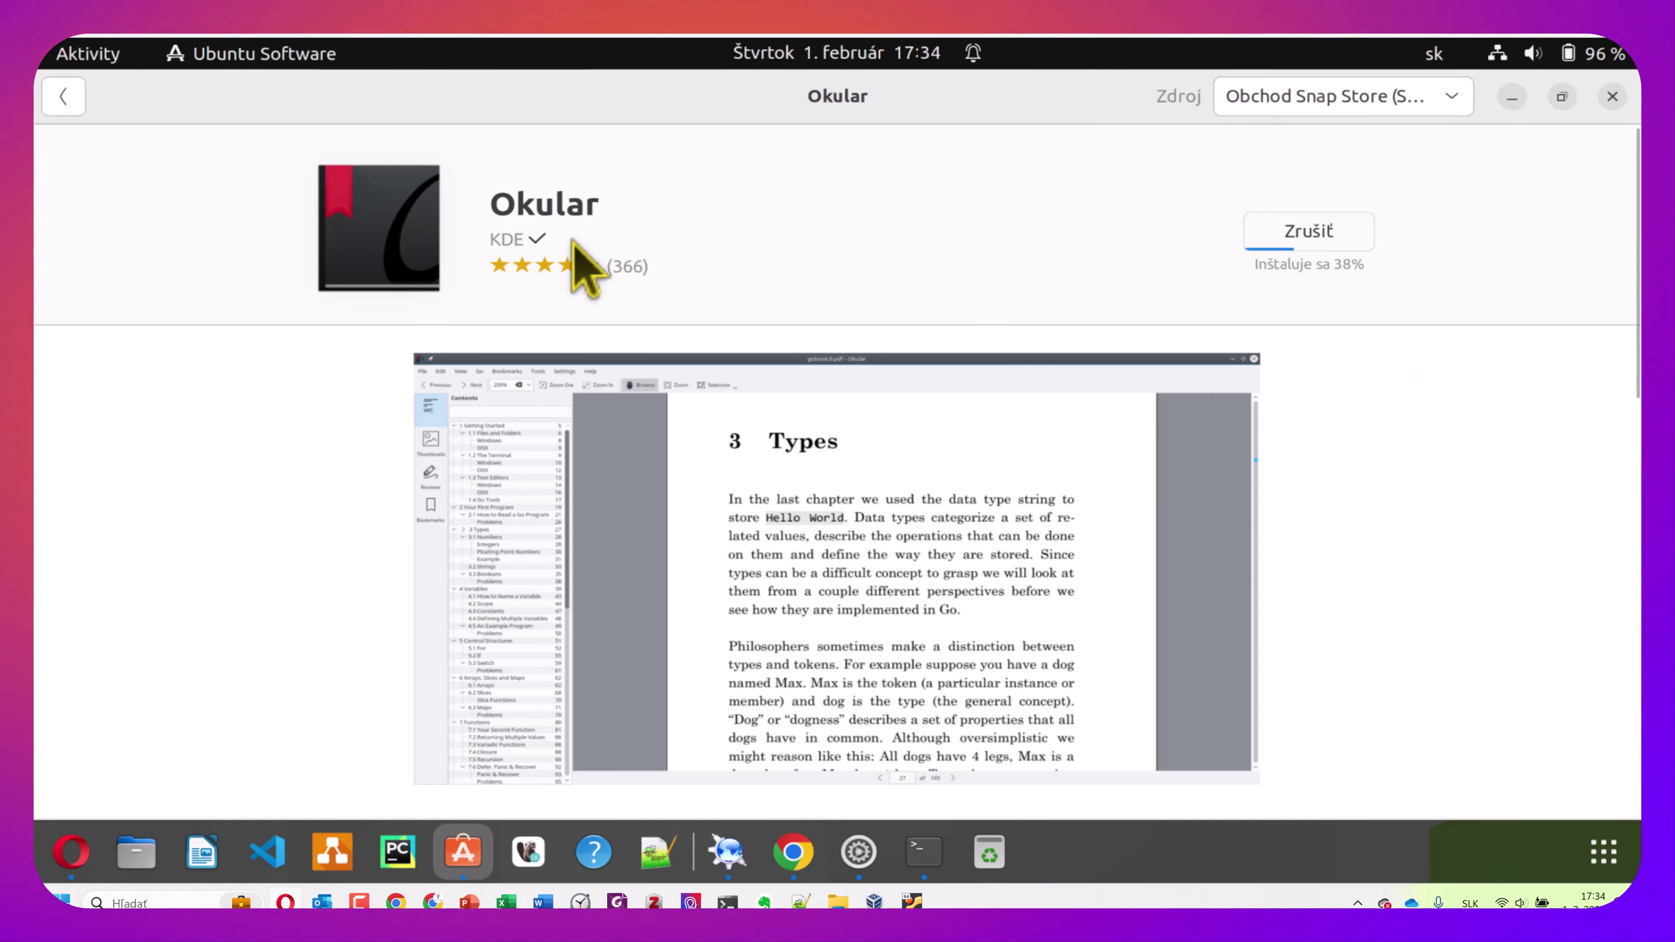
pyautogui.click(66, 99)
pyautogui.doubleClick(591, 150)
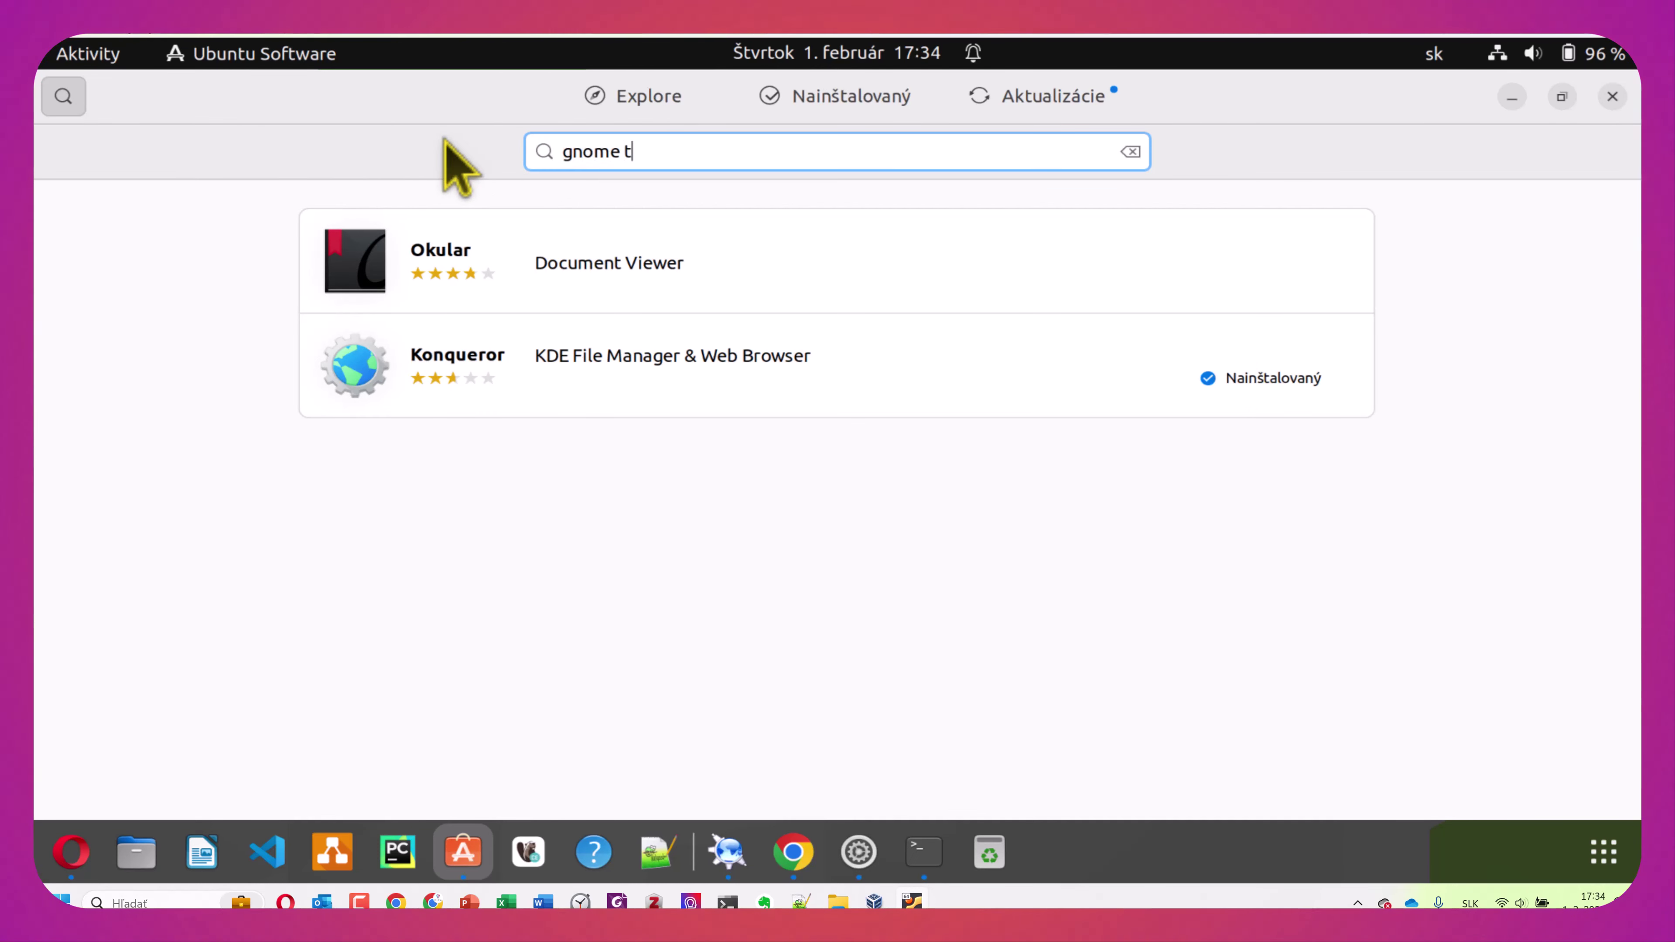
# Search the store for GNOME Tweaks and open Vyladenia prostredia GNOME
pyautogui.write('gnome tew')
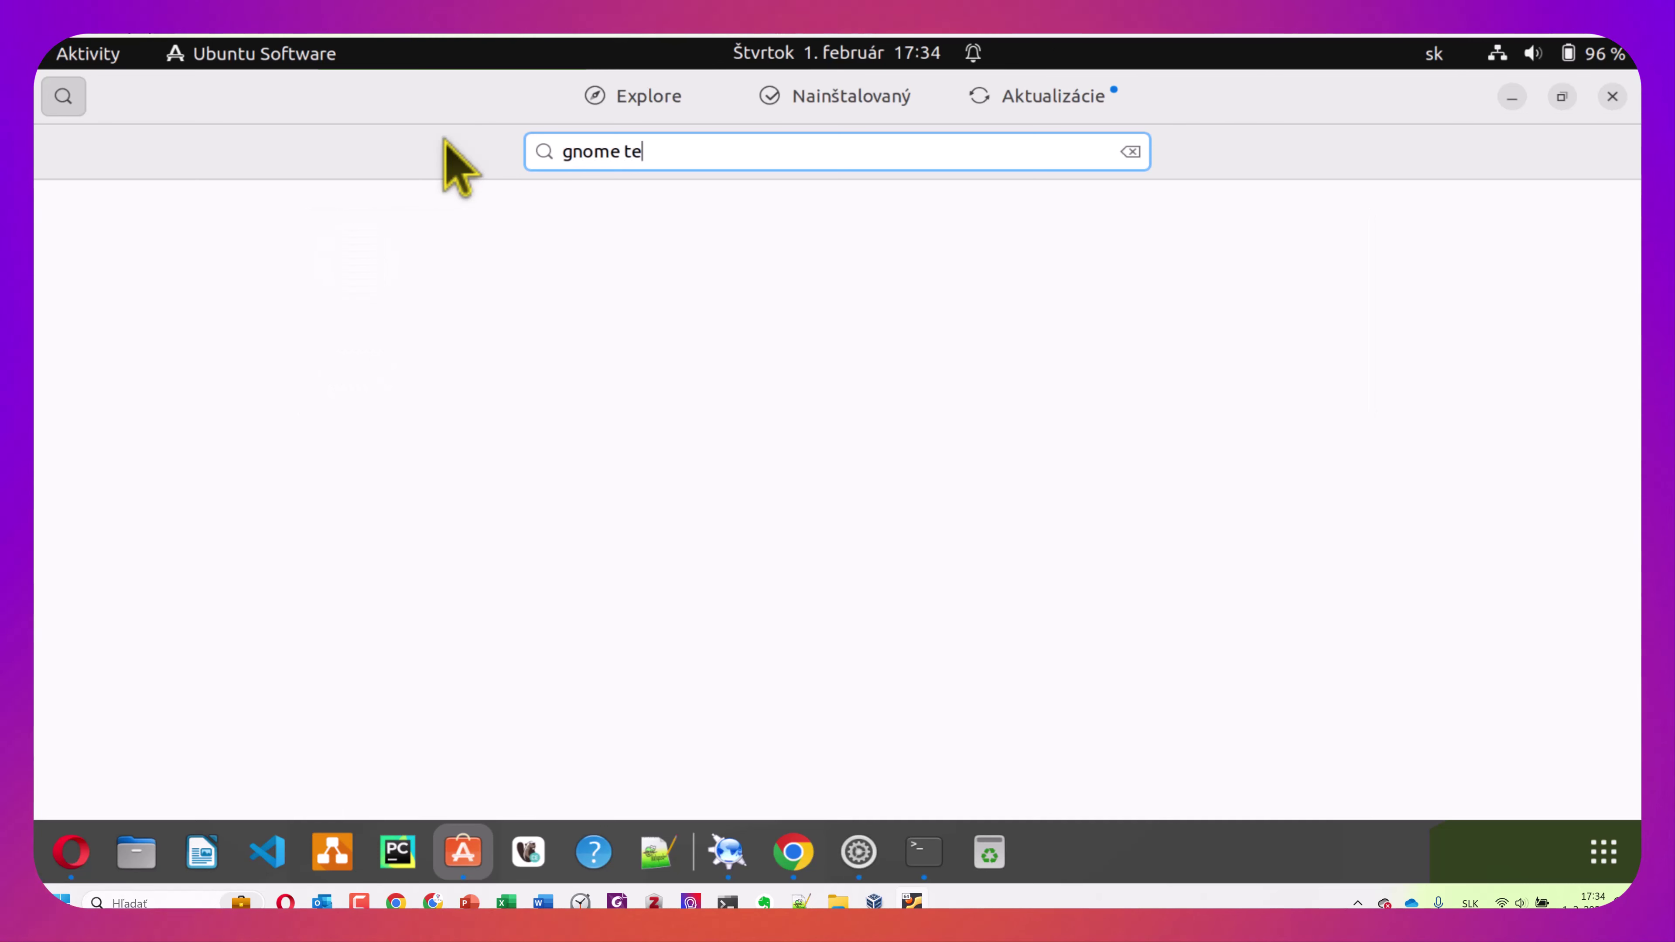
pyautogui.press('BackSpace')
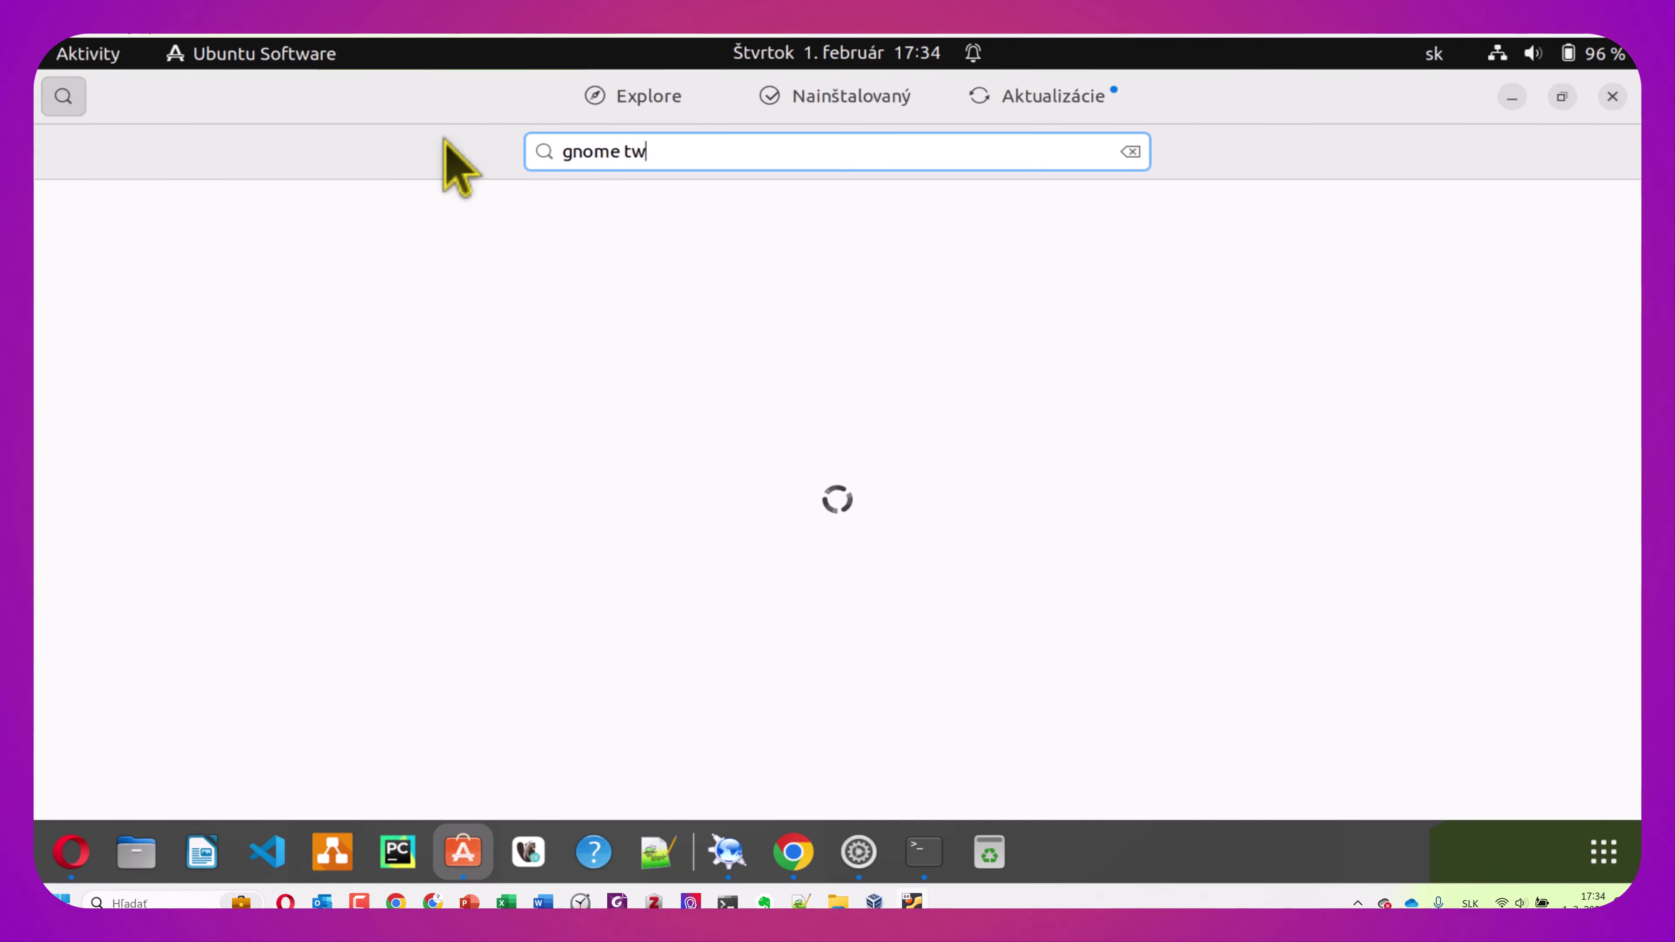
pyautogui.write('wek')
pyautogui.press('BackSpace')
pyautogui.write('aks')
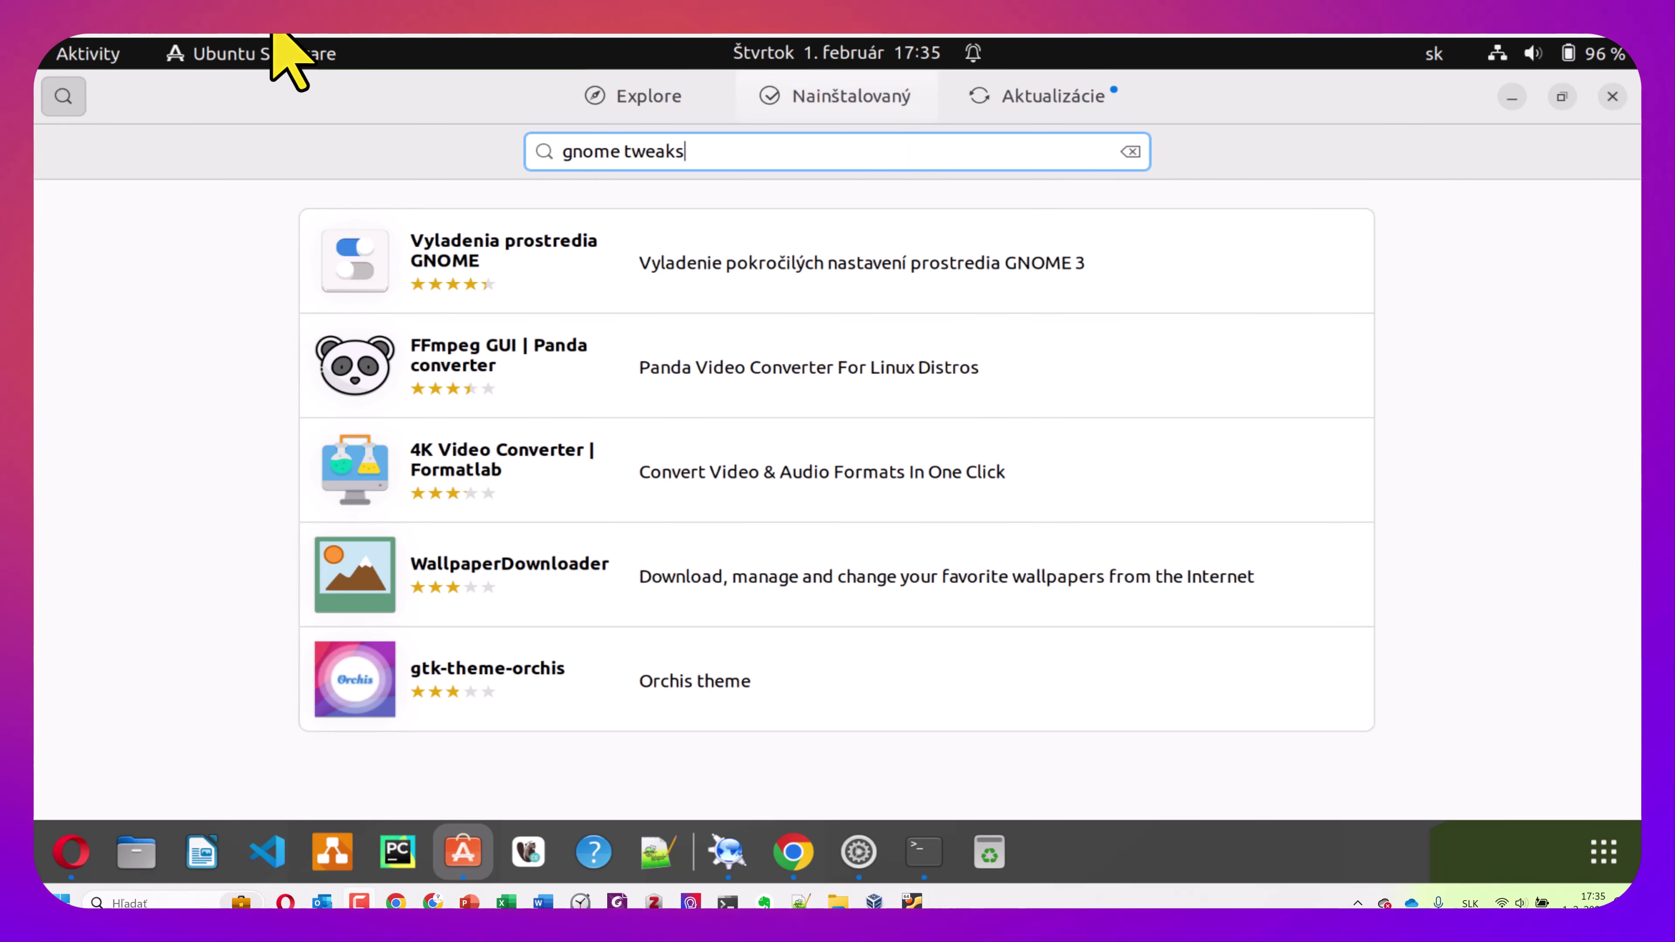
pyautogui.click(621, 268)
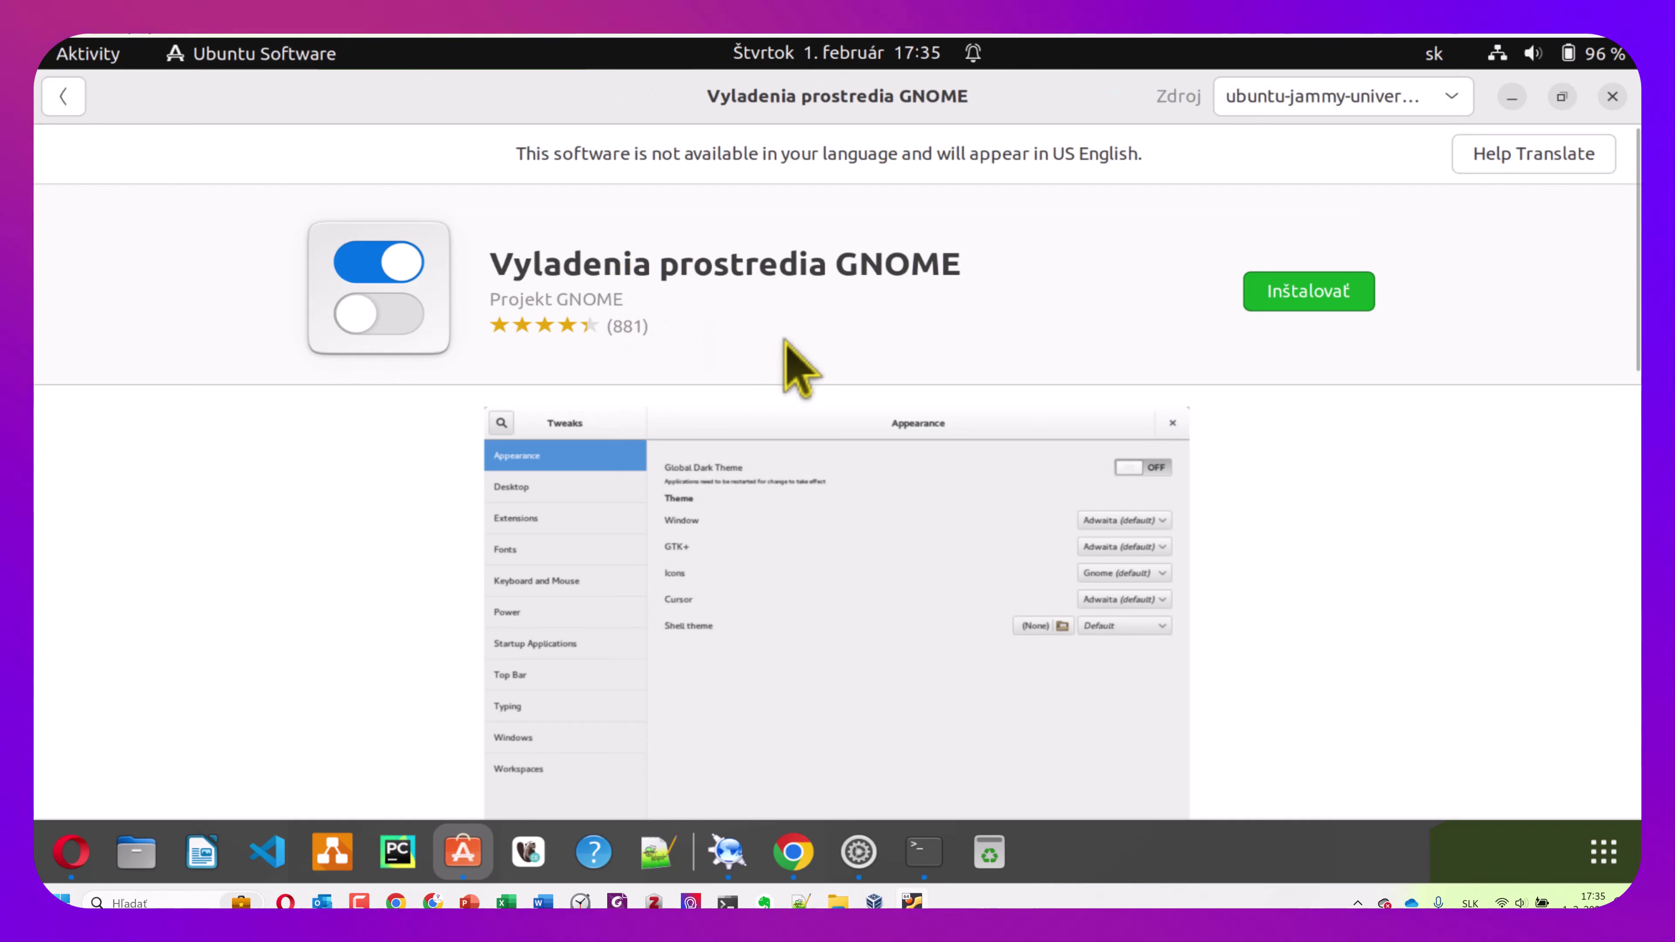
# Install GNOME Tweaks, authorising with the account password
pyautogui.click(1304, 294)
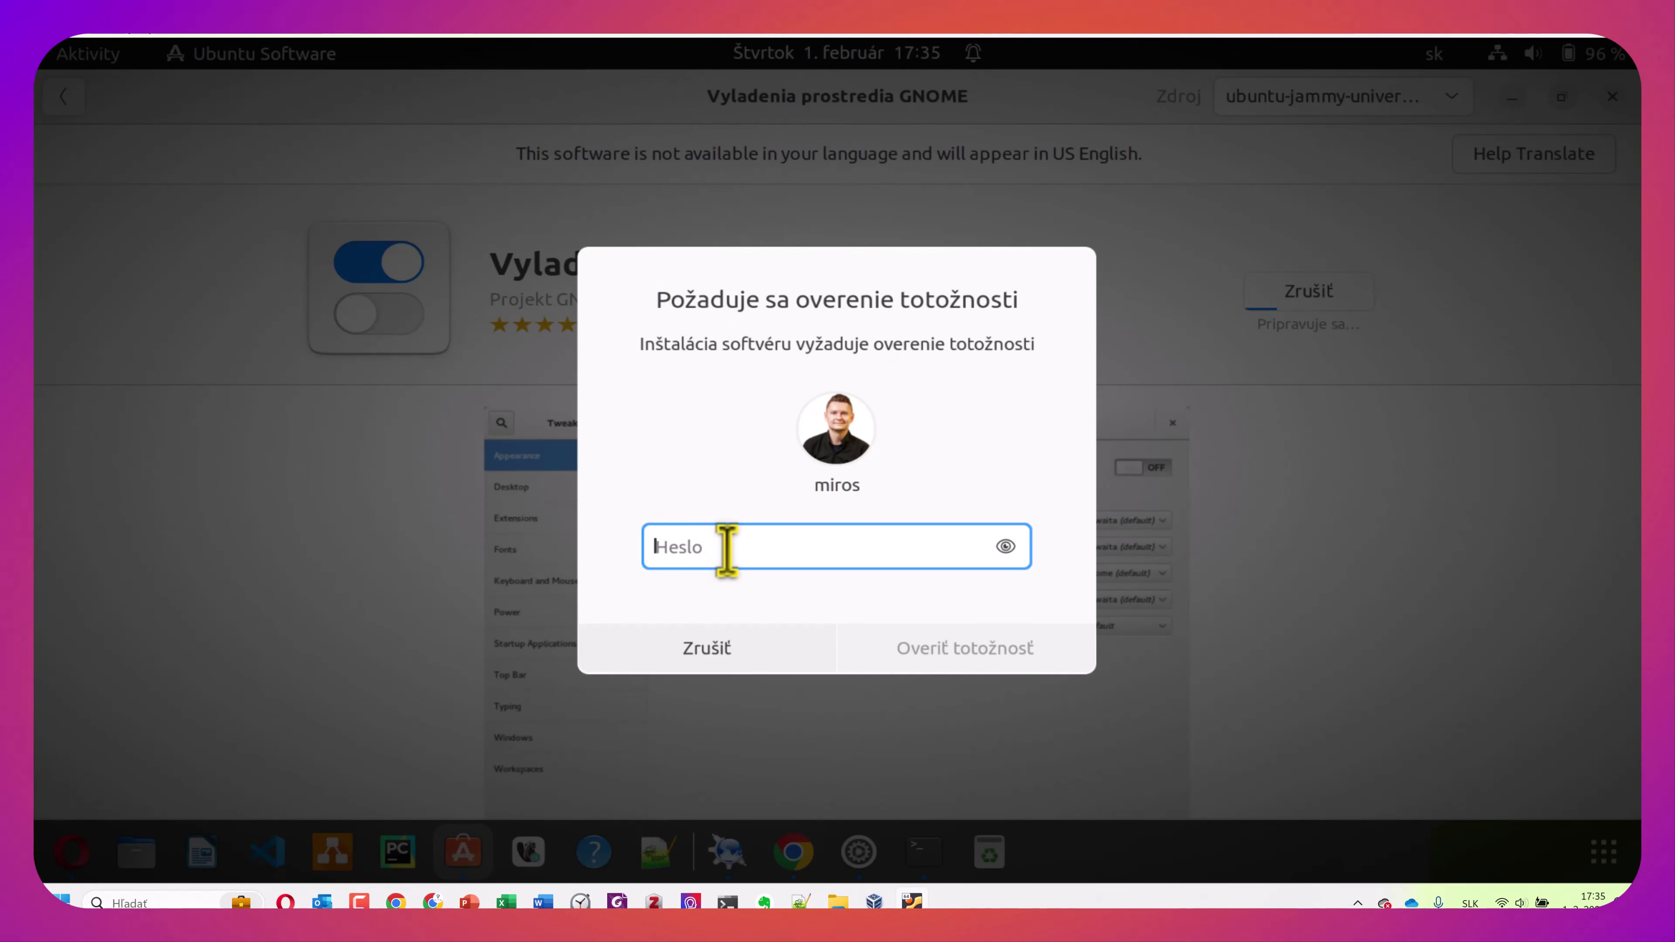
pyautogui.write('*******')
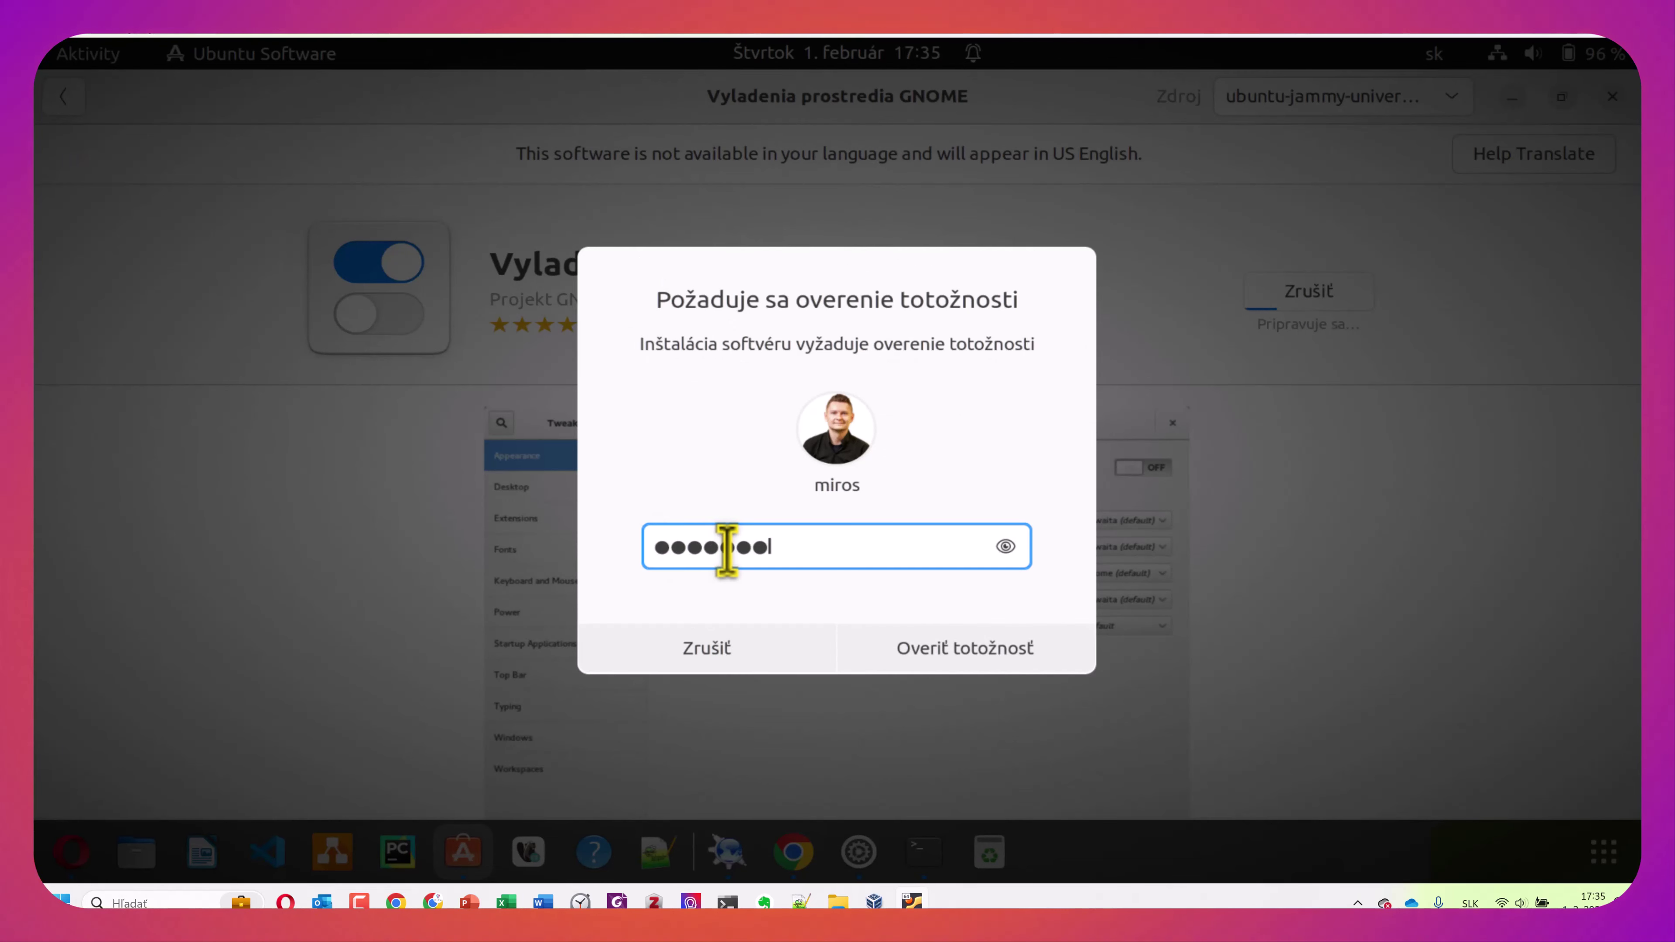
pyautogui.click(966, 653)
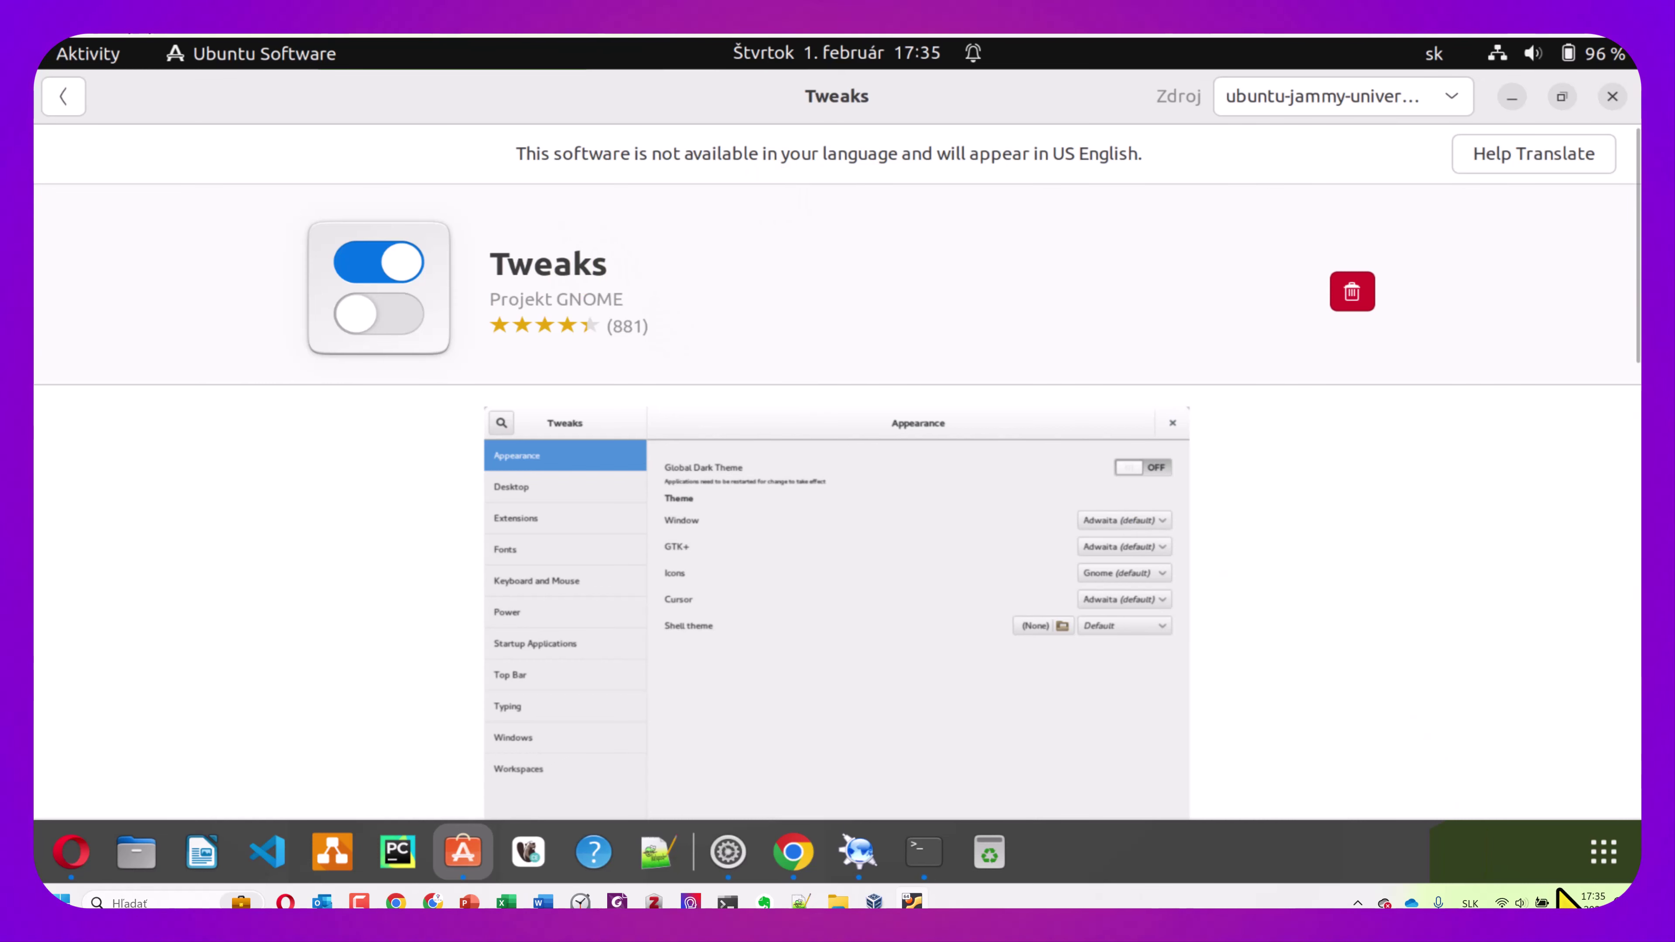
# Search 'tw' in the applications overview and launch Vyladenia (Tweaks)
pyautogui.click(1602, 854)
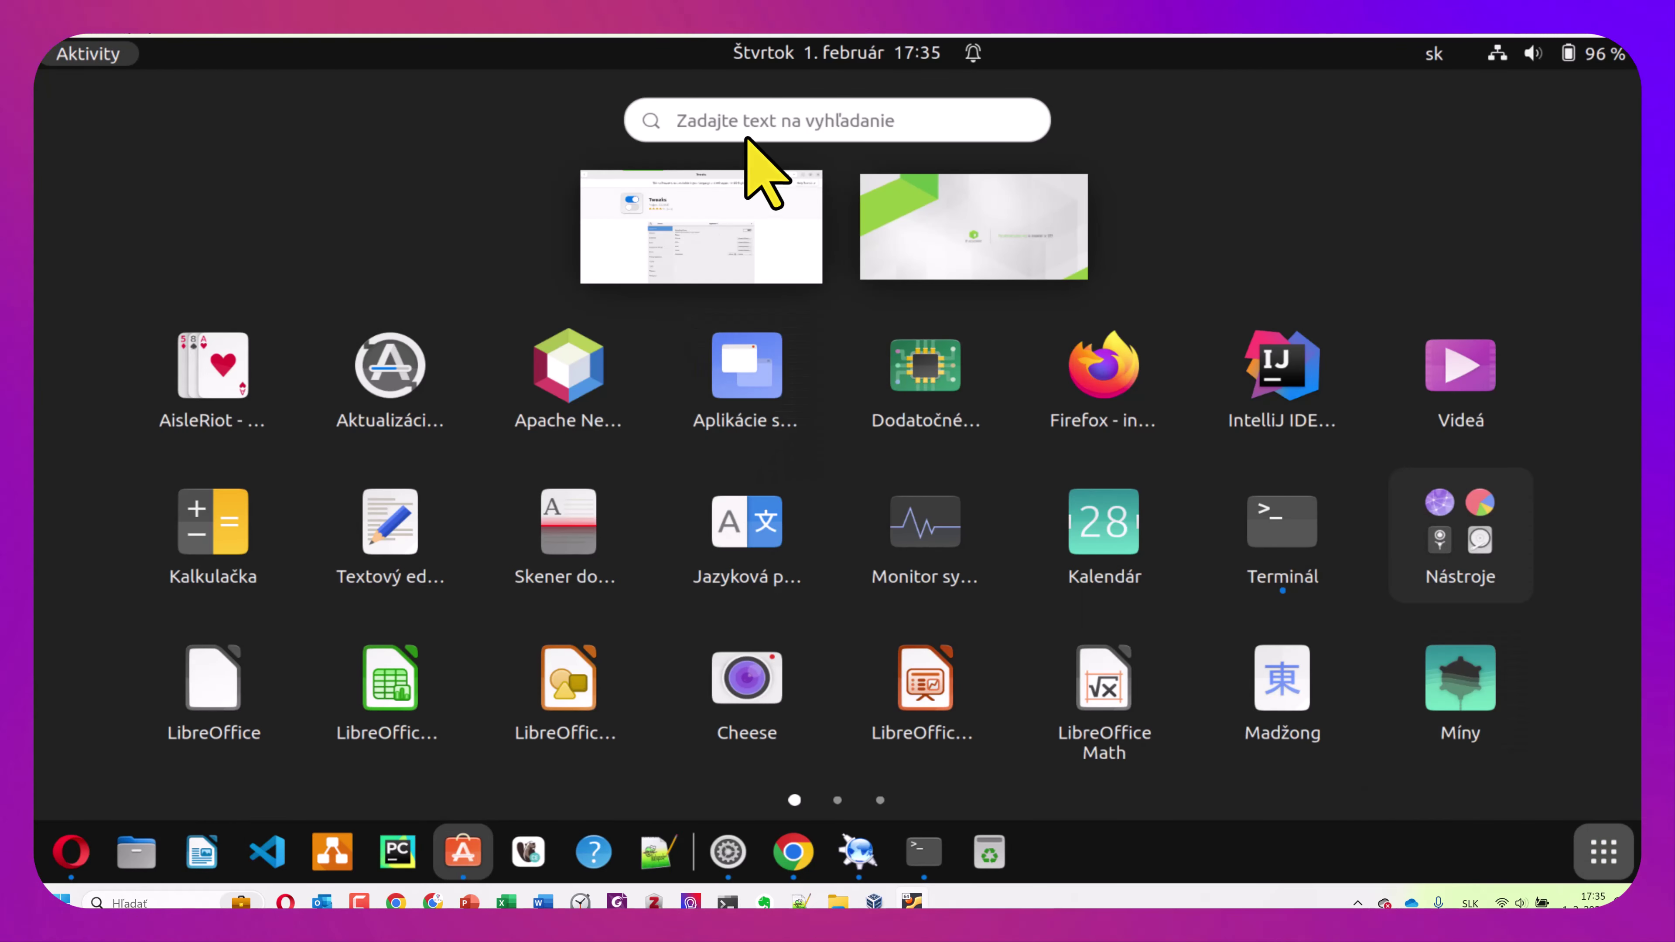
pyautogui.click(777, 116)
pyautogui.write('t')
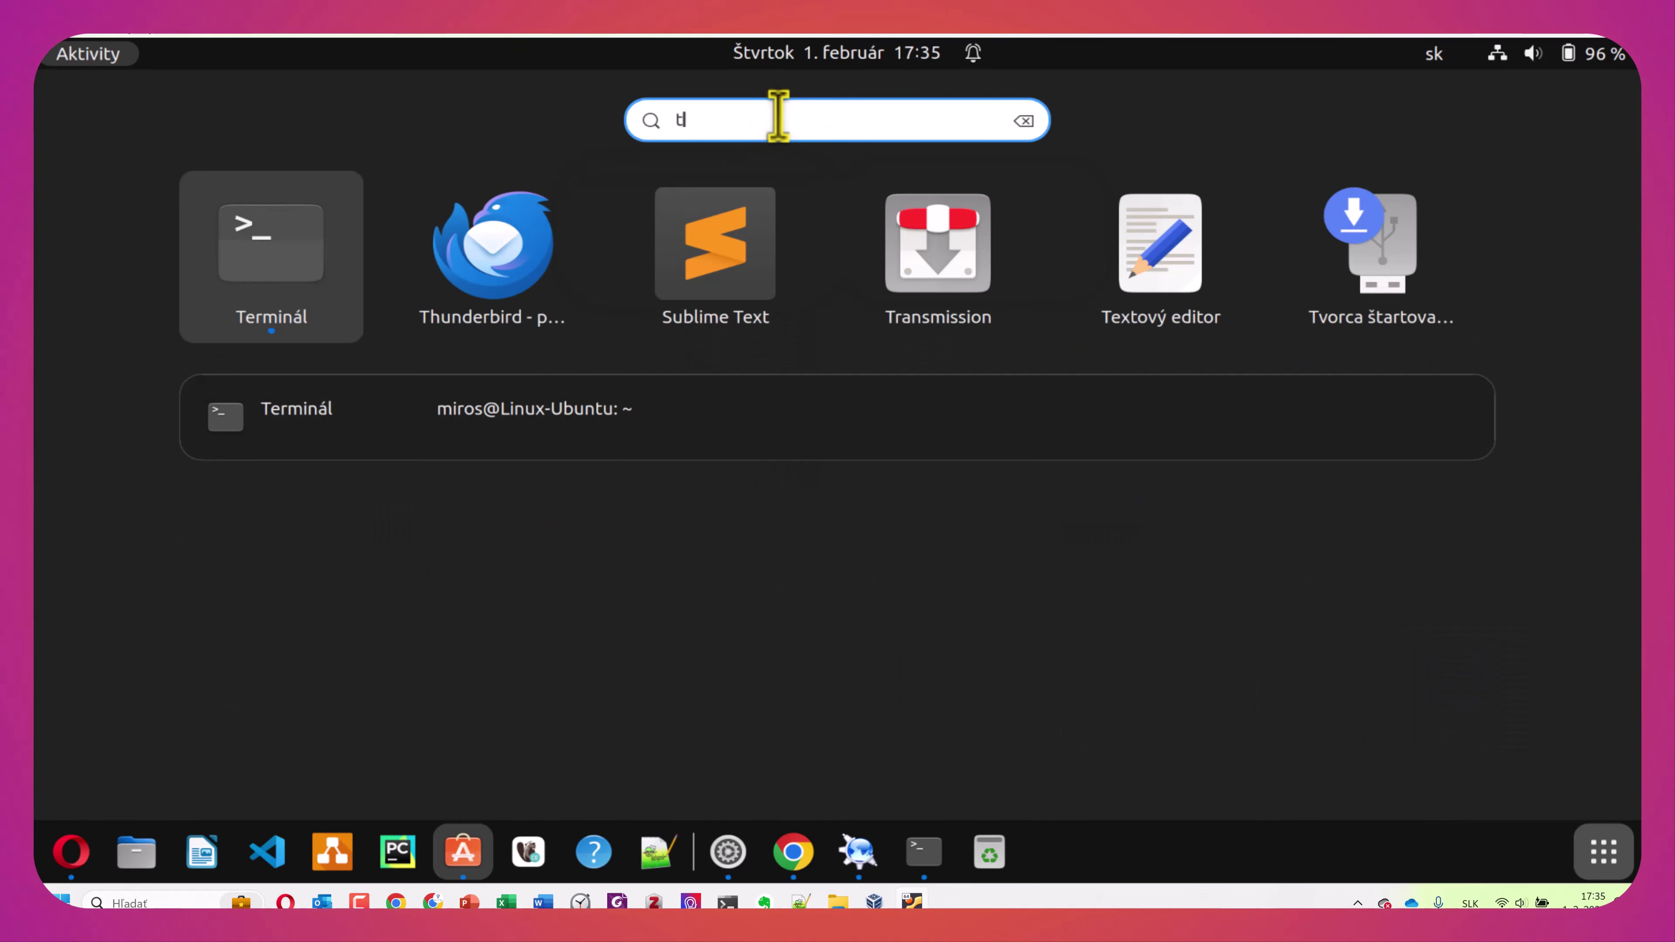
pyautogui.write('w')
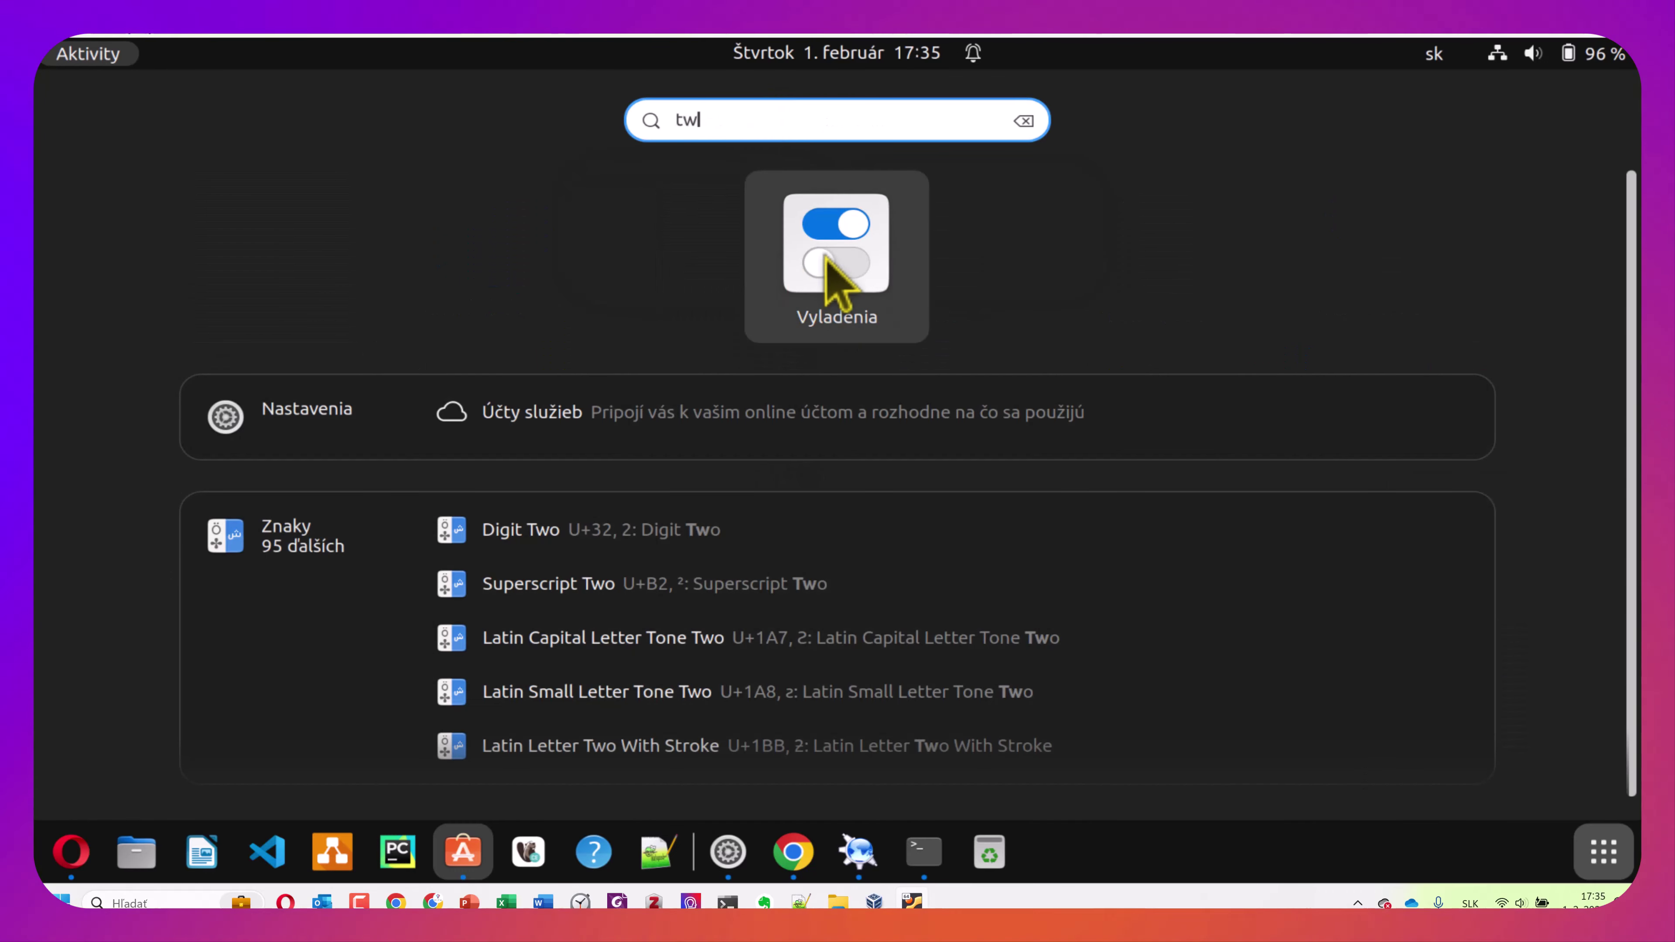
pyautogui.click(866, 280)
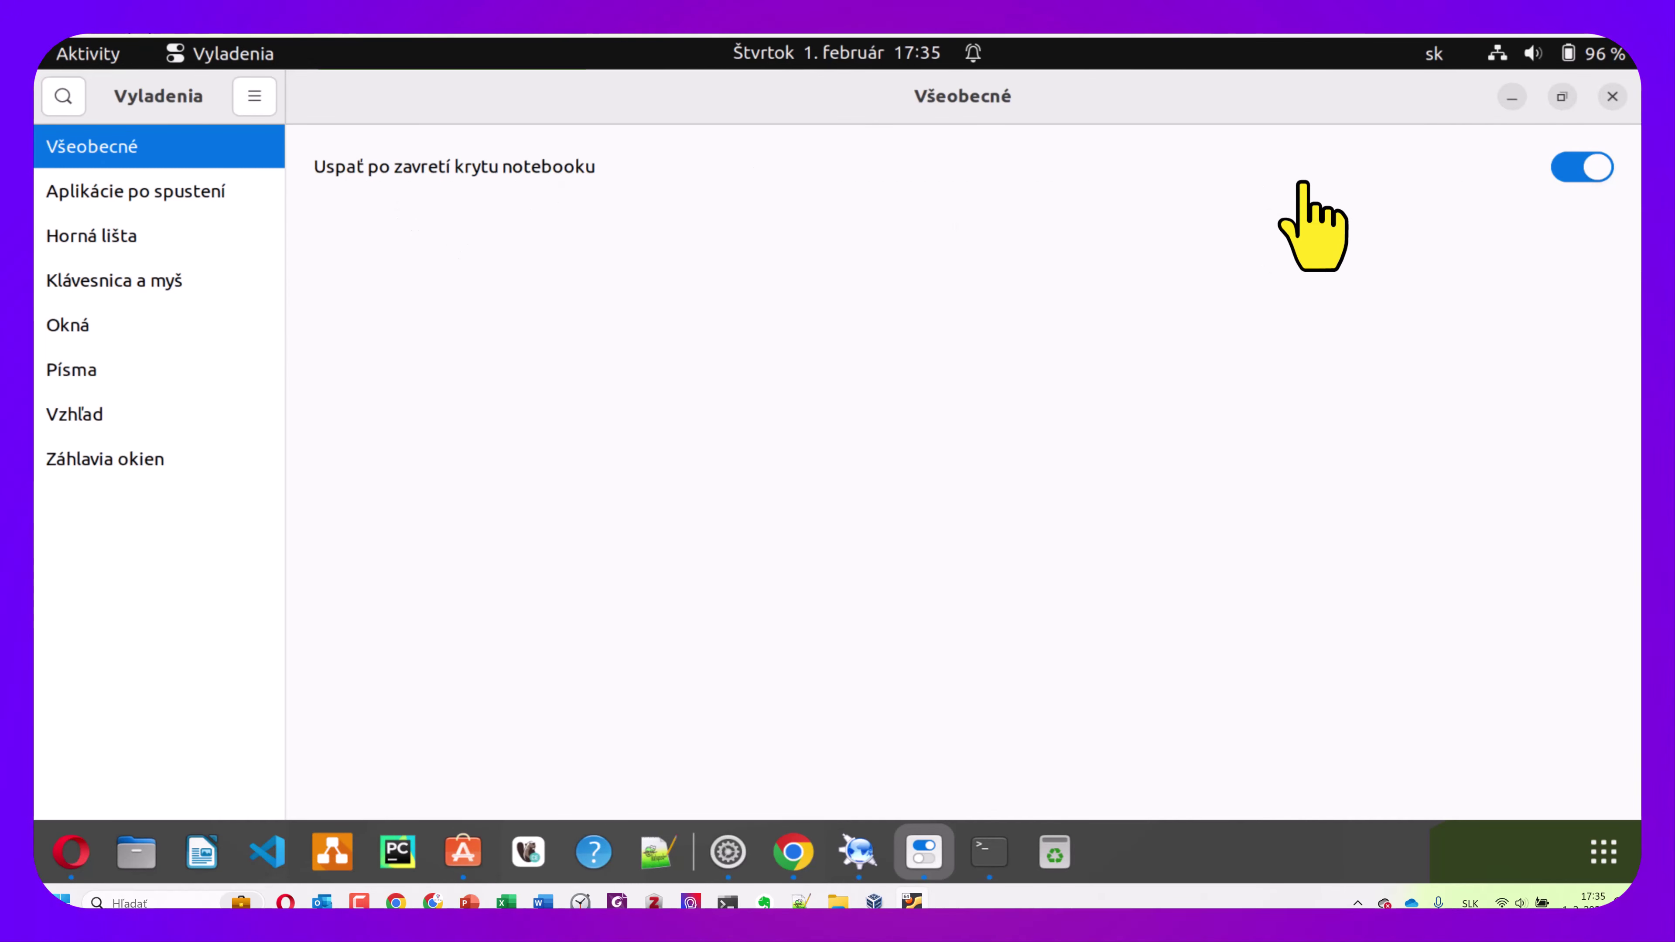
# Switch on Deň v týždni under Horná lišta, then open Klávesnica a myš
pyautogui.click(218, 192)
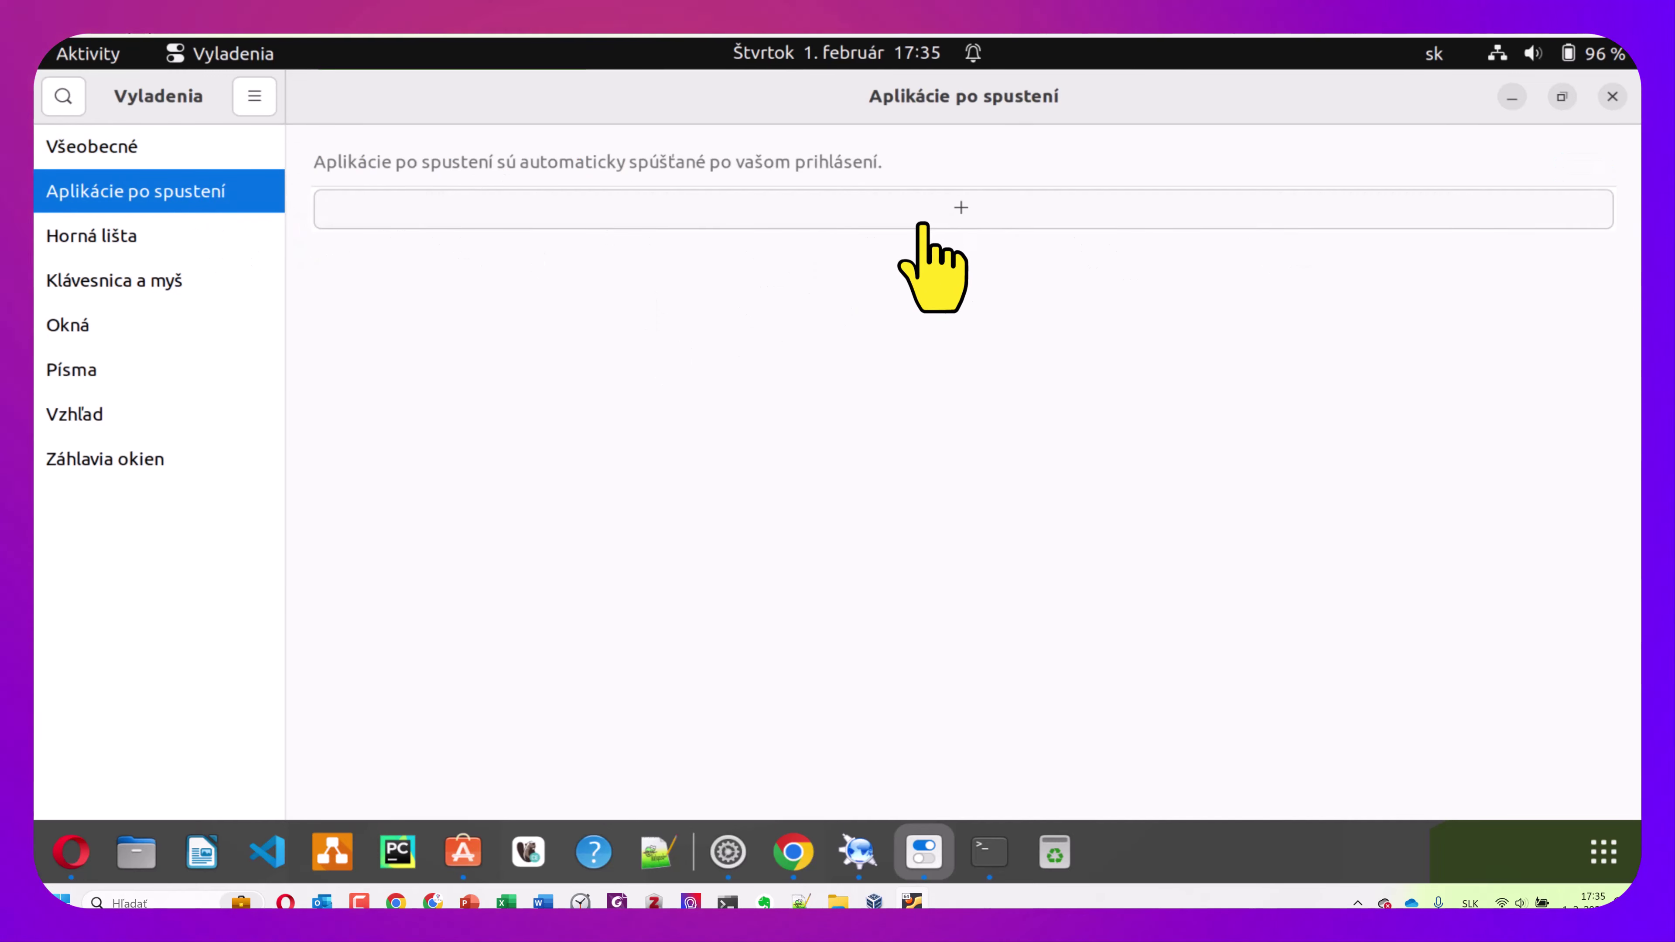
pyautogui.click(205, 237)
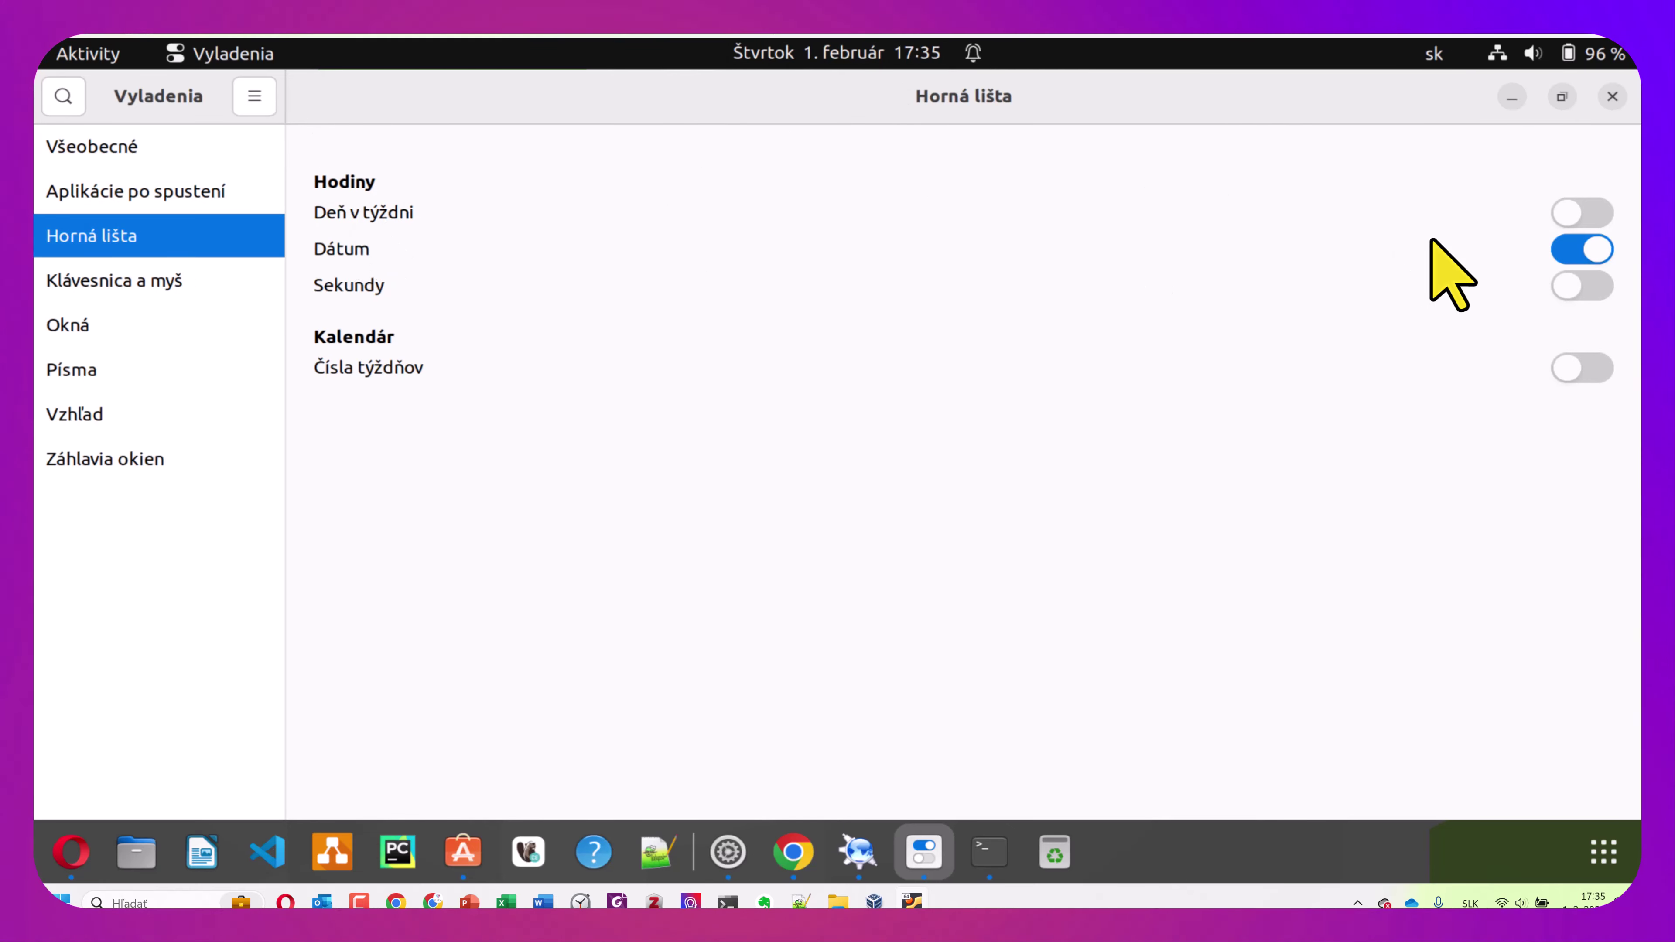
pyautogui.click(1561, 215)
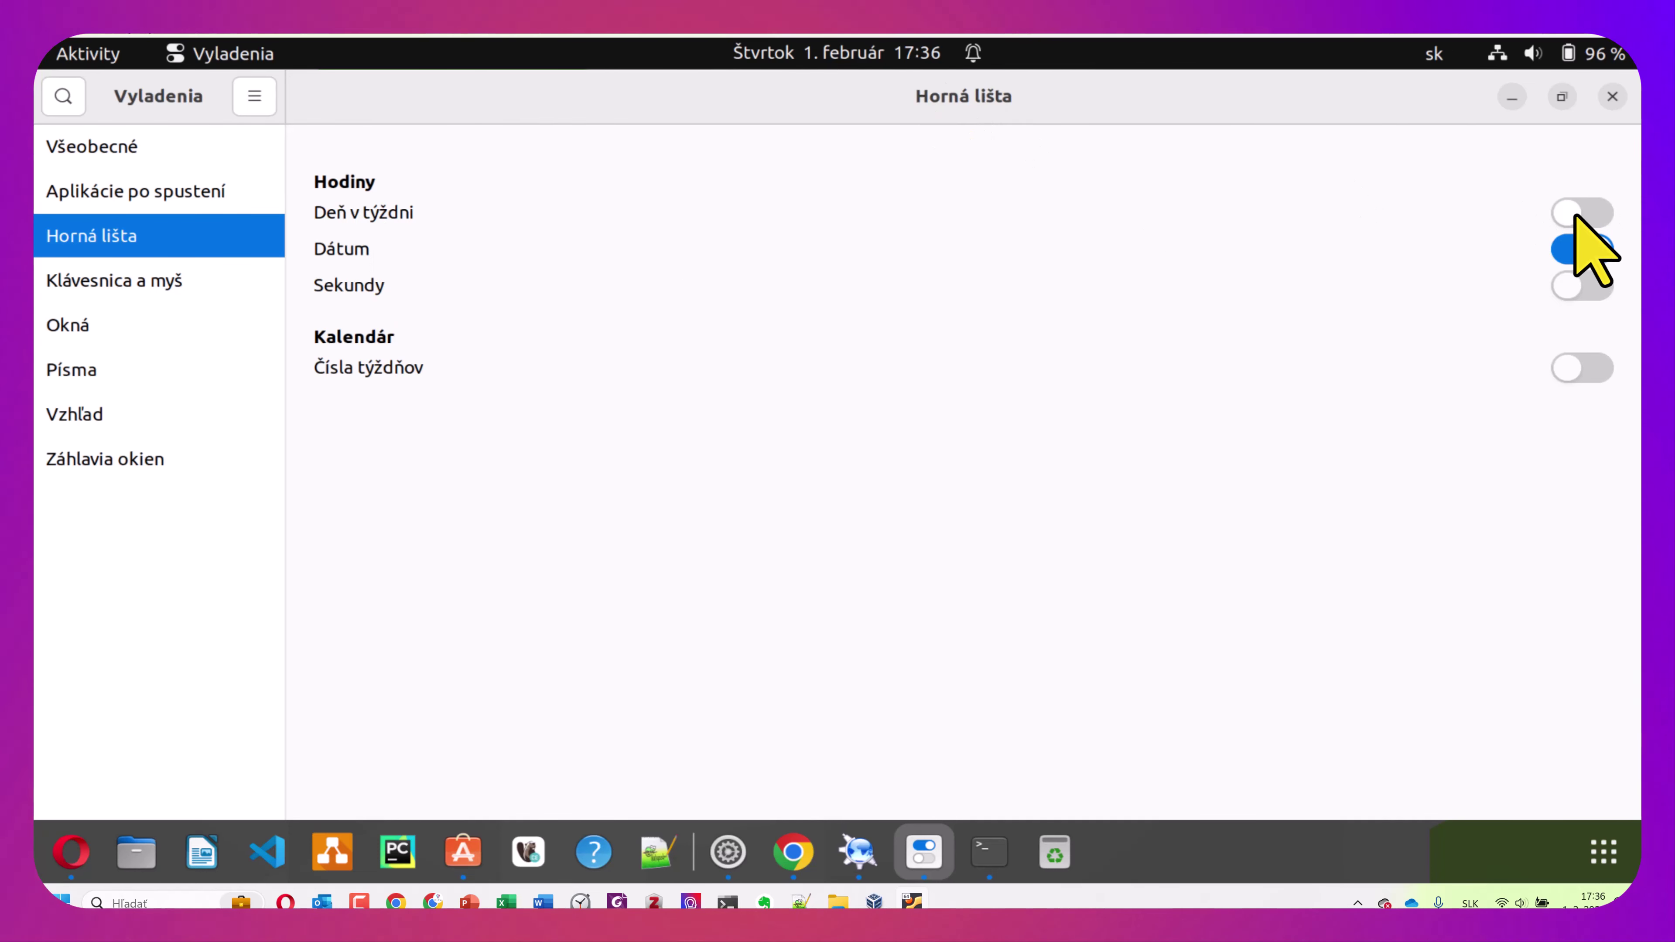
pyautogui.click(1576, 215)
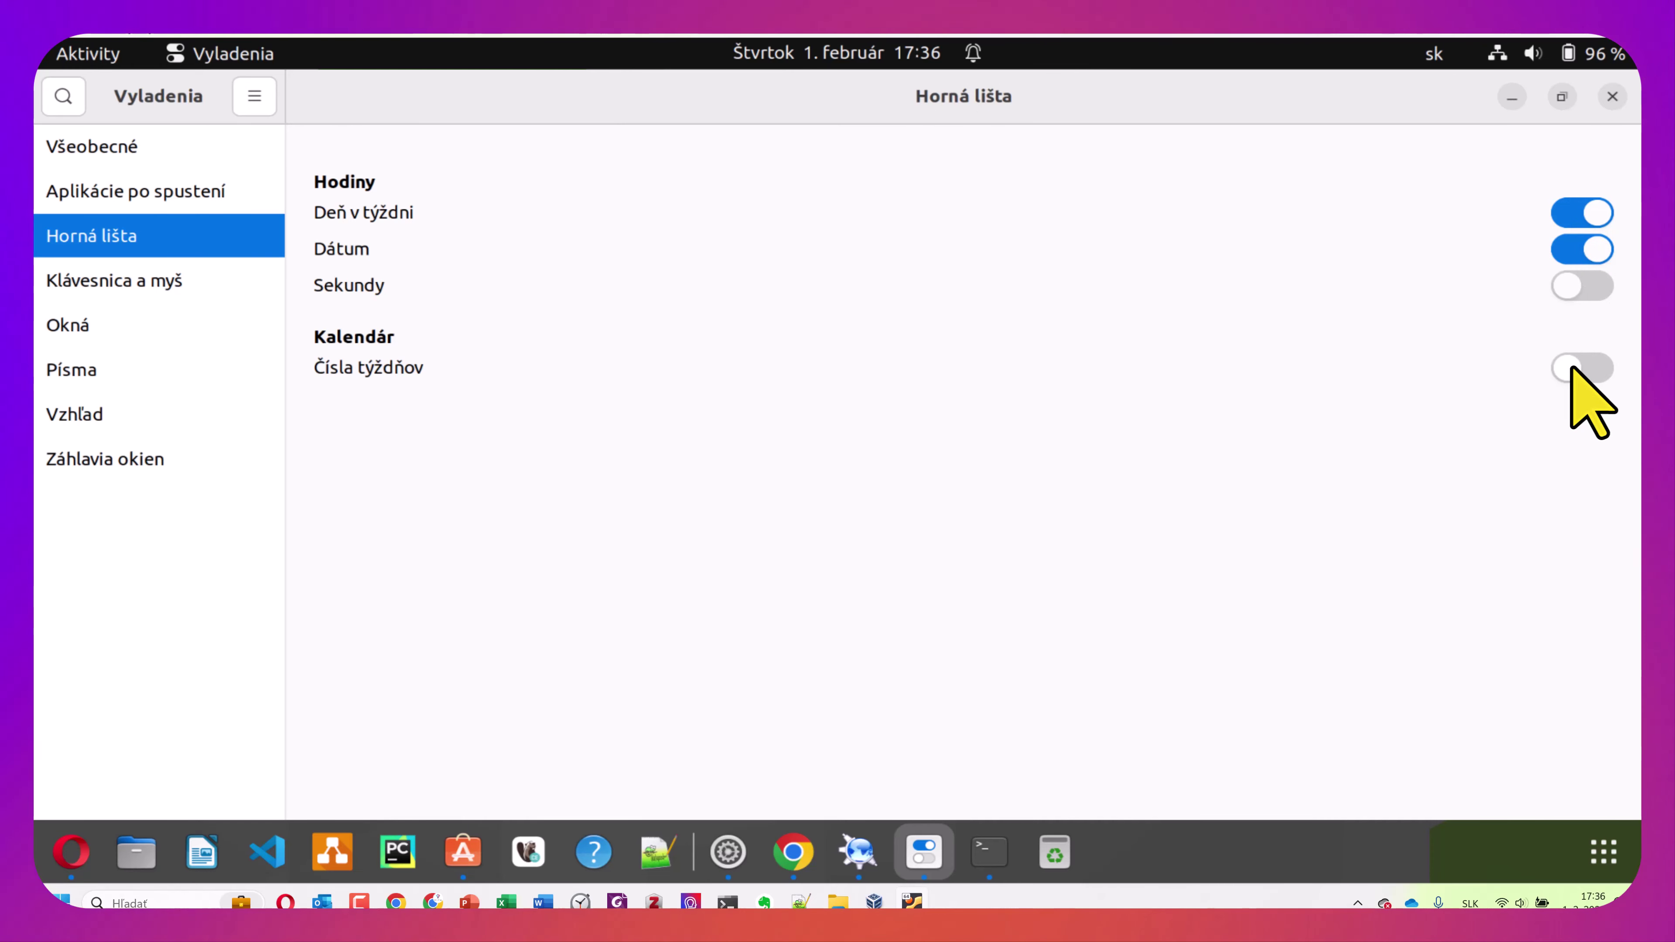
pyautogui.click(140, 281)
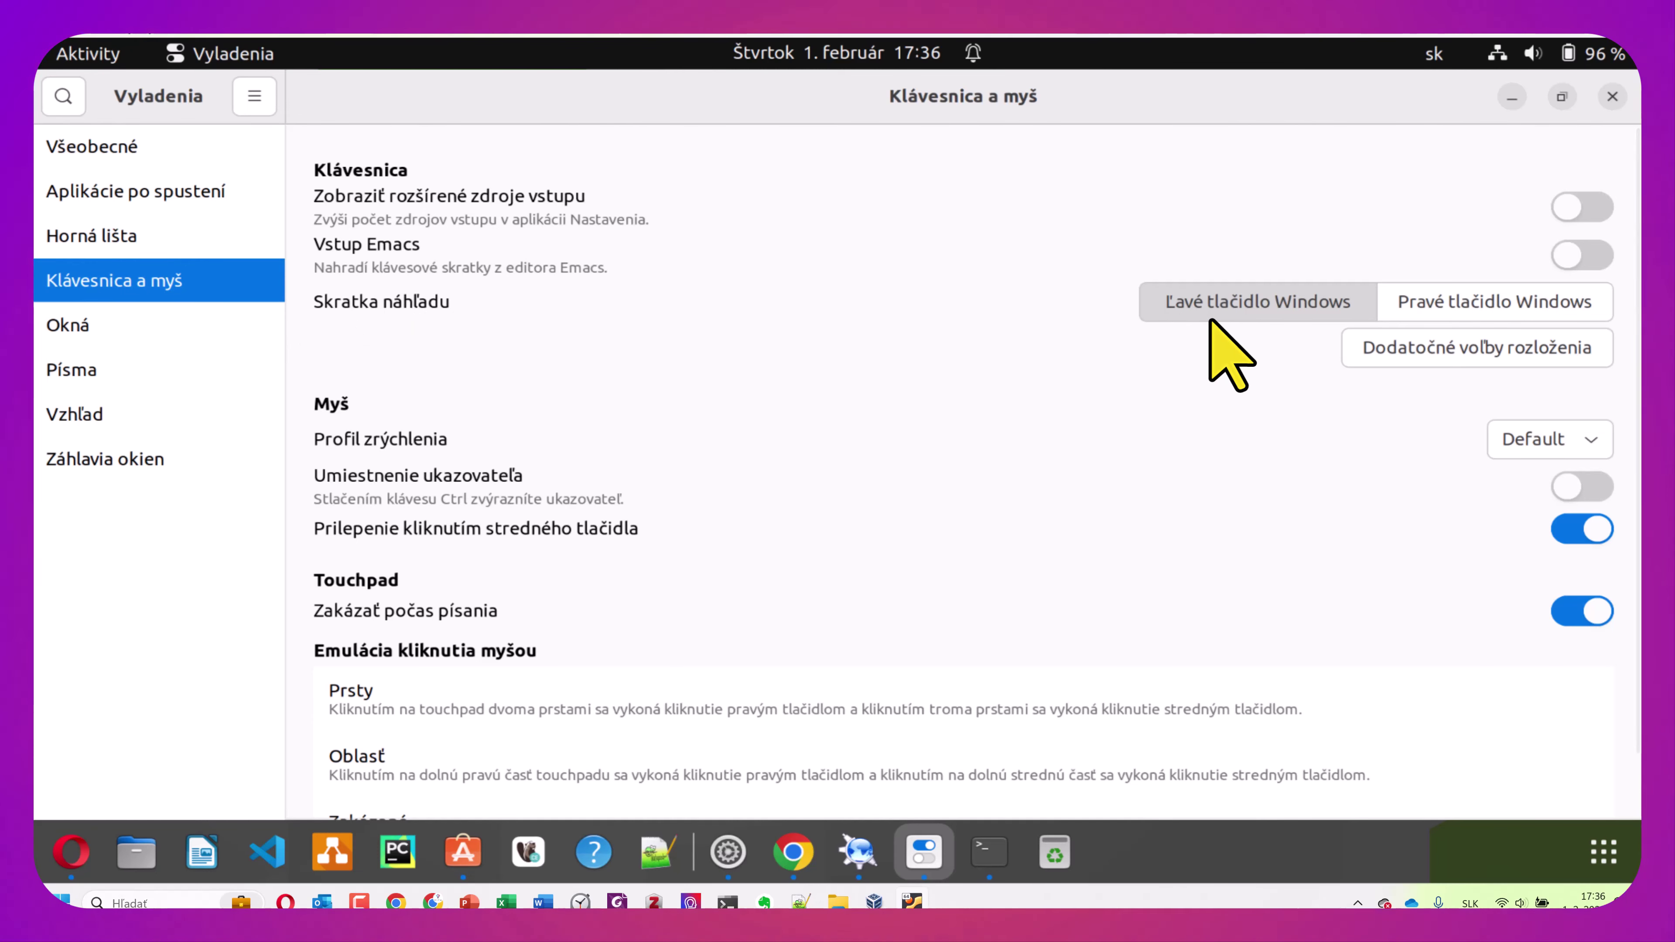
# Review the Okná, Písma, Vzhľad and Záhlavia okien pages in Tweaks, then bring Terminal forward
pyautogui.scroll(-1, 1208, 325)
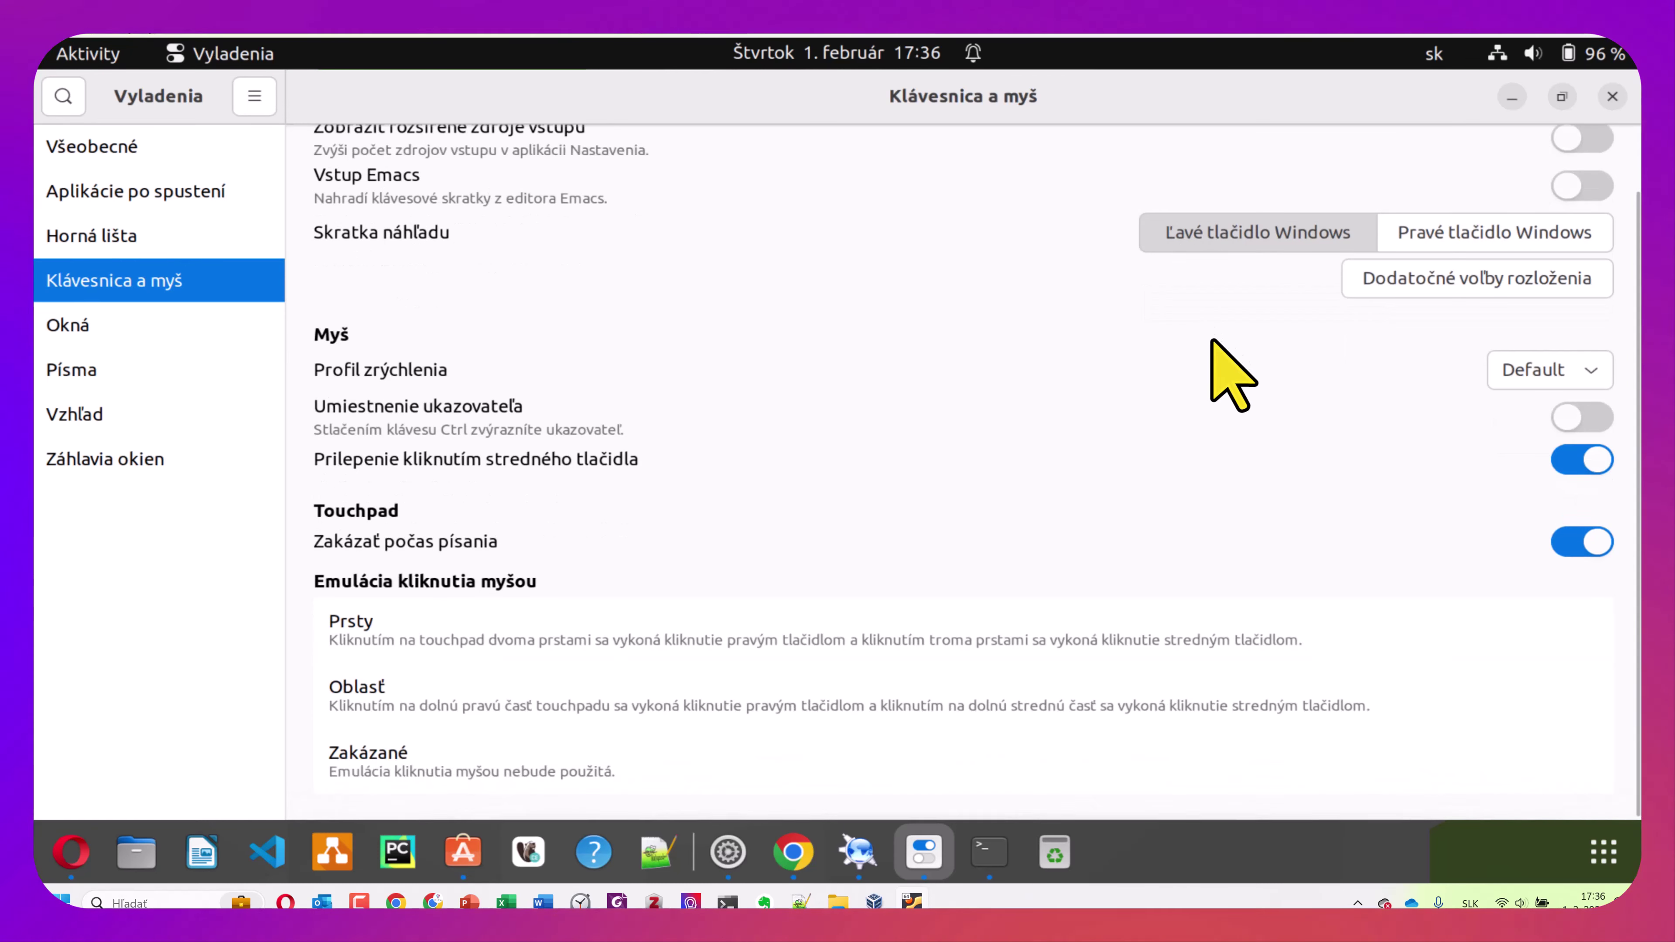
pyautogui.scroll(1, 1212, 338)
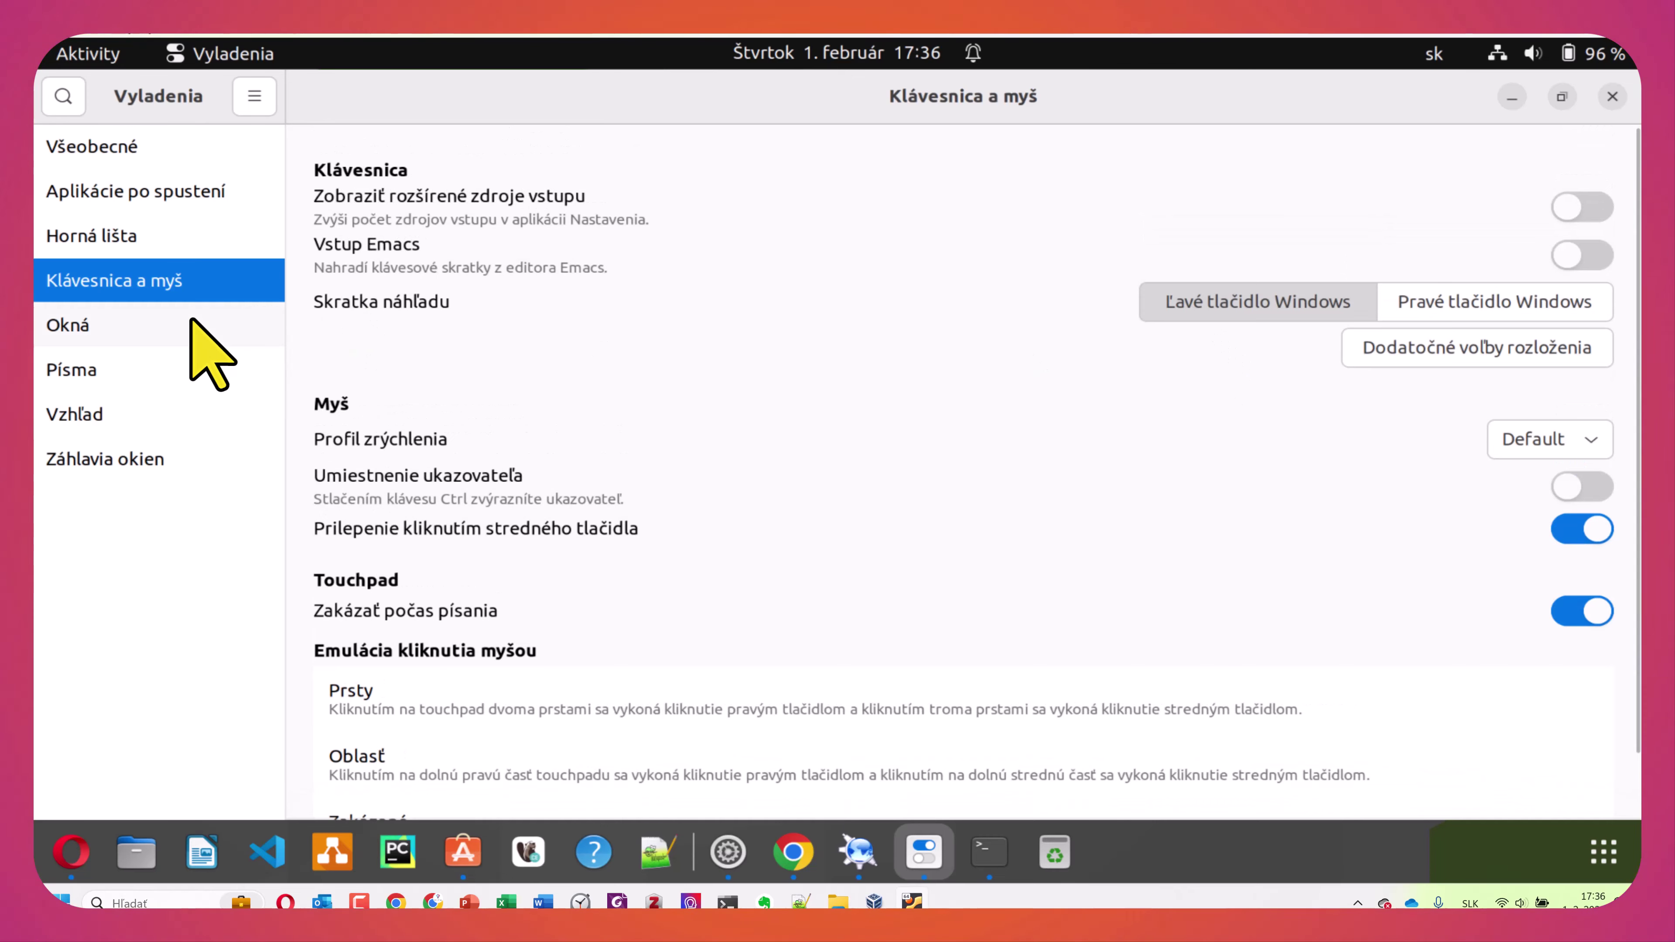
pyautogui.click(189, 323)
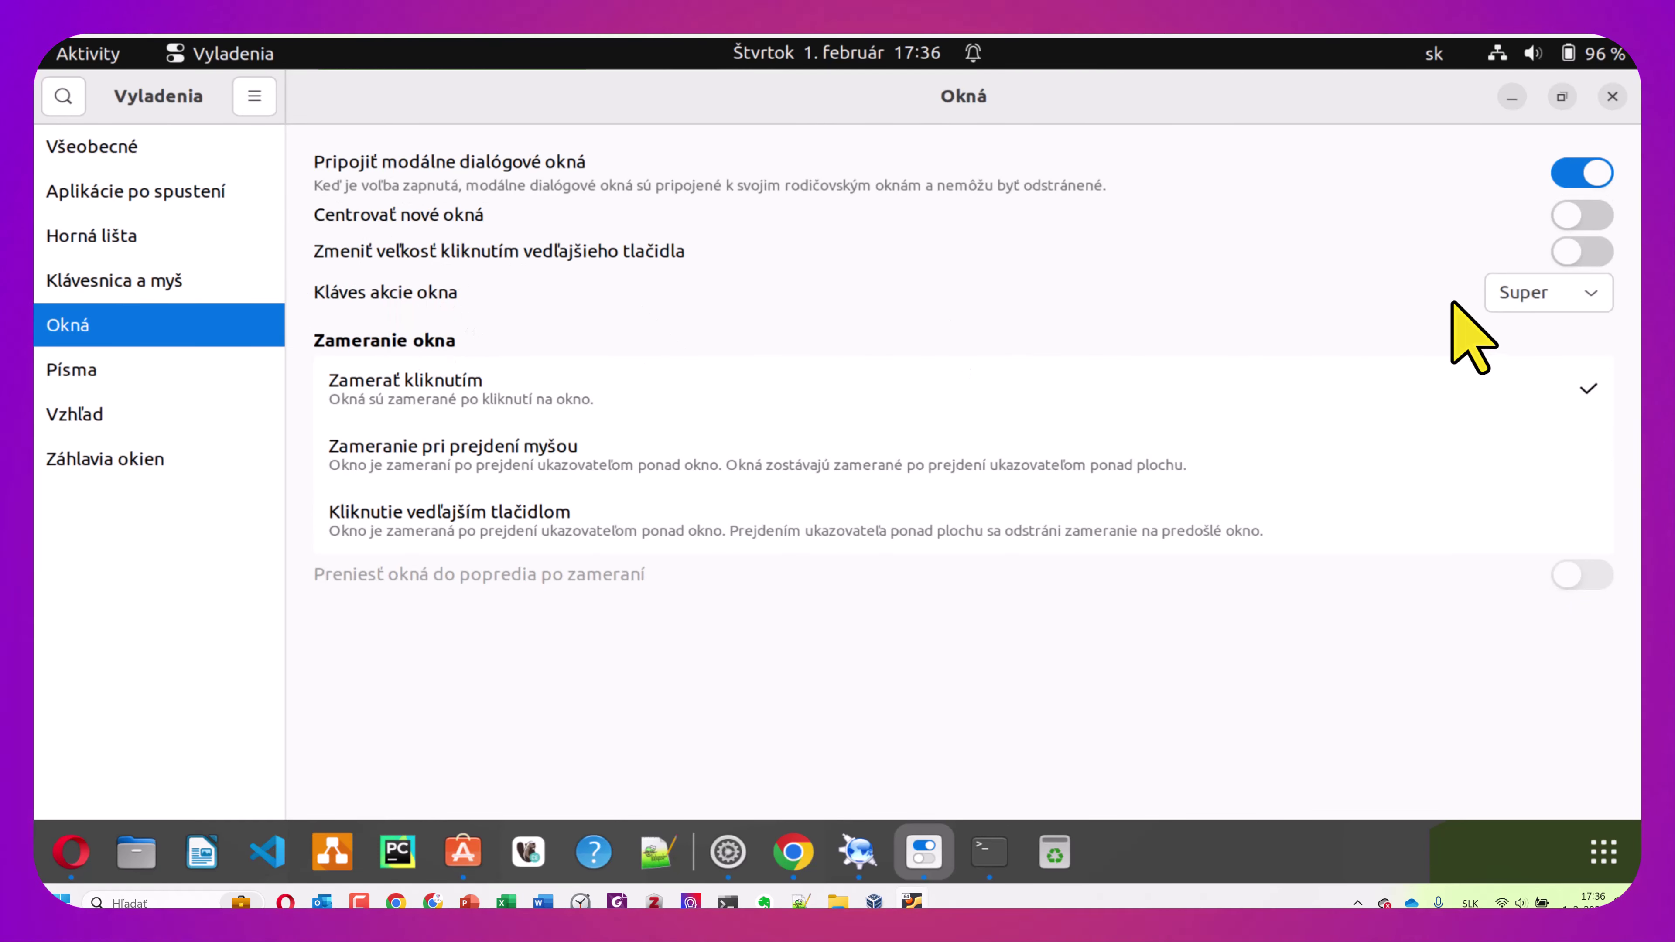
pyautogui.click(1591, 295)
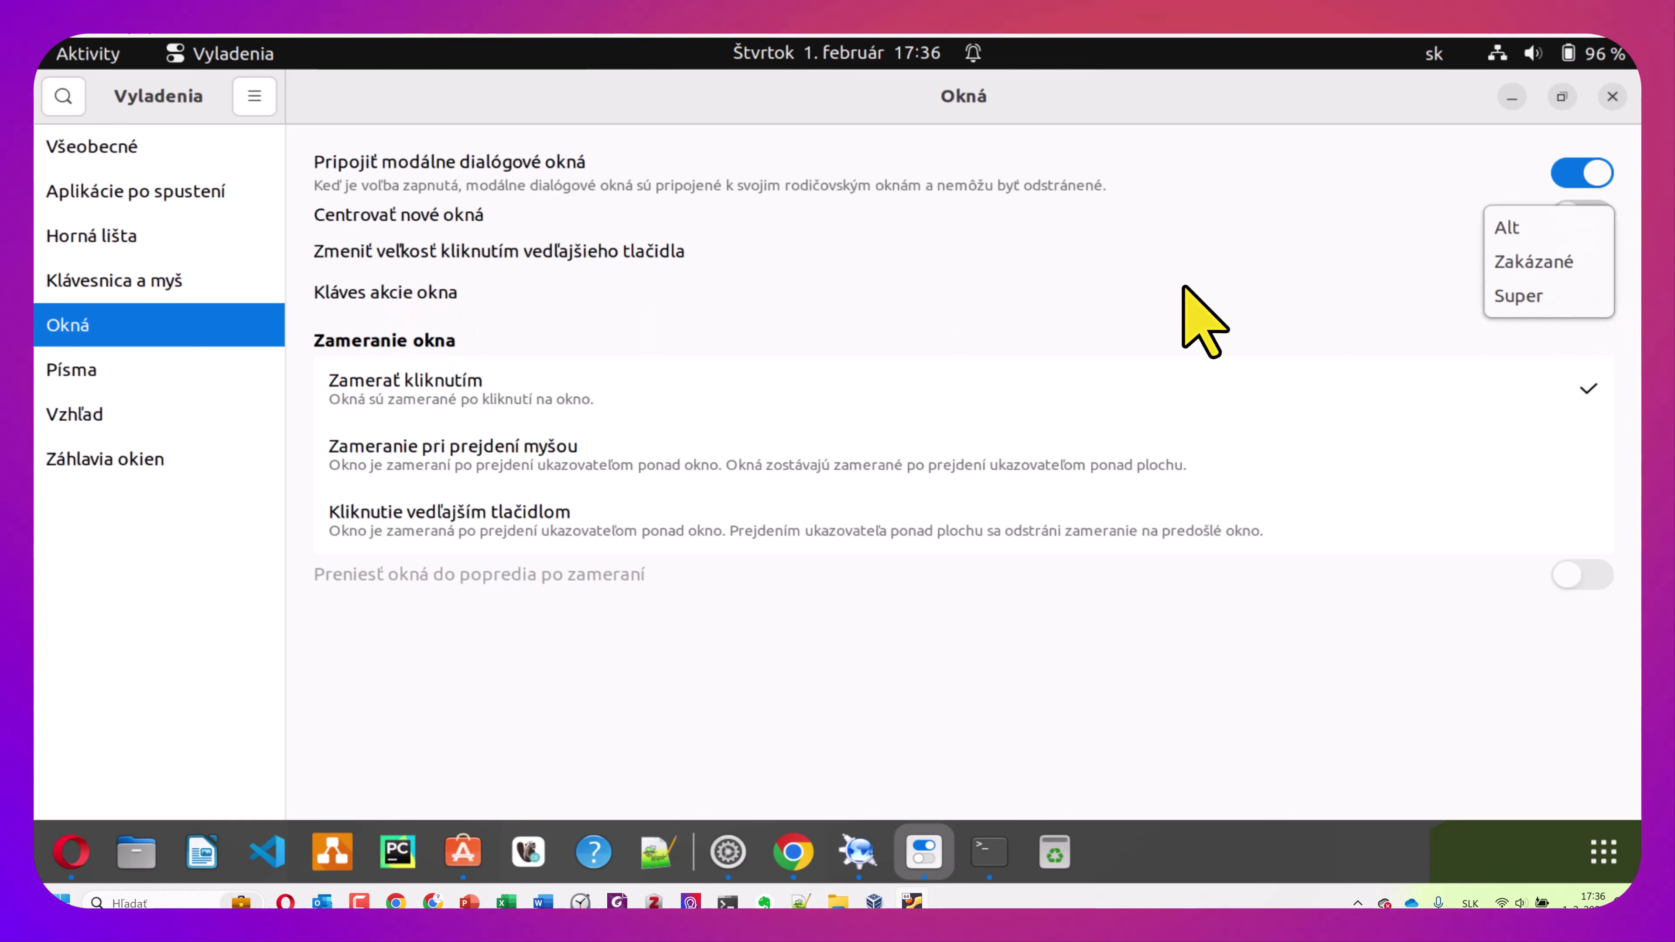
pyautogui.click(154, 368)
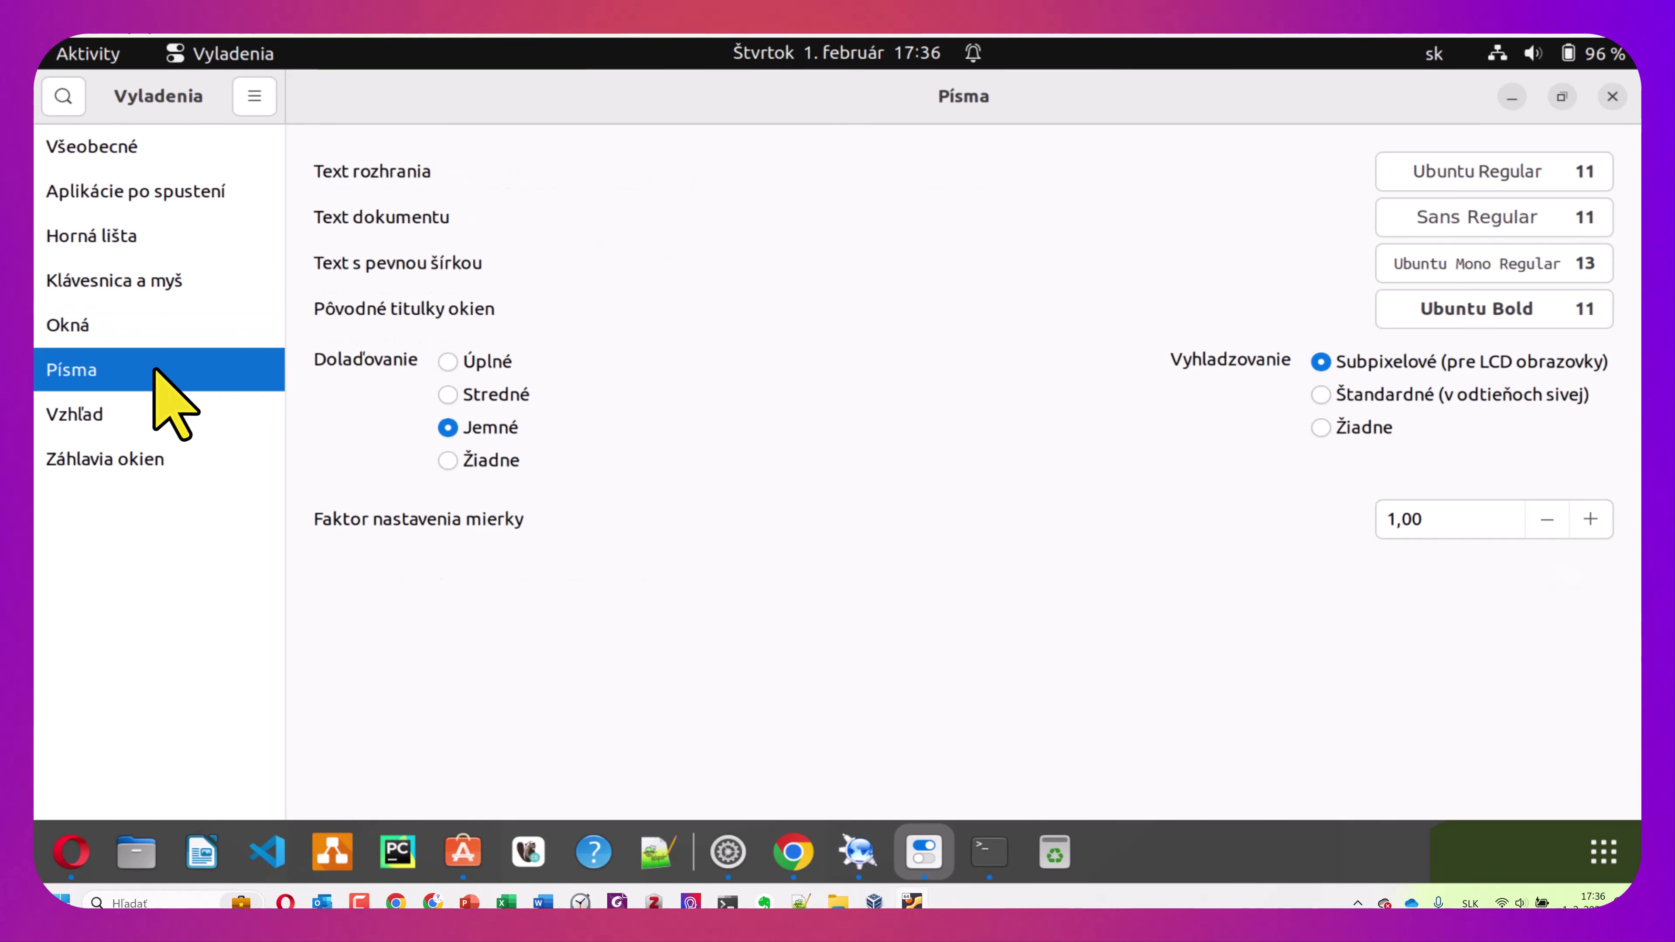
pyautogui.click(152, 422)
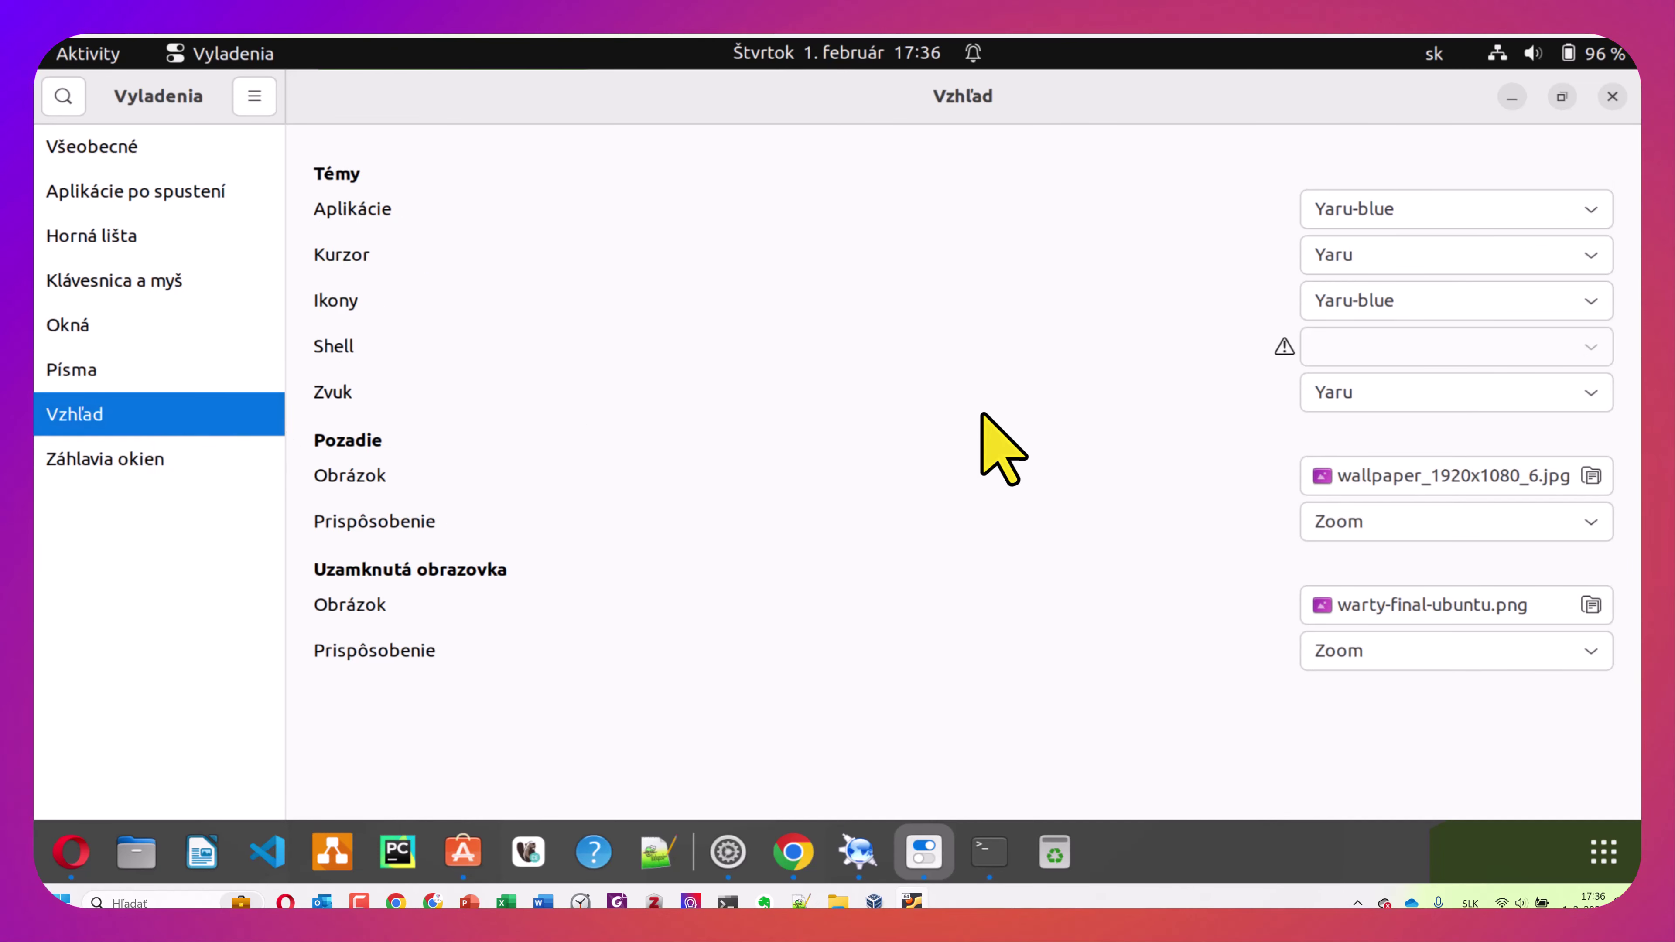
pyautogui.click(183, 461)
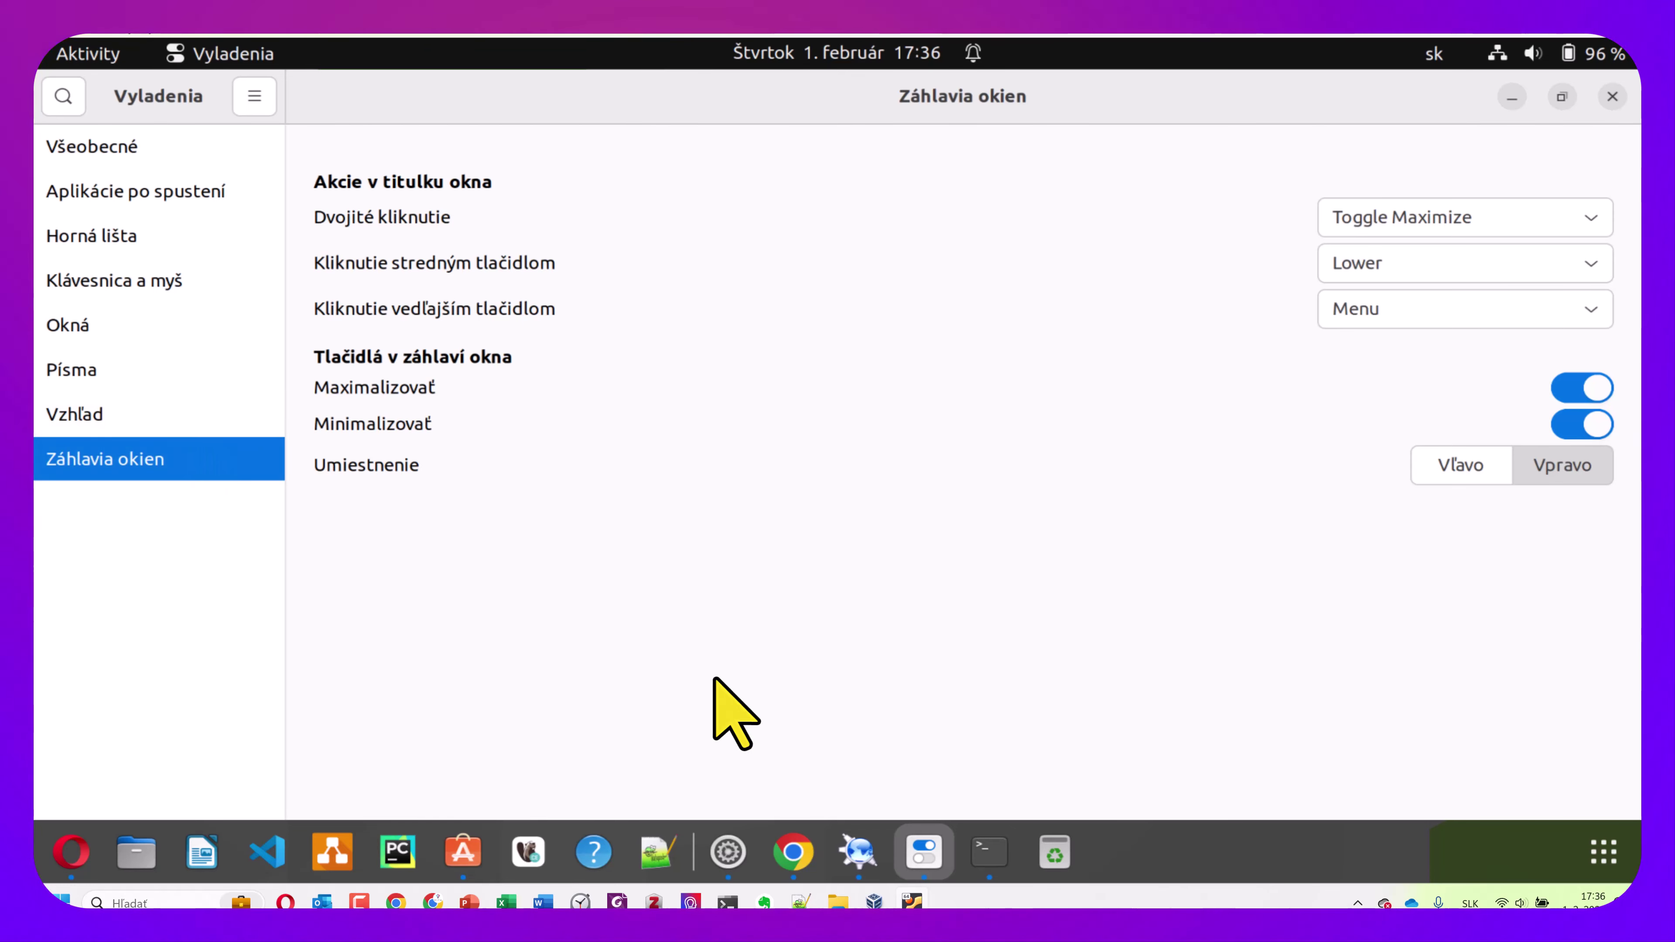
pyautogui.click(997, 853)
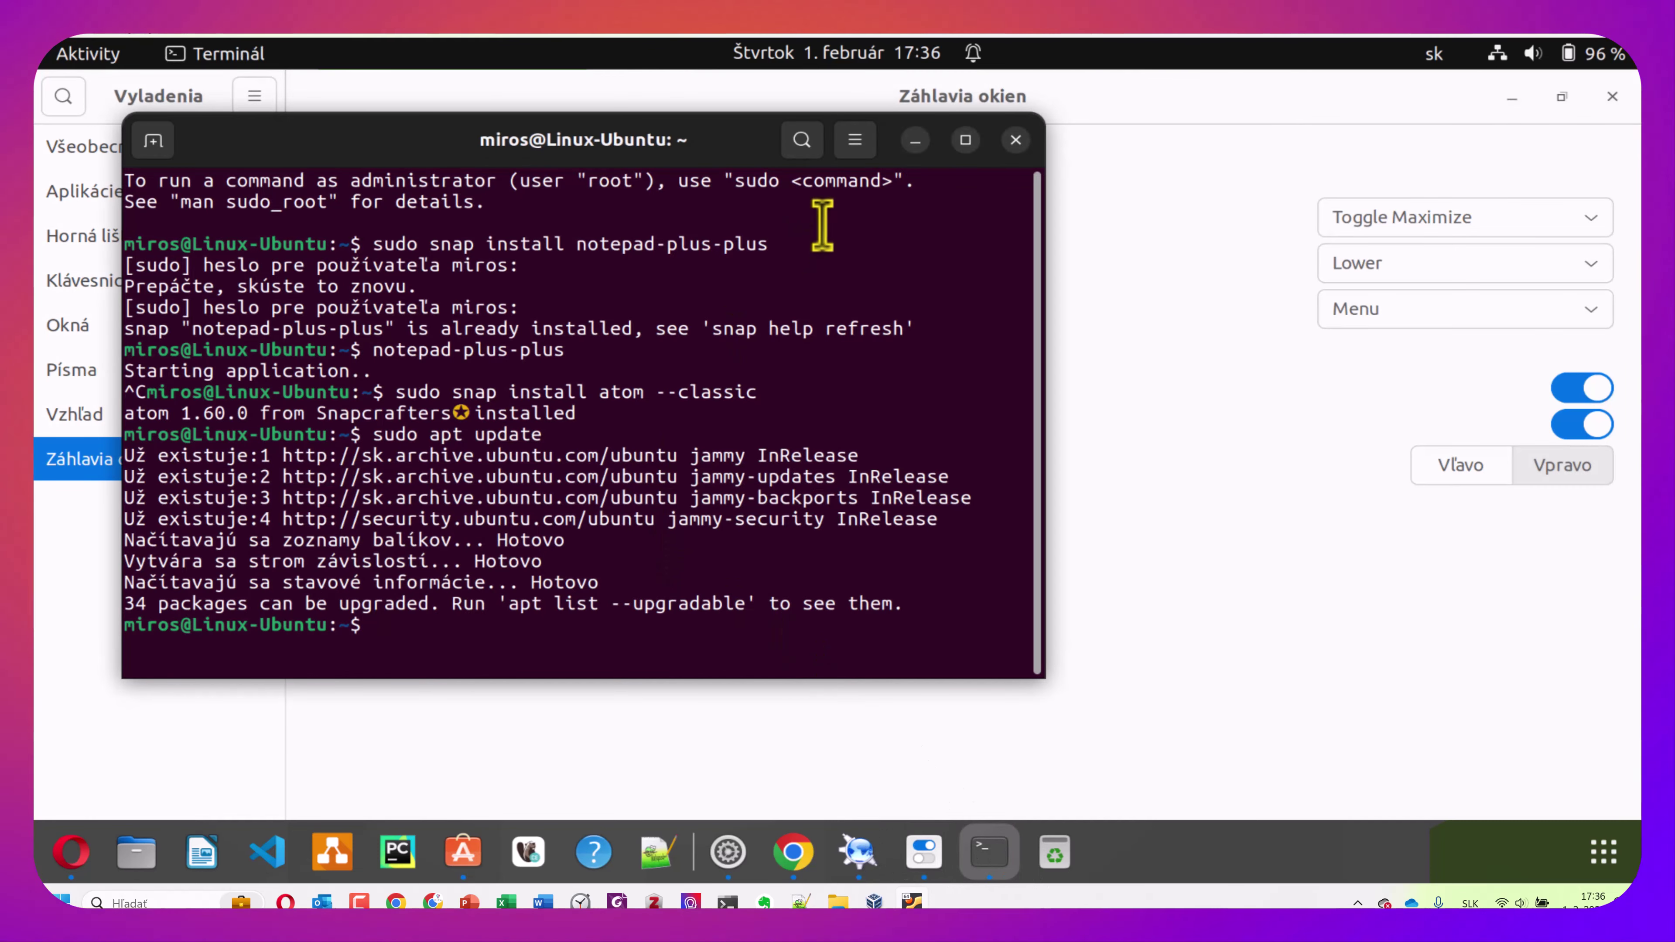
# Clear the terminal, run 'sudo apt update', then try 'sudo apt install gnome-tweak-tool'
pyautogui.moveTo(748, 153); pyautogui.dragTo(738, 113)
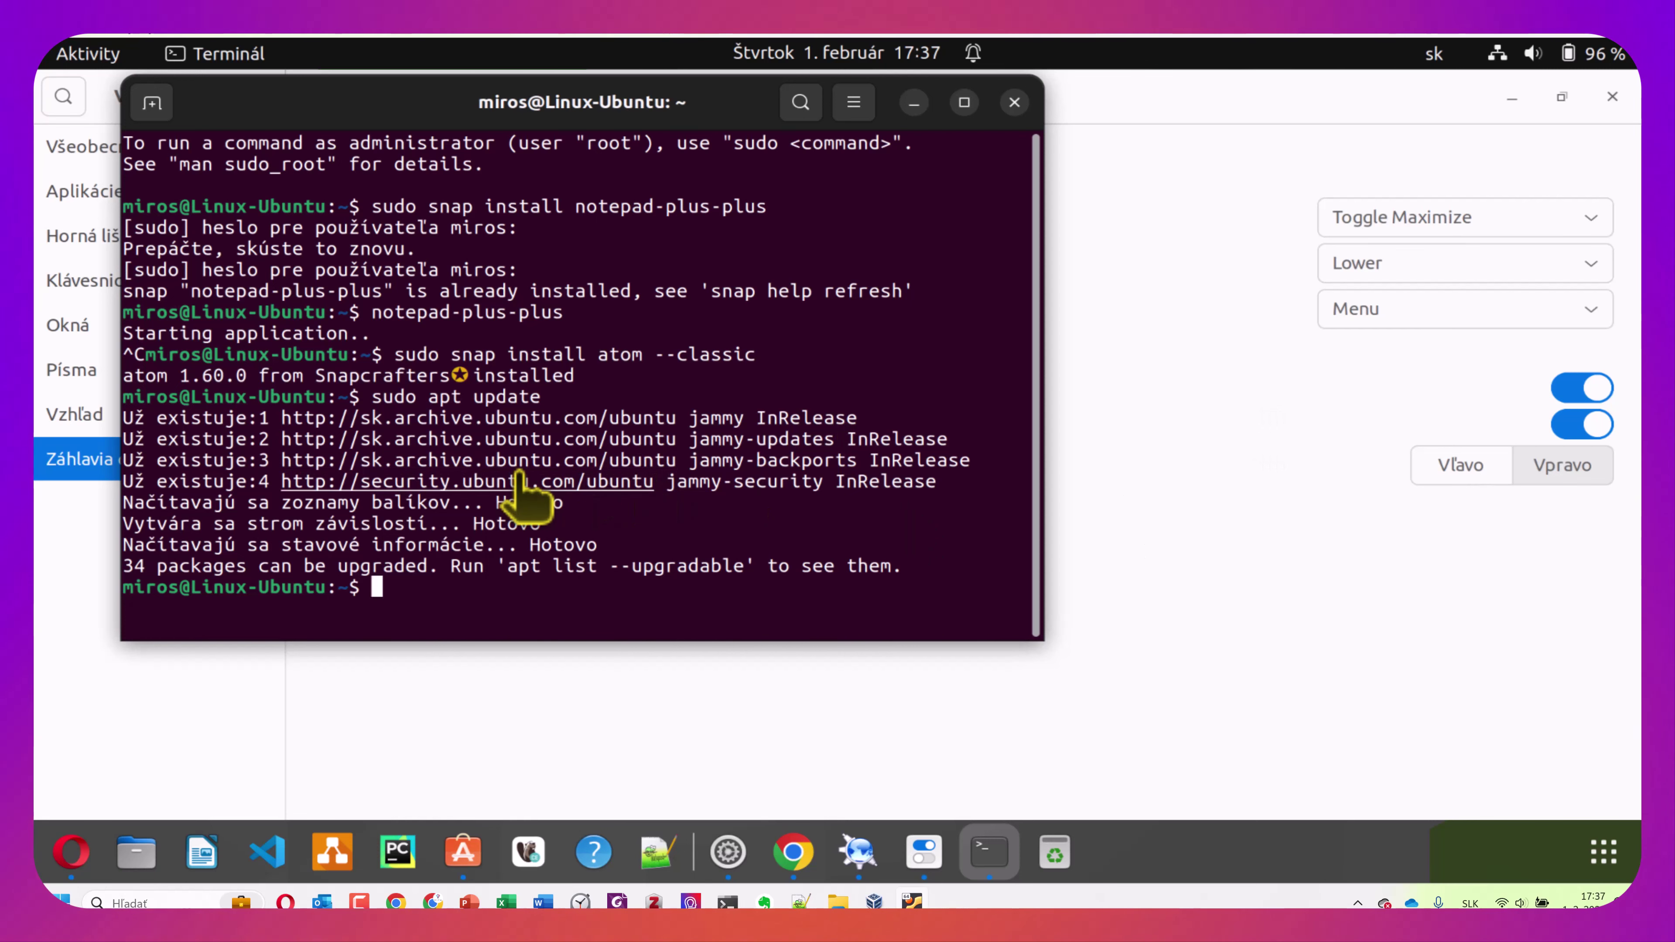
pyautogui.hotkey('ctrl', 'l')
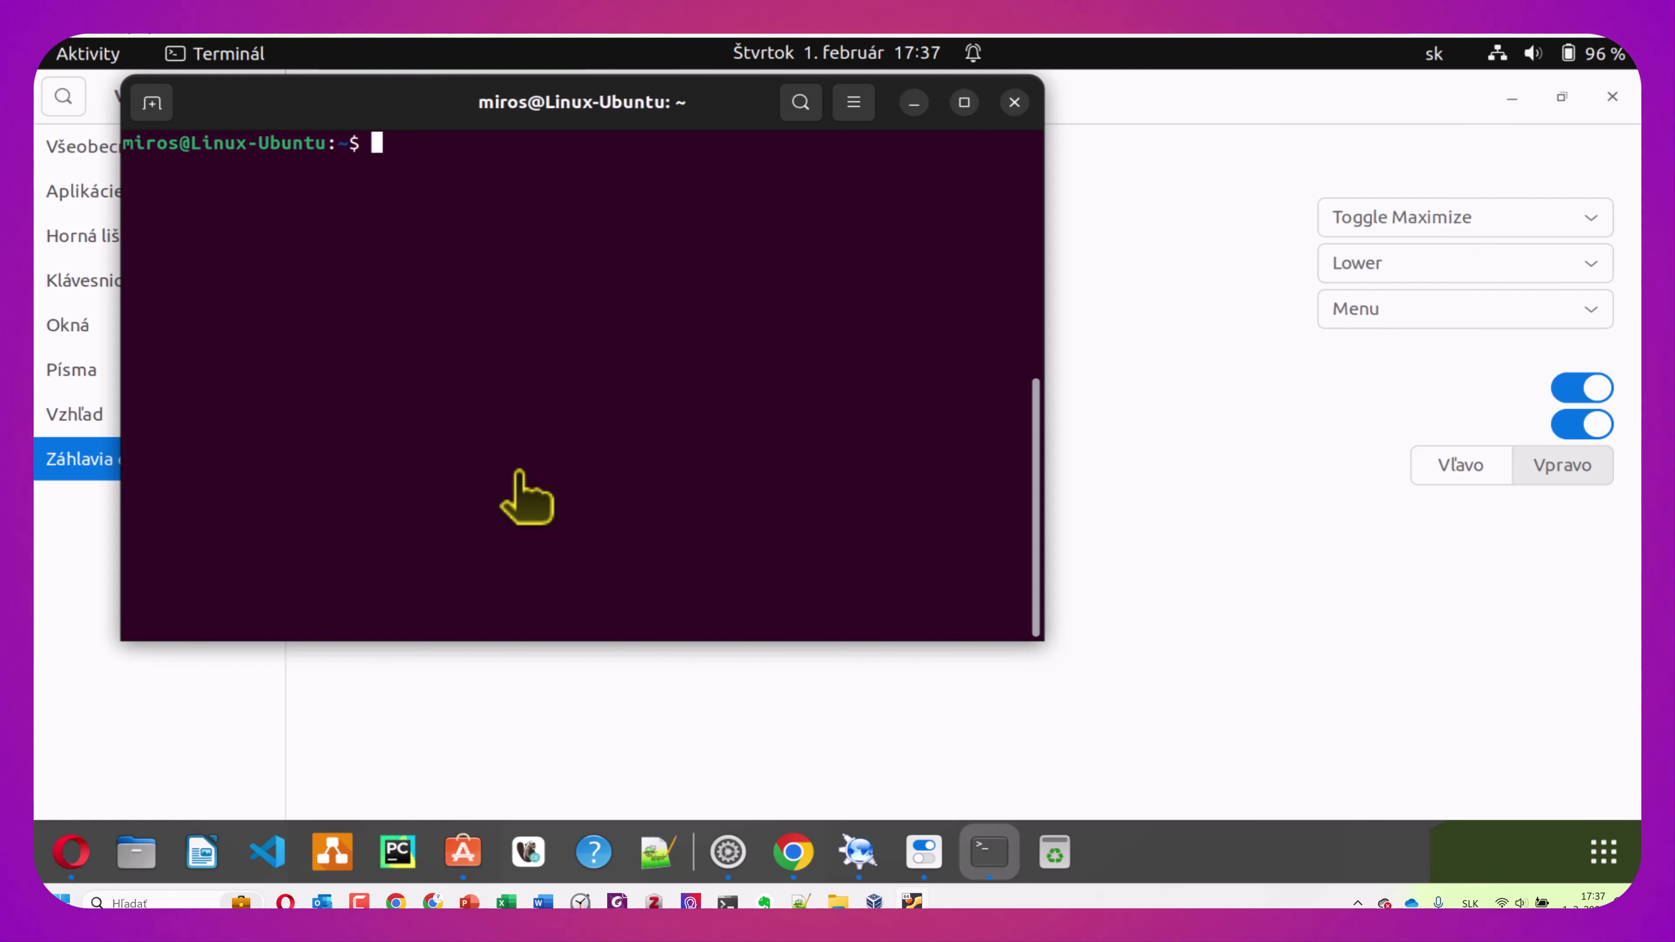
pyautogui.write('sudo')
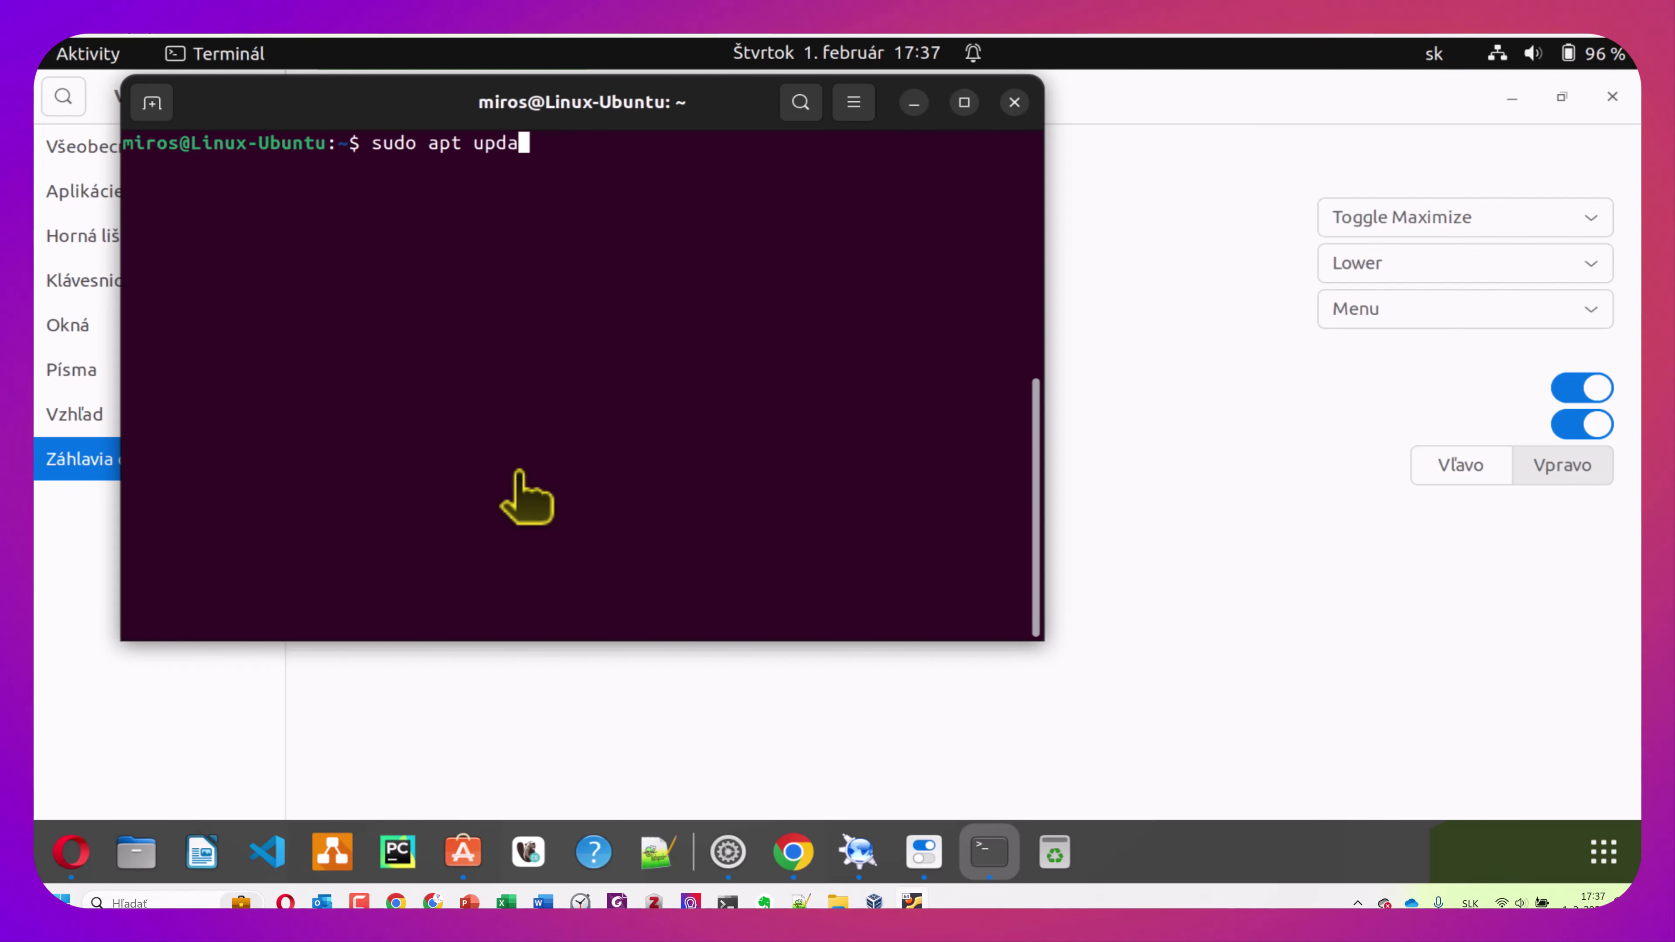
pyautogui.write(' apt upda')
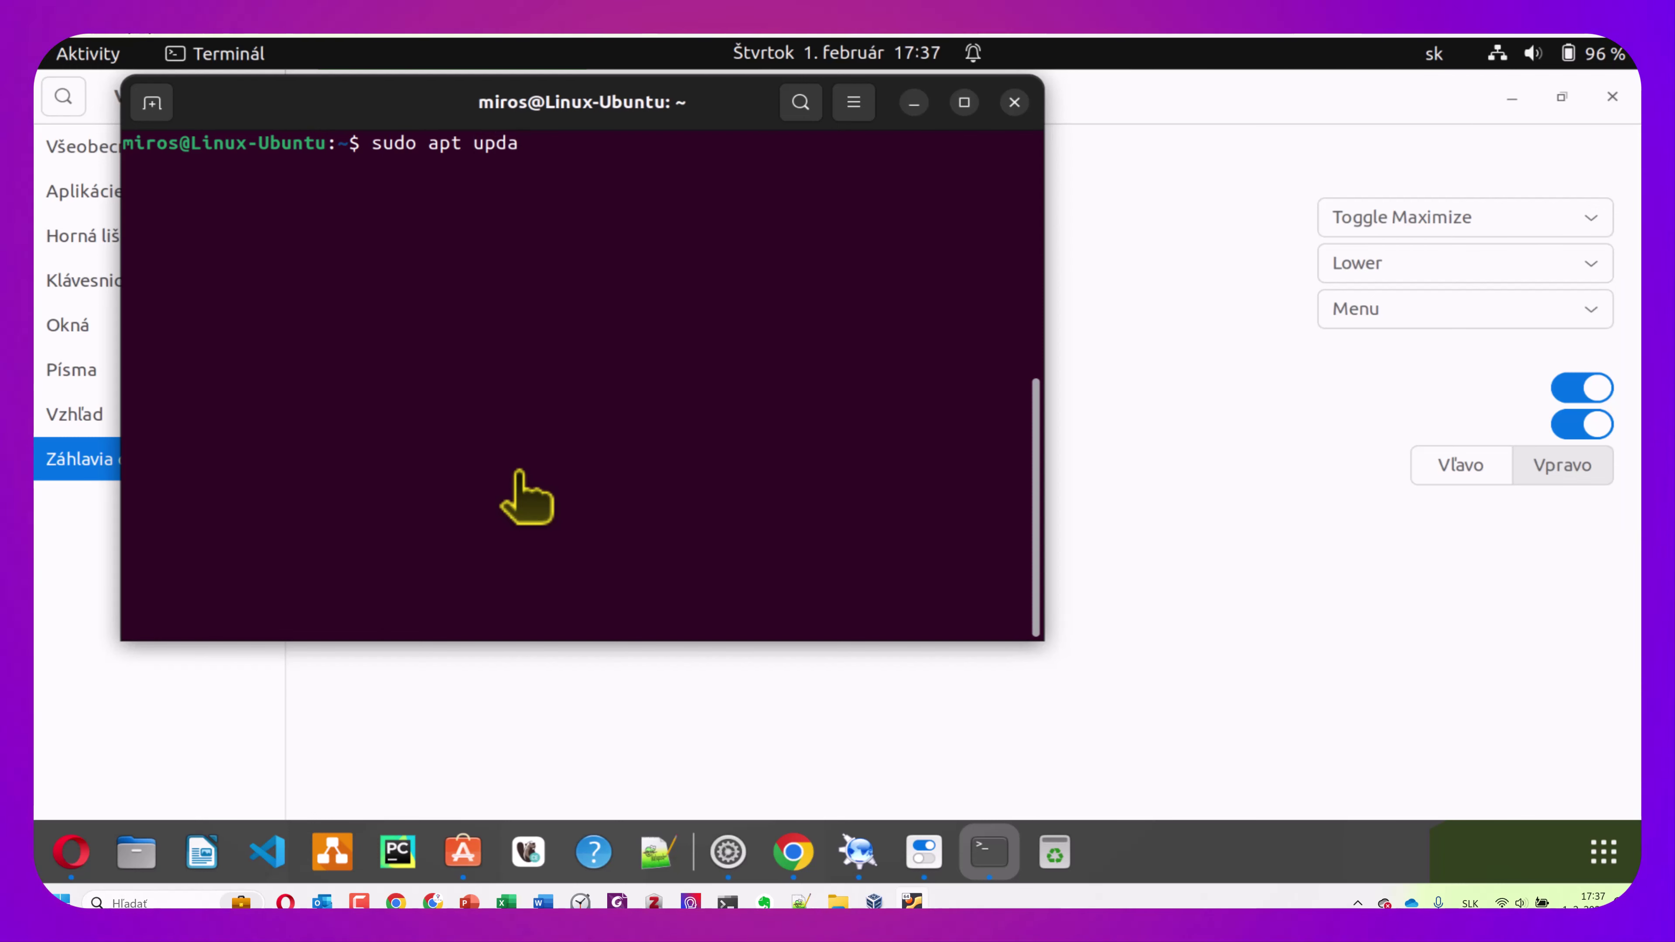
pyautogui.write('te')
pyautogui.press('Return')
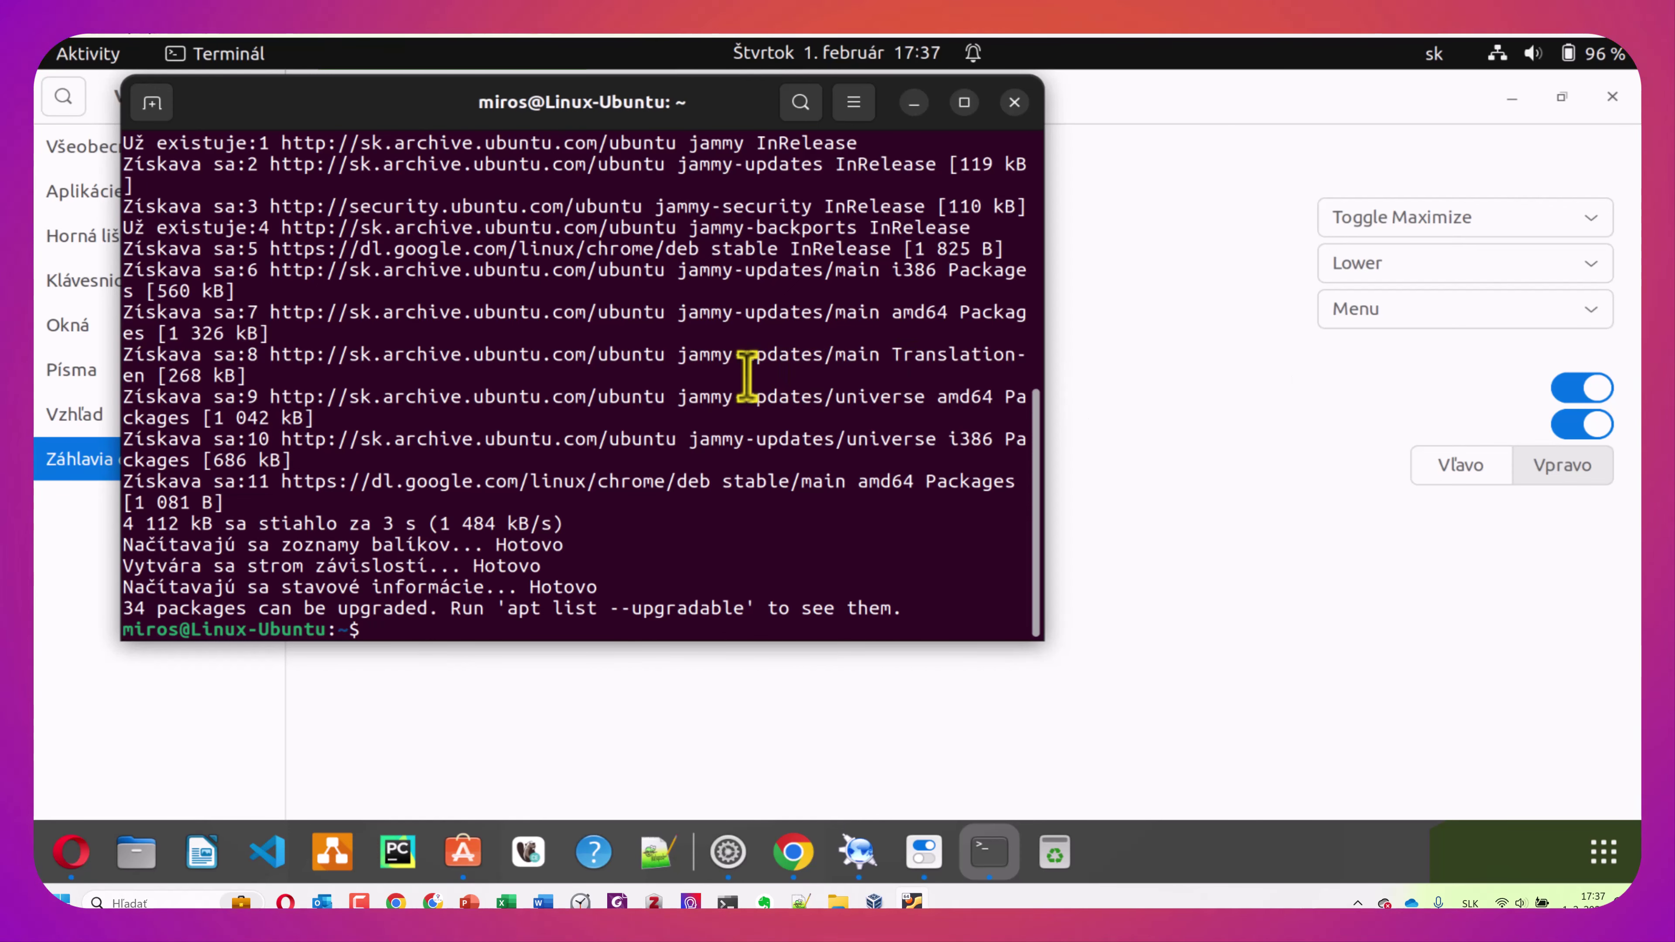
pyautogui.write('sudo apt install')
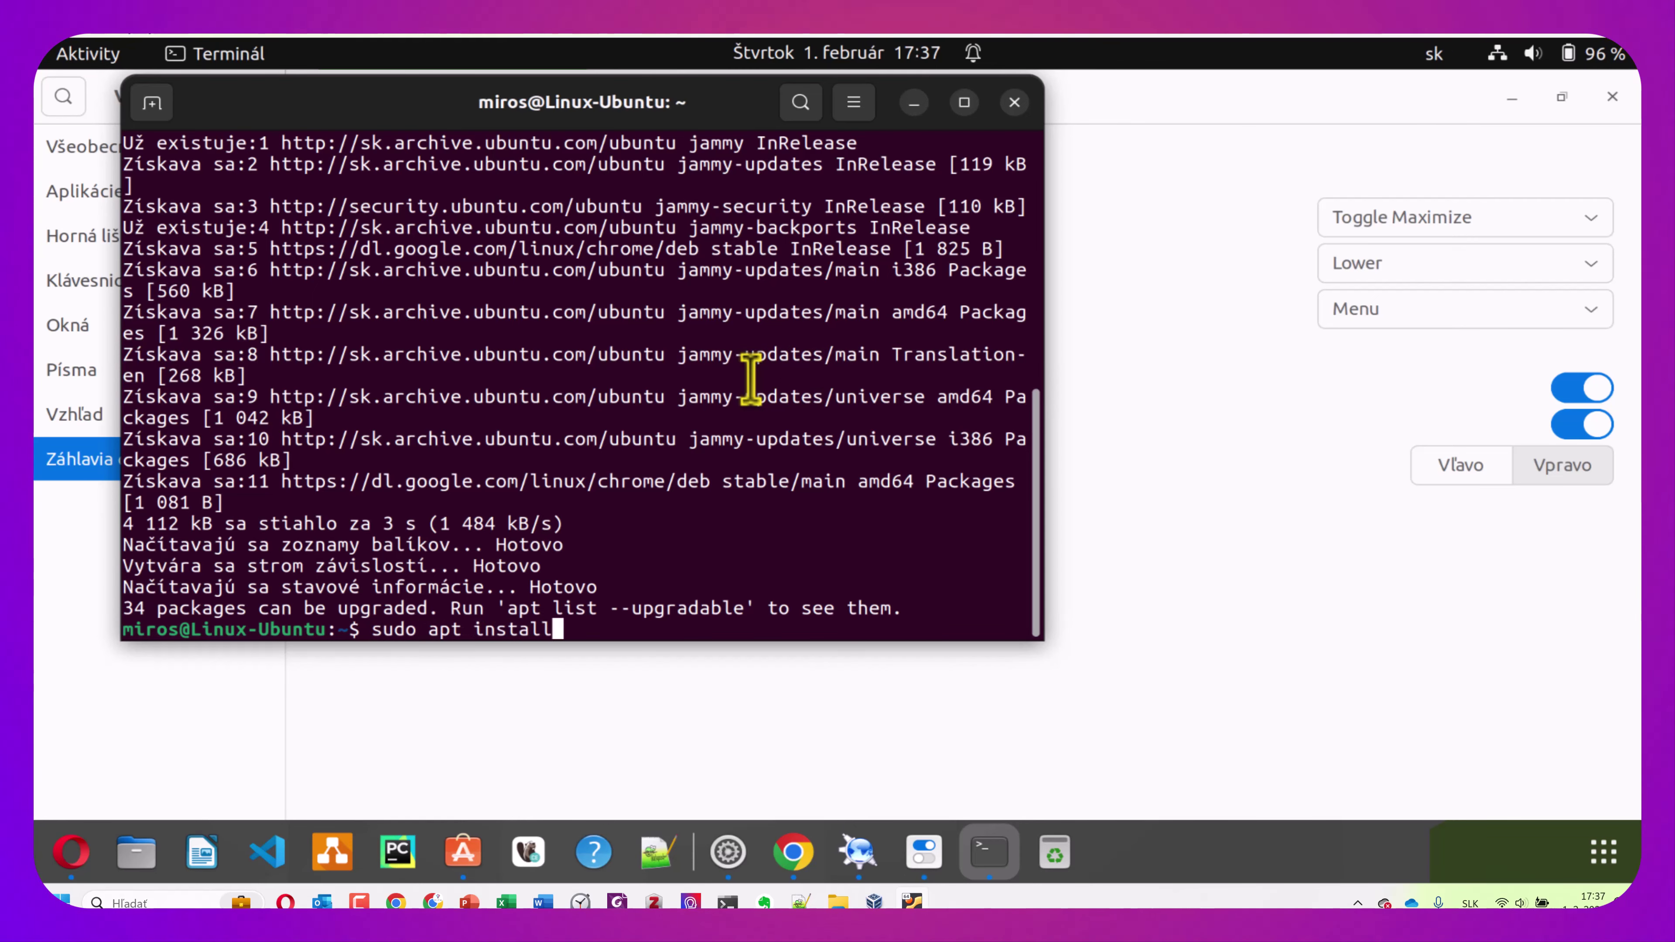
pyautogui.write(' gnome')
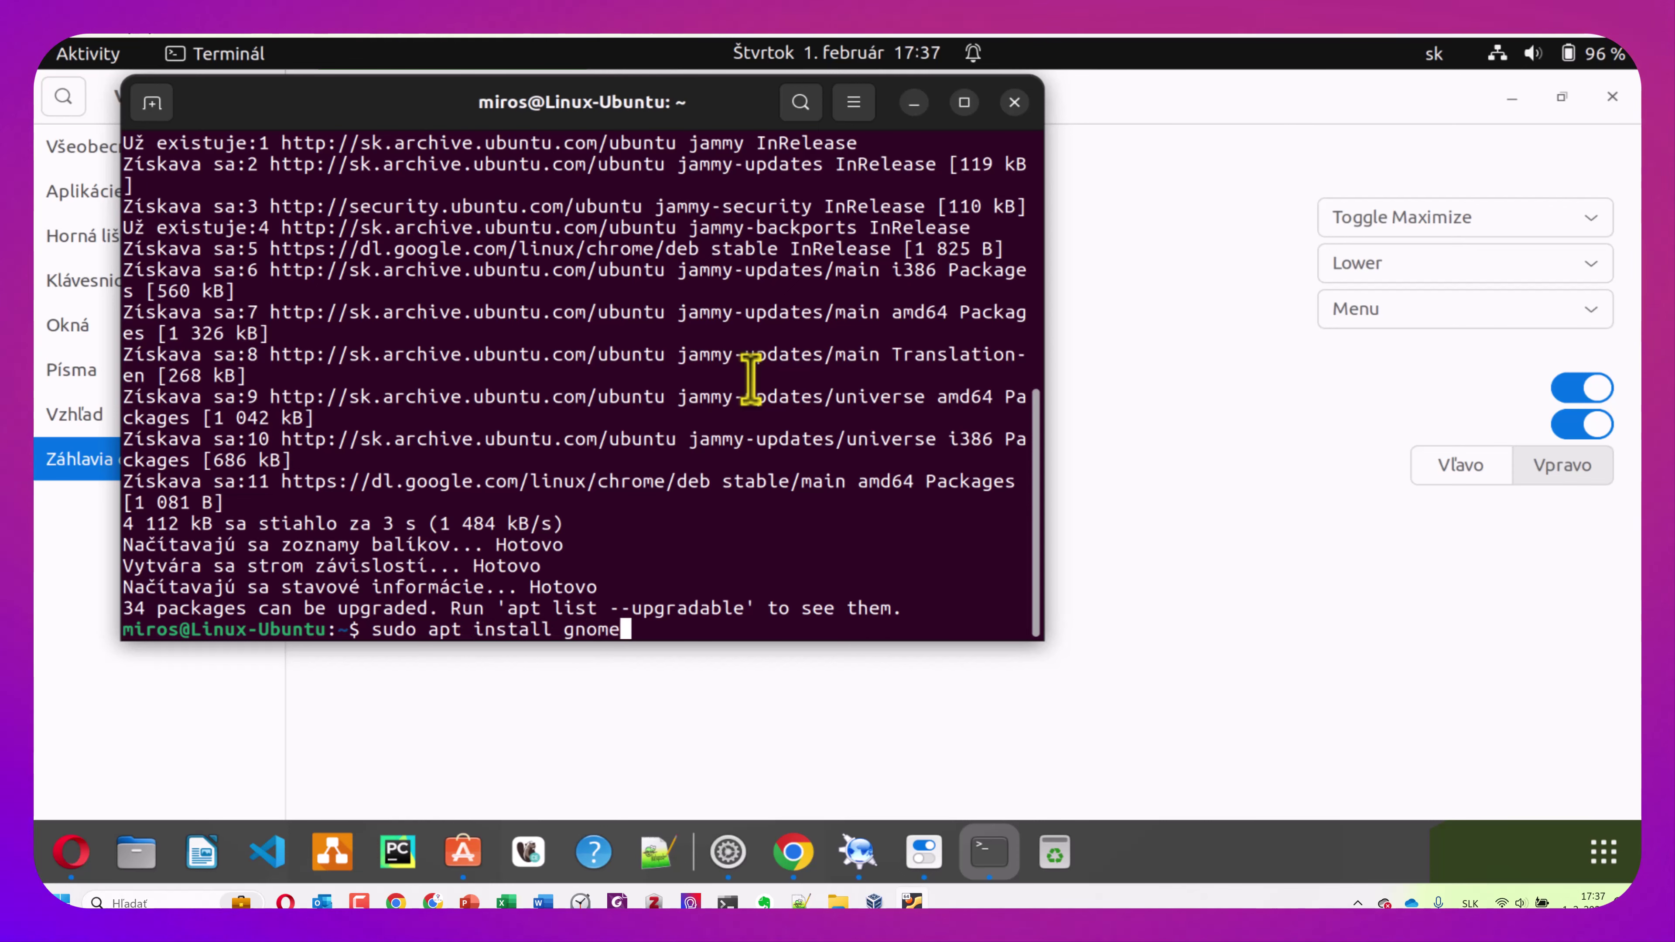
pyautogui.write('-twe')
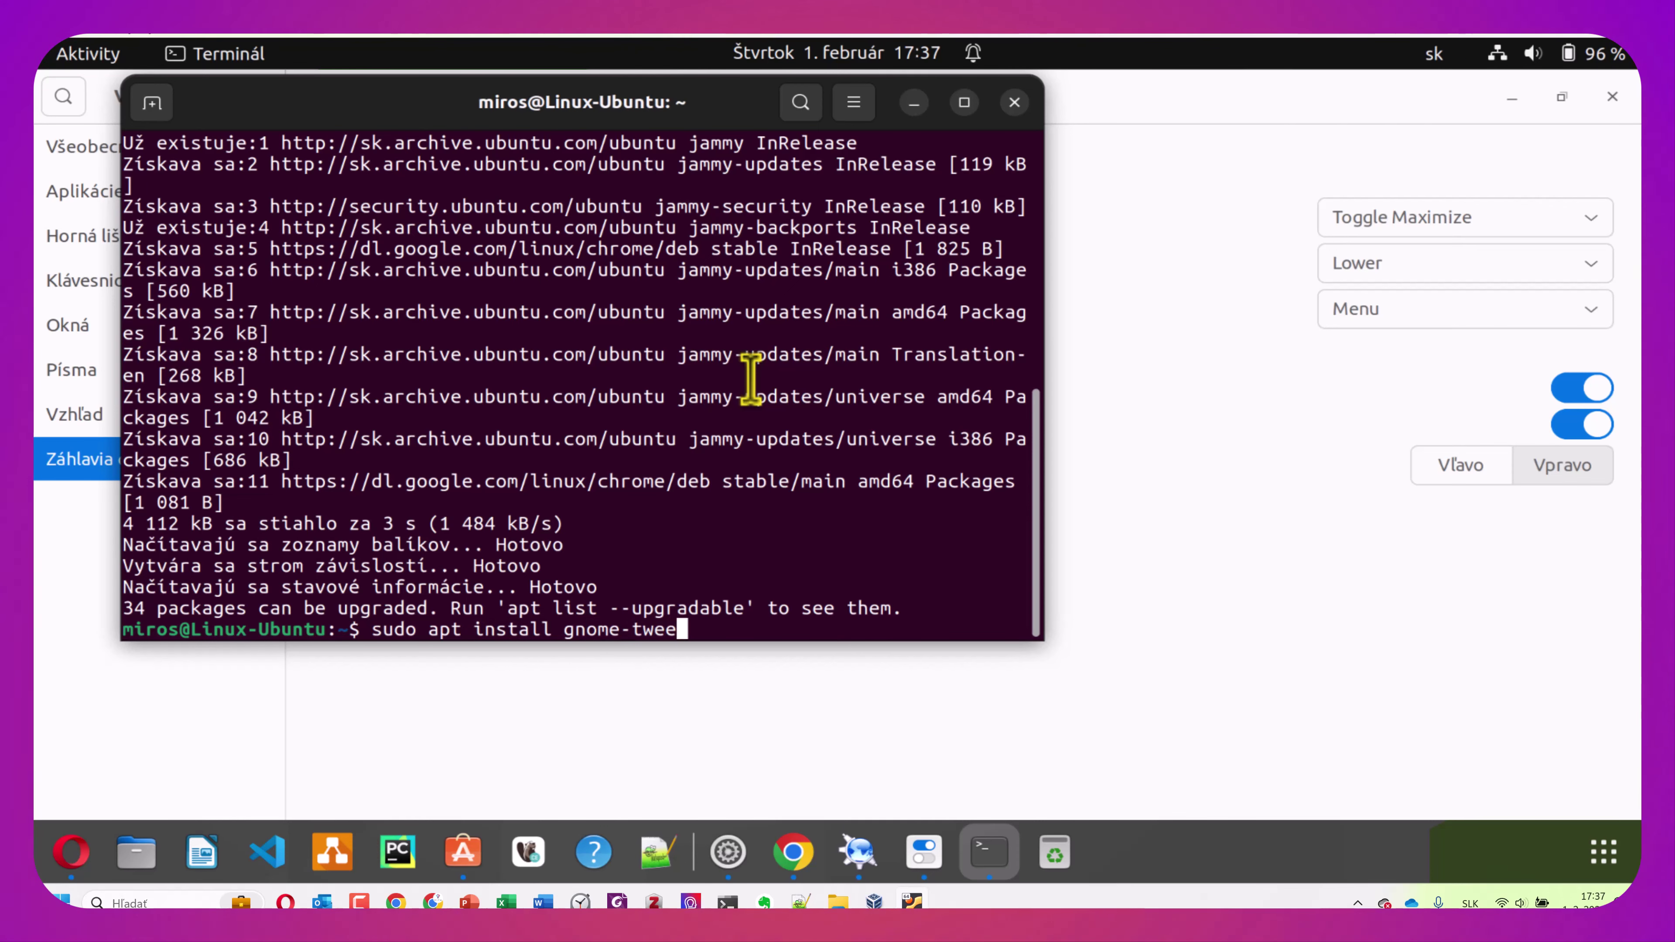
pyautogui.write('ak')
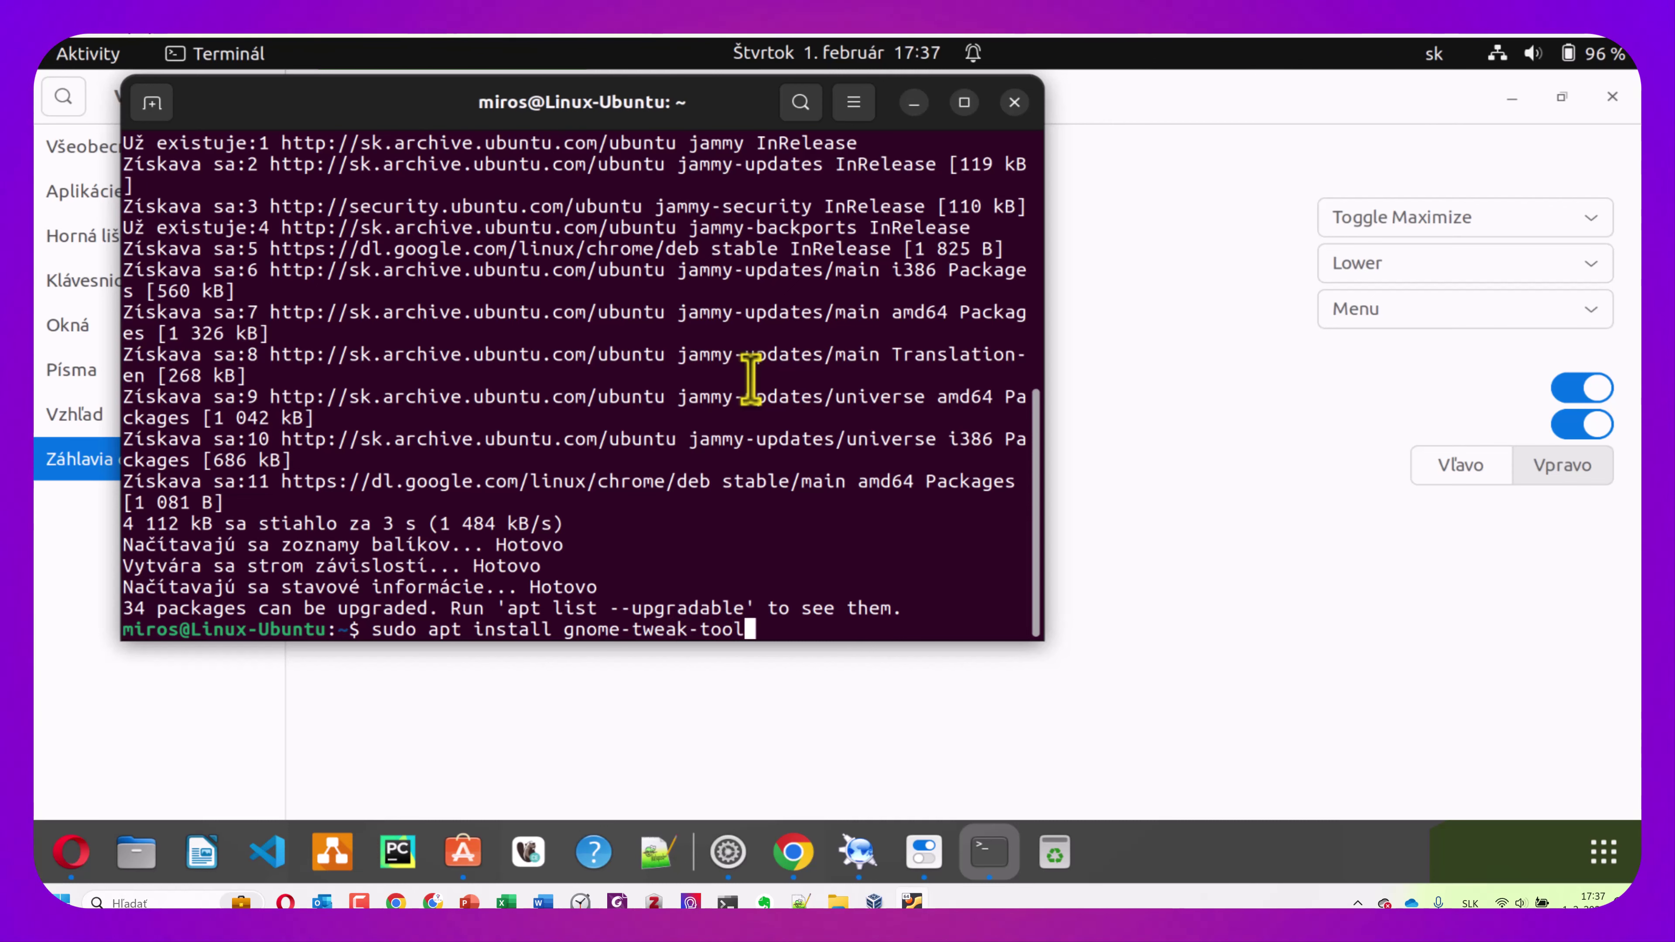
pyautogui.write('-tool')
pyautogui.press('Return')
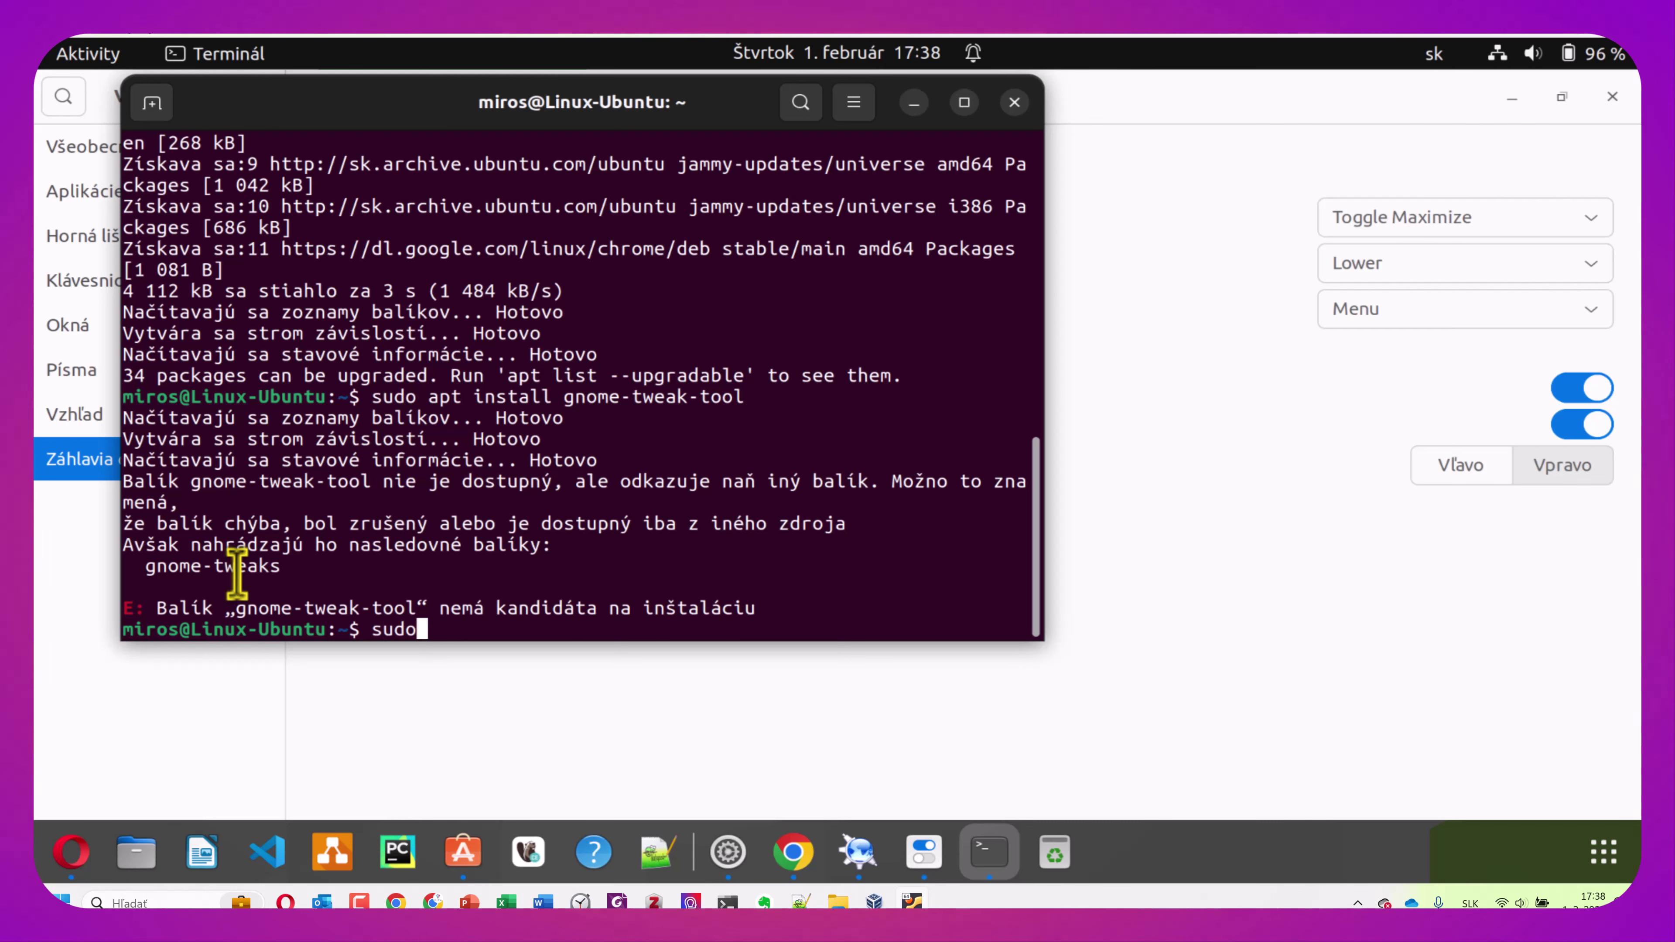
# Enable the universe repository with 'sudo add-apt-repository universe' and confirm it
pyautogui.press('BackSpace')
pyautogui.press('BackSpace')
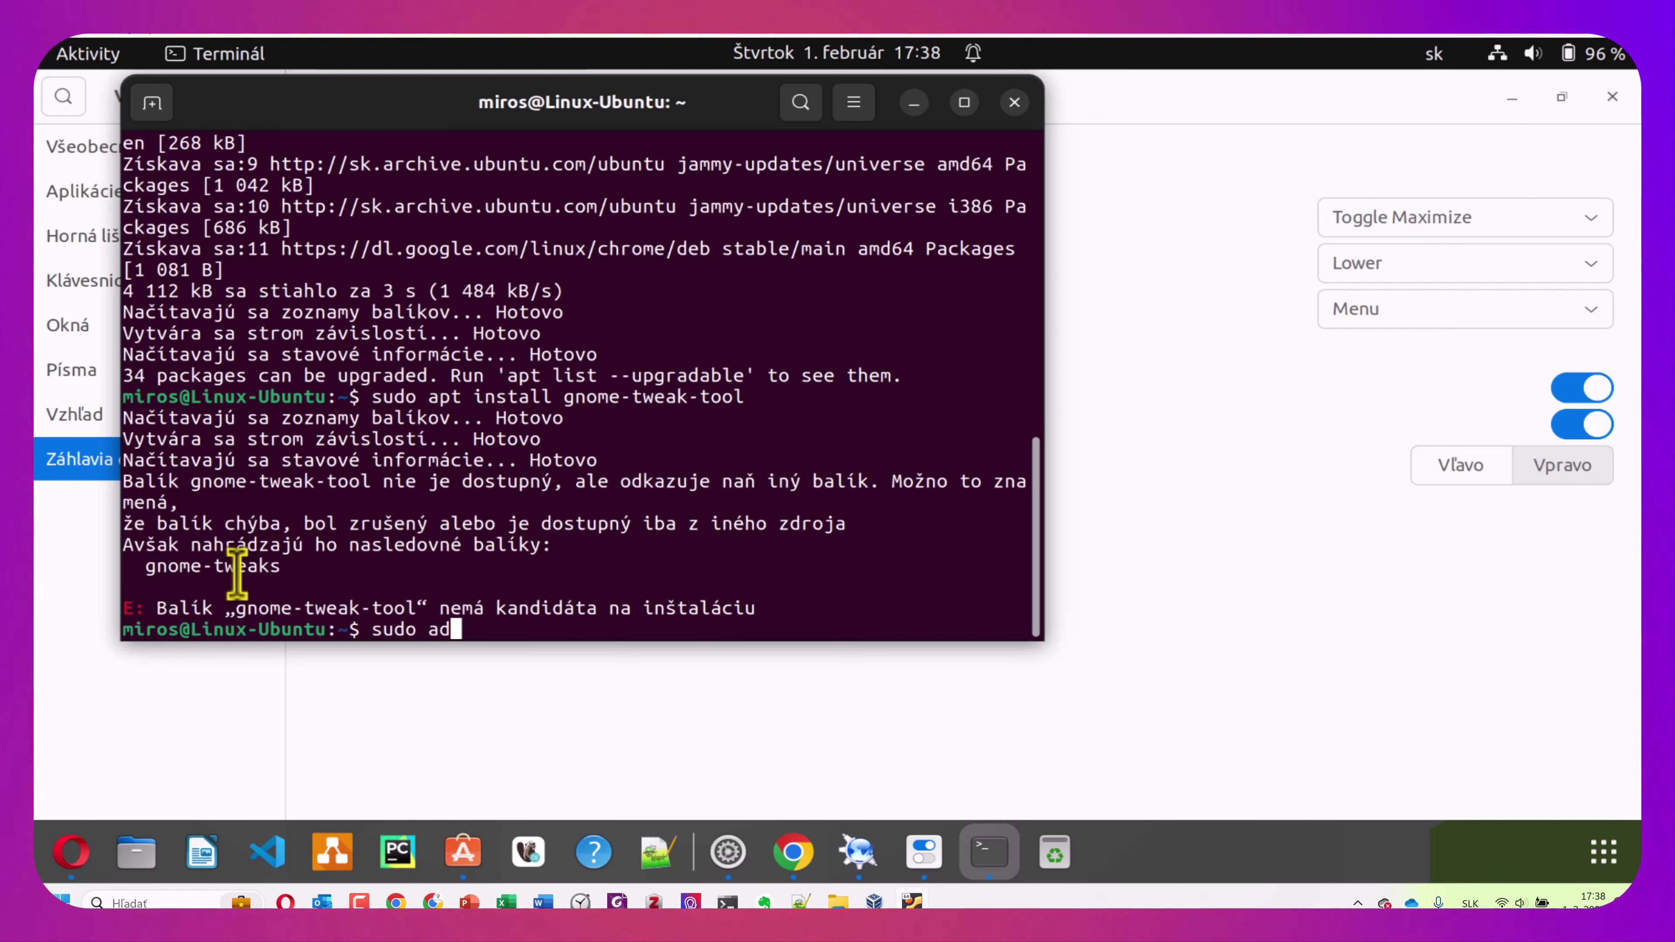
pyautogui.write('d-a')
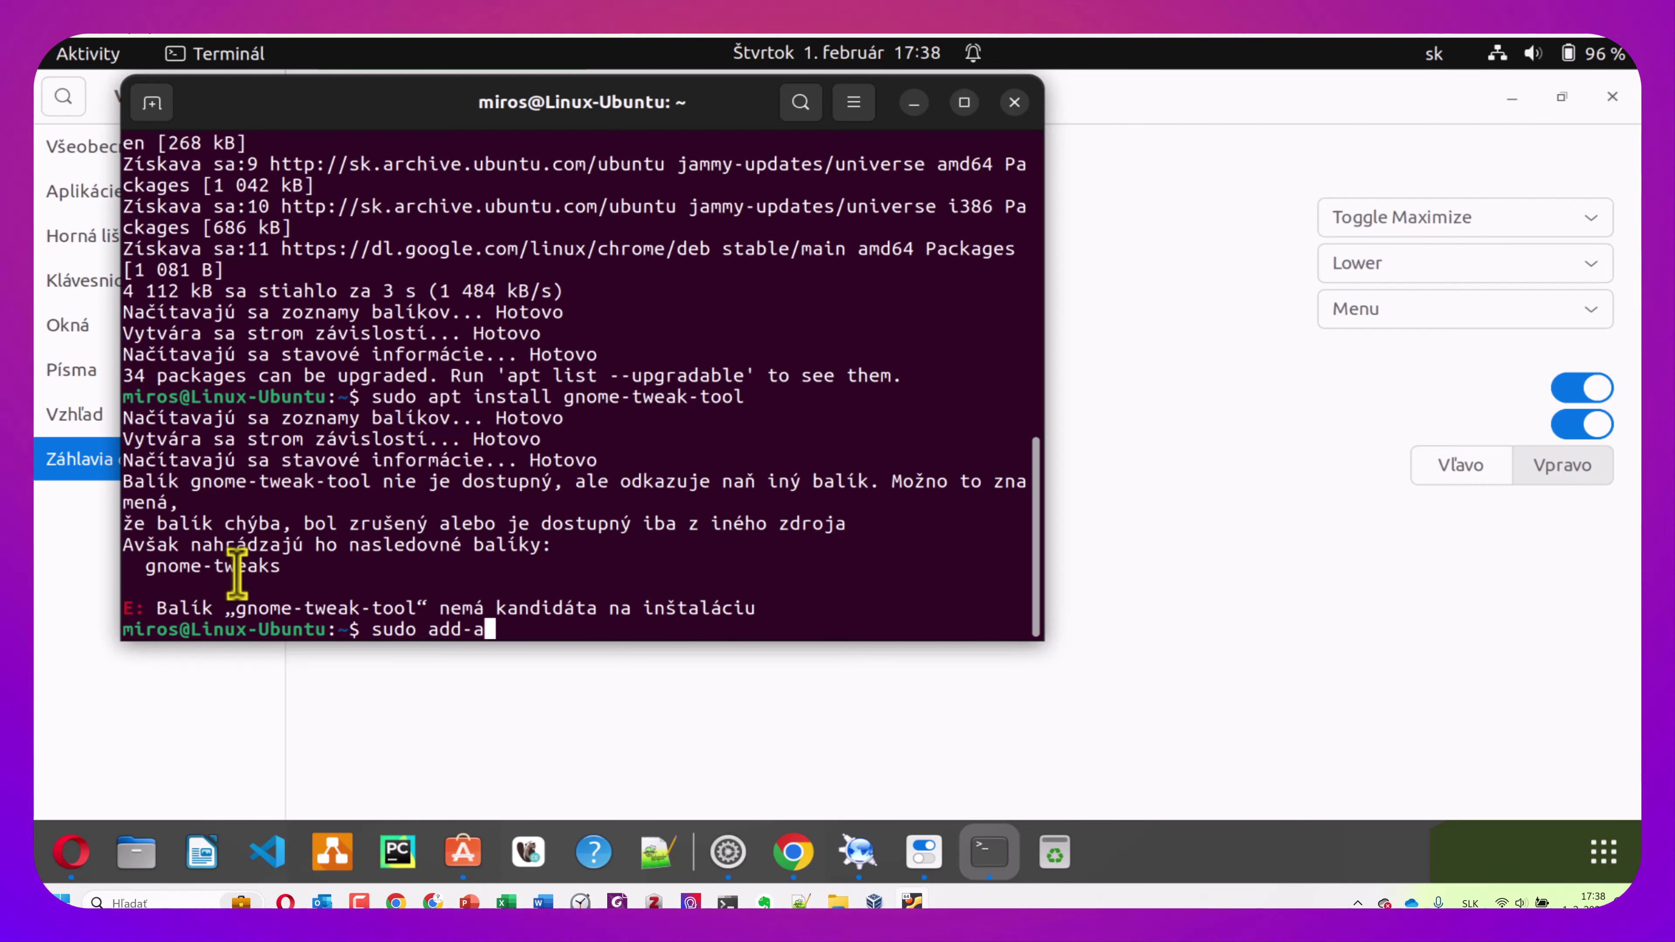
pyautogui.write('pt-repo')
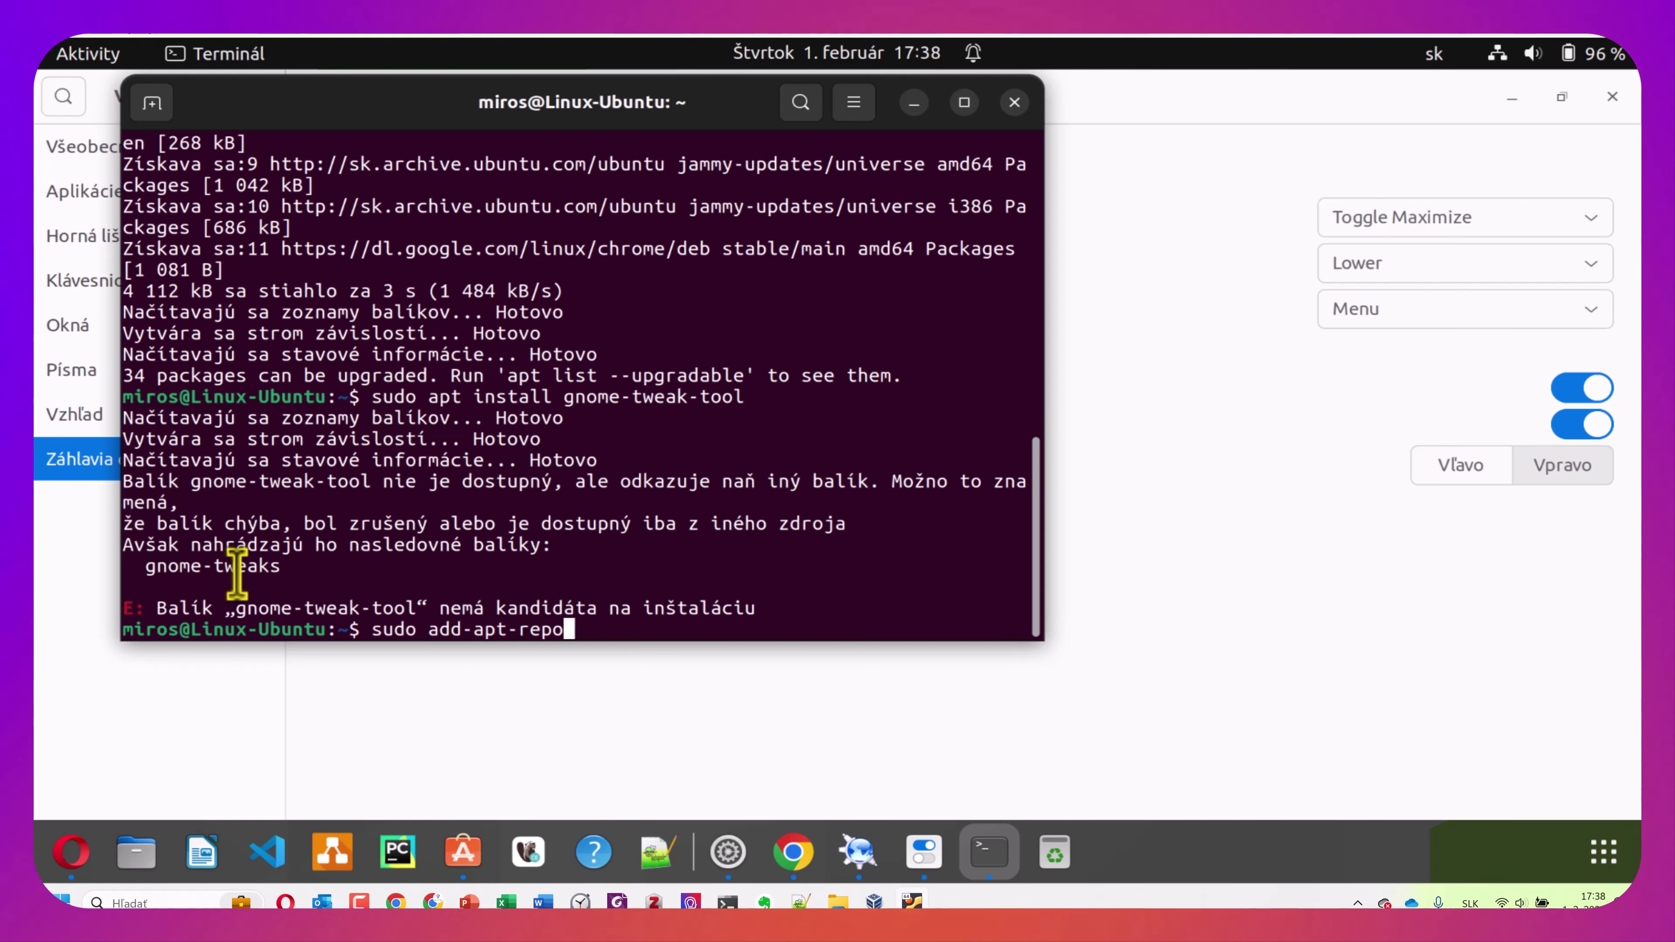
pyautogui.write('sitory ')
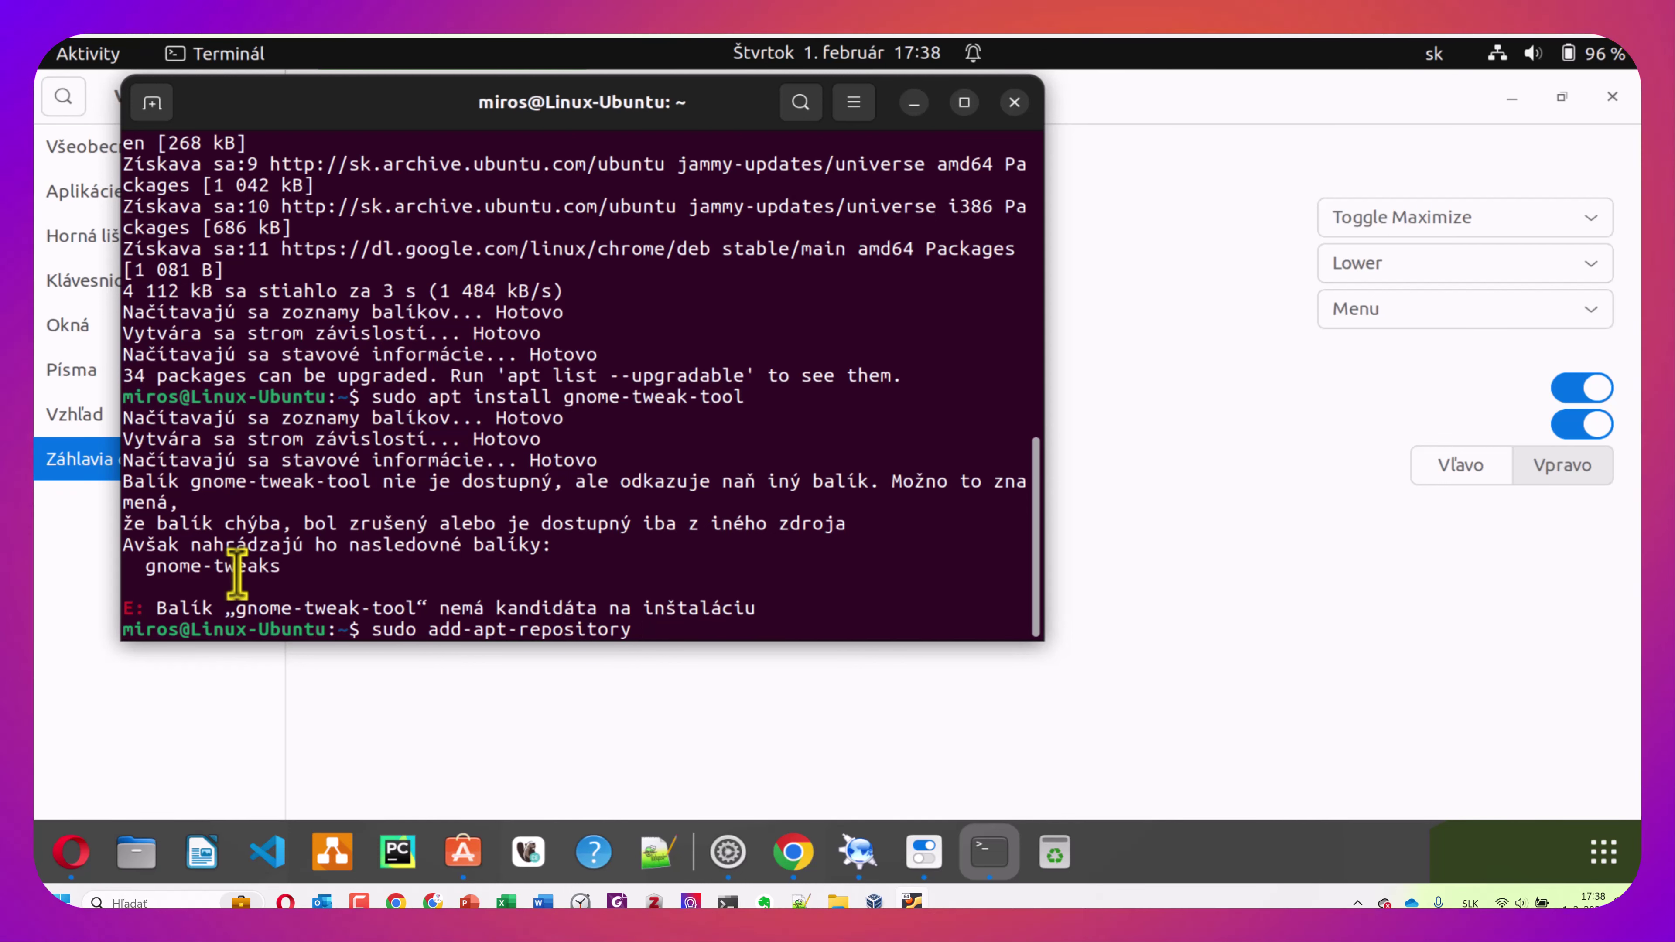
pyautogui.write('u')
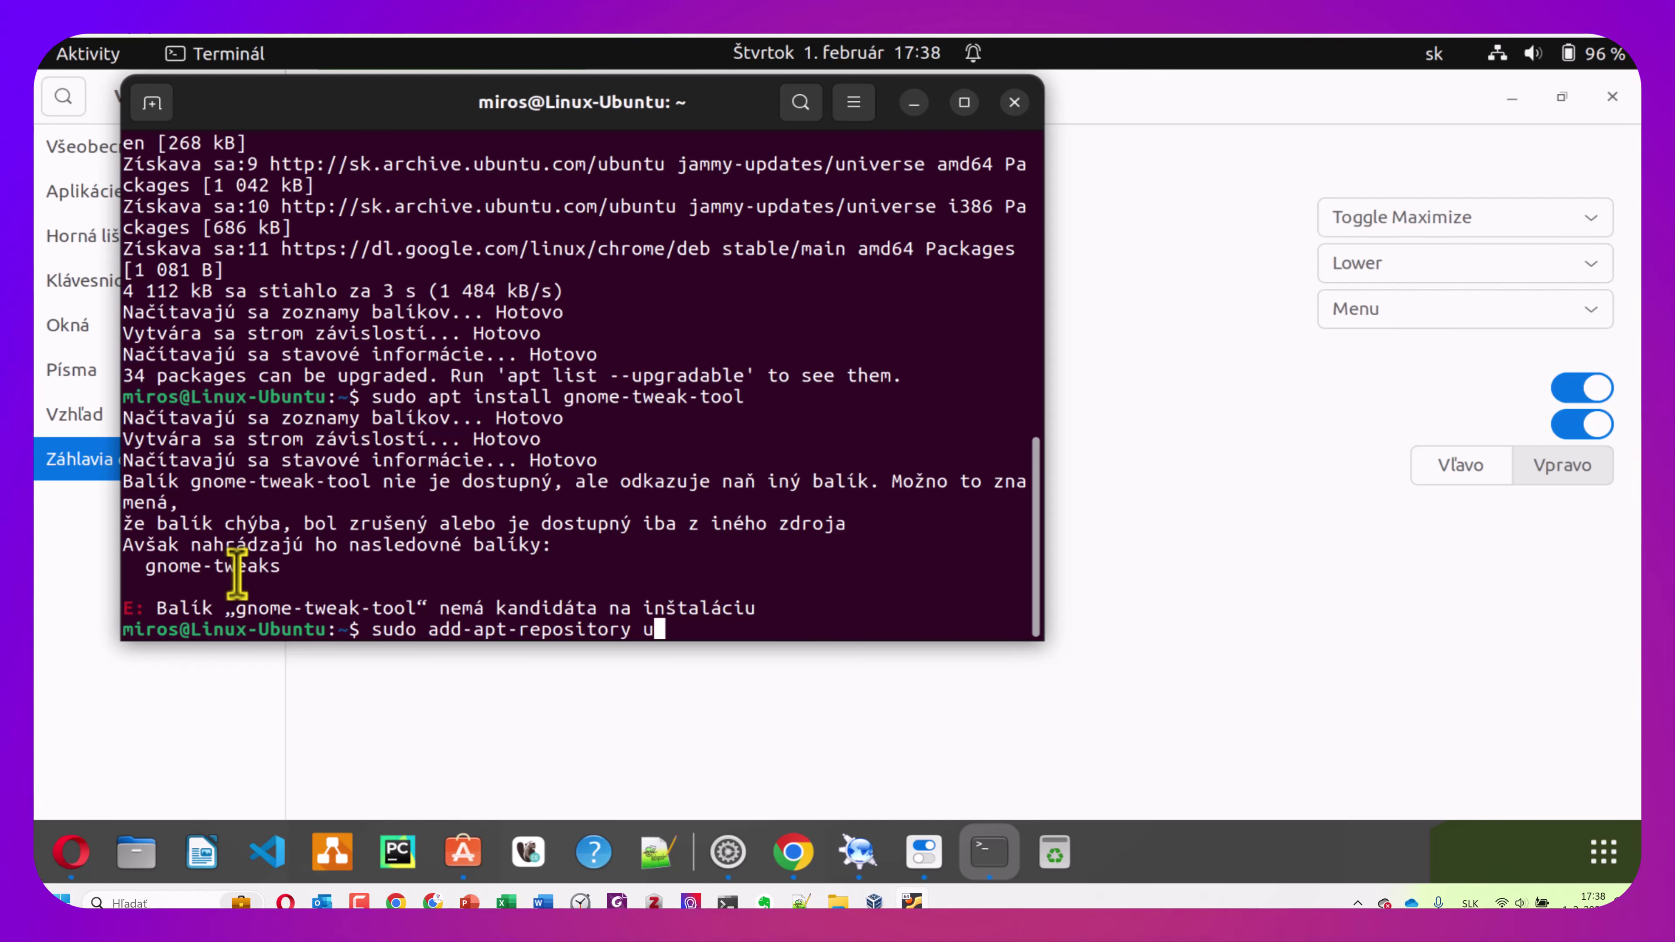
pyautogui.write('niverse')
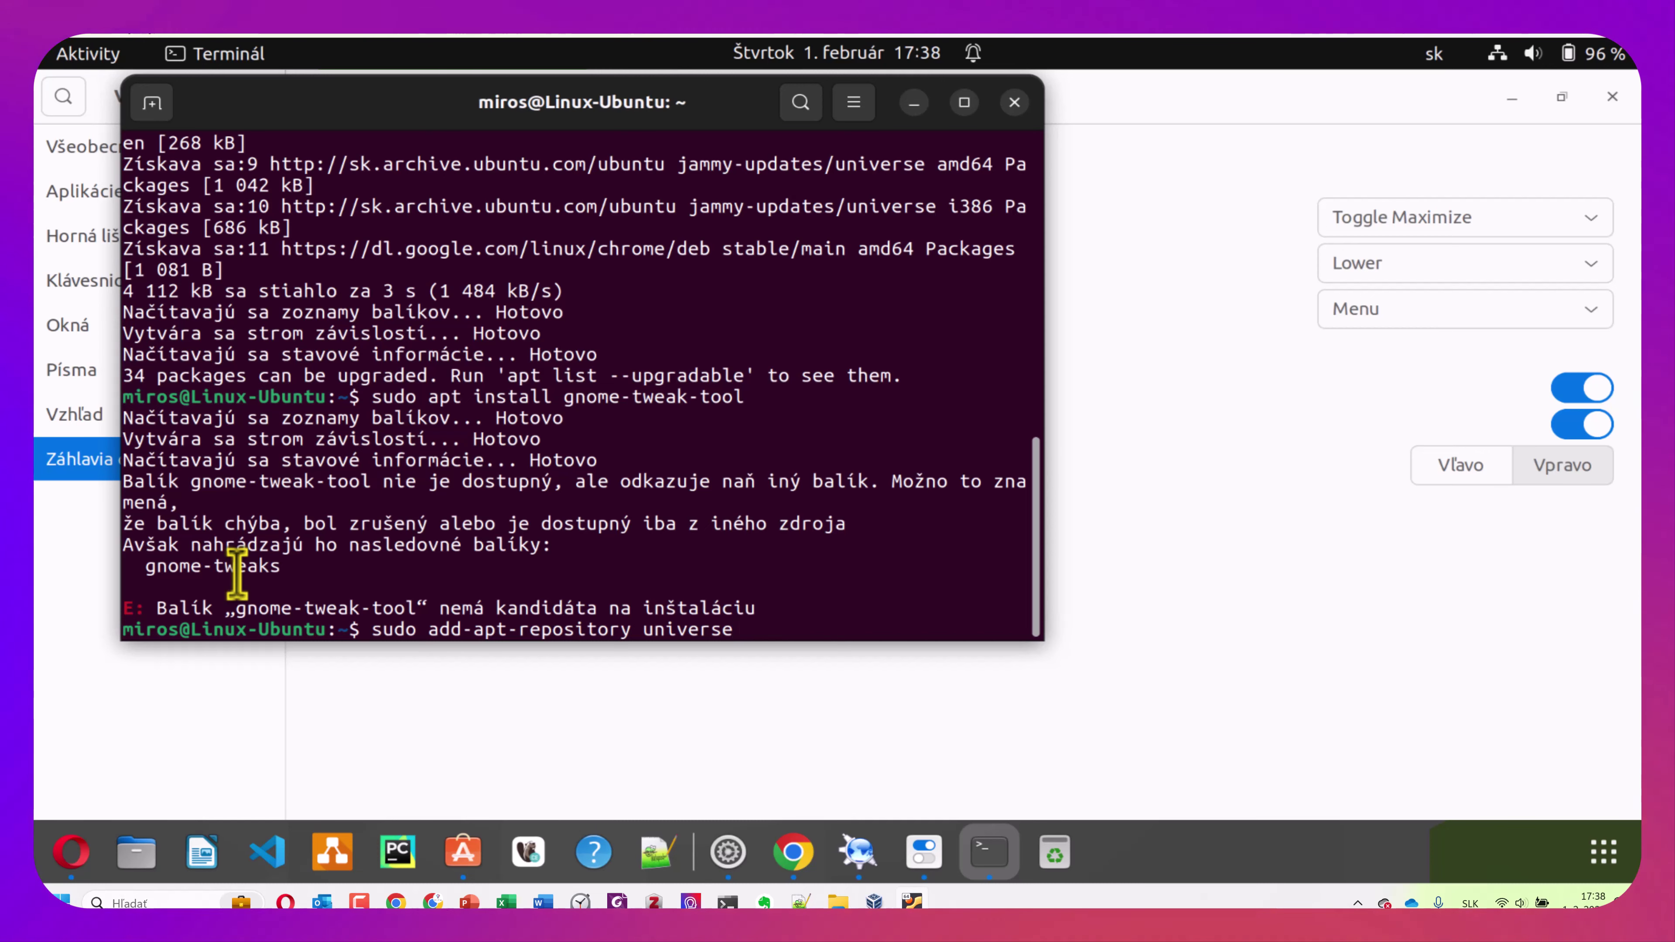
pyautogui.press('Return')
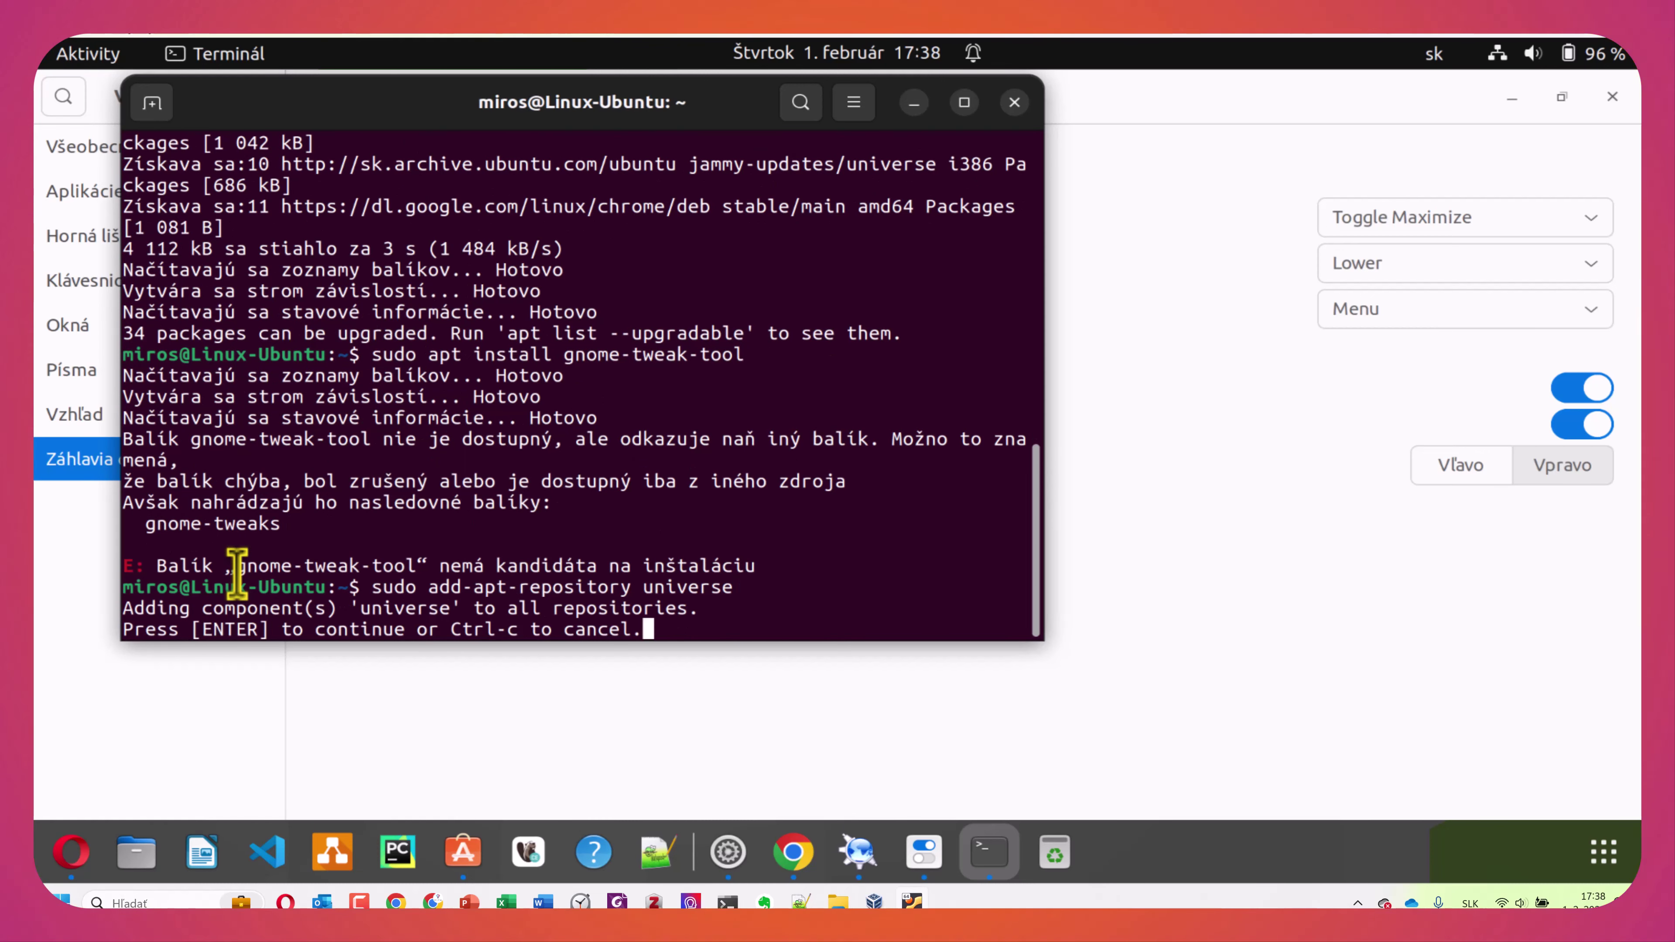
pyautogui.press('Return')
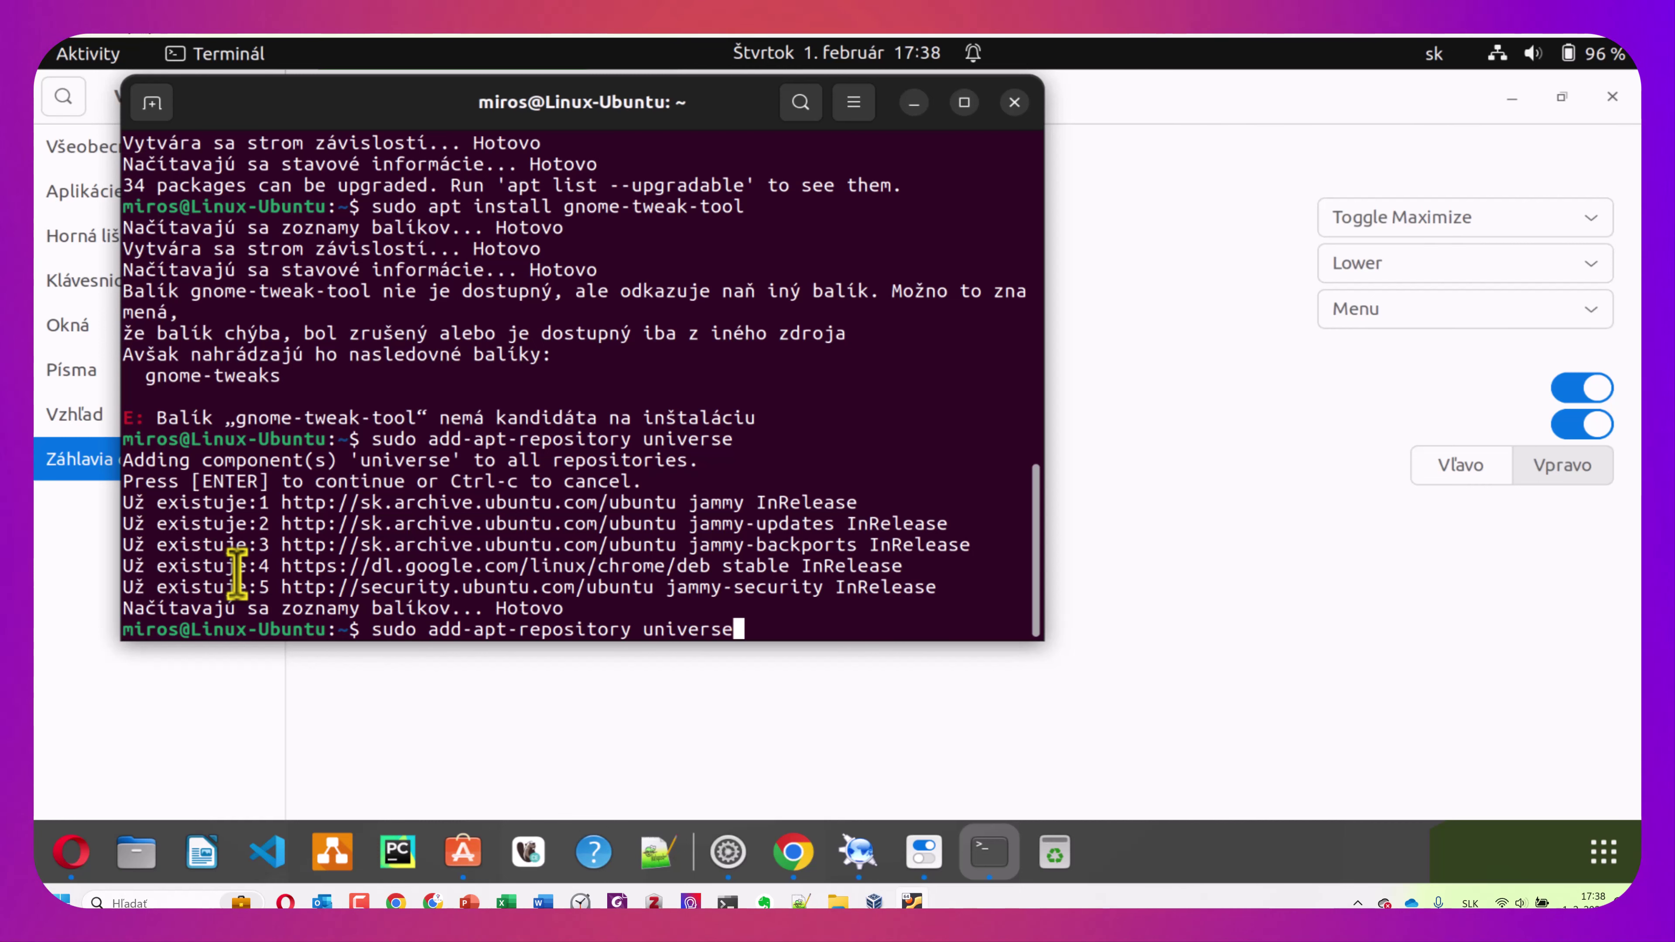
# Rerun the gnome-tweak-tool install command from history
pyautogui.press('Up')
pyautogui.press('Down')
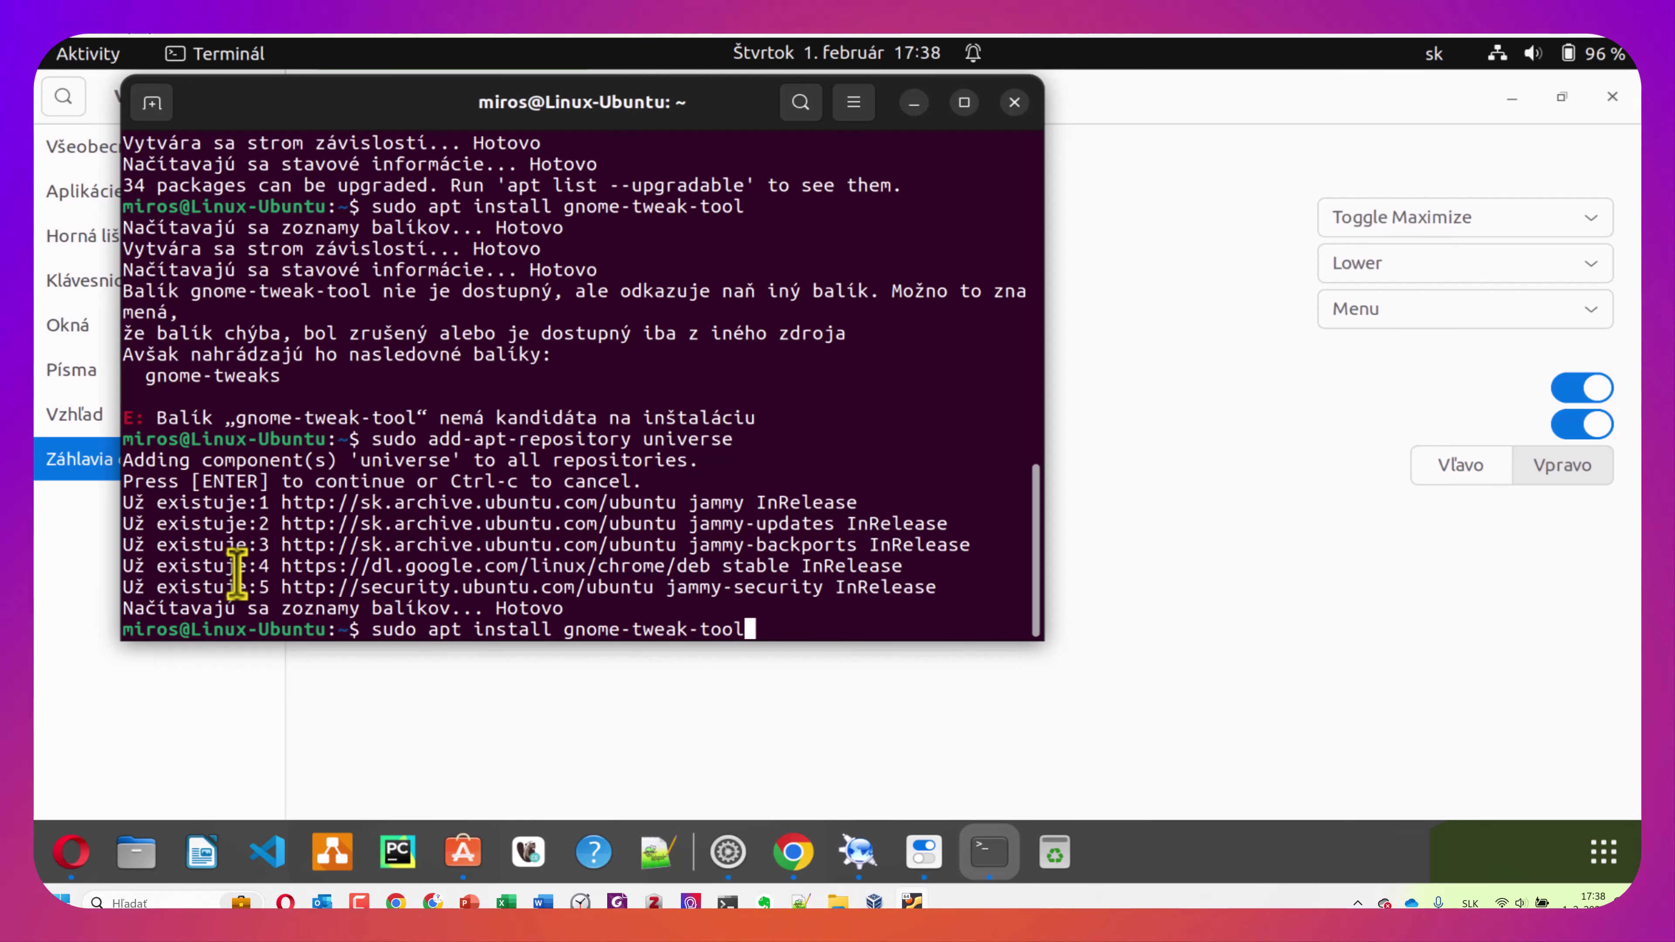
pyautogui.press('Return')
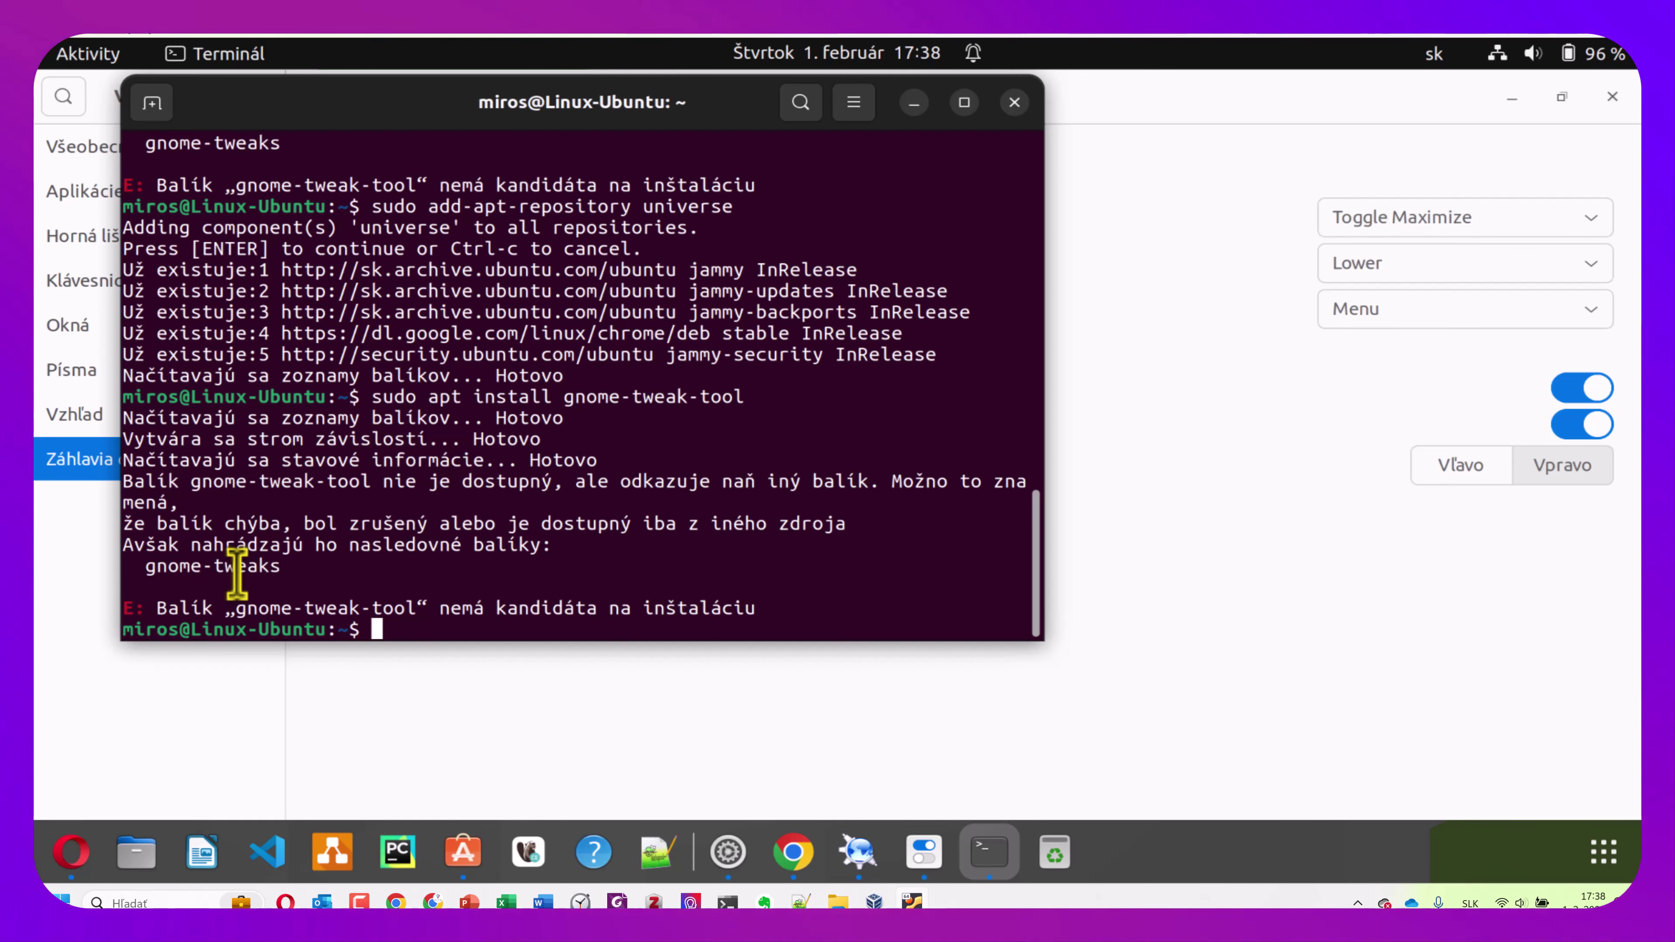
# Run 'sudo apt install gnome-tweaks', which reports it is already the newest version
pyautogui.press('Up')
pyautogui.press('BackSpace')
pyautogui.press('BackSpace')
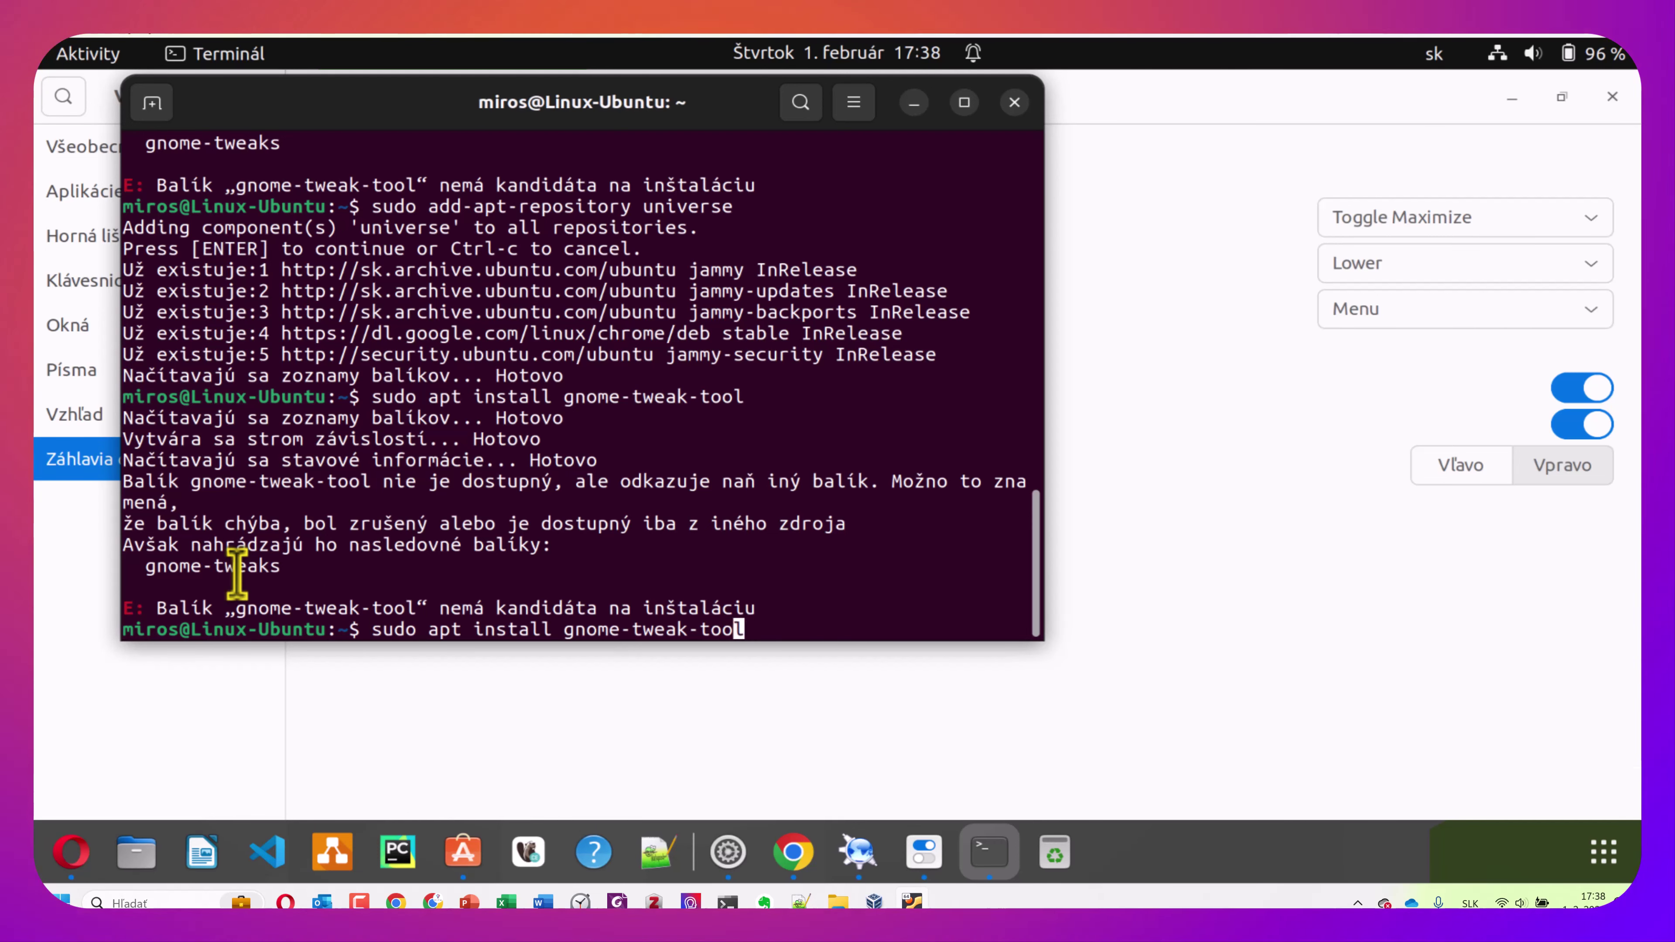
pyautogui.press('BackSpace')
pyautogui.press('BackSpace')
pyautogui.press('BackSpace')
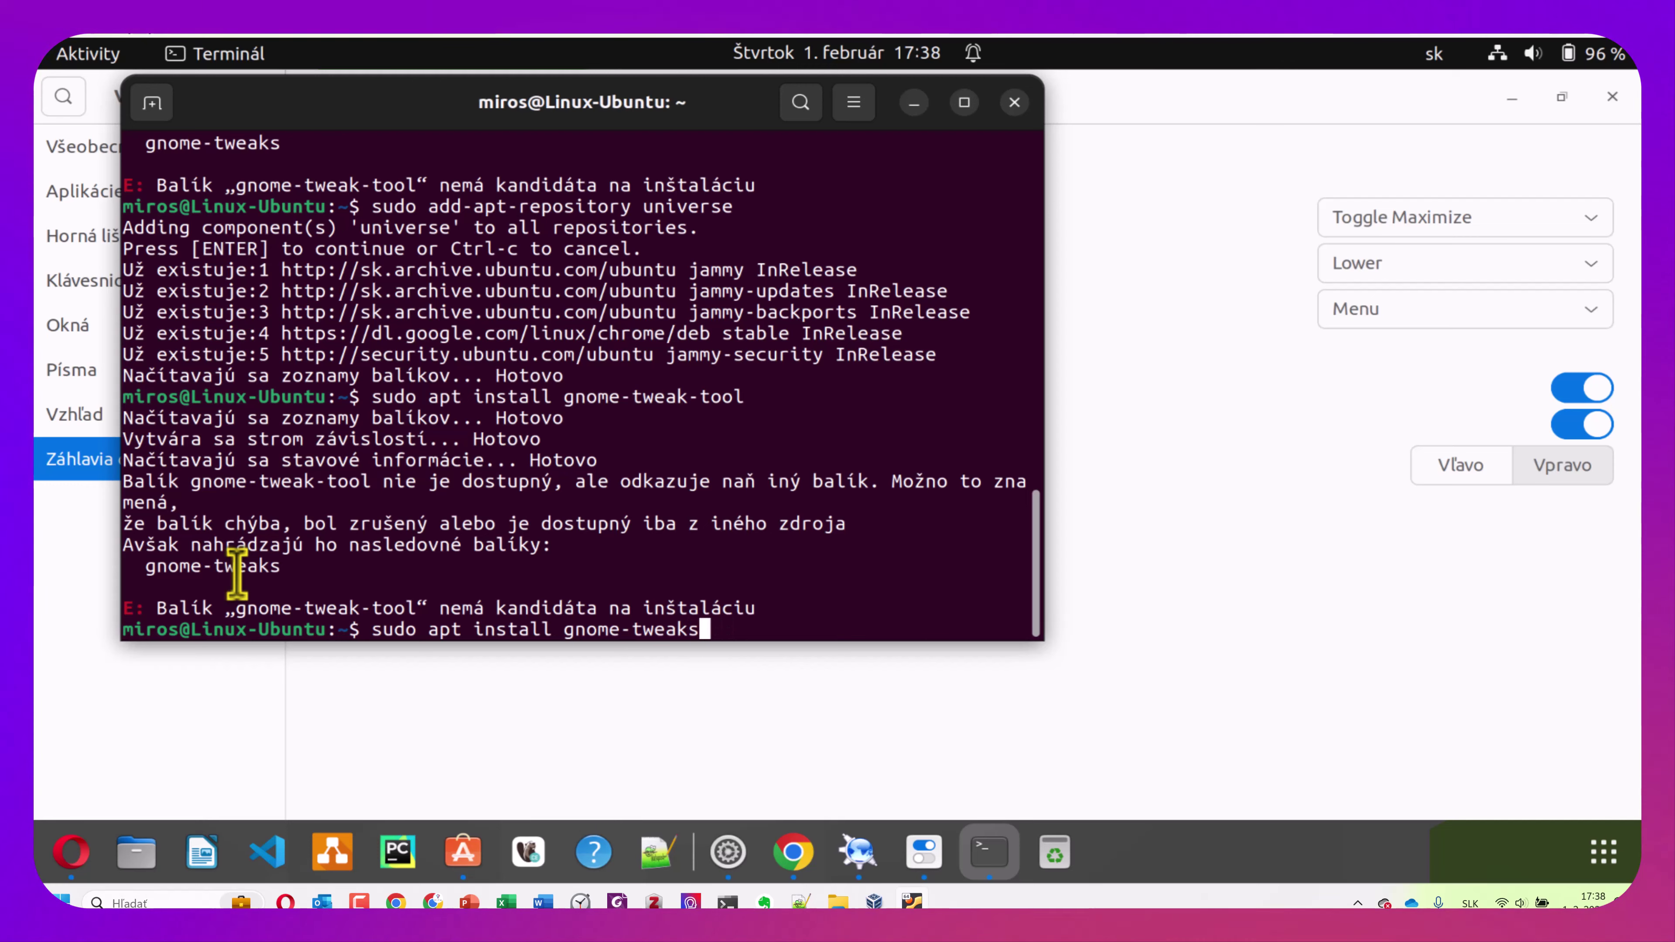
pyautogui.write('s')
pyautogui.press('Return')
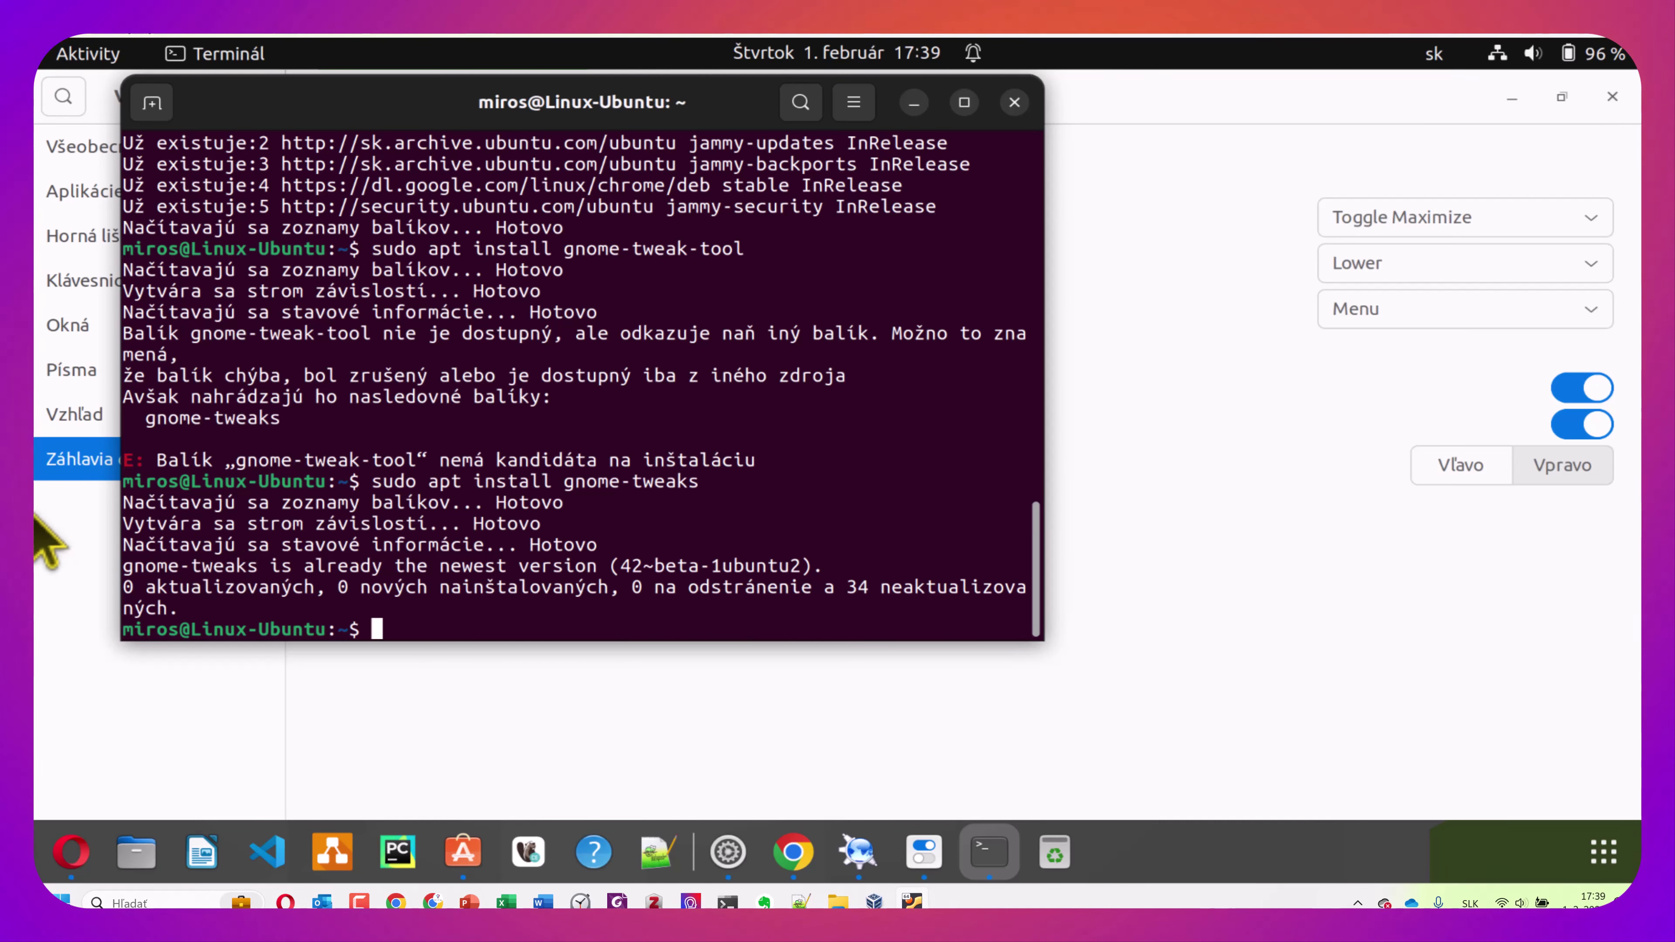
# Check the Tweaks page in Ubuntu Software, quit the store, and show the desktop with Super+D
pyautogui.click(476, 866)
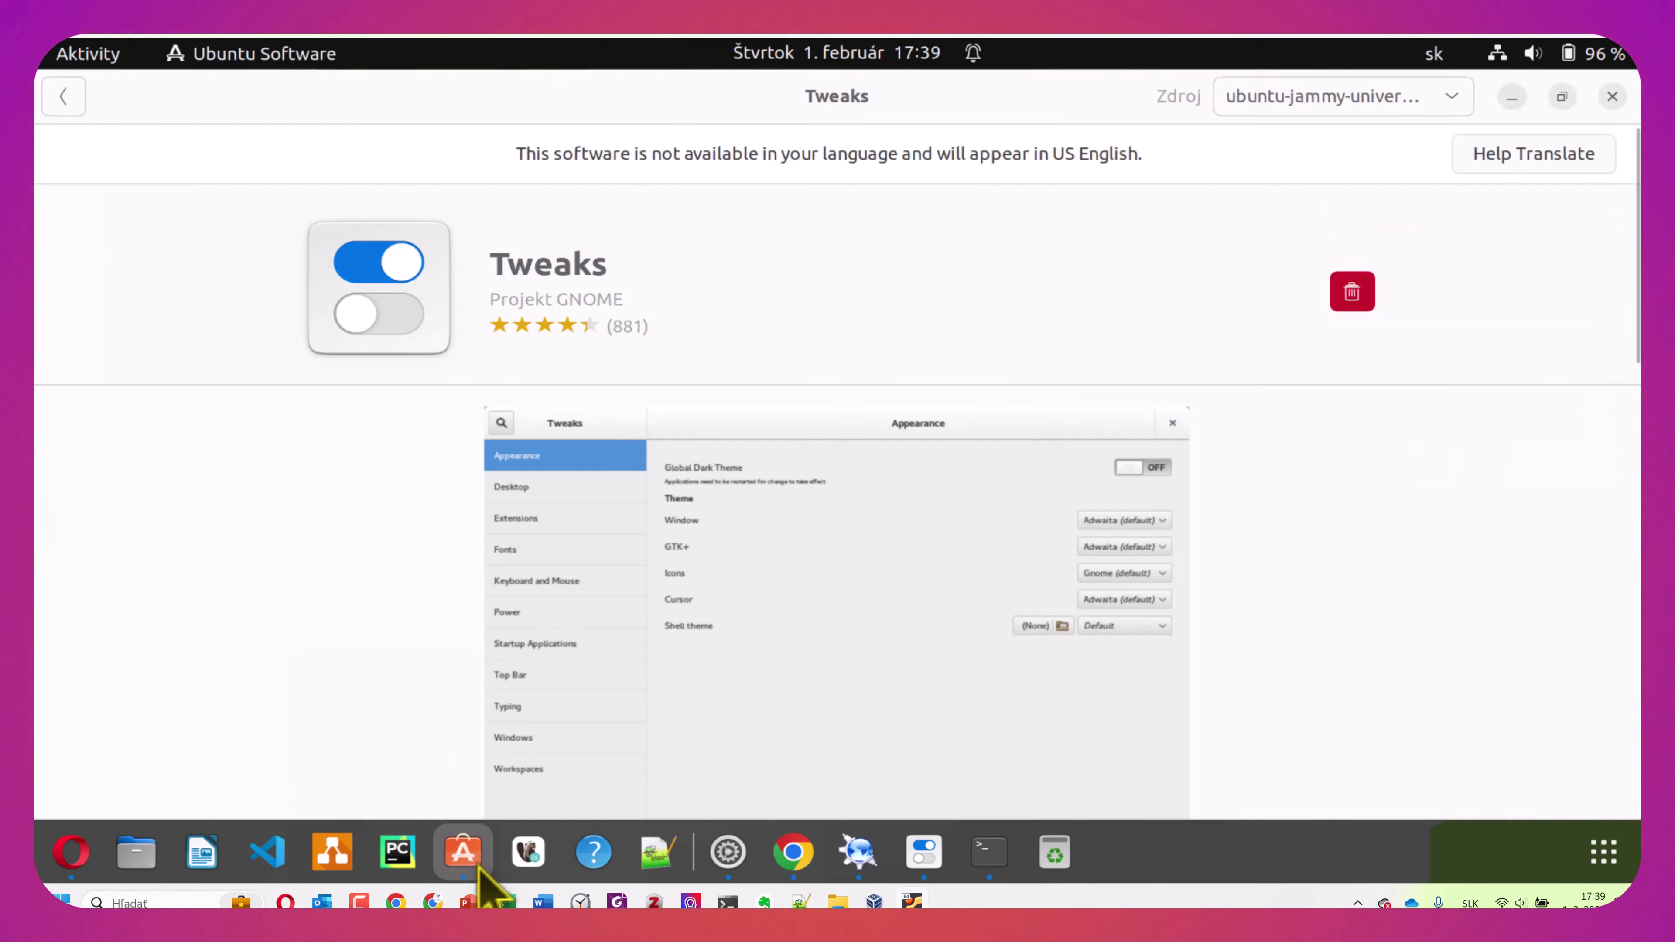
pyautogui.click(272, 61)
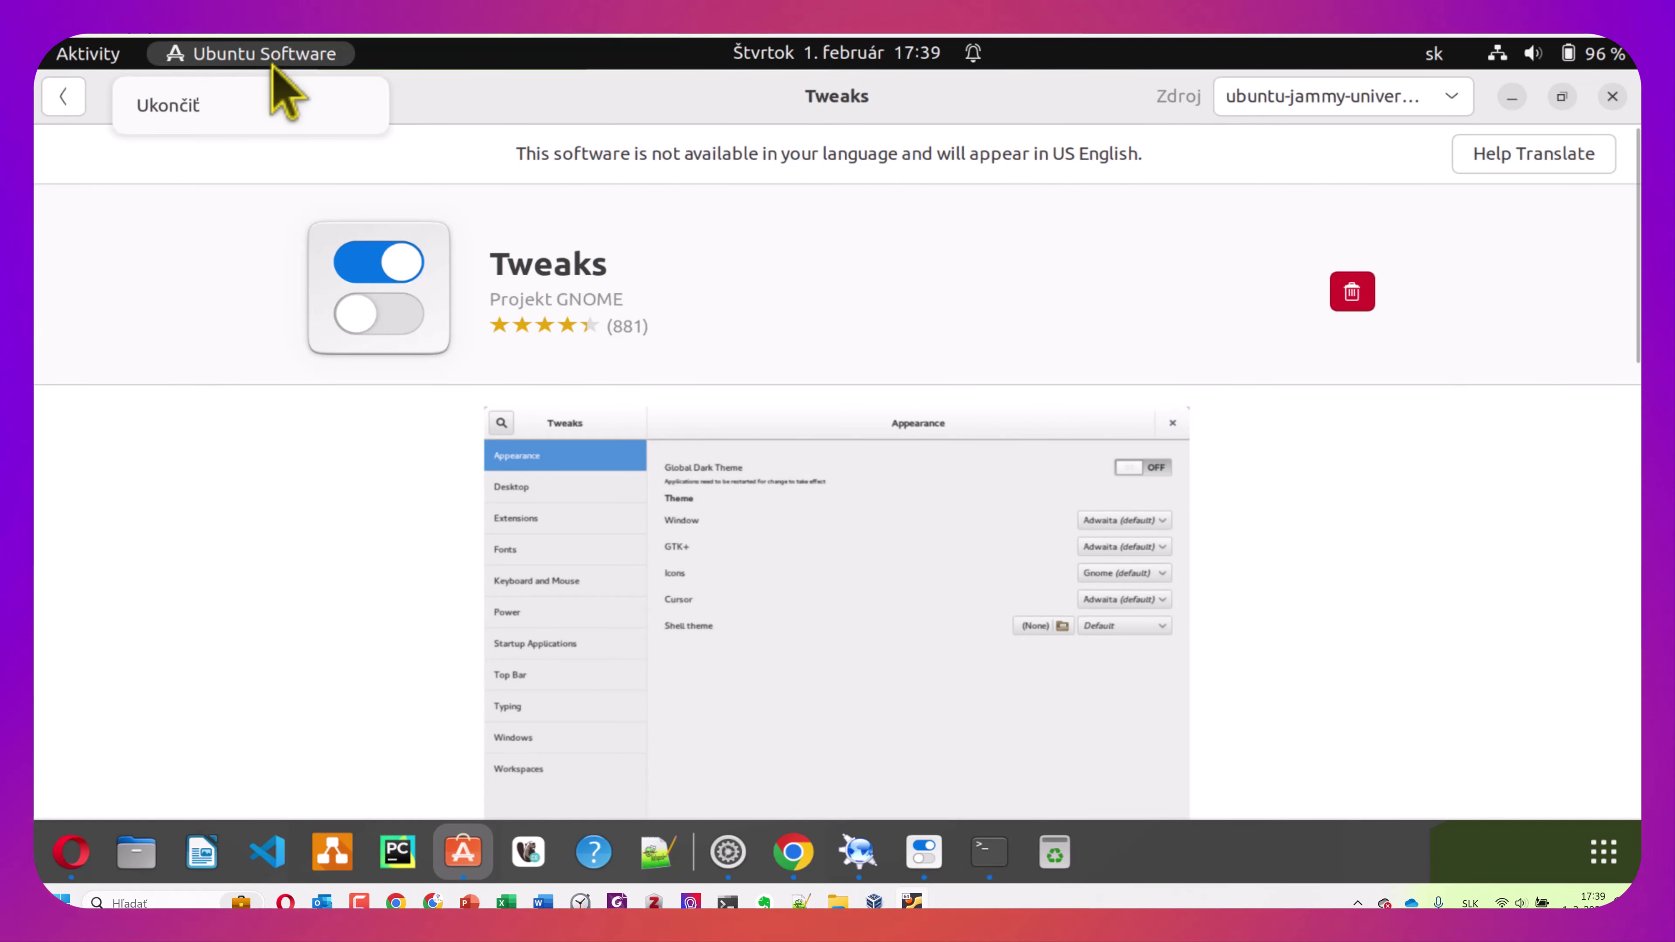
pyautogui.click(173, 107)
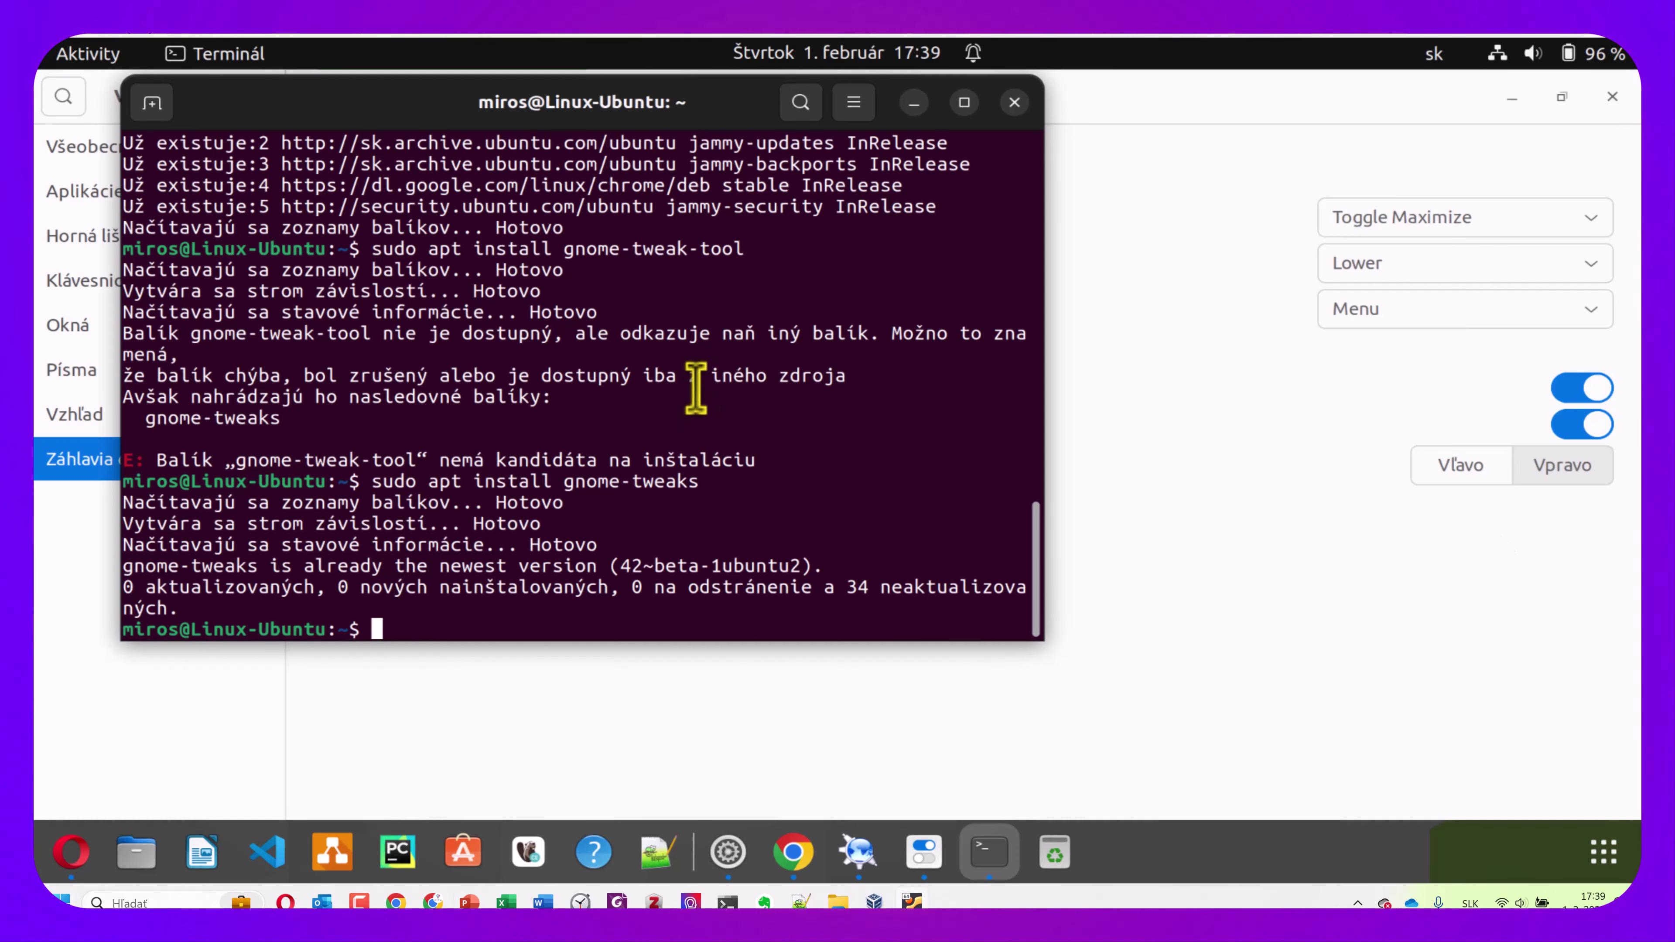
pyautogui.press('super+d')
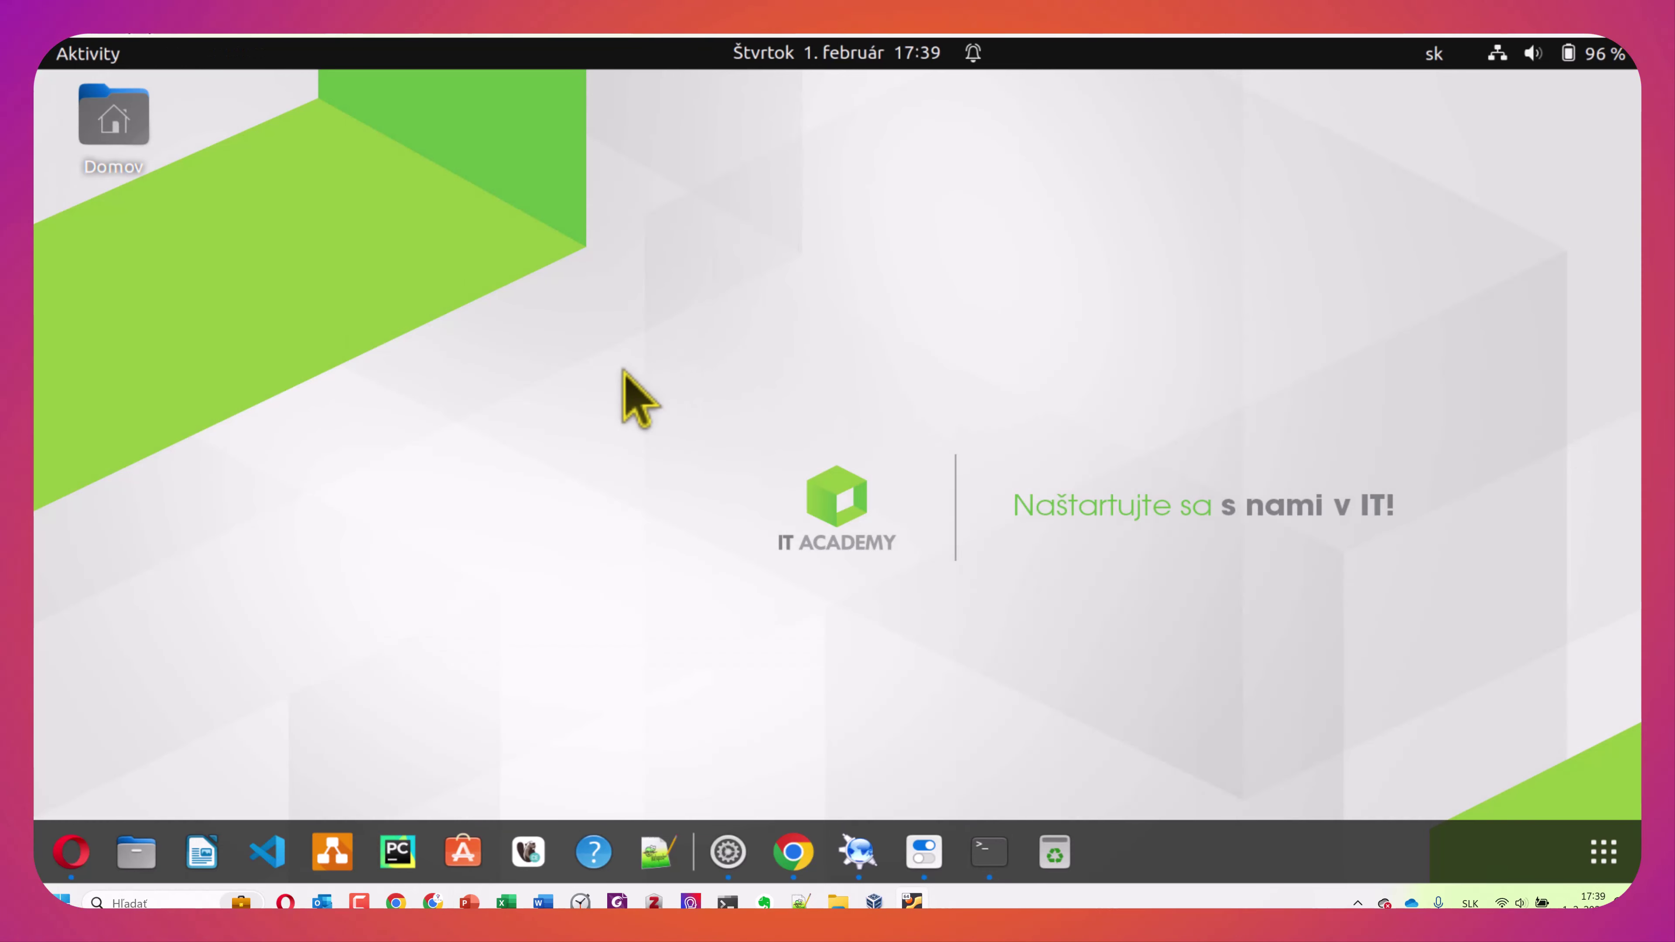
pyautogui.hotkey('ctrl', 'alt', 't')
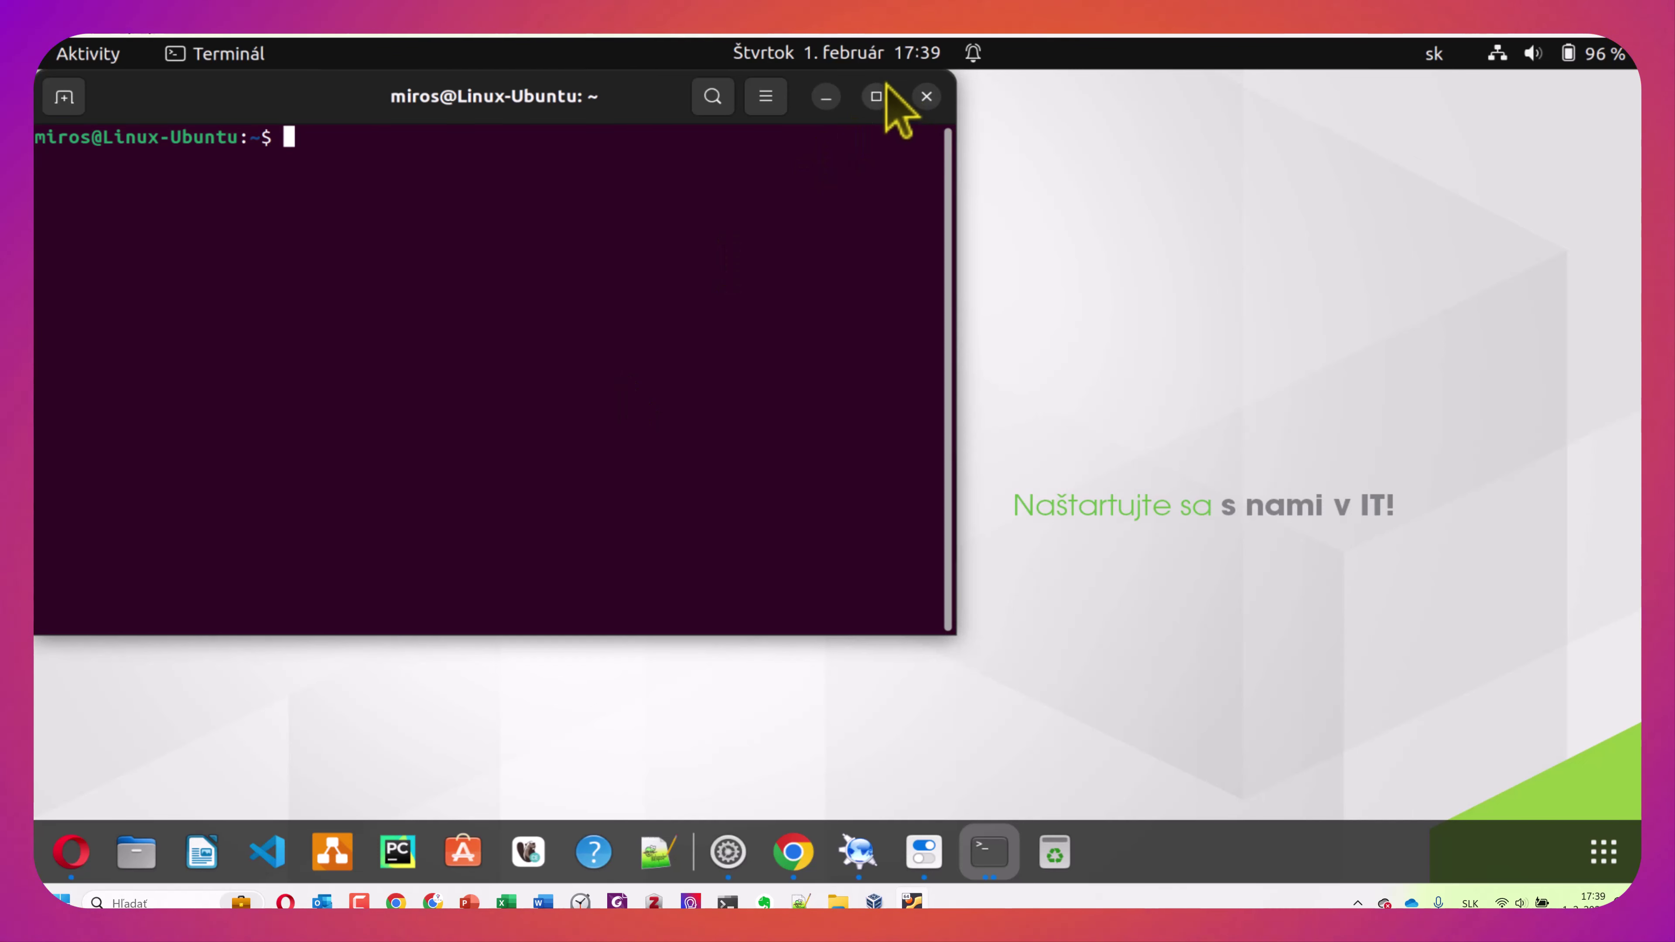
pyautogui.click(925, 98)
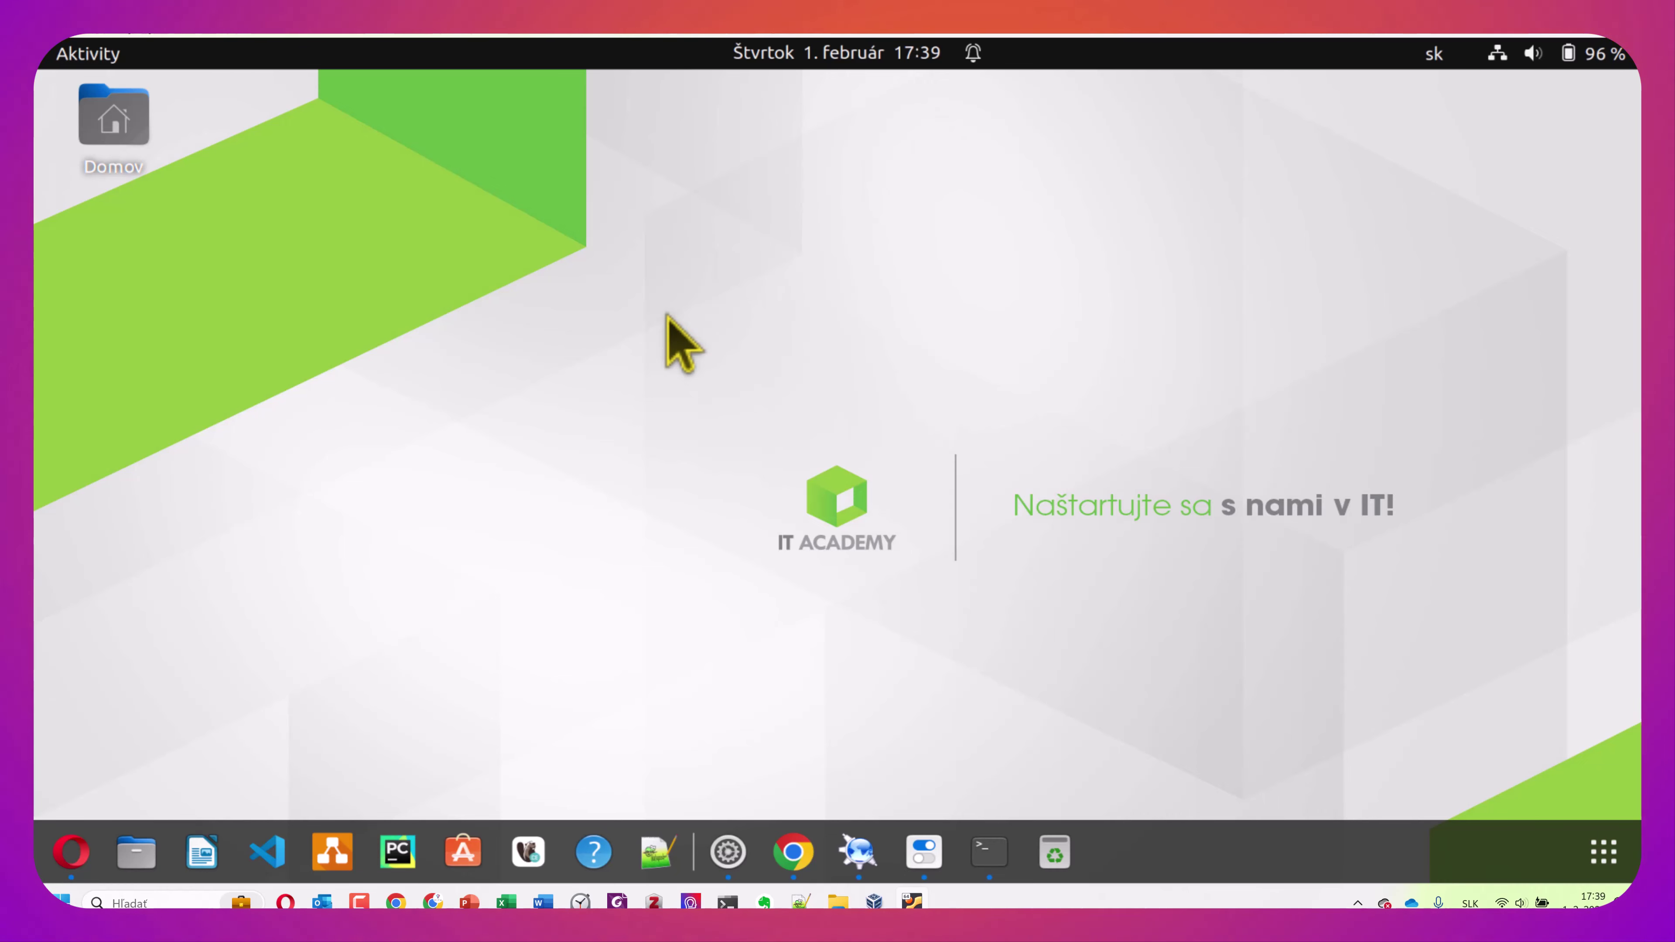
pyautogui.press('super+a')
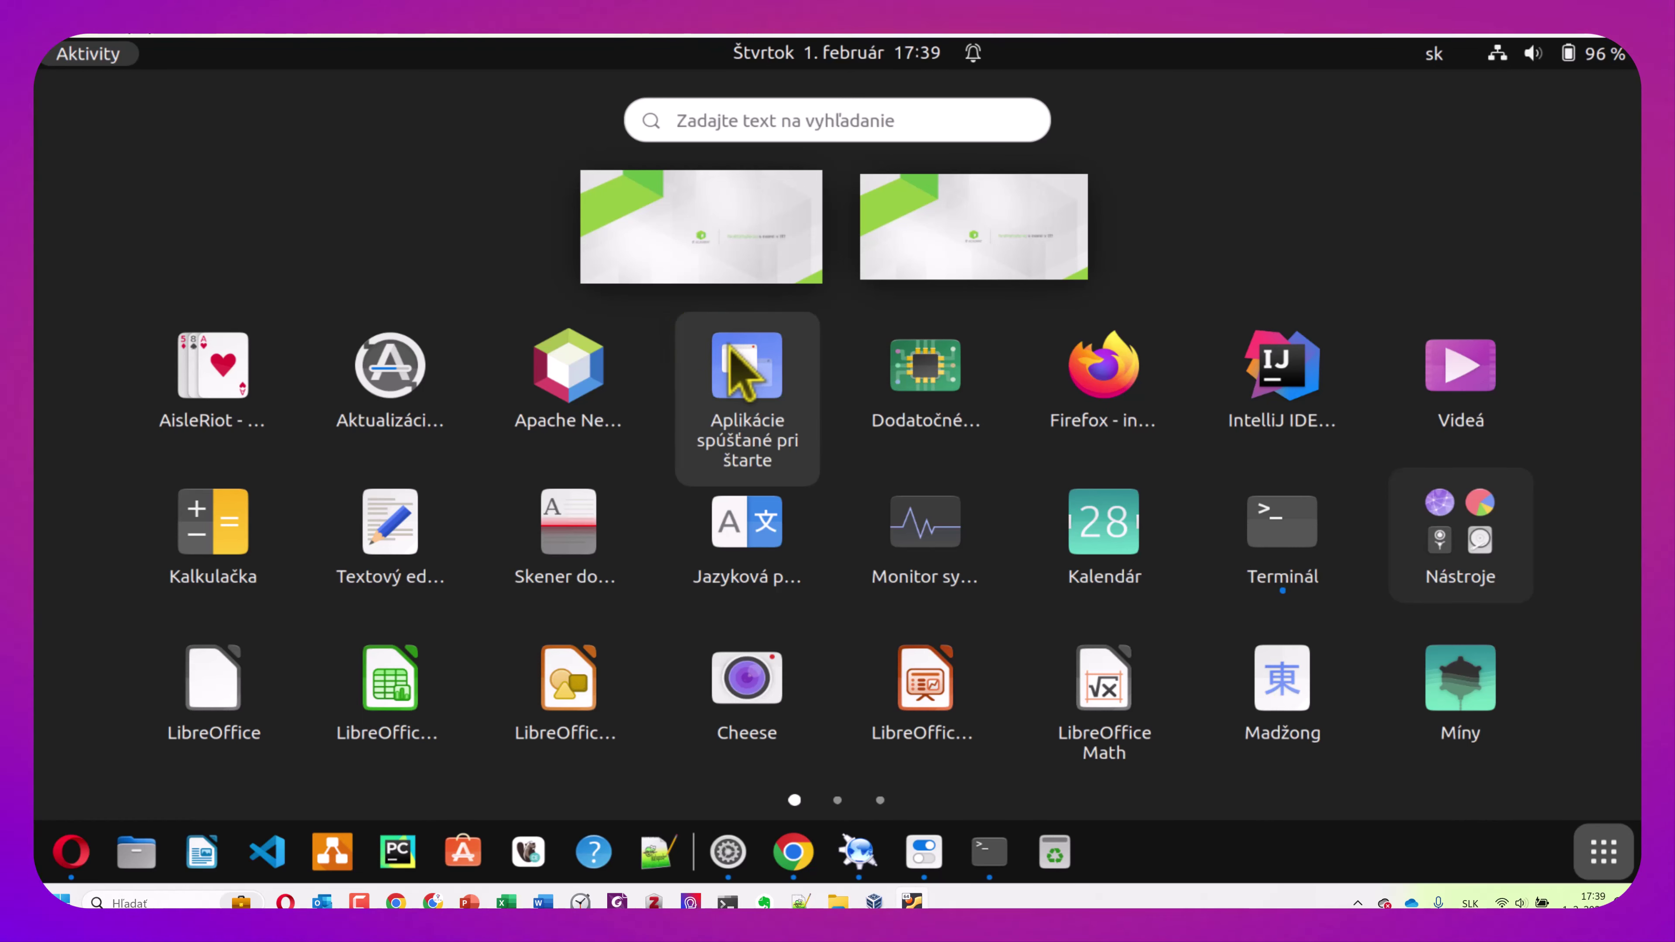
pyautogui.press('Right')
pyautogui.press('Right')
pyautogui.press('Right')
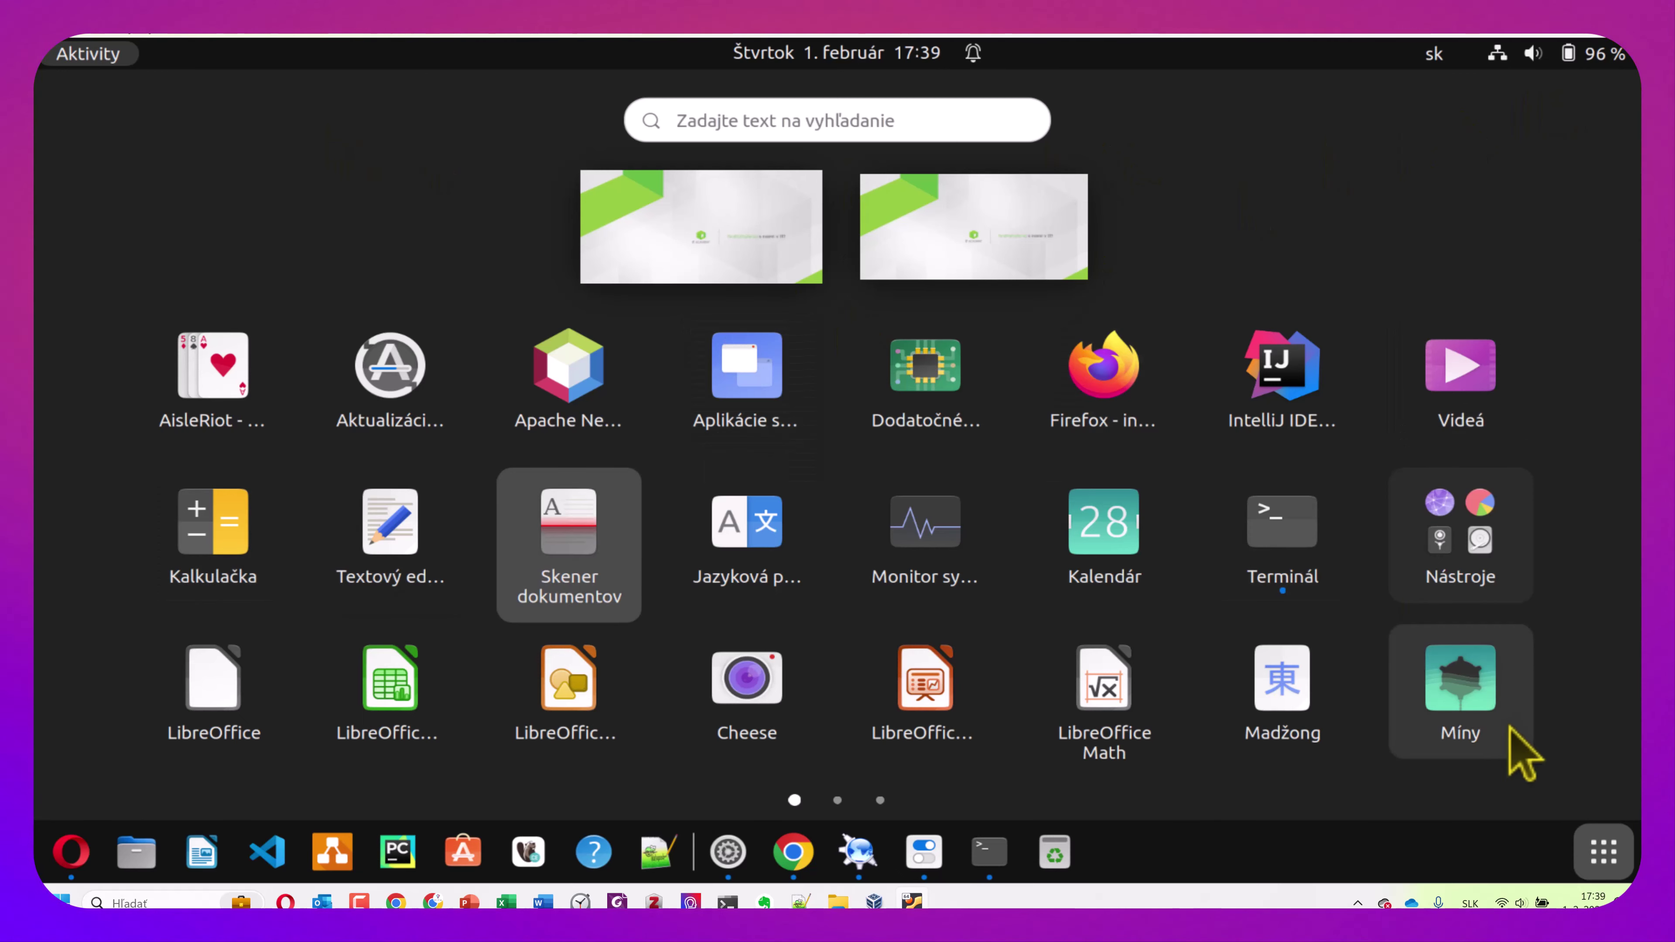
pyautogui.press('Escape')
pyautogui.click(1603, 855)
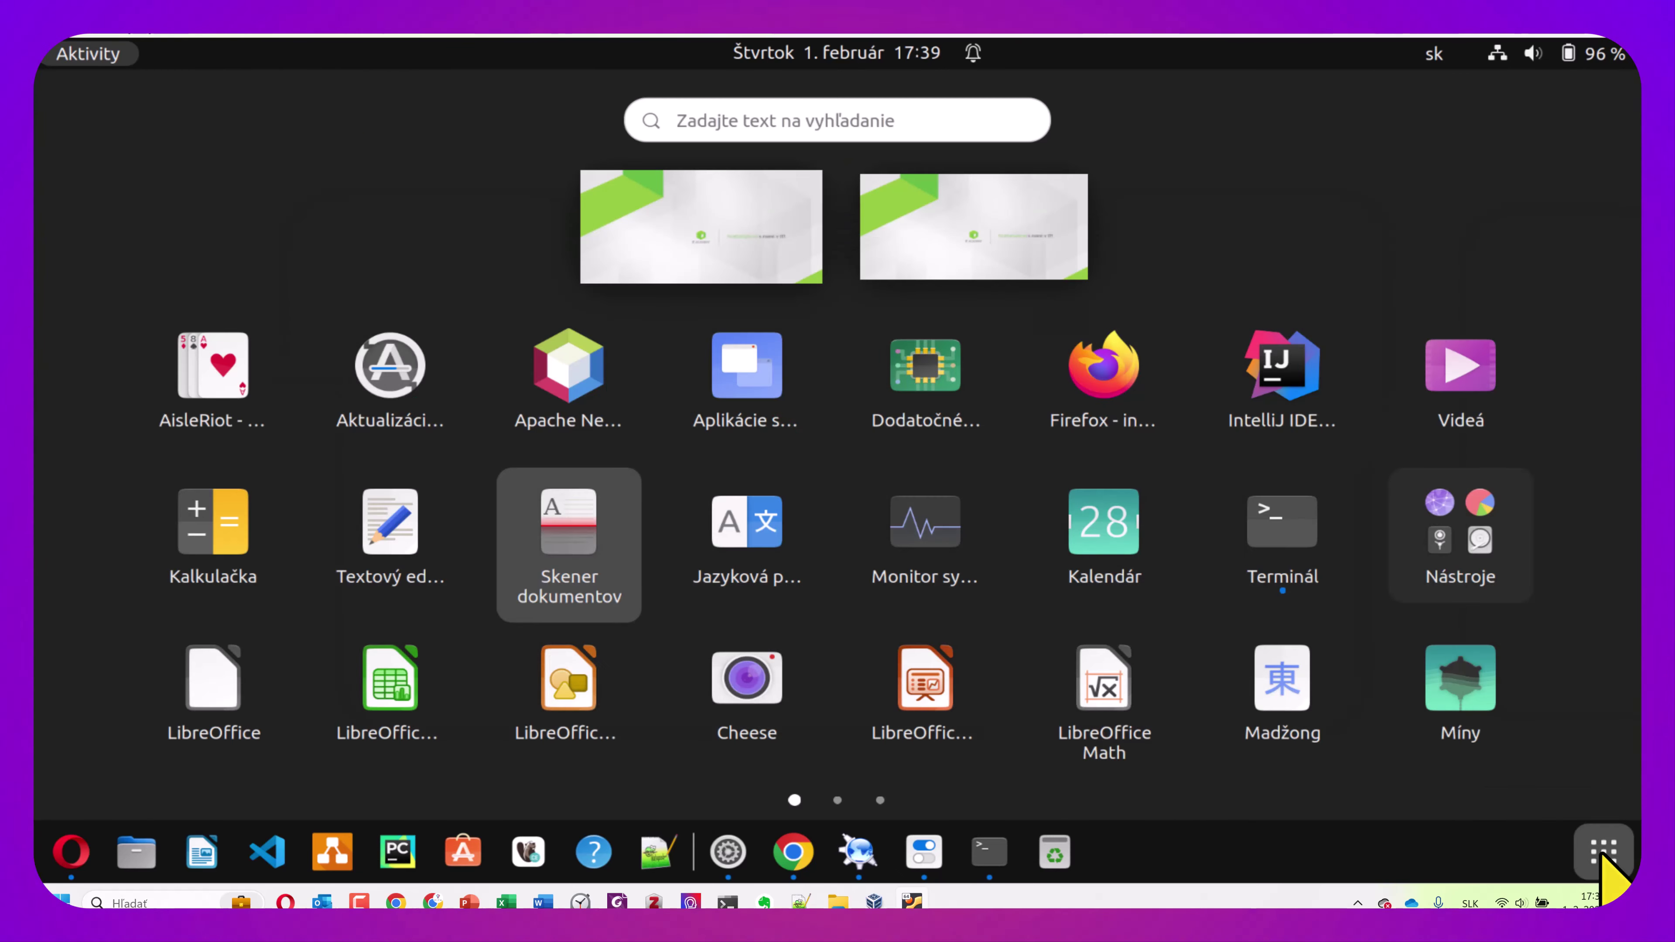
pyautogui.write('dl')
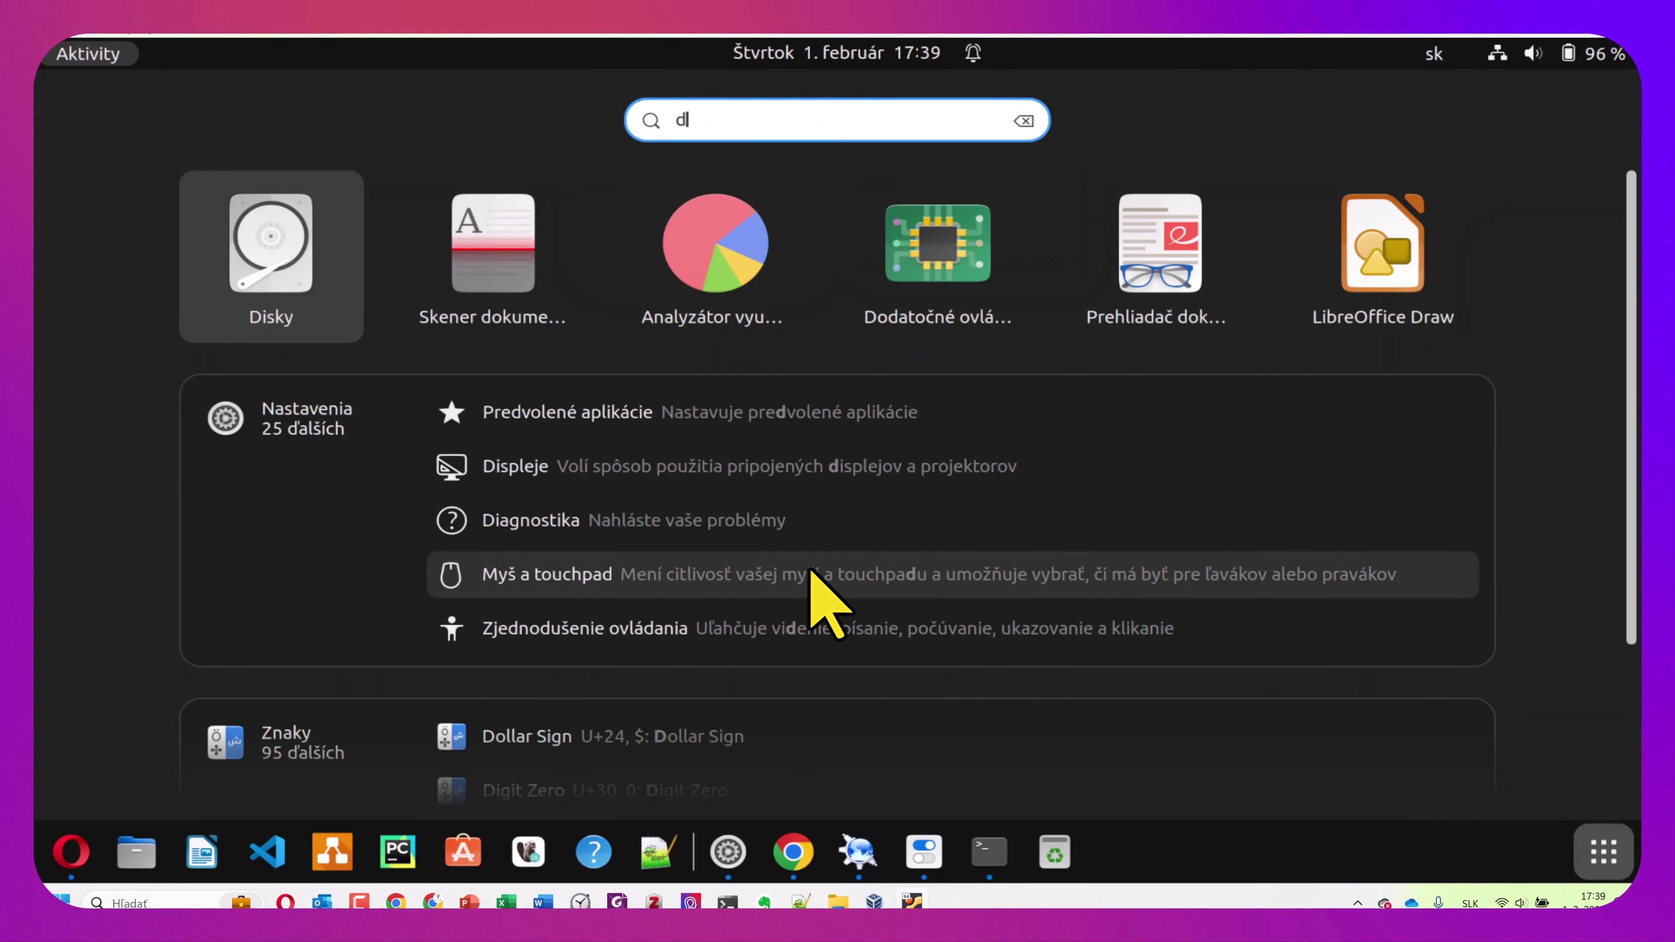
pyautogui.write('d')
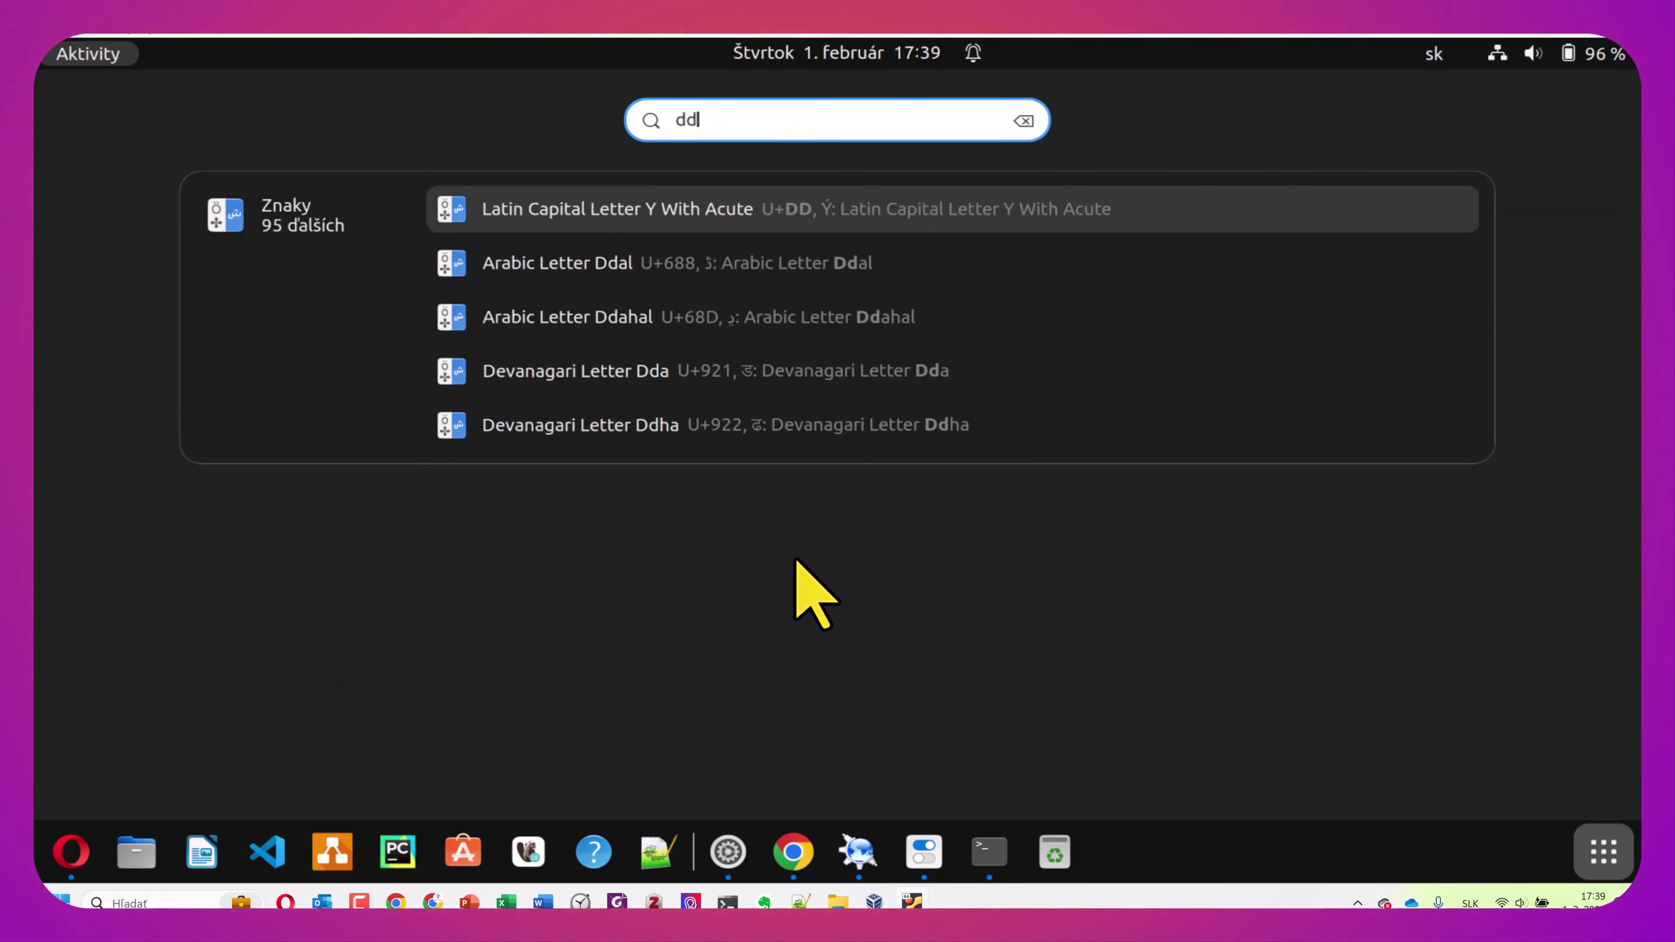
pyautogui.write('d')
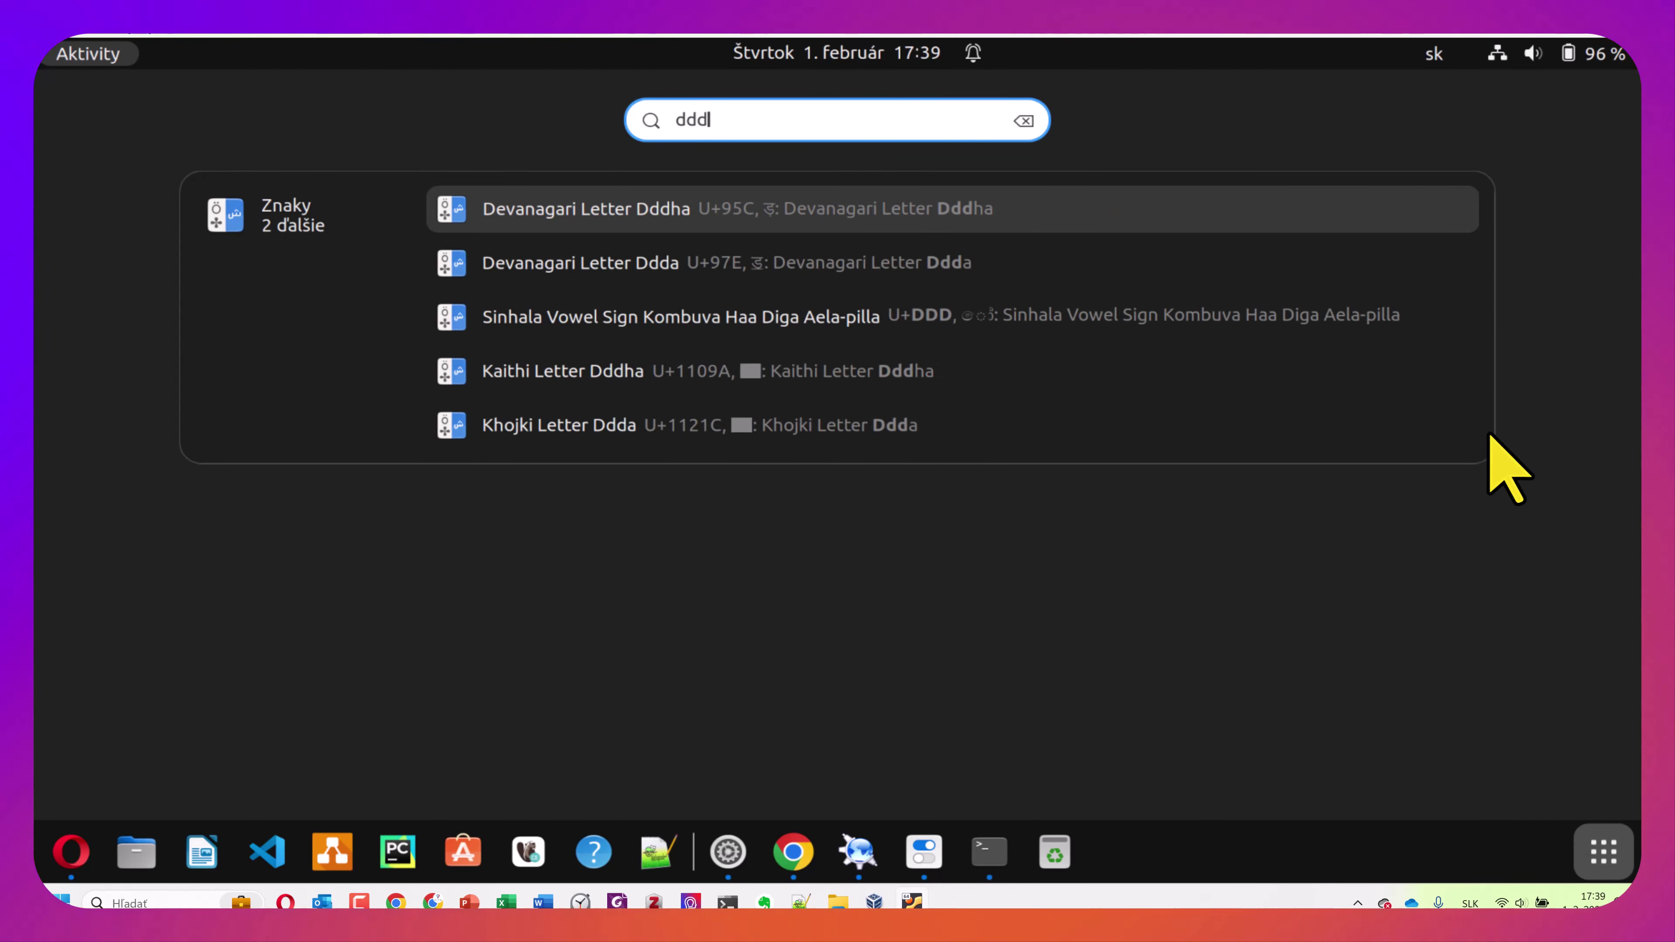
pyautogui.press('Escape')
pyautogui.press('Escape')
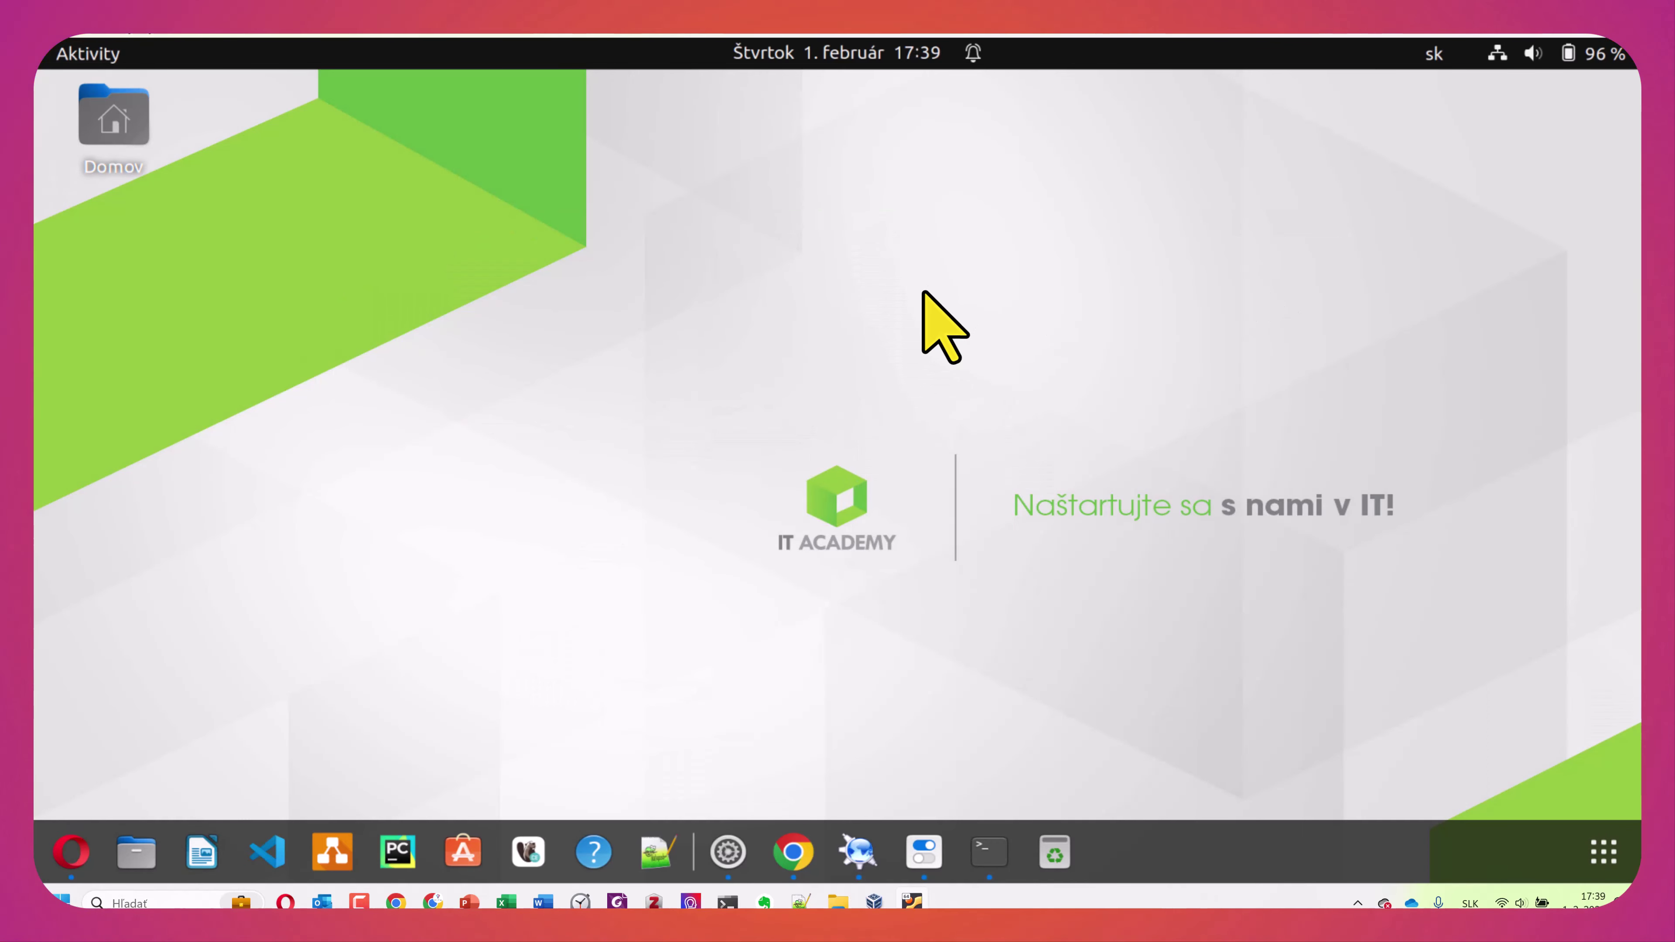
pyautogui.hotkey('alt', 'Tab')
pyautogui.press('Tab')
pyautogui.press('Tab')
pyautogui.press('Tab')
pyautogui.press('Tab')
pyautogui.press('Tab')
pyautogui.press('Tab')
pyautogui.press('Tab')
pyautogui.press('Tab')
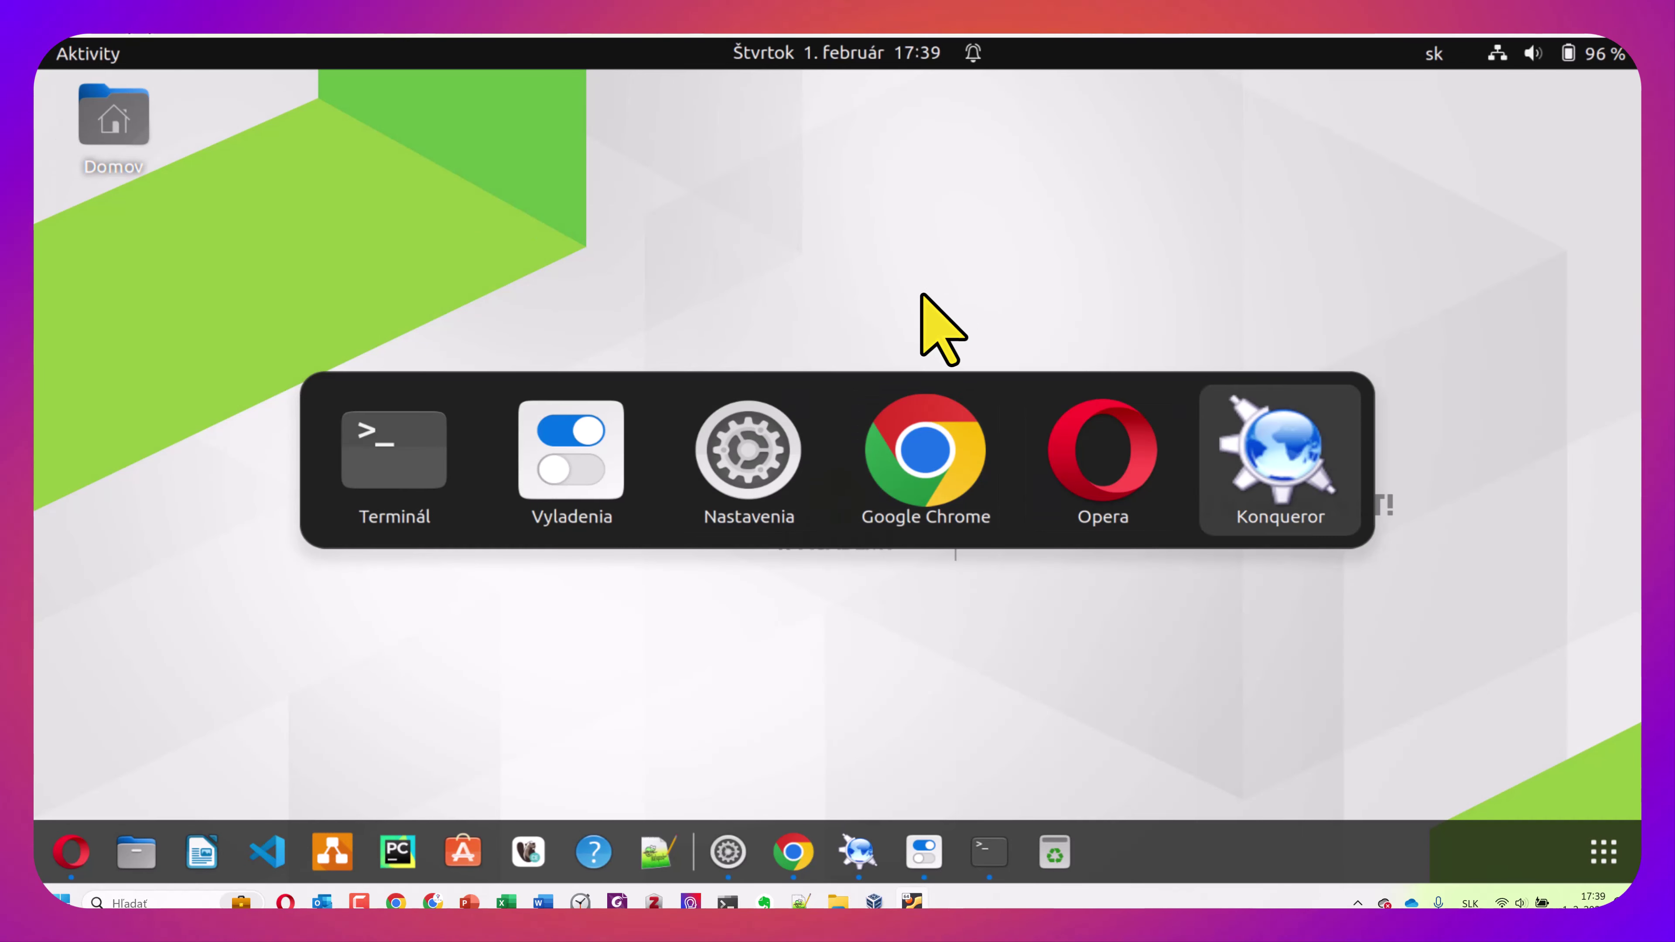
pyautogui.press('Tab')
pyautogui.press('Tab')
pyautogui.press('Tab')
pyautogui.press('Tab')
pyautogui.press('Tab')
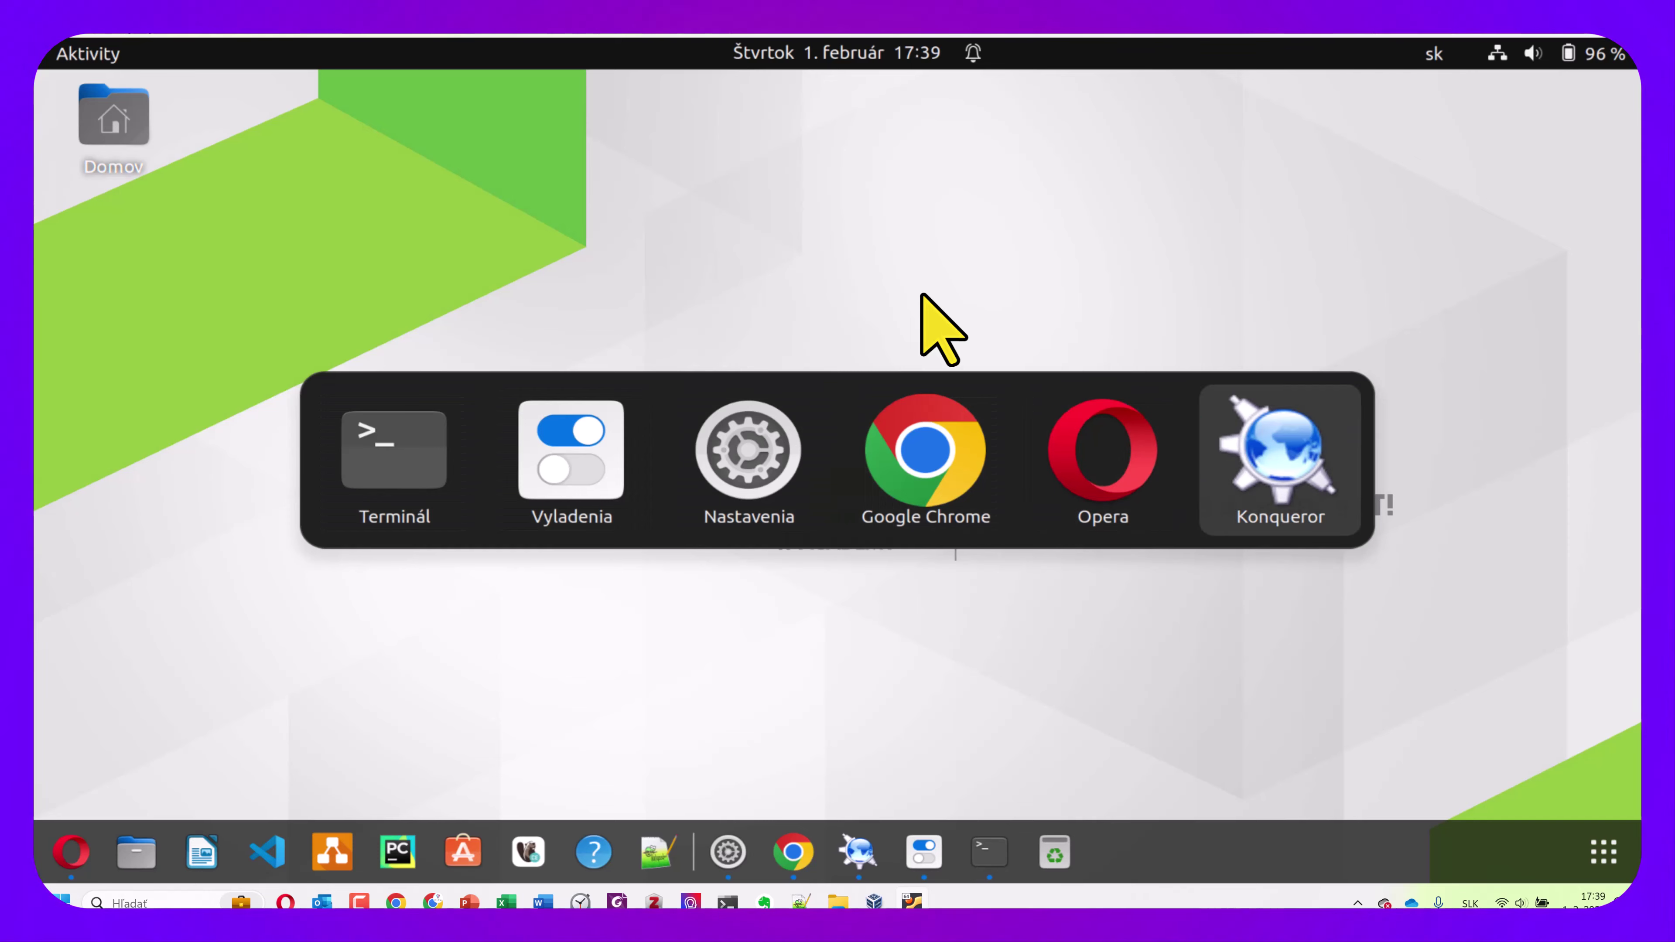
pyautogui.press('Tab')
pyautogui.press('Tab')
pyautogui.press('Tab')
pyautogui.press('Tab')
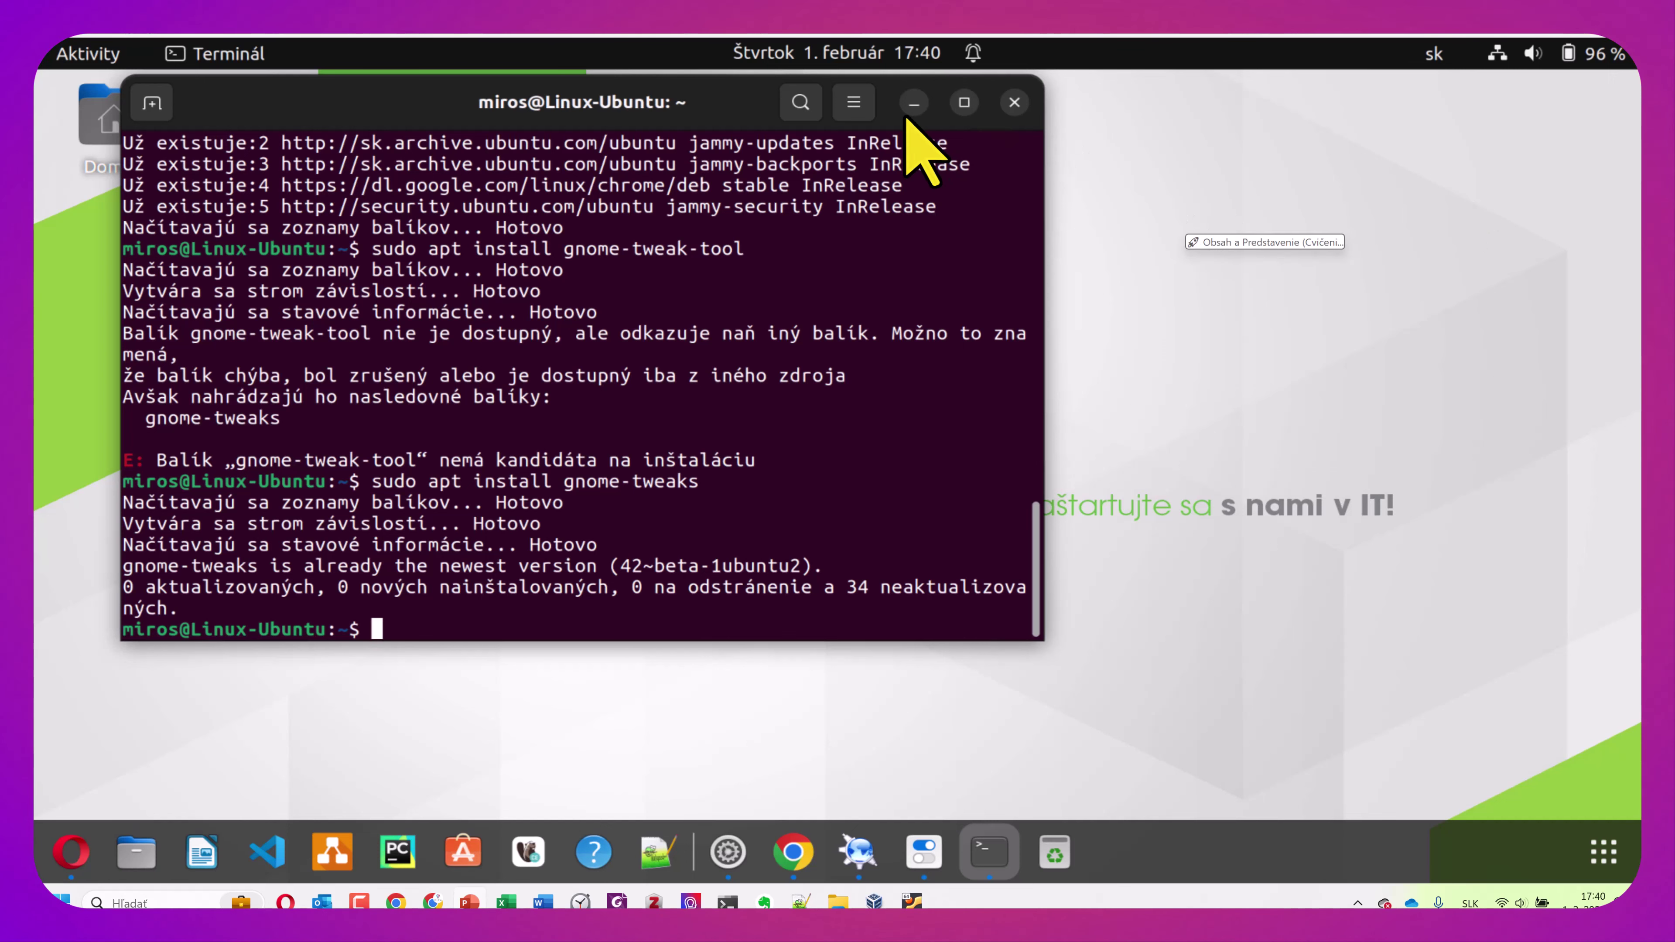
pyautogui.click(914, 103)
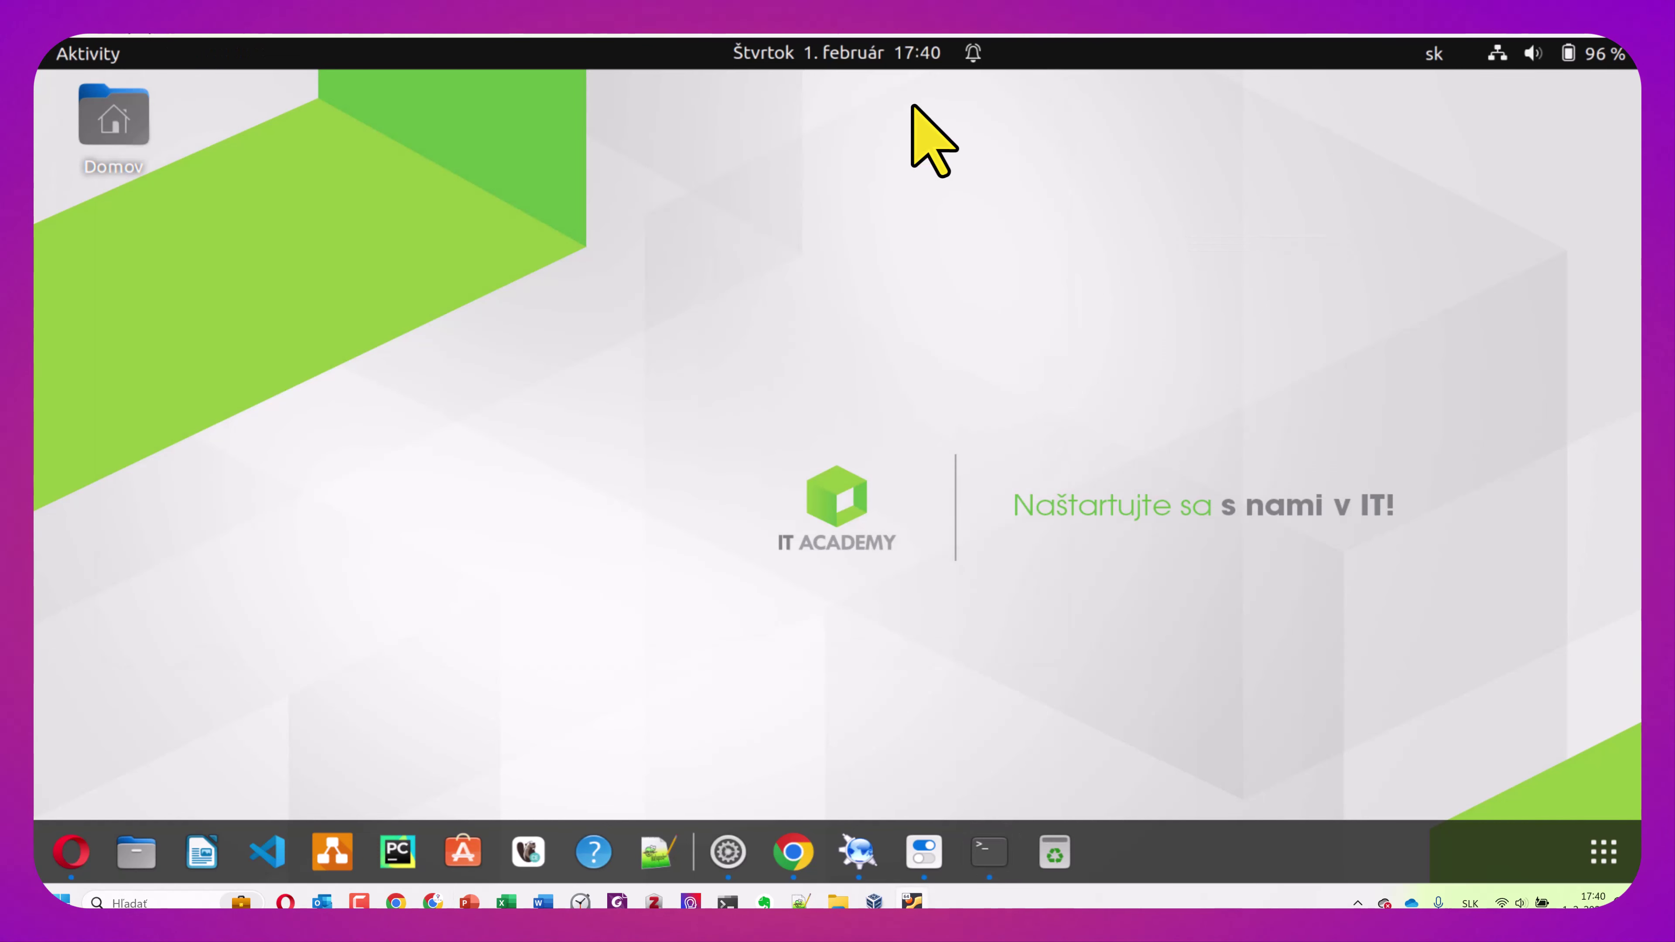
# Open Settings to the Keyboard page and view the keyboard shortcuts list
pyautogui.click(1556, 52)
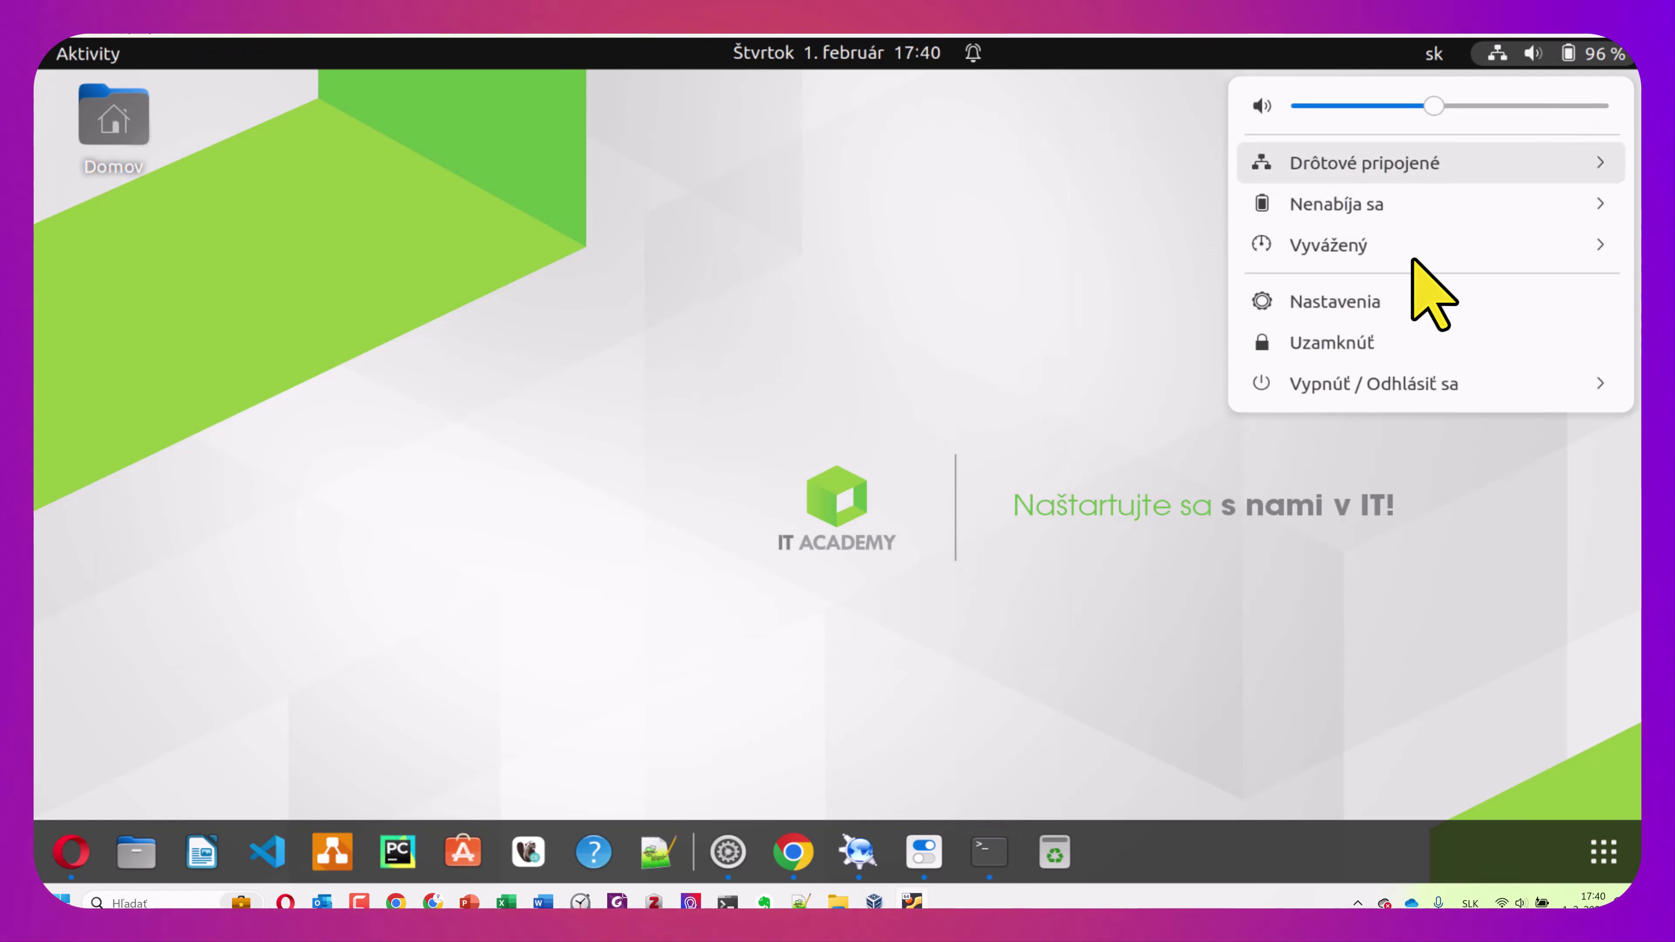
pyautogui.click(1365, 305)
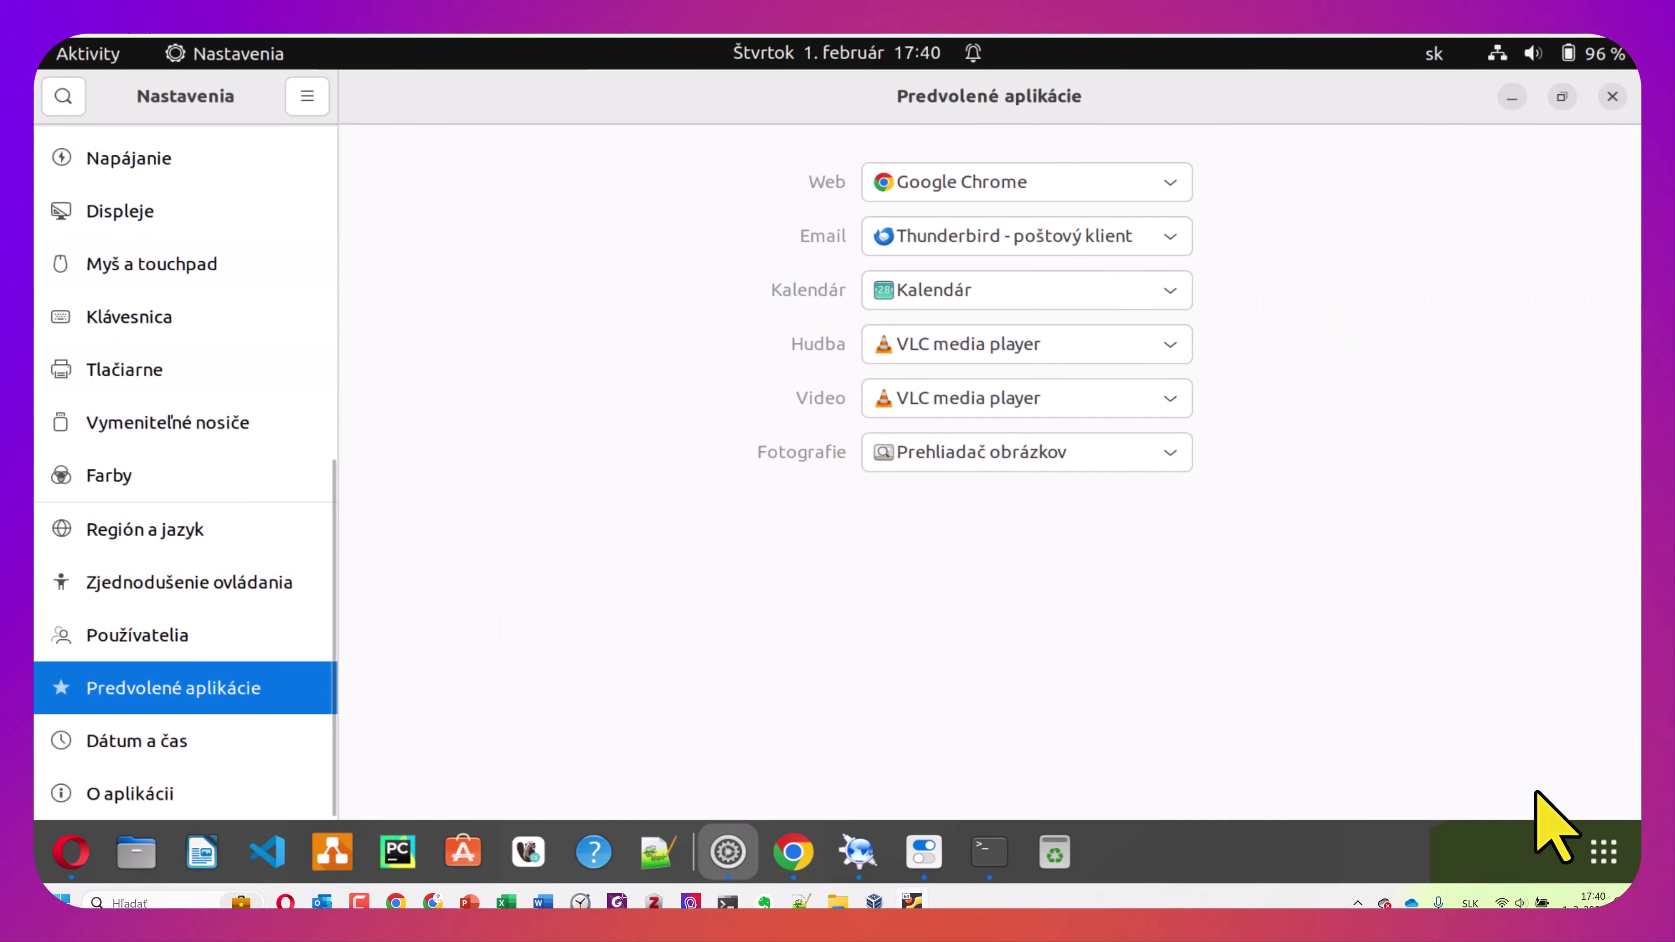
pyautogui.click(130, 315)
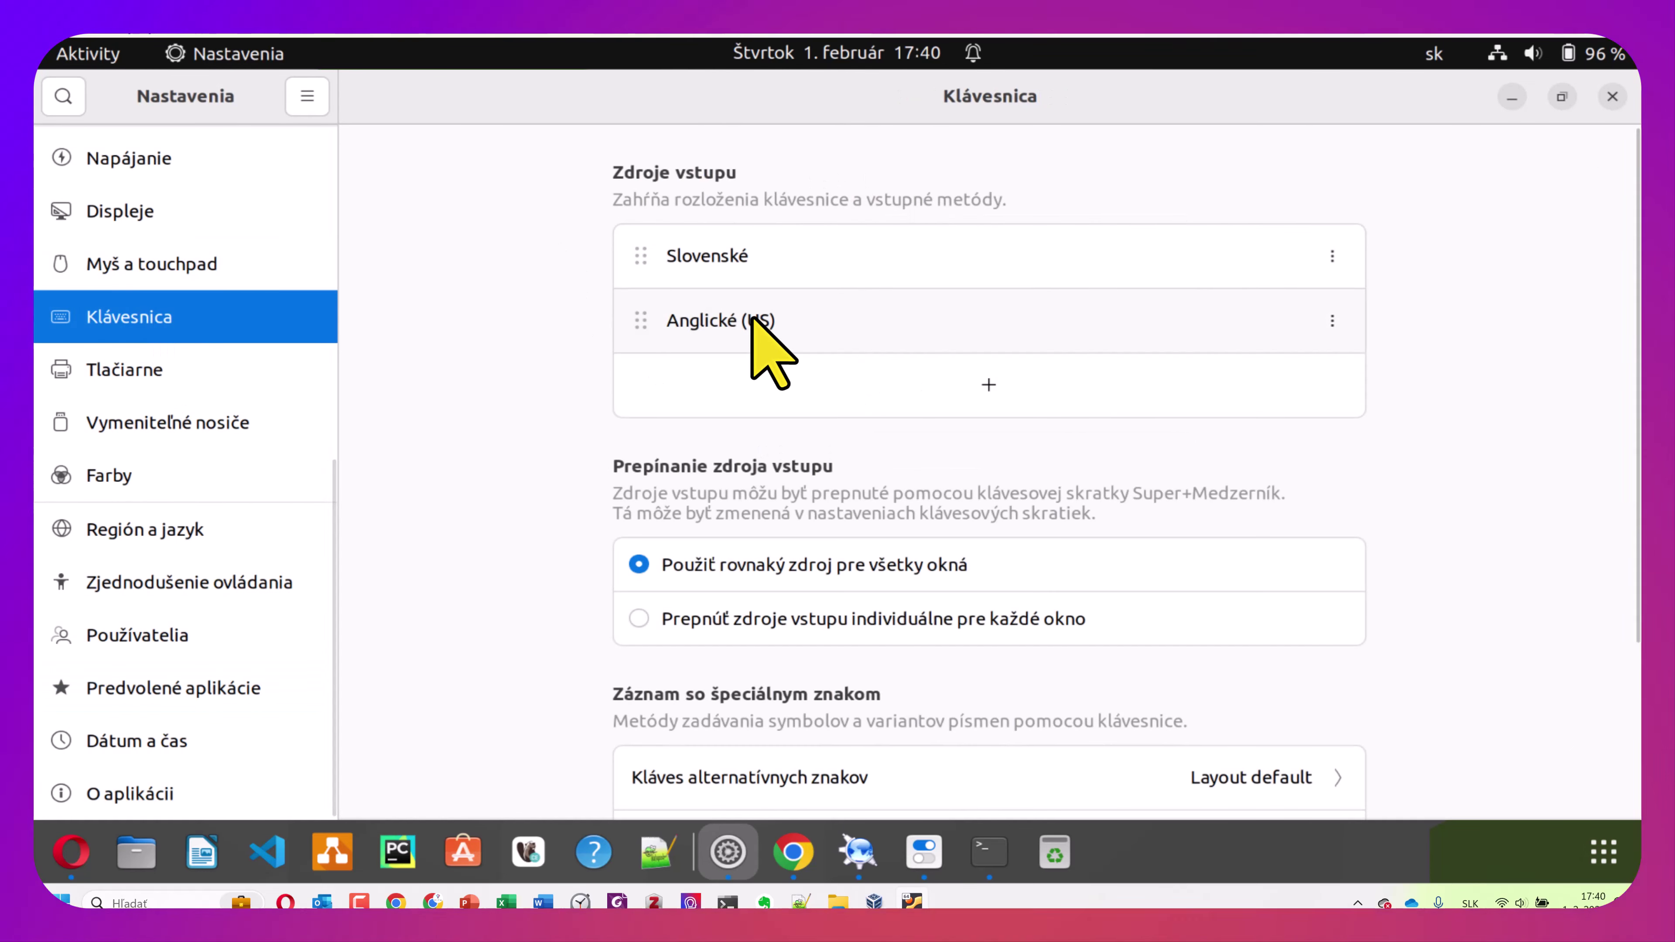
pyautogui.scroll(-4, 768, 445)
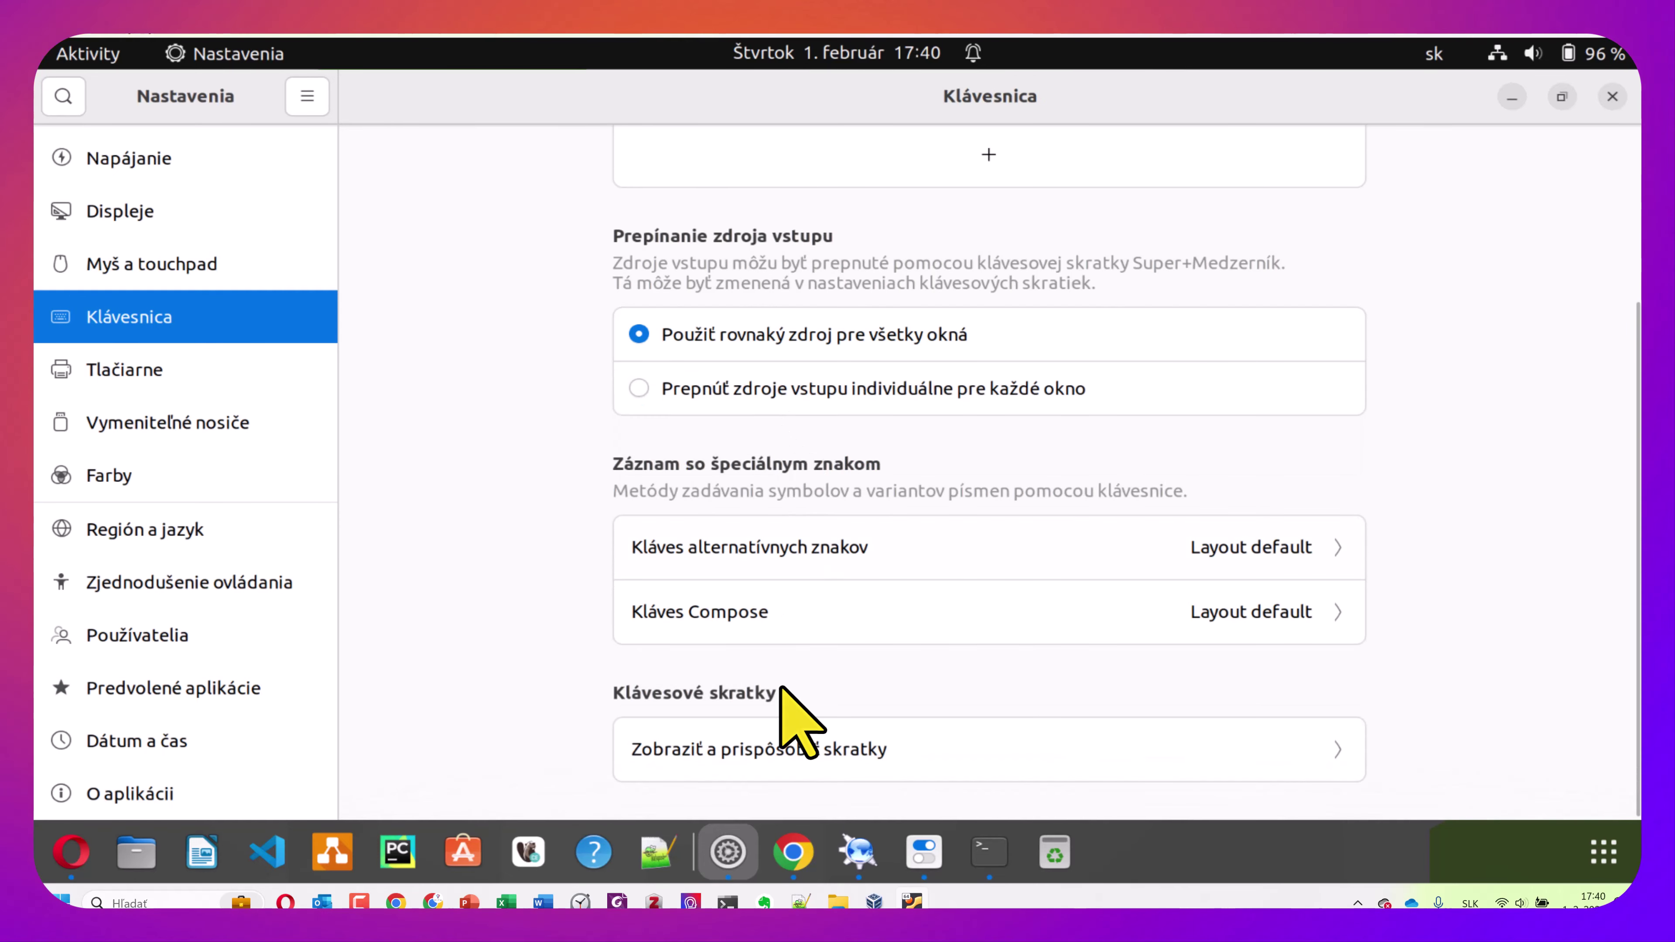
pyautogui.click(719, 751)
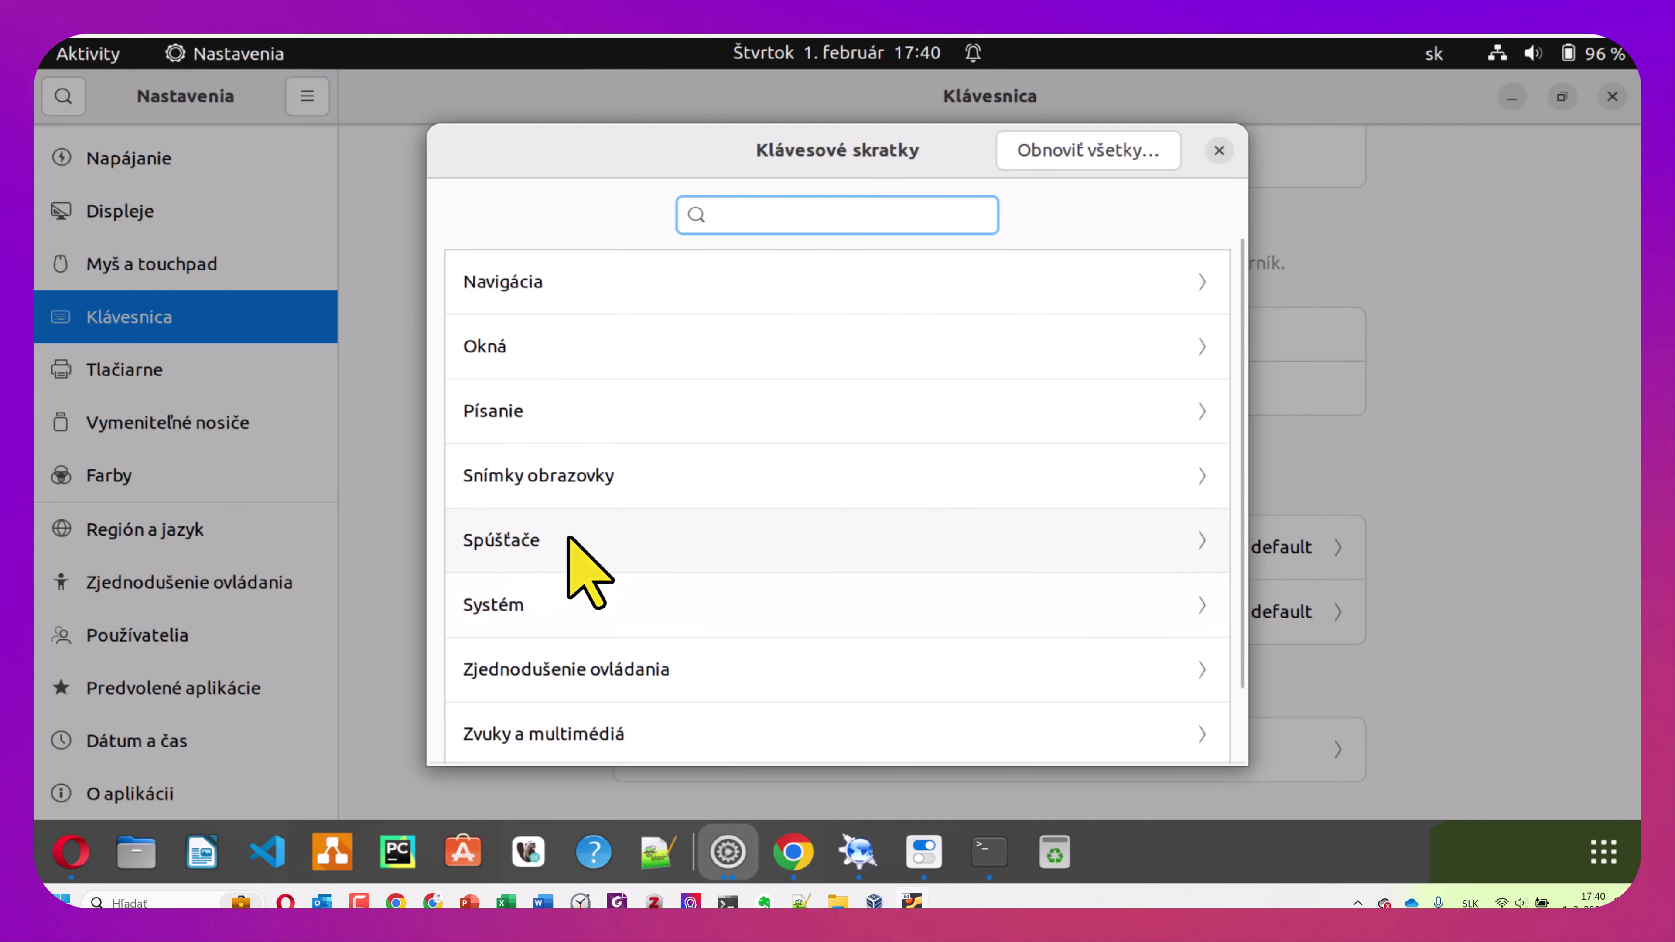
# Assign Super+E to the Home folder launcher shortcut, then close Settings
pyautogui.click(580, 547)
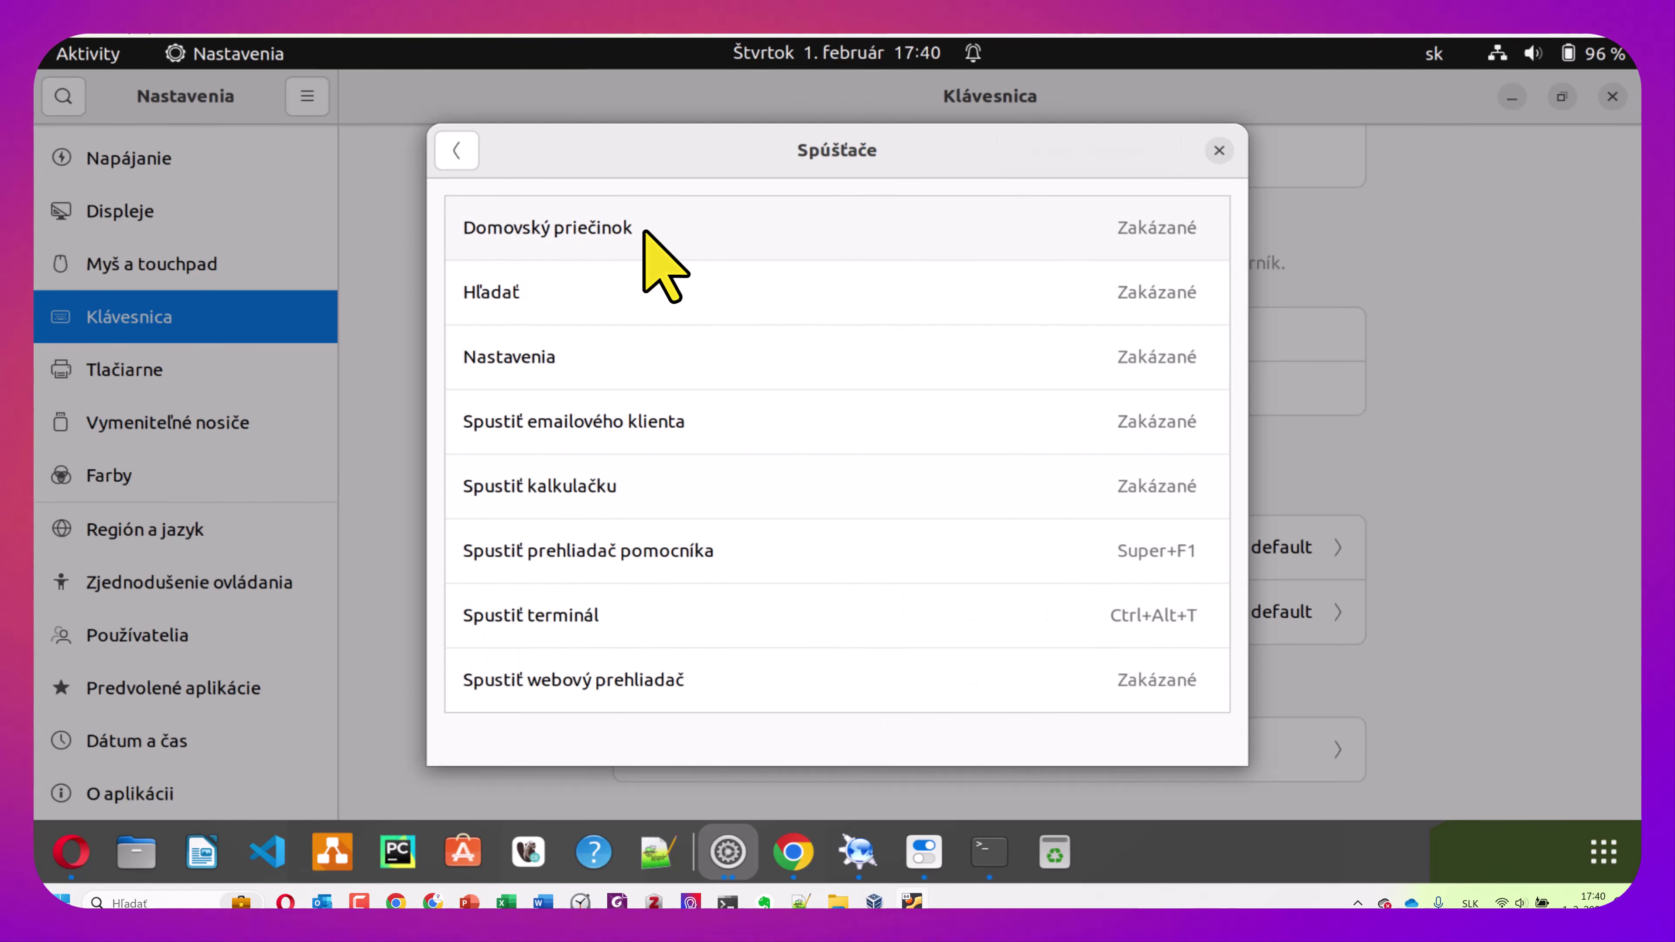
pyautogui.click(691, 229)
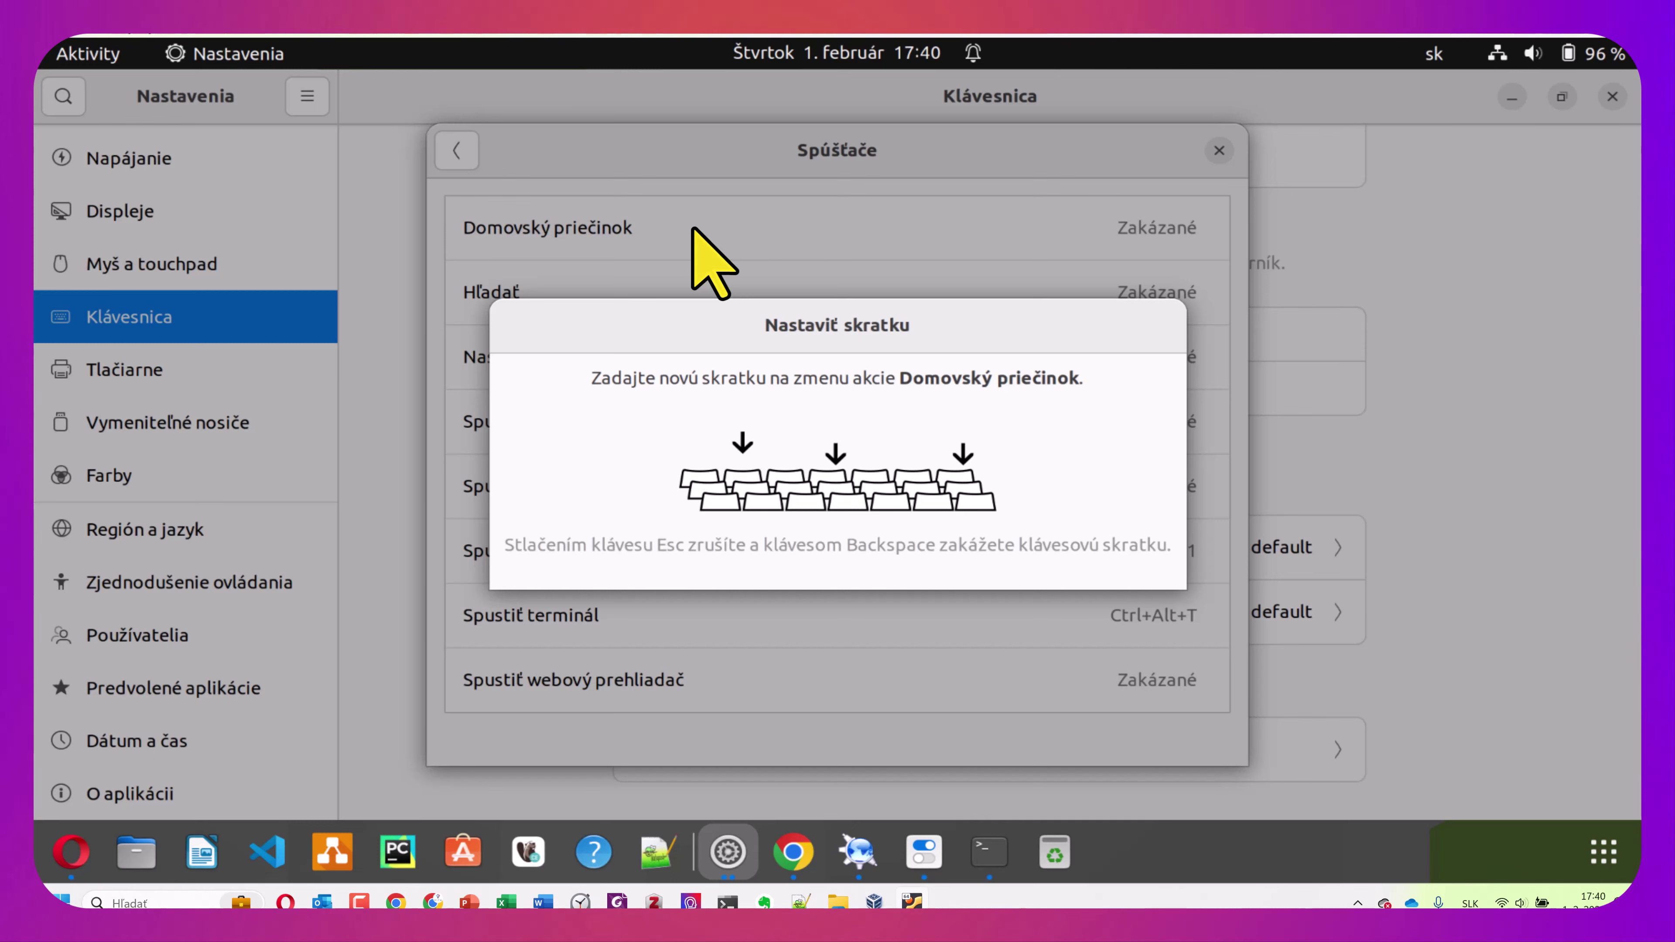
pyautogui.press('super+e')
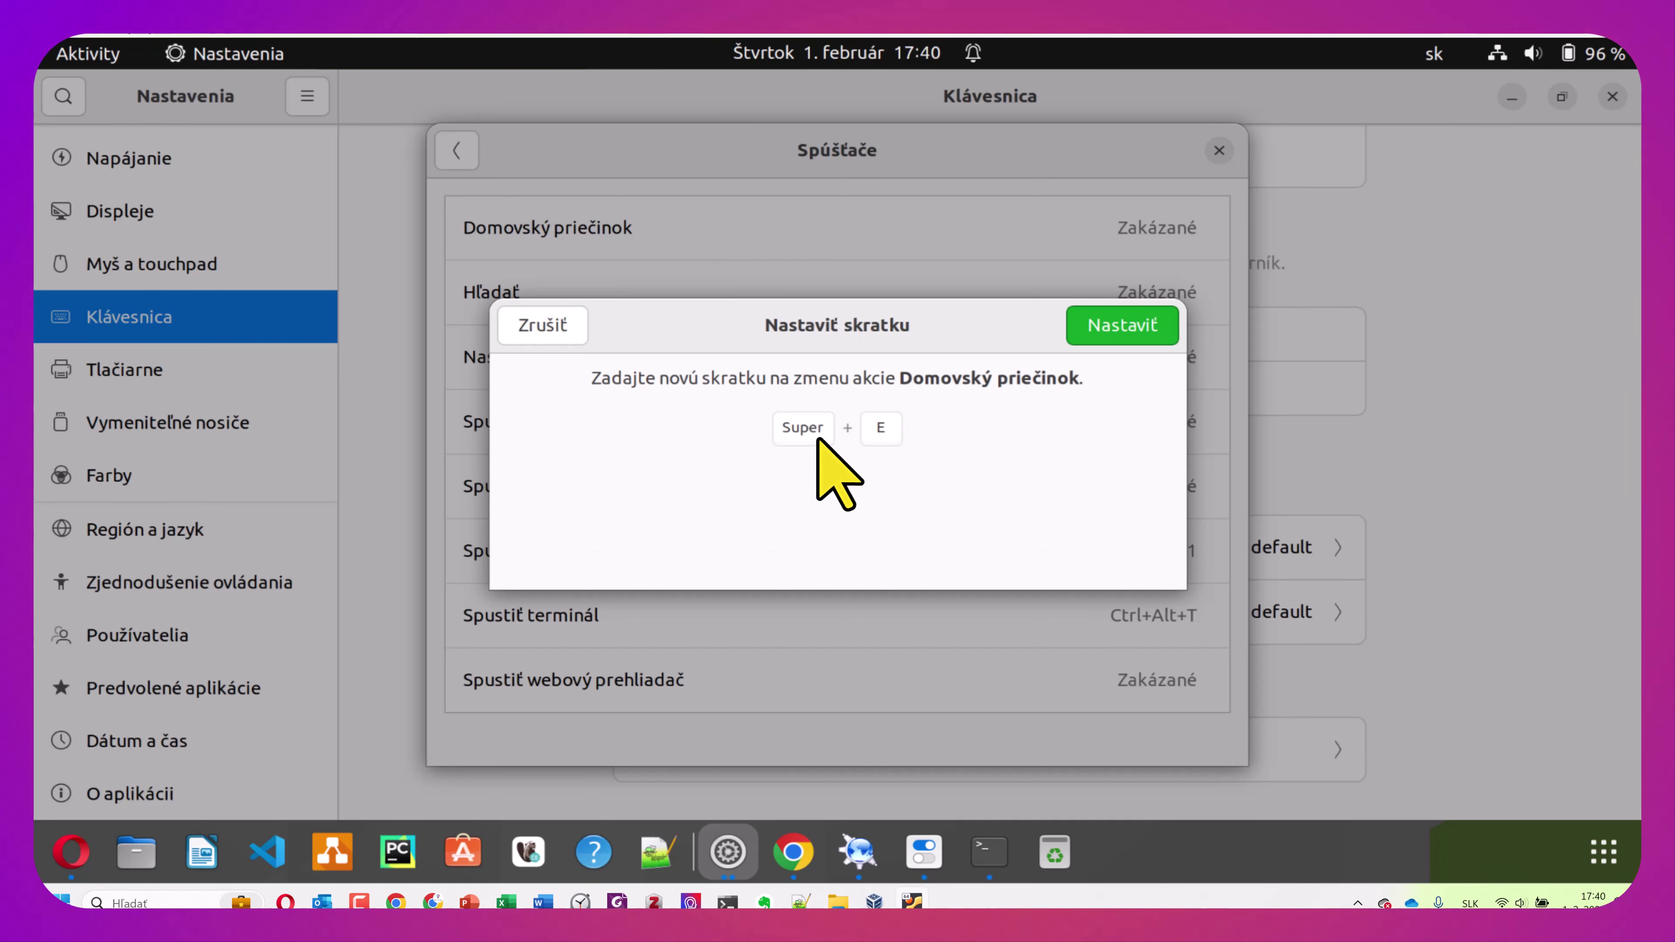
pyautogui.click(1129, 328)
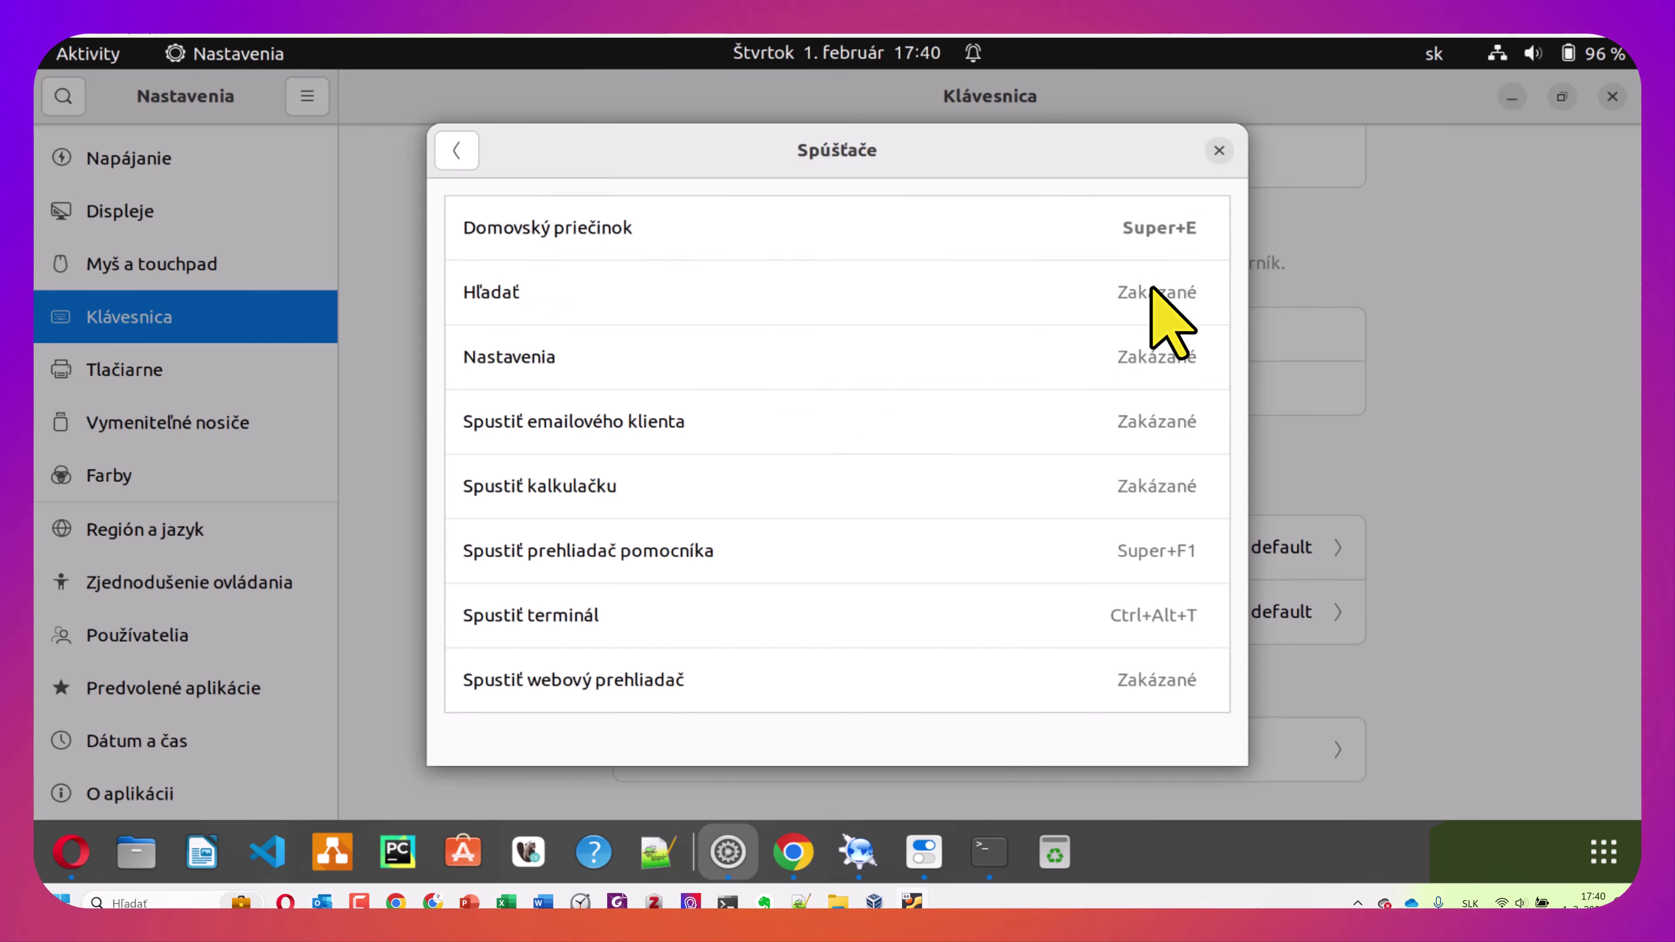
pyautogui.click(1219, 150)
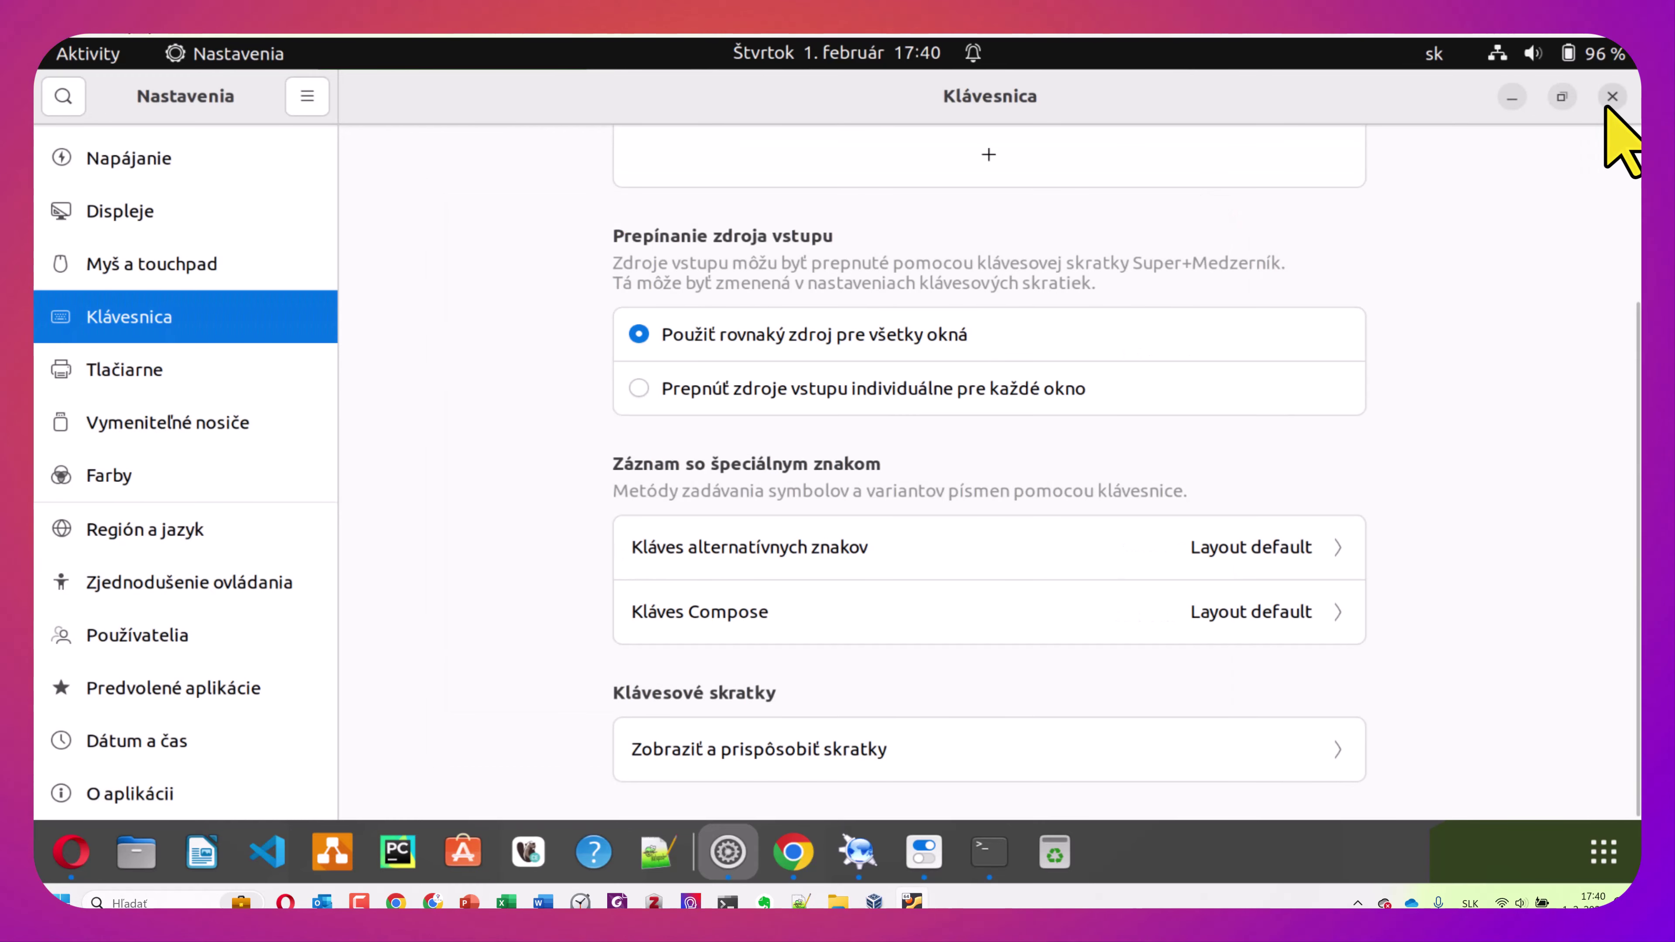
pyautogui.click(1612, 97)
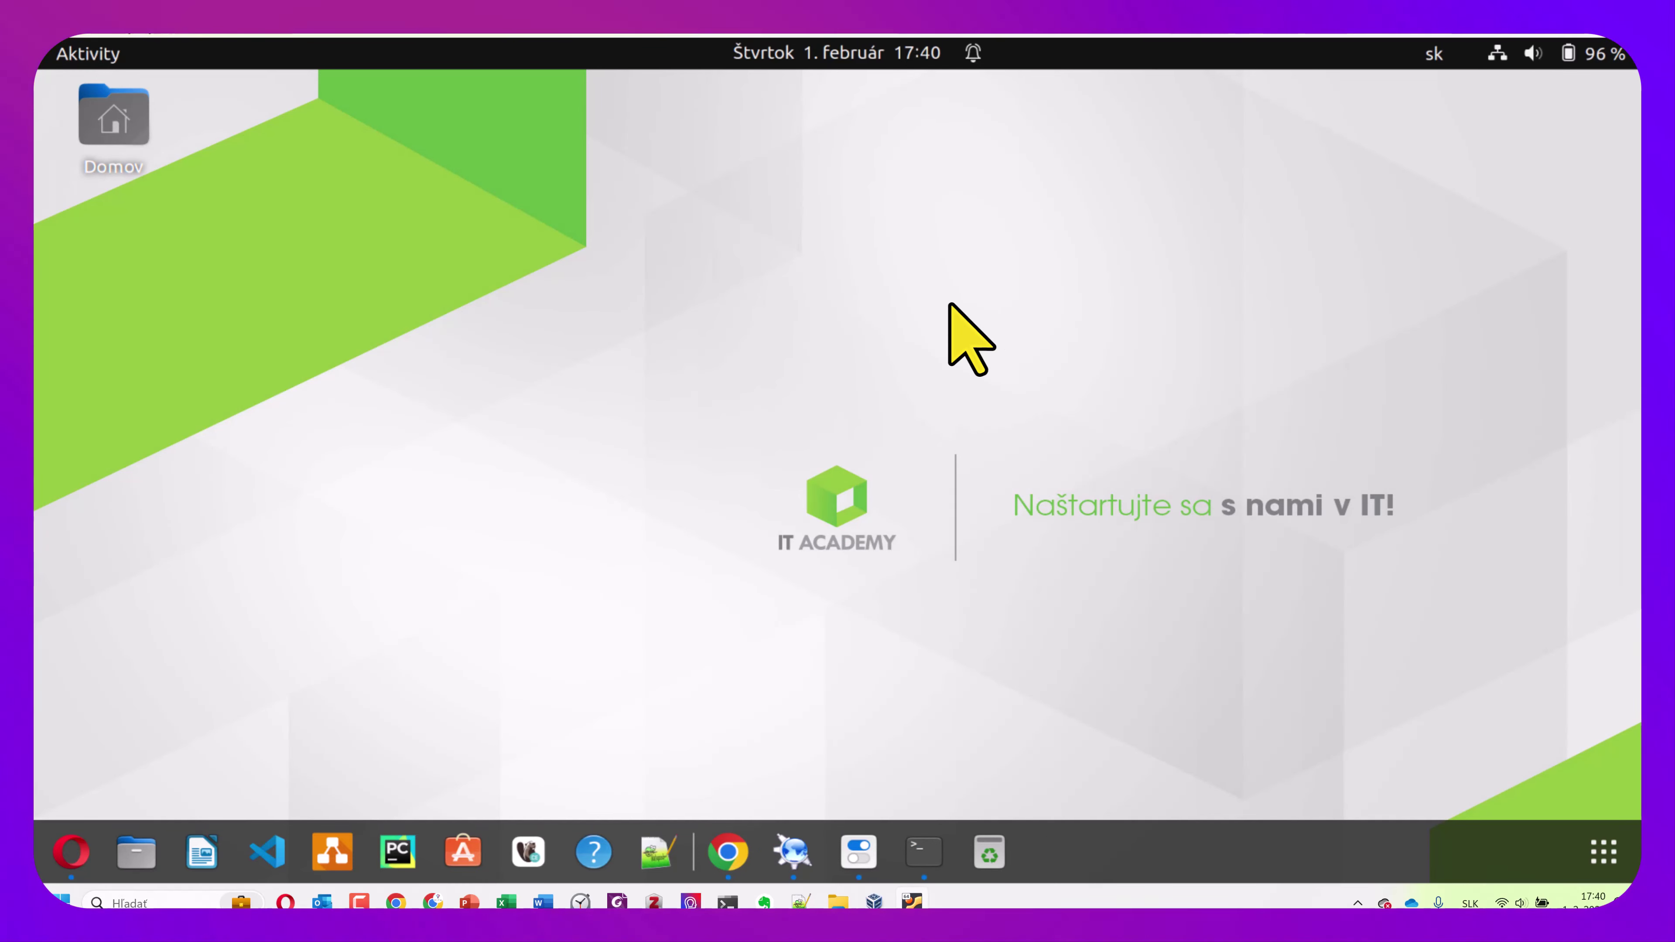
# Open Files with Super+E and browse via Ďalšie umiestnenia to the Počítač root listing
pyautogui.press('super+e')
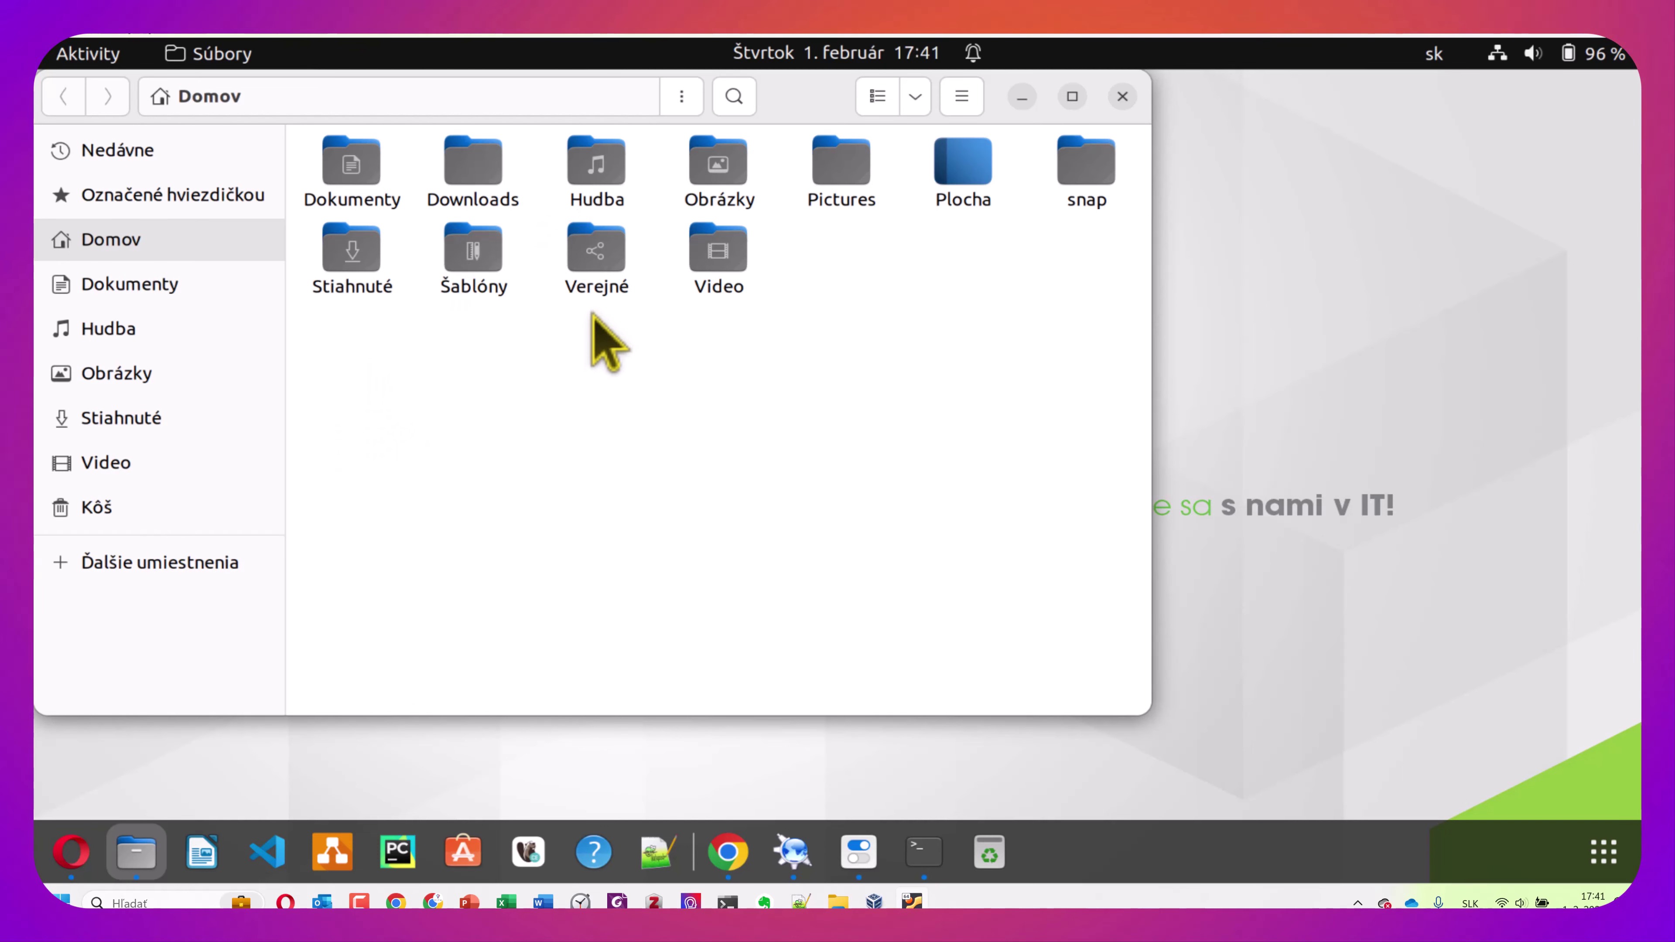
pyautogui.click(198, 564)
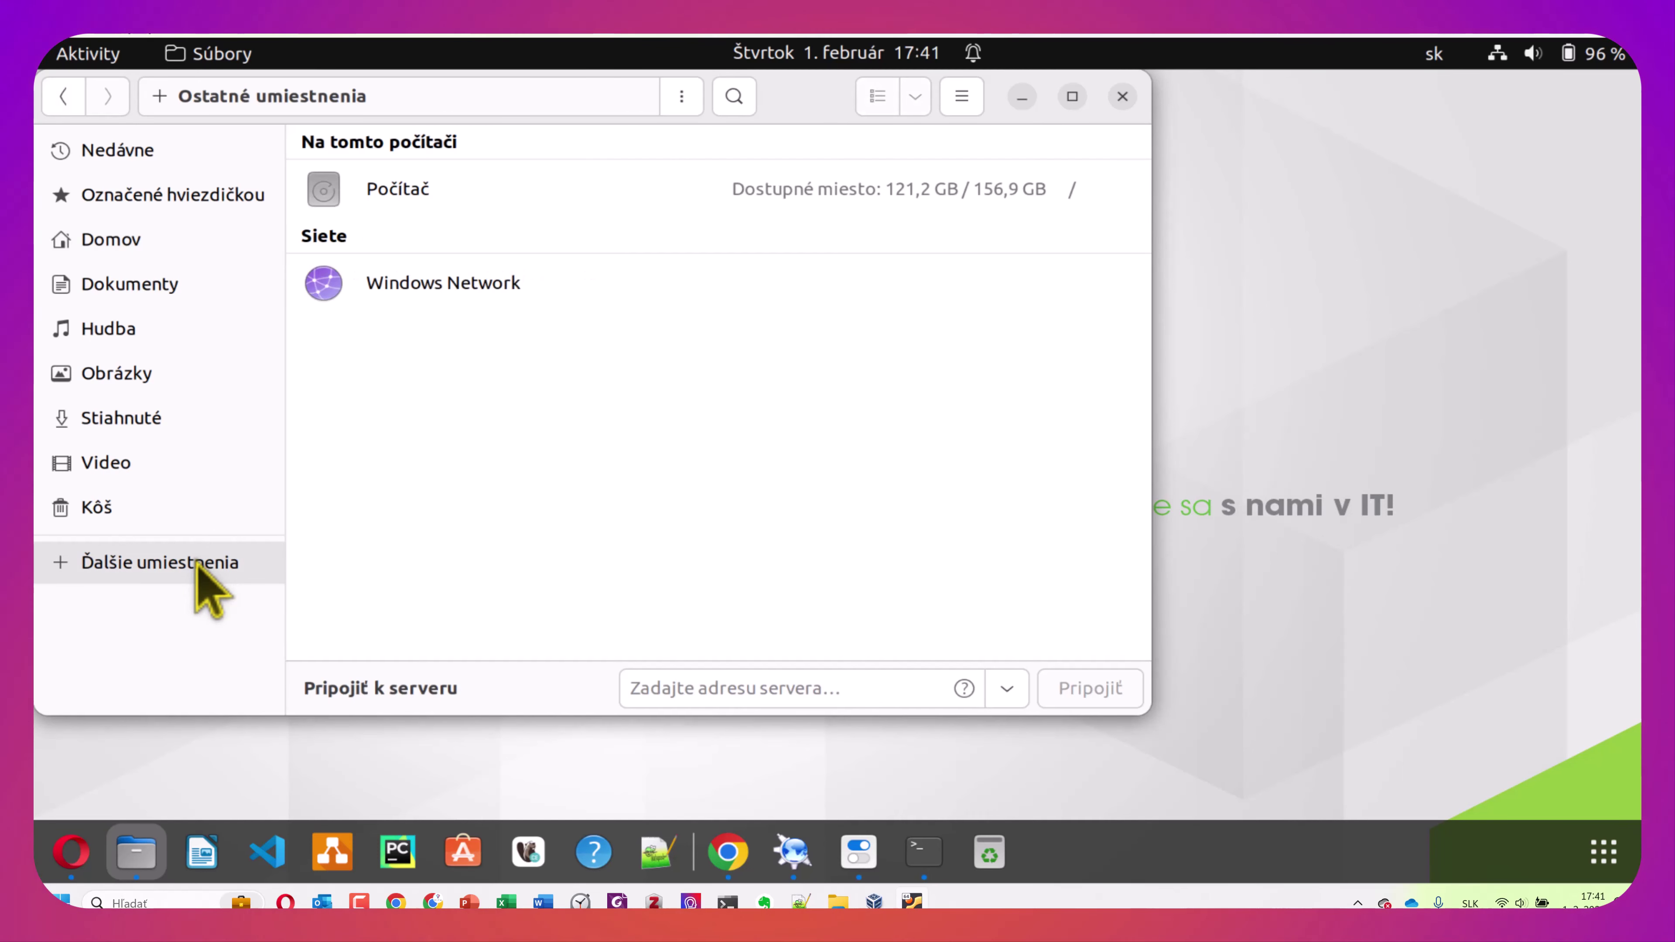
pyautogui.click(389, 196)
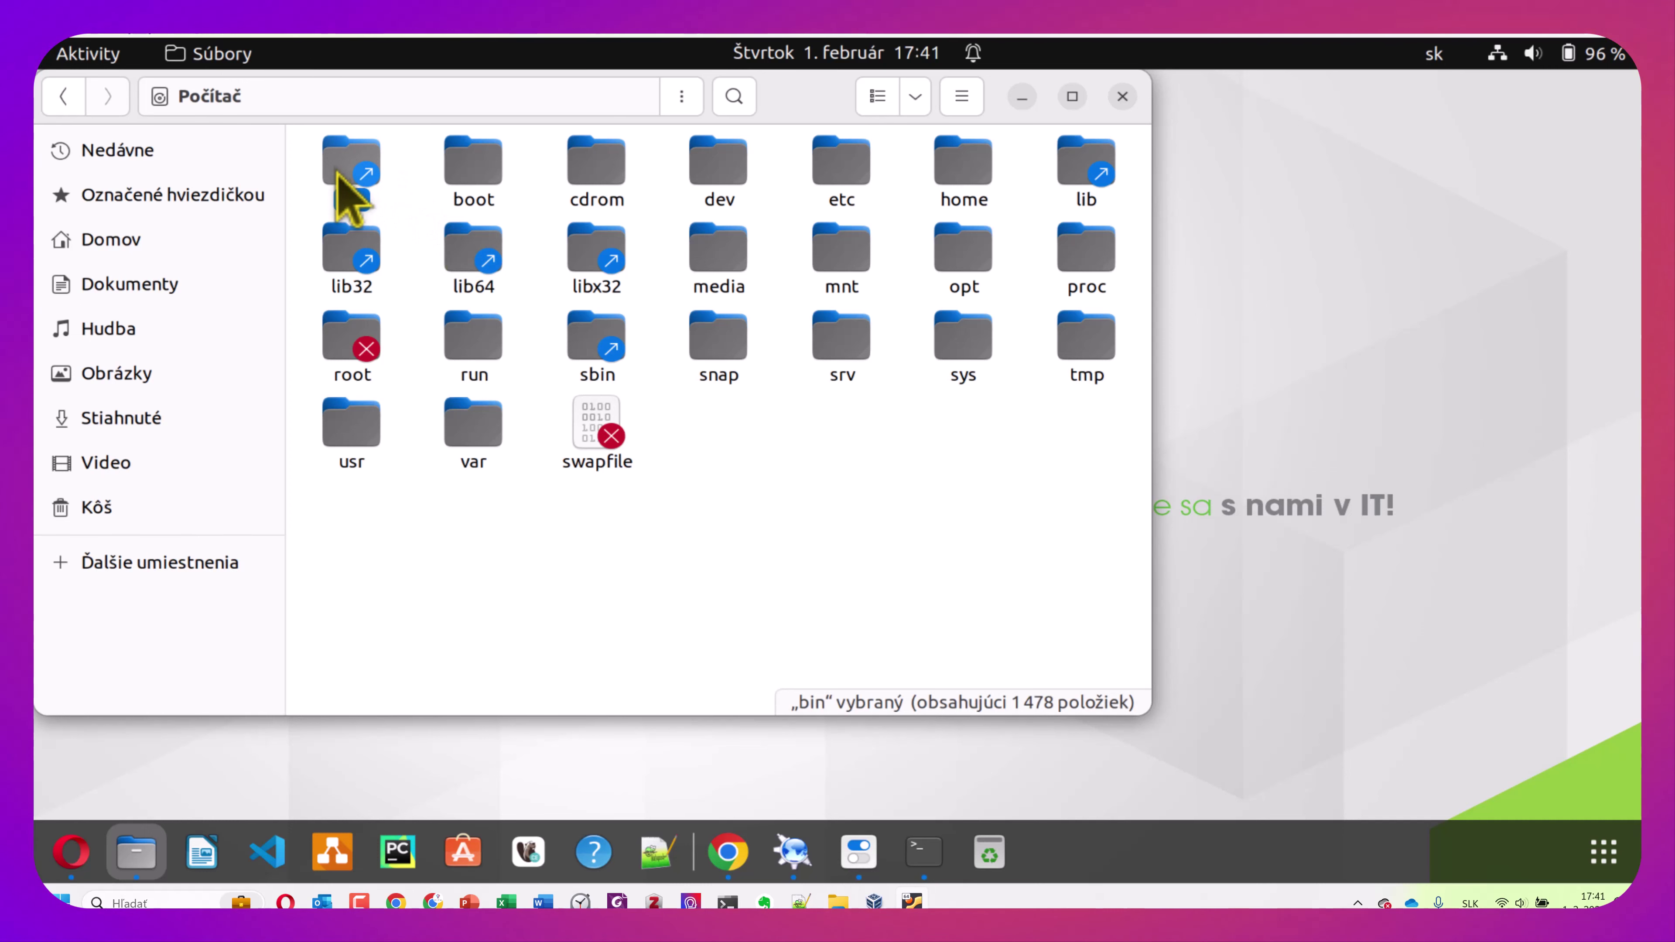
pyautogui.click(474, 178)
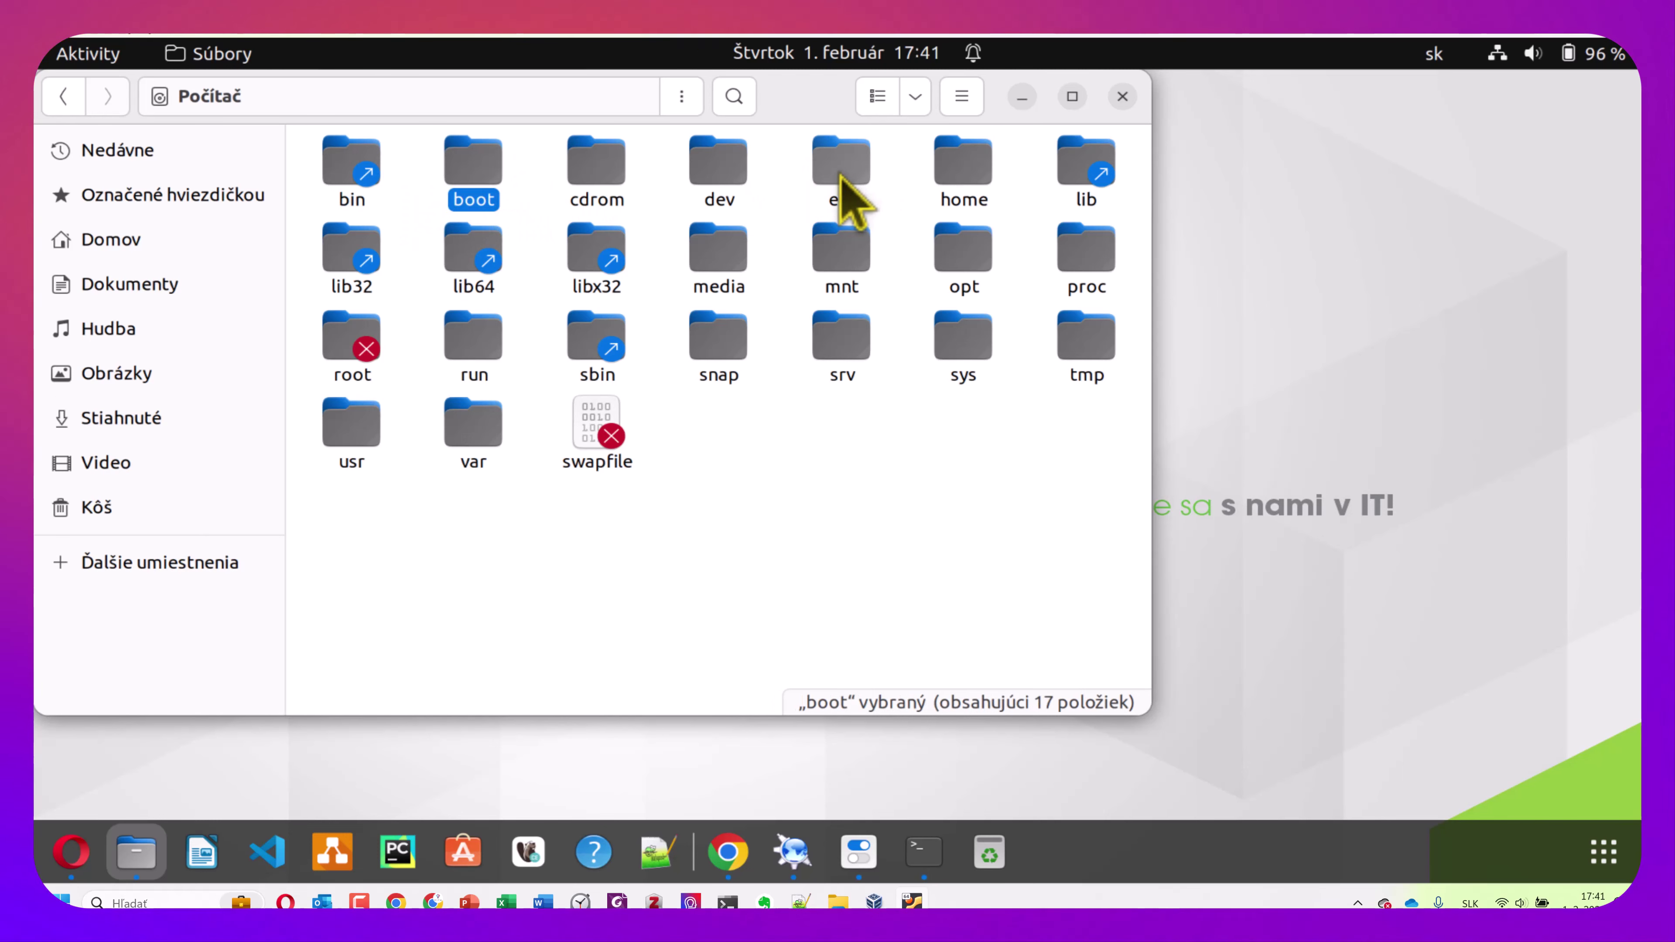
pyautogui.click(346, 188)
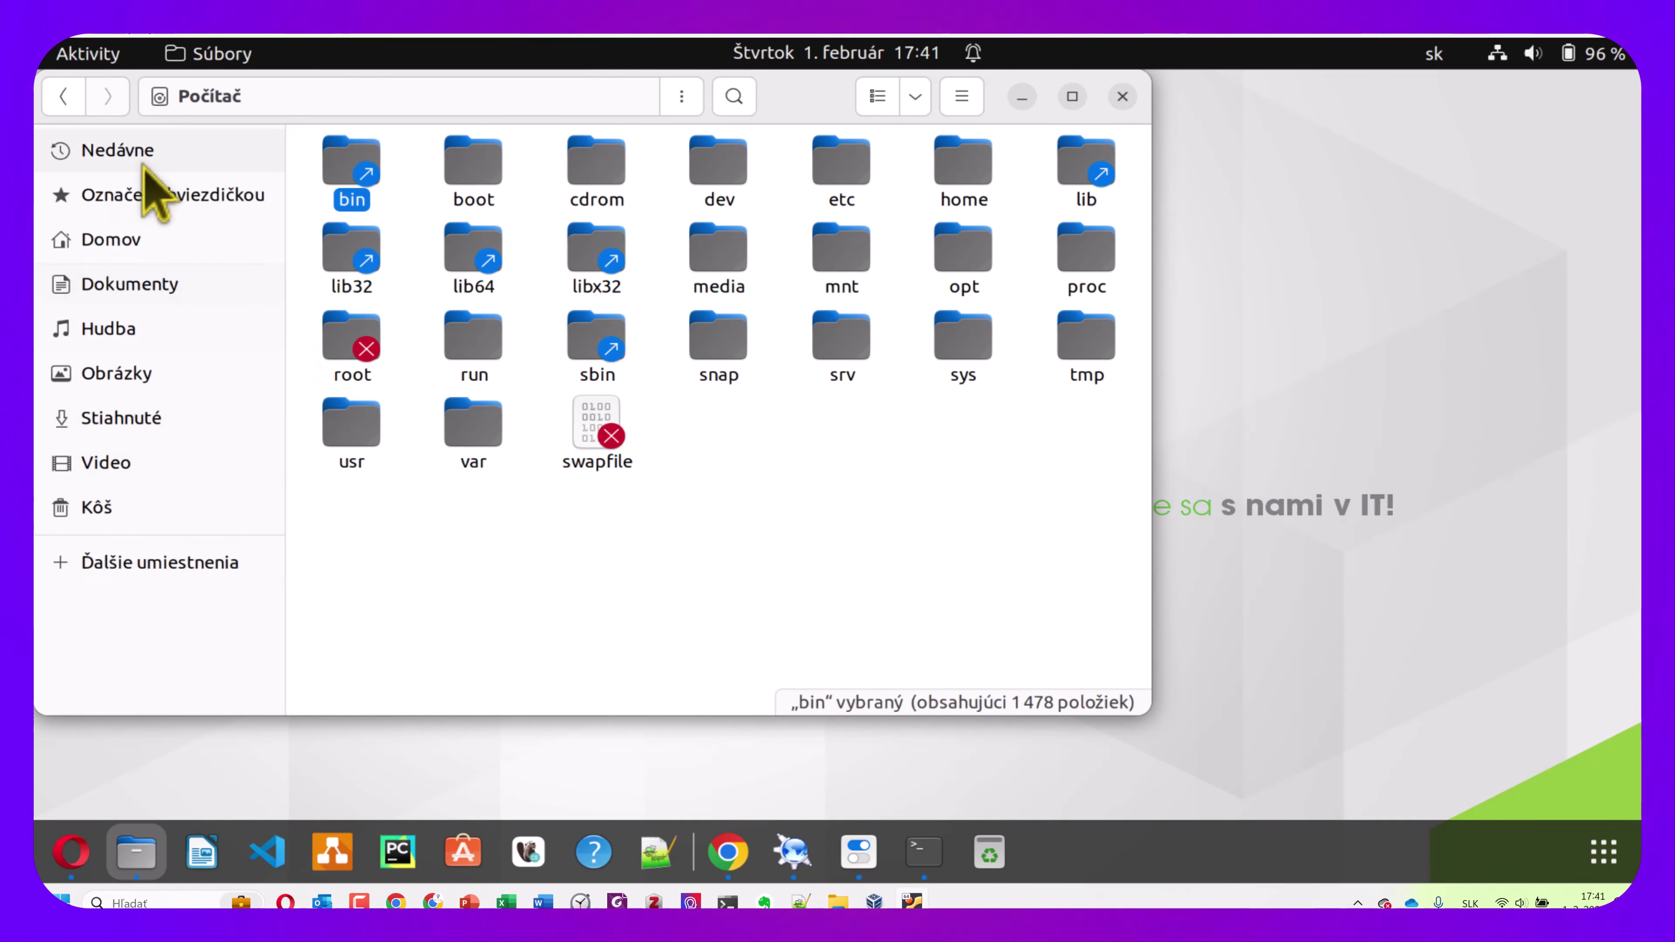
pyautogui.click(141, 241)
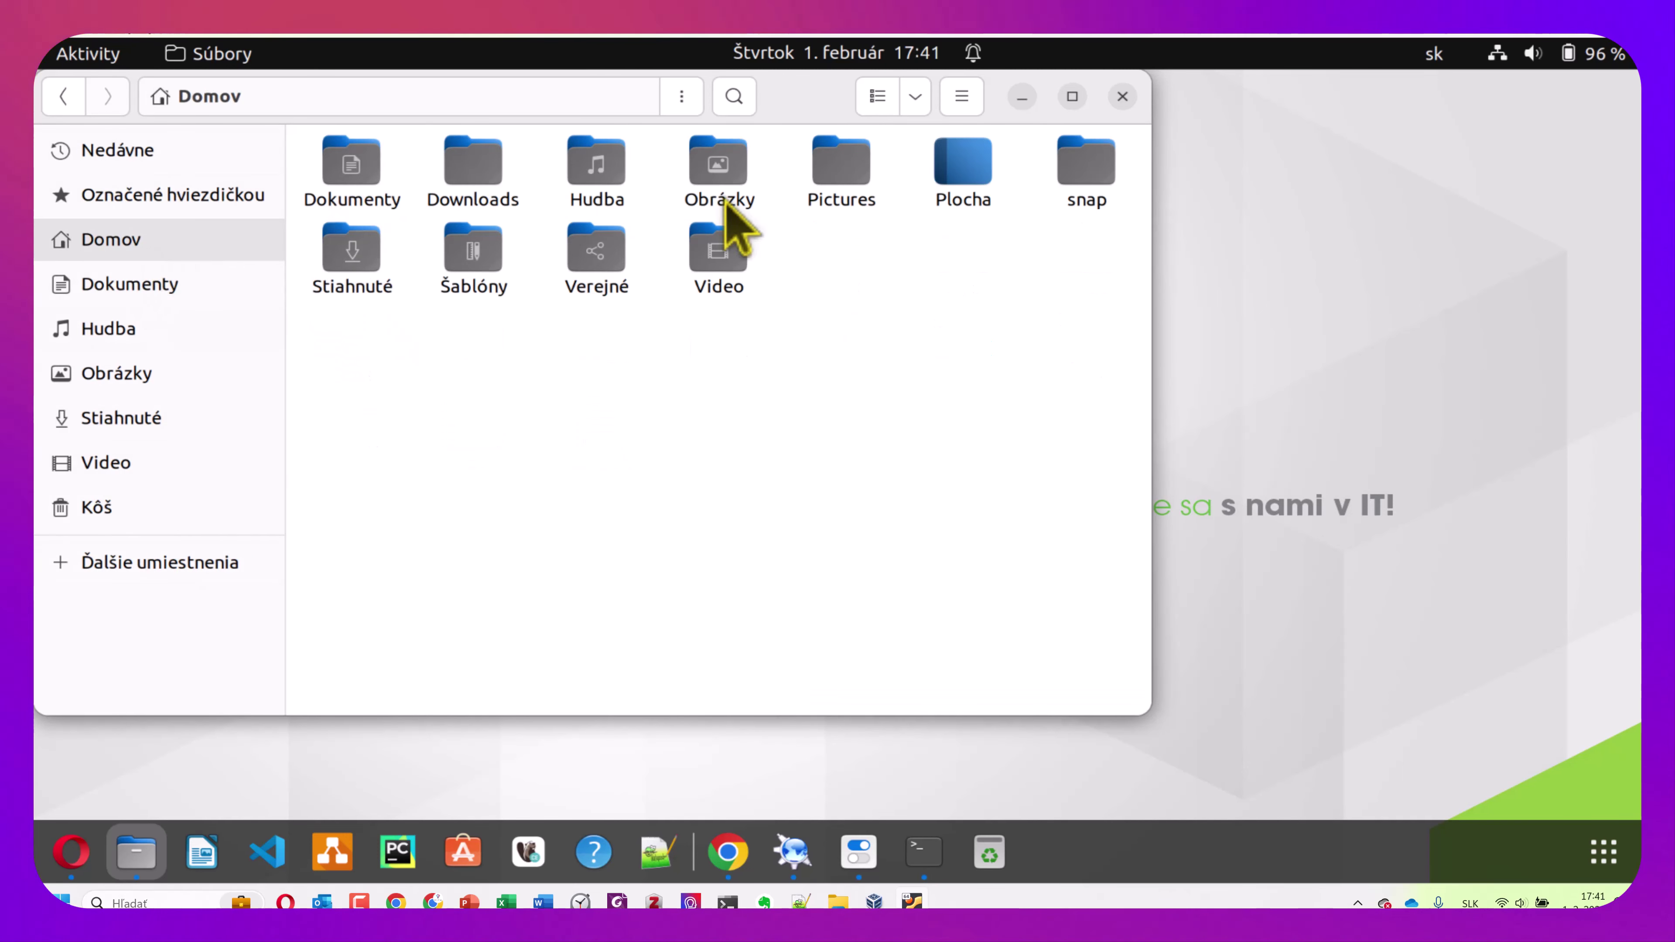
pyautogui.click(198, 564)
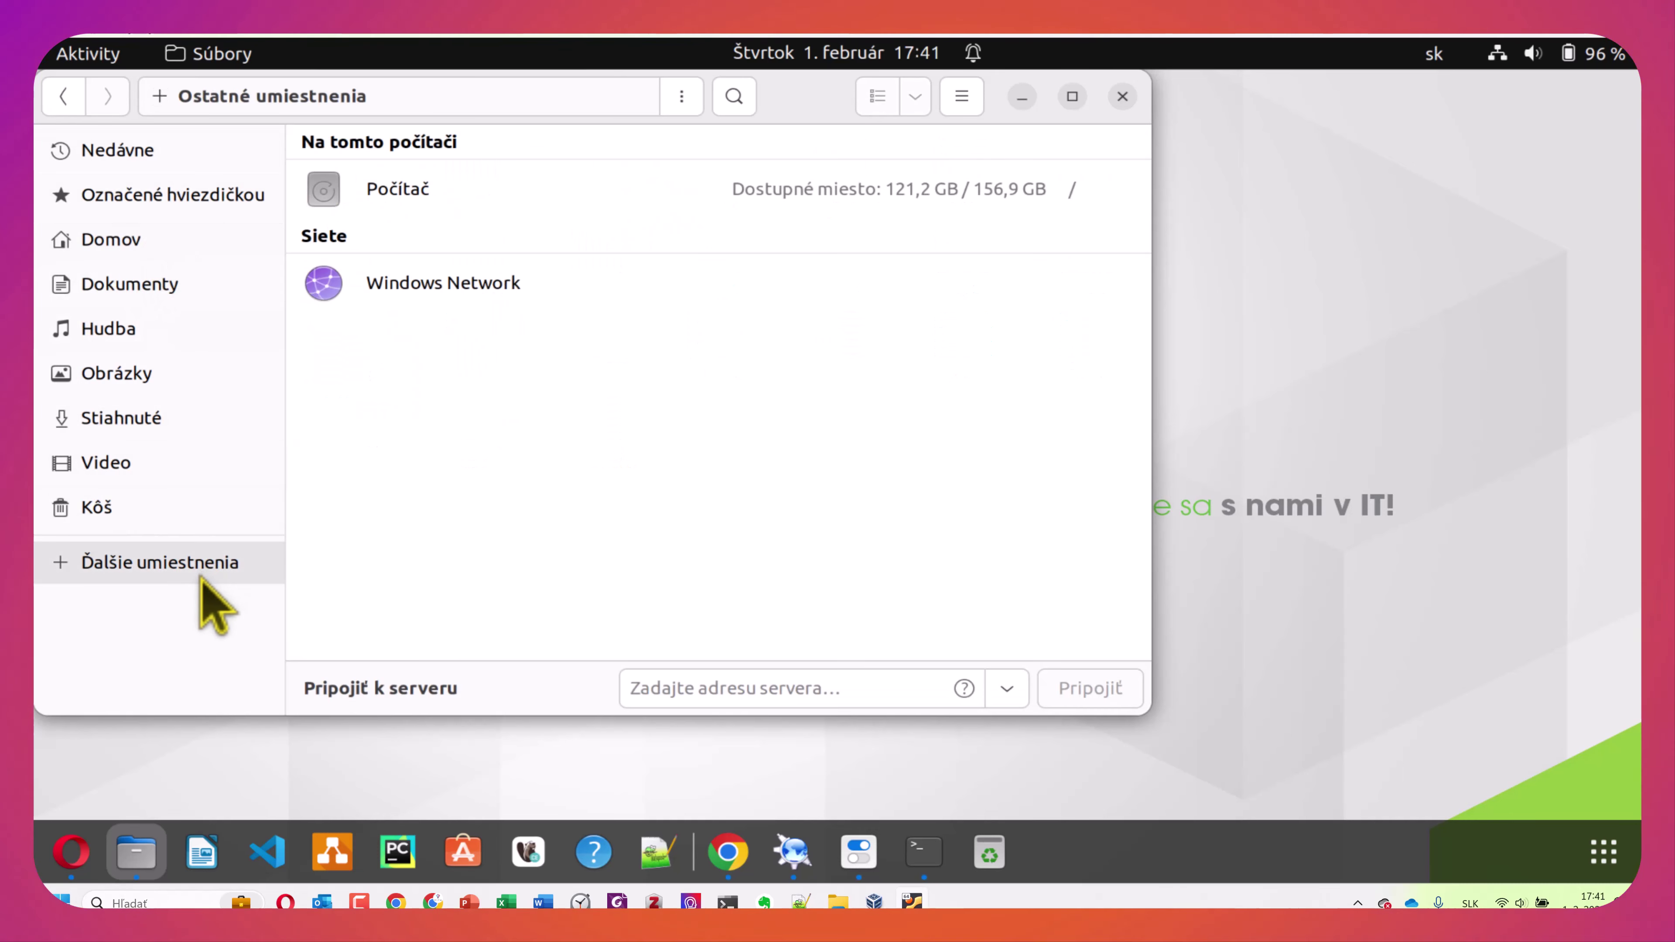
pyautogui.click(406, 193)
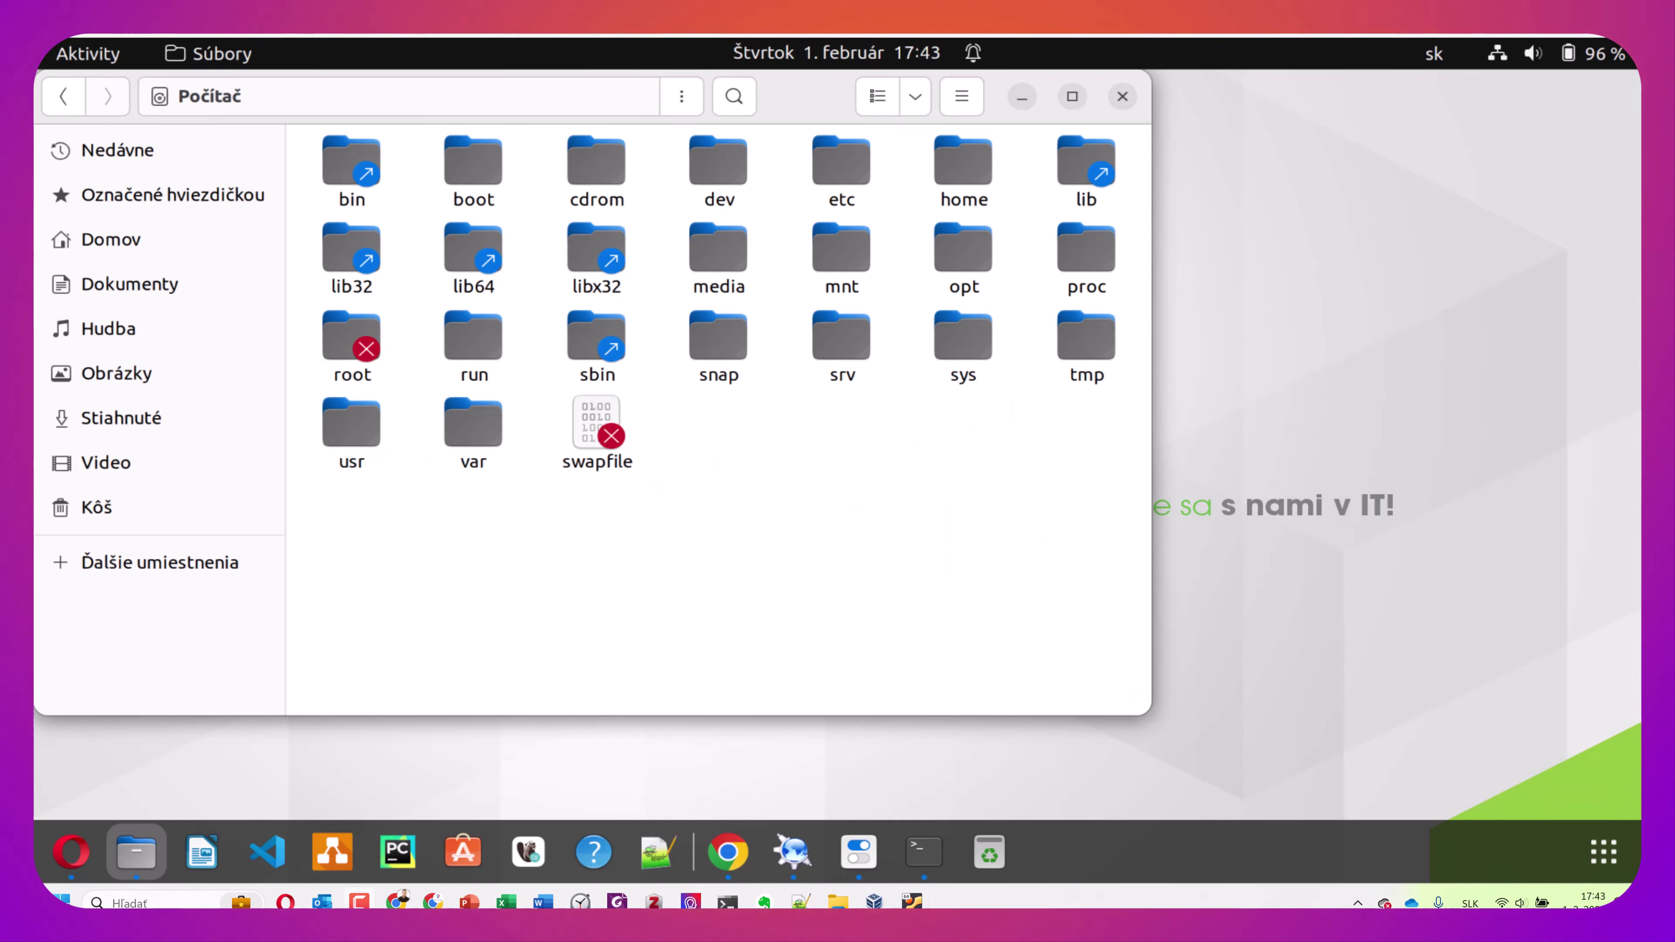
# Open a second Files window on Počítač, then switch to the Linux folder tree slide
pyautogui.moveTo(864, 39); pyautogui.dragTo(931, 30)
pyautogui.click(1542, 39)
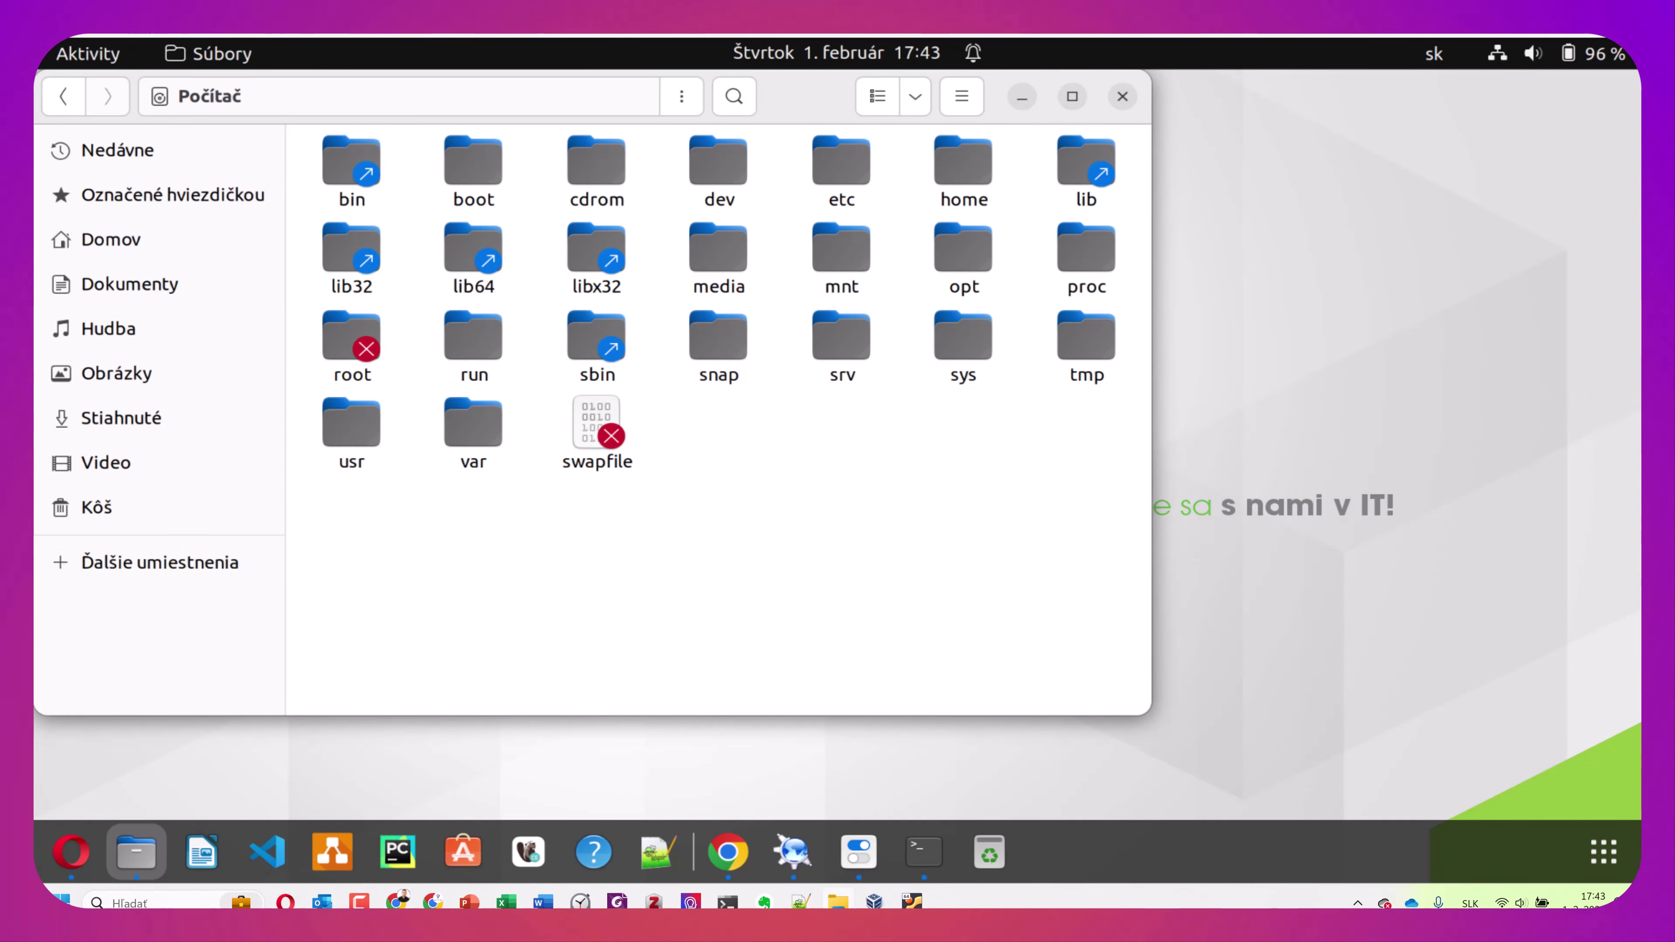
pyautogui.hotkey('ctrl', 'n')
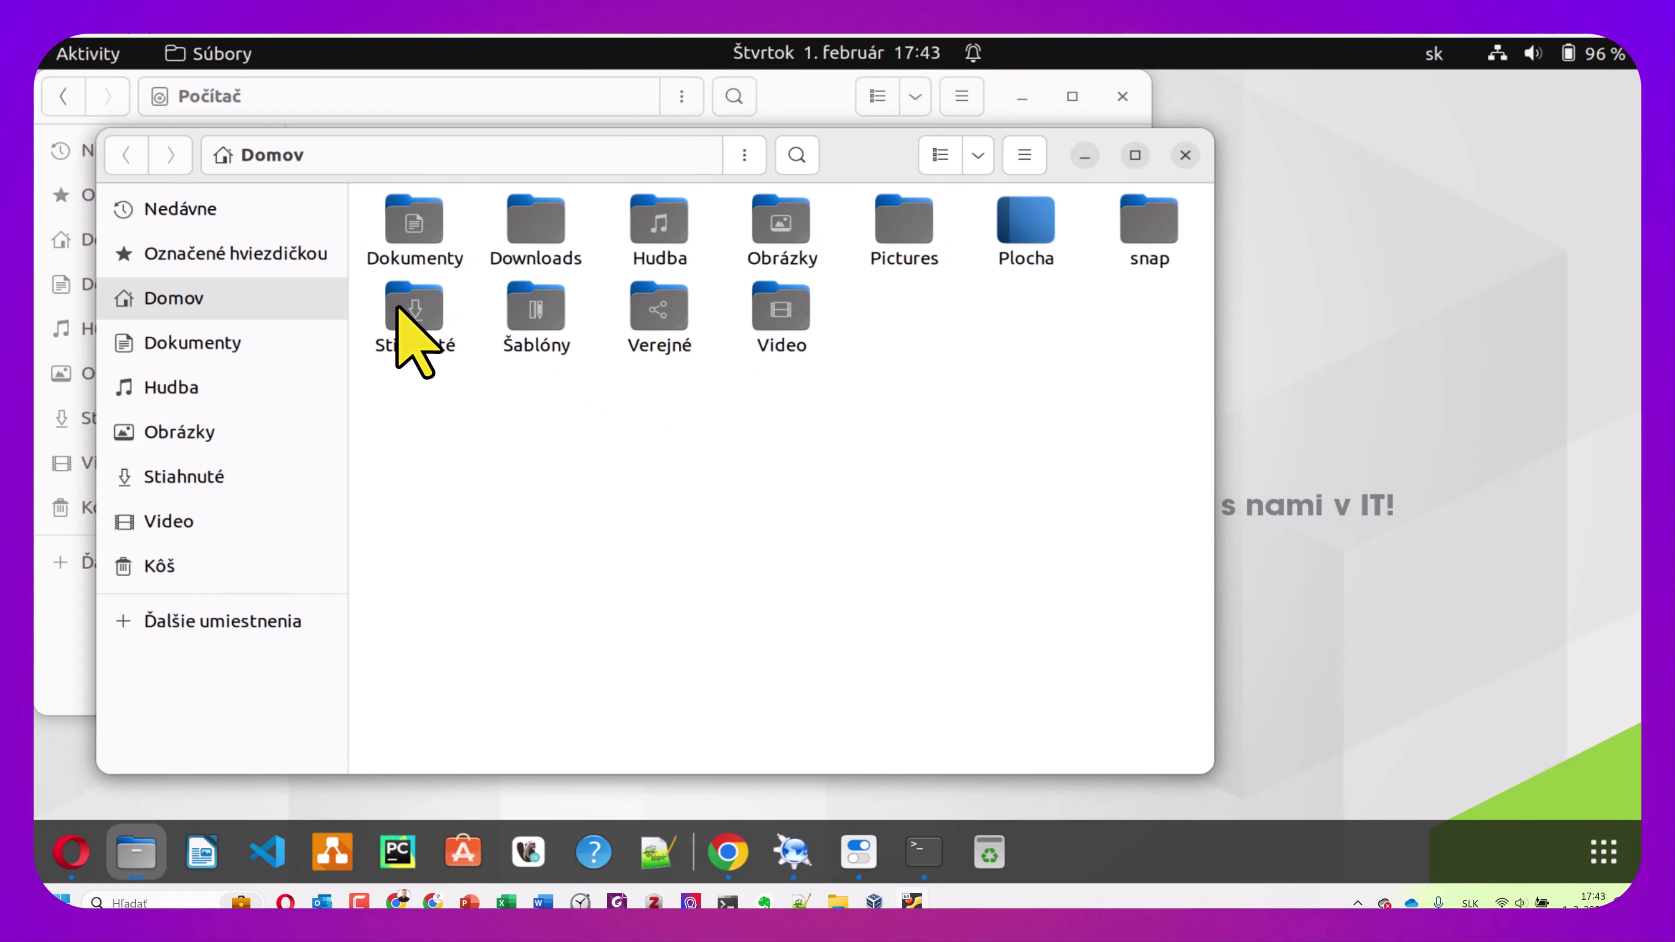
pyautogui.click(254, 623)
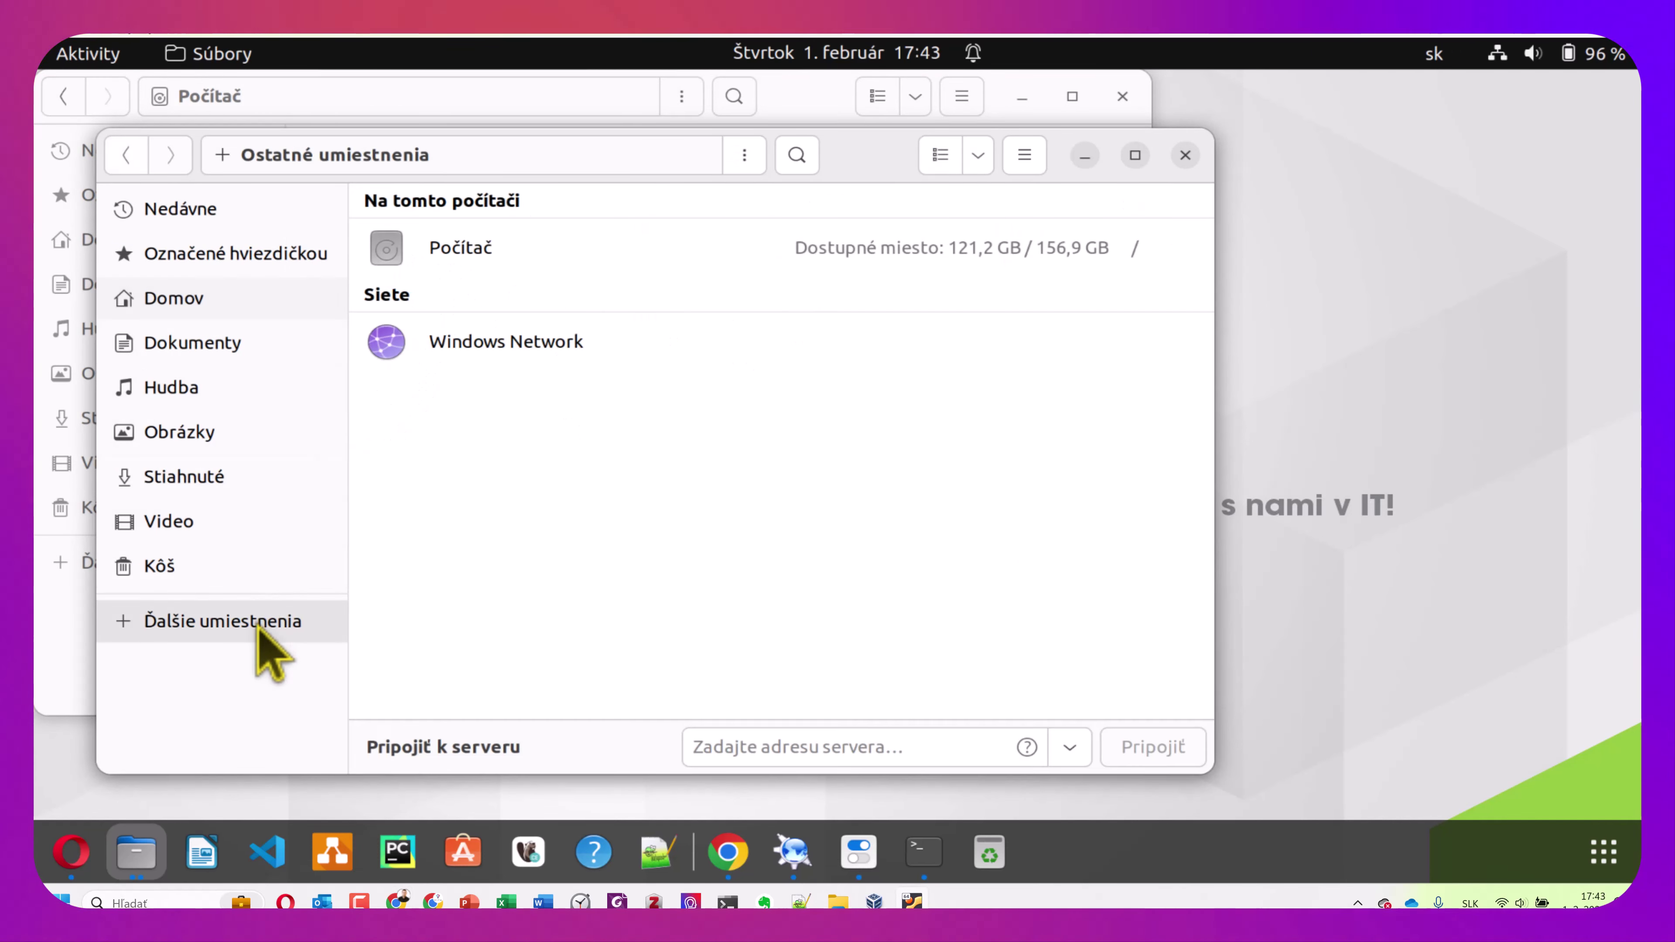
pyautogui.click(475, 251)
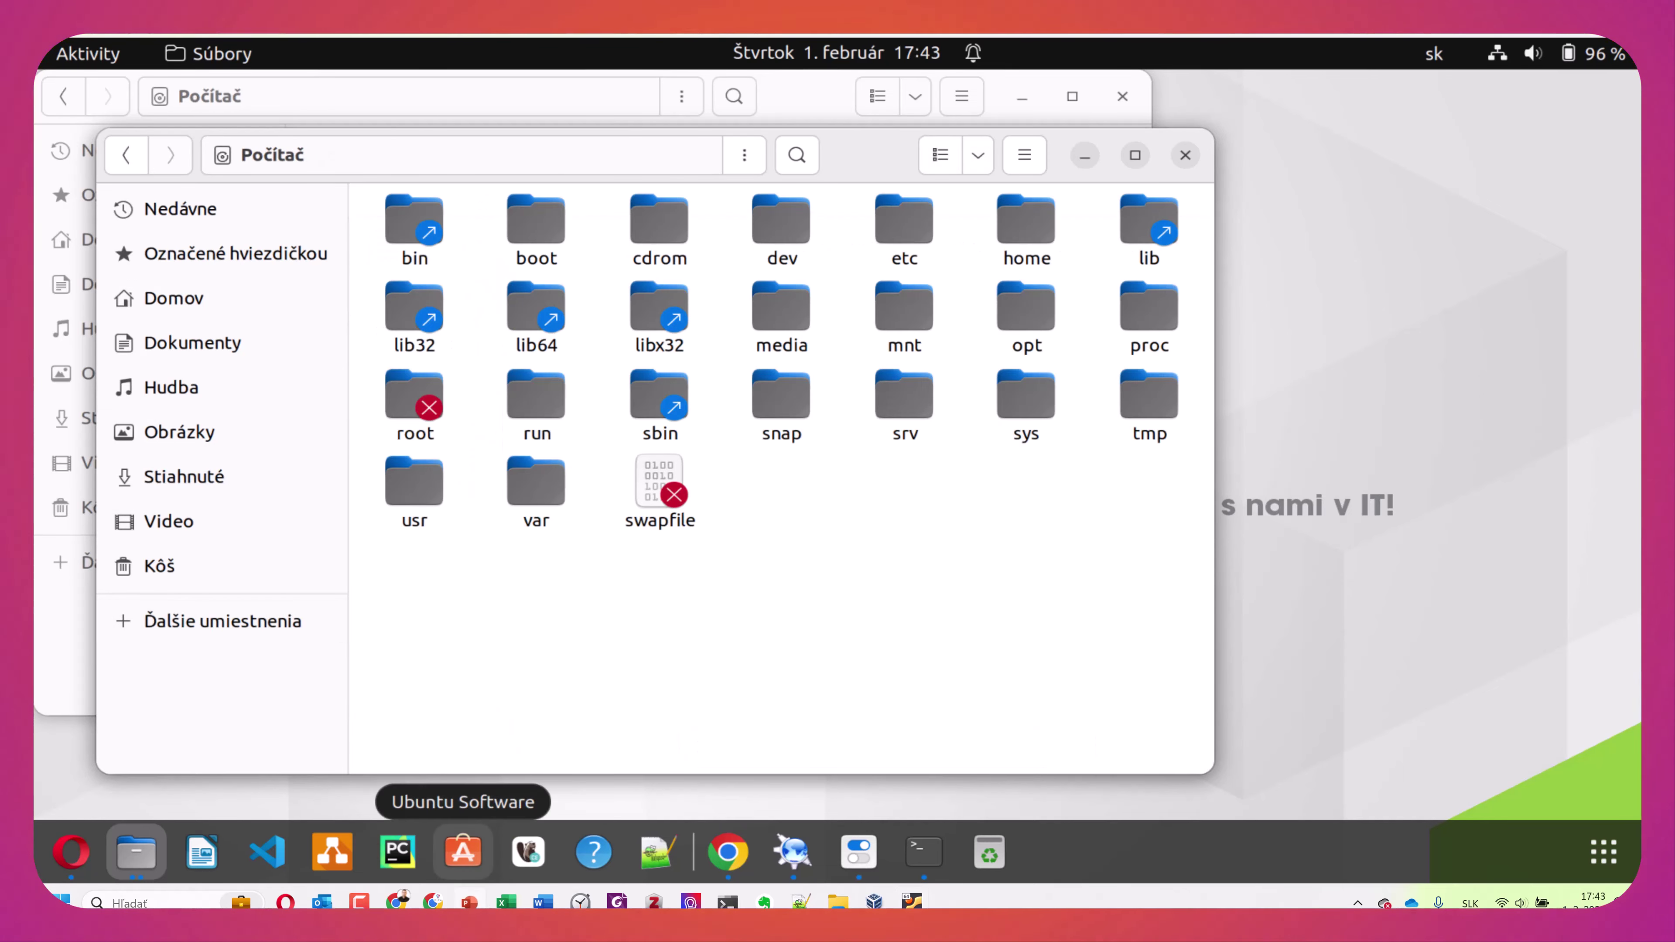
pyautogui.click(470, 901)
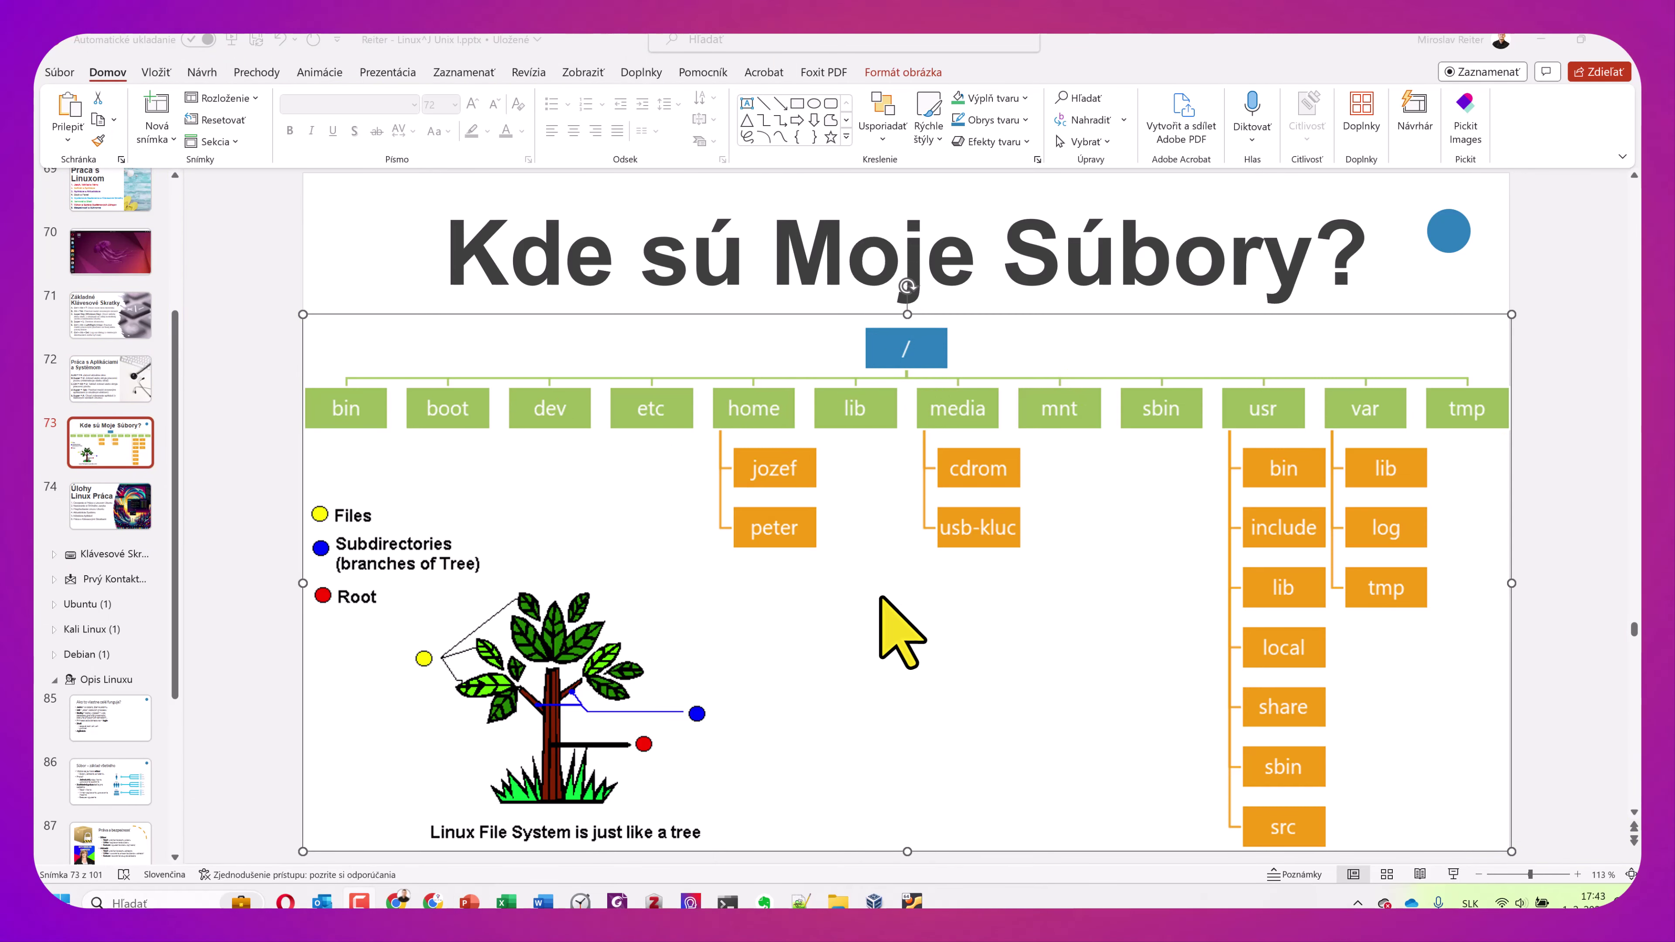
# Minimize PowerPoint to reveal the Files root folder listing
pyautogui.click(1537, 40)
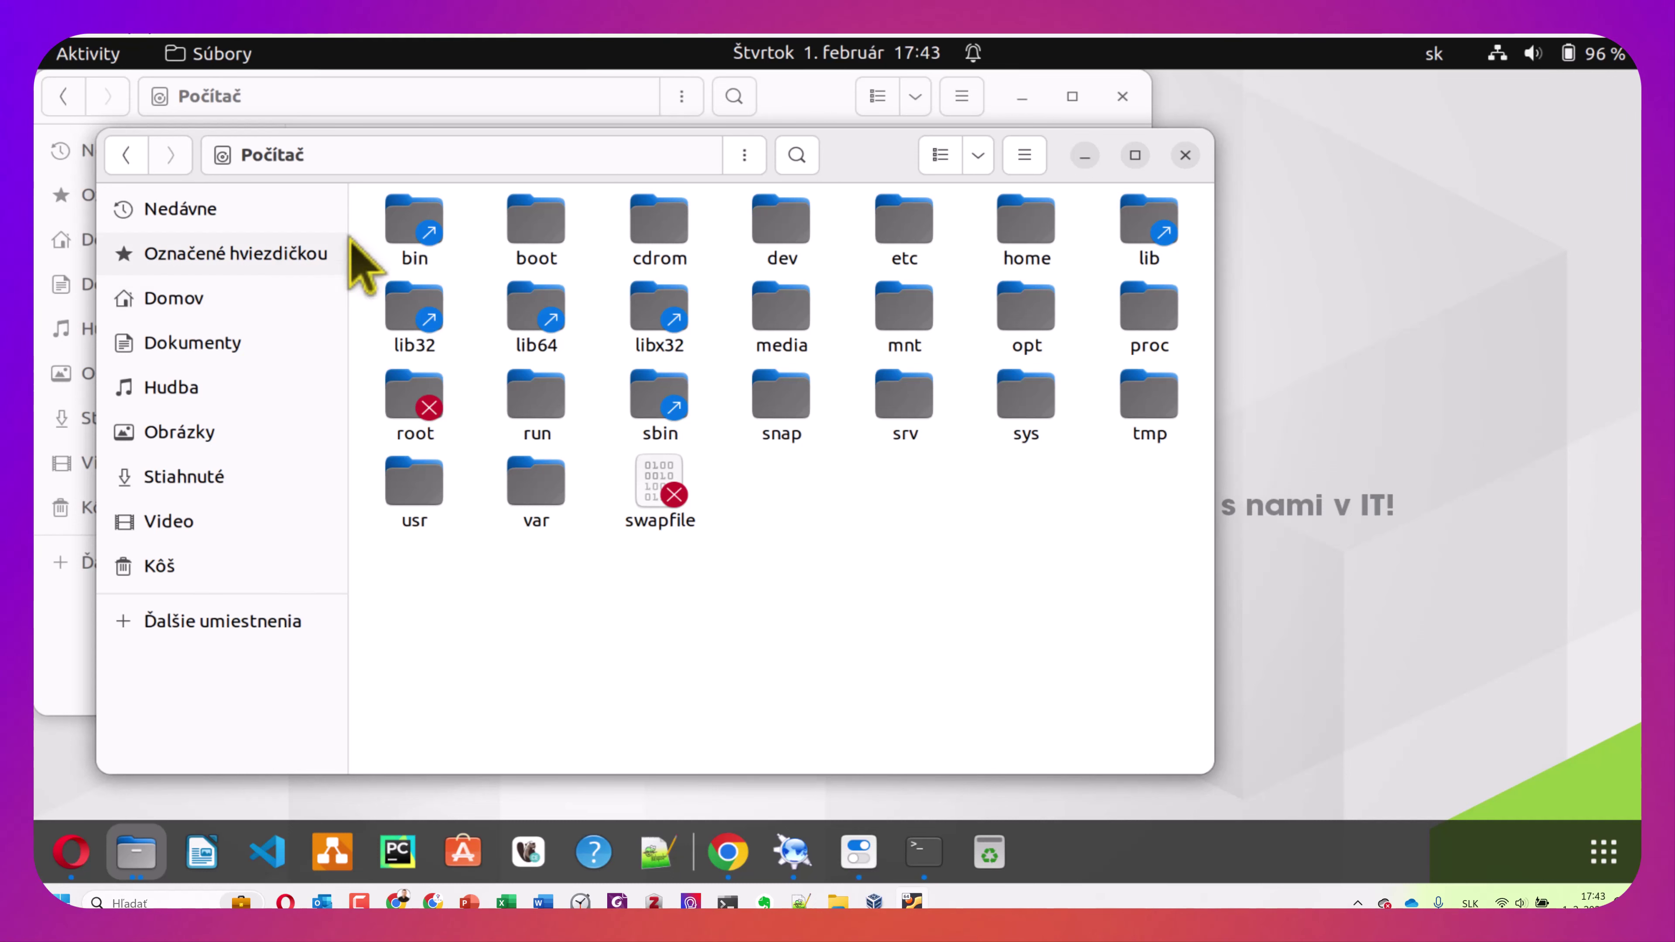
# Open the bin folder, maximize the Files window, and go back to the root list
pyautogui.doubleClick(416, 224)
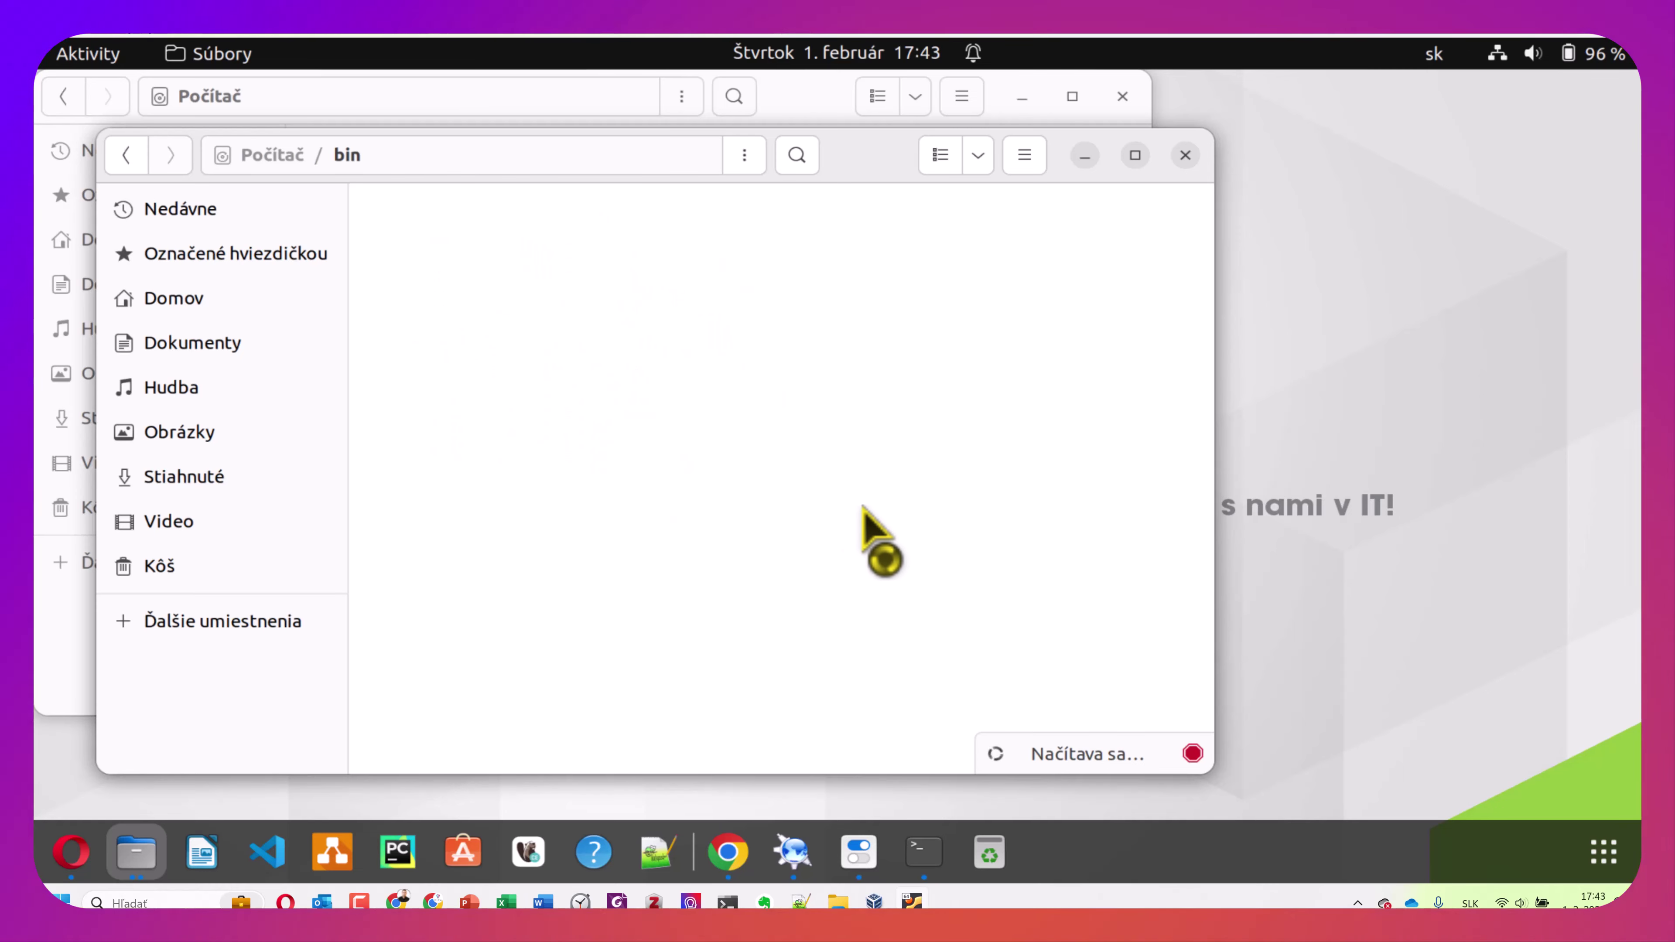
pyautogui.click(1135, 155)
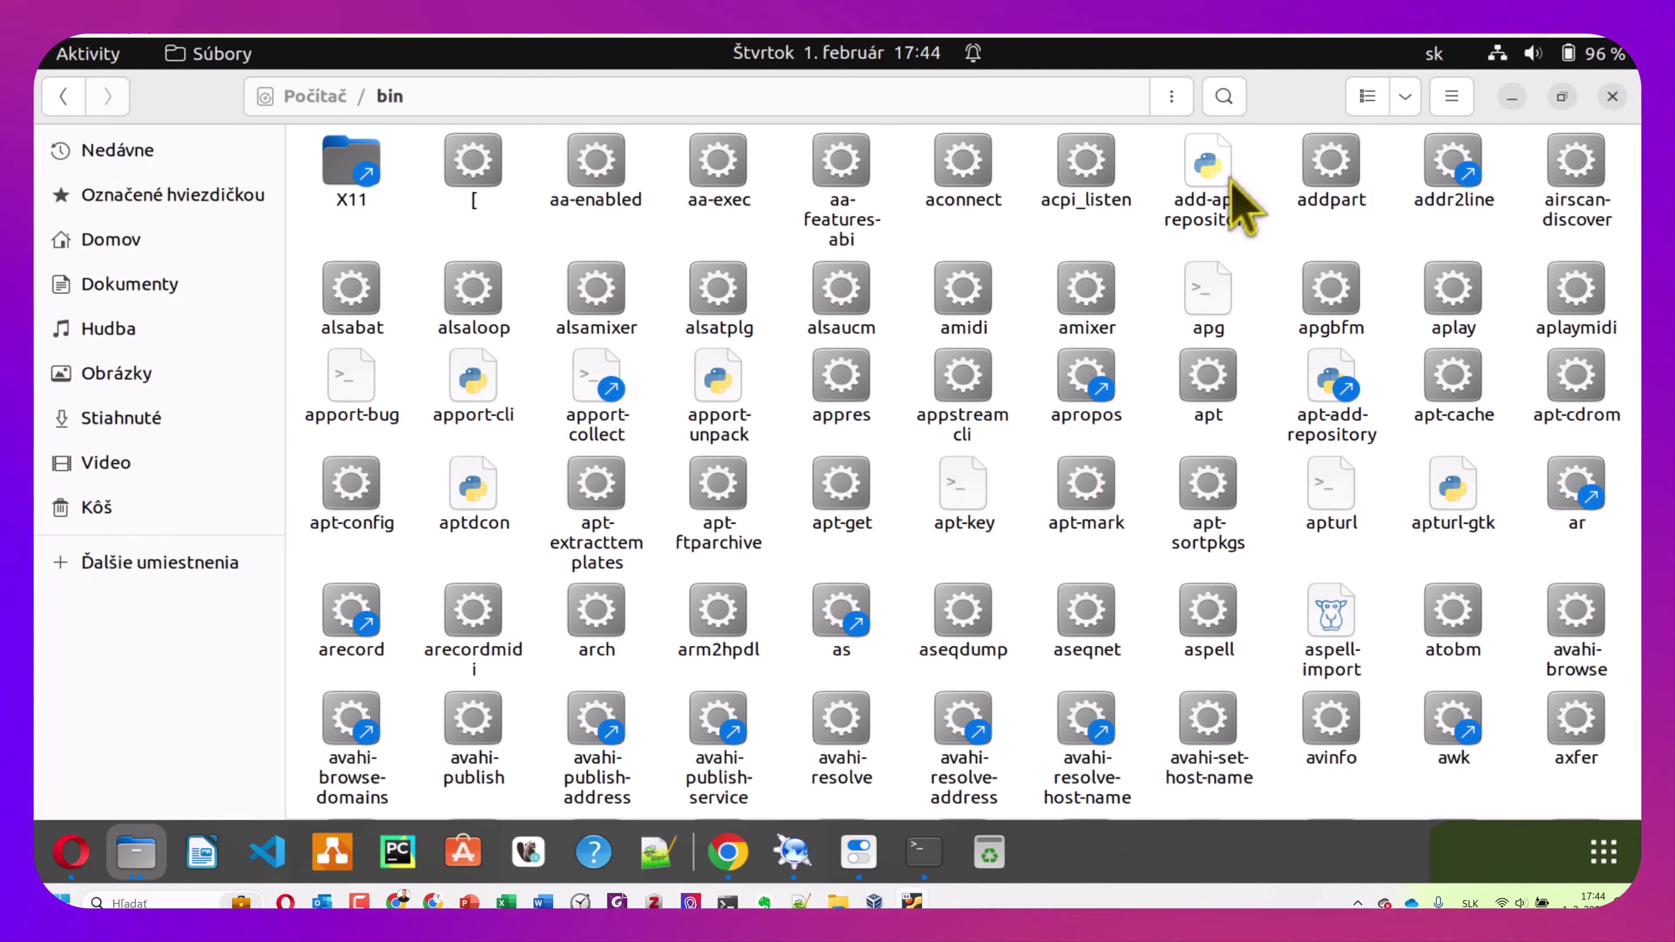
pyautogui.click(64, 96)
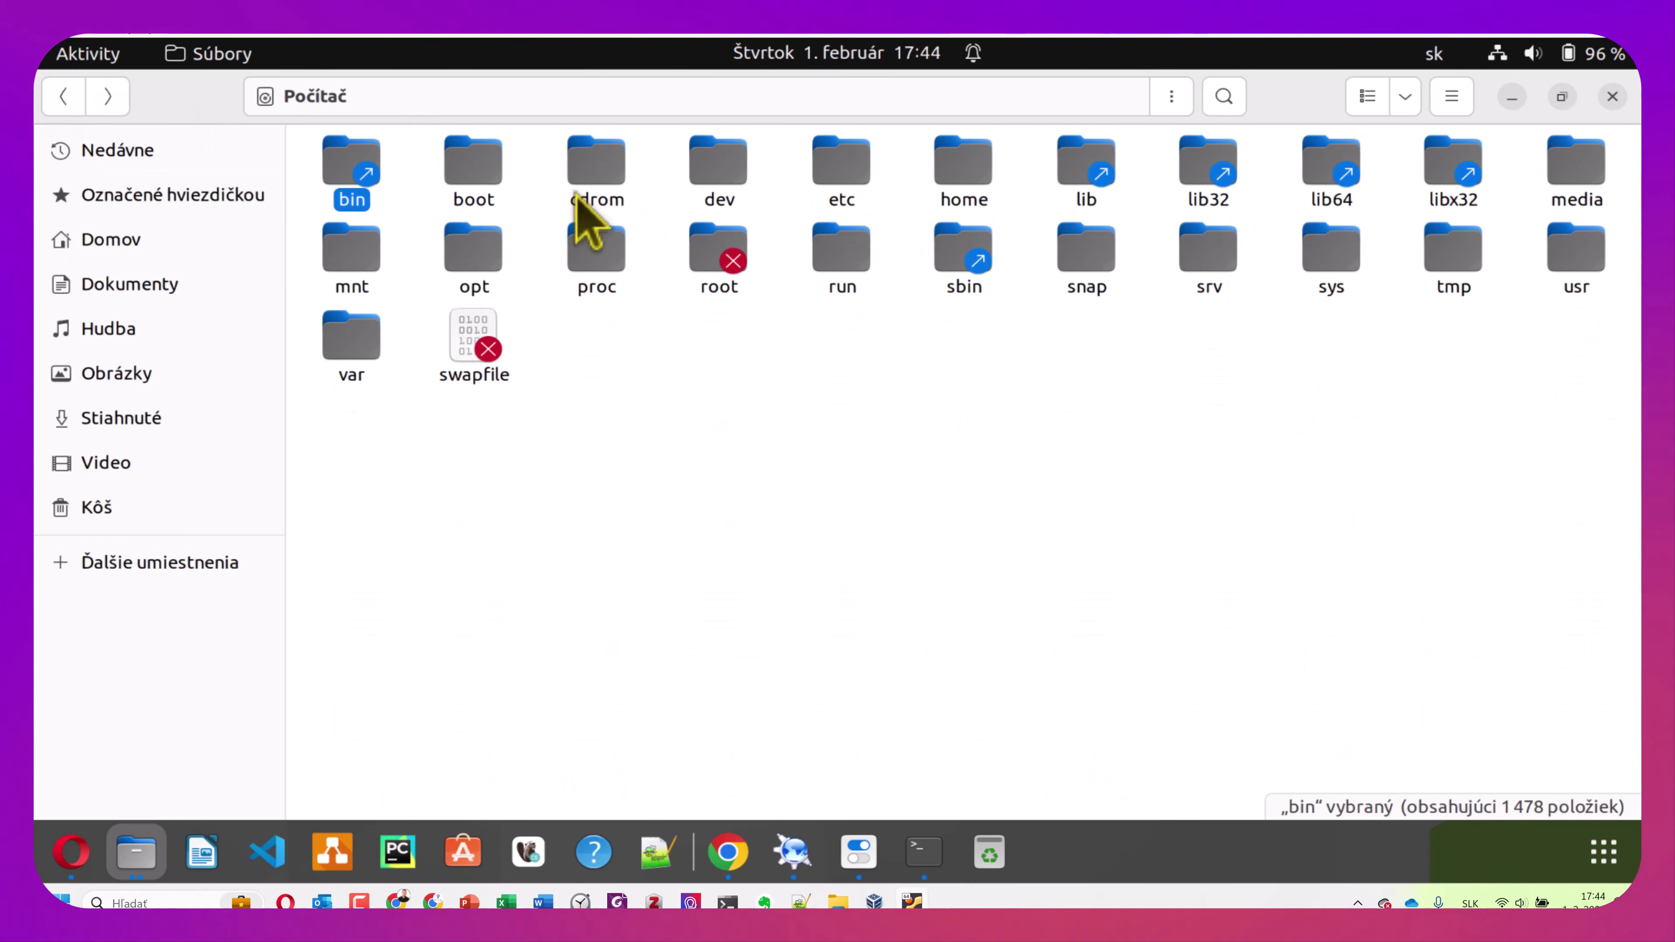
# Open the boot, dev and etc folders in turn, returning to the root list after each
pyautogui.doubleClick(477, 175)
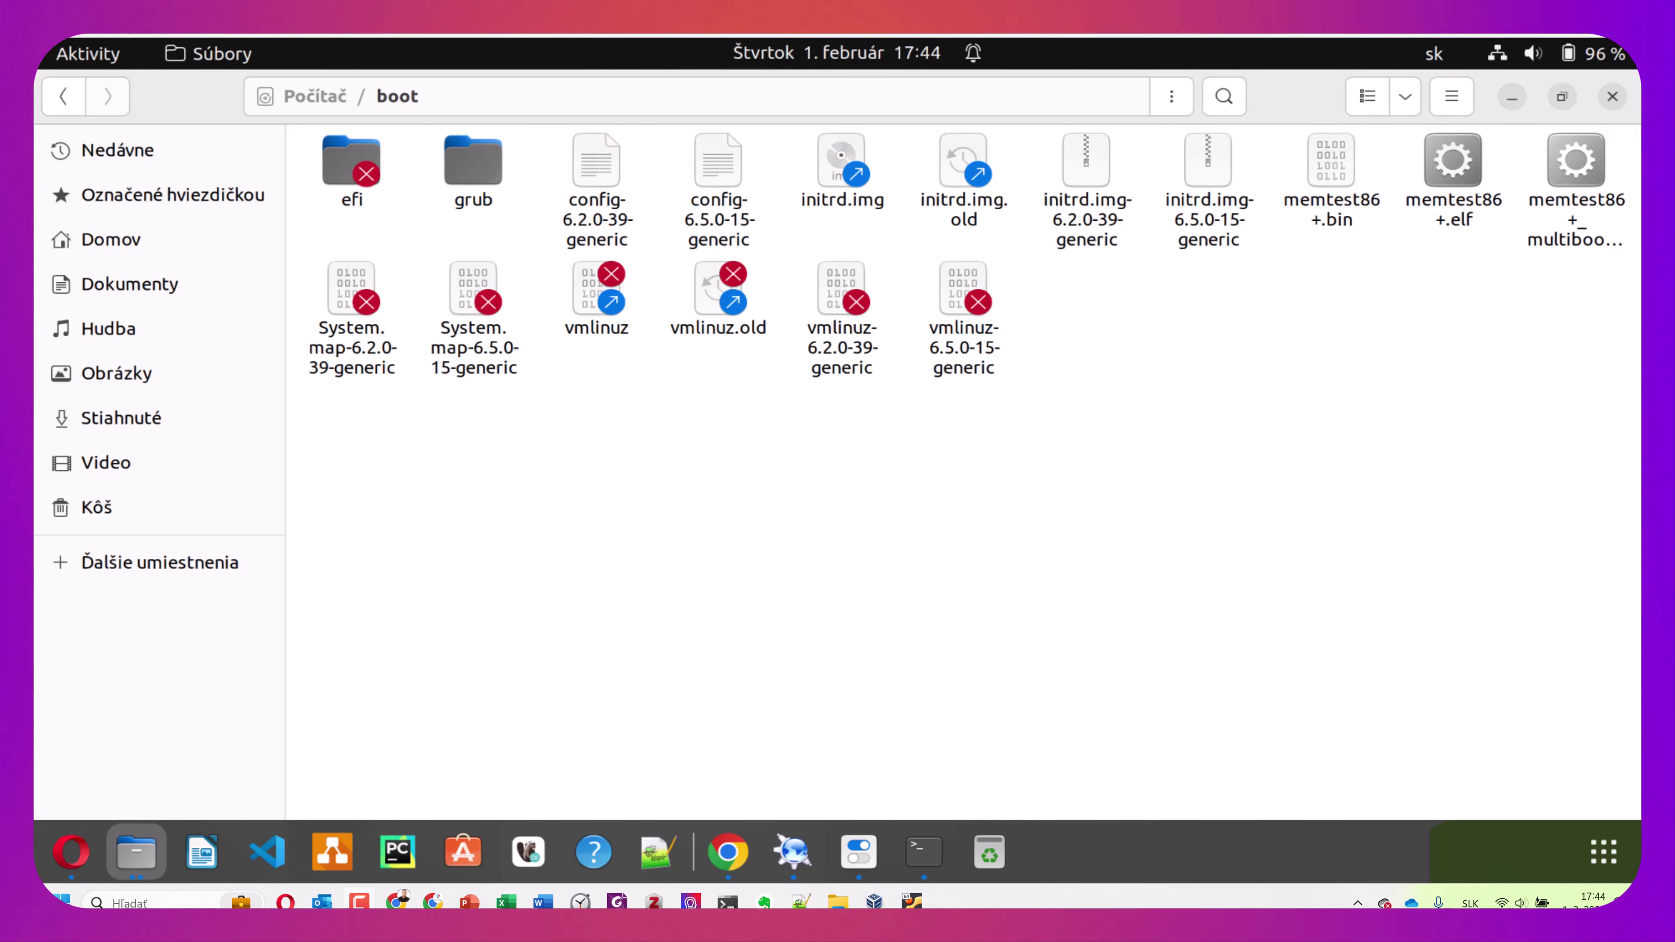
pyautogui.click(64, 96)
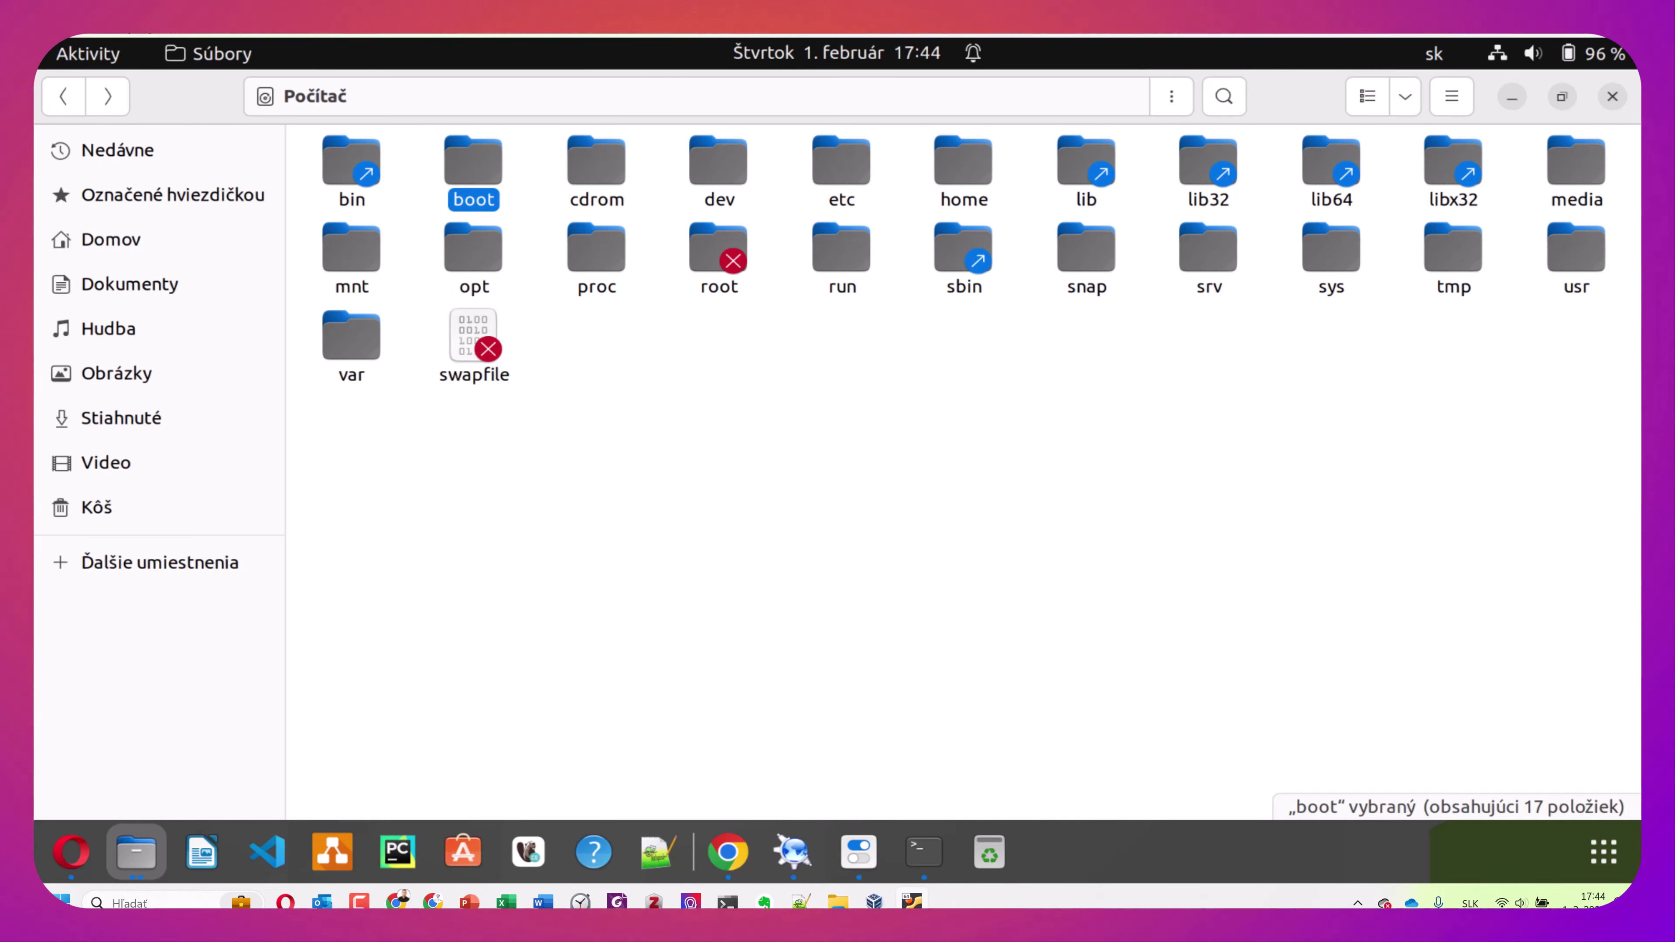
pyautogui.click(708, 167)
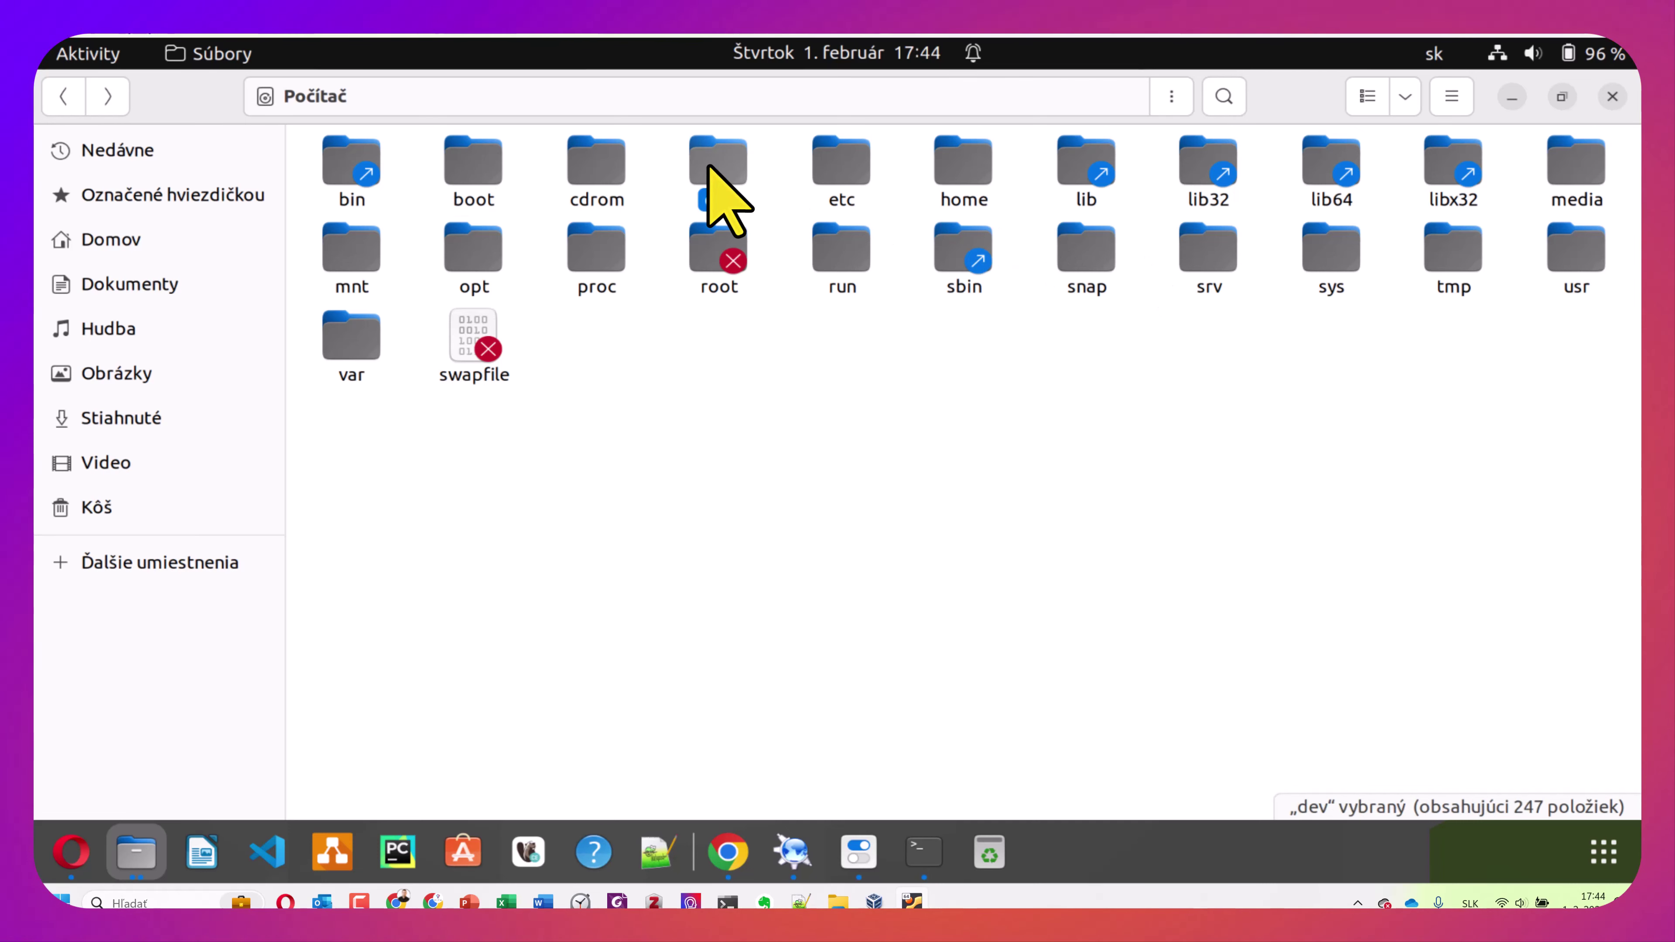
pyautogui.doubleClick(708, 167)
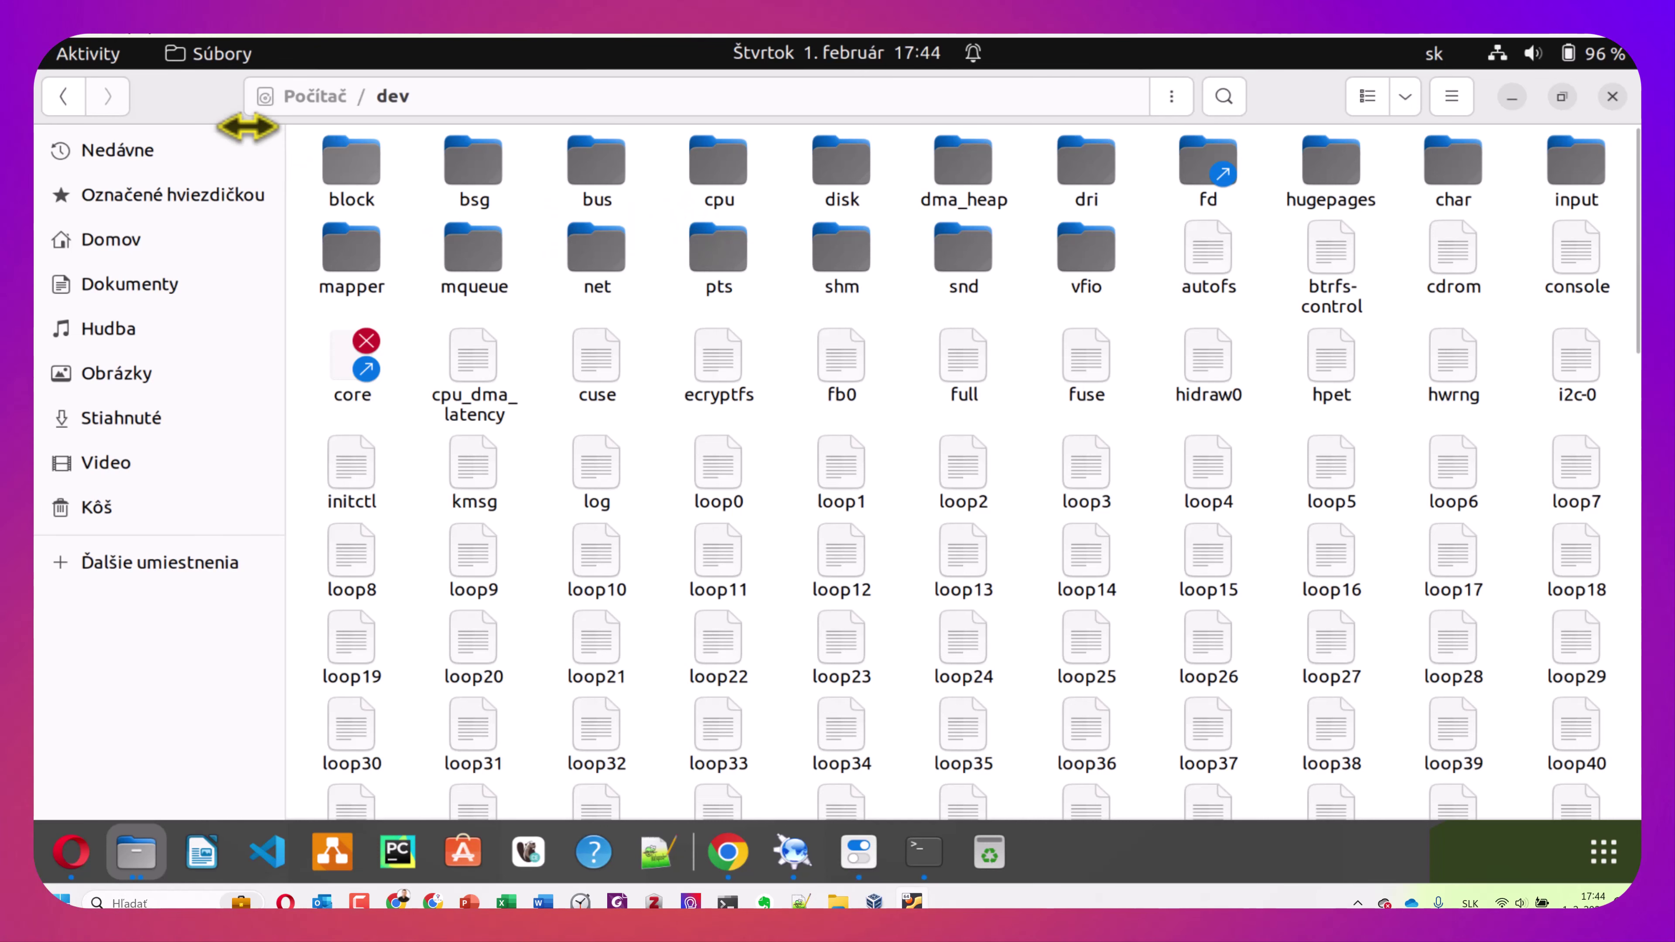
pyautogui.click(64, 97)
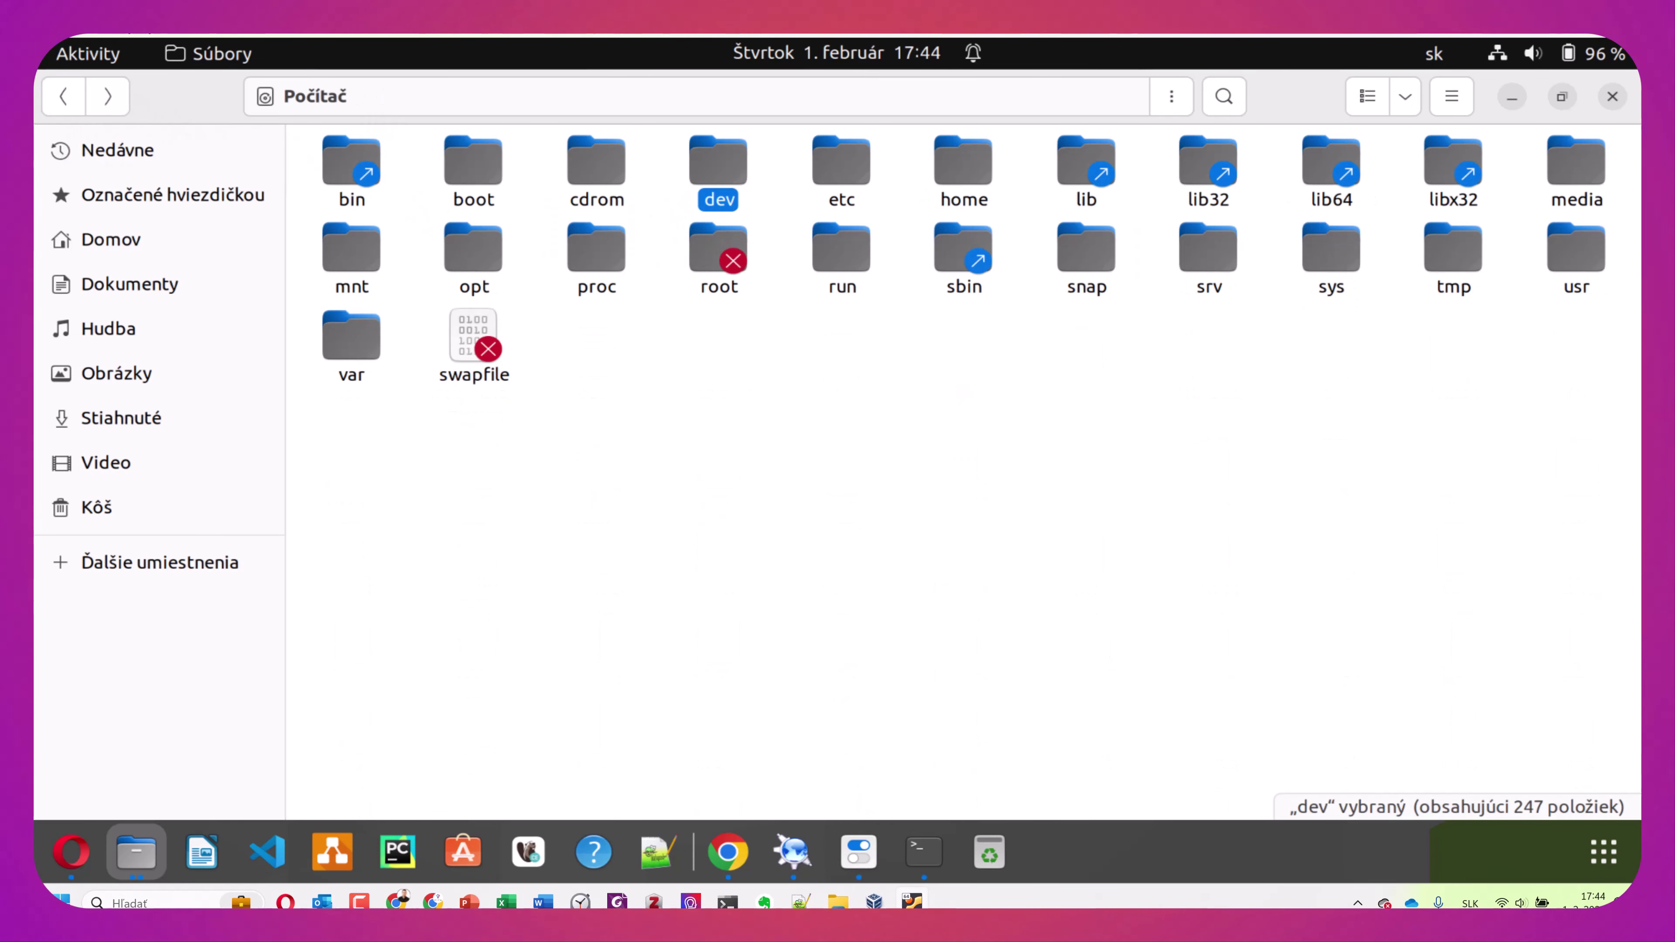
pyautogui.doubleClick(832, 175)
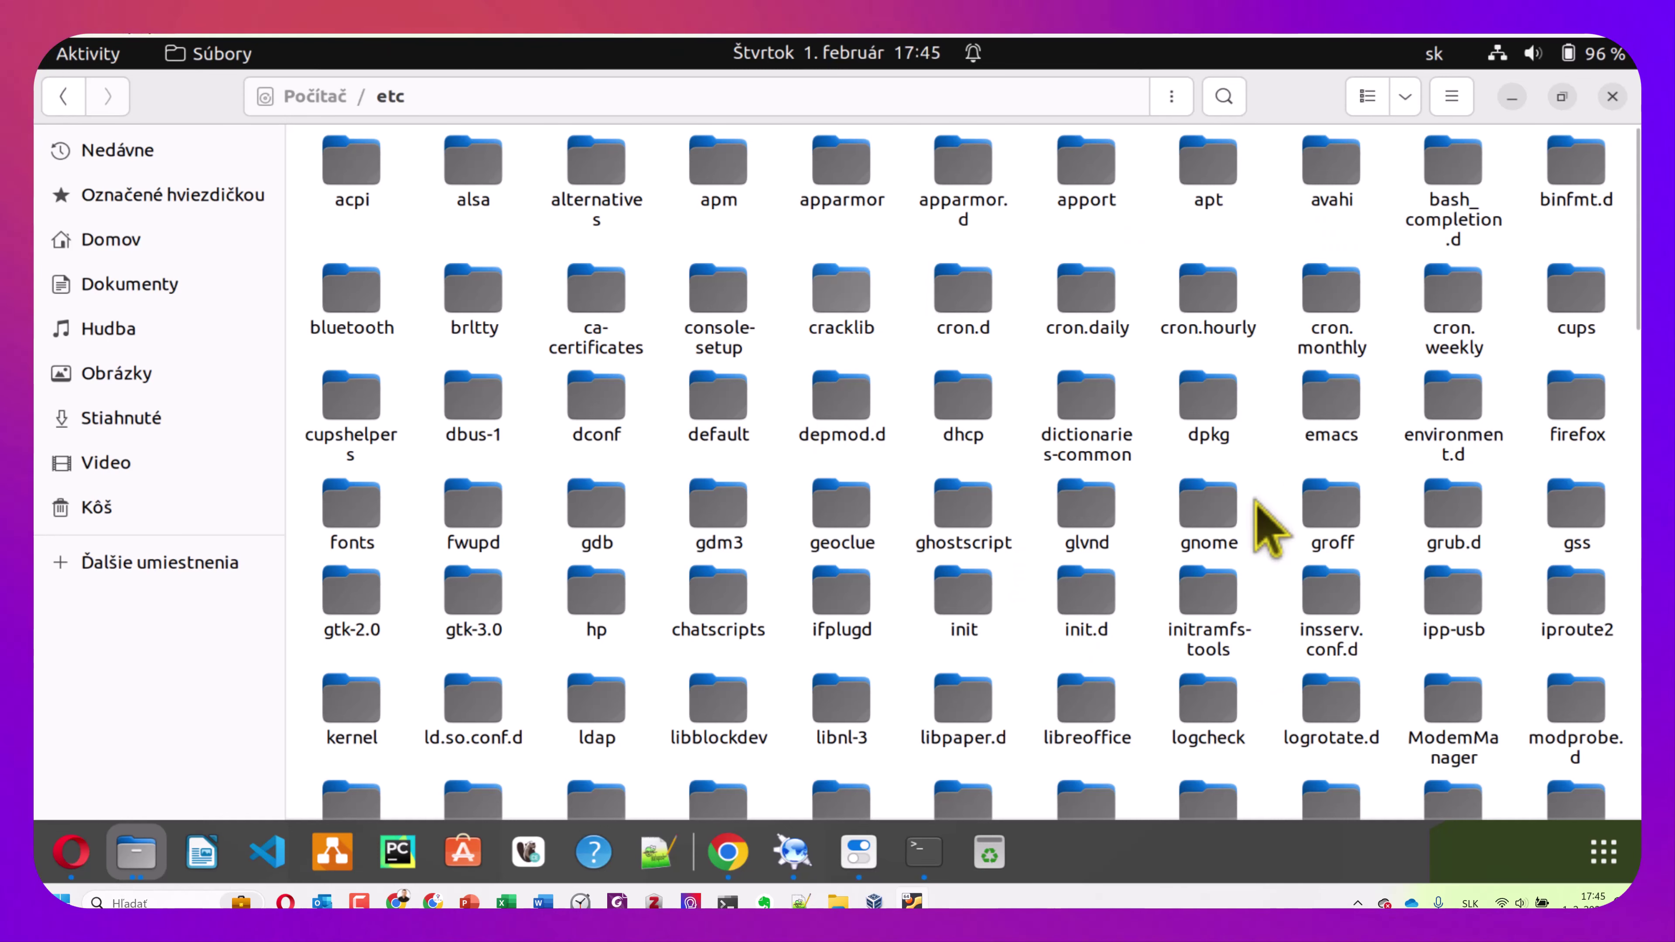
pyautogui.click(63, 97)
pyautogui.doubleClick(964, 181)
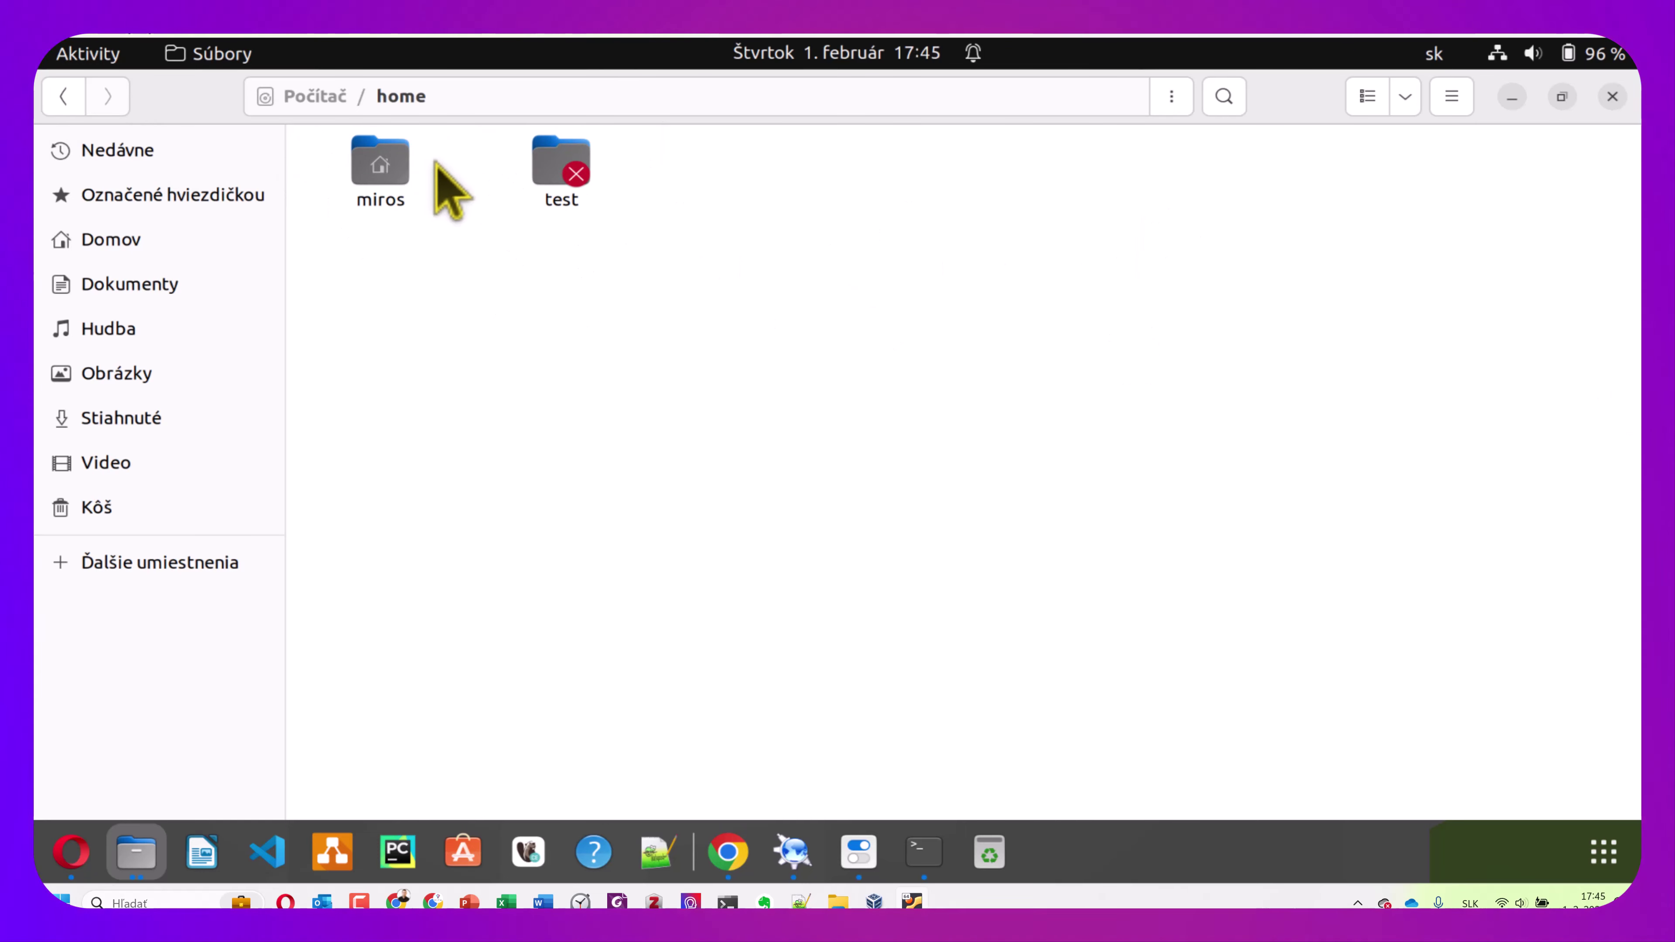
pyautogui.doubleClick(396, 165)
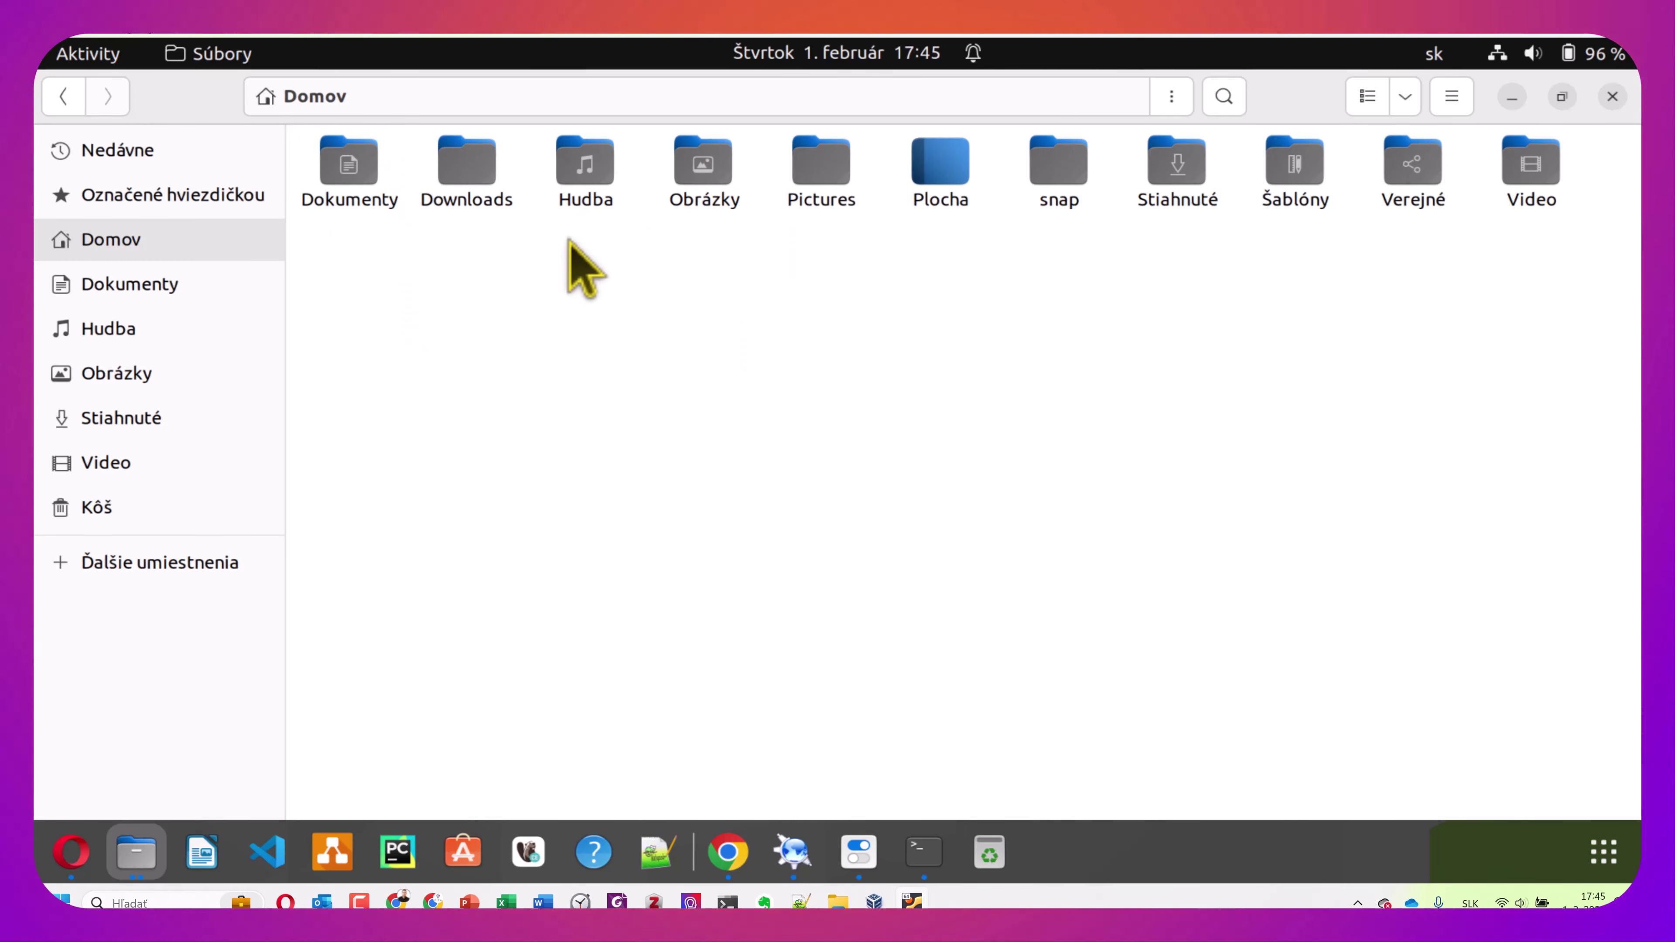
pyautogui.click(63, 97)
pyautogui.click(63, 98)
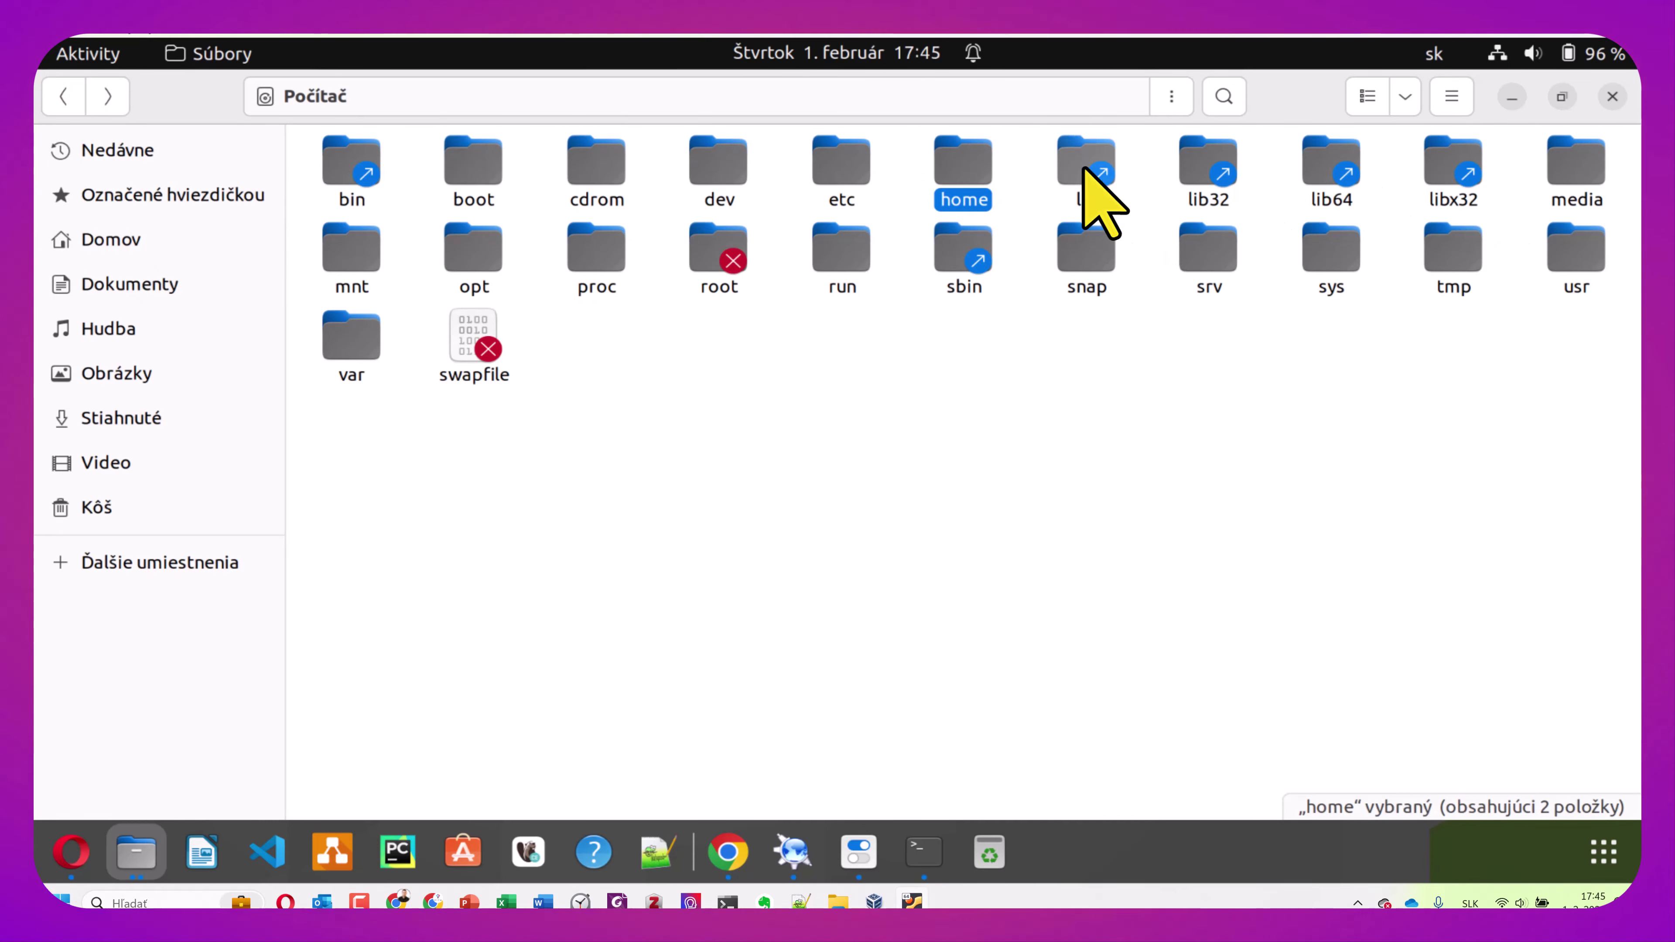
pyautogui.doubleClick(1068, 172)
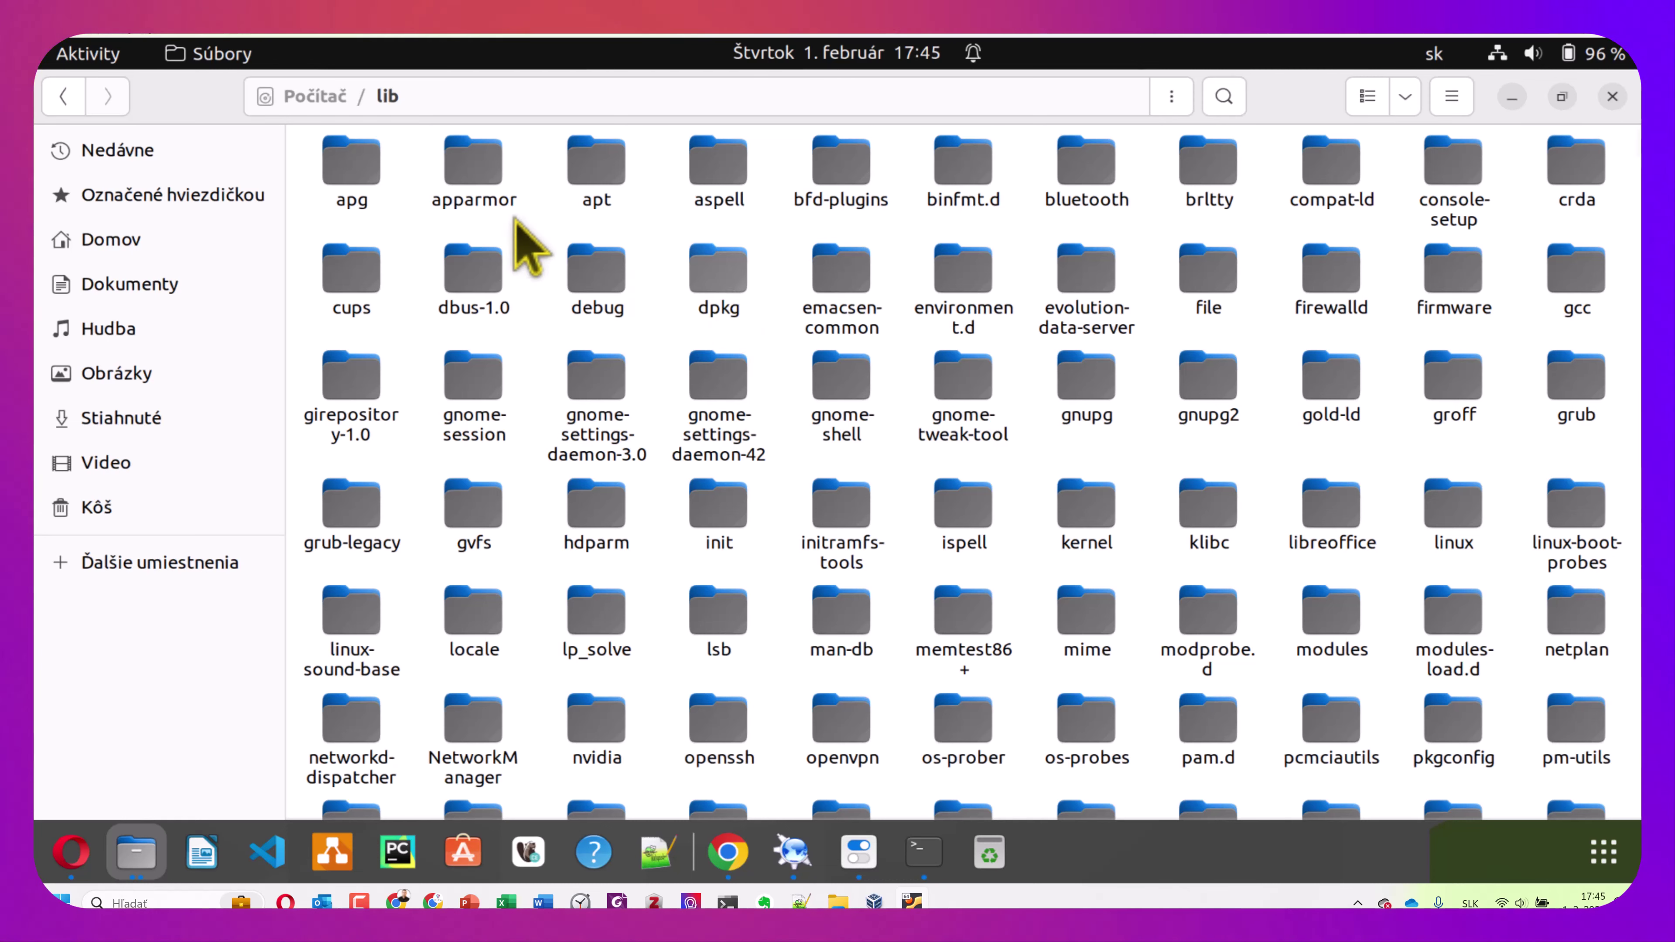
pyautogui.click(64, 96)
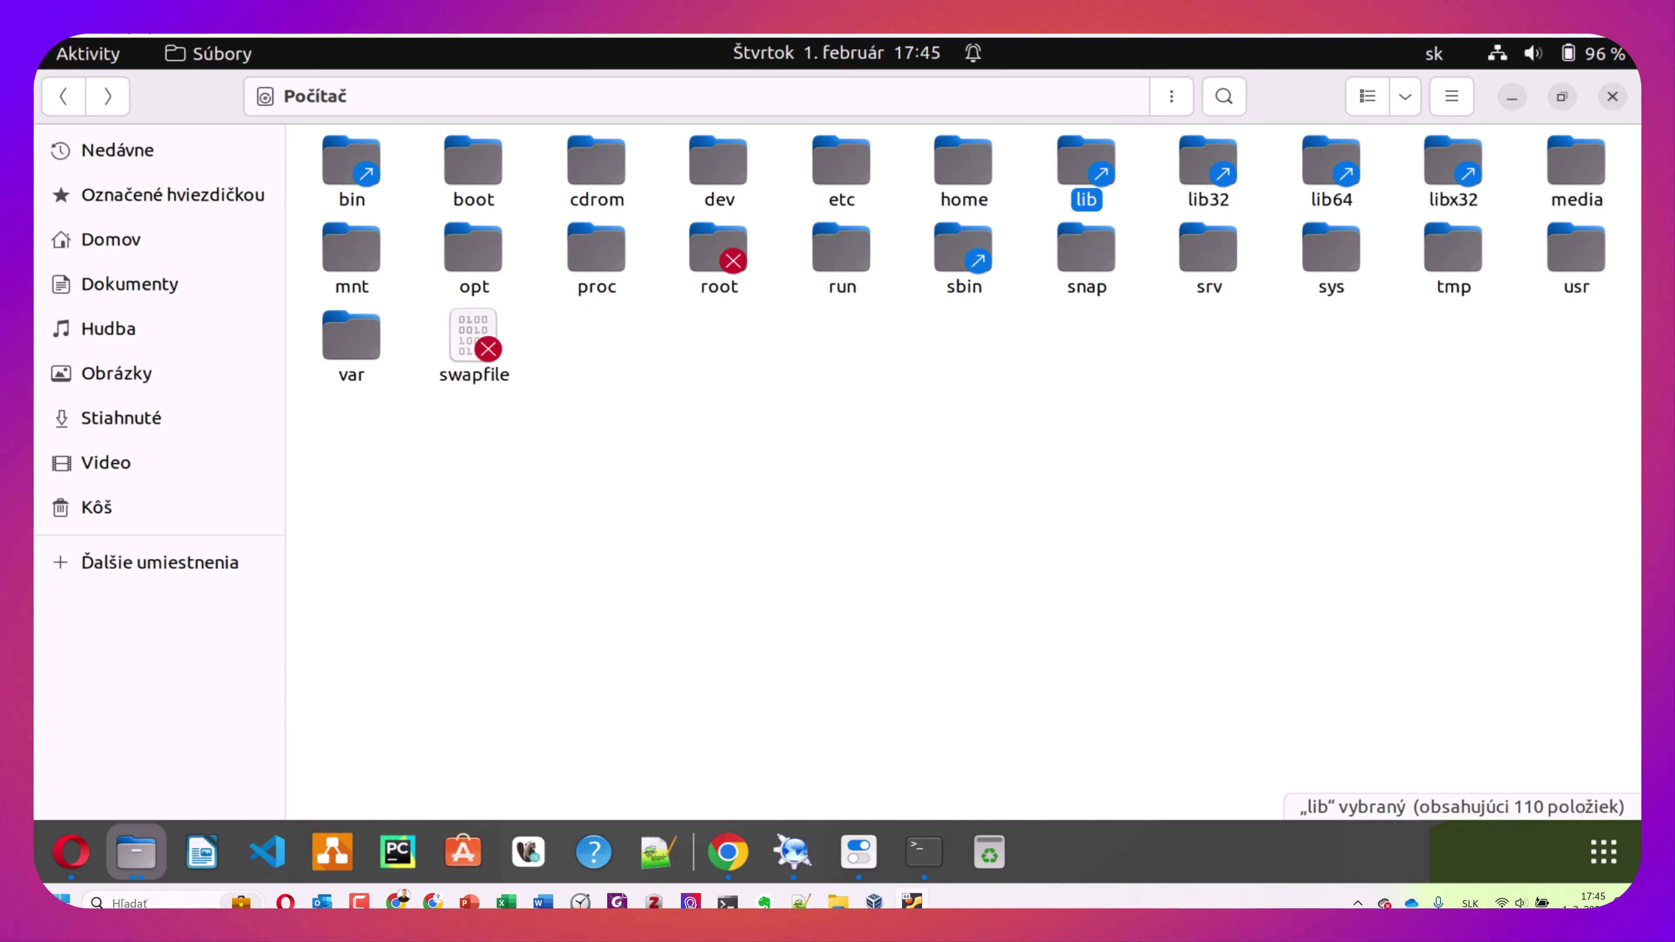
pyautogui.doubleClick(1575, 192)
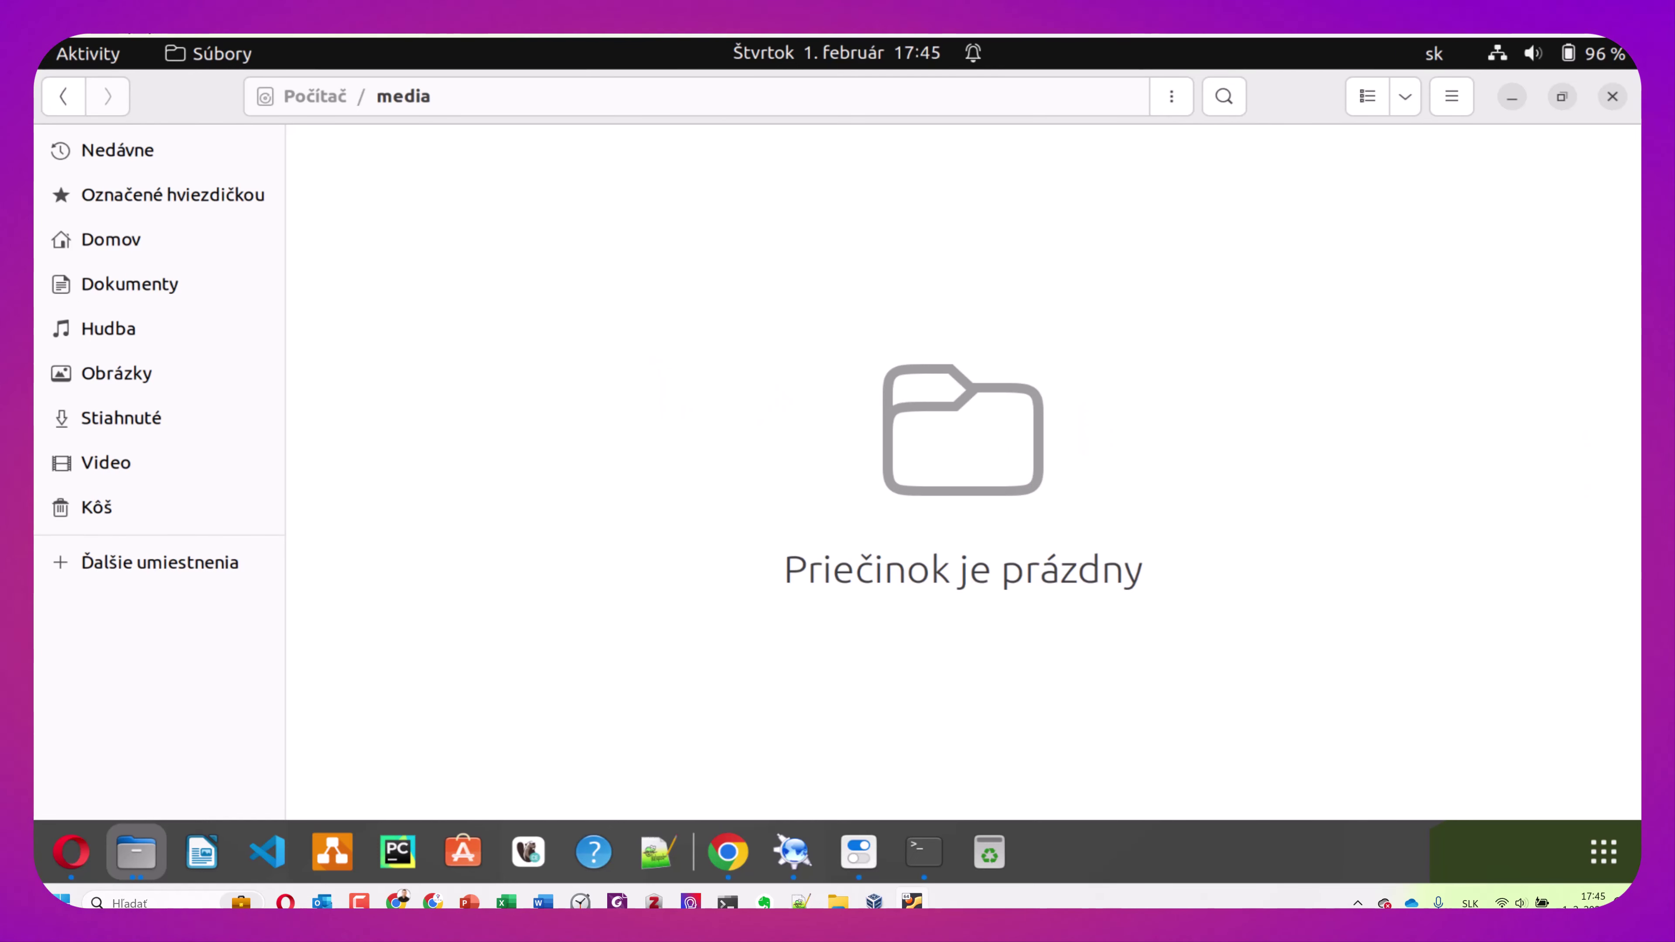
pyautogui.click(66, 96)
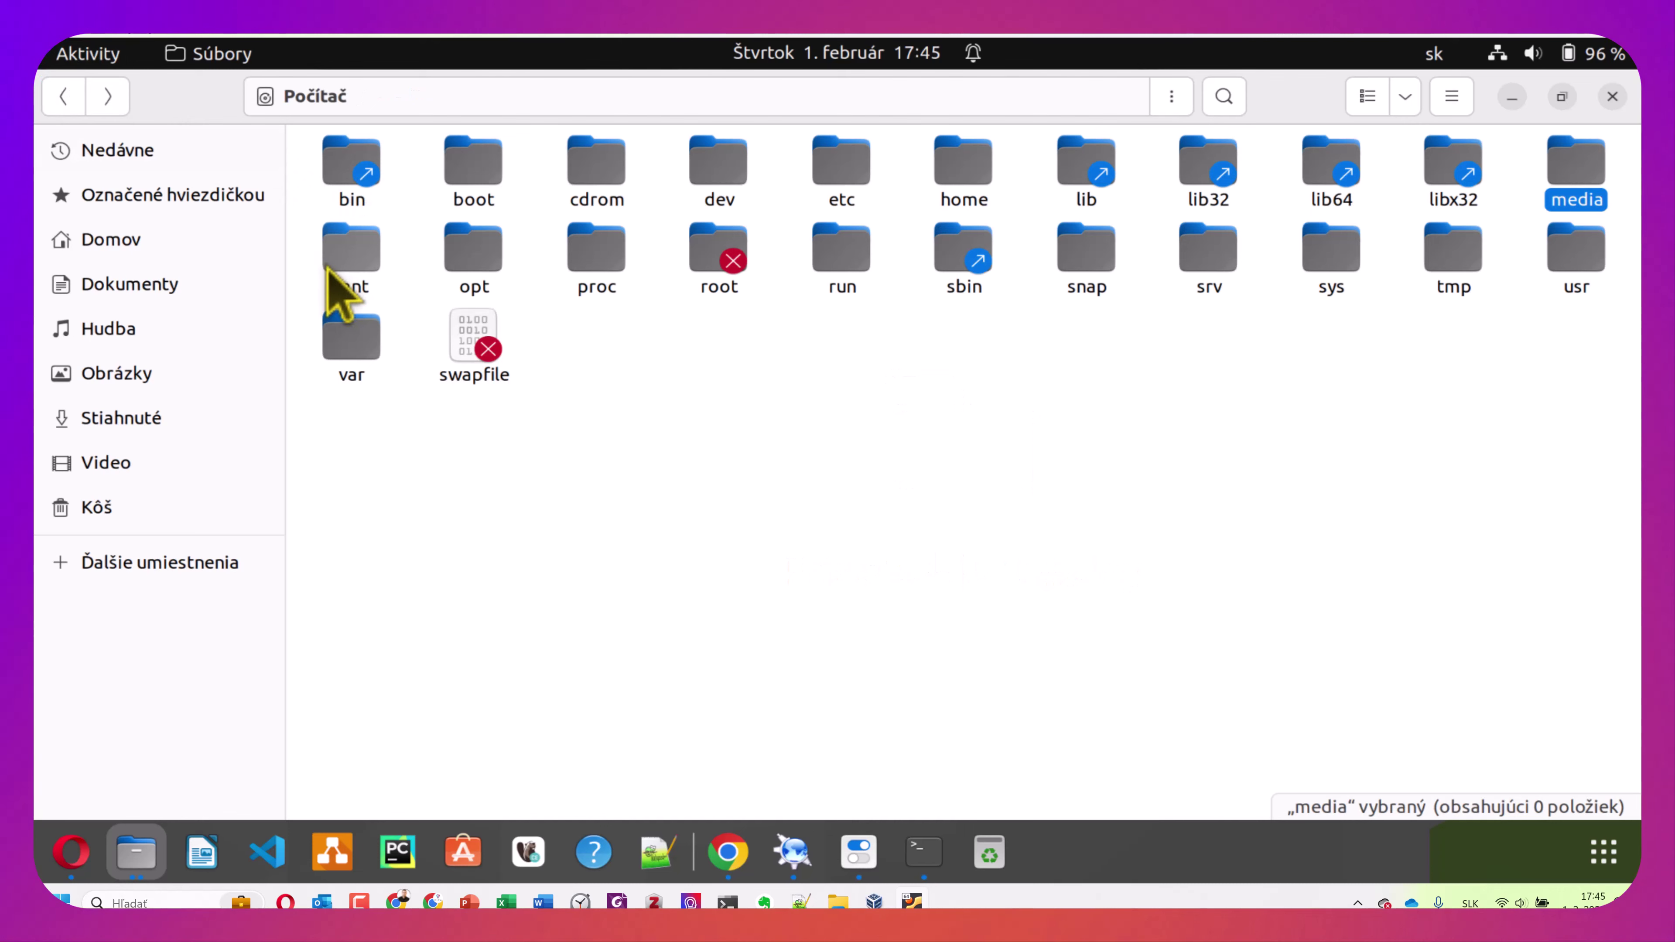
pyautogui.doubleClick(343, 264)
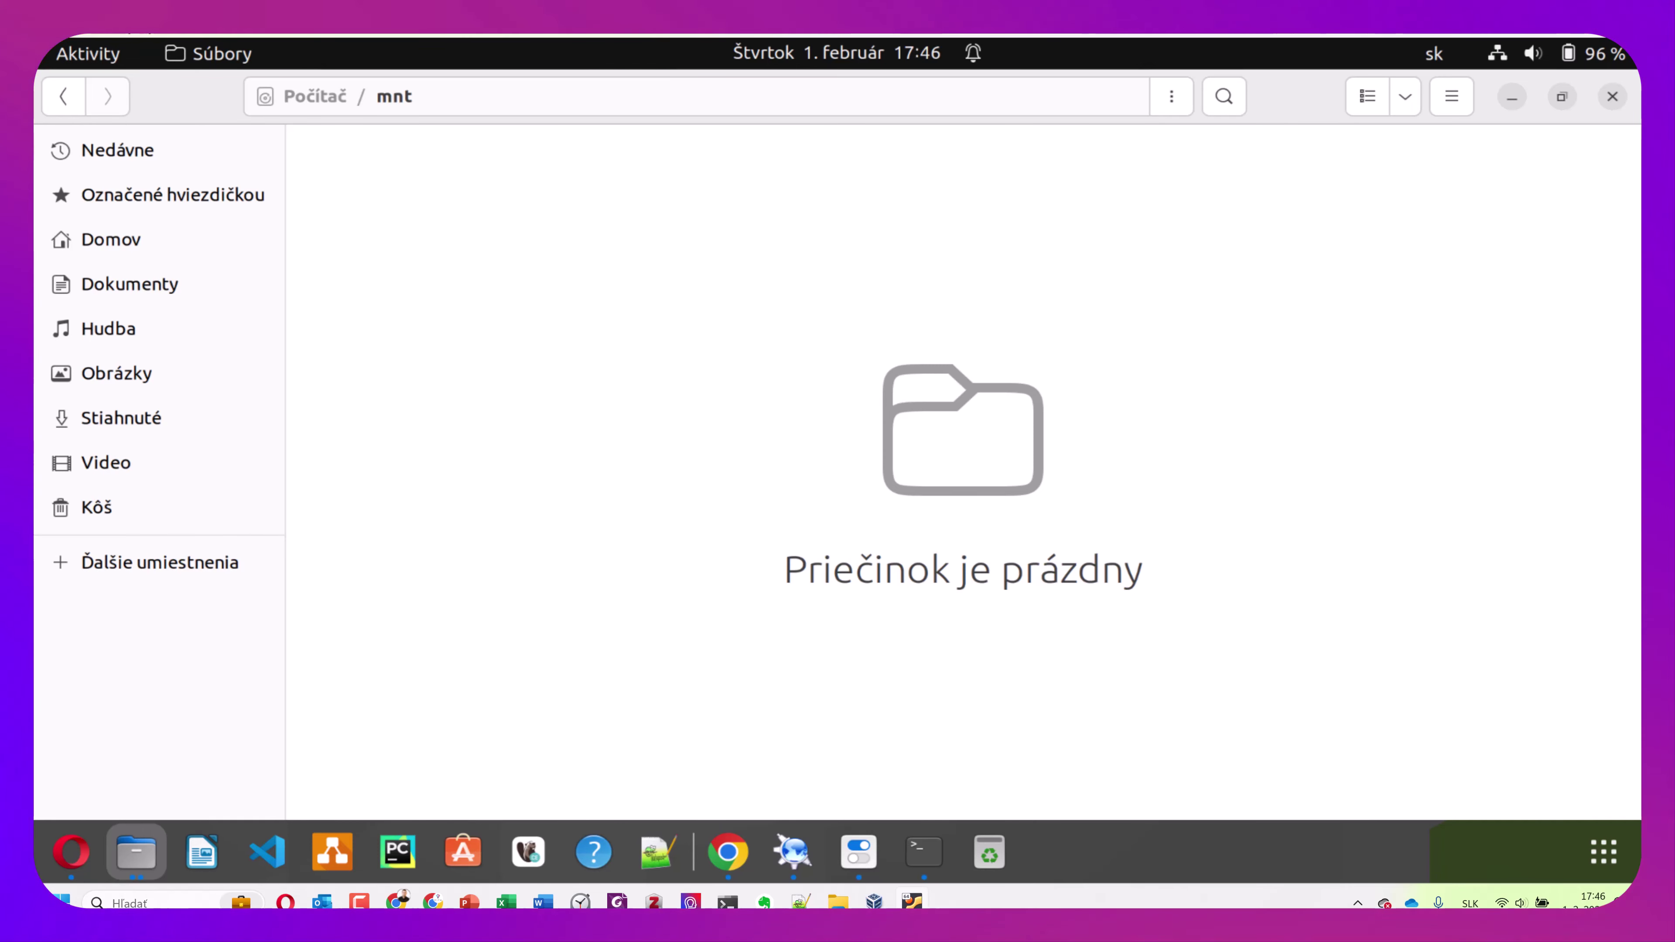
pyautogui.click(63, 96)
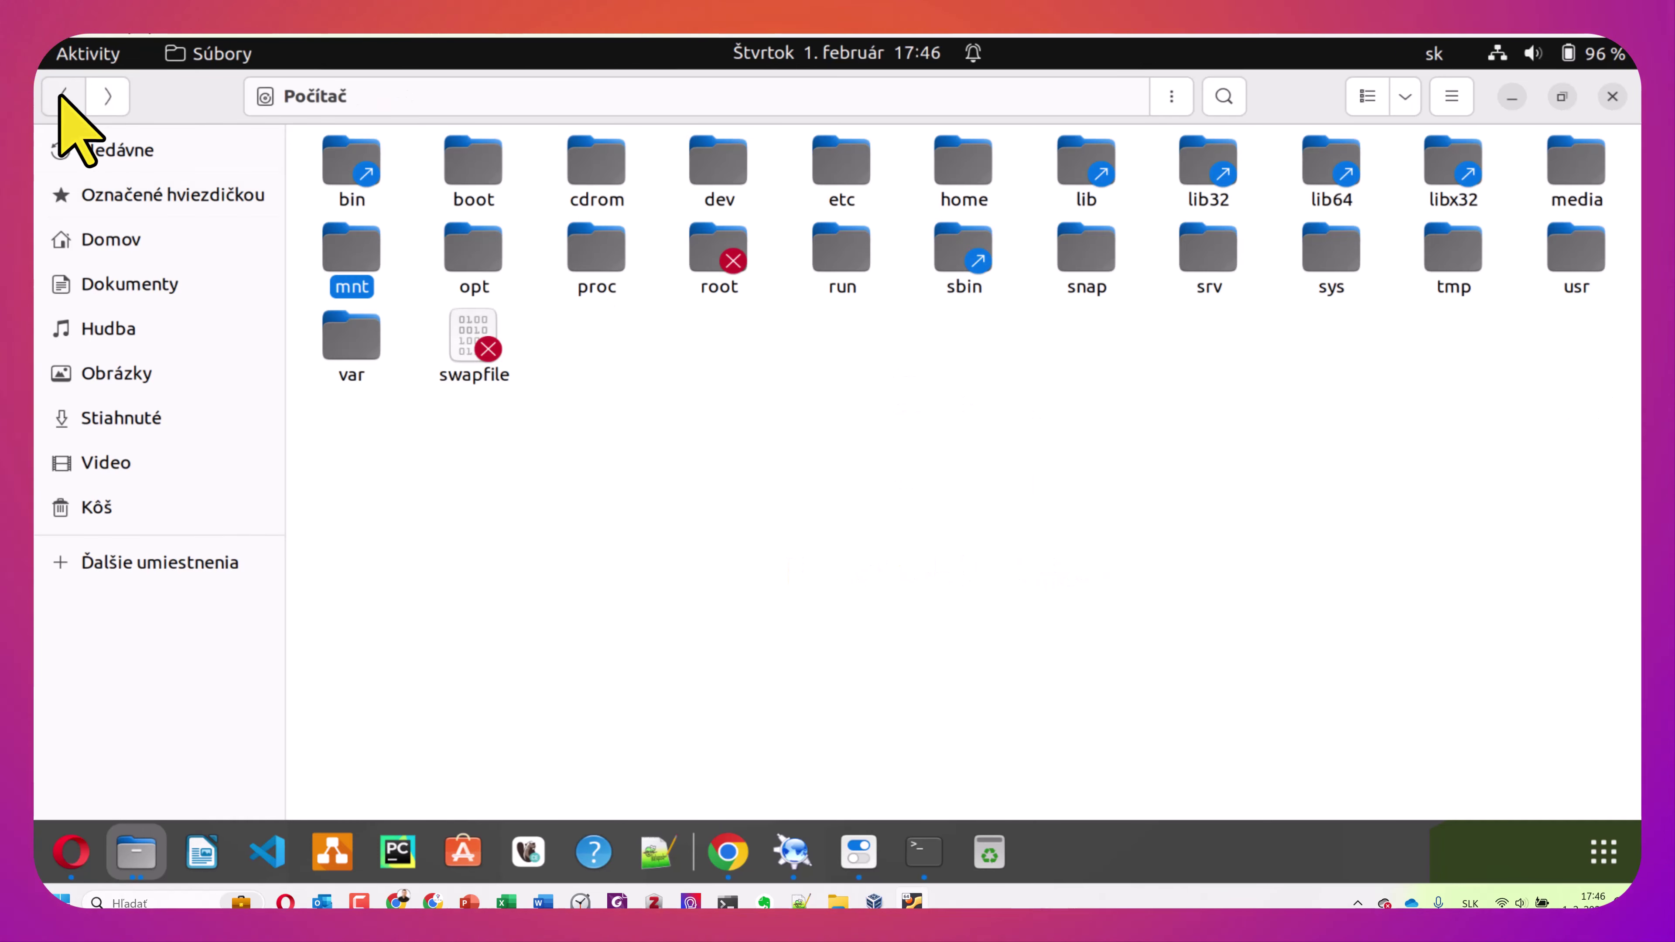
pyautogui.doubleClick(486, 270)
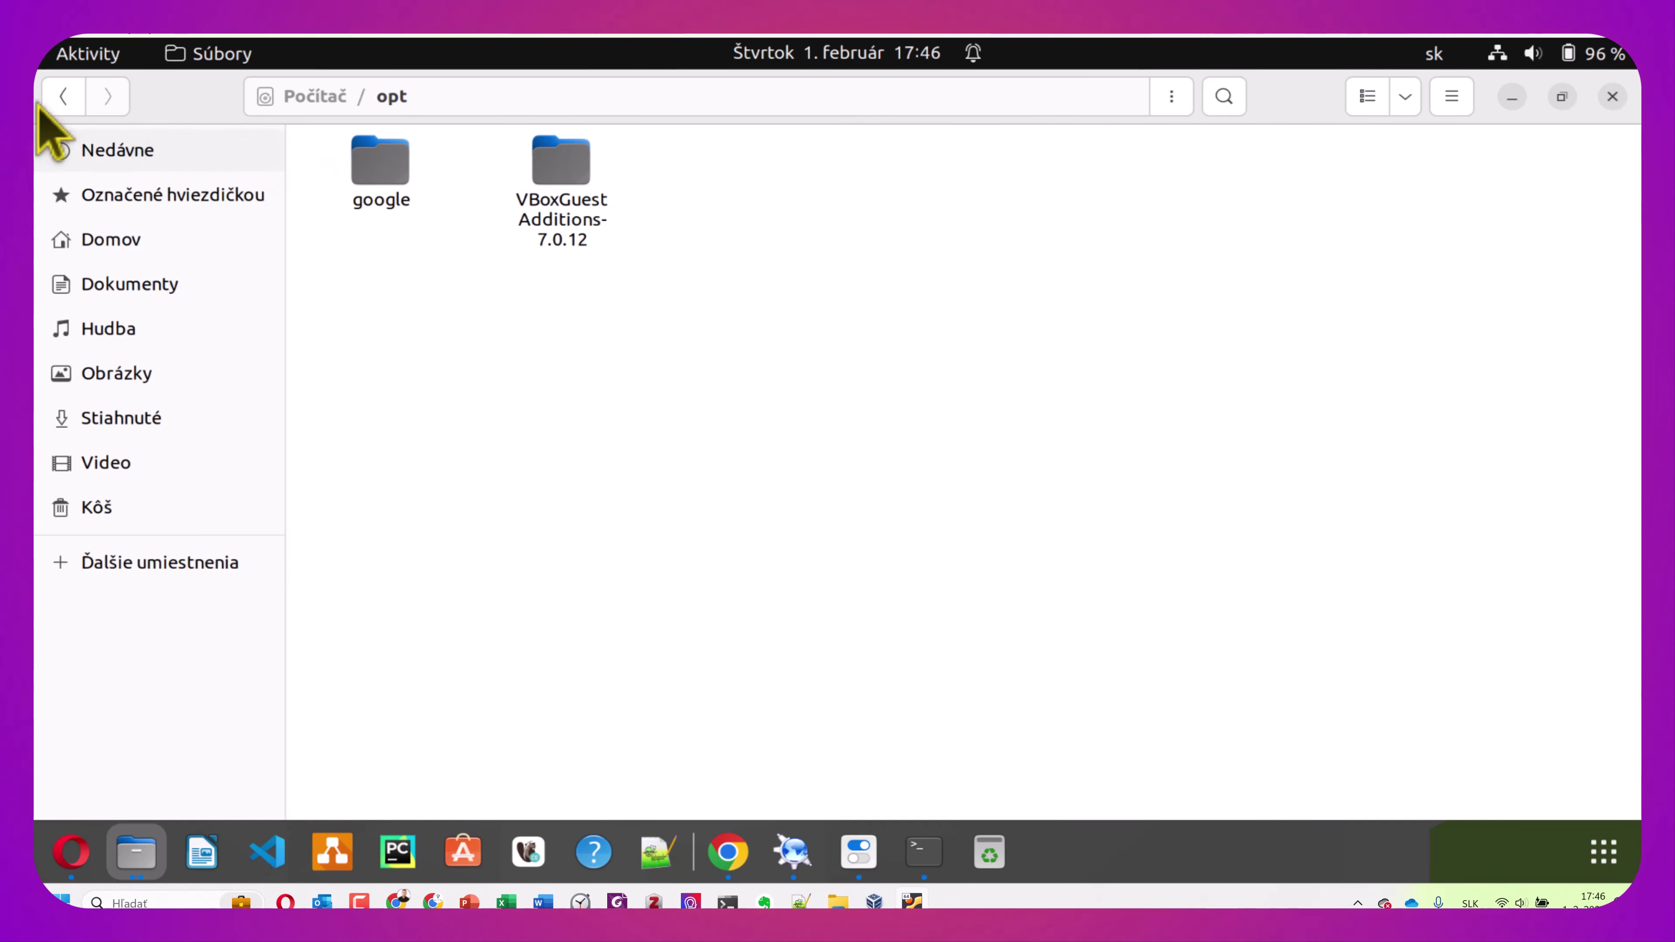
pyautogui.click(63, 96)
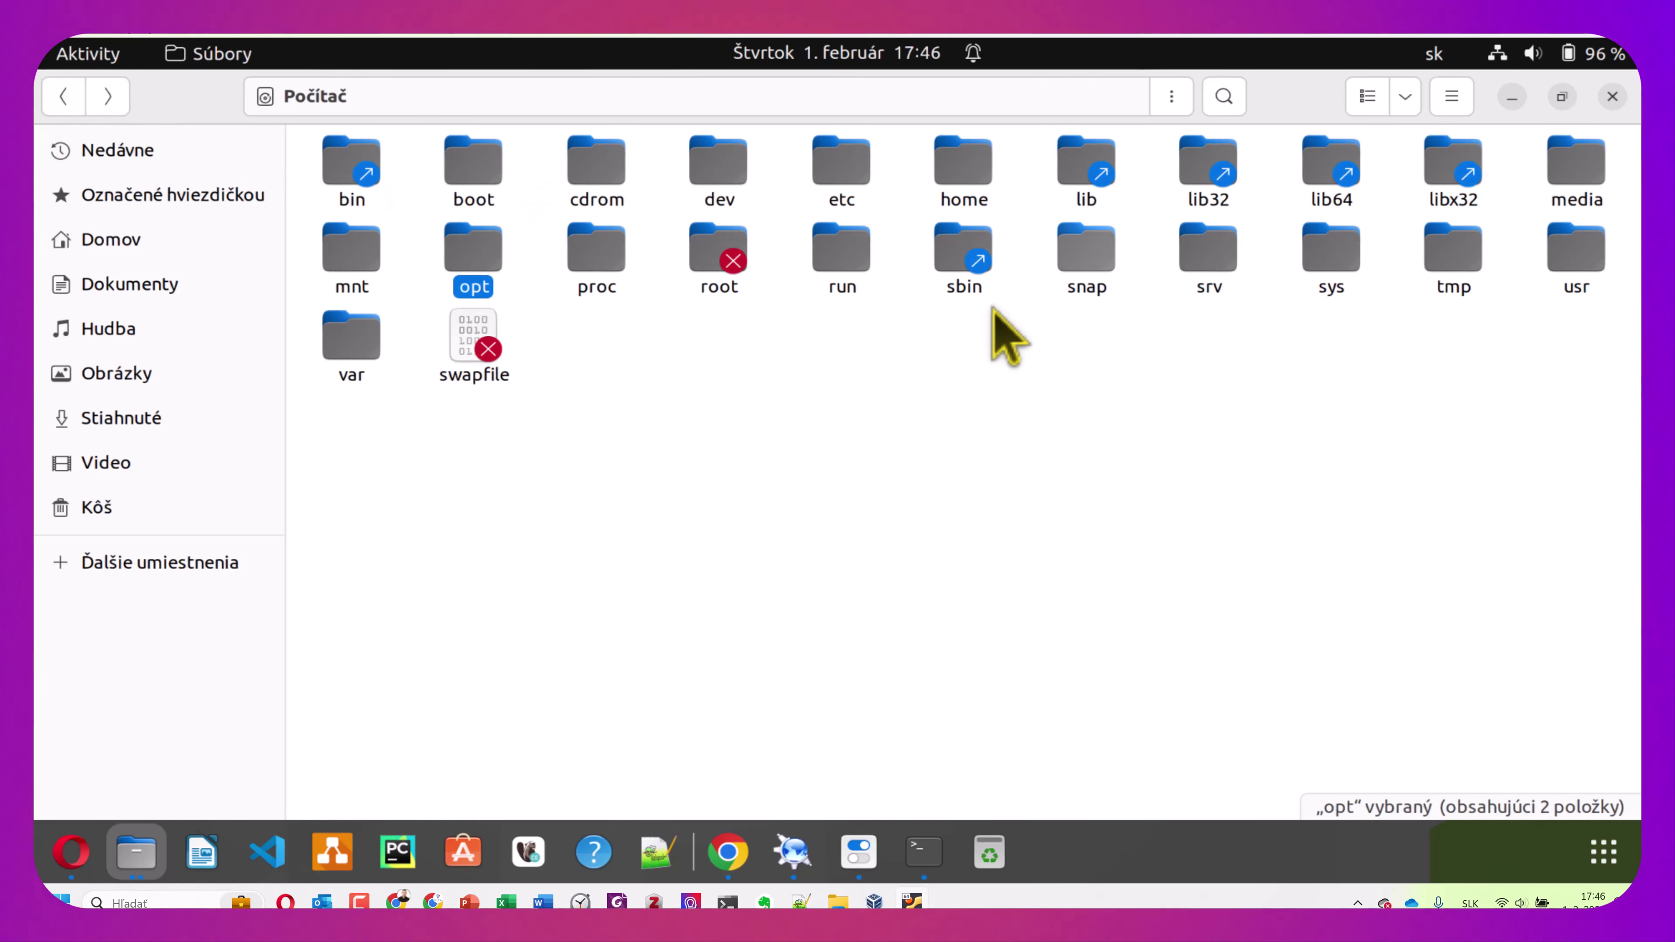
pyautogui.click(608, 252)
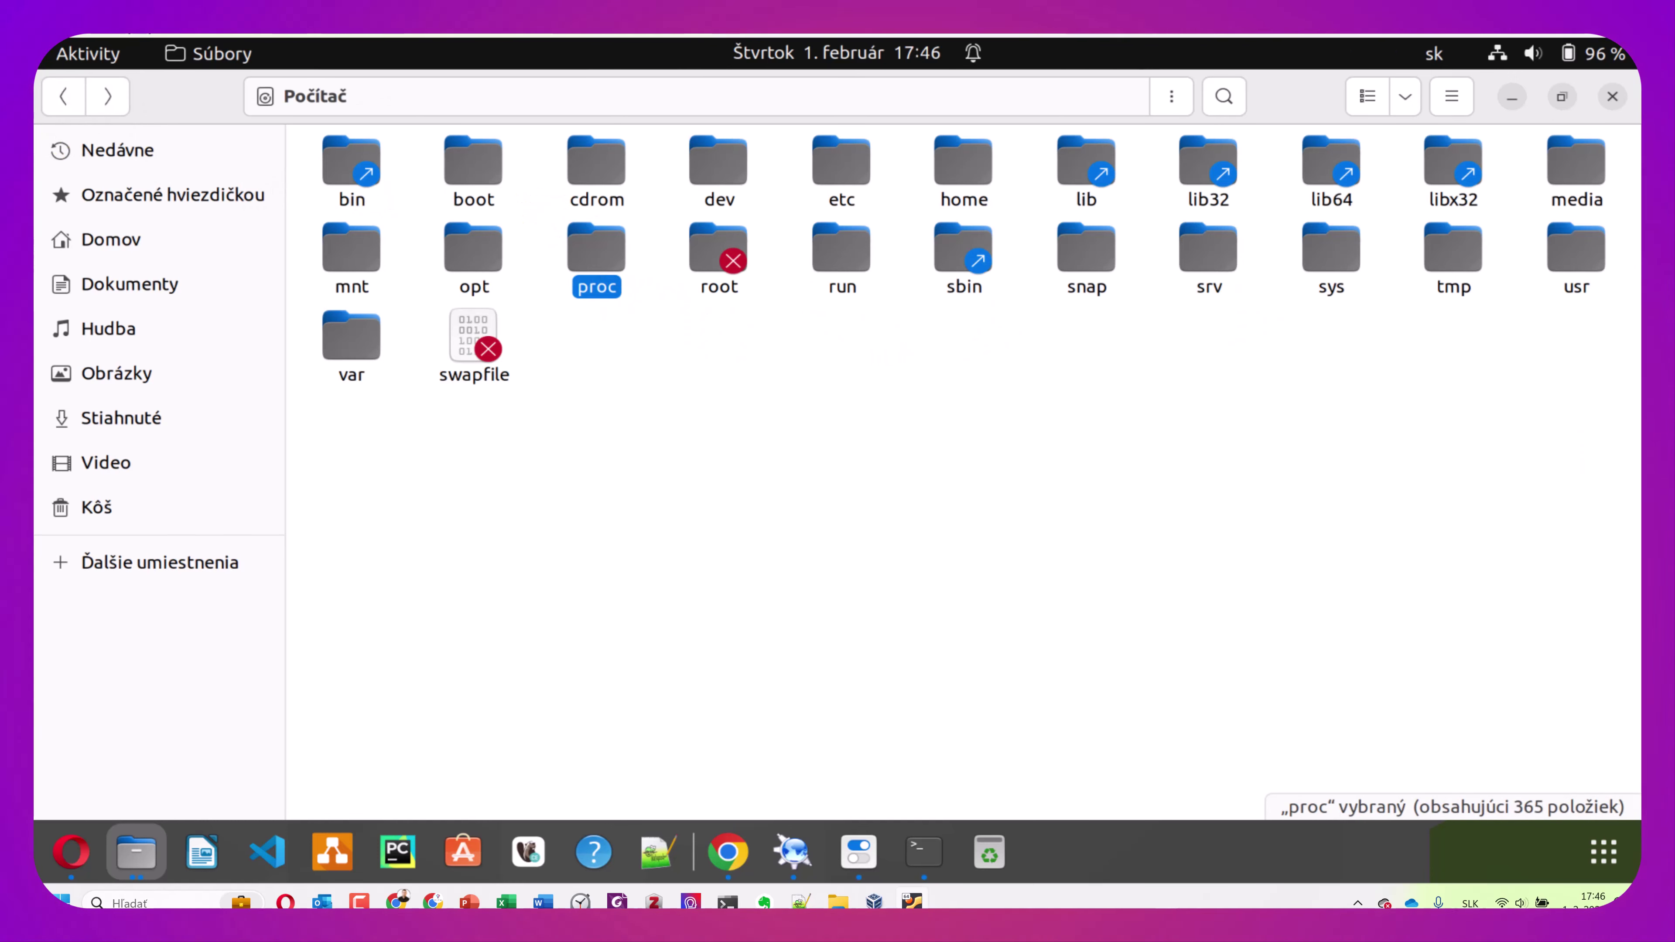
pyautogui.doubleClick(598, 260)
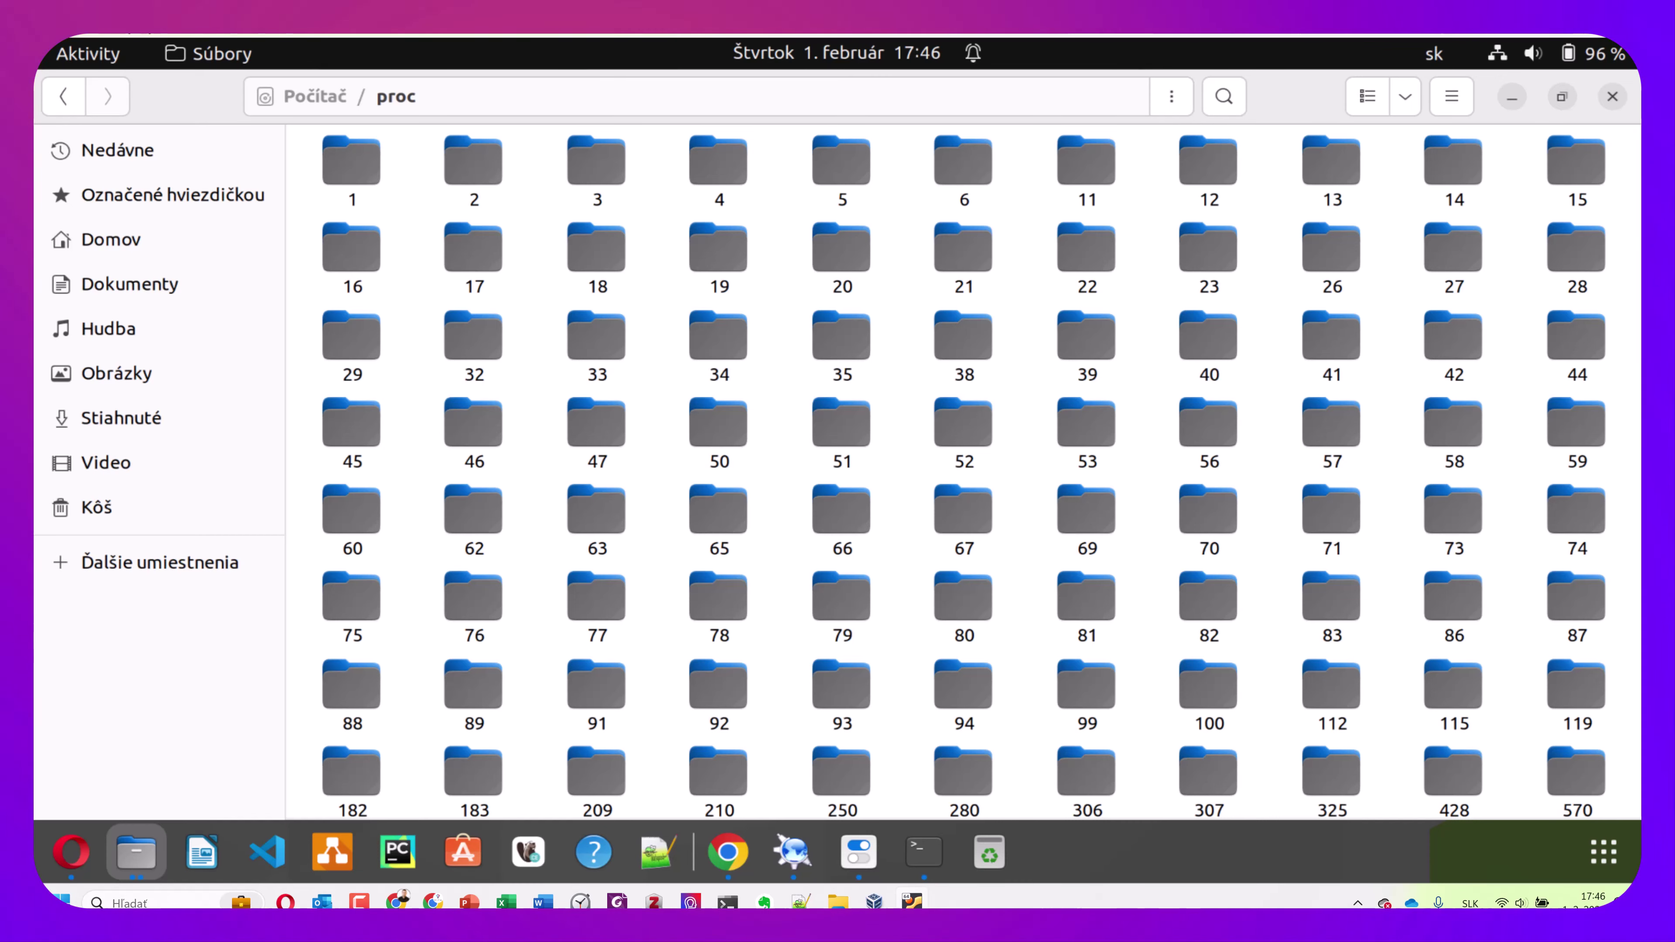
pyautogui.click(64, 98)
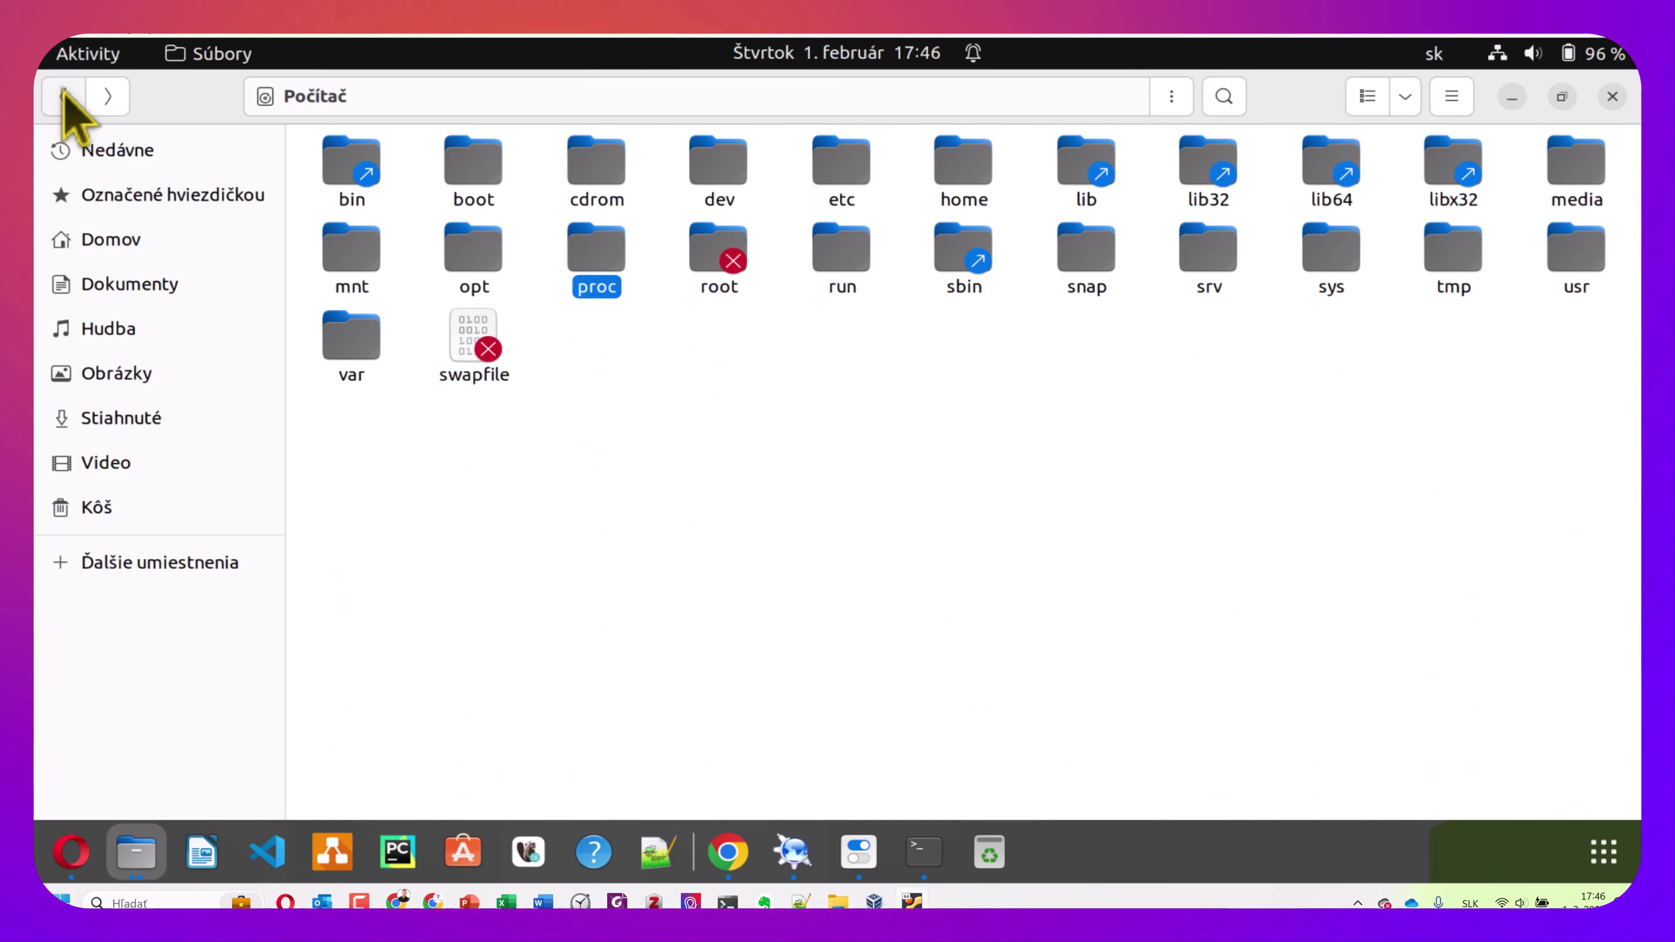
pyautogui.doubleClick(718, 254)
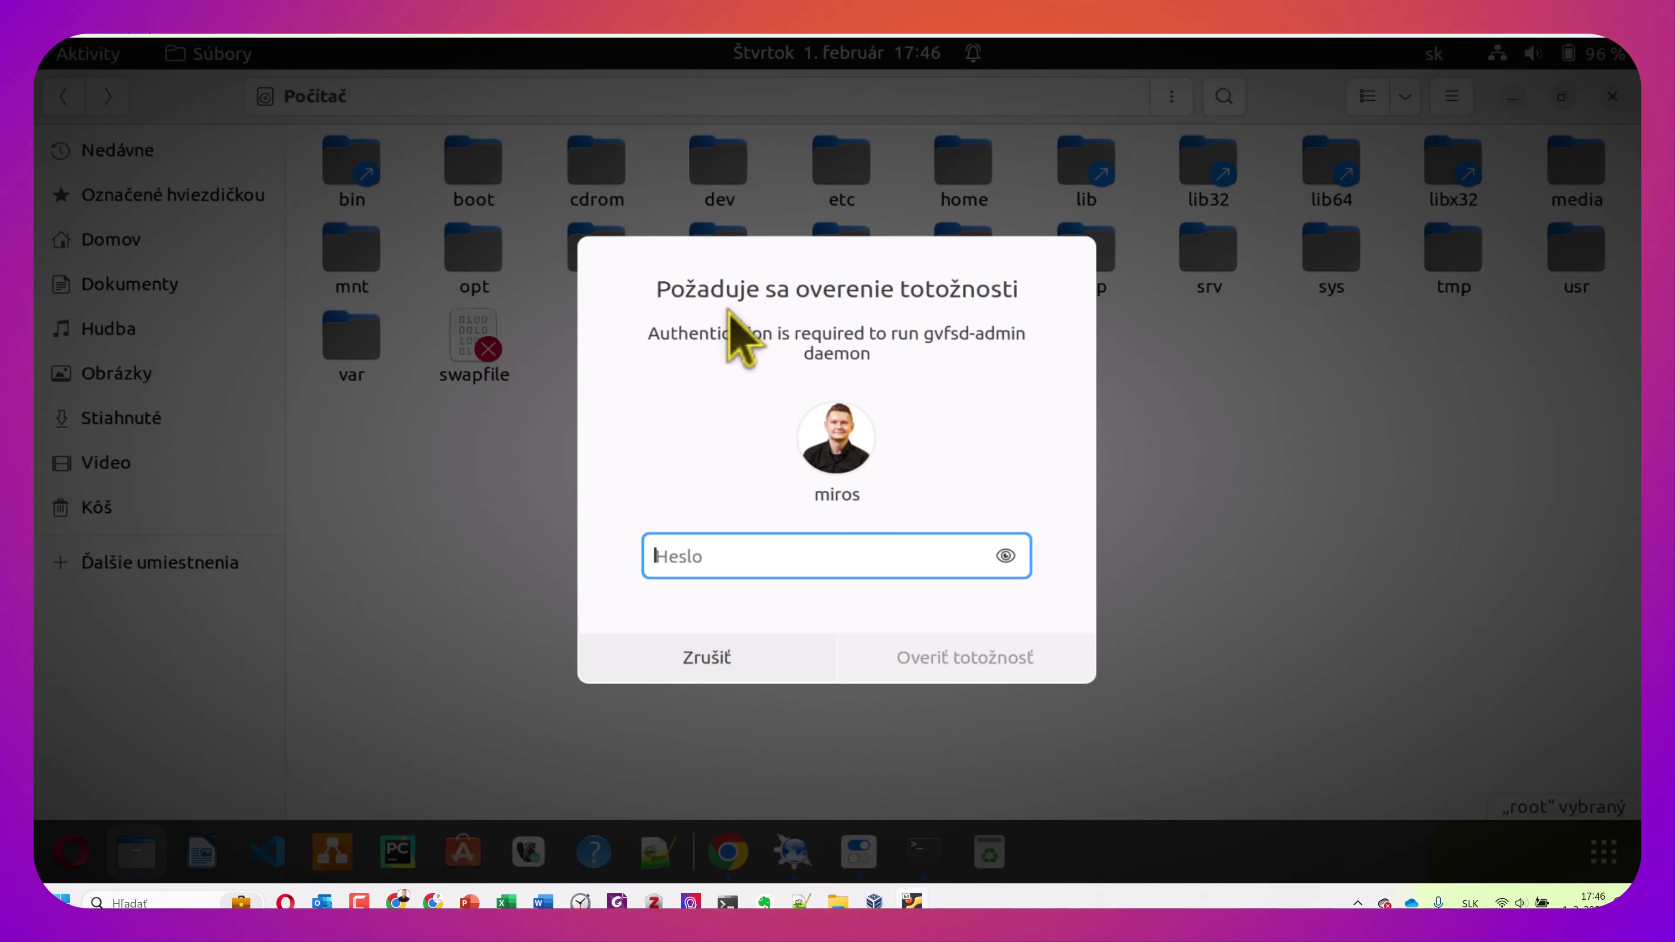
pyautogui.click(469, 901)
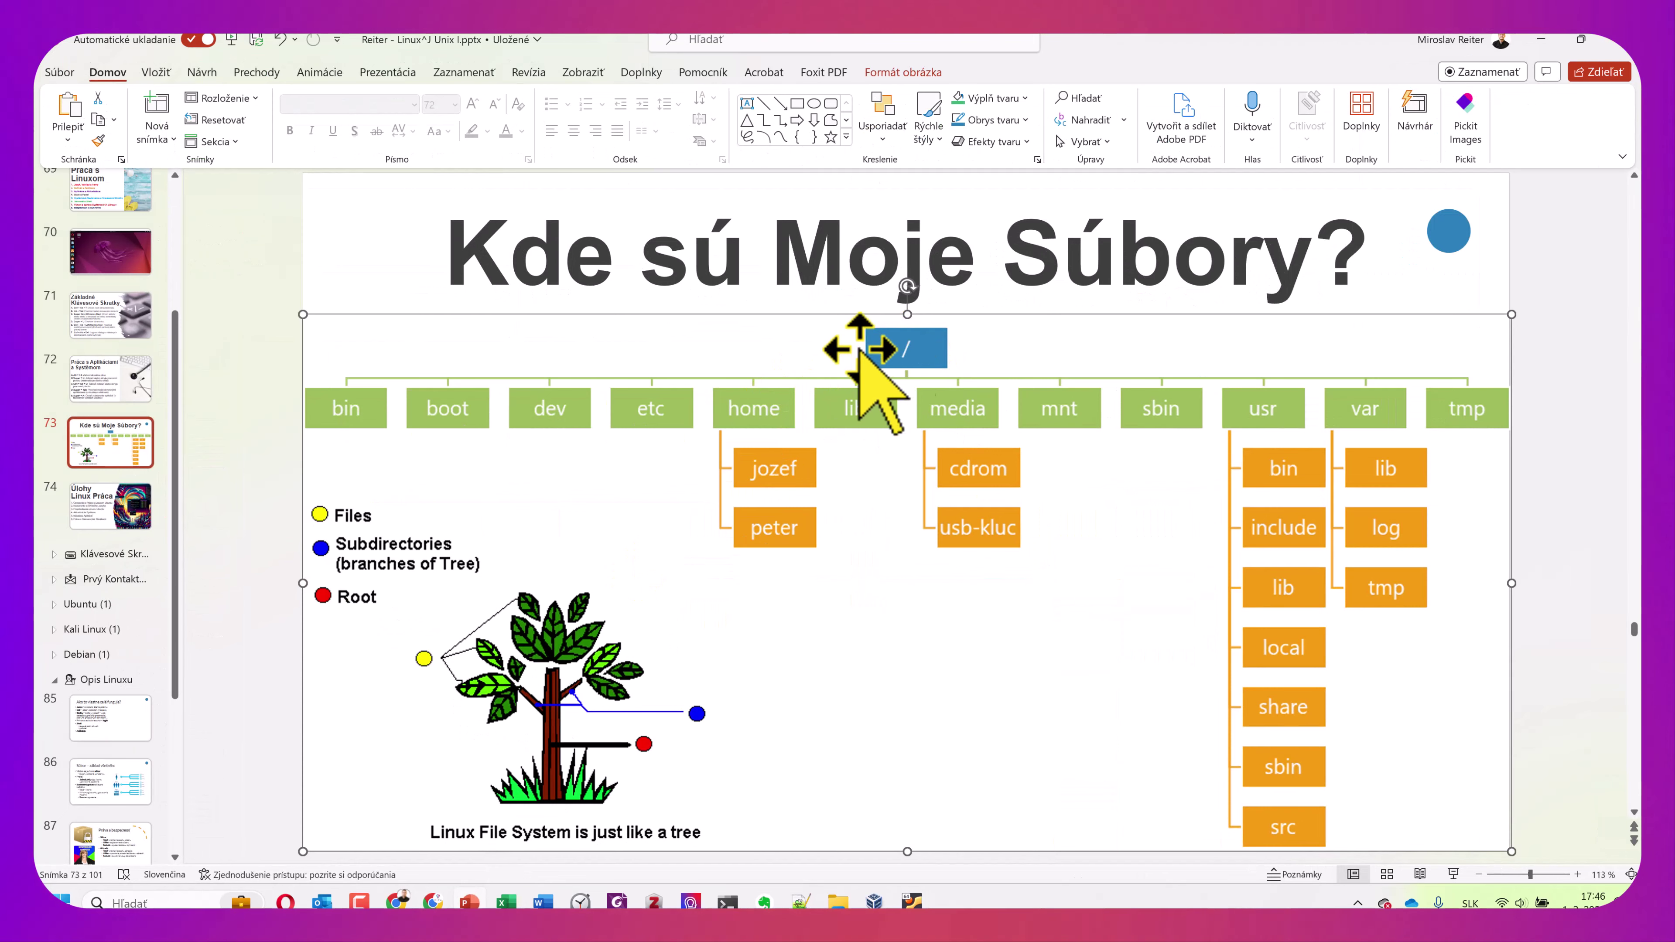
pyautogui.click(1543, 40)
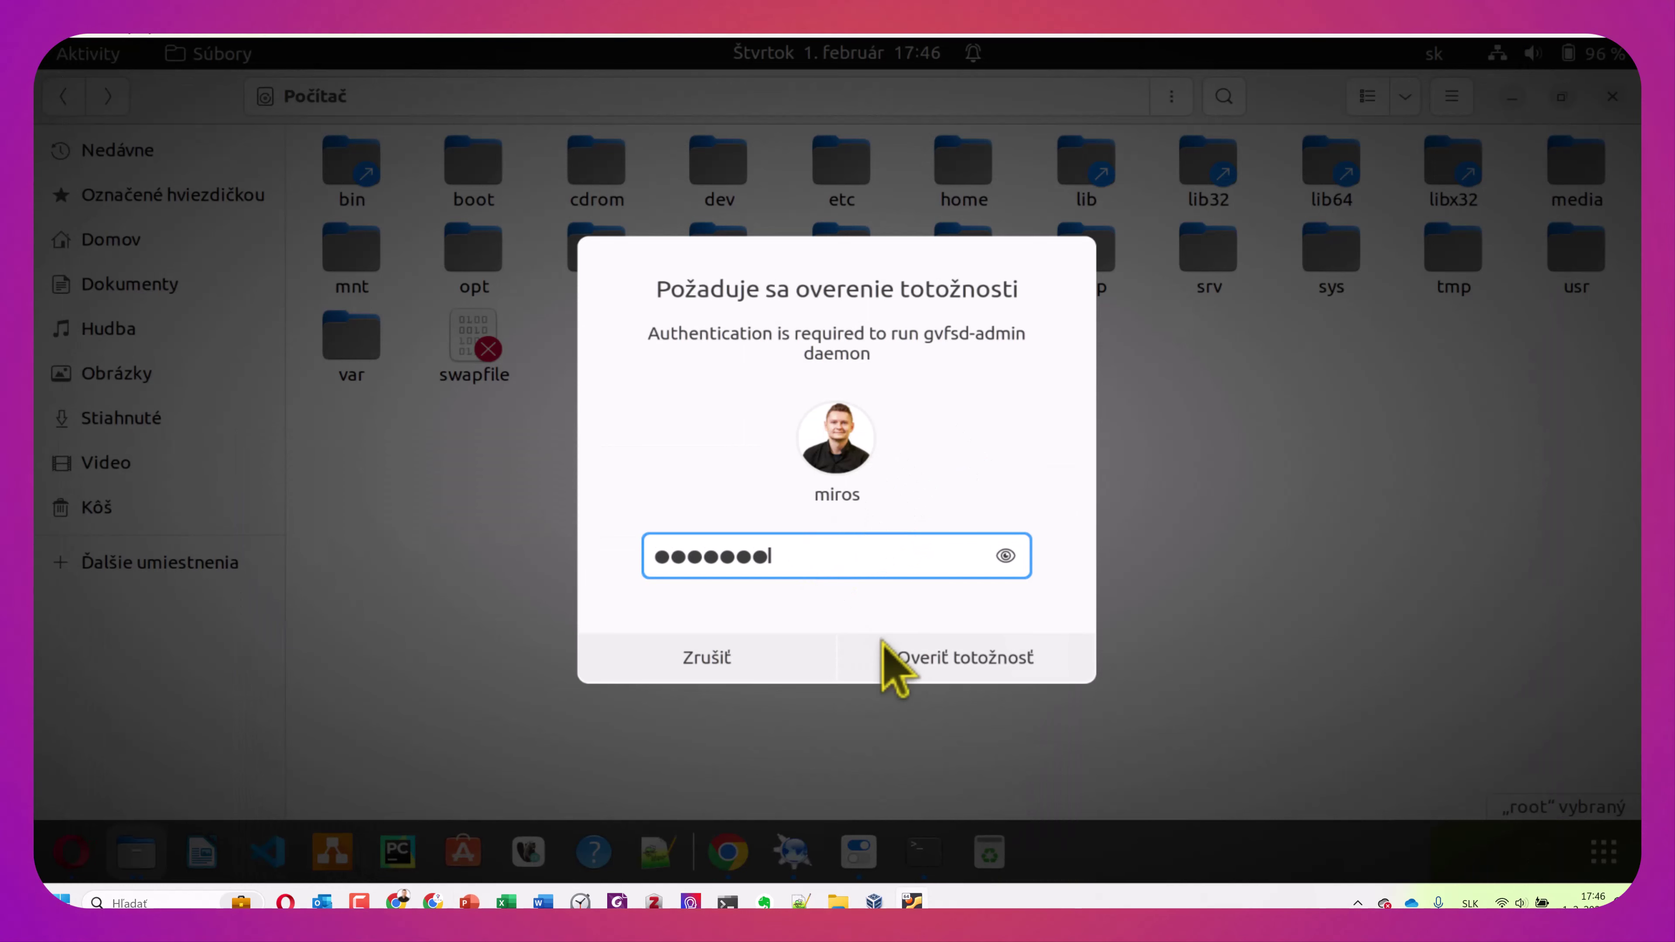
pyautogui.click(957, 657)
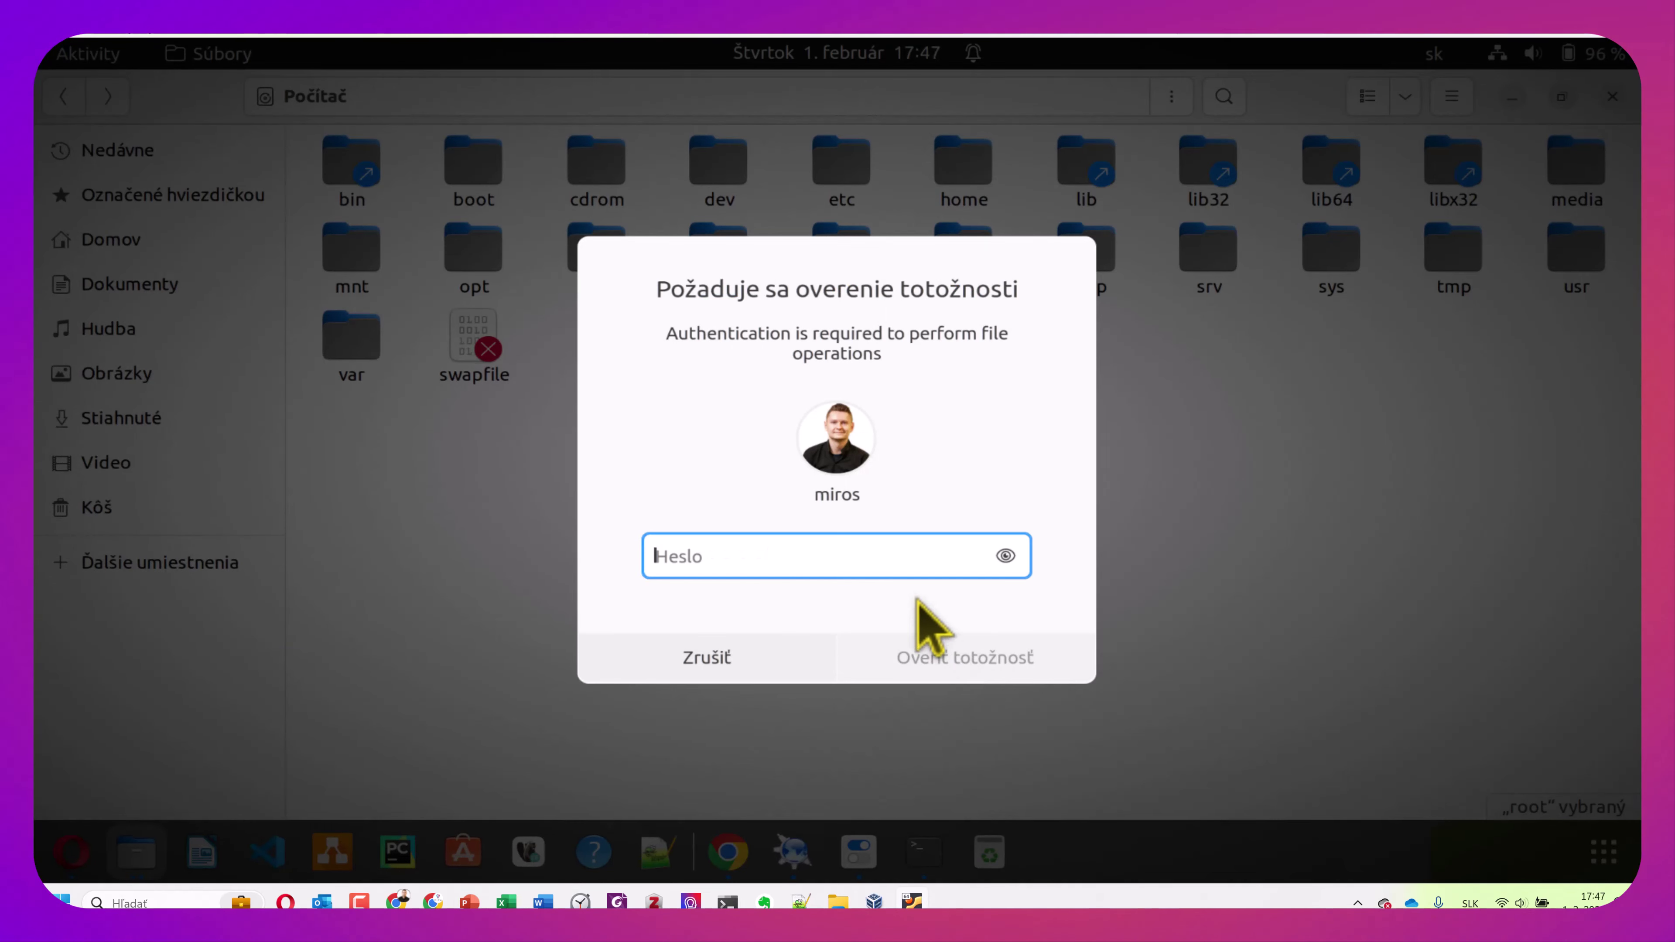
pyautogui.click(700, 658)
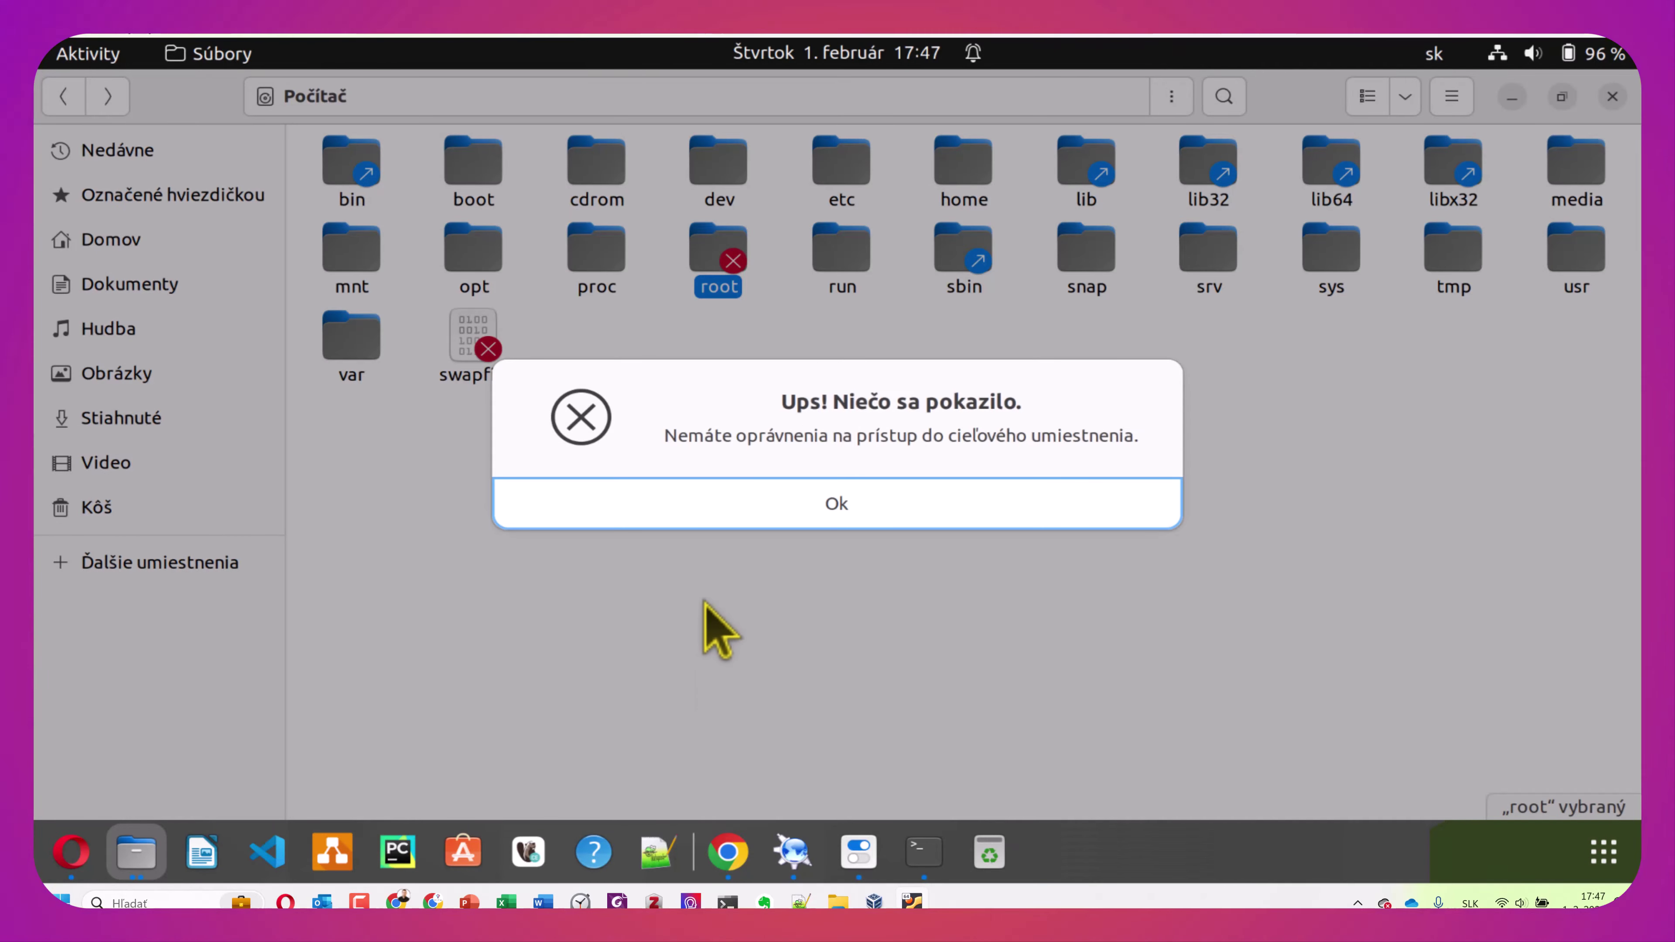
pyautogui.click(884, 521)
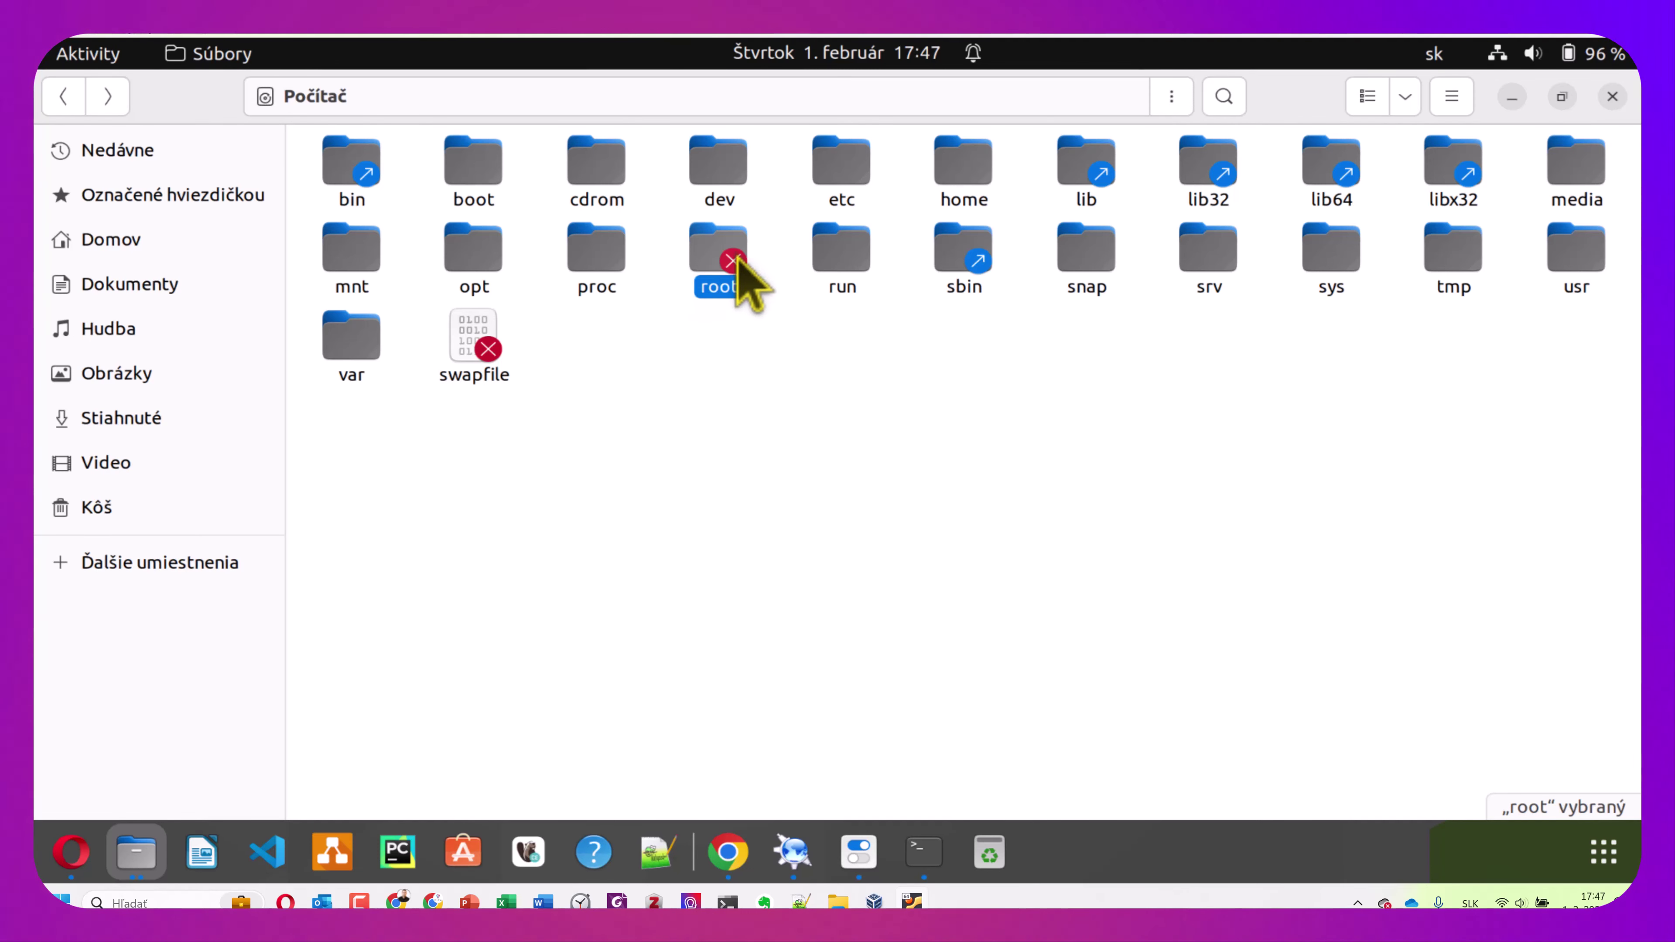
pyautogui.doubleClick(847, 277)
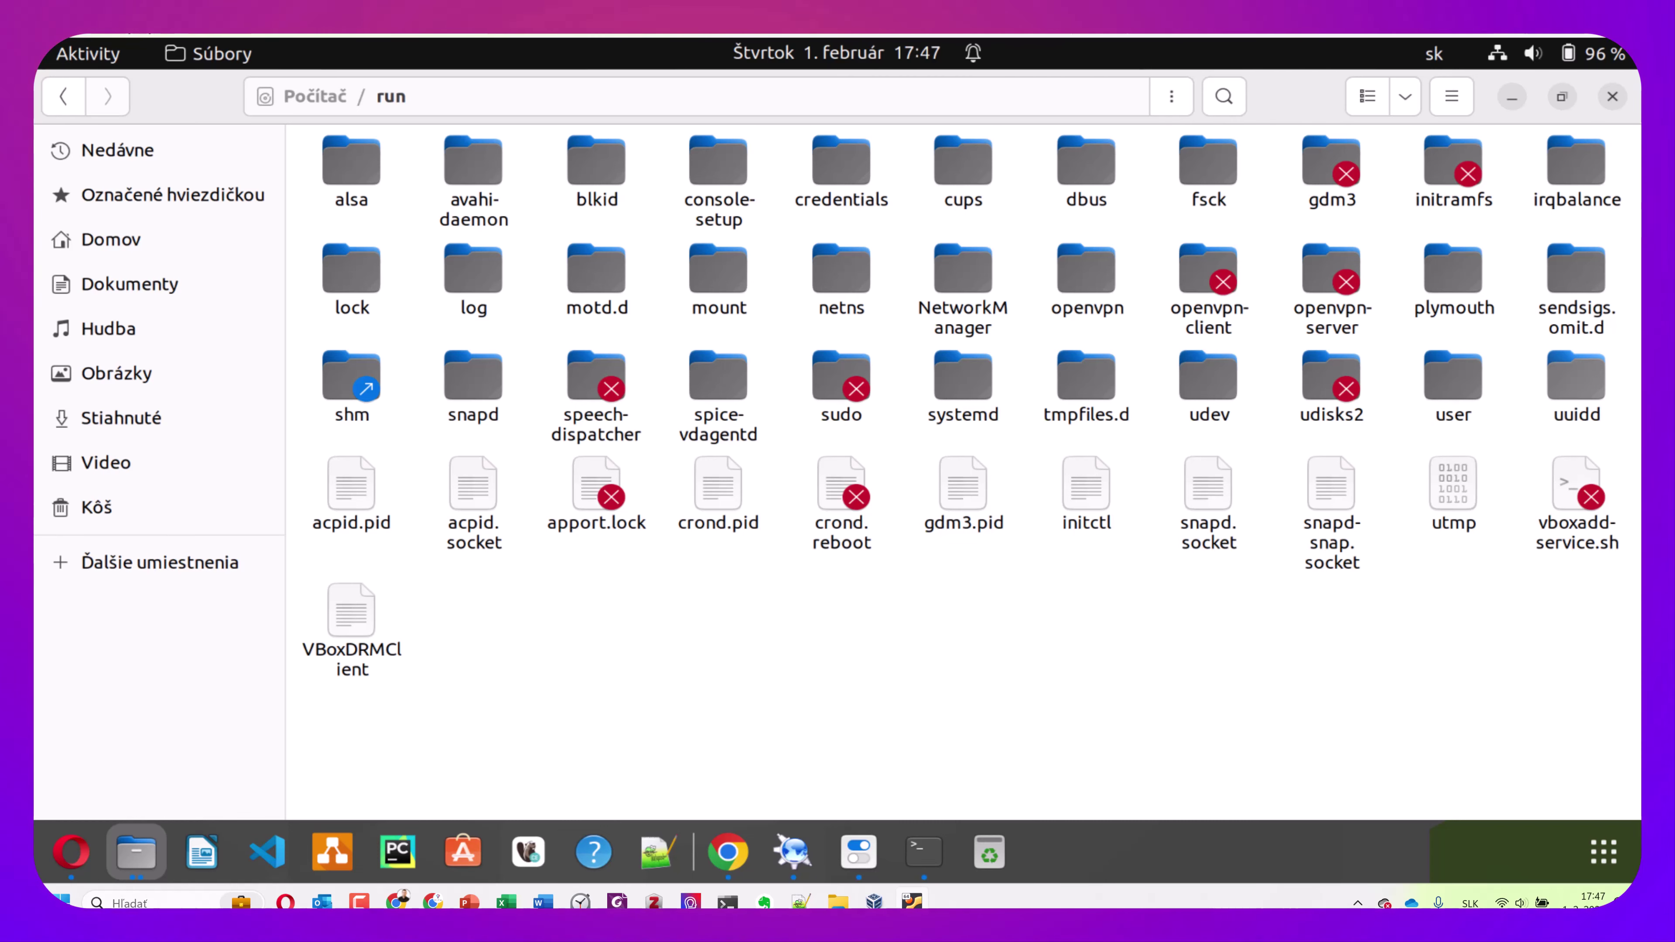
pyautogui.click(64, 97)
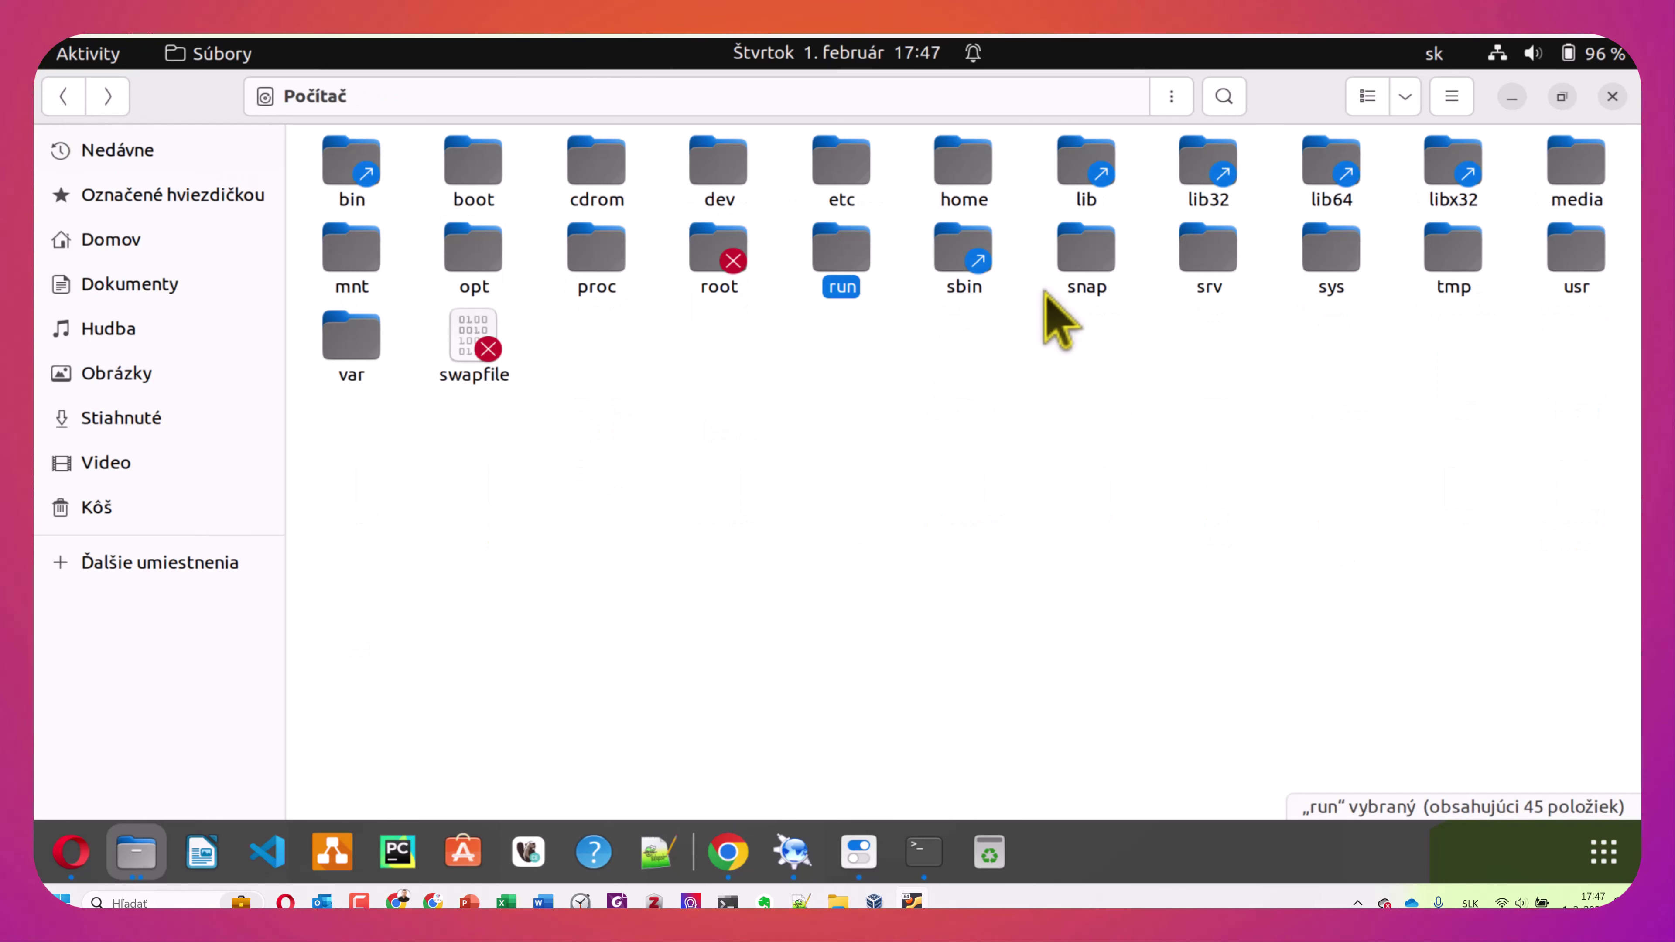
pyautogui.doubleClick(969, 273)
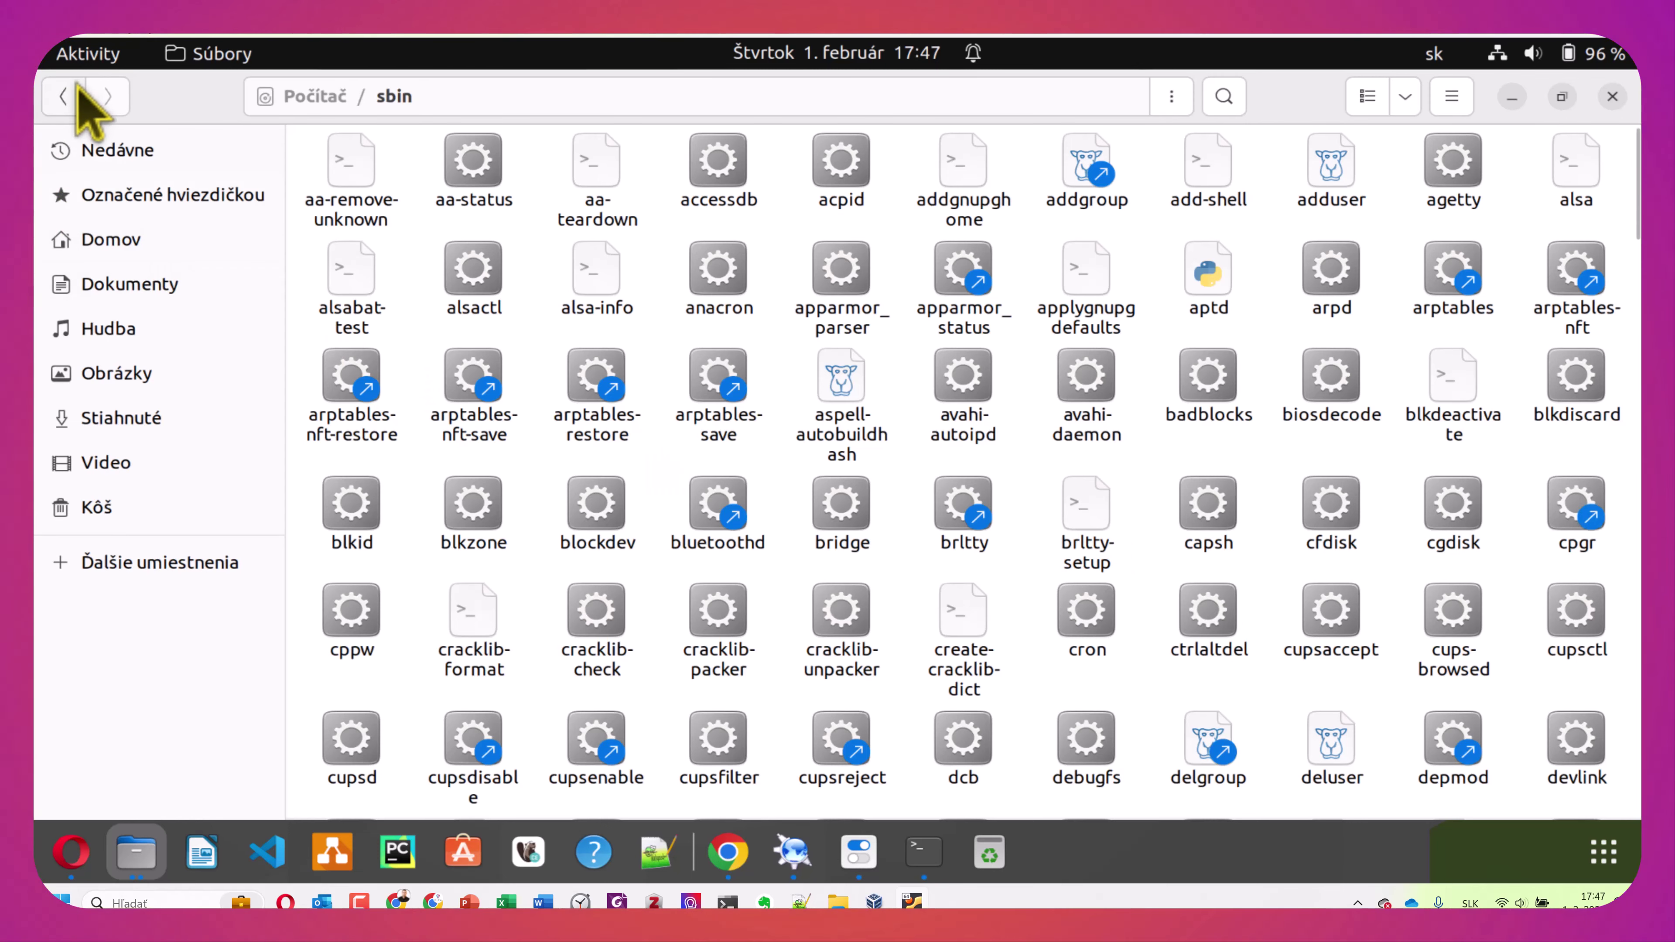
pyautogui.click(66, 99)
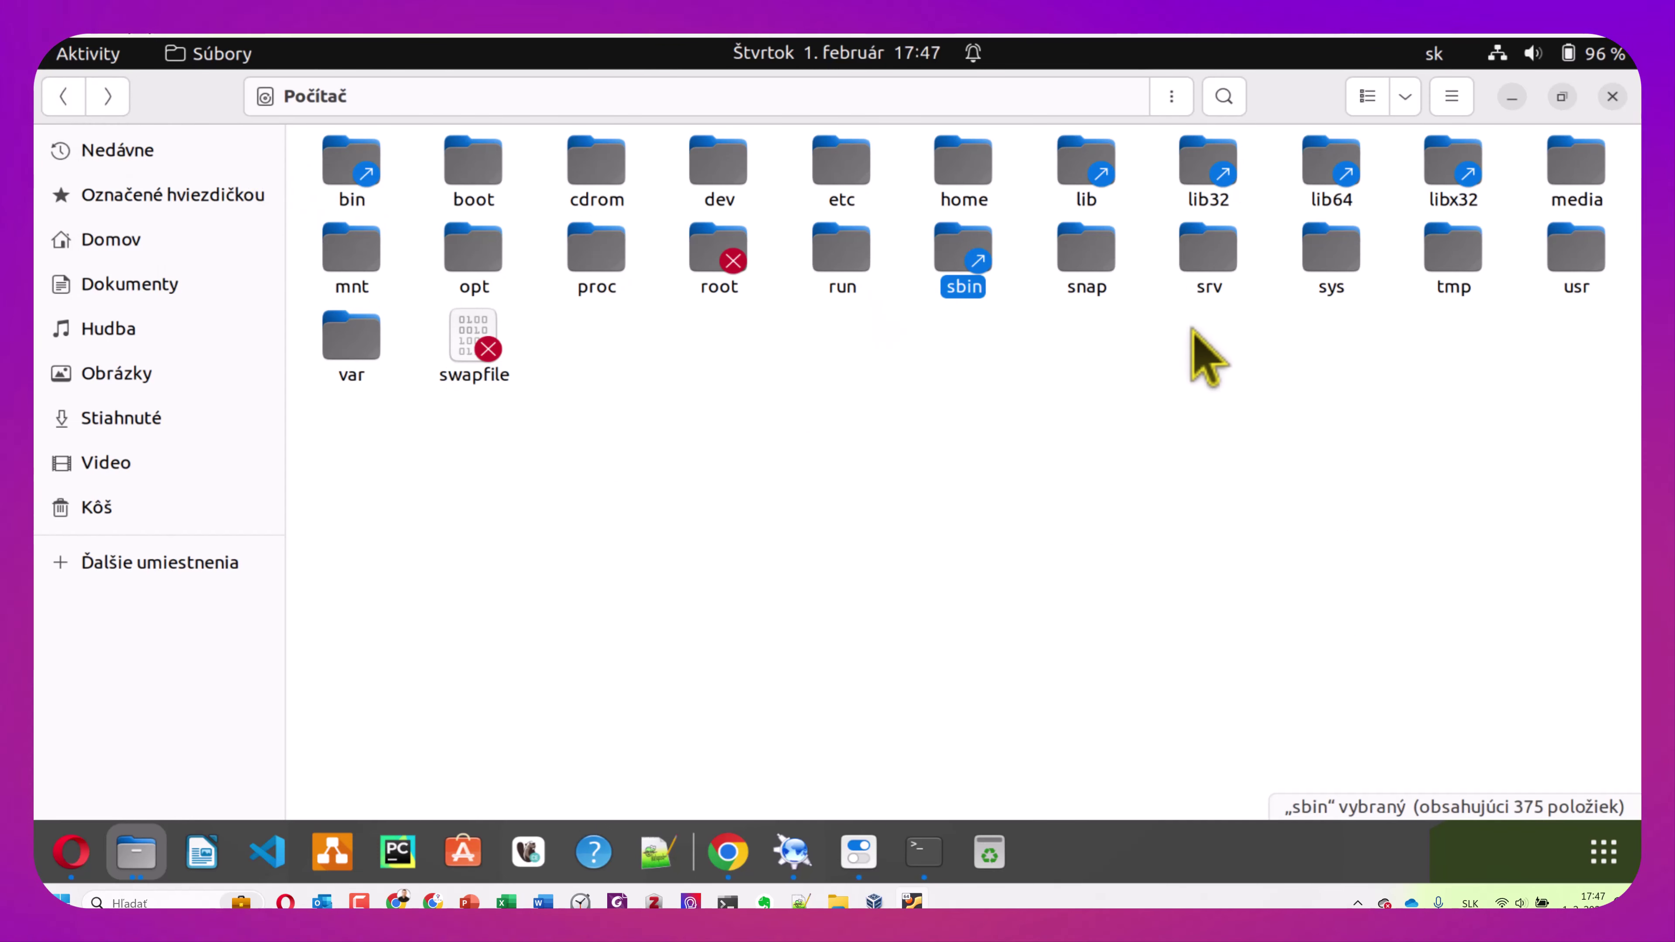
pyautogui.doubleClick(1210, 270)
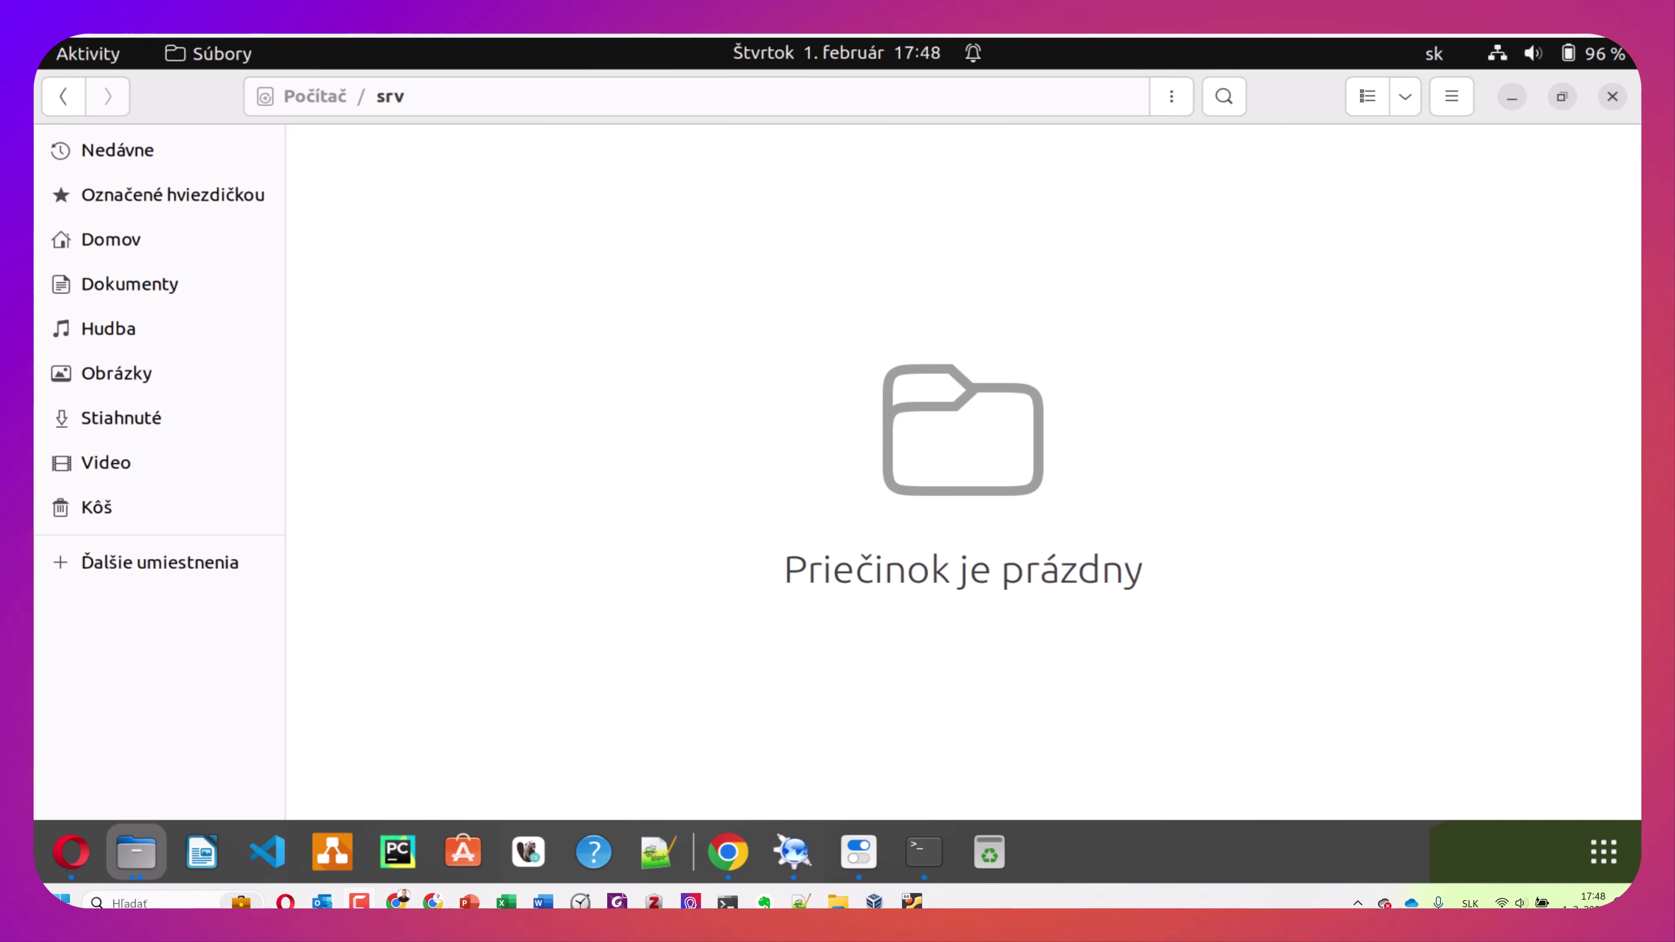
pyautogui.click(66, 99)
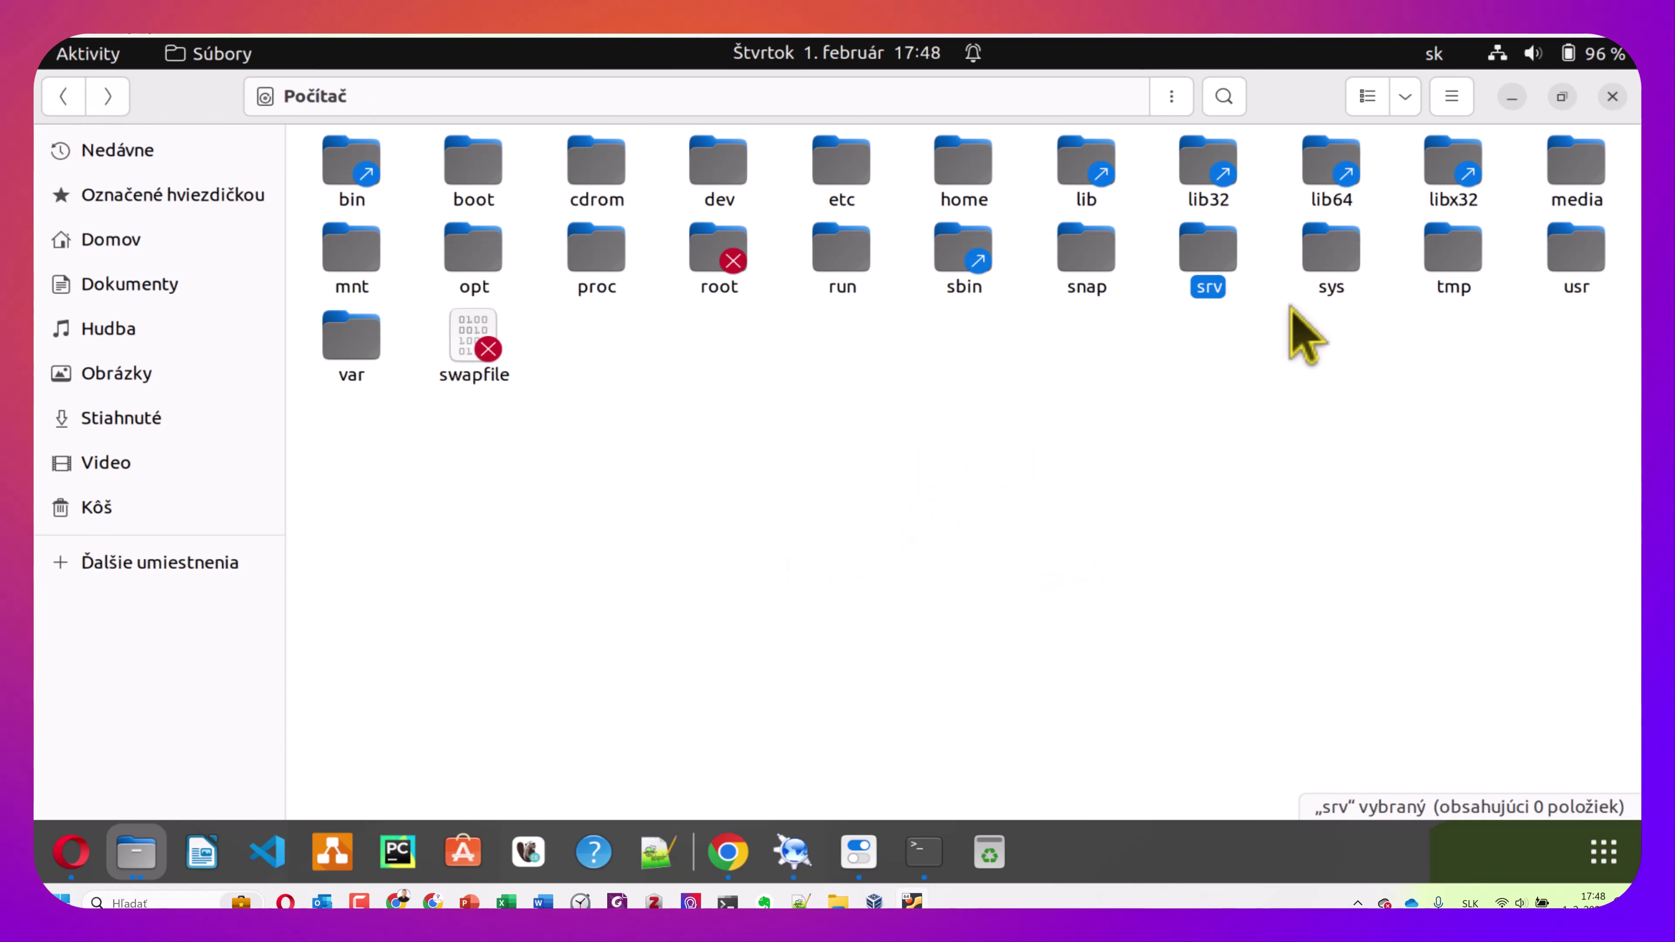
pyautogui.doubleClick(1447, 274)
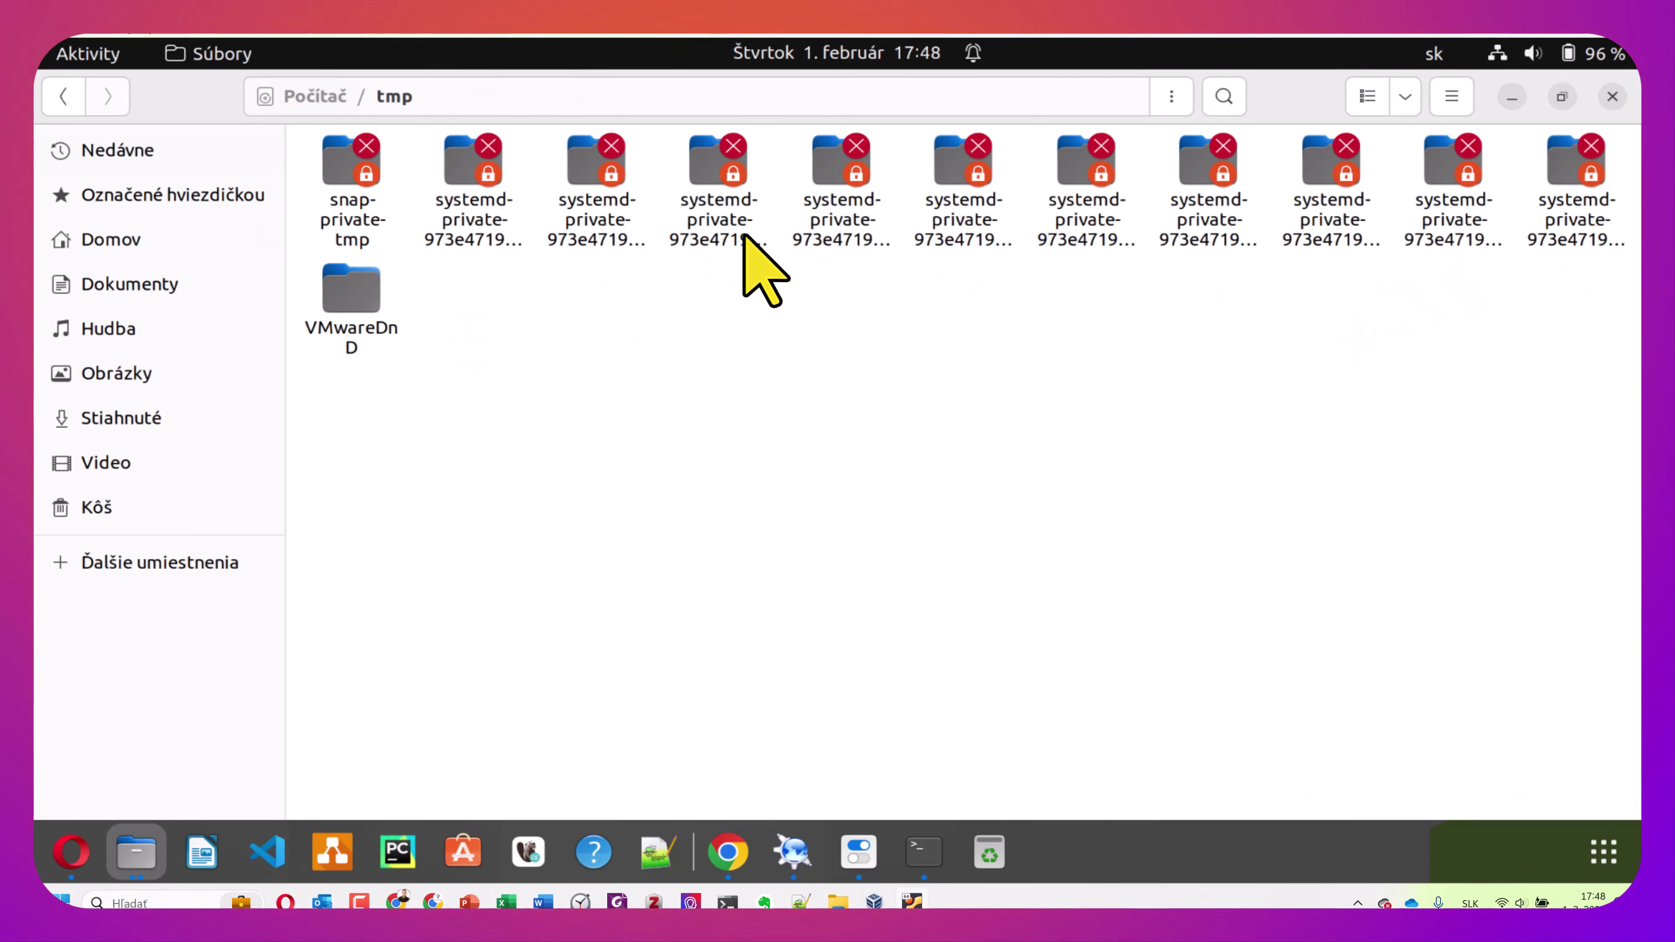
pyautogui.click(66, 99)
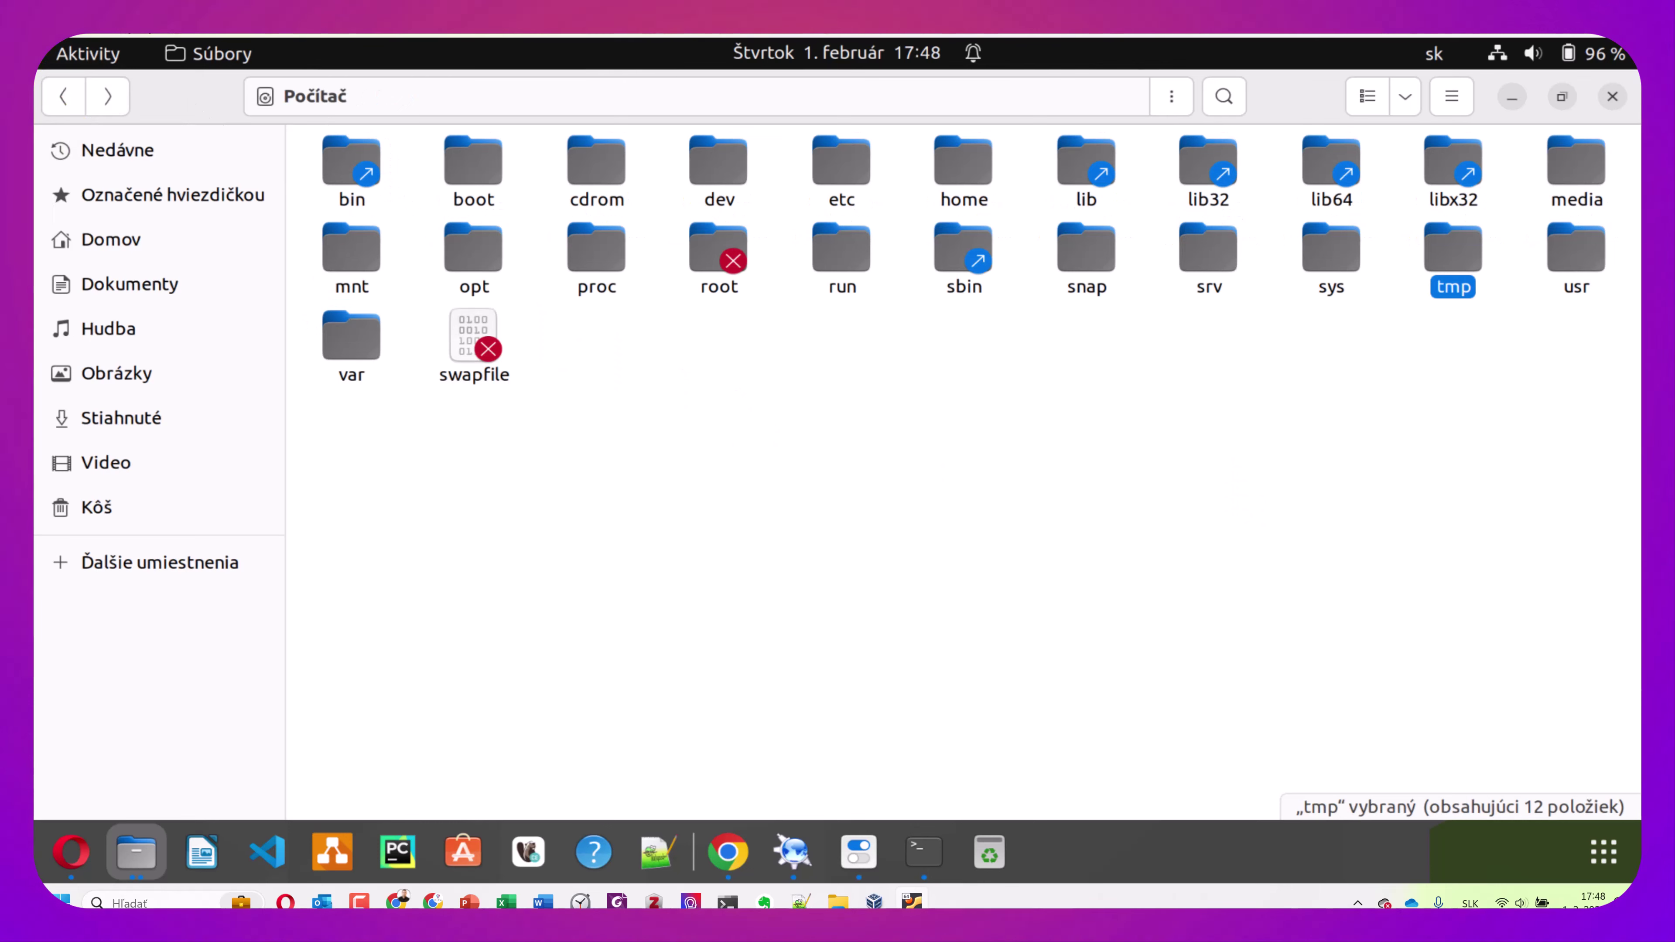
pyautogui.doubleClick(1573, 257)
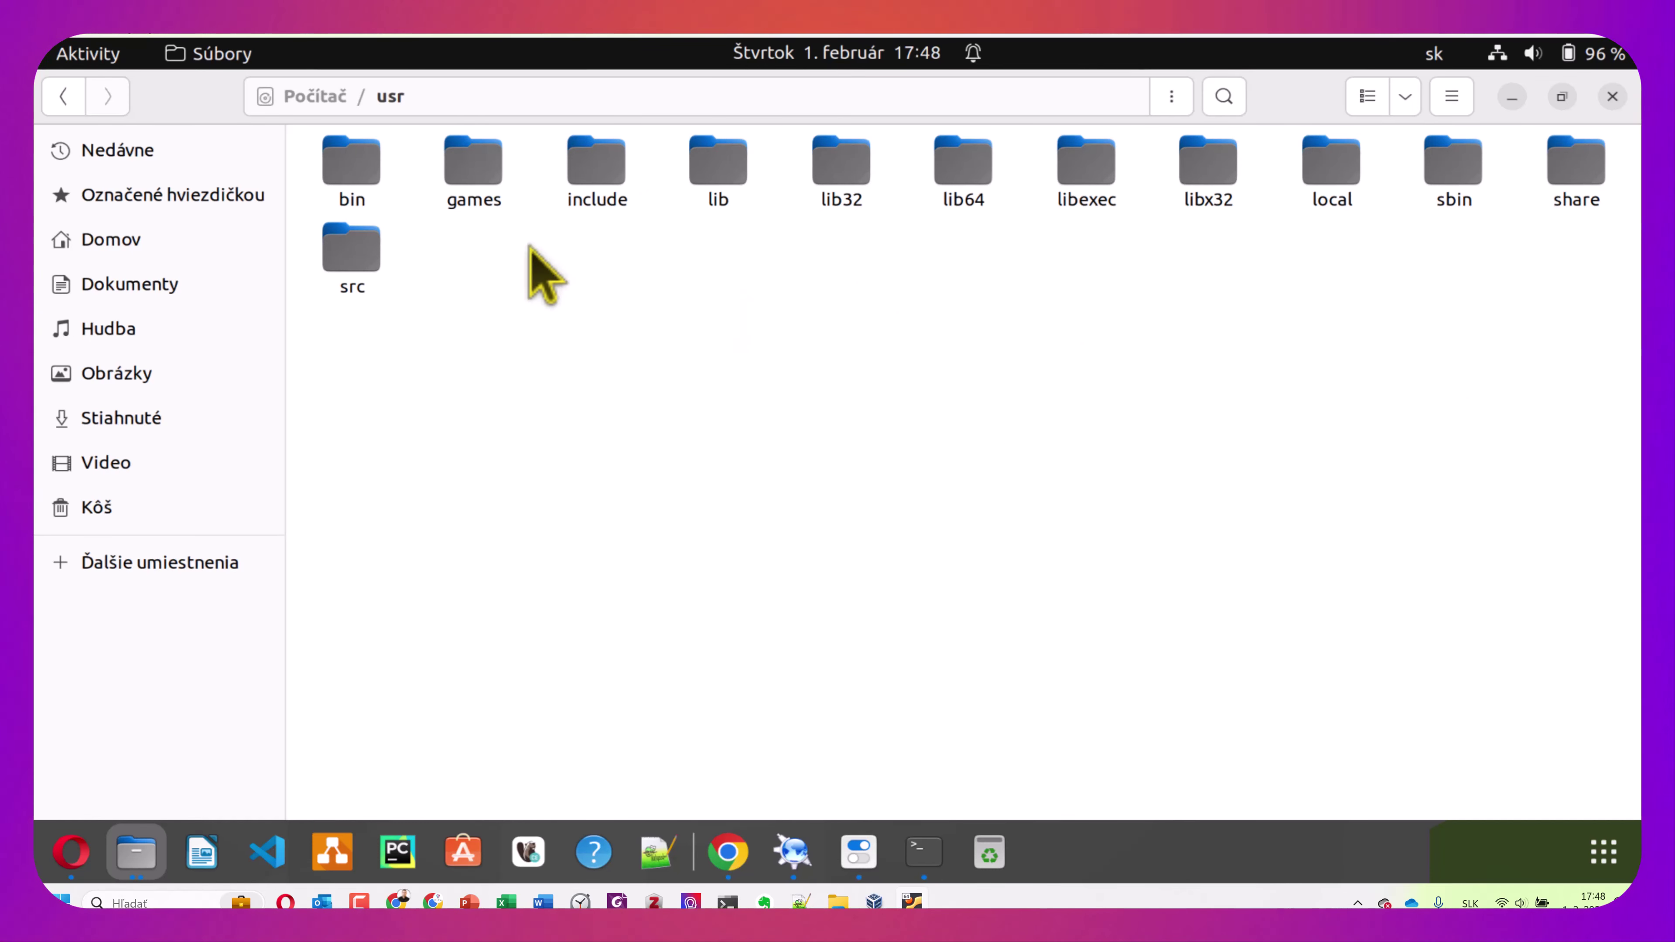
pyautogui.click(62, 100)
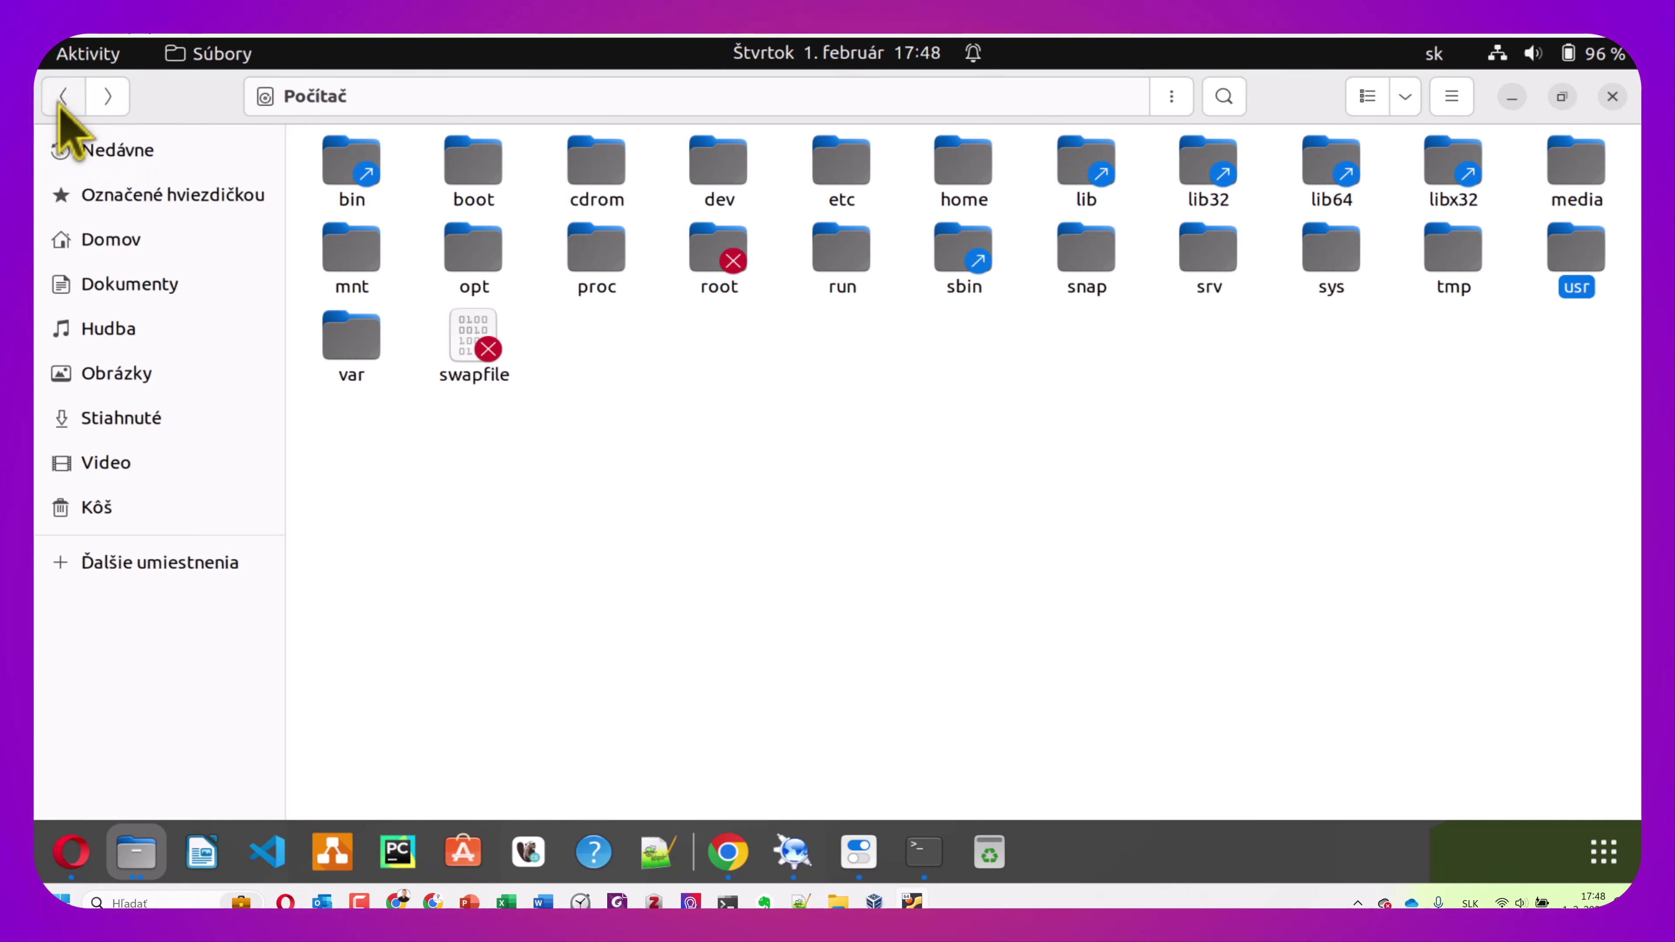
pyautogui.click(354, 368)
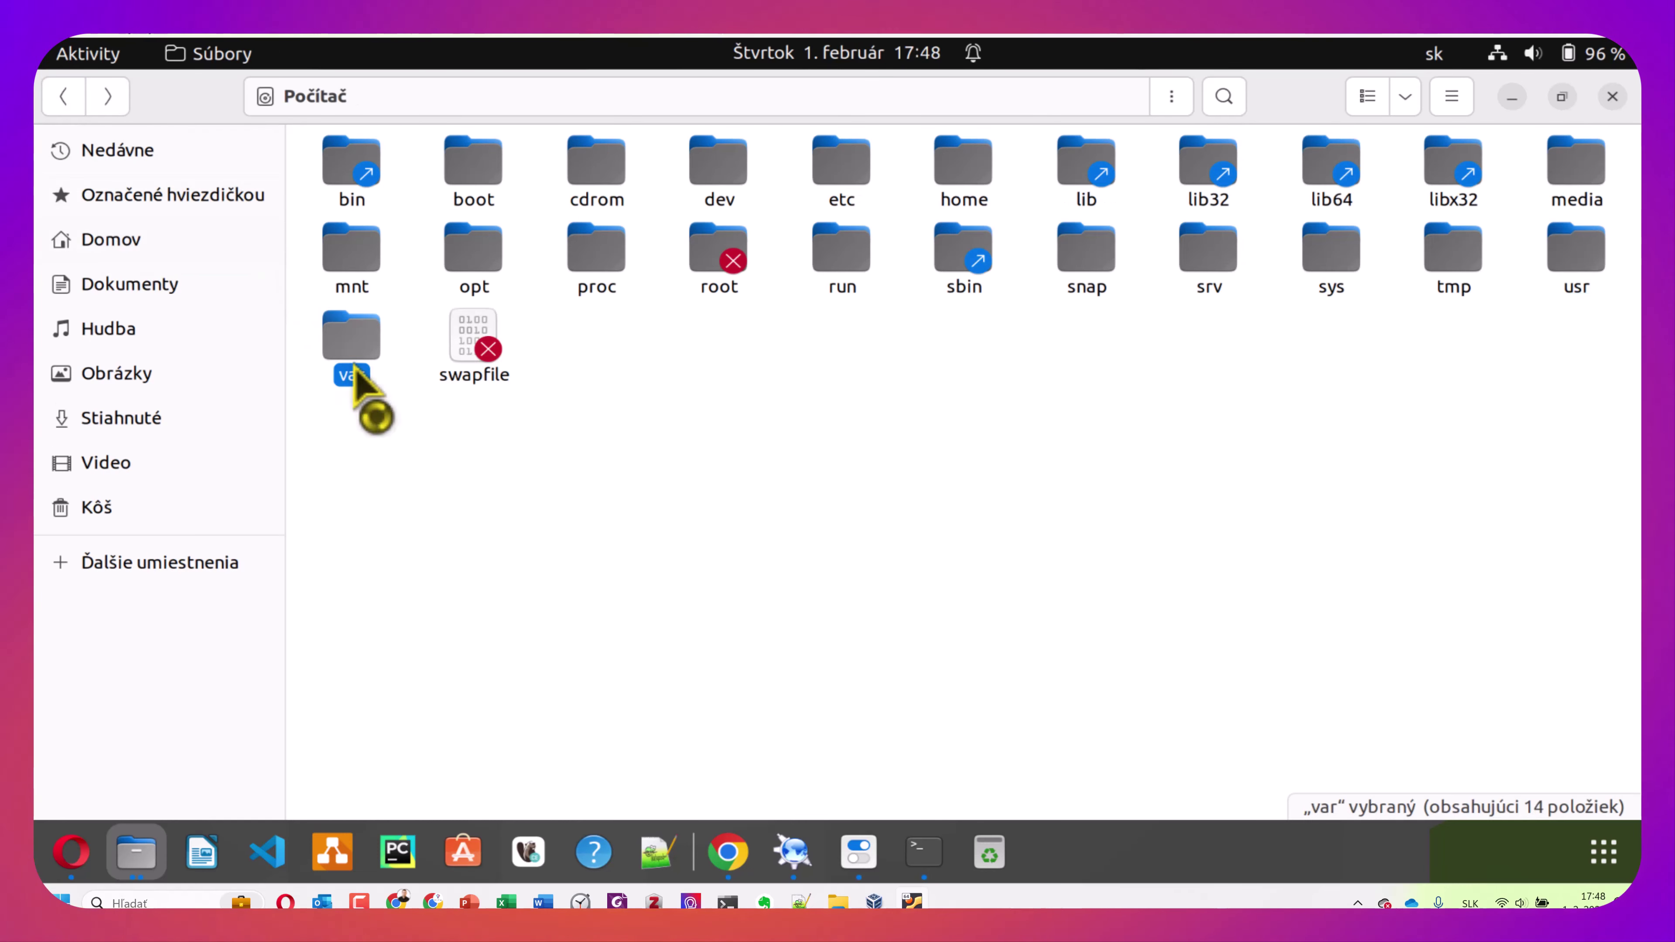
pyautogui.doubleClick(355, 366)
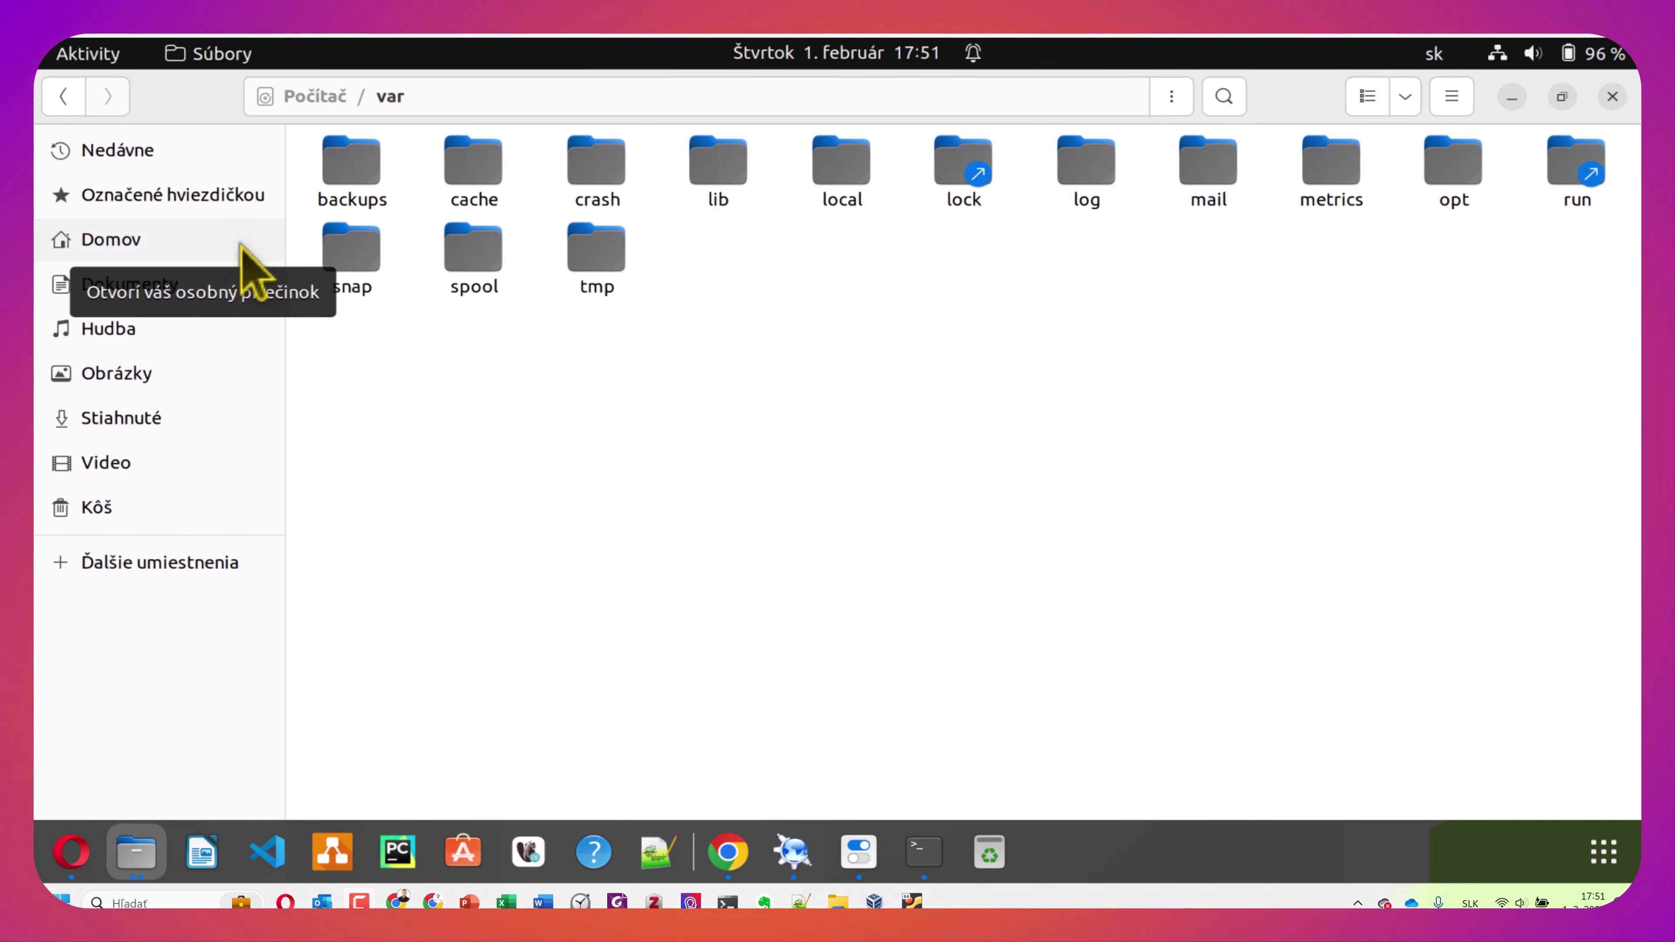
pyautogui.click(63, 96)
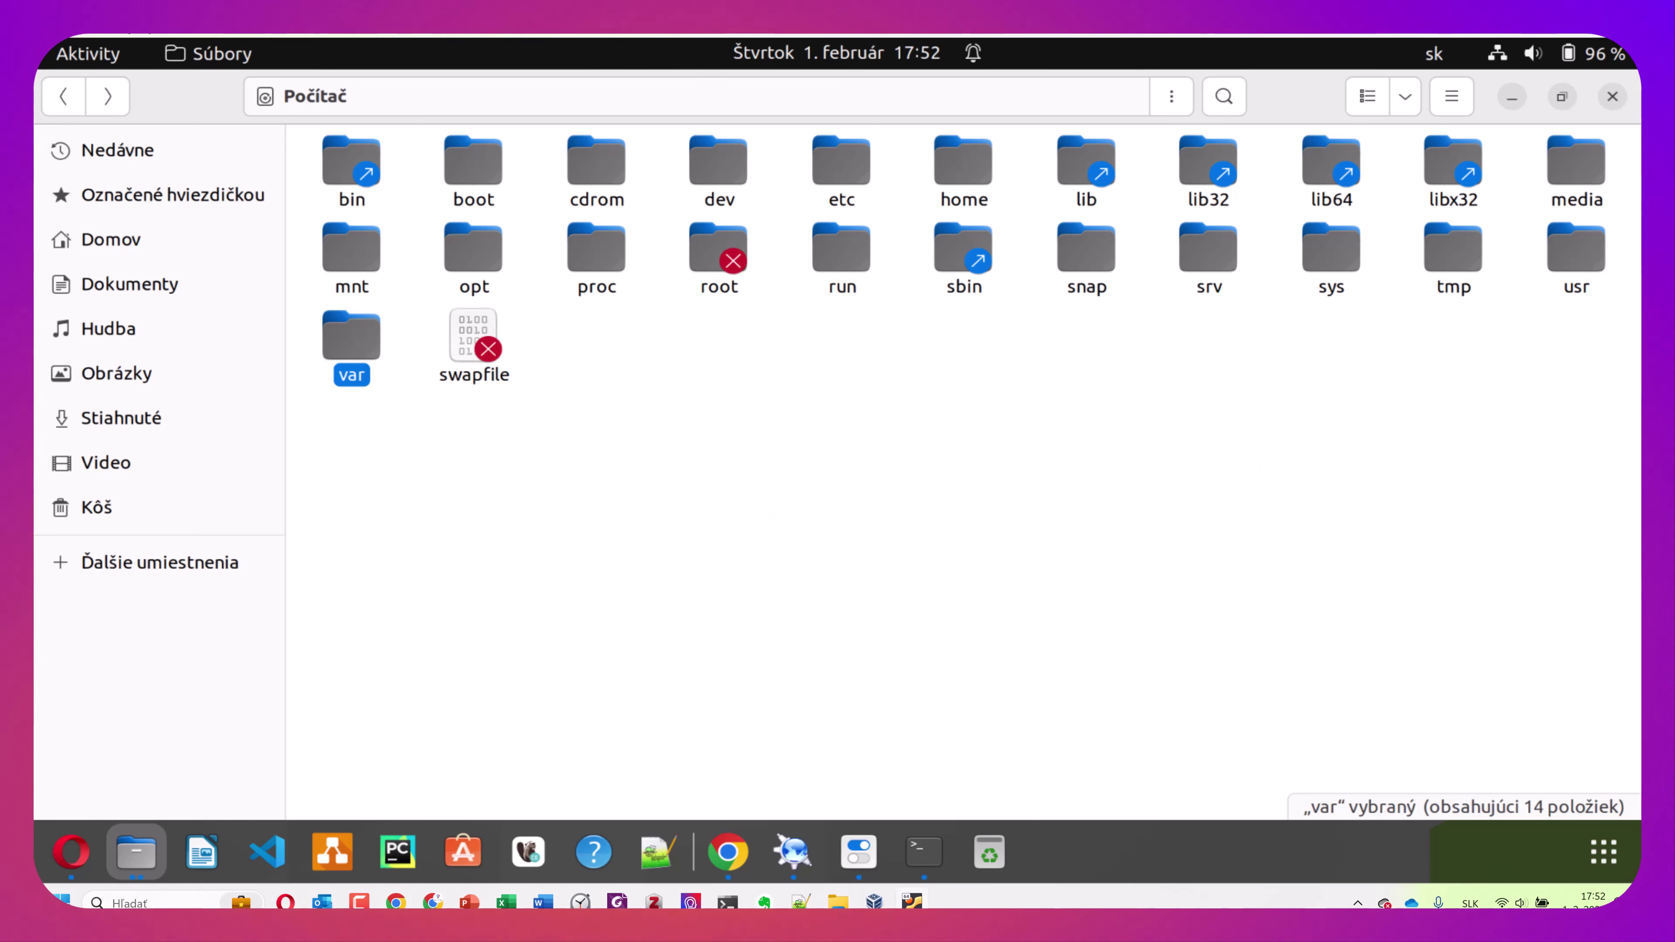
# Switch to PowerPoint, show slide 74 'Úlohy Linux Práca' and collapse the ribbon
pyautogui.hotkey('alt', 'Tab')
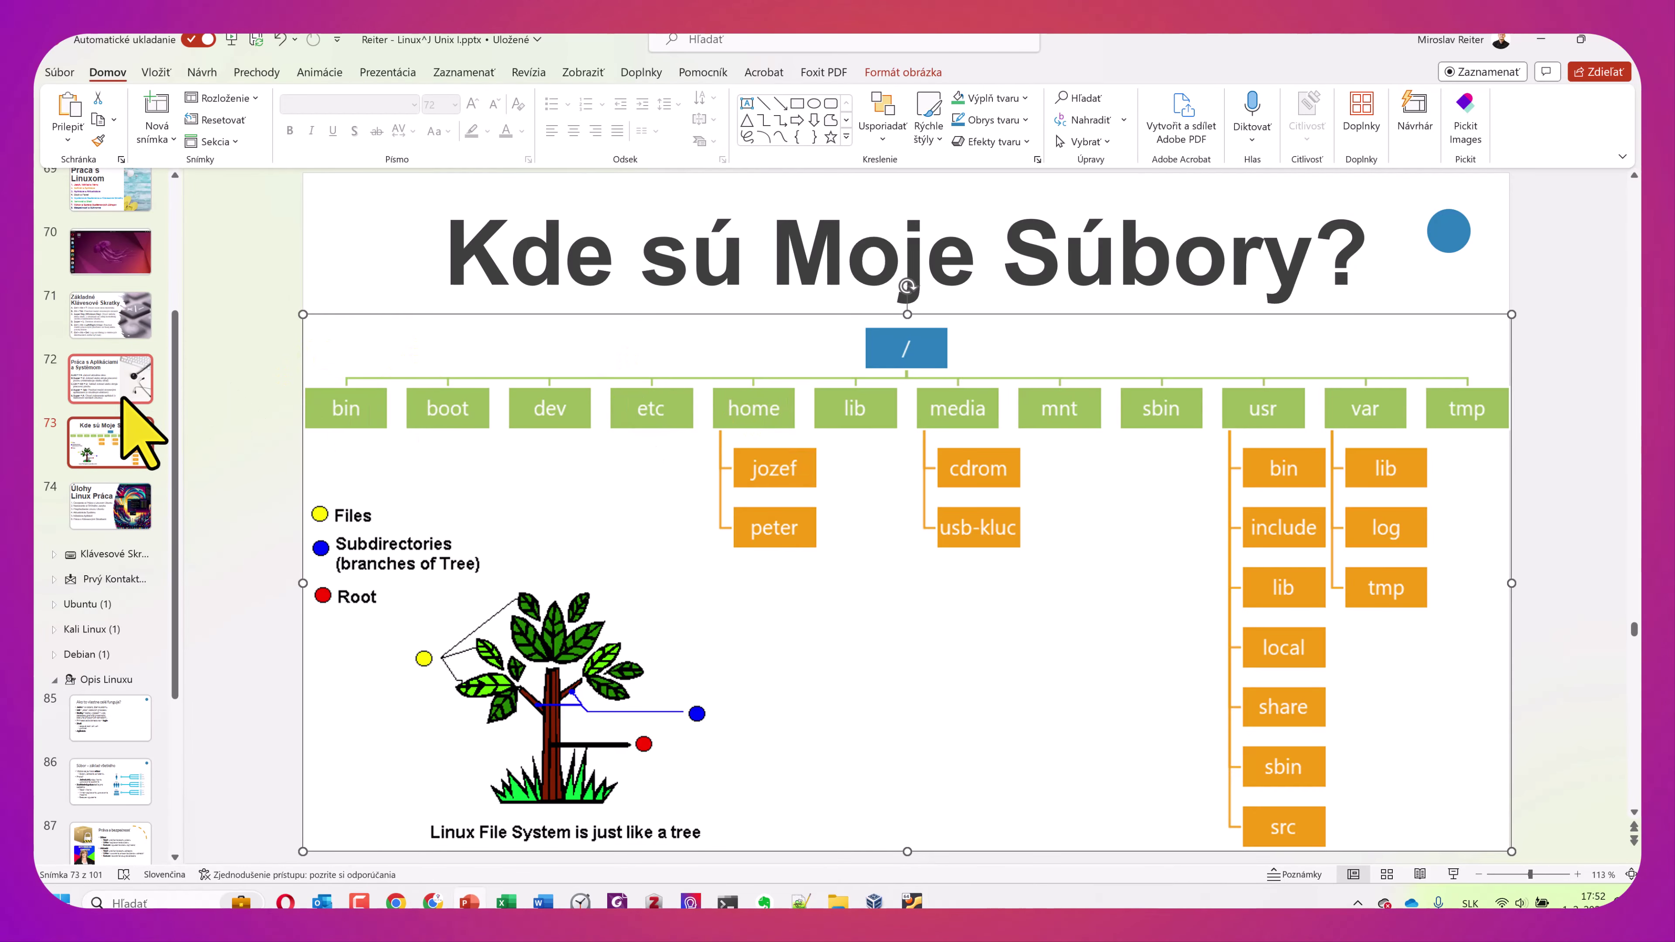
pyautogui.scroll(3, 109, 449)
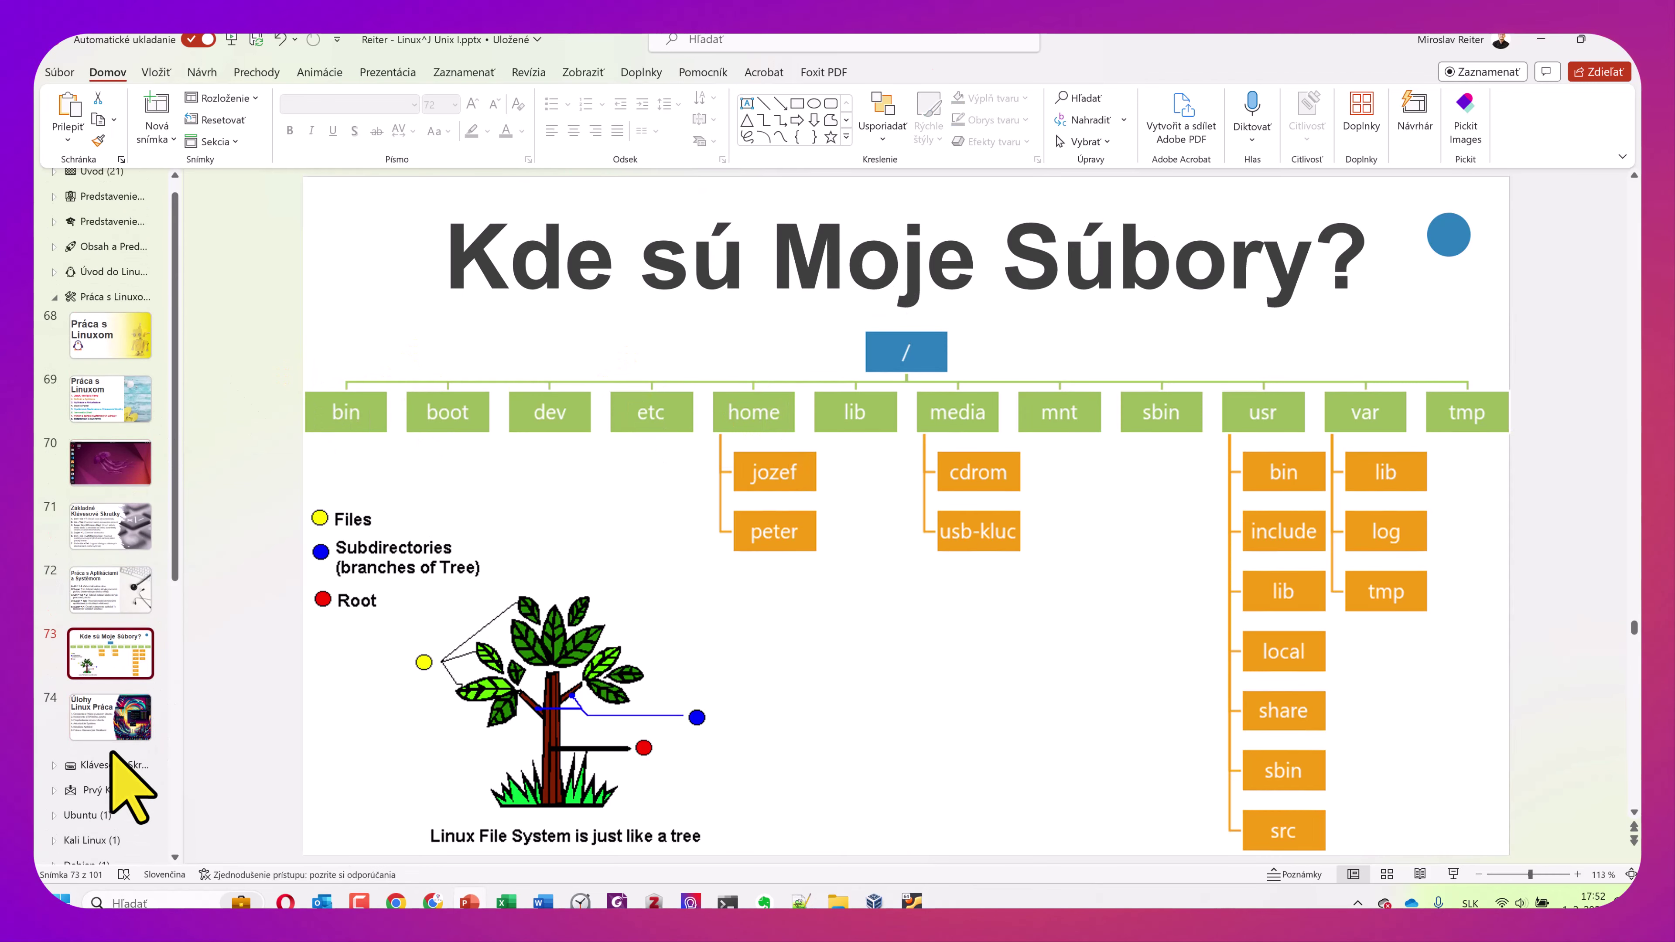
pyautogui.click(106, 722)
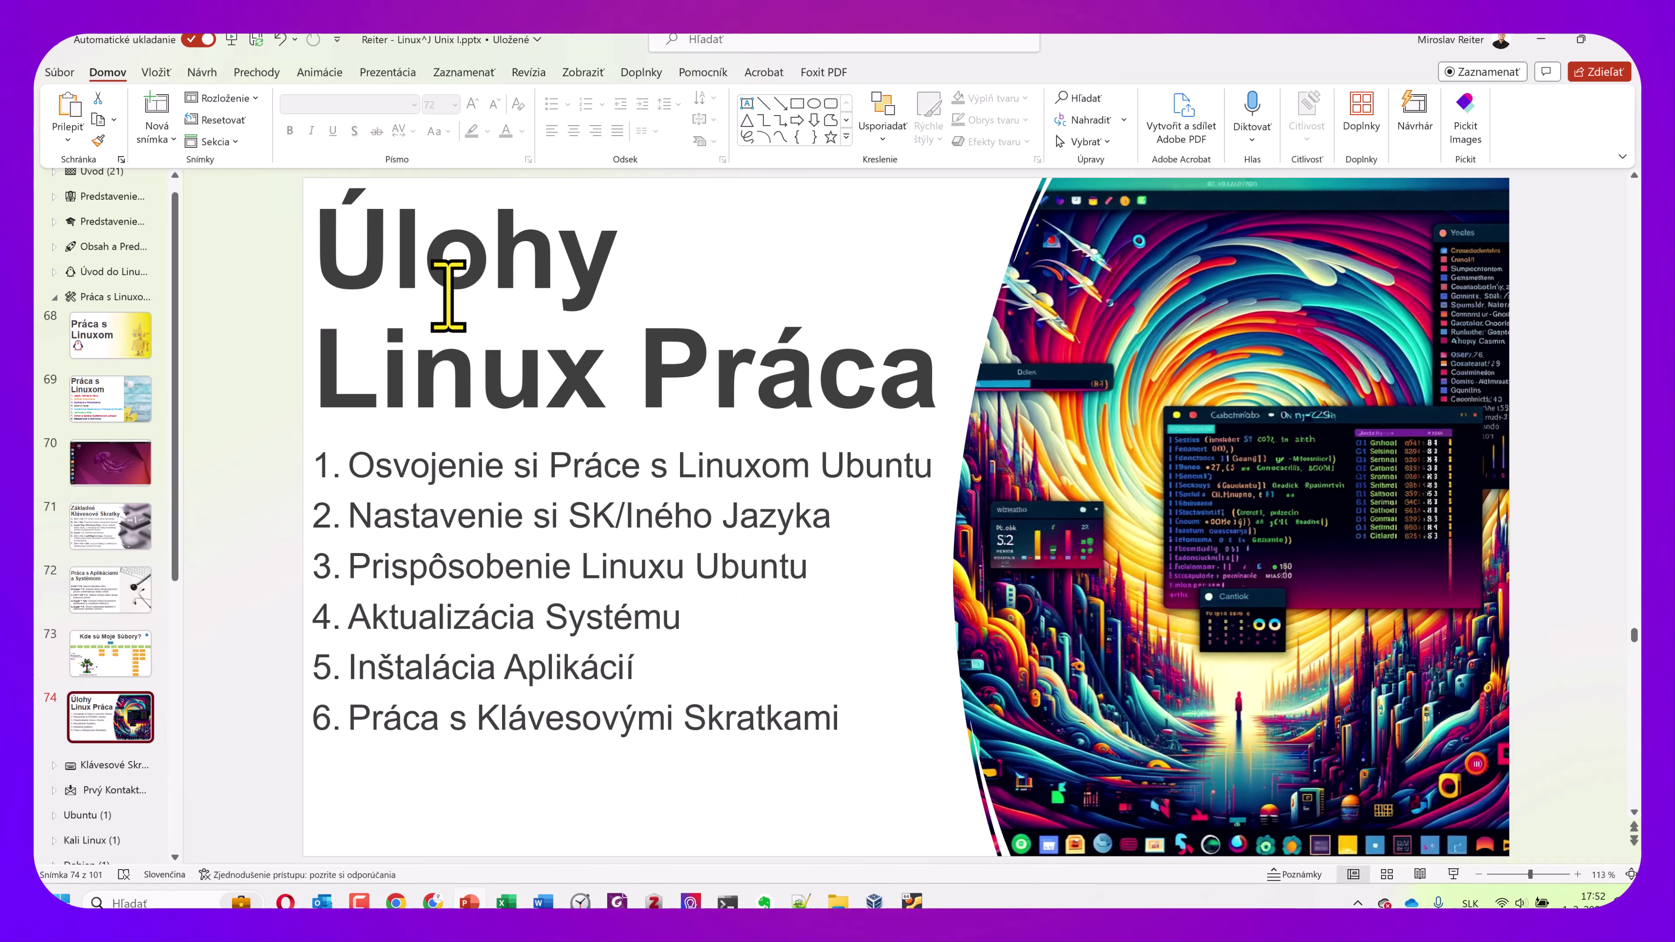
pyautogui.doubleClick(107, 72)
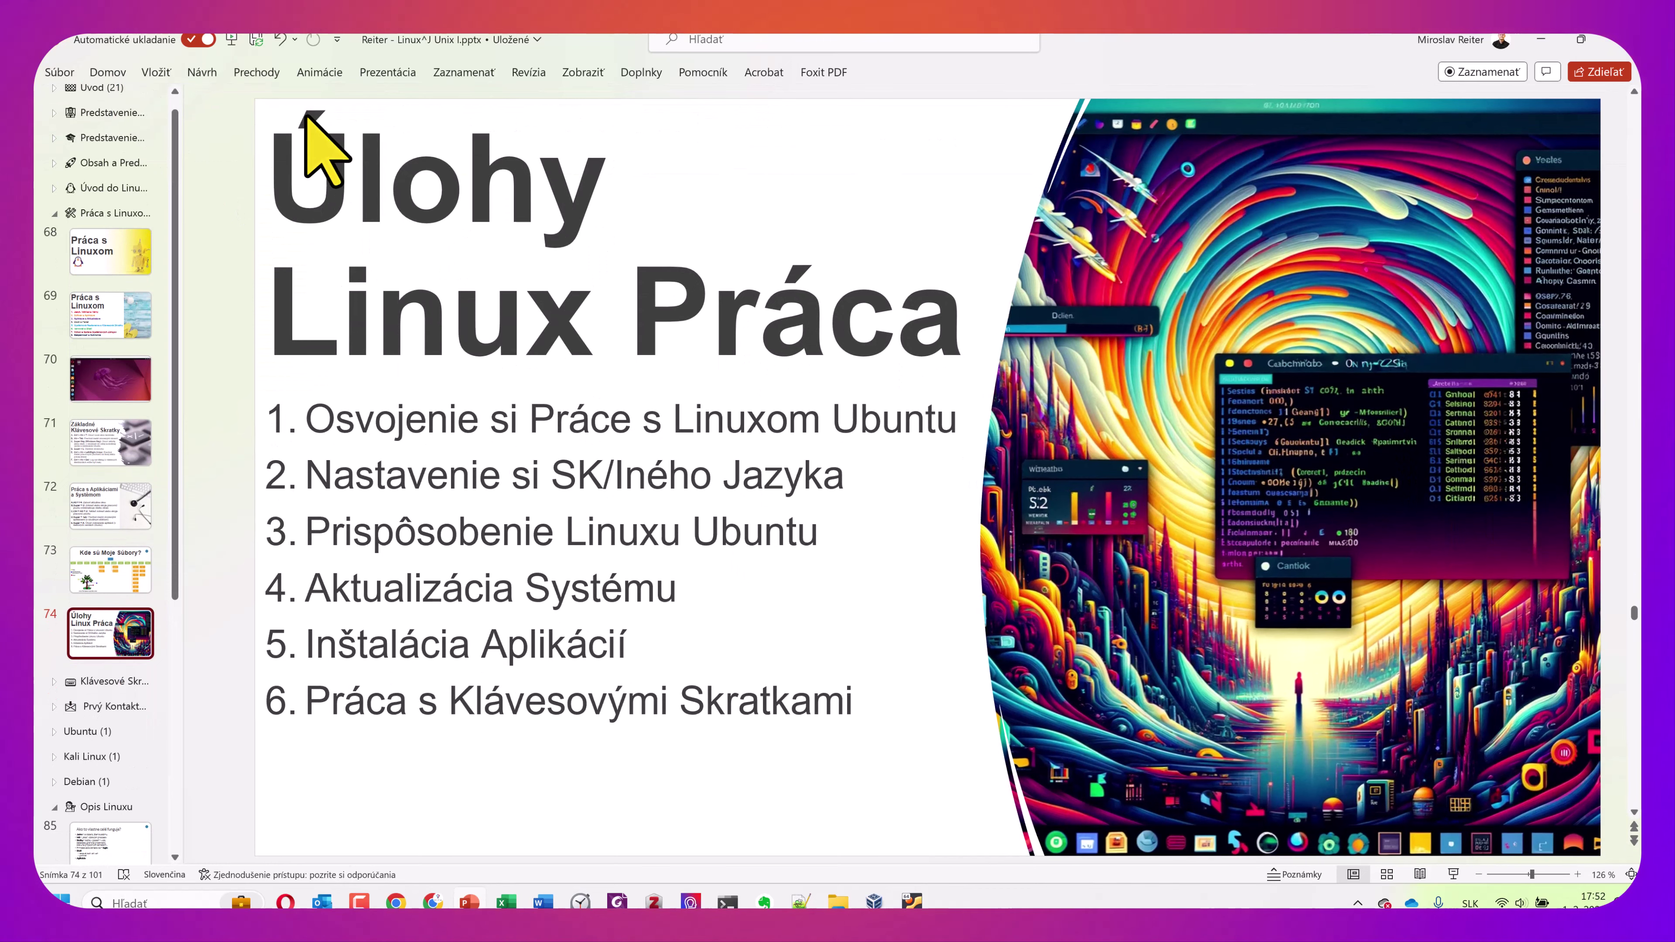